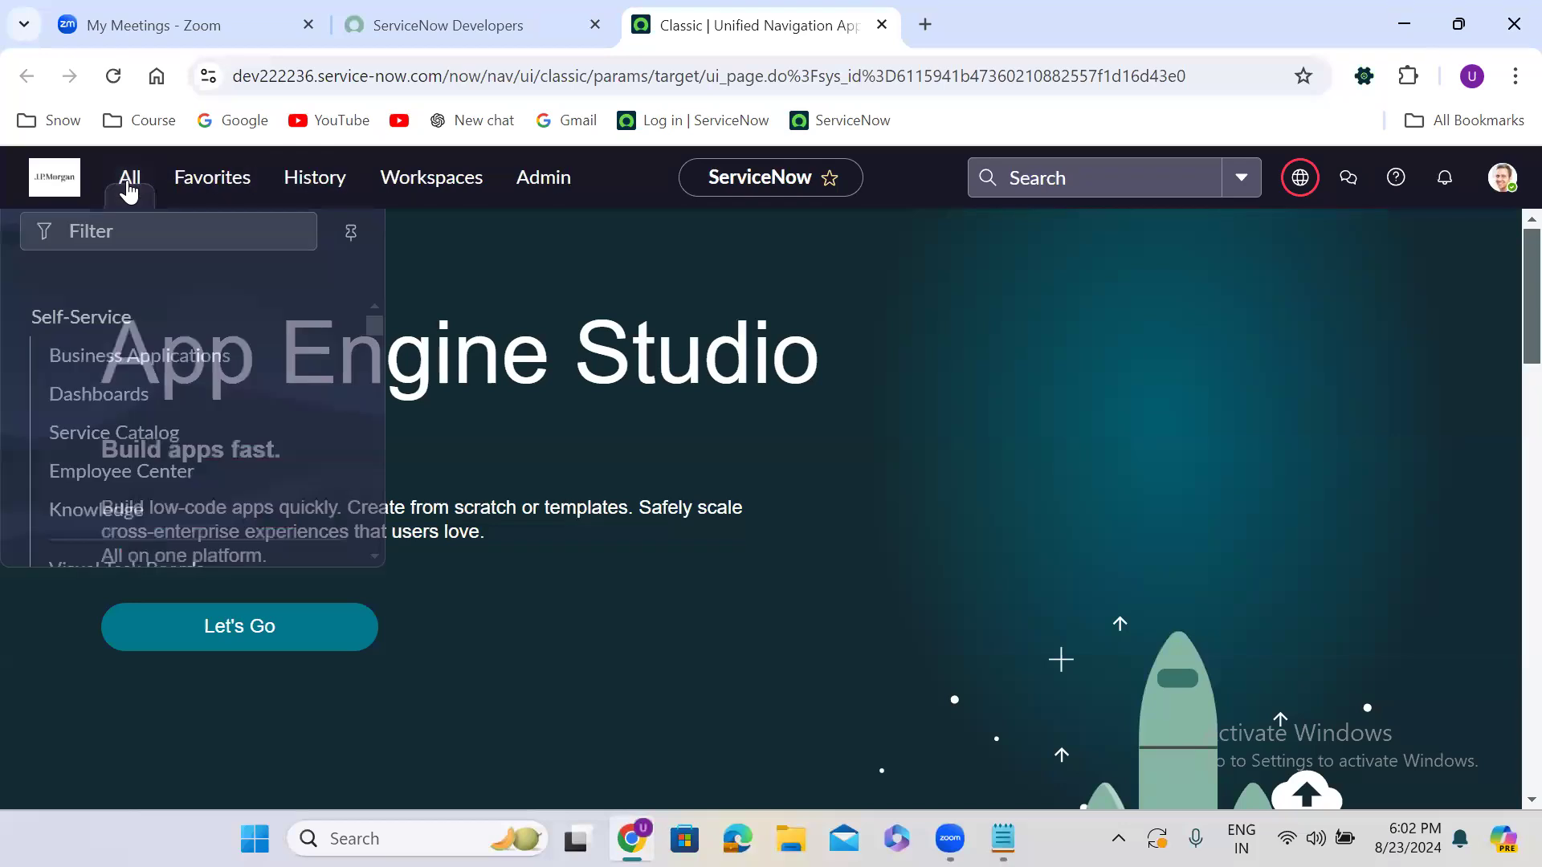
Filter the navigator for 'scheduled jobs' and open Scheduled Jobs in a new browser tab
type("sc")
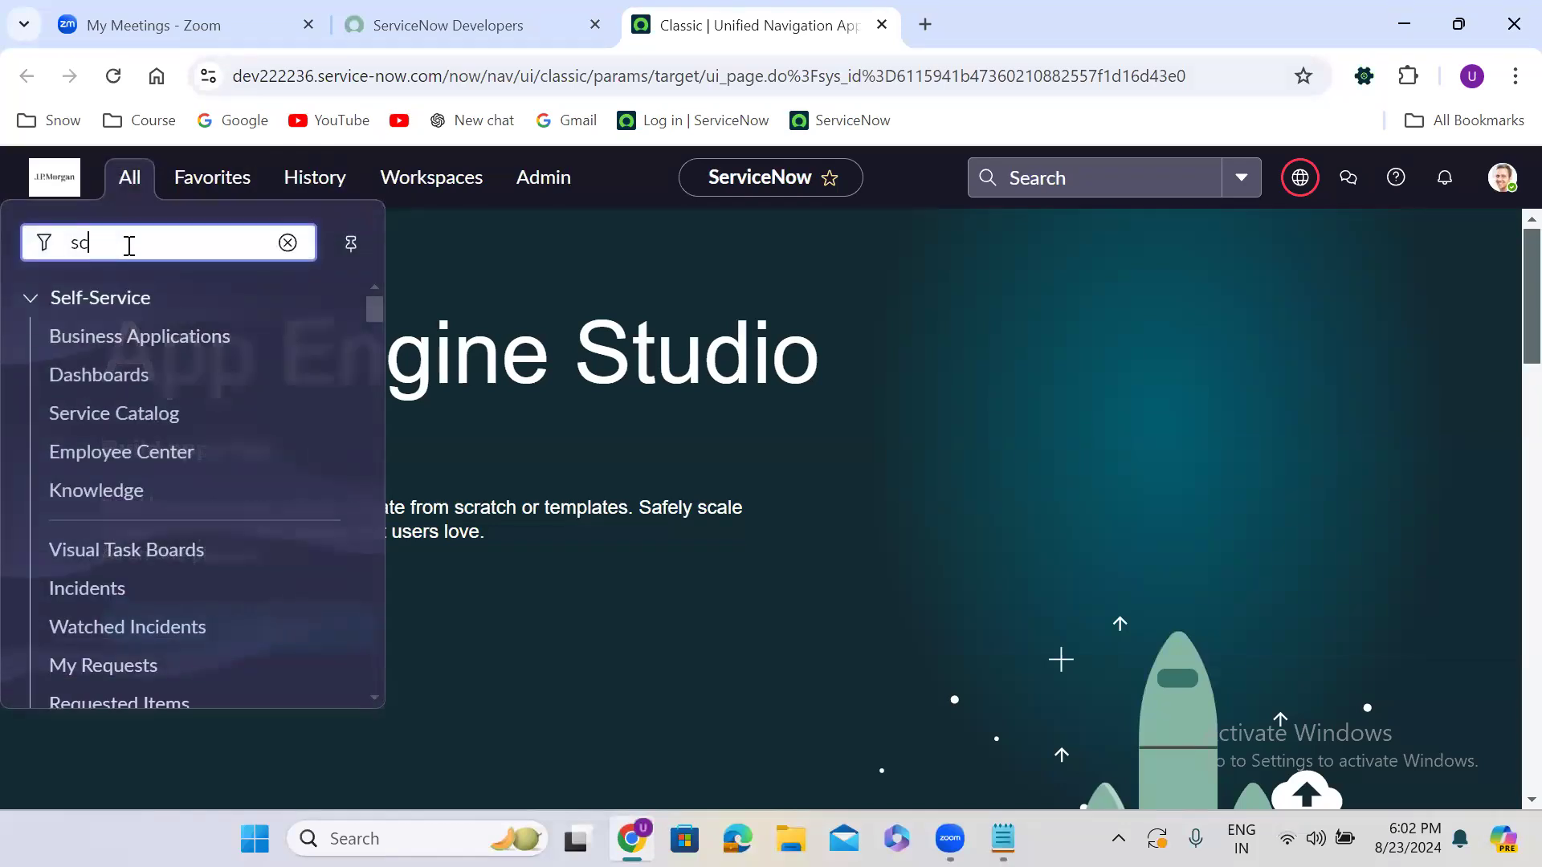
type("heduled jobs")
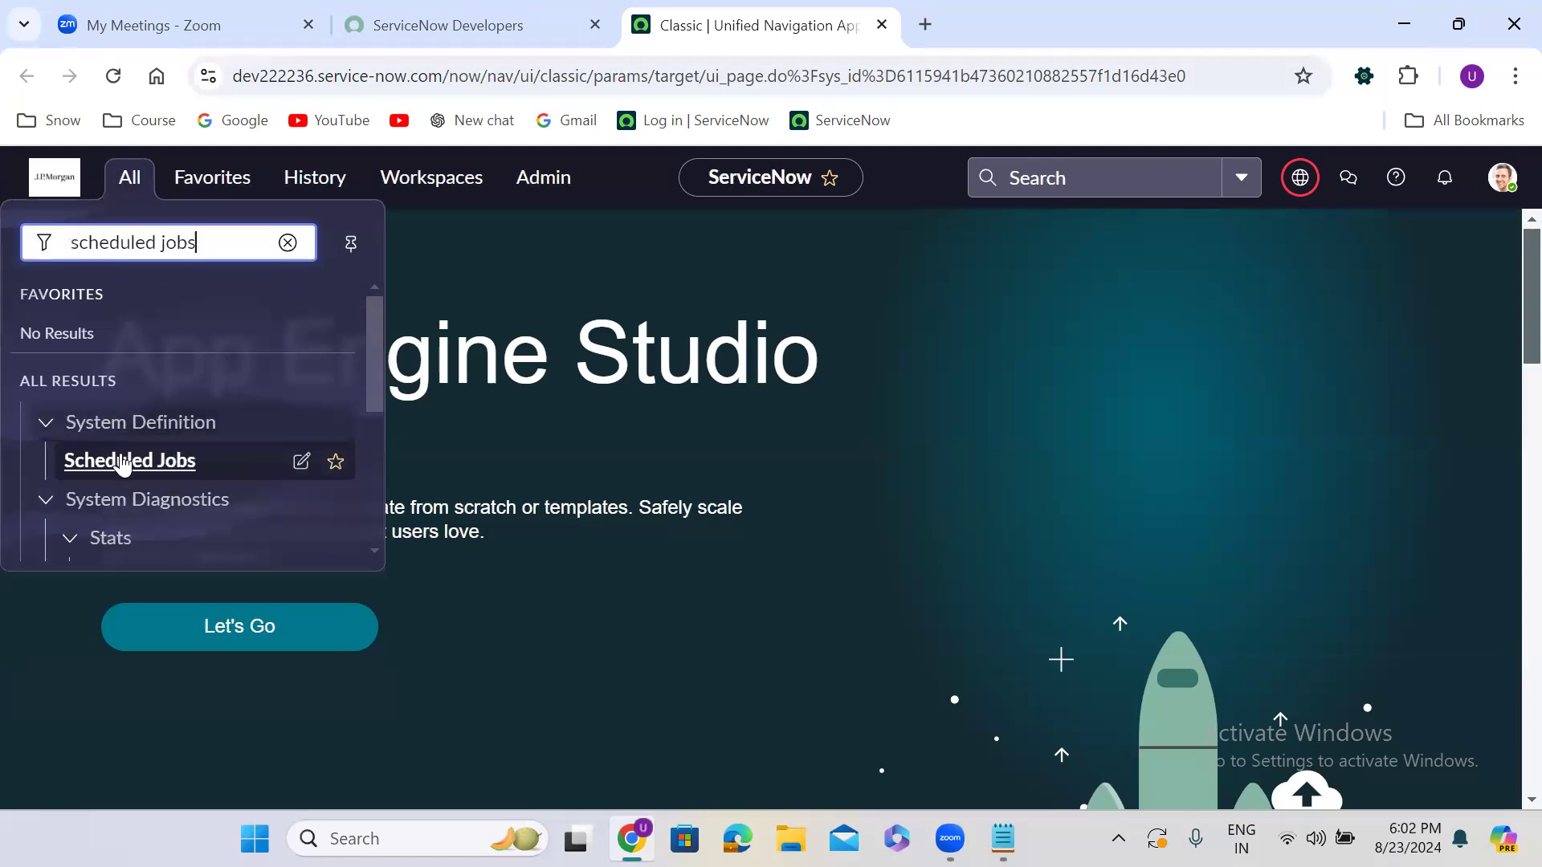
right_click(120, 470)
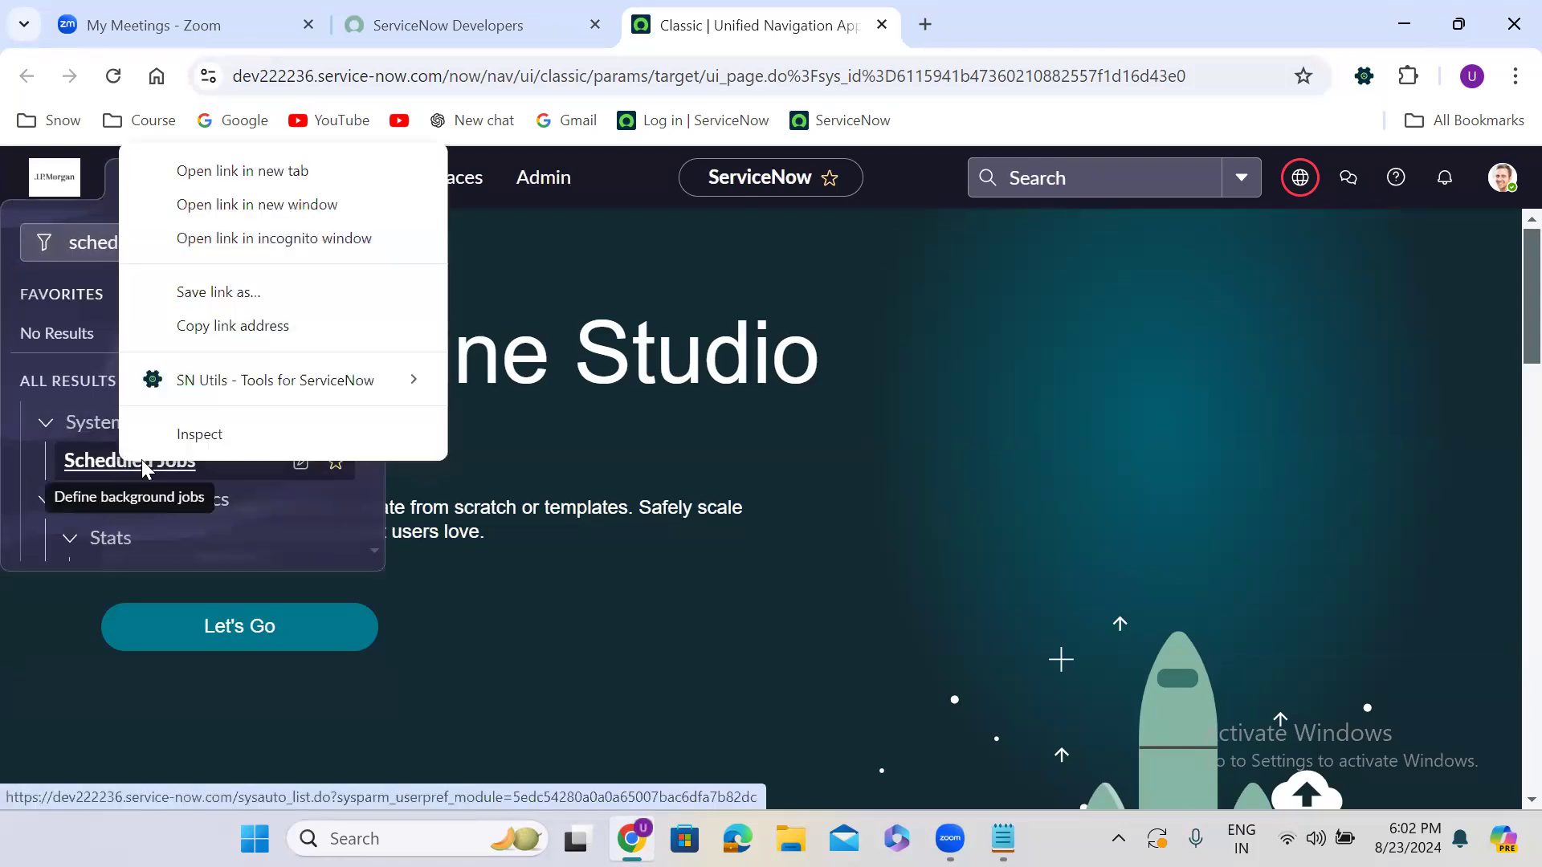
left_click(316, 170)
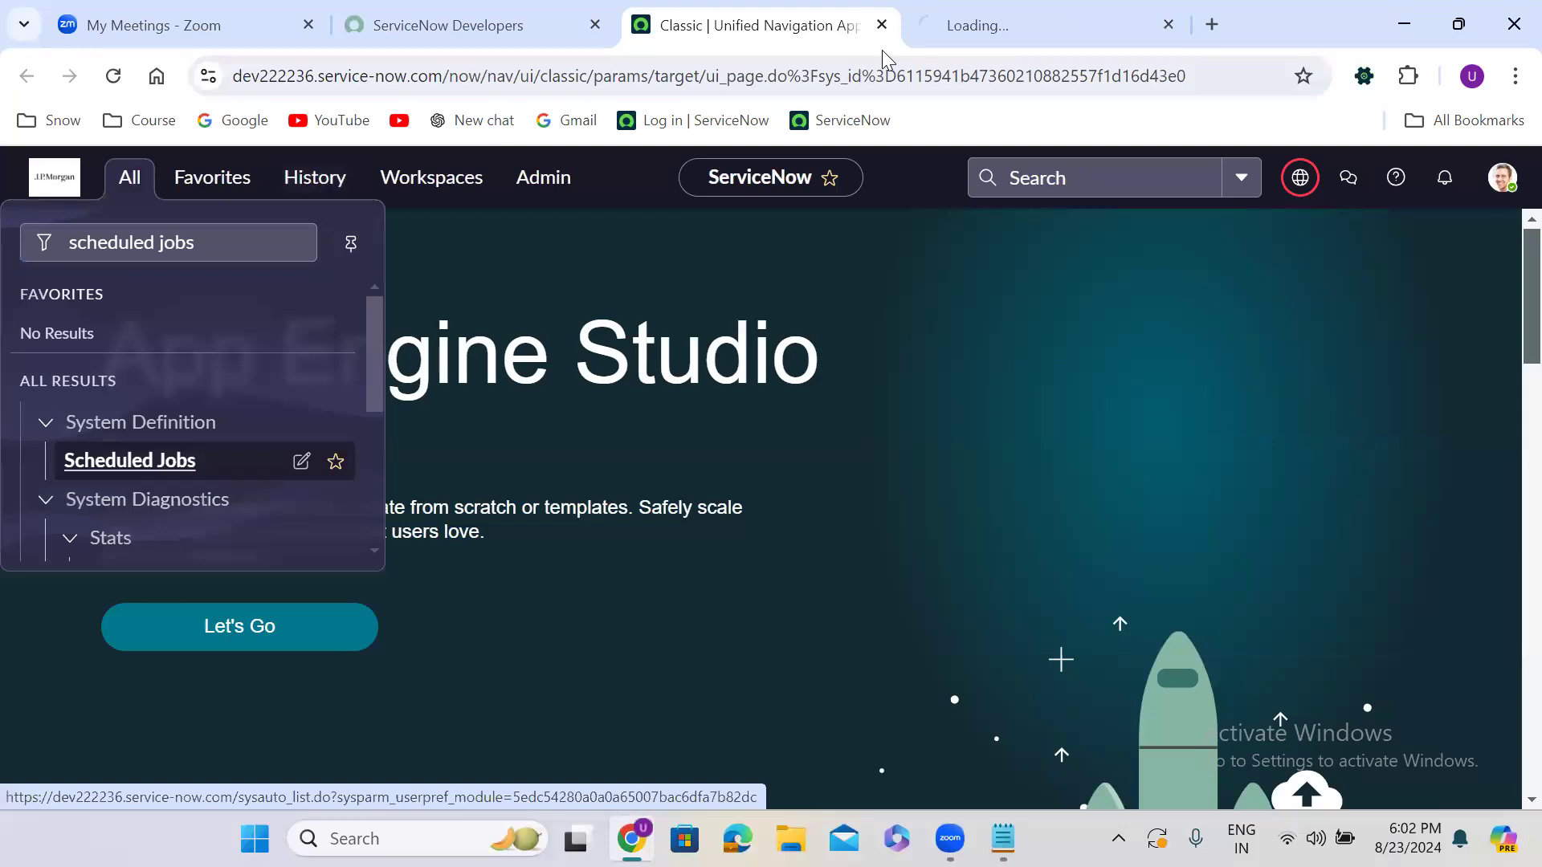
left_click(980, 25)
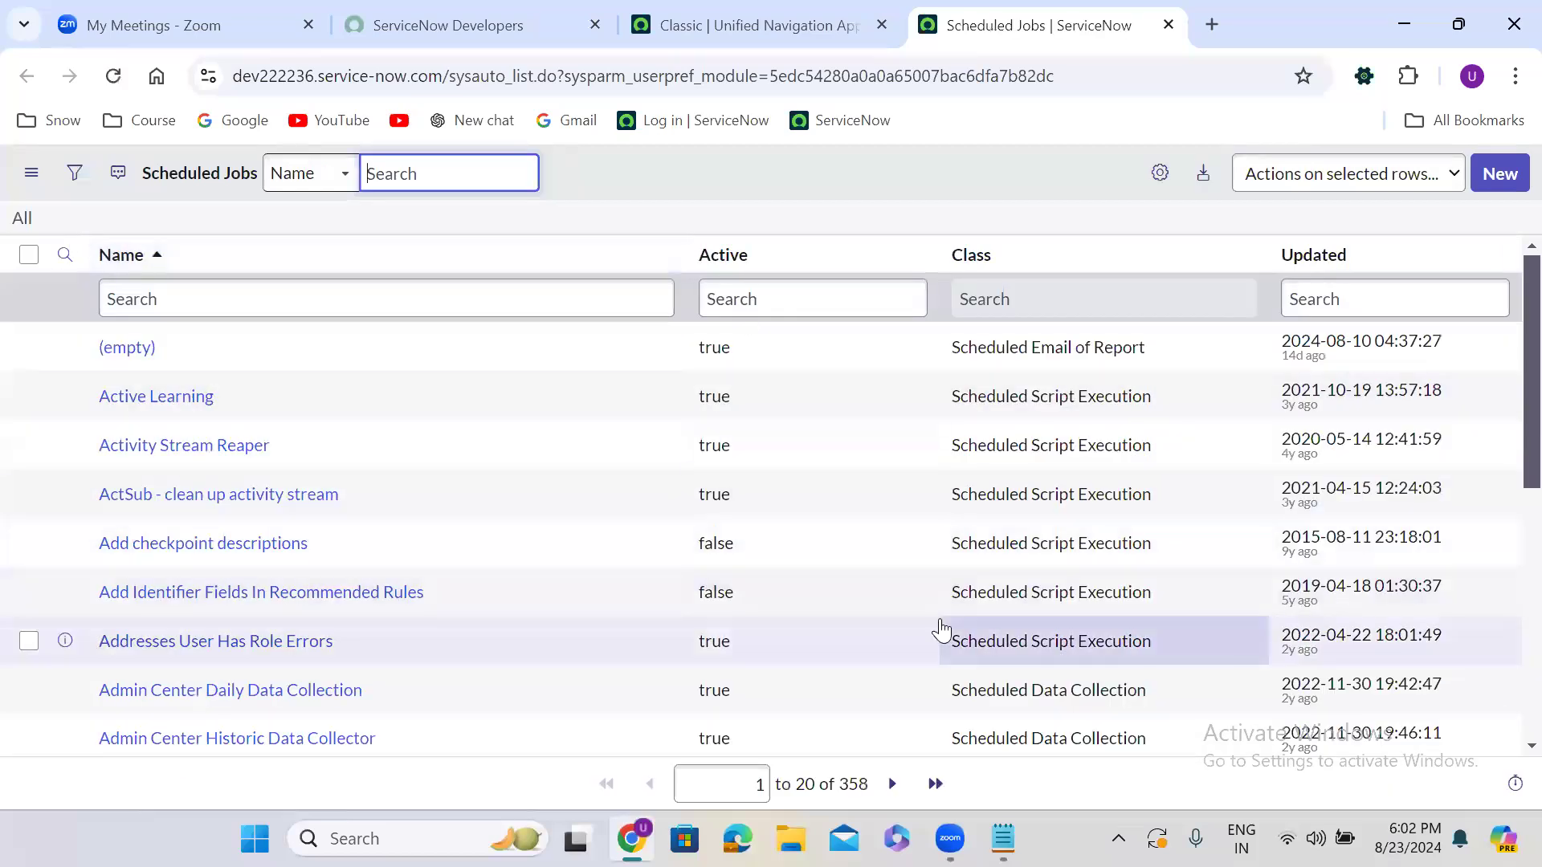
In the Notepad note, define Scheduled Jobs as a server side script for activities at regular intervals
key("alt+Tab")
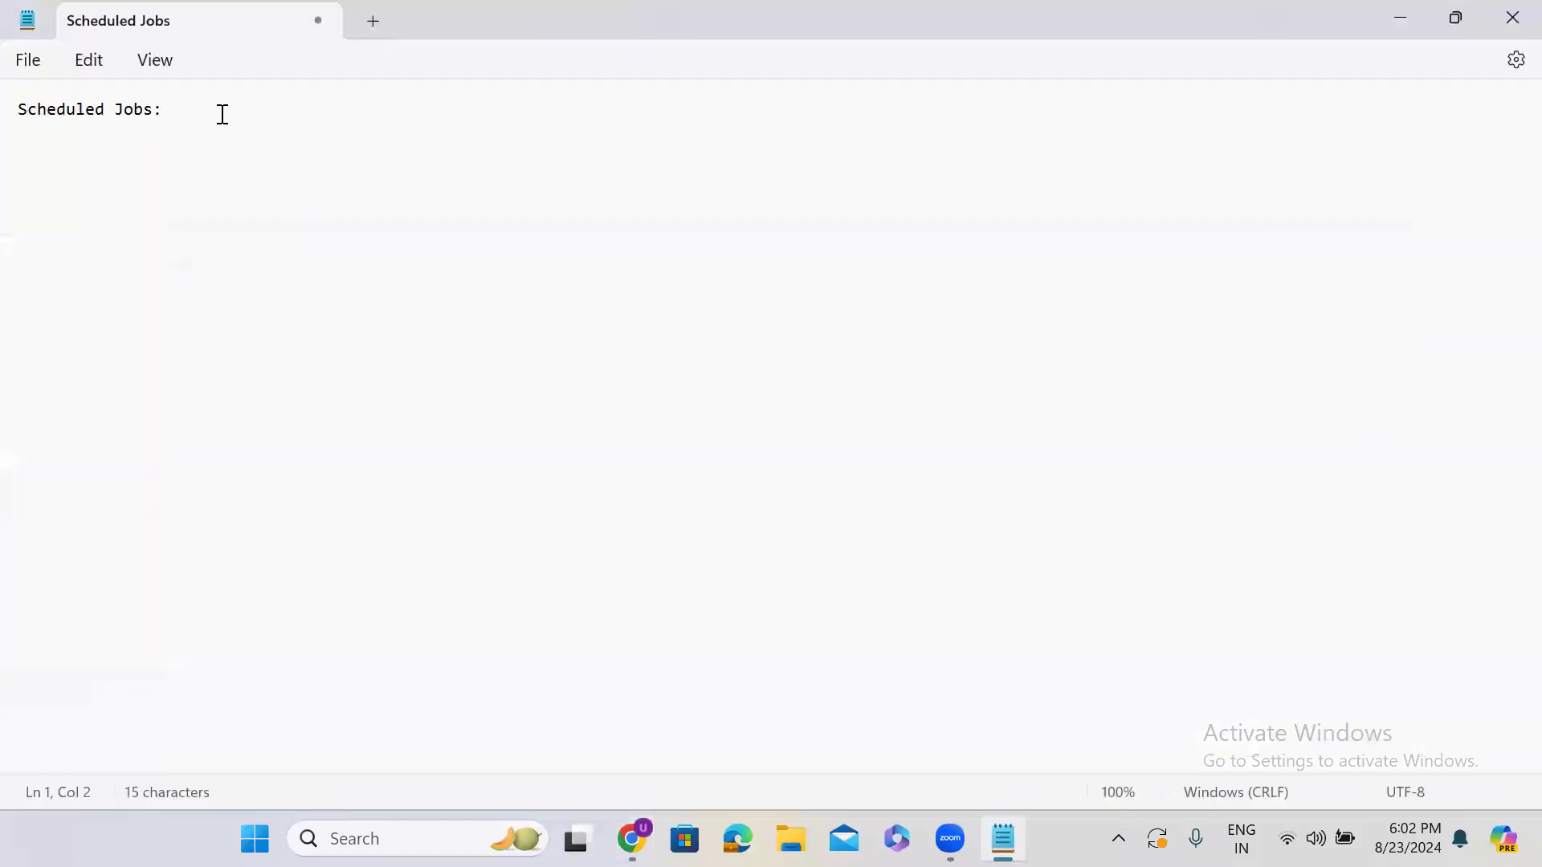
type("is a server")
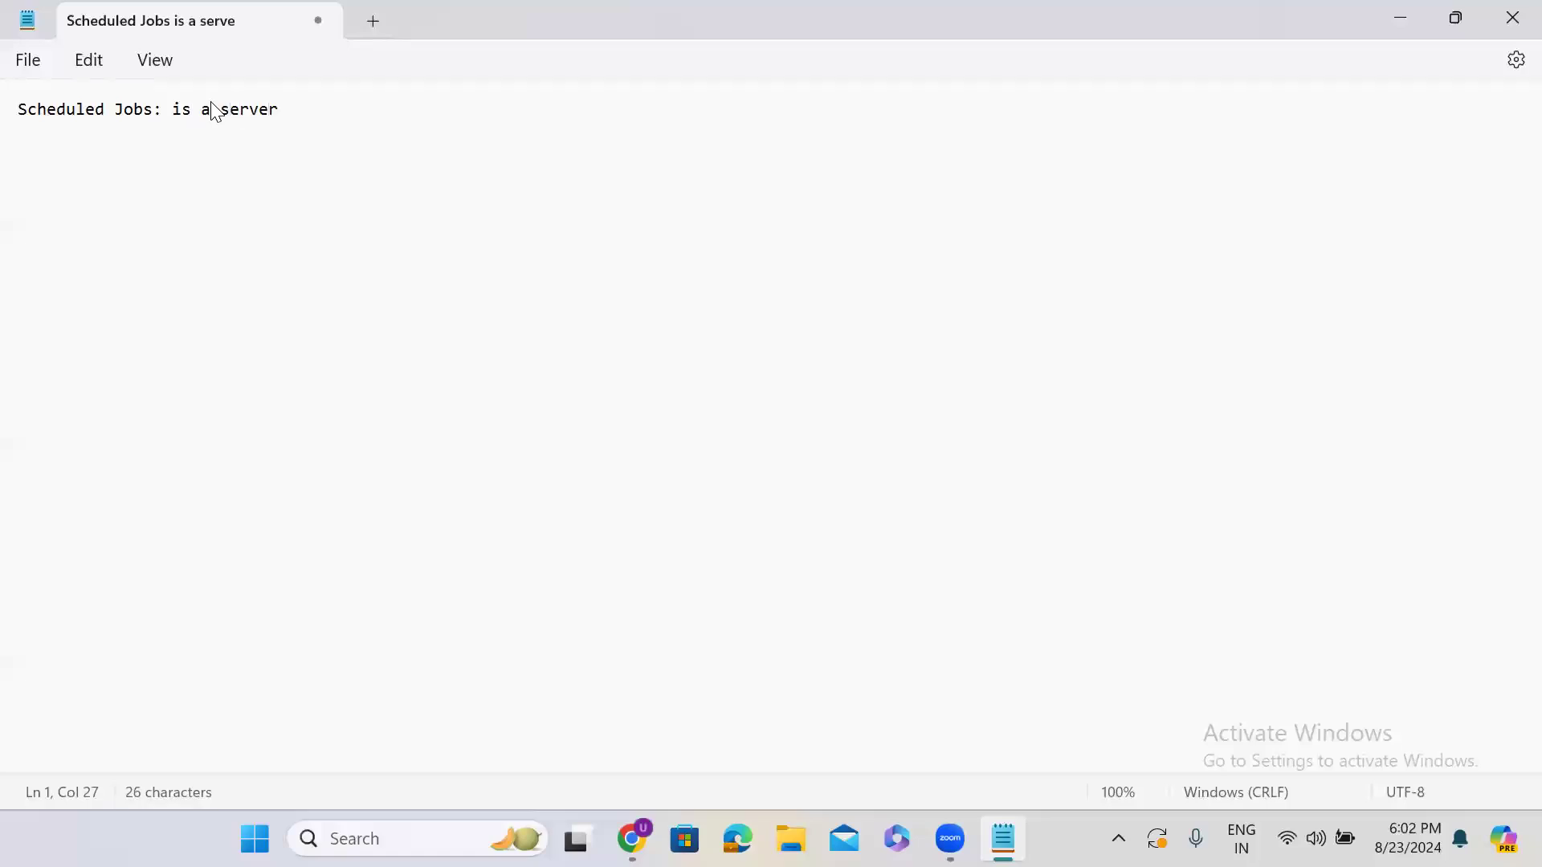
type(" side script")
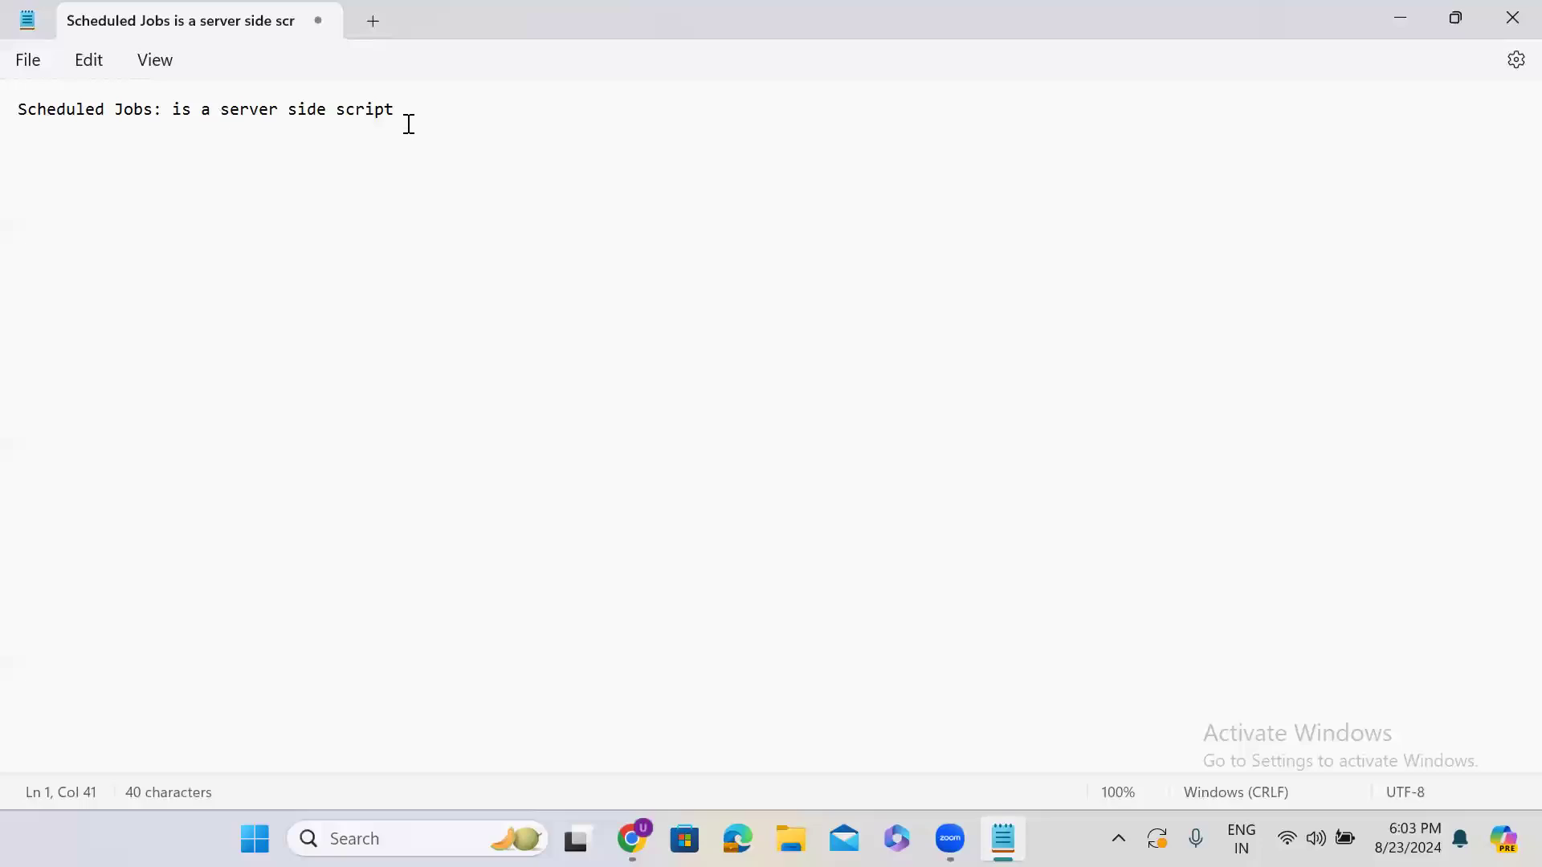
key("BackSpace")
type(". If we have to do an activir")
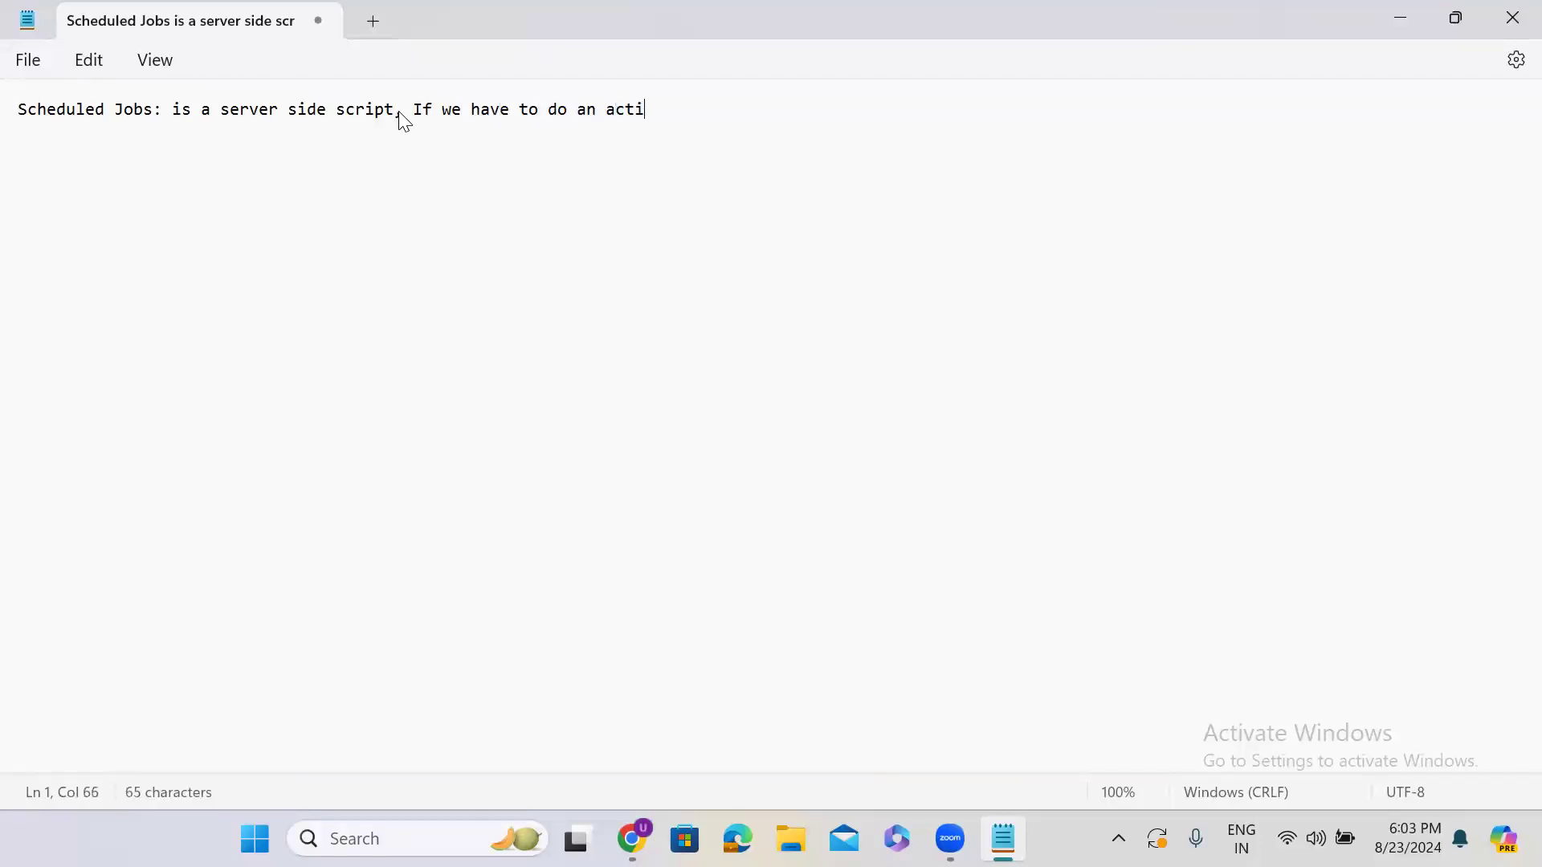
key("BackSpace")
type("ty at regulkar")
key("BackSpace")
key("BackSpace")
key("BackSpace")
type("ar intervals")
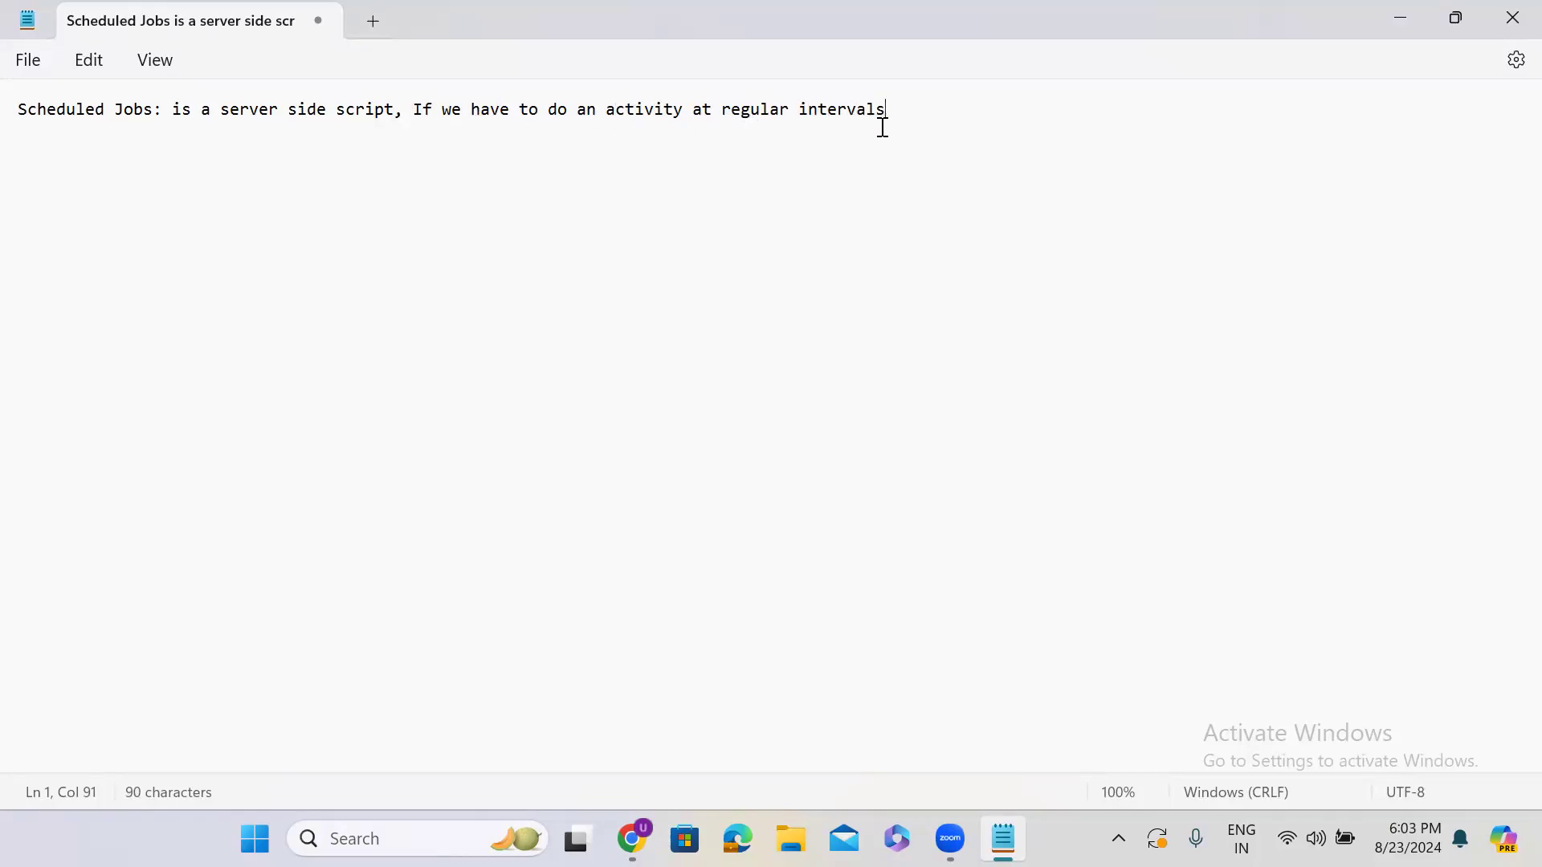
type(".")
key("Return")
key("Return")
List example schedules: Friday, Every week day, every month last date, every last saturday
type("Friday")
key("Return")
key("Return")
type("Eb")
key("BackSpace")
type("ve")
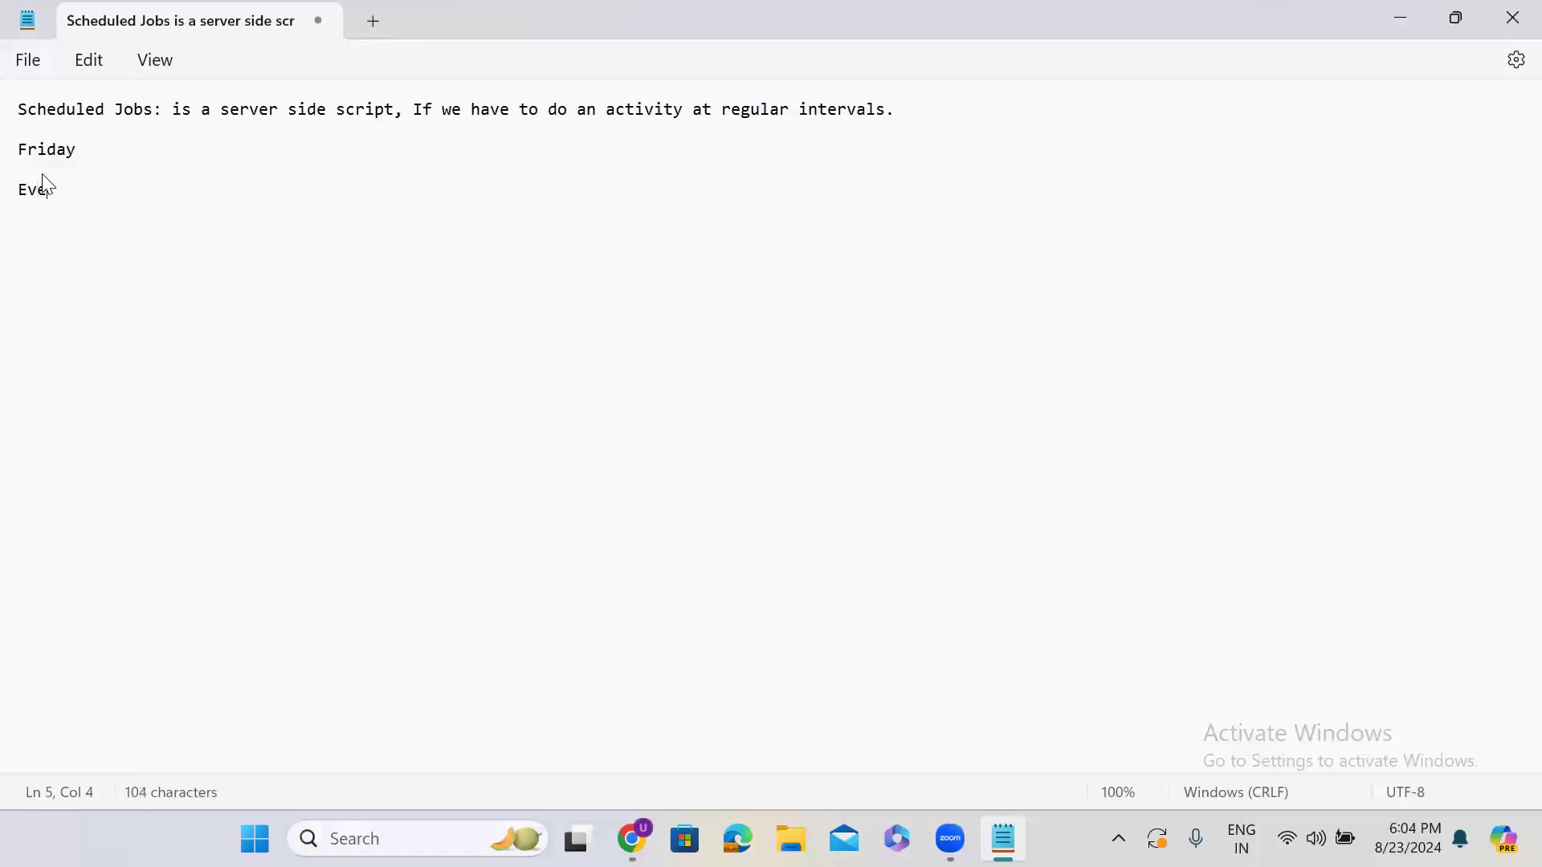
type("ry week day")
key("Return")
key("Return")
type("every month last date  ")
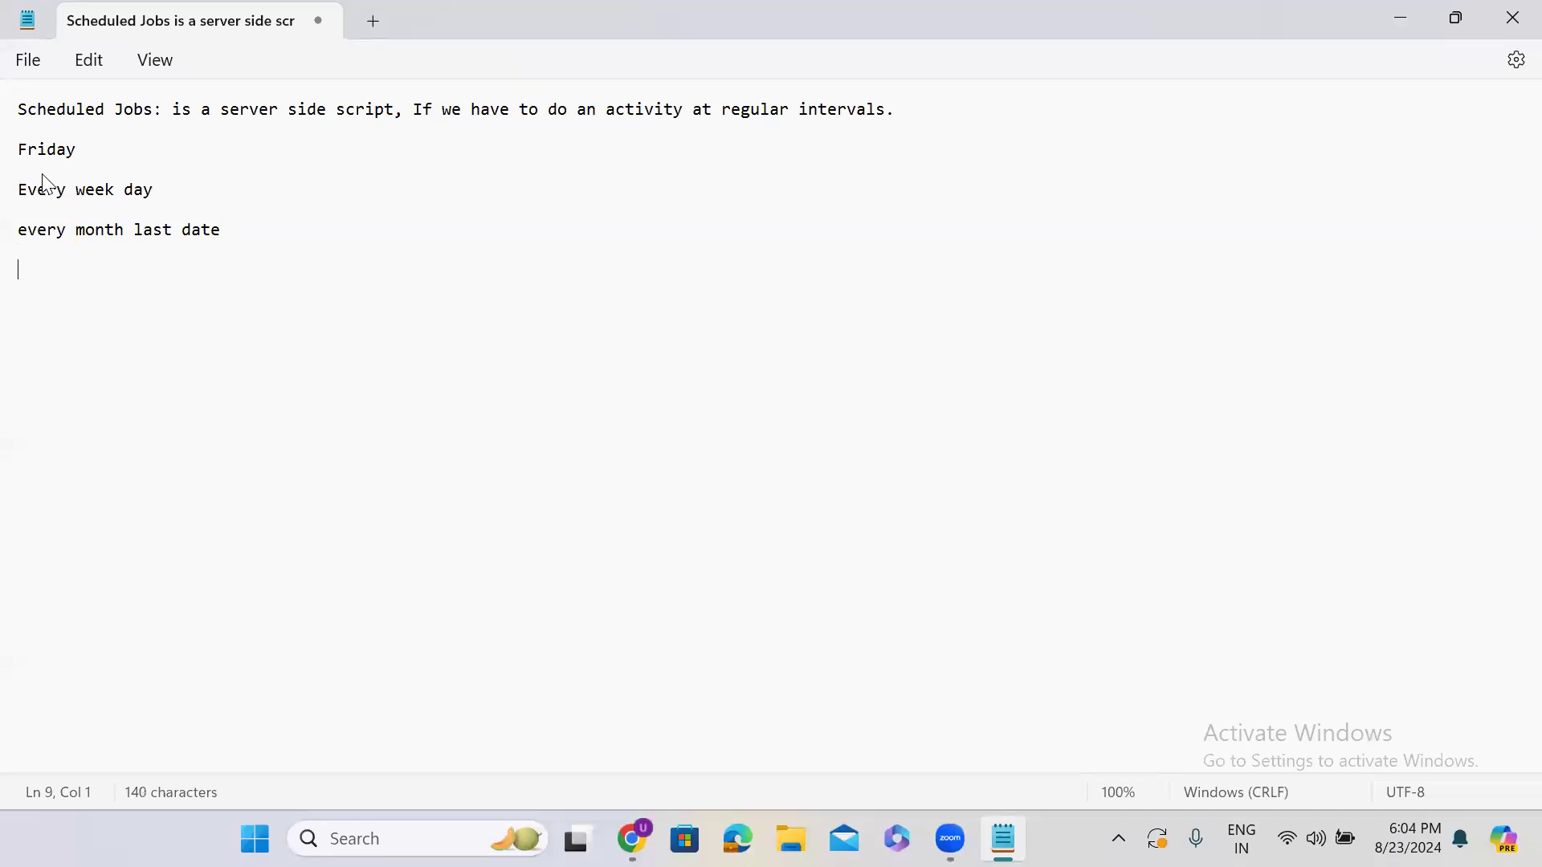
type("every last sturday")
key("Return")
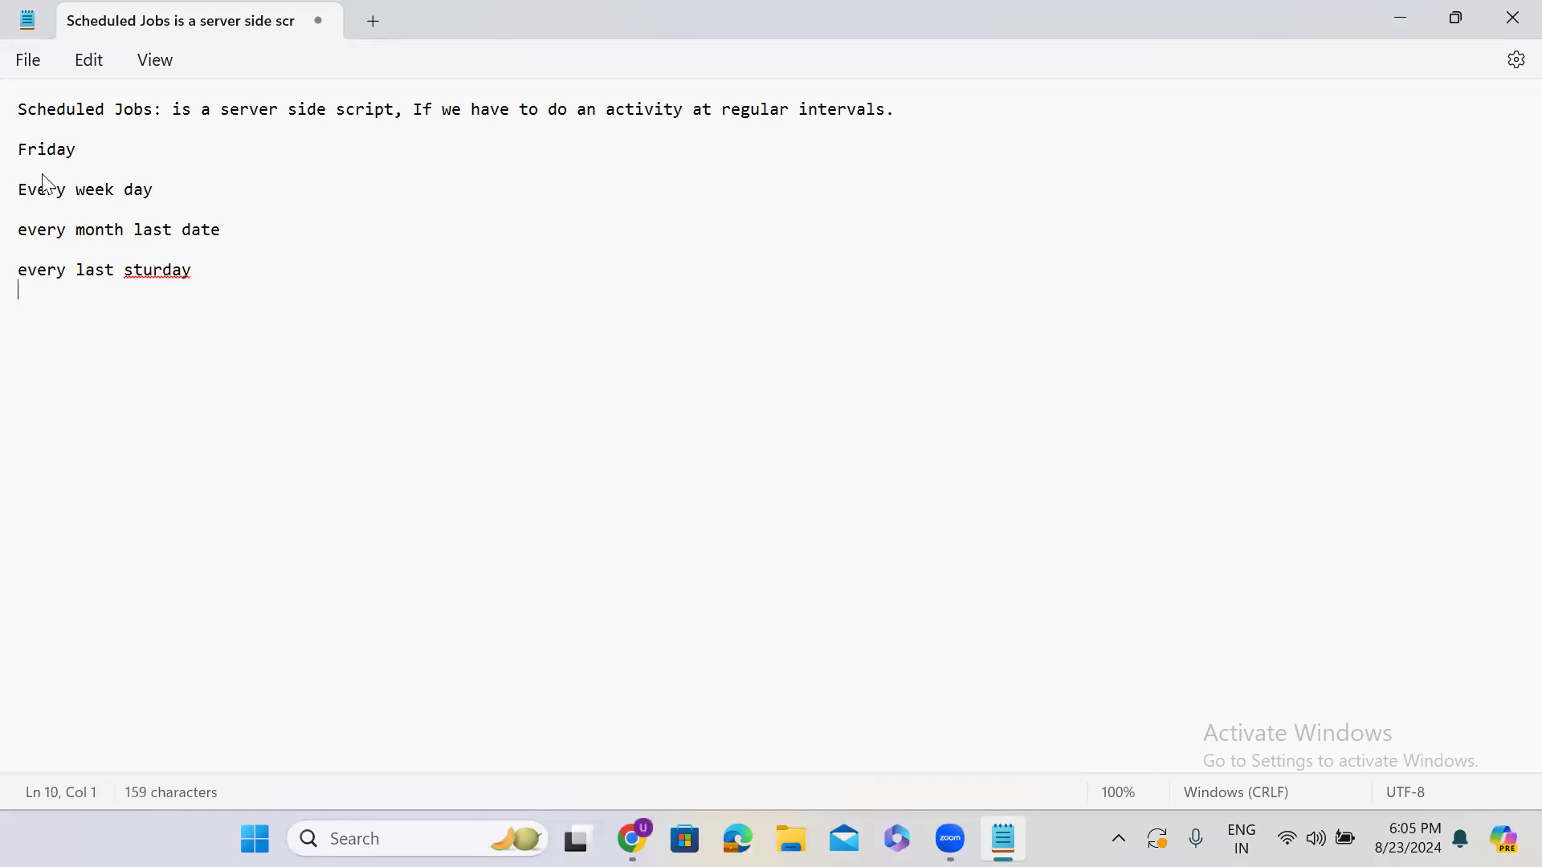
Correct 'sturday' to 'saturday' and change 'Friday' to 'Every Friday'
left_click(139, 269)
type("a")
double_click(56, 149)
left_click(19, 153)
type("Every")
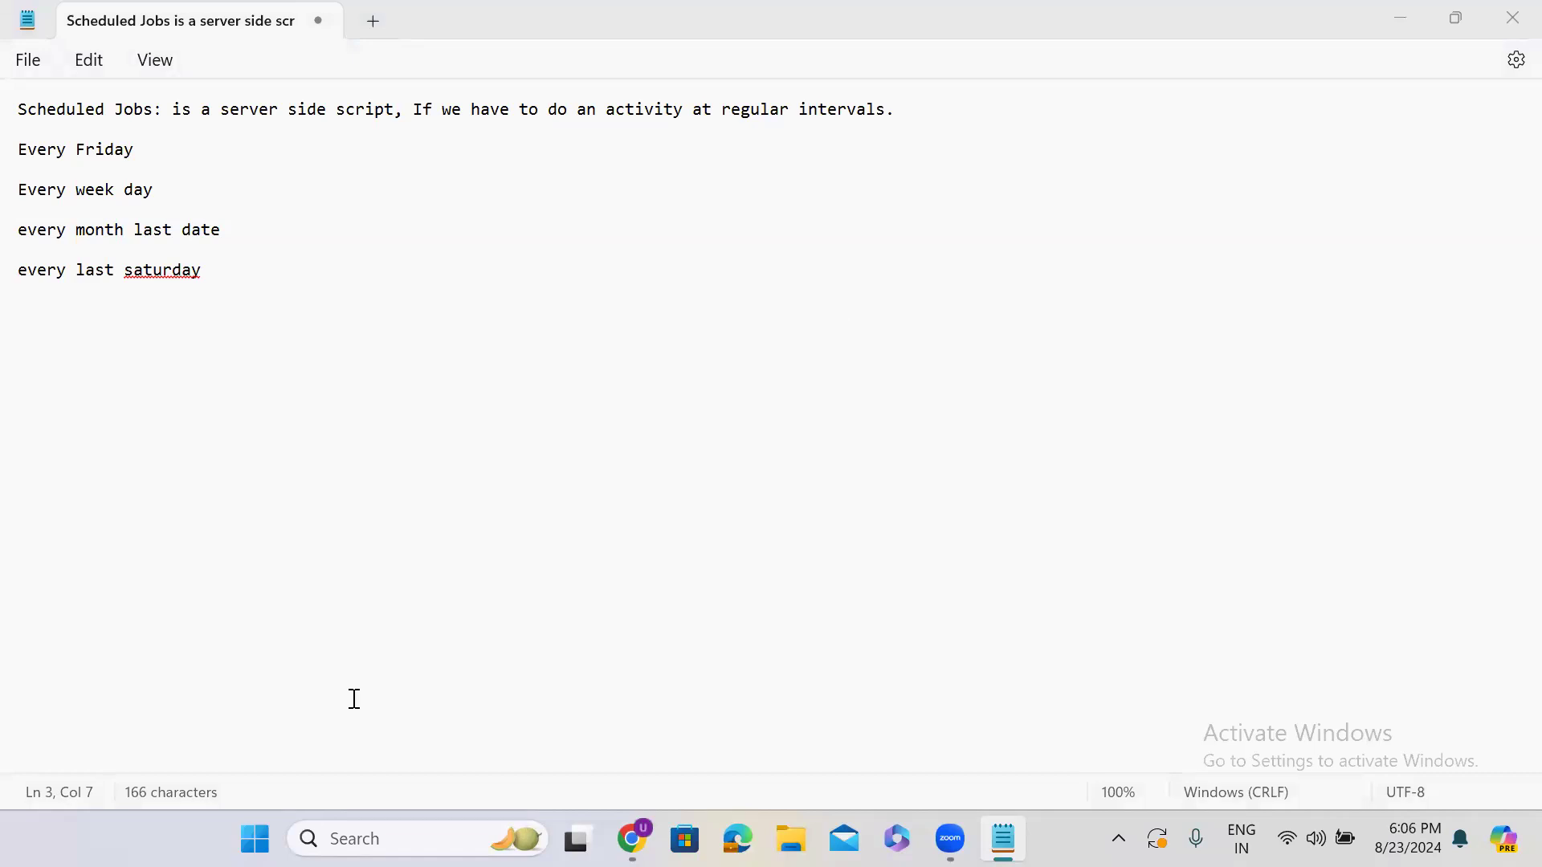
Minimize Notepad and start a new scheduled job from the Scheduled Jobs list
left_click(1400, 20)
left_click(192, 219)
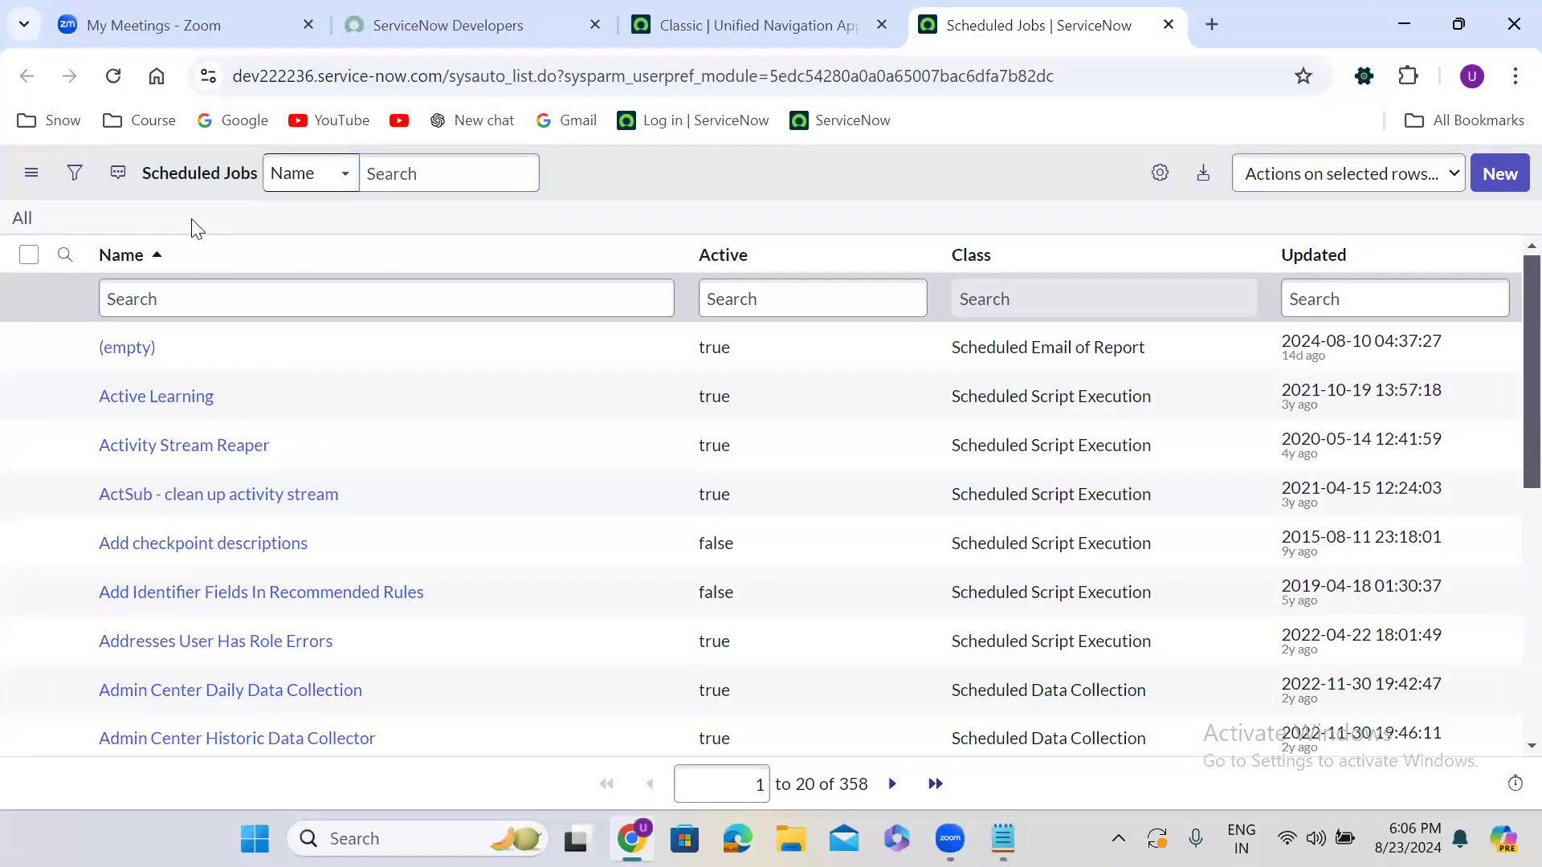
left_click(670, 21)
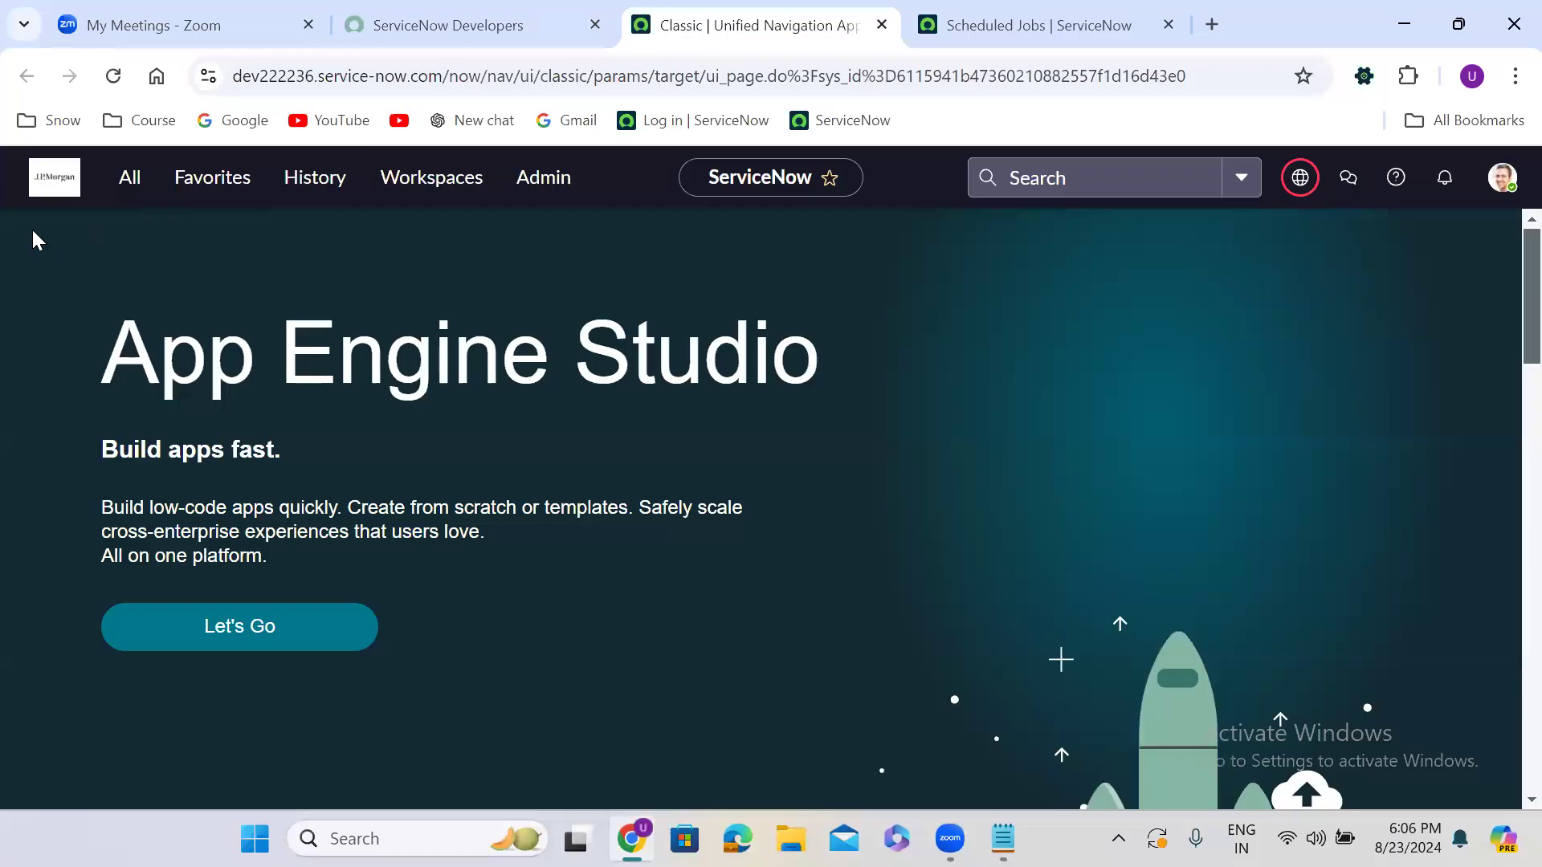
left_click(138, 180)
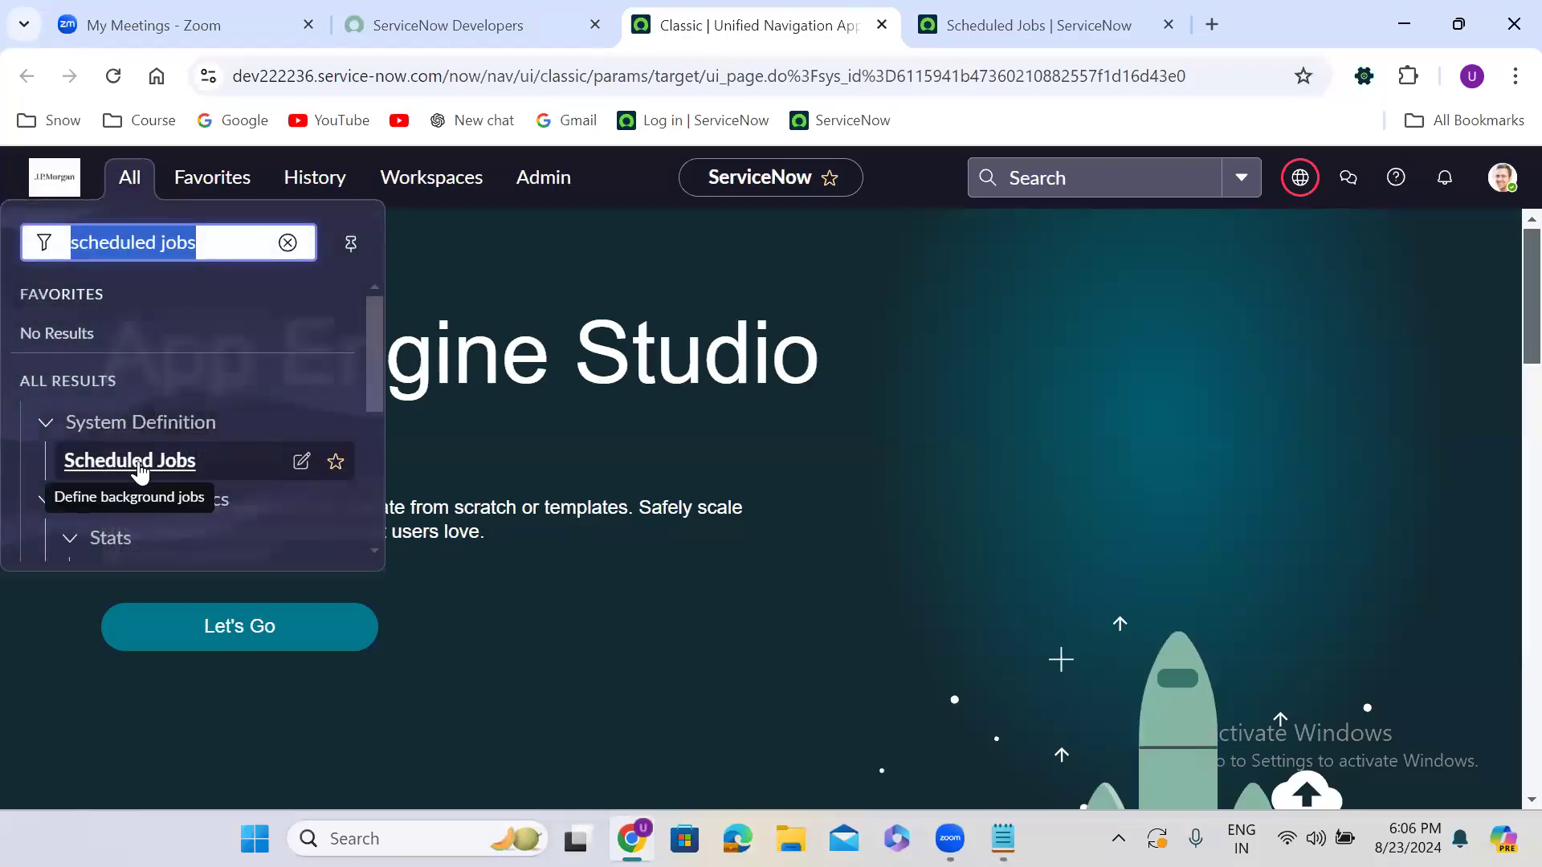
left_click(1015, 38)
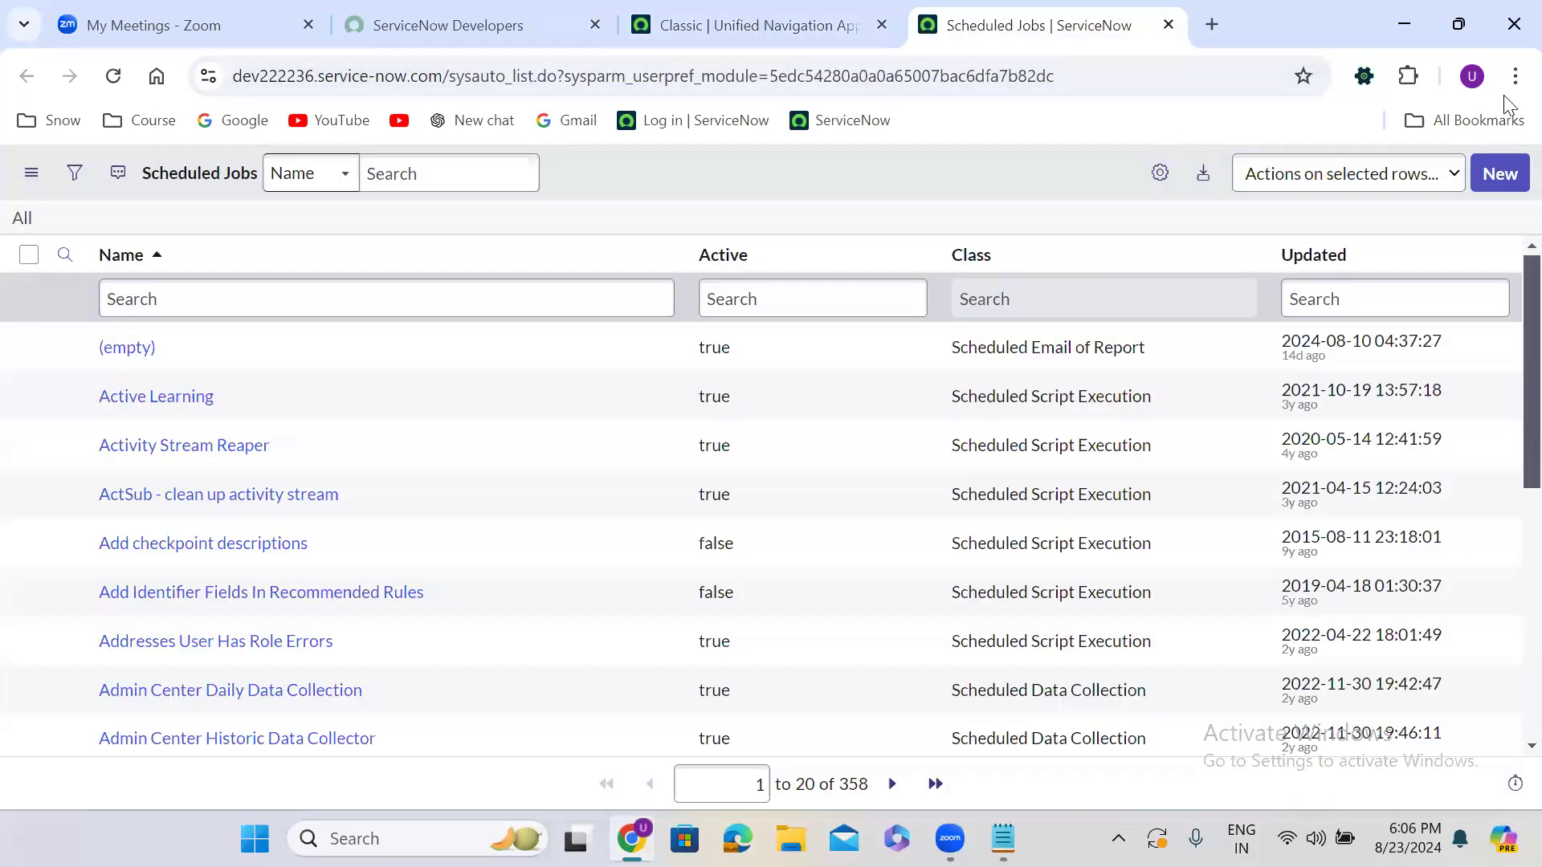
left_click(1499, 171)
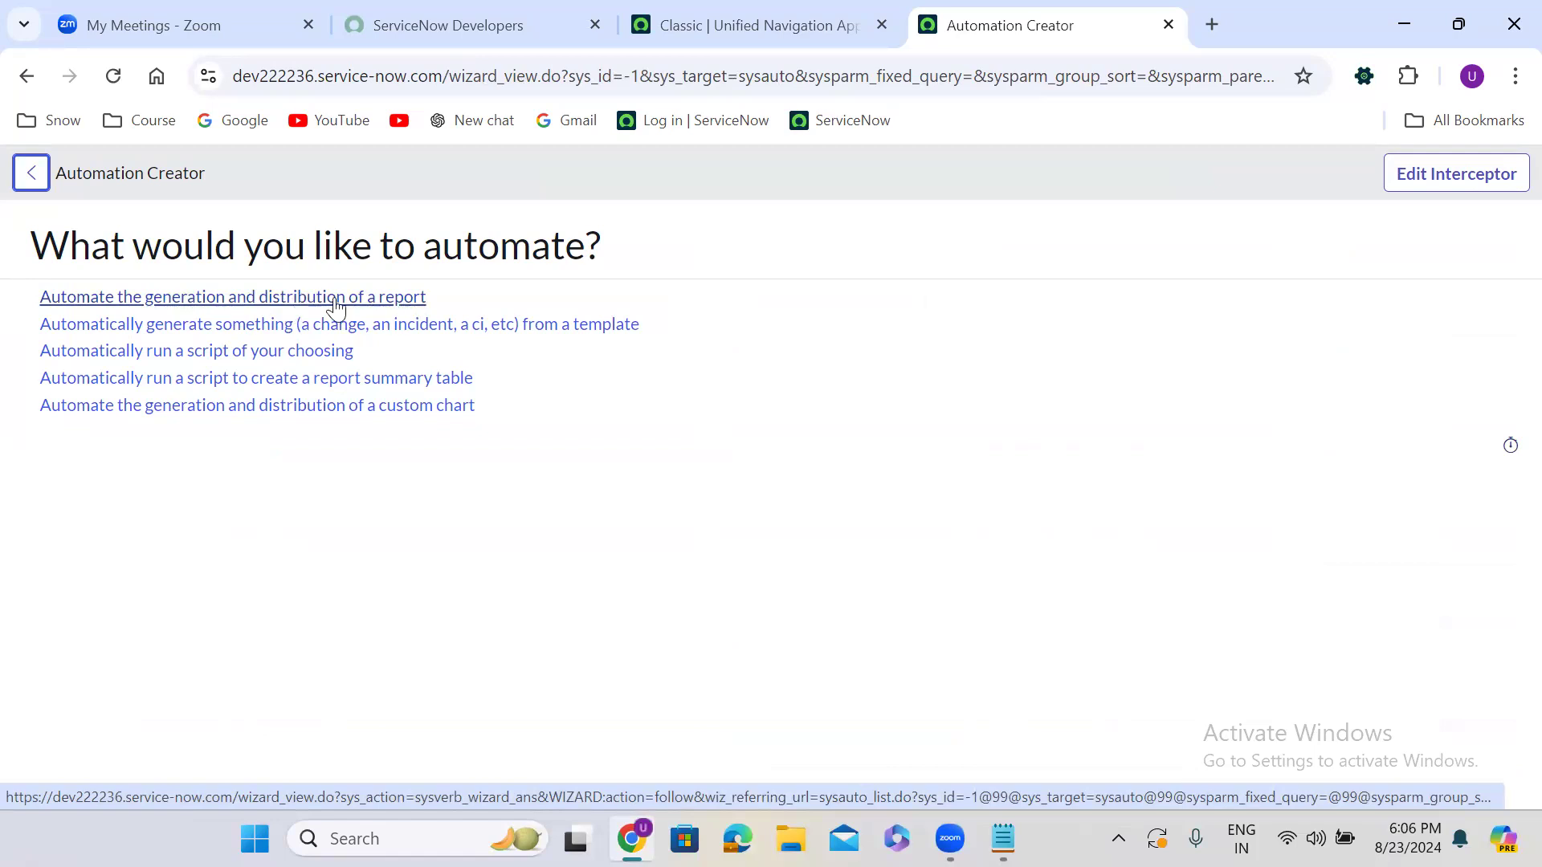
Choose to automate report generation and distribution and name the job 'Weekly report'
left_click(271, 306)
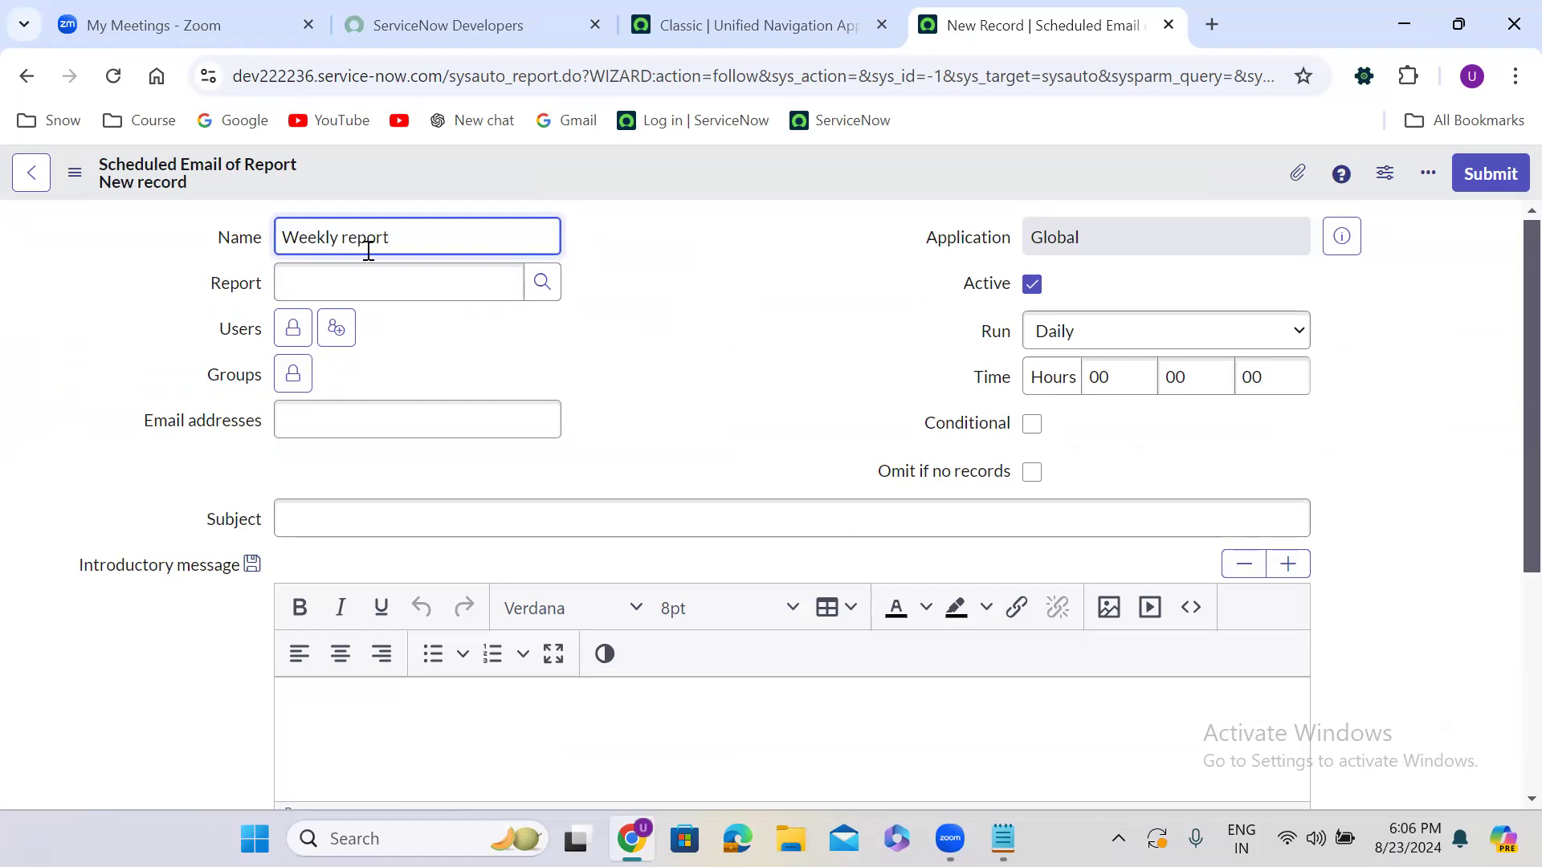
left_click(400, 286)
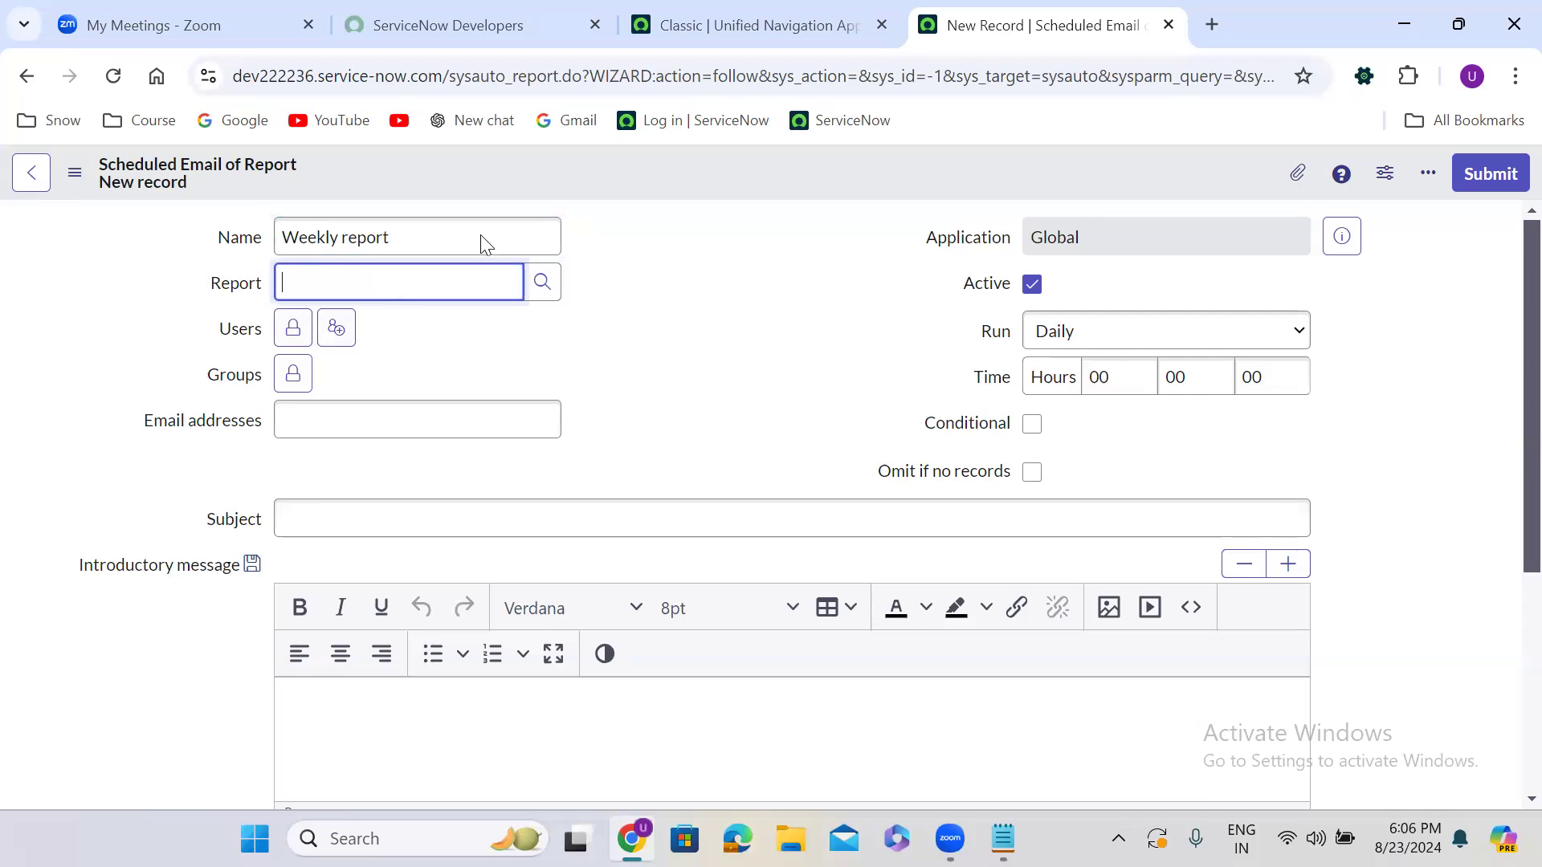
left_click(661, 5)
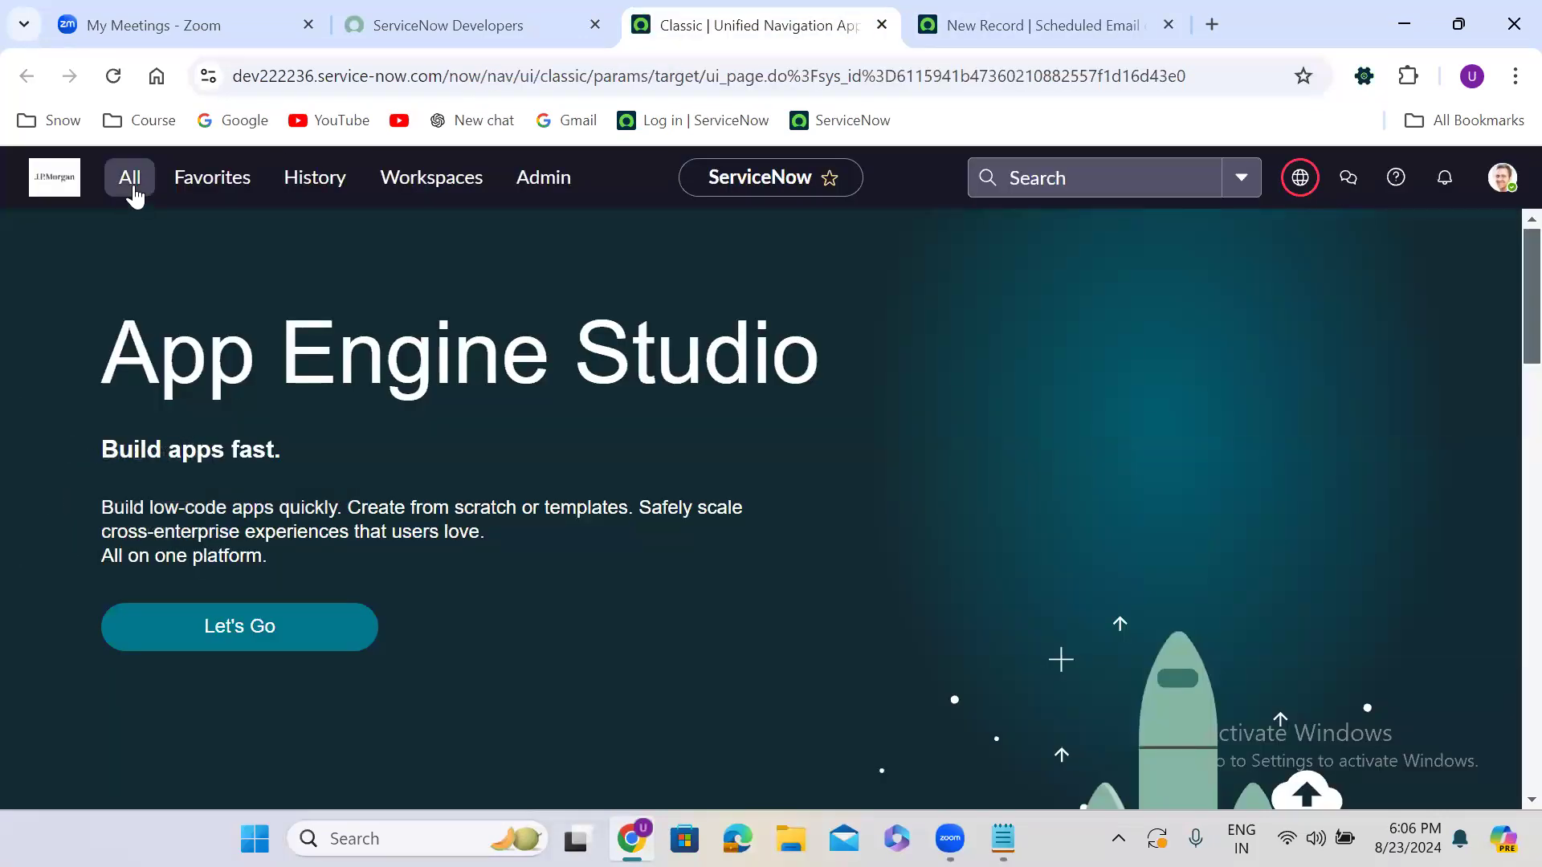
Open Reports > View / Run and browse the group, global and all reports lists
left_click(131, 181)
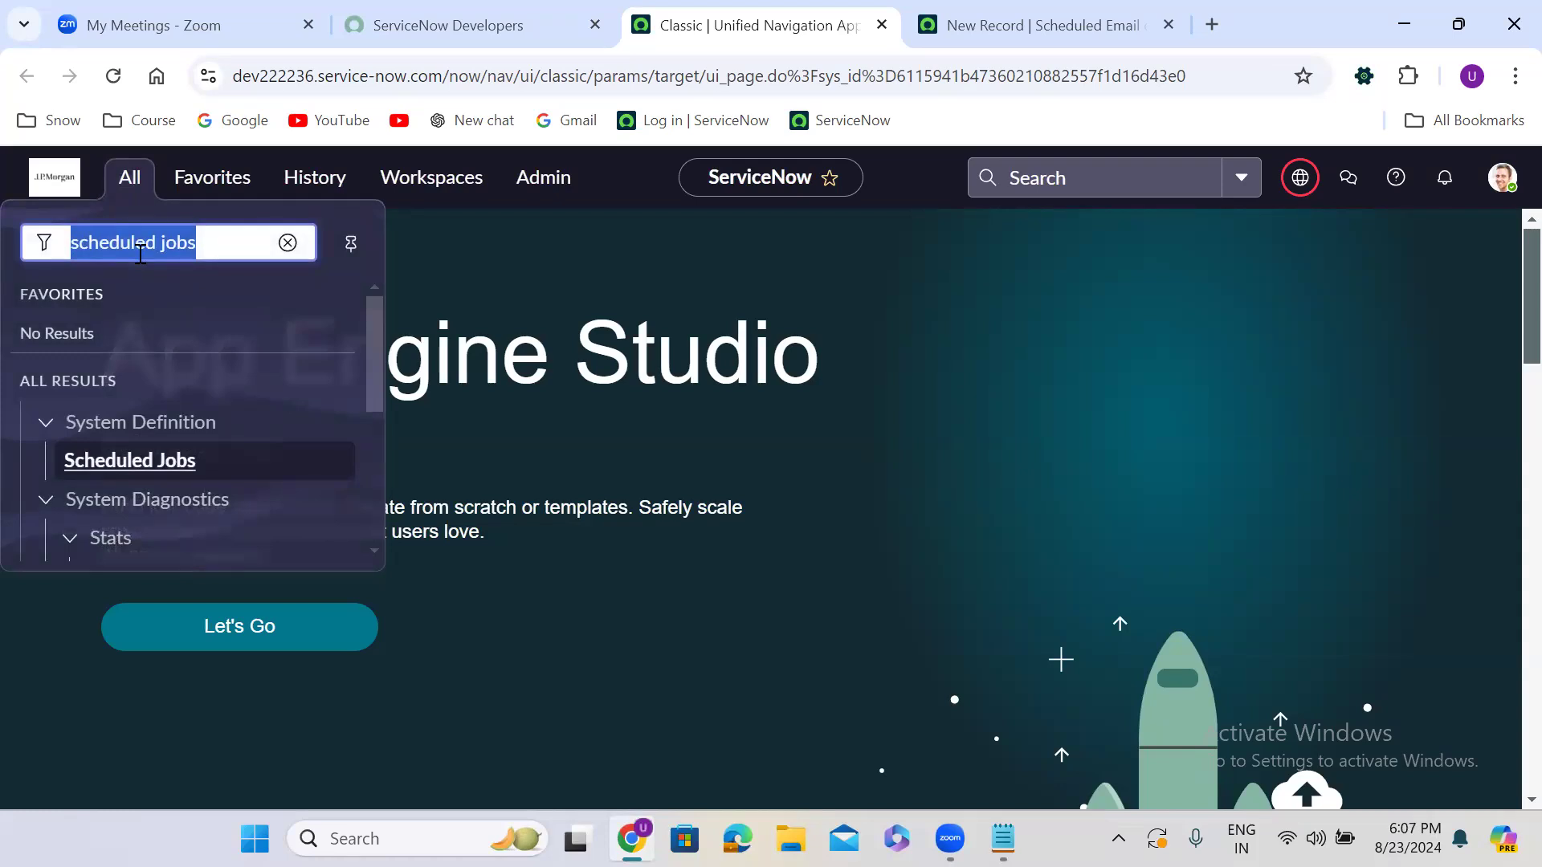
type("re")
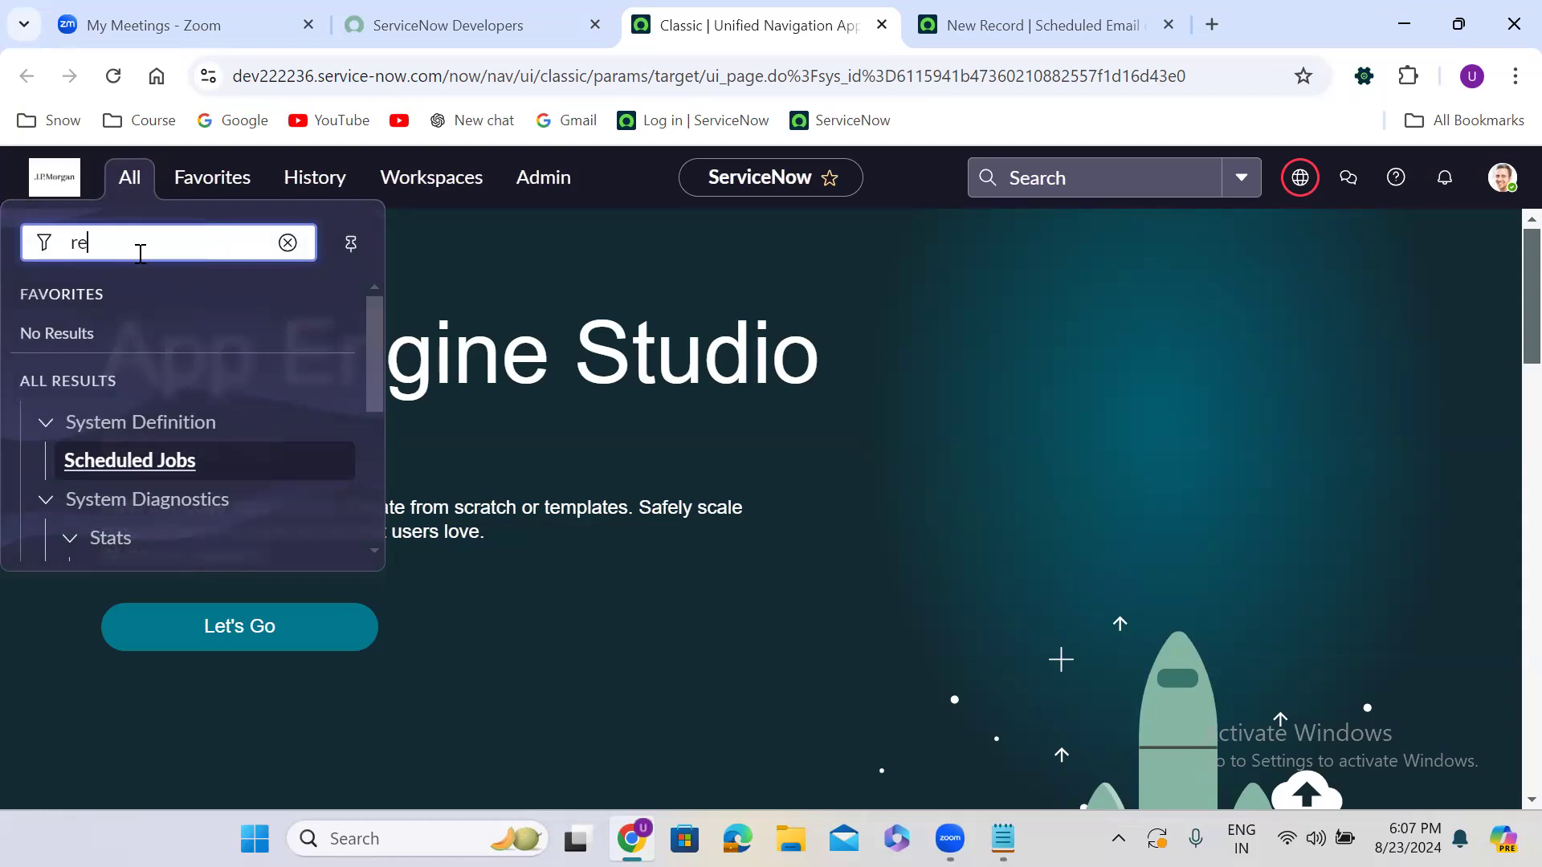
type("ports")
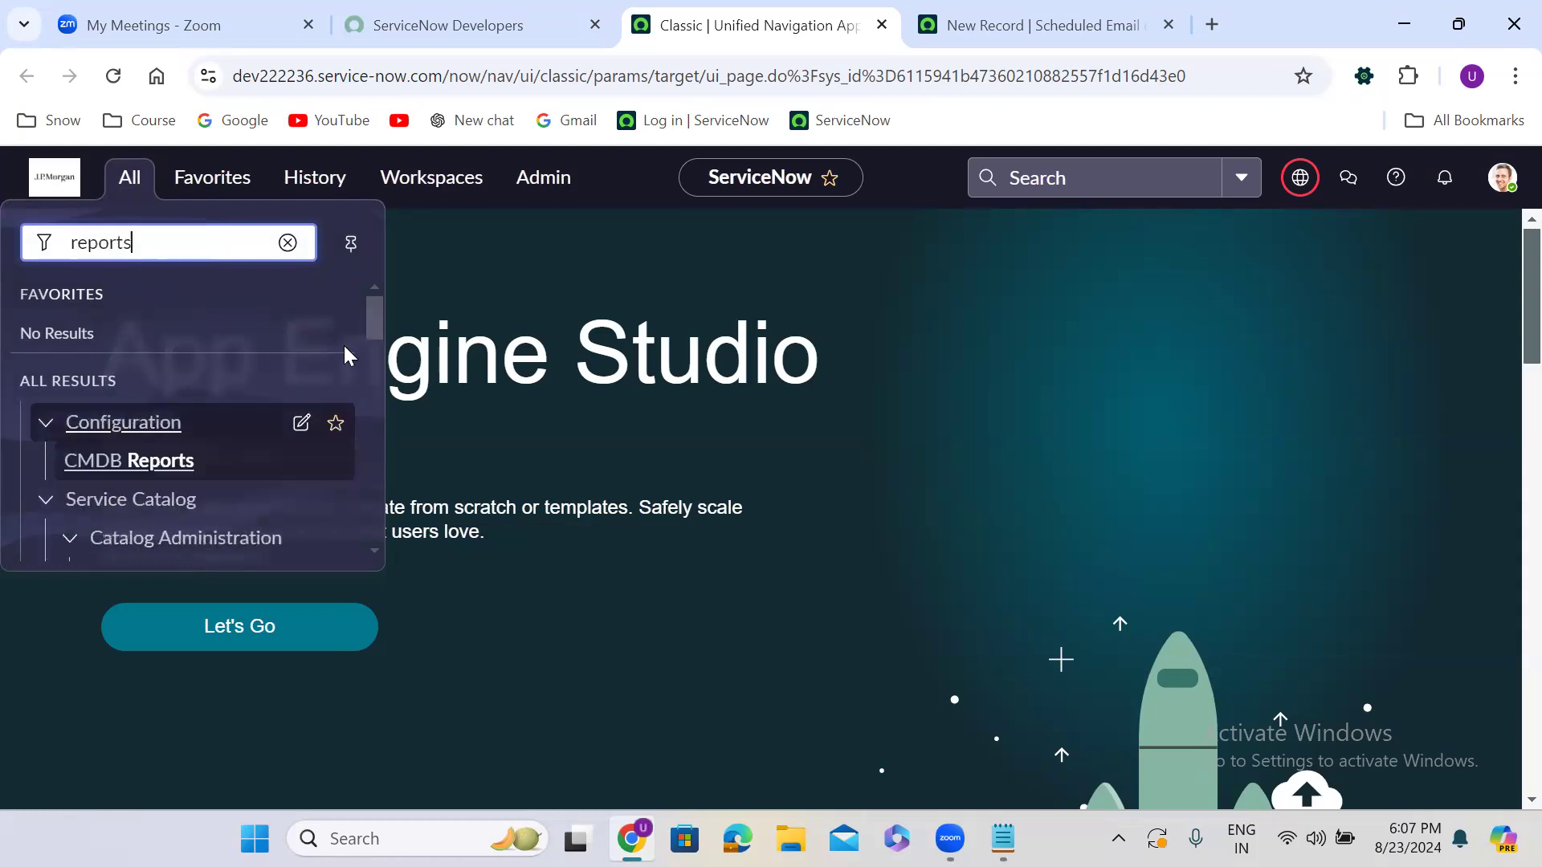
left_click_drag(377, 309, 377, 372)
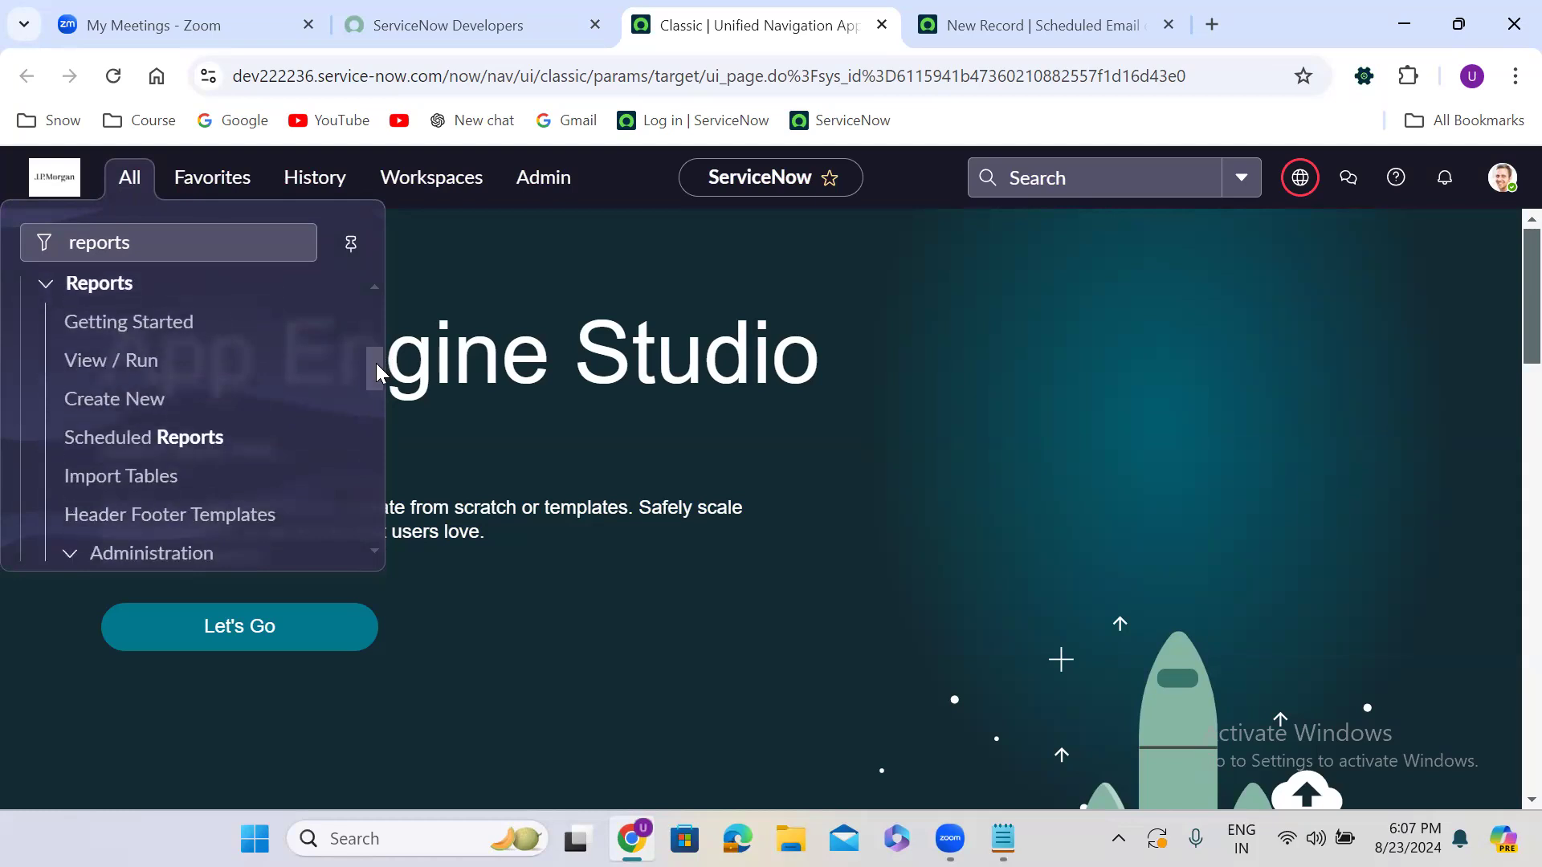
left_click(84, 363)
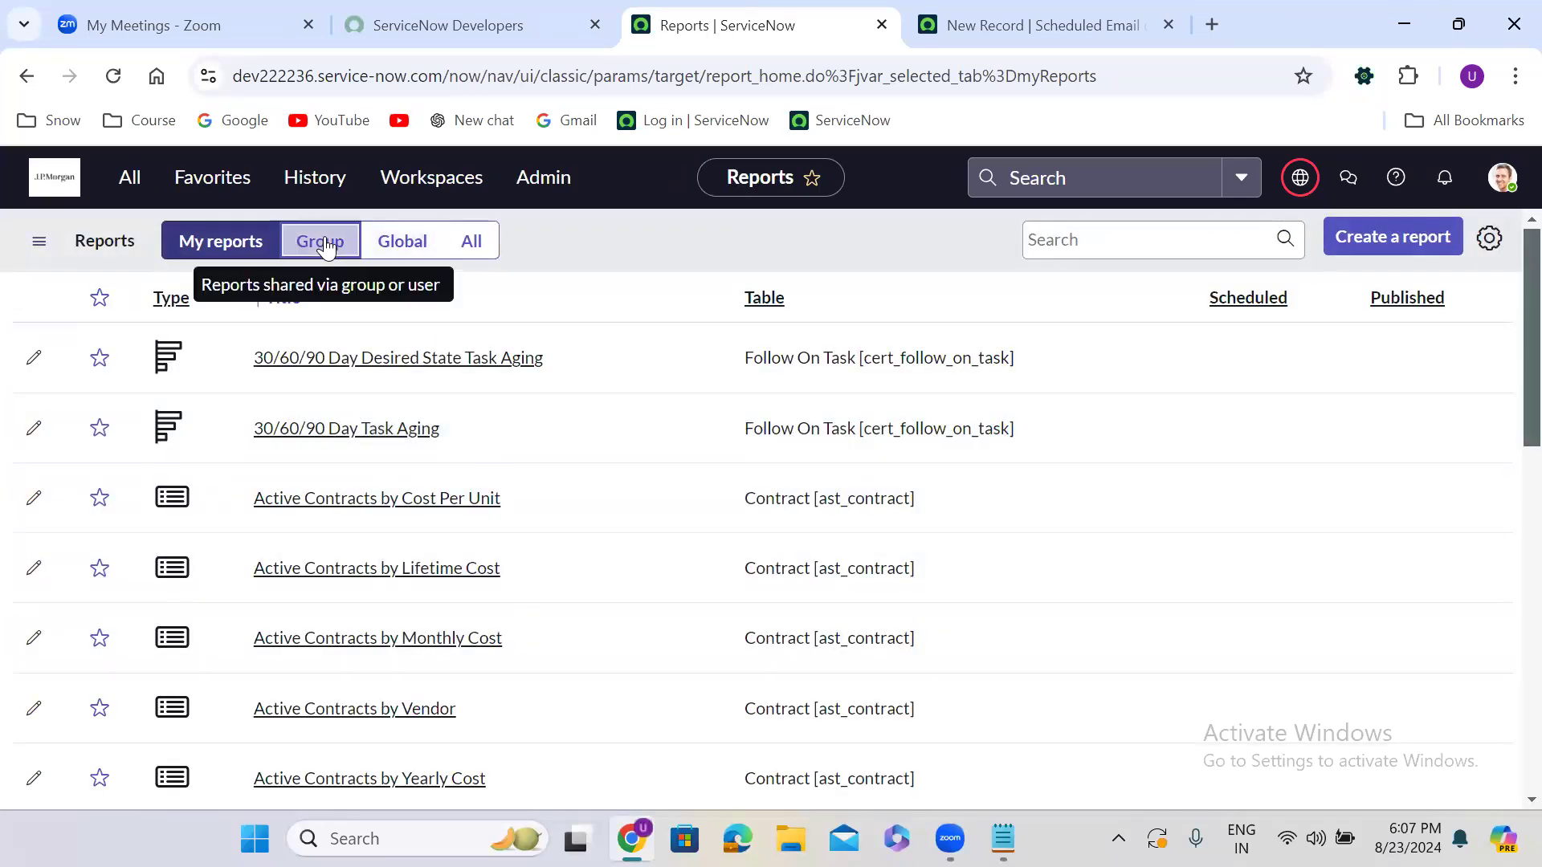
left_click(325, 245)
left_click(385, 248)
left_click(459, 246)
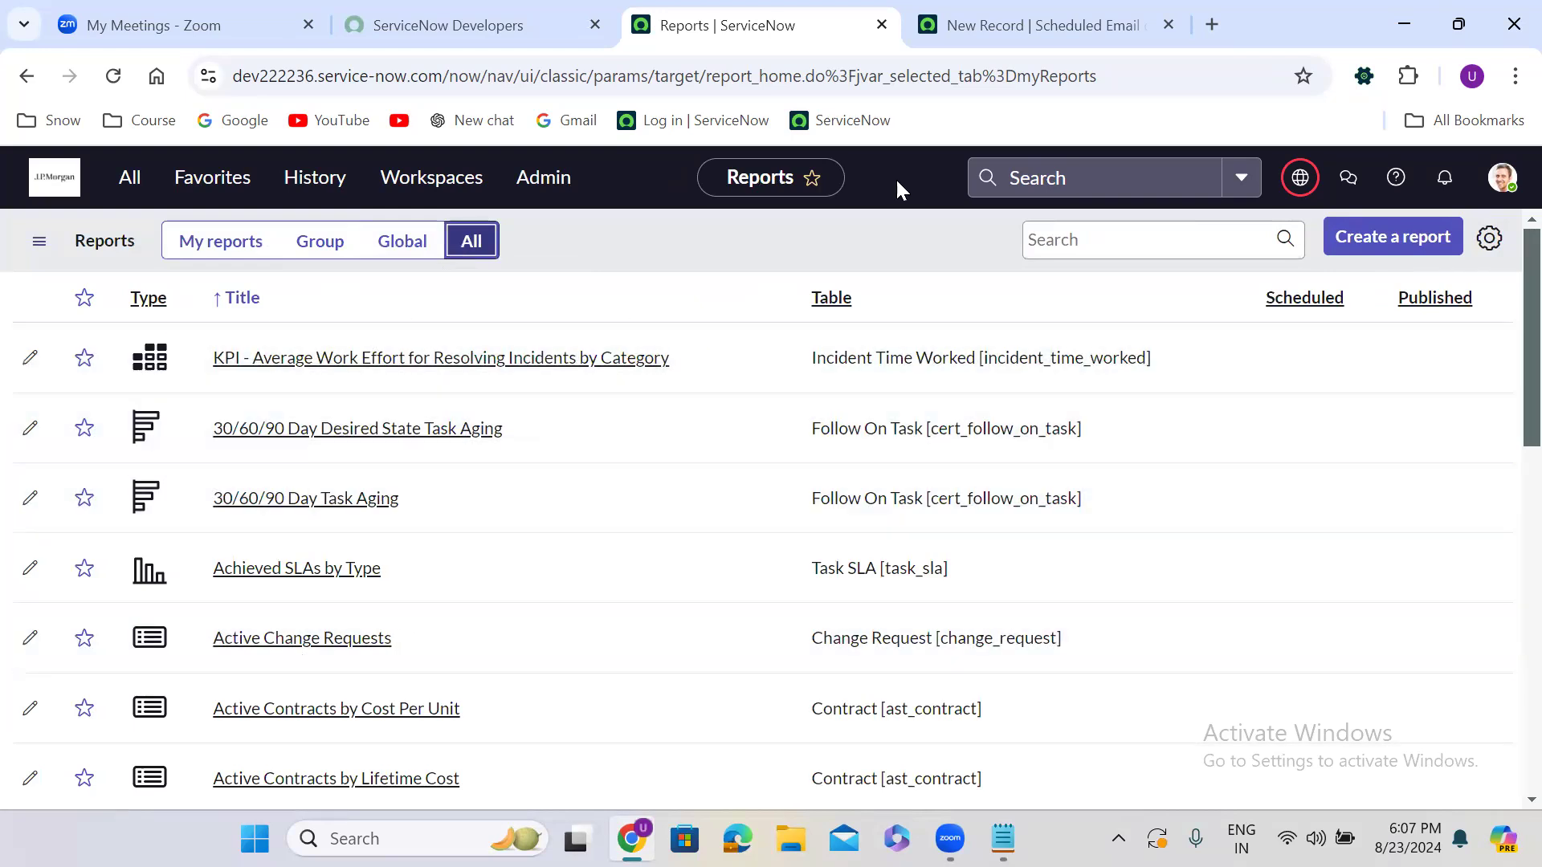
Set the scheduled email's Report field to Active Change Requests
left_click(998, 12)
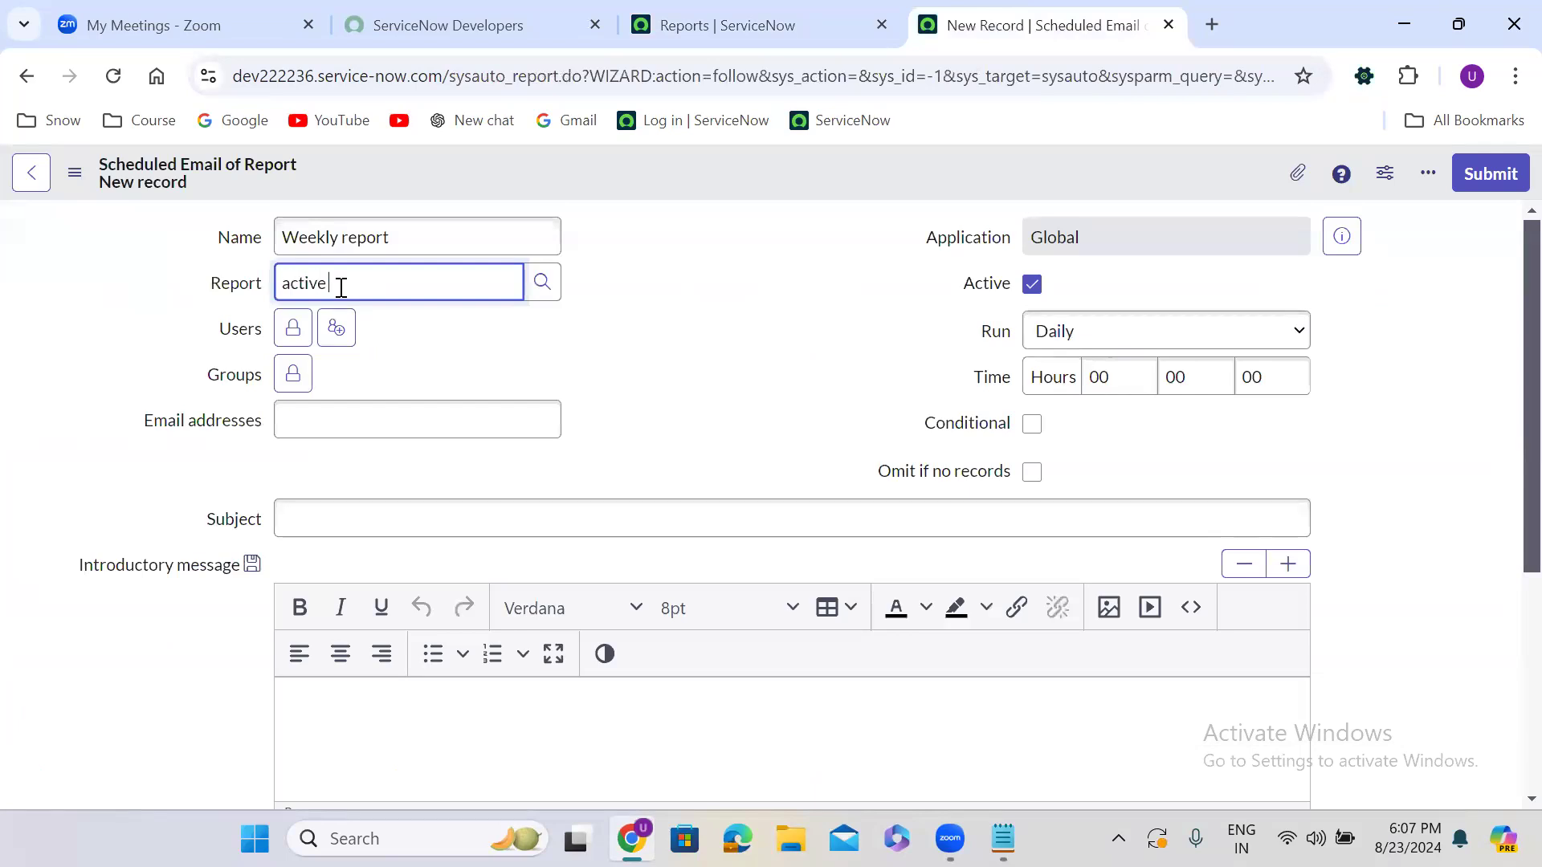
left_click(353, 315)
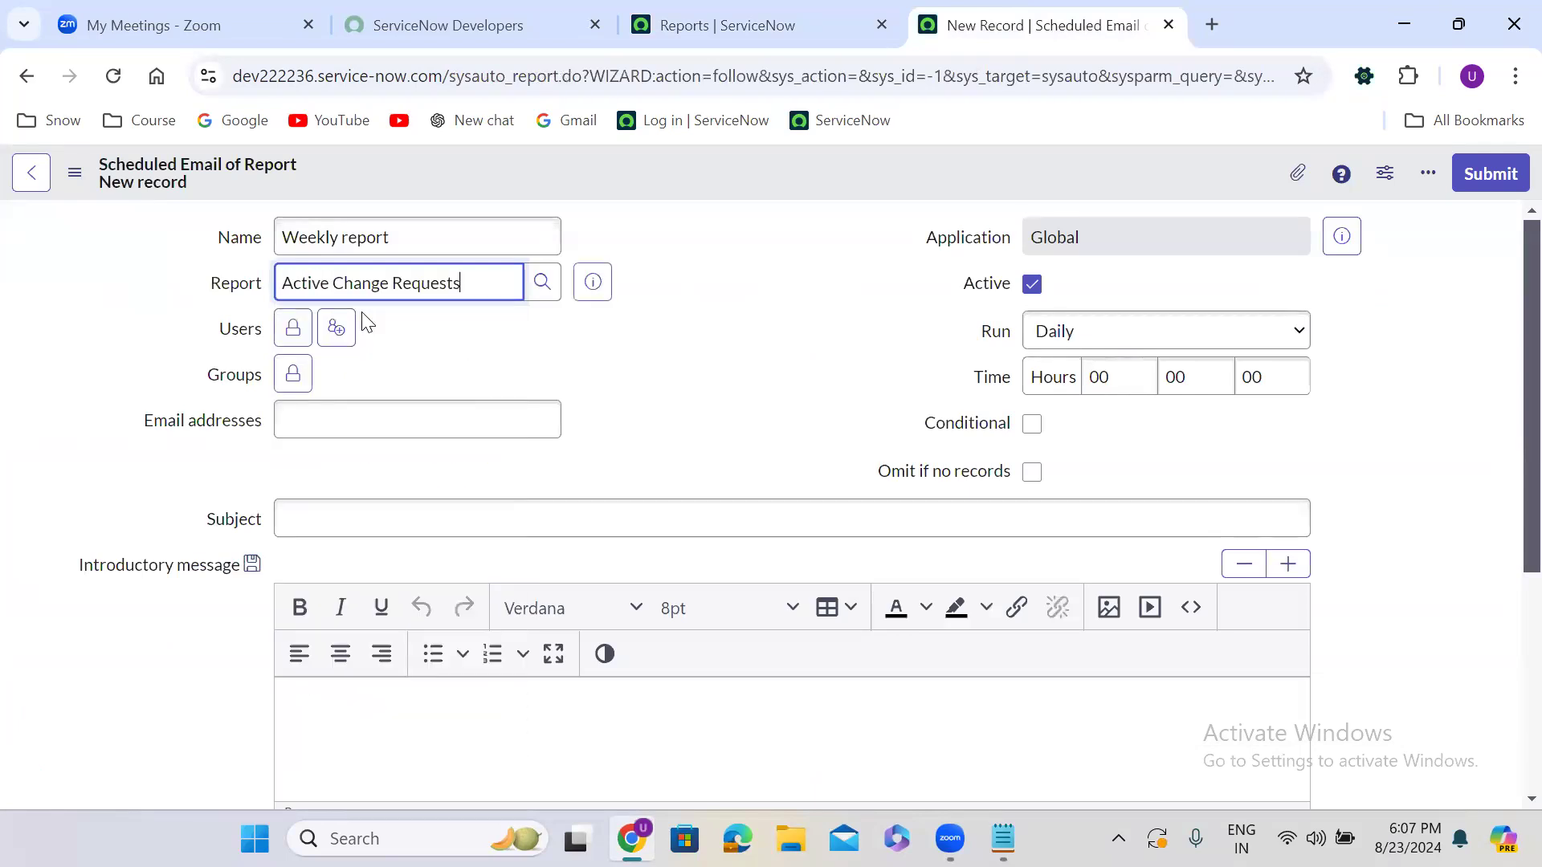
left_click(727, 25)
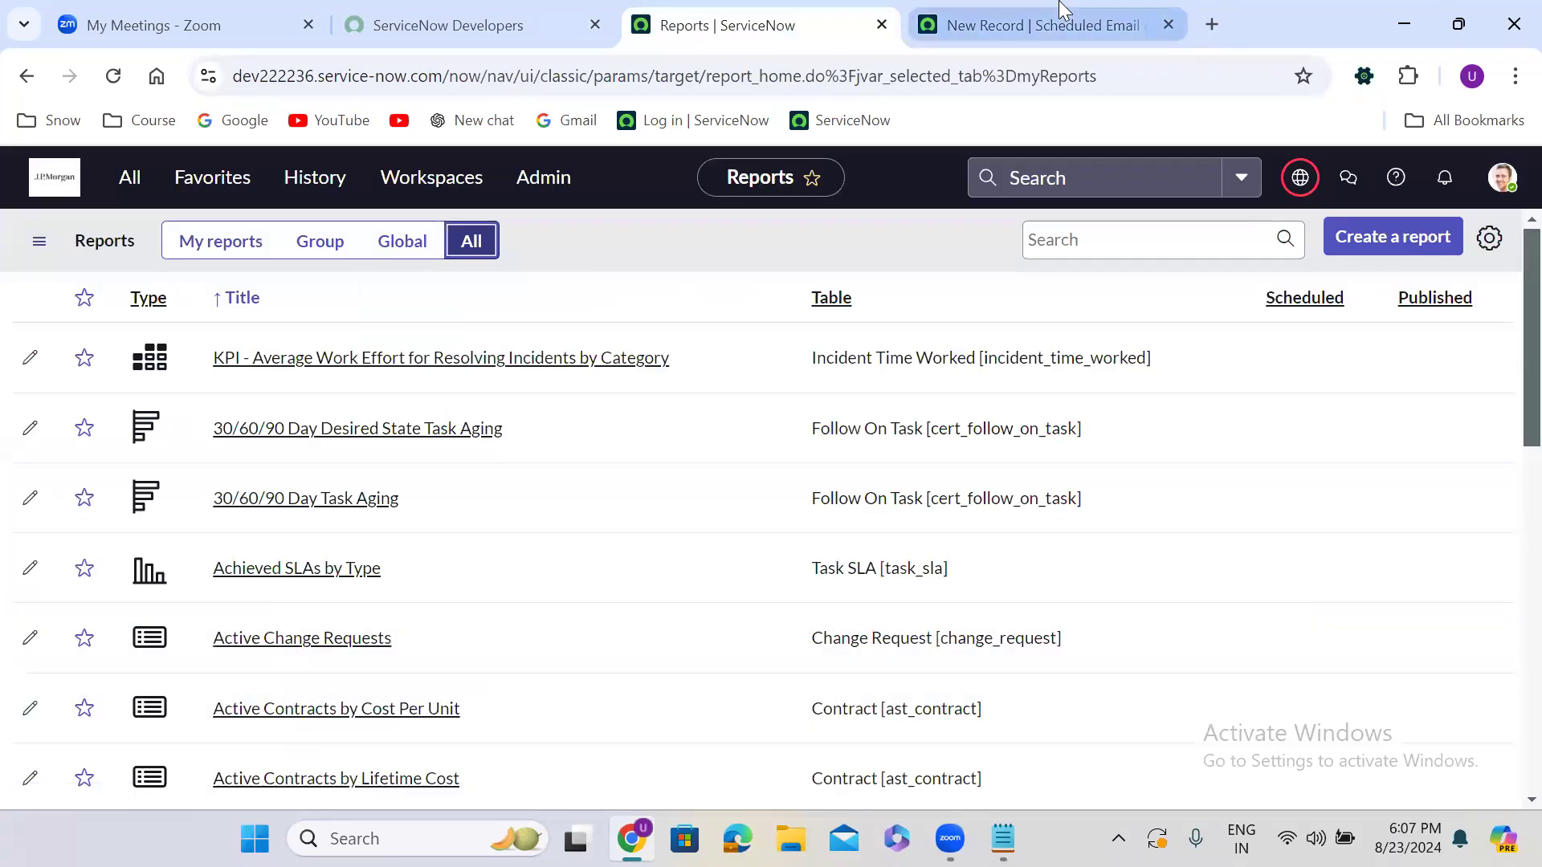
left_click(1036, 25)
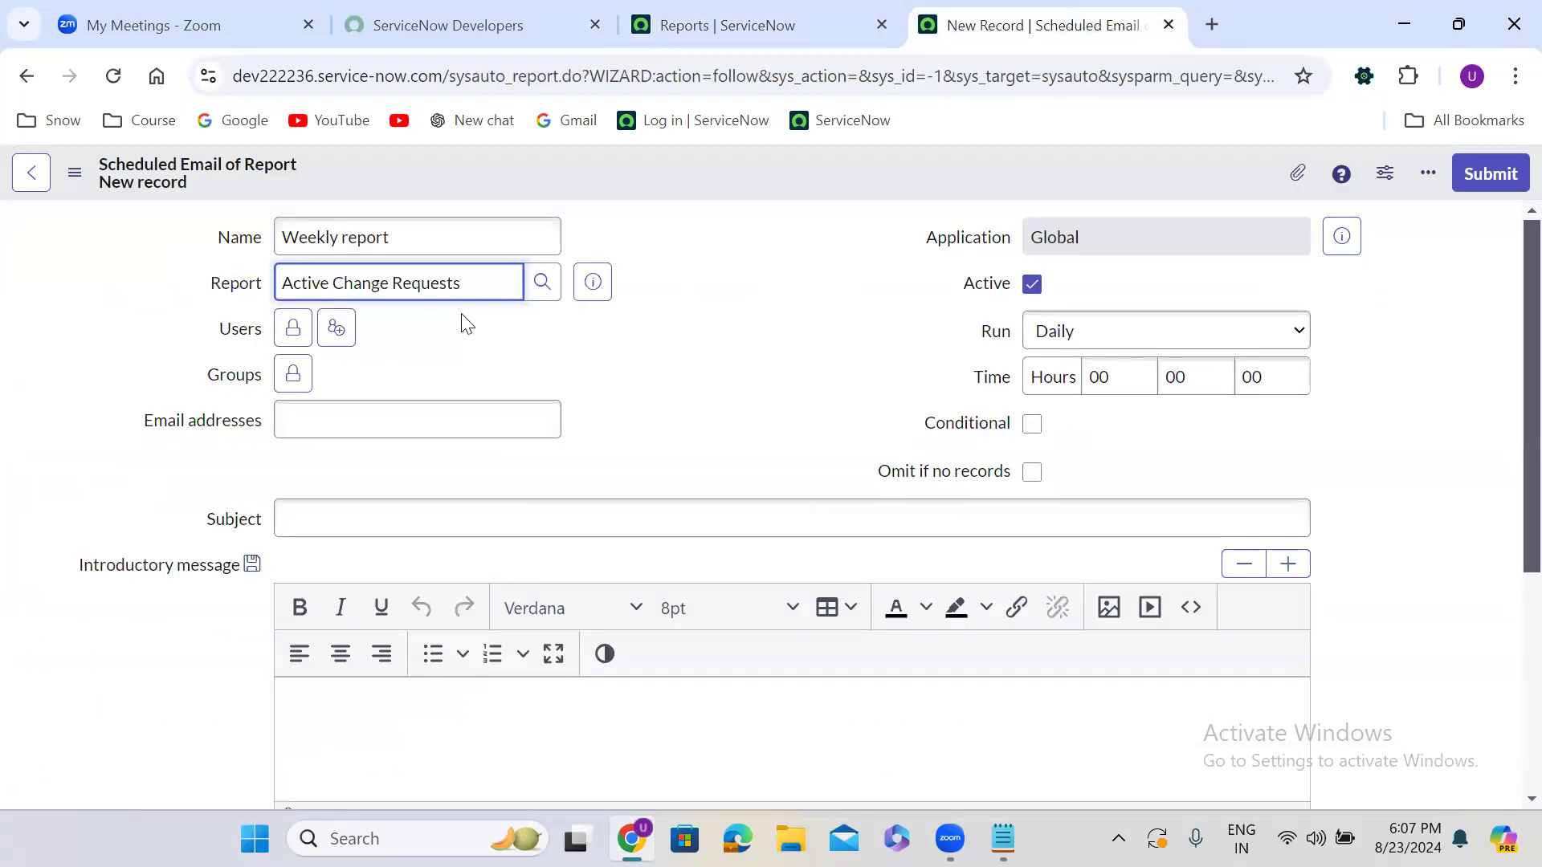
Add four users to the Users field by searching each name and picking the suggestion
left_click(313, 329)
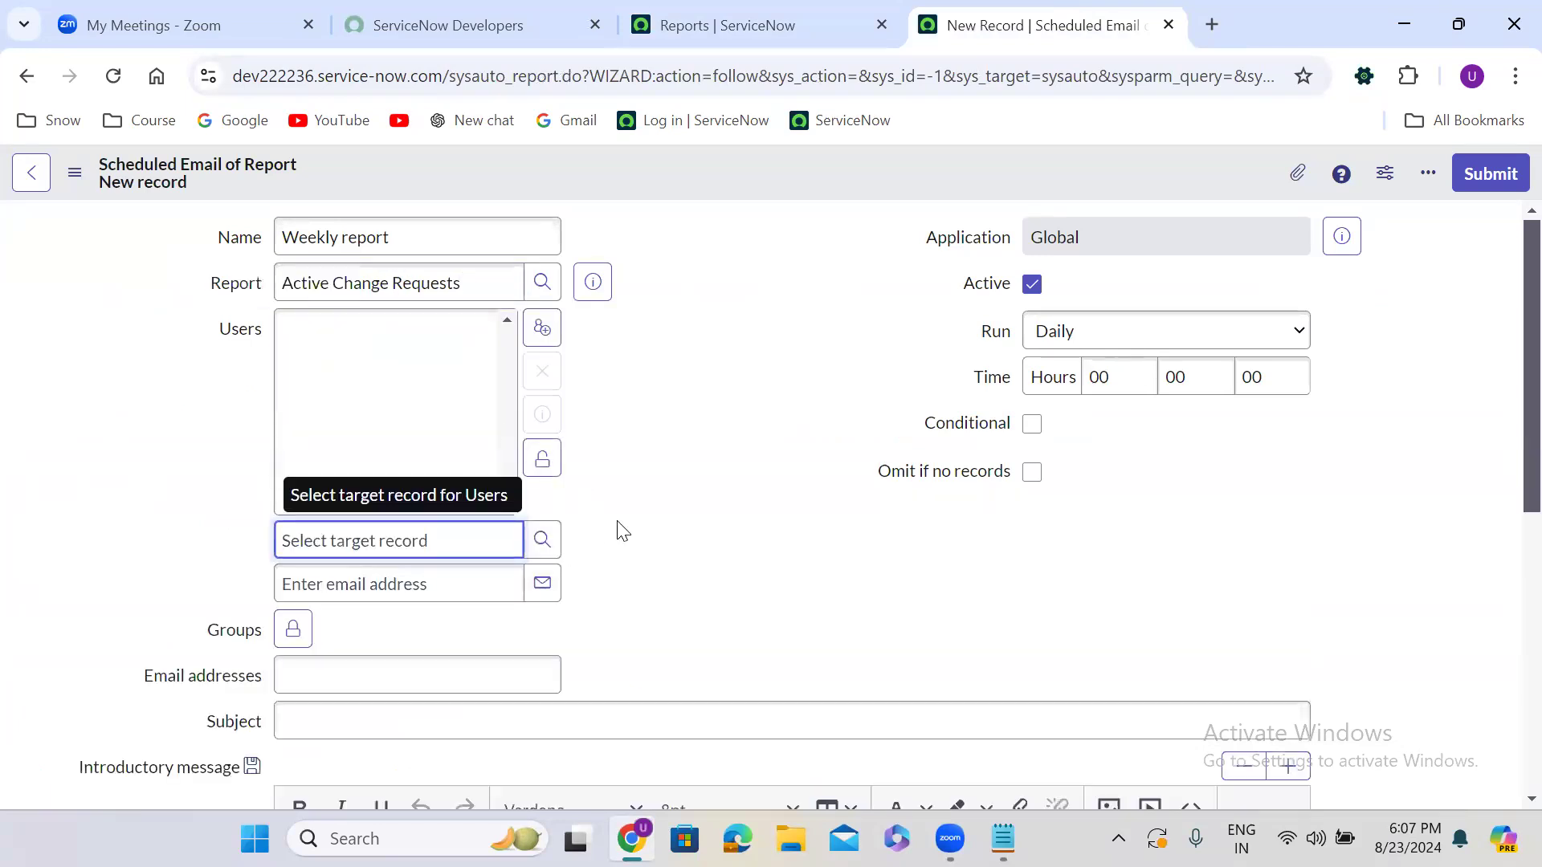
scroll(624, 531, "down", 2)
left_click(397, 443)
type("uday")
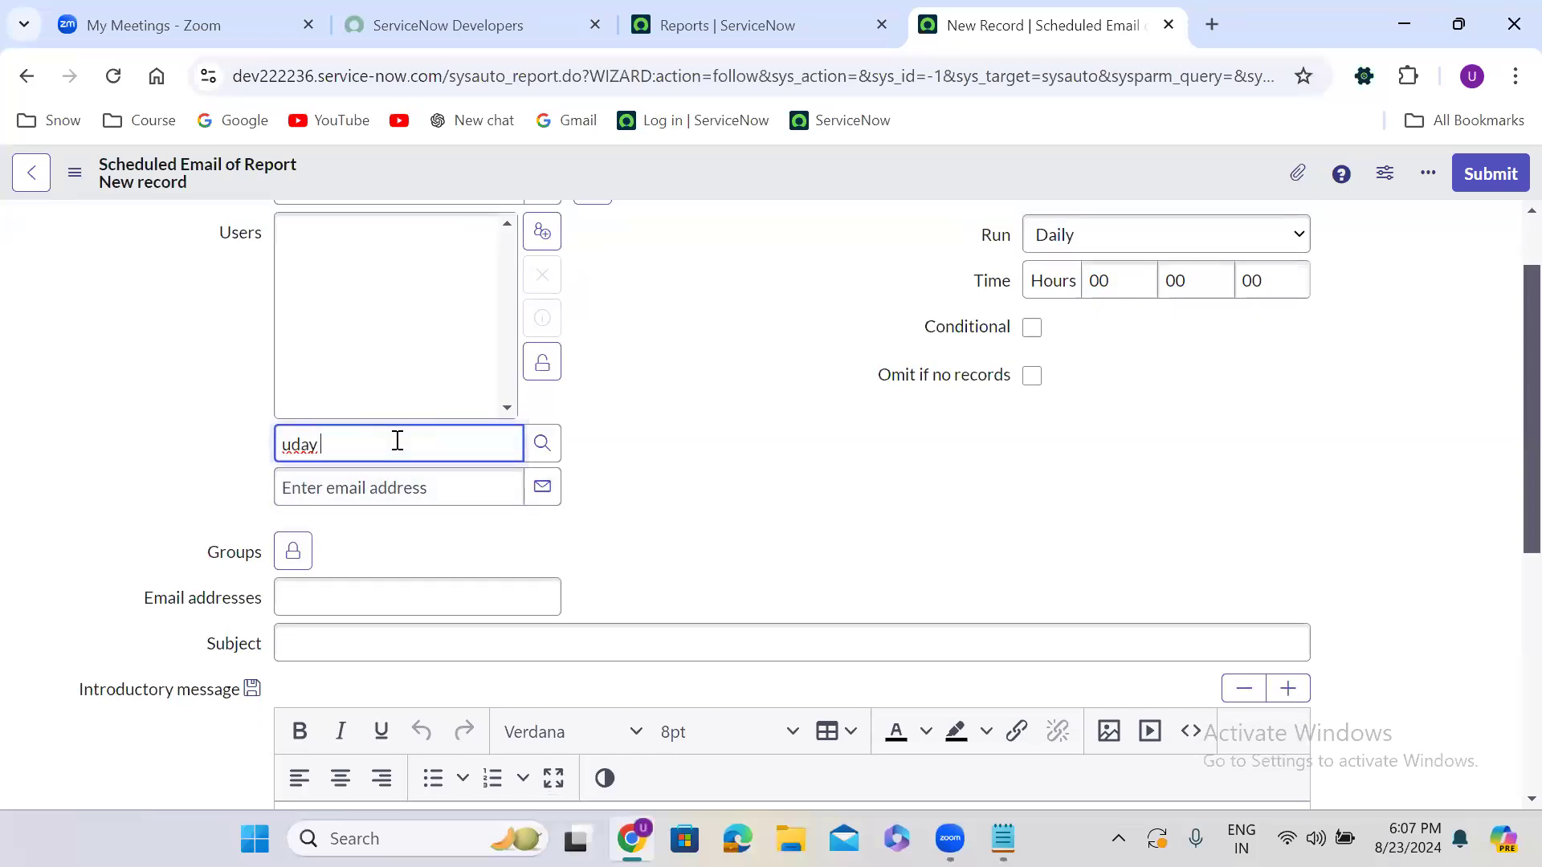
left_click(389, 480)
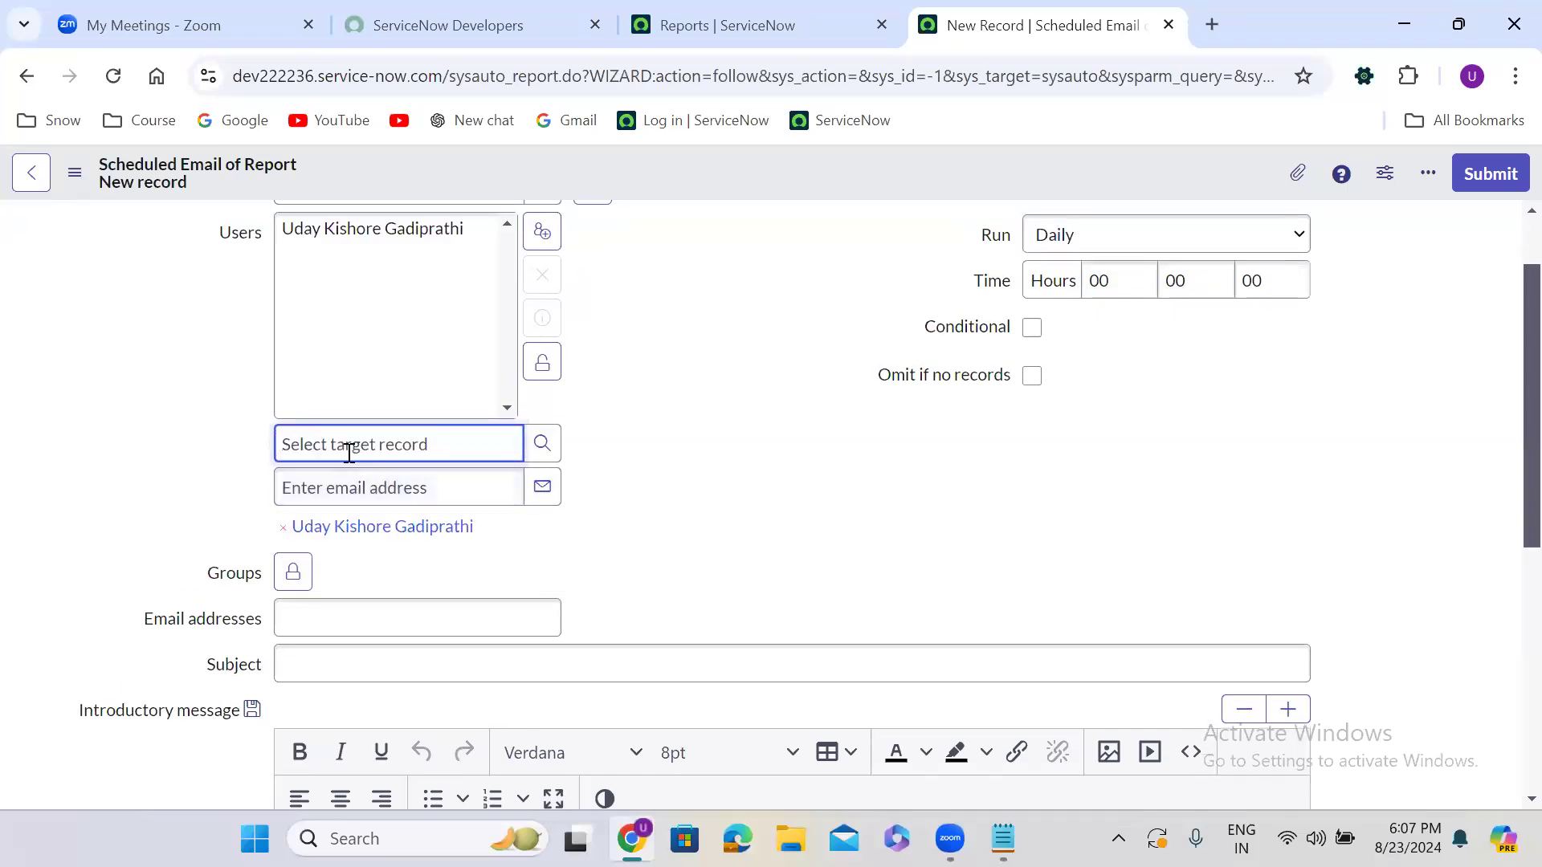
type("abra")
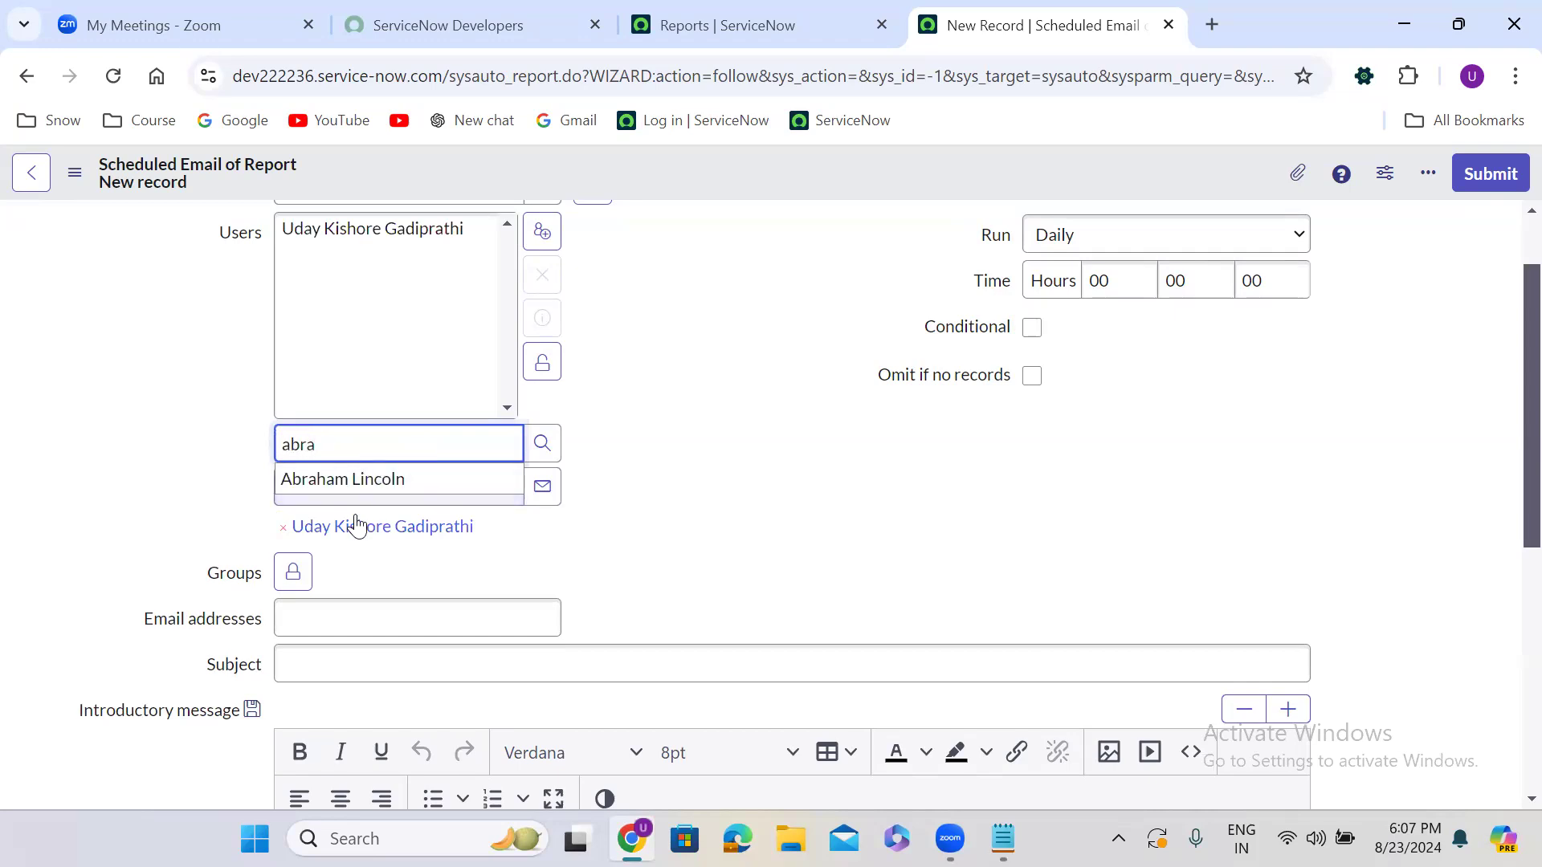
left_click(353, 484)
type("anu")
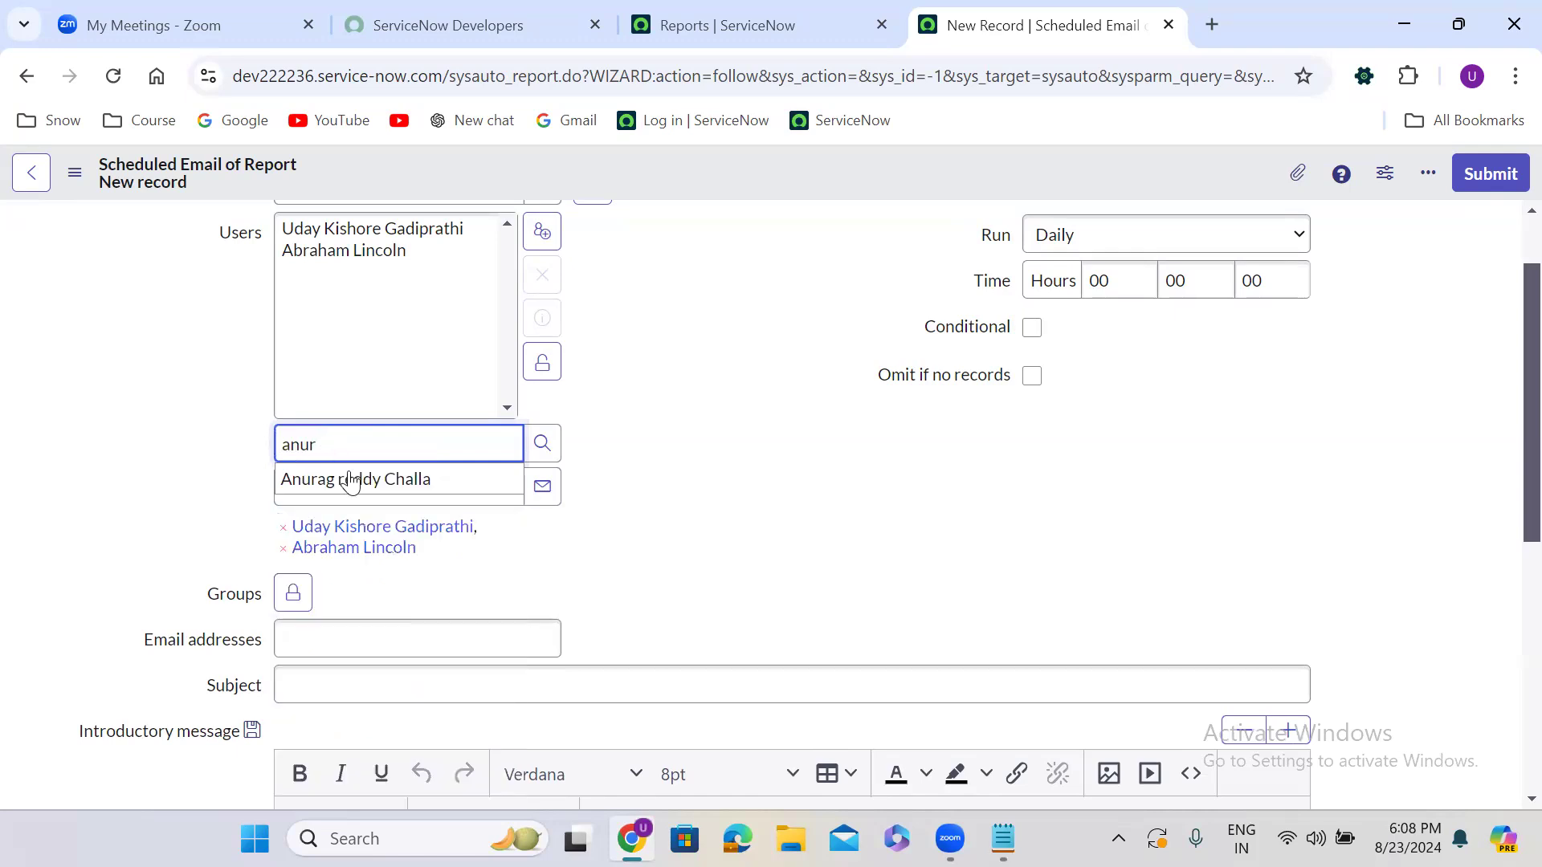
left_click(345, 479)
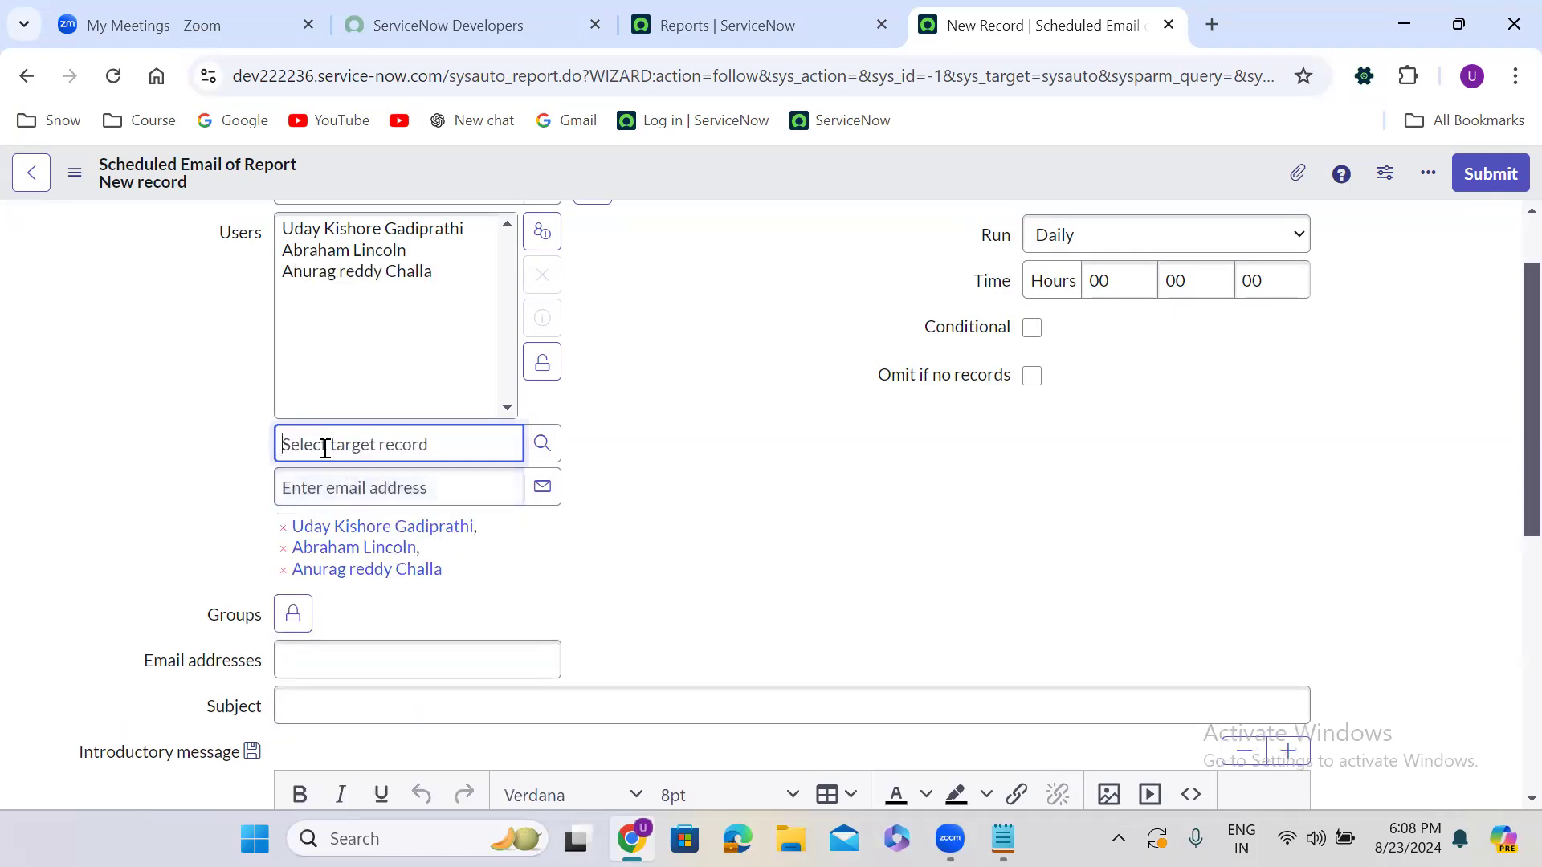
type("kha")
left_click(336, 480)
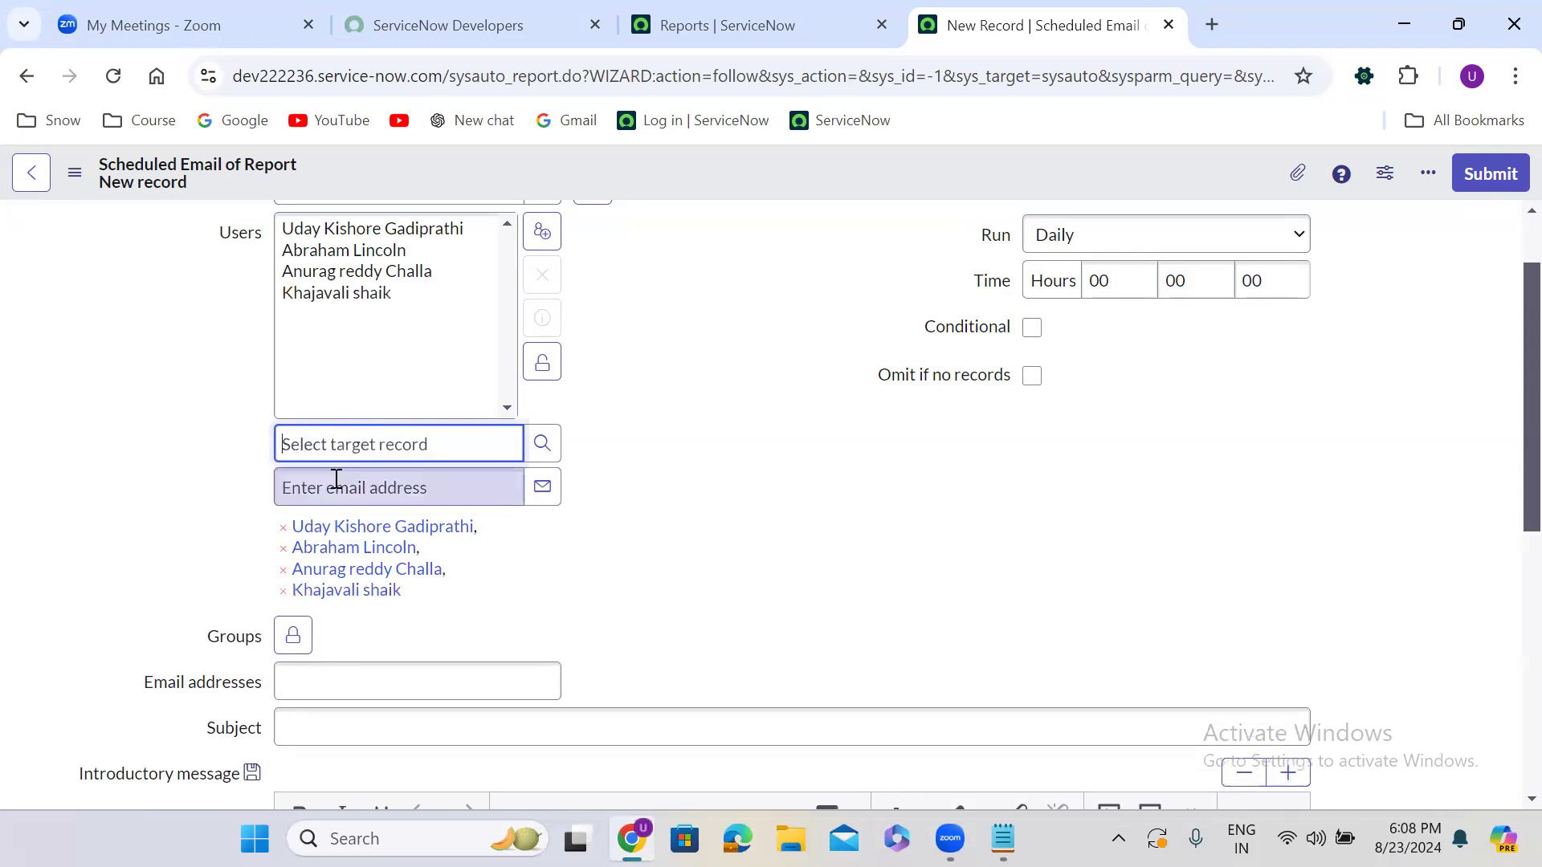
left_click(542, 364)
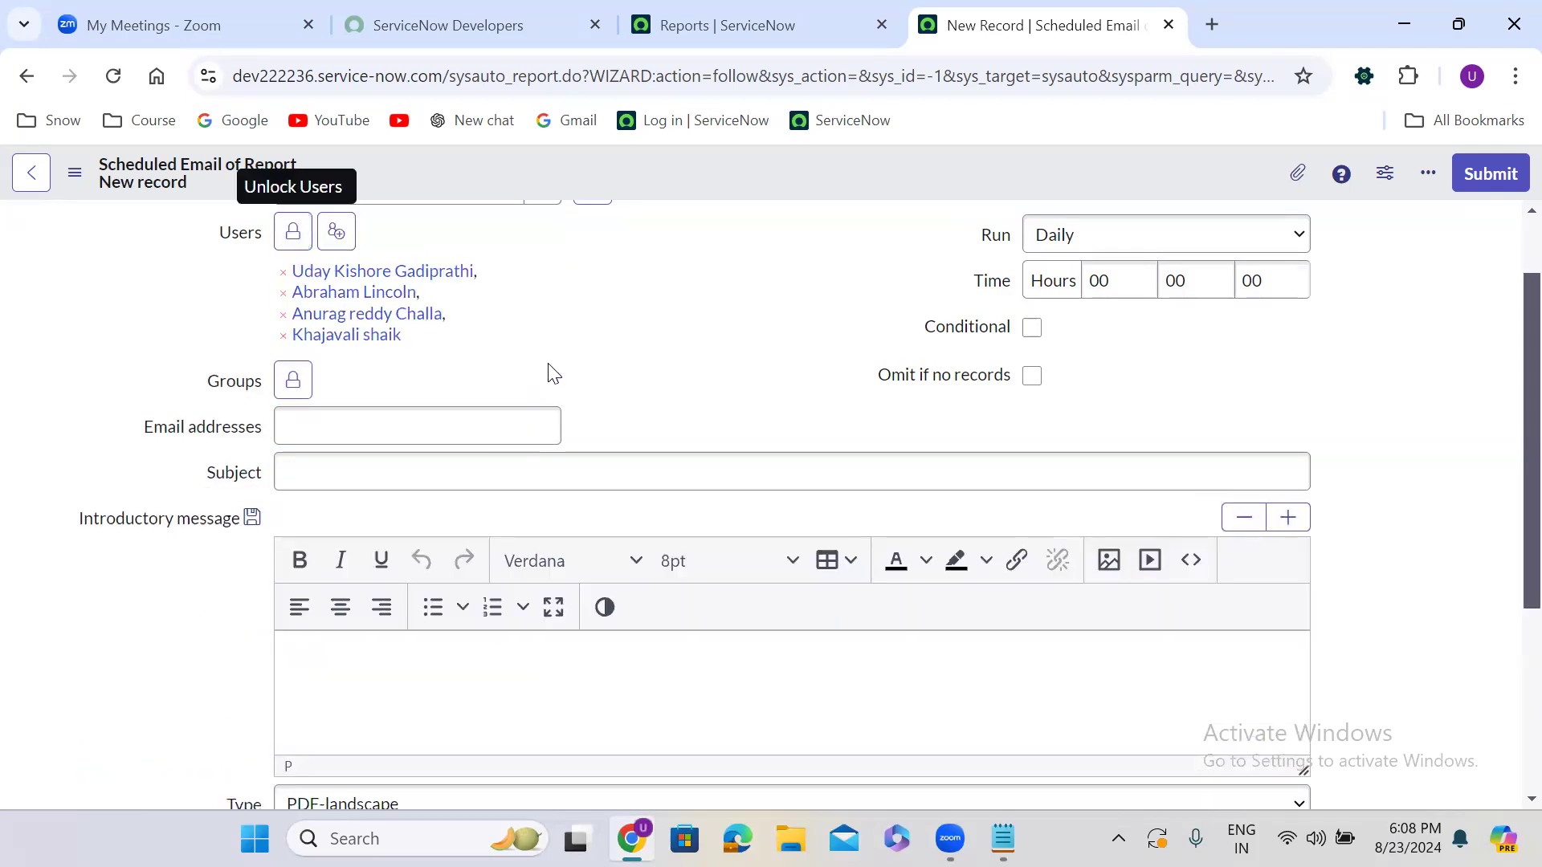
scroll(553, 372, "up", 2)
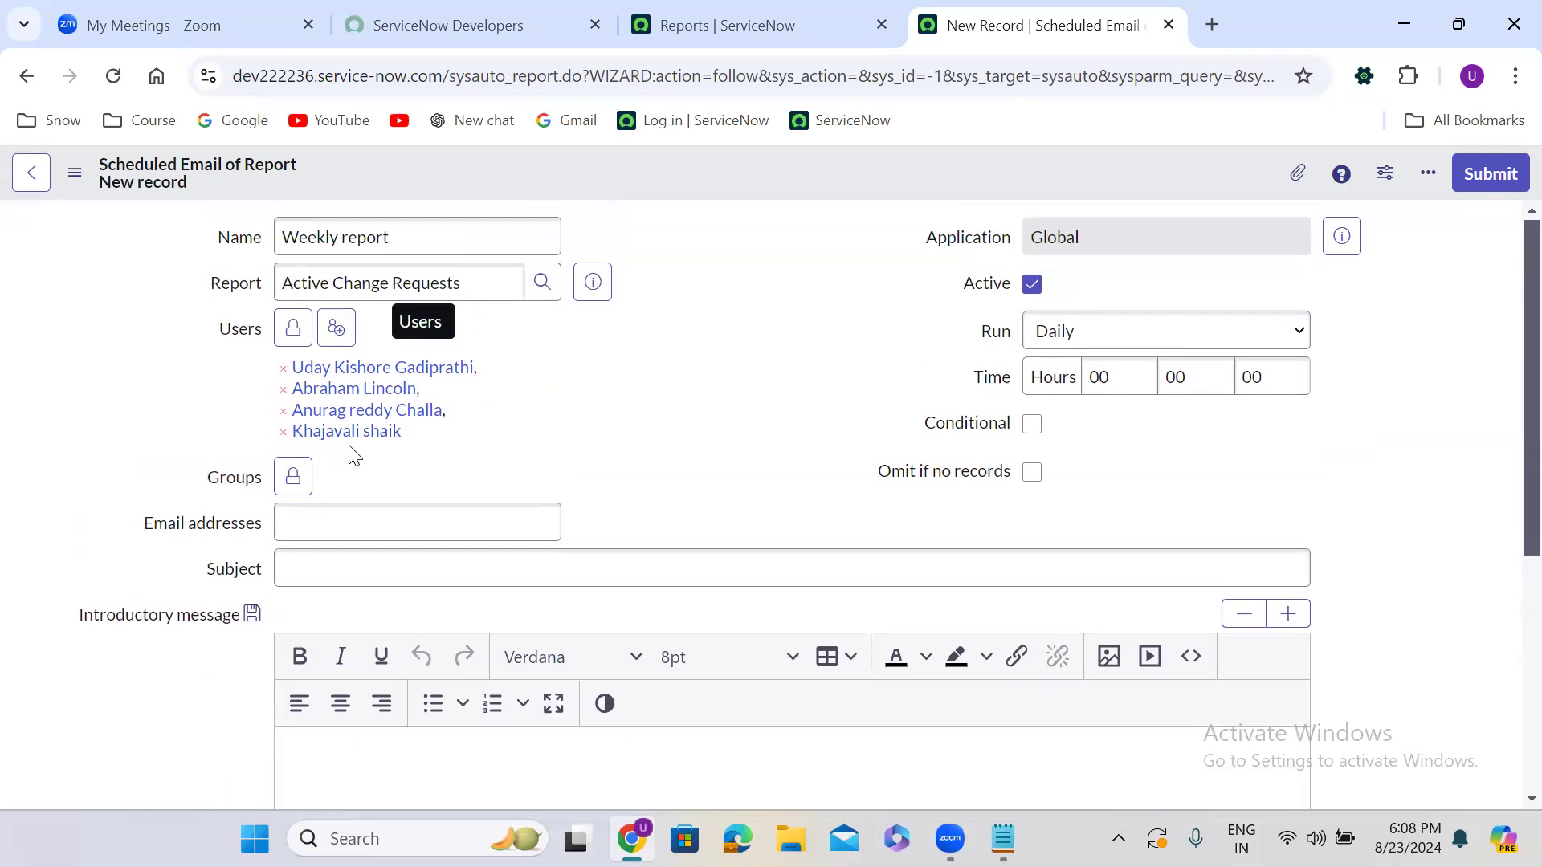
Add Application Development to the Groups field and preview the group's details
left_click(293, 477)
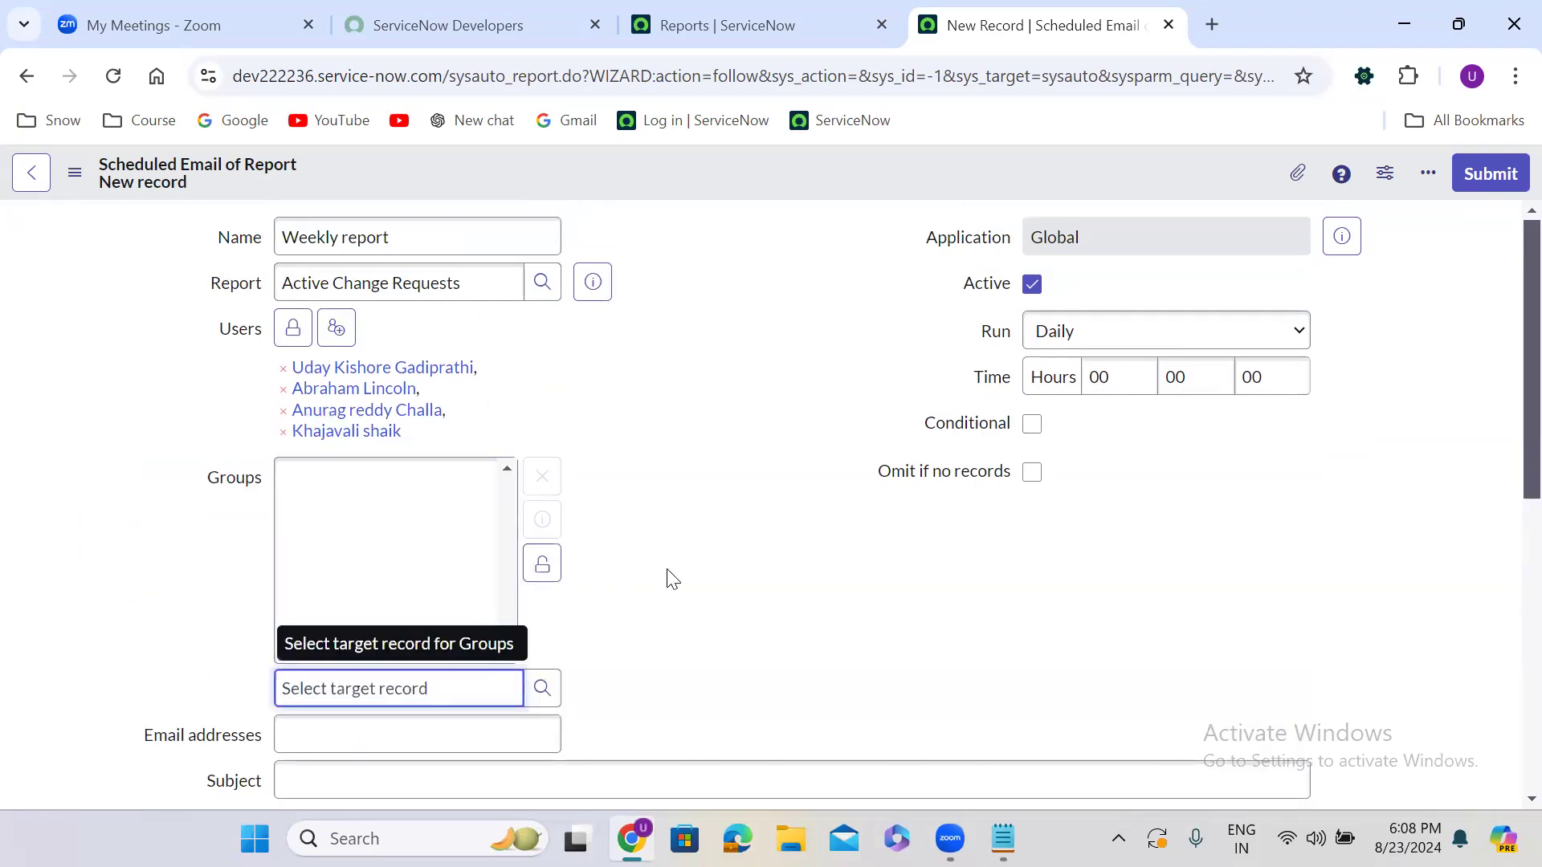
scroll(670, 577, "down", 3)
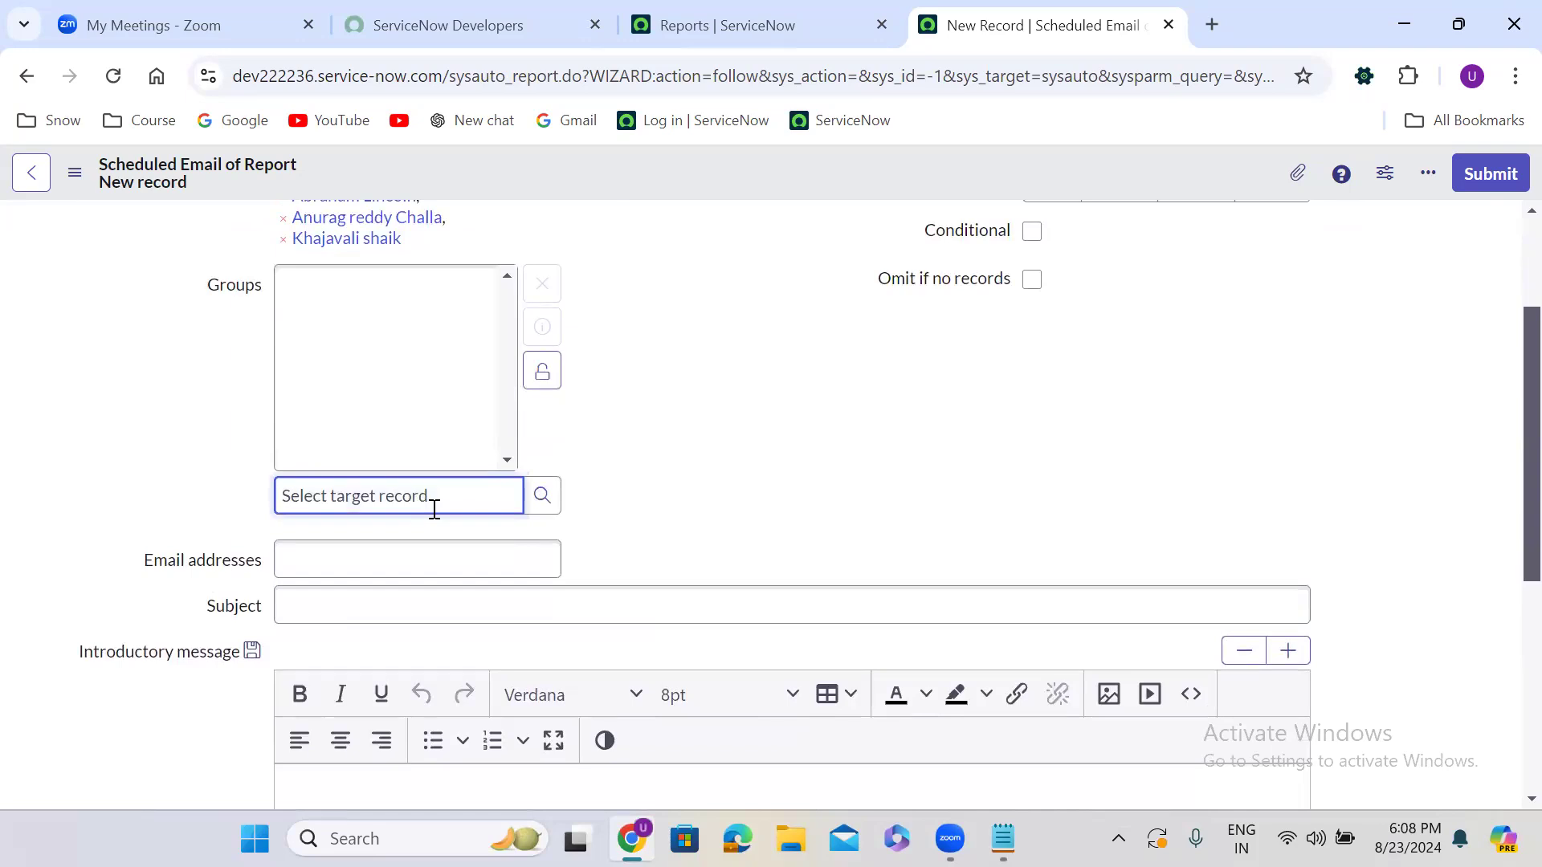
type("**")
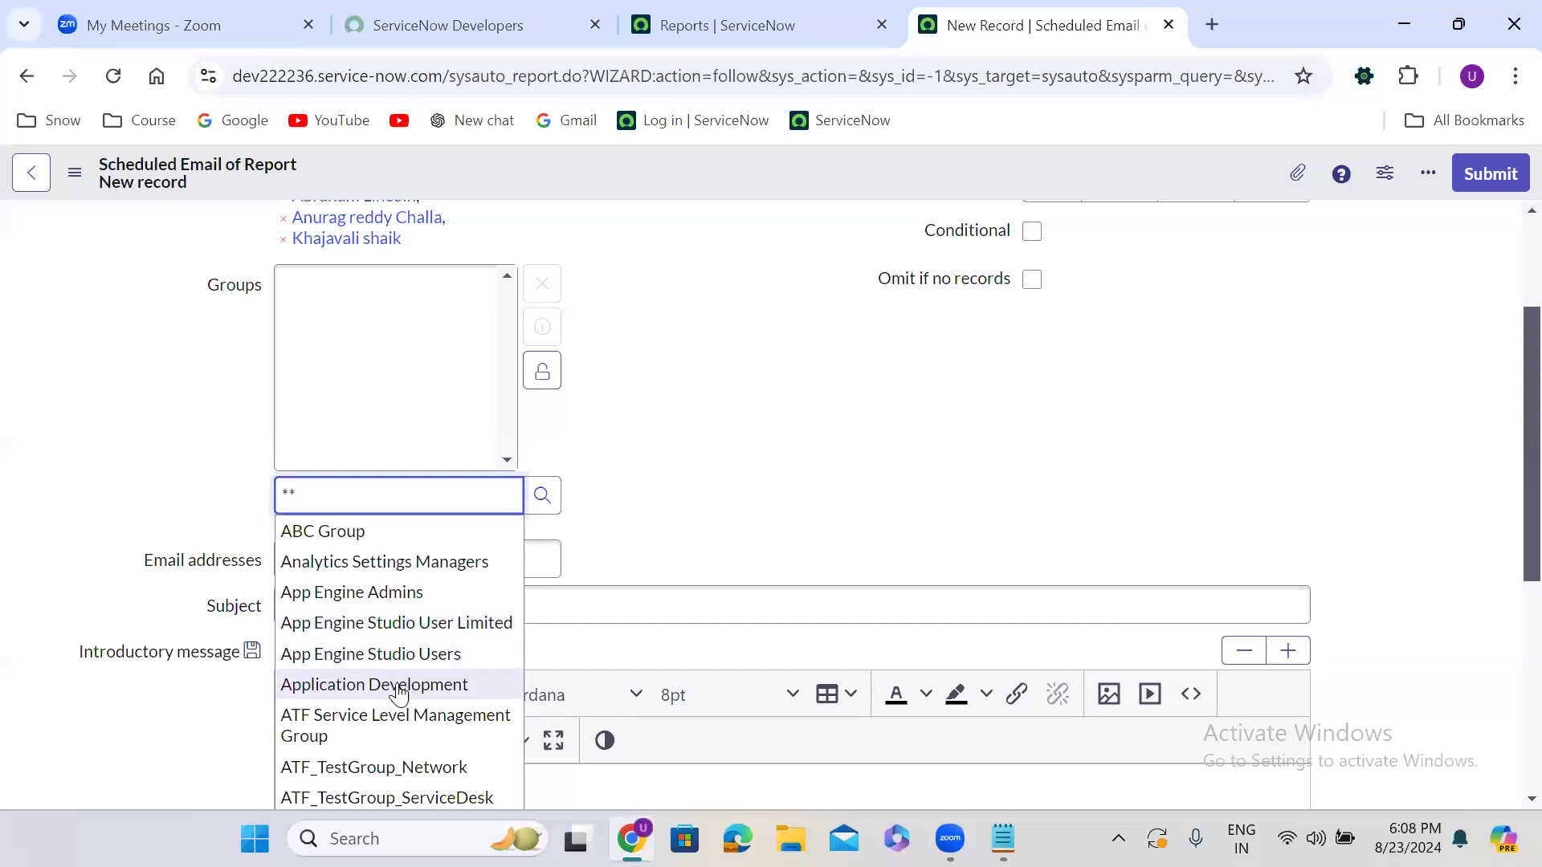
left_click(372, 685)
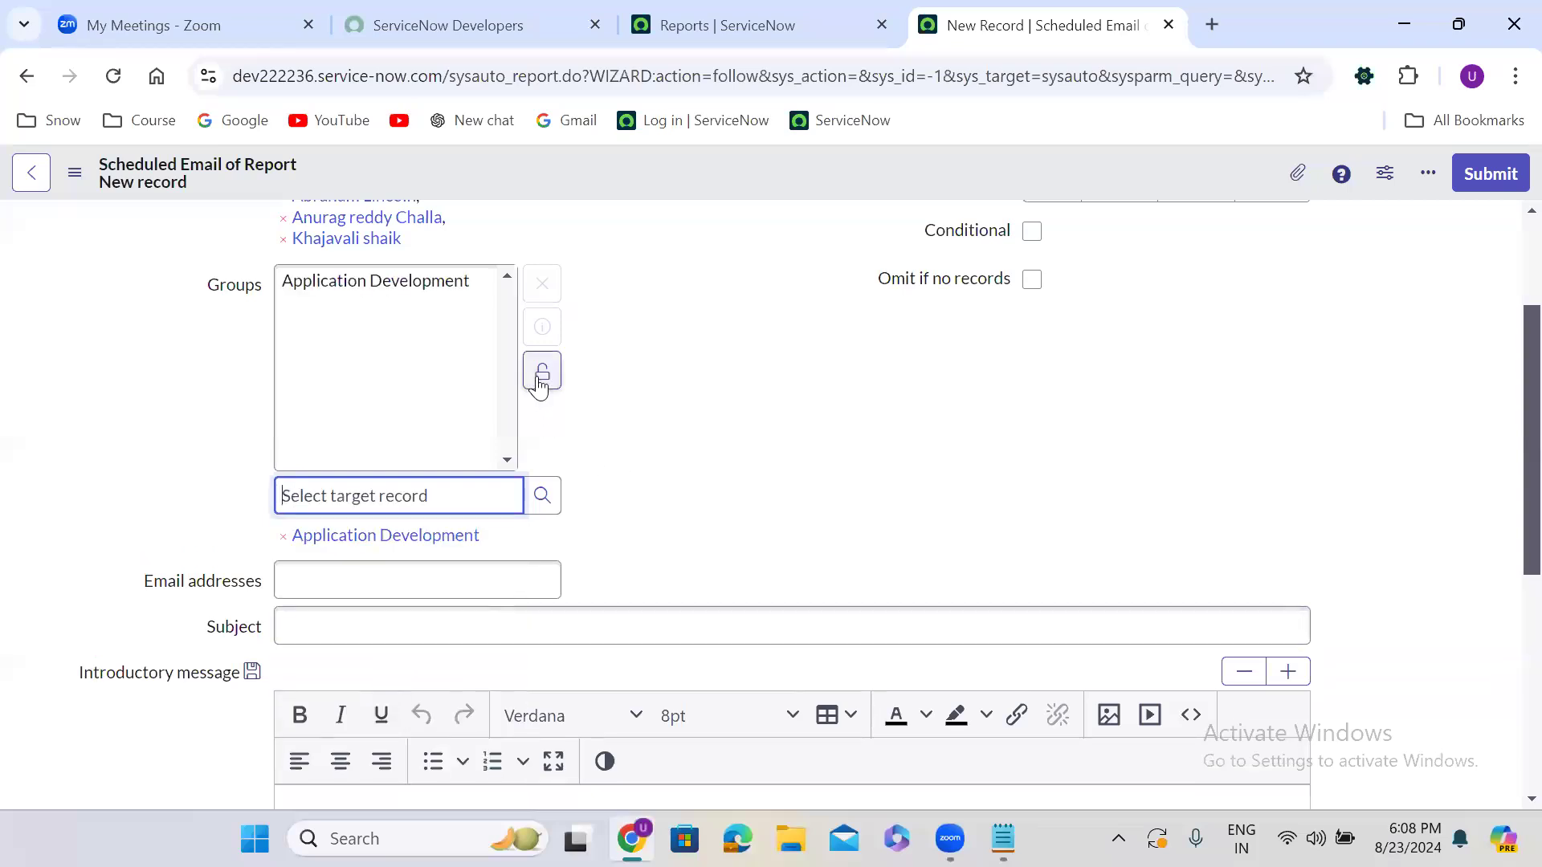
left_click(438, 285)
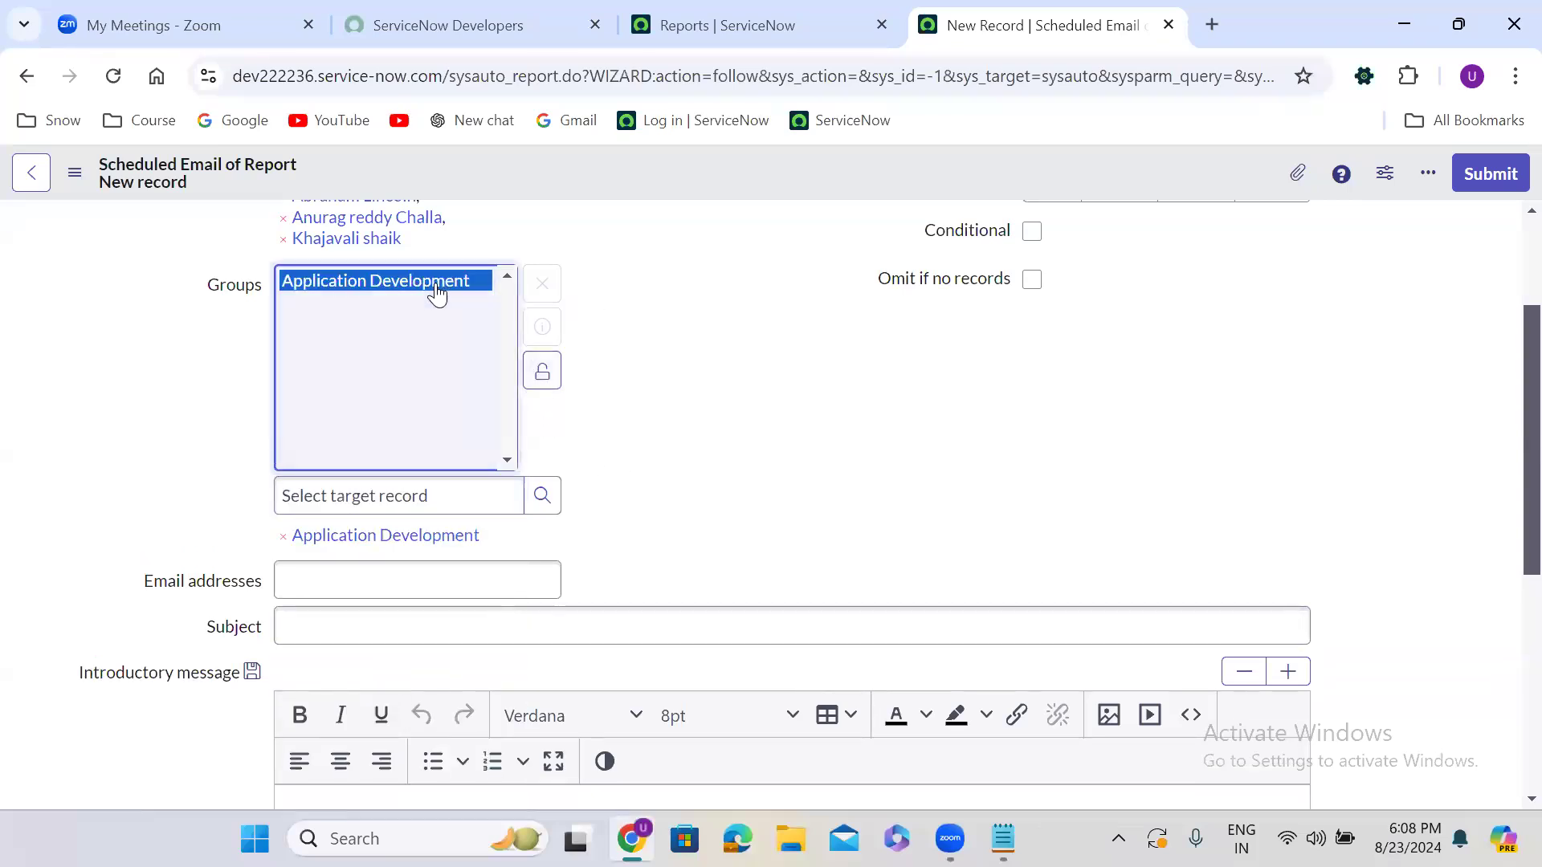
left_click(538, 329)
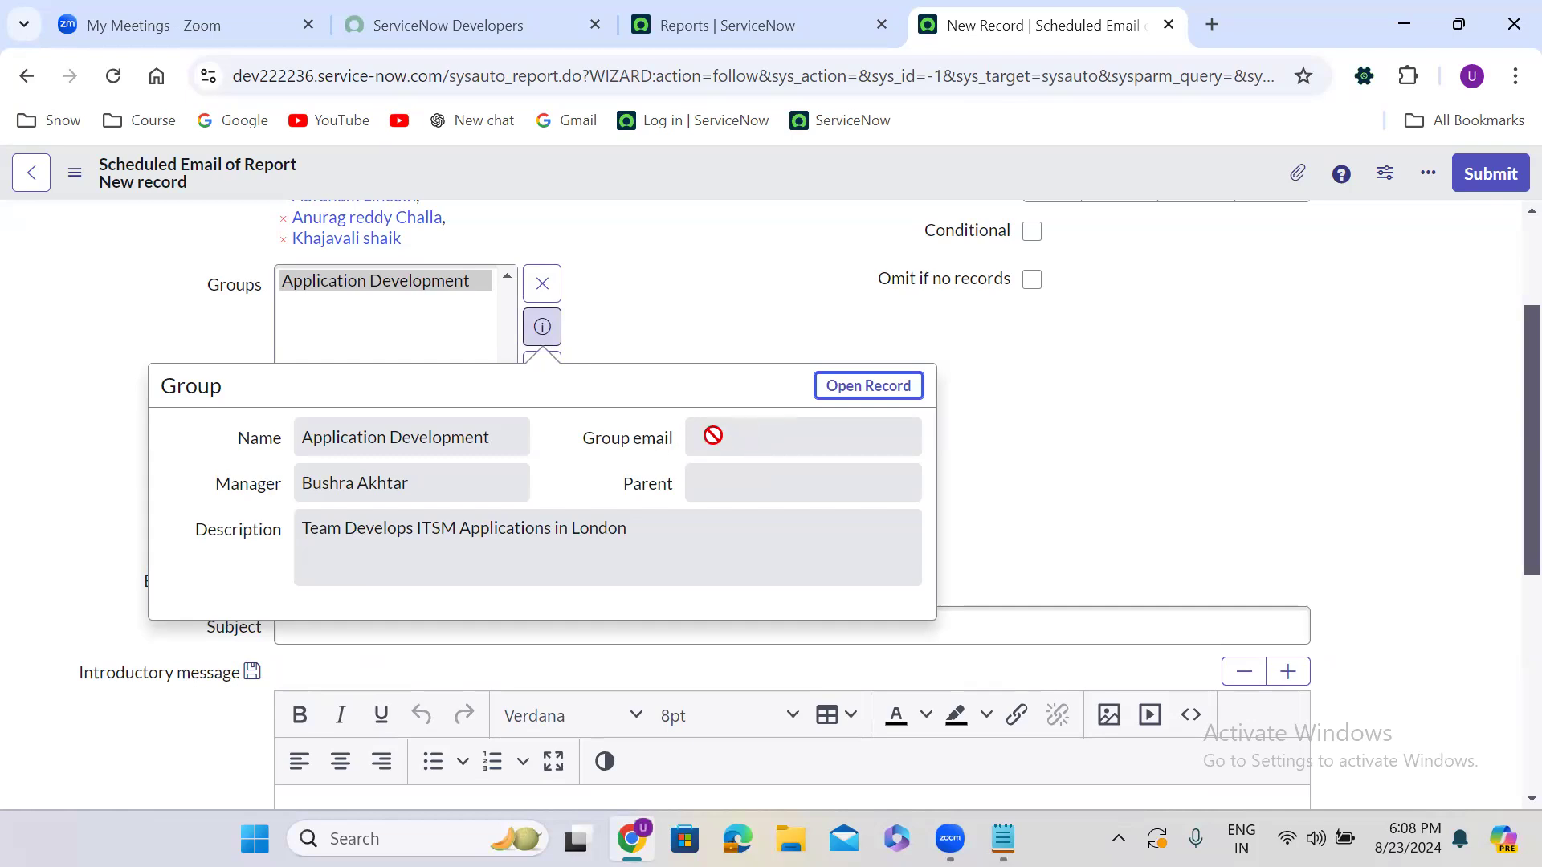
Open the Application Development group record in a new tab and check its e-mail and 8 members
right_click(842, 393)
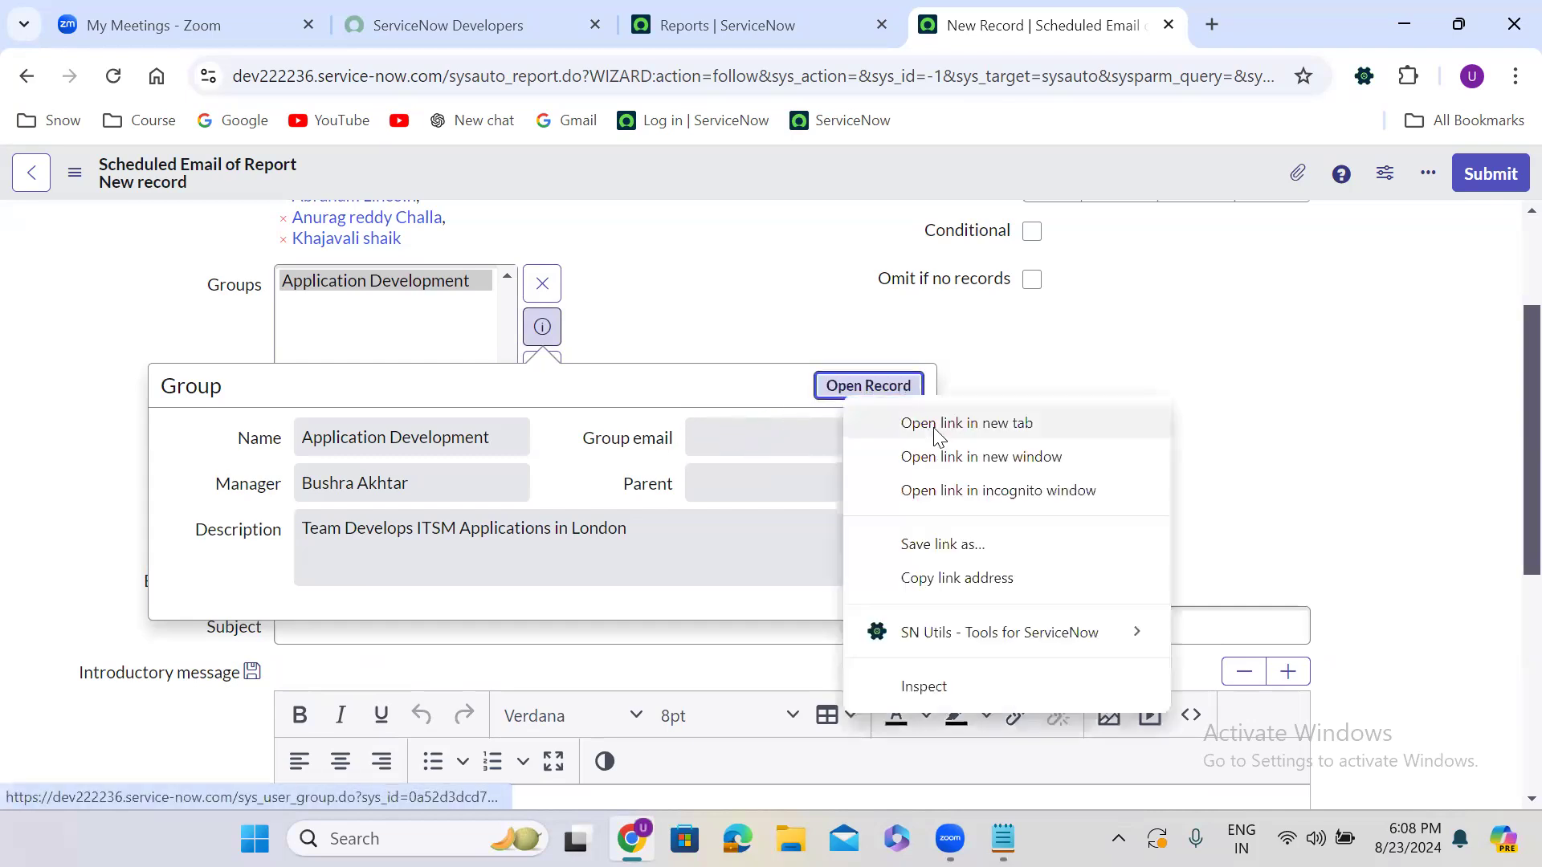
left_click(937, 424)
left_click(1084, 32)
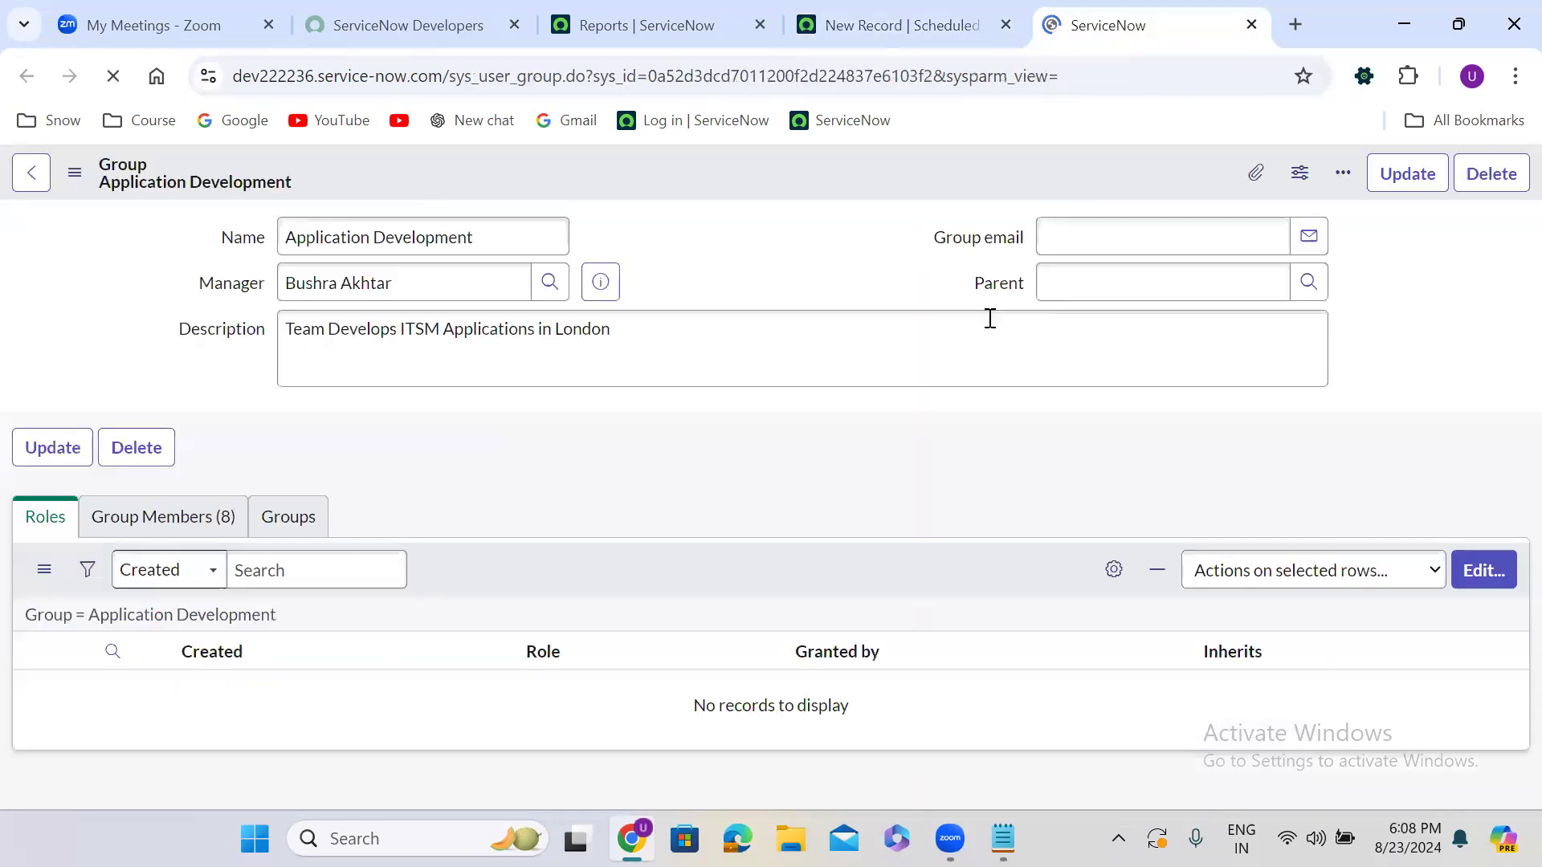
left_click(1116, 239)
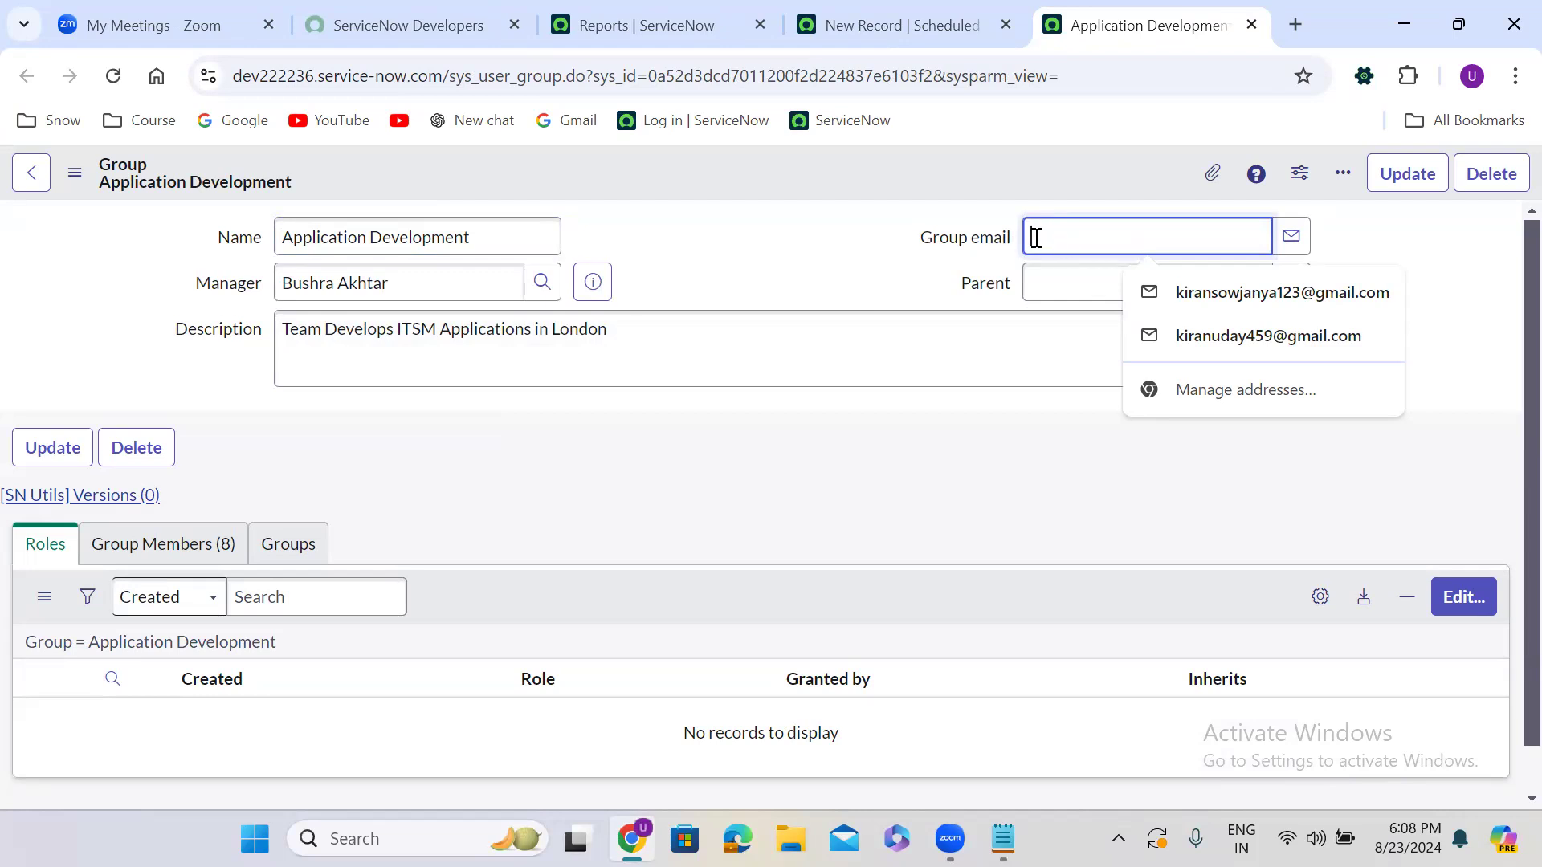
left_click(186, 551)
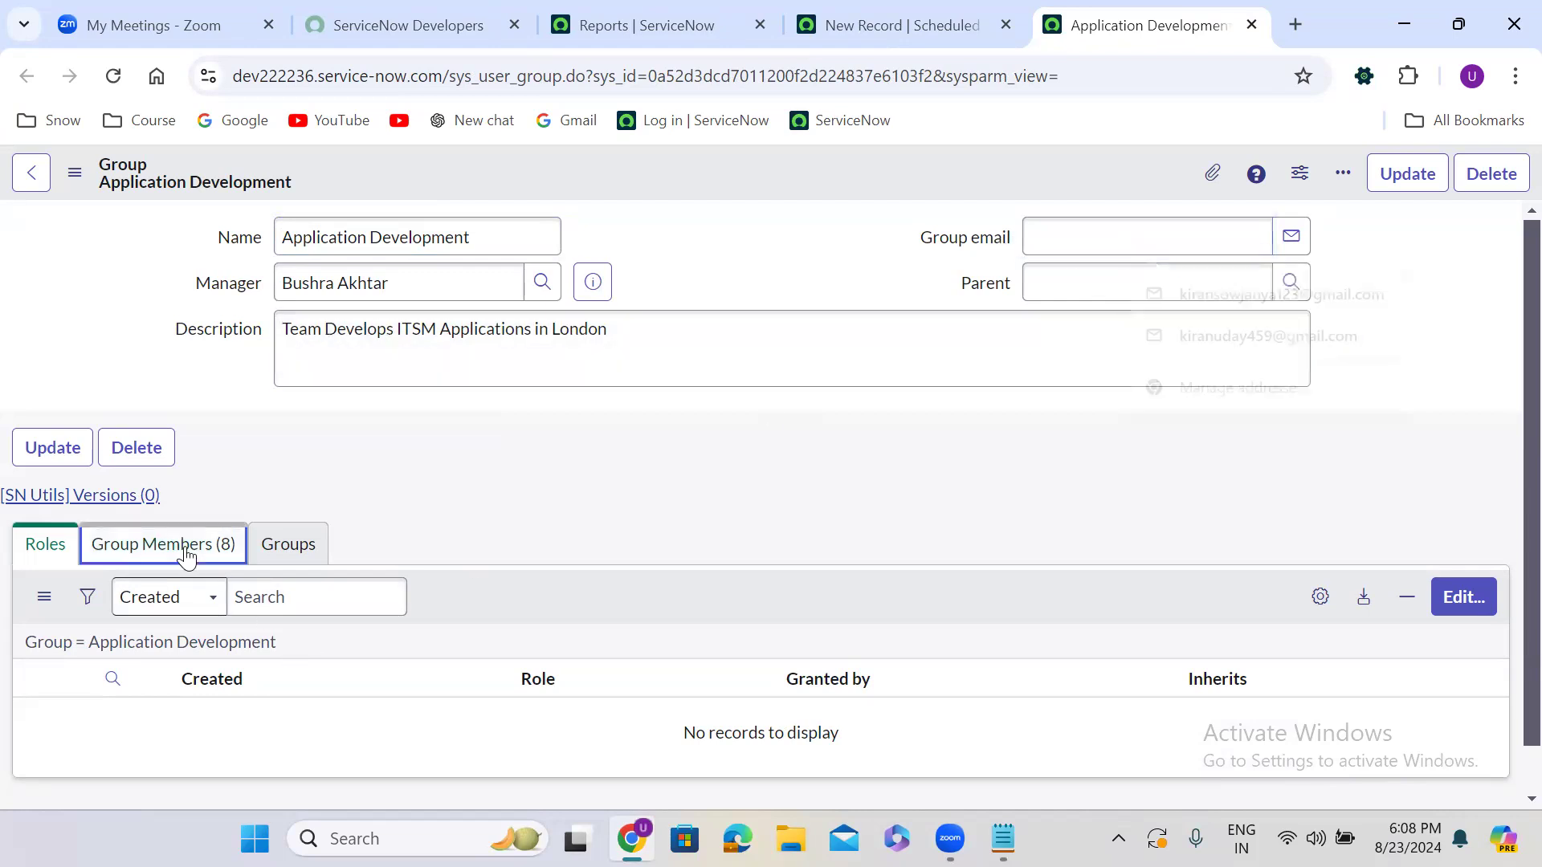
left_click(862, 9)
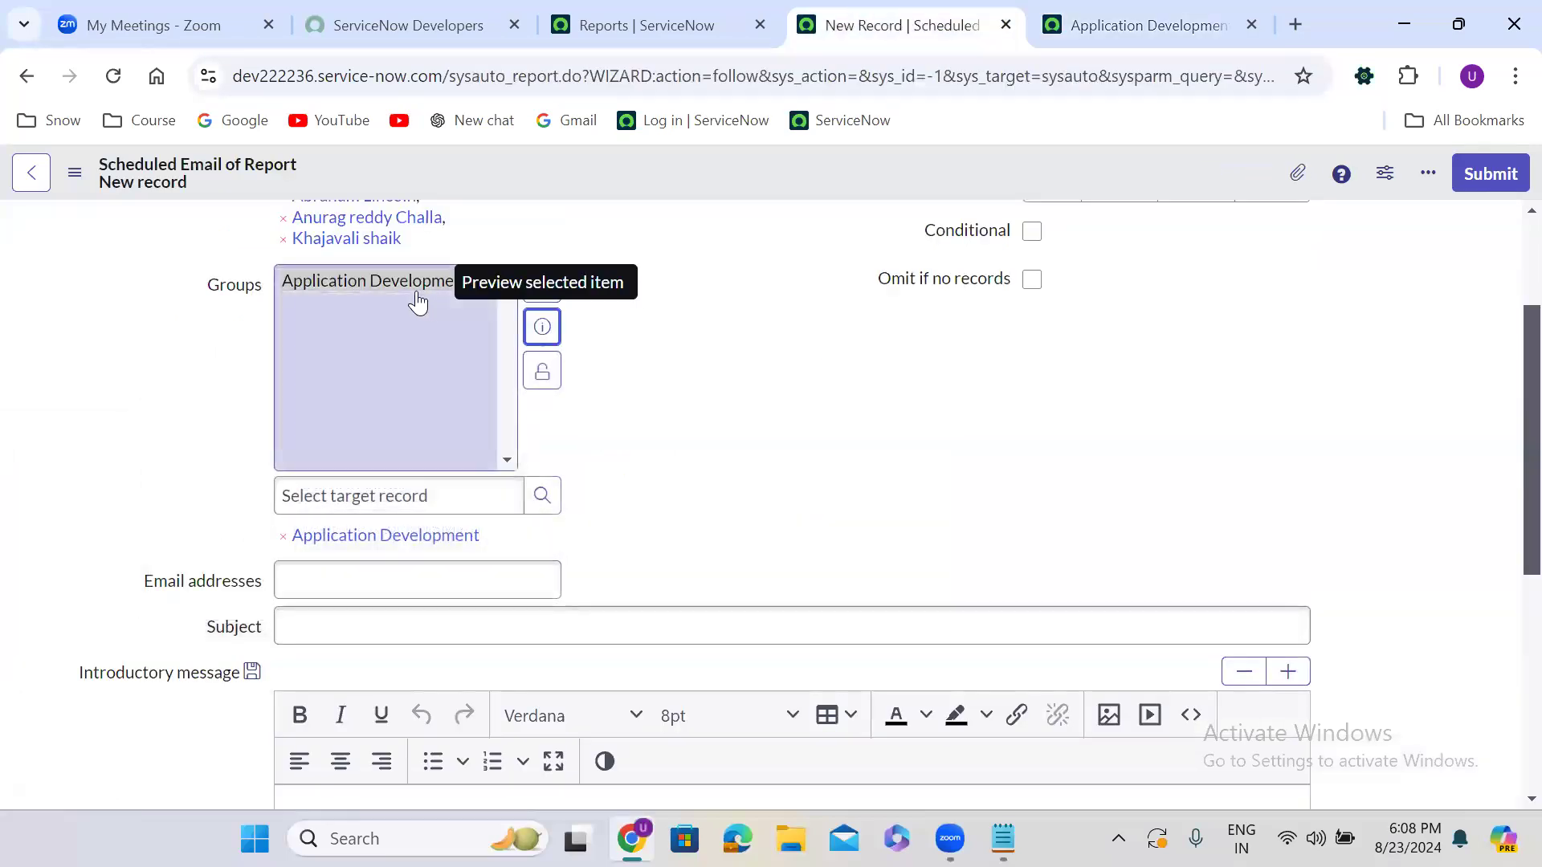
Lock the Groups field and enter two comma-separated recipient e-mail addresses
left_click(542, 371)
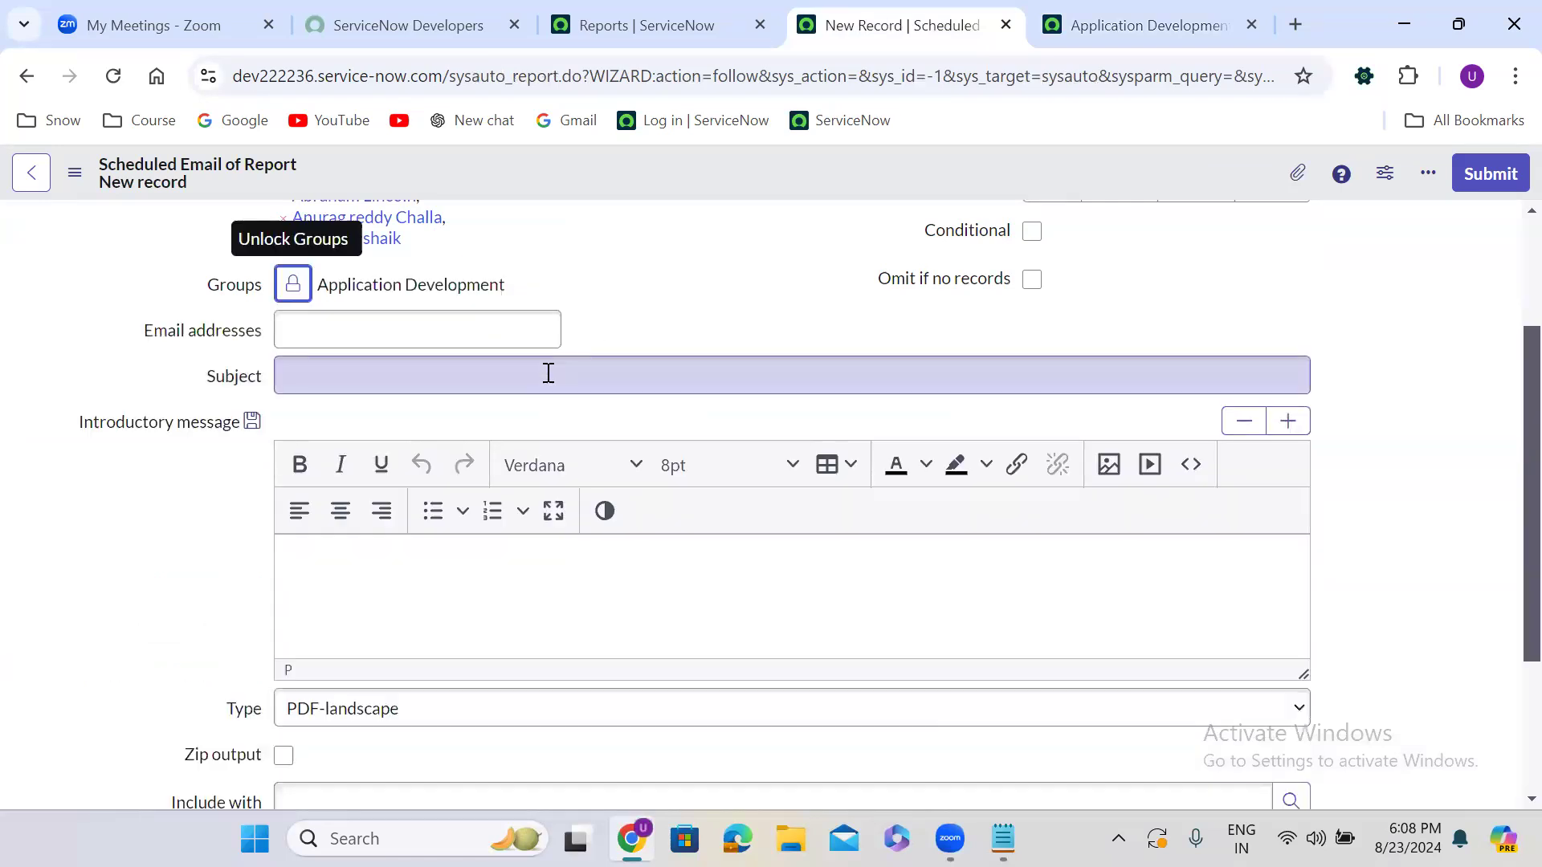
left_click(378, 332)
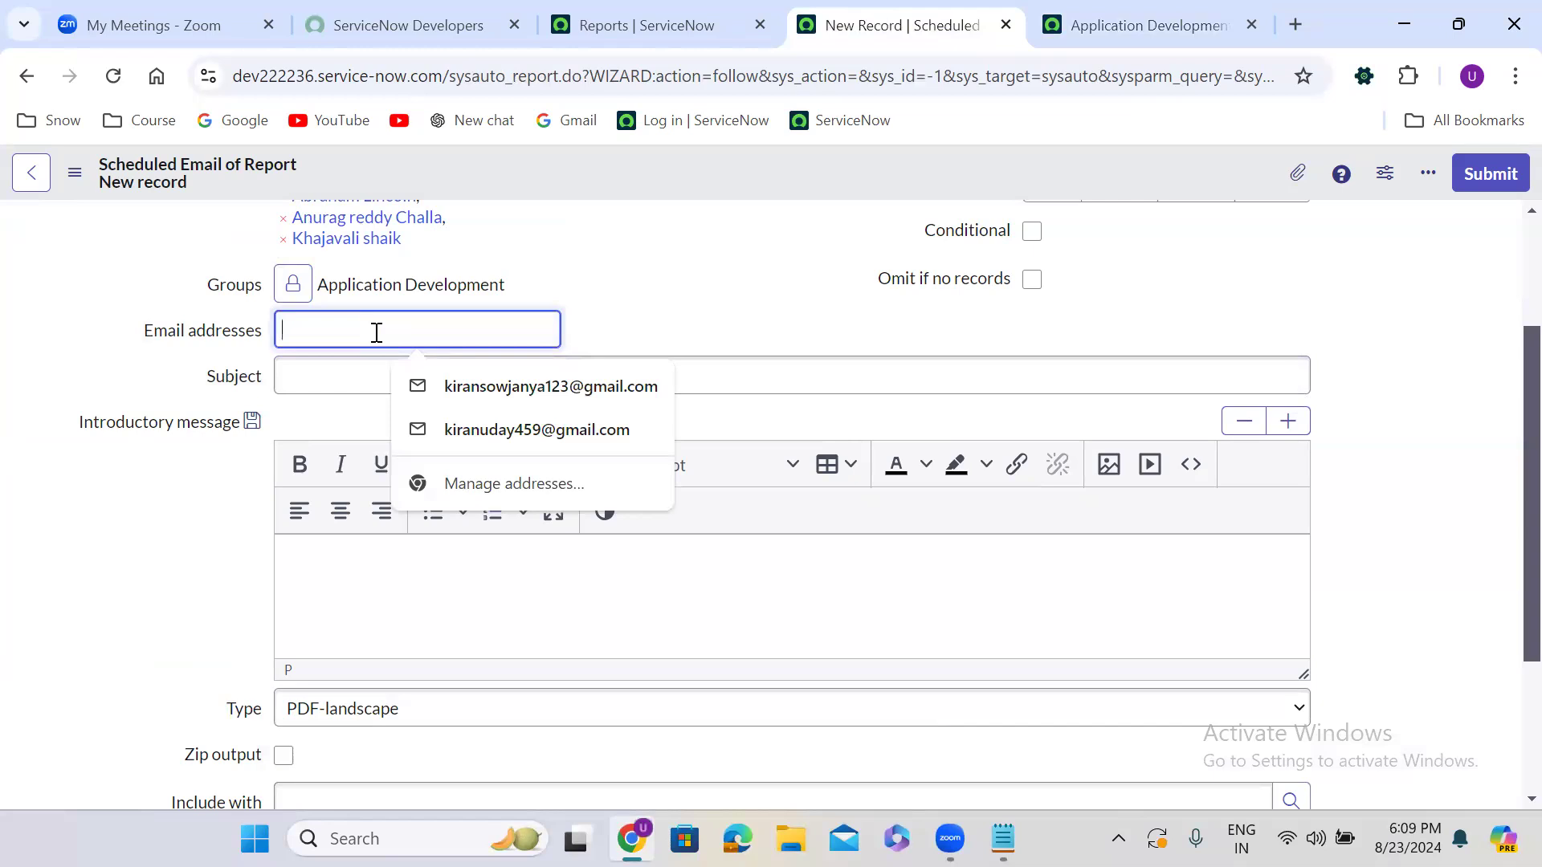
left_click(536, 445)
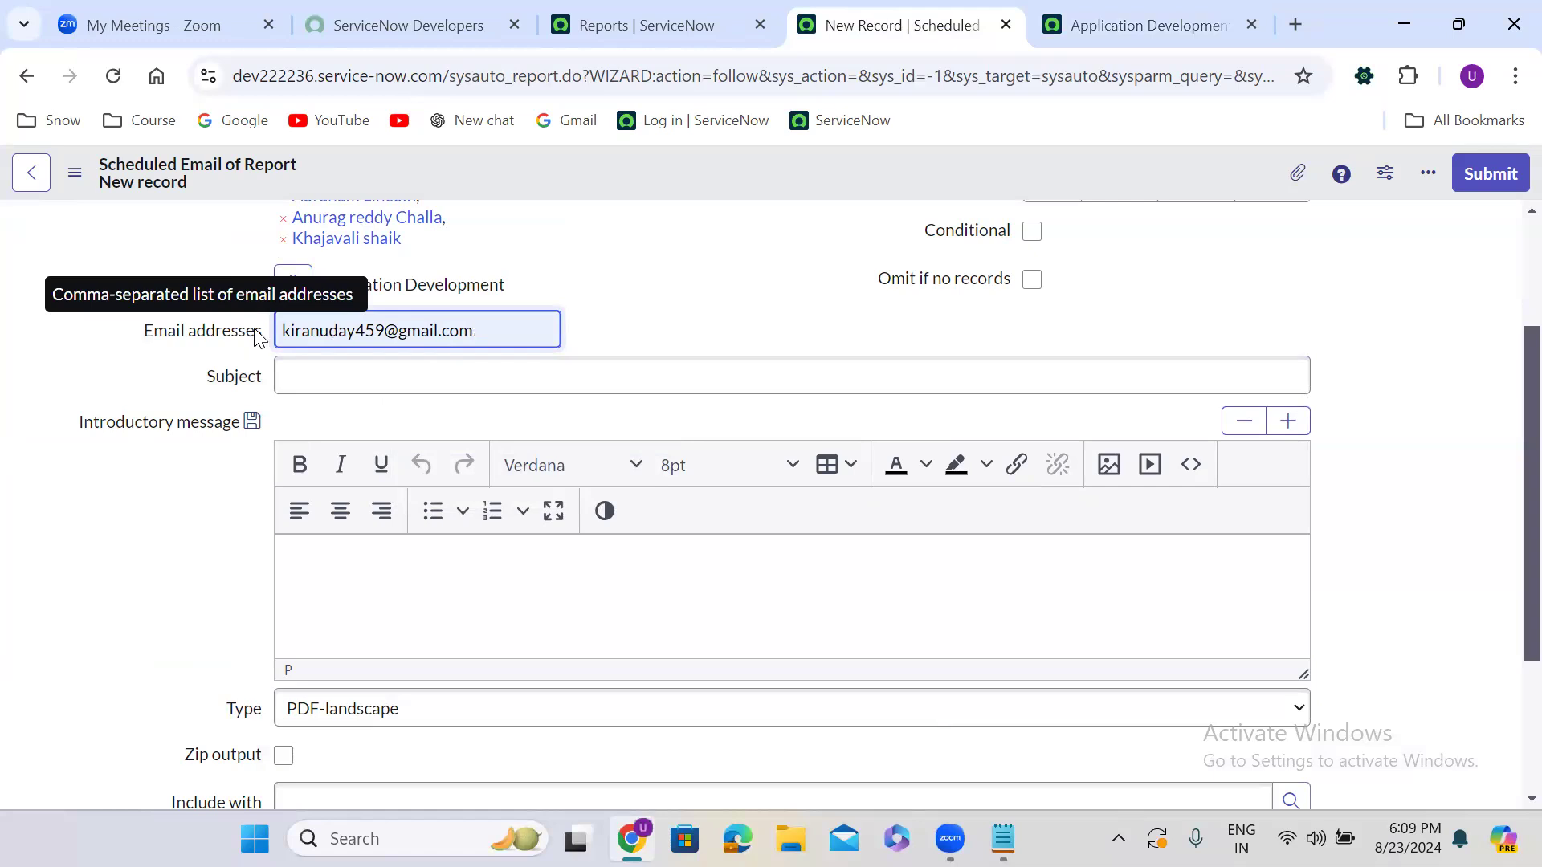
type(",")
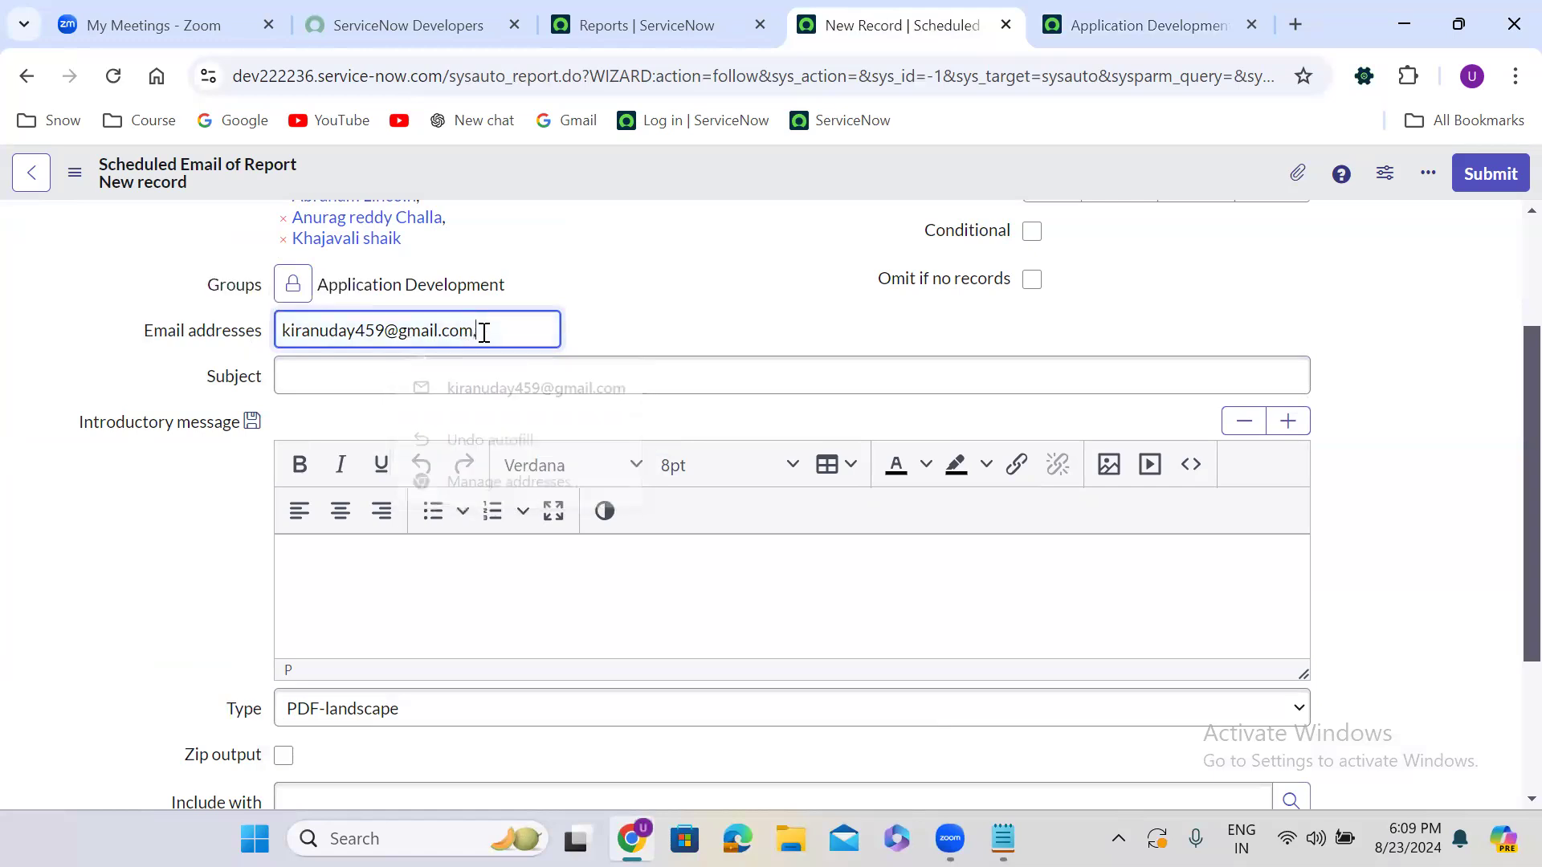
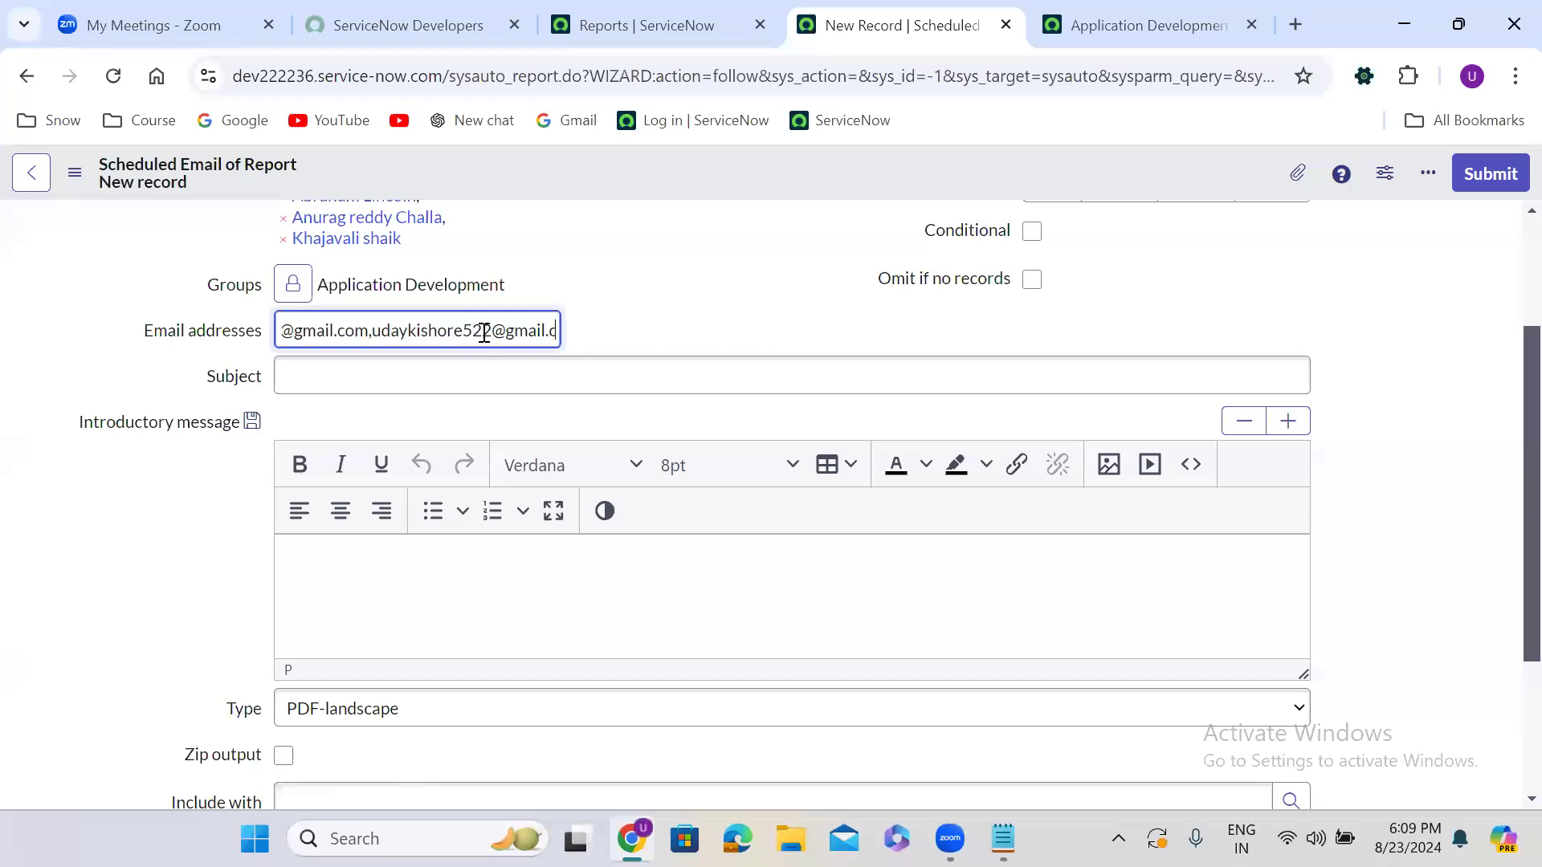
left_click(706, 342)
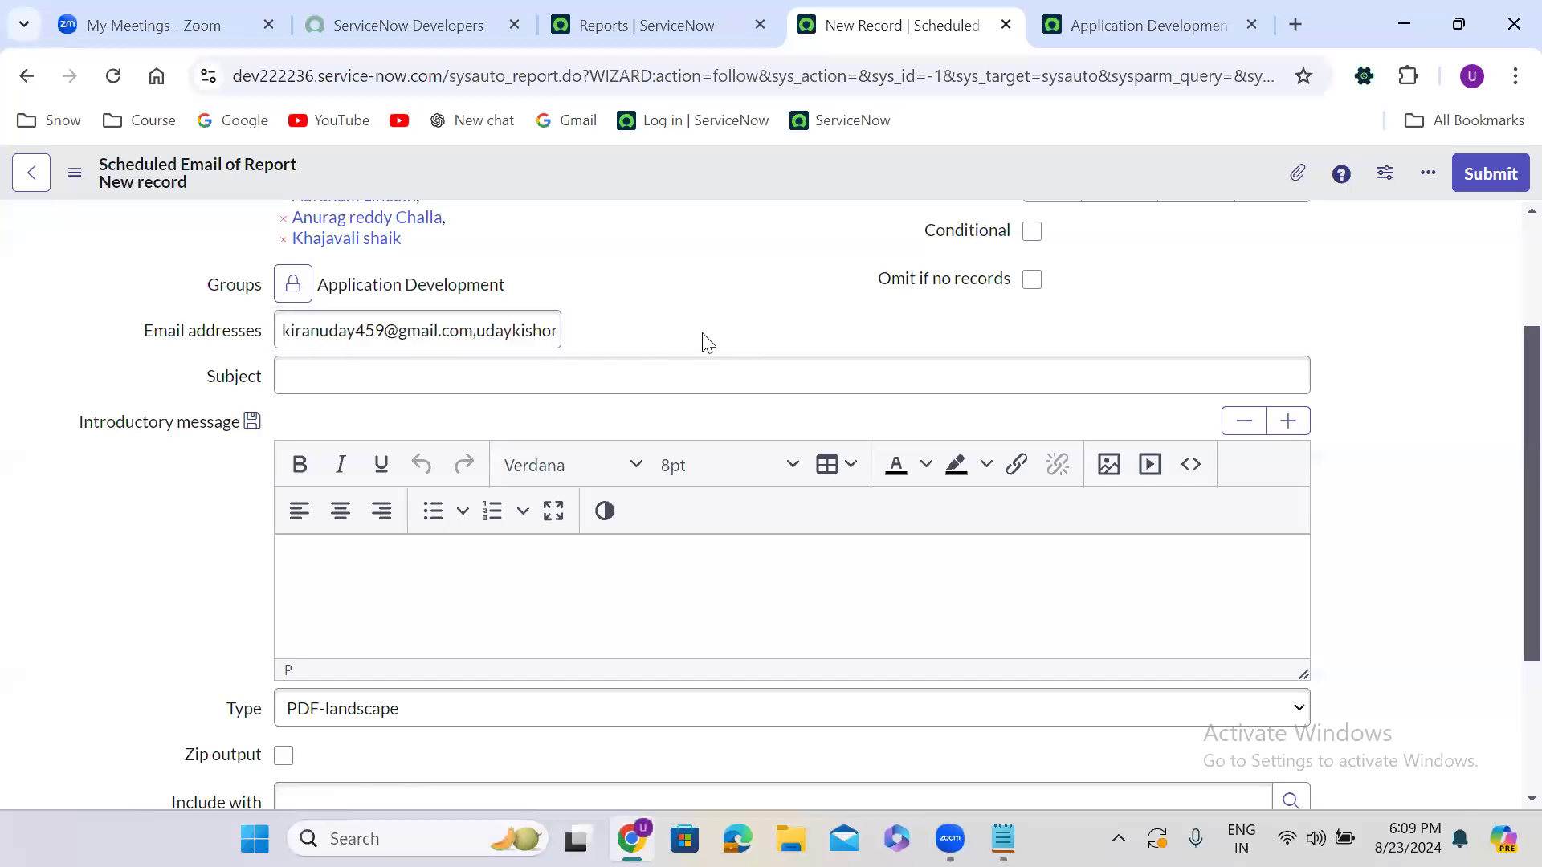
scroll(706, 341, "up", 3)
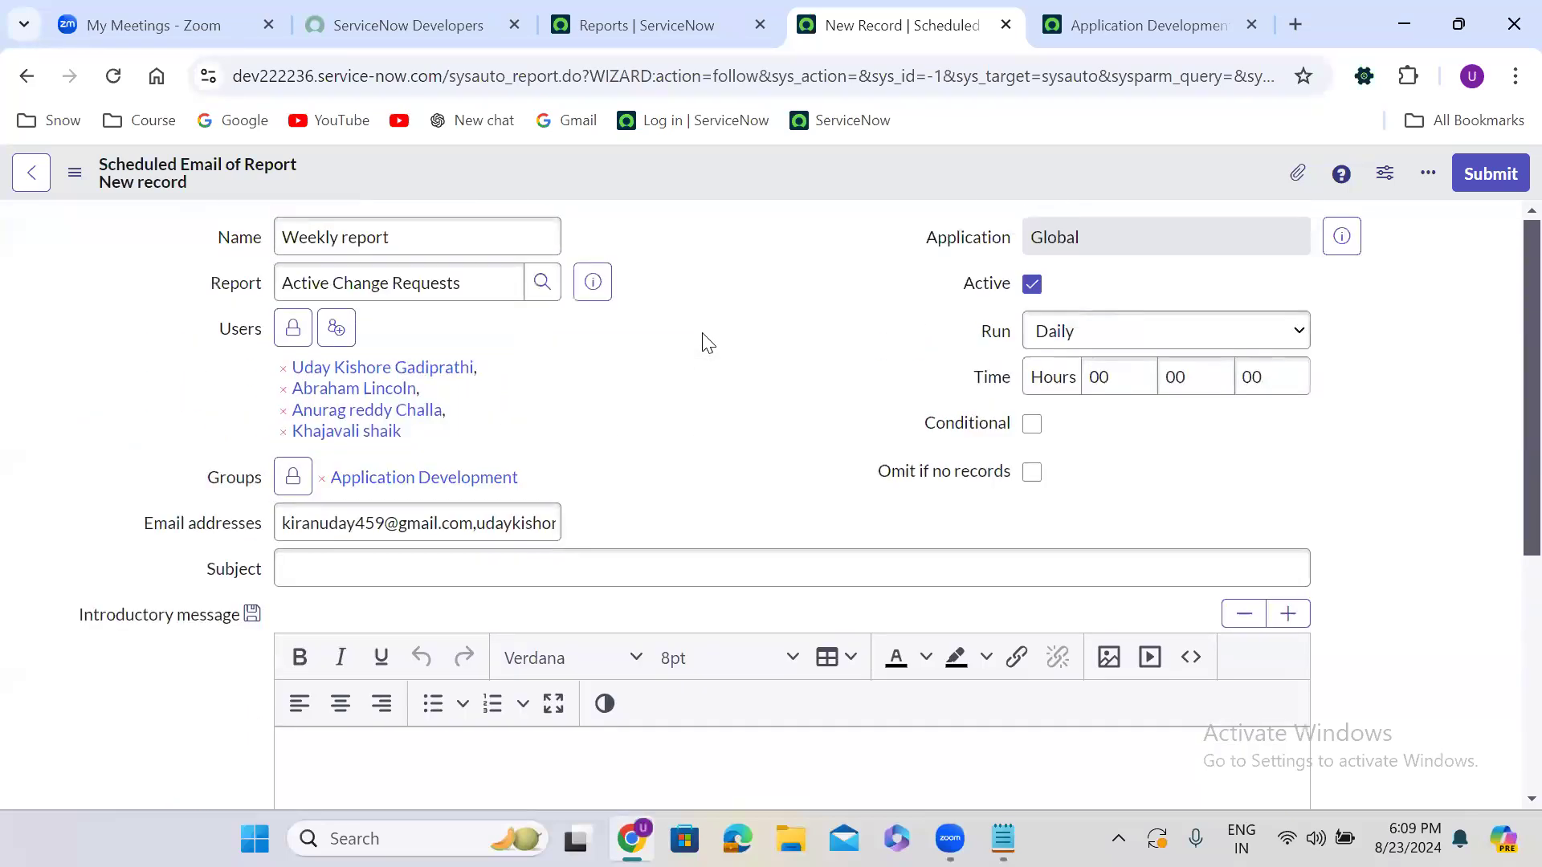
Make the schedule run Weekly on Friday at hour 01
left_click(1105, 337)
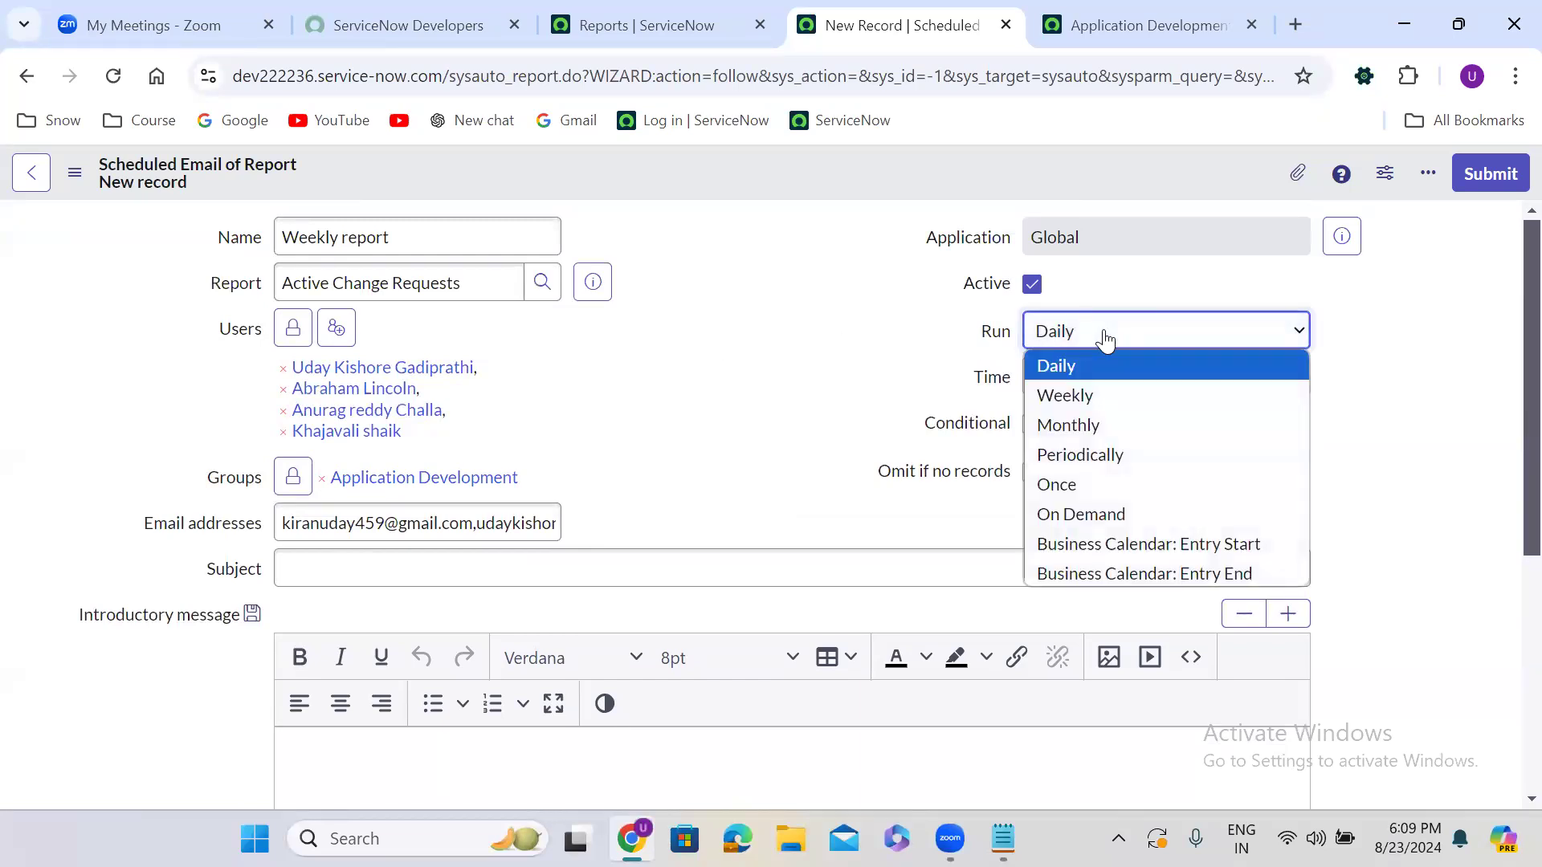
left_click(1099, 396)
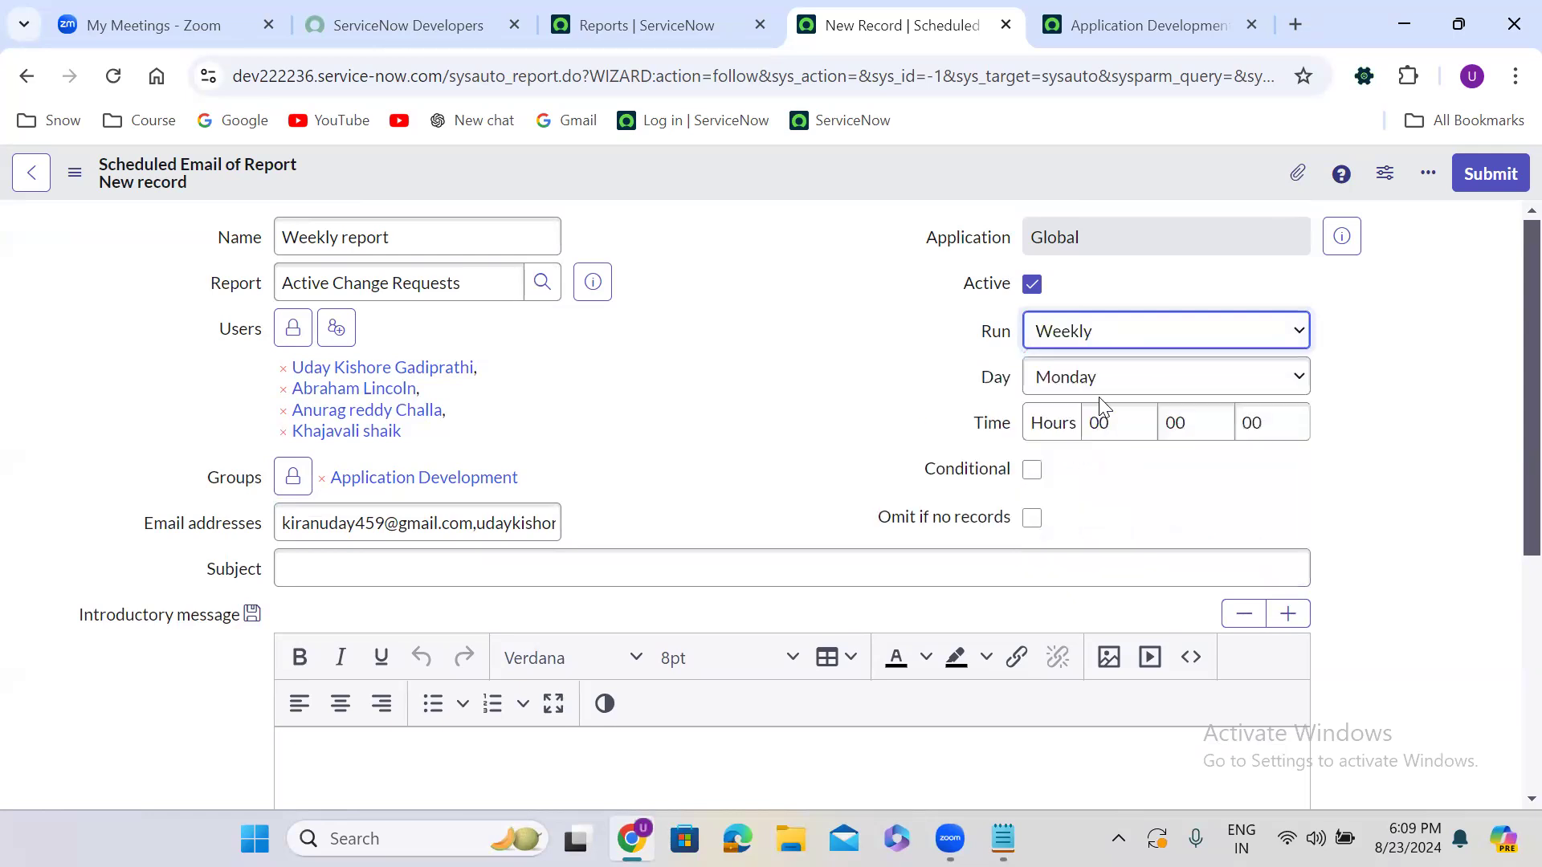
left_click(1109, 389)
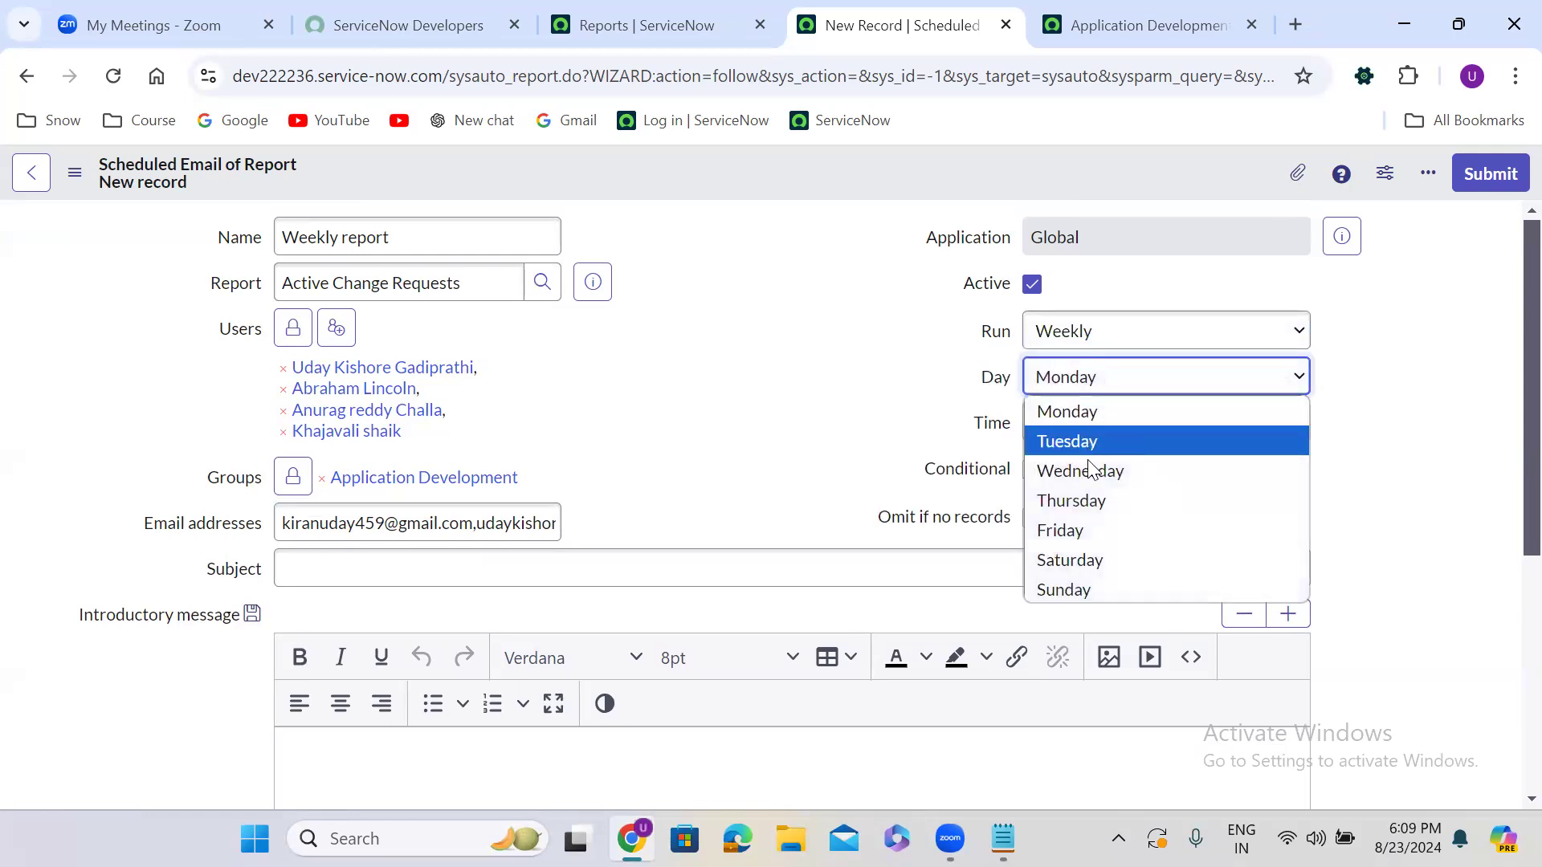
left_click(1088, 533)
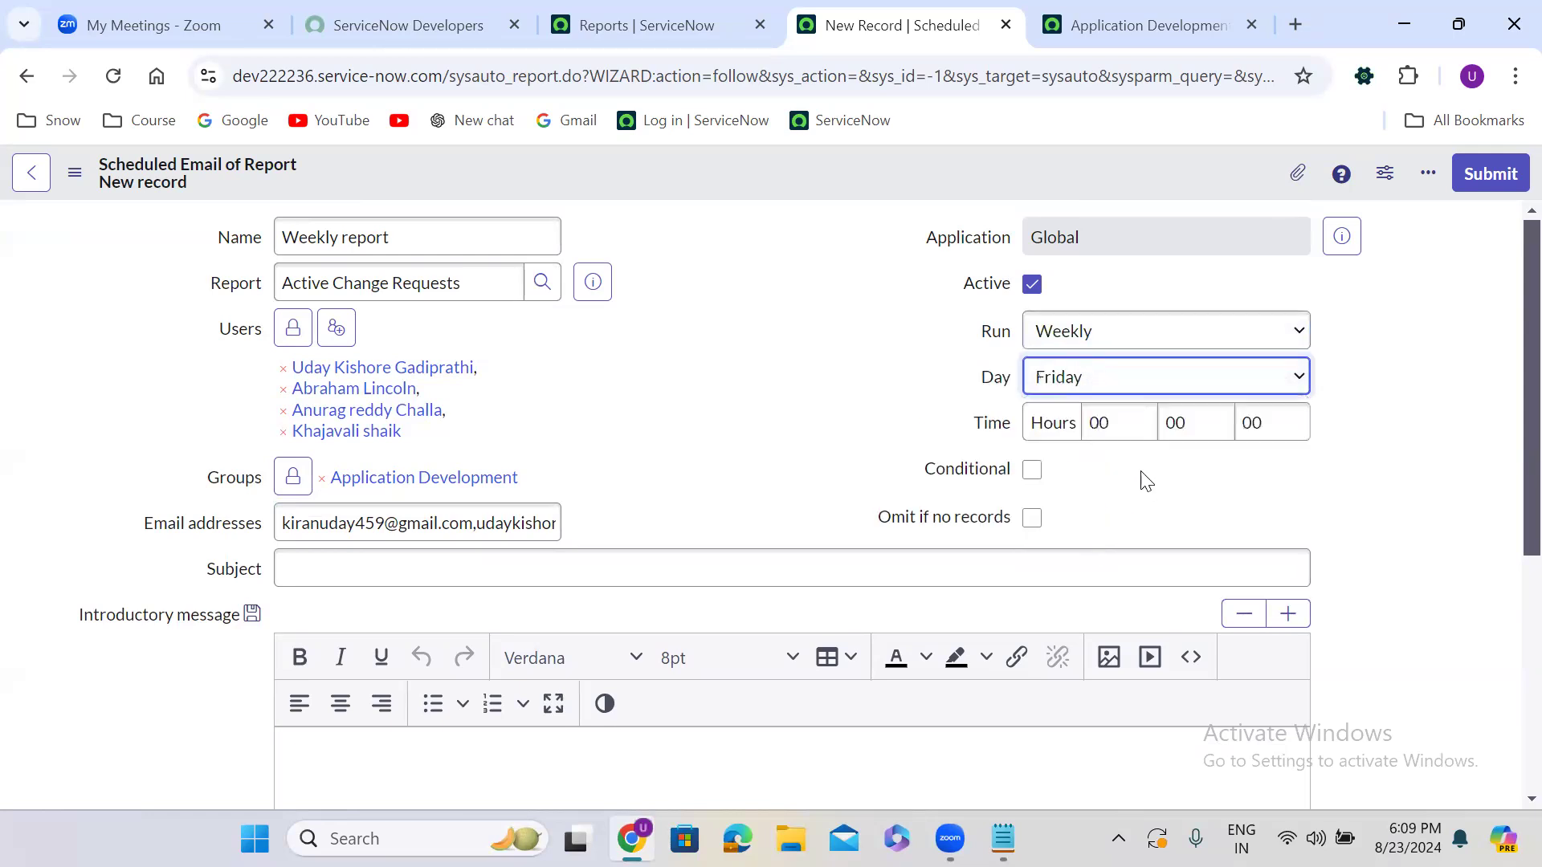
left_click(1097, 431)
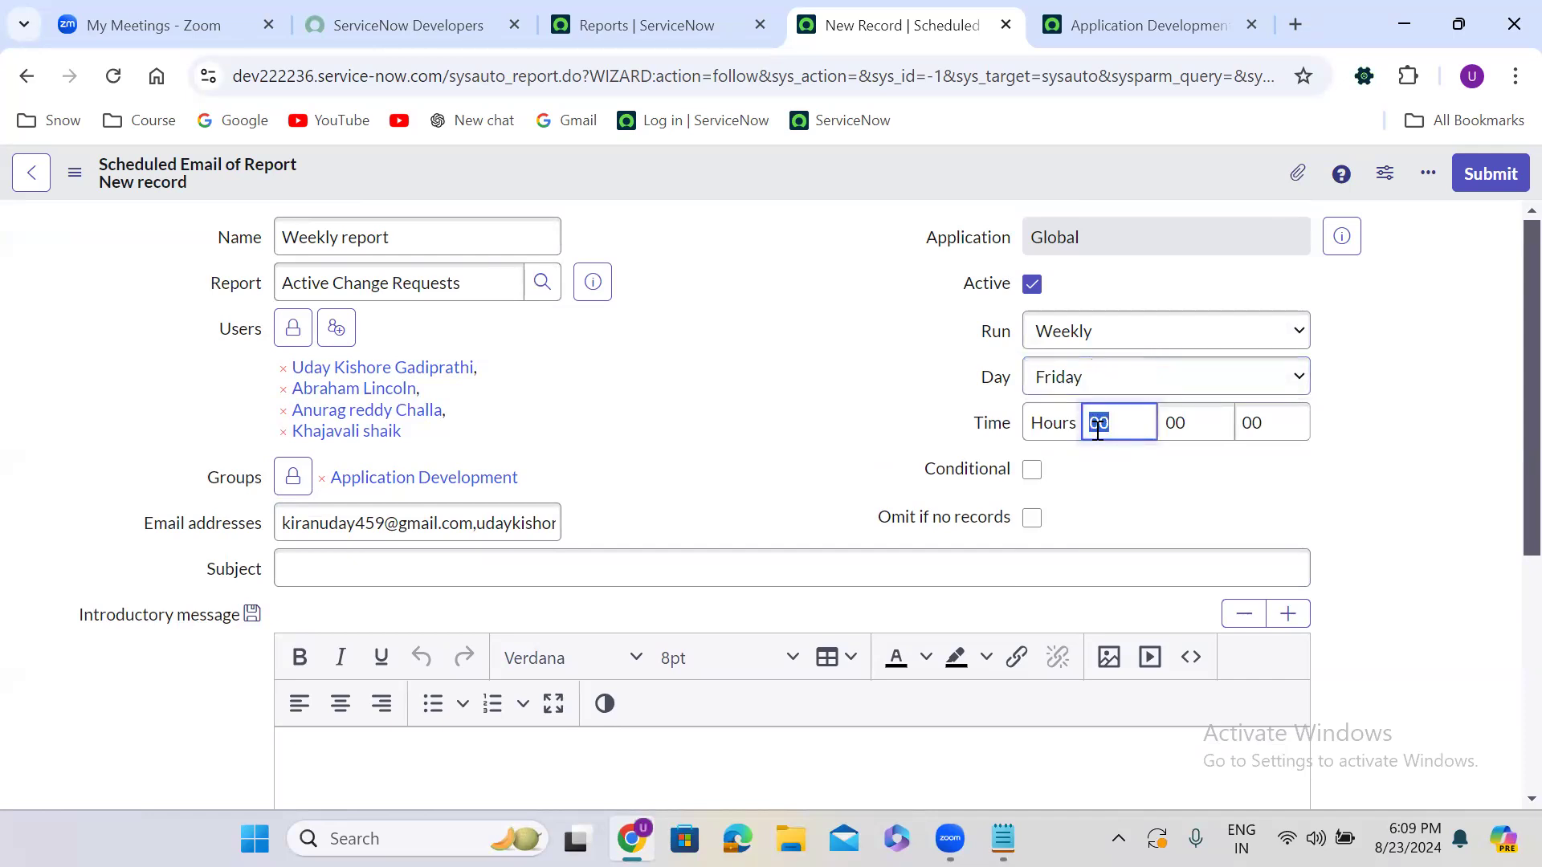
type("01")
Try the Run options Daily, Weekly and Monthly (day 1), ending on Periodically
left_click(1067, 337)
left_click(1074, 367)
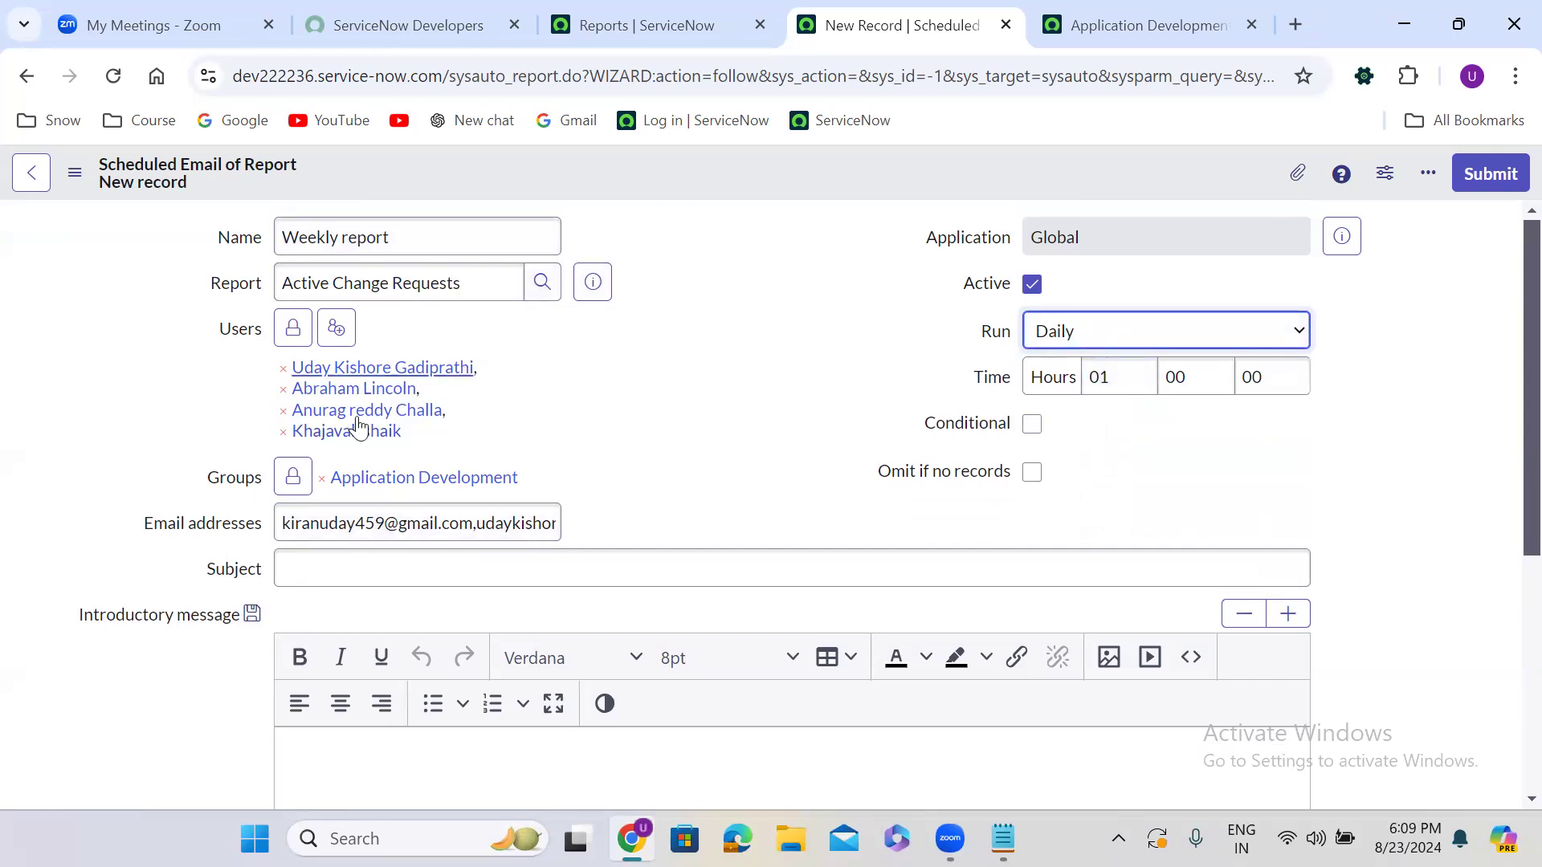
left_click(1110, 343)
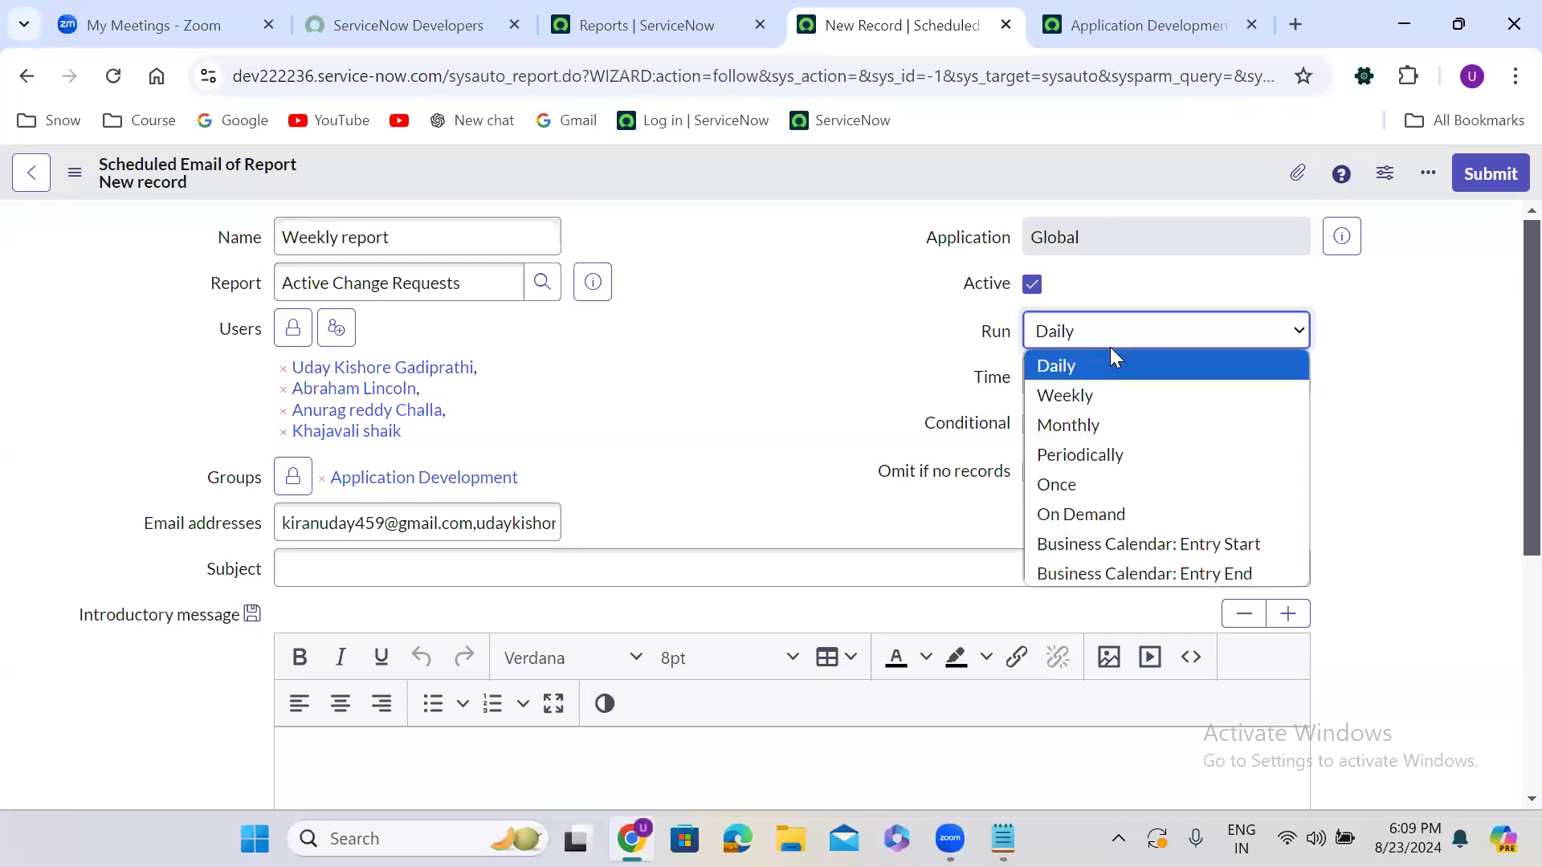
left_click(1075, 402)
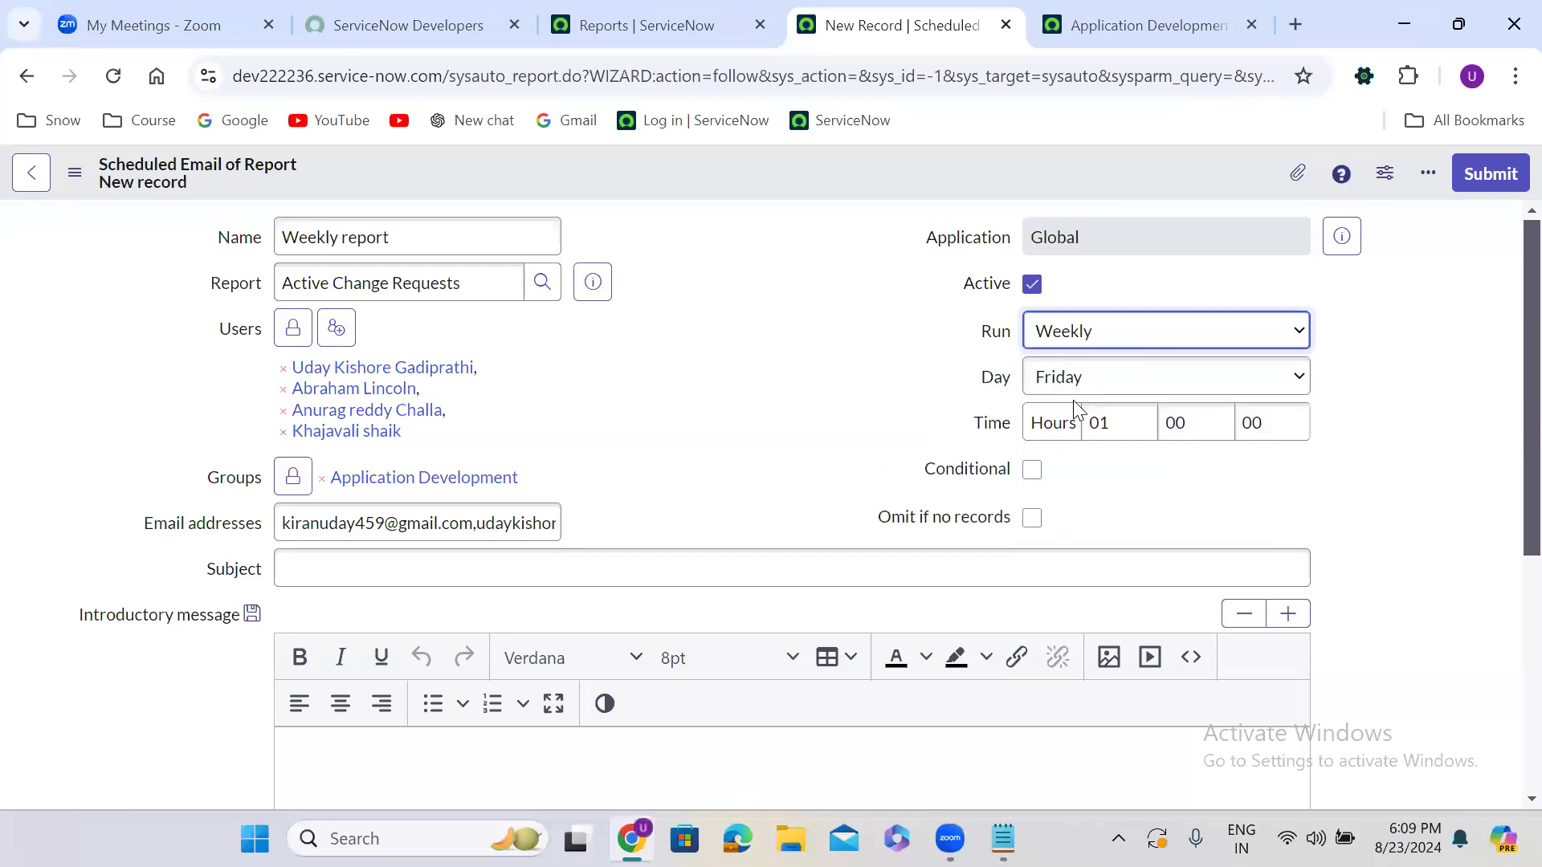
left_click(1088, 338)
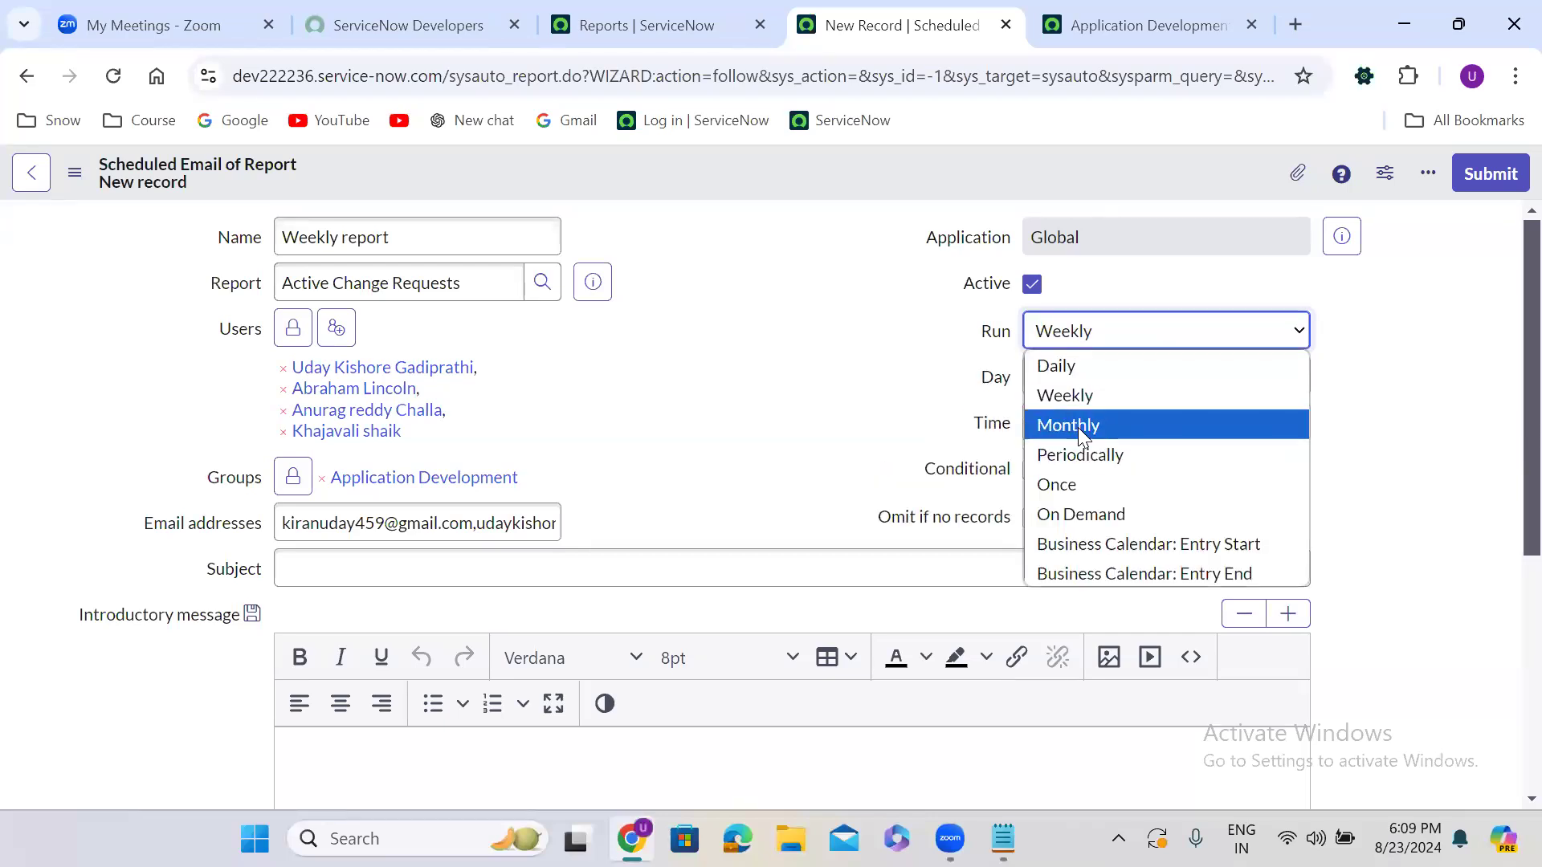
left_click(1078, 425)
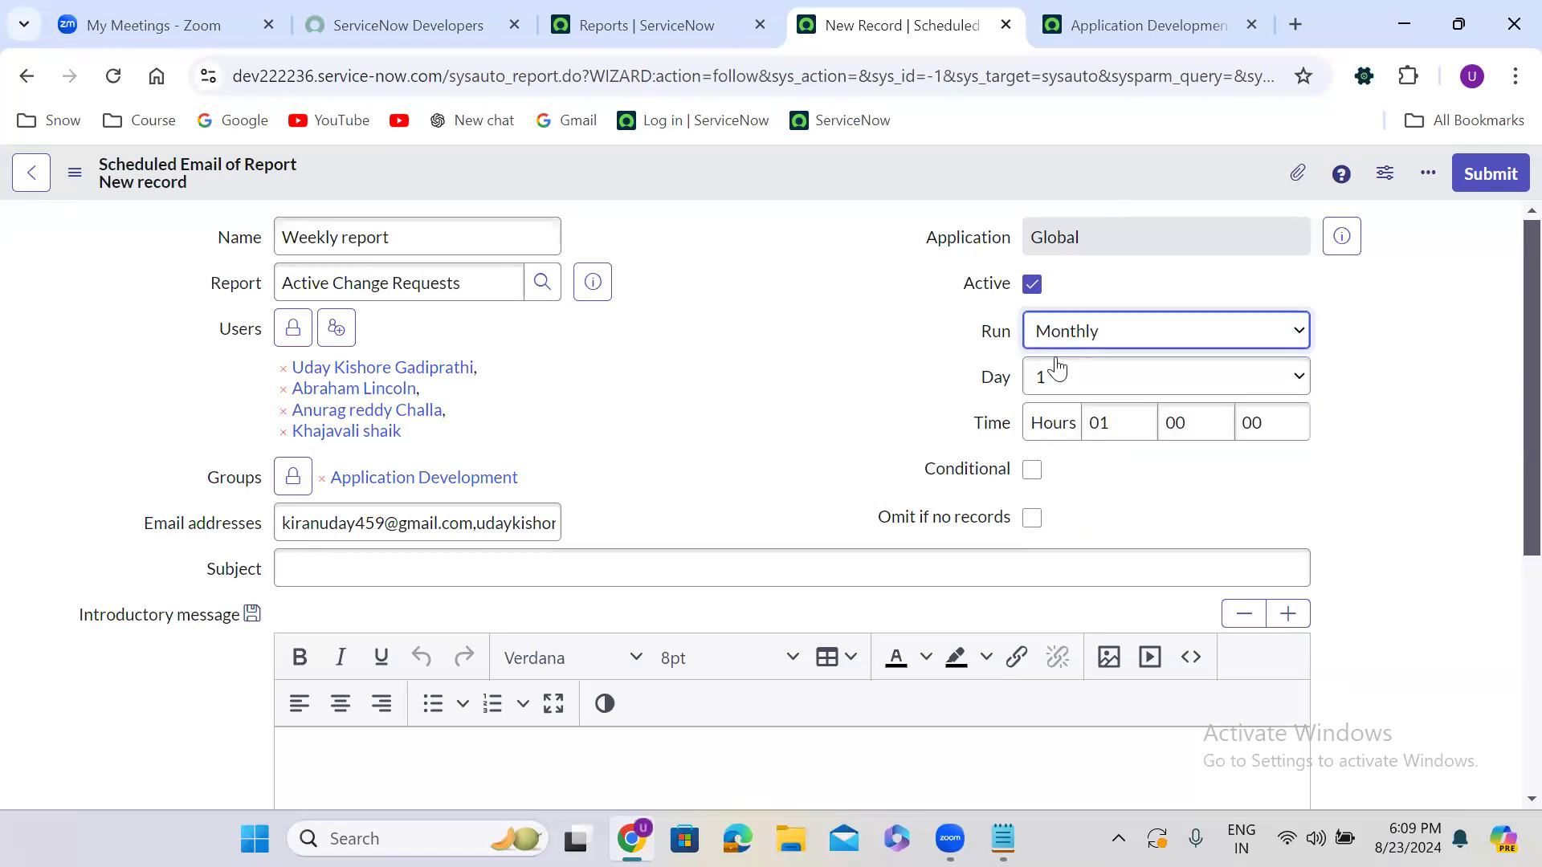
left_click(1056, 379)
left_click(1055, 379)
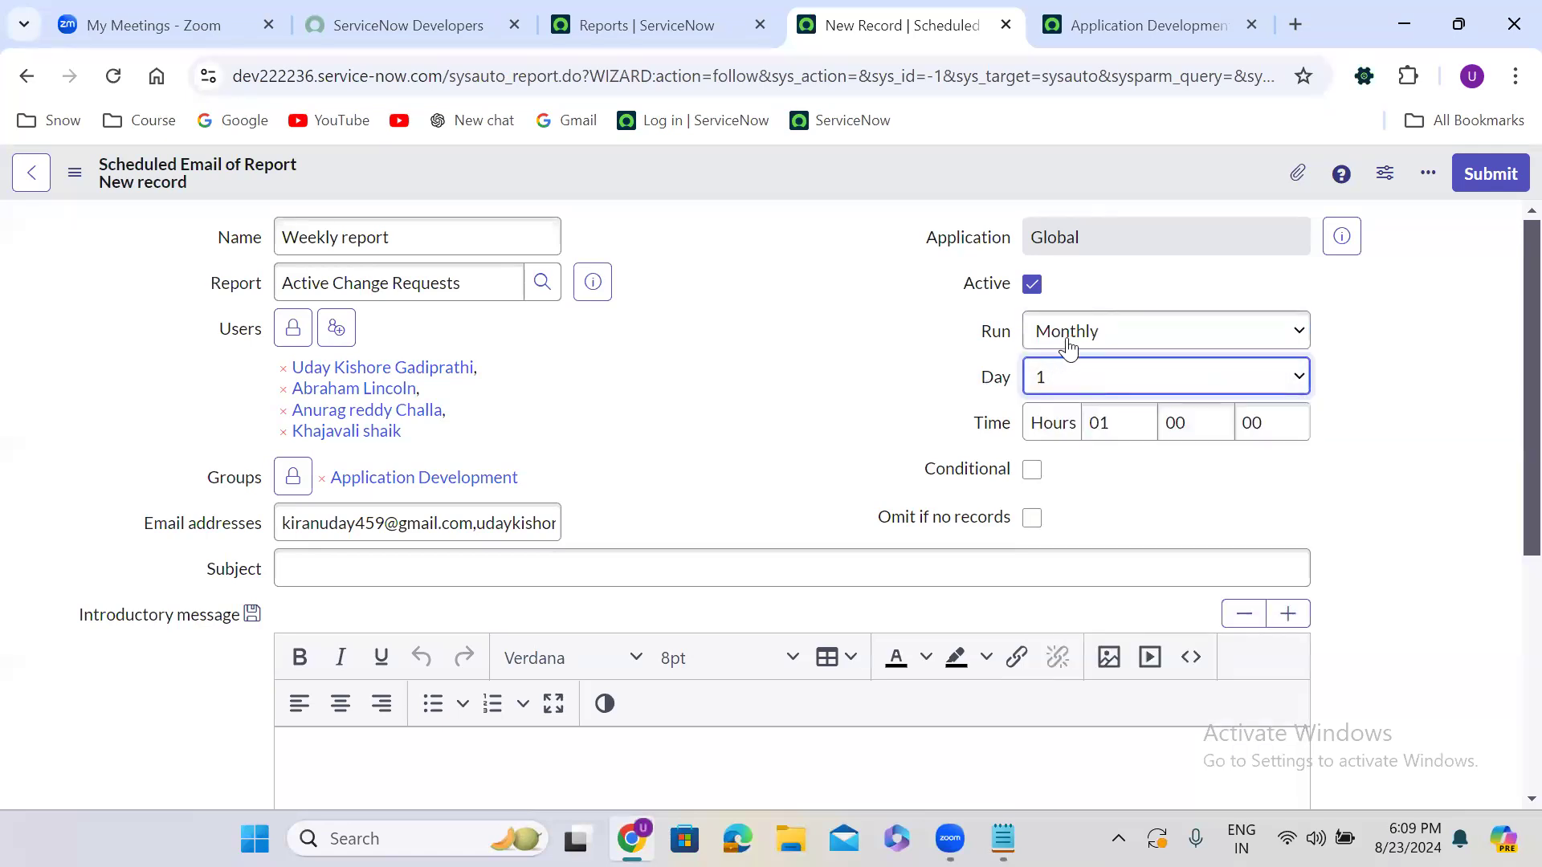
left_click(1070, 330)
left_click(1078, 454)
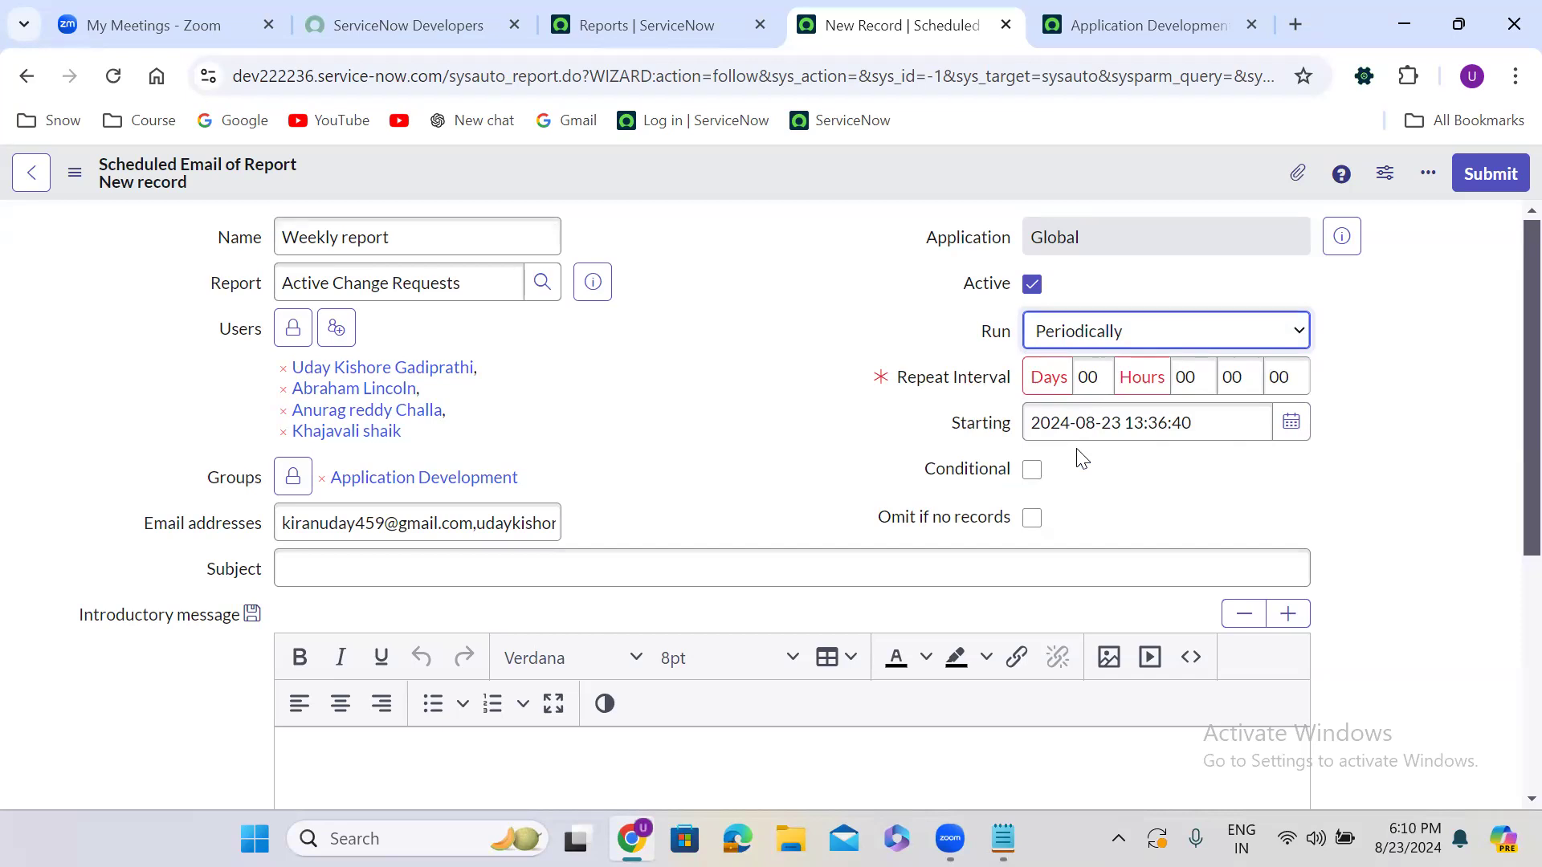
Set the Repeat Interval to 03 days, then switch Run to Once
double_click(1092, 379)
type("03")
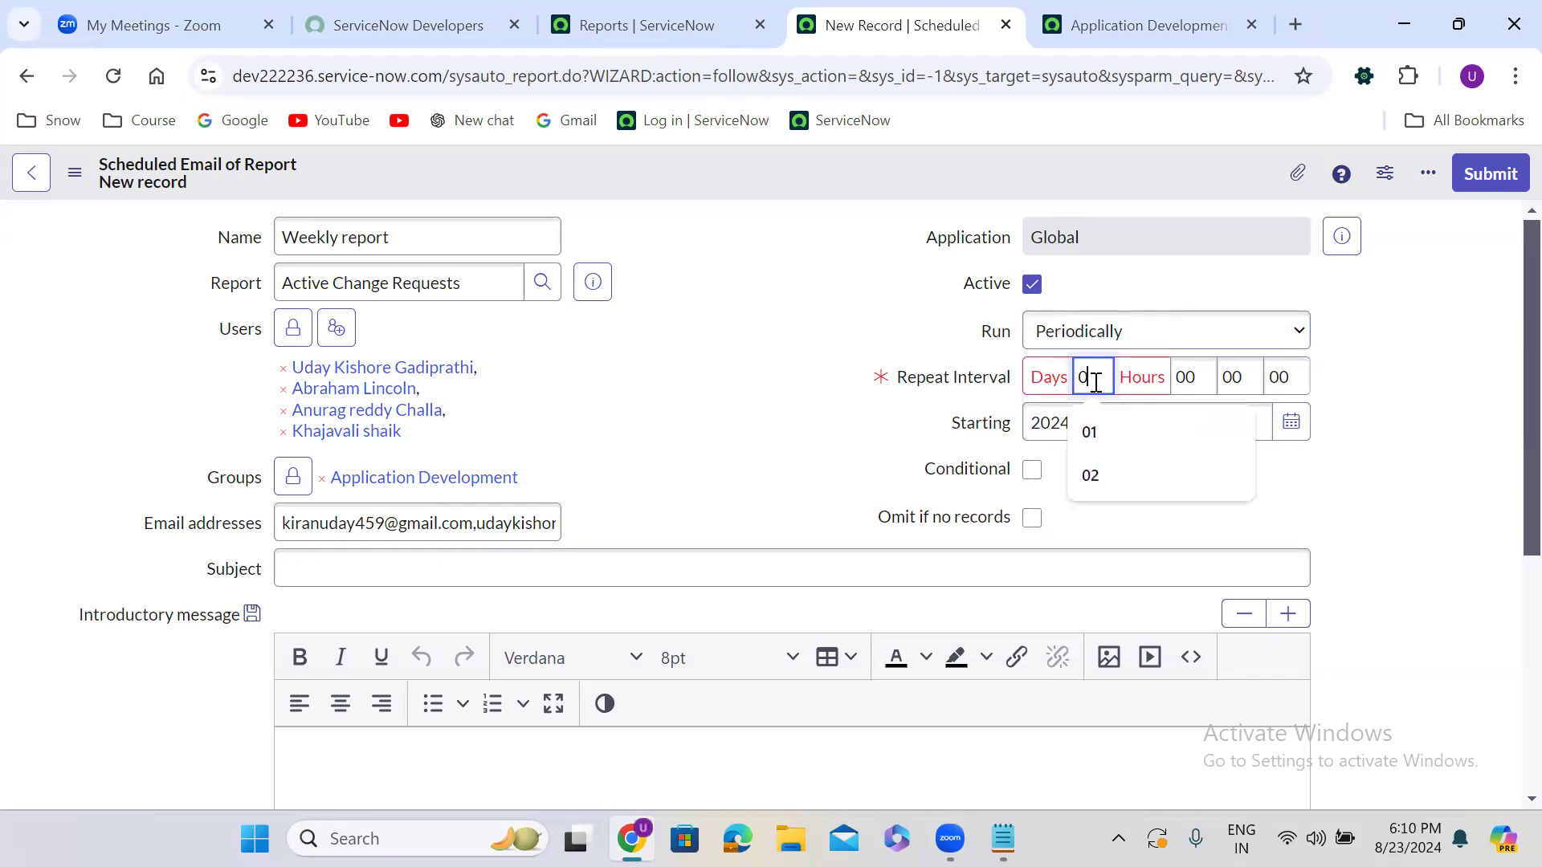
left_click(747, 433)
left_click(1111, 332)
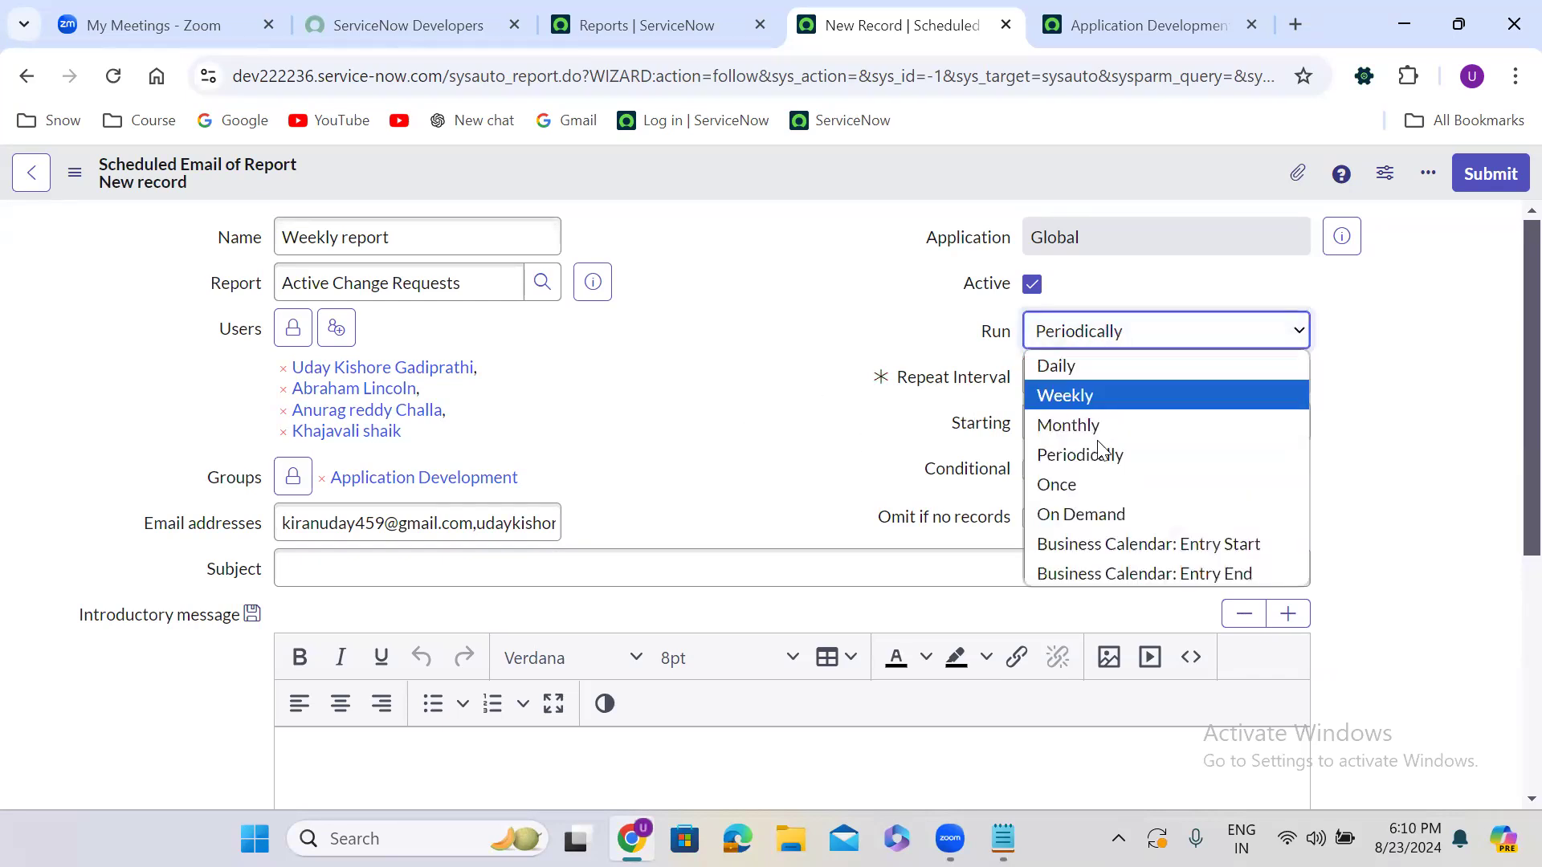
left_click(1097, 483)
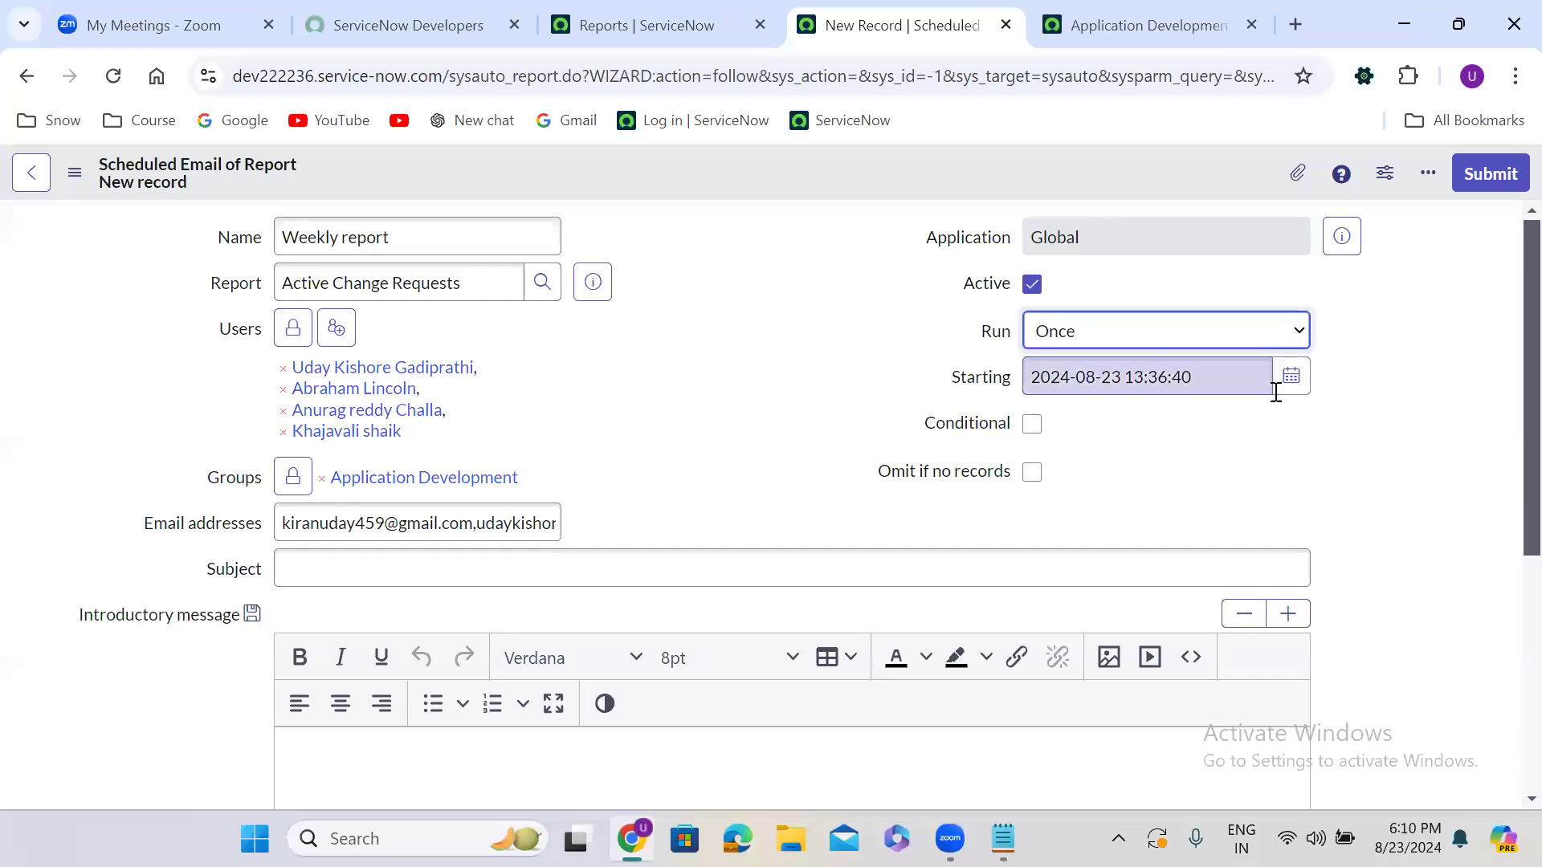
Pick August 30 as the starting date, then switch Run to On Demand
left_click(1299, 383)
left_click(1299, 383)
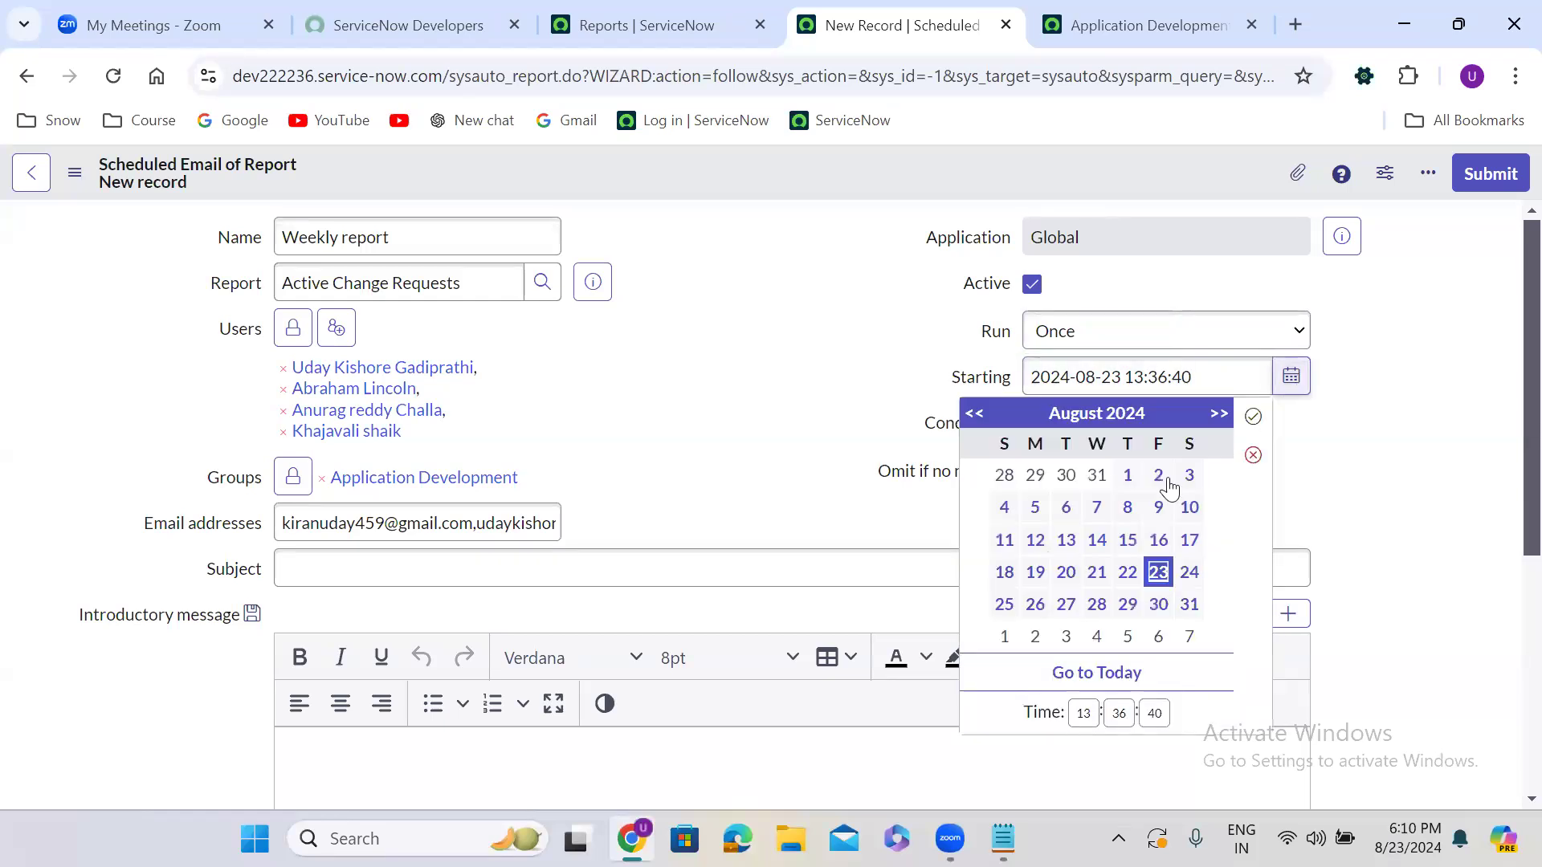
left_click(1158, 604)
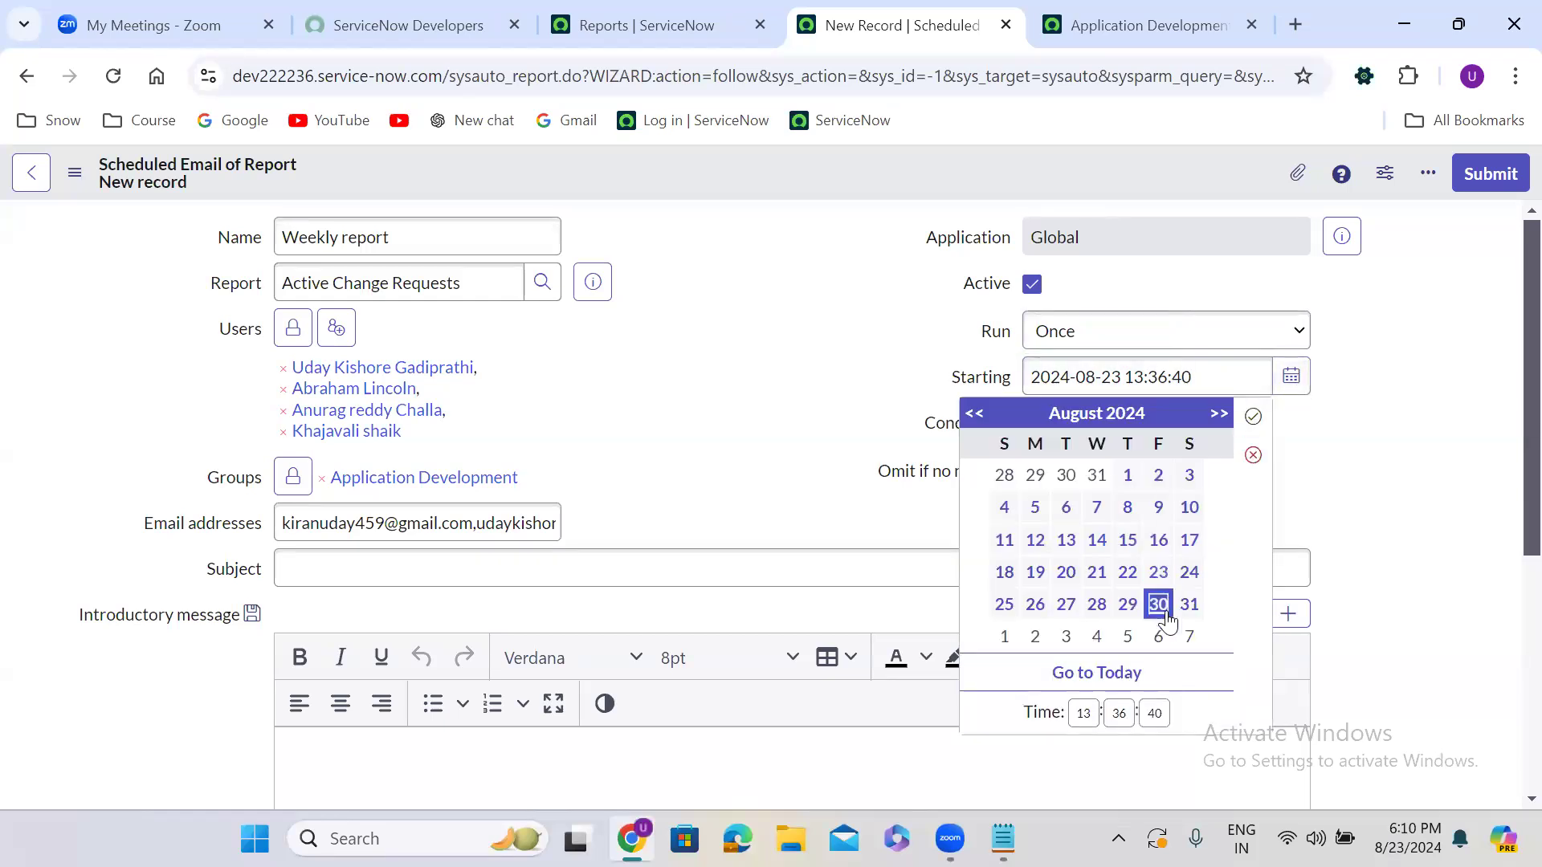
left_click(1253, 417)
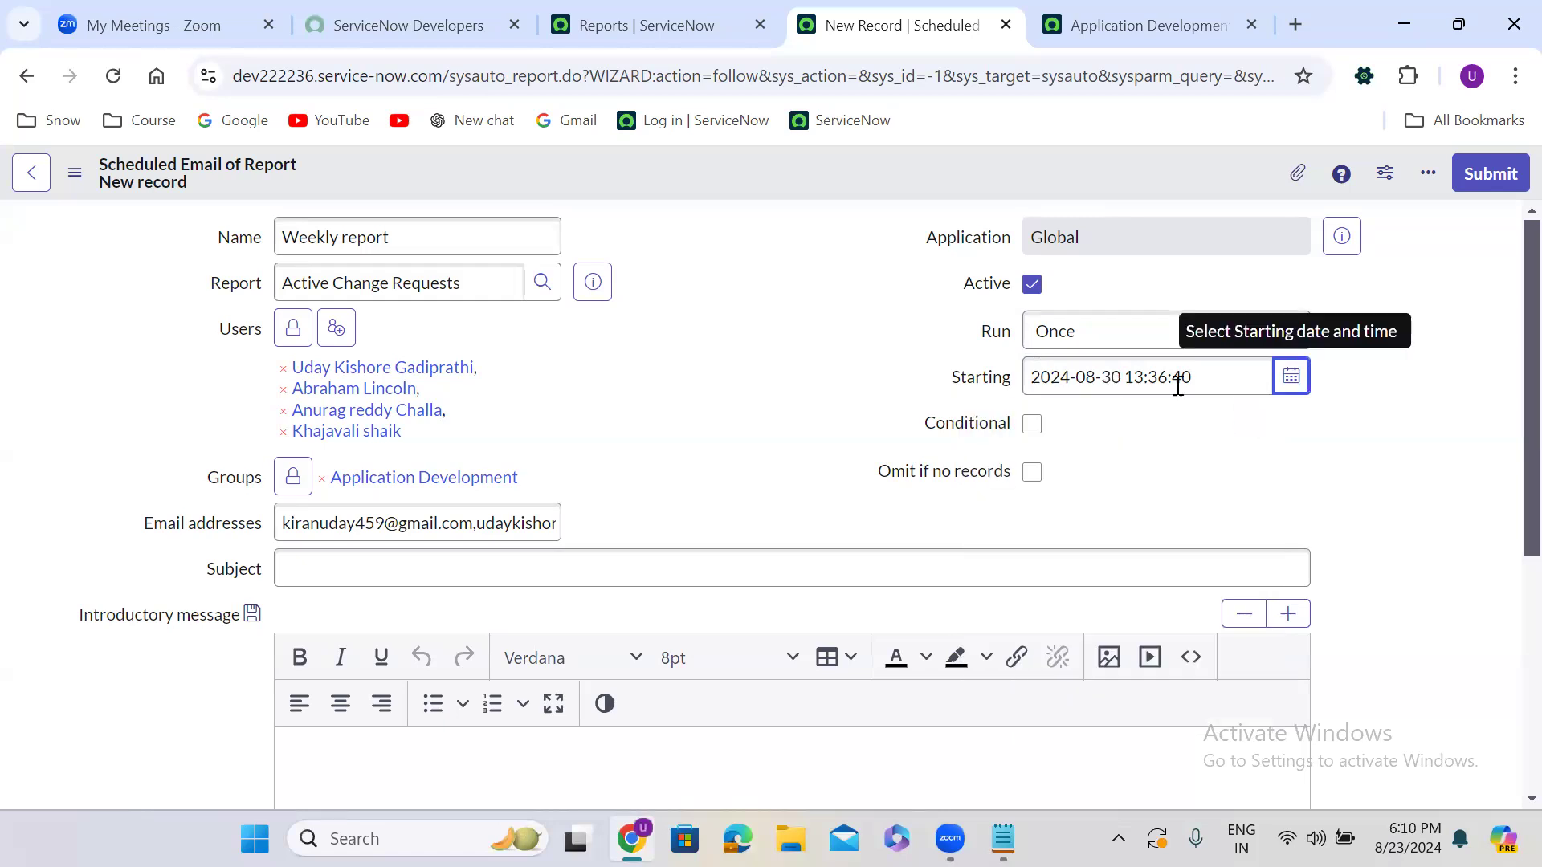
left_click(1044, 333)
left_click(1097, 507)
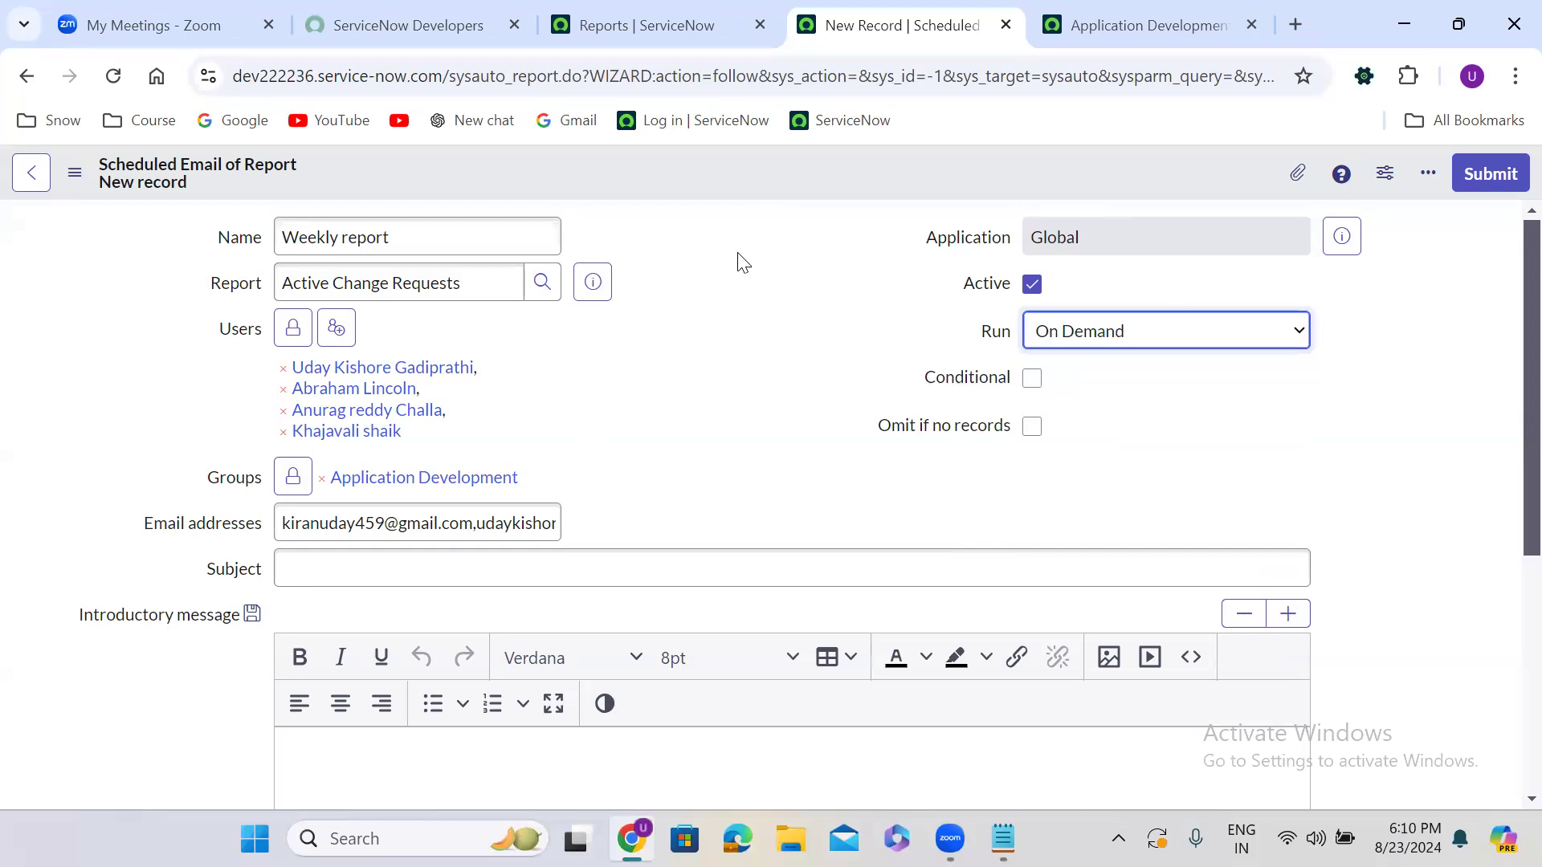
Return the schedule to Weekly and tick Omit if no records
left_click(697, 341)
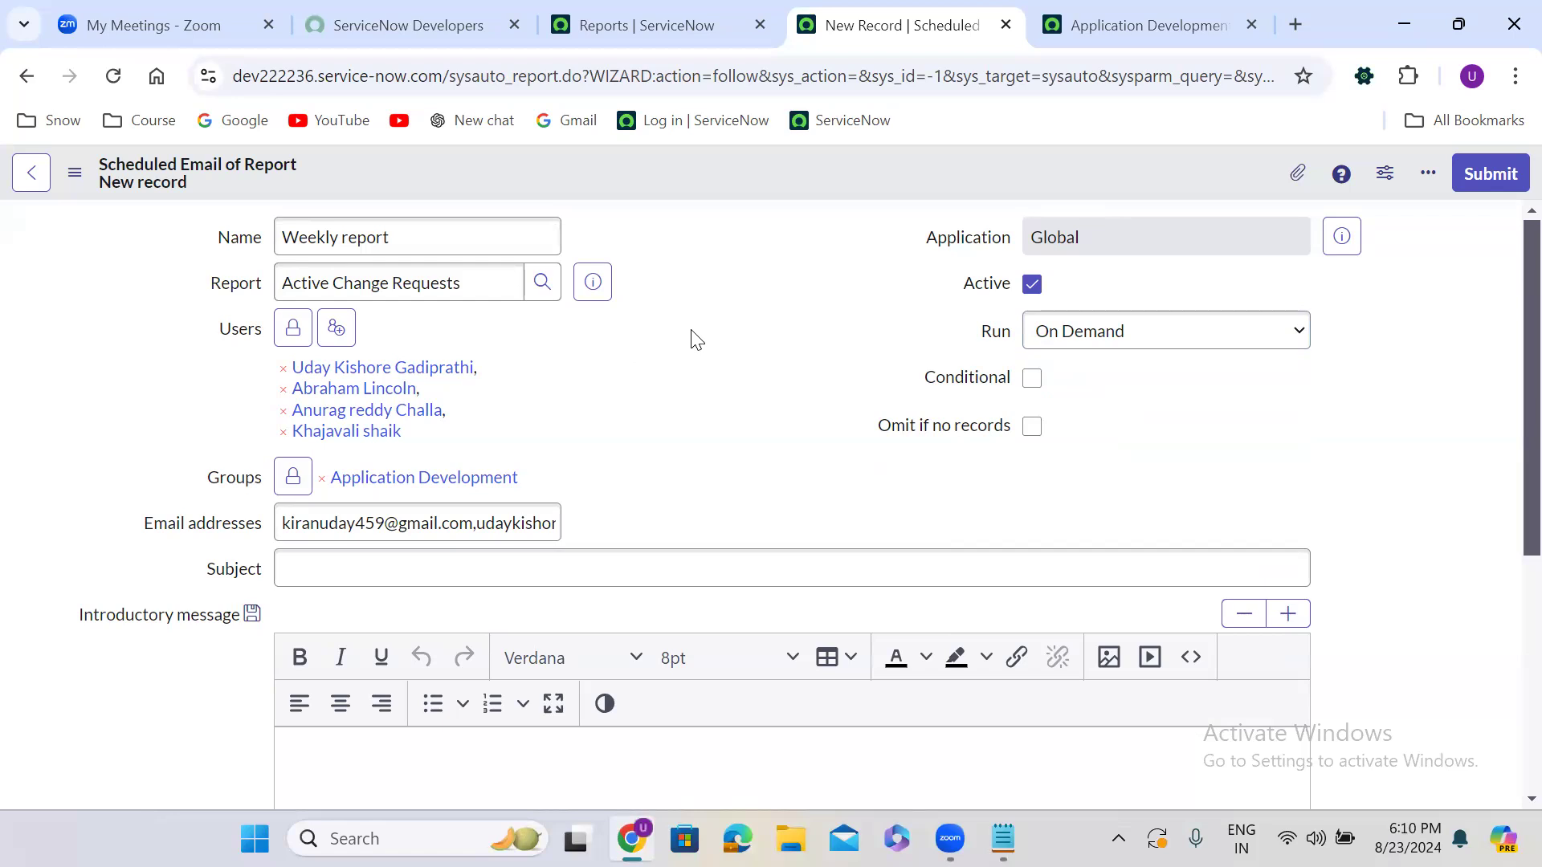
left_click(1095, 342)
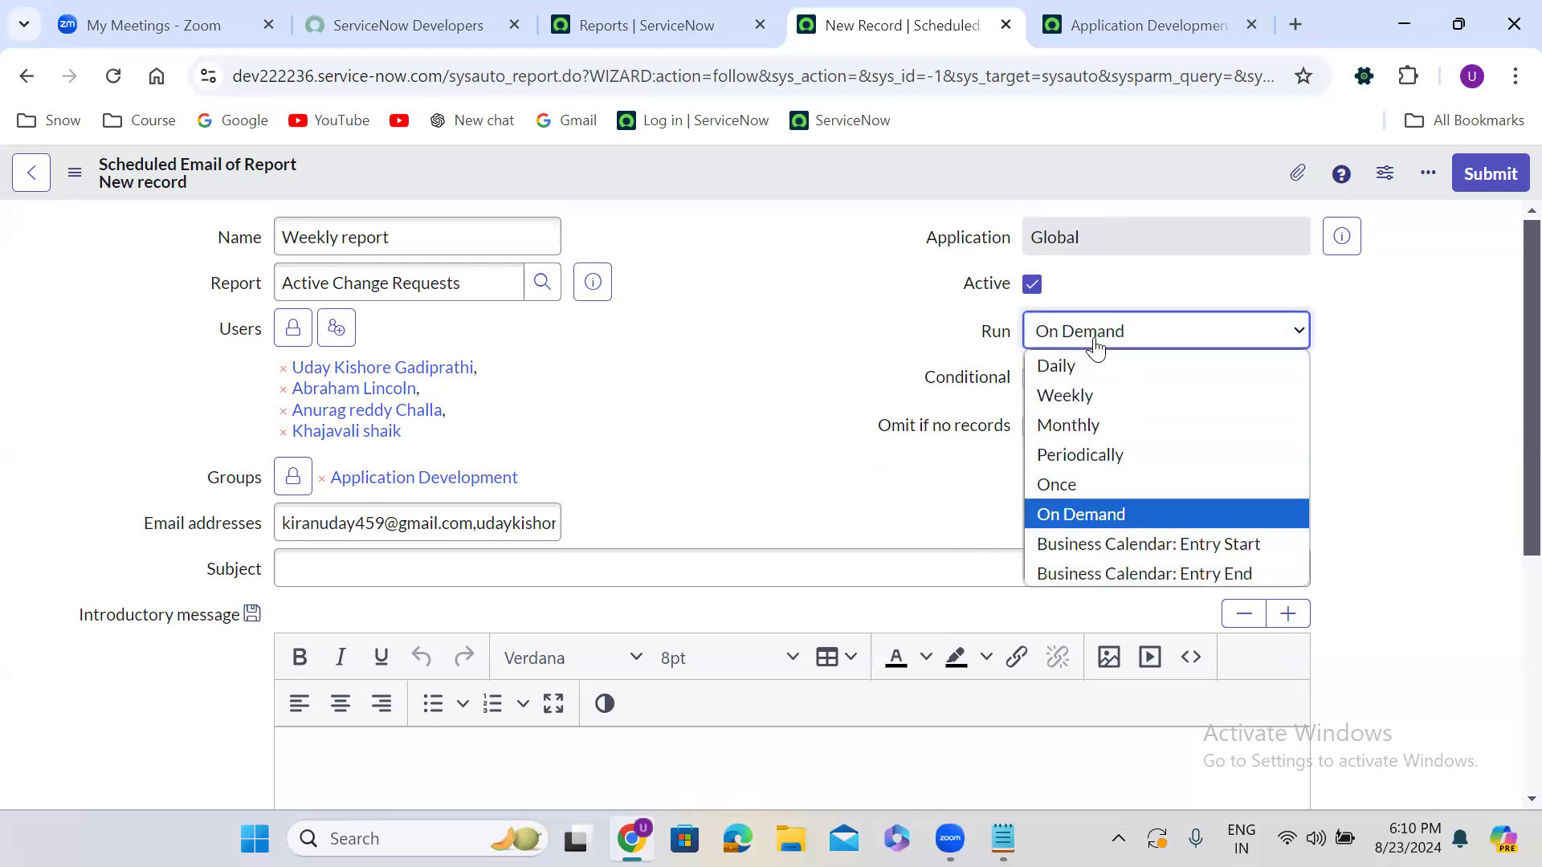
left_click(1091, 396)
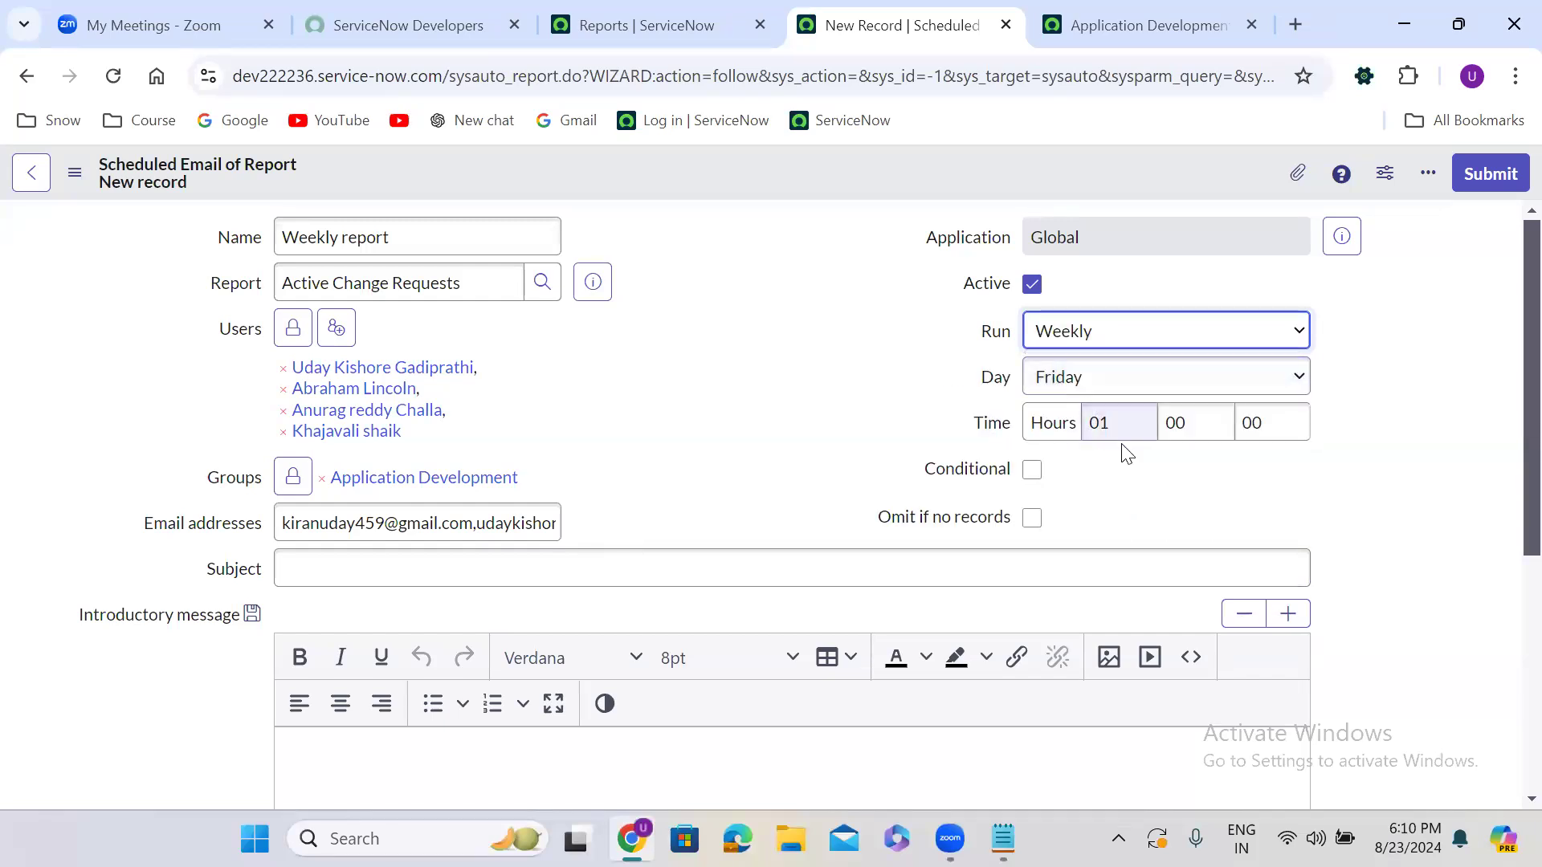
left_click(1123, 485)
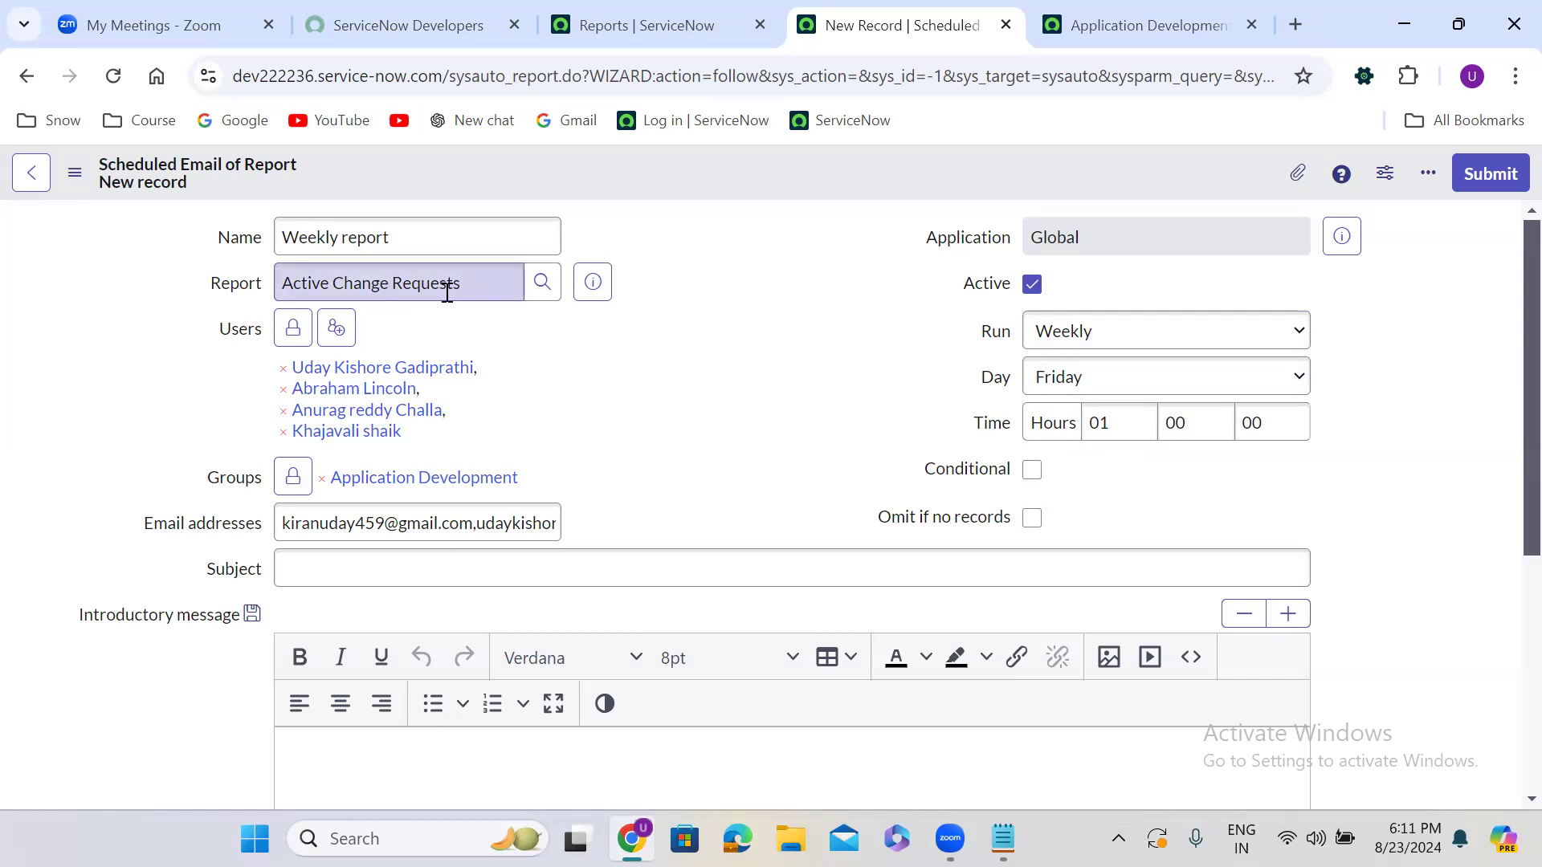
left_click(1033, 520)
Untick Omit if no records, enter subject 'Weeklu active change requests report', and choose 14pt message text
left_click(1031, 518)
scroll(634, 516, "down", 2)
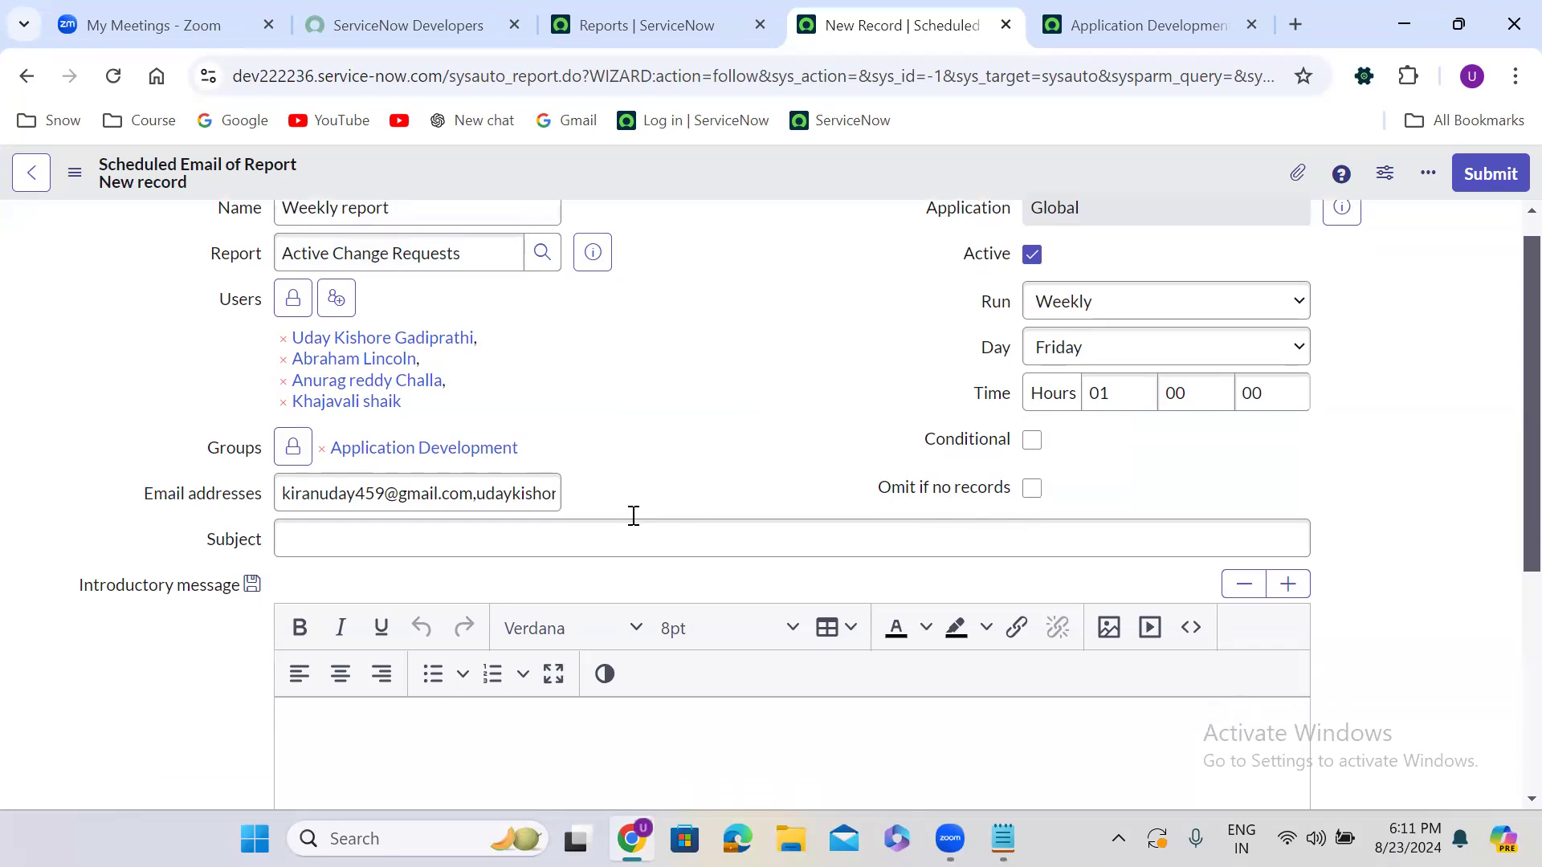
left_click(404, 424)
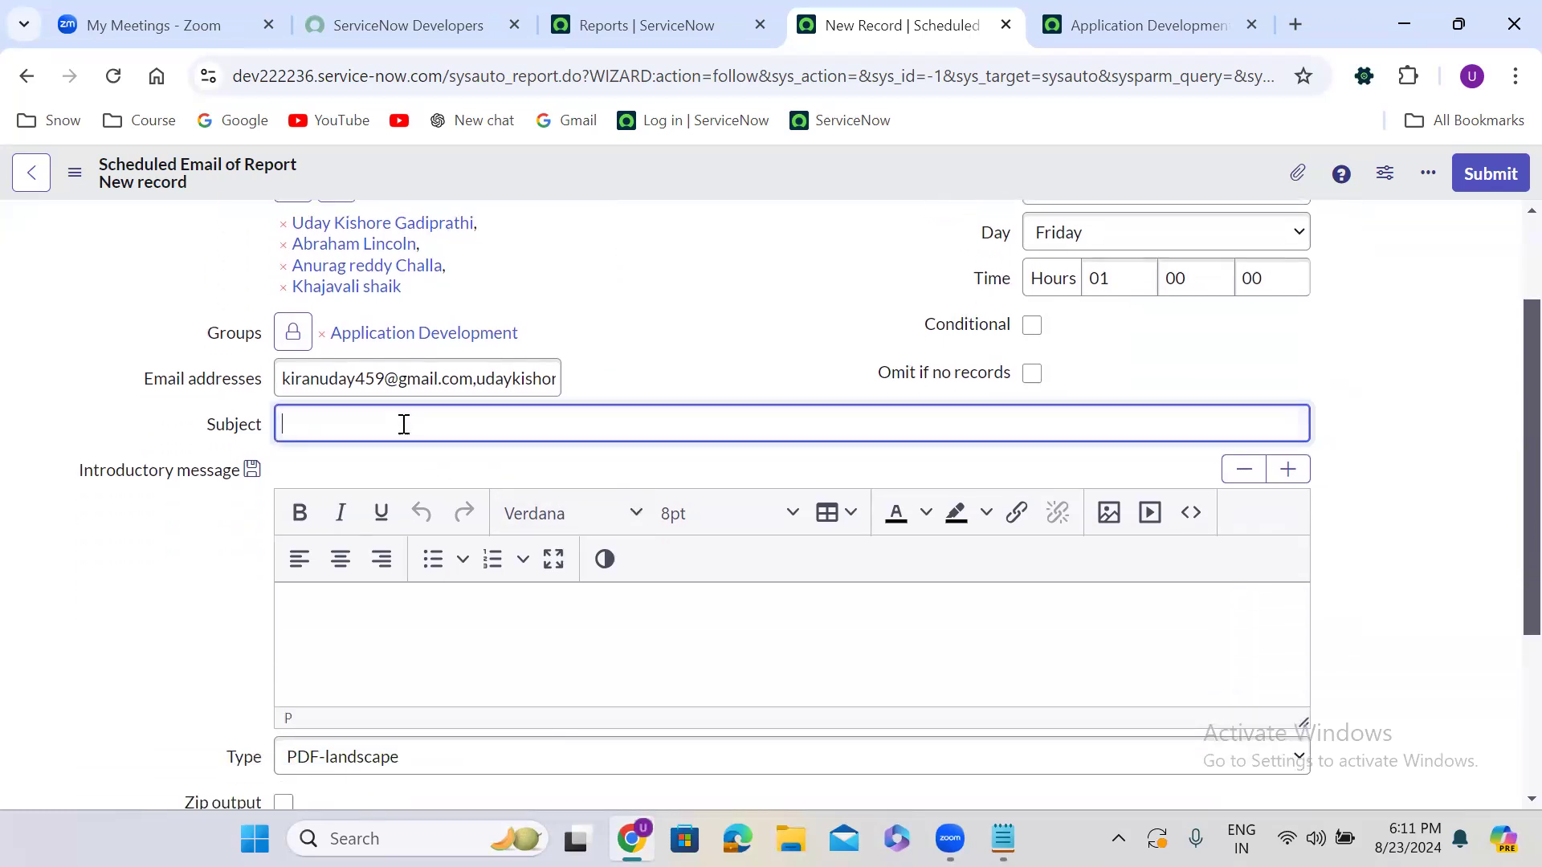
type("Weeklu active change requests")
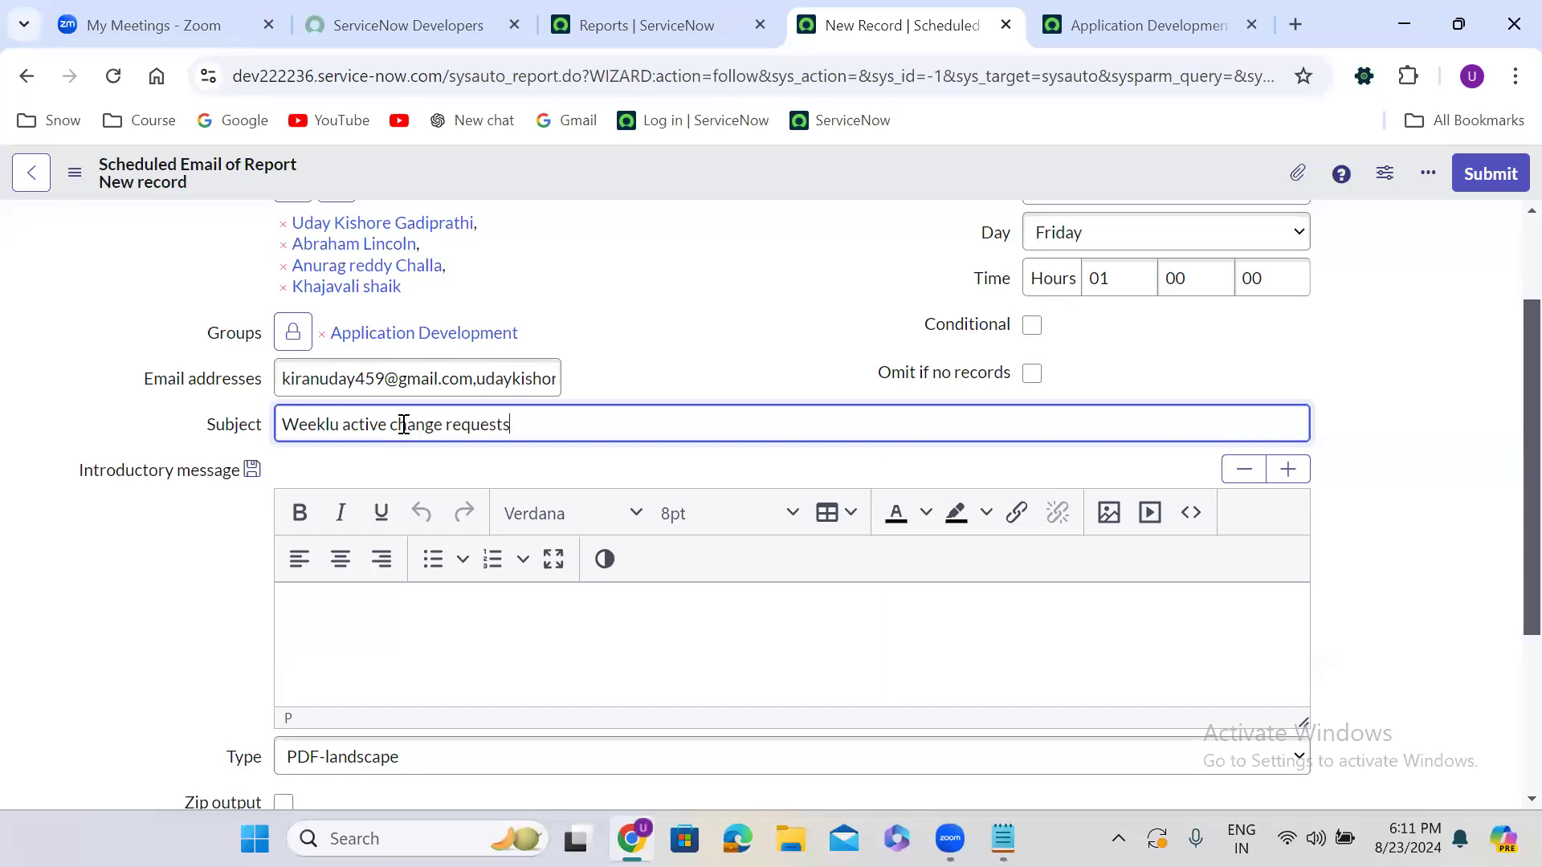
left_click(650, 341)
scroll(646, 339, "down", 2)
left_click(575, 282)
type("report")
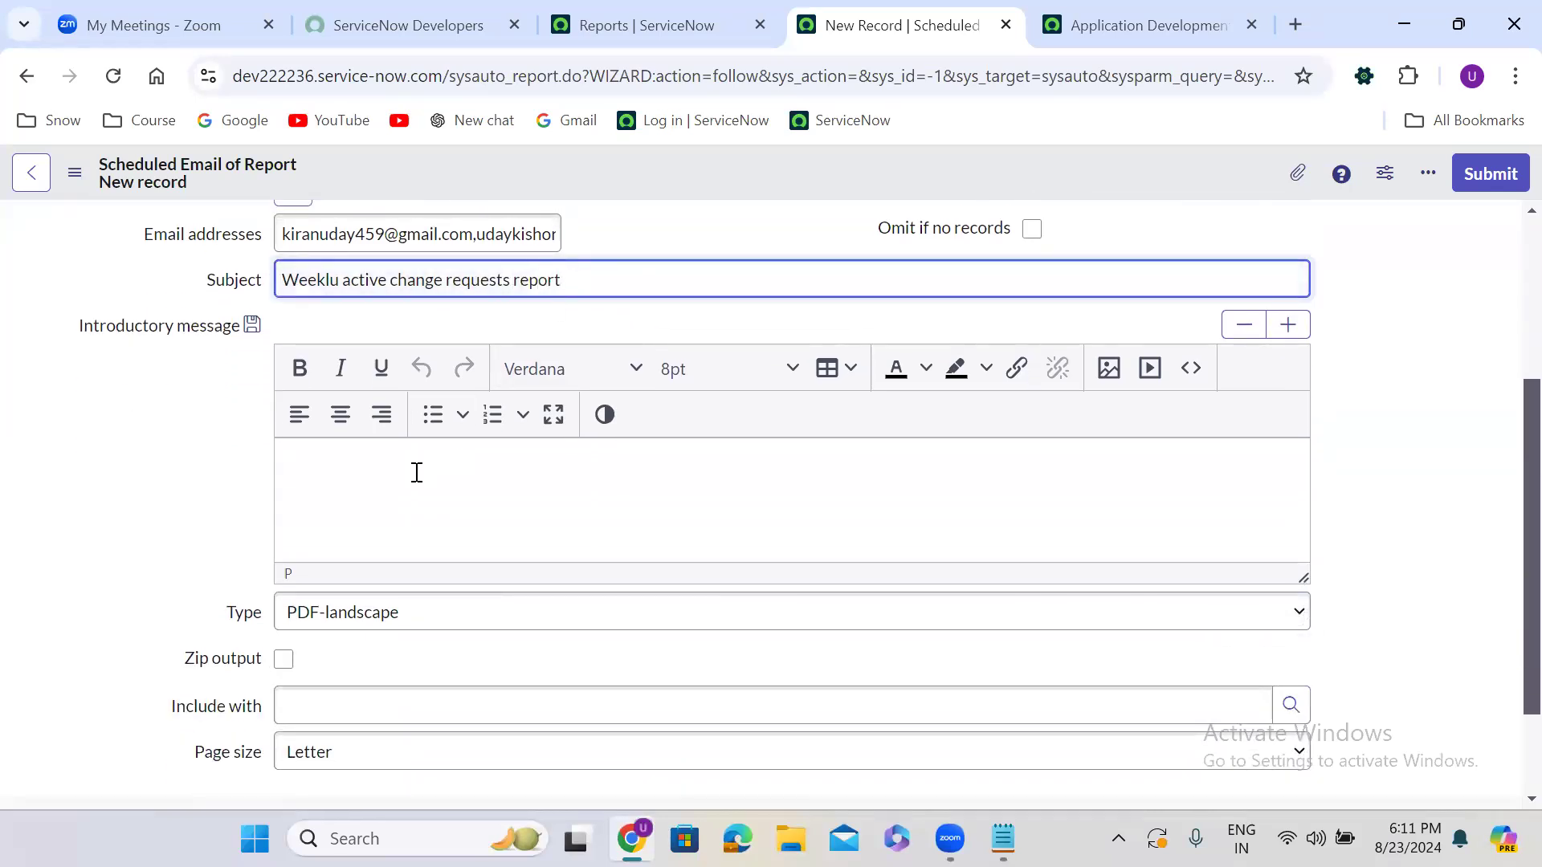
left_click(708, 377)
left_click(718, 604)
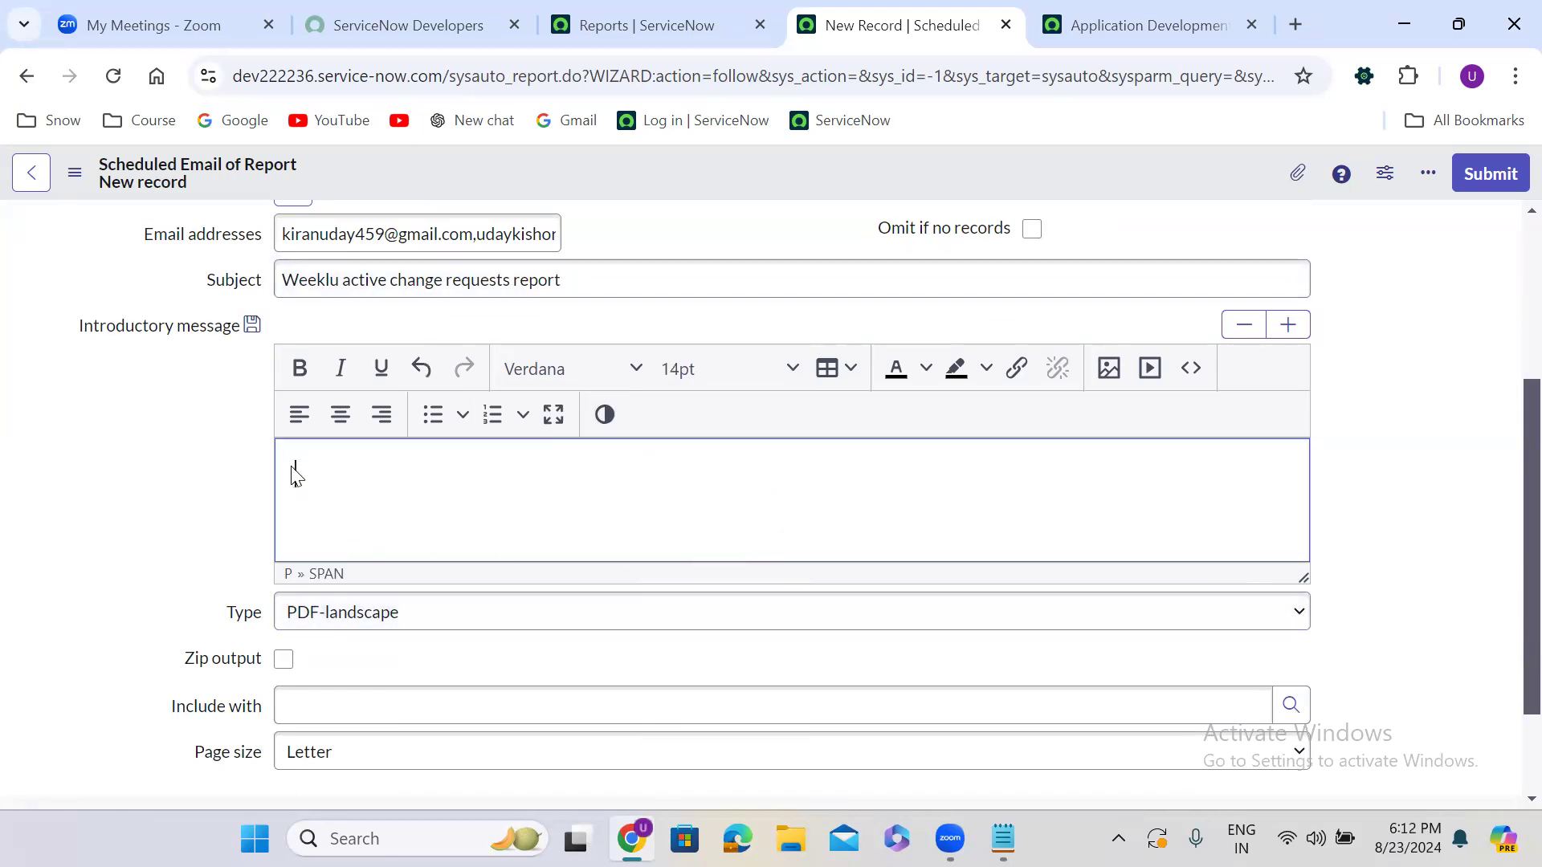
Write the message: 'Hi Team,', 'Please find weekly active change requests report.', 'Many thanks,' and the sender's name
type("Hi Team,")
key("Return")
key("Return")
type("Please f")
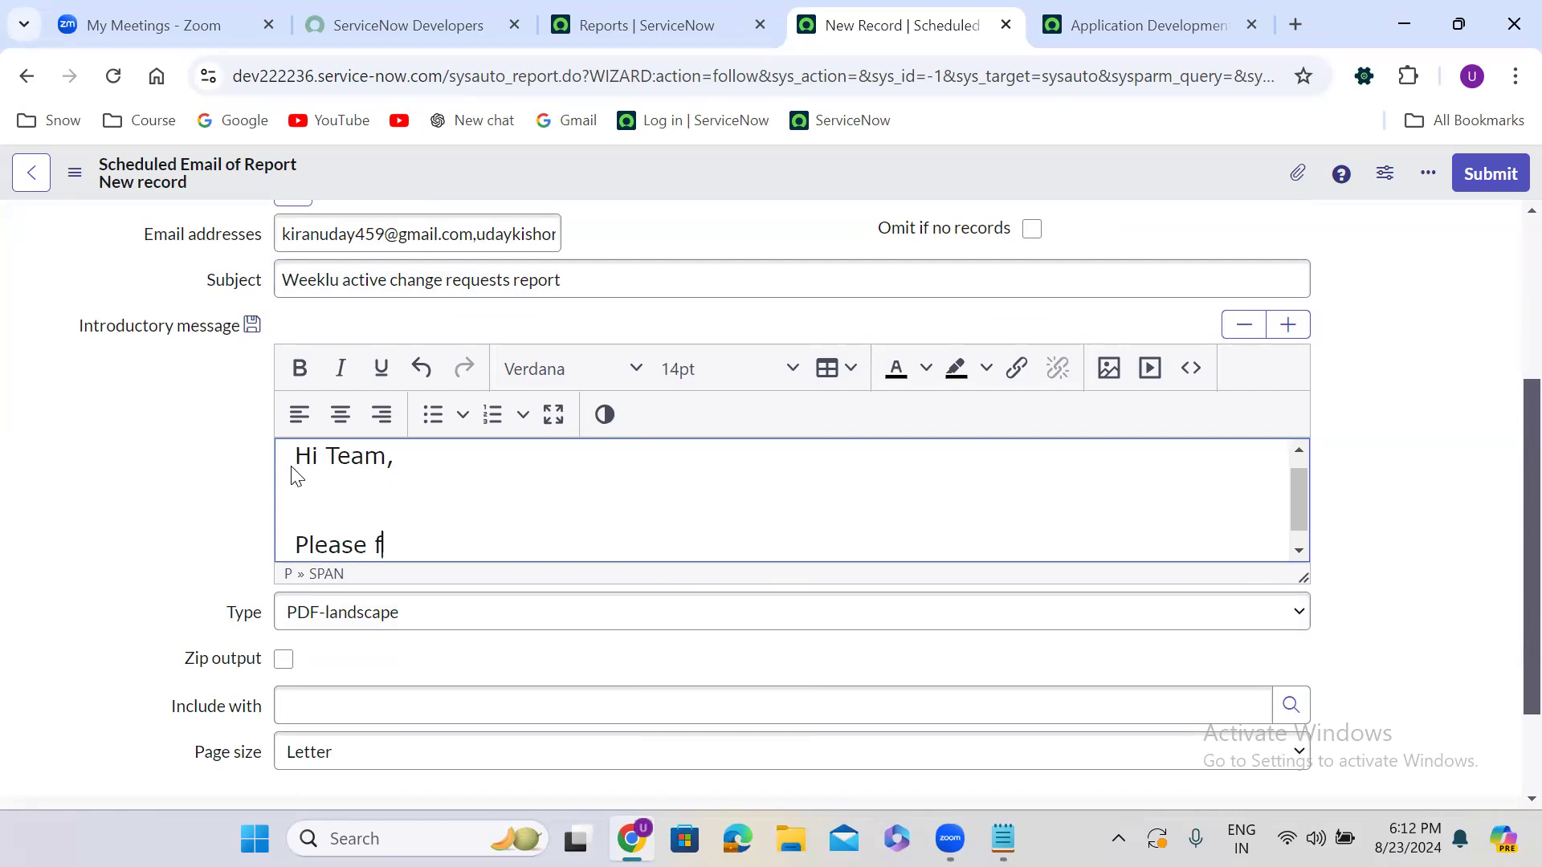
type("ind weekly act")
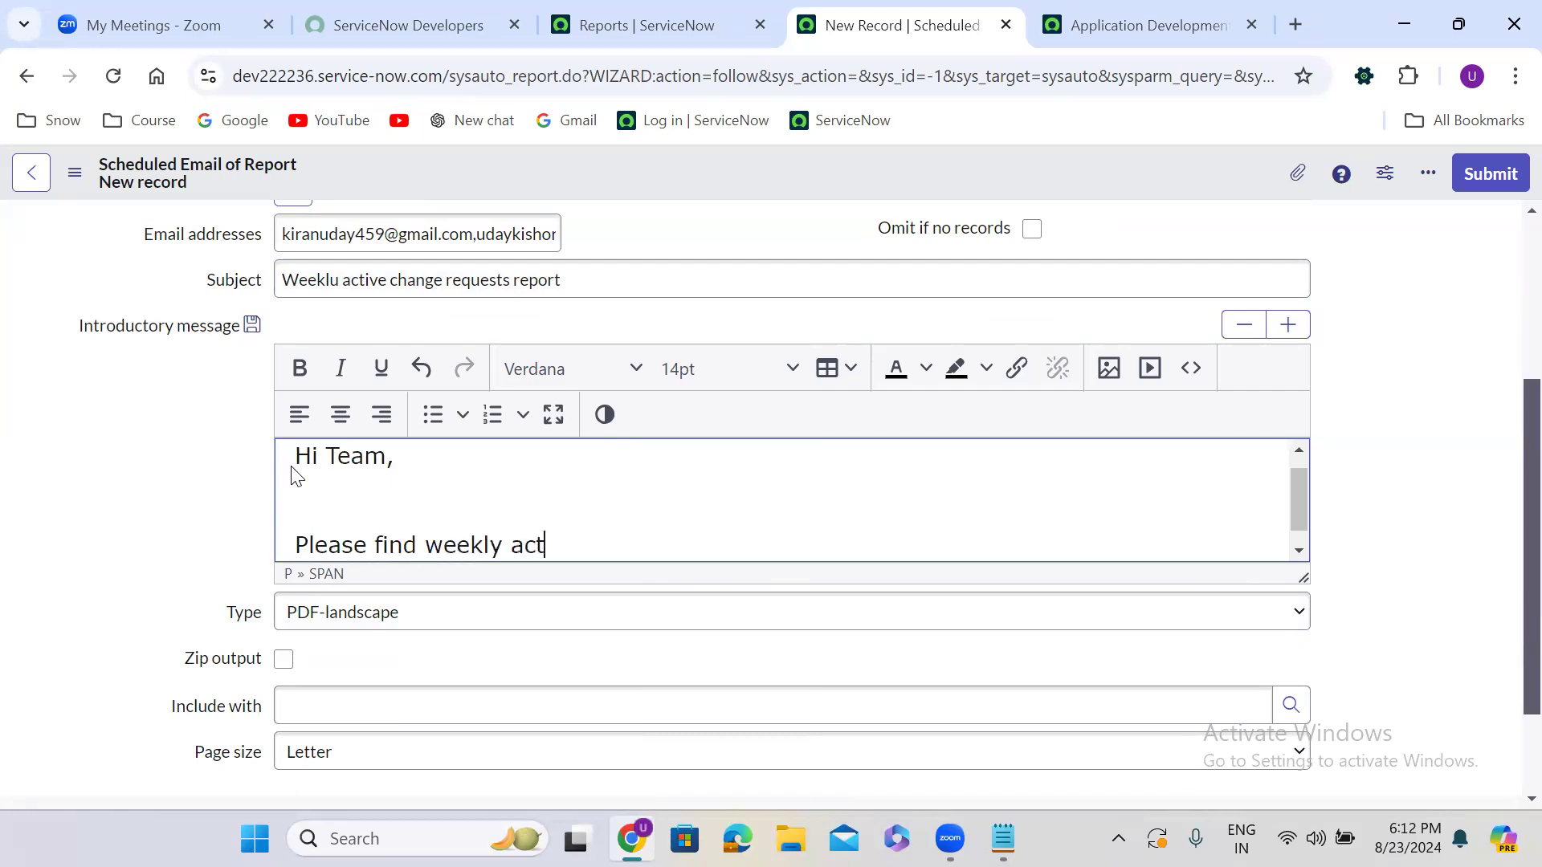
type("ive change request")
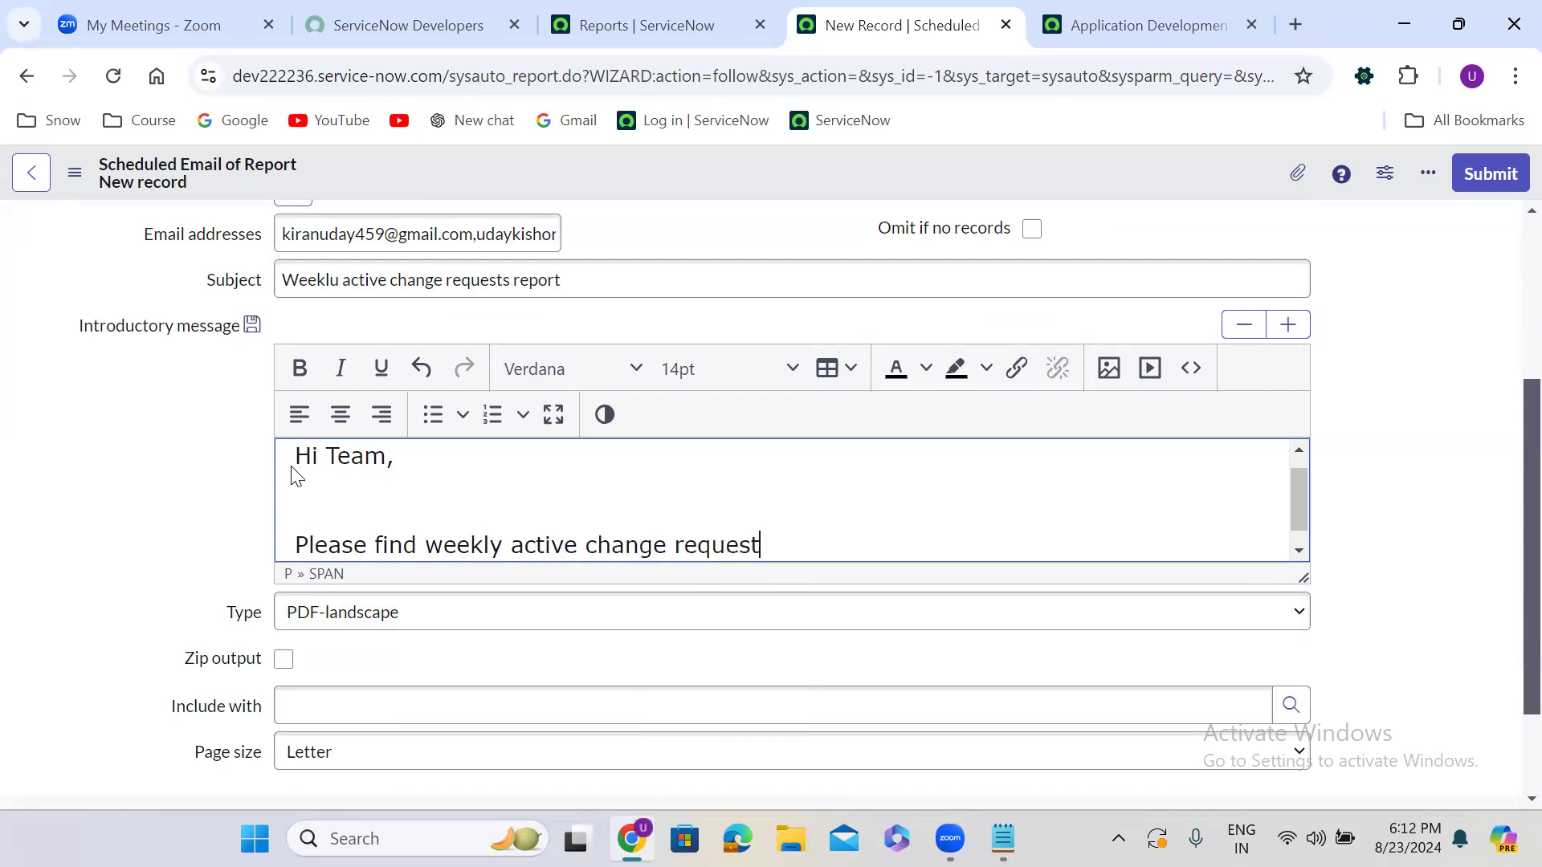
type("s report.")
key("Return")
key("Return")
type("M")
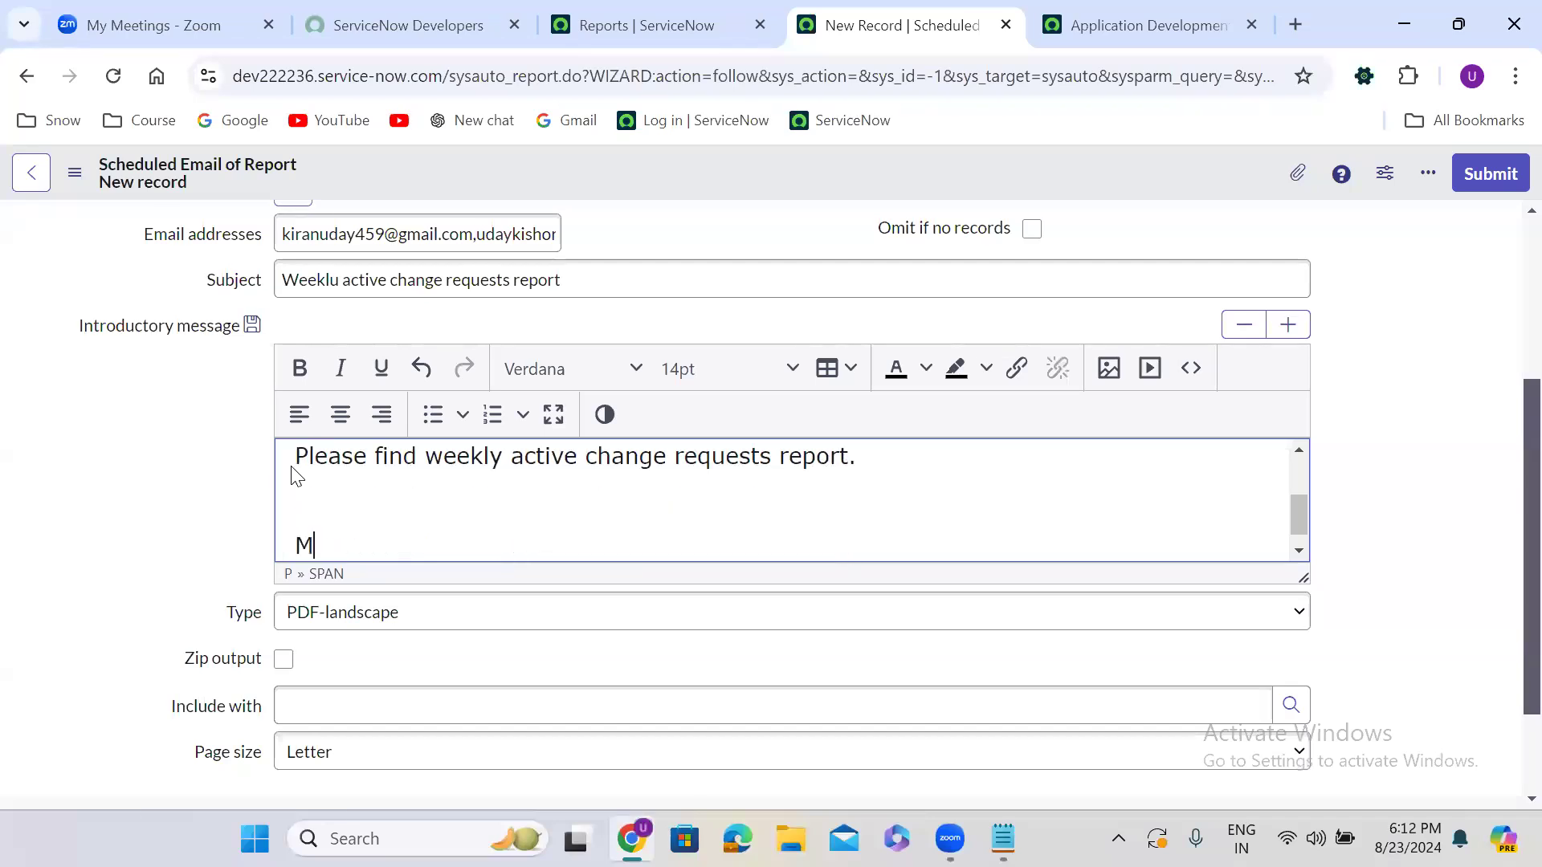
type("any thanks,")
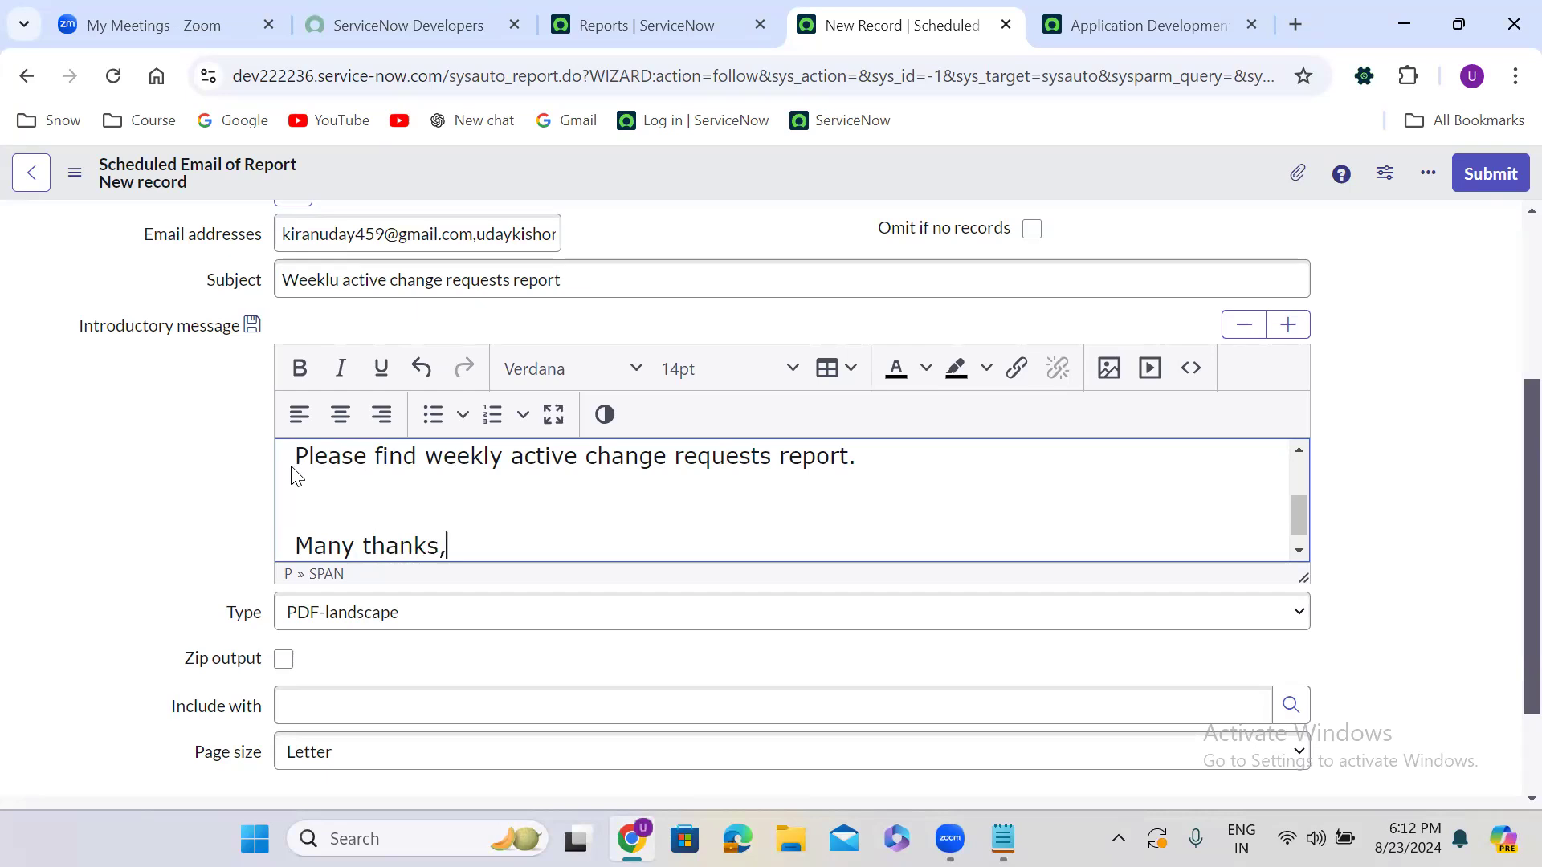
key("Return")
type("Uday")
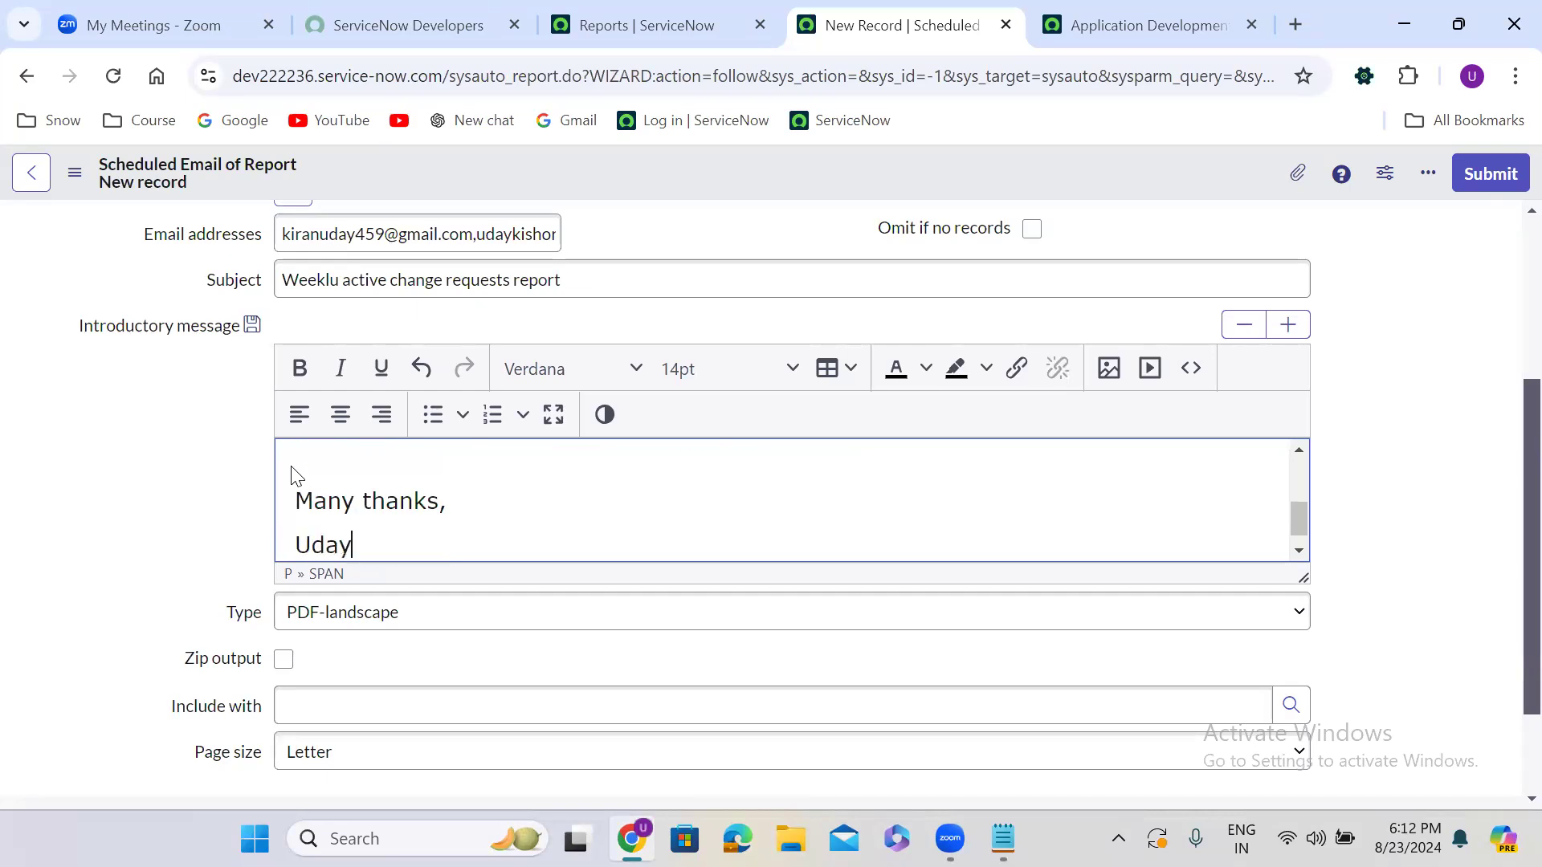
left_click(141, 454)
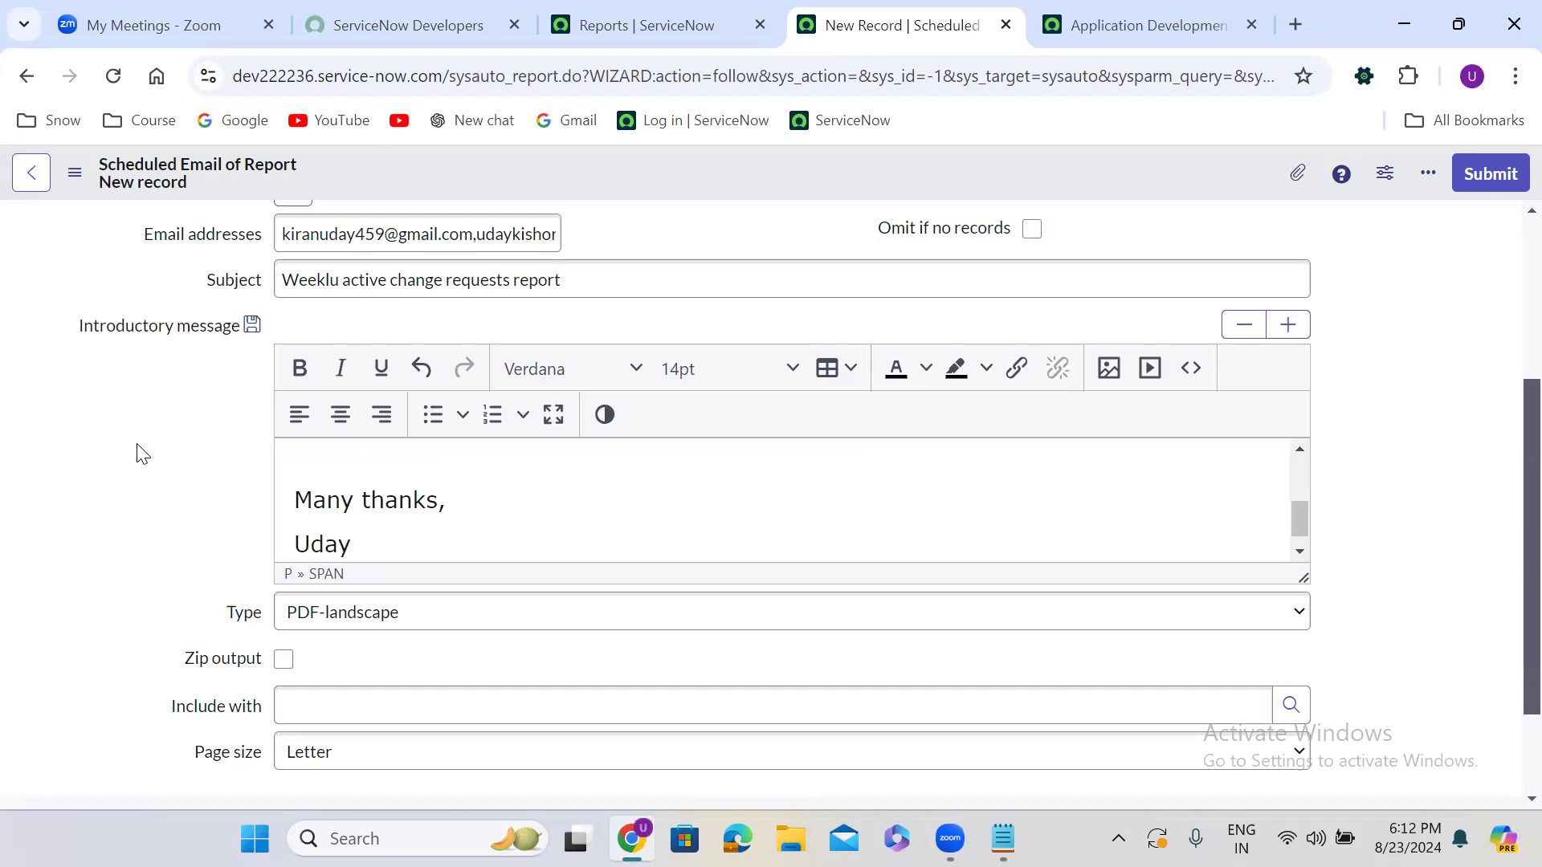
scroll(140, 452, "down", 1)
Change the attachment type from PDF-landscape to Excel (.xls)
left_click(372, 571)
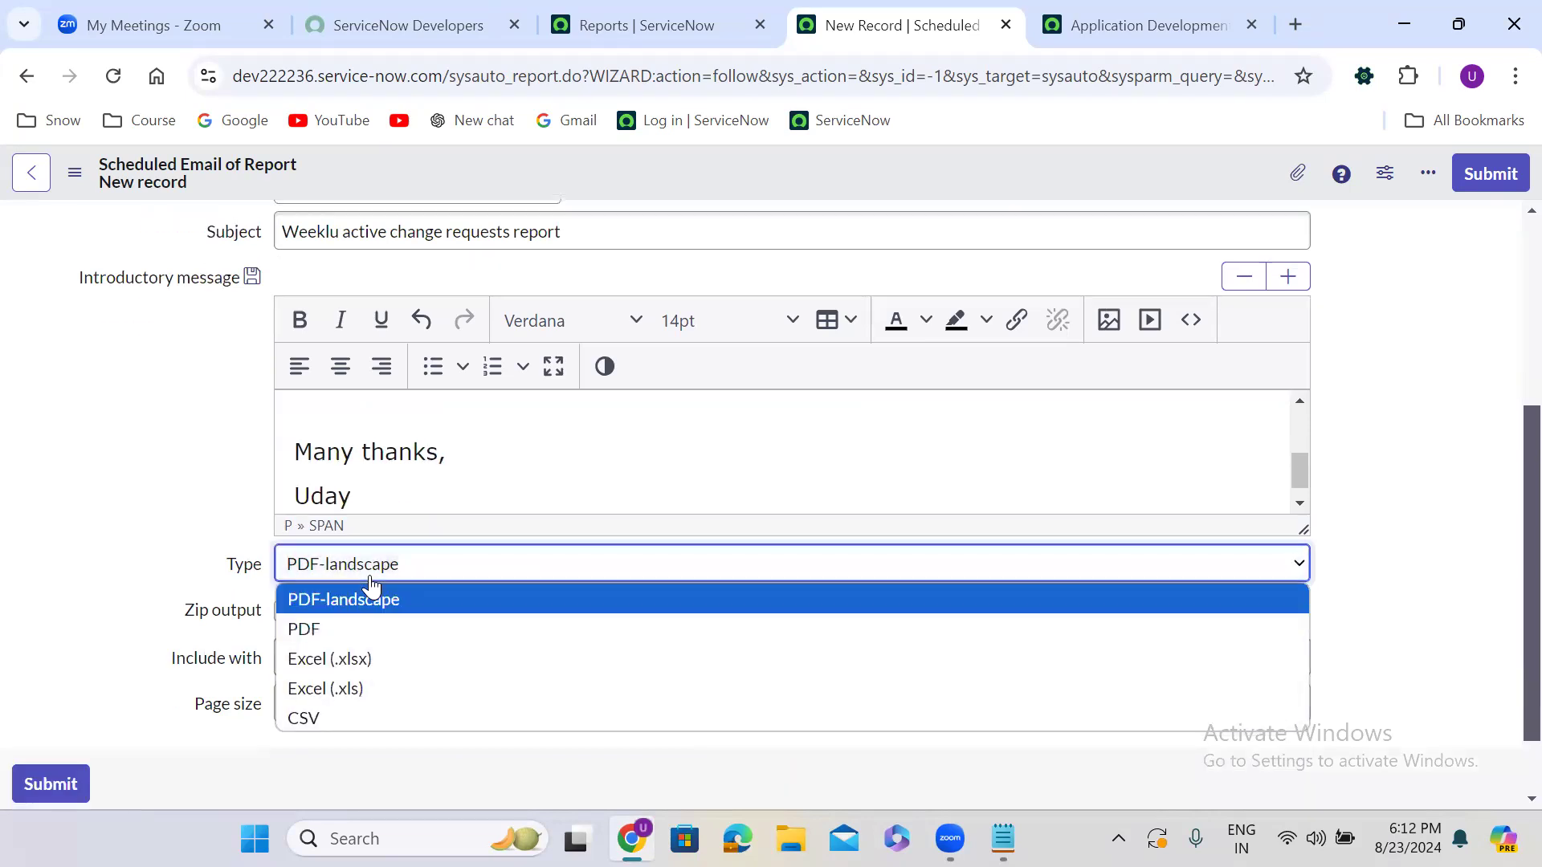
left_click(373, 687)
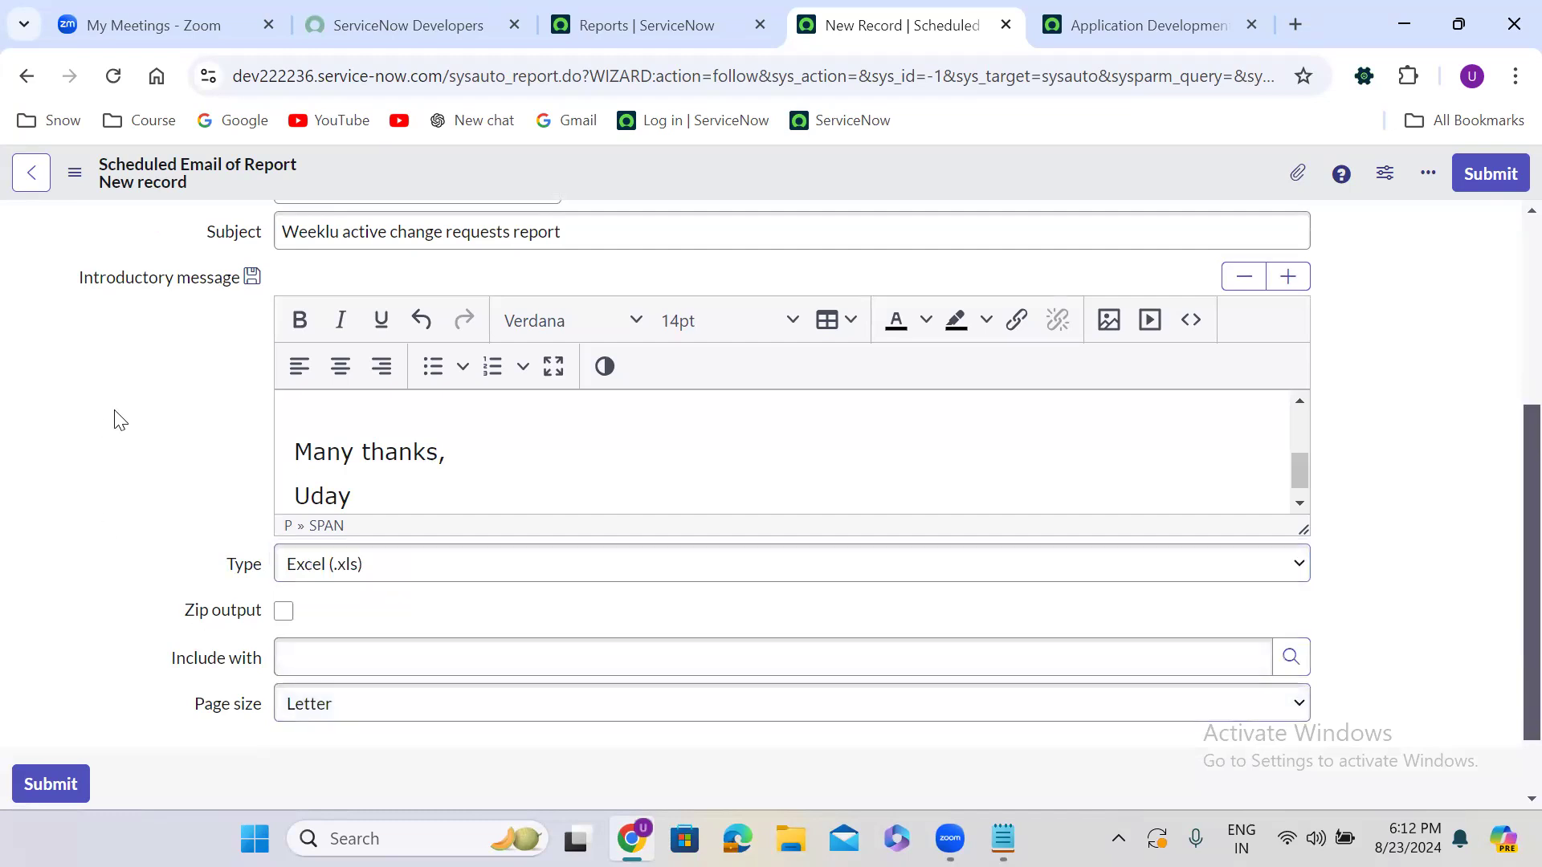
scroll(119, 419, "up", 4)
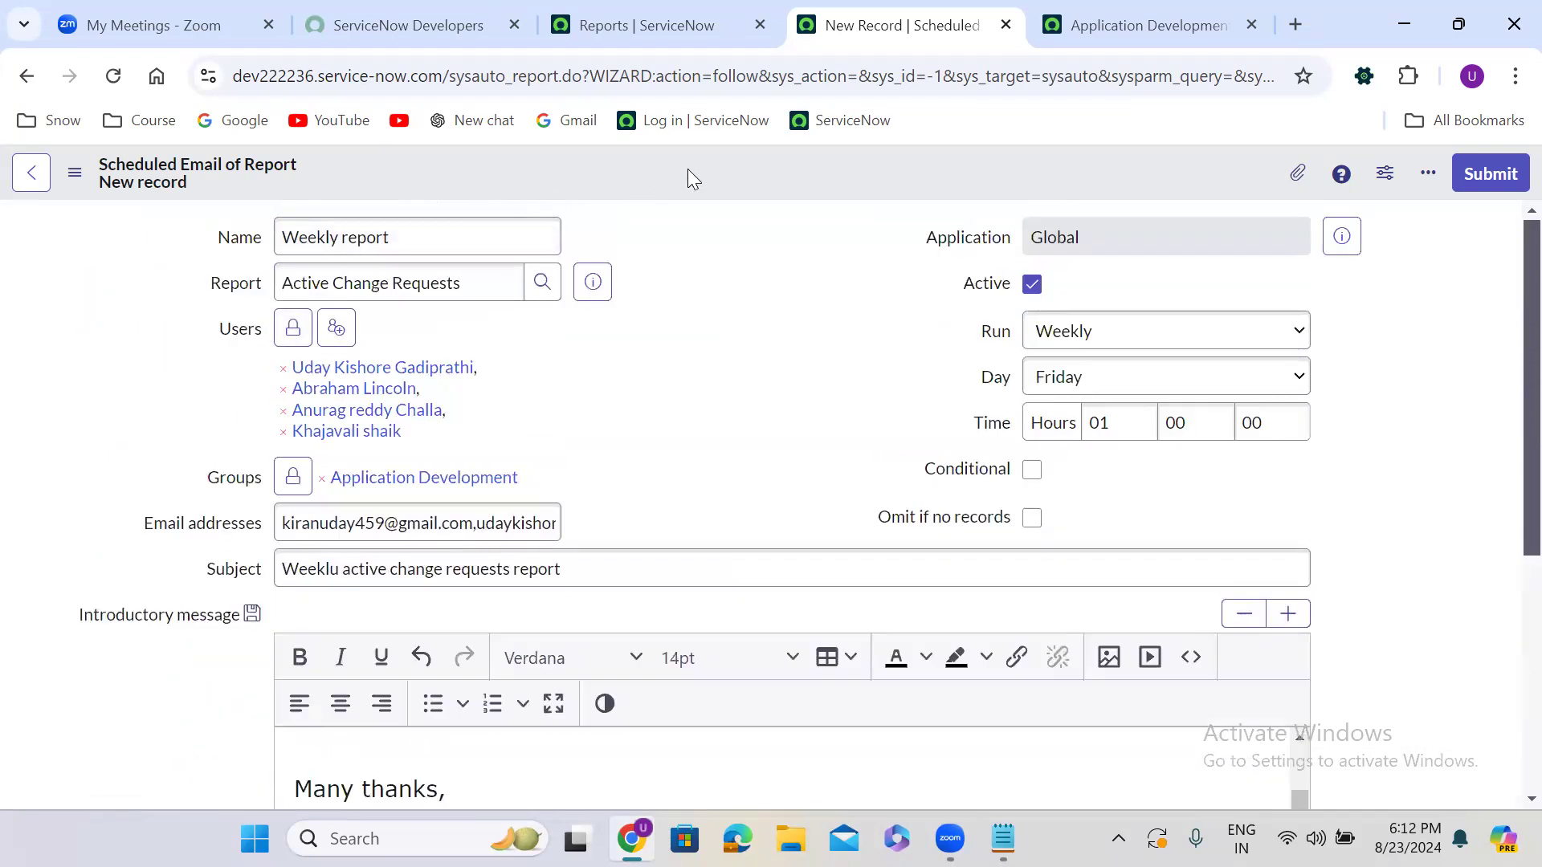
Save the scheduled email record, run it with Execute Now, and return to the record
right_click(705, 163)
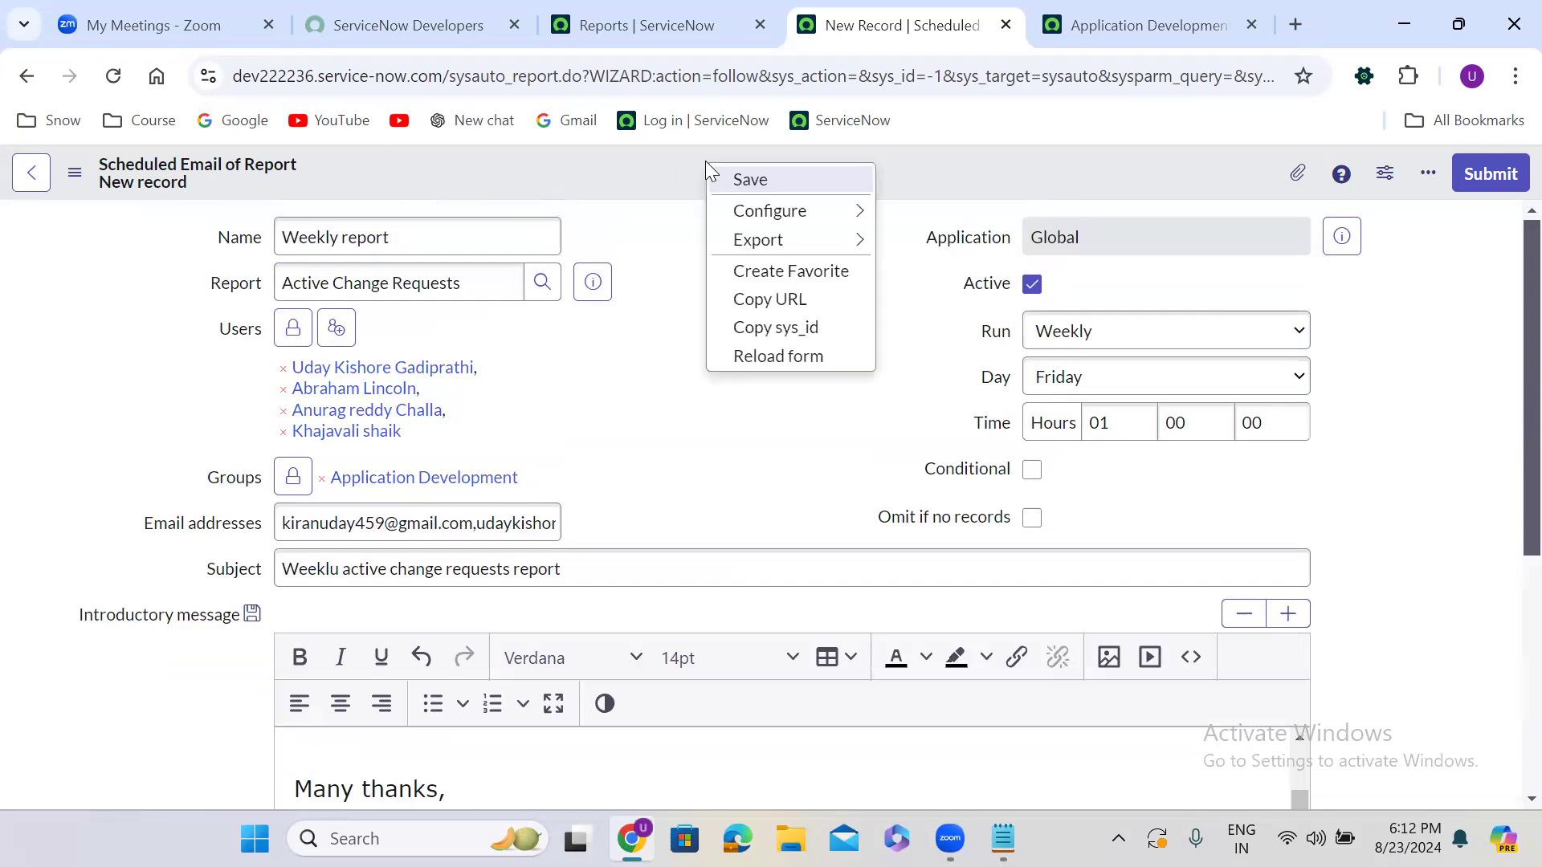
left_click(790, 184)
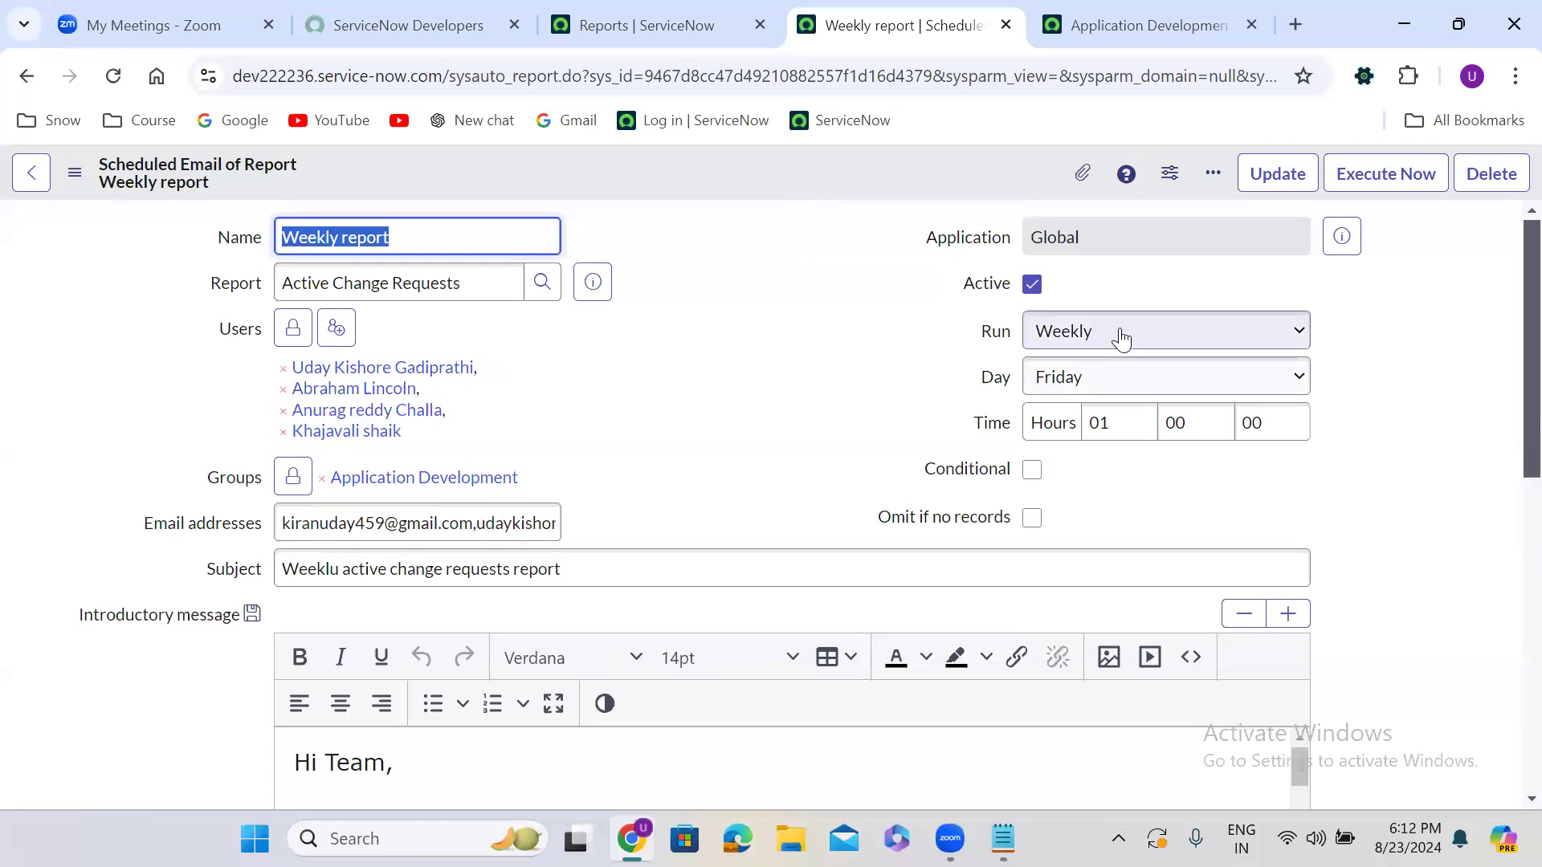
left_click(1381, 173)
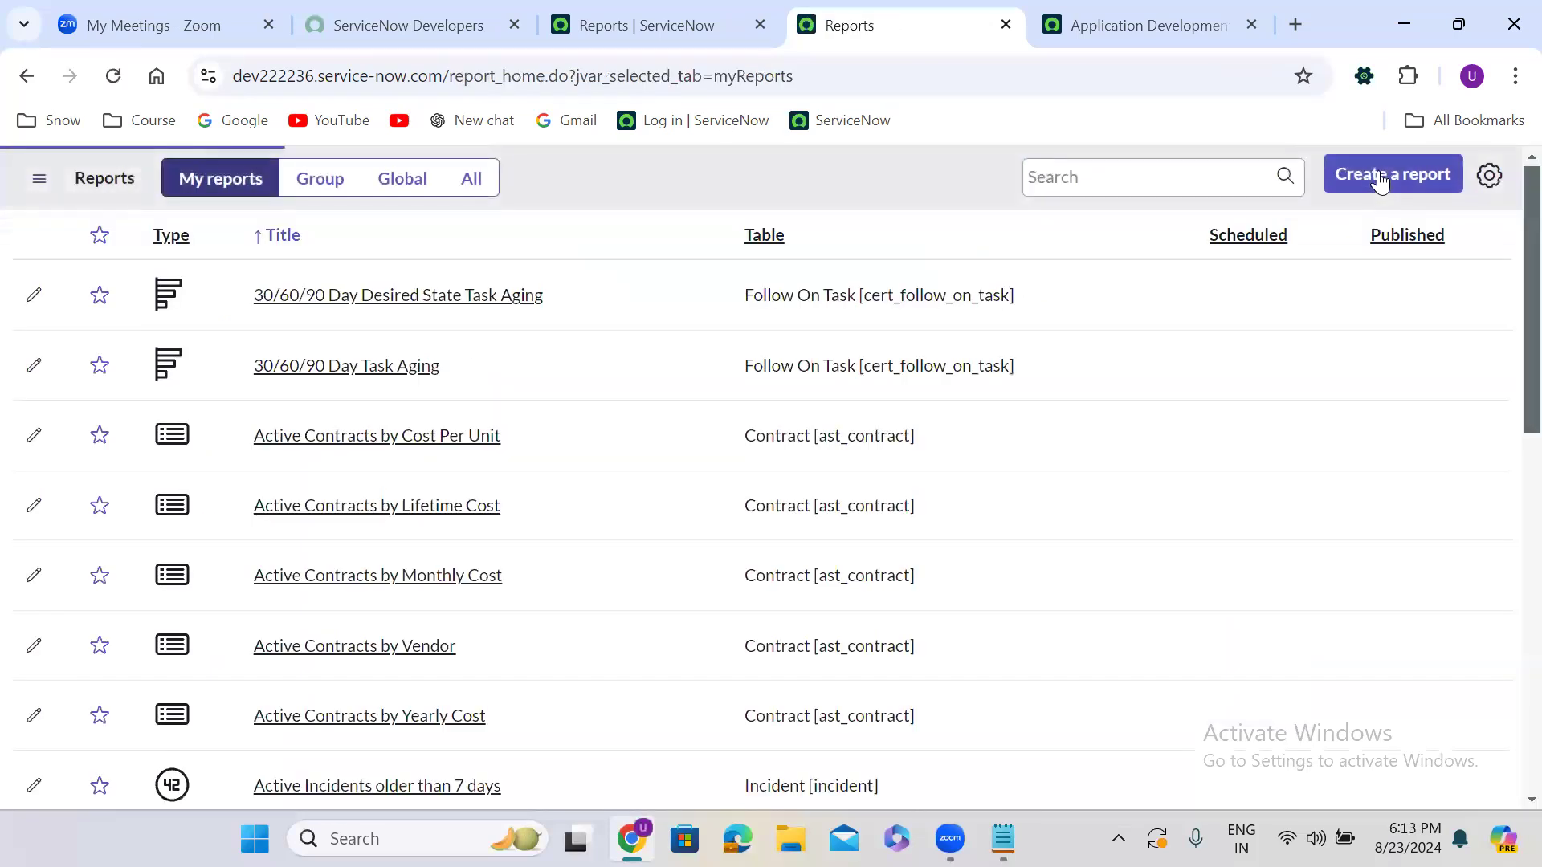
left_click(17, 76)
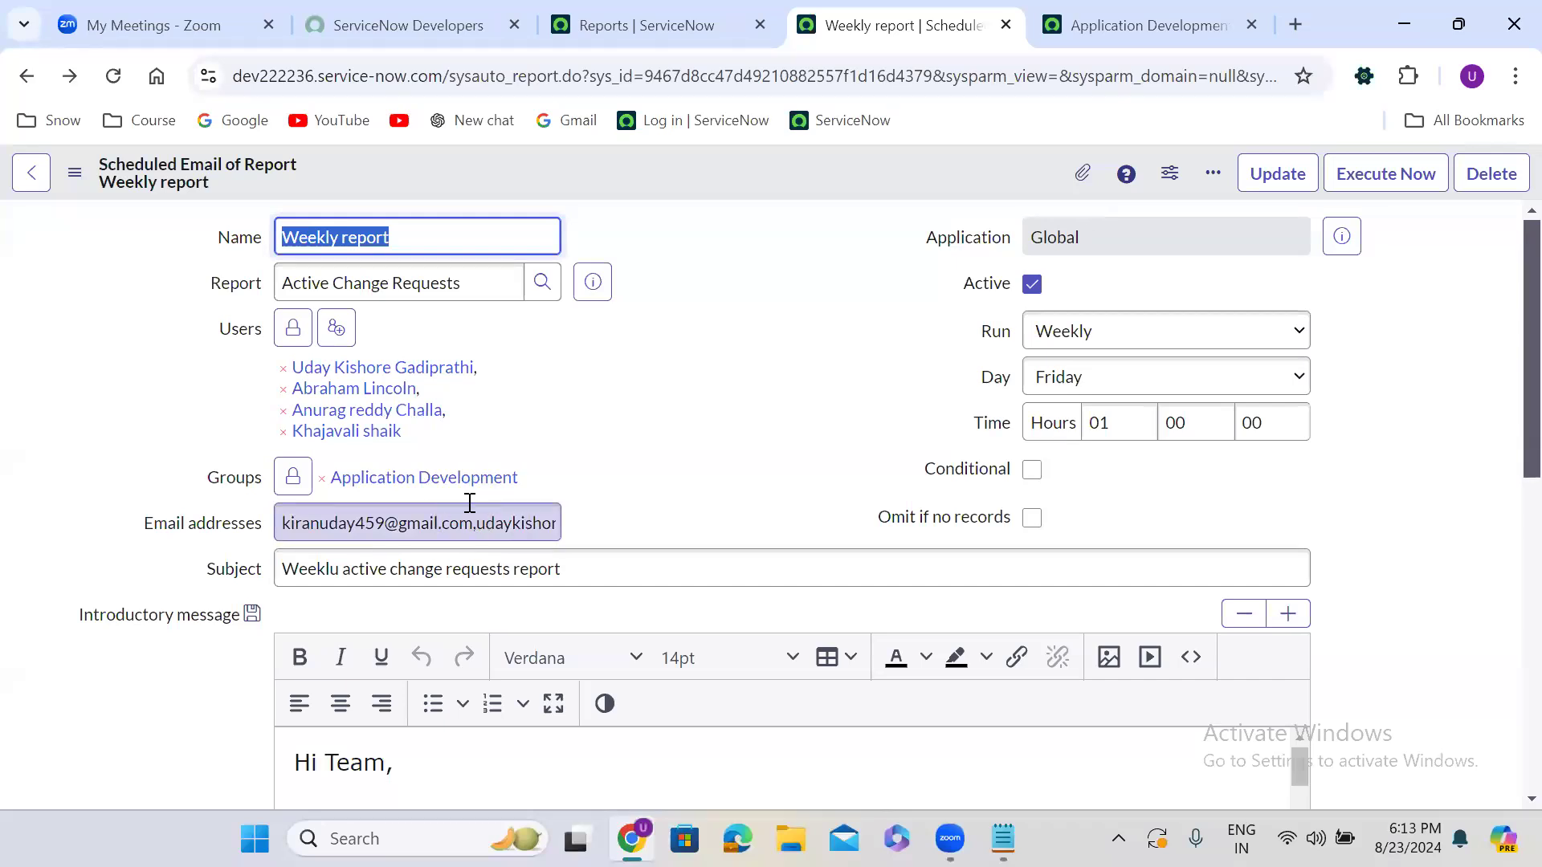
left_click(680, 341)
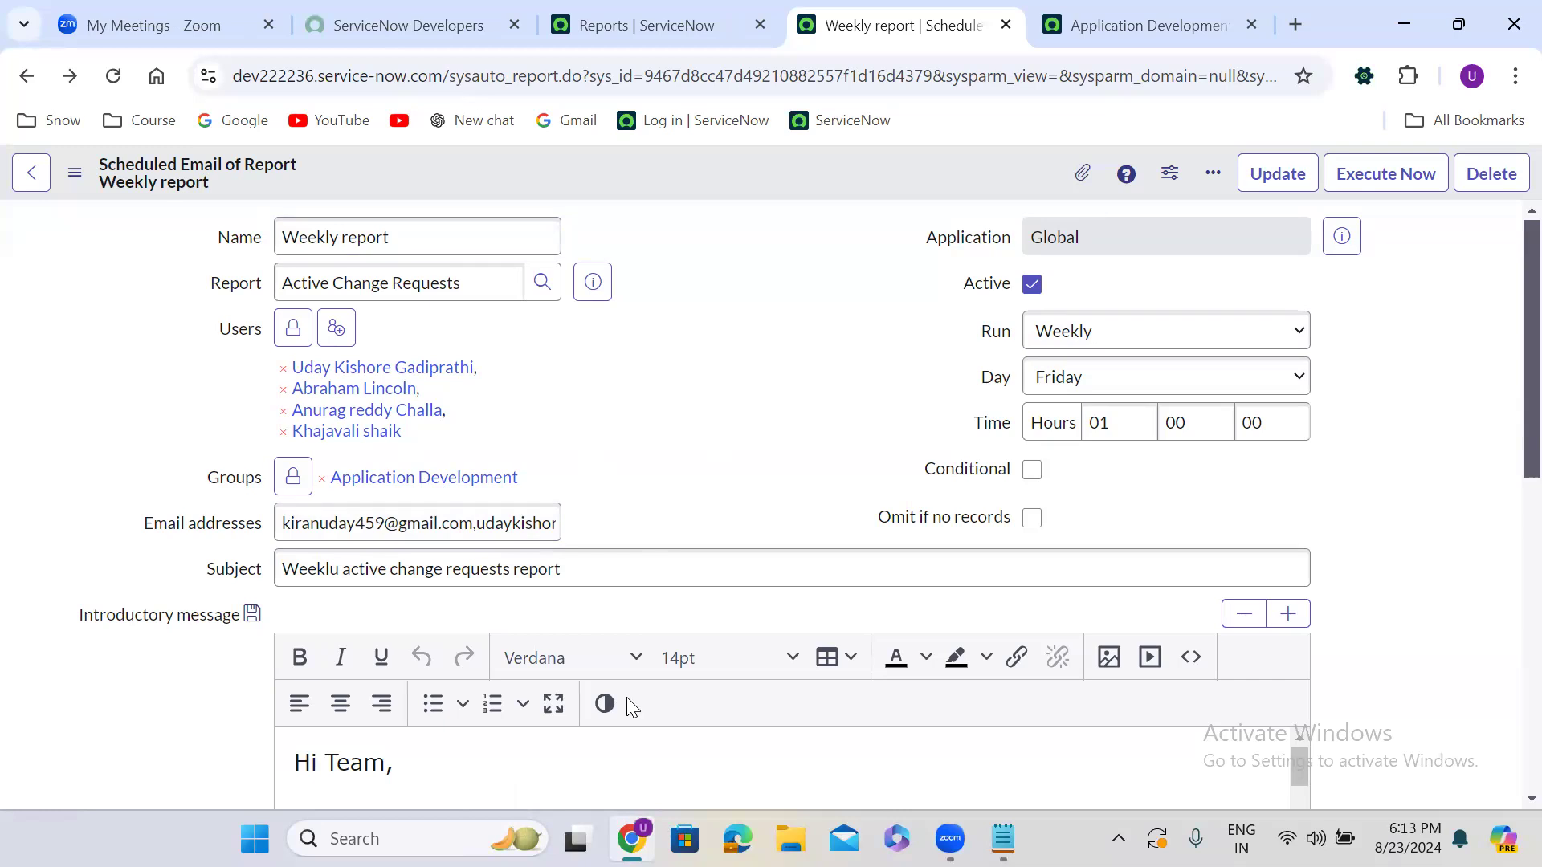
In the Reports tab, filter the All menu for 'emails' and open System Logs > Emails
left_click(617, 32)
left_click(122, 187)
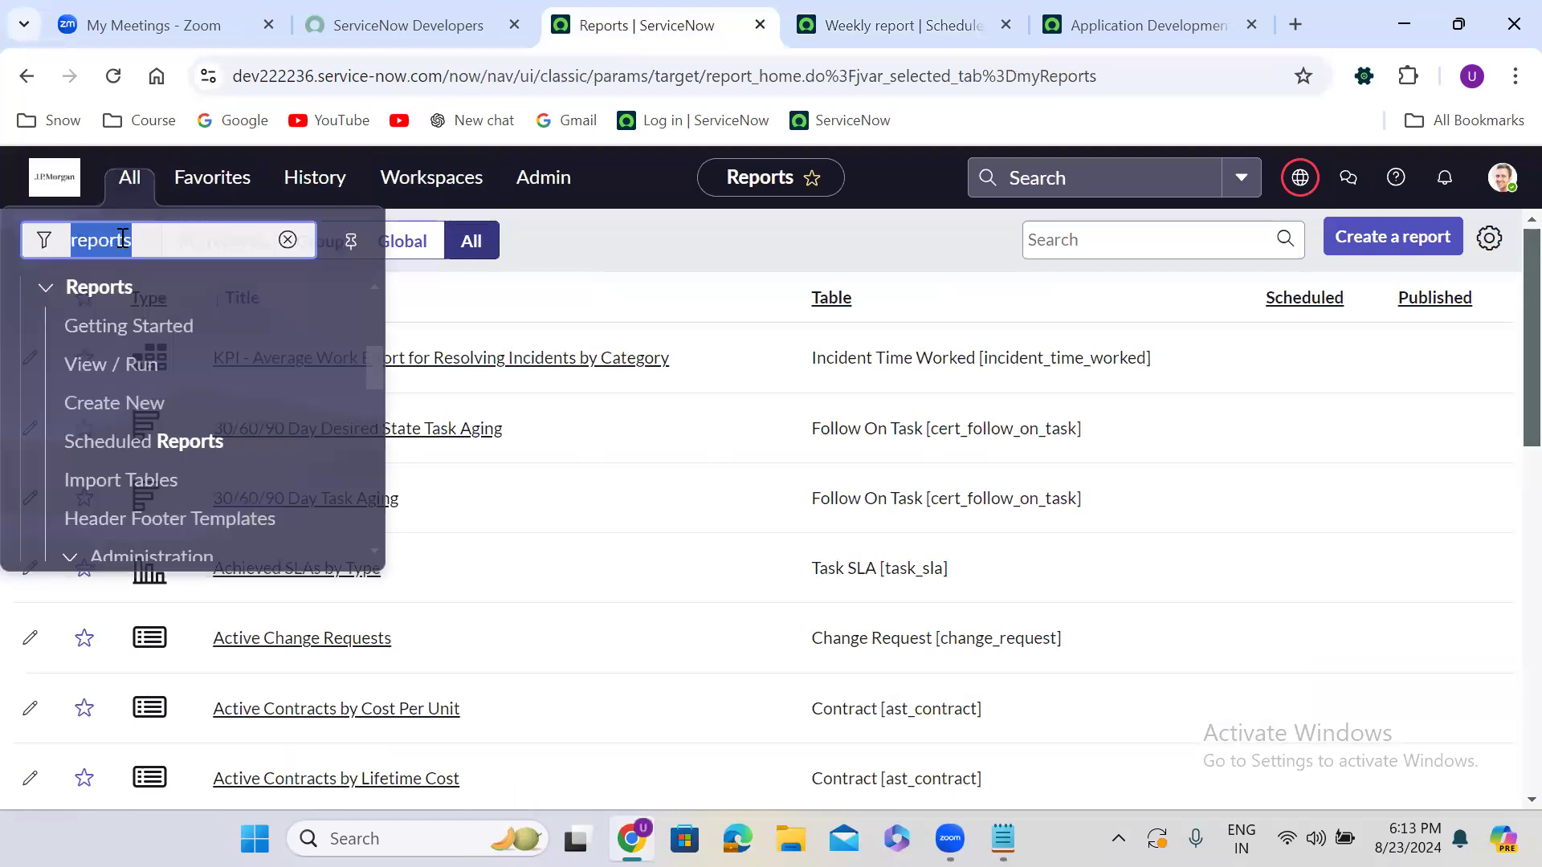
type("emails")
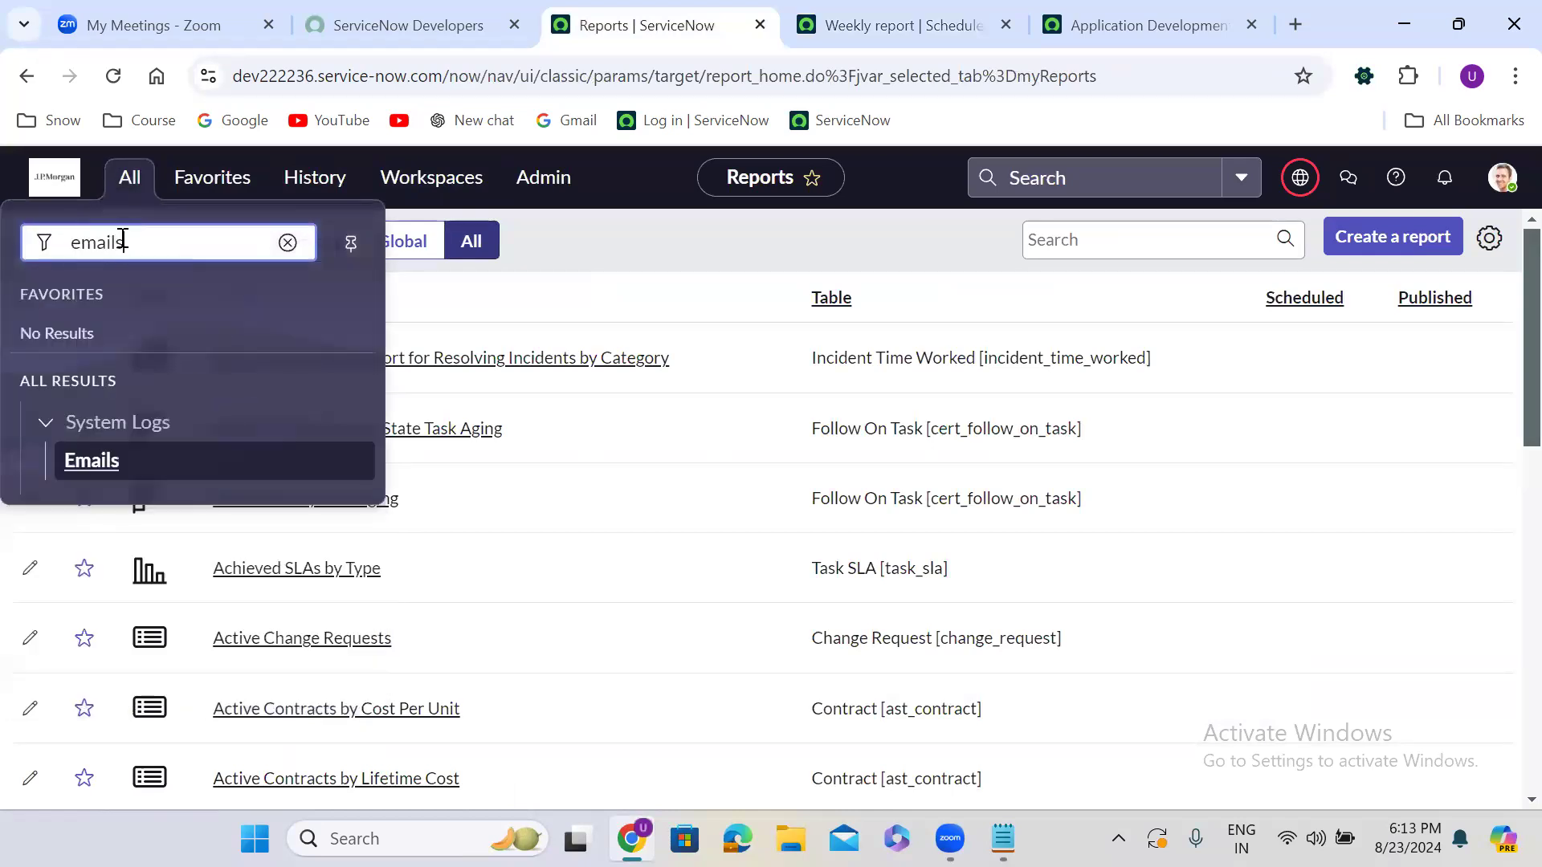
left_click(103, 473)
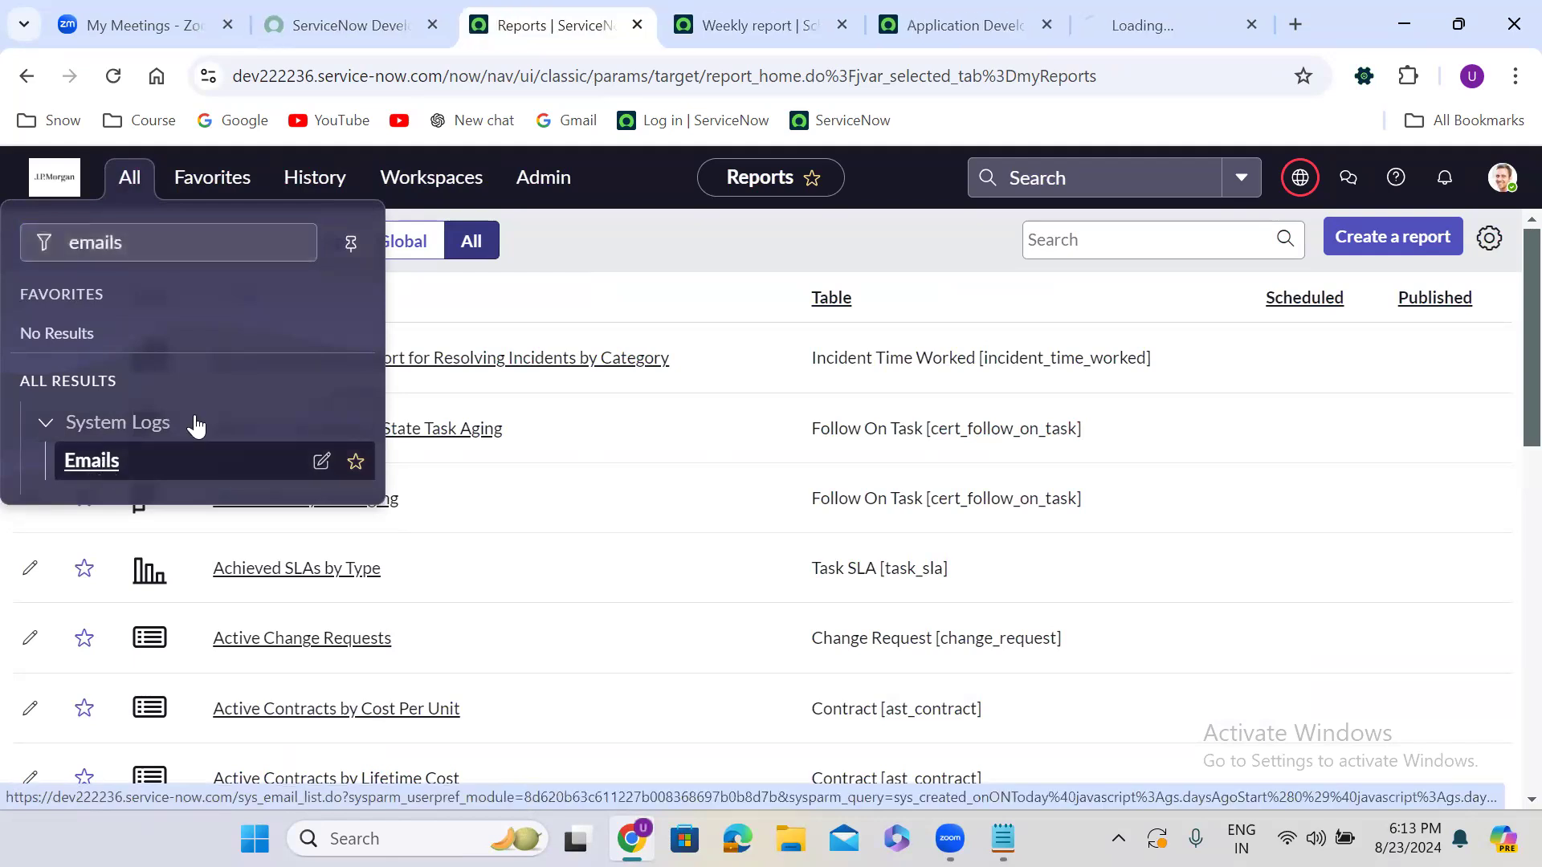
left_click(1118, 7)
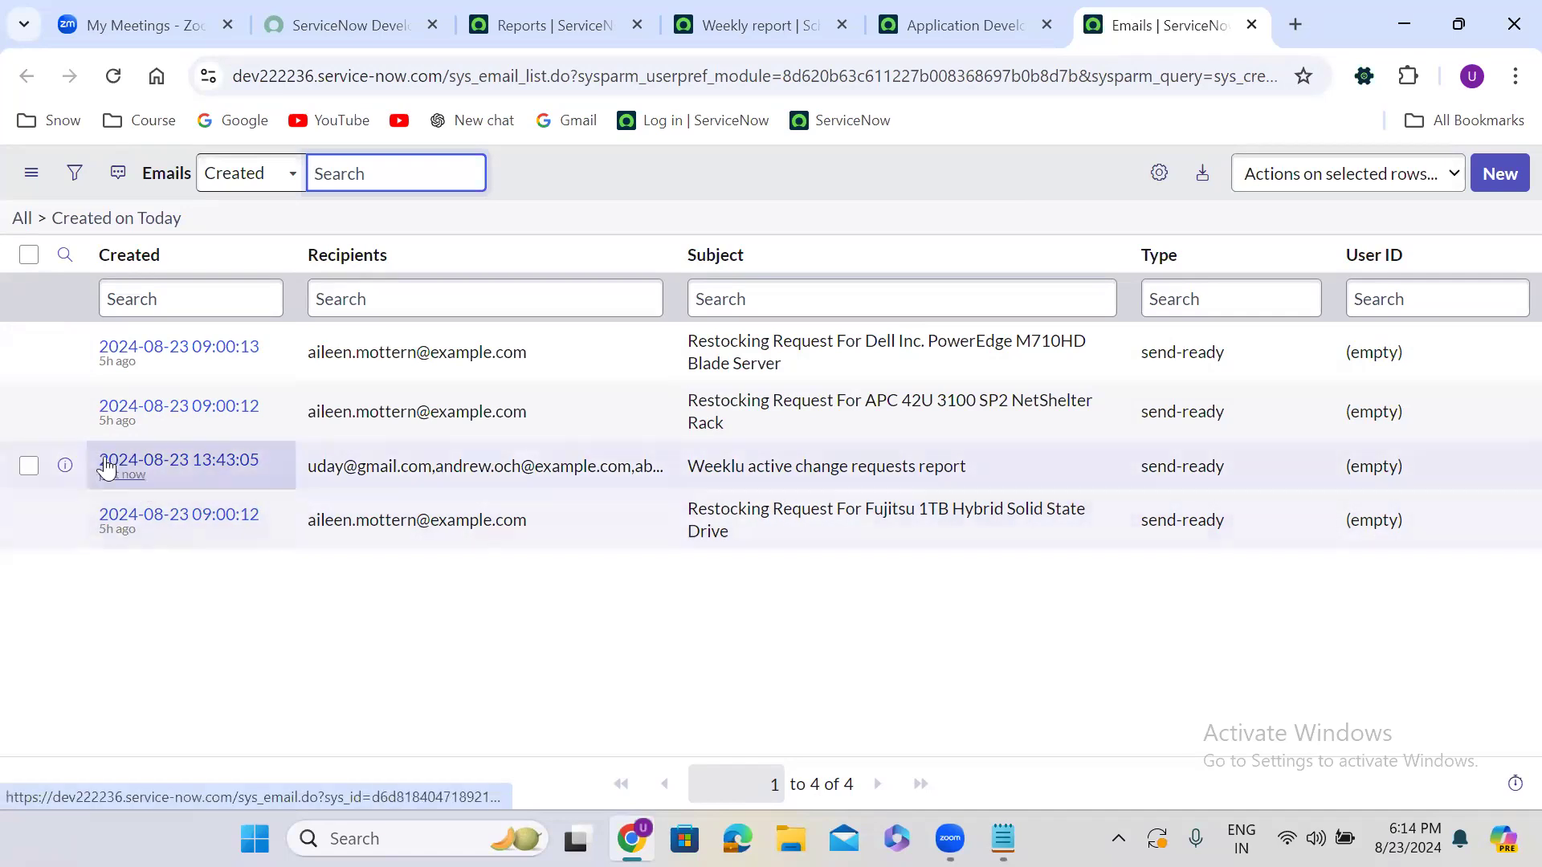
Open the sent email record in a new tab and review its Preview Email
right_click(65, 466)
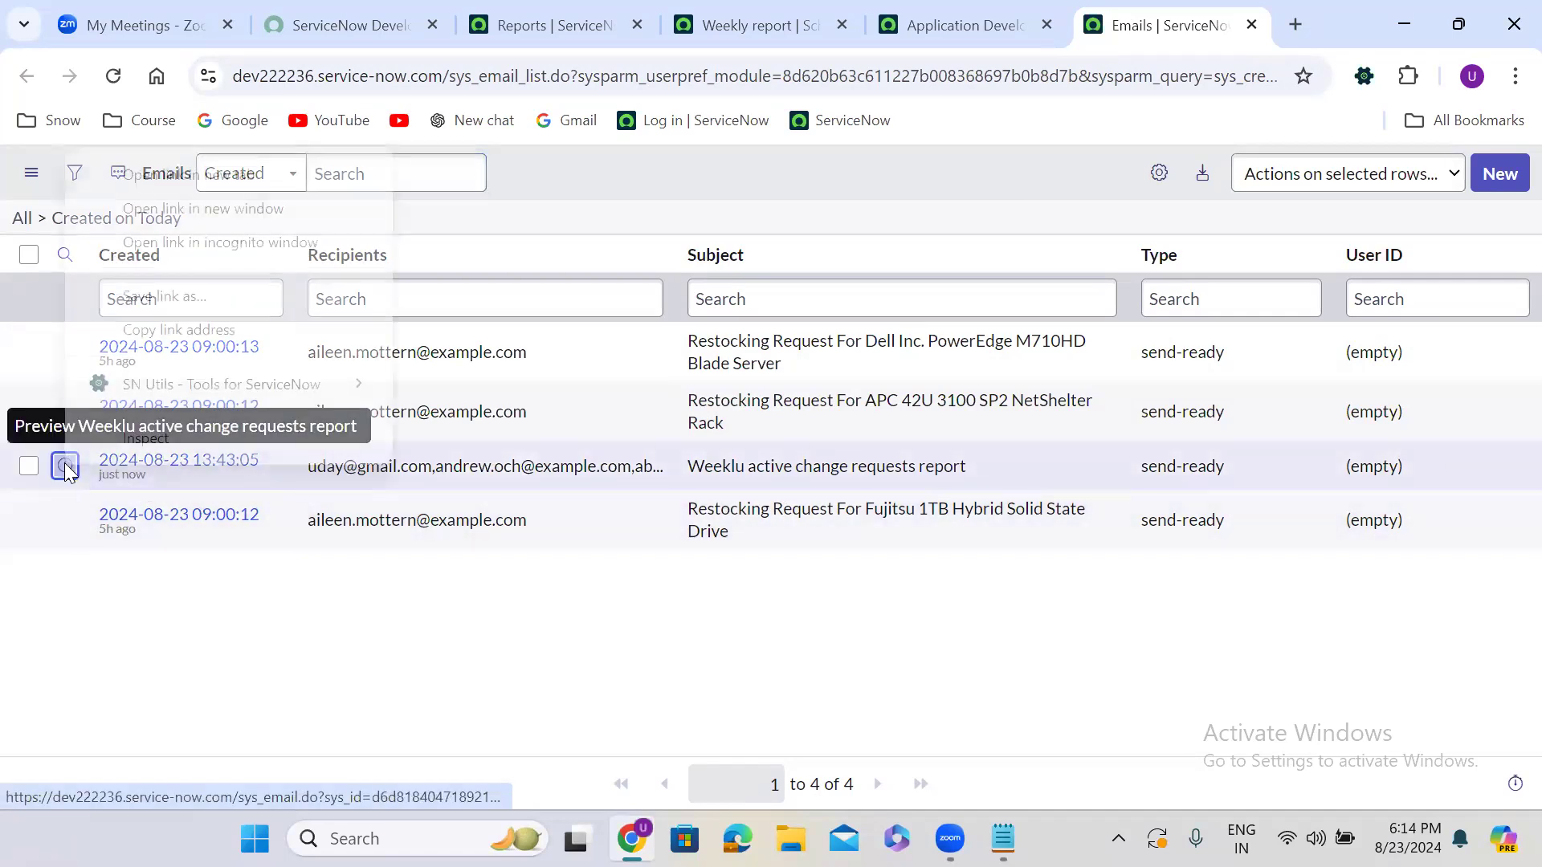
left_click(185, 174)
left_click(1172, 25)
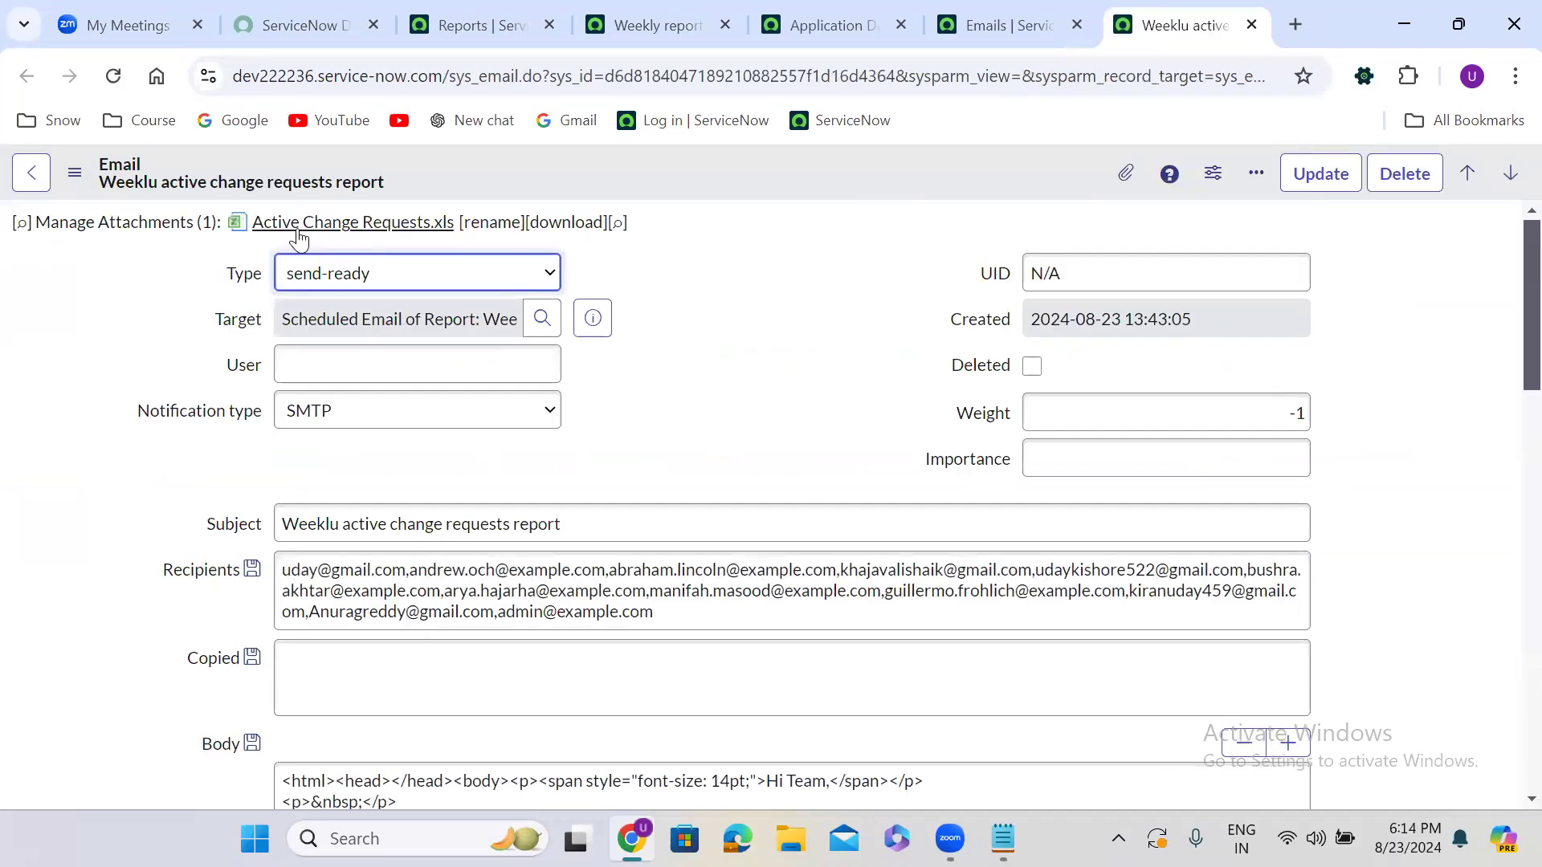
scroll(682, 414, "down", 6)
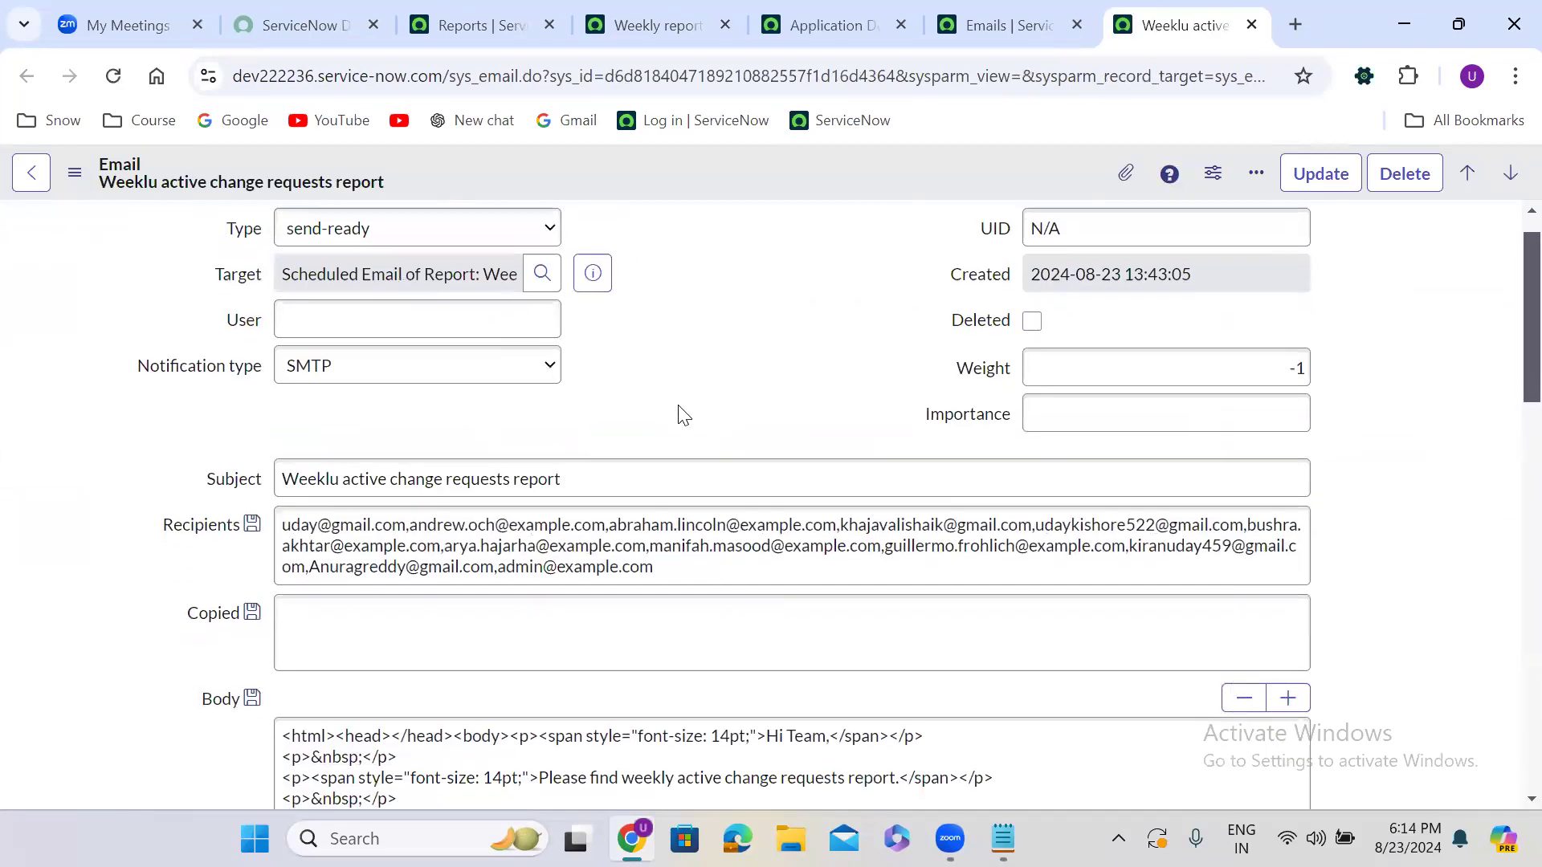
scroll(682, 414, "down", 6)
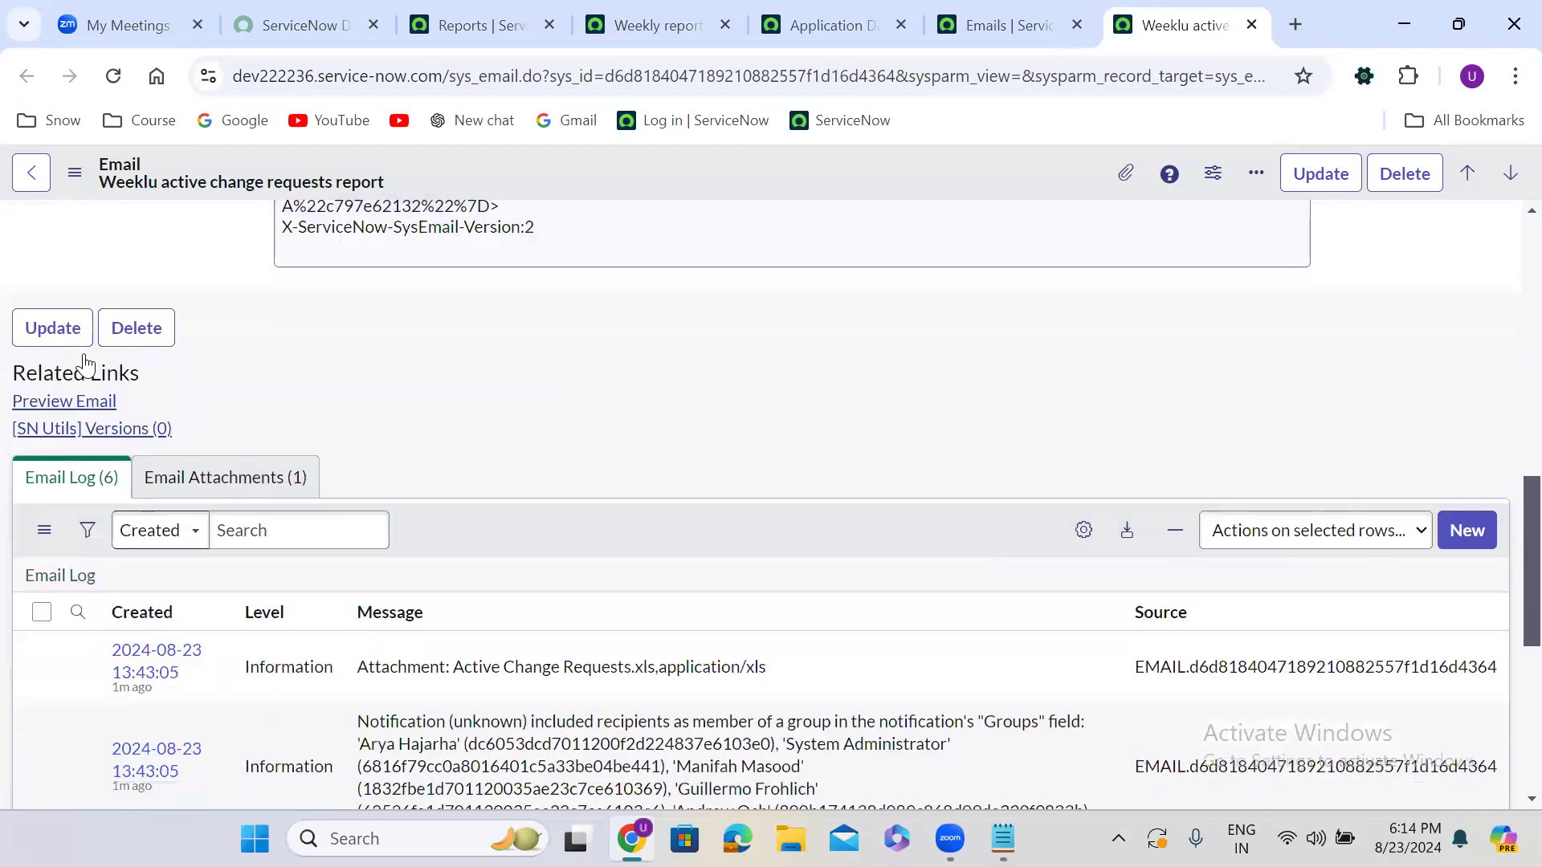
left_click(82, 358)
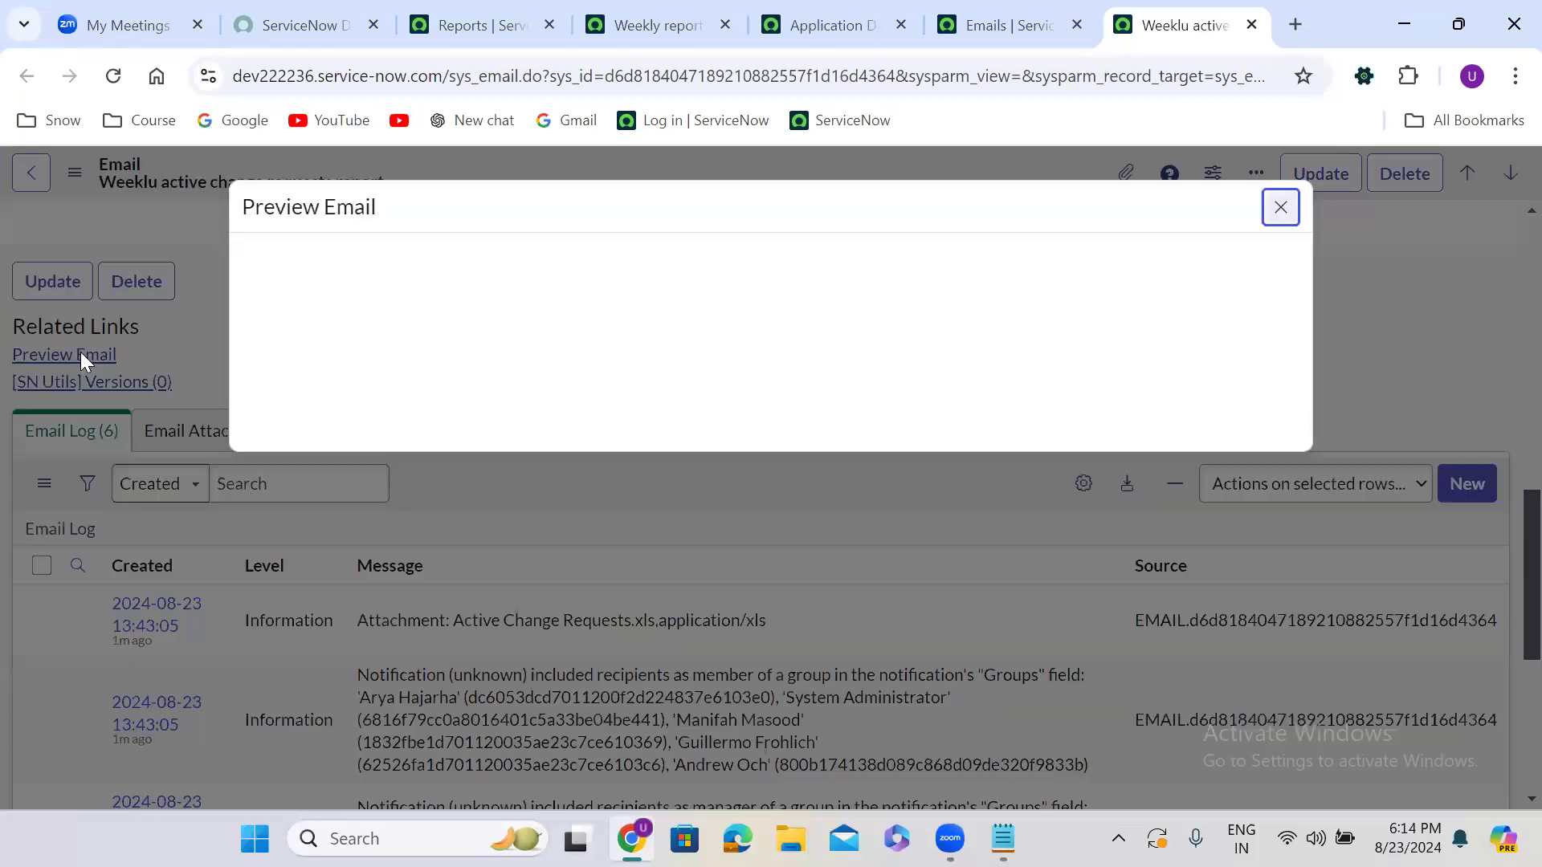
left_click_drag(327, 501, 241, 265)
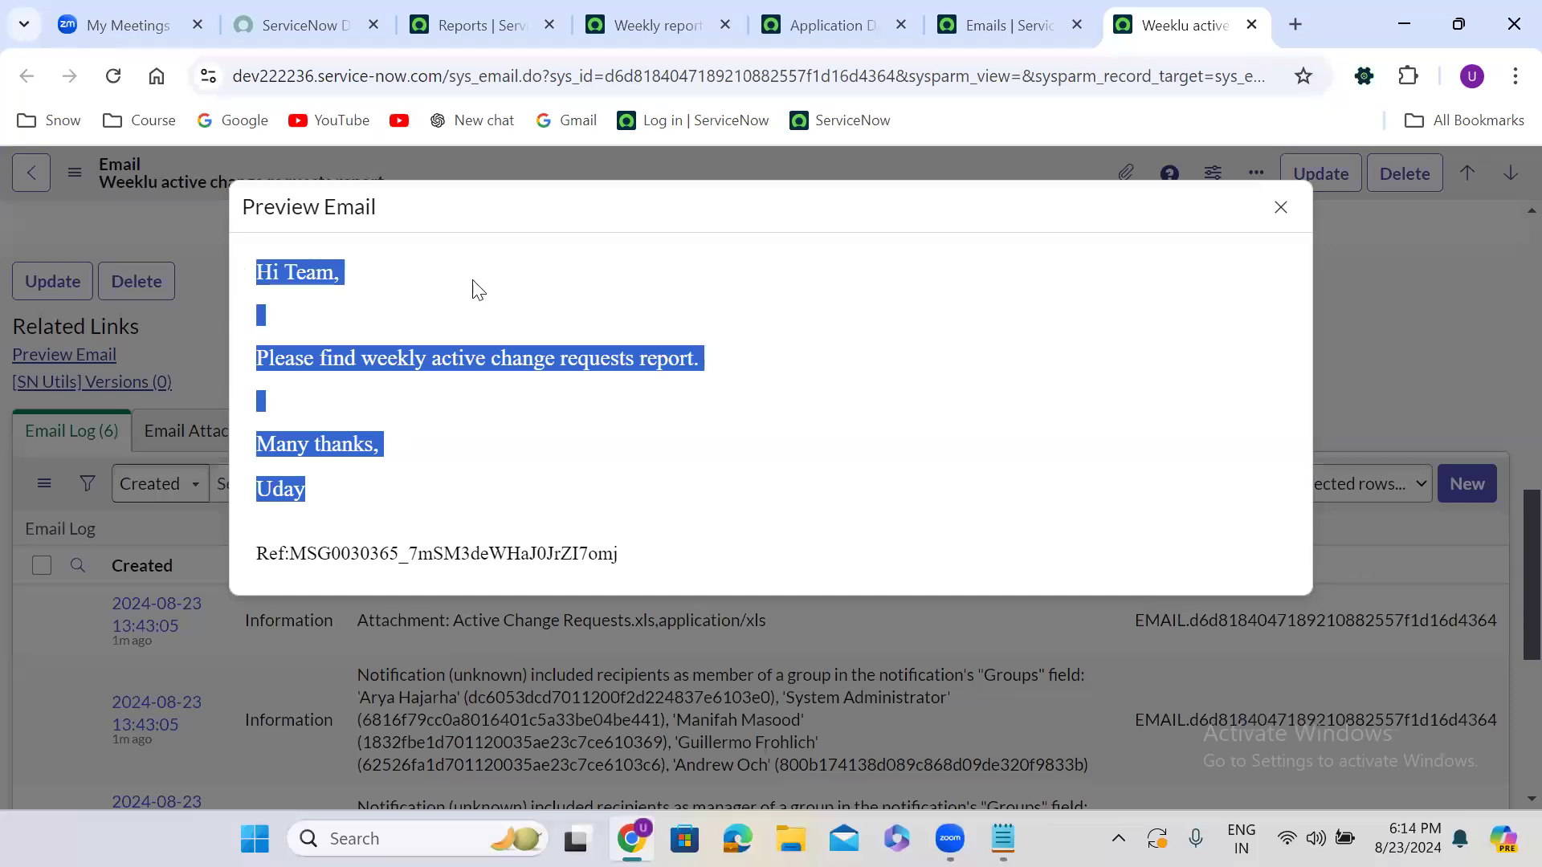
left_click(492, 289)
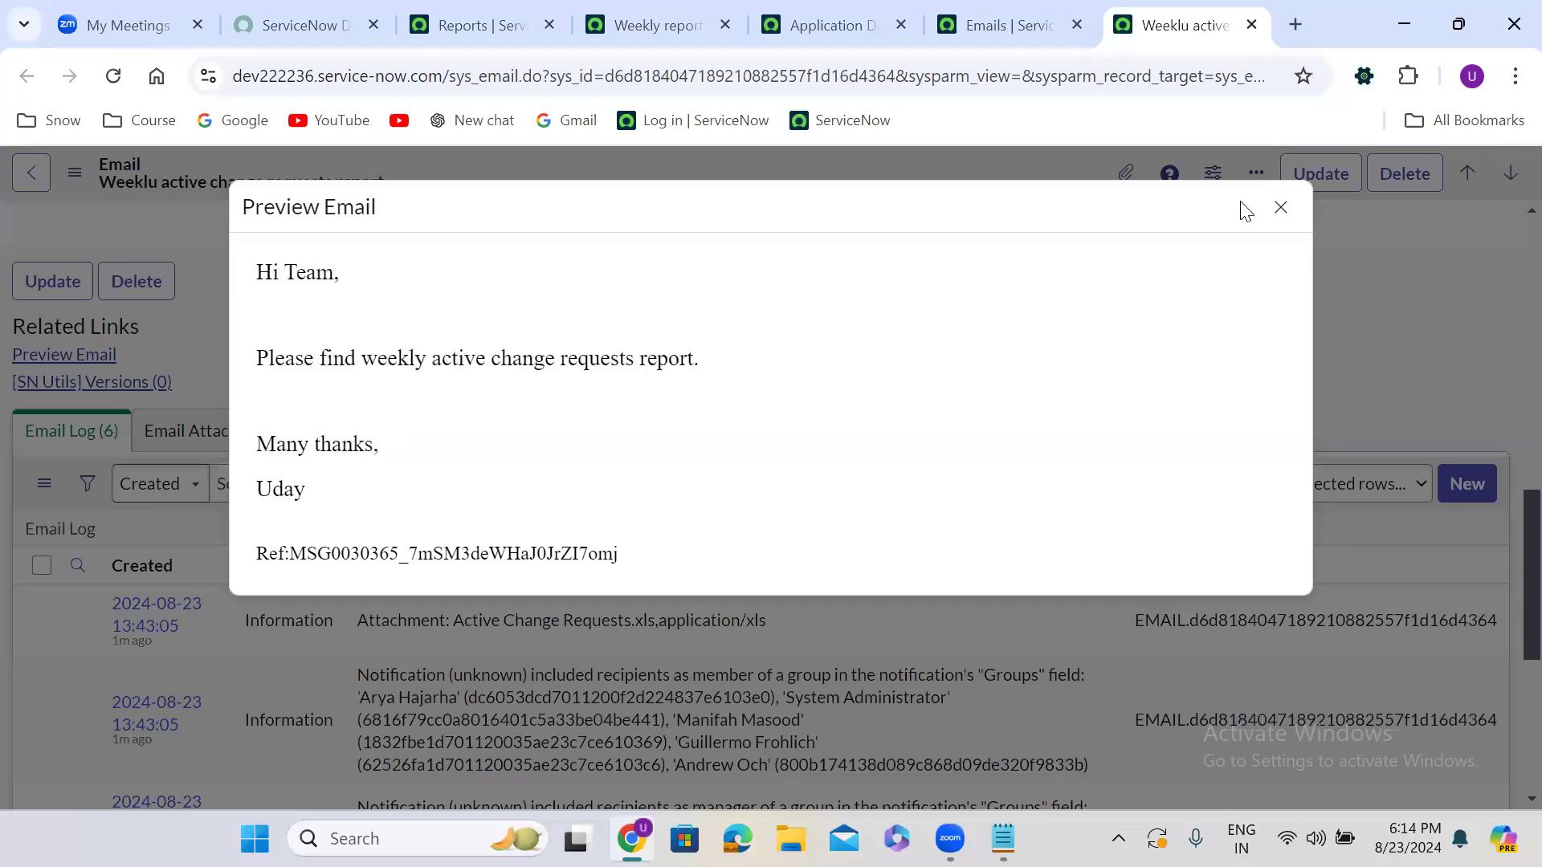
left_click(1285, 215)
Temporarily show the form's technical field names, then hide them again
scroll(652, 350, "up", 1)
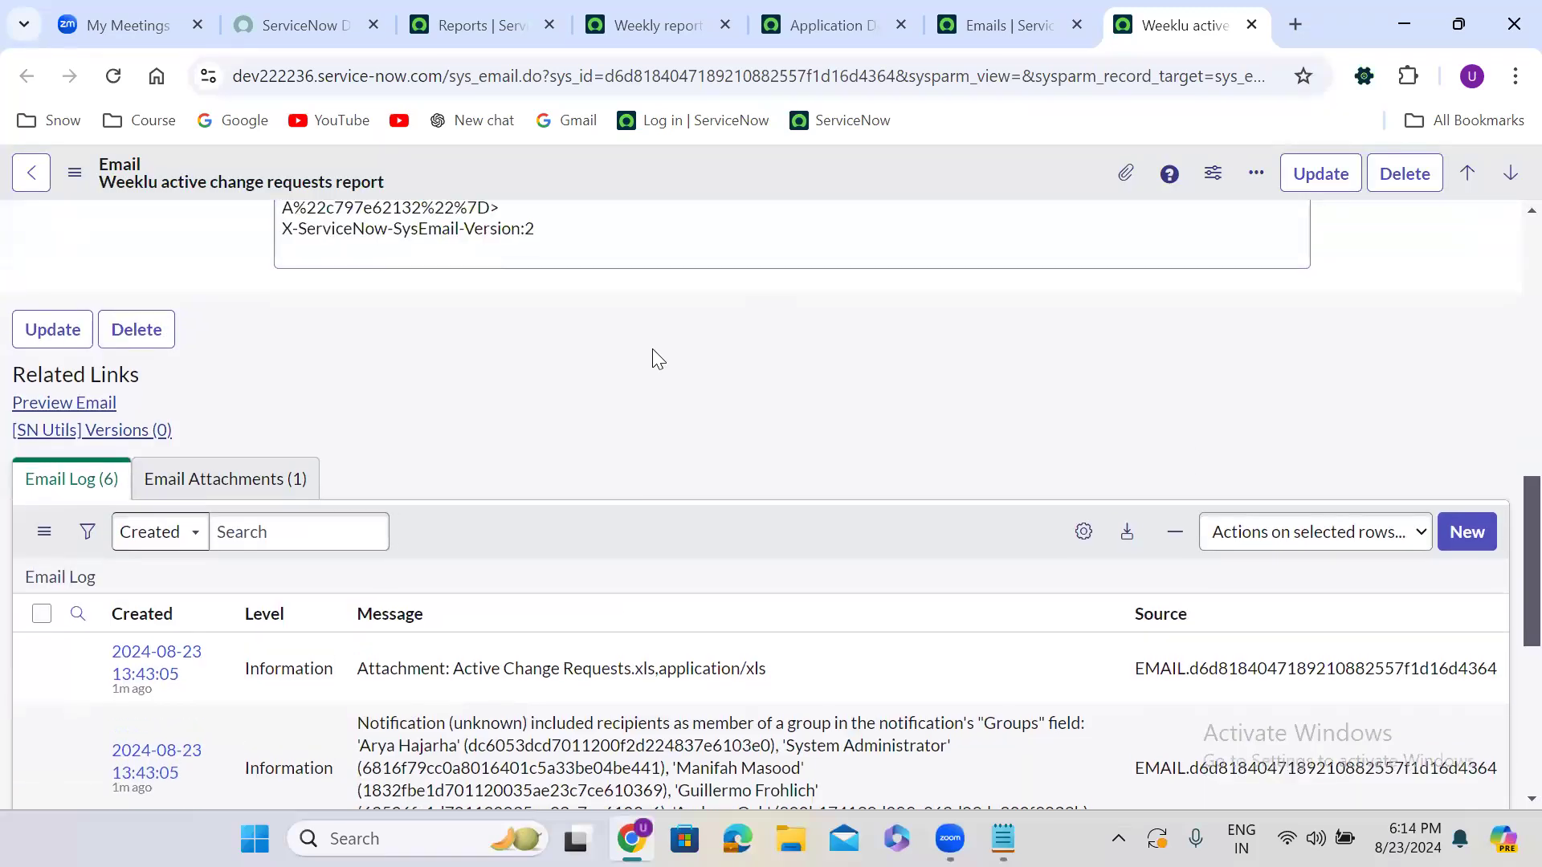
scroll(652, 349, "up", 10)
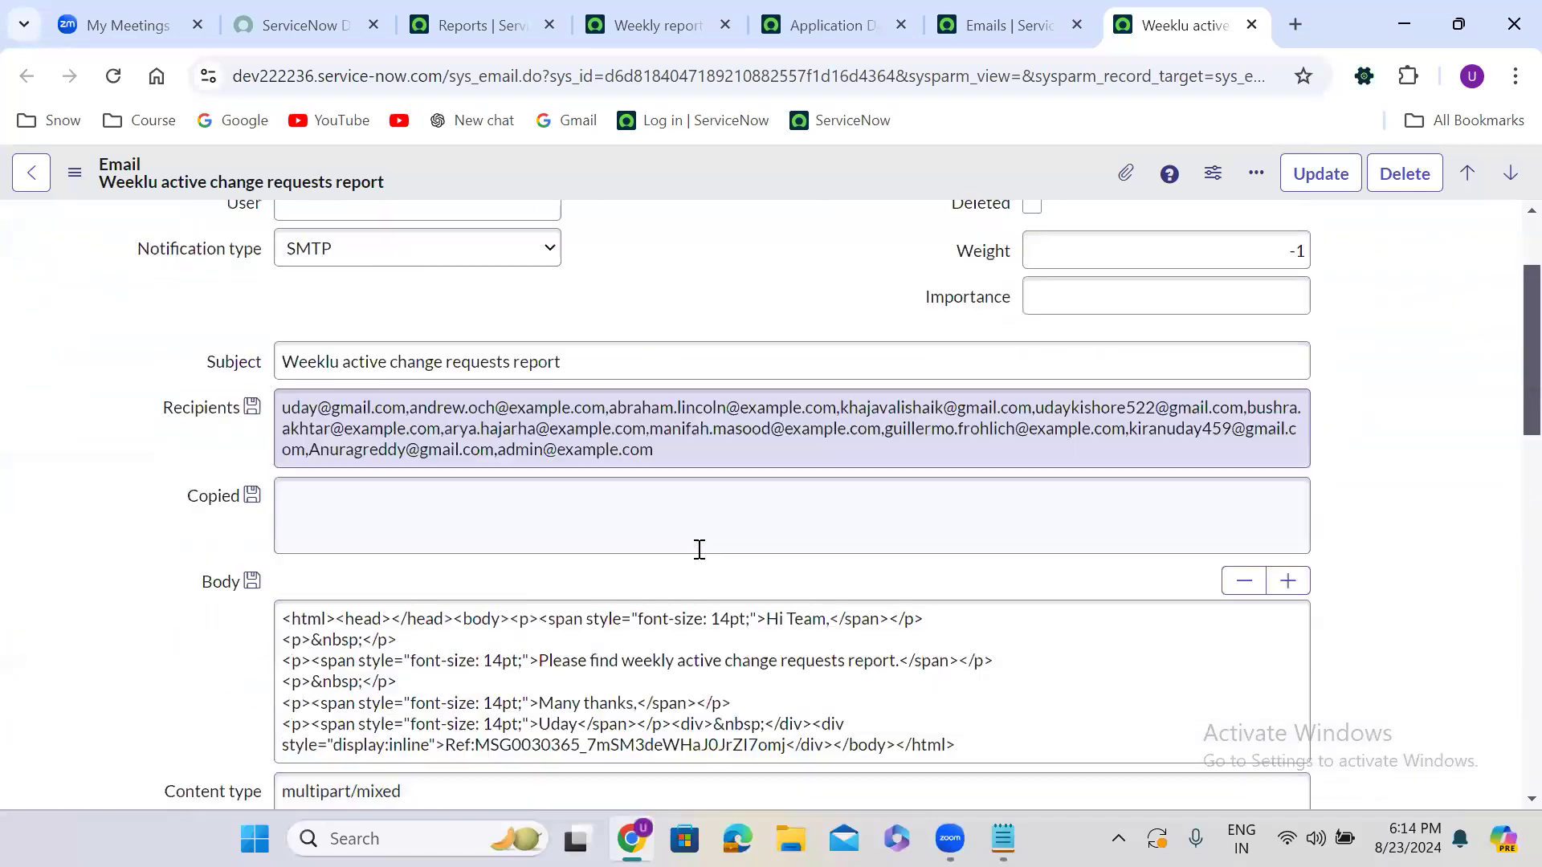
scroll(700, 550, "up", 1)
left_click_drag(698, 563, 298, 497)
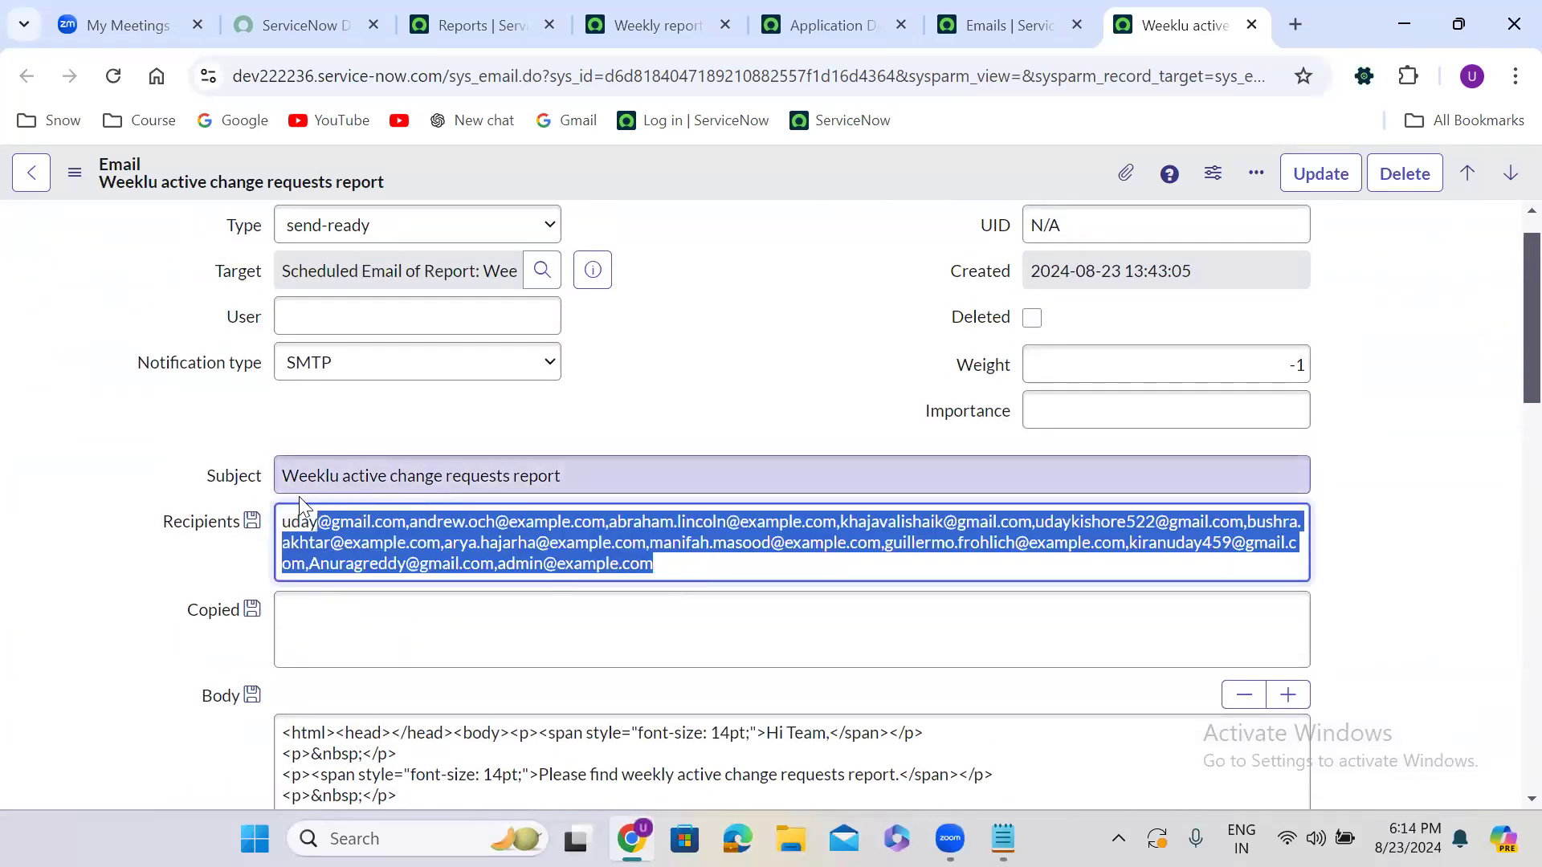
double_click(258, 496)
double_click(364, 475)
double_click(650, 397)
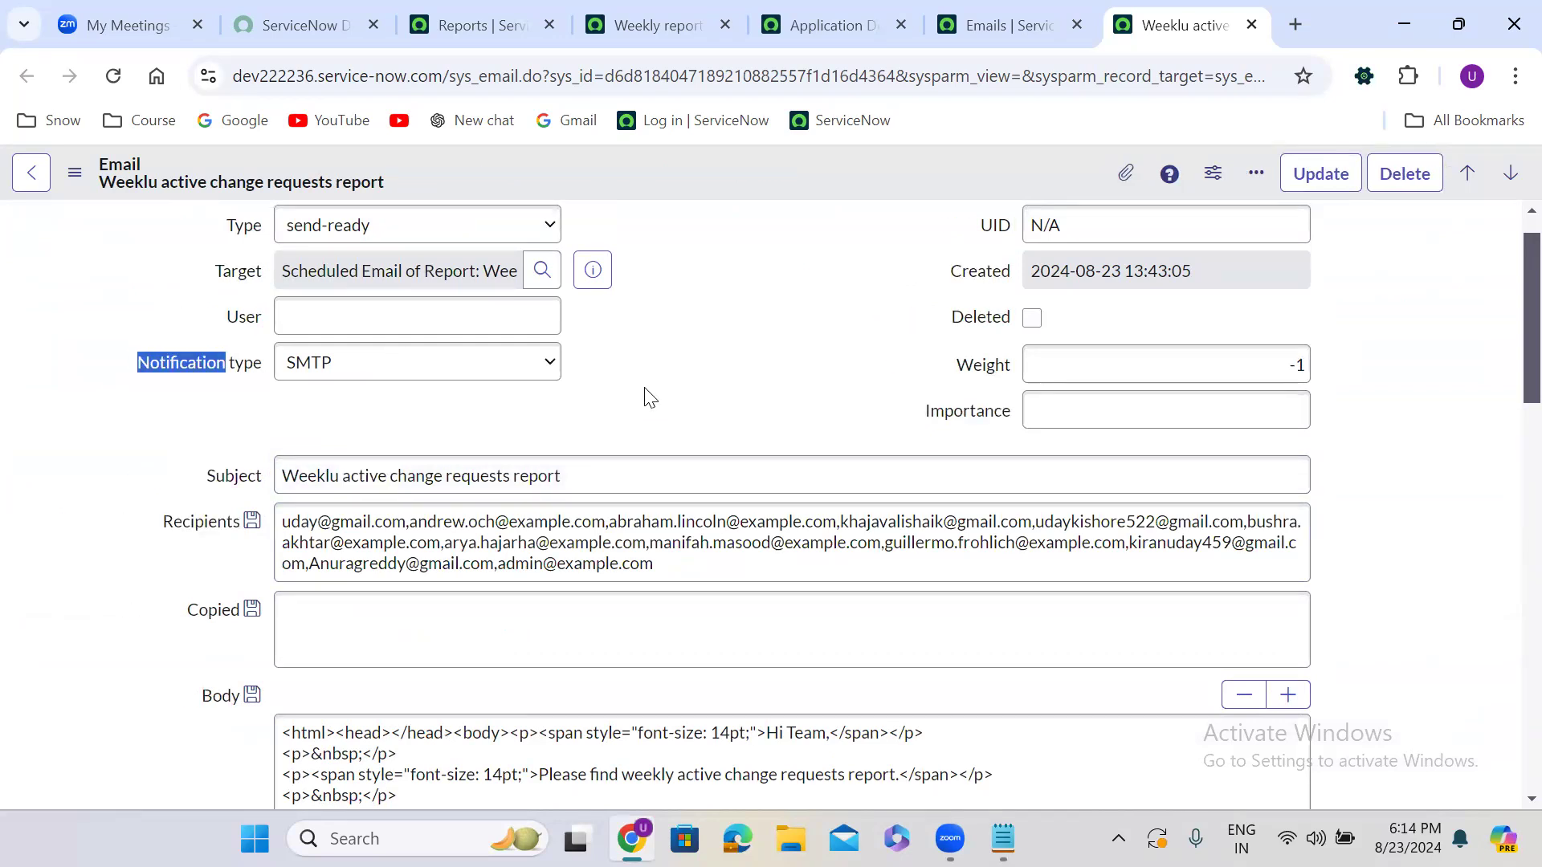
left_click(695, 11)
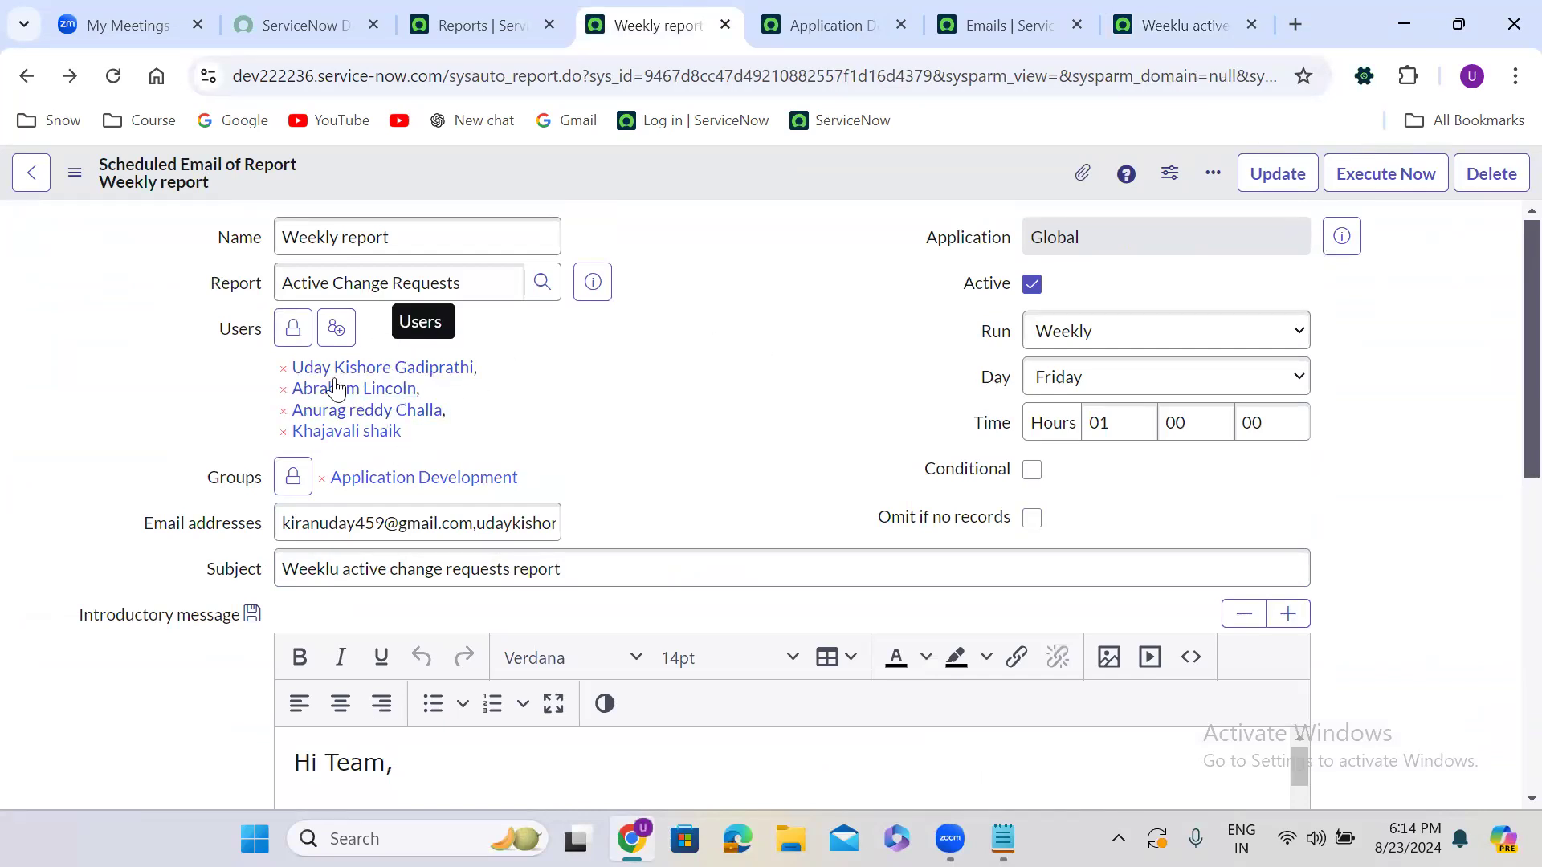
left_click(474, 526)
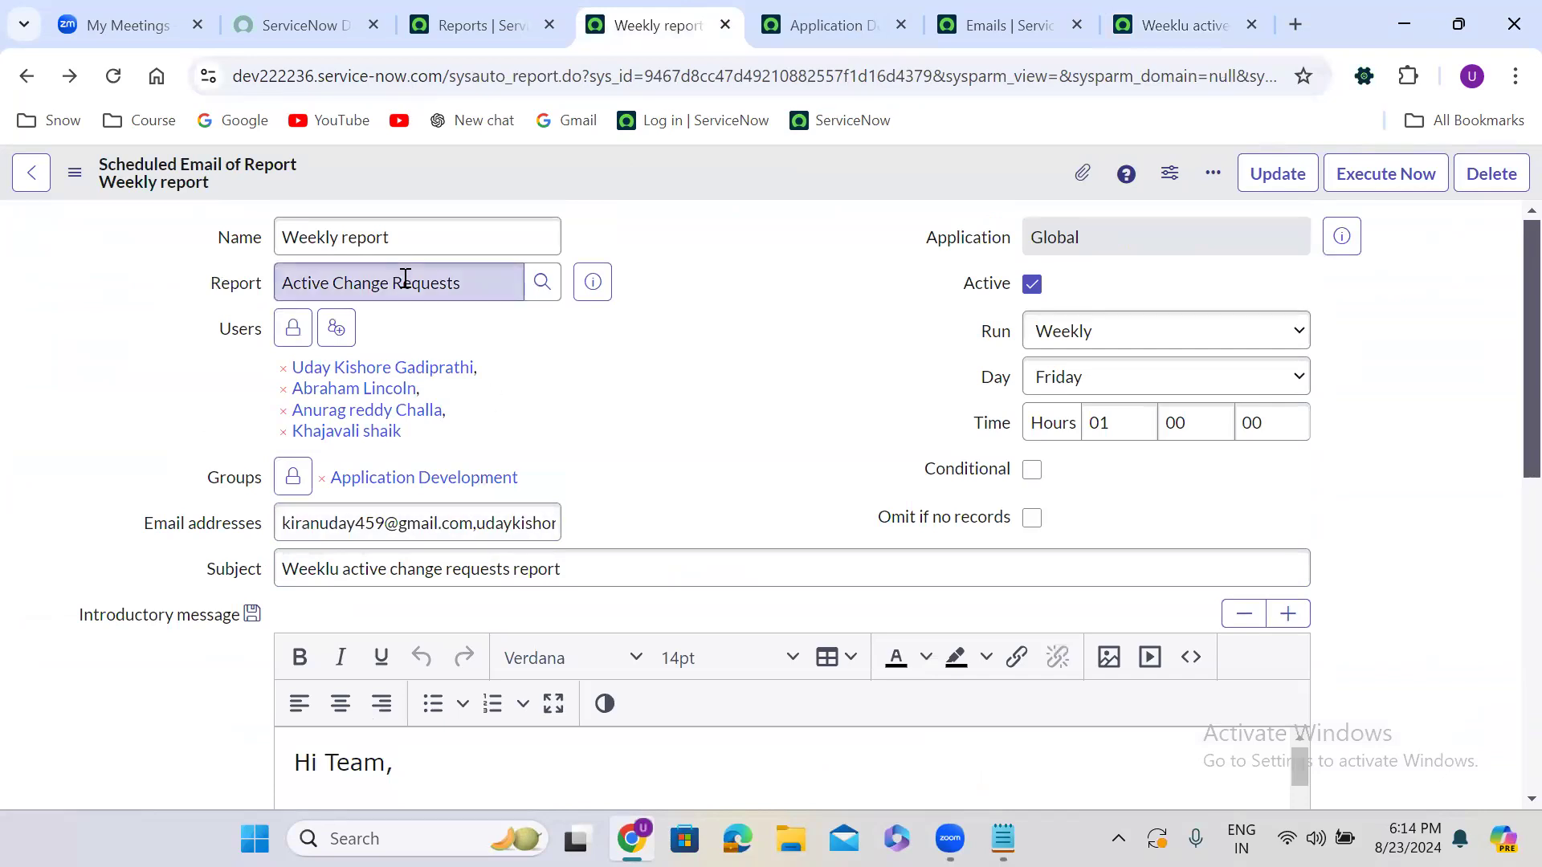
left_click(343, 572)
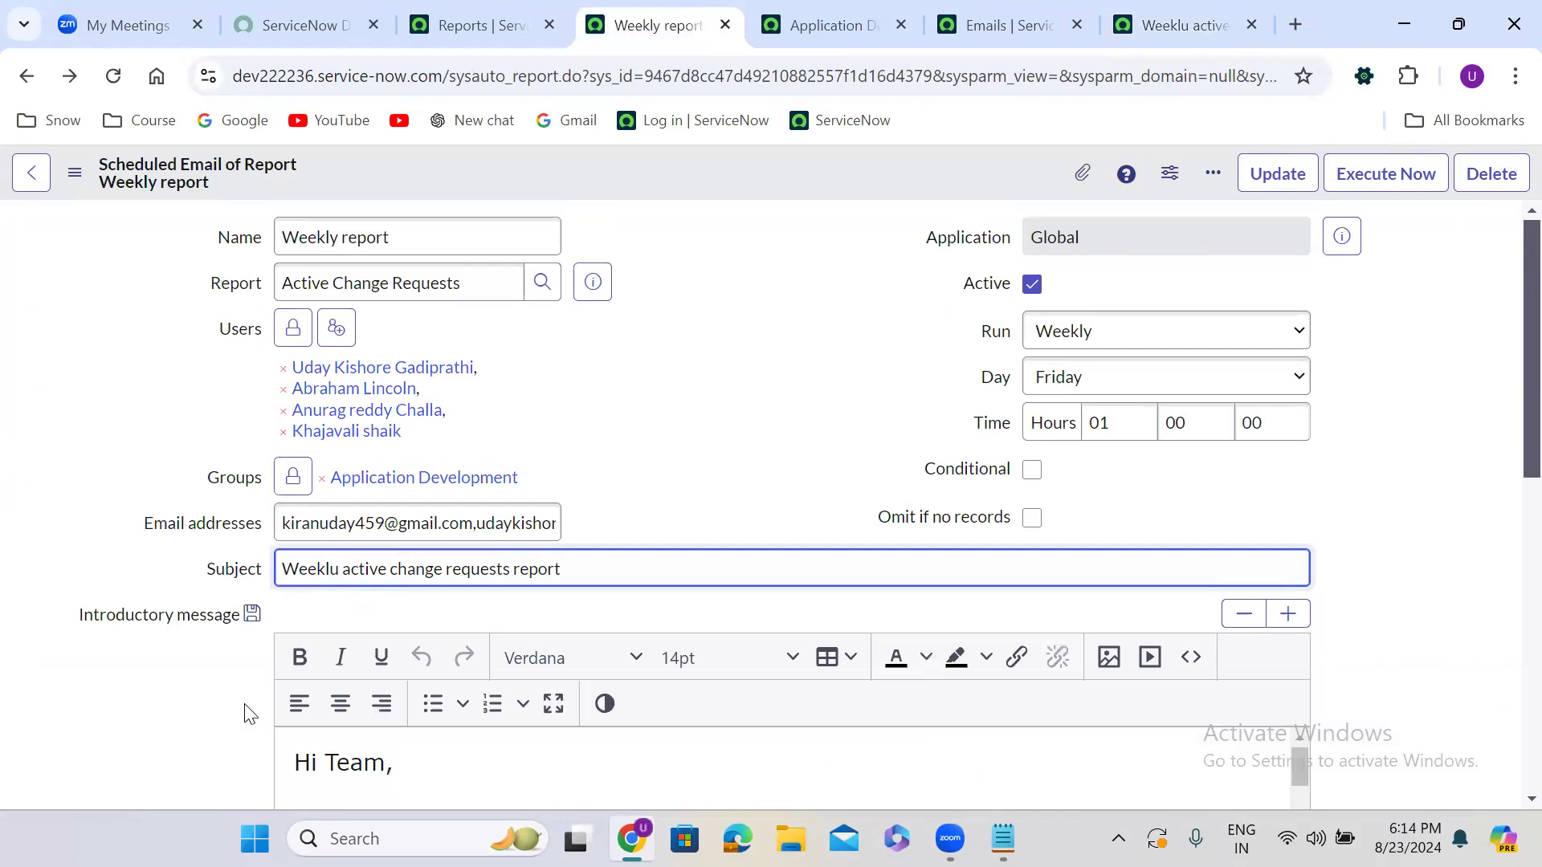
scroll(247, 713, "down", 1)
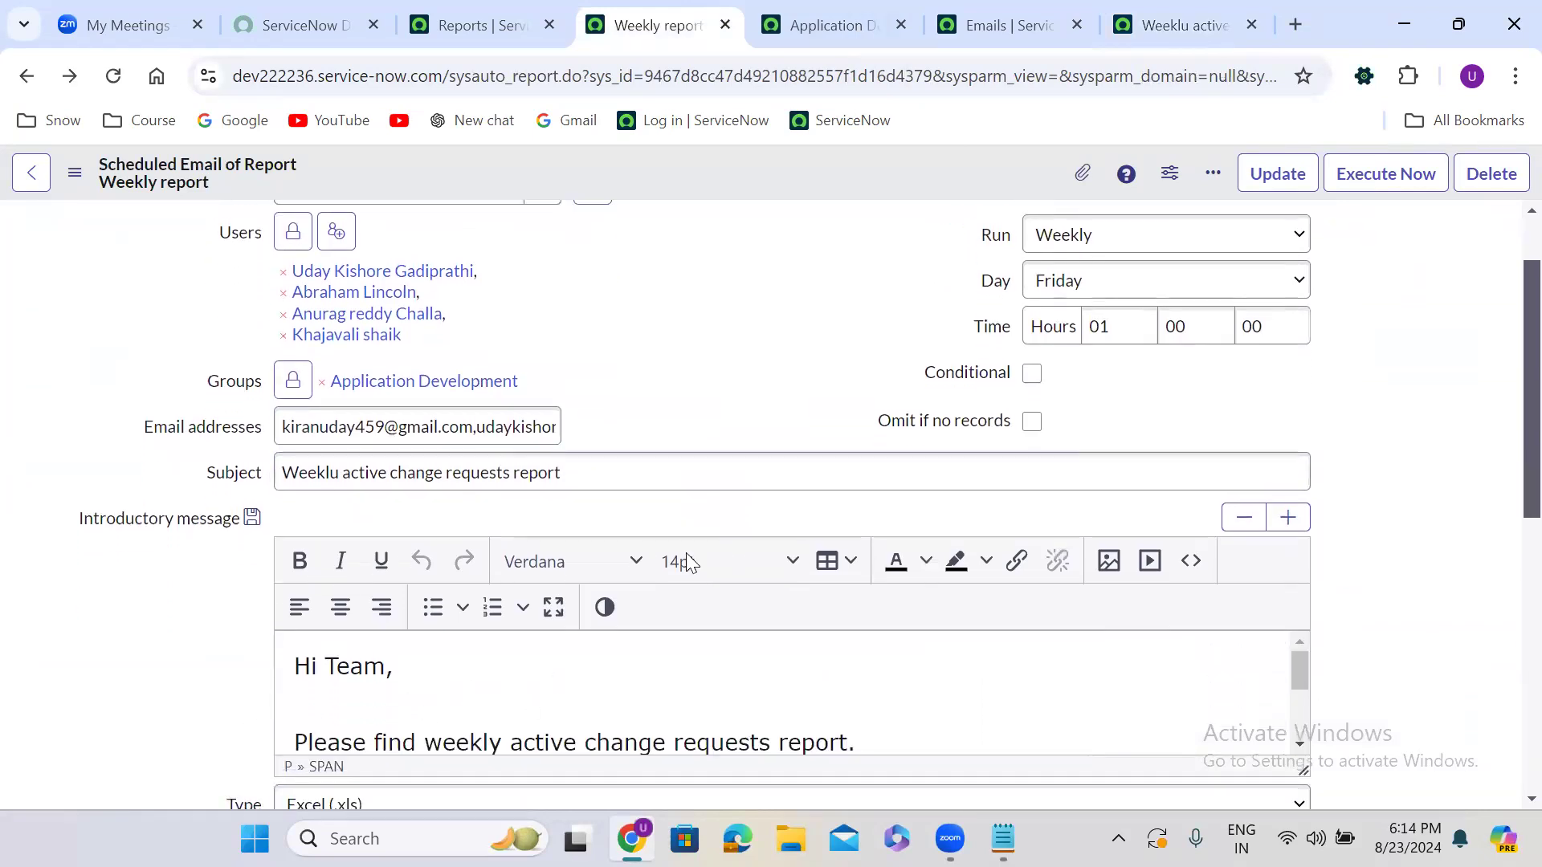
left_click(1150, 16)
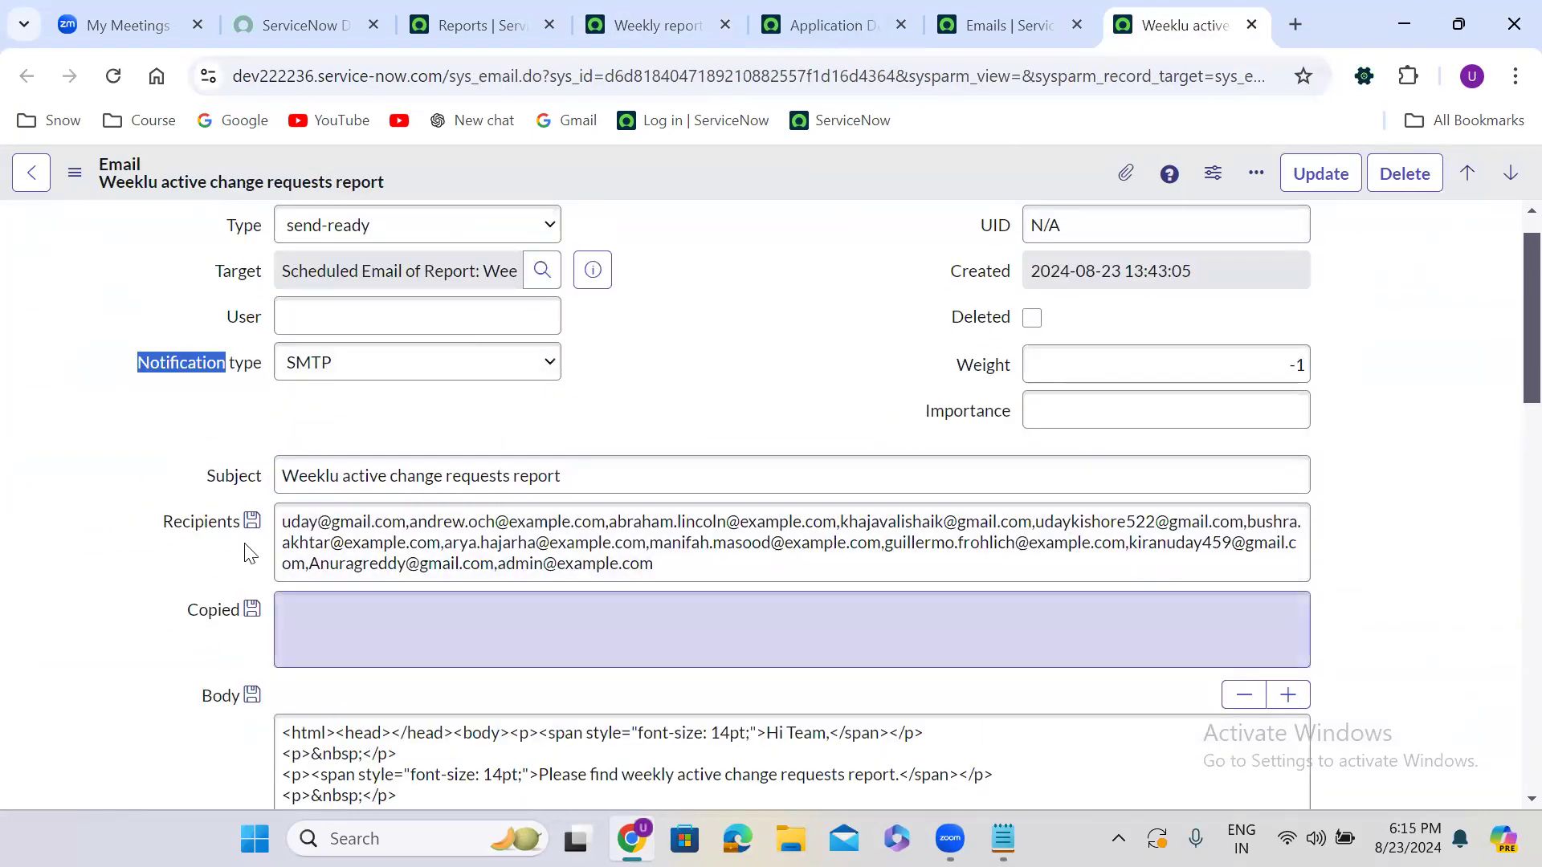
left_click(85, 630)
Preview the sent email once more, close it, and scroll to the Email Log list
scroll(87, 631, "down", 2)
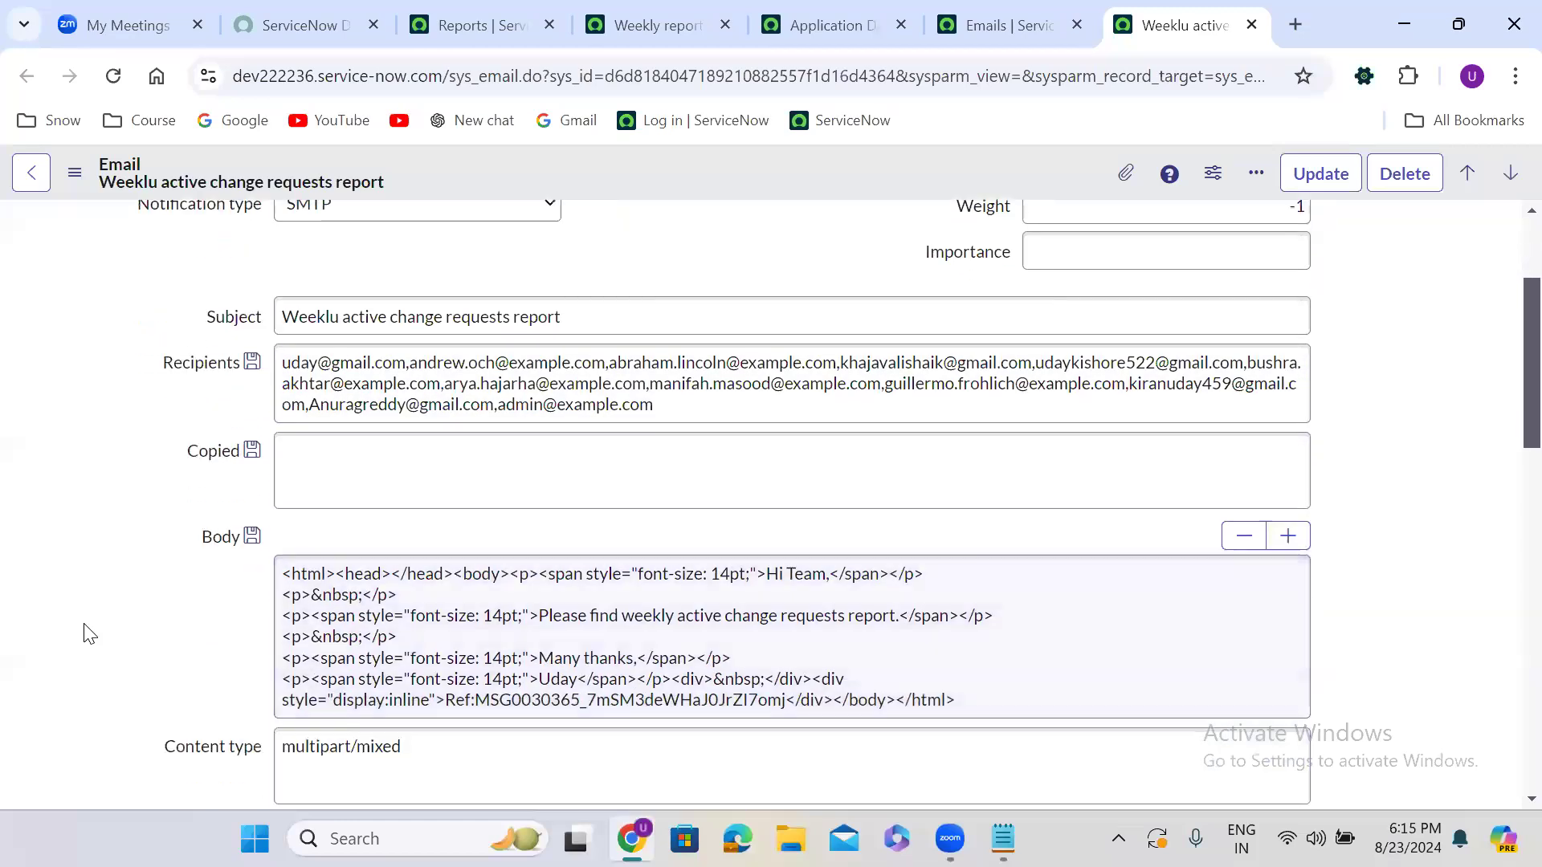
scroll(86, 631, "down", 4)
left_click(72, 785)
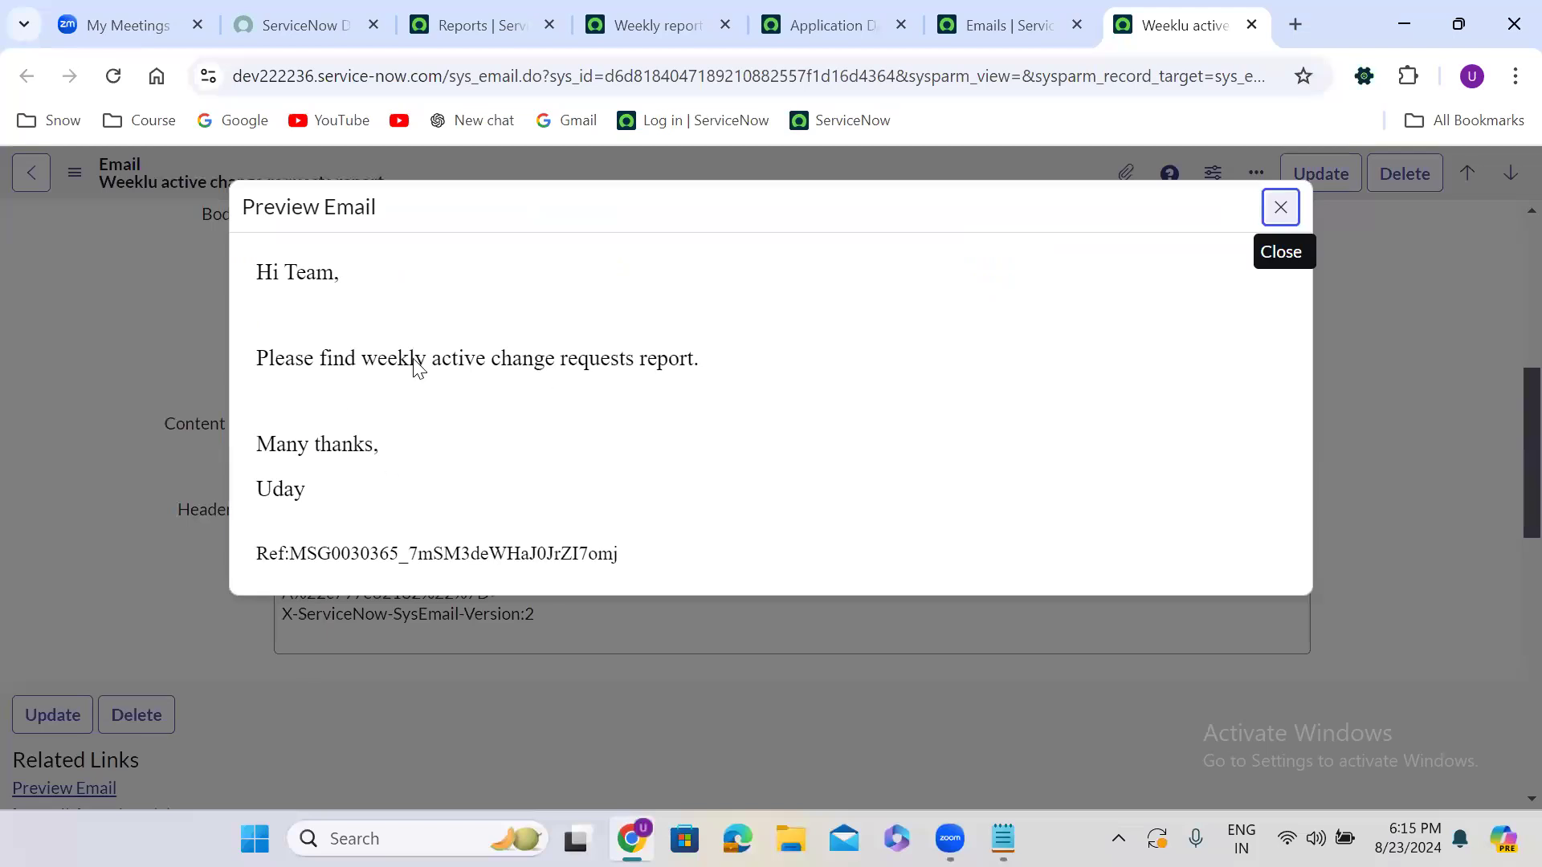
left_click(1281, 211)
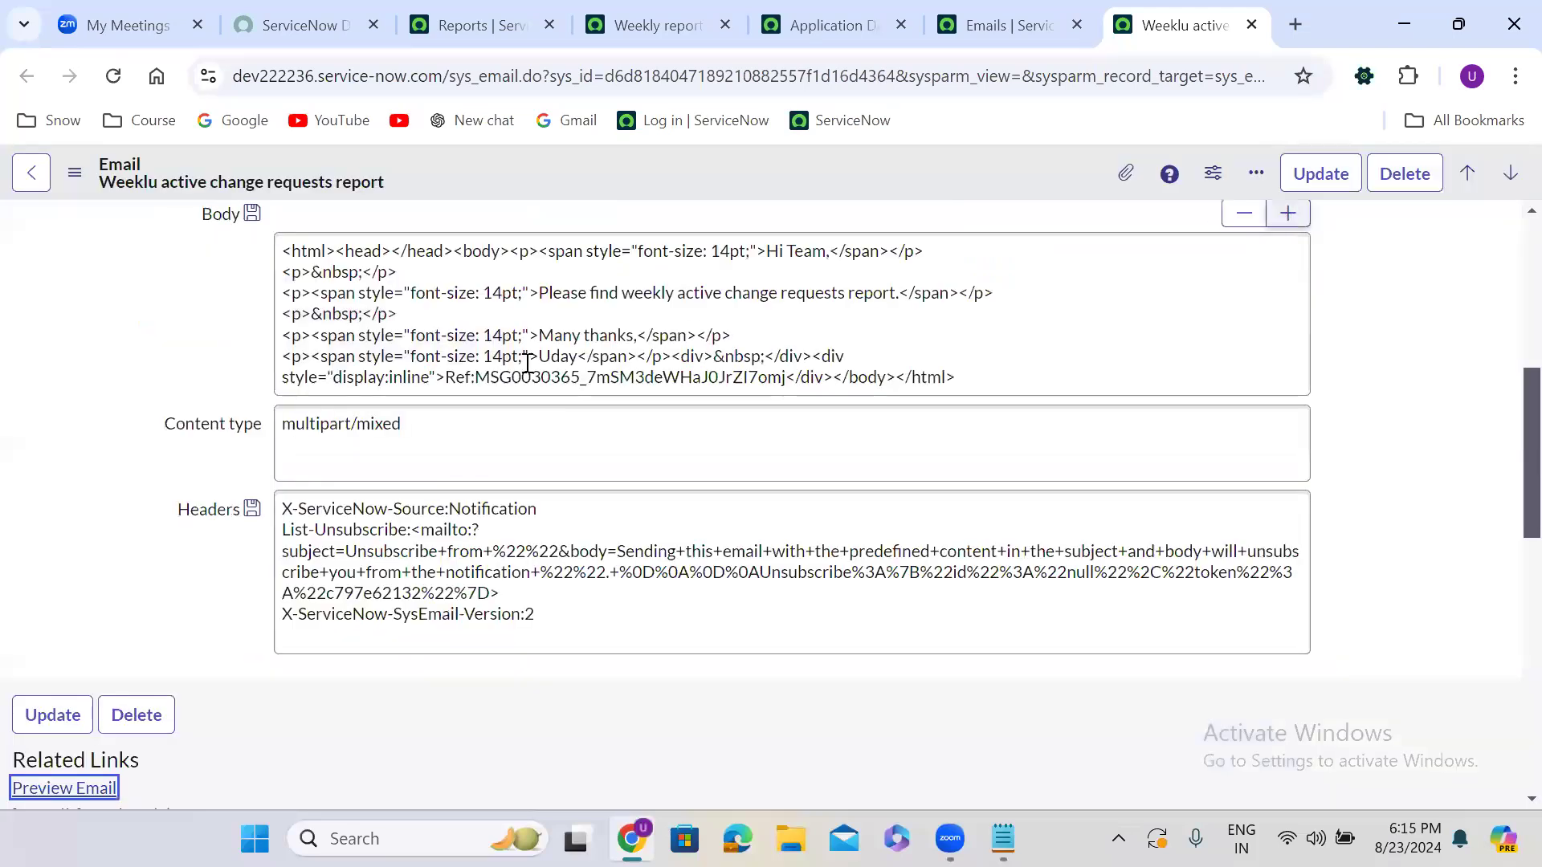
scroll(215, 568, "up", 6)
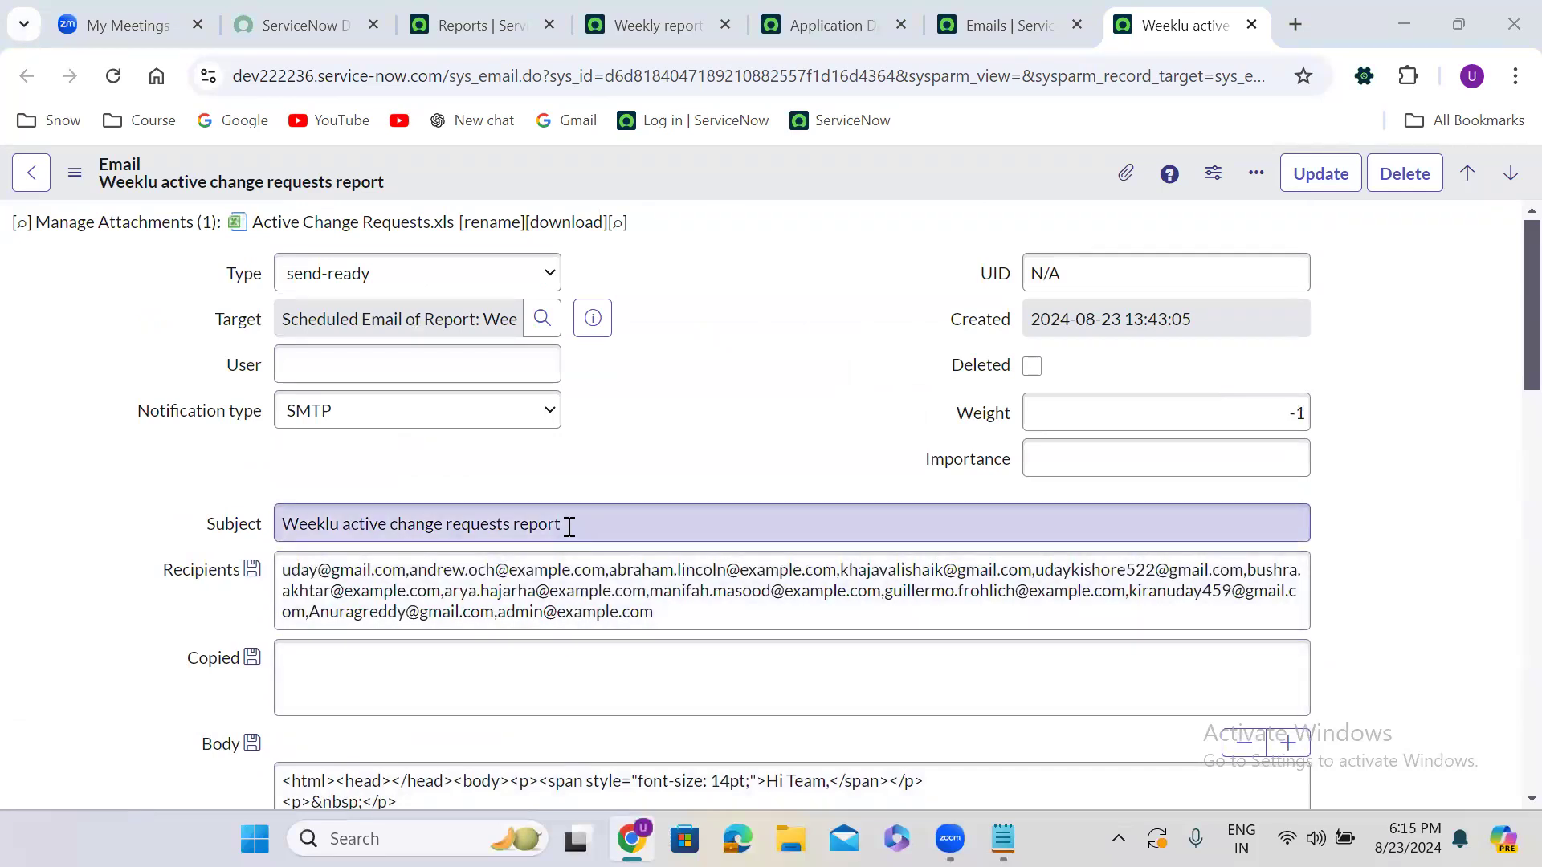
scroll(616, 434, "down", 10)
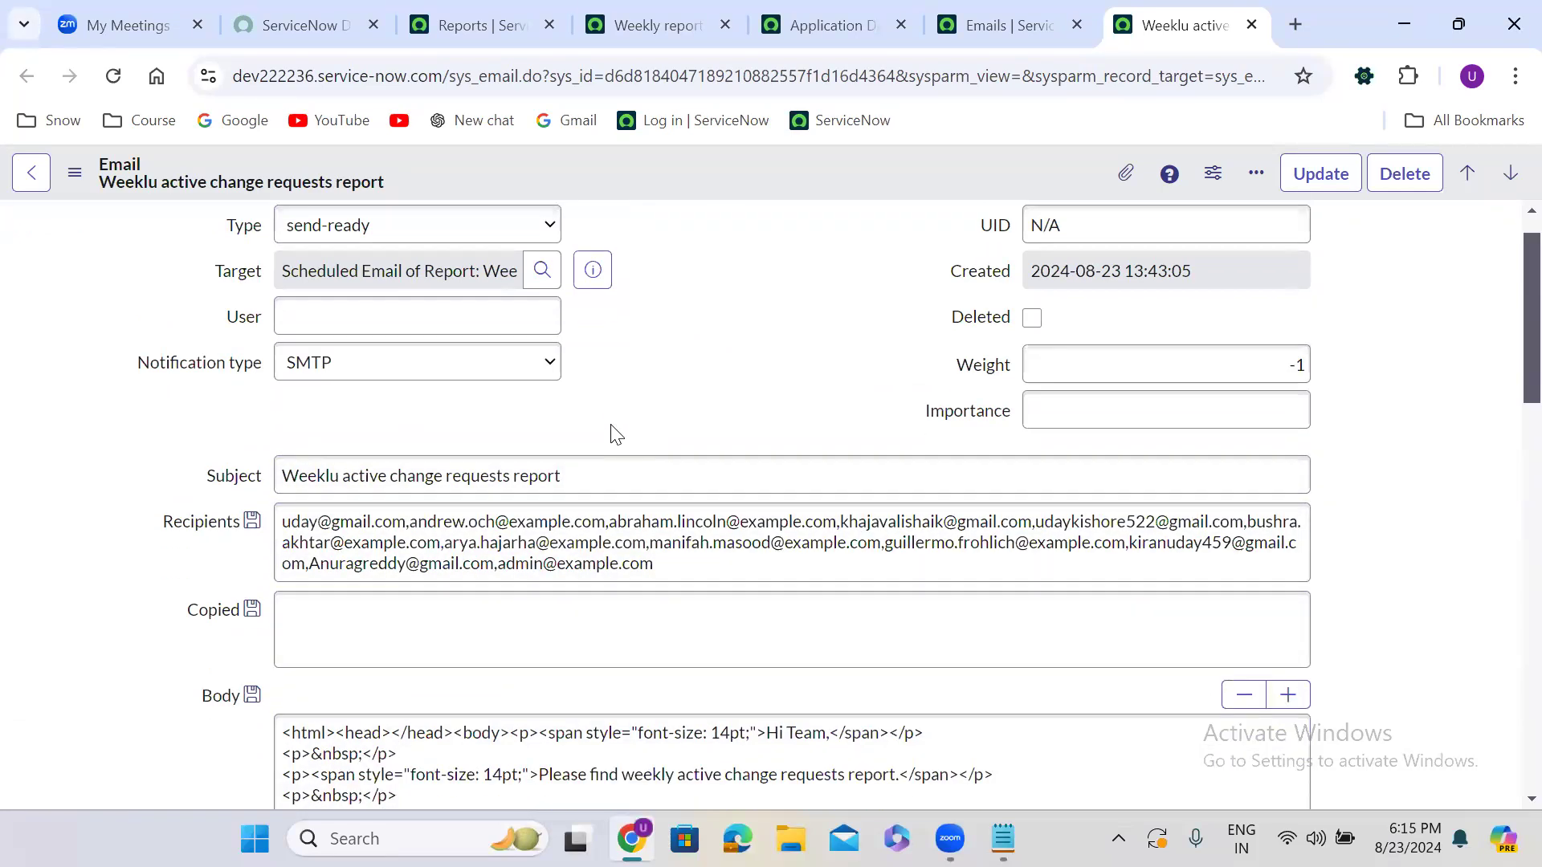
scroll(612, 434, "down", 3)
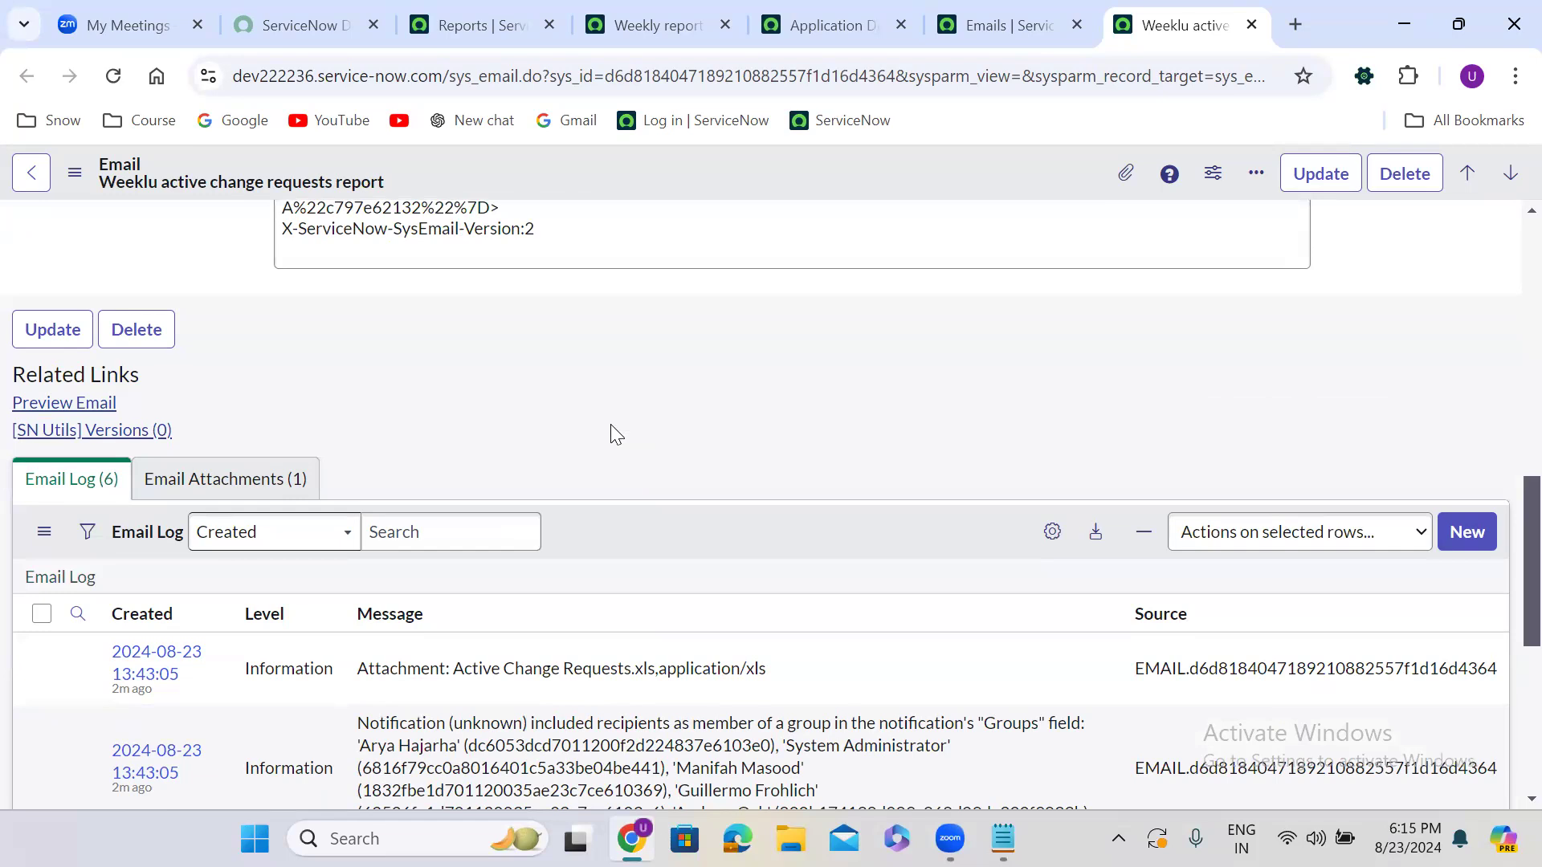
Return to the Weekly report scheduled email tab and scroll its form back to the top
left_click(848, 11)
left_click(702, 9)
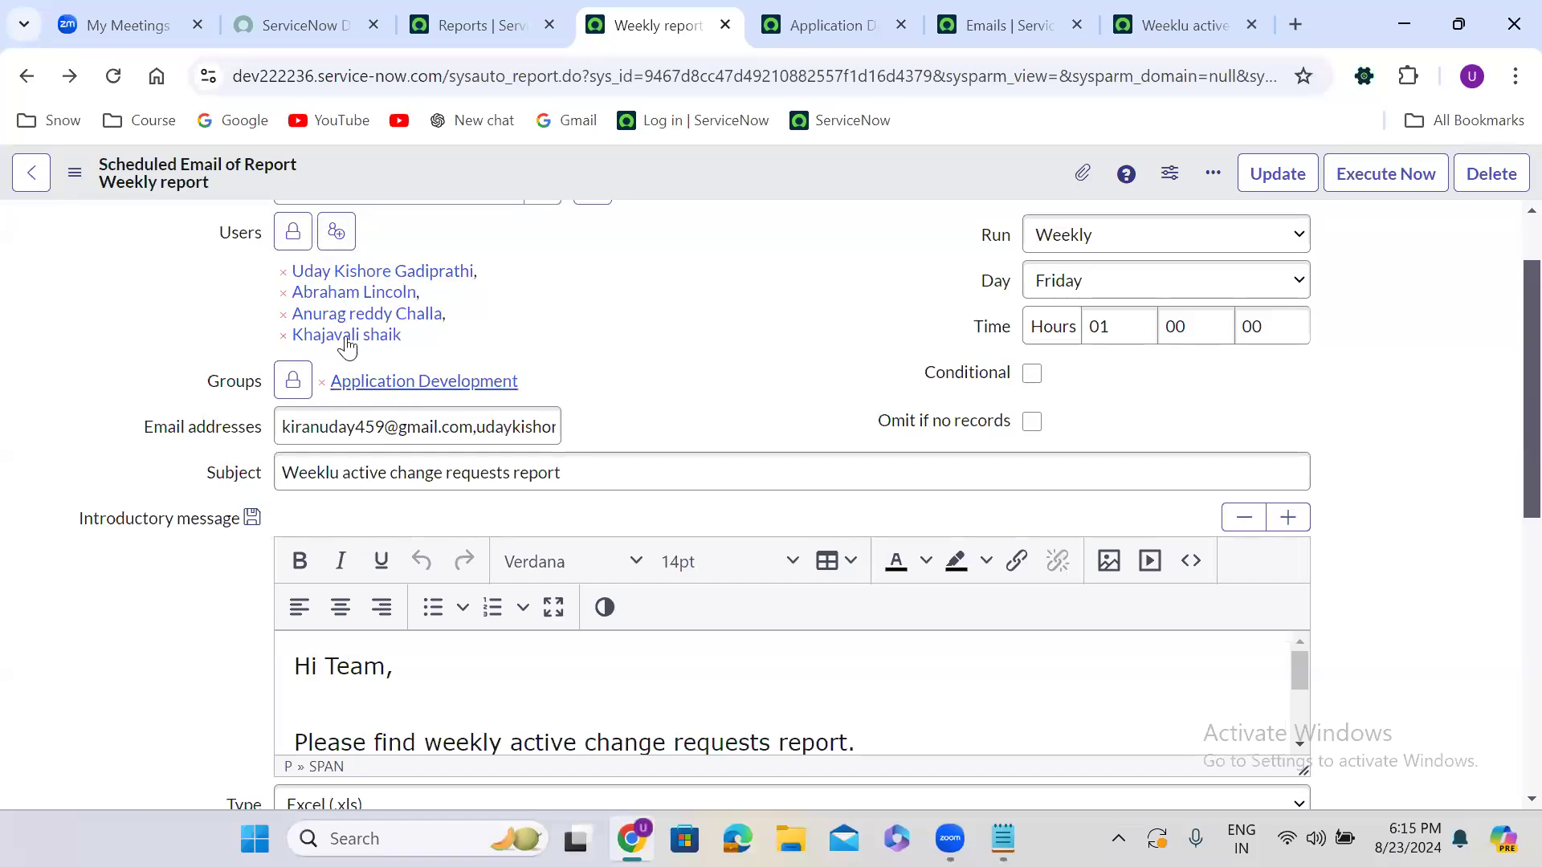
scroll(497, 232, "up", 1)
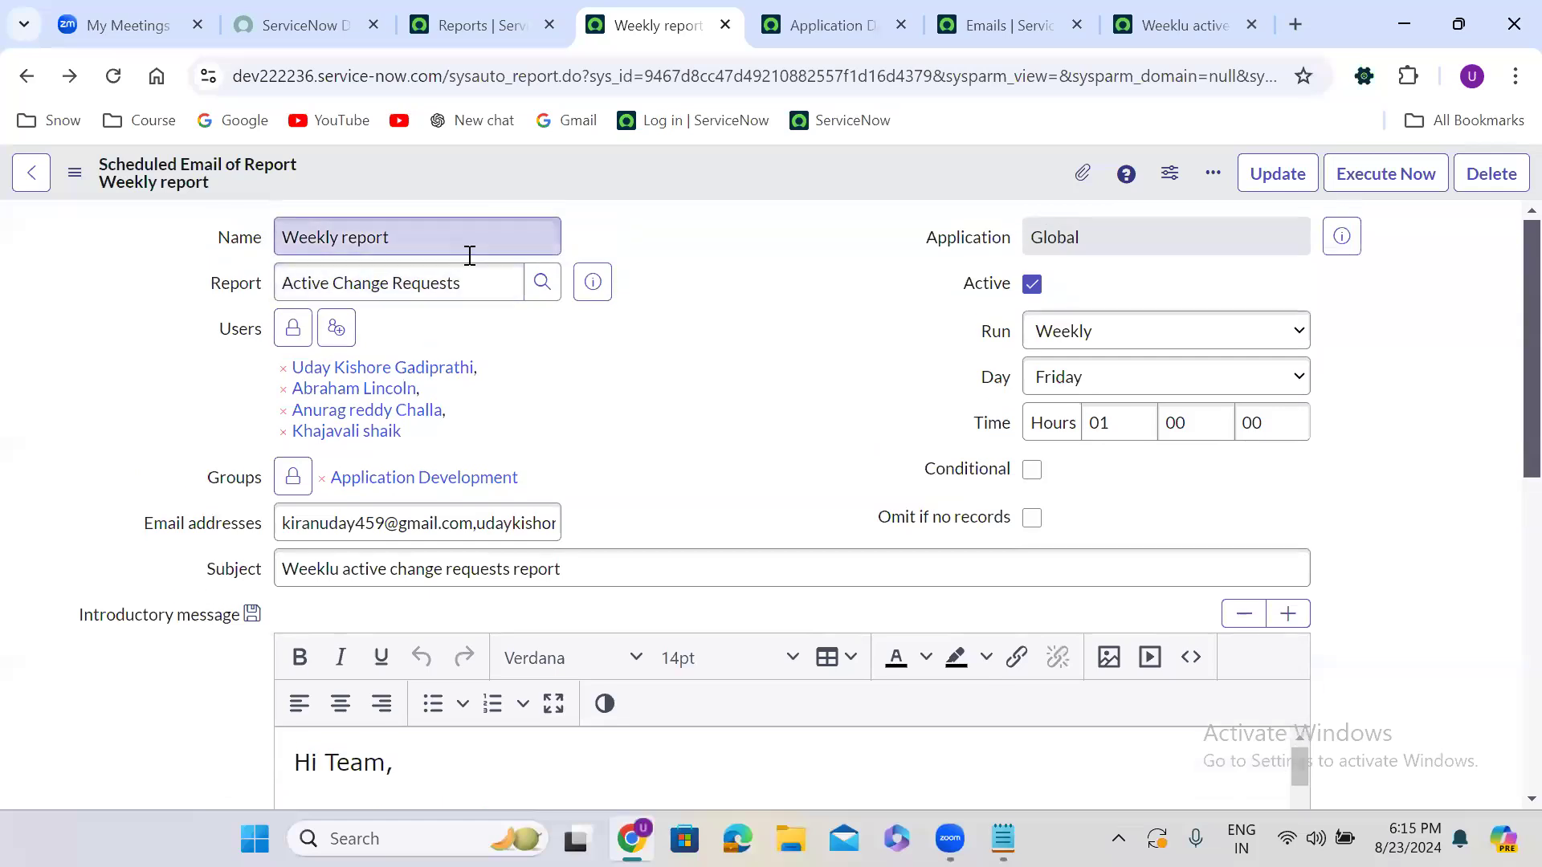
scroll(695, 431, "down", 3)
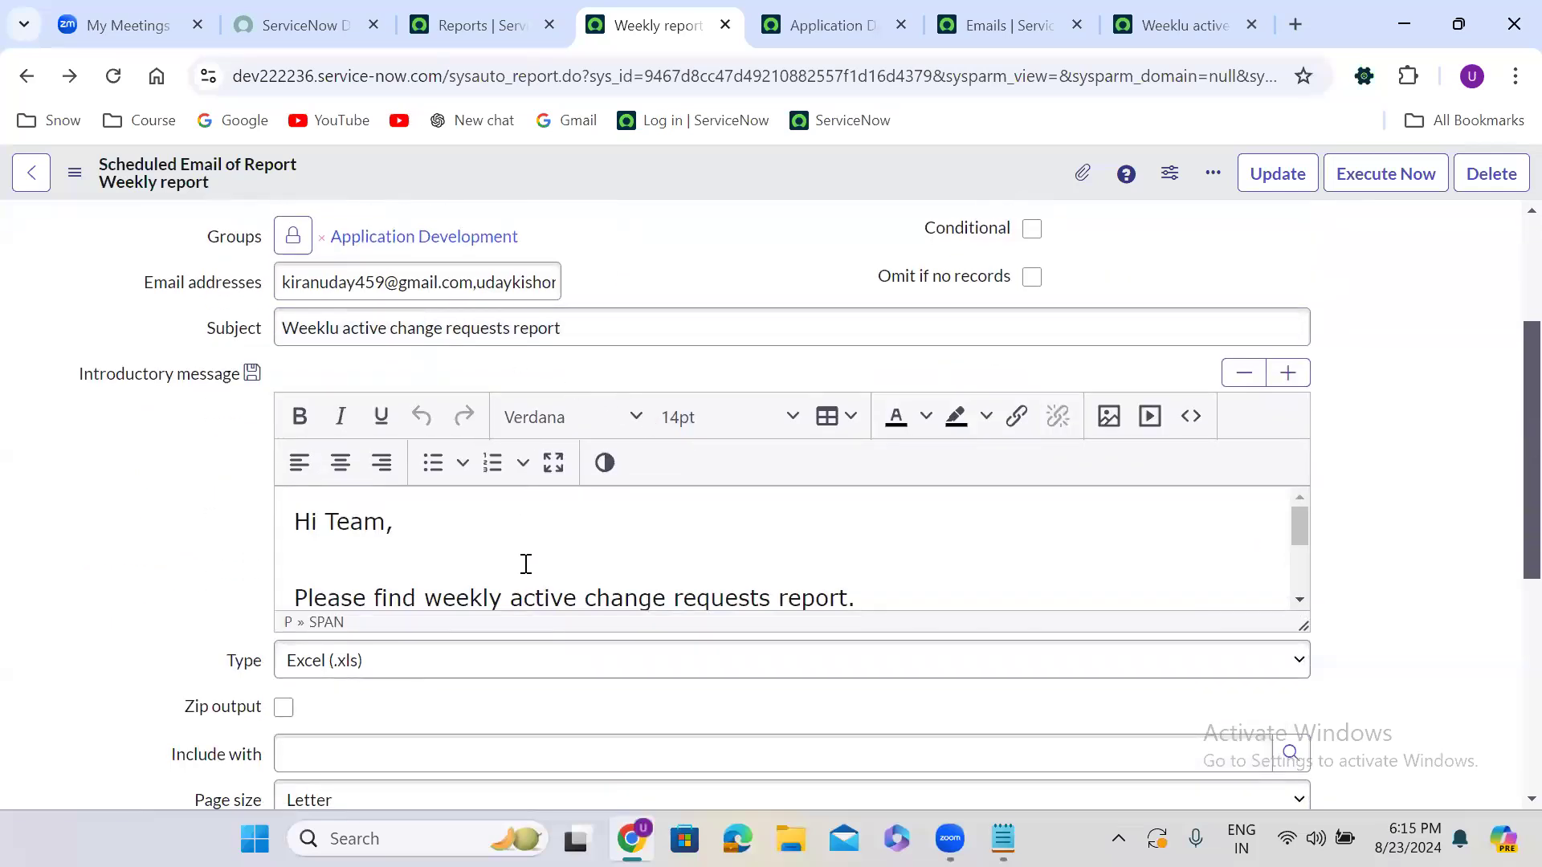
scroll(1357, 285, "up", 3)
scroll(1365, 285, "up", 3)
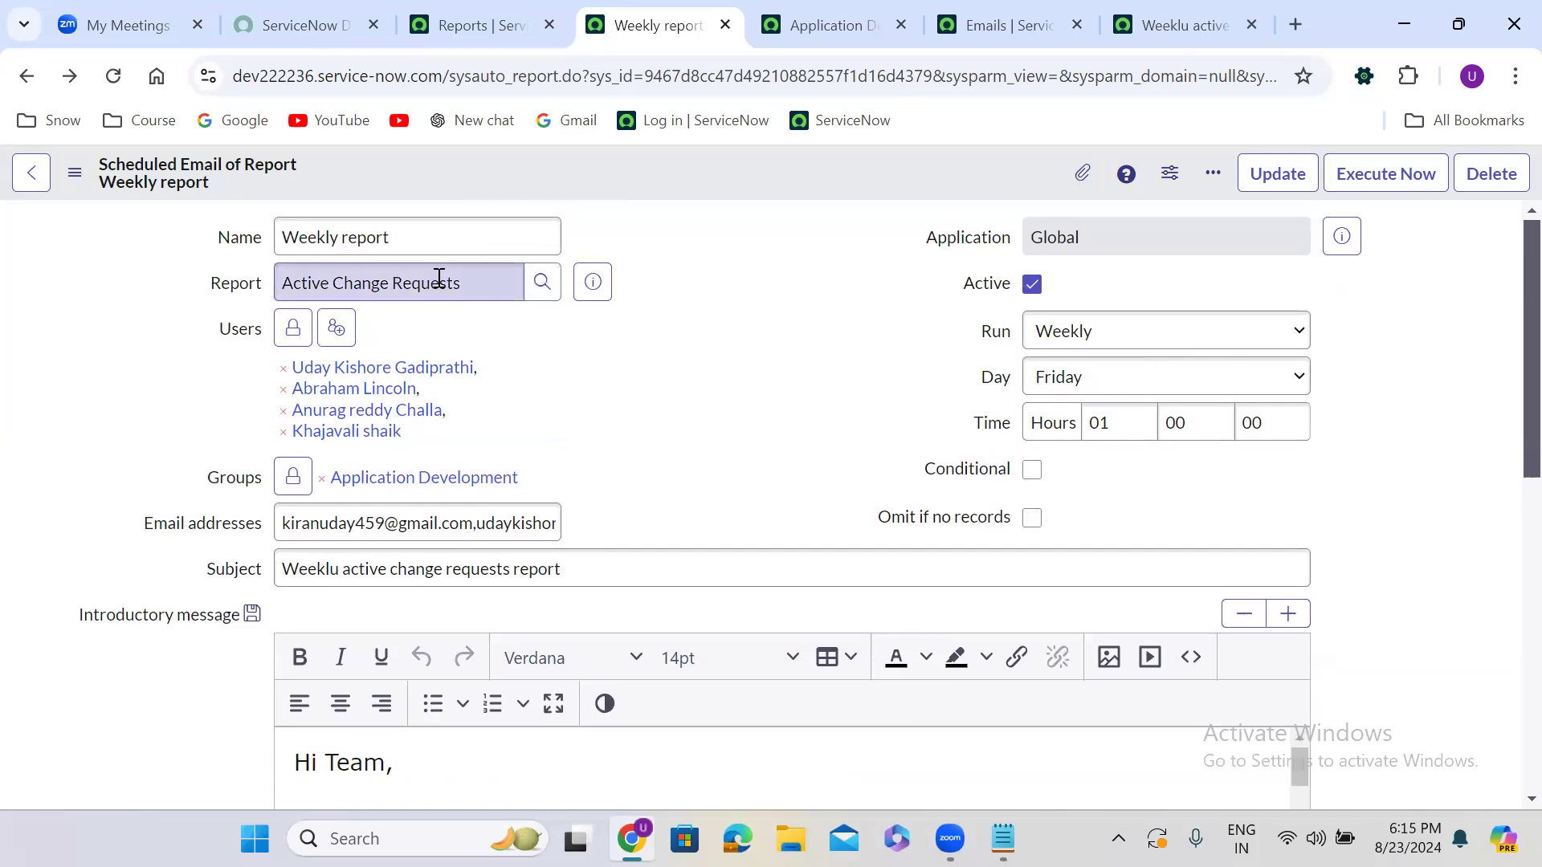
left_click(1031, 518)
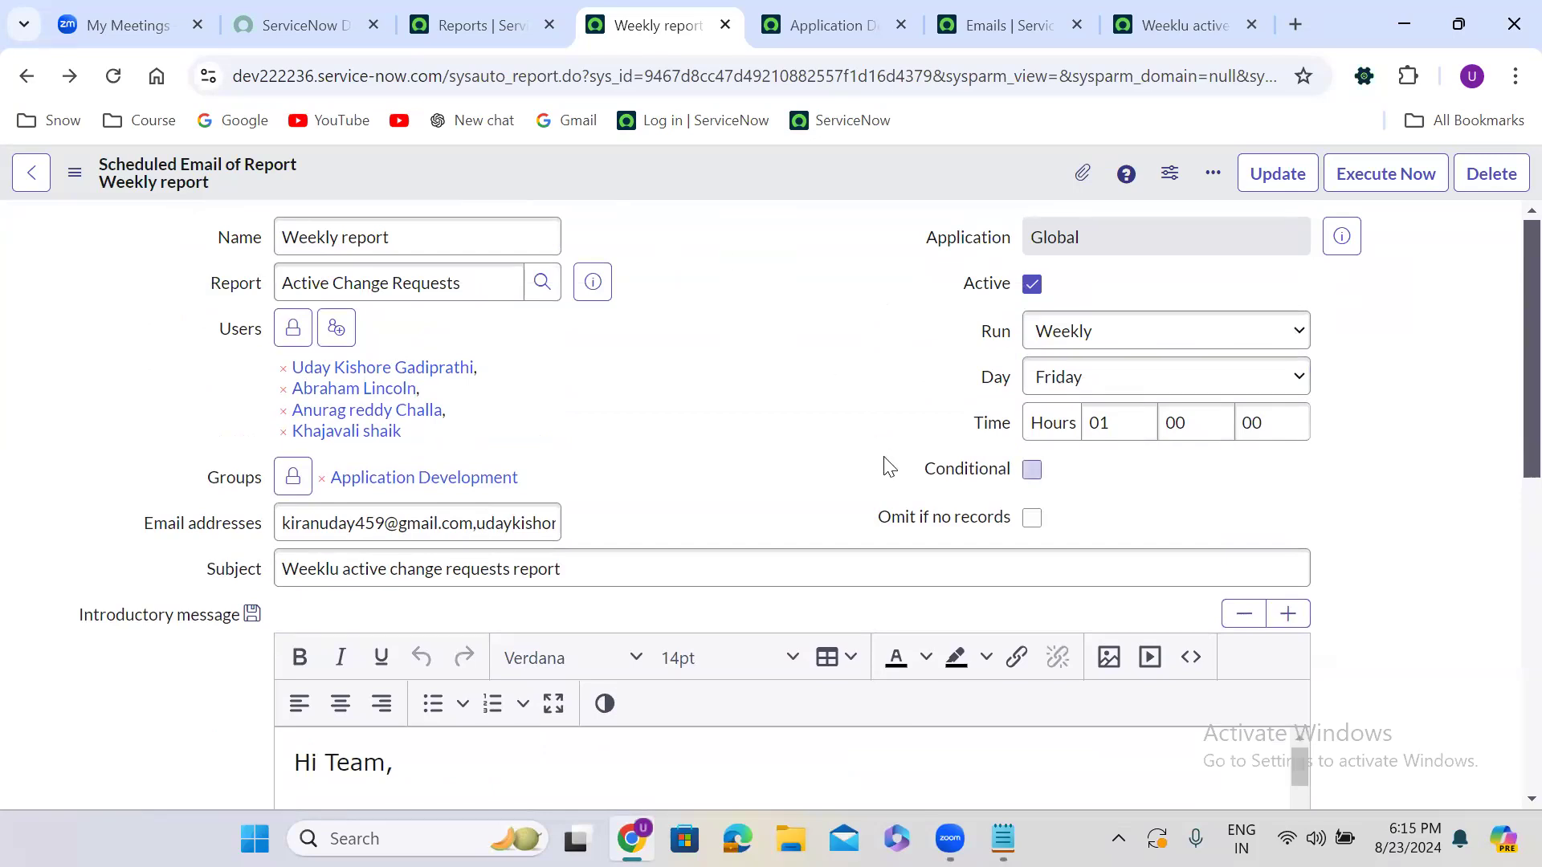
Add blank space below 'Every Friday' in the Scheduled Jobs notes, then minimize Notepad
left_click(1003, 838)
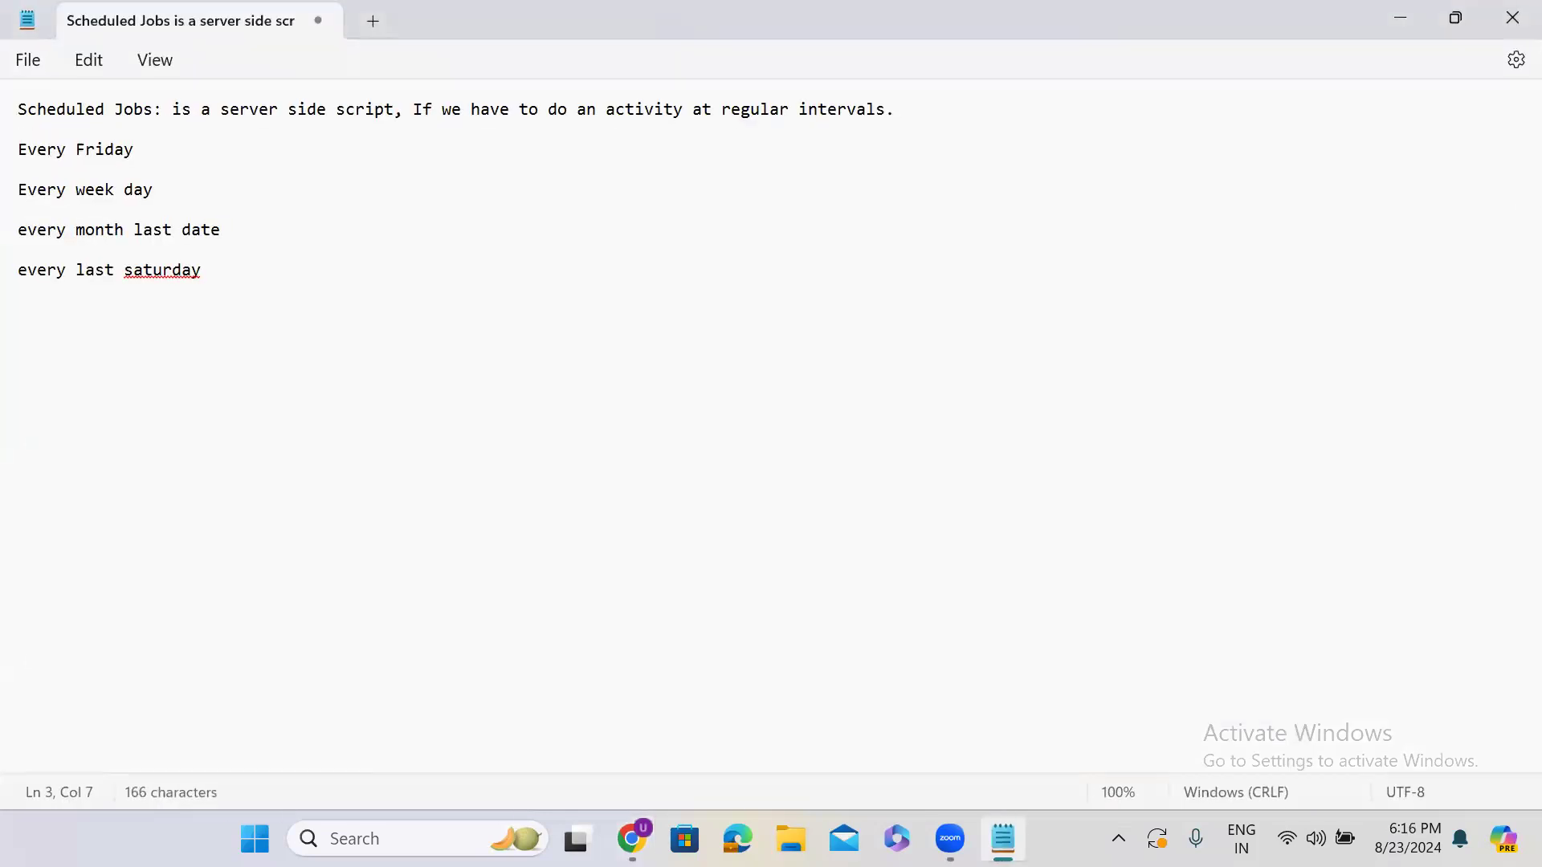
left_click(148, 154)
key("Return")
key("Return")
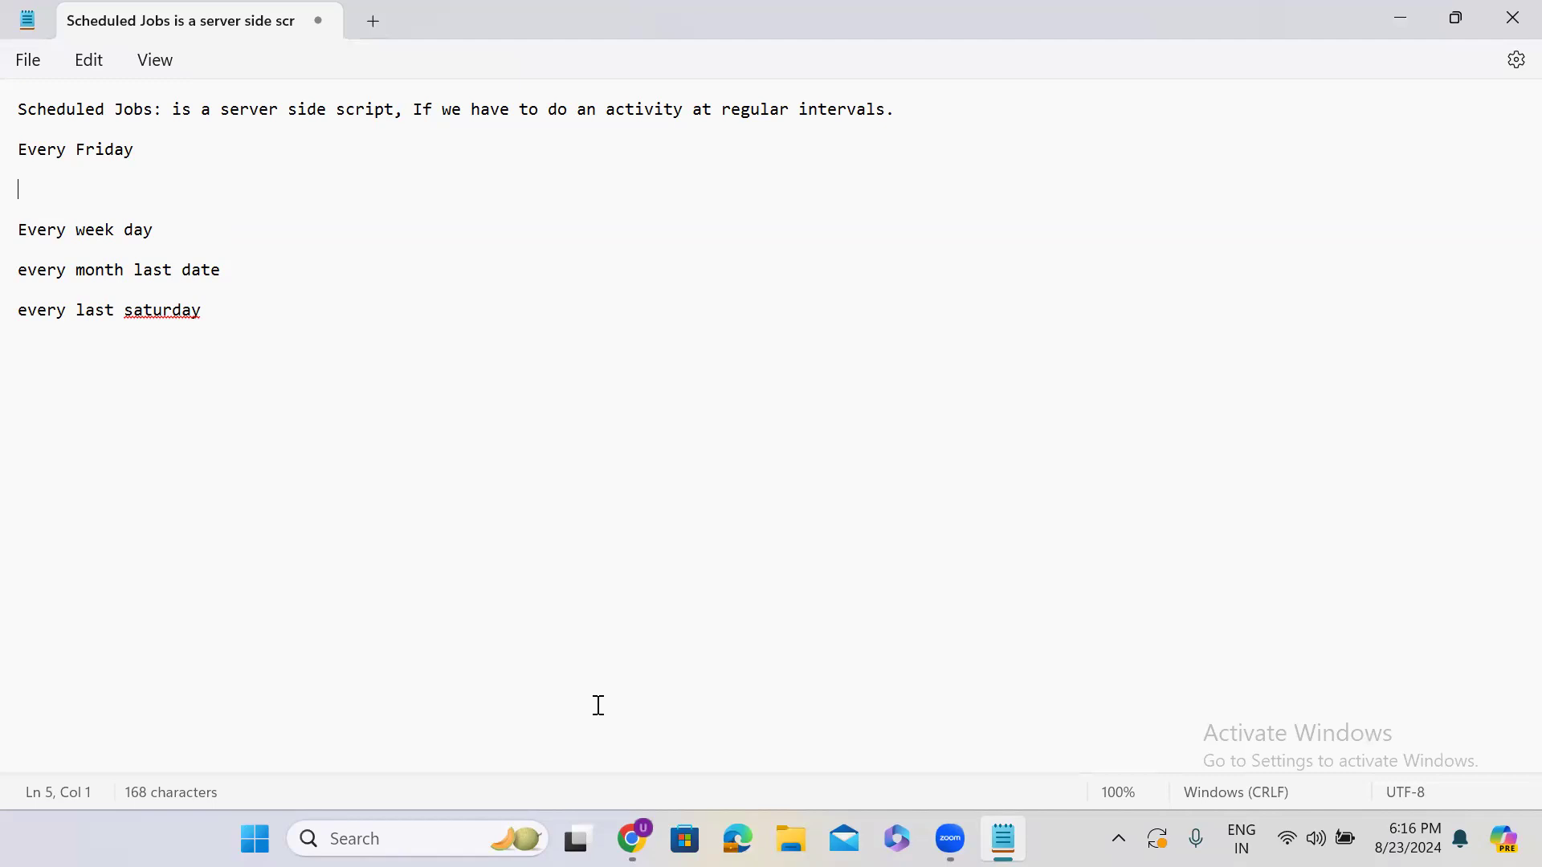
key("alt+Tab")
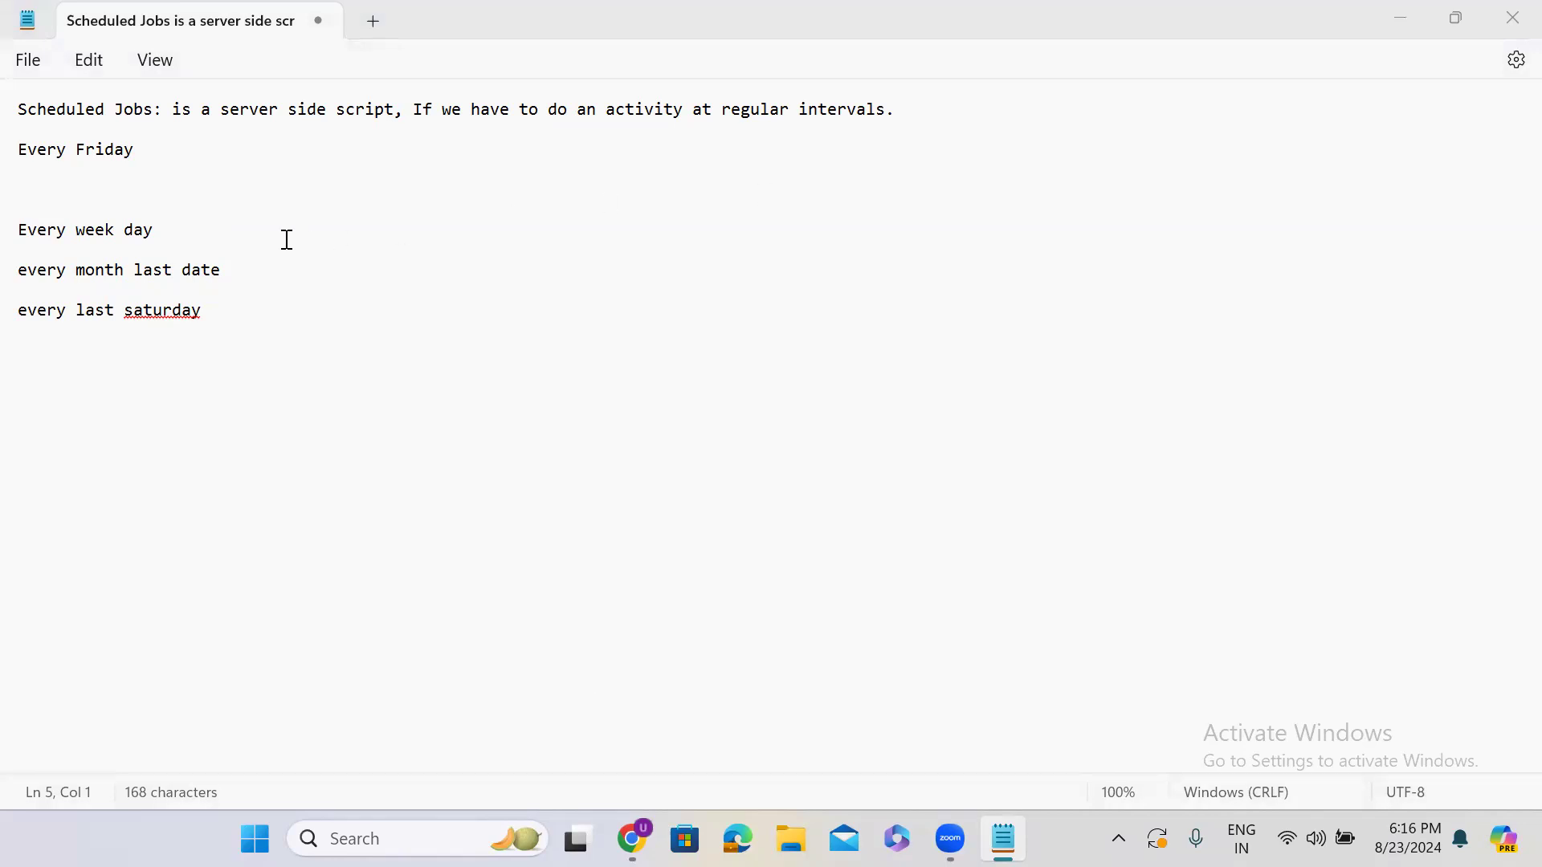
left_click(191, 228)
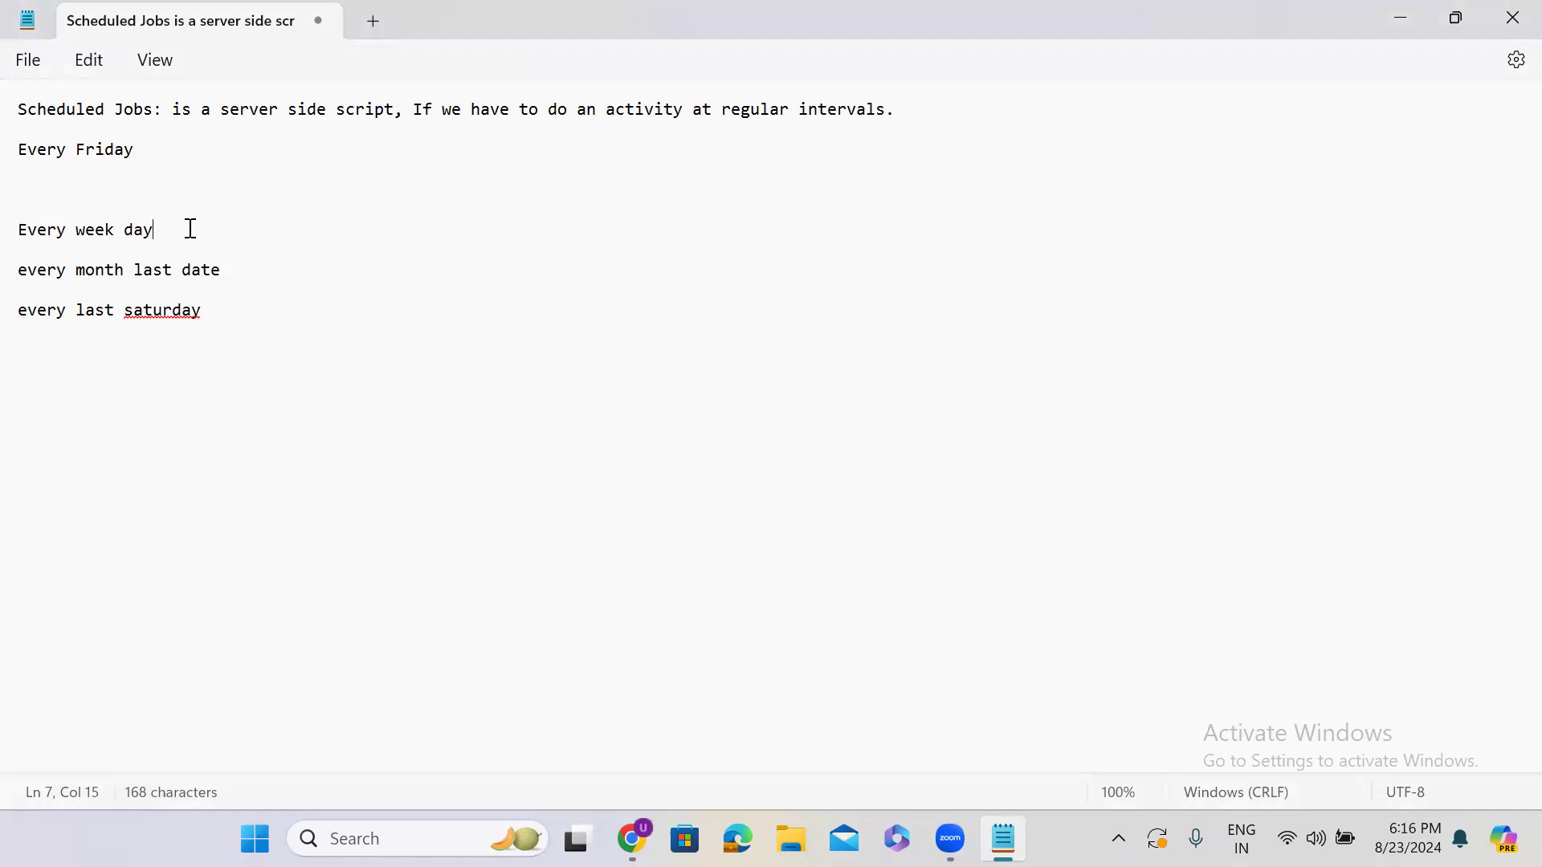
left_click(1413, 18)
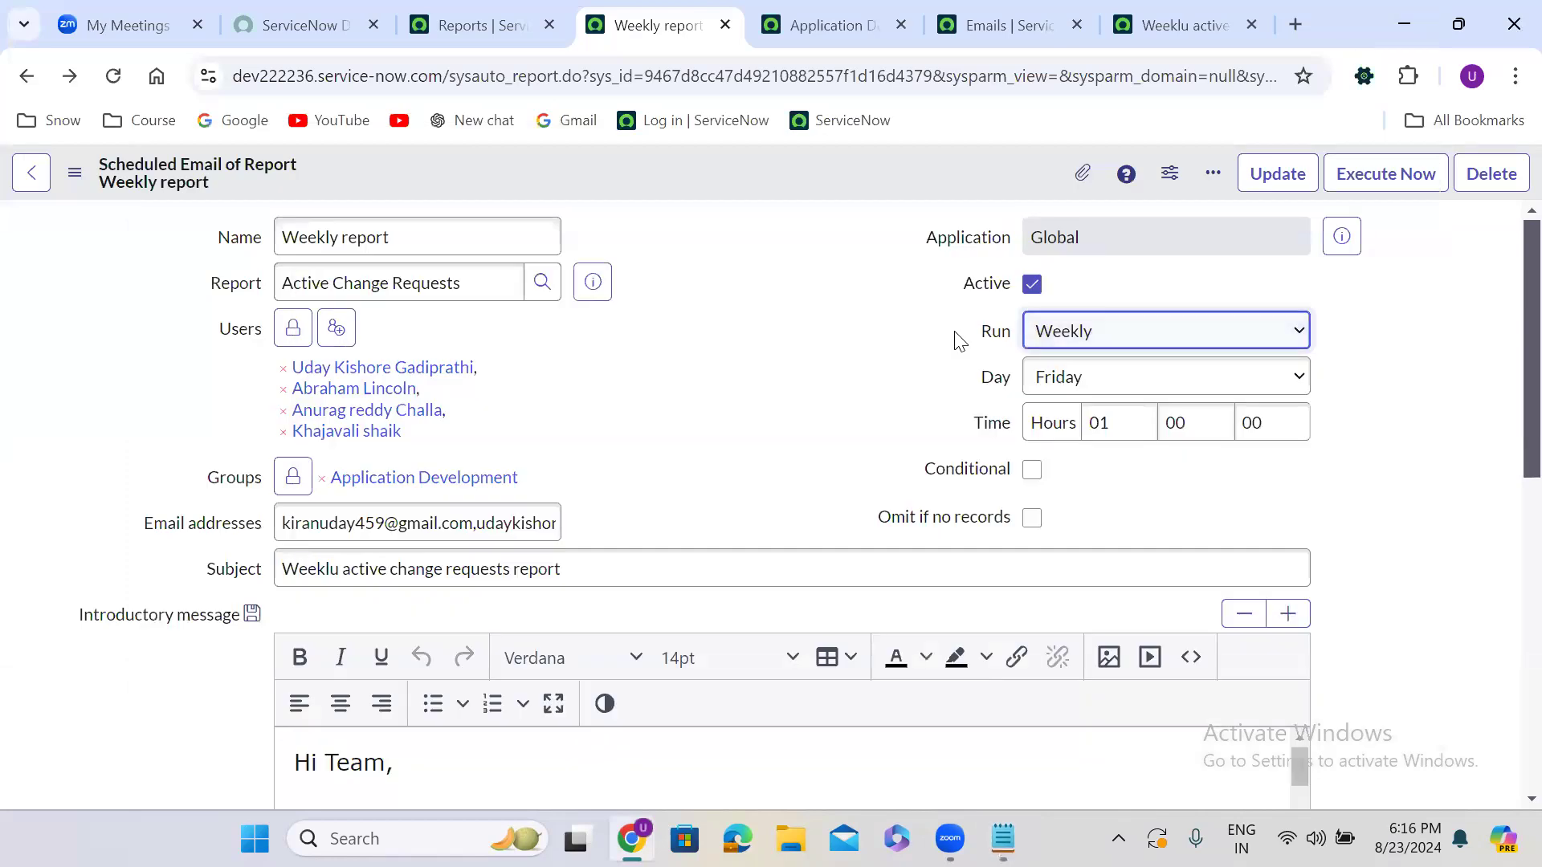
Change the Weekly report's Run to Daily and tick Conditional to reveal the Condition script
left_click(1100, 344)
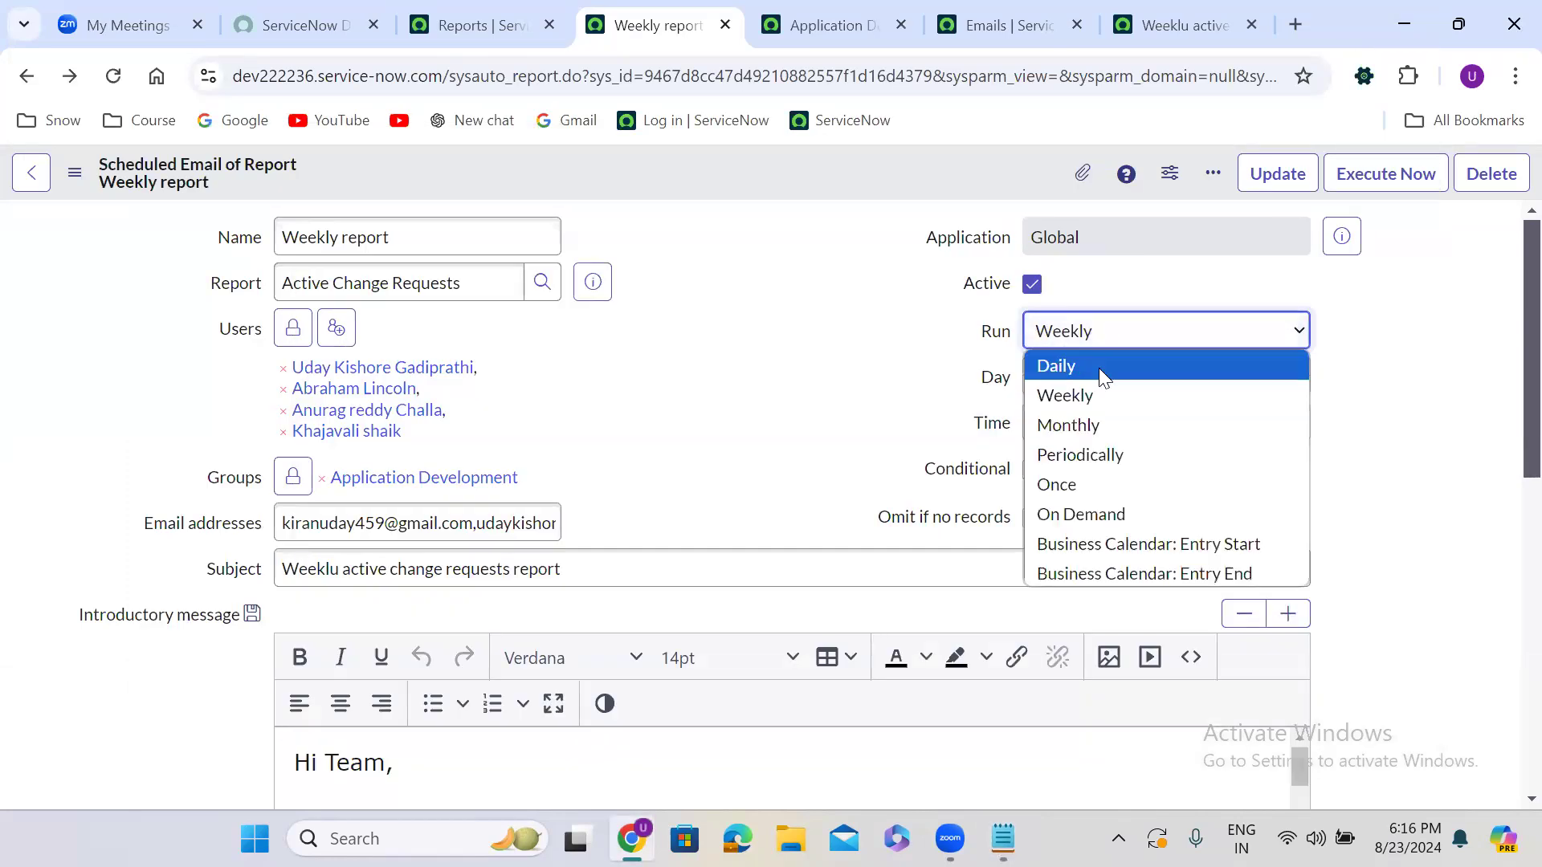
left_click(1099, 369)
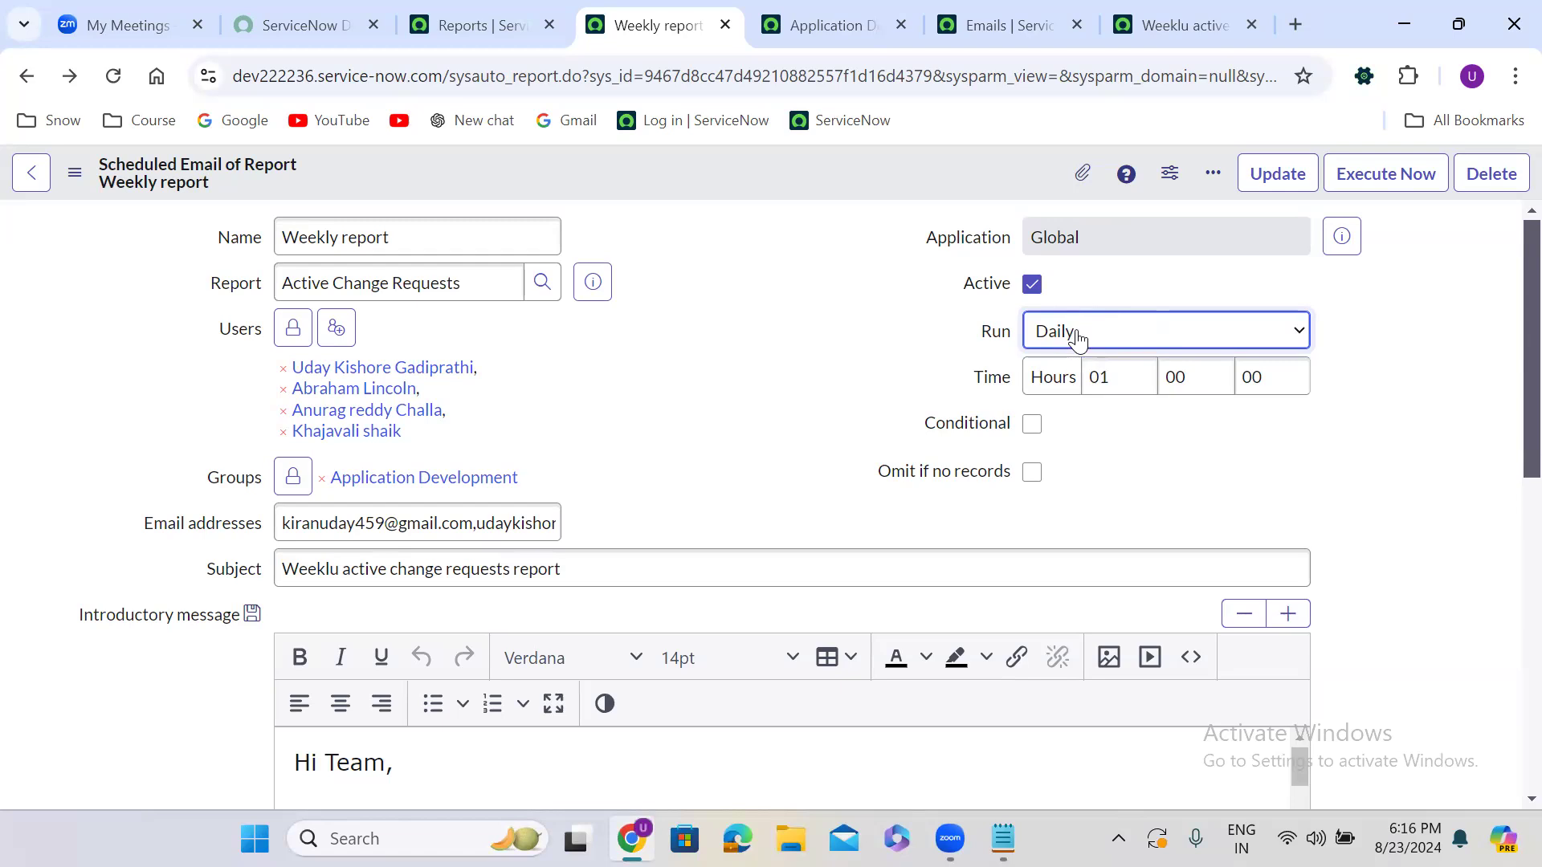
left_click(1032, 426)
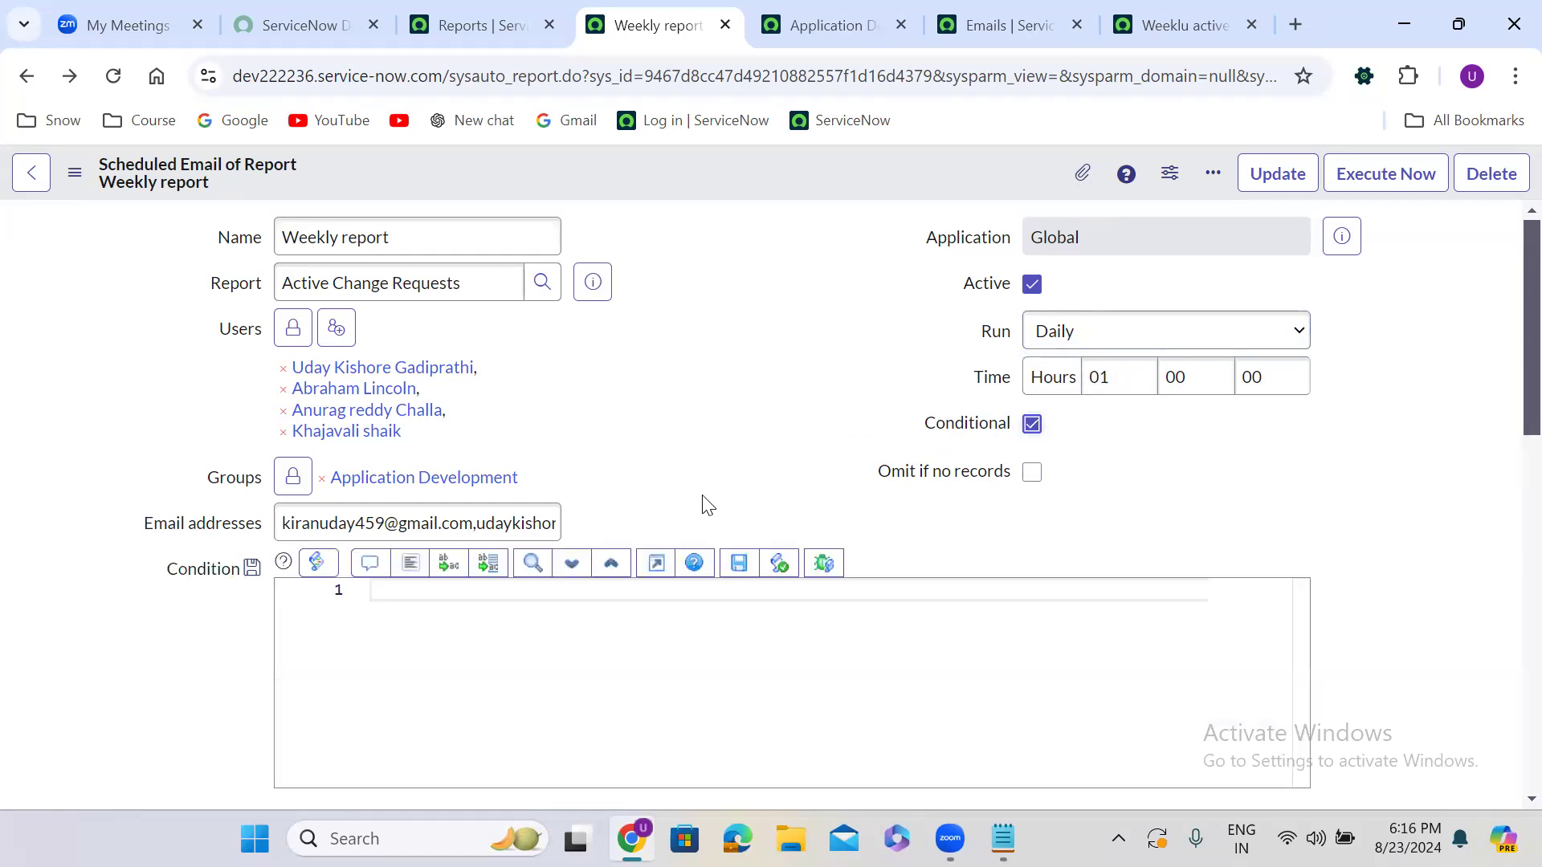
scroll(660, 537, "down", 2)
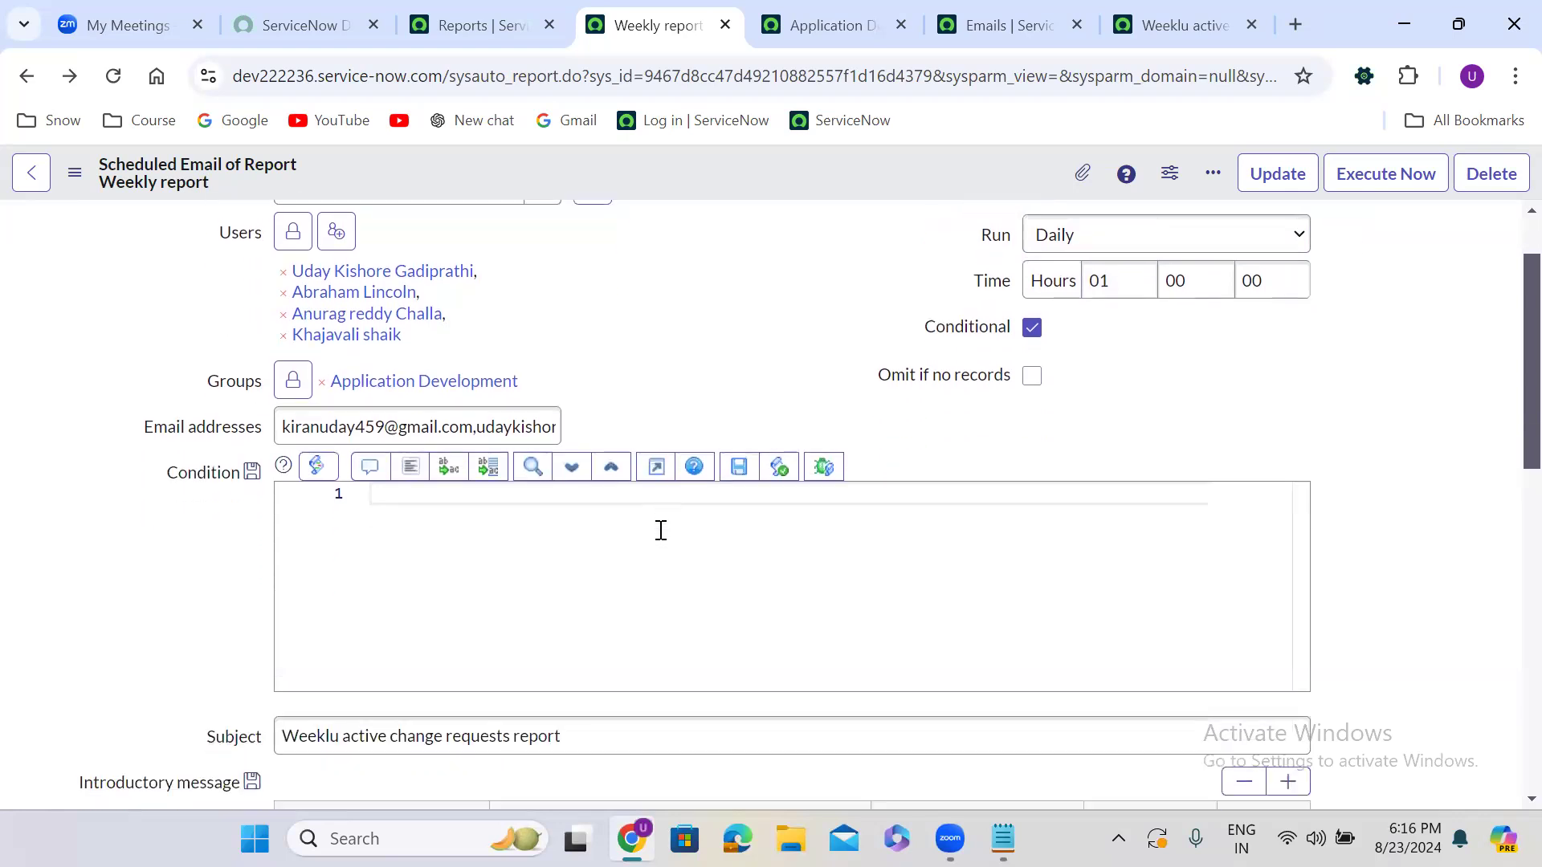
Declare today as new GlideDateTime() and day as today.getDayOfWeek() in the condition script
left_click(404, 450)
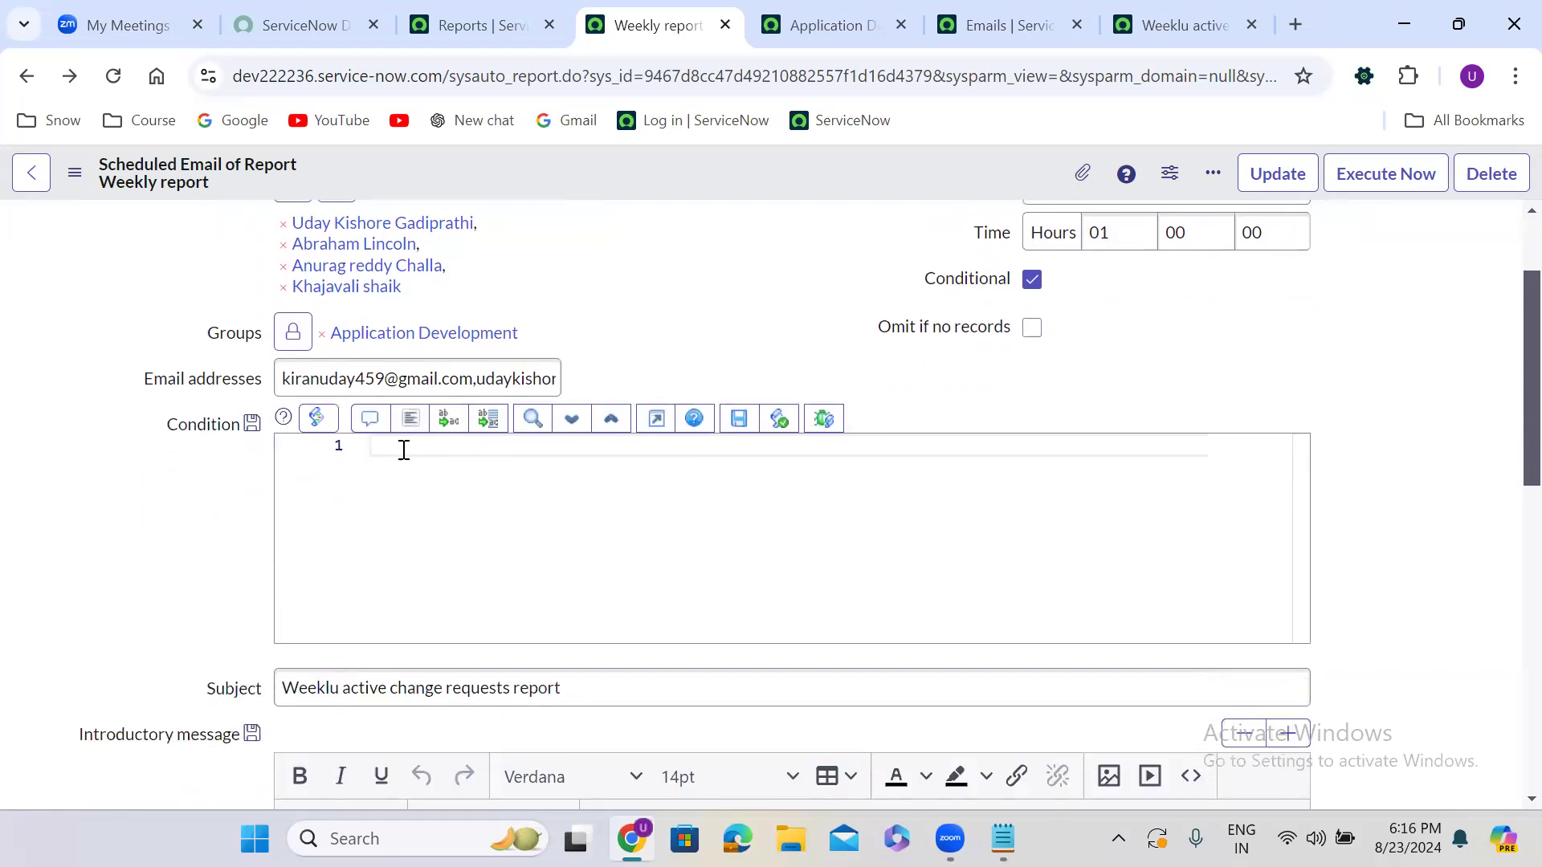
type("var today = new GlideDateTi")
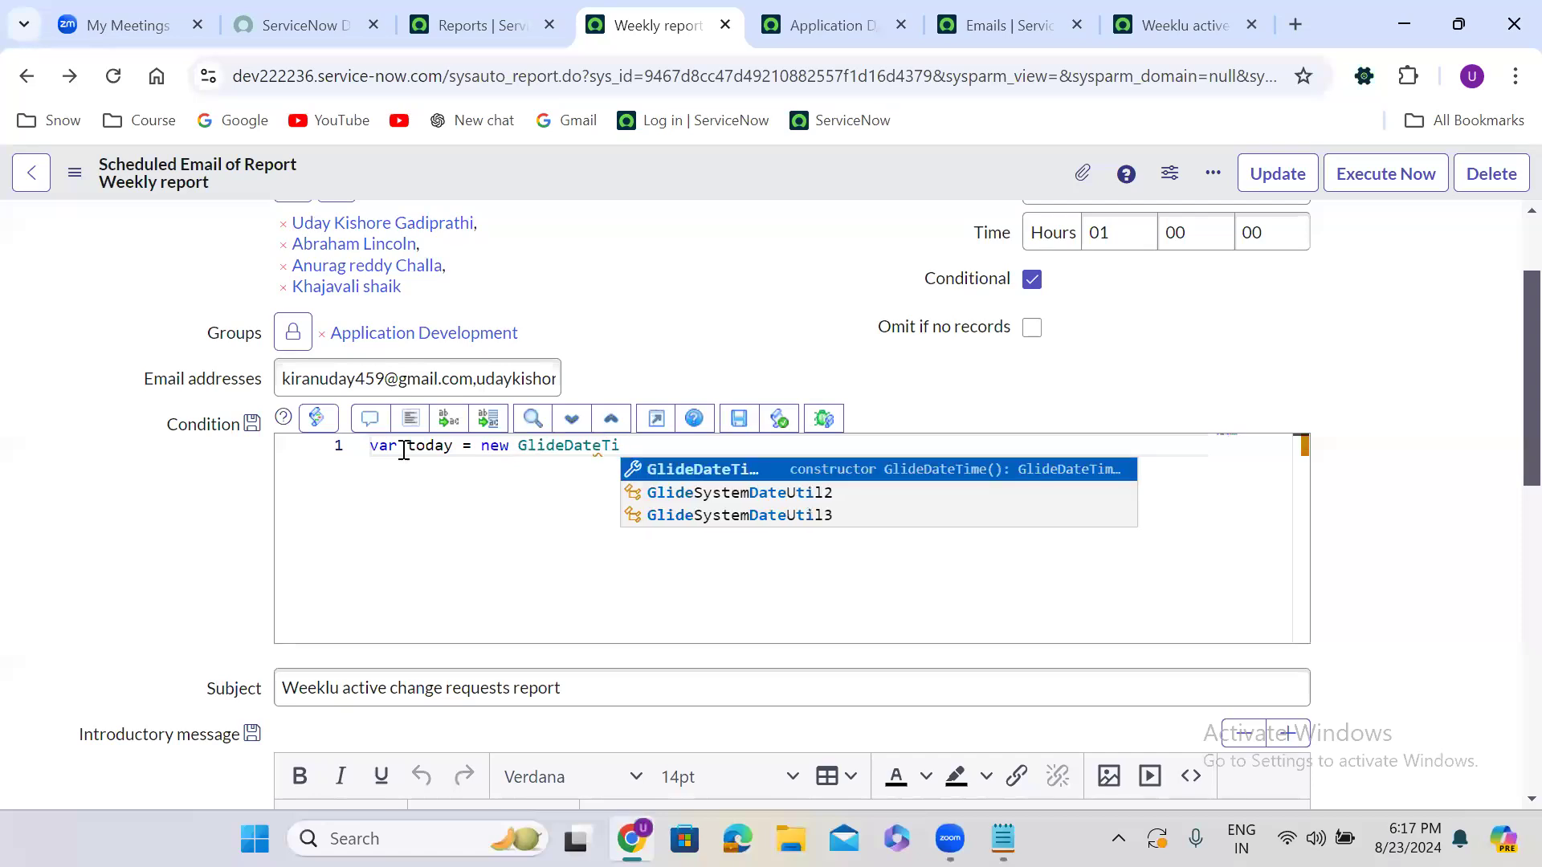
key("Return")
type("();")
key("Return")
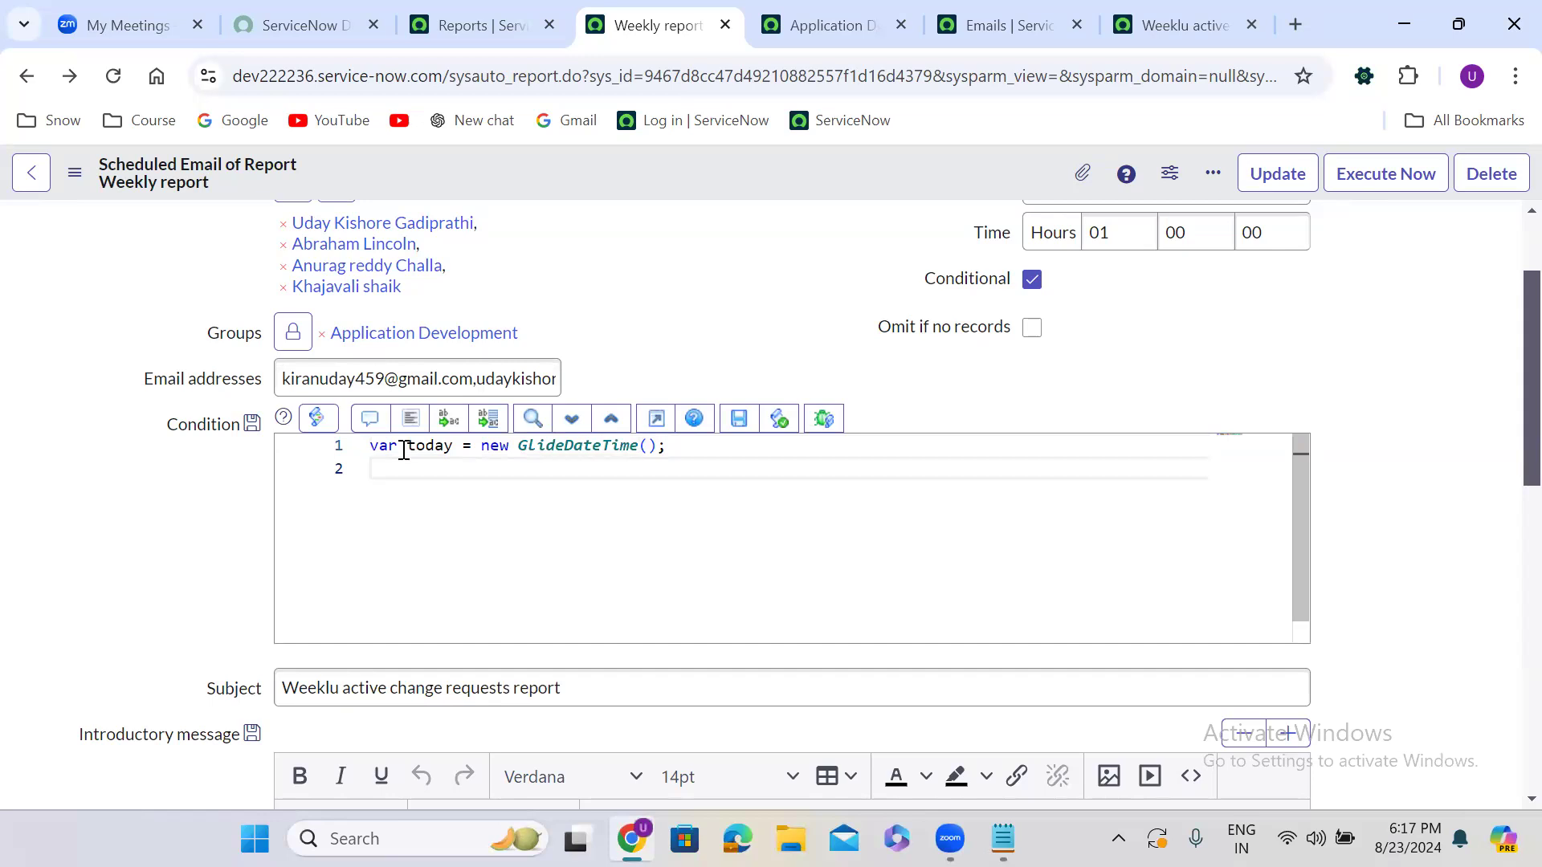
key("Return")
type("var day = today.getD")
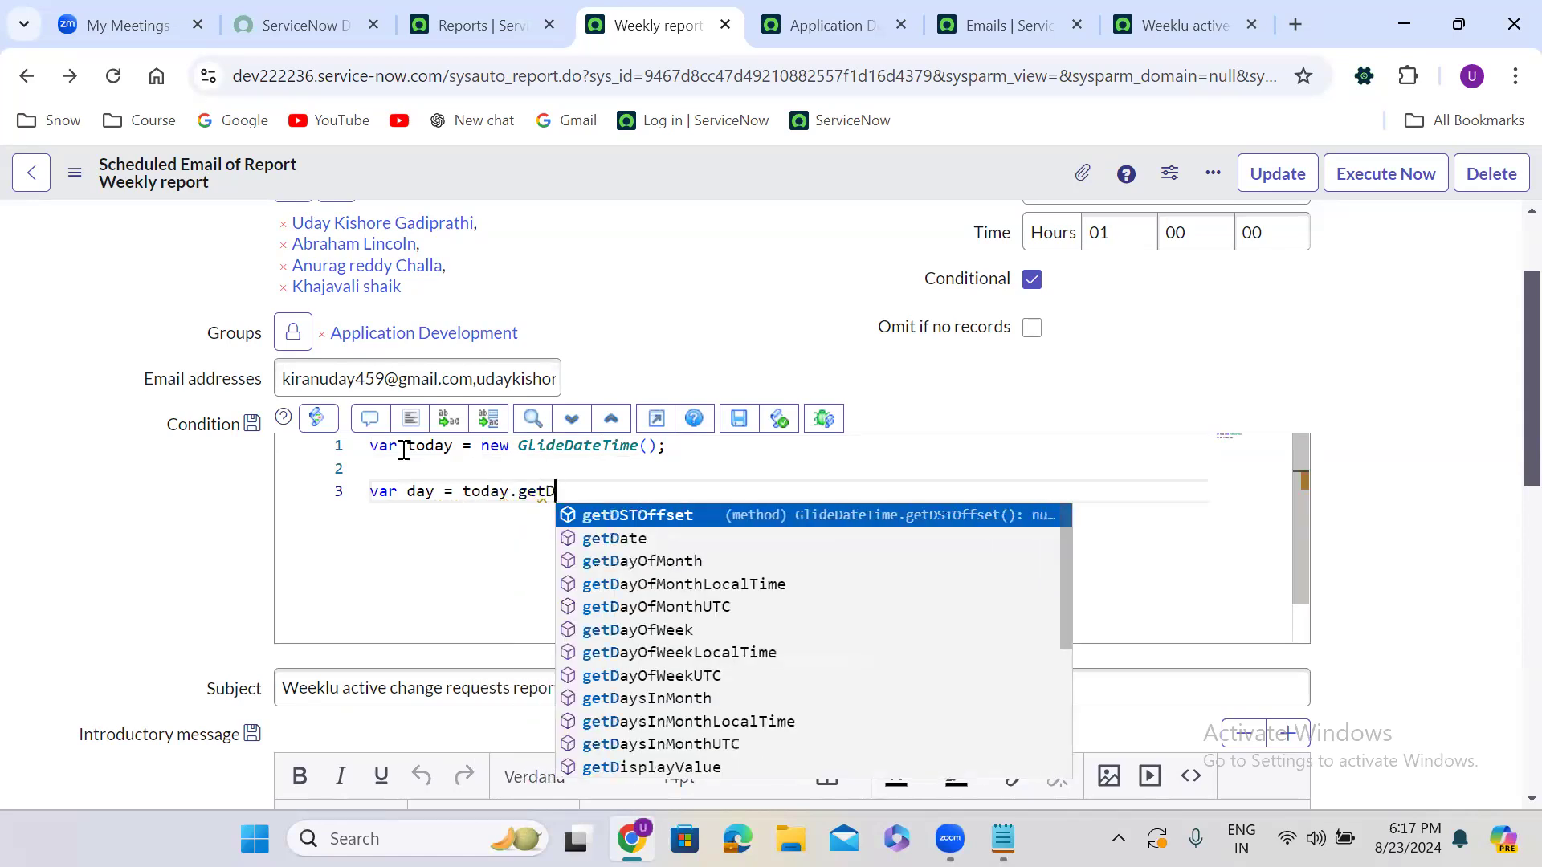
key("Down")
key("Down")
key("Down")
key("Down")
key("Down")
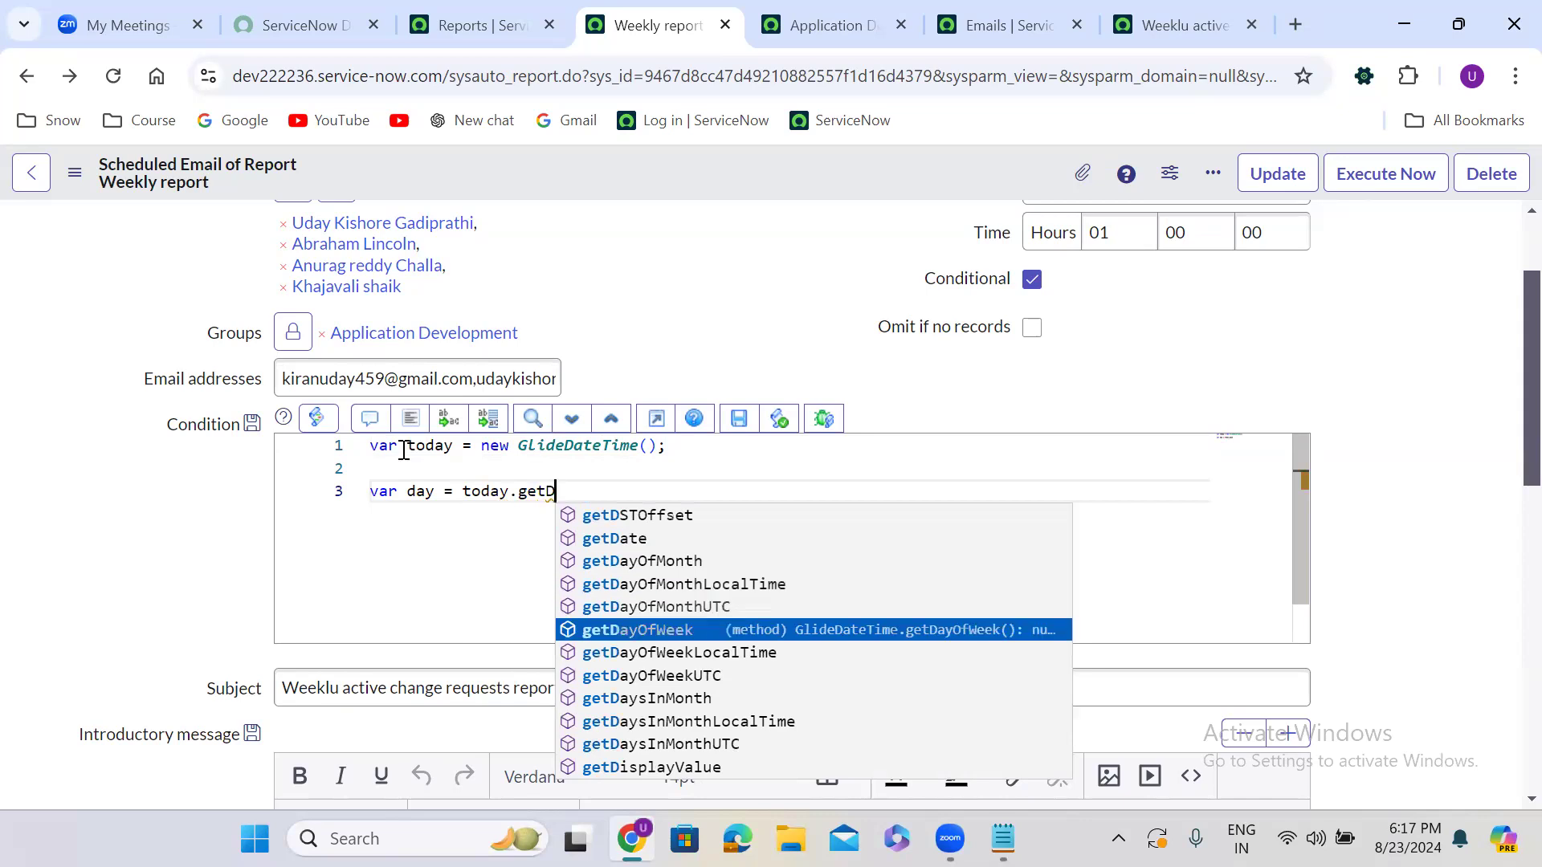
key("Return")
type("();")
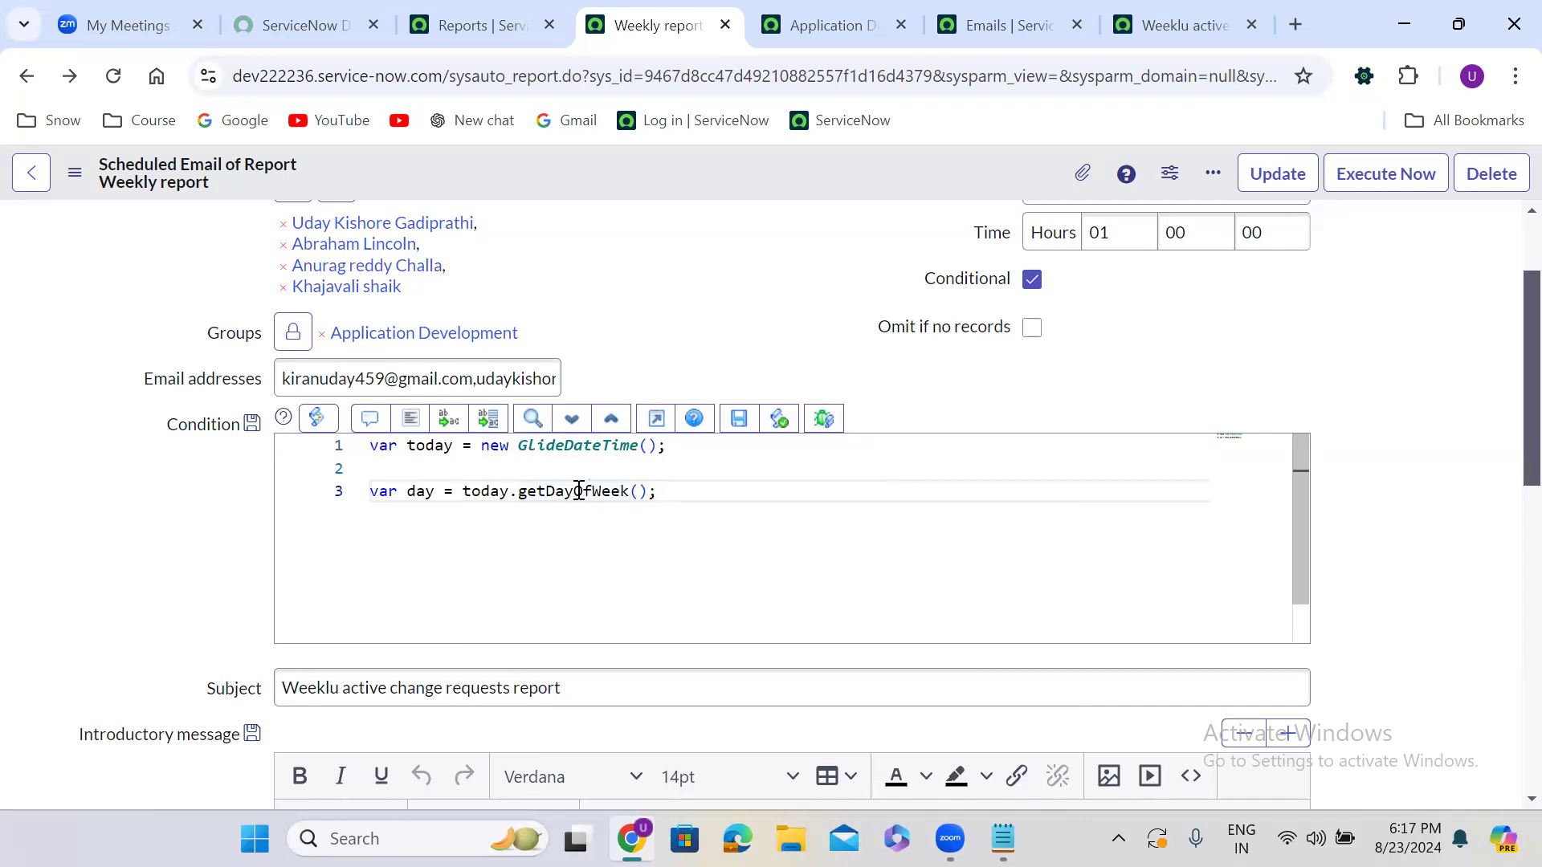
Add an if block setting answer = false when day == 6 || day == 7
key("Return")
key("Return")
type("if")
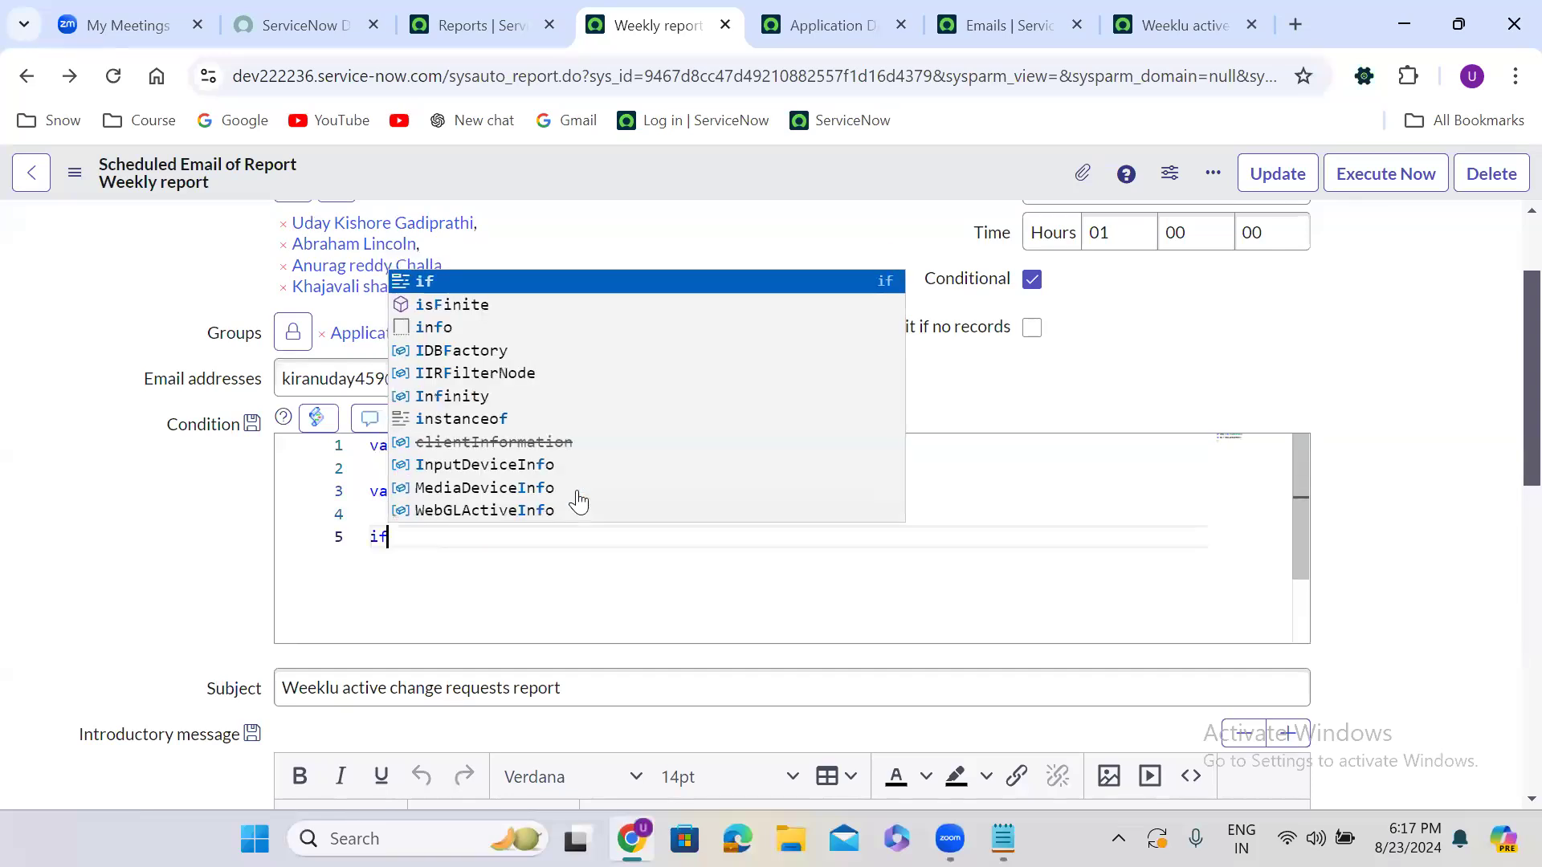
type("(){")
key("Return")
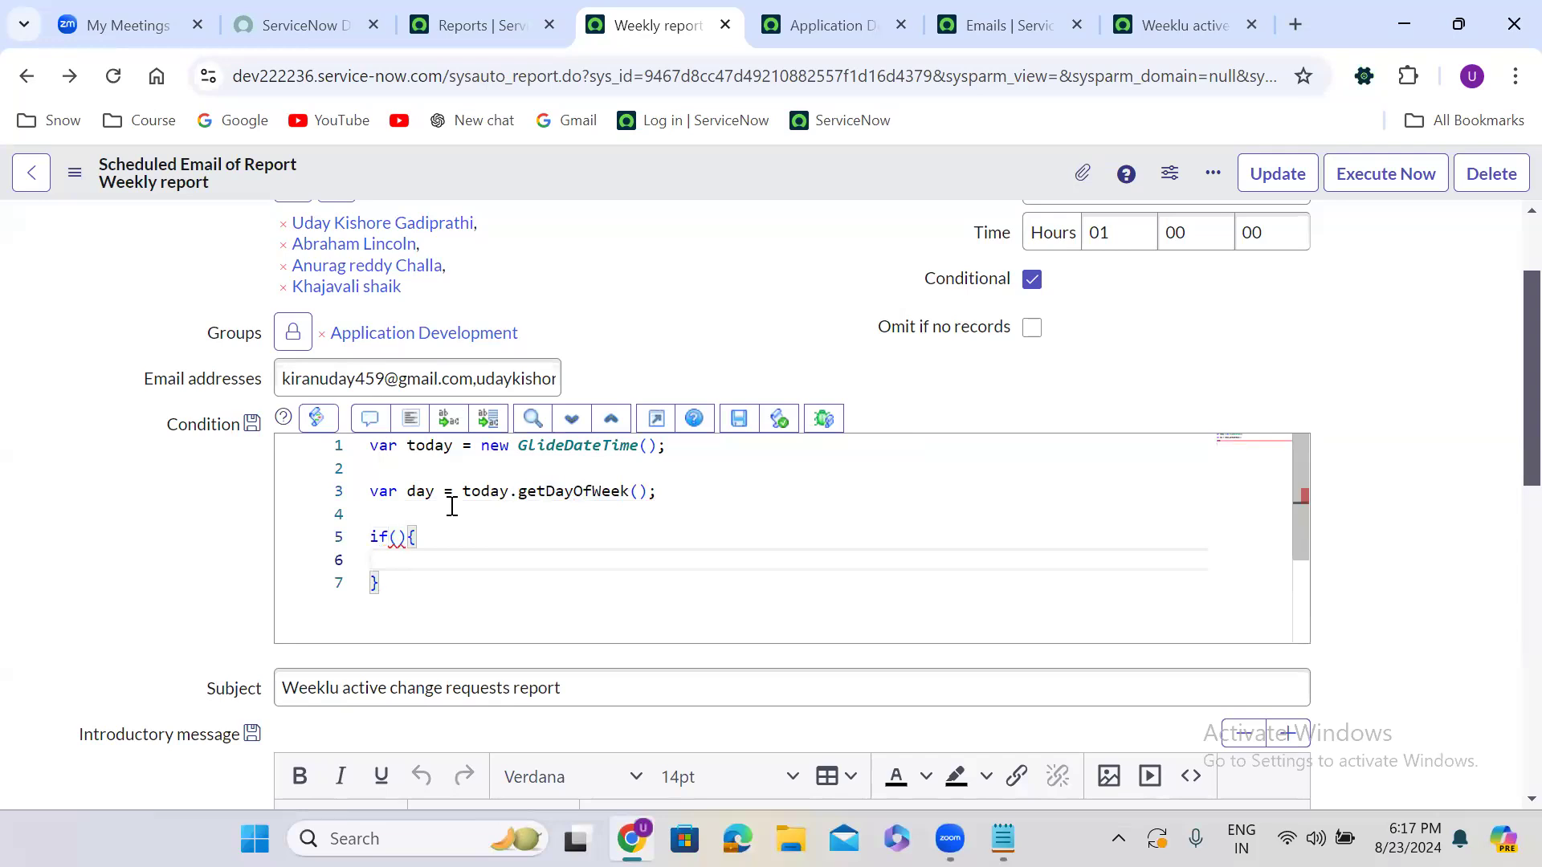
left_click(396, 537)
type("day == 6 ")
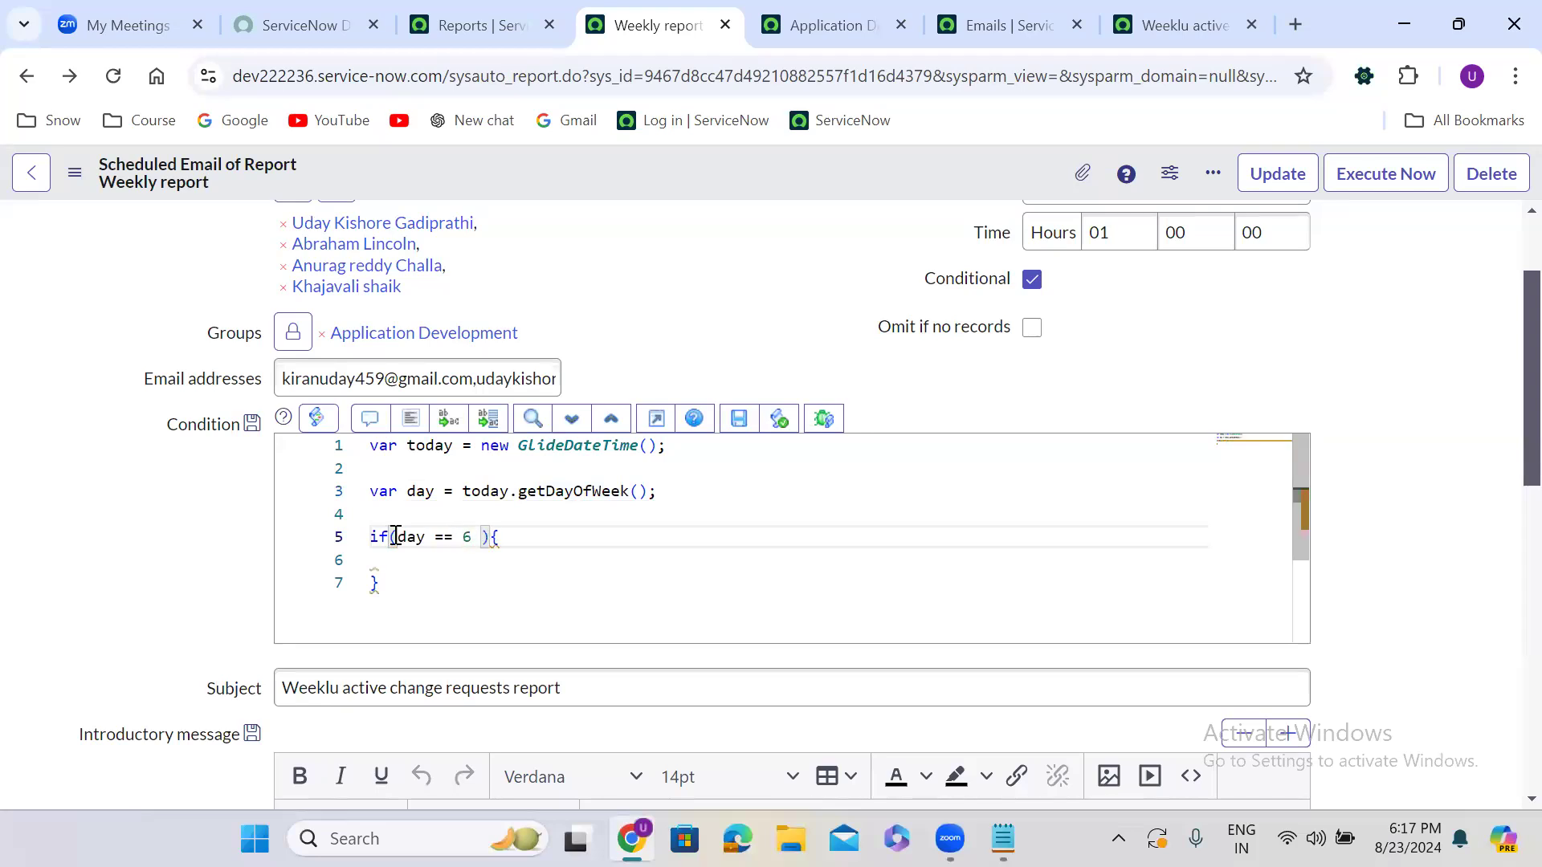
type("|| day == 7")
double_click(466, 536)
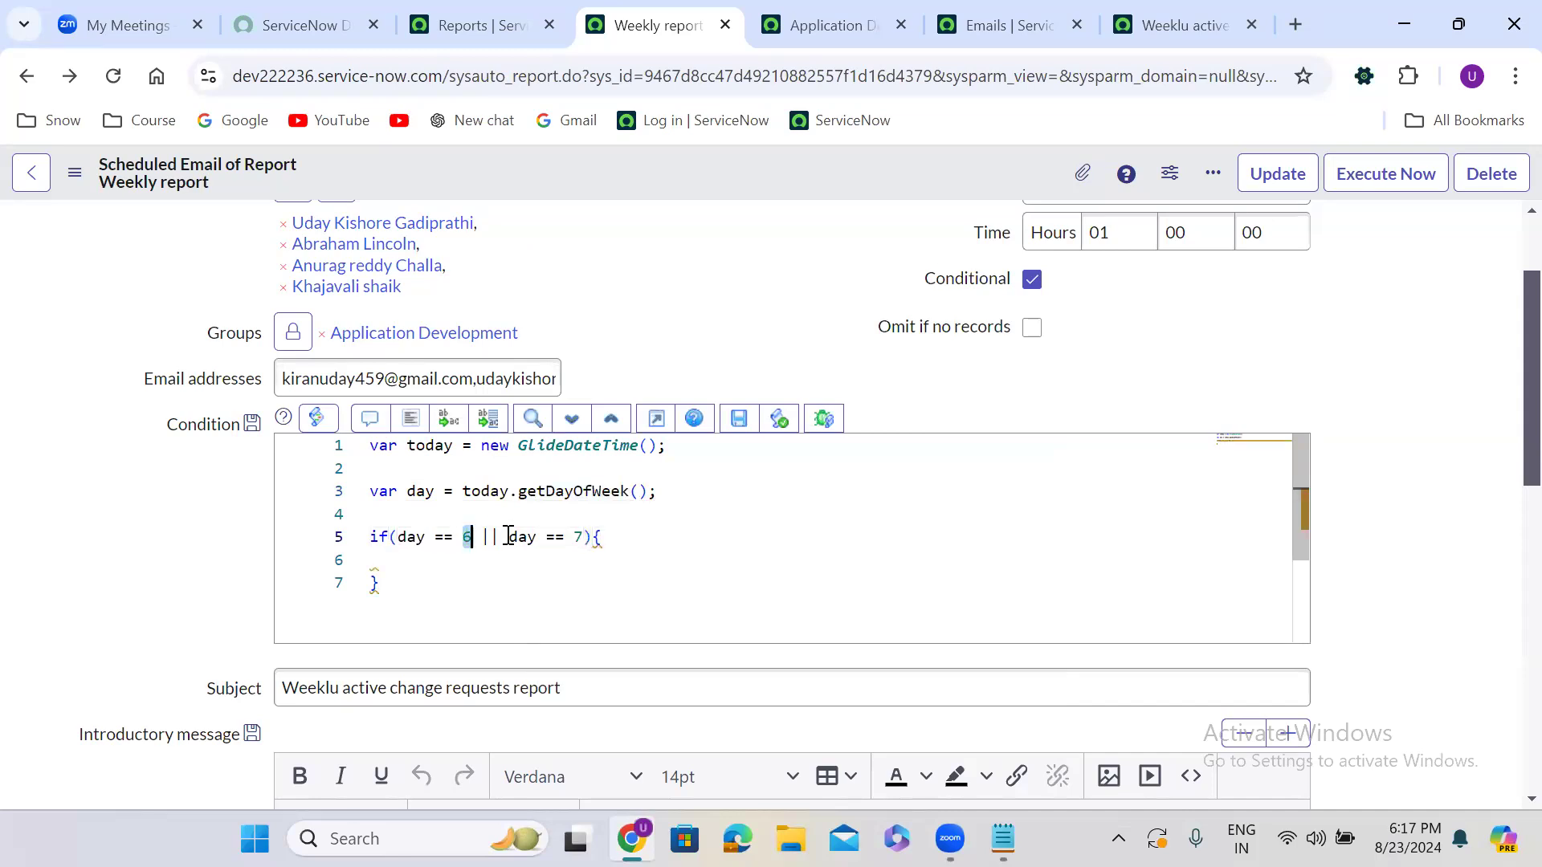
double_click(577, 537)
left_click(430, 576)
left_click(394, 559)
type("answer = false;")
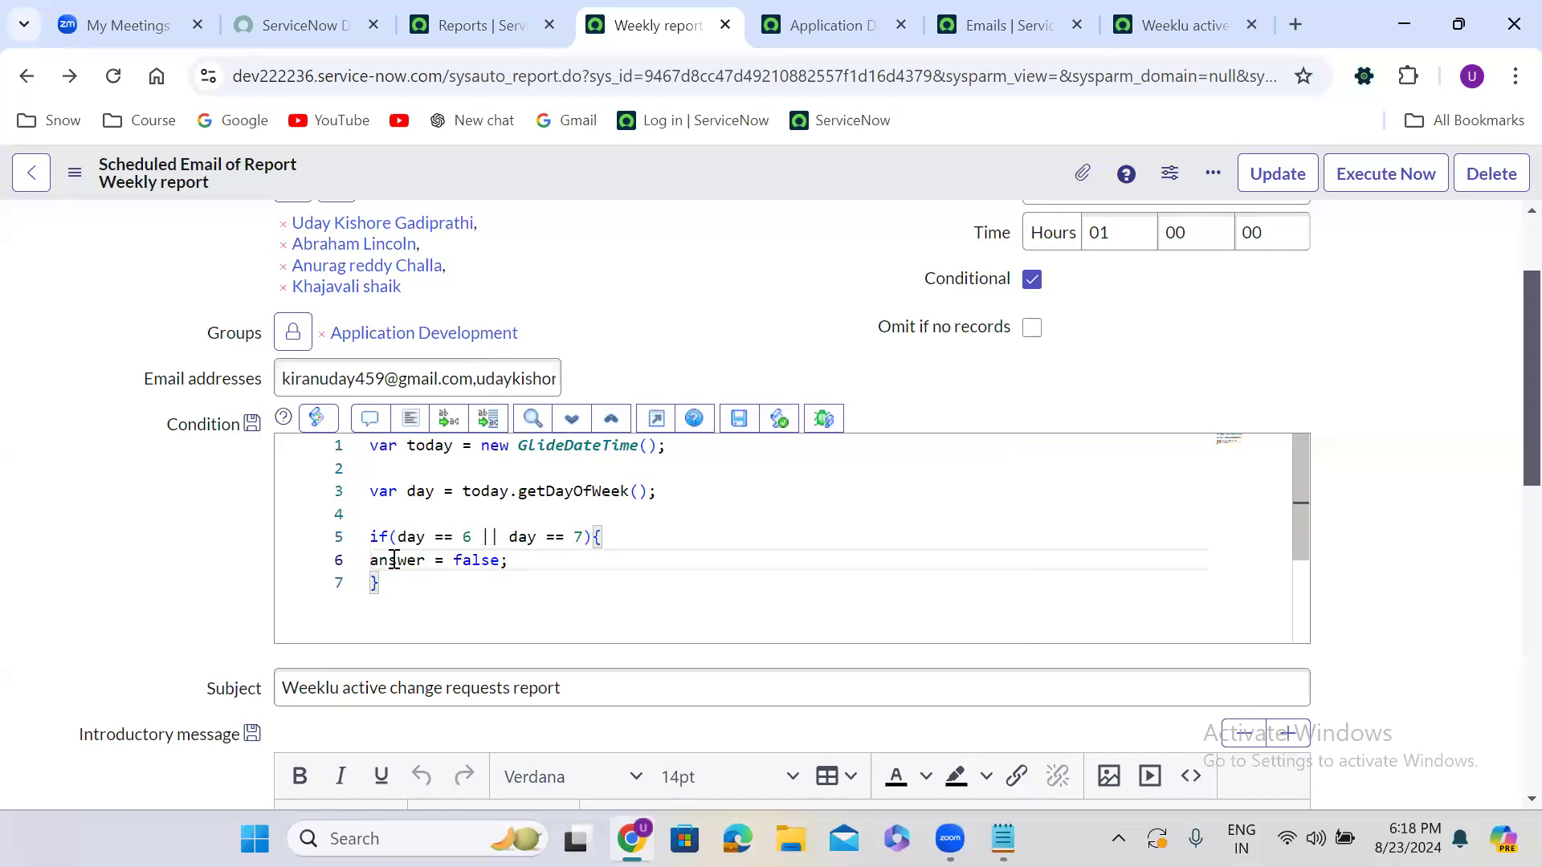
Add an else block setting answer = true, then format the script
left_click(393, 584)
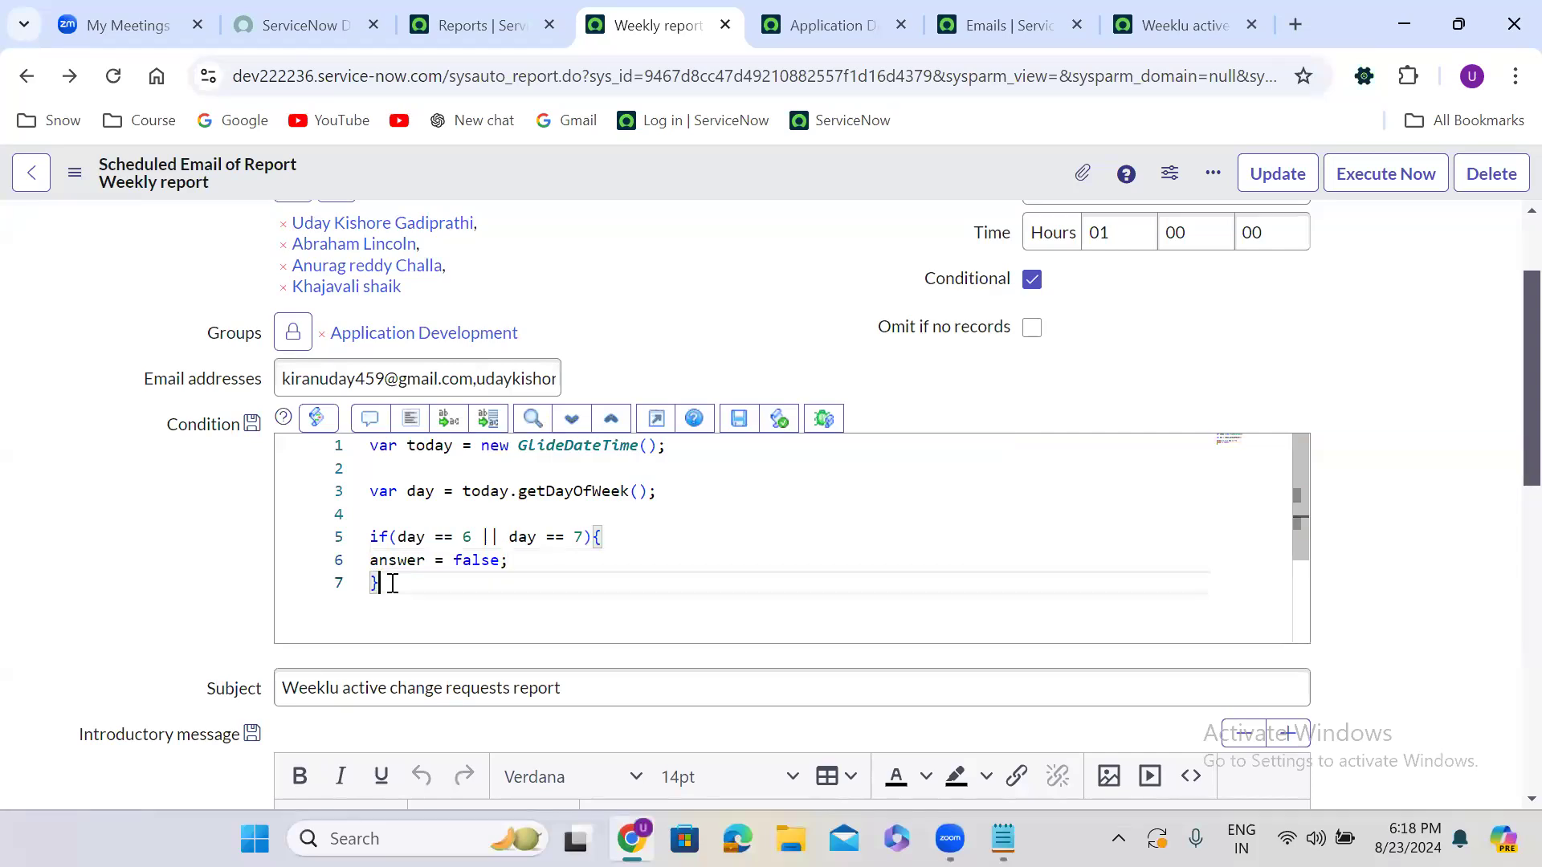
type("else{")
key("Return")
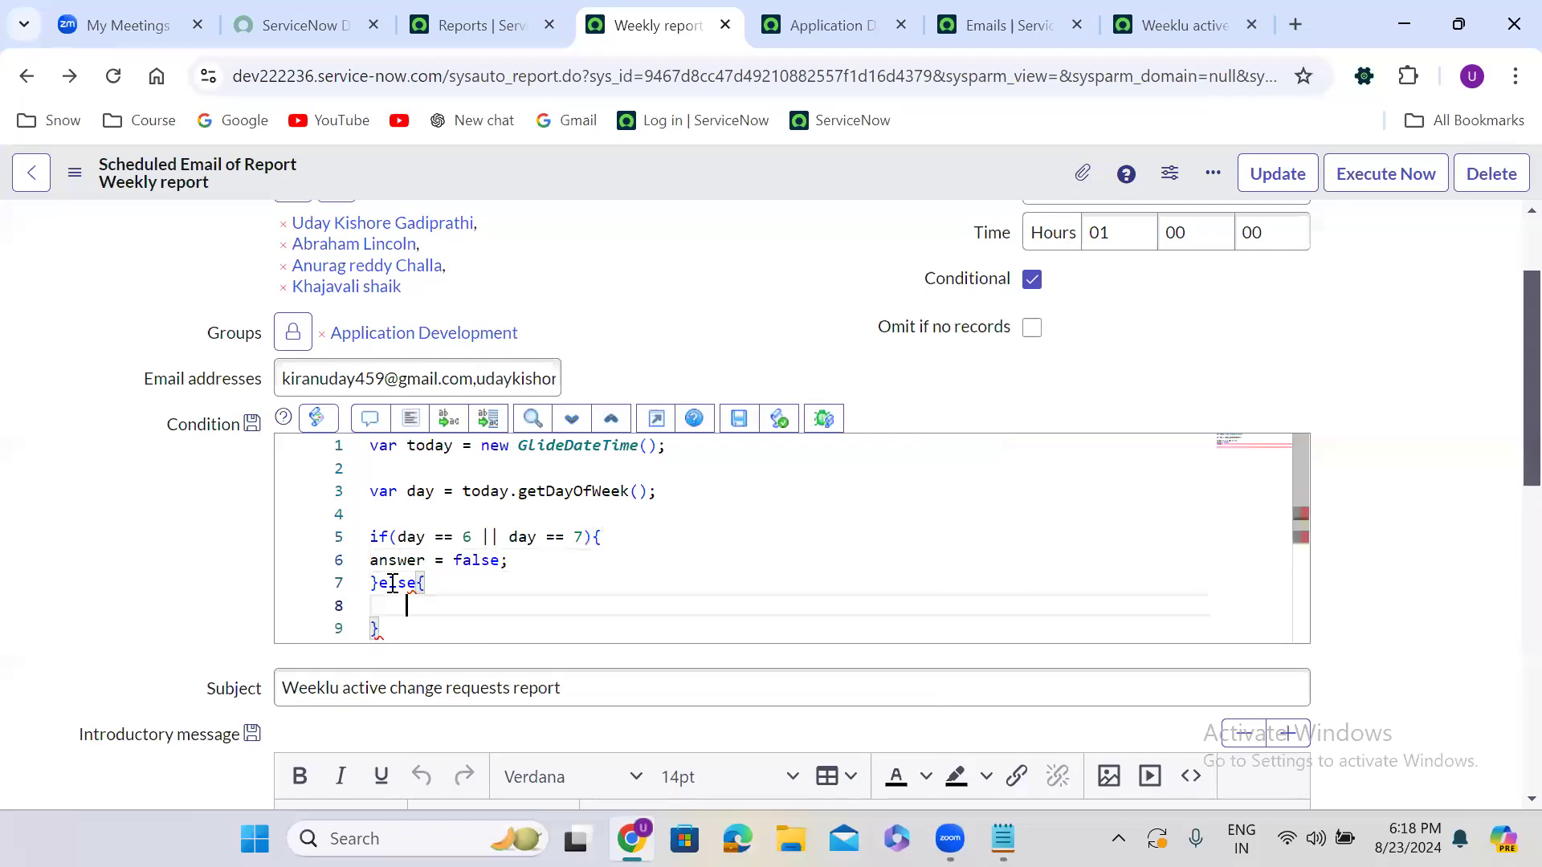
type("answer = true")
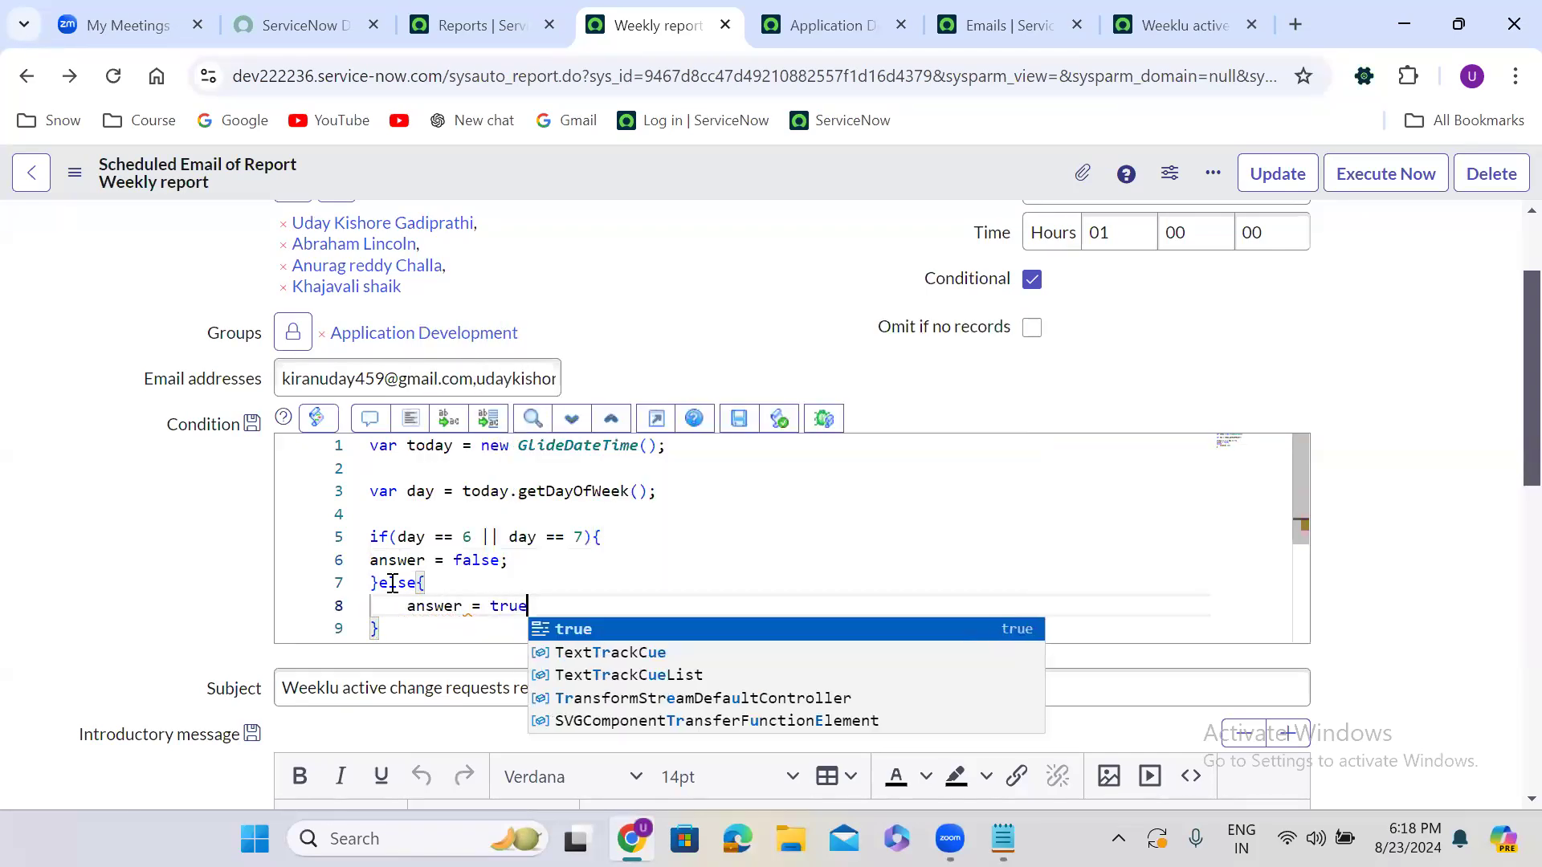
type(";")
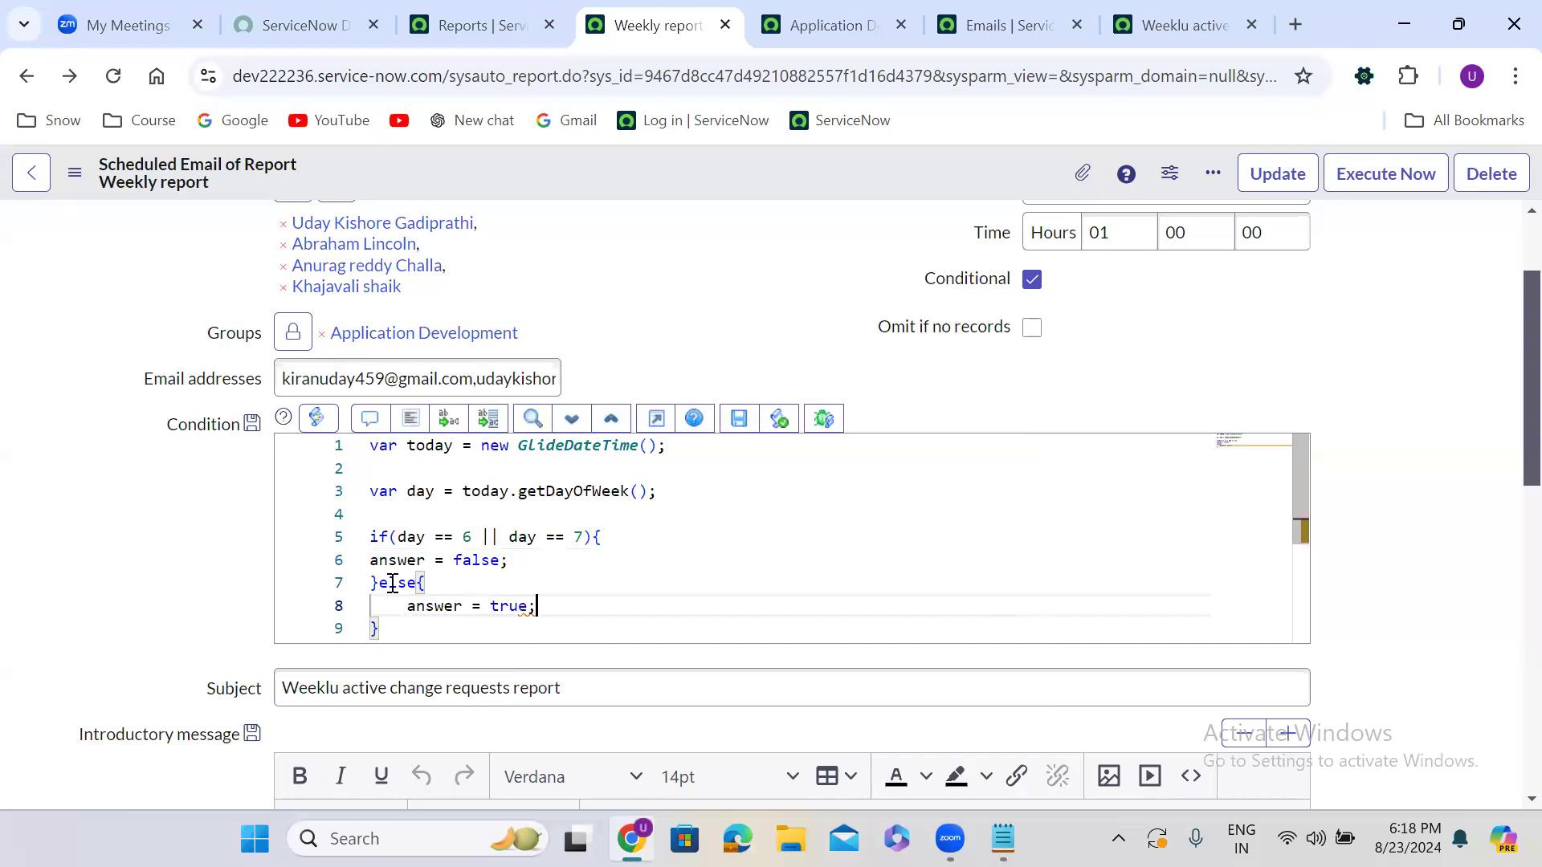
left_click(403, 429)
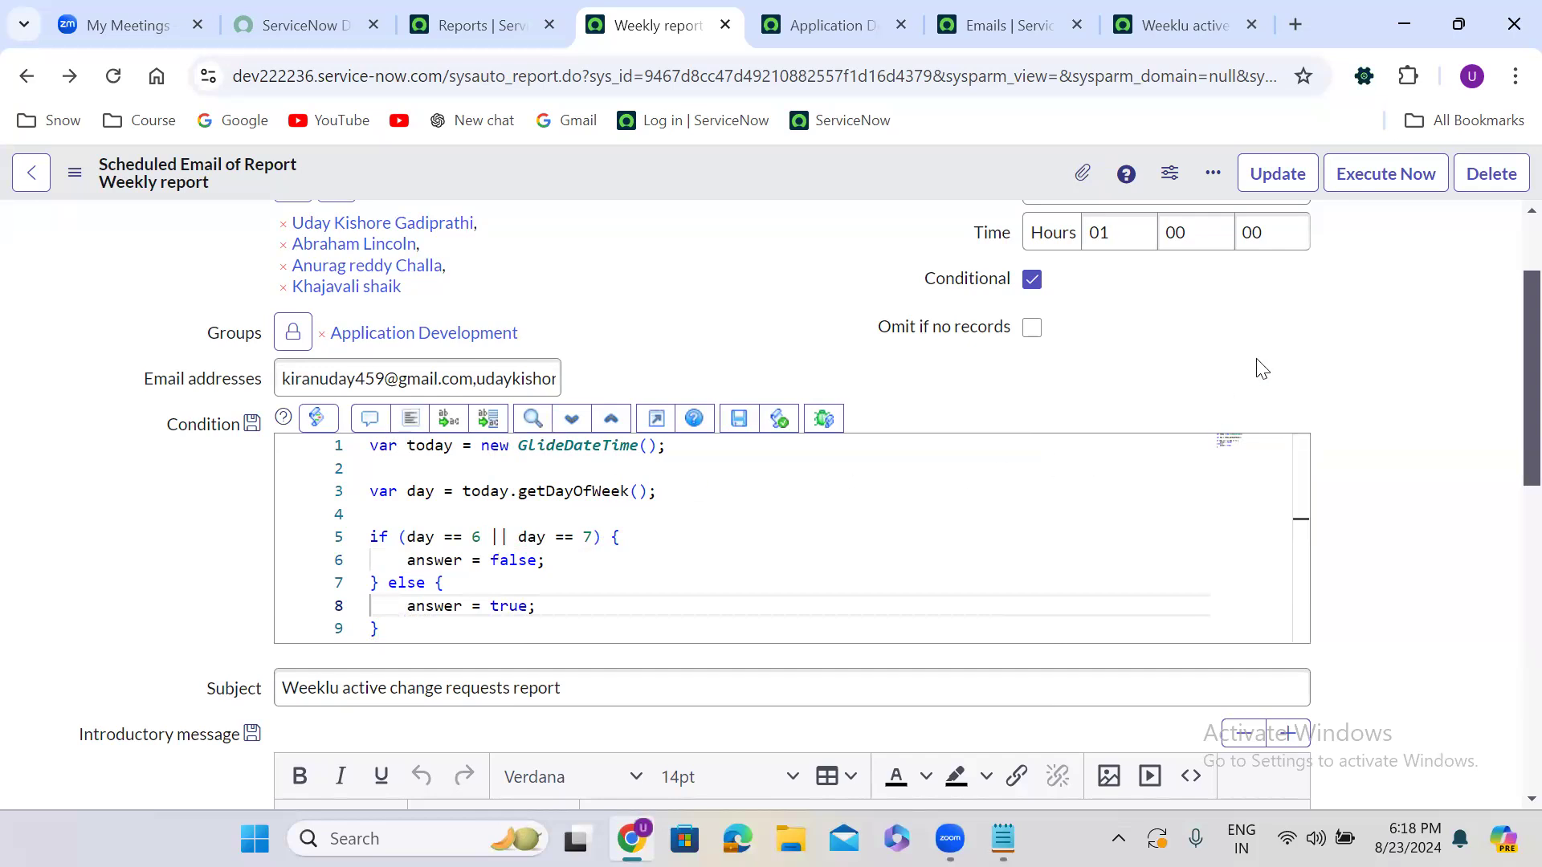
Review the script by highlighting the 6, 7 and answer = false line, then switch to Notepad
scroll(1261, 369, "up", 1)
scroll(1261, 369, "up", 2)
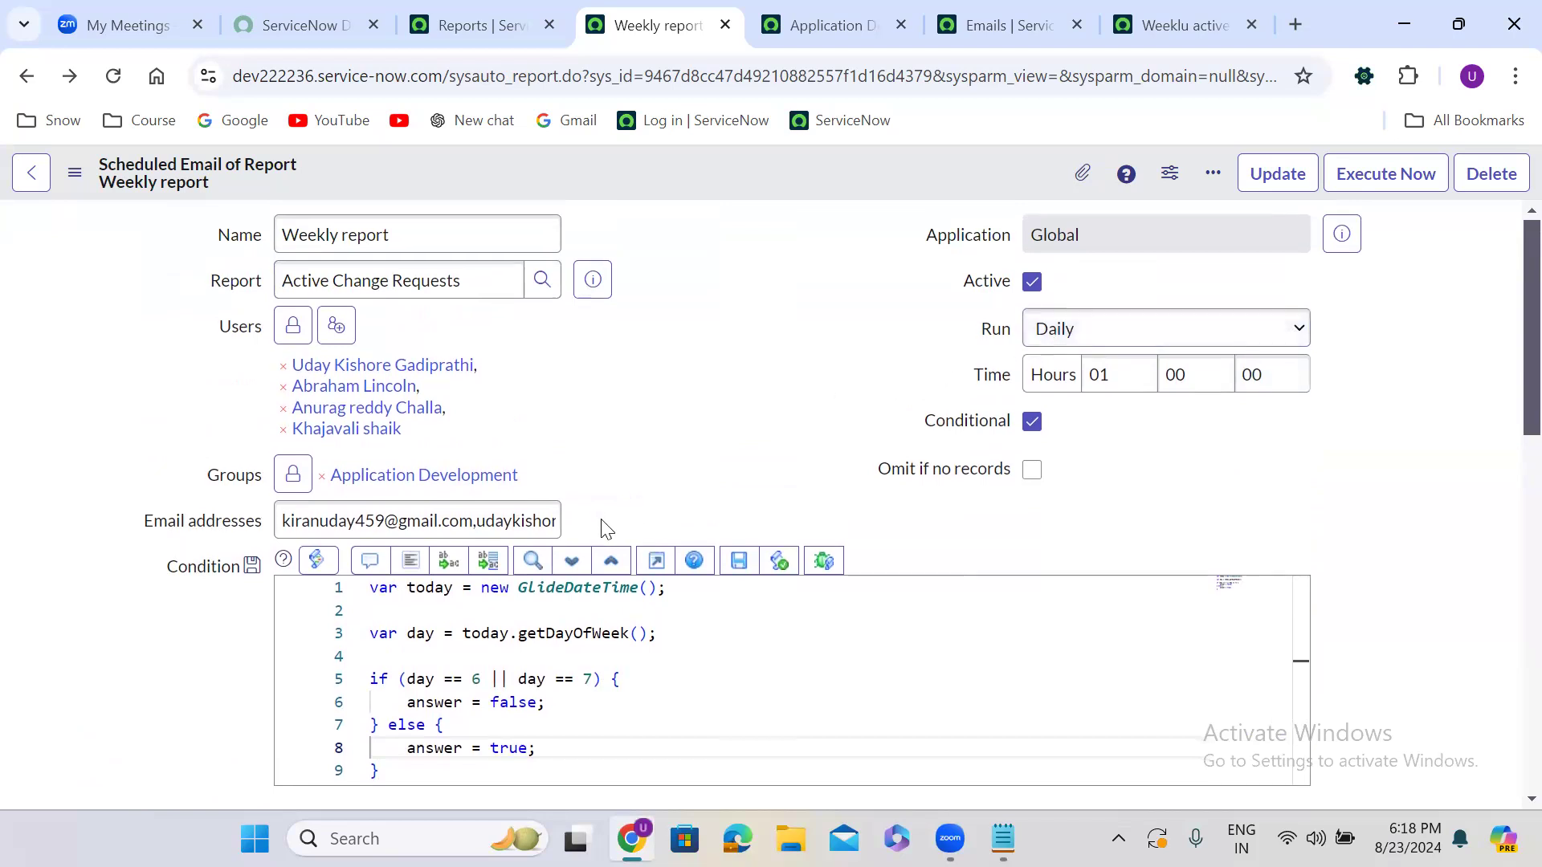
scroll(606, 529, "down", 3)
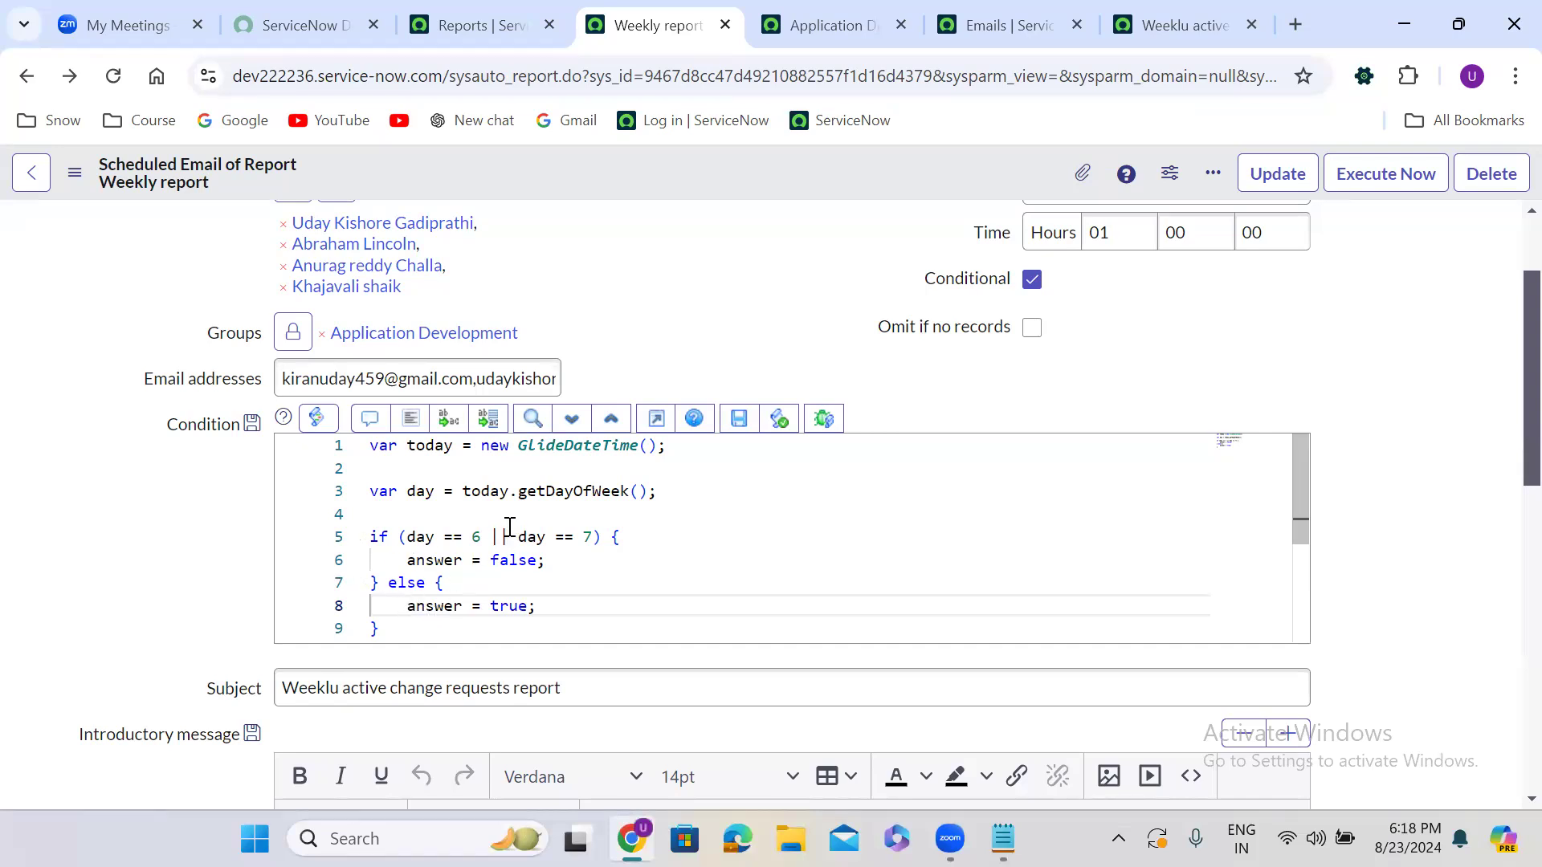
double_click(476, 536)
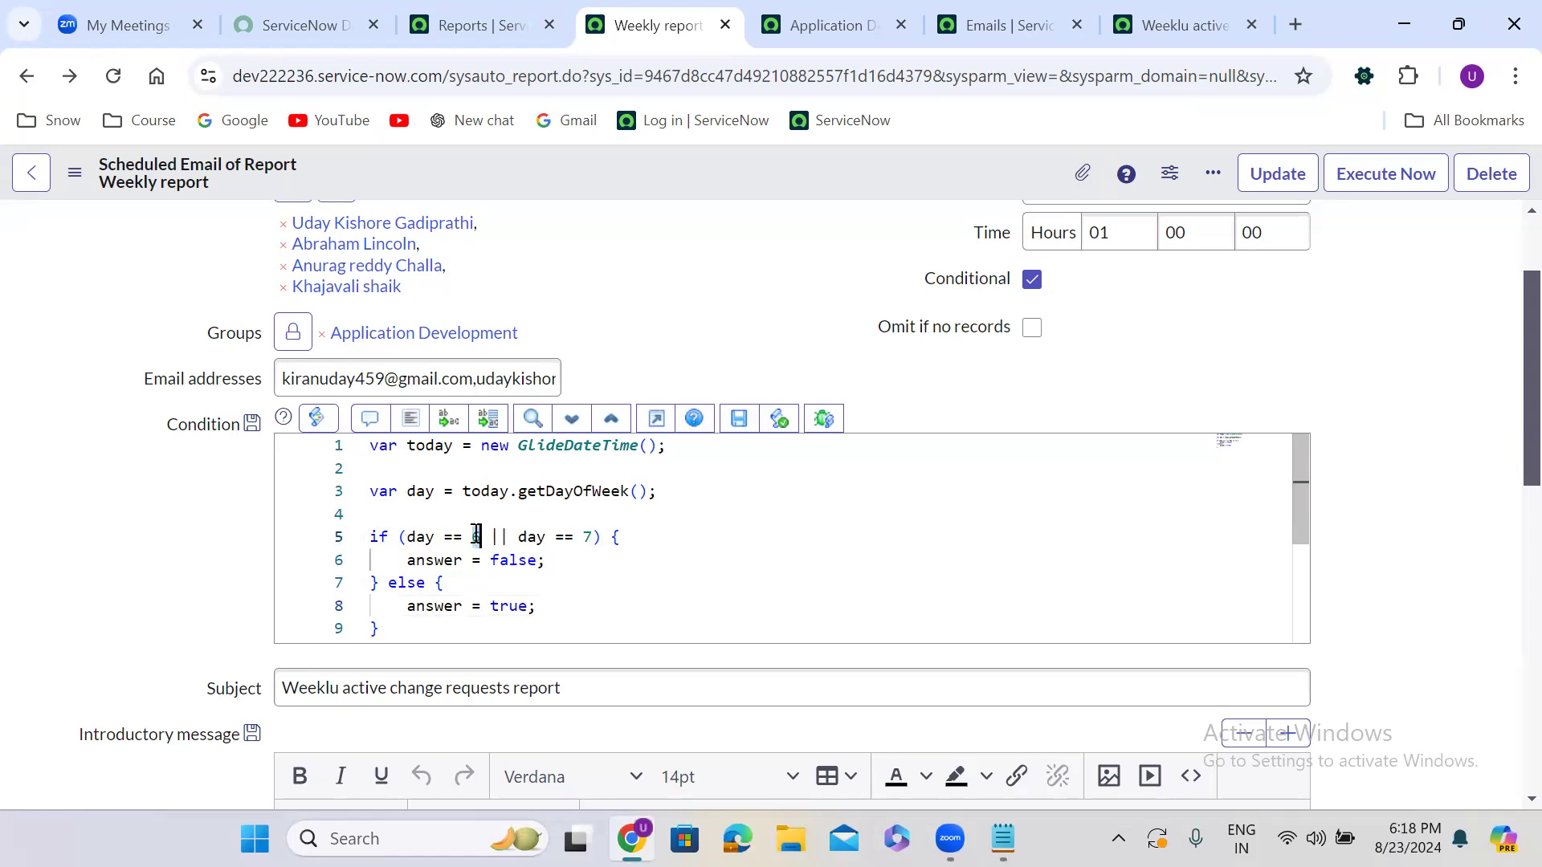
left_click_drag(404, 560, 578, 560)
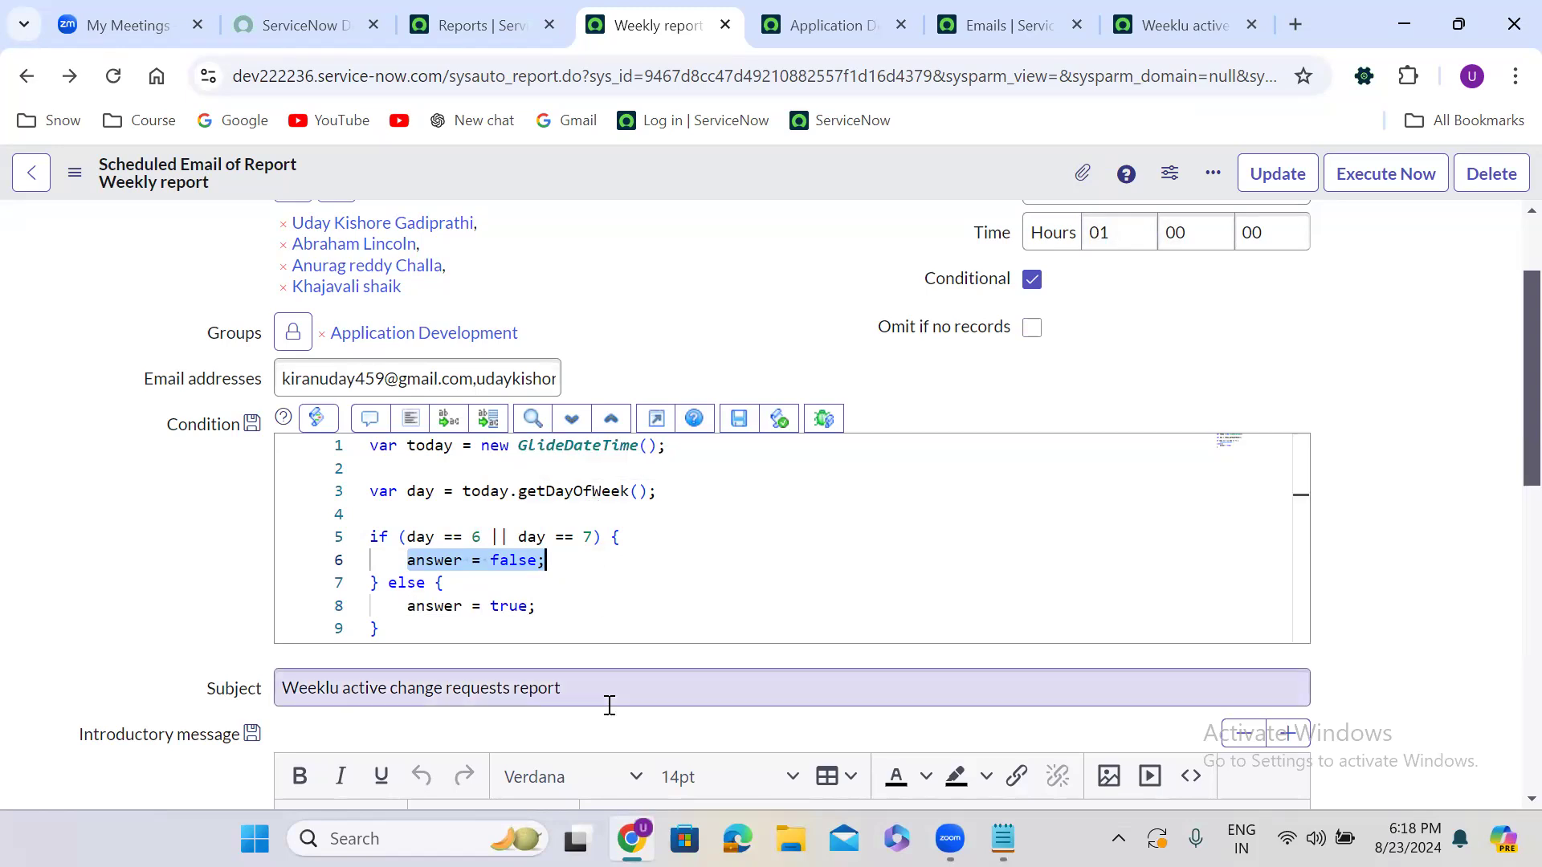
left_click(479, 538)
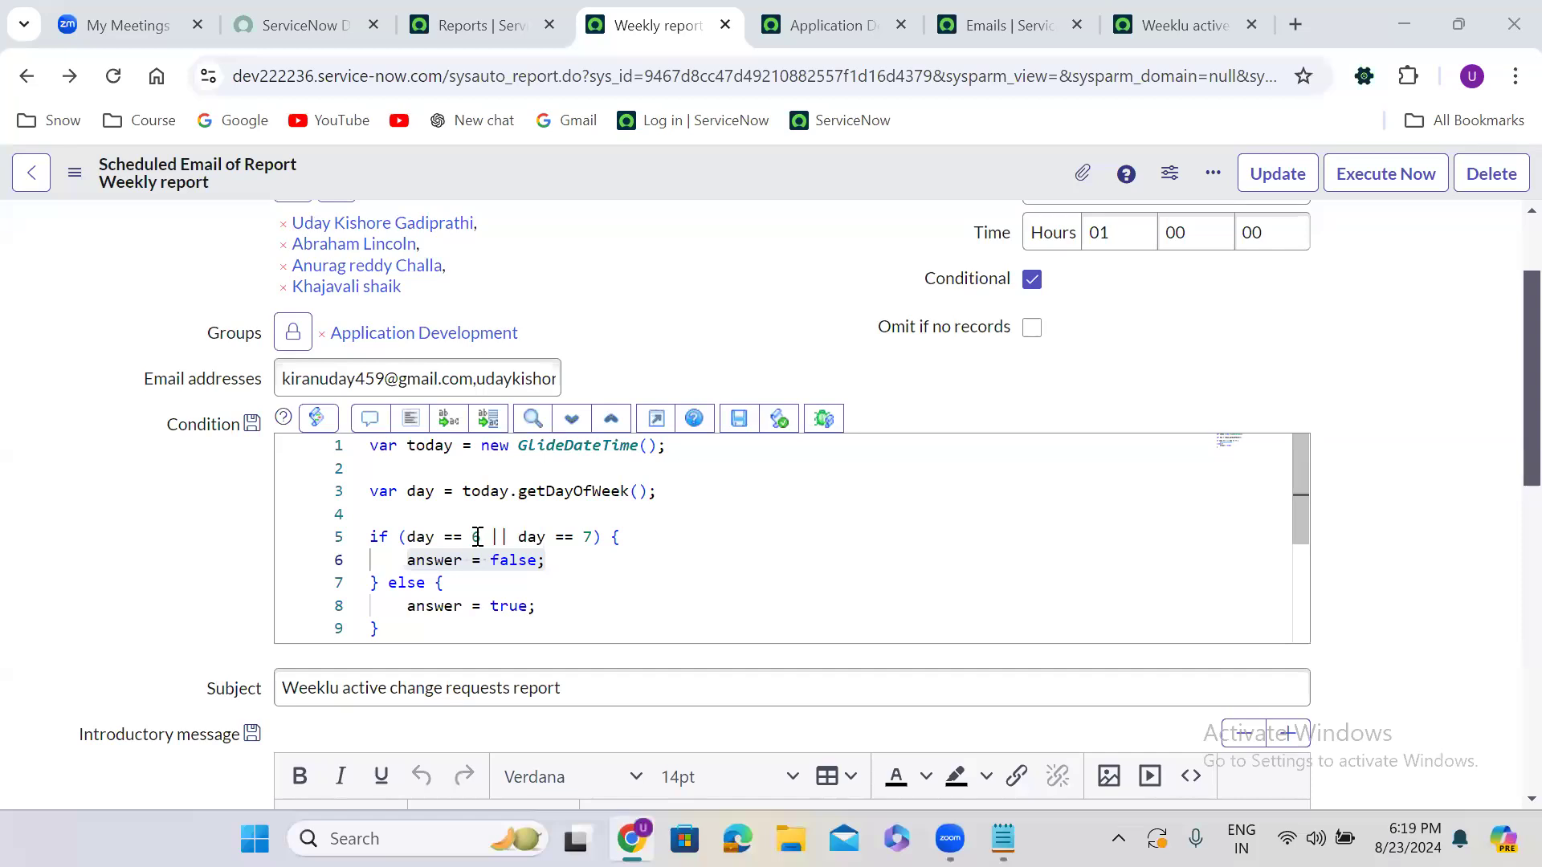
double_click(588, 538)
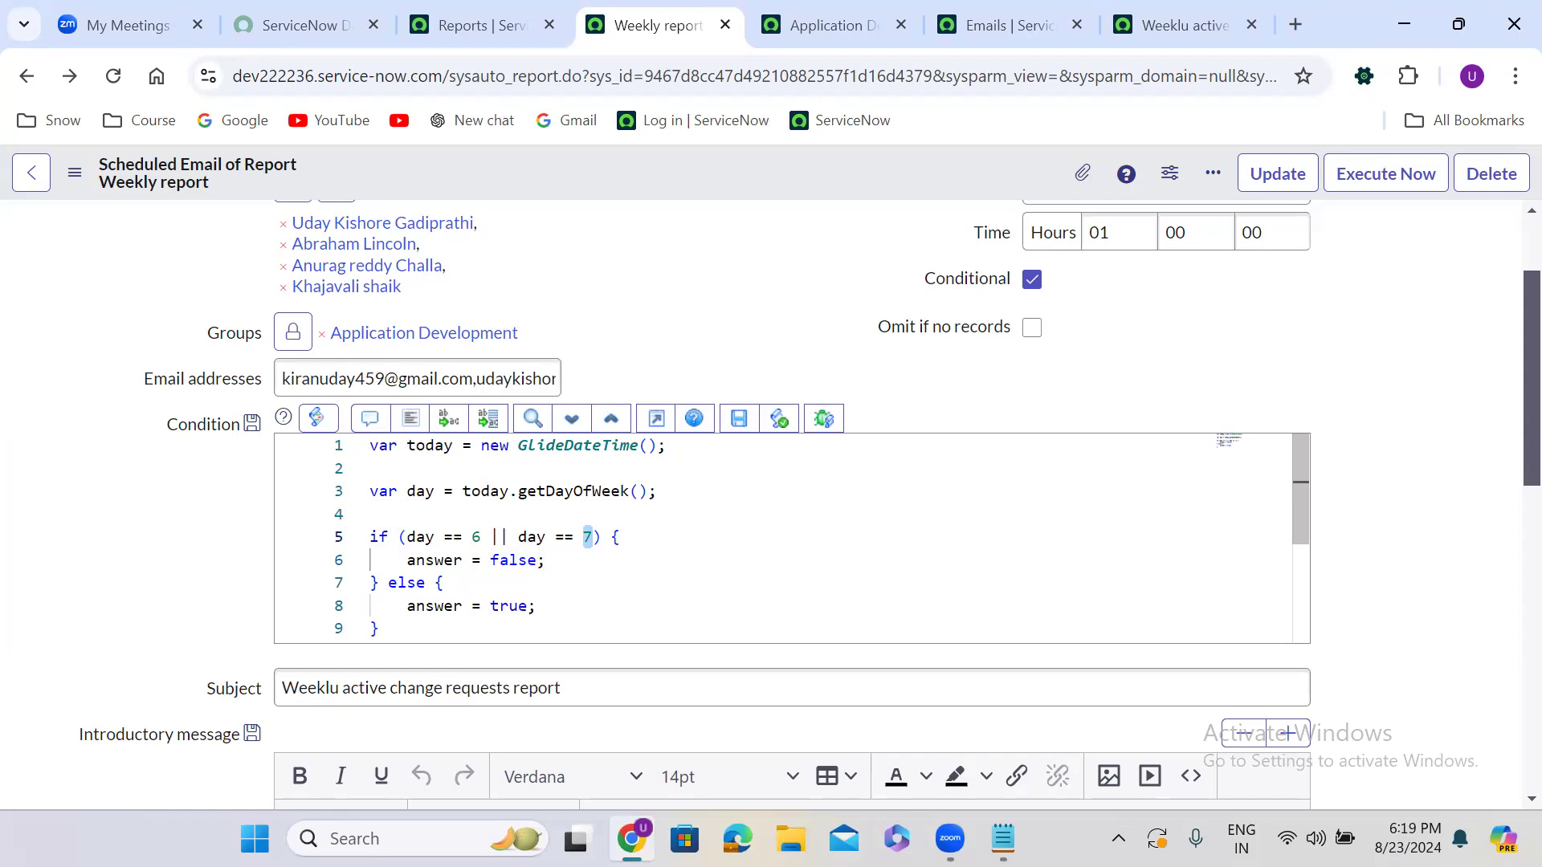
key("alt+Tab")
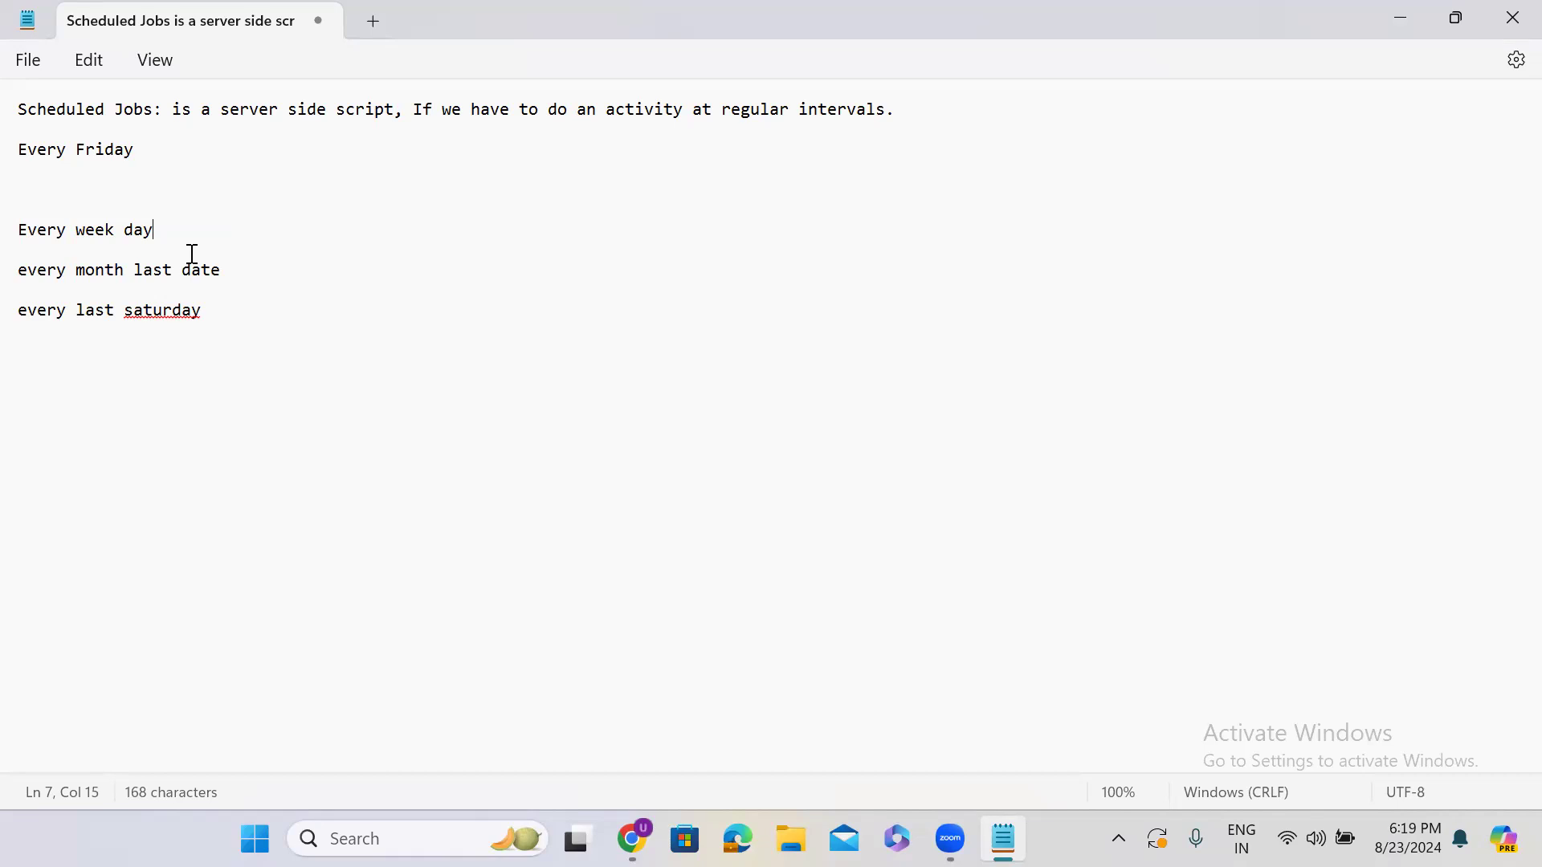
Minimize the Scheduled Jobs notes and scroll back up the scheduled email form
left_click(1402, 28)
scroll(1138, 327, "up", 2)
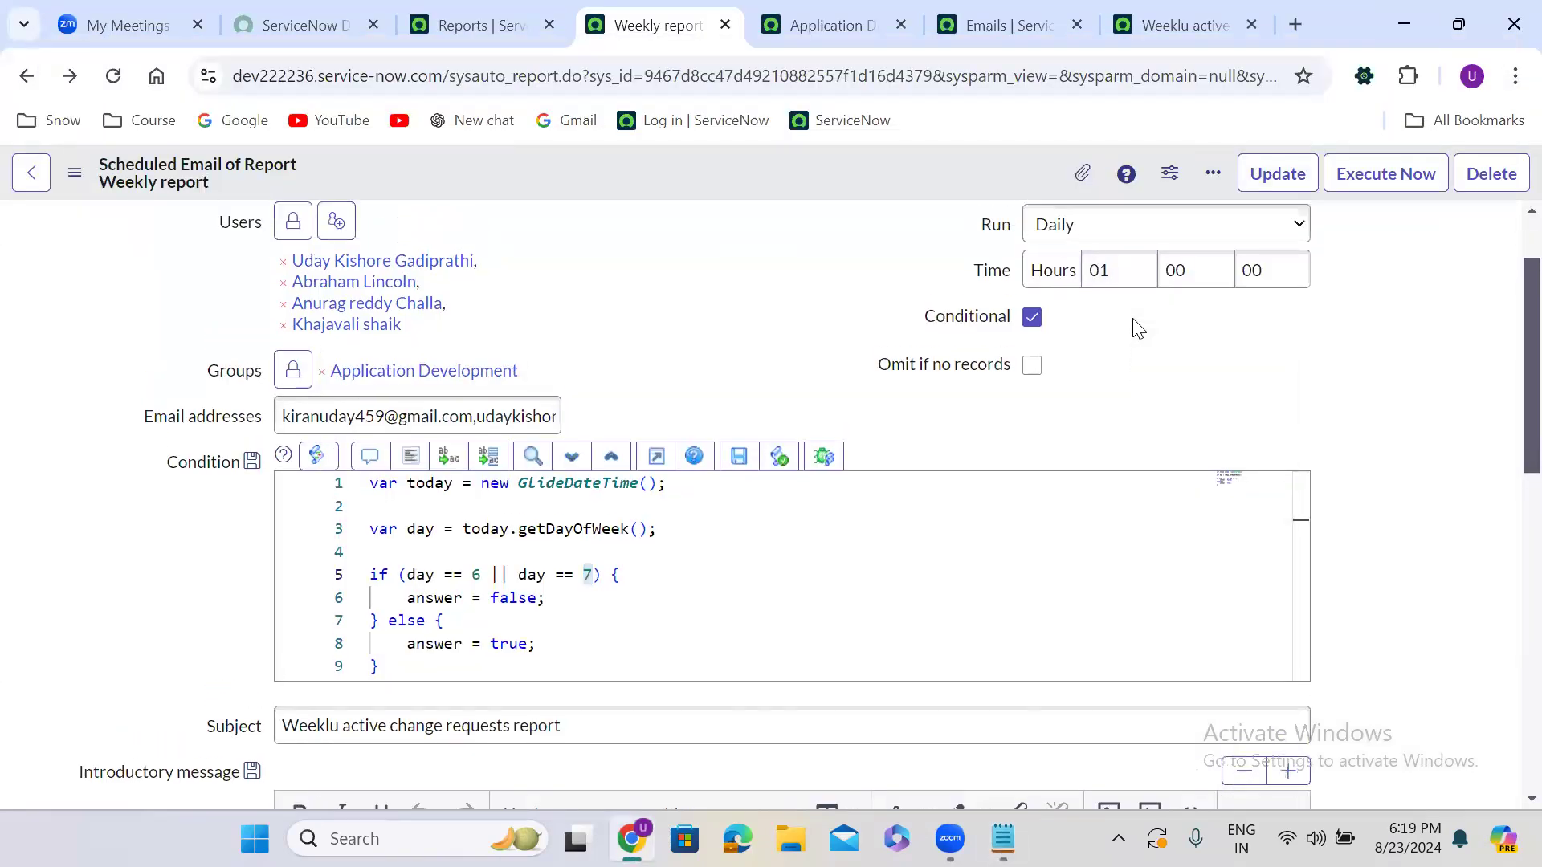
Set the Weekly report to run Monthly on day 31
scroll(1139, 328, "up", 2)
left_click(1124, 332)
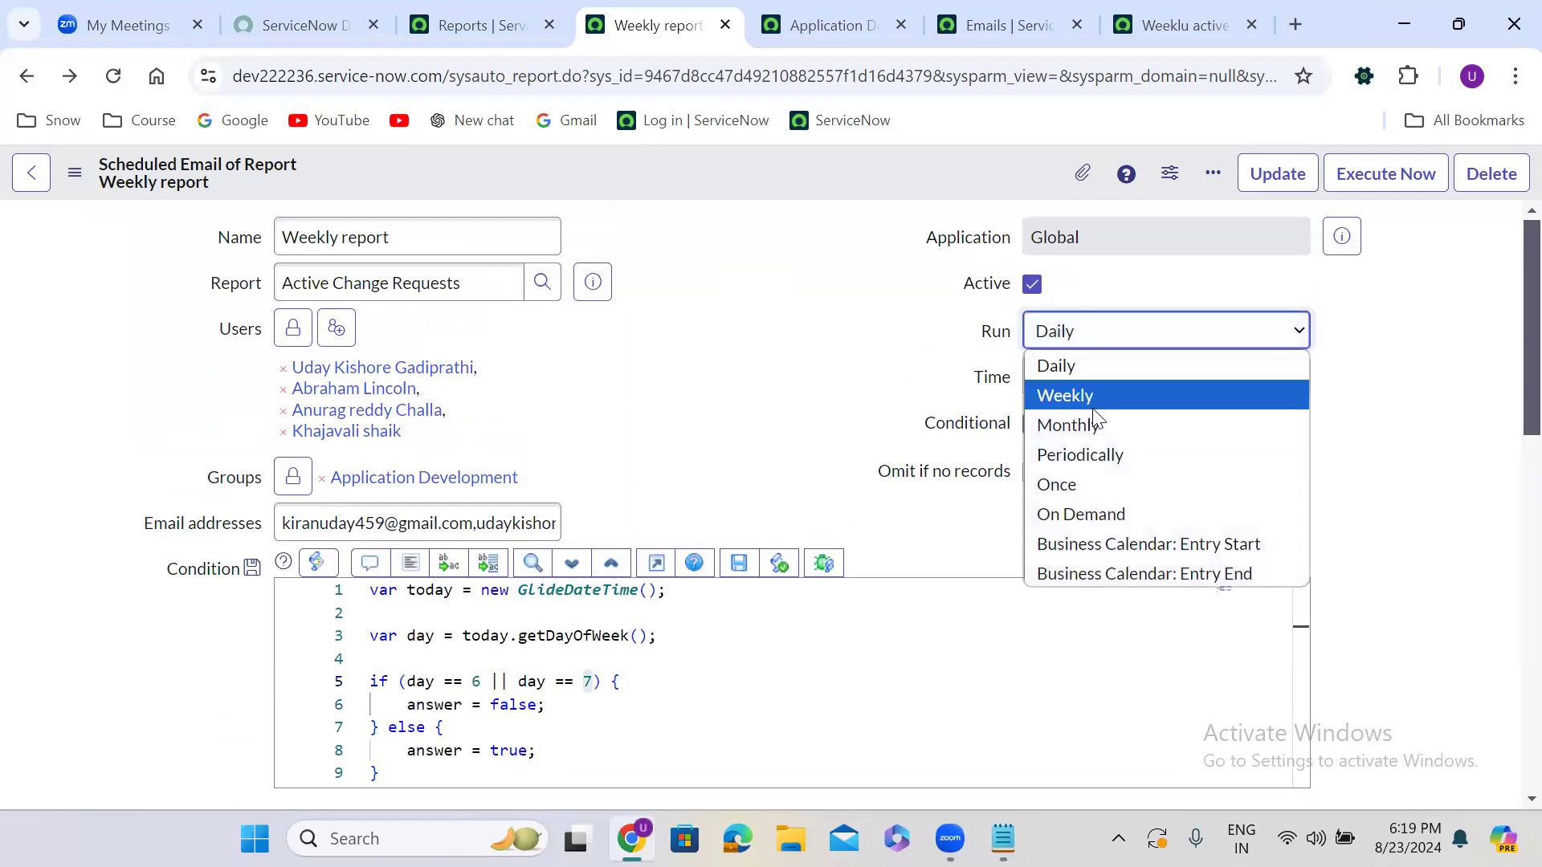
left_click(1096, 426)
left_click(1097, 384)
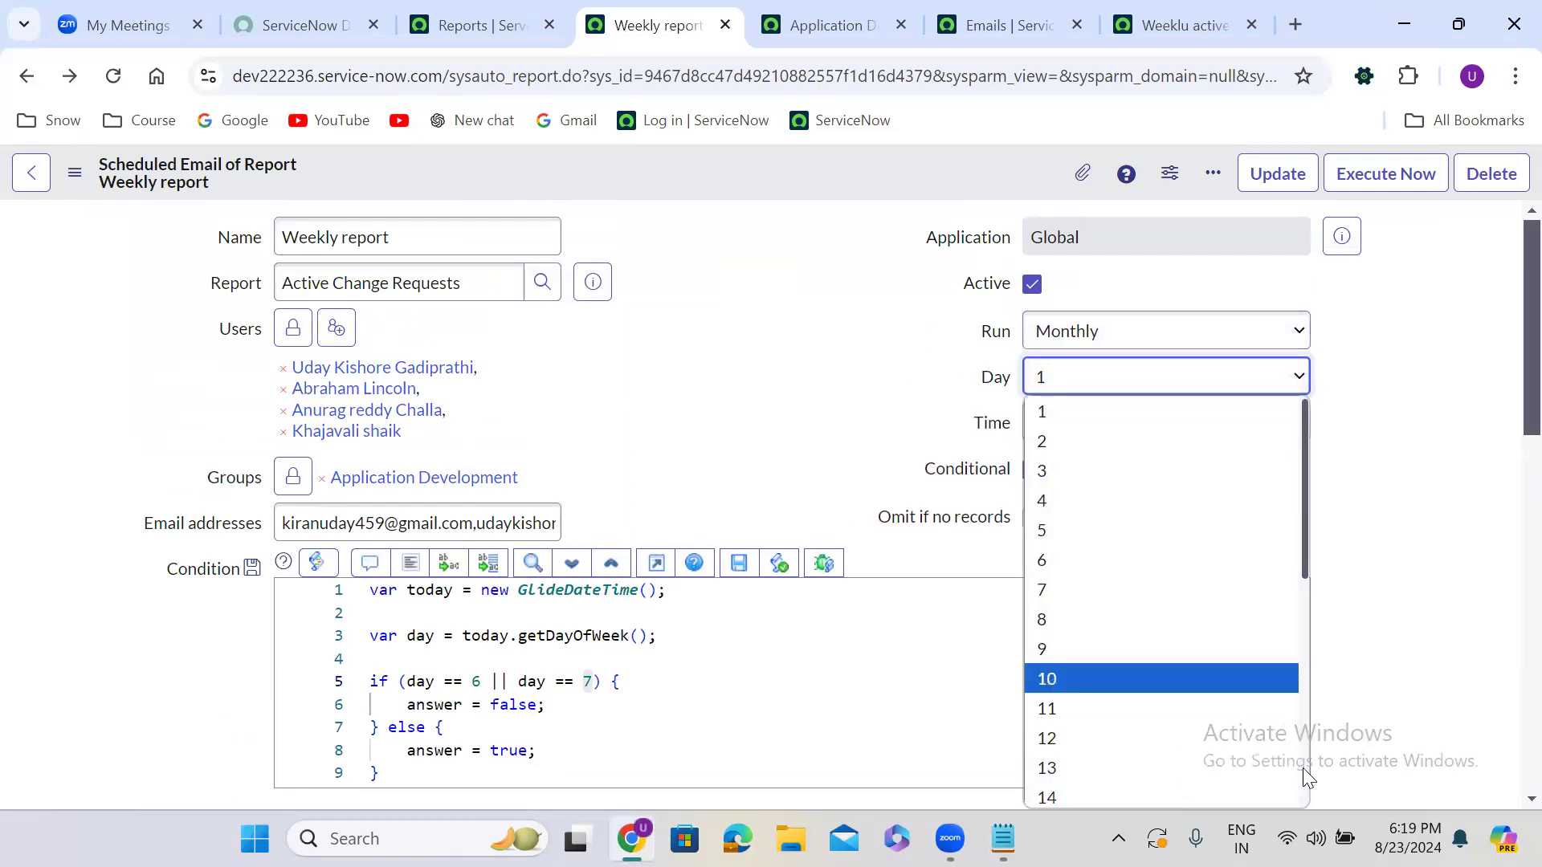
scroll(1302, 768, "down", 5)
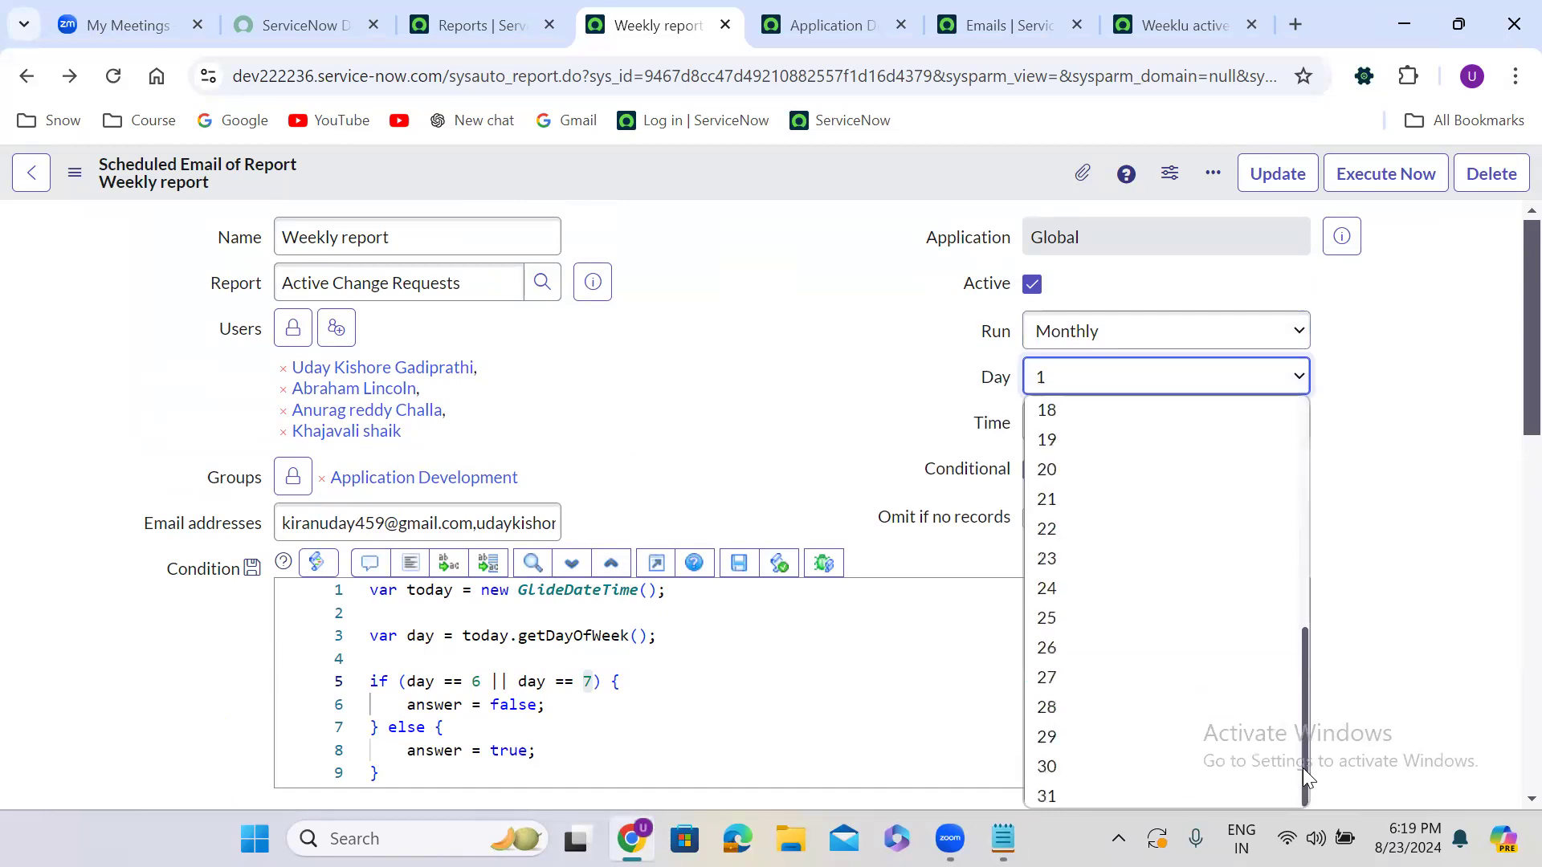
left_click(1084, 768)
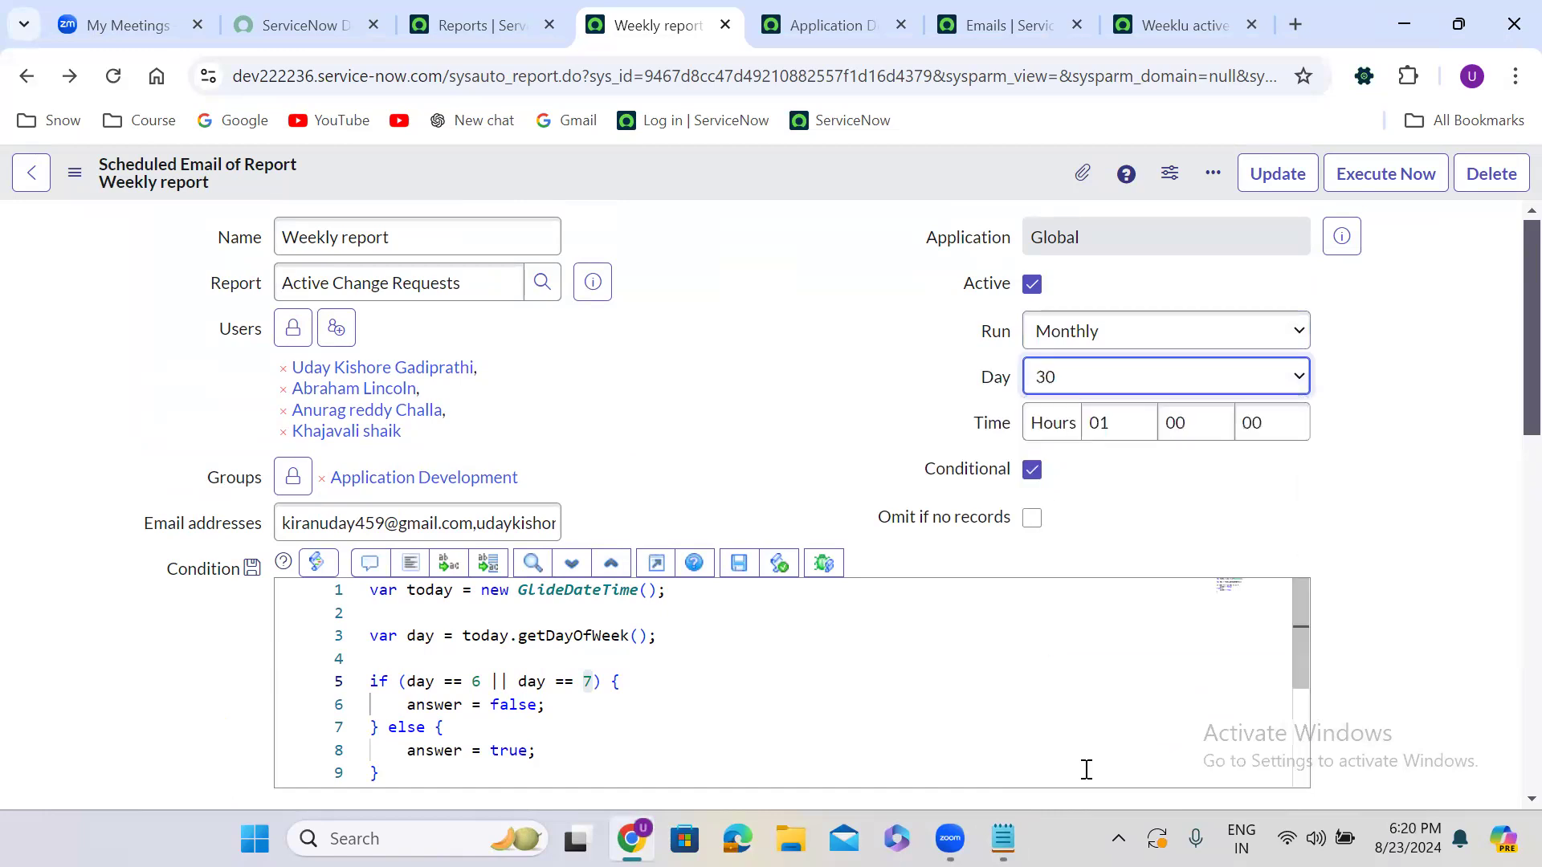
left_click(1098, 378)
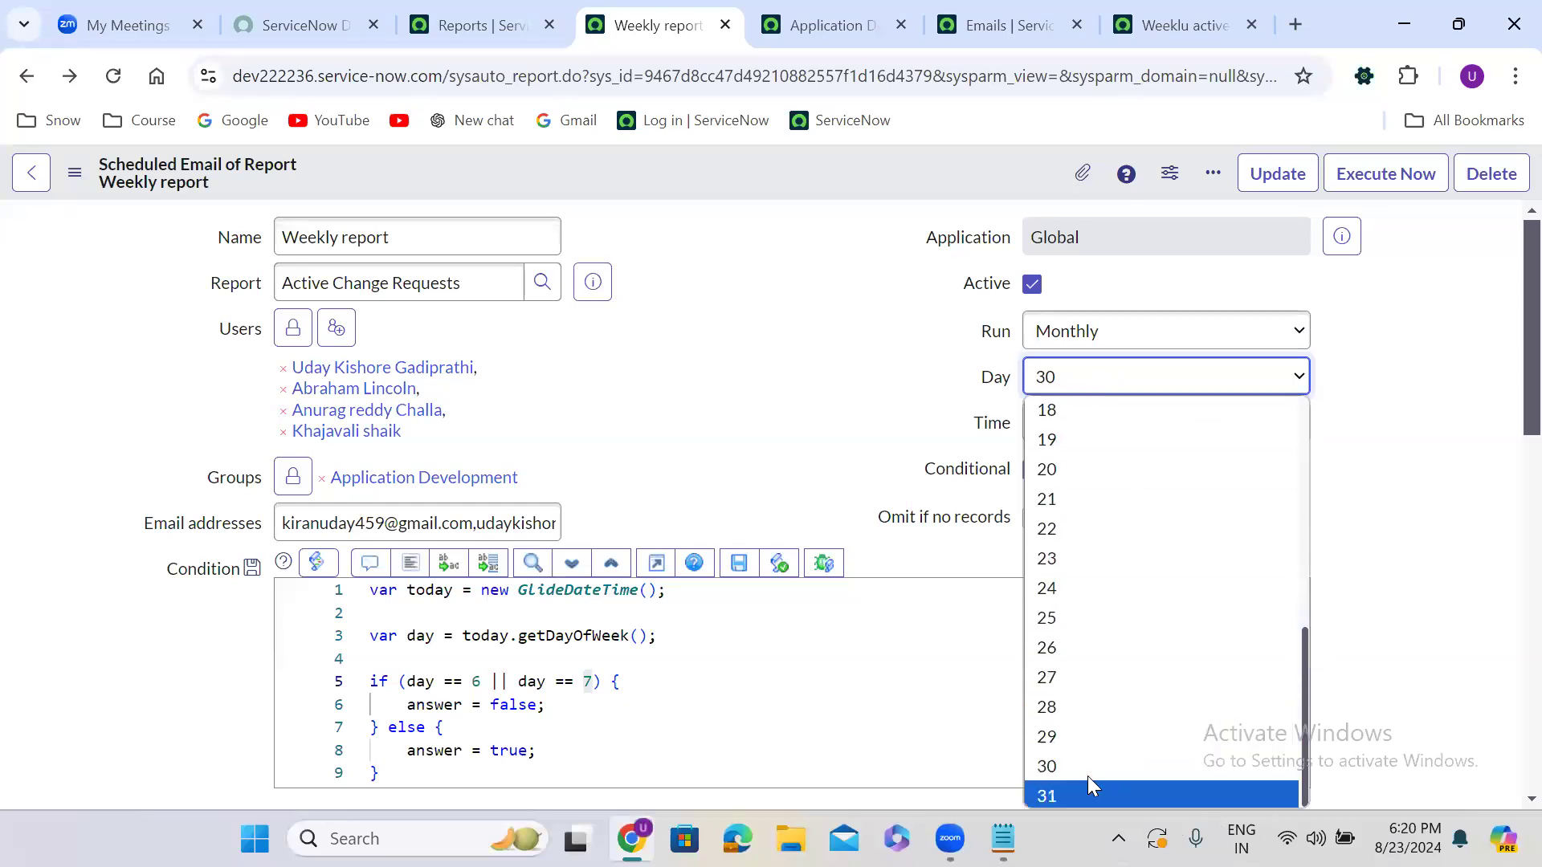
left_click(1089, 791)
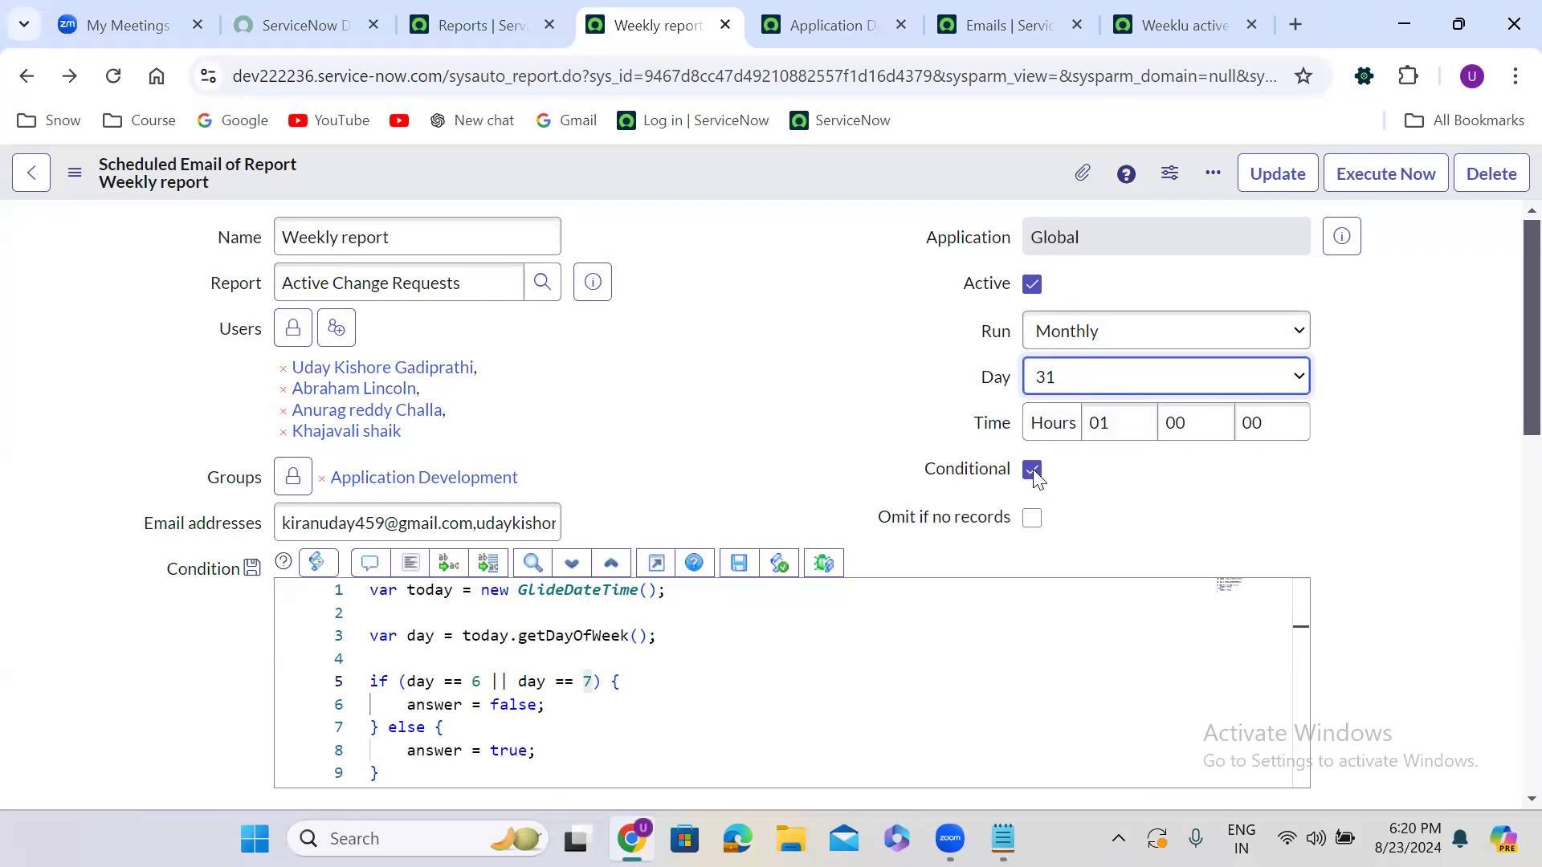
Delete the getDayOfWeek line from the condition script, leaving an empty line 3
left_click_drag(671, 637, 360, 593)
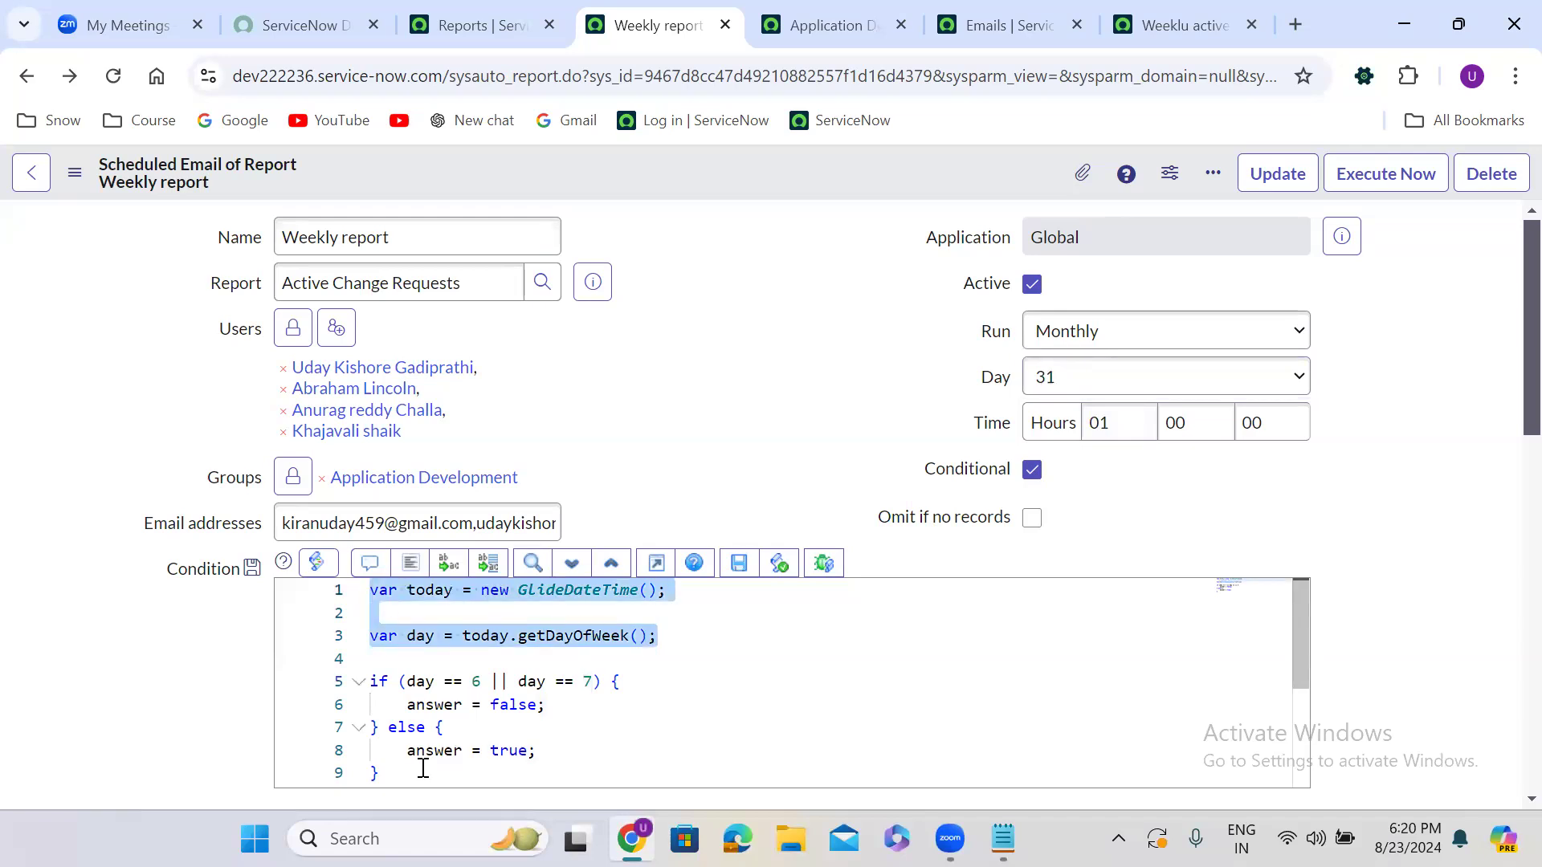
left_click(663, 636)
left_click_drag(664, 636, 377, 613)
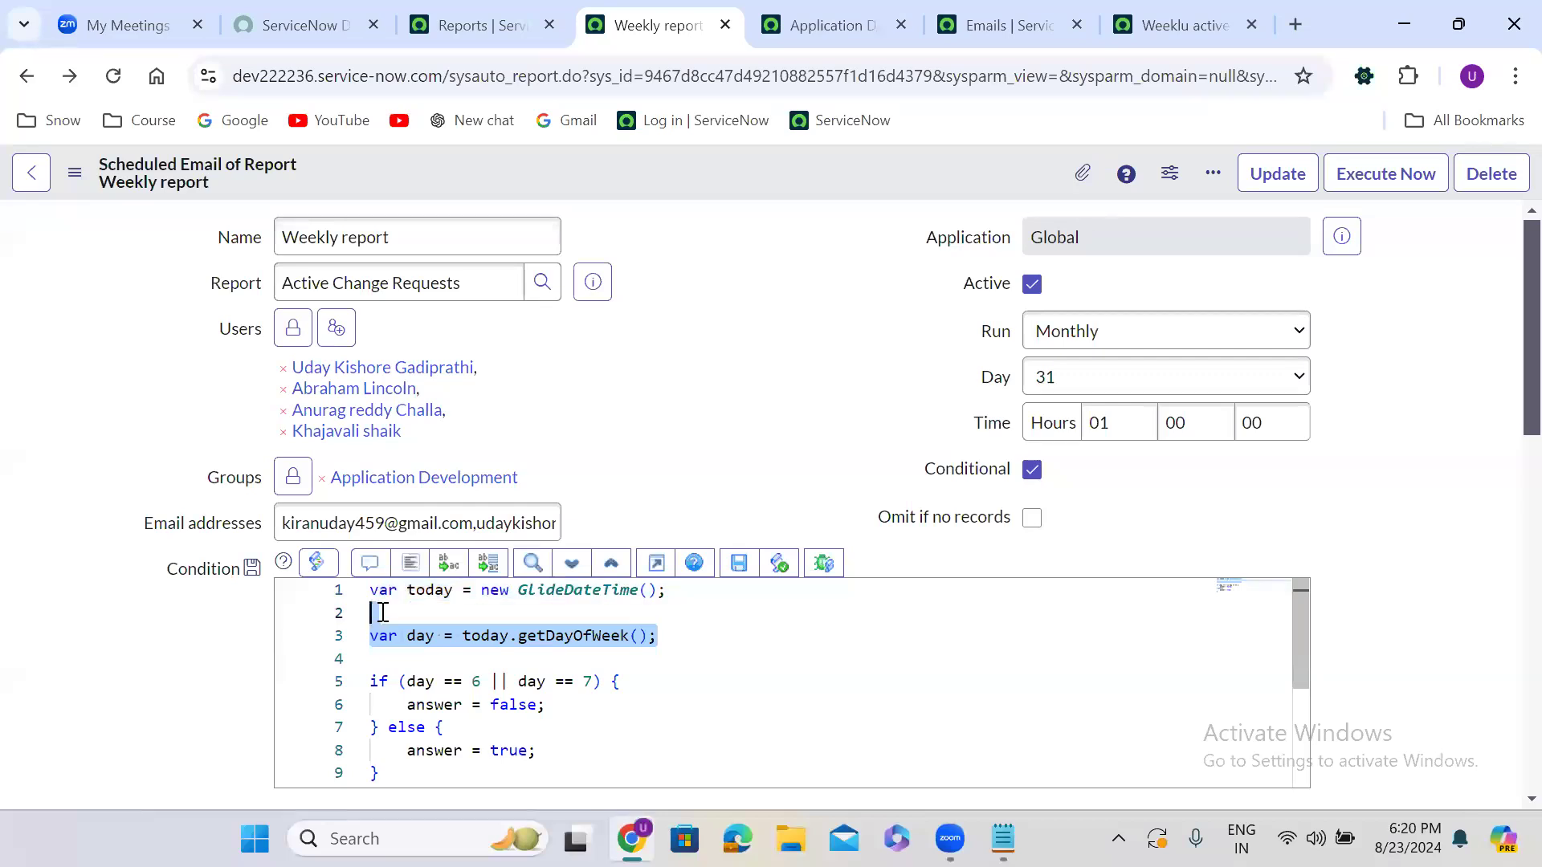
key("BackSpace")
key("Return")
Start line 3 with var lastDate = new GlideDateTime();
type("var ")
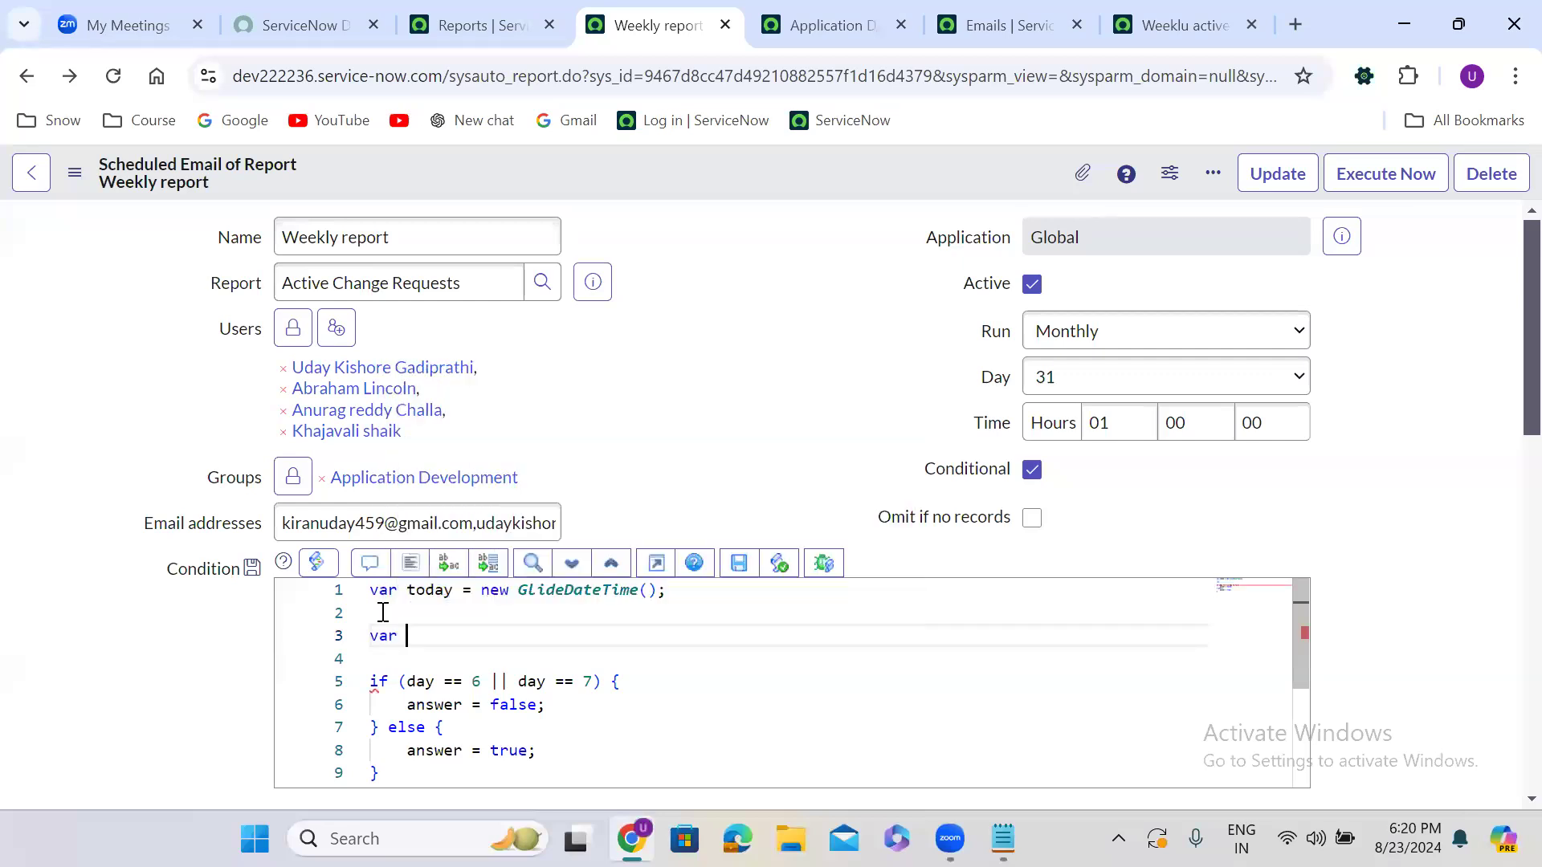
type("lastDate = new Gli")
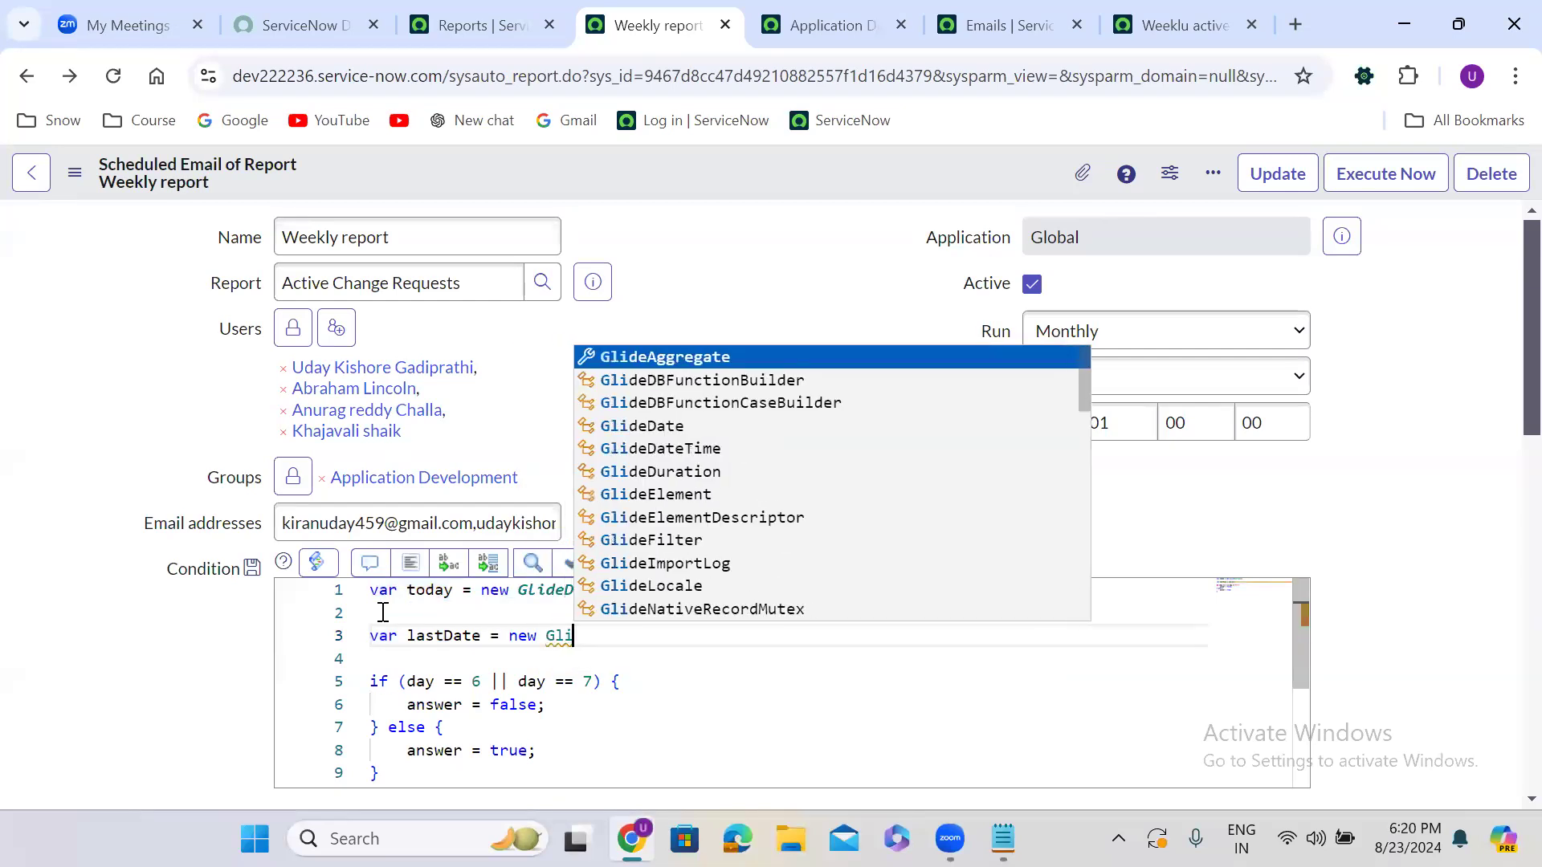
type("da")
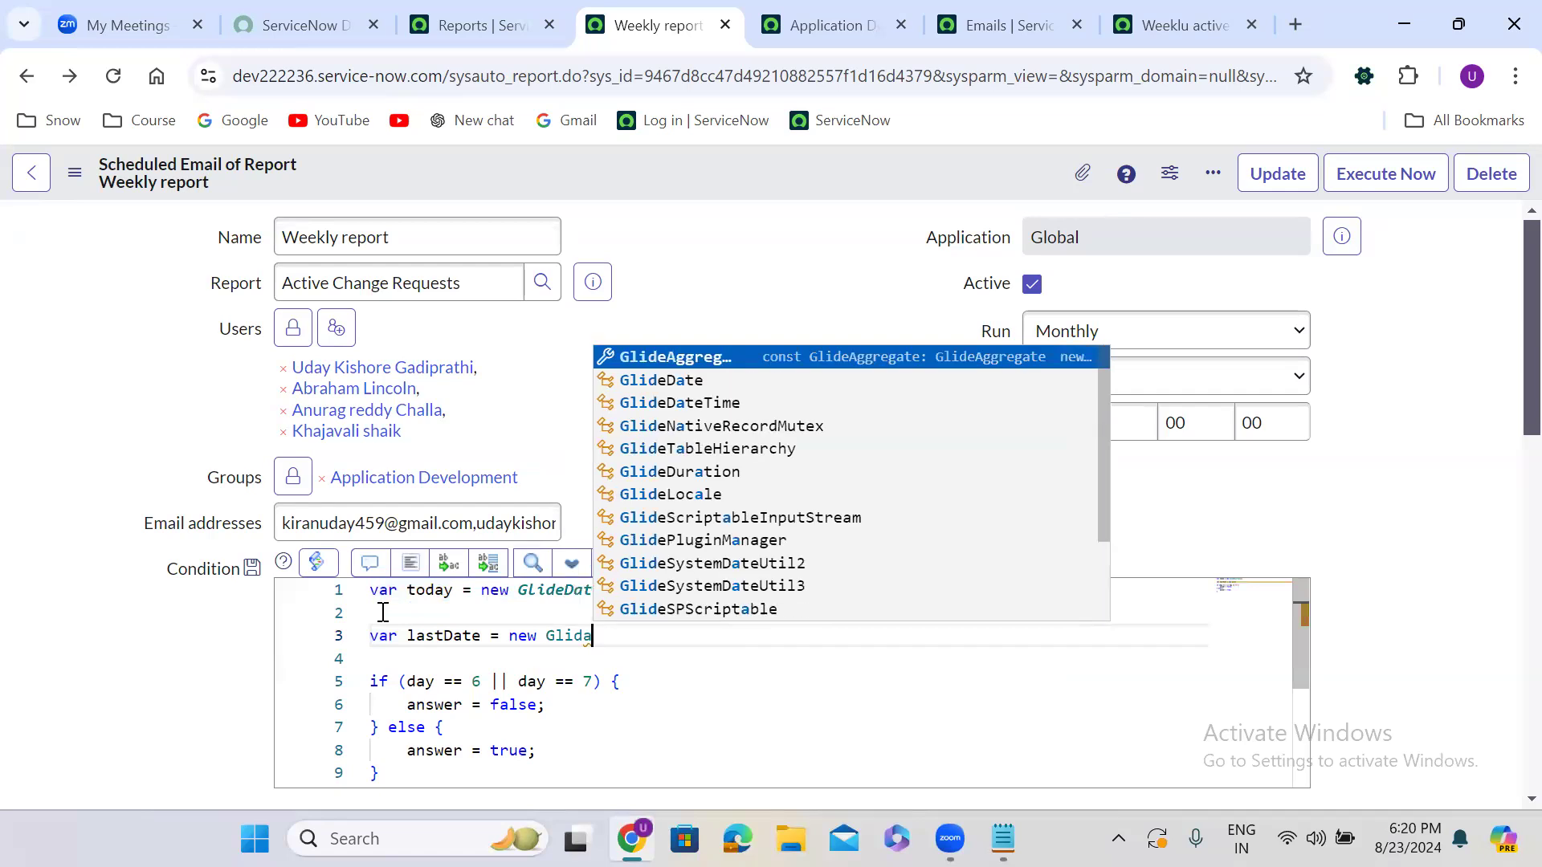
key("BackSpace")
type("eDat")
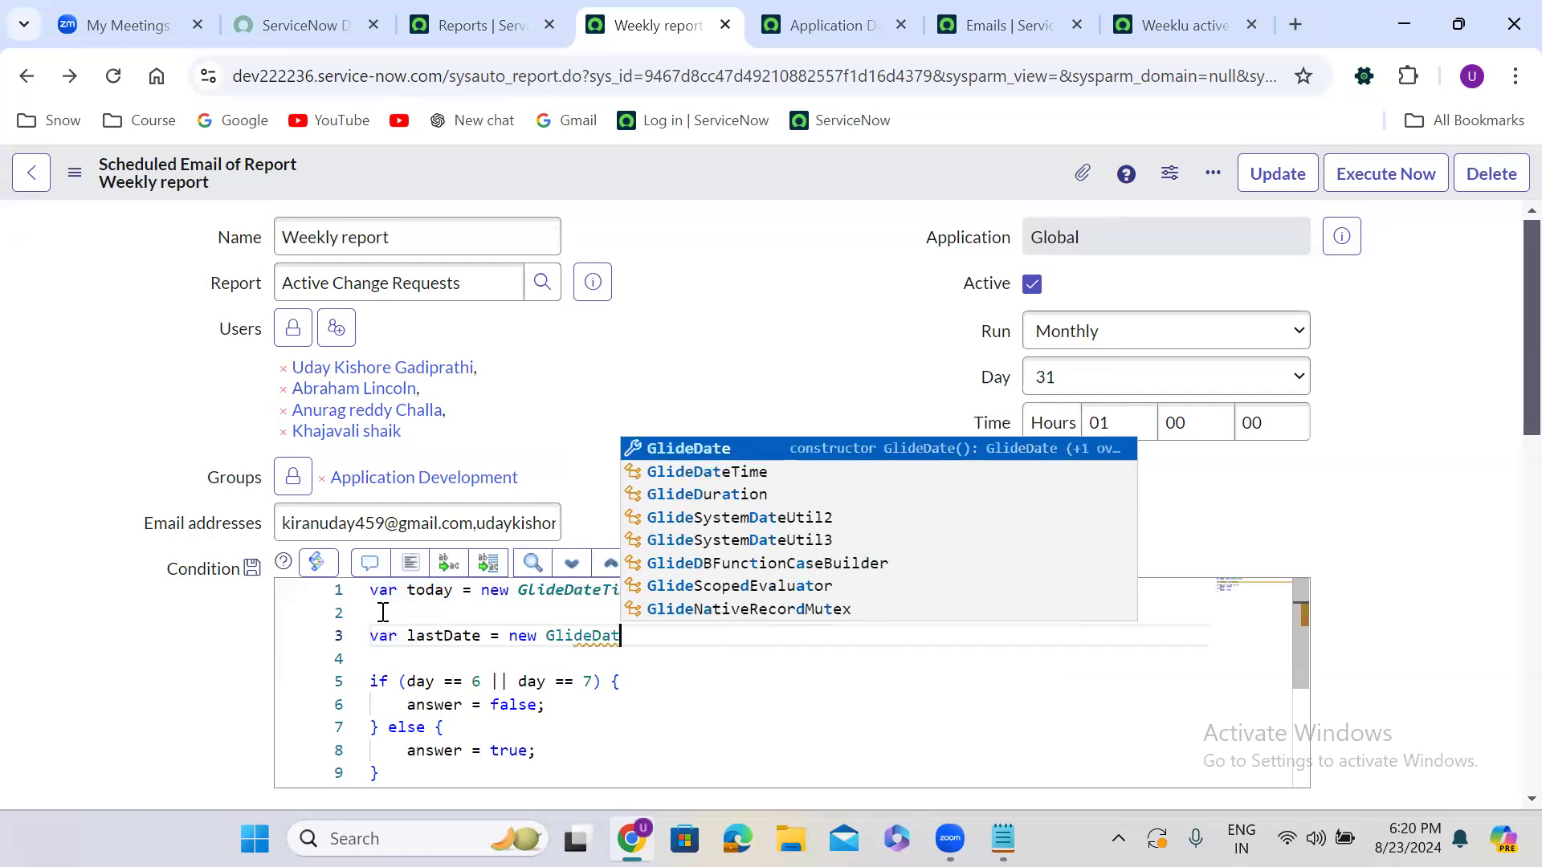
key("Down")
key("Return")
type("(g);")
Pass gs.endOfThisMonth() to GlideDateTime and append .getDisplayValue() to the lastDate line
key("Left")
key("Left")
type("g")
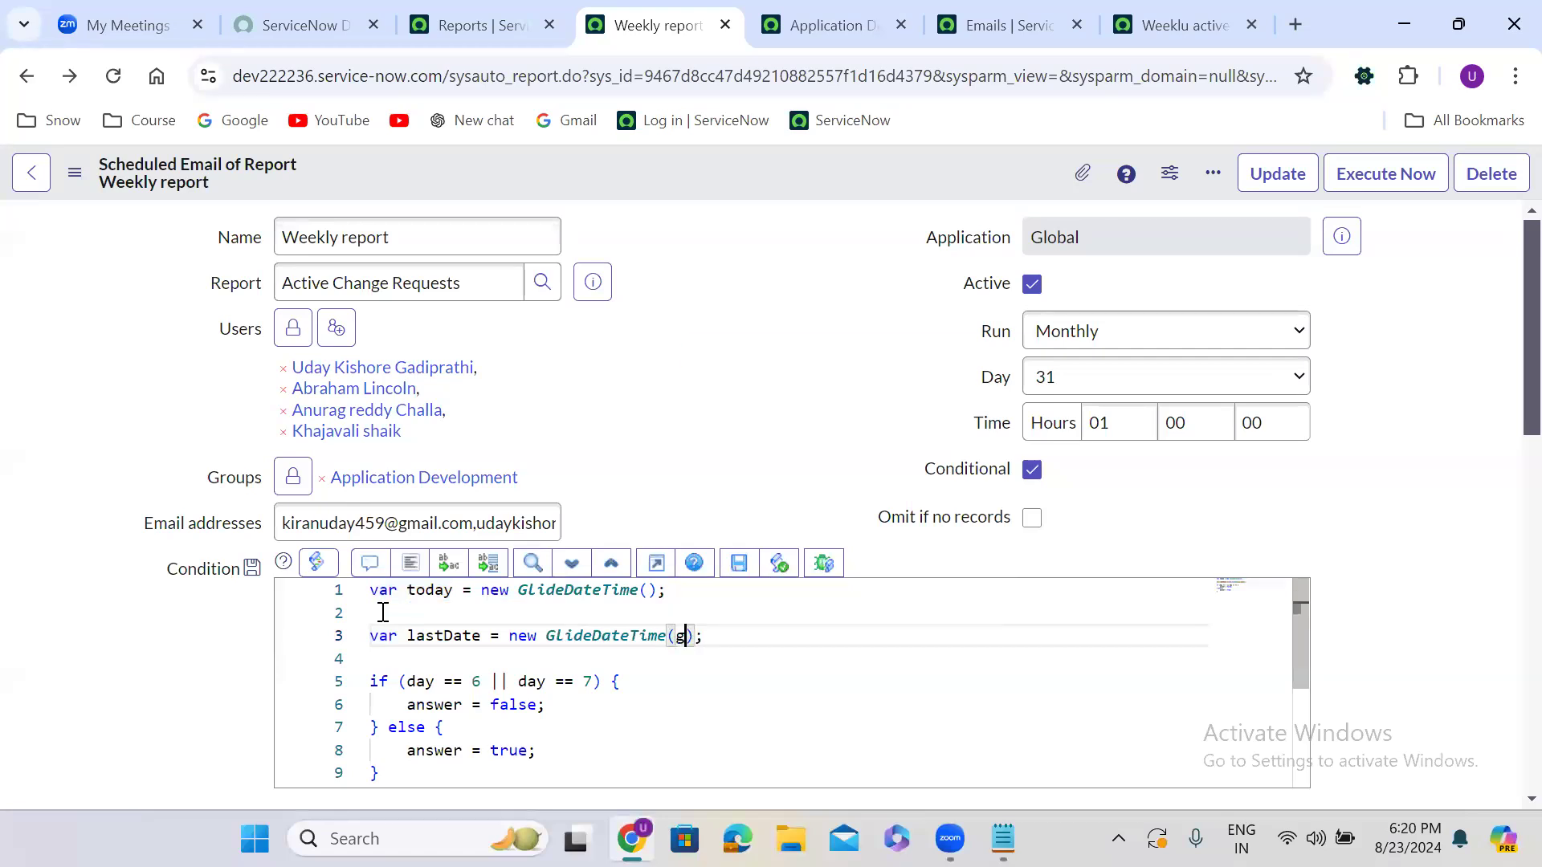
type("s.ge")
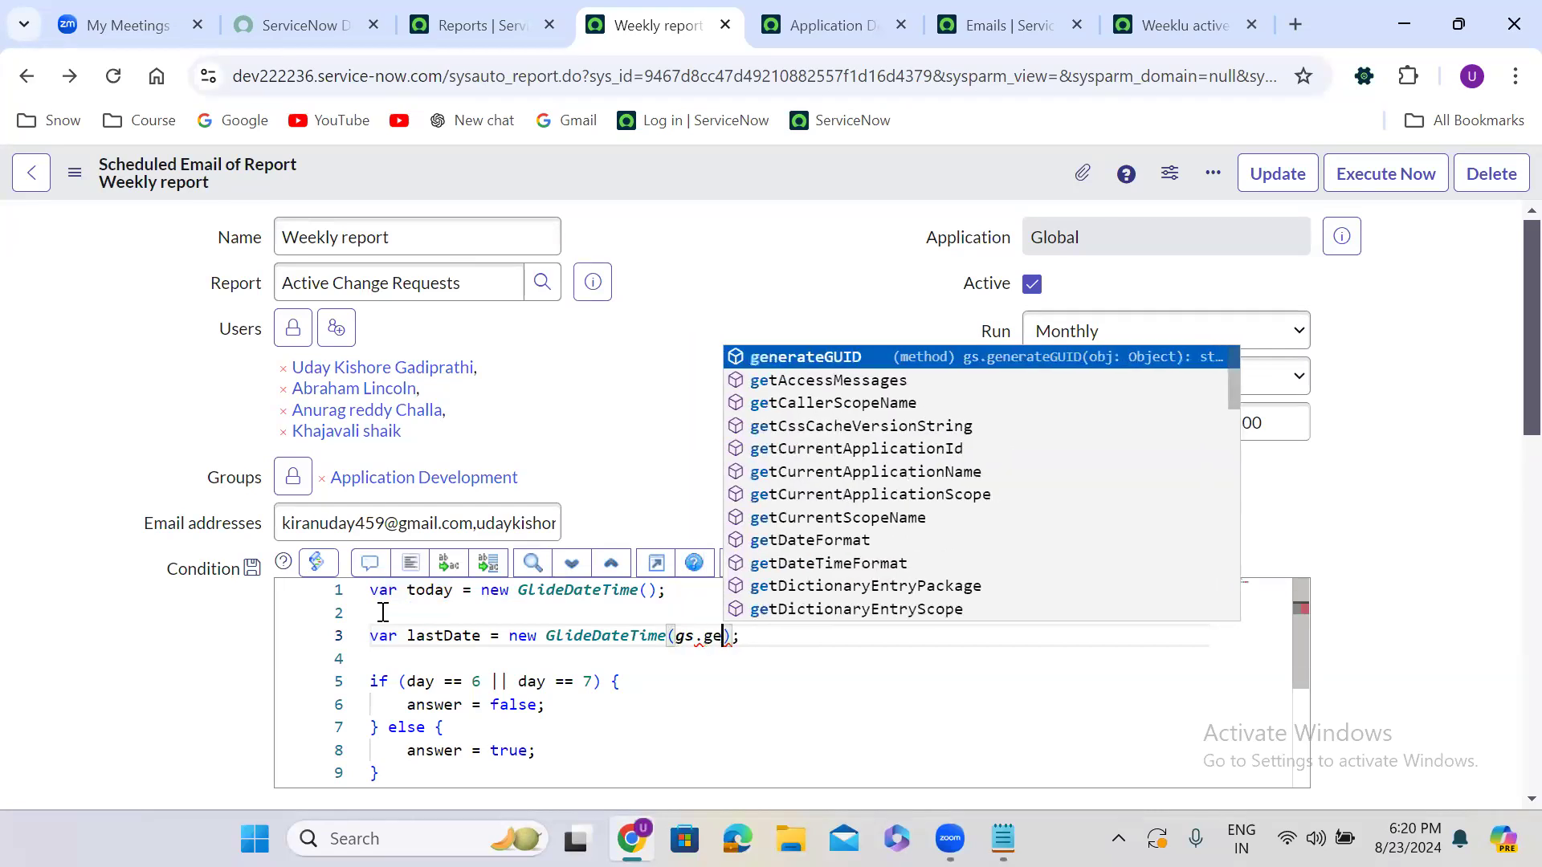
key("BackSpace")
key("BackSpace")
type("las")
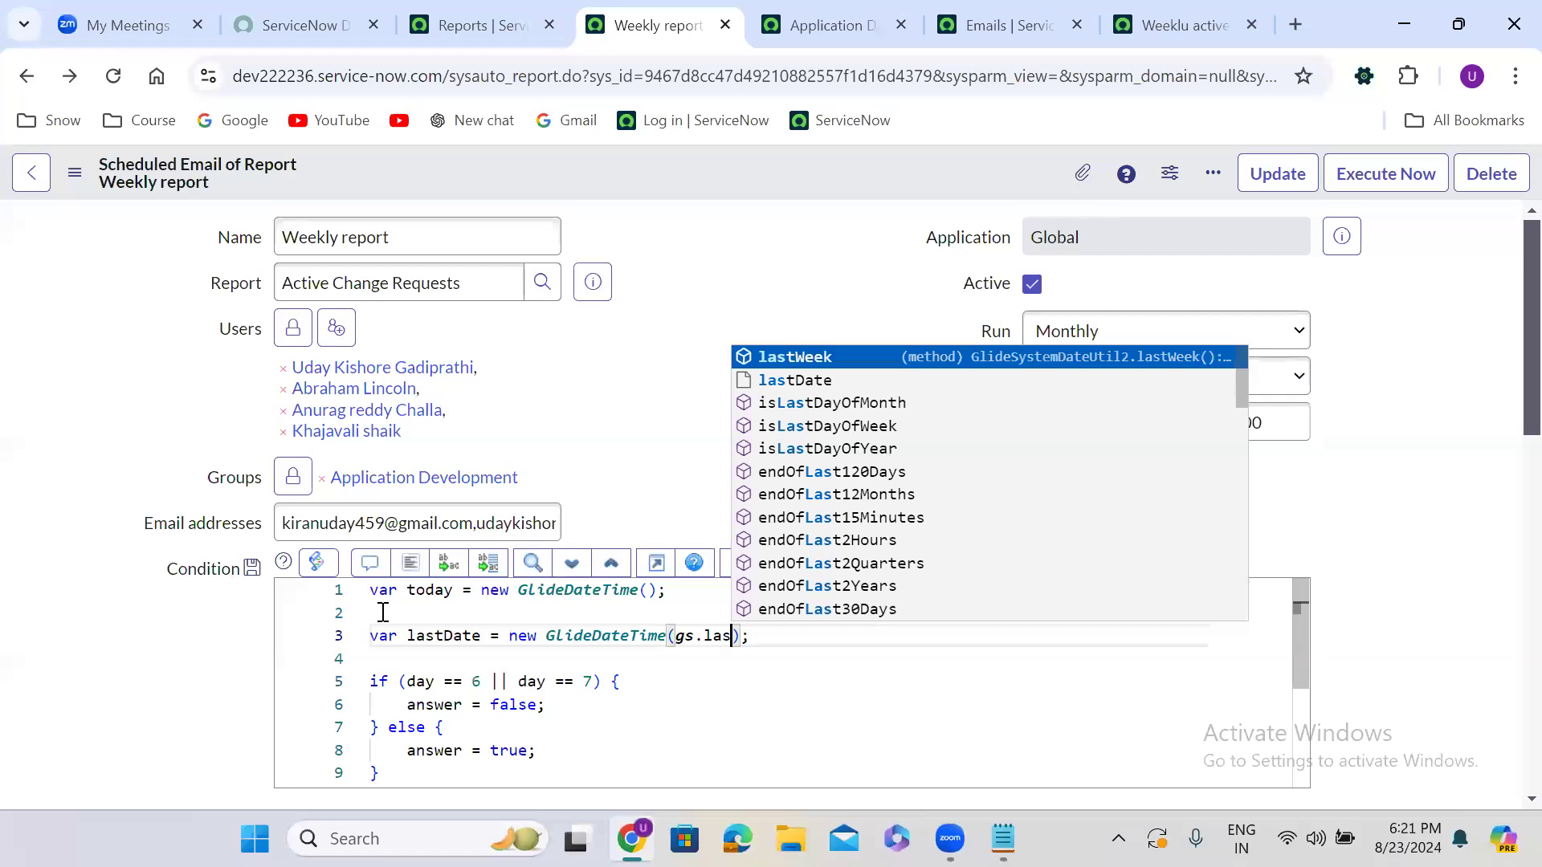
type("day")
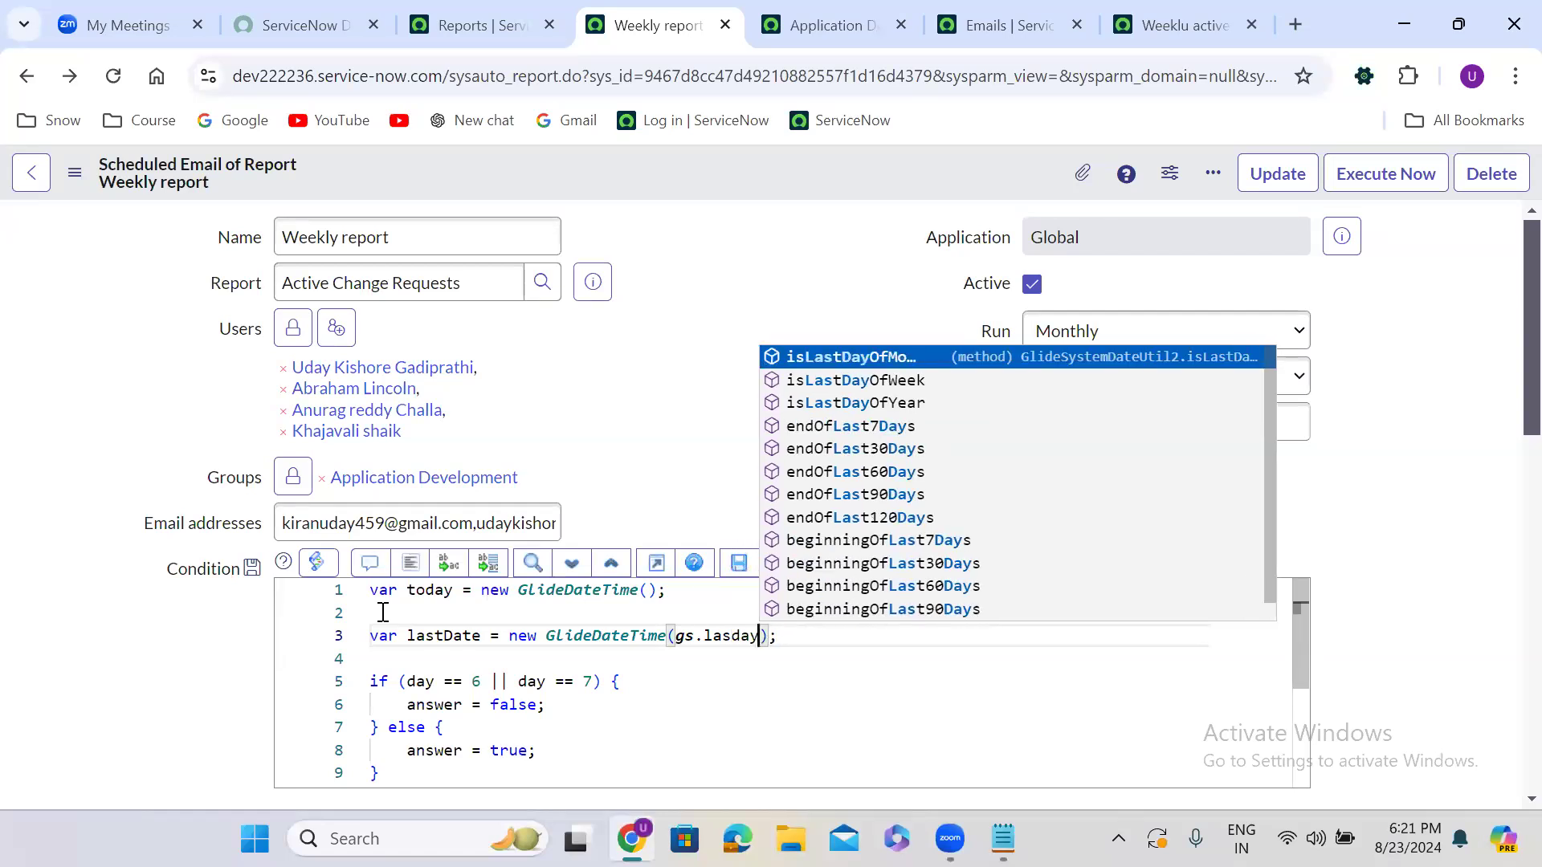
key("Down")
key("Down")
key("Down")
key("Down")
key("Down")
key("Down")
key("Down")
key("Down")
key("Down")
key("Down")
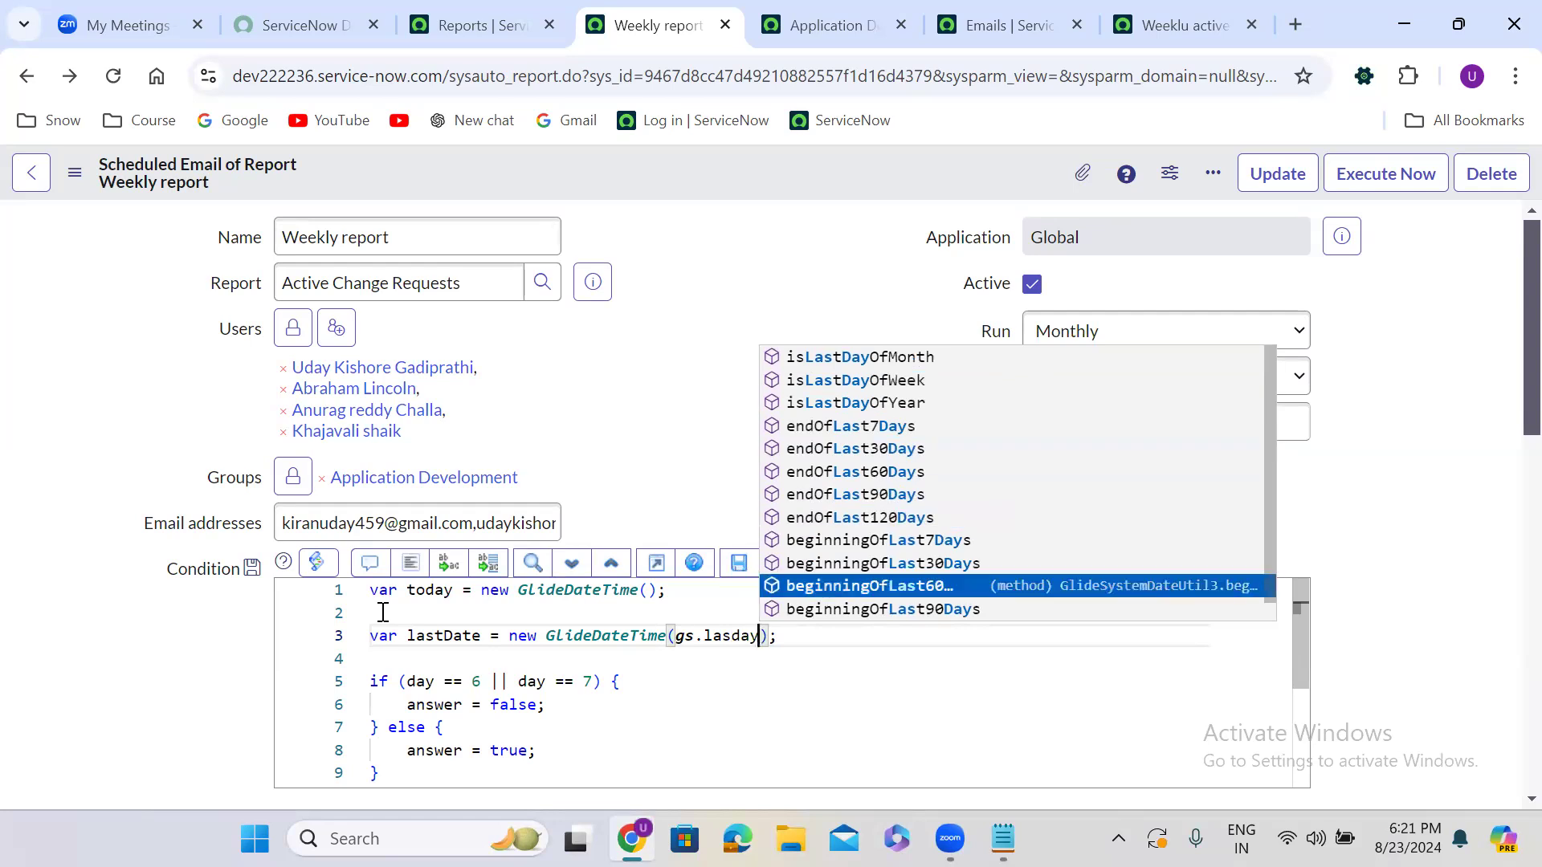
key("BackSpace")
key("BackSpace")
key("BackSpace")
key("BackSpace")
key("BackSpace")
key("BackSpace")
type("end")
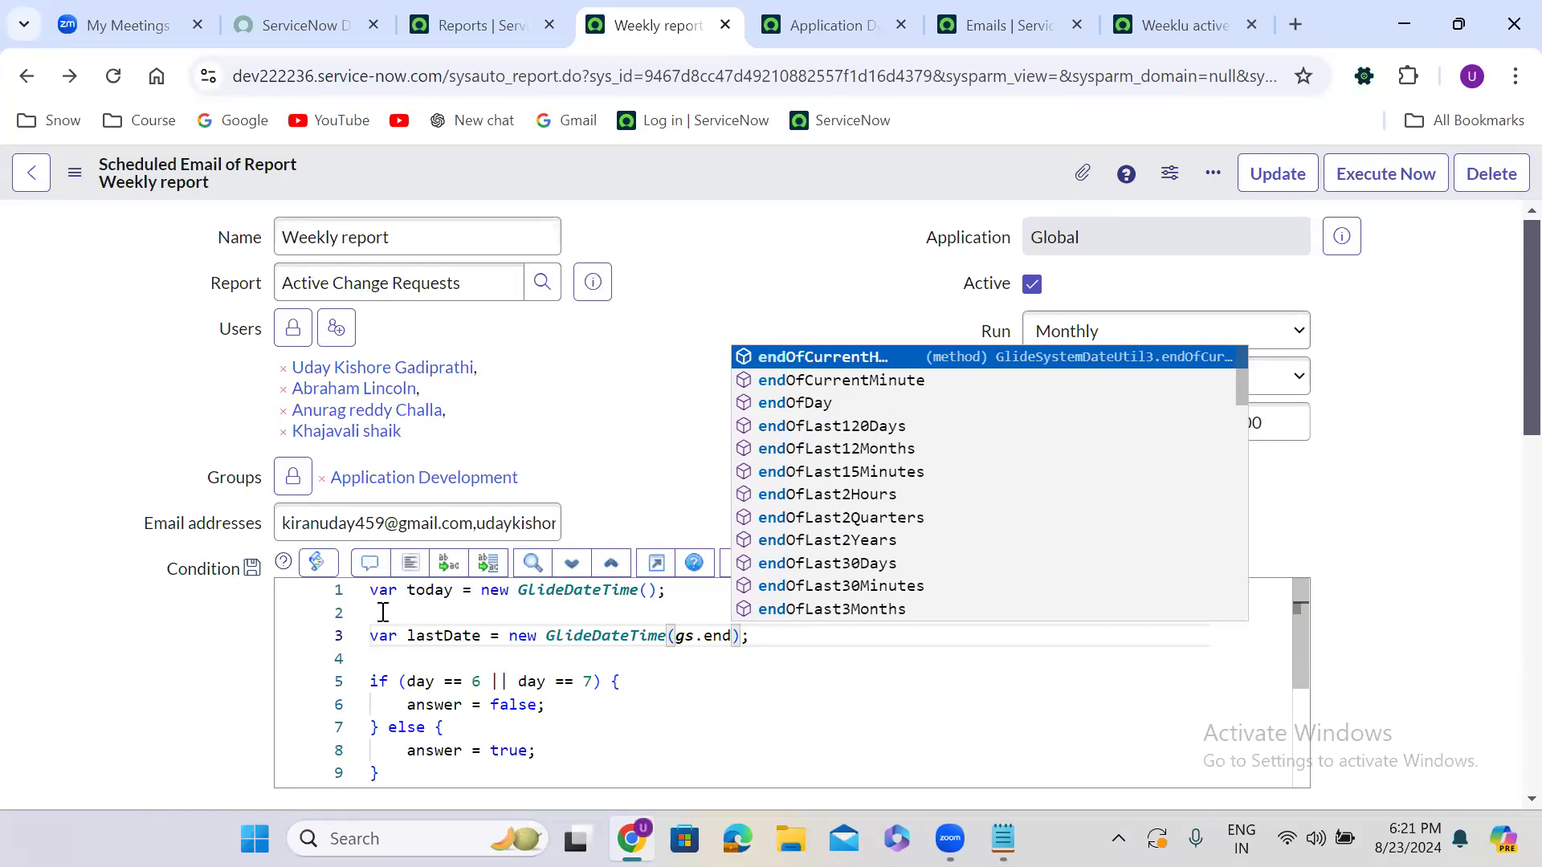
type("of")
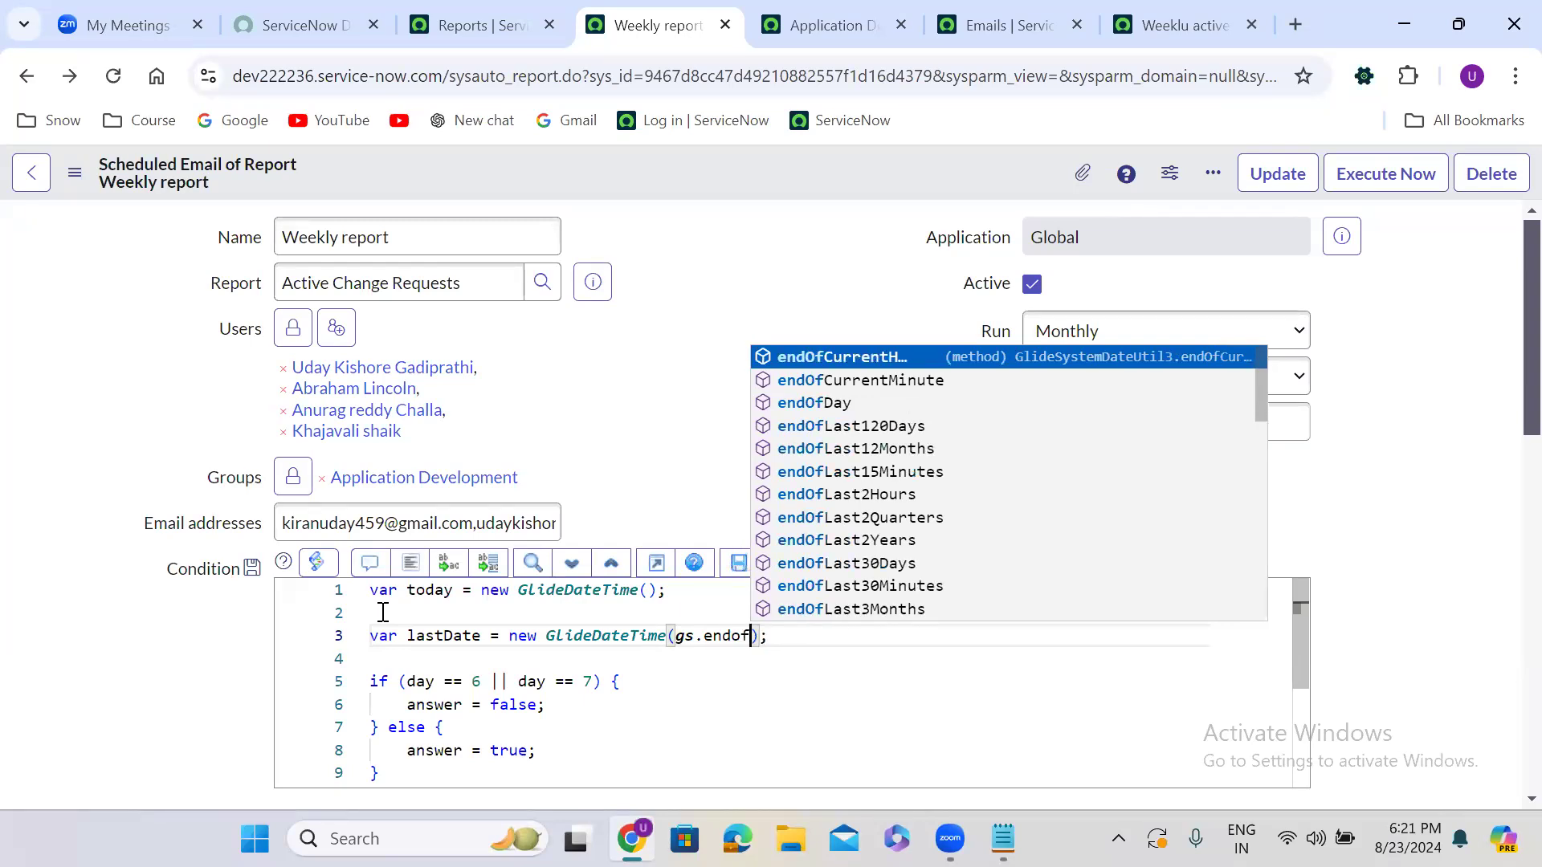
type("this")
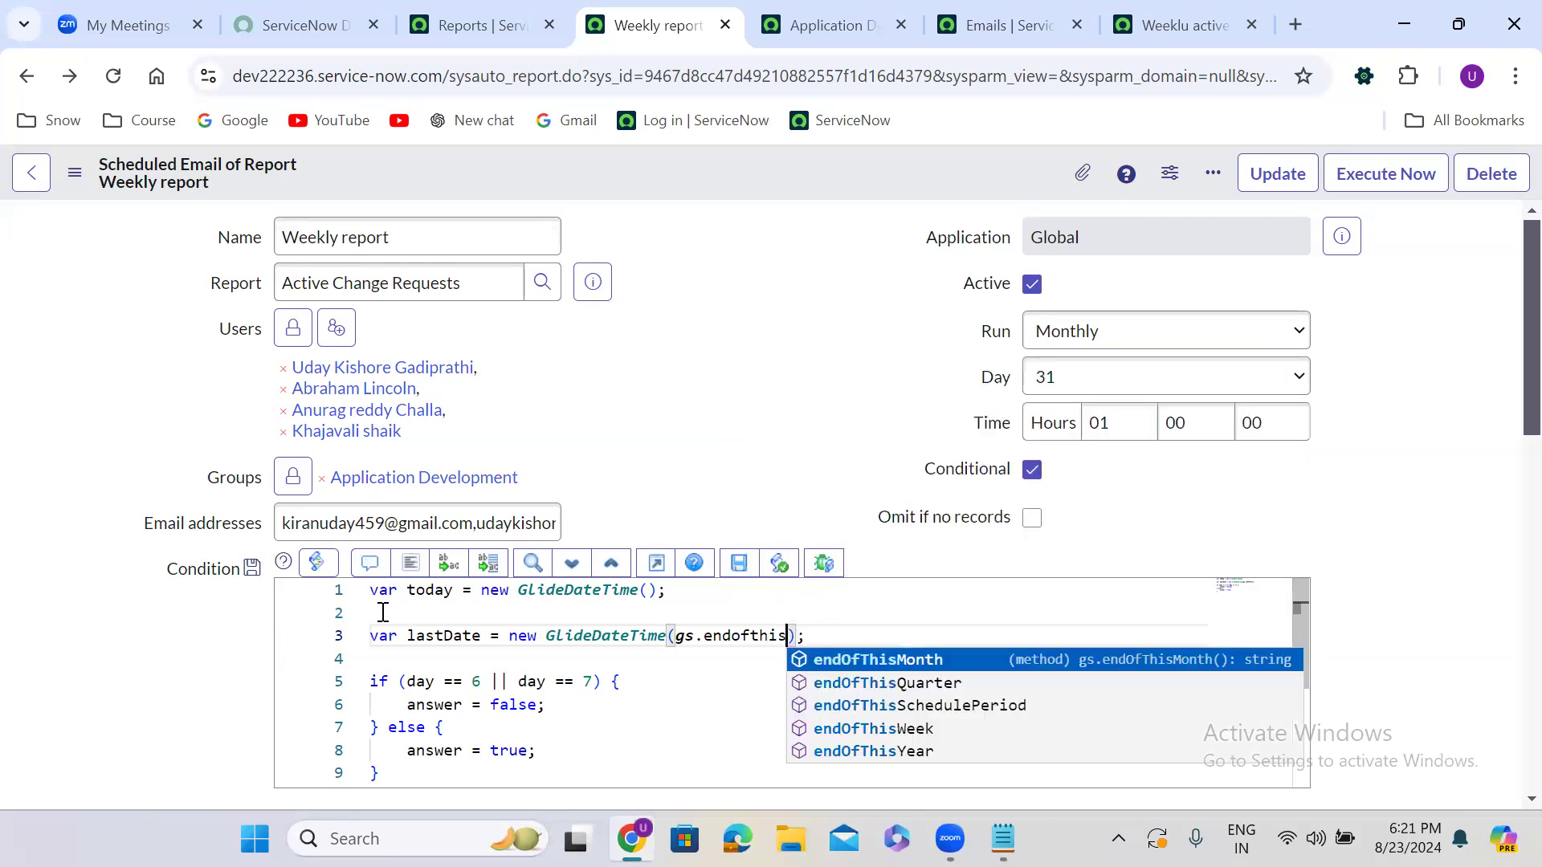
key("Return")
type("()).getDis")
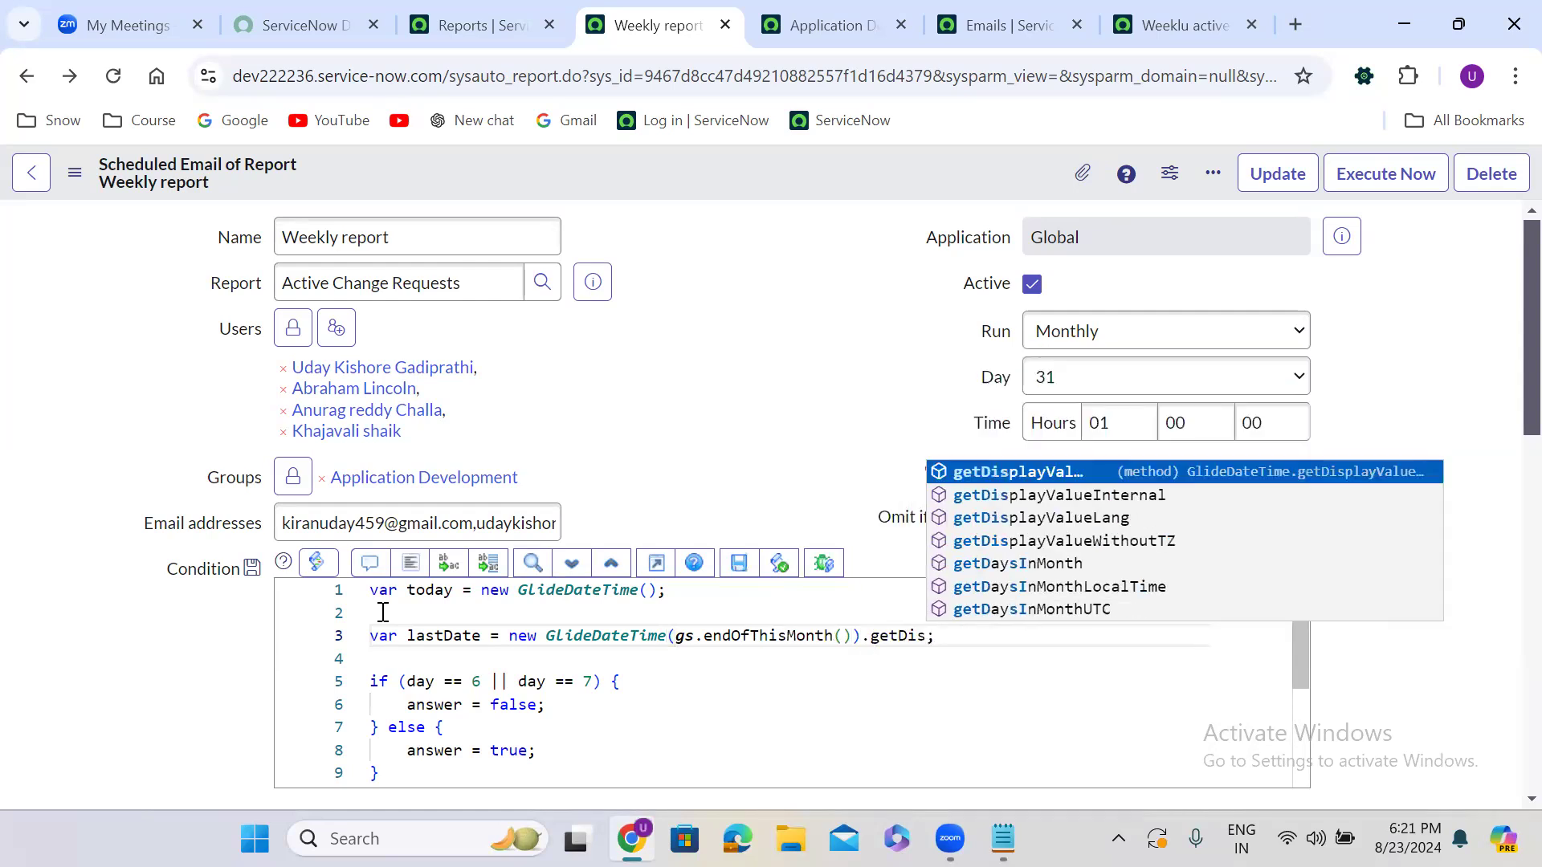
key("Return")
type("()")
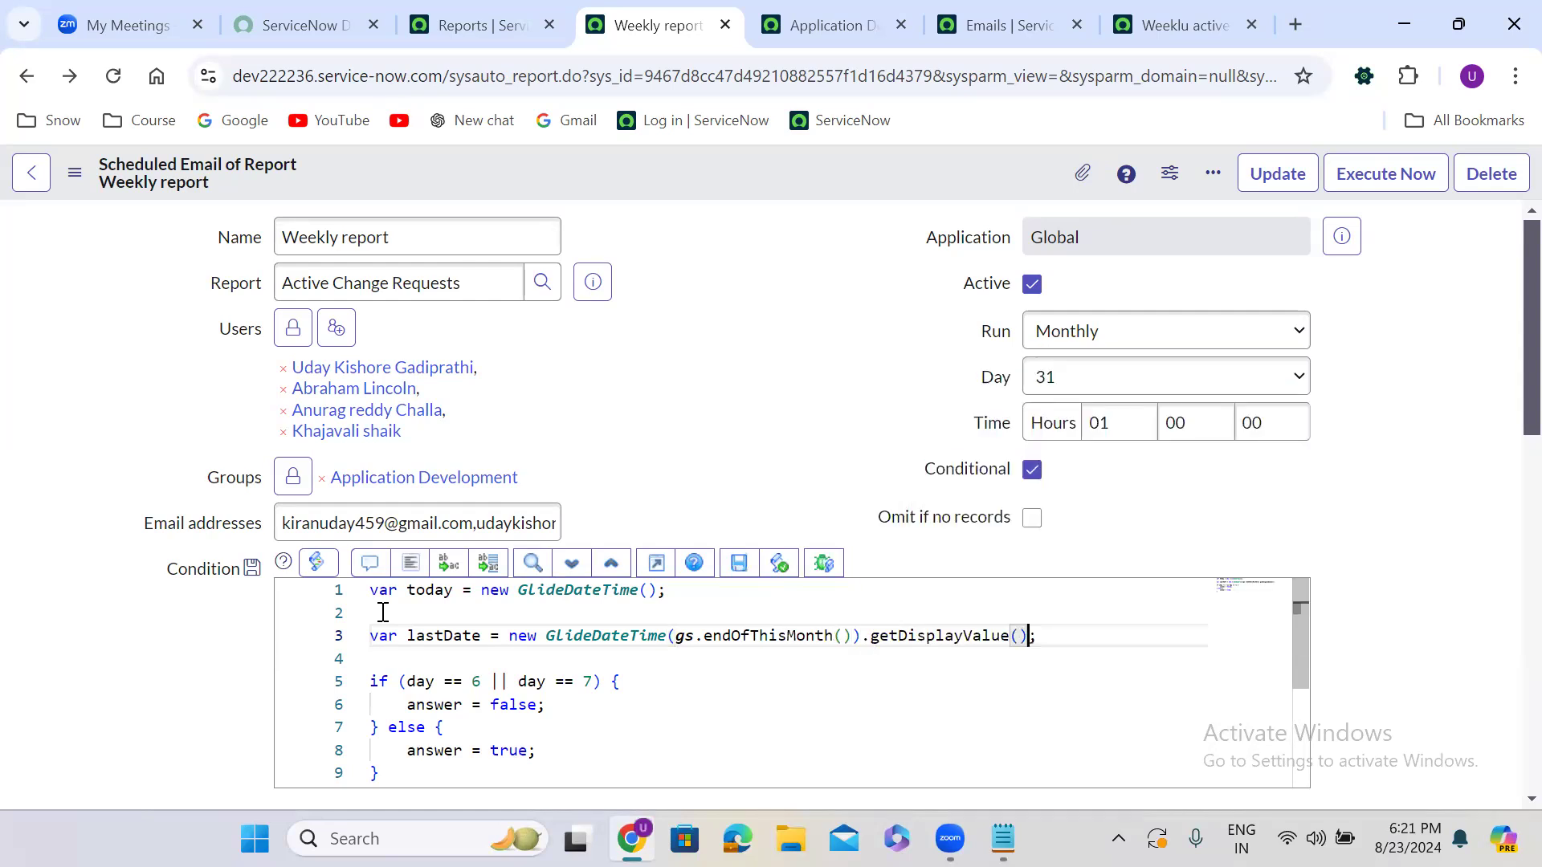
Append .getDisplayValue() to today and delete the weekend day check from the if condition
left_click(656, 591)
type(".getD")
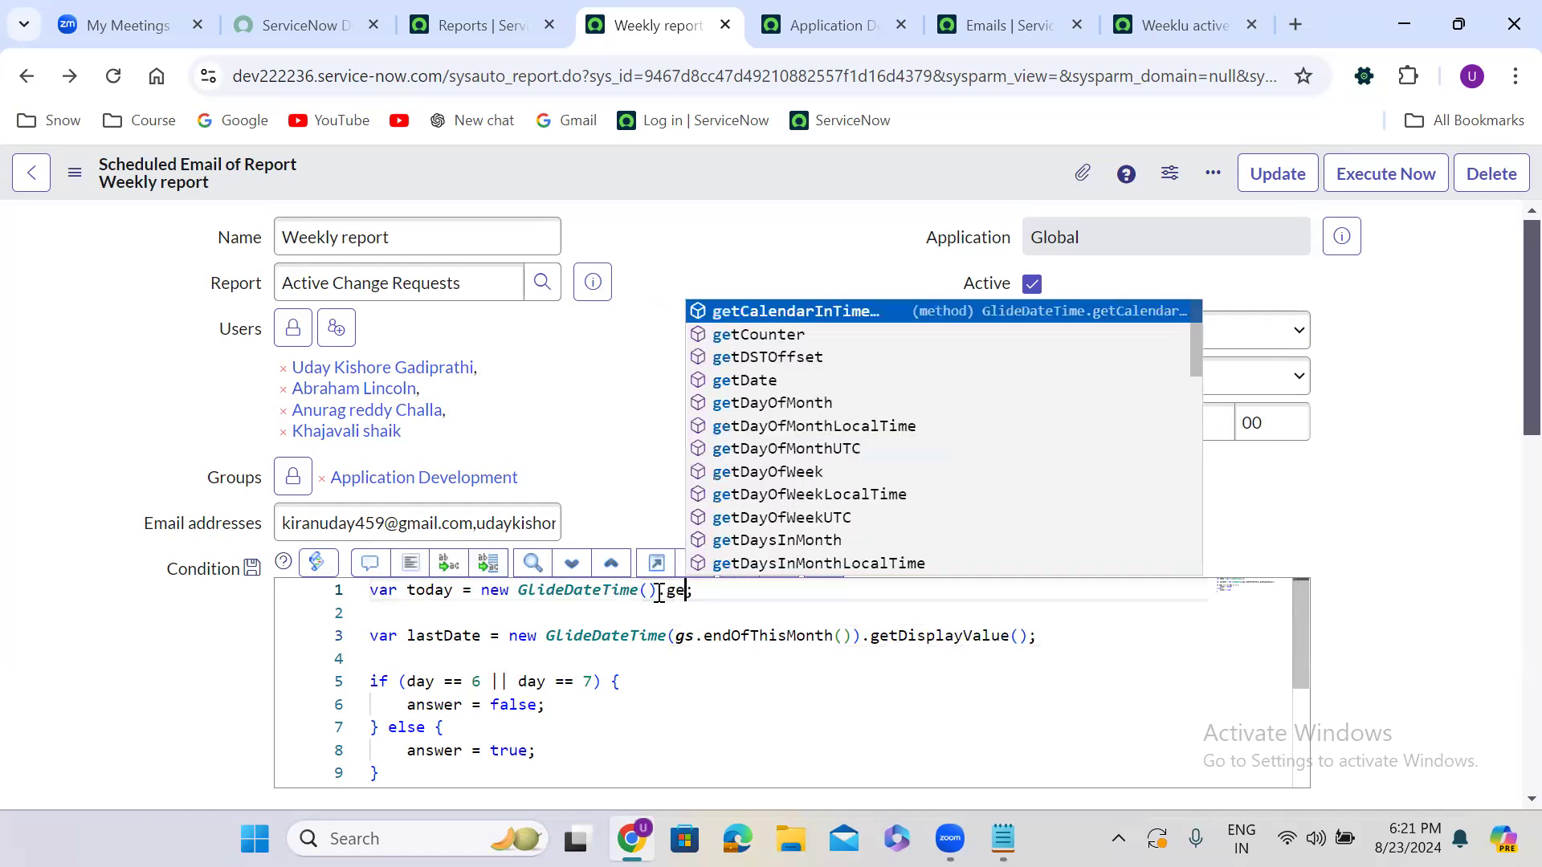
type("isplayValue")
key("Return")
type("()")
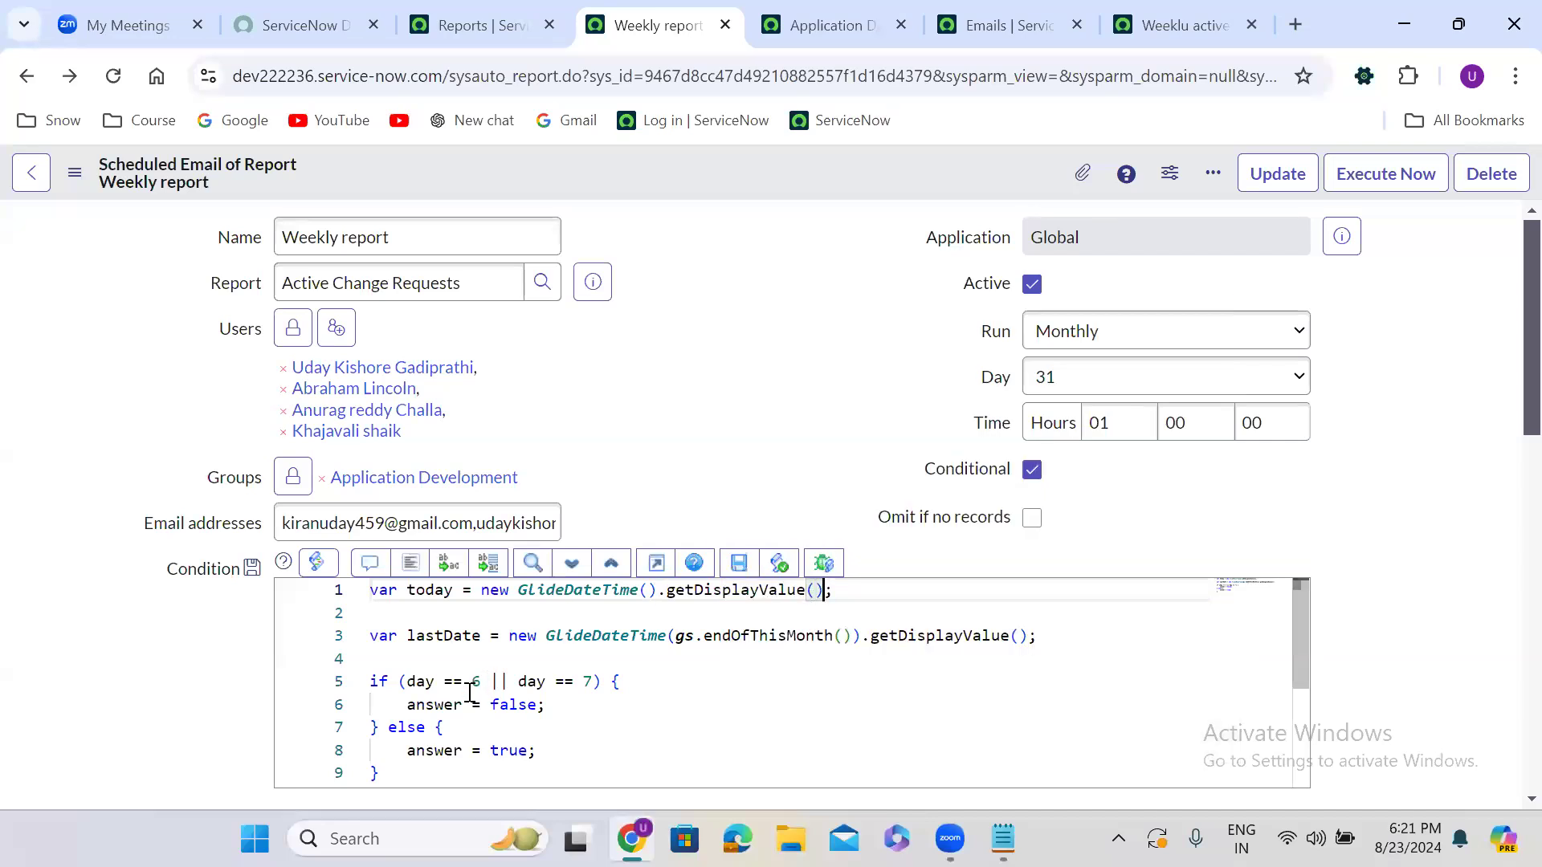
left_click_drag(411, 688, 593, 687)
key("BackSpace")
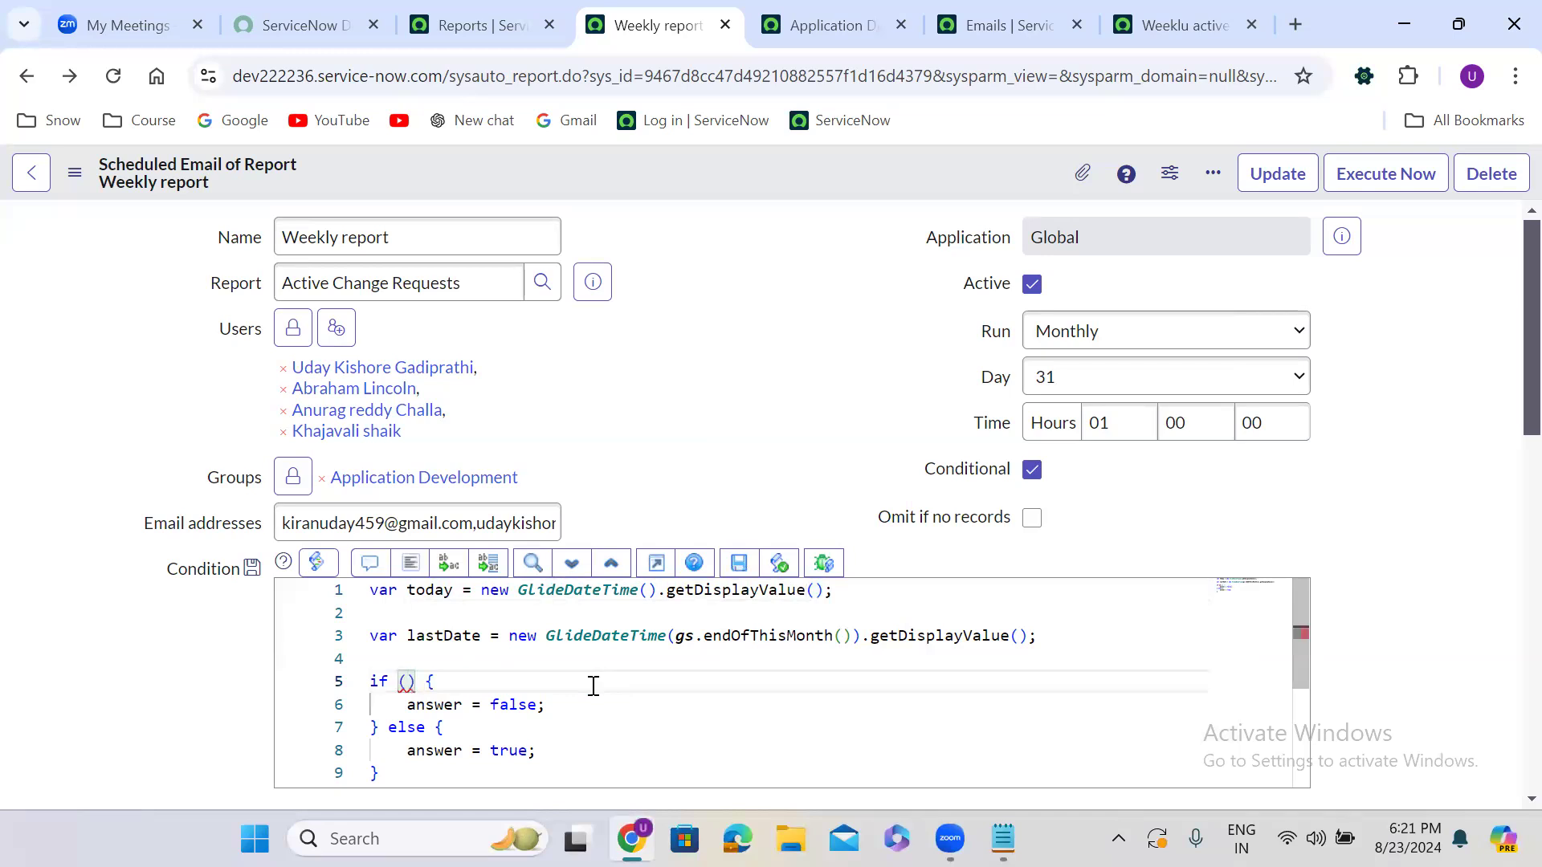
Set Run to Daily, make the if condition today == lastDate, and select the whole script
left_click(1121, 344)
left_click(1091, 371)
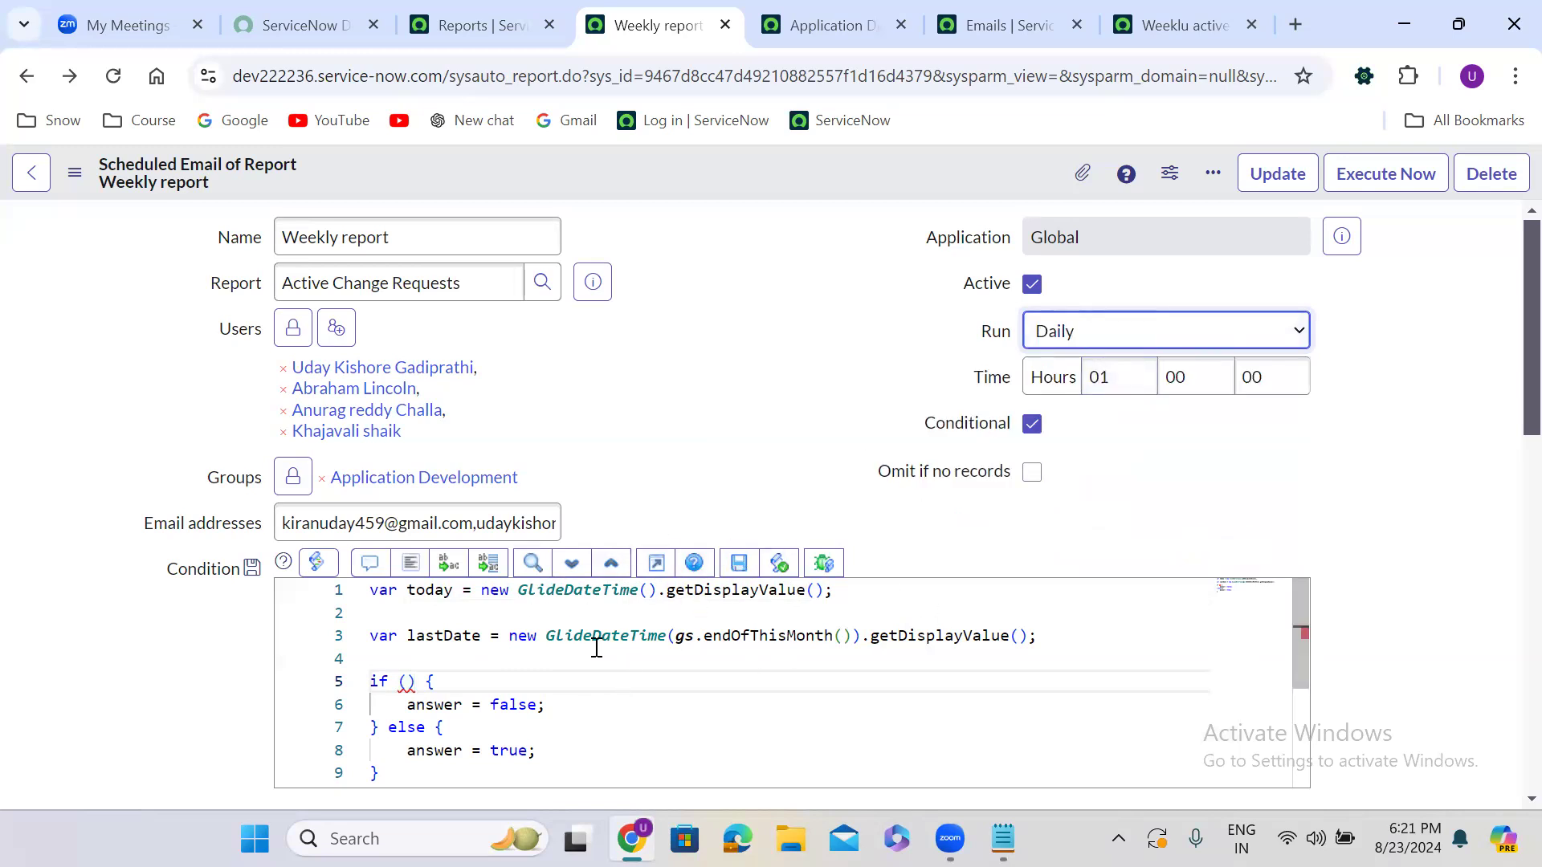
left_click(408, 682)
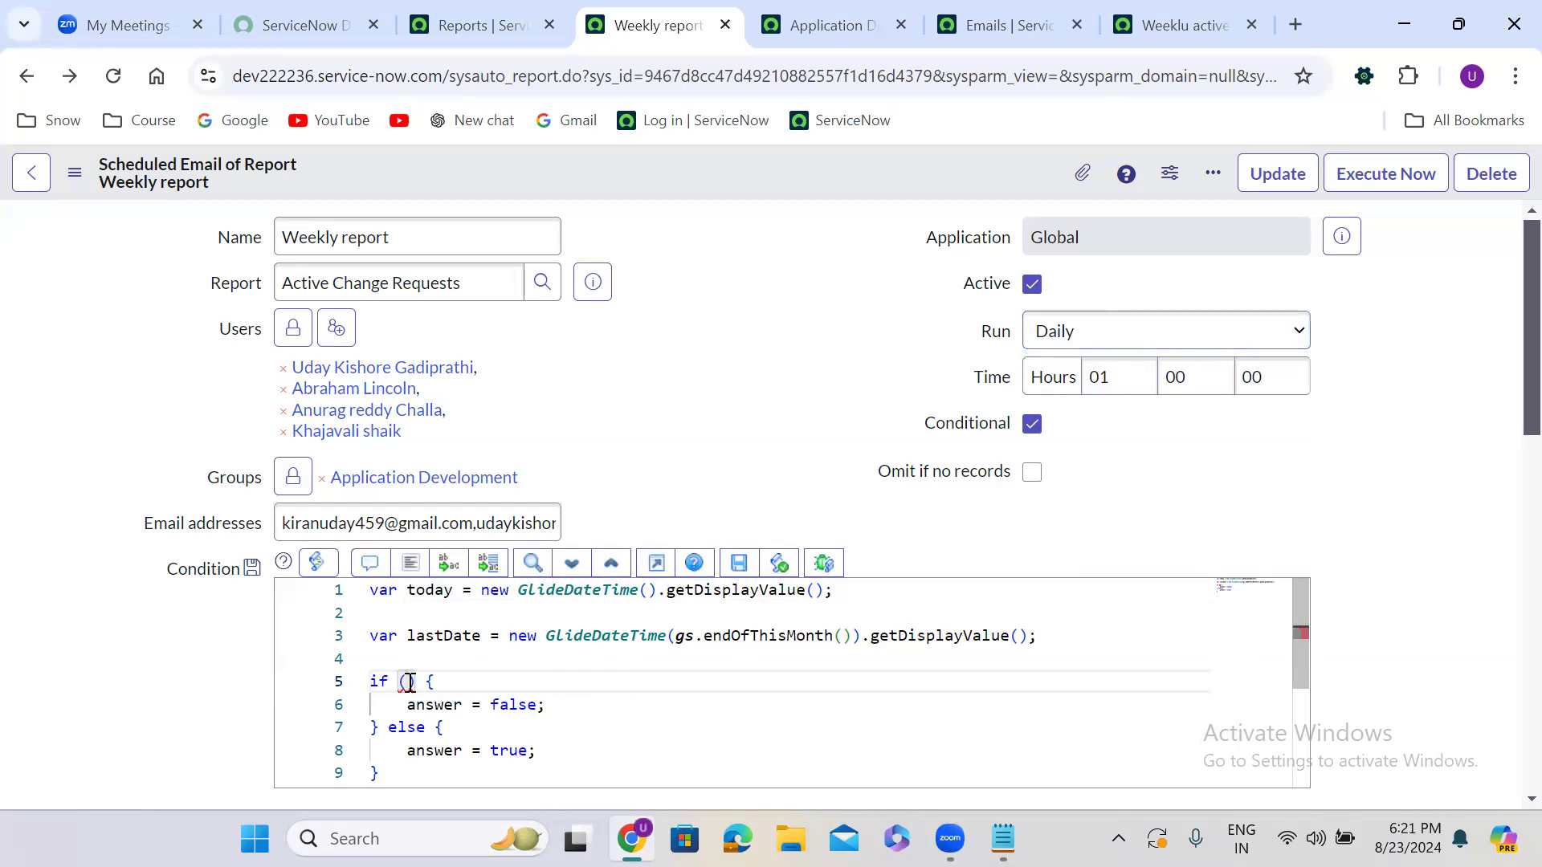
type("today == last")
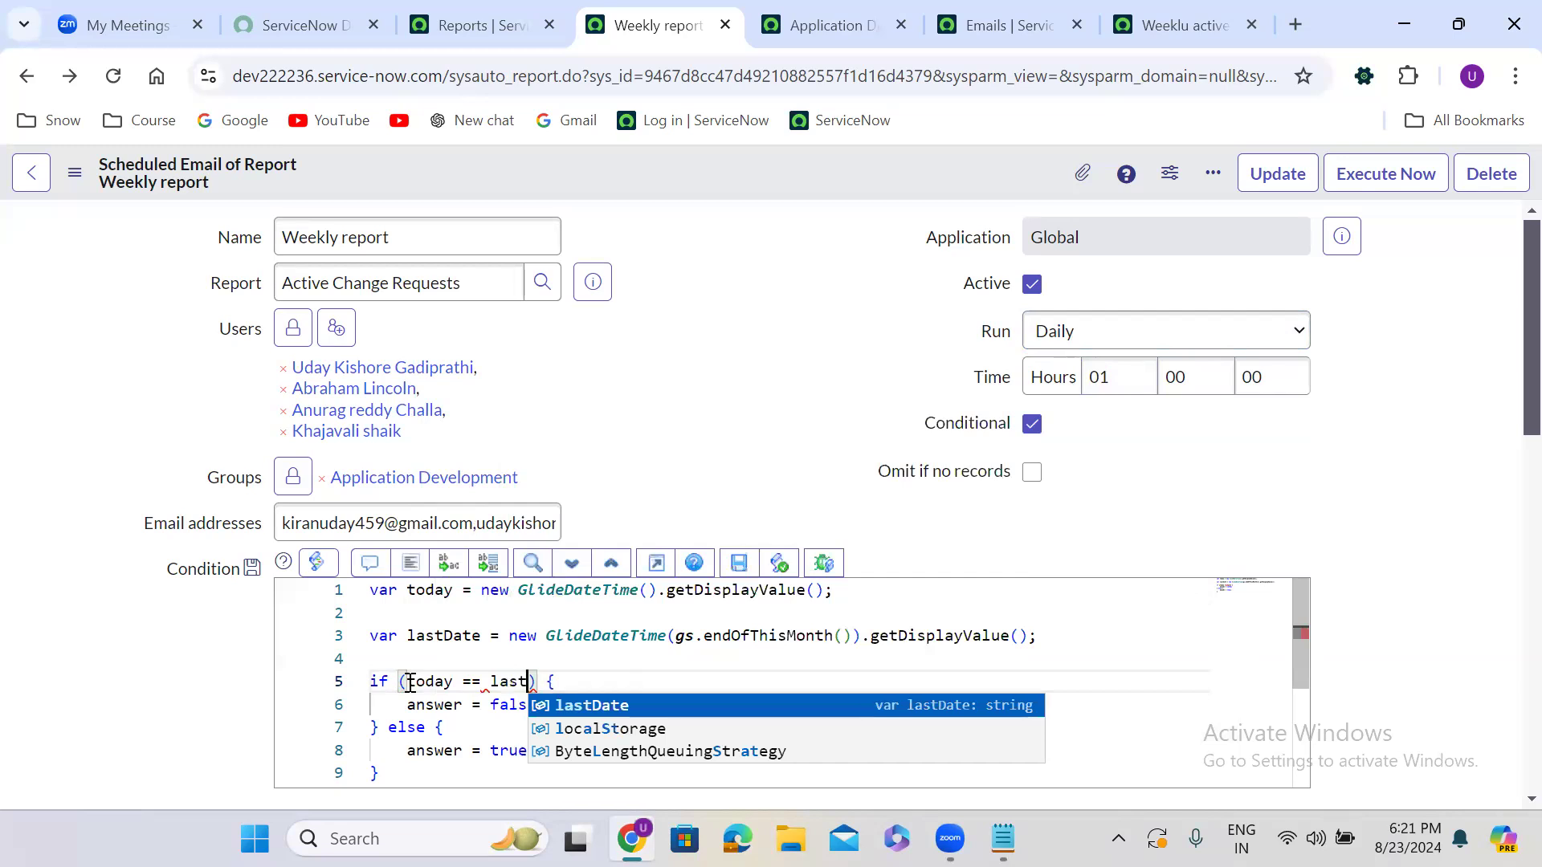
key("Return")
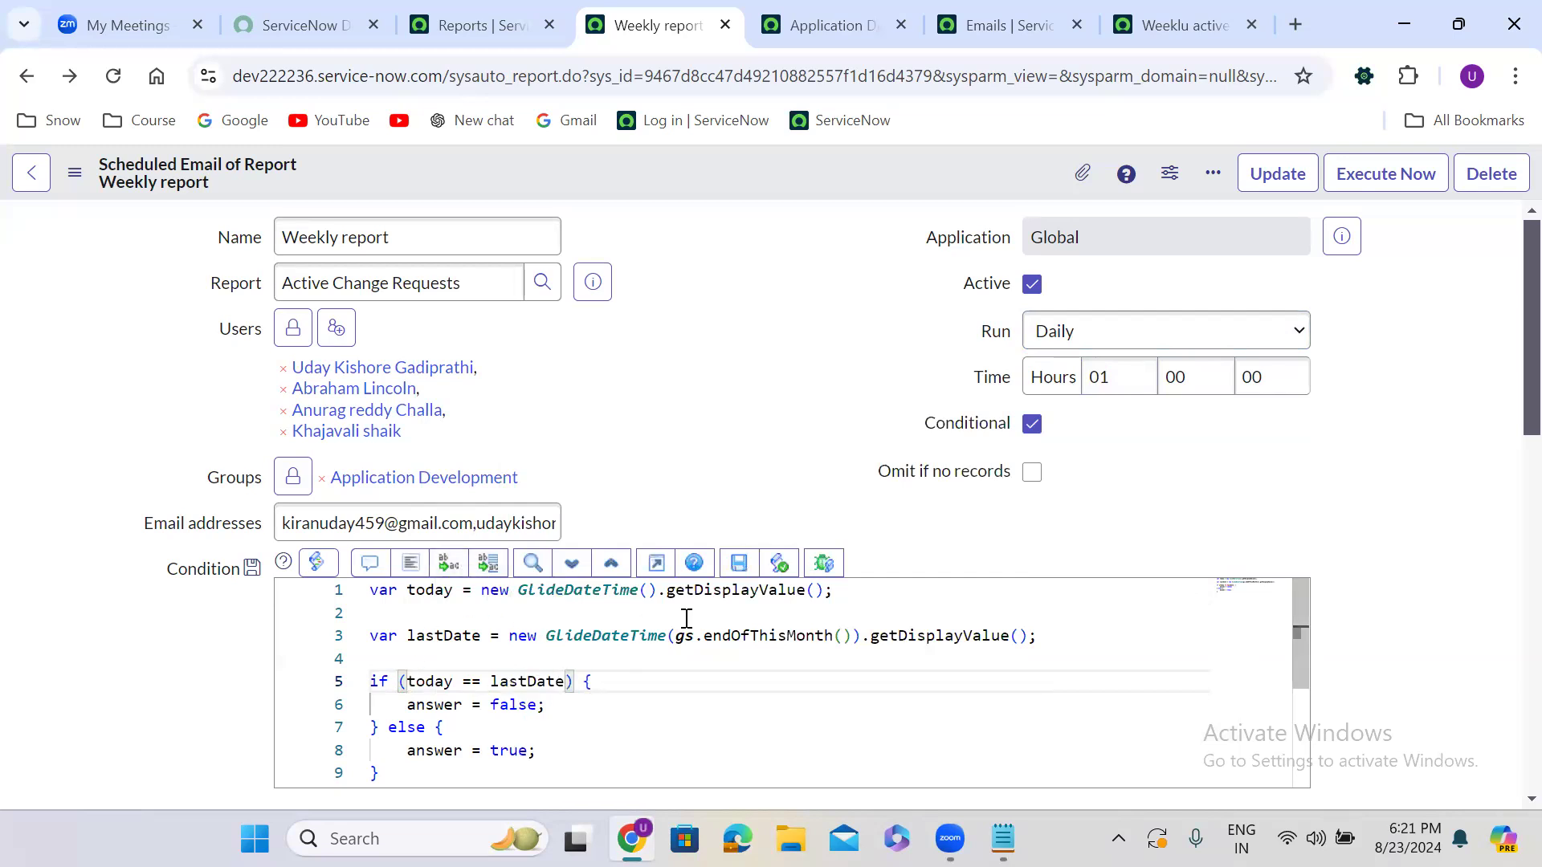
mouse_move(762, 647)
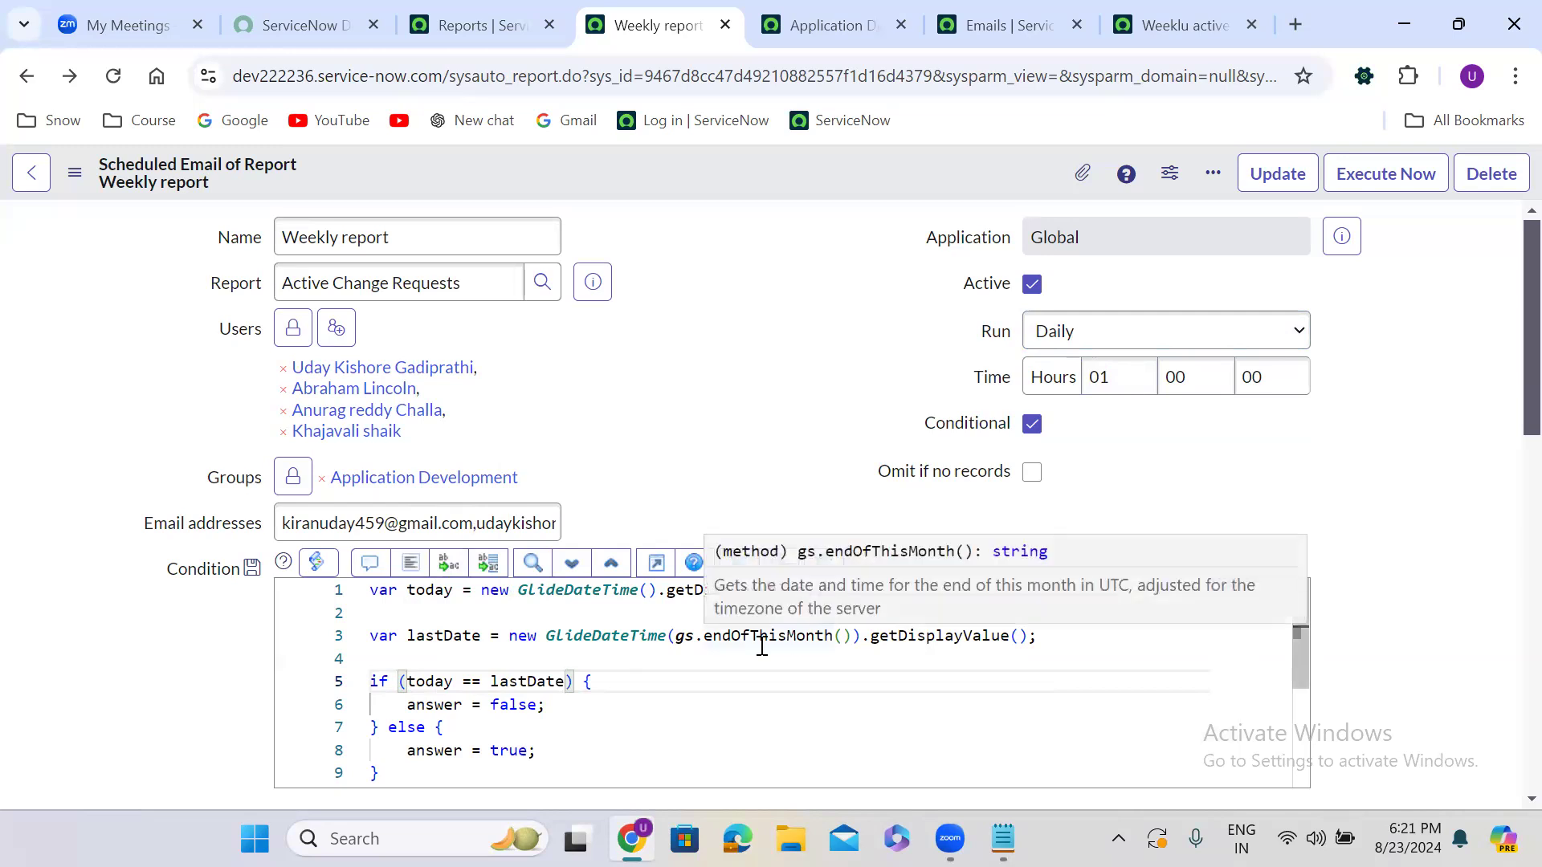
left_click(391, 761)
left_click_drag(391, 760, 360, 601)
key("ctrl+c")
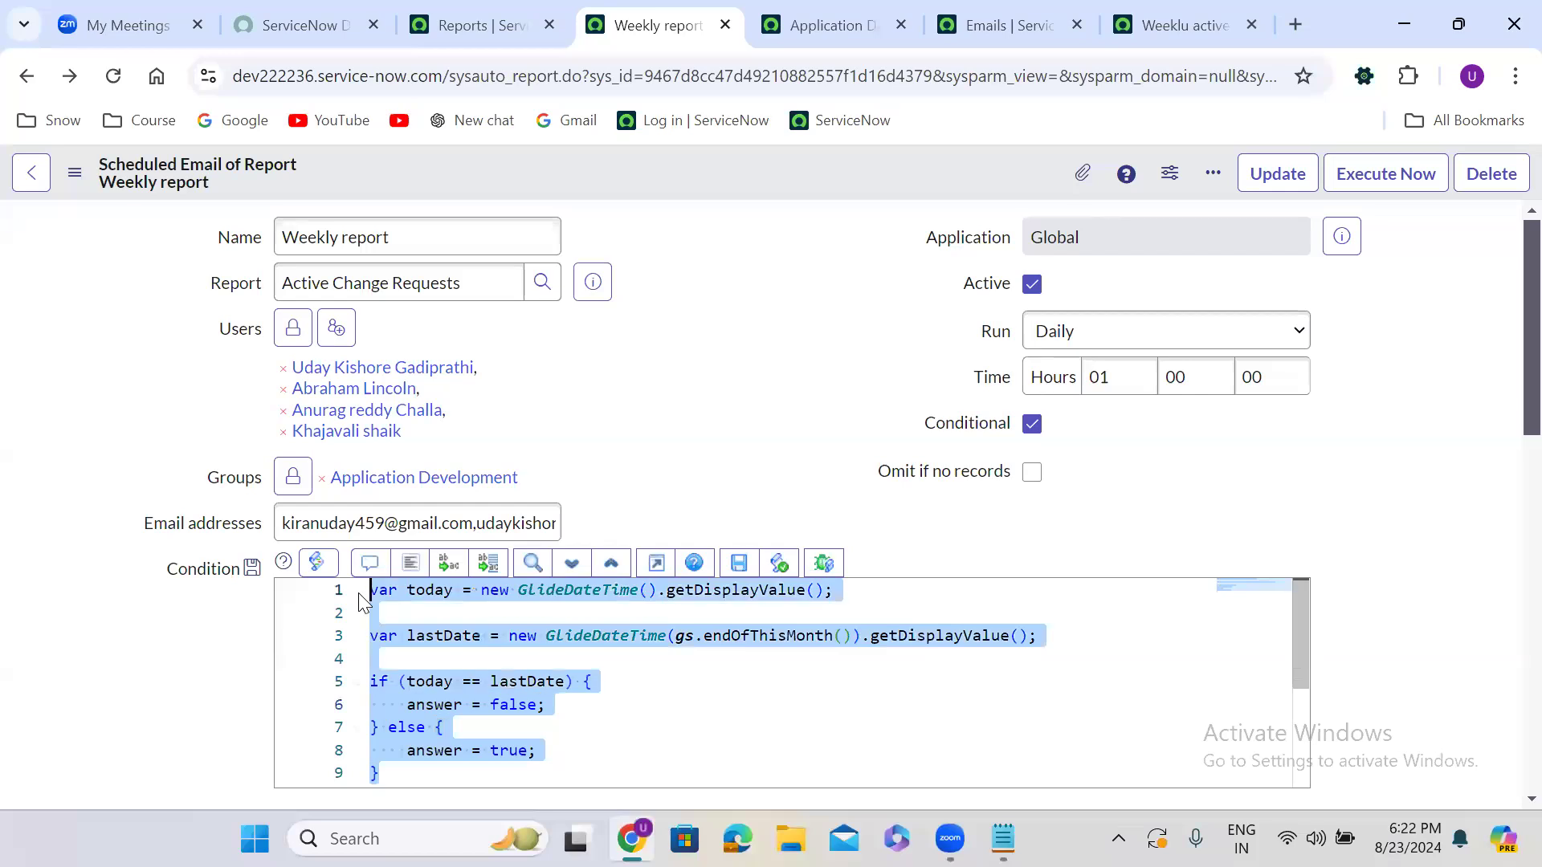
Duplicate the Reports tab and open Scripts - Background with the SN Utils 'bg' command
left_click(461, 26)
right_click(462, 26)
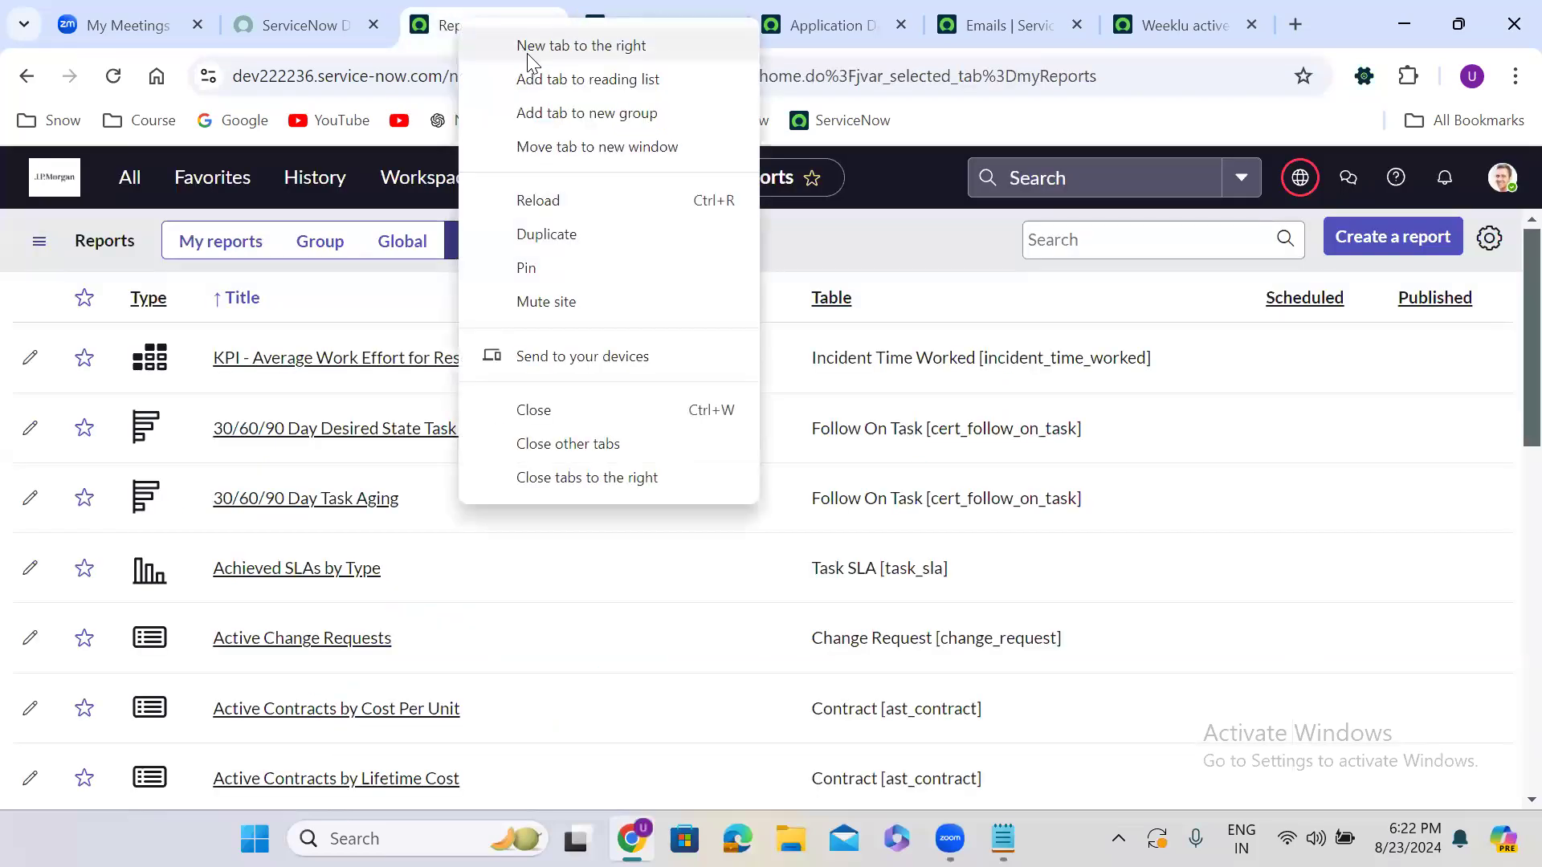
left_click(563, 235)
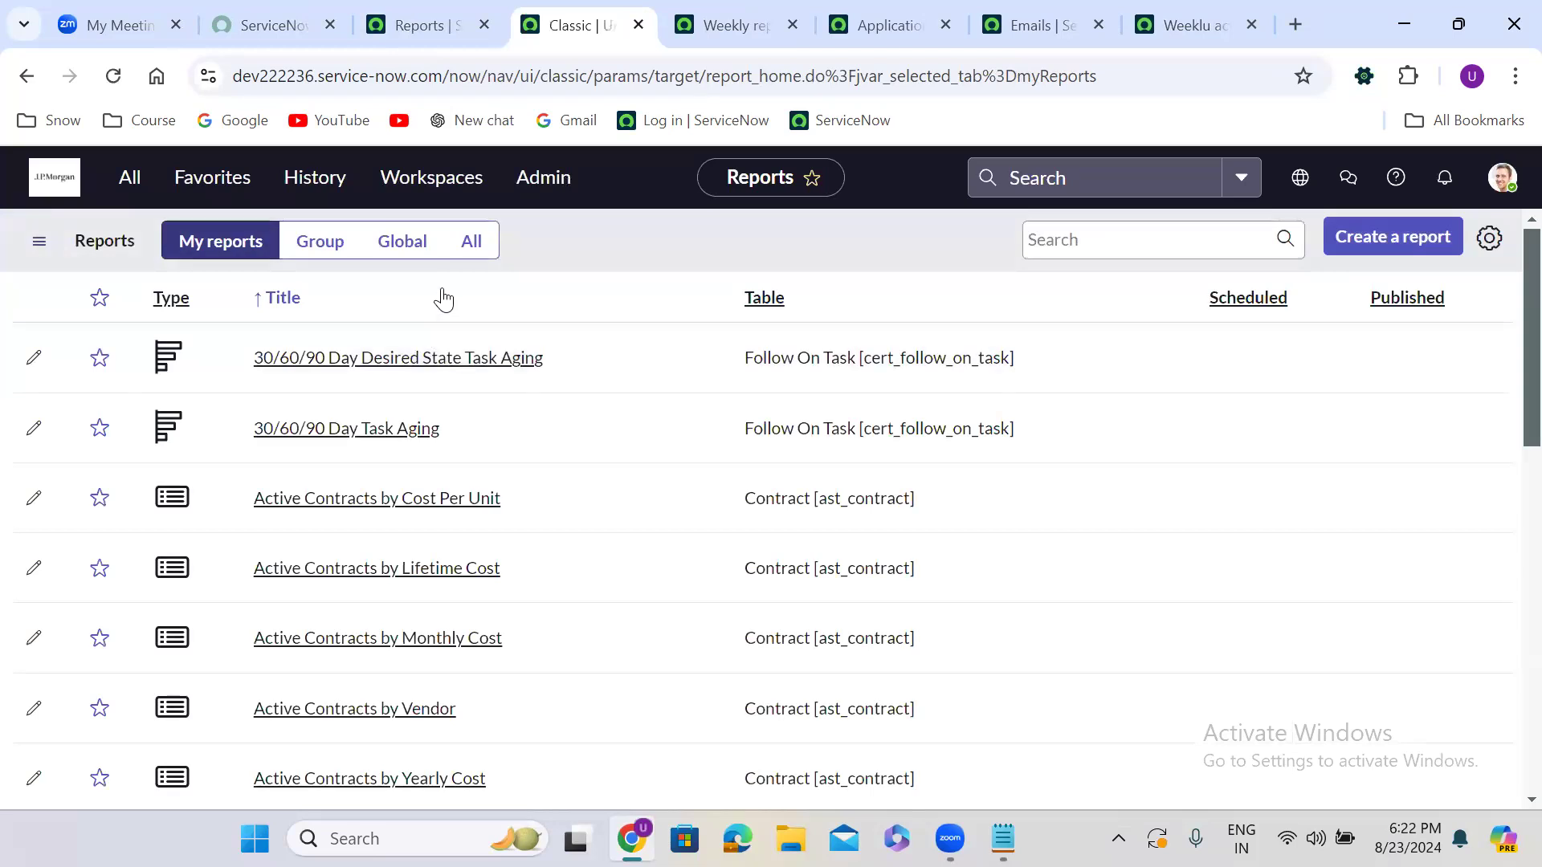
key("slash")
type("bg")
key("Return")
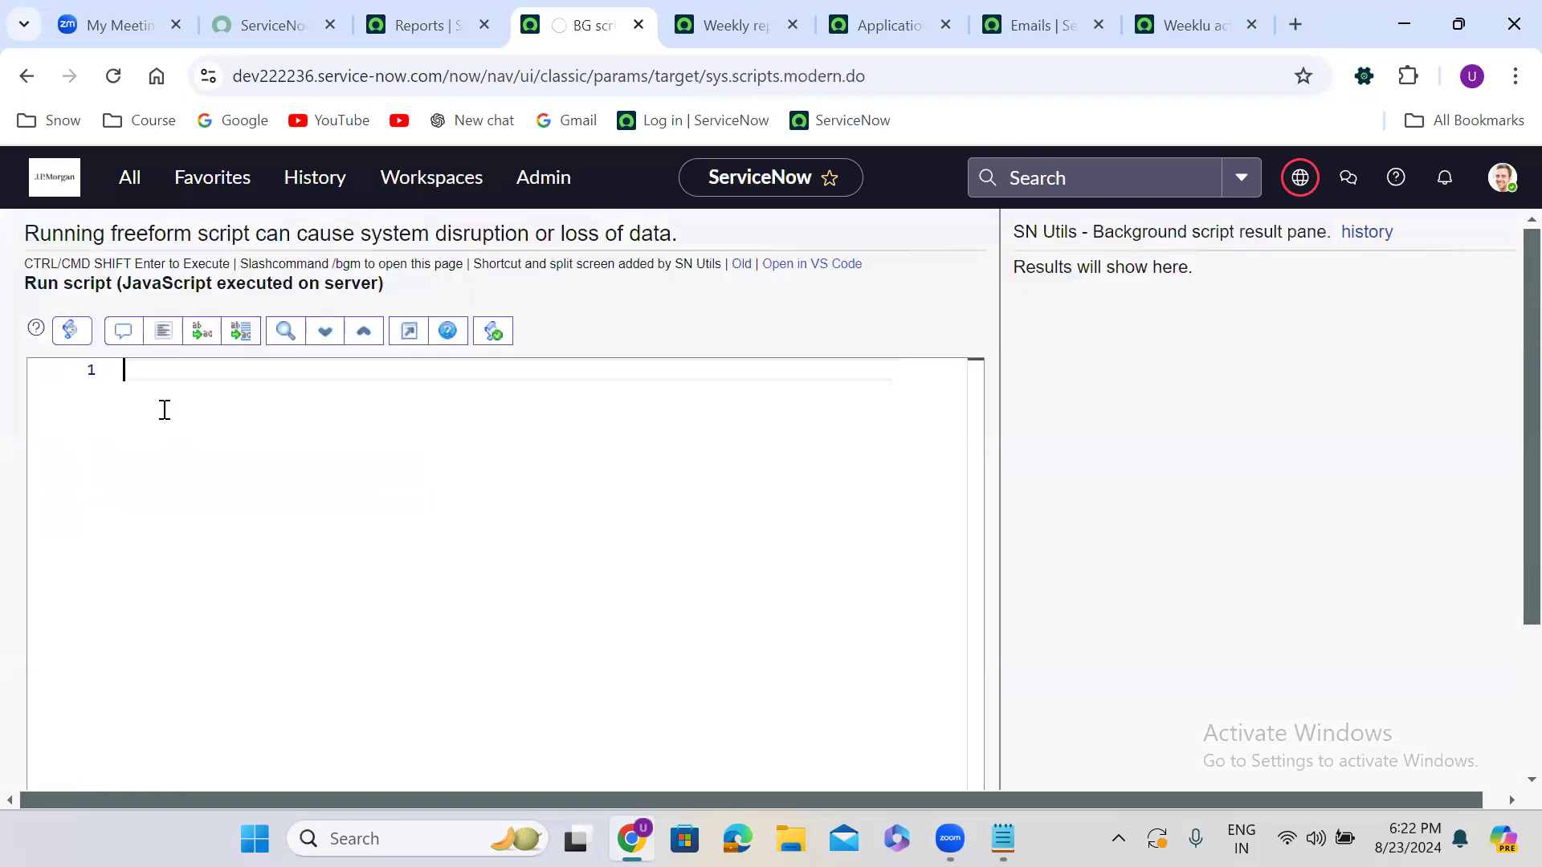
Paste the condition script, replace its answer lines with gs.print('false') and gs.print('true'), and run it
key("ctrl+v")
left_click_drag(153, 485, 304, 492)
type("gs")
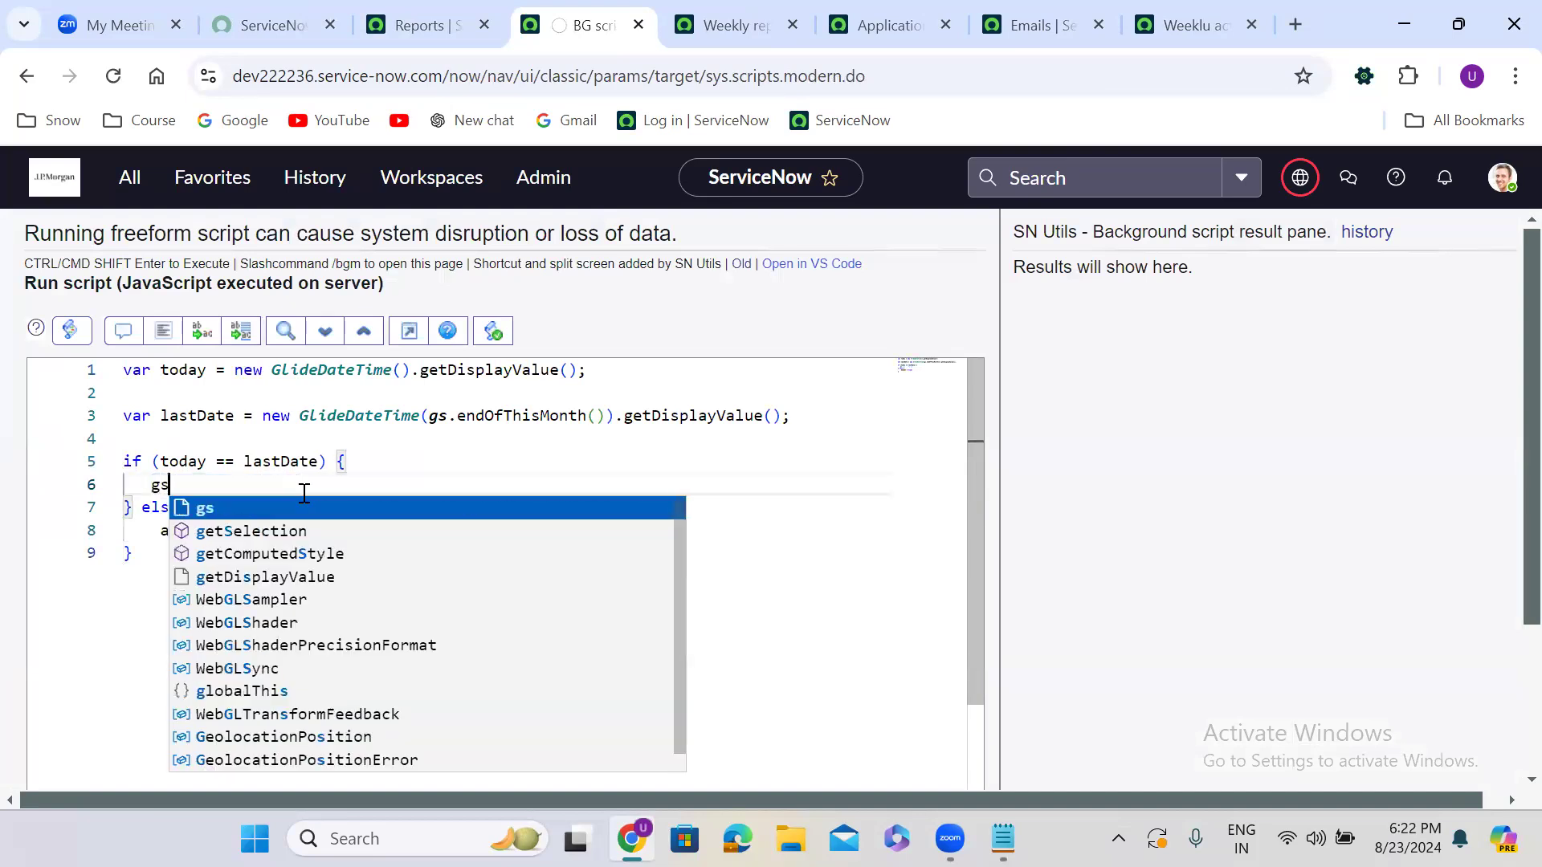
type(".print(")
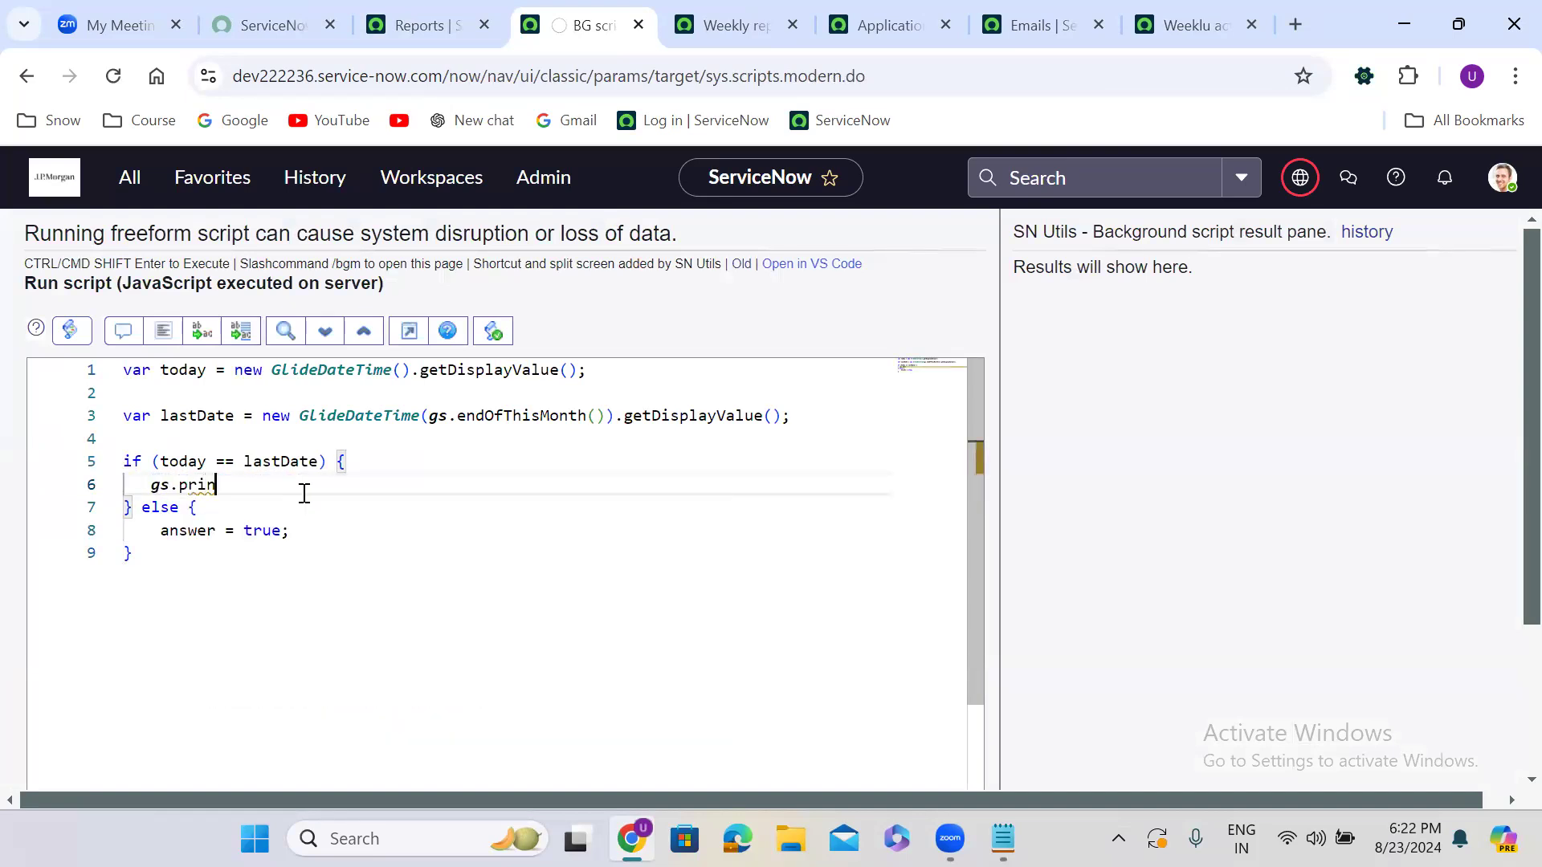
key("End")
type(";")
key("Left")
key("Left")
type("'f")
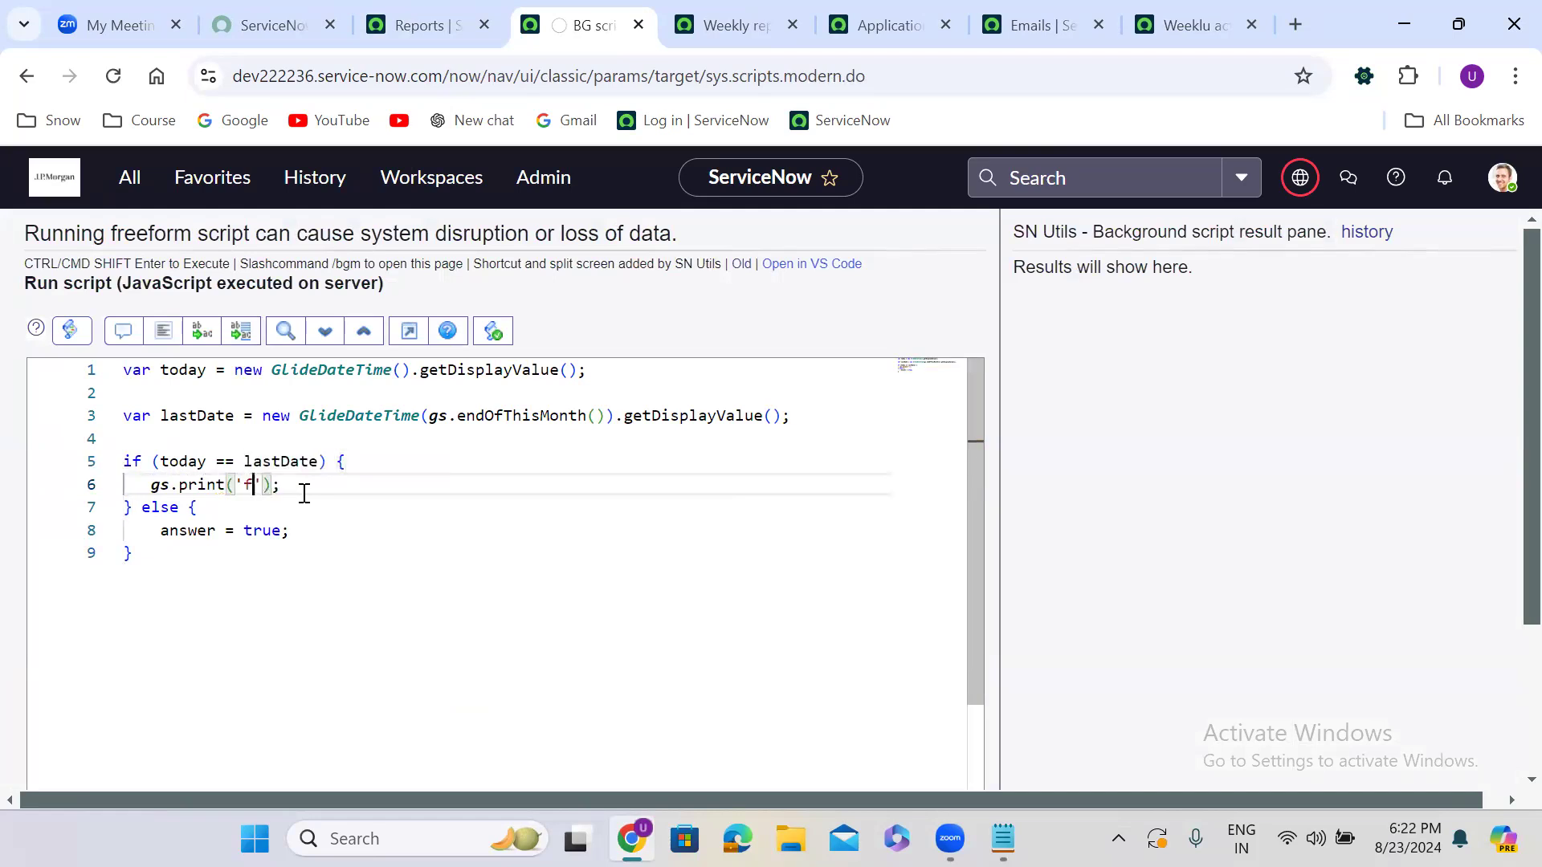
type("als")
type("e")
left_click_drag(143, 486, 324, 493)
key("ctrl+c")
left_click_drag(152, 532, 321, 536)
key("ctrl+v")
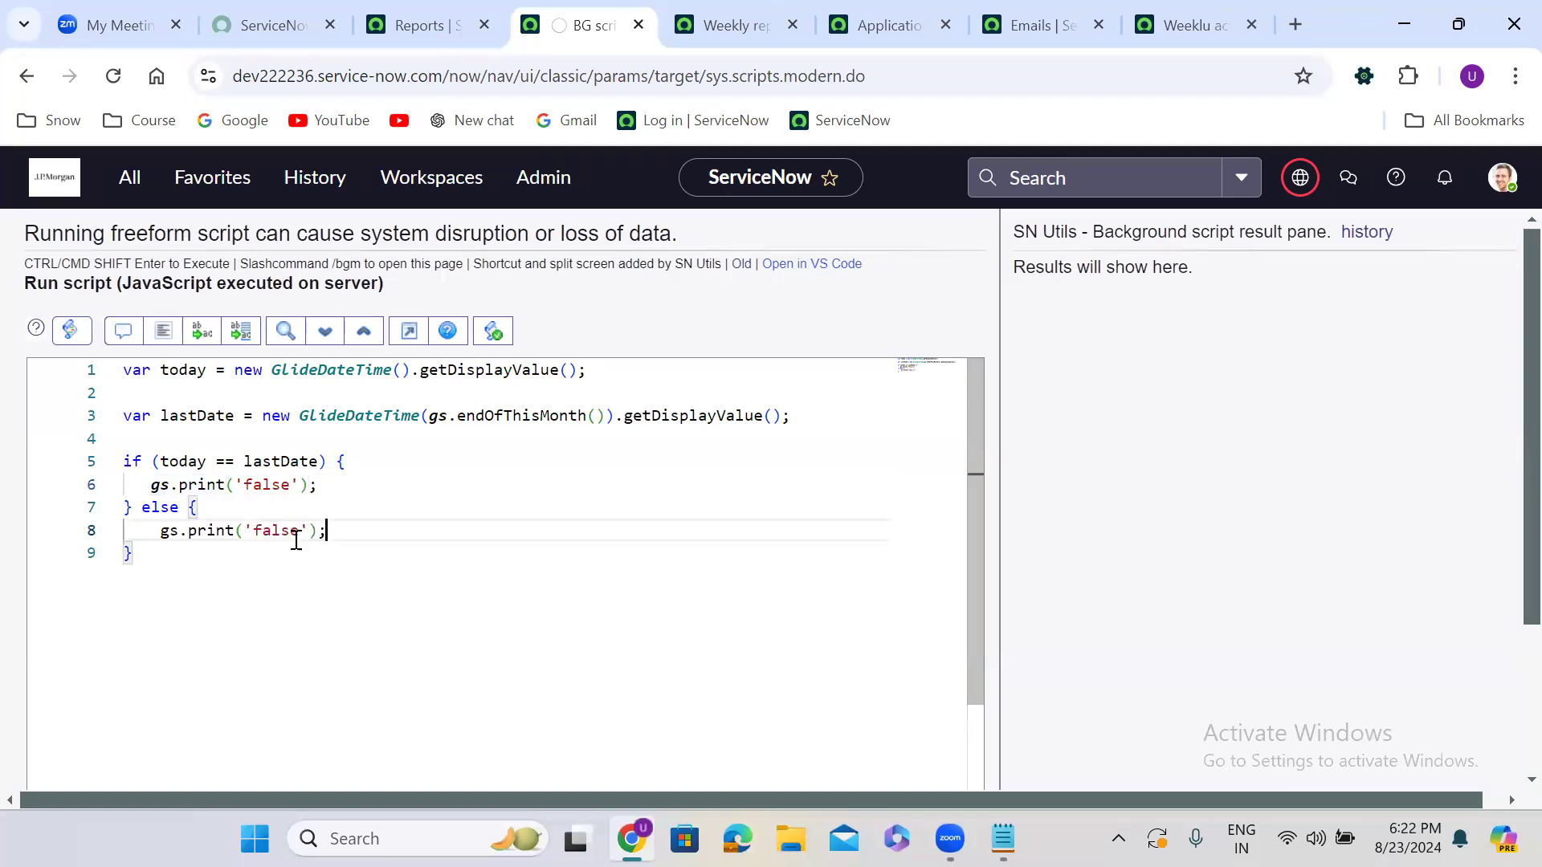
double_click(267, 531)
type("true")
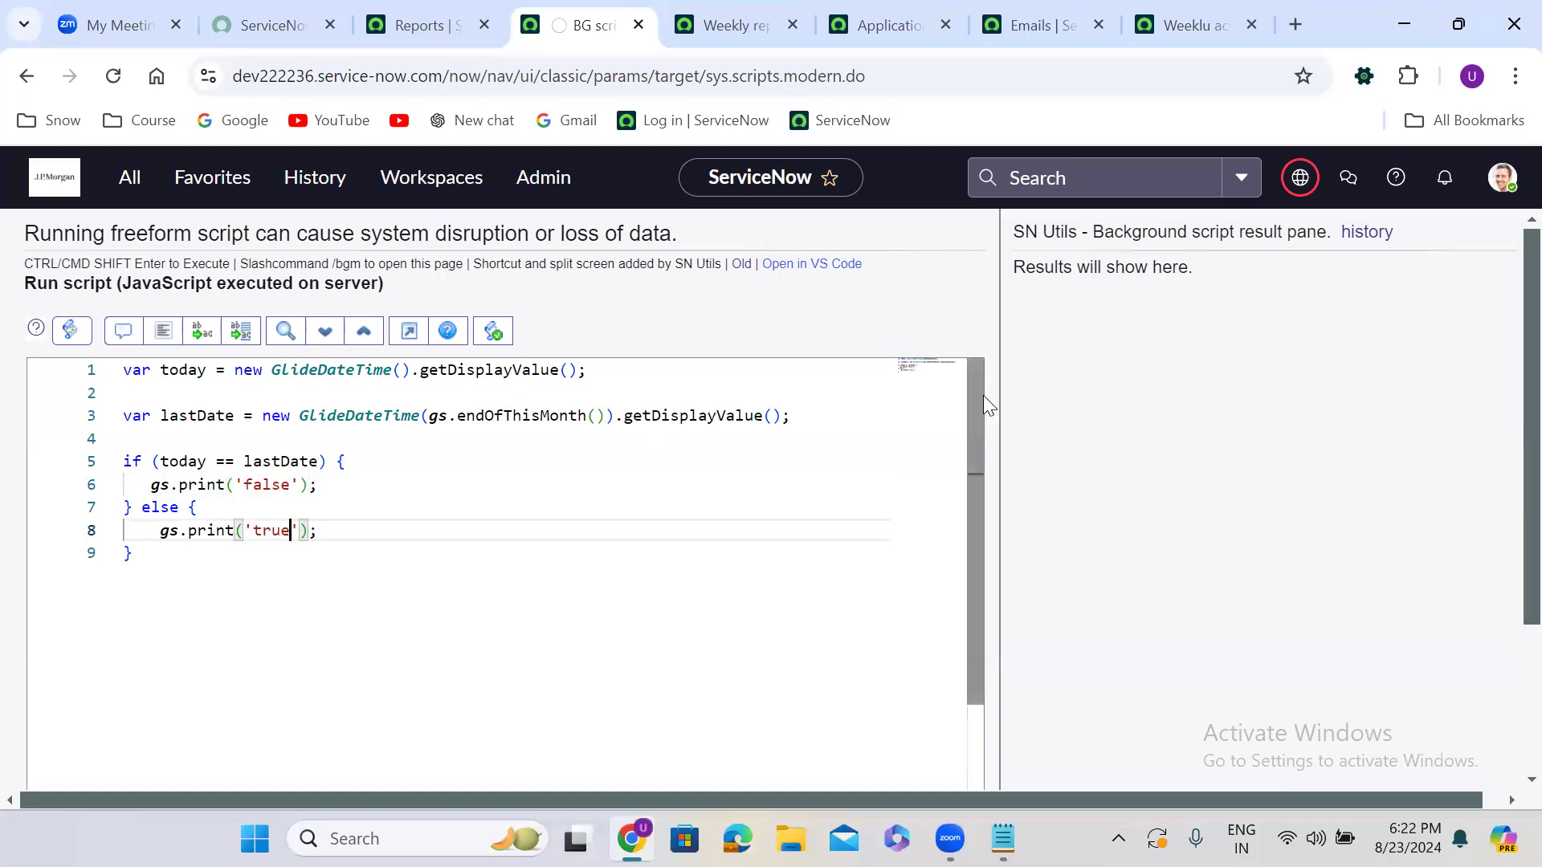
scroll(995, 421, "down", 1)
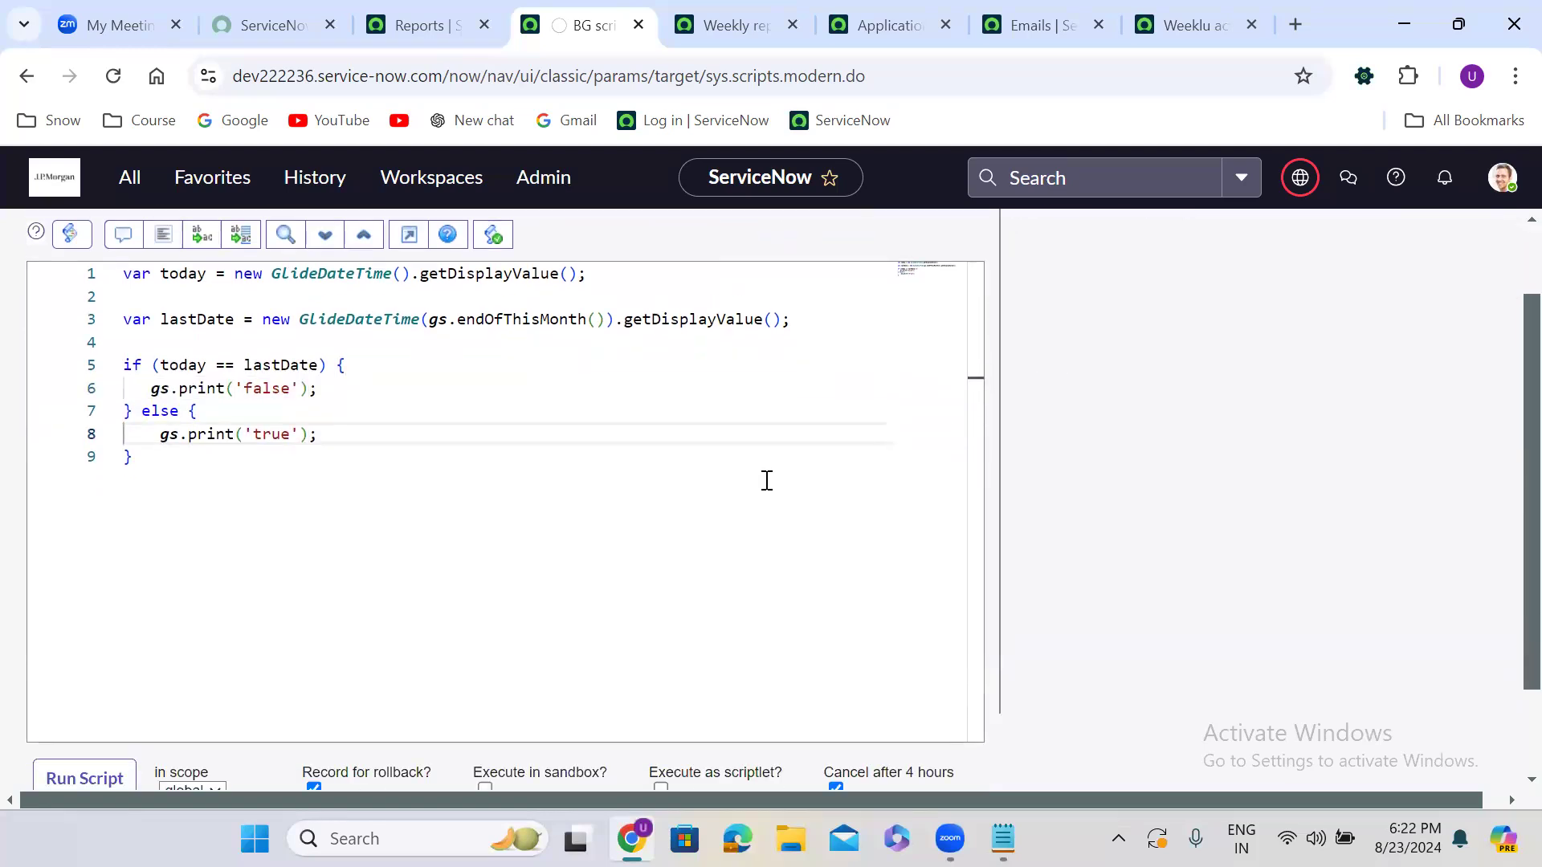
left_click(96, 779)
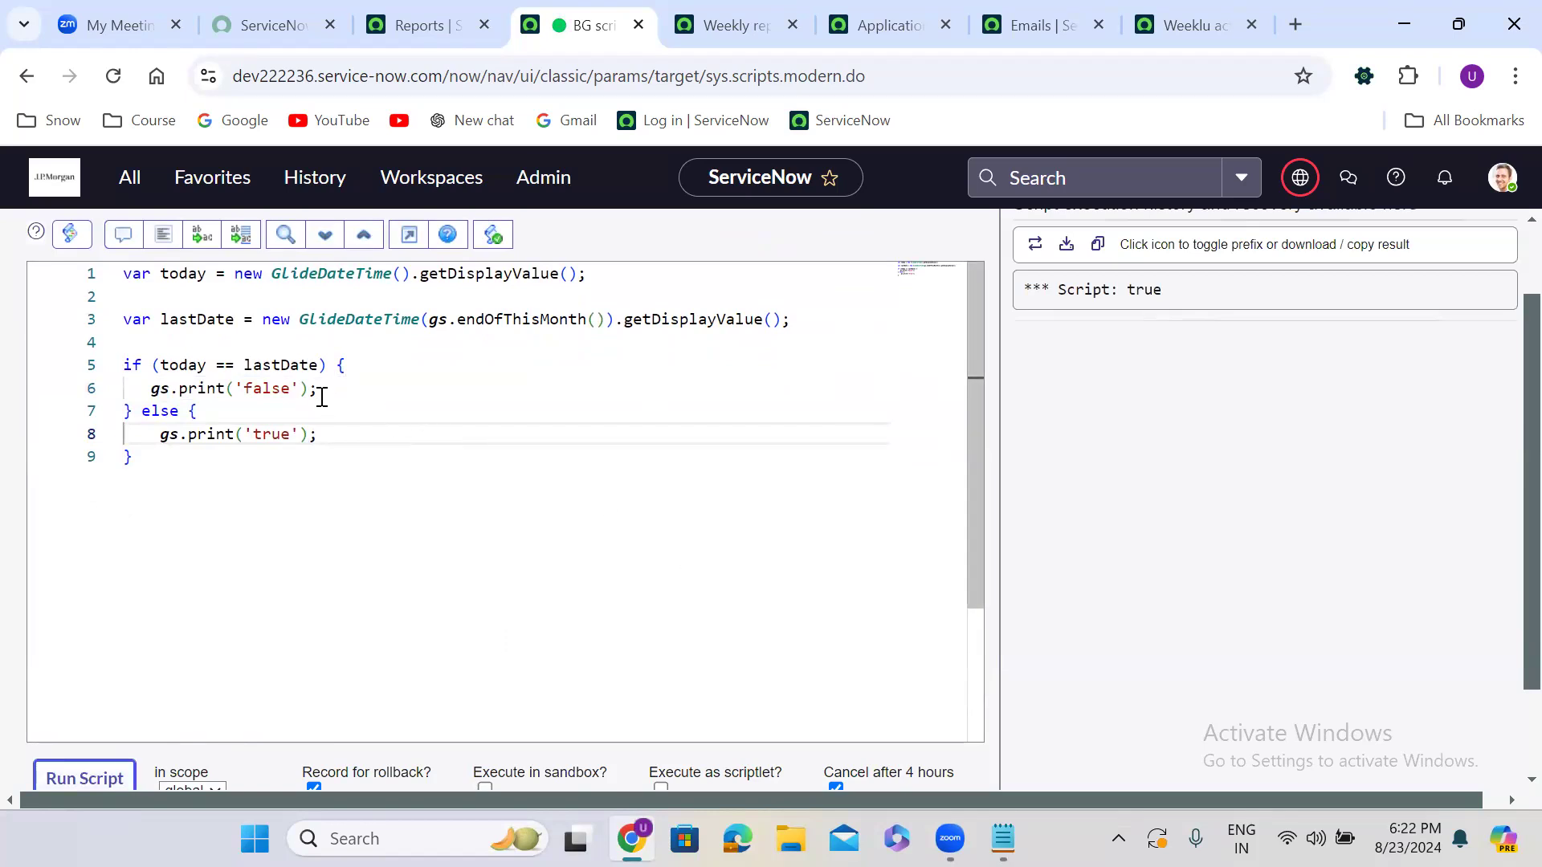
Swap the outputs so the matching-date branch prints 'true' and the else branch 'false', then rerun
double_click(273, 388)
type("true")
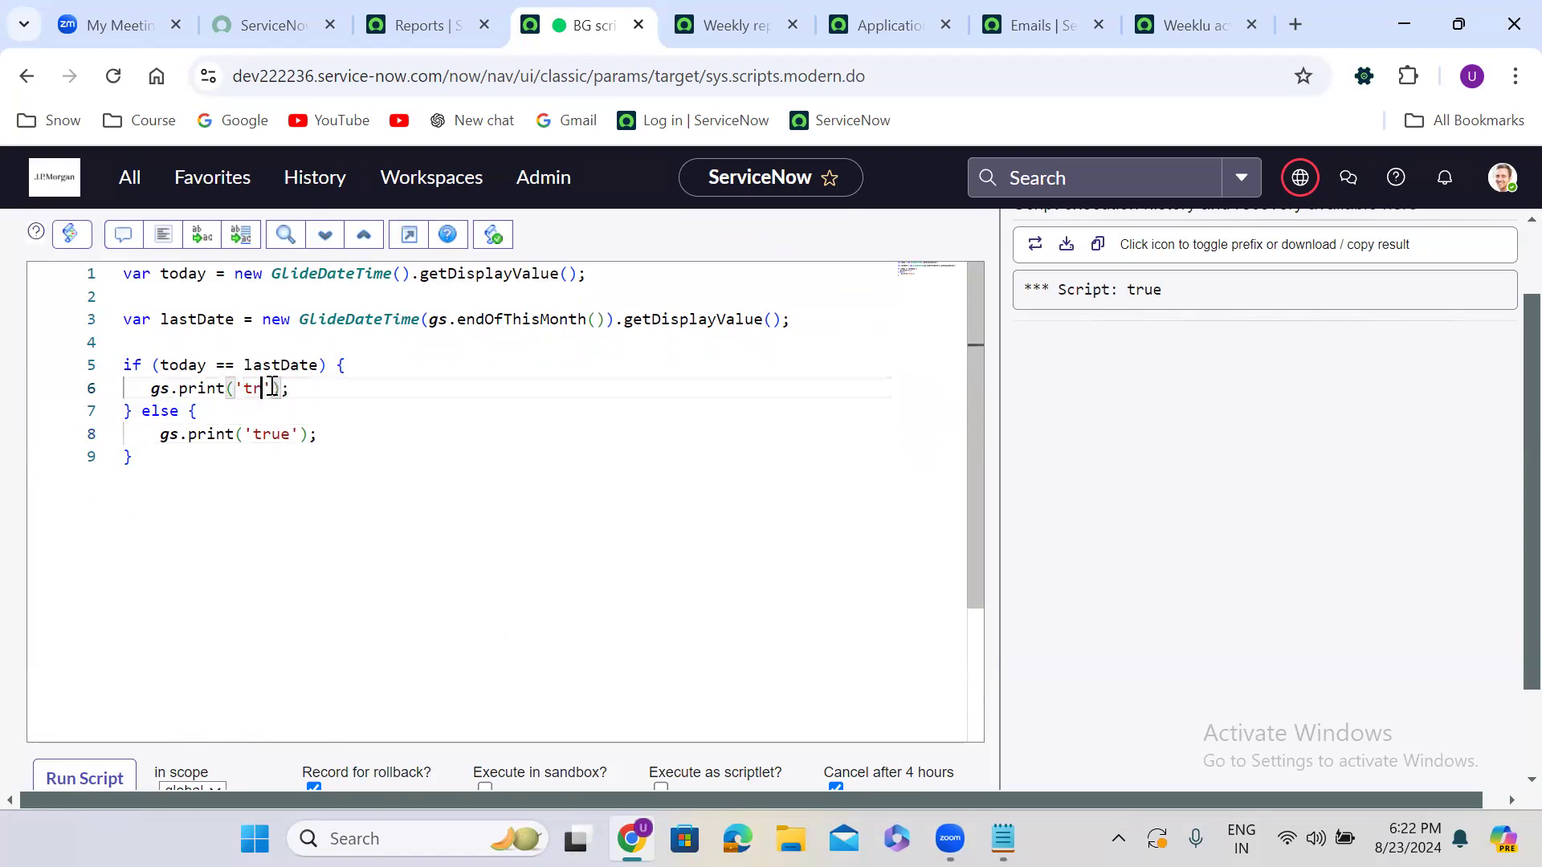
double_click(273, 436)
type("false")
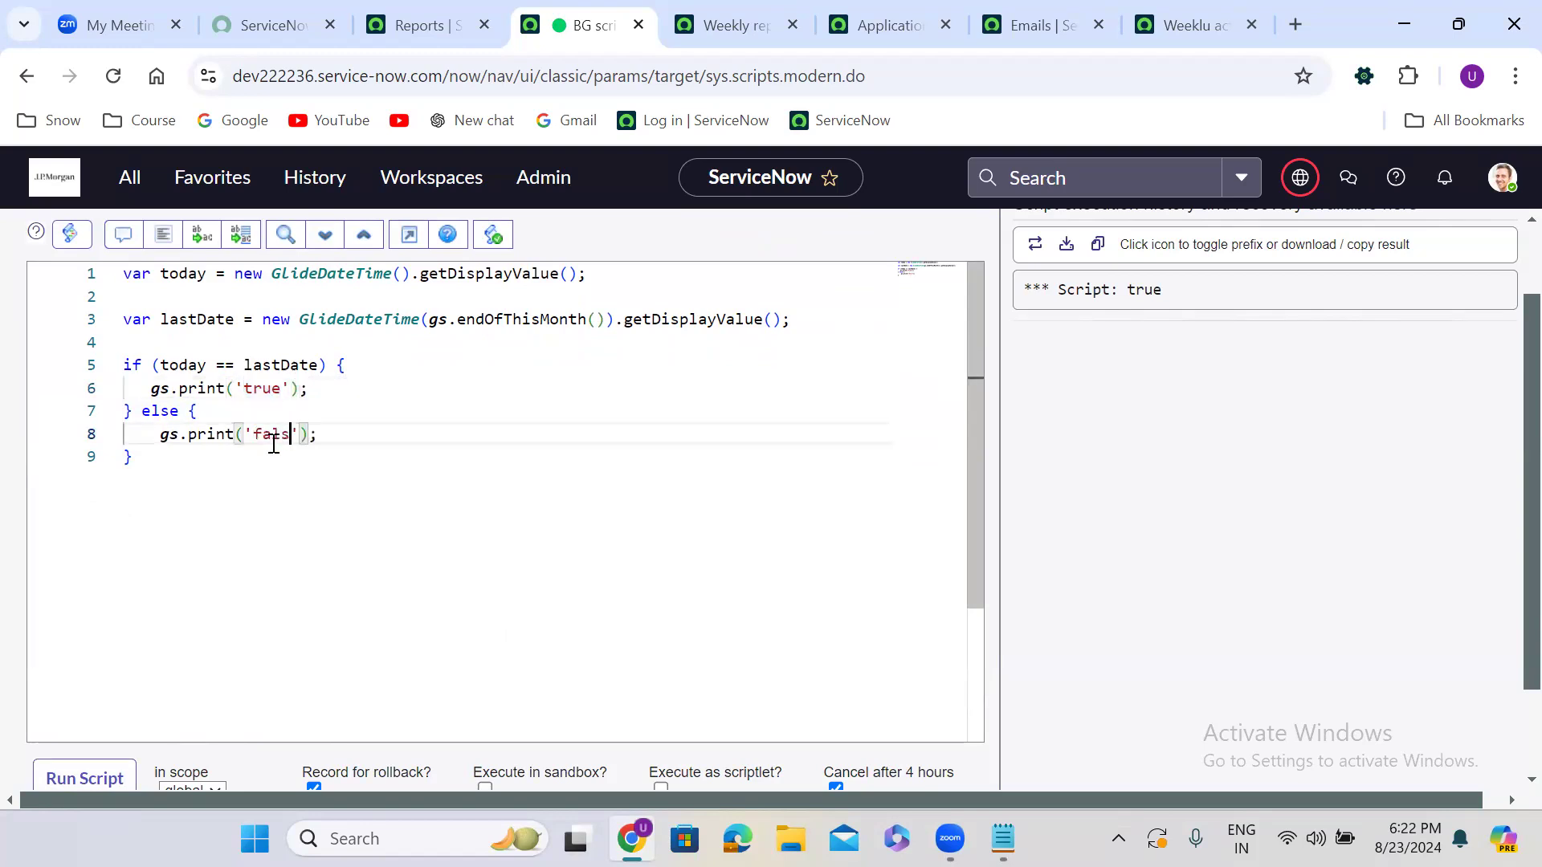
left_click(74, 780)
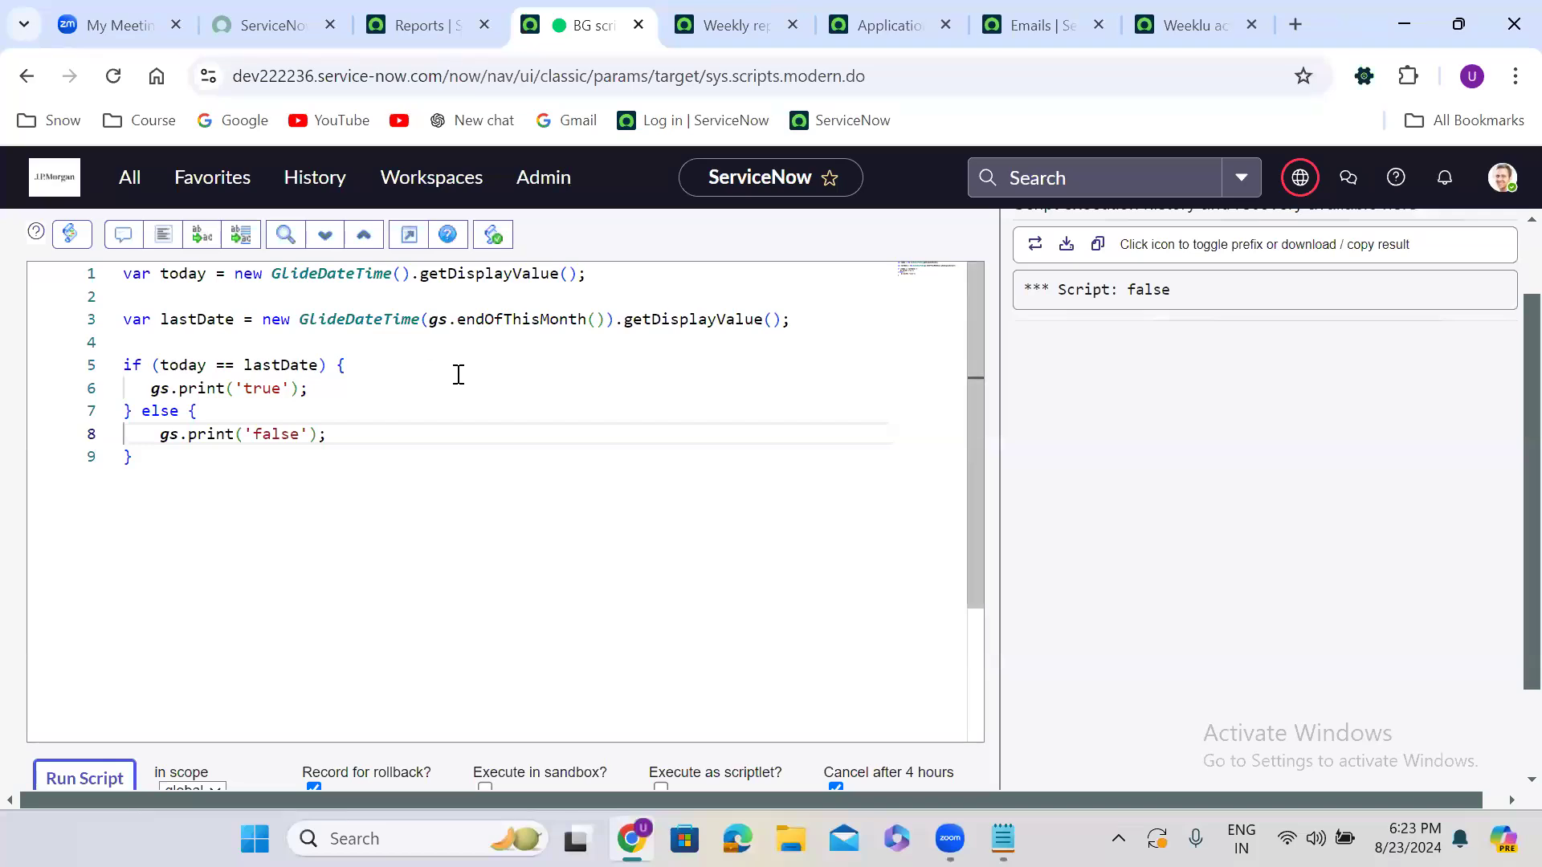
Add a gs.print(today); line before the if statement
left_click(282, 347)
type("gs")
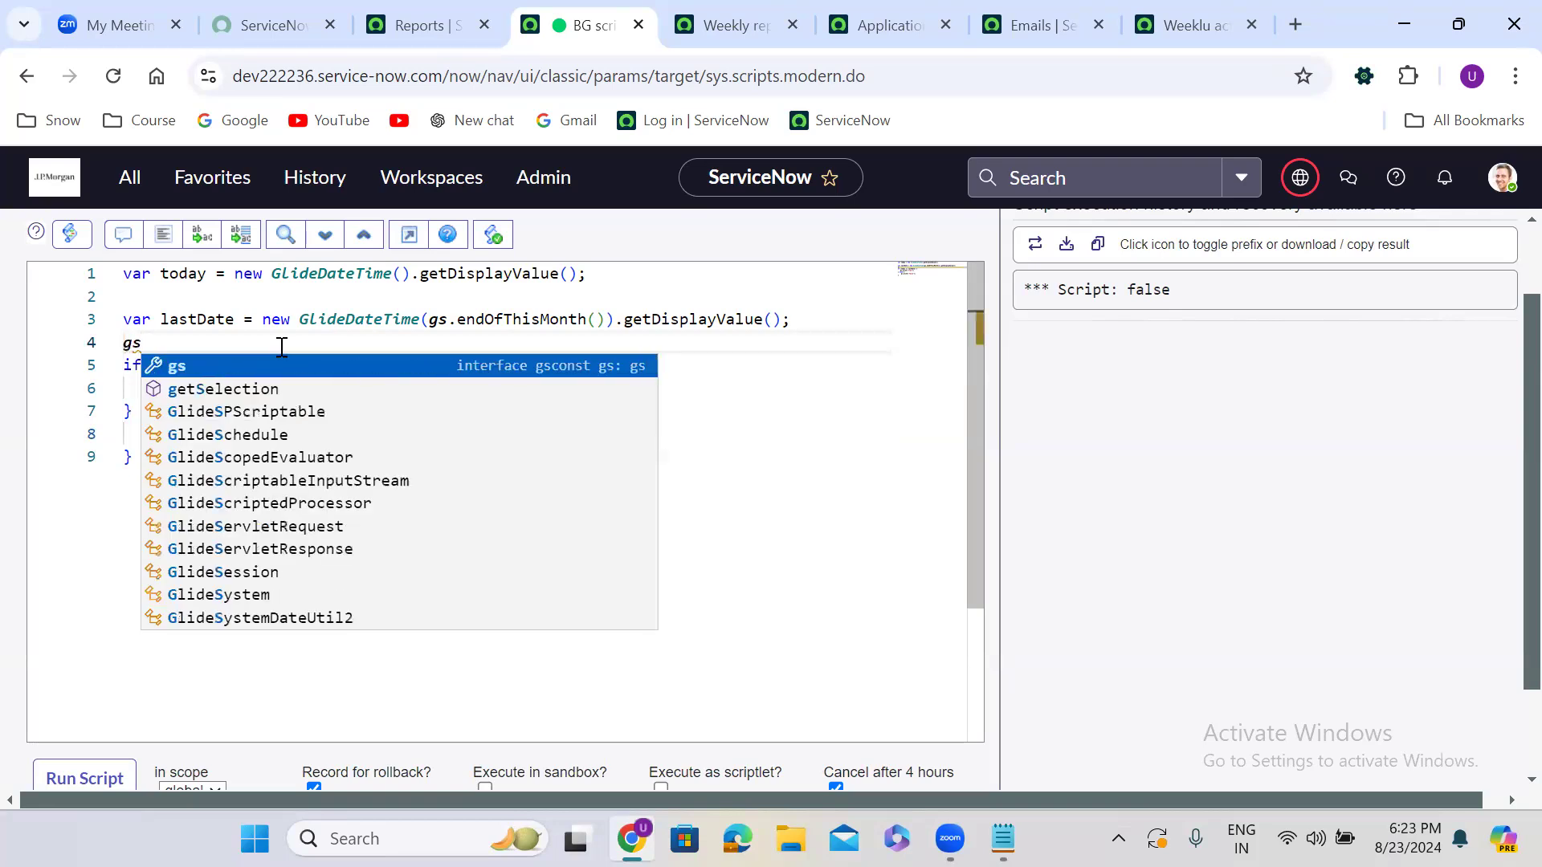
key("BackSpace")
key("BackSpace")
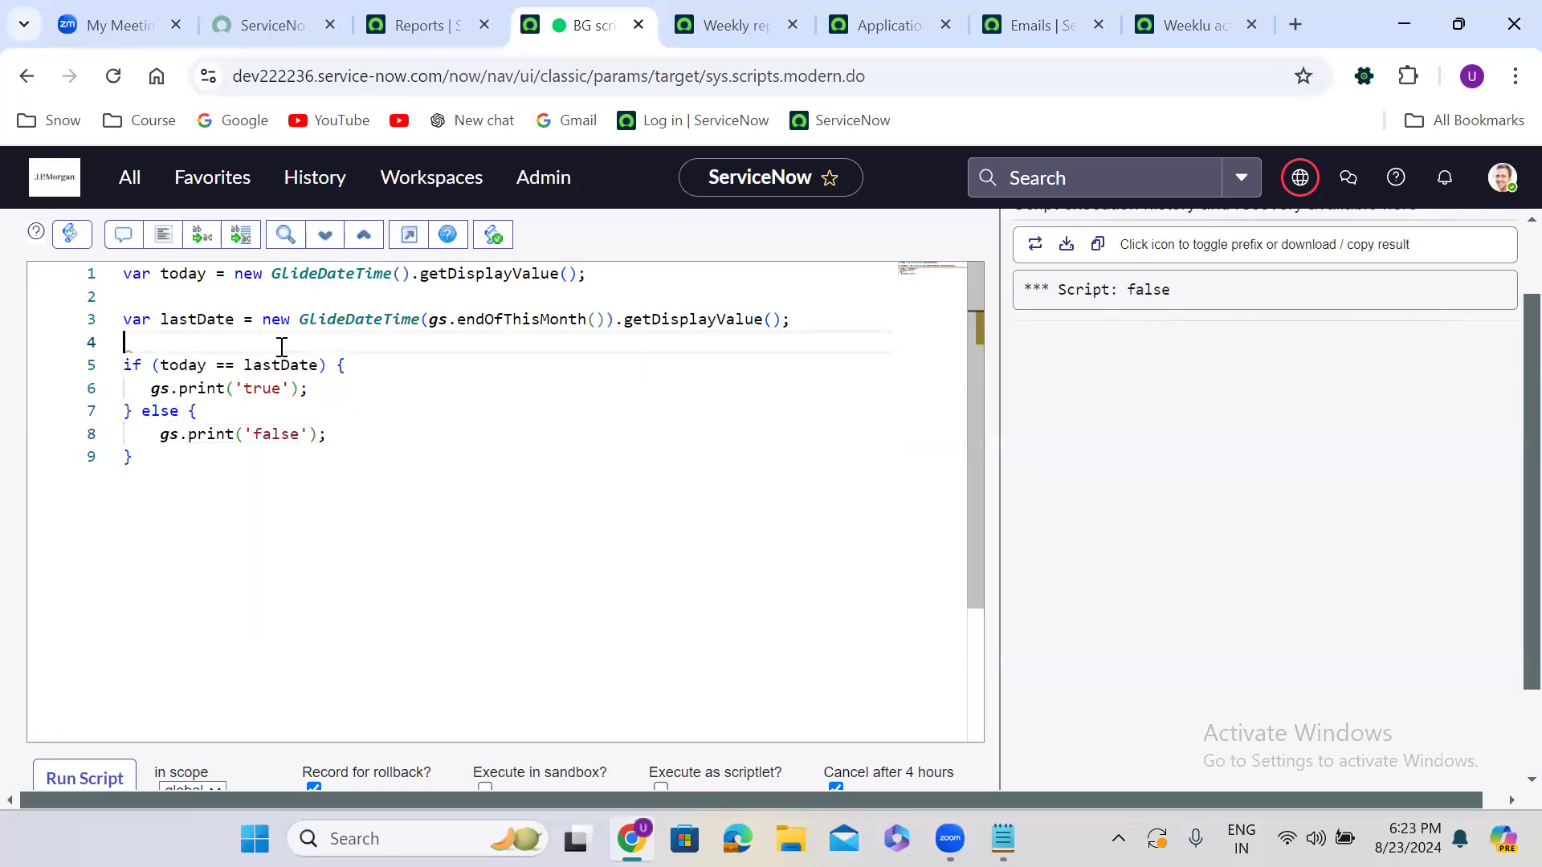
key("ctrl+v")
double_click(191, 276)
key("ctrl+c")
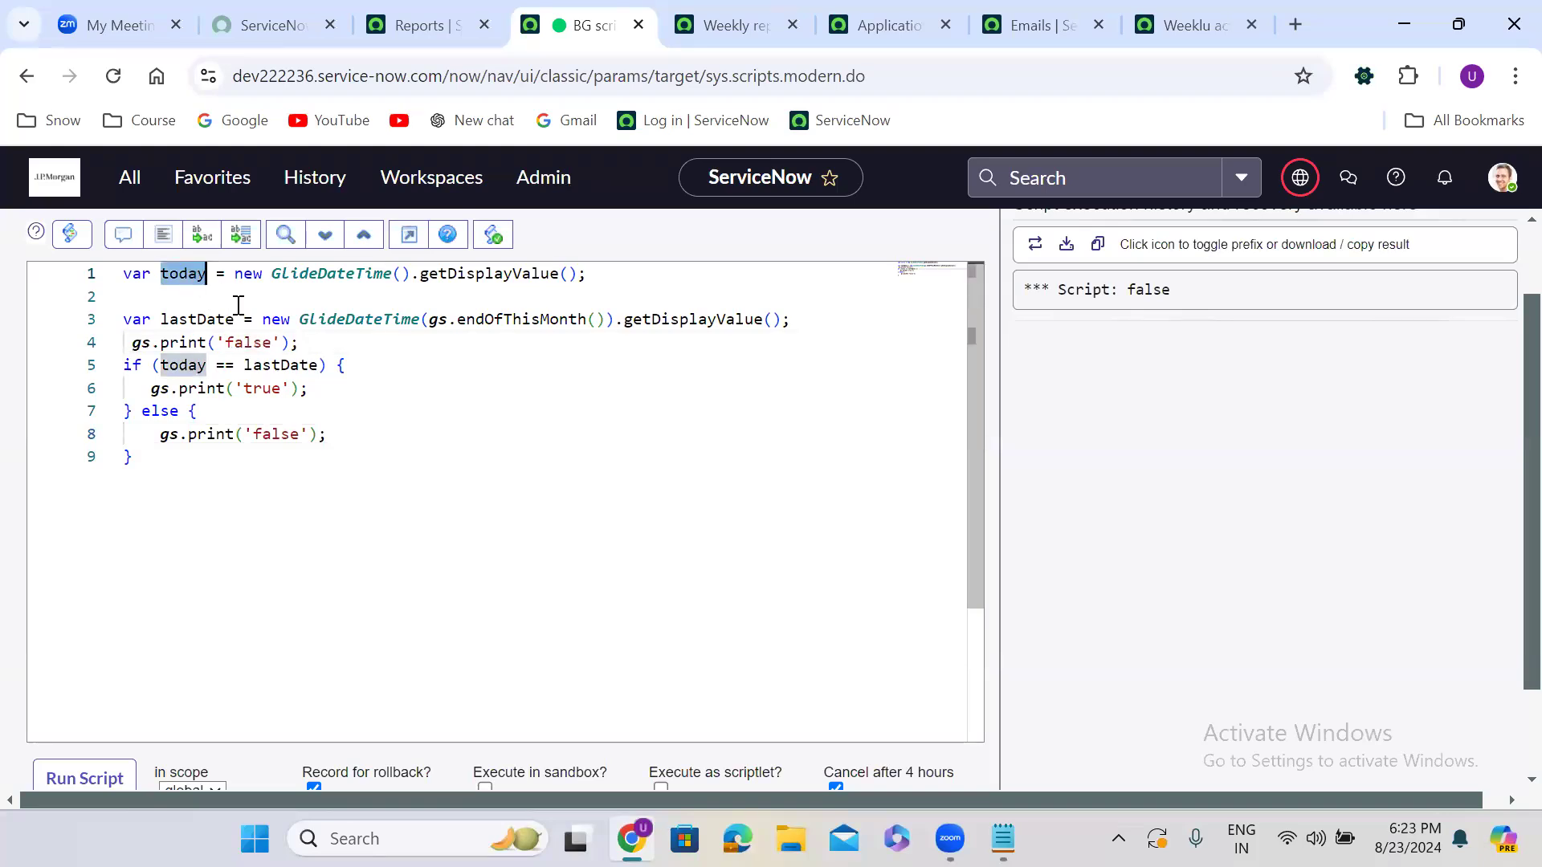
double_click(259, 341)
key("BackSpace")
key("BackSpace")
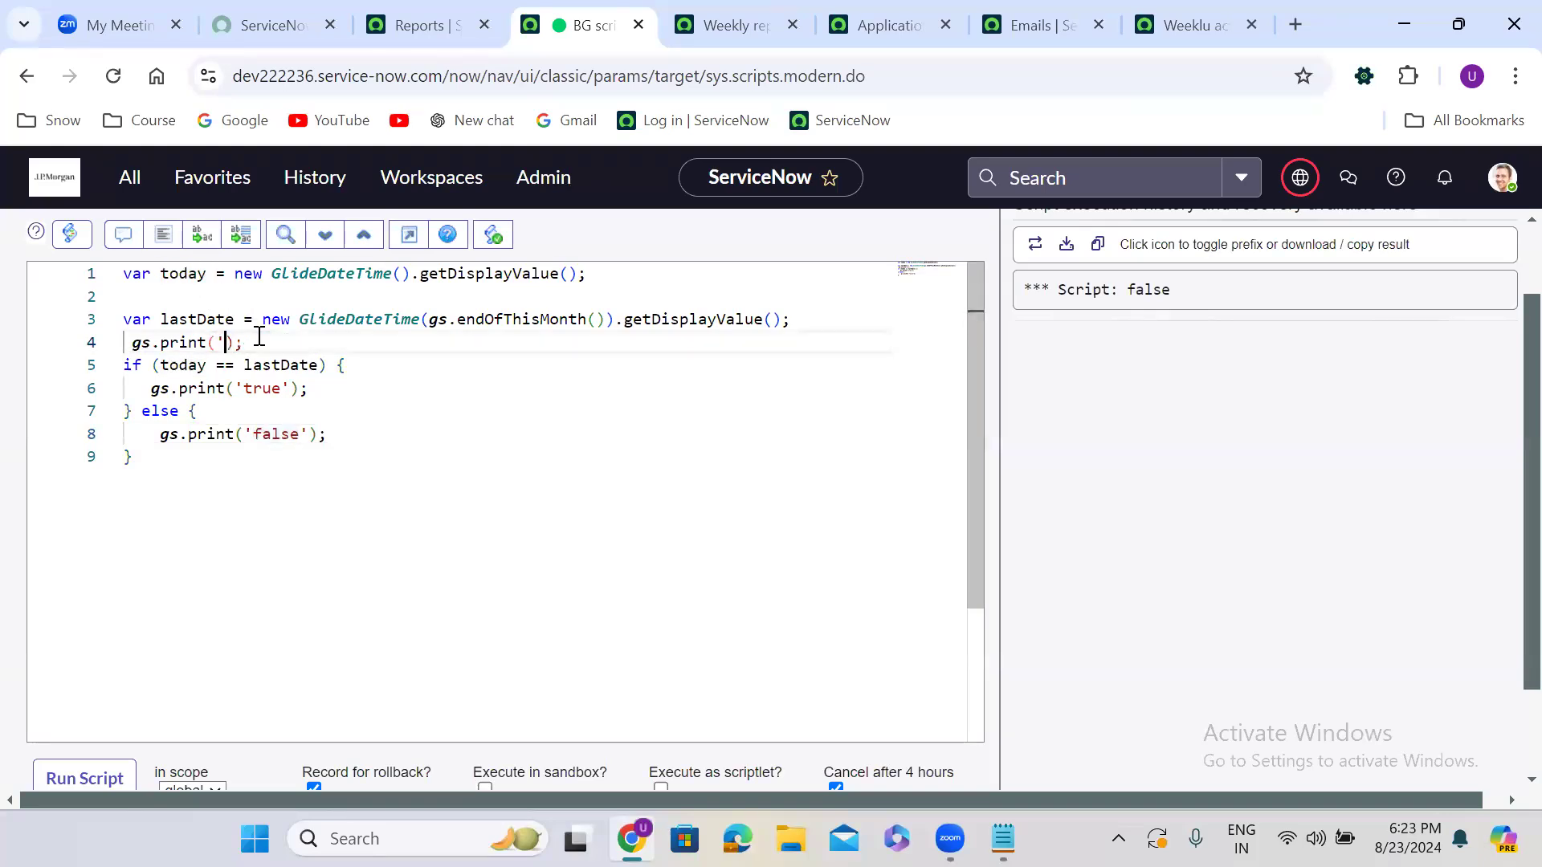
key("ctrl+v")
key("End")
key("Return")
key("ctrl+v")
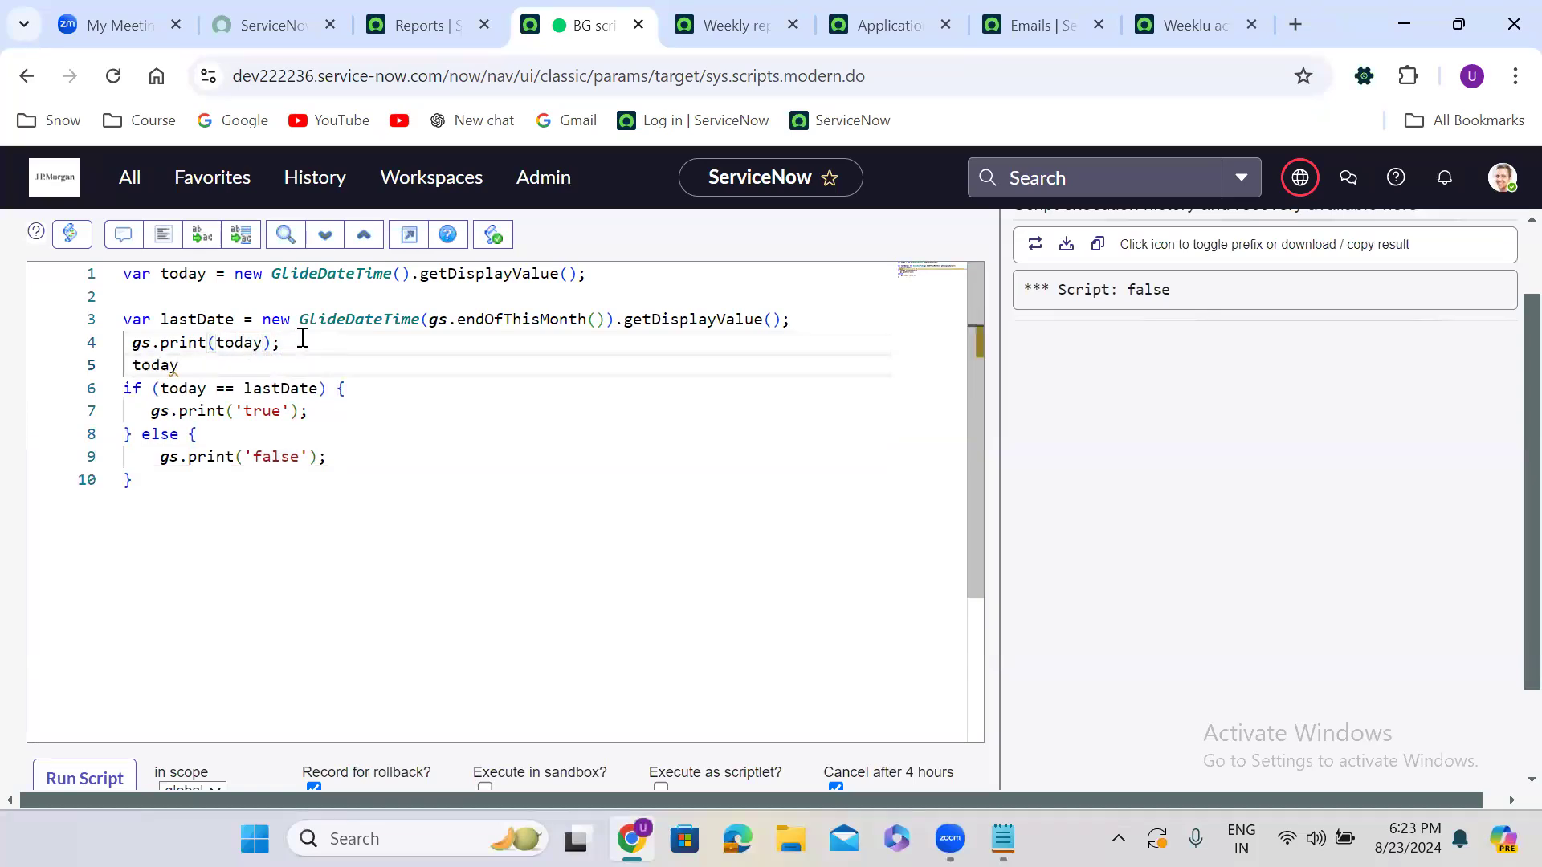
left_click_drag(294, 343, 119, 369)
type("gs.print(today);")
double_click(195, 320)
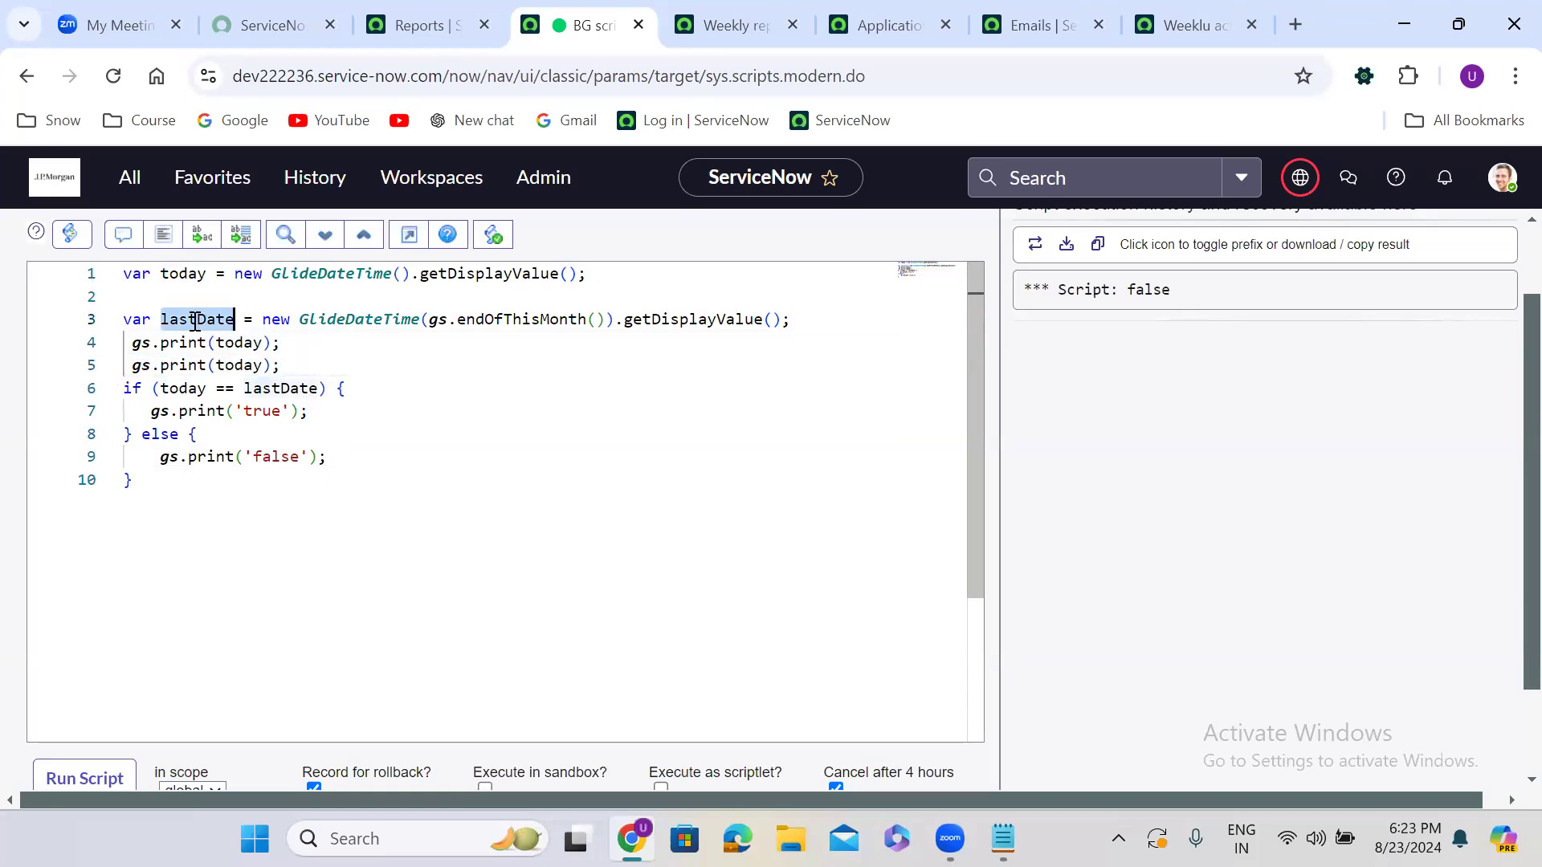
double_click(249, 364)
type("lastDate")
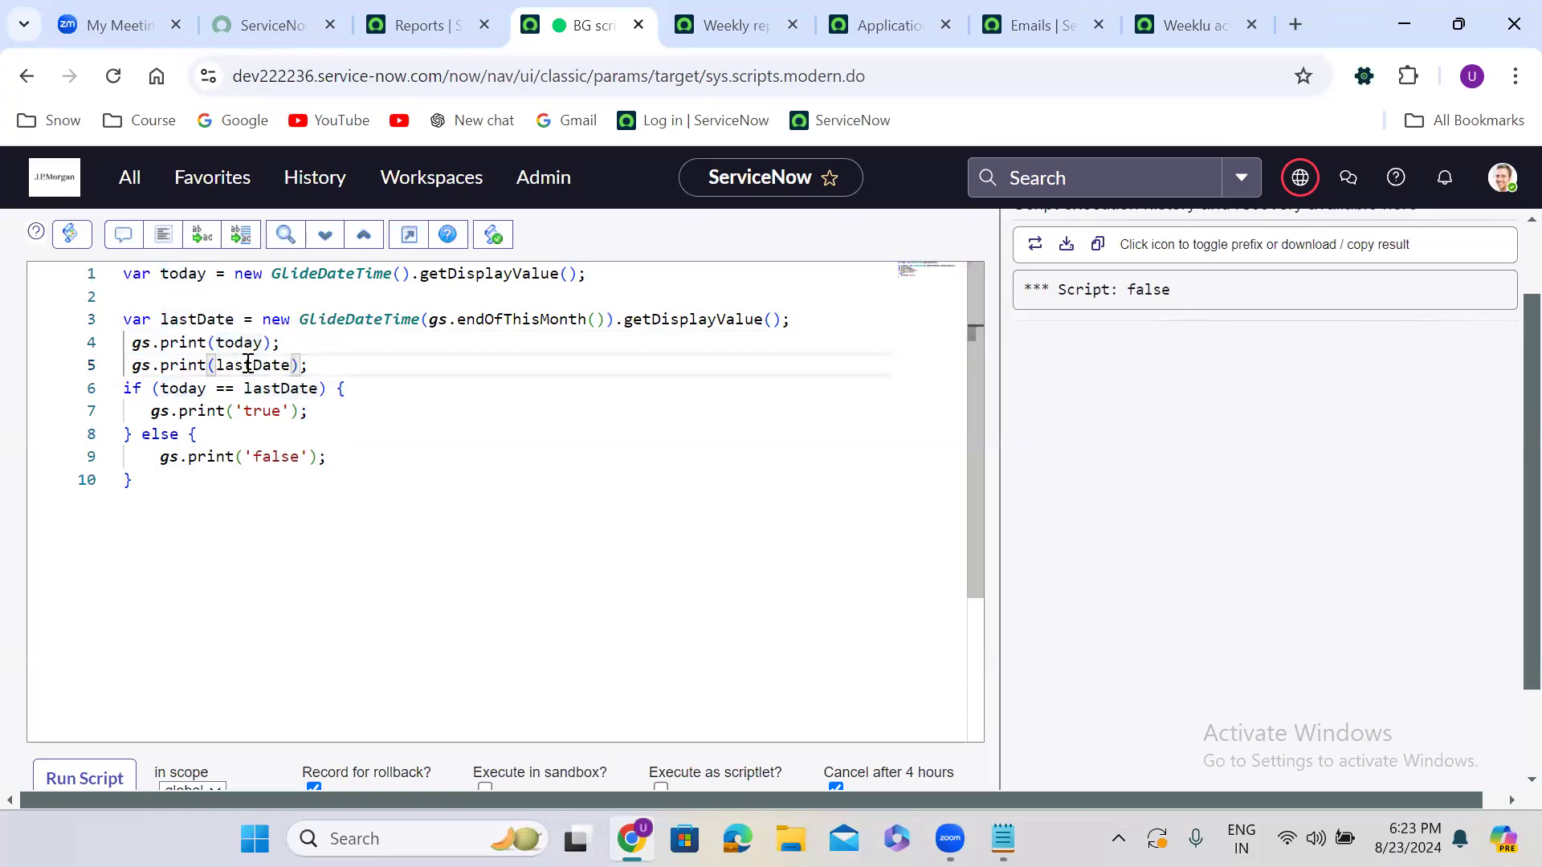
left_click(105, 777)
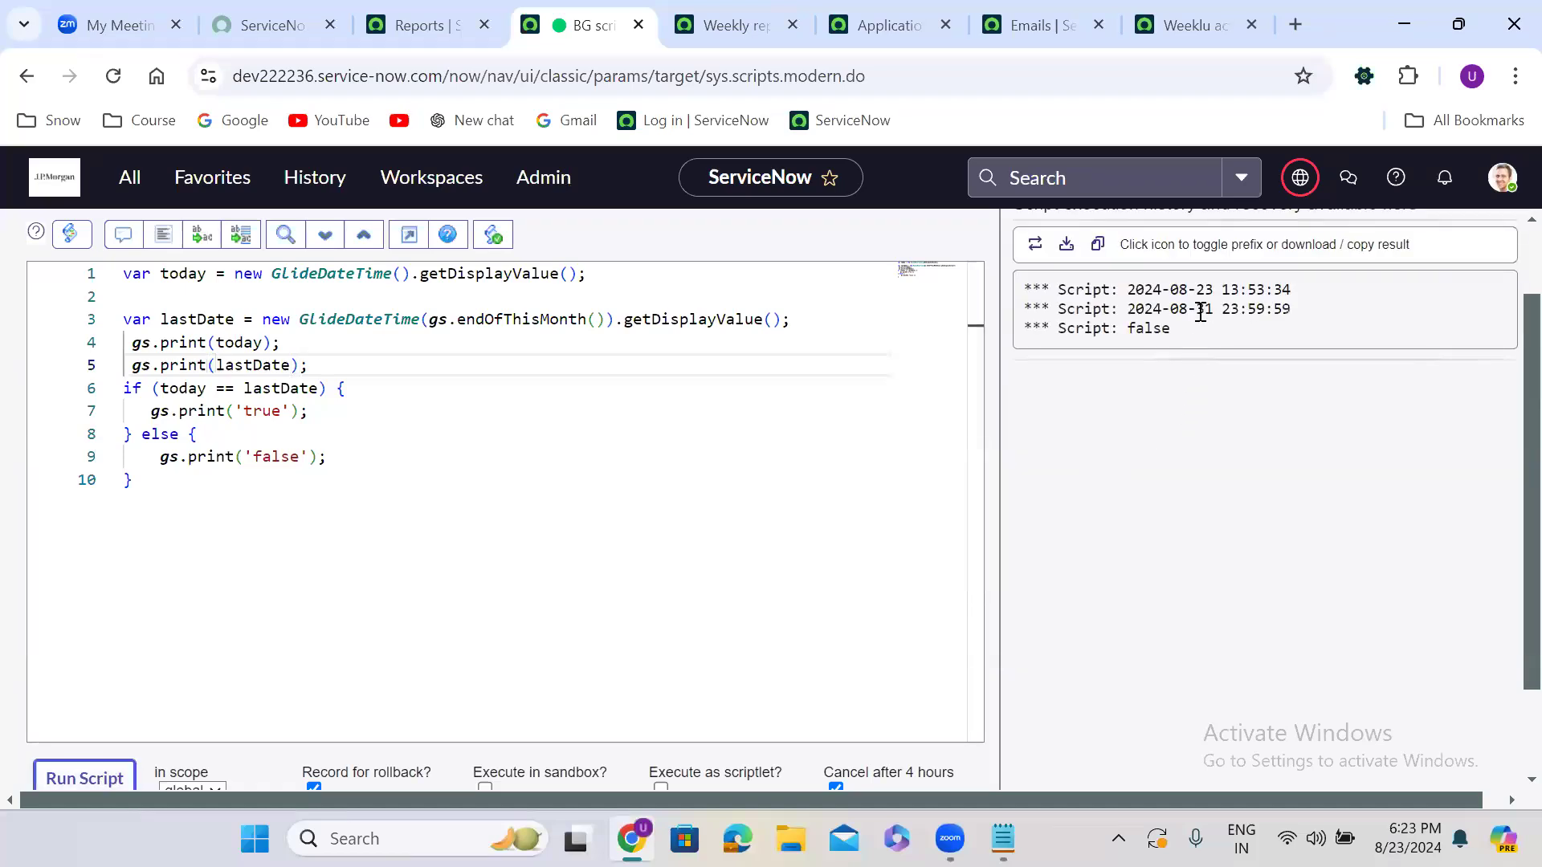
double_click(1204, 291)
double_click(1204, 310)
left_click(1218, 361)
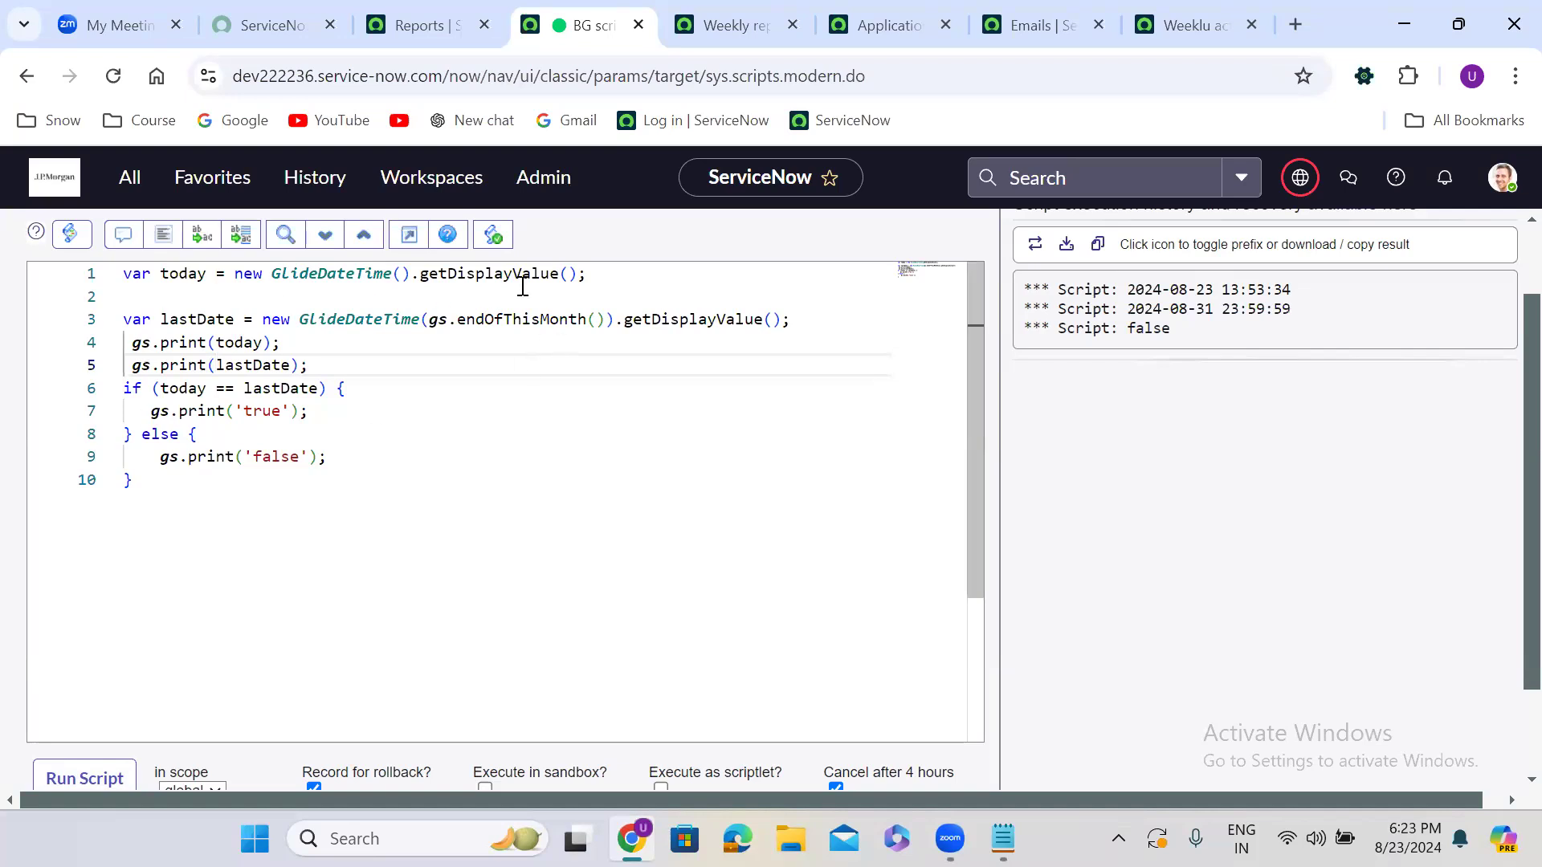
Append .getMonth() to the today and lastDate expressions on lines 1 and 3, then run the script
left_click(416, 274)
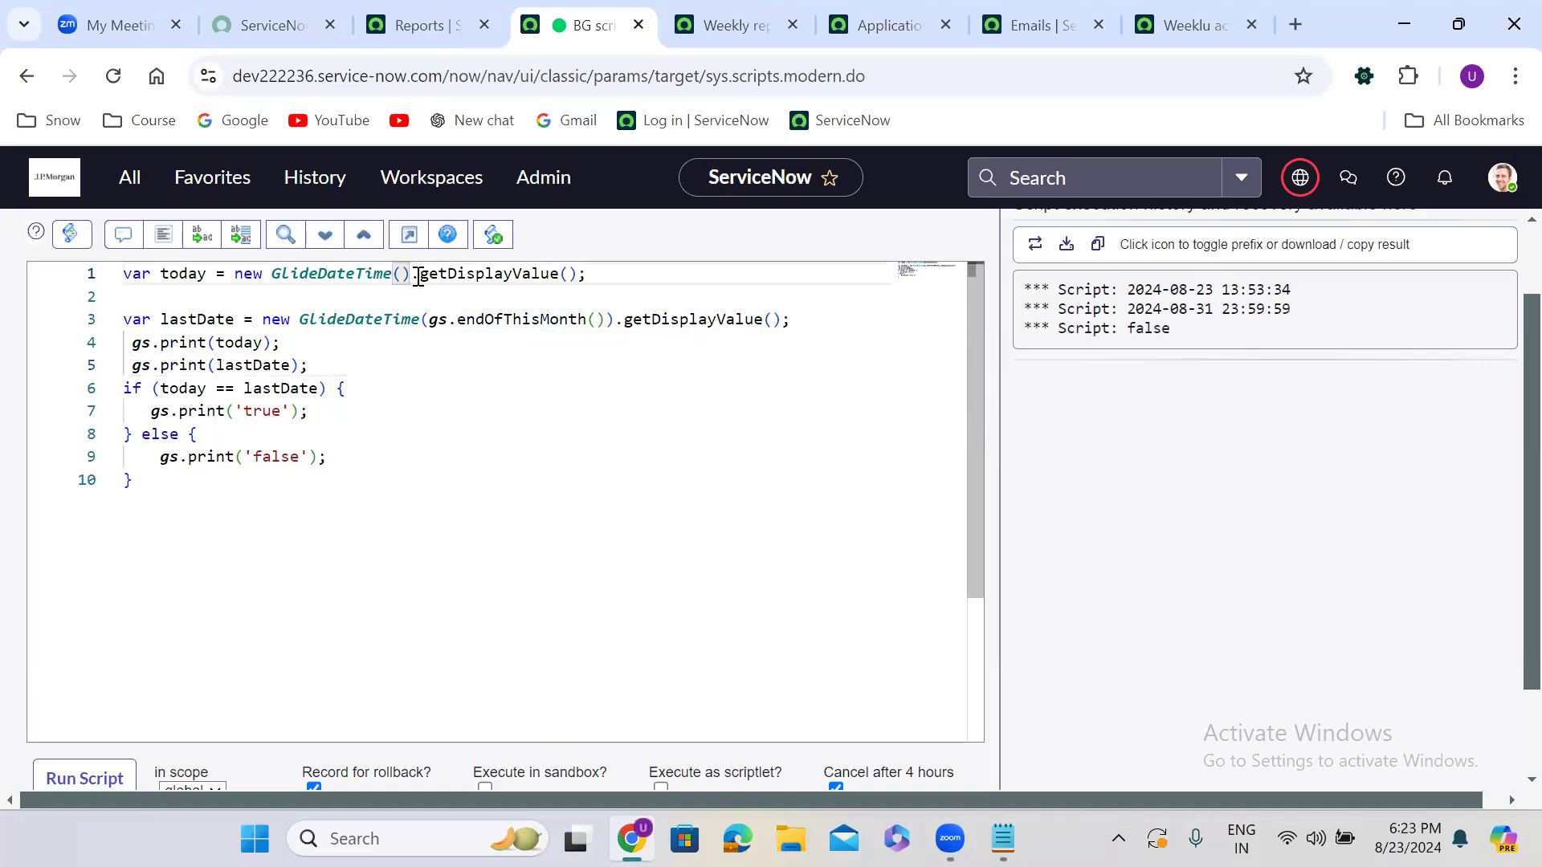
double_click(419, 275)
key("ctrl+space")
type("get")
type("Month")
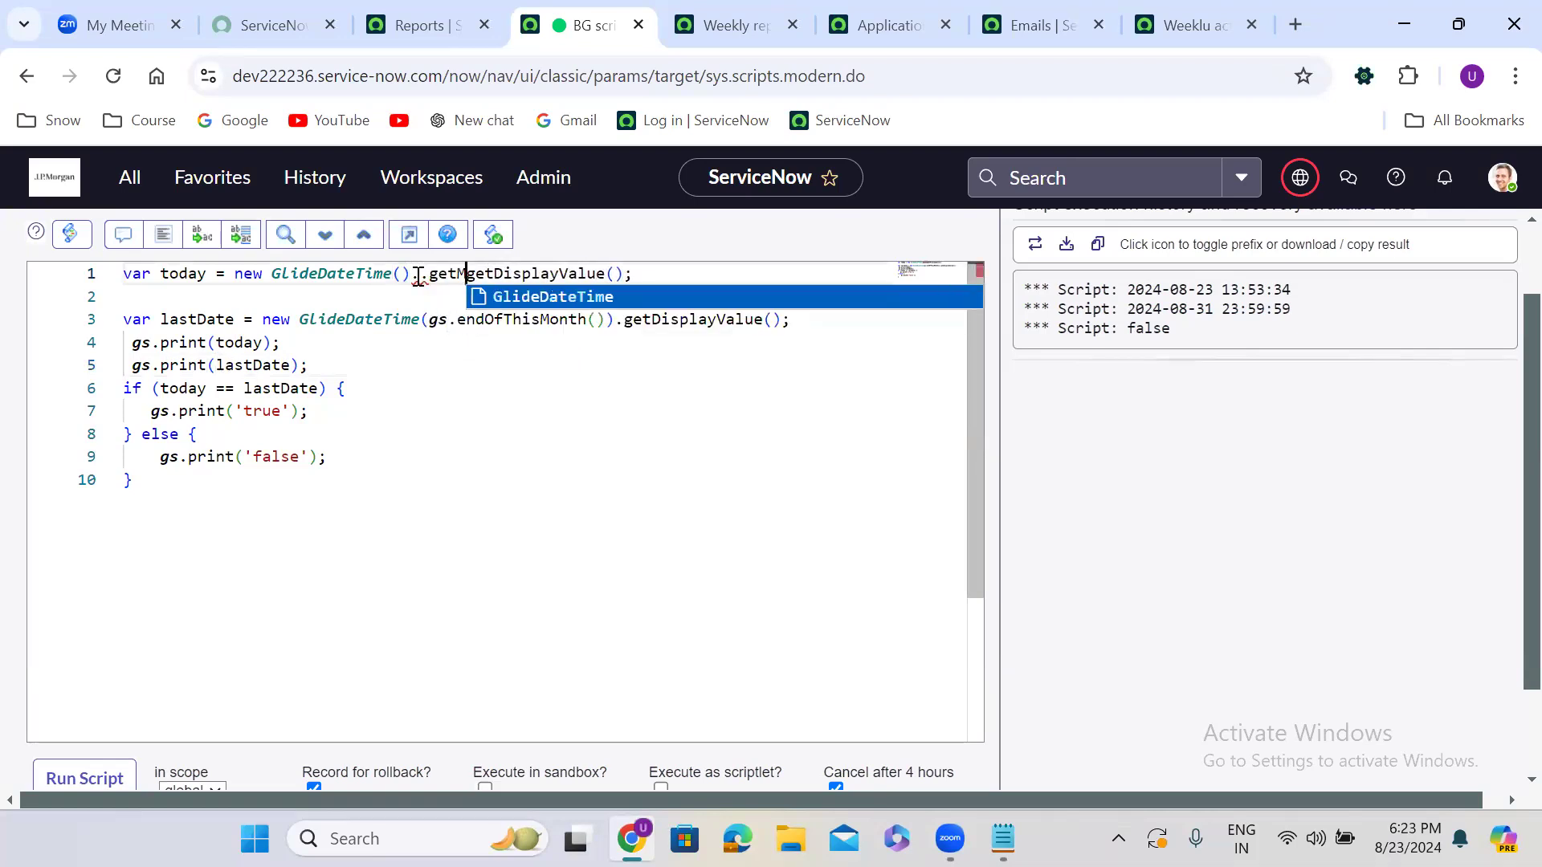
type("().")
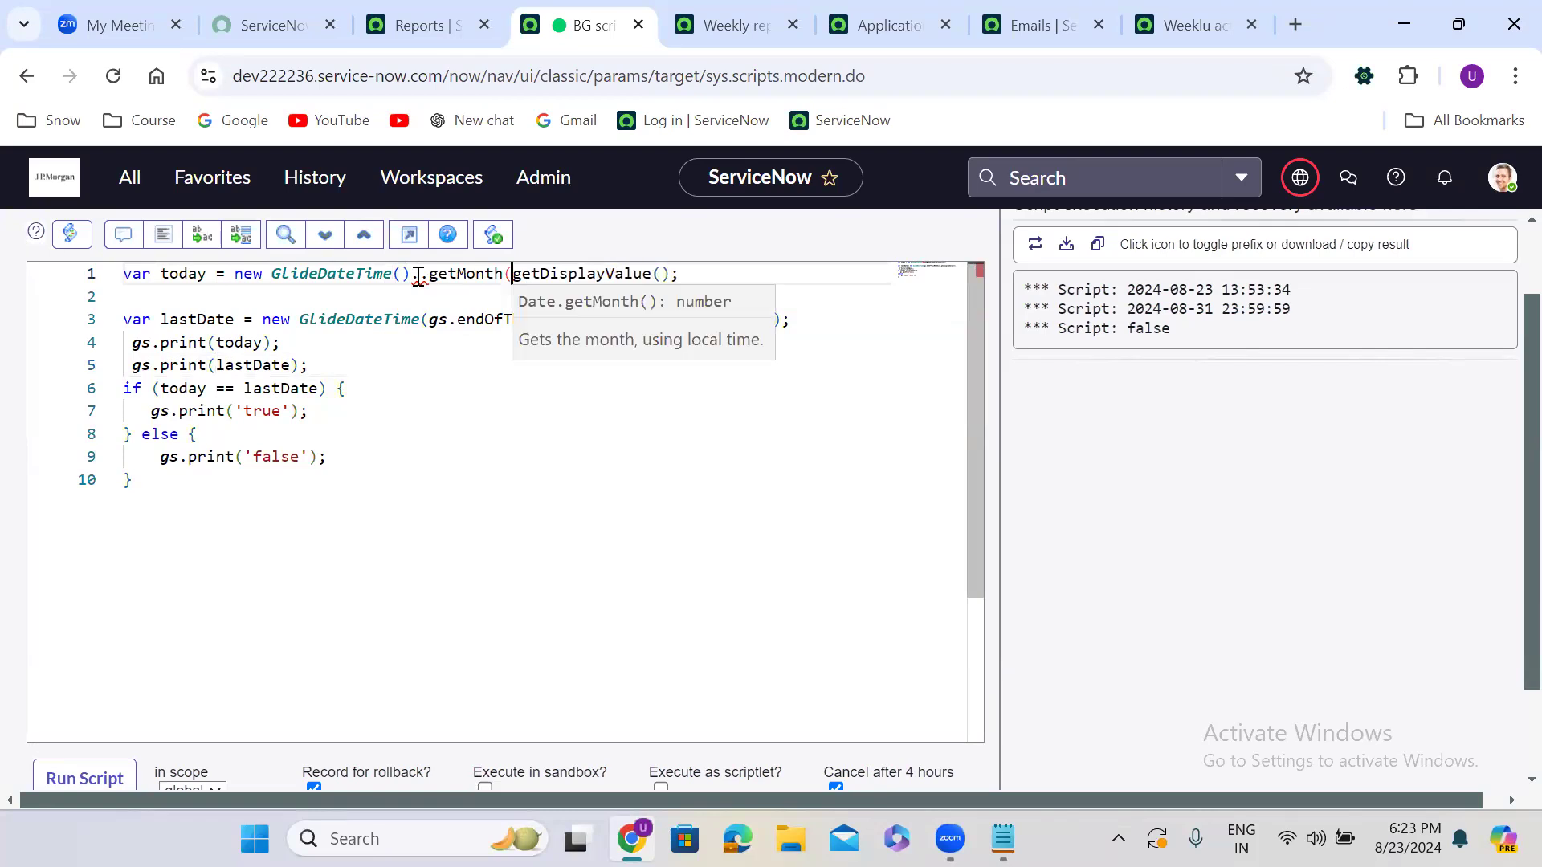
double_click(492, 273)
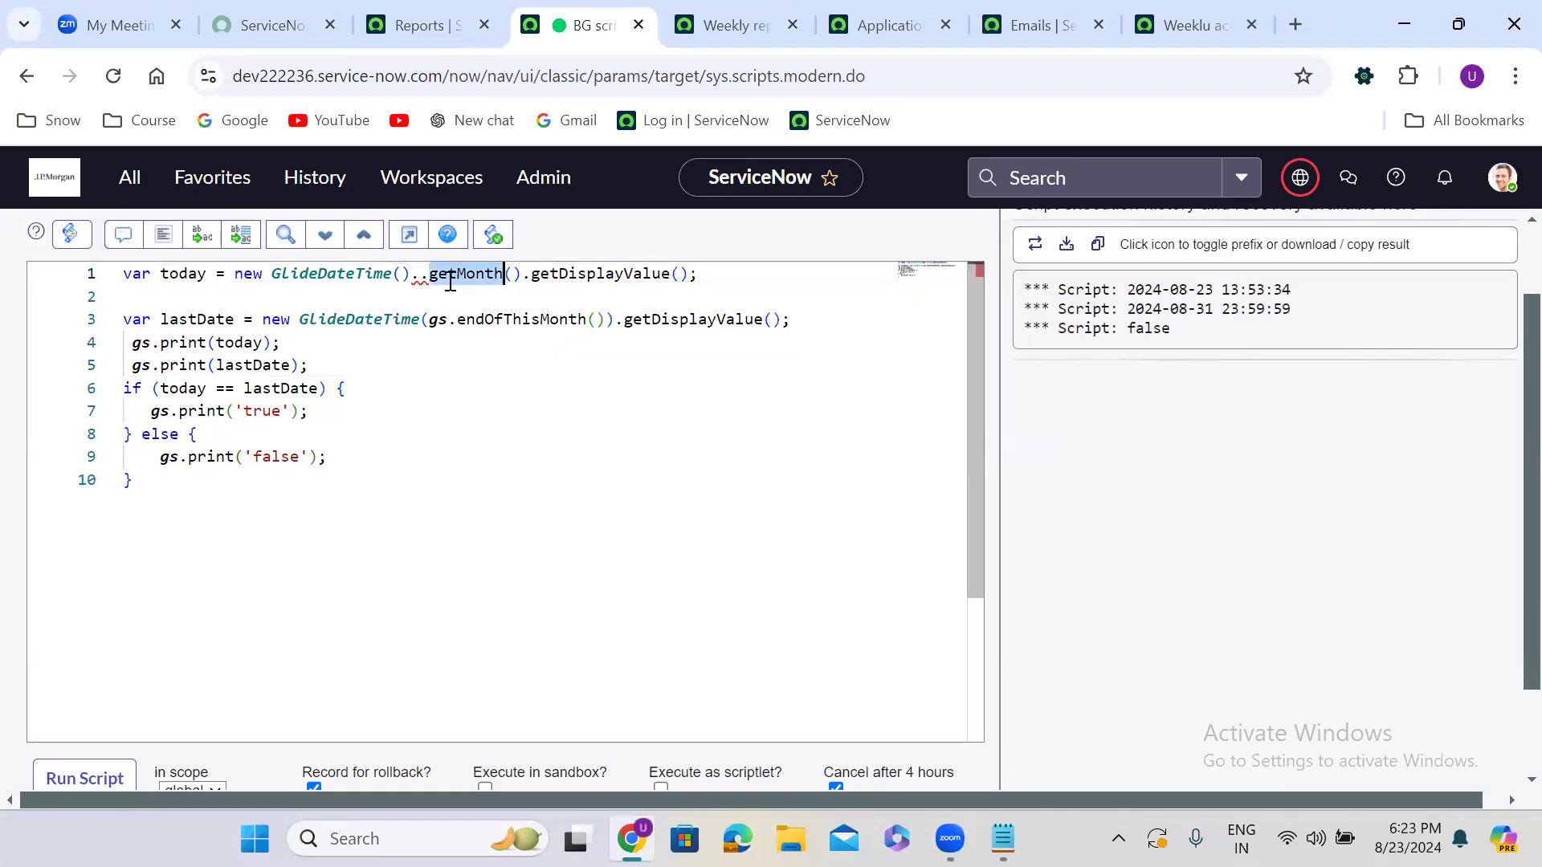
left_click(426, 277)
key("BackSpace")
double_click(444, 275)
key("ctrl+c")
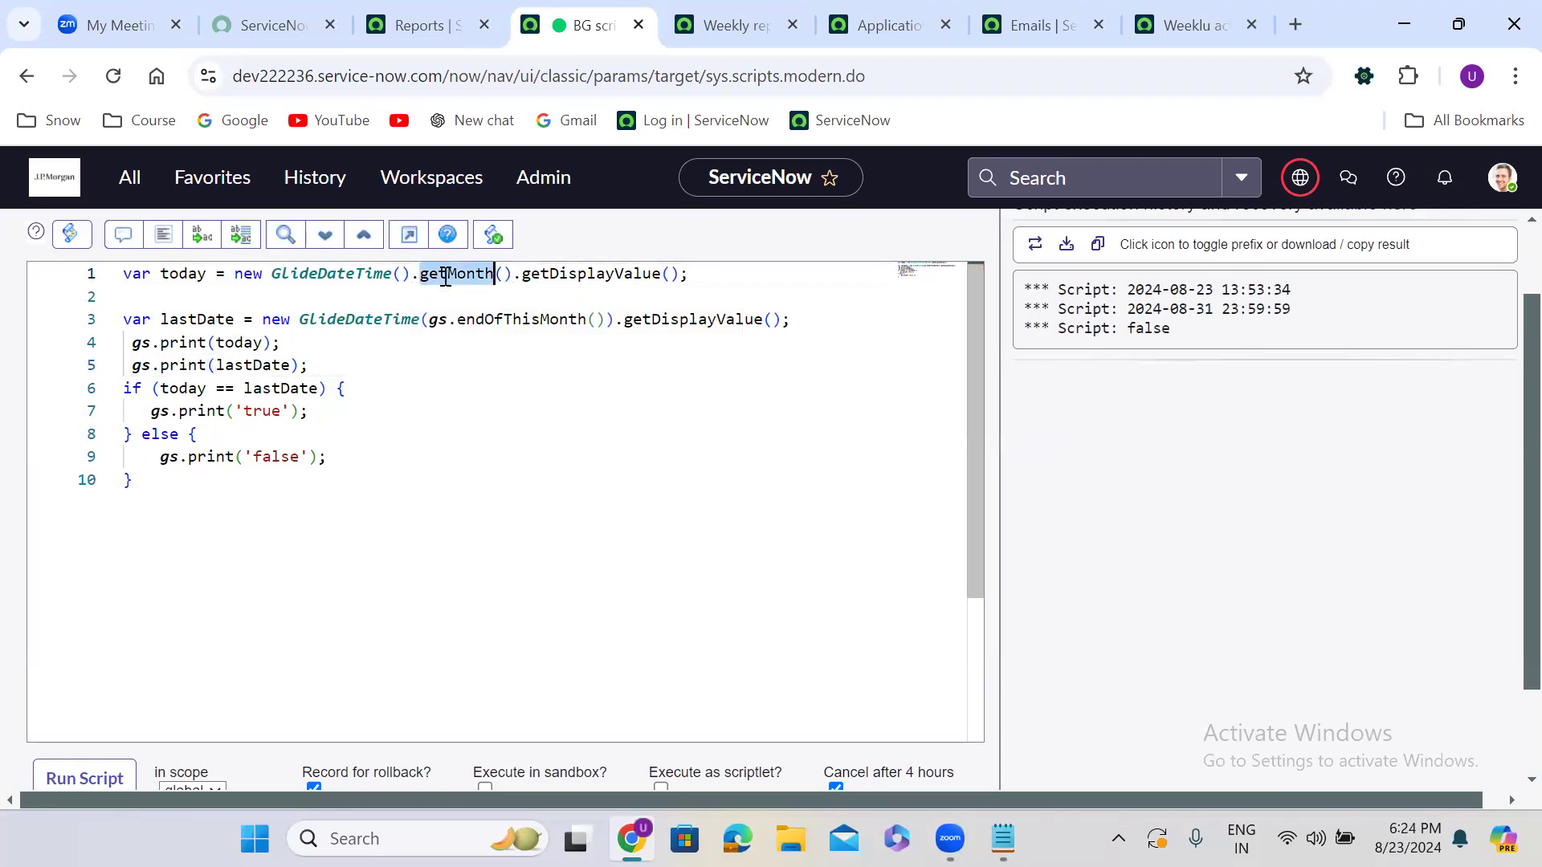
left_click(612, 321)
type(".")
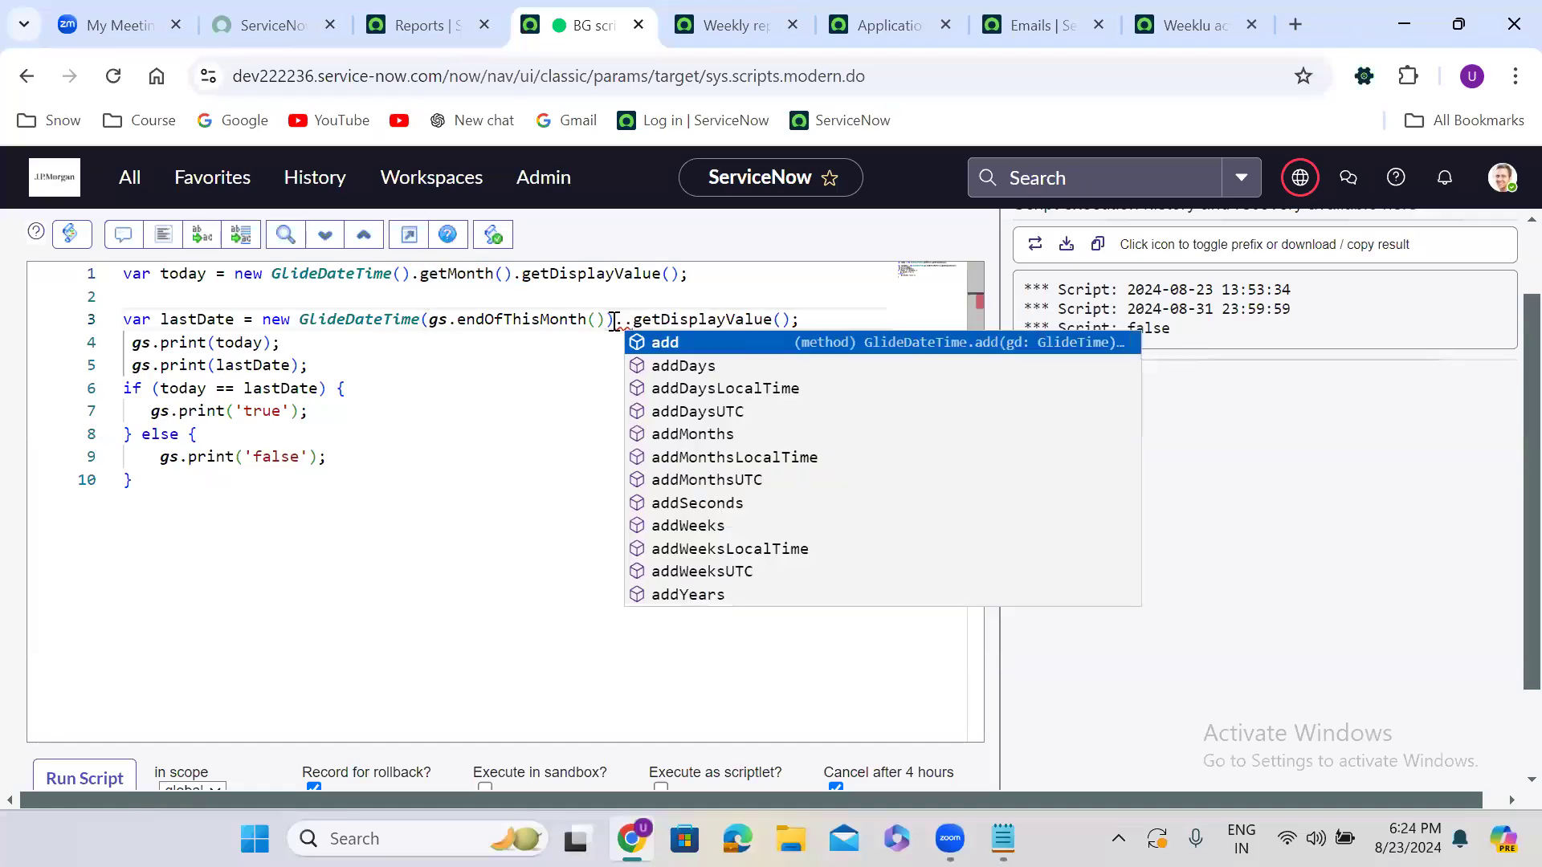
key("ctrl+v")
type("()")
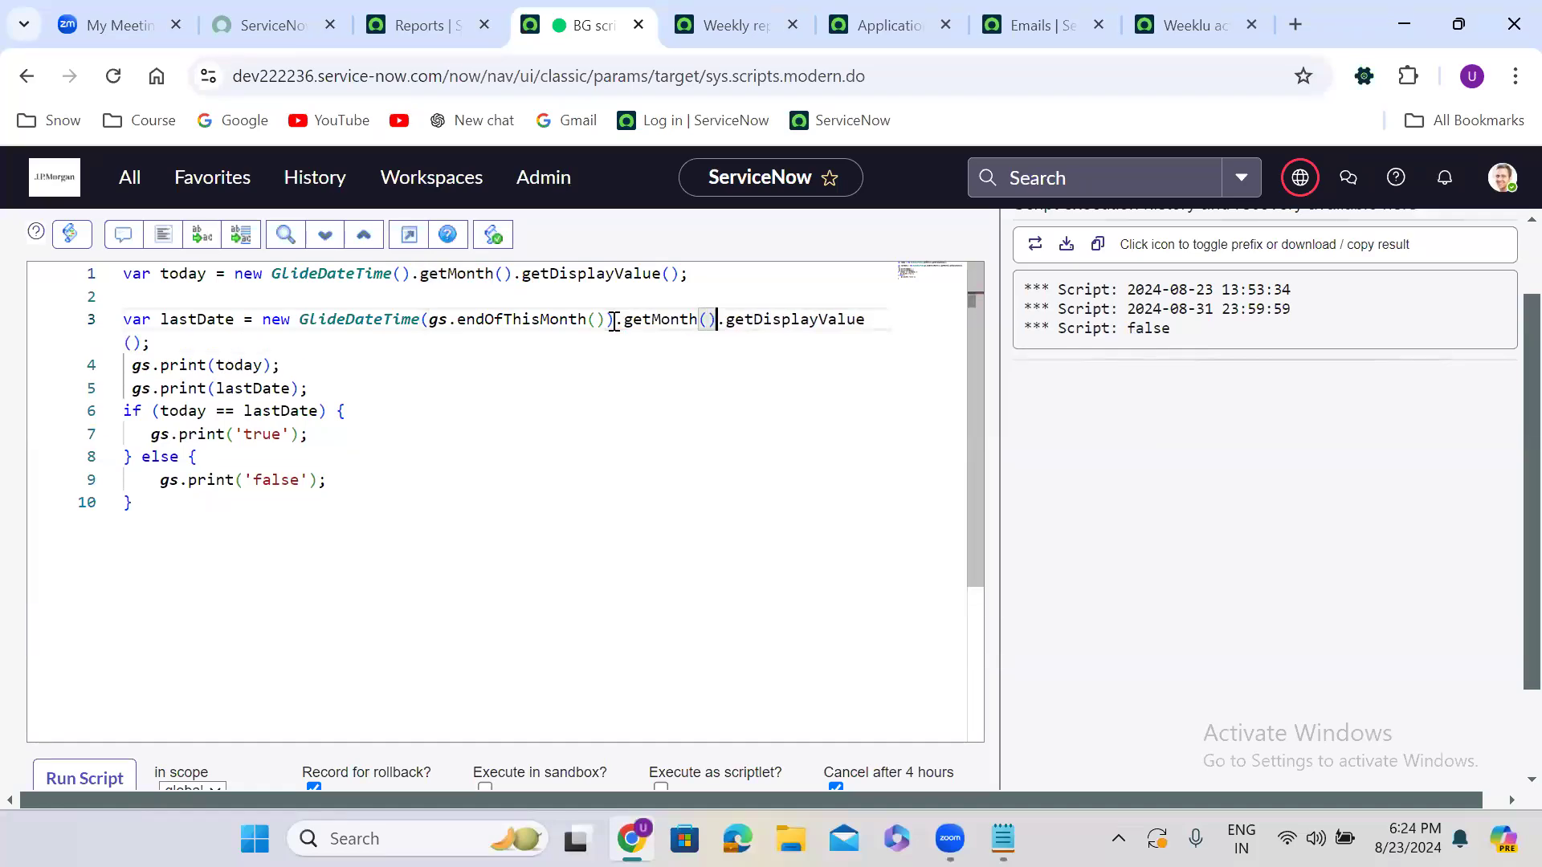
left_click(74, 779)
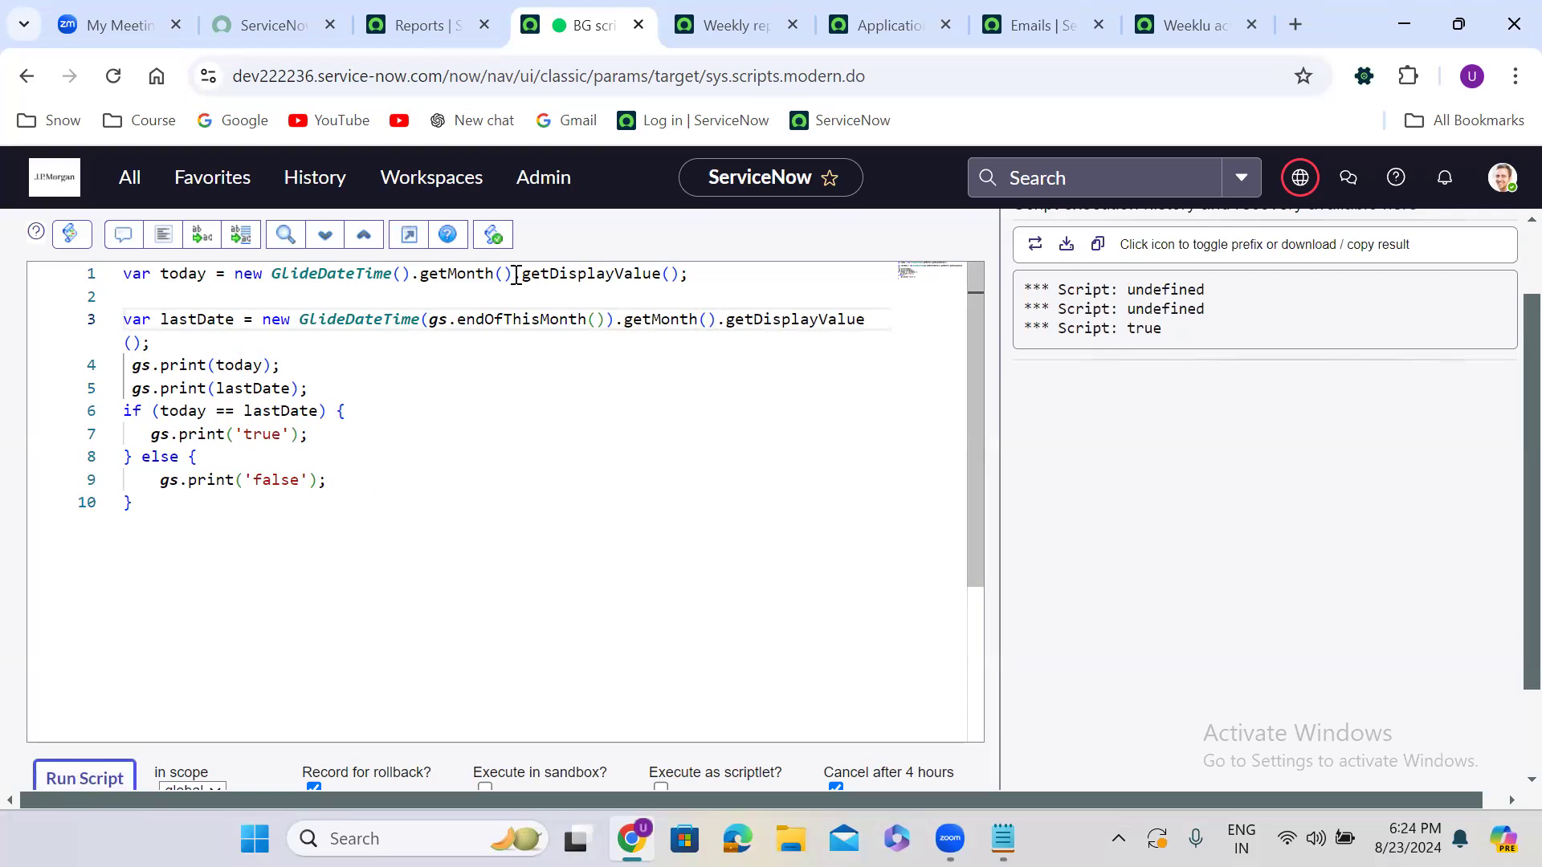
Remove .getDisplayValue() from lines 1 and 3 and rerun the month comparison
left_click_drag(515, 275, 680, 273)
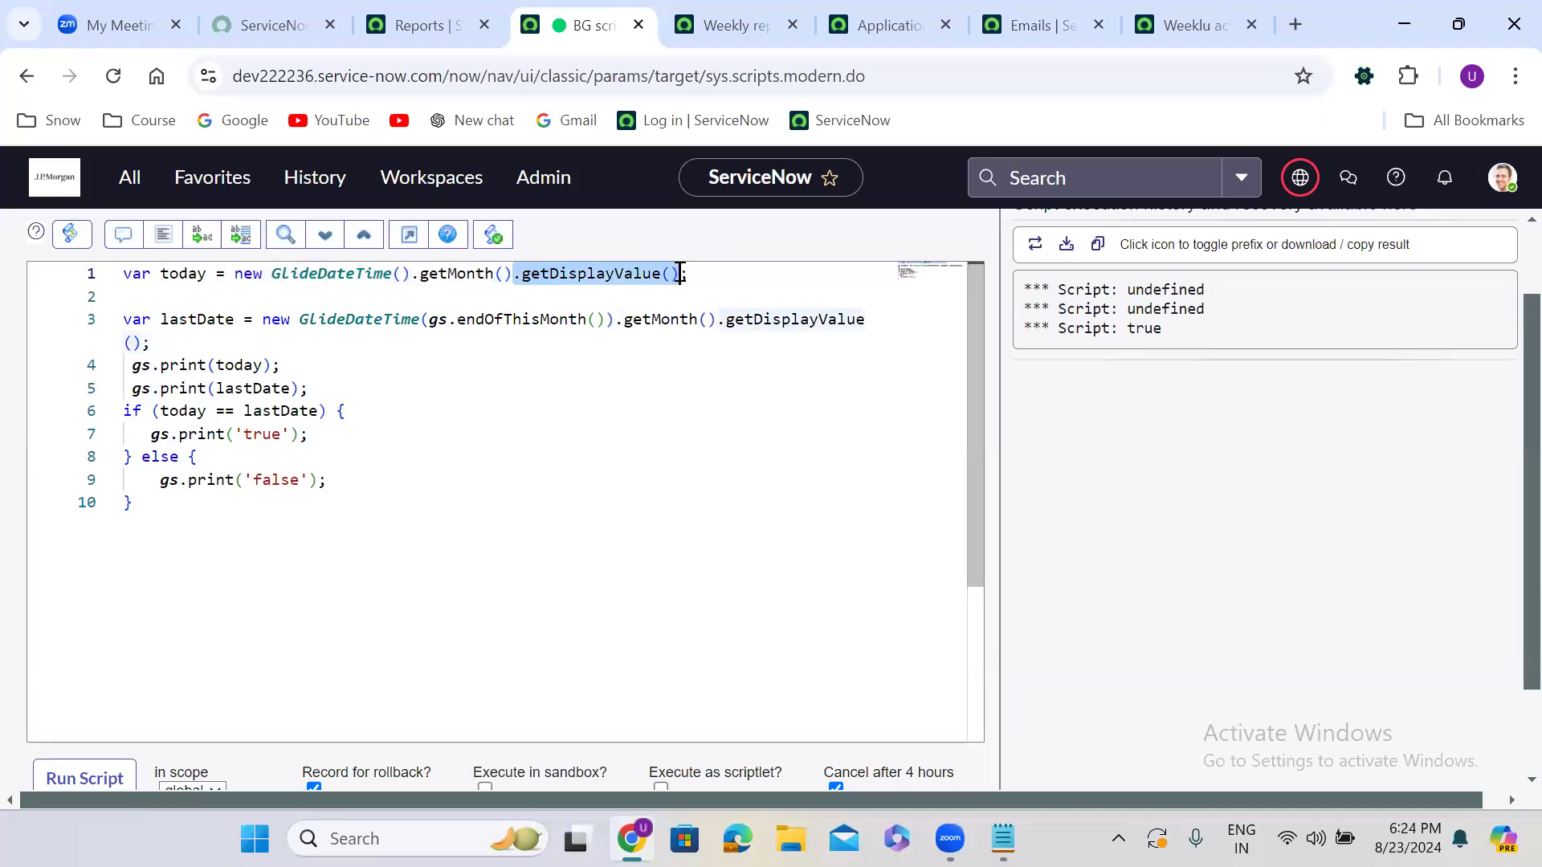
key("BackSpace")
double_click(765, 320)
key("BackSpace")
key("Delete")
key("BackSpace")
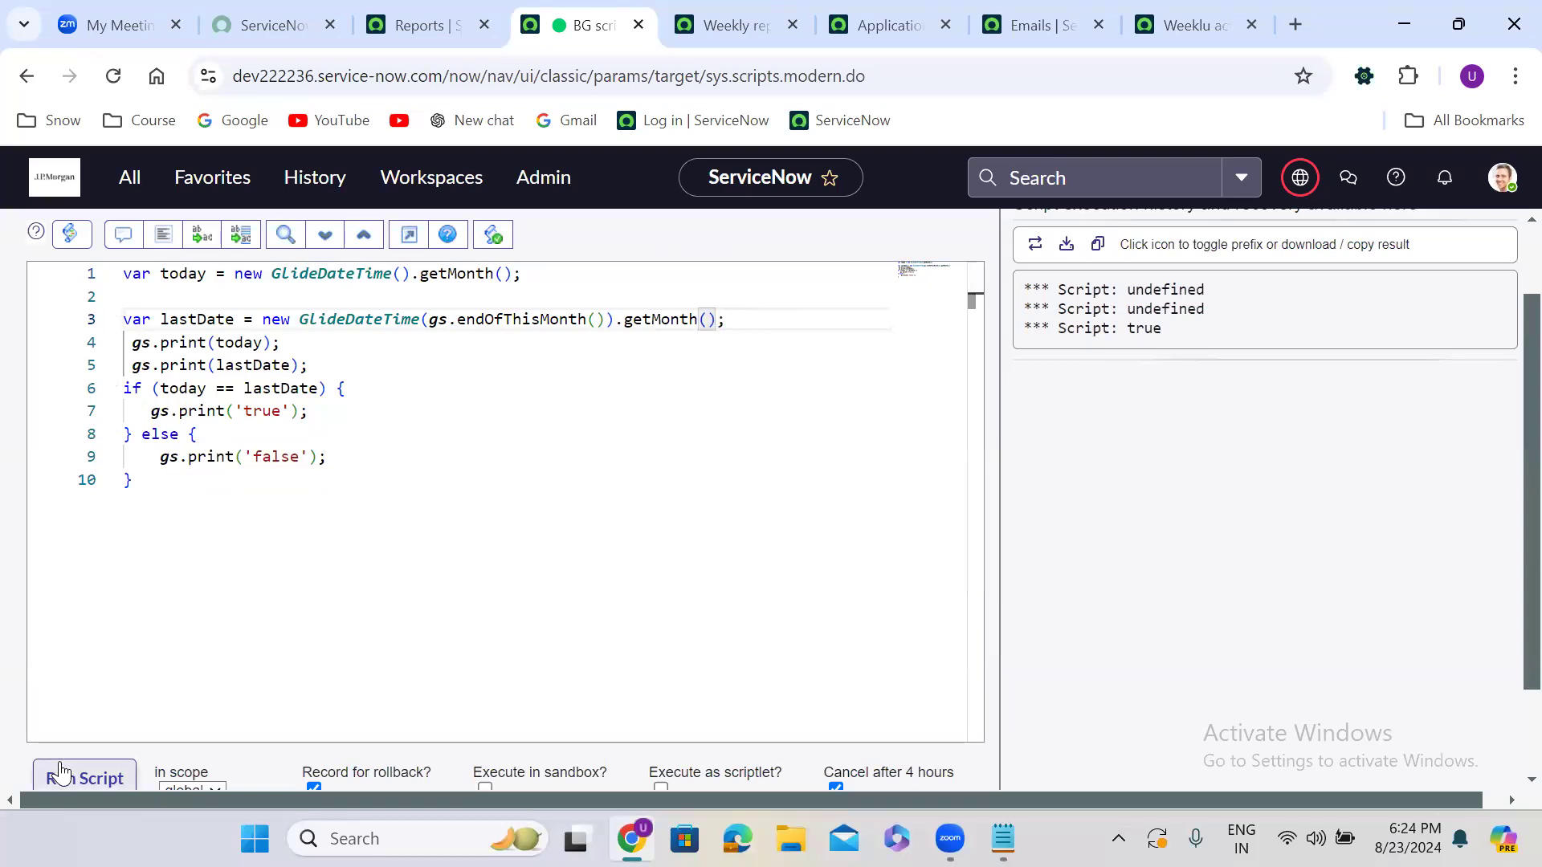
left_click(60, 773)
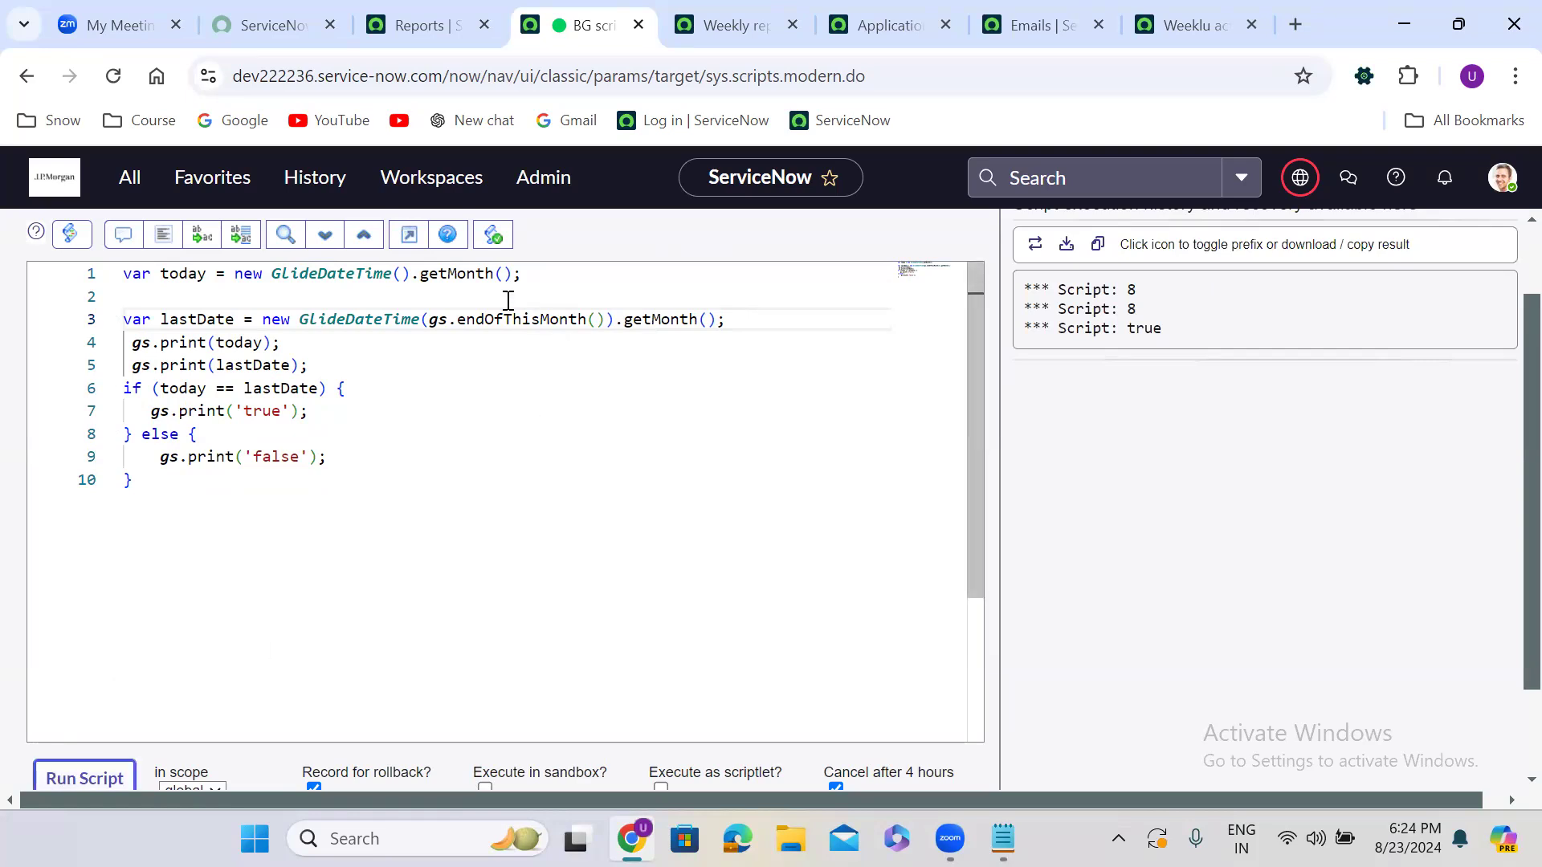
Switch lines 1 and 3 to getDate(), run it (2024-08-23, 2024-08-31, false), and delete both print lines
double_click(470, 274)
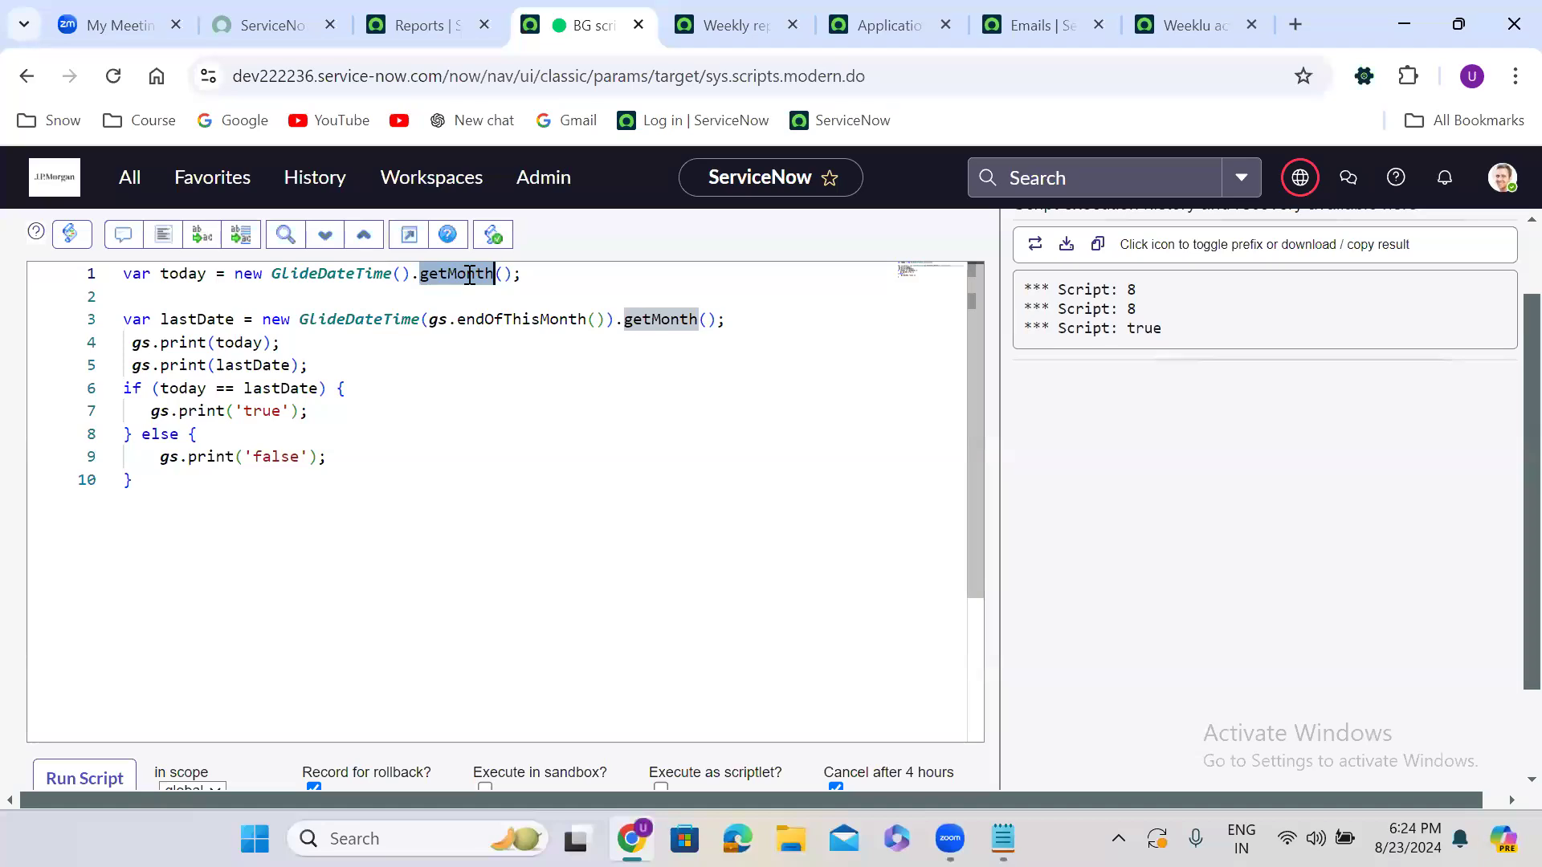
type("getD")
key("Down")
key("Return")
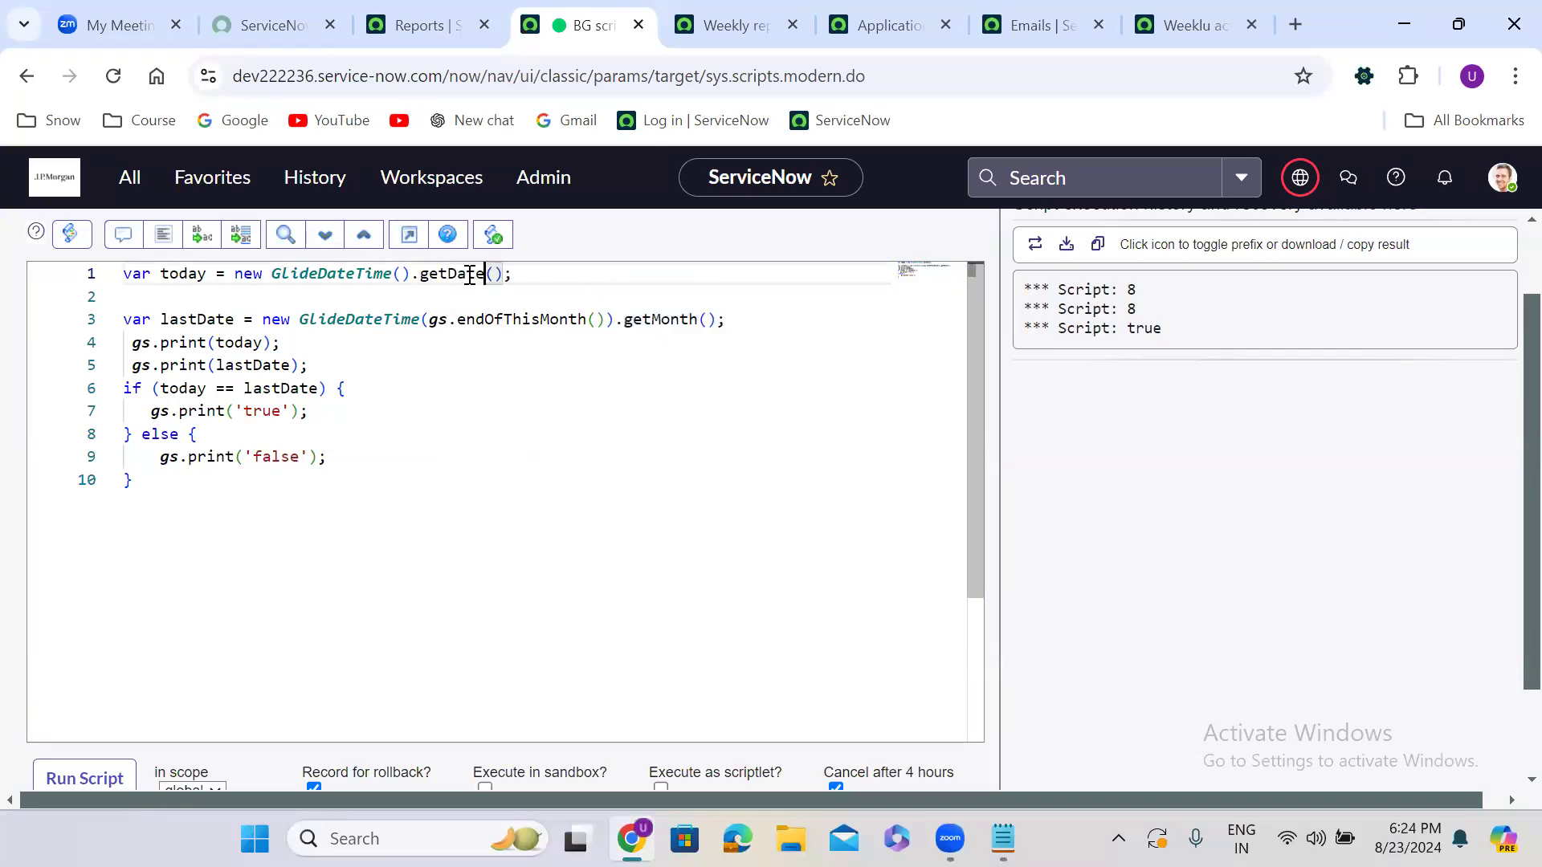
double_click(667, 321)
type("getD")
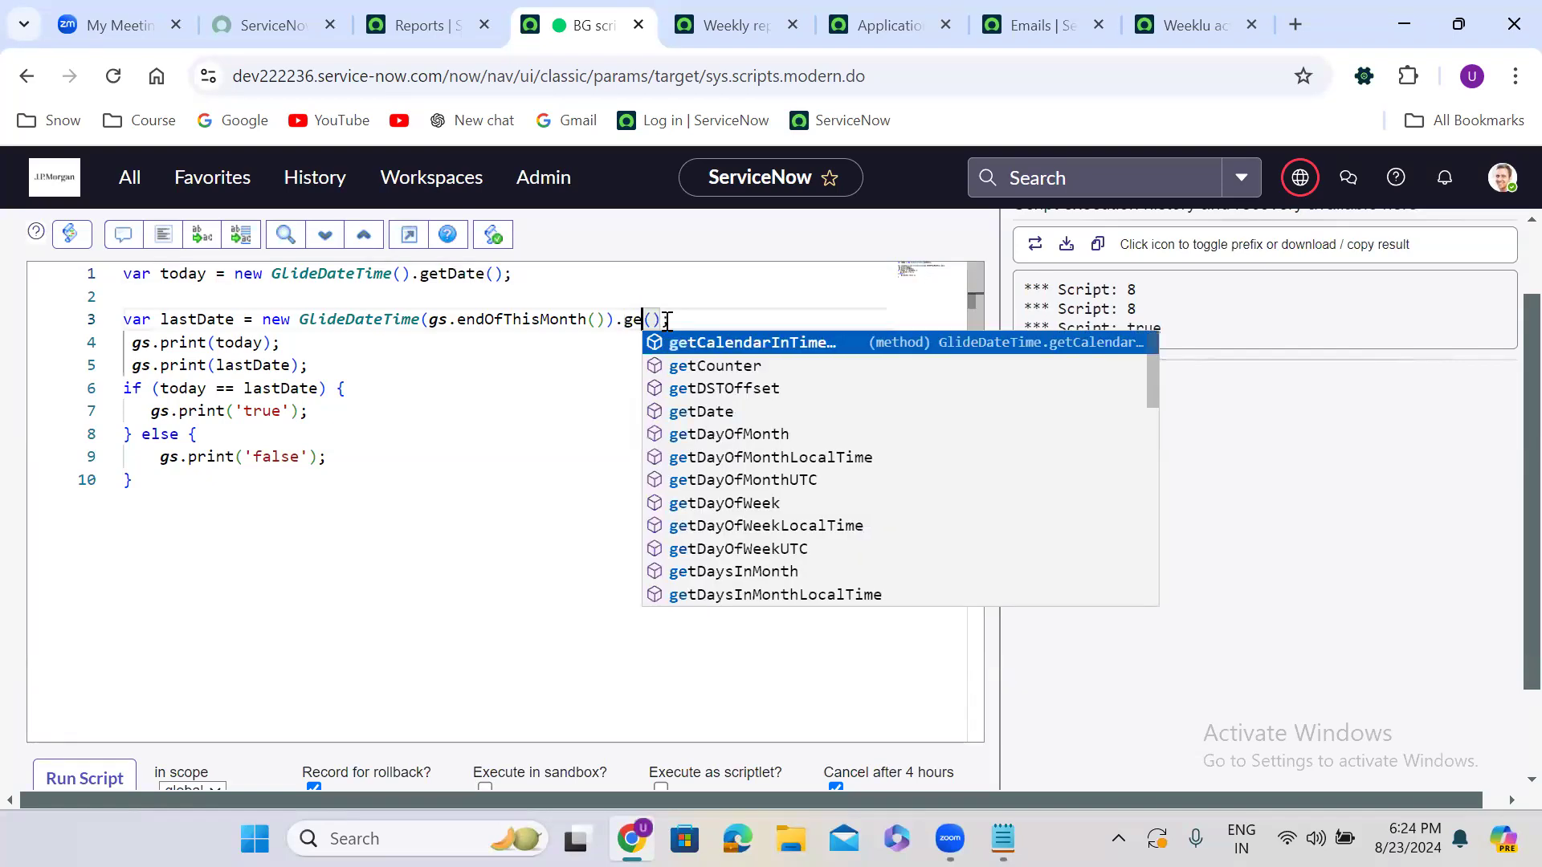
key("Down")
key("Return")
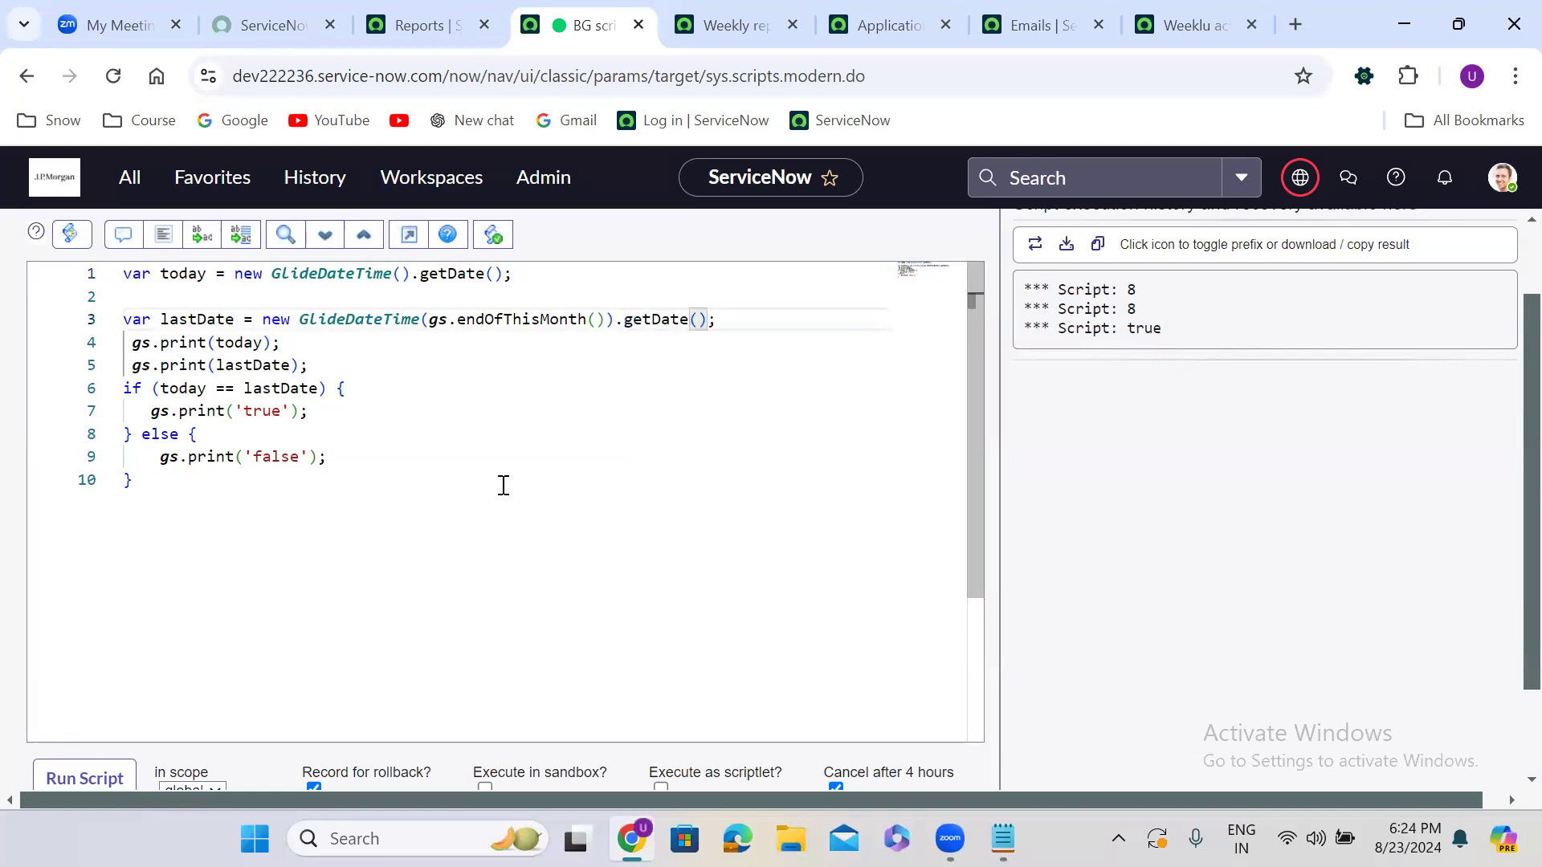
left_click(55, 775)
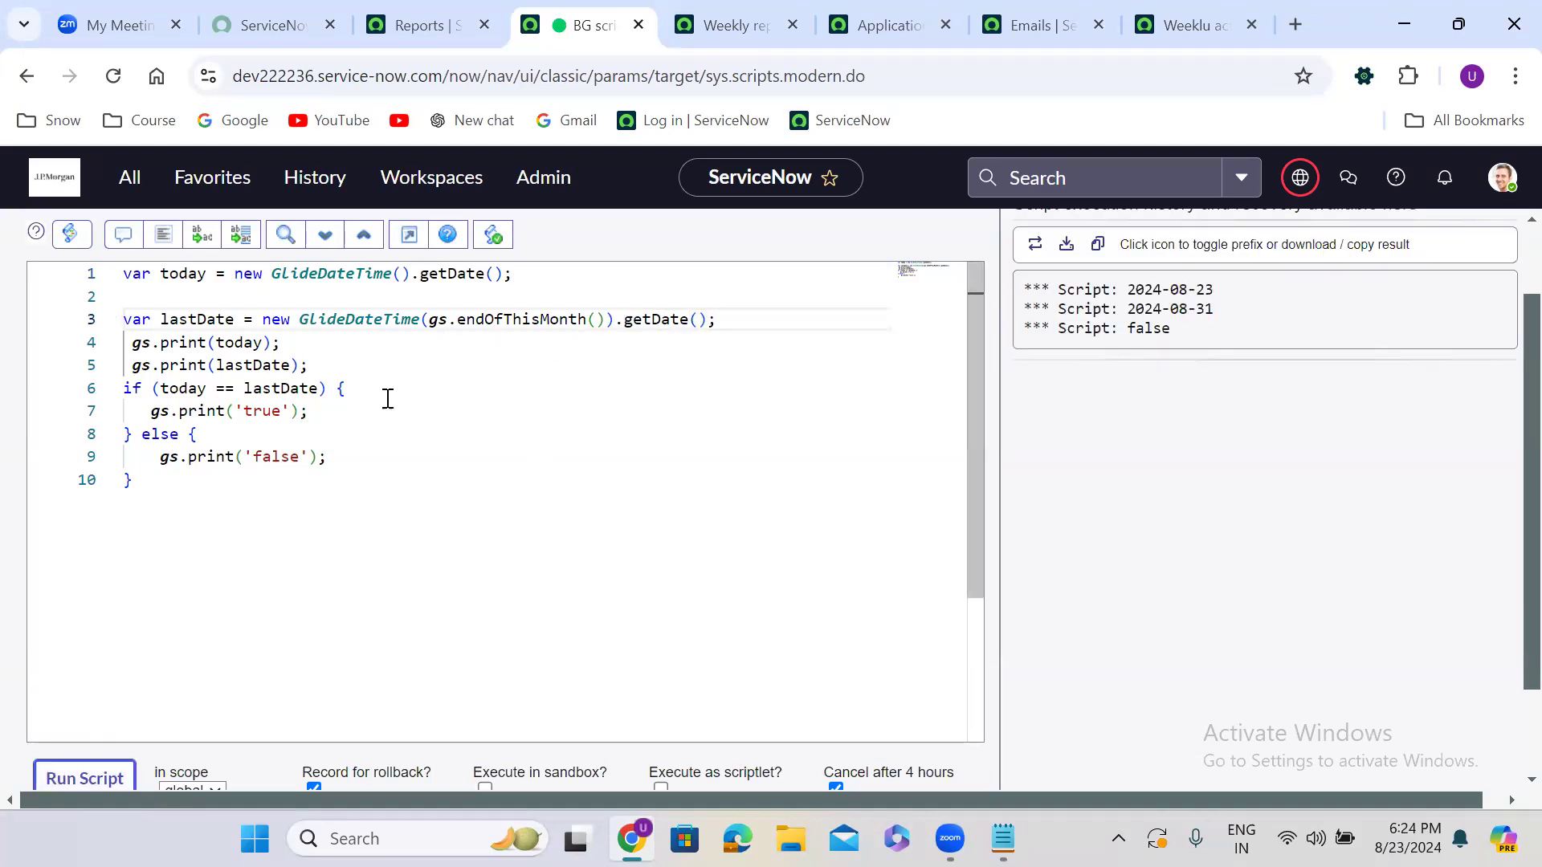
left_click_drag(308, 366, 125, 346)
key("BackSpace")
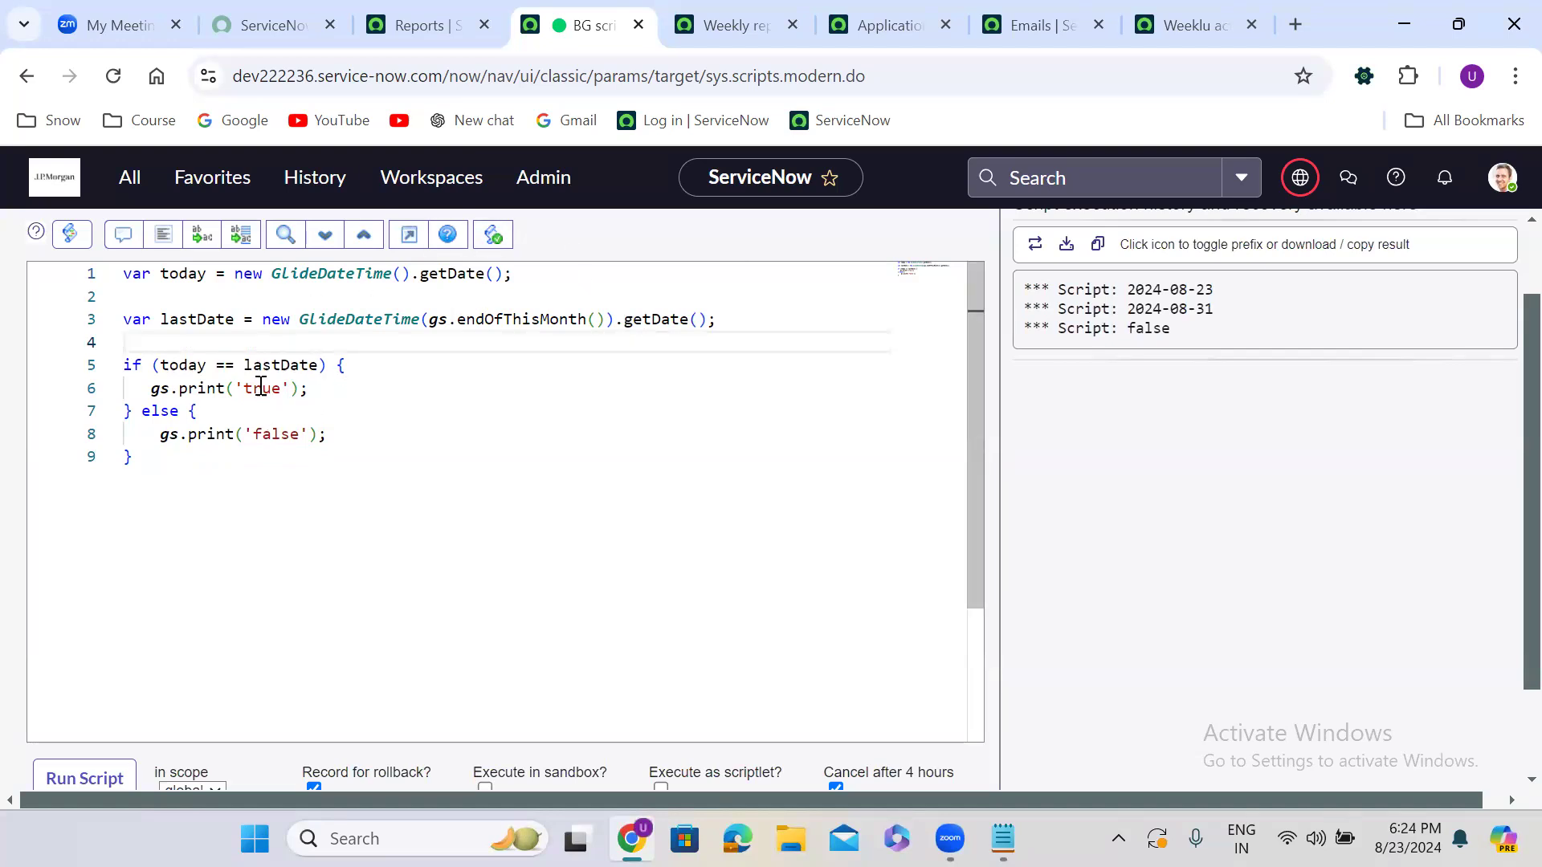
In the Weekly report condition script, change getDisplayValue to getDate on lines 1 and 3
left_click(767, 22)
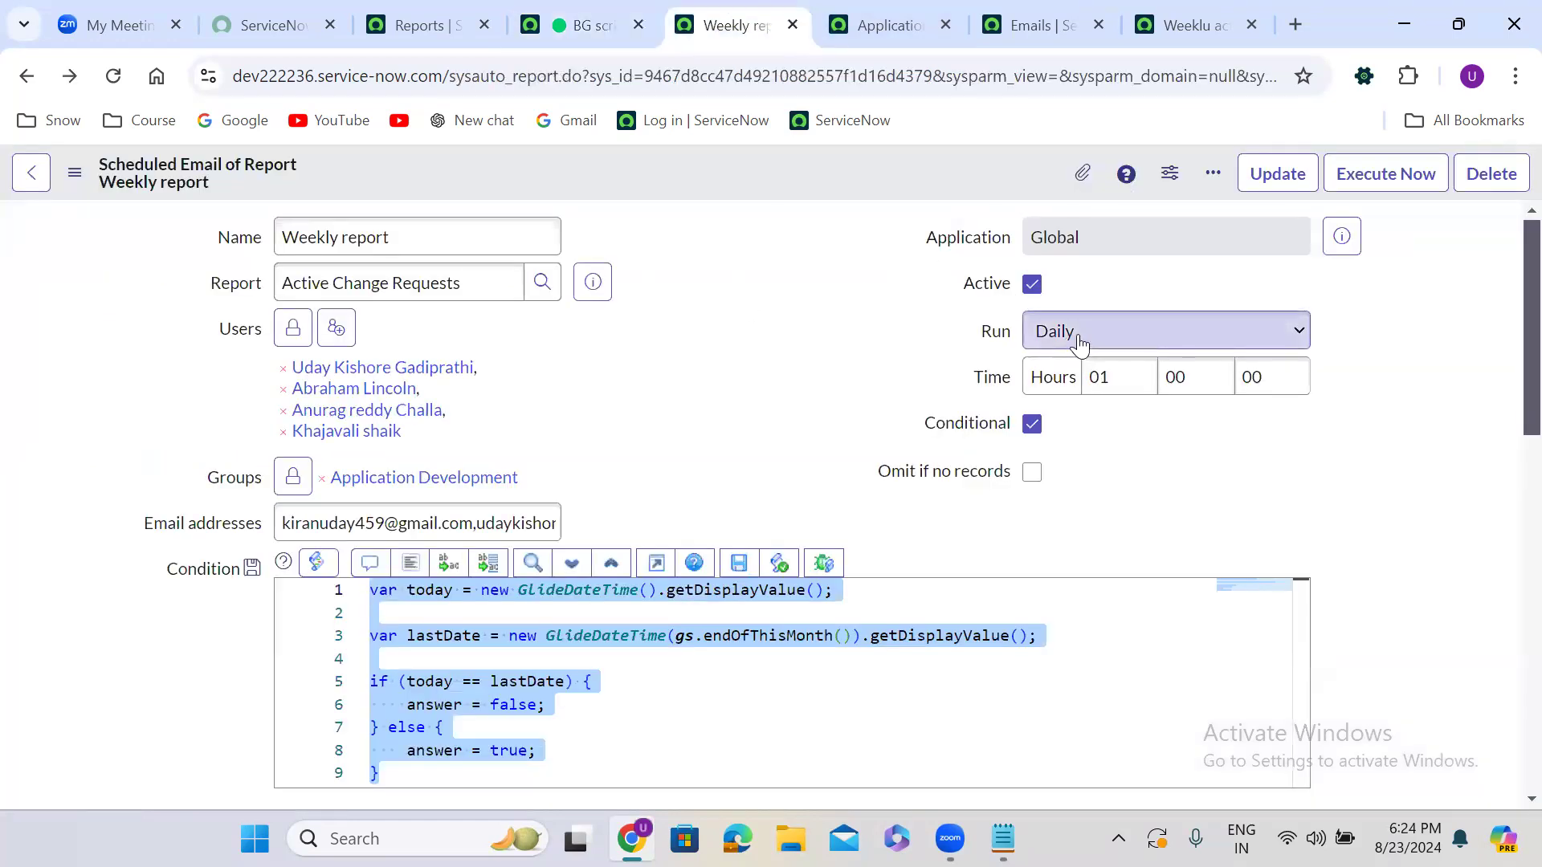
scroll(723, 472, "down", 3)
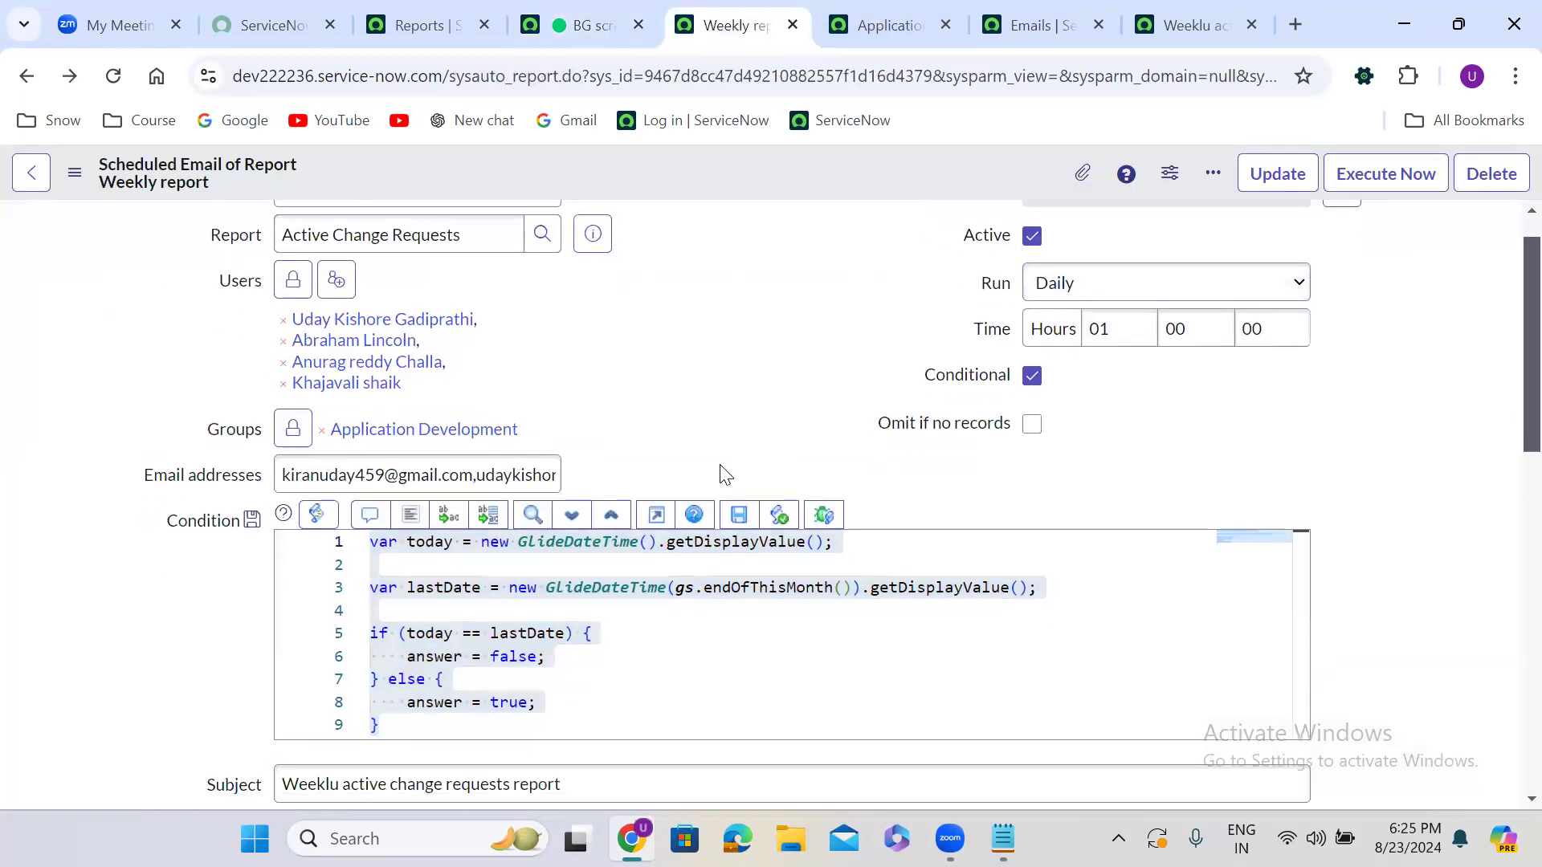
scroll(719, 465, "up", 1)
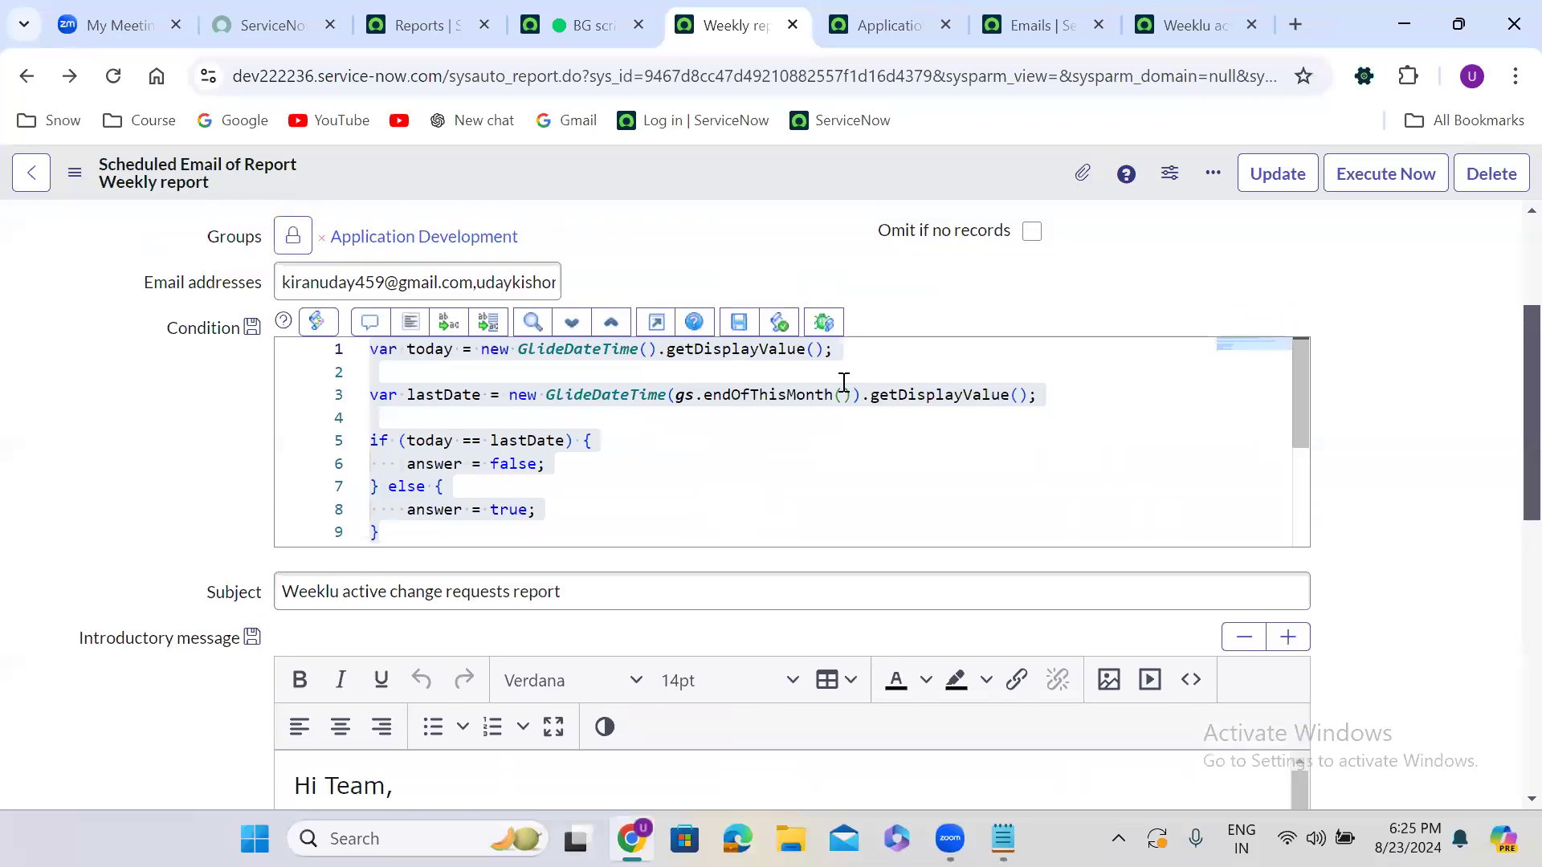
double_click(743, 348)
type("getDate")
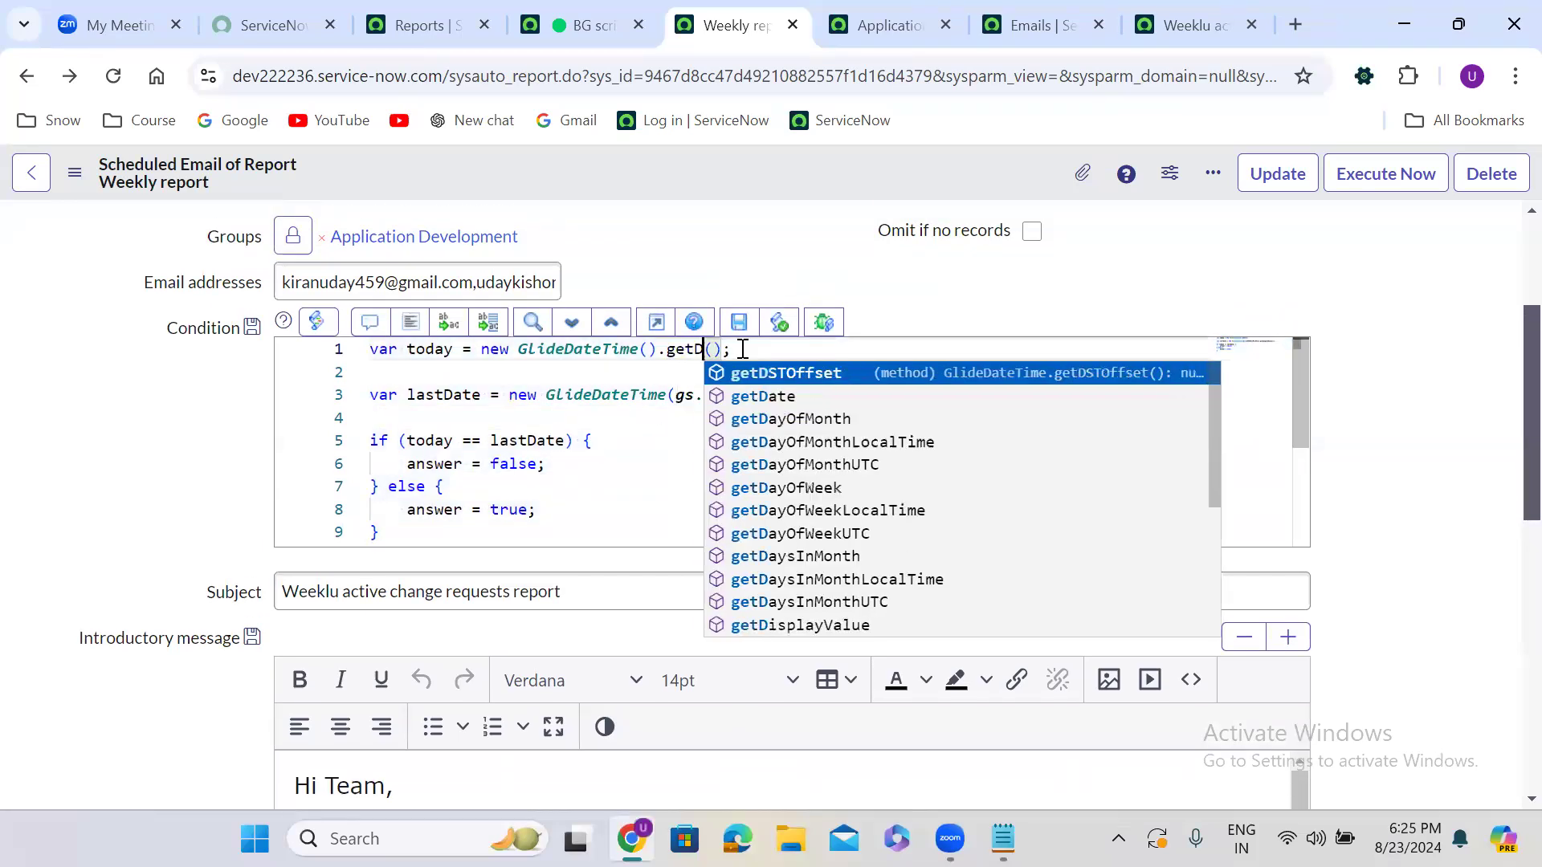
key("Return")
double_click(932, 396)
type("getDate")
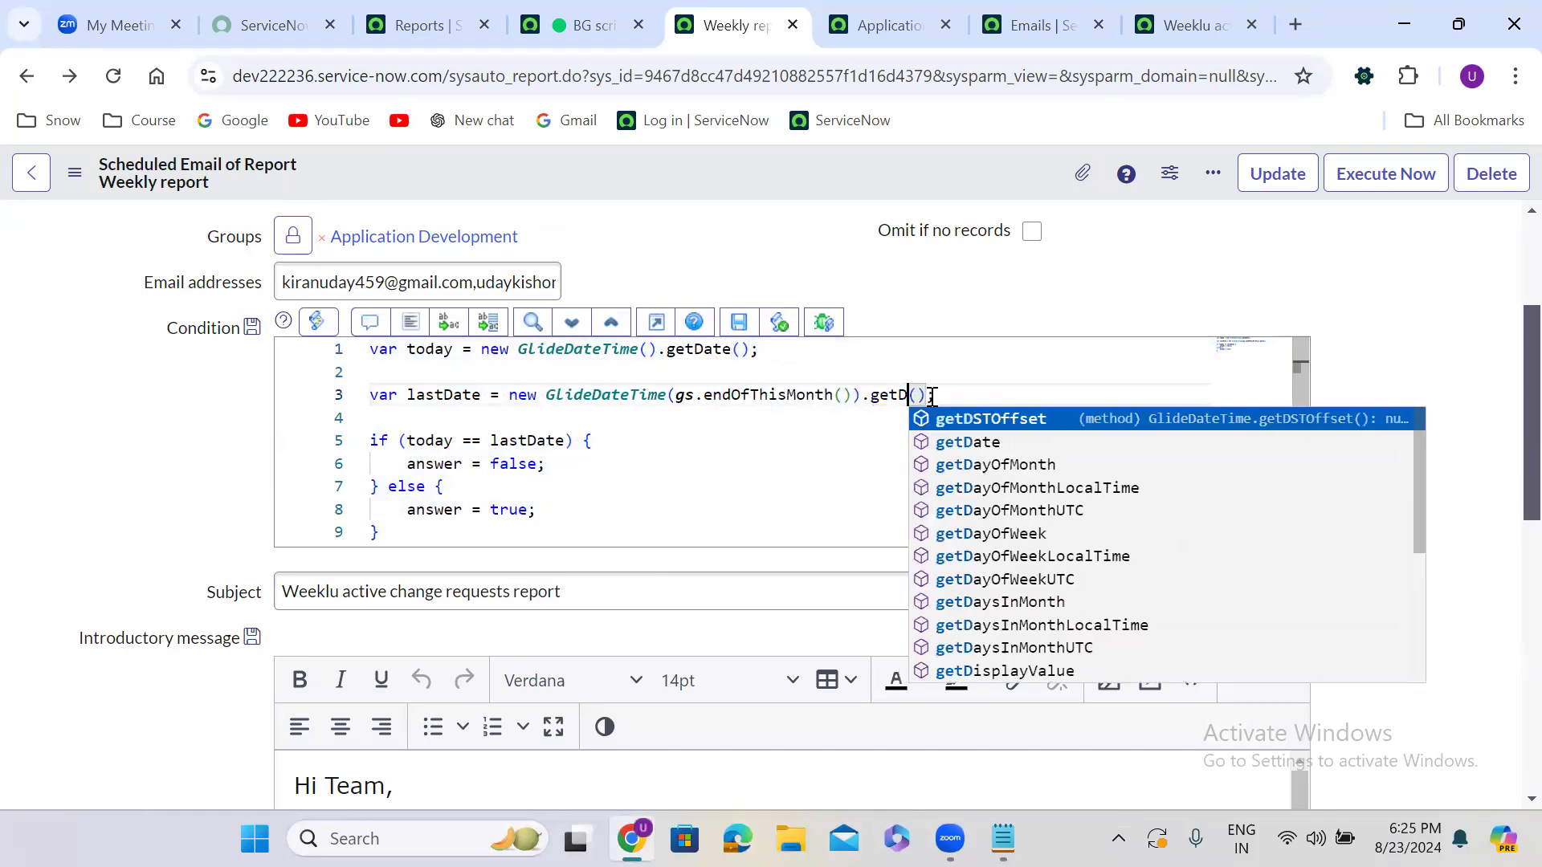
key("Return")
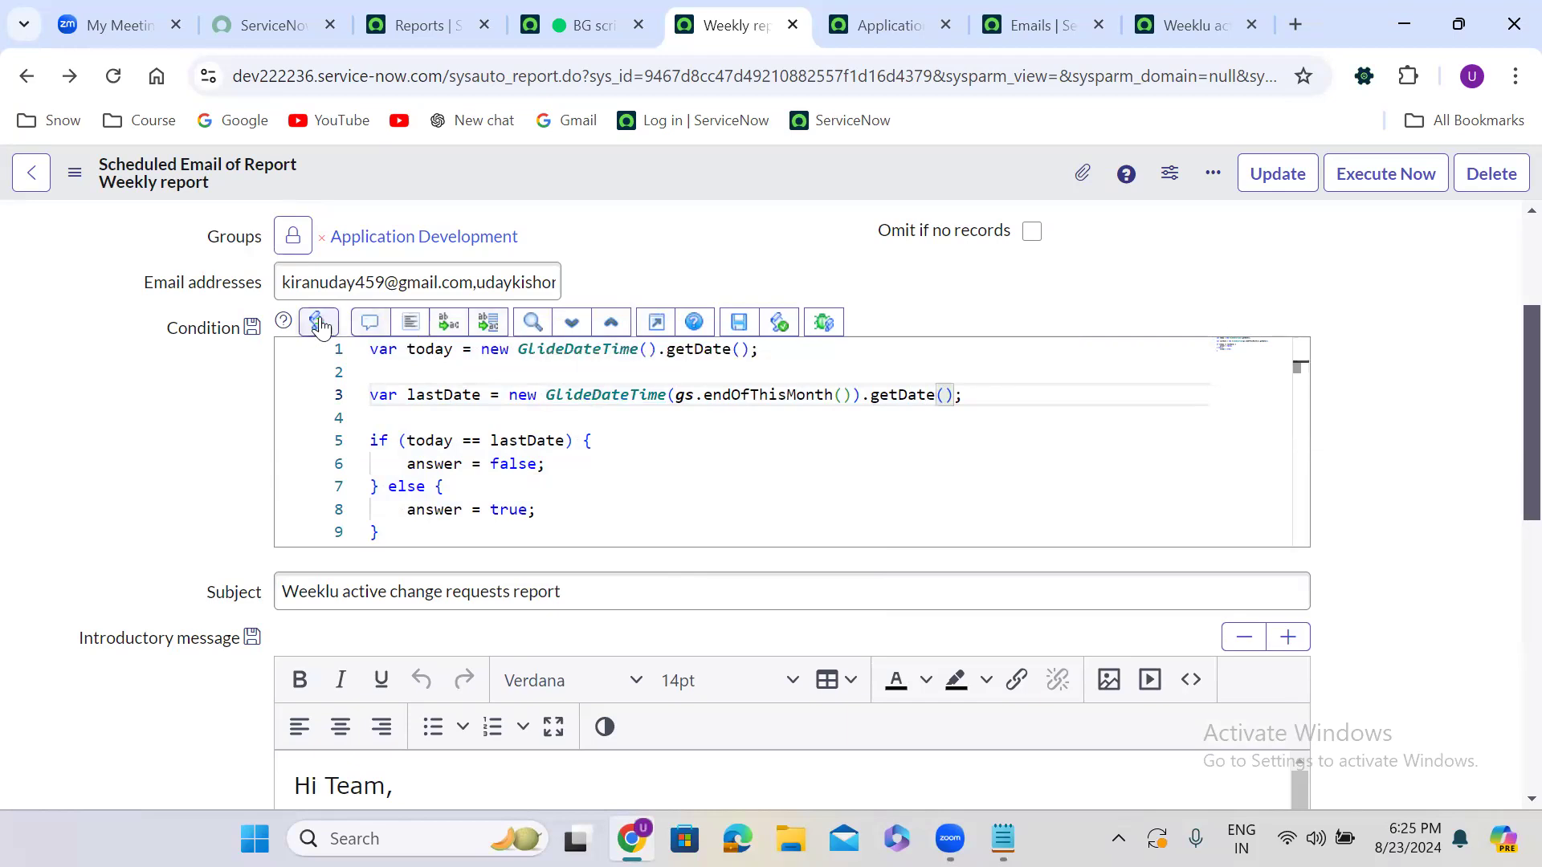
double_click(424, 353)
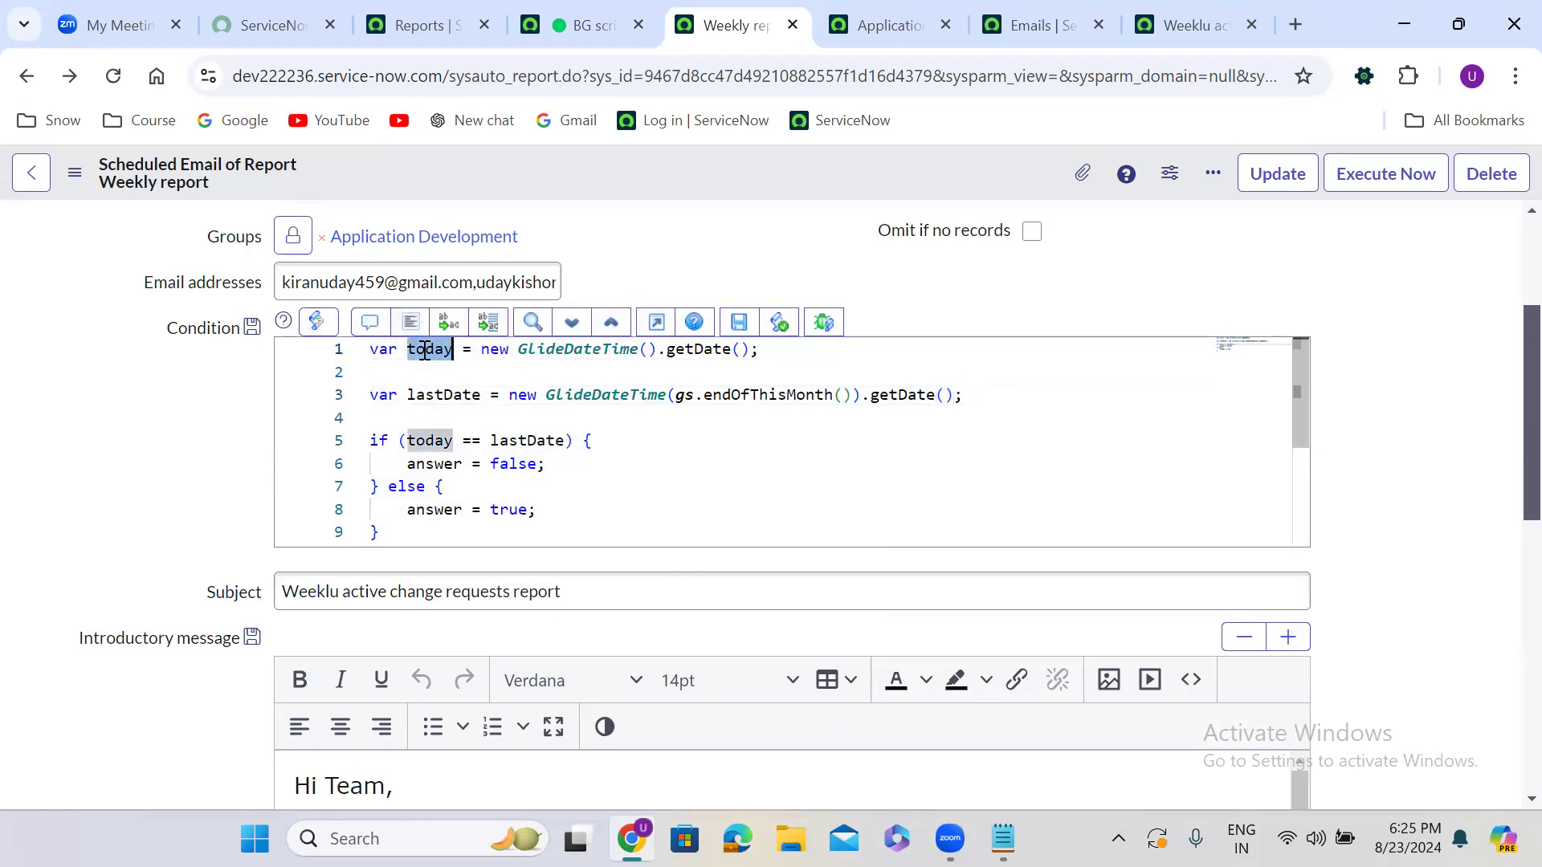
double_click(446, 399)
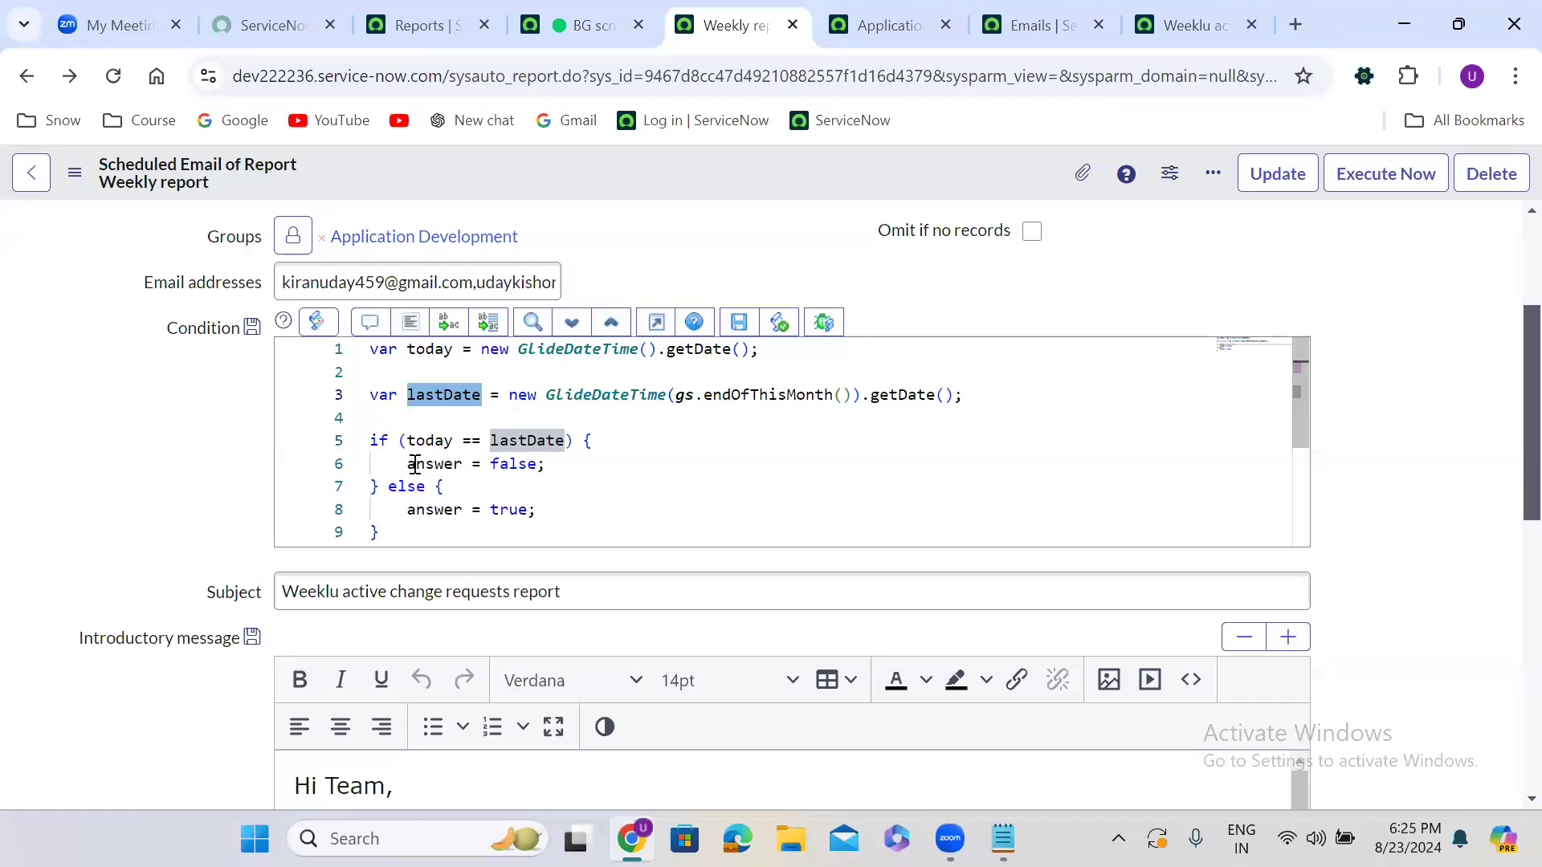
Set answer to true when today equals lastDate and to false otherwise
double_click(508, 464)
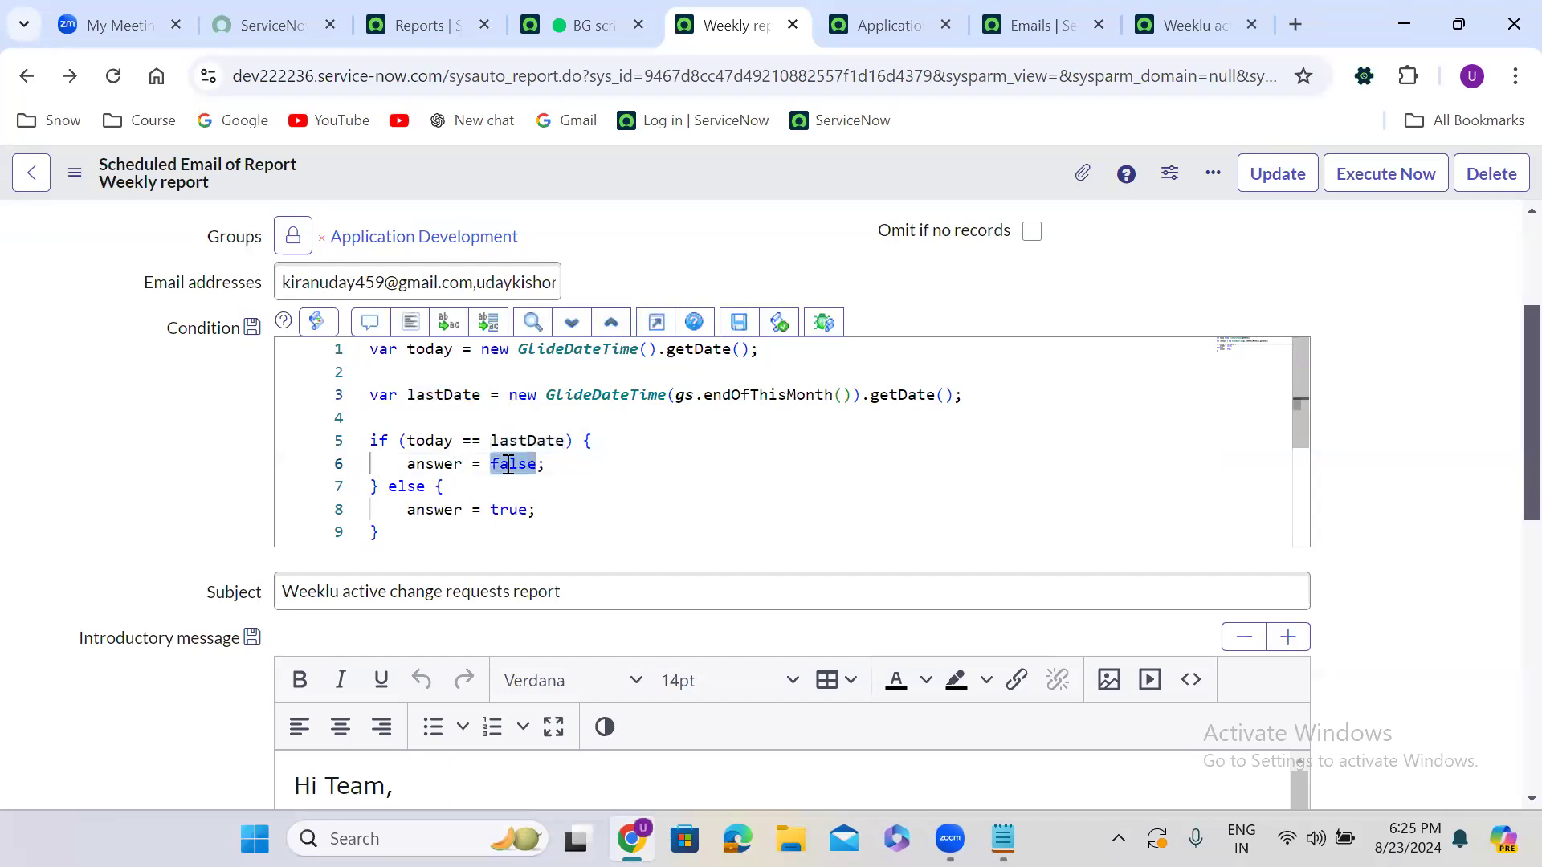
type("true")
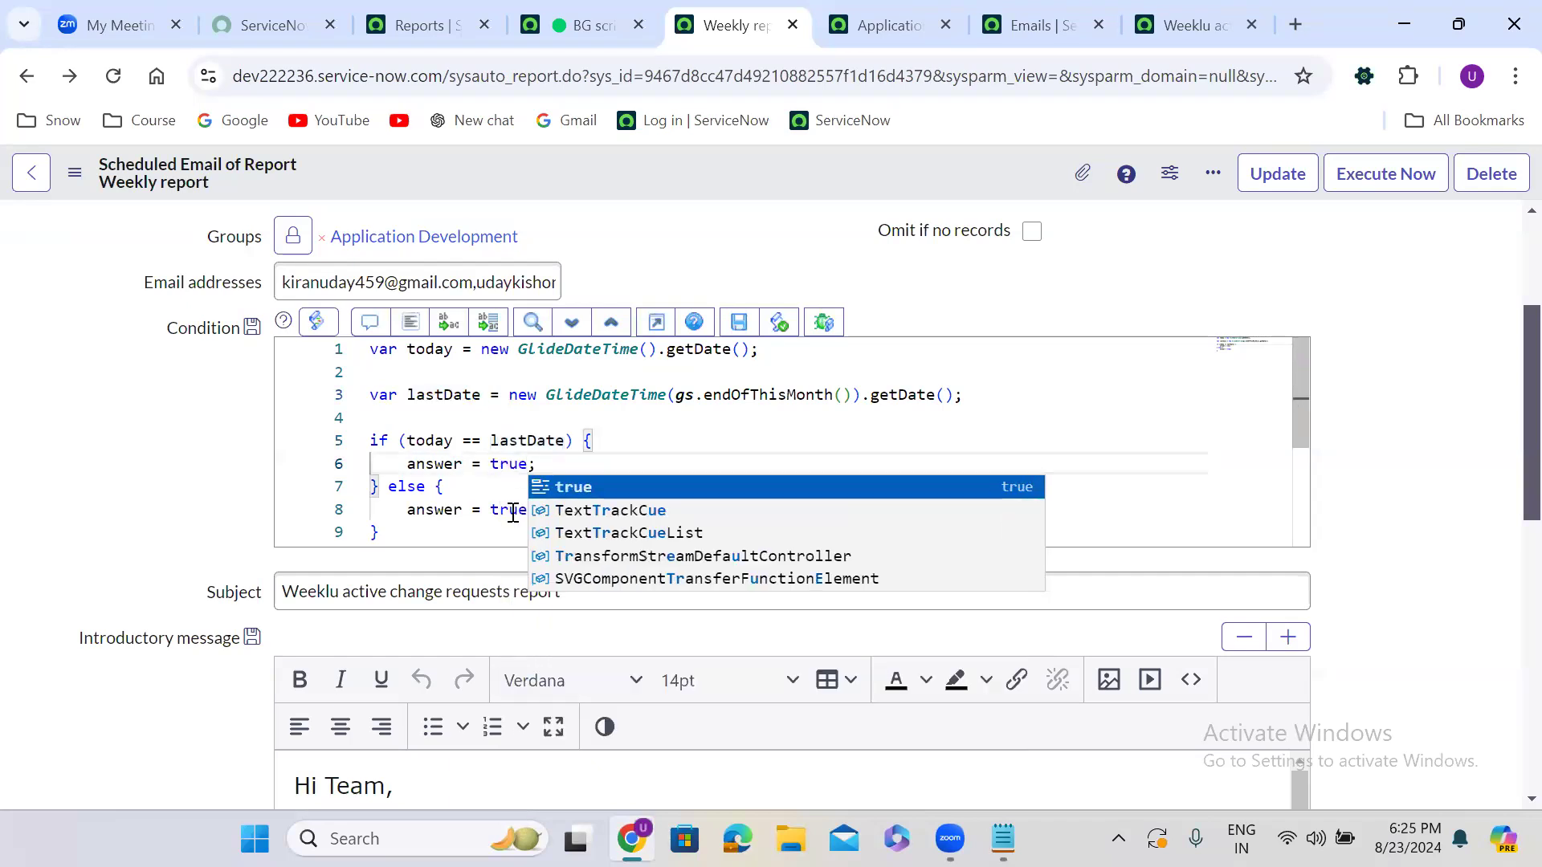
double_click(510, 511)
type("fa")
type("lse")
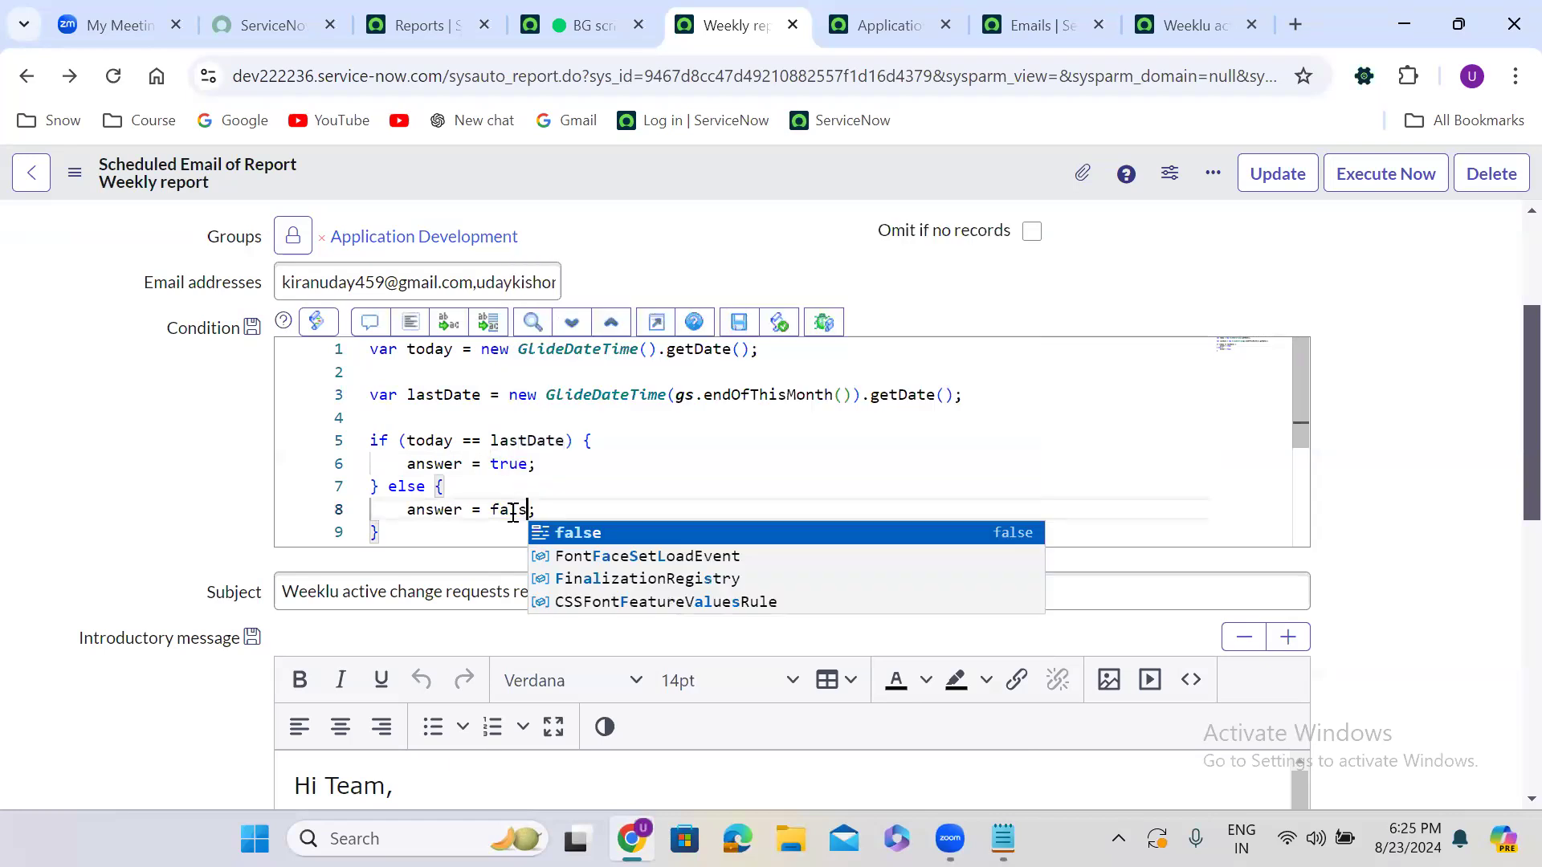
left_click(53, 424)
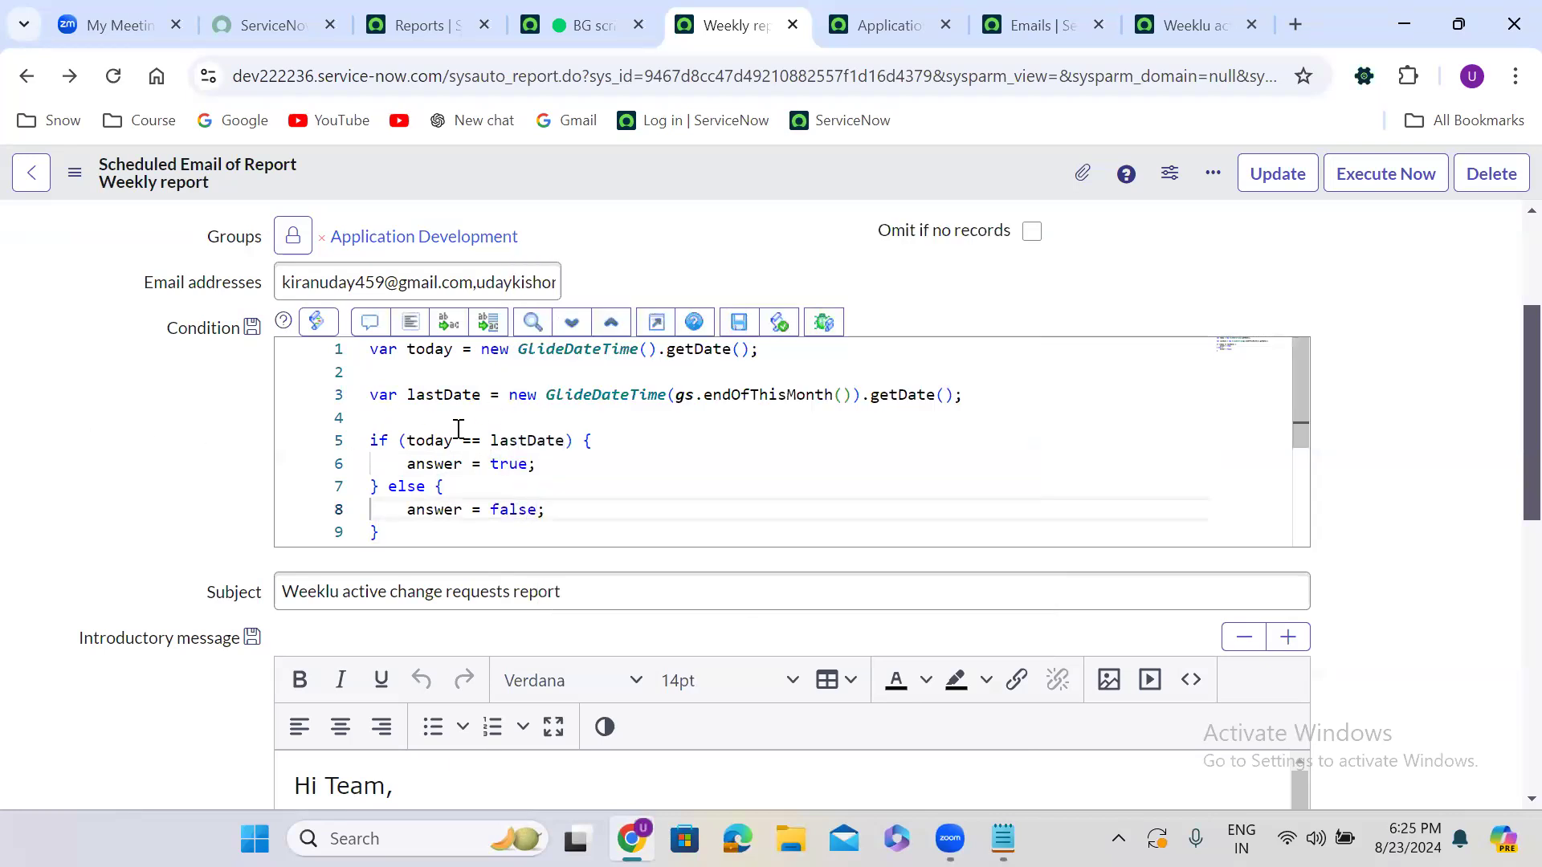
mouse_move(501, 438)
left_click_drag(405, 510, 607, 504)
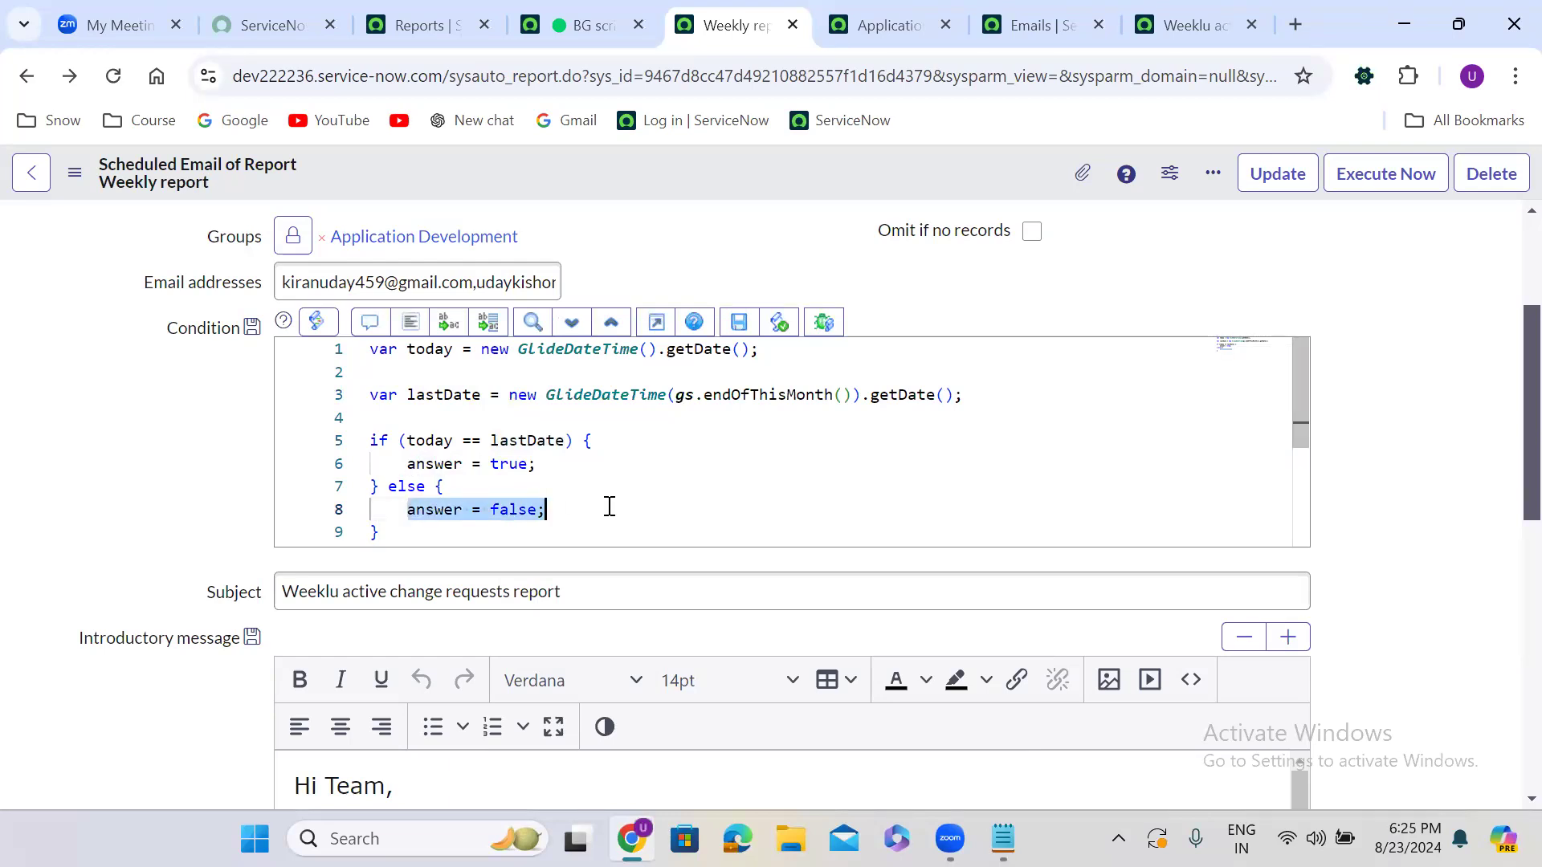
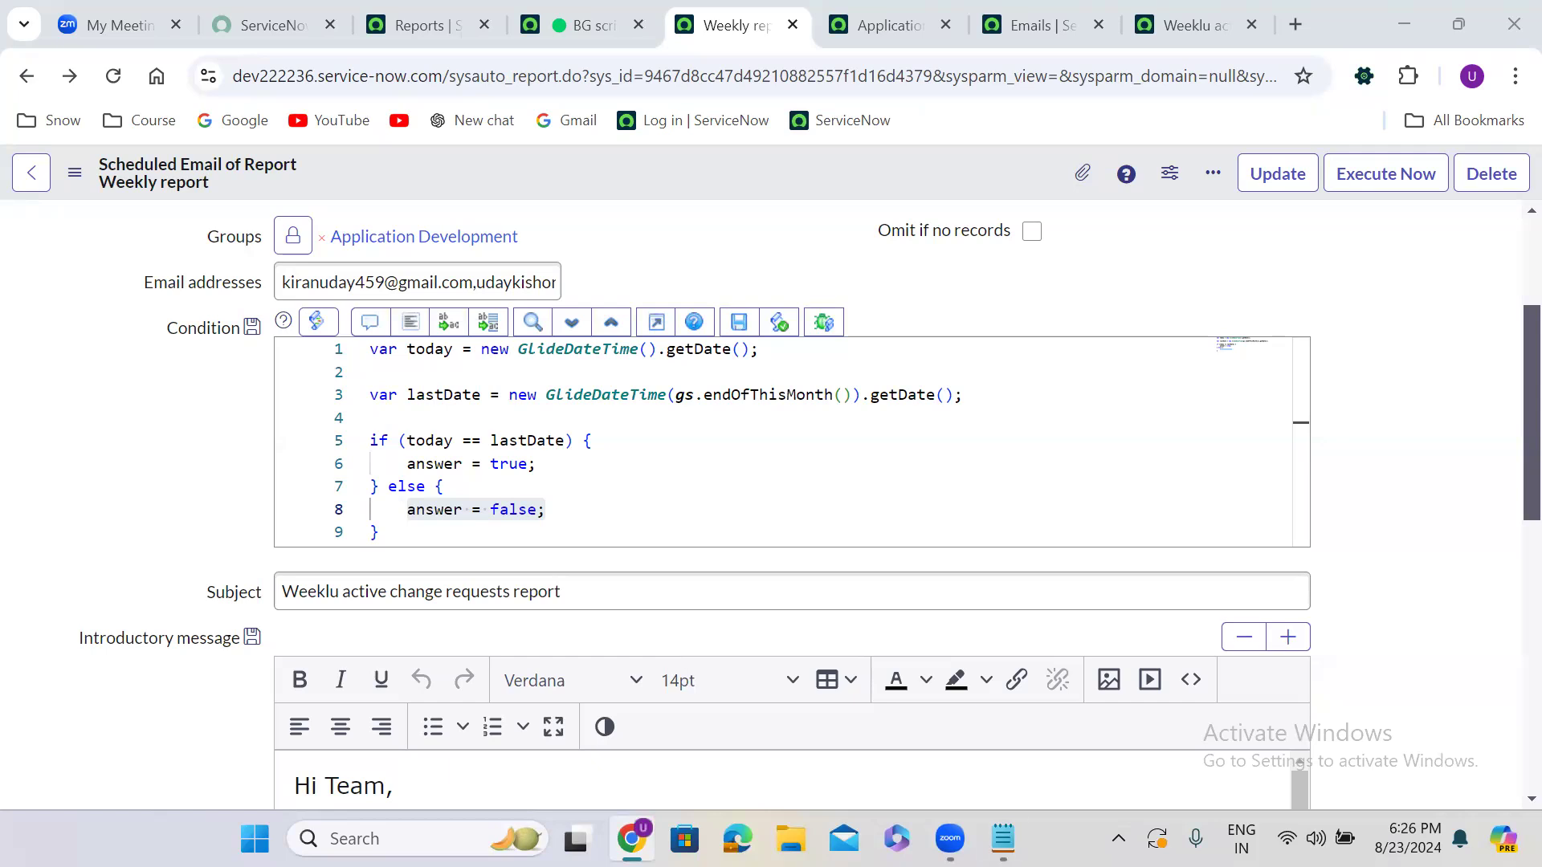
Bring up the Notepad notes listing every week day, every month last date and every last Saturday
key("alt+Tab")
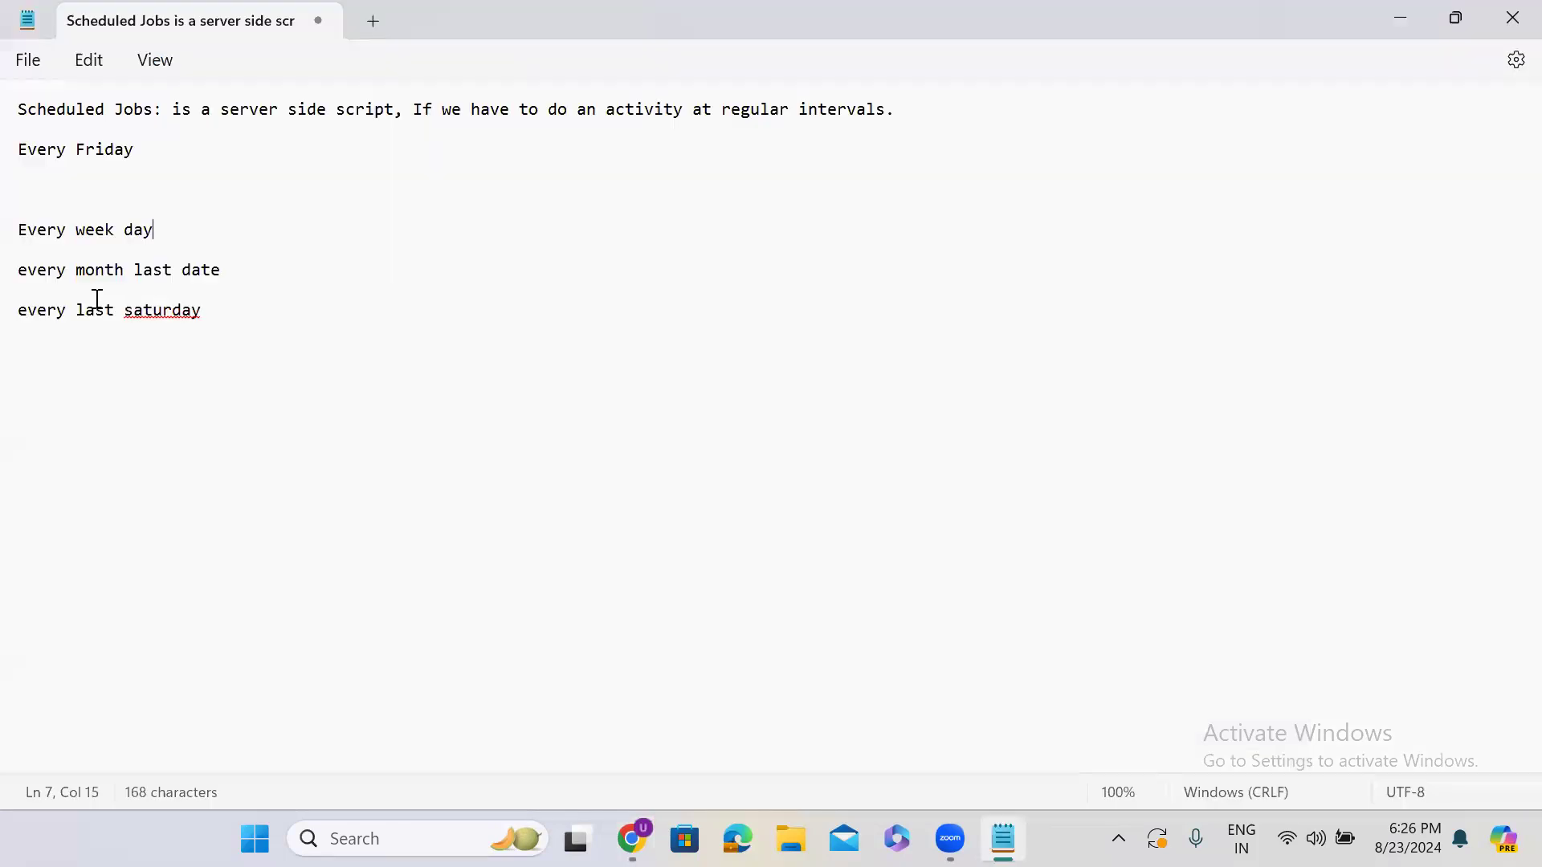
left_click(219, 314)
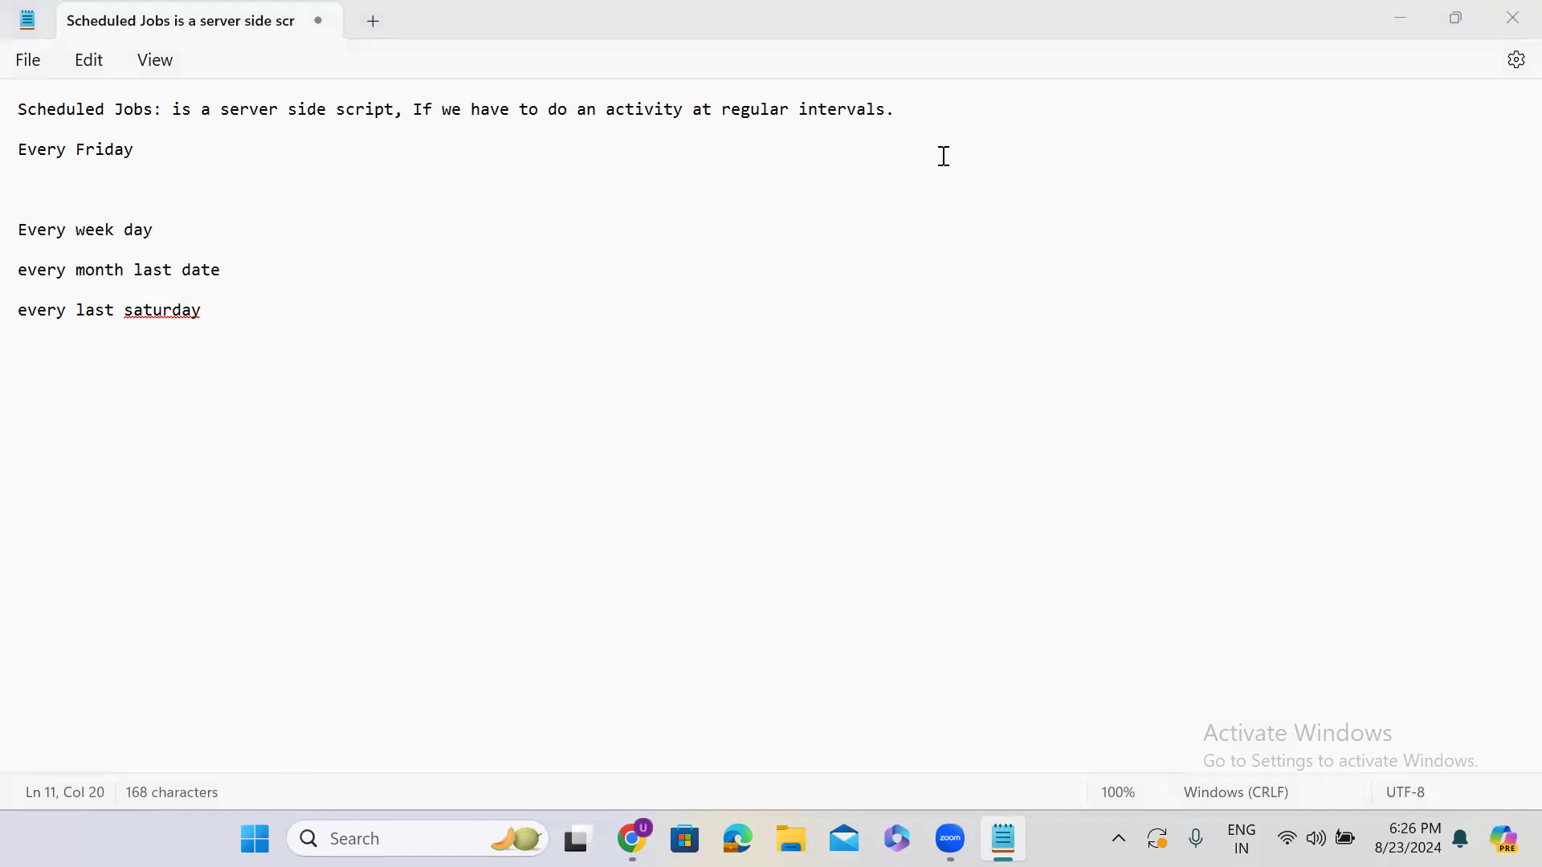
Back in the condition script, open two blank lines after the lastDate line 3
left_click(1395, 20)
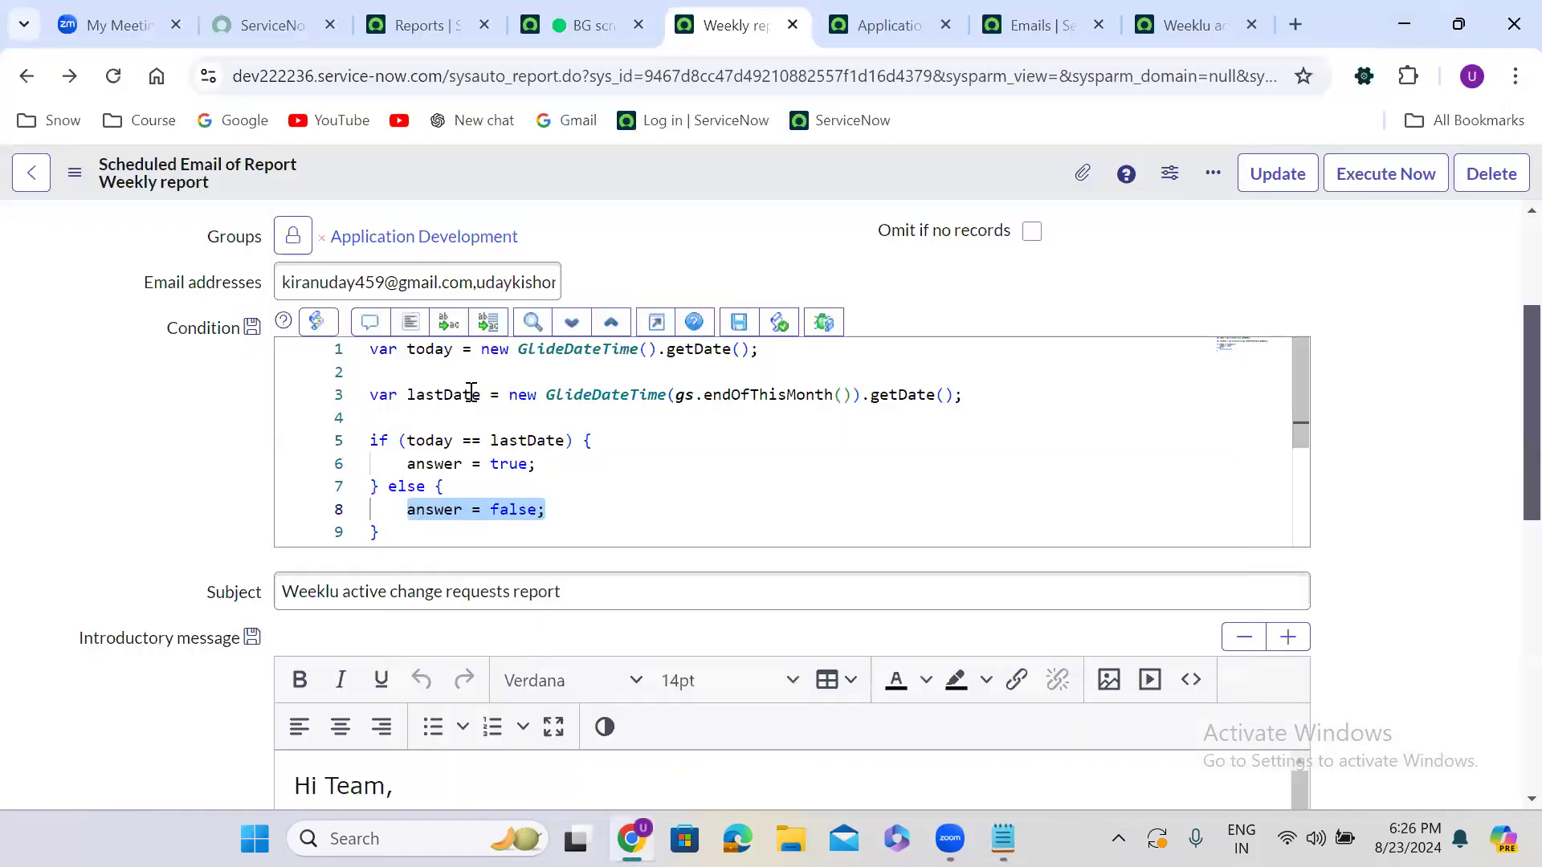
left_click(465, 394)
double_click(464, 394)
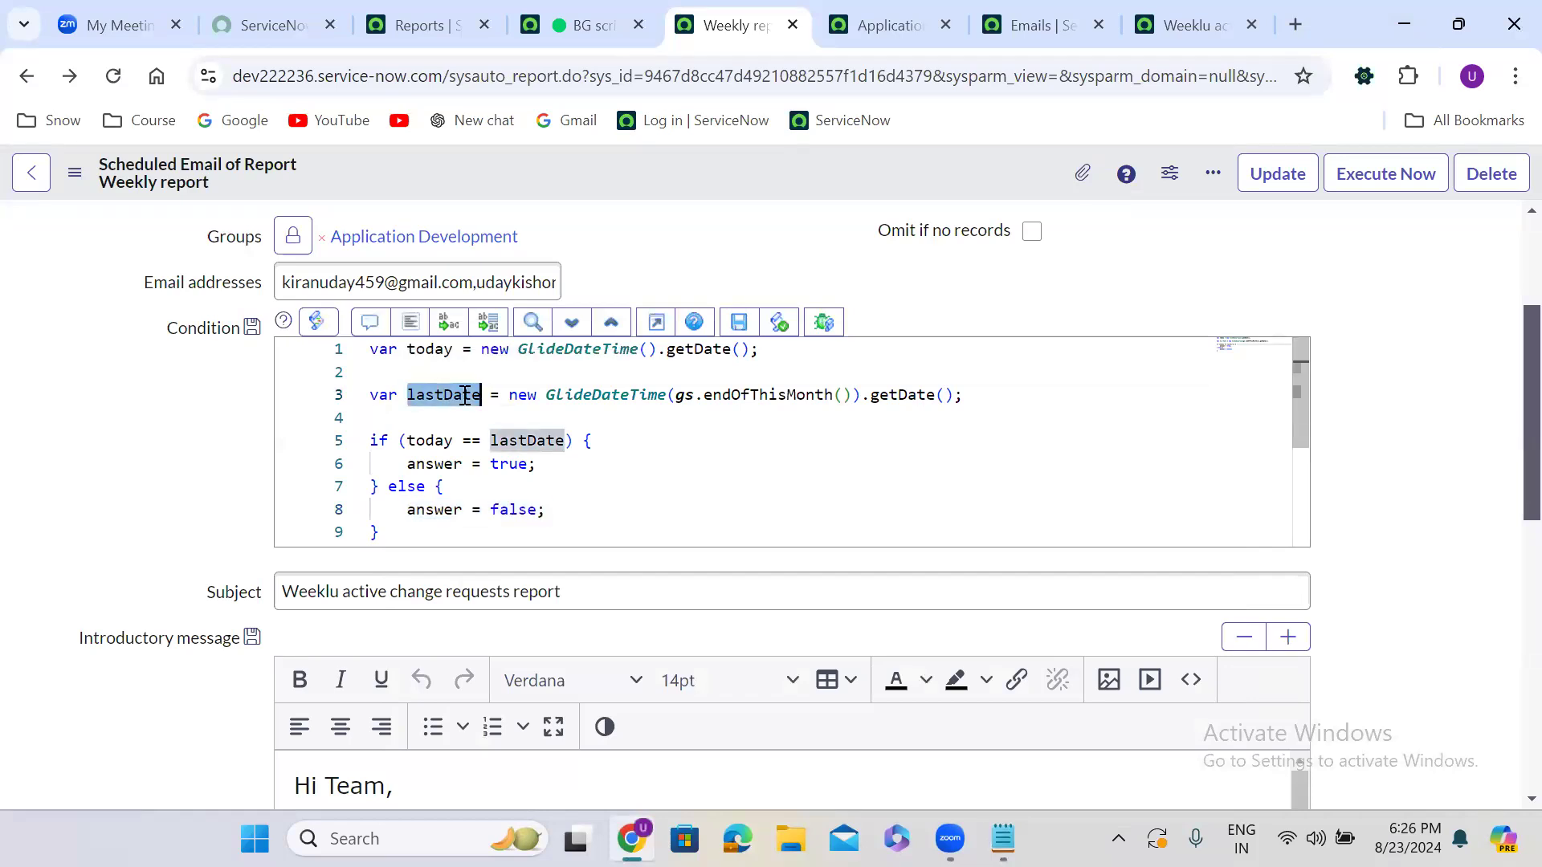
left_click(981, 400)
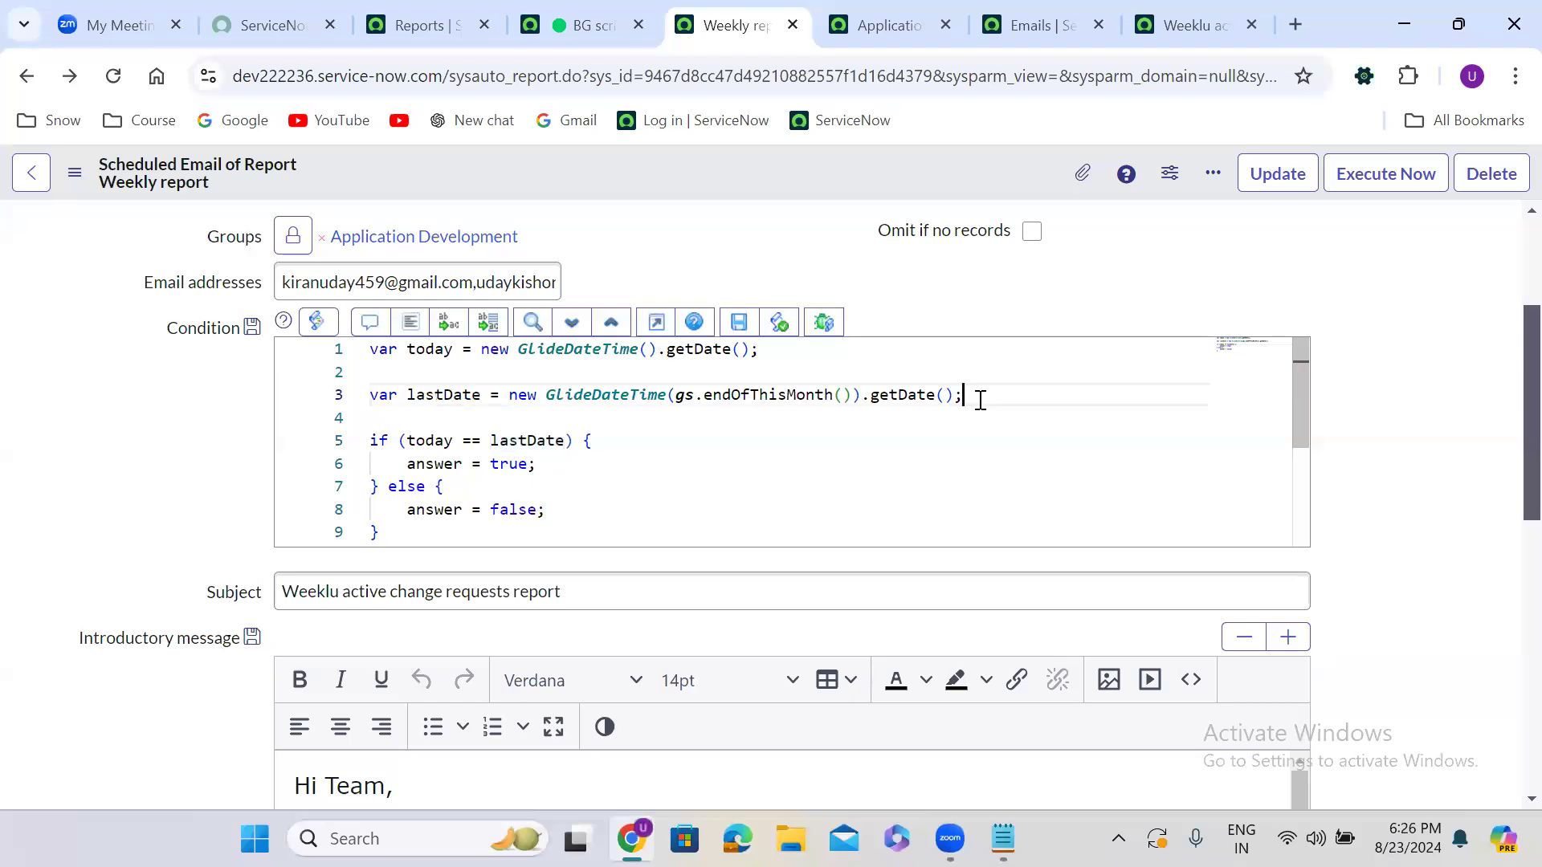
key("Return")
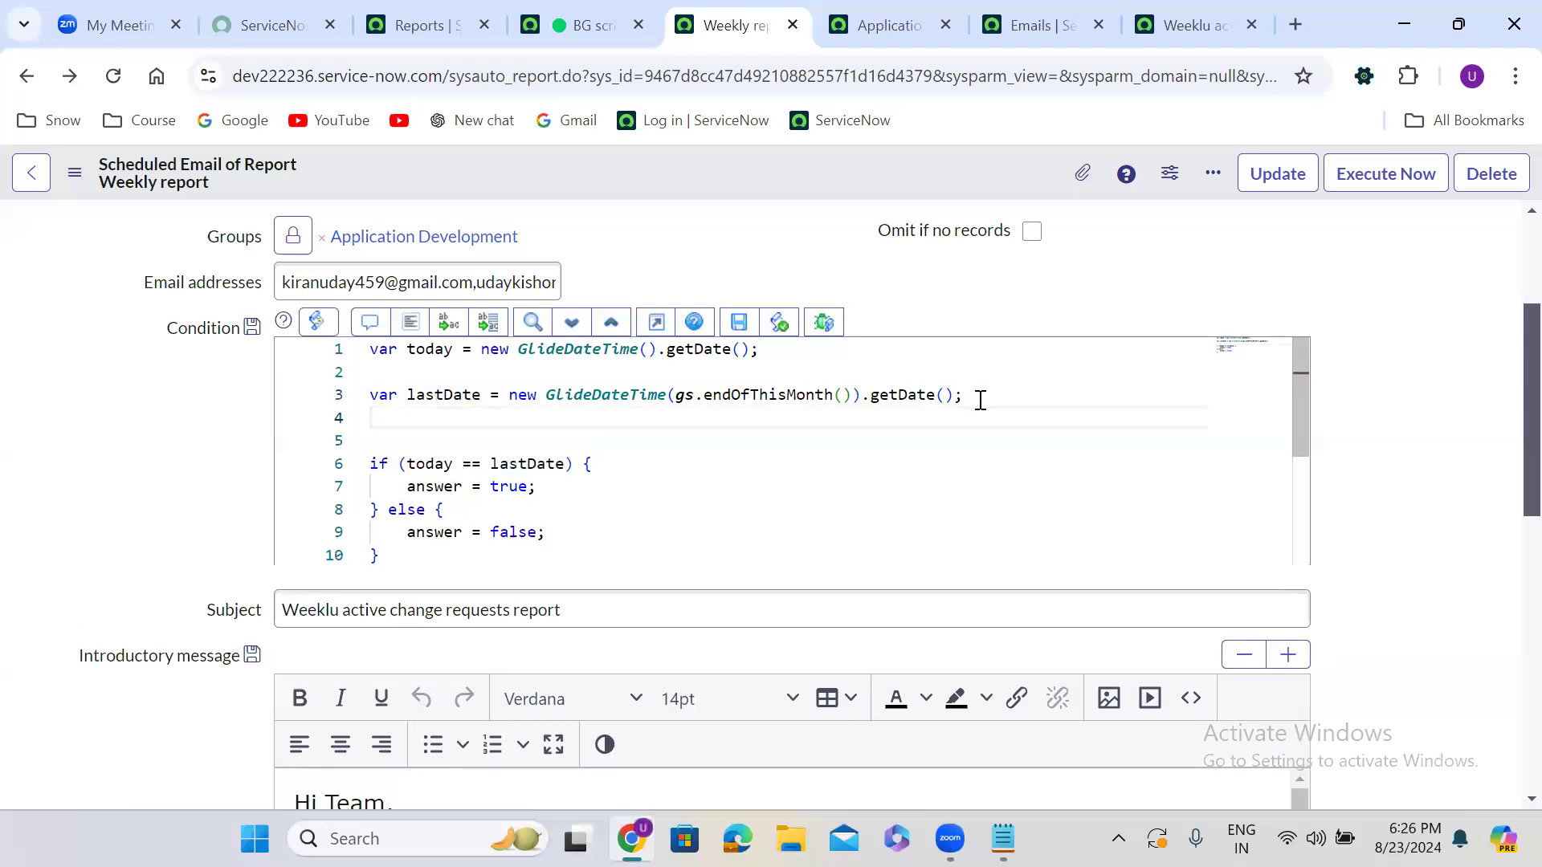
key("Return")
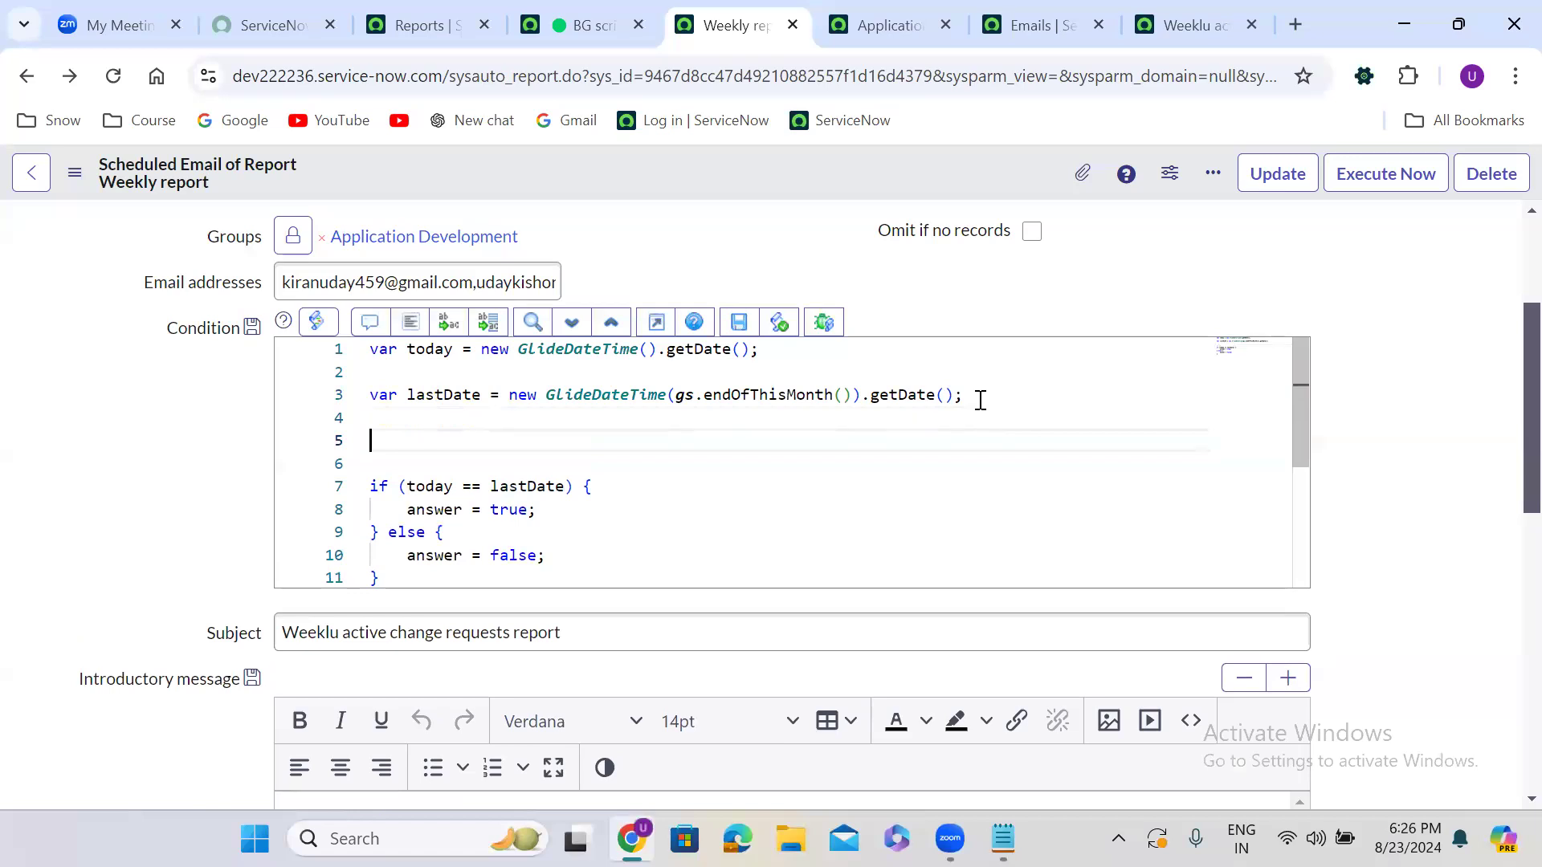
type("w")
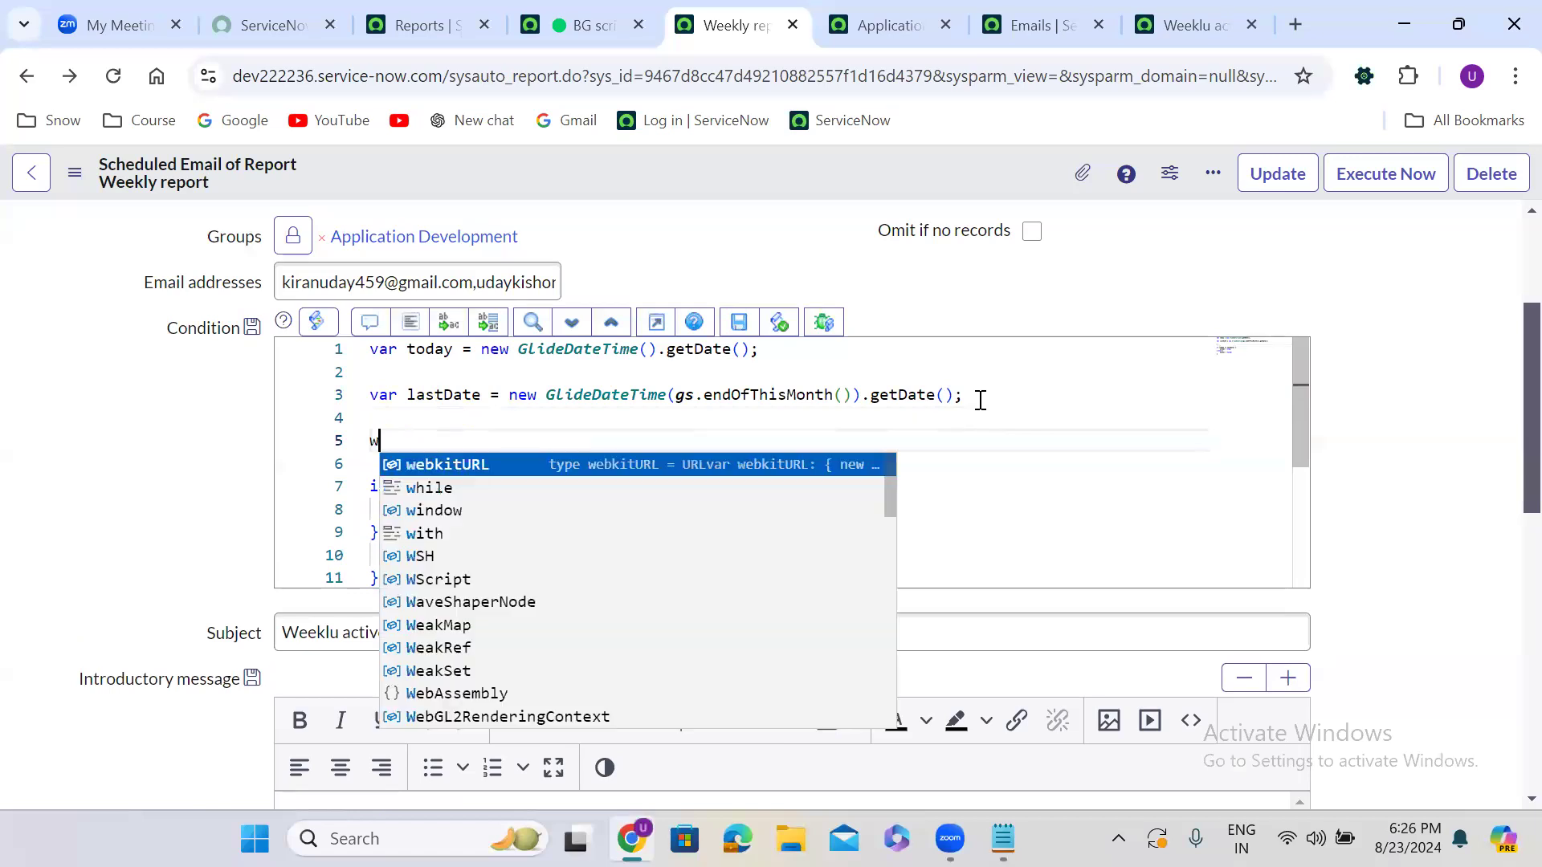
type("hile(")
key("BackSpace")
key("BackSpace")
key("BackSpace")
key("BackSpace")
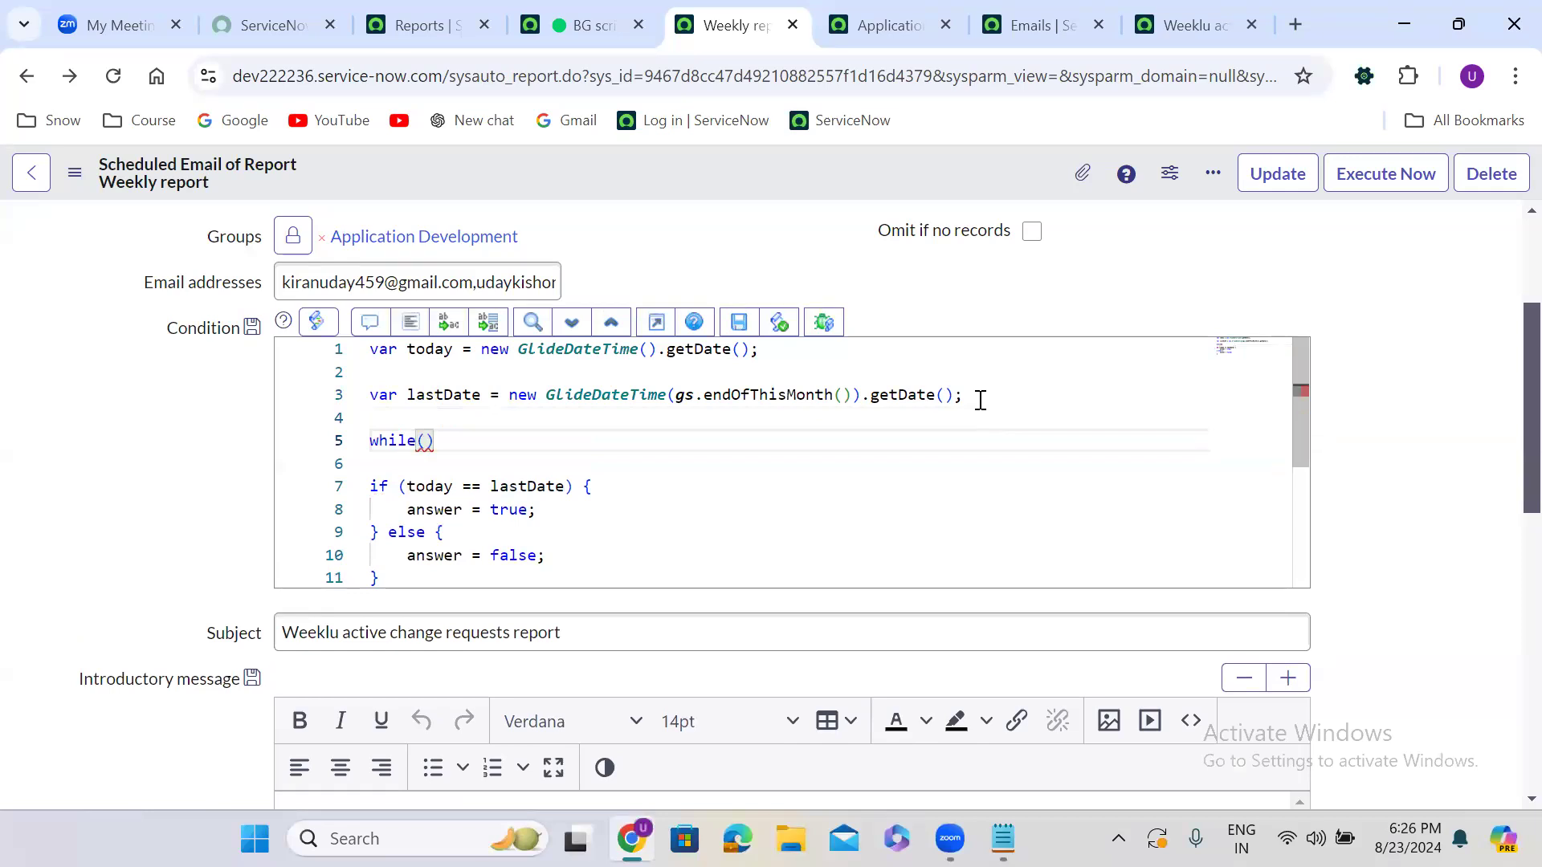
key("BackSpace")
key("BackSpace")
key("BackSpace")
Add var day = lastDate.getDayOfWeek(); below line 3
type("var day = la")
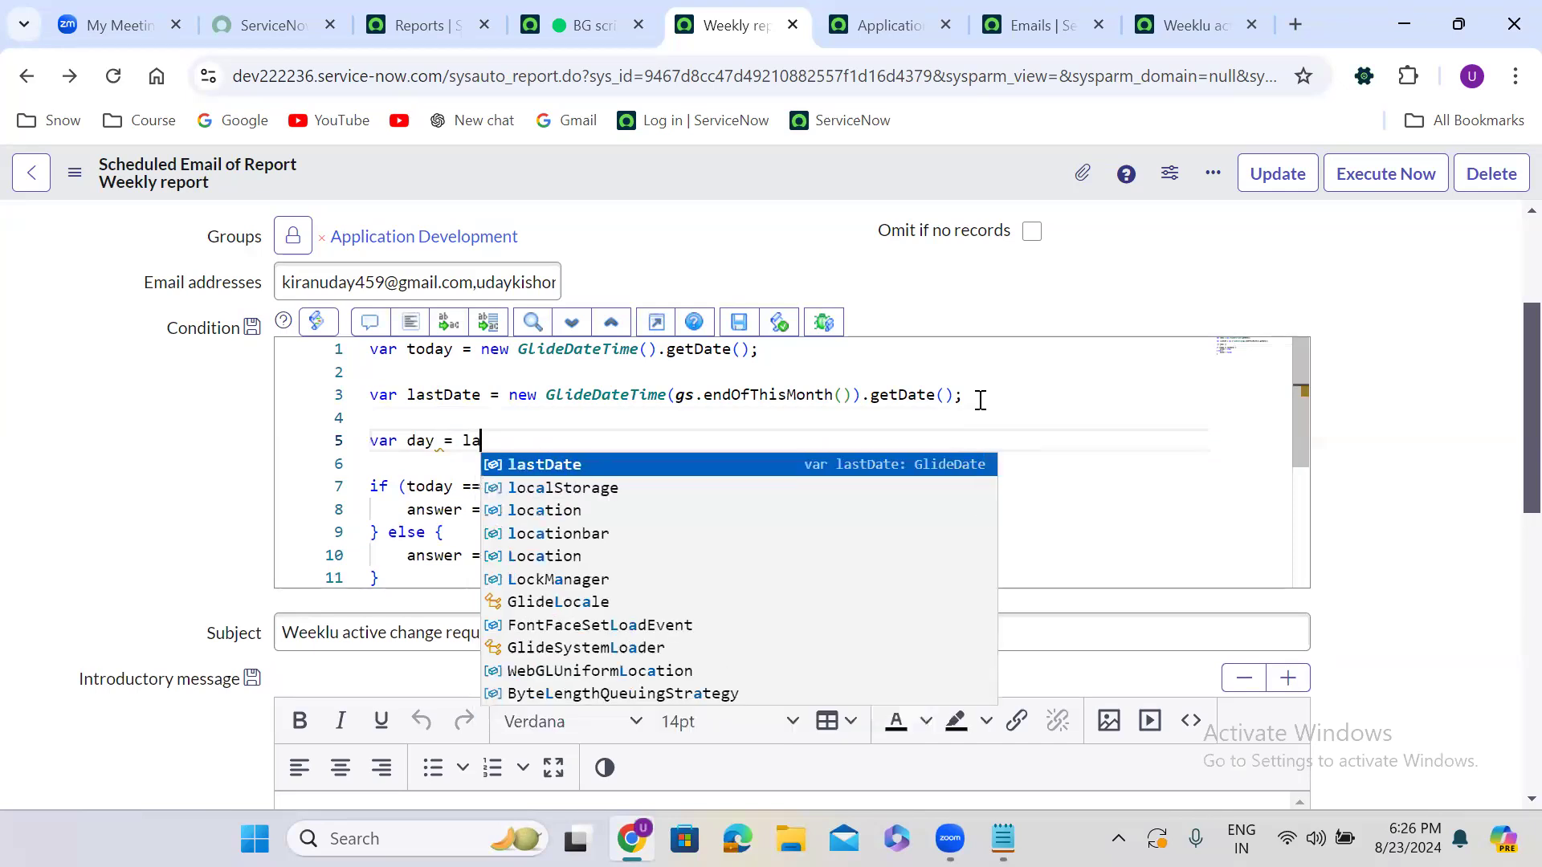
type("stDate.getD")
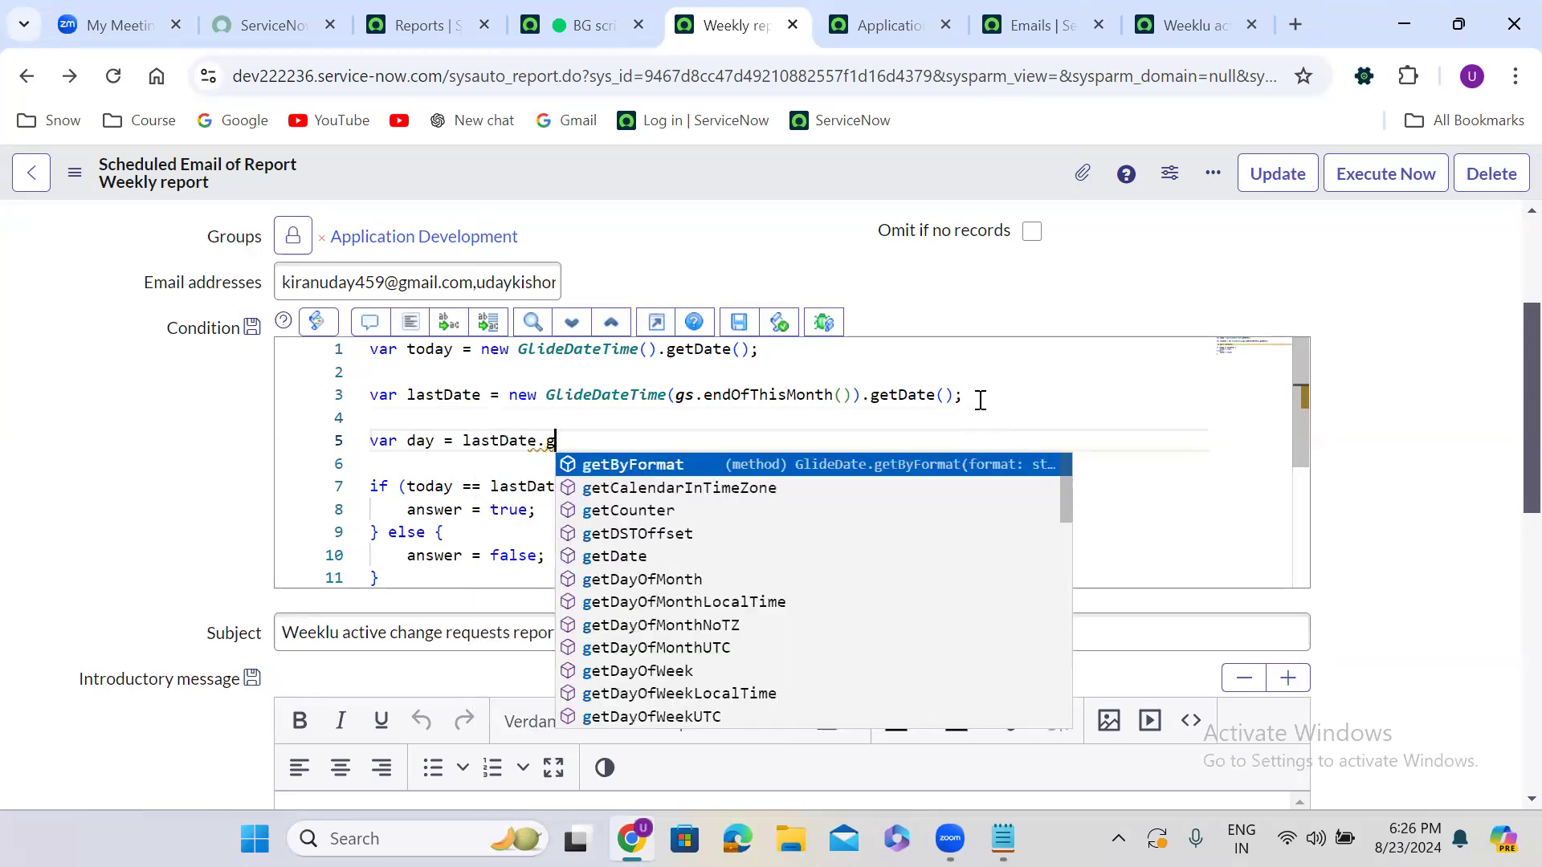
key("Down")
key("Down")
key("Down")
key("Down")
key("Down")
key("Down")
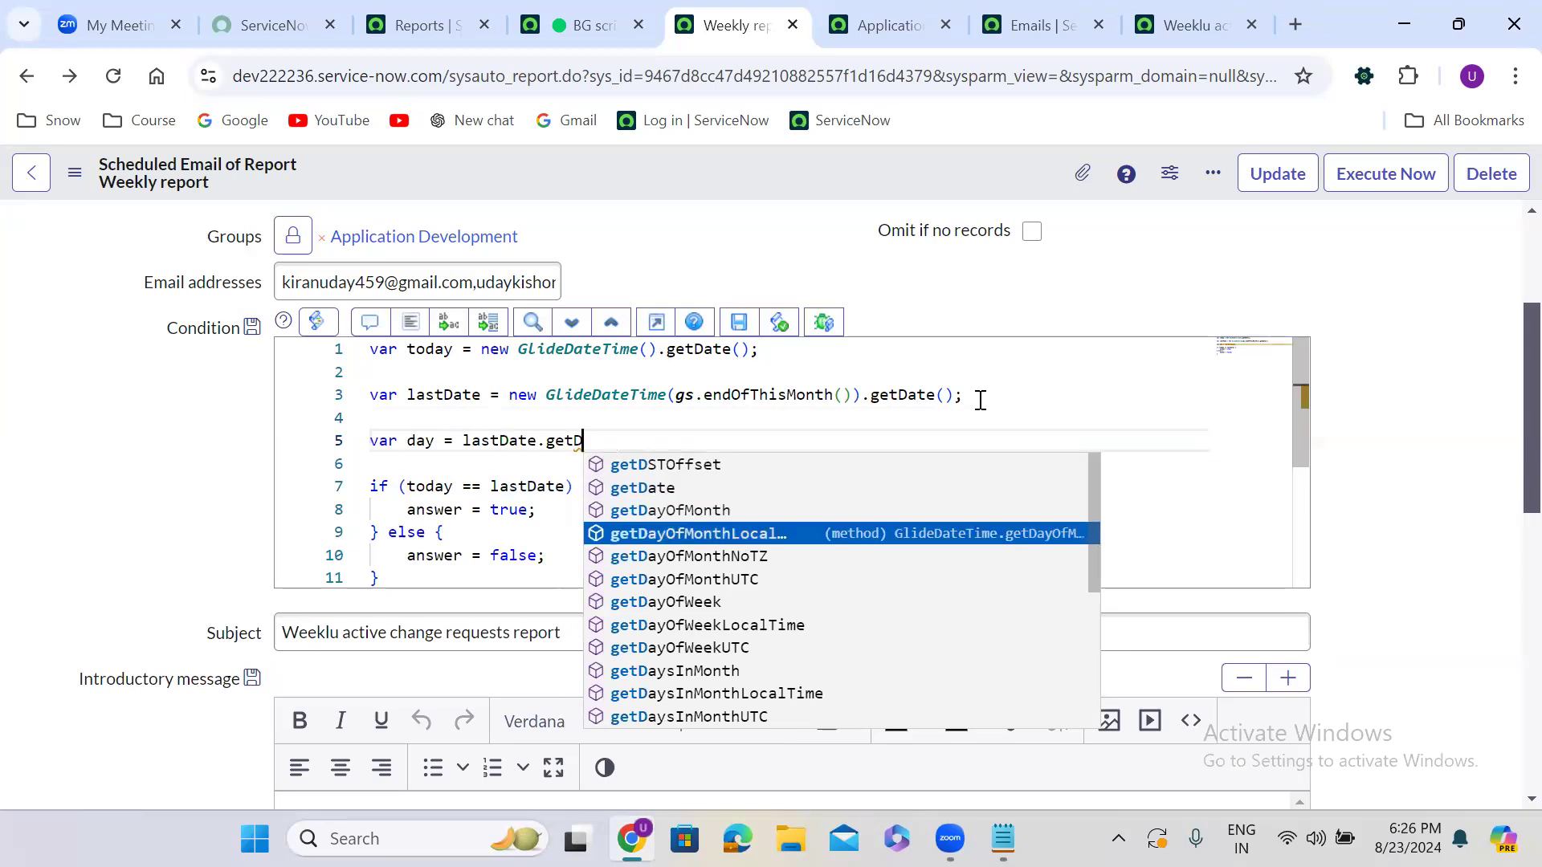
key("Return")
type("();")
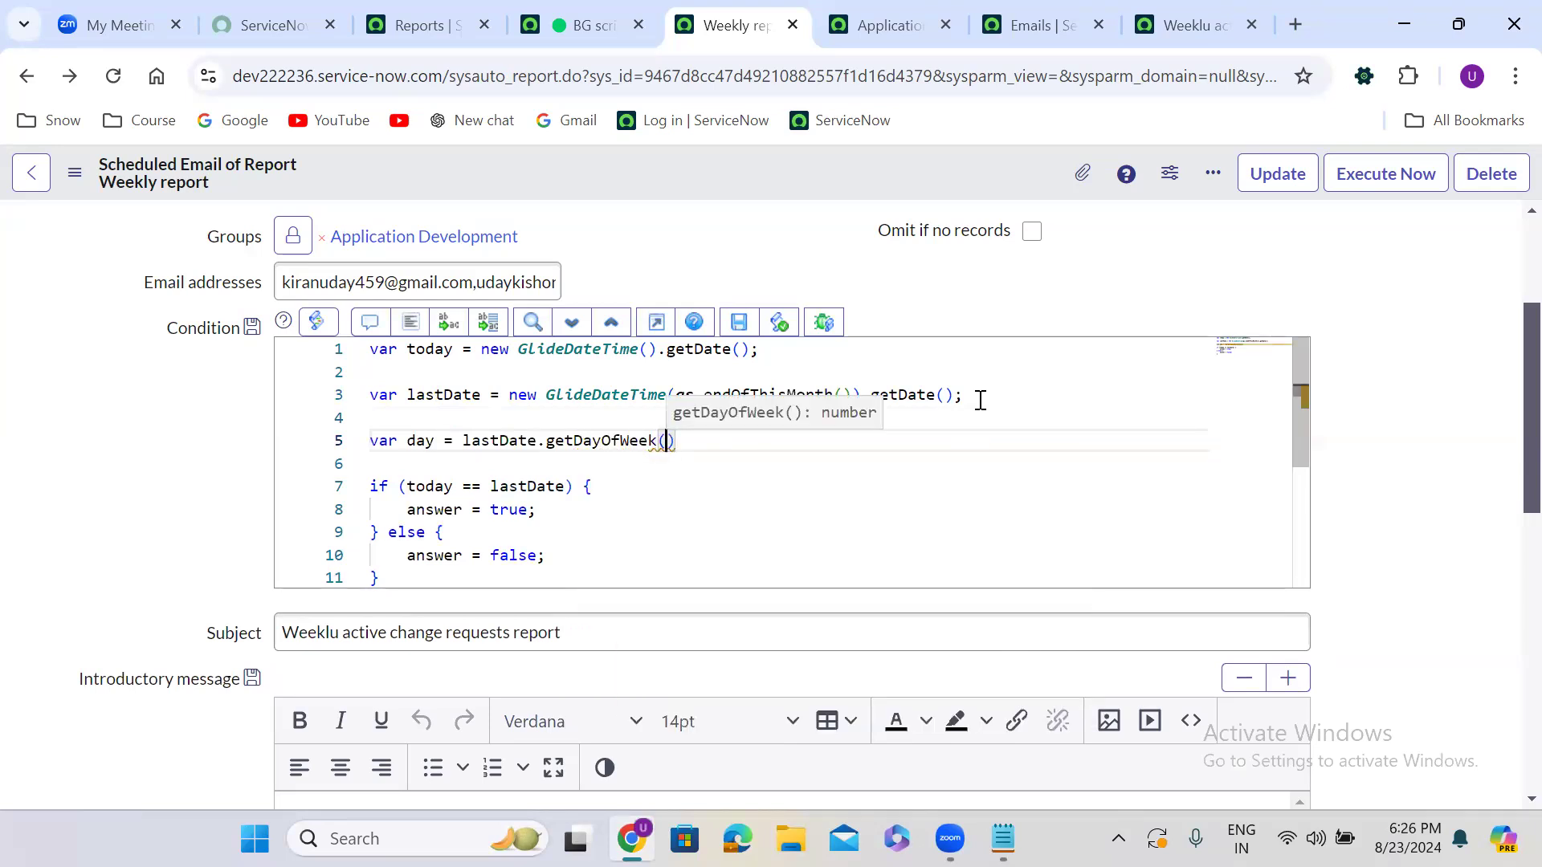
key("Return")
key("Return")
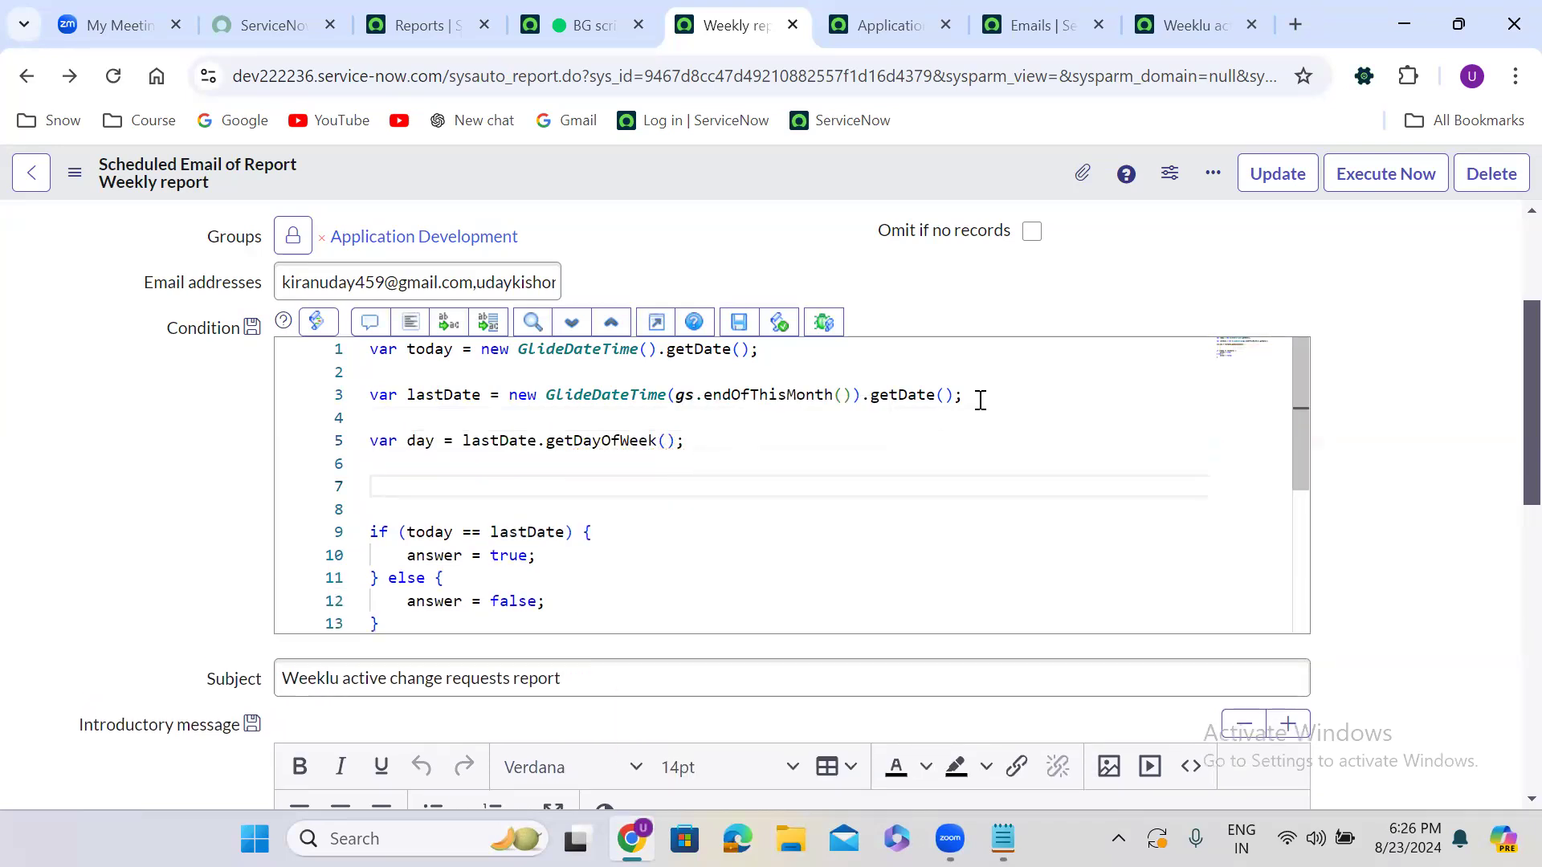
Add a while (day != 6) loop that steps lastDate back with addDays(-1)
type("while")
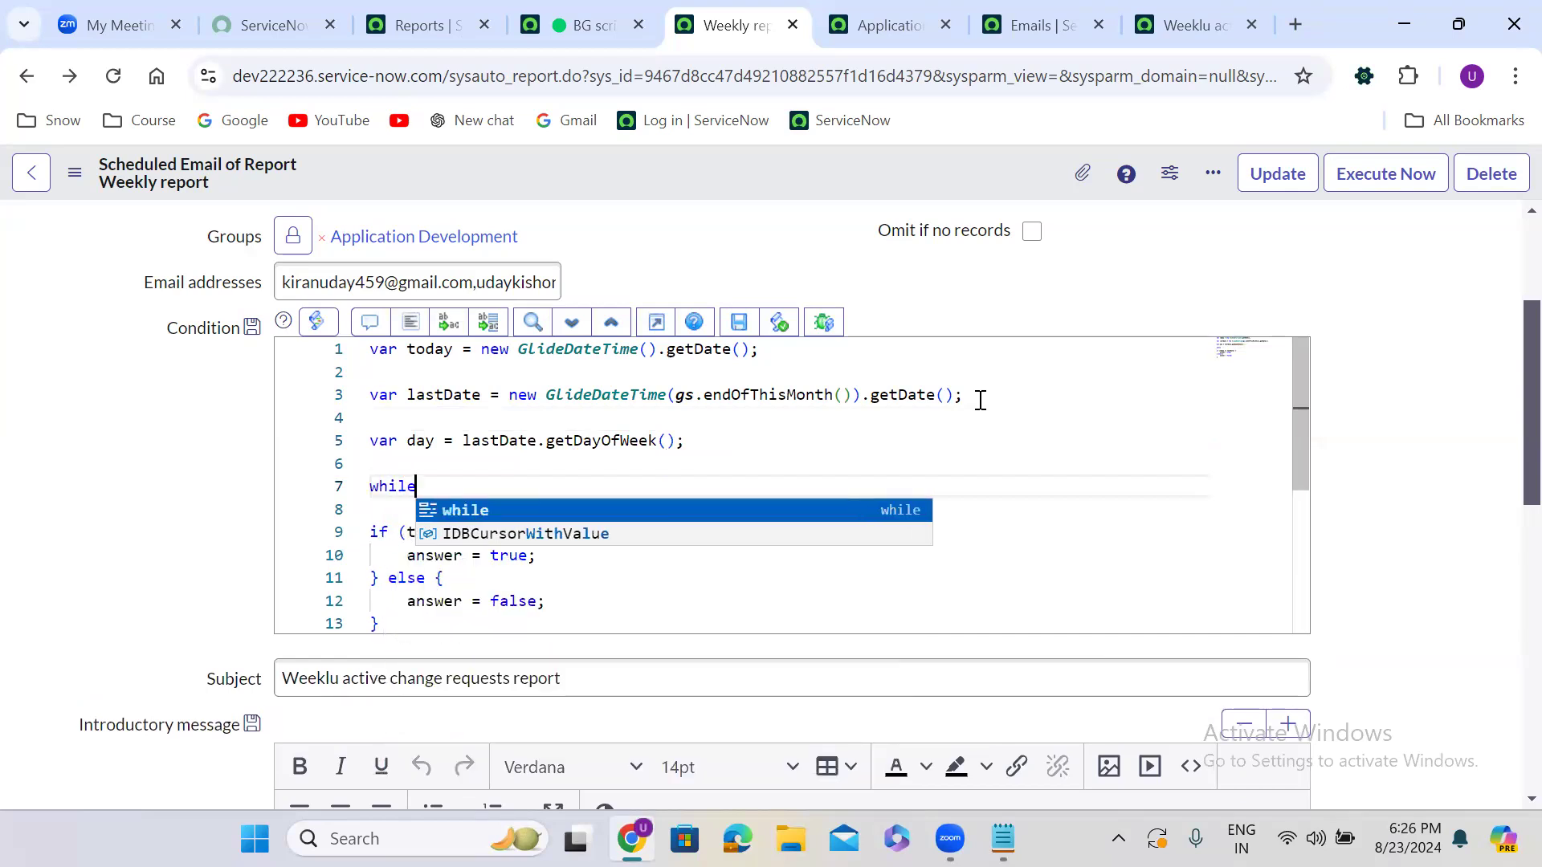
type("(){")
key("Return")
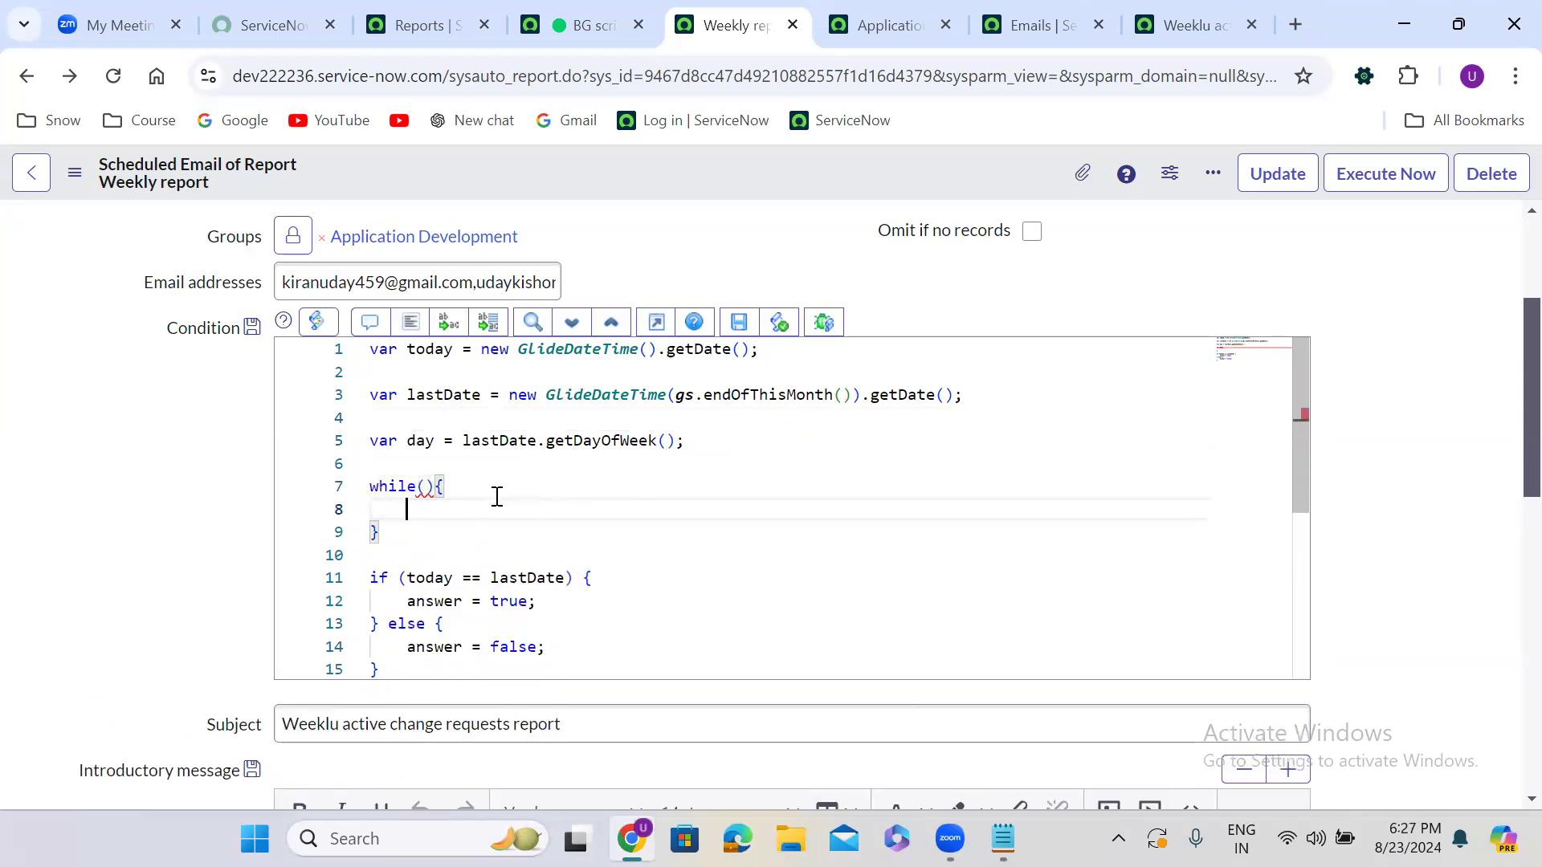
left_click(426, 487)
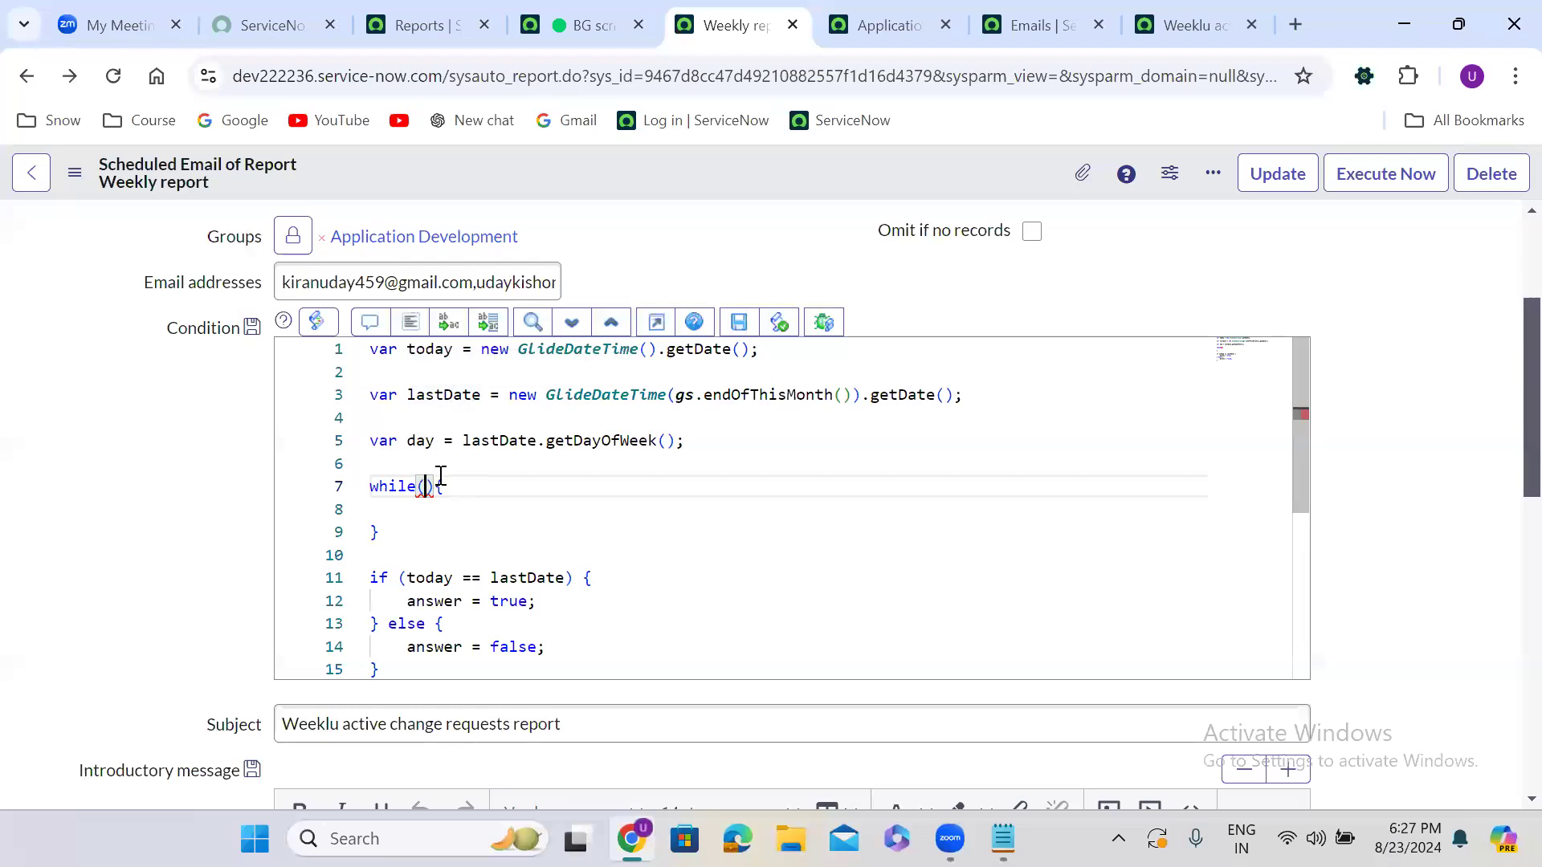
type("day != 6")
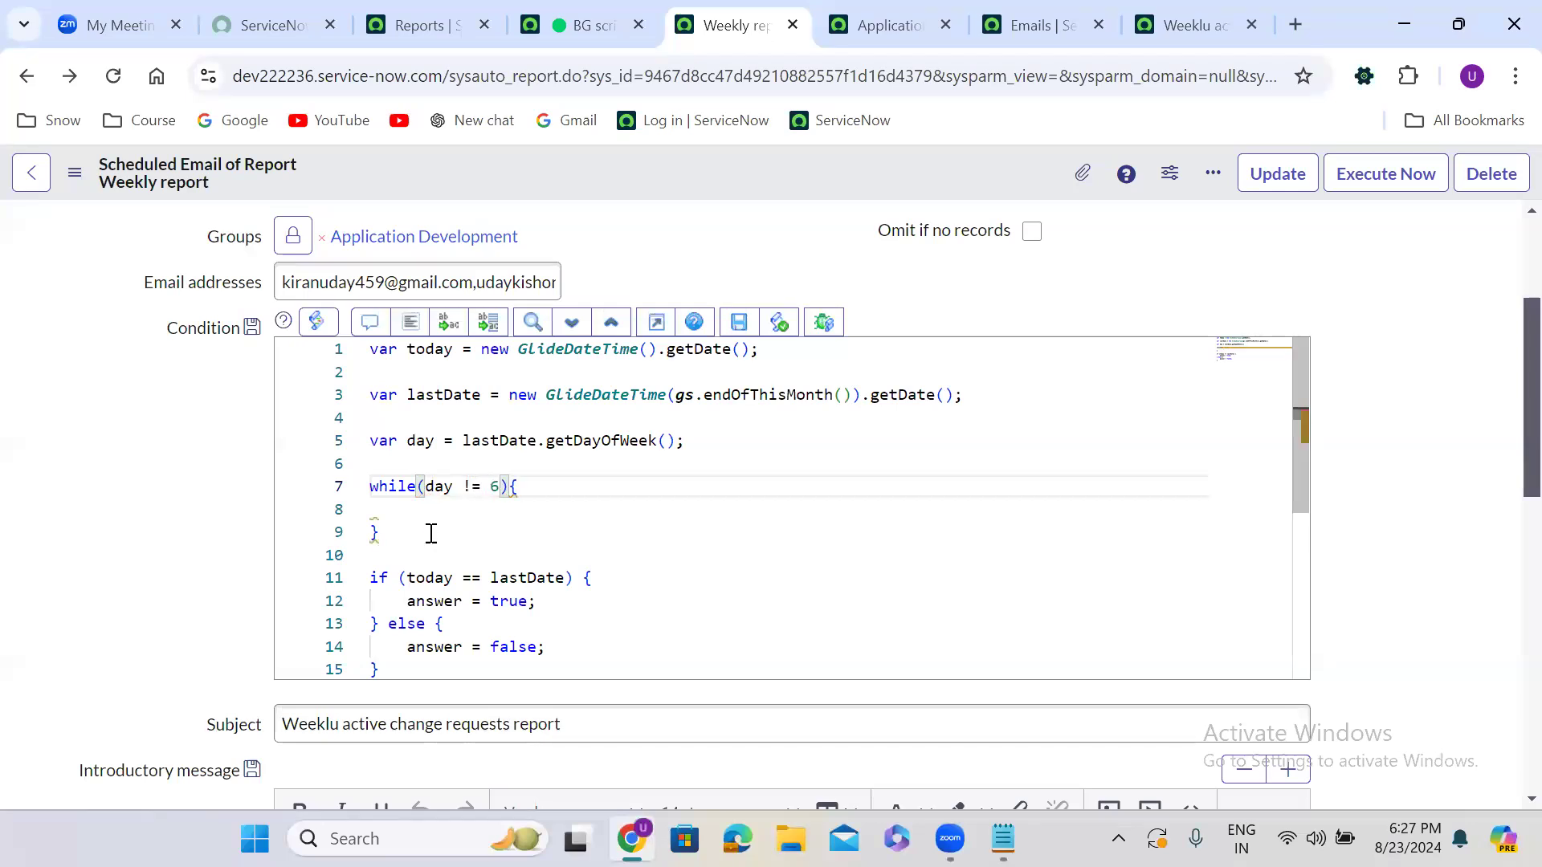
left_click(406, 511)
type("la")
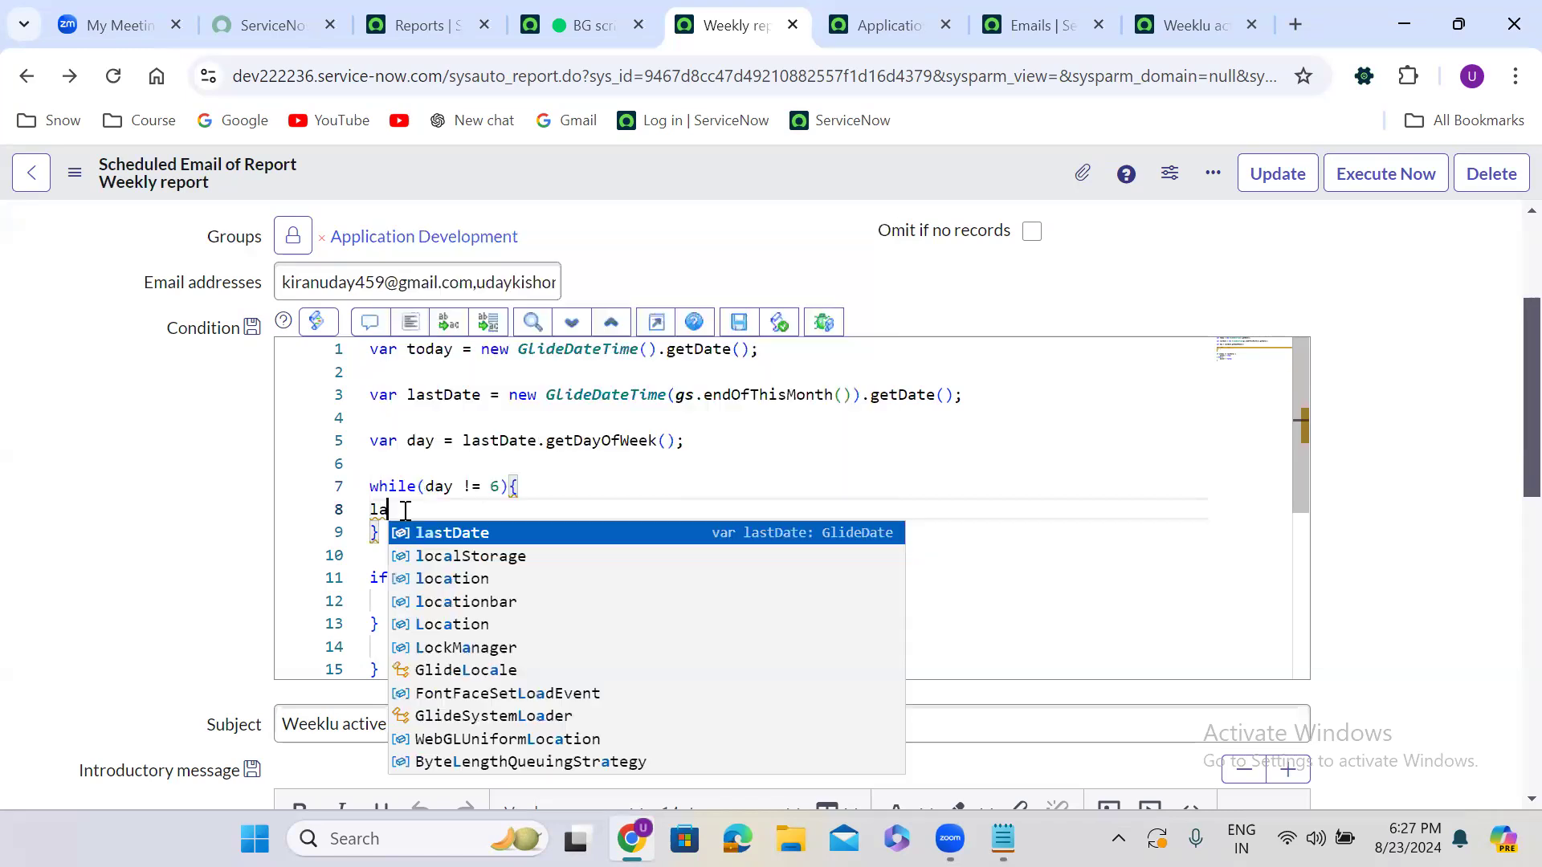
type("stDate.add")
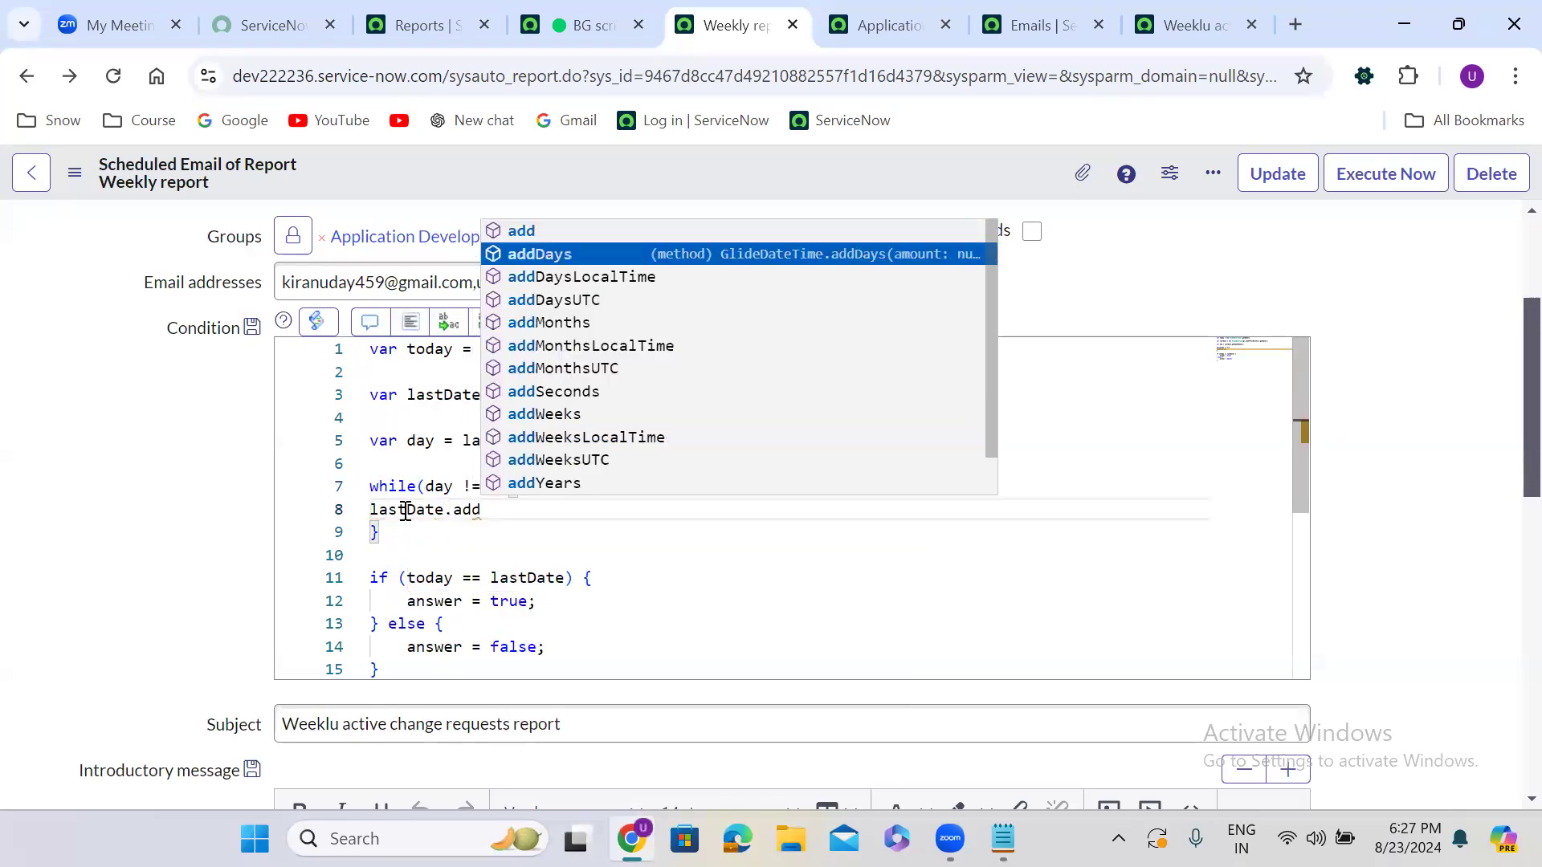
key("Return")
type("();")
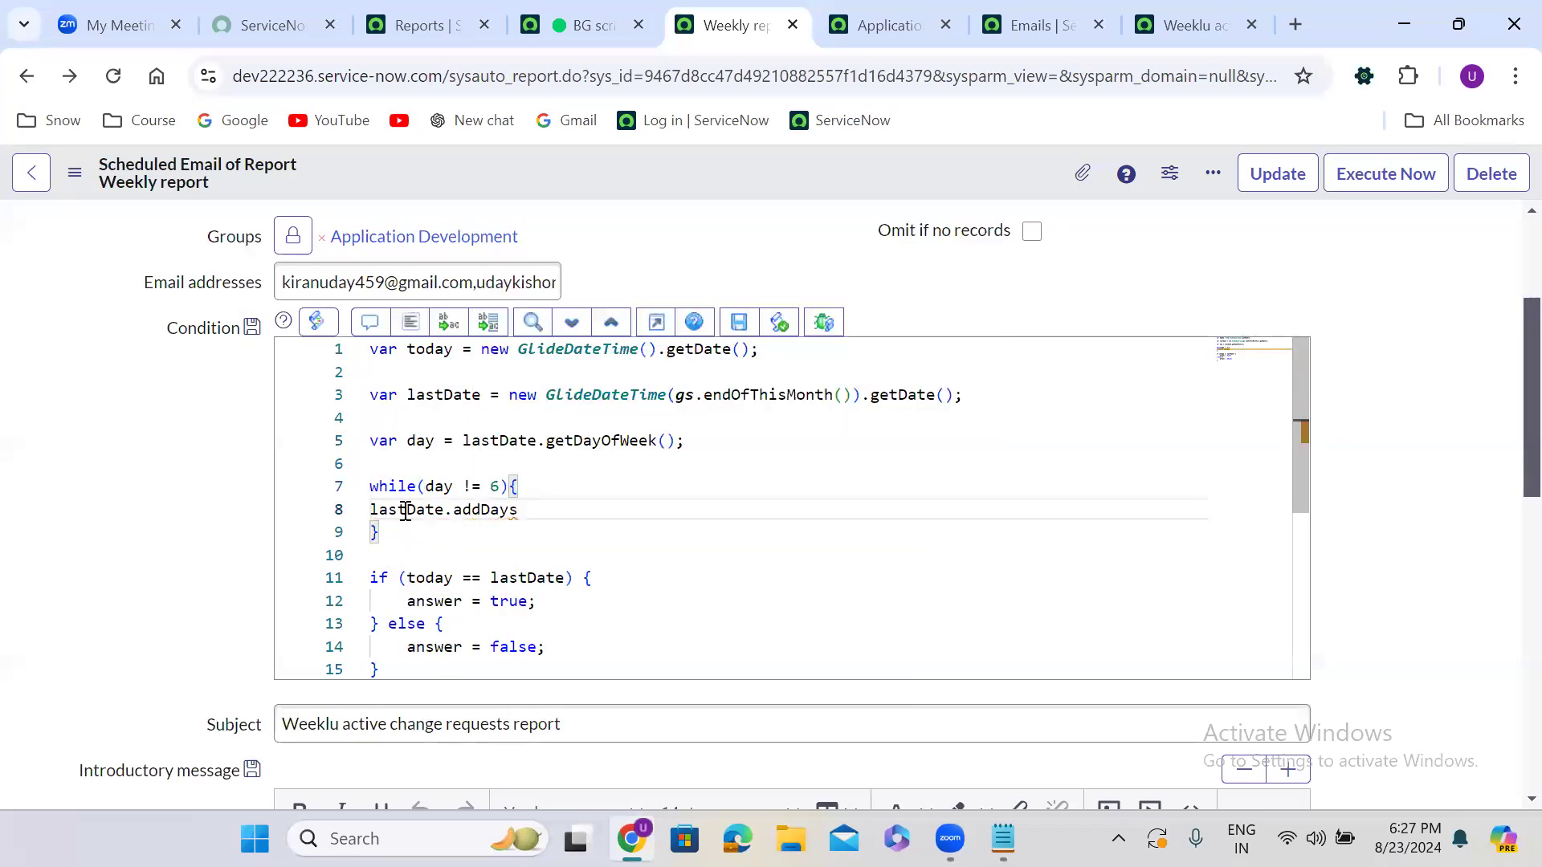
key("Left")
key("Left")
type("-1")
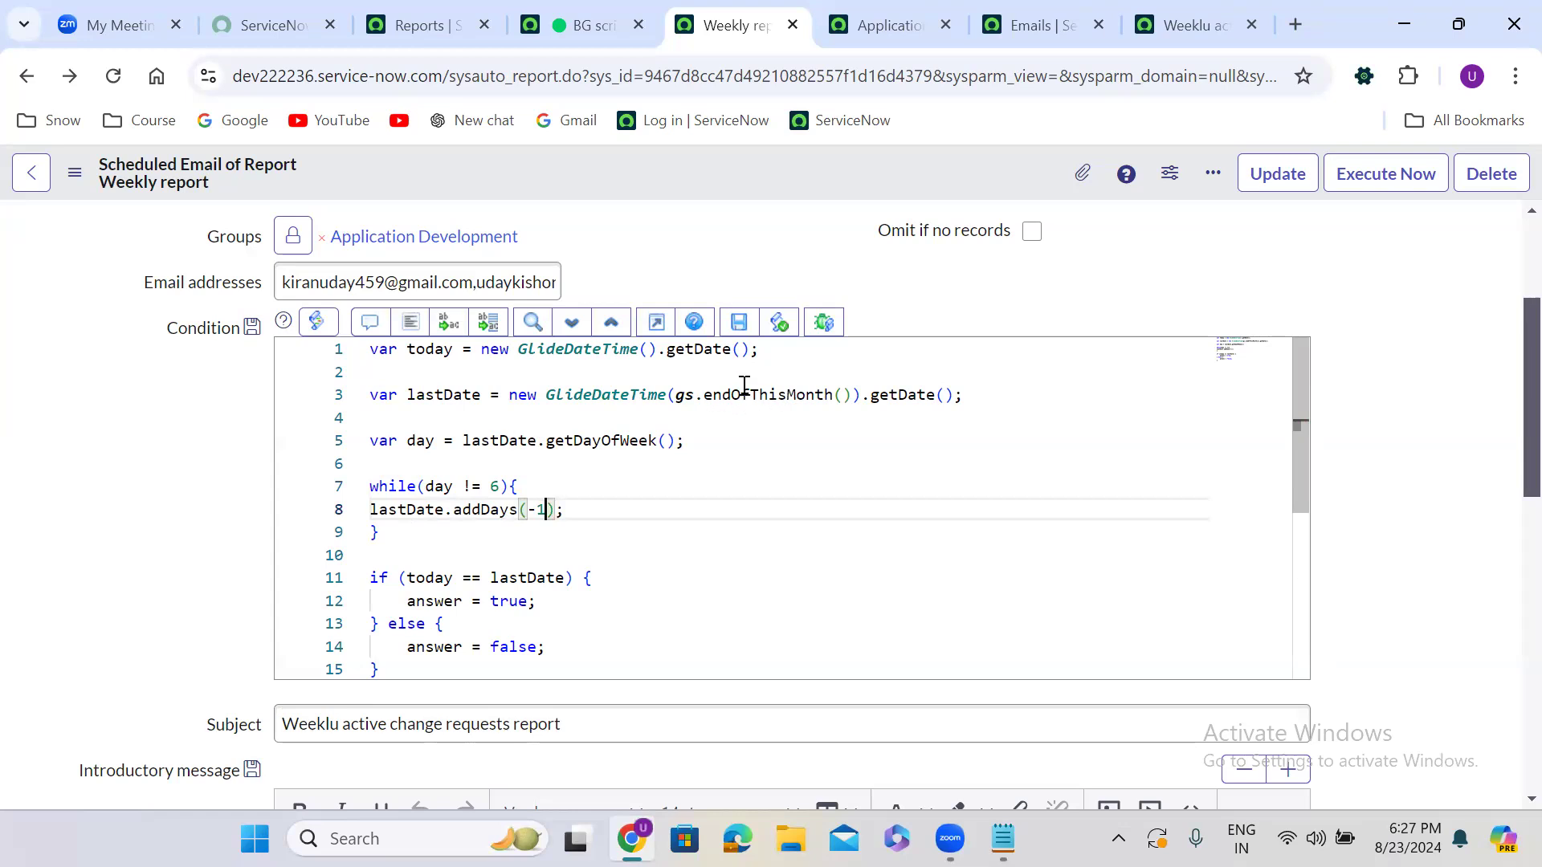
mouse_move(751, 392)
left_click(544, 511)
Inside the loop, add day = lastDate.getDayOfWeek() after the addDays(-1) line
left_click(570, 510)
key("Return")
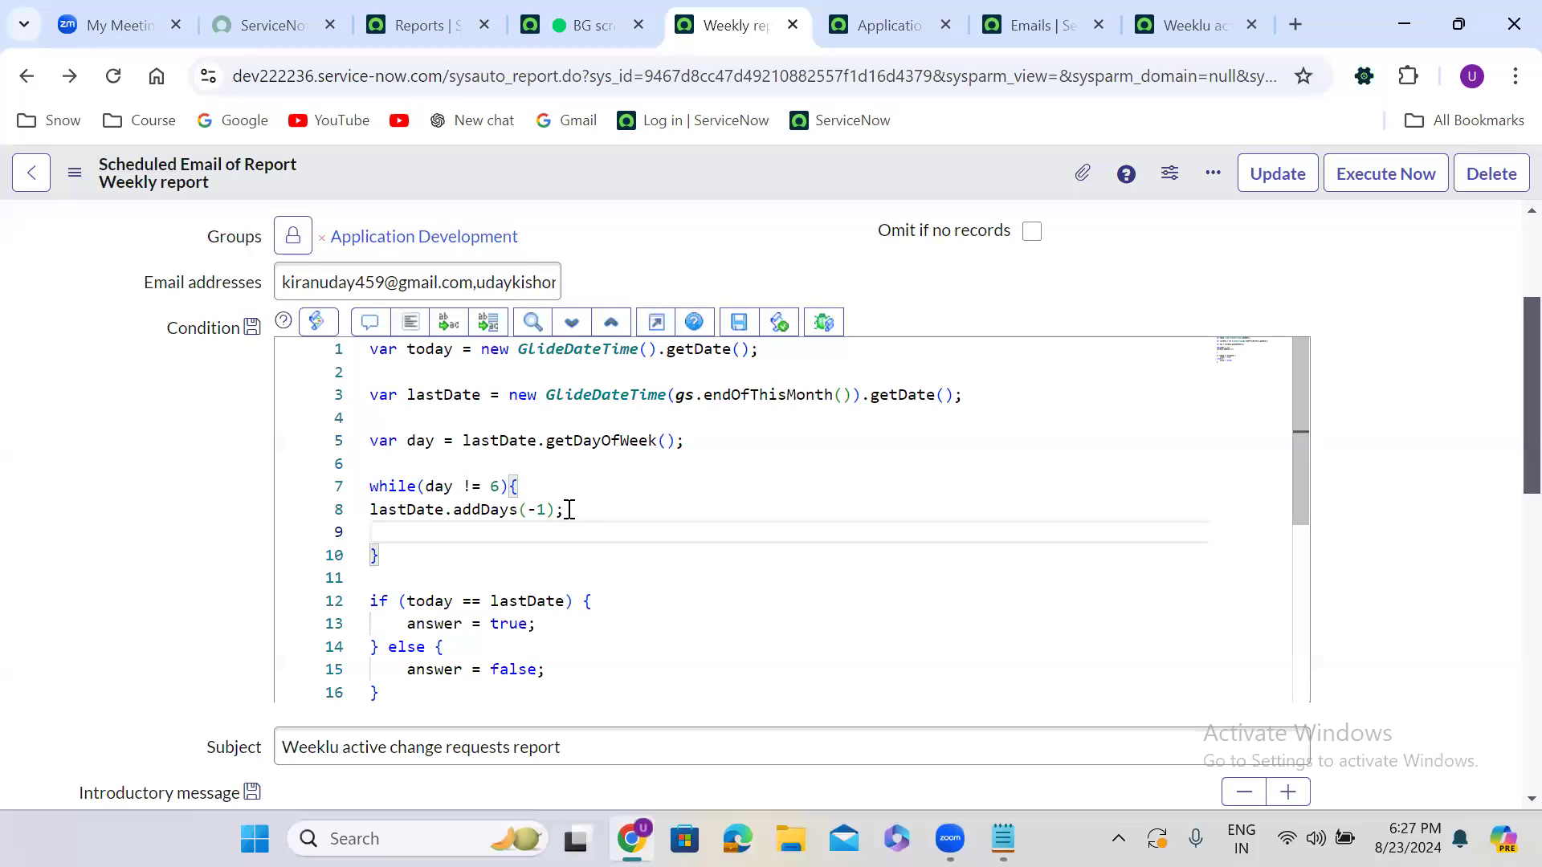
type("day")
type("= las")
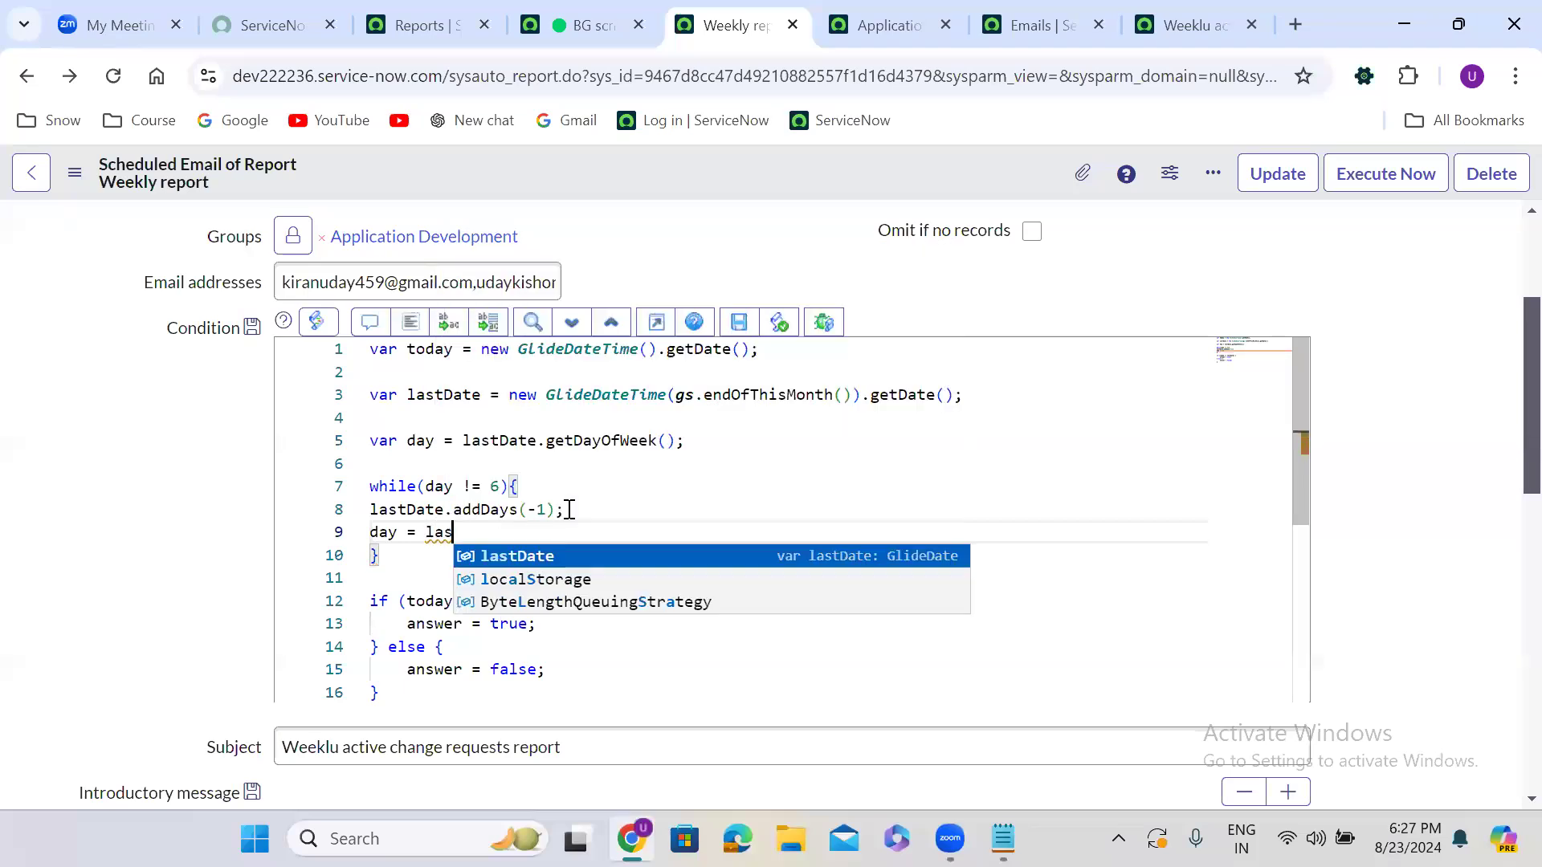
key("Return")
type(".")
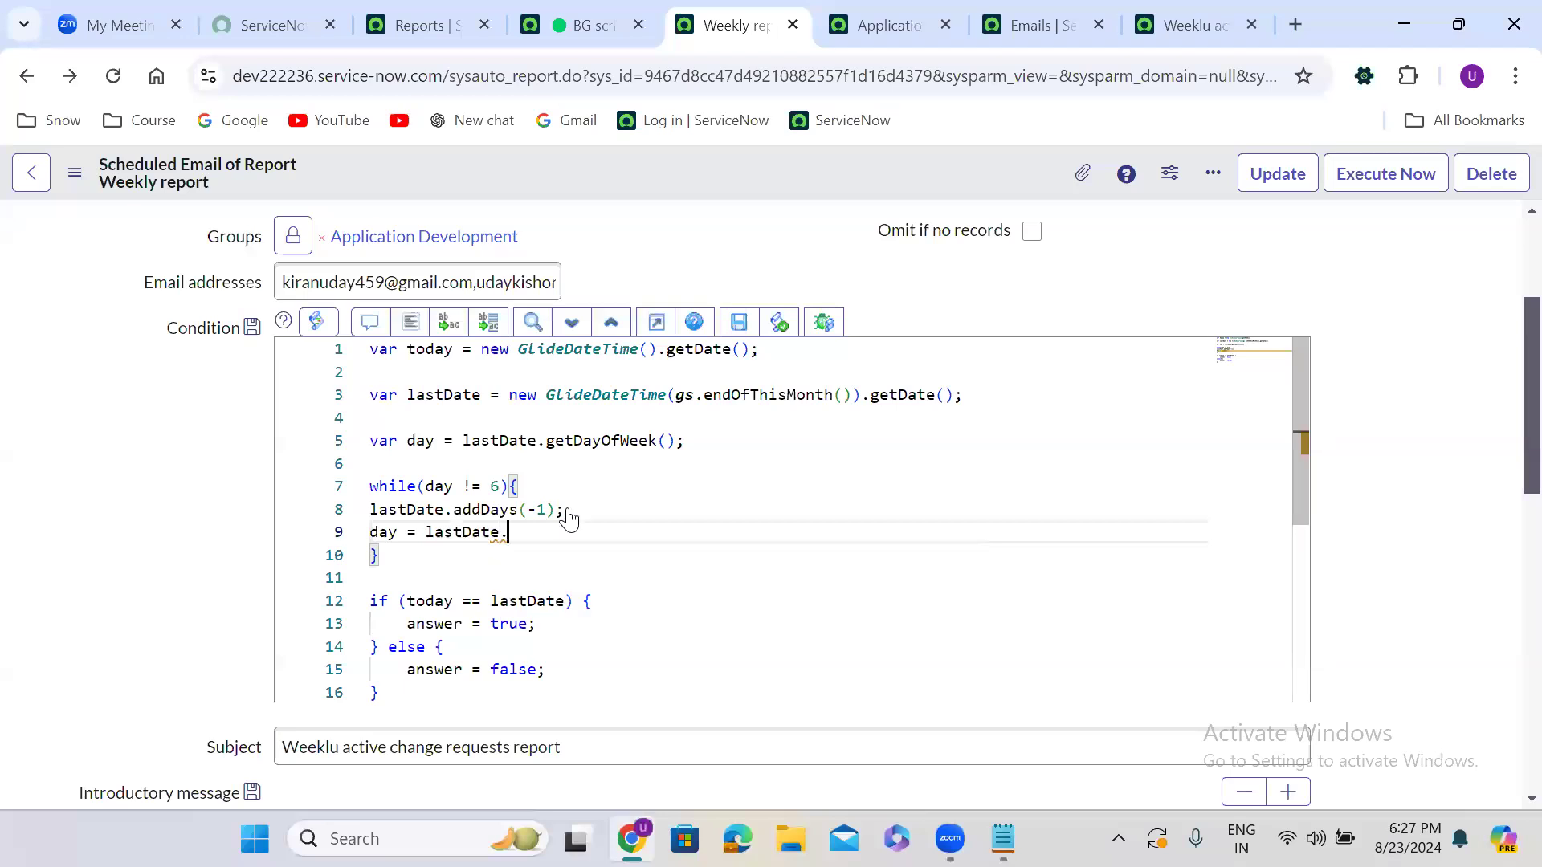
type("get")
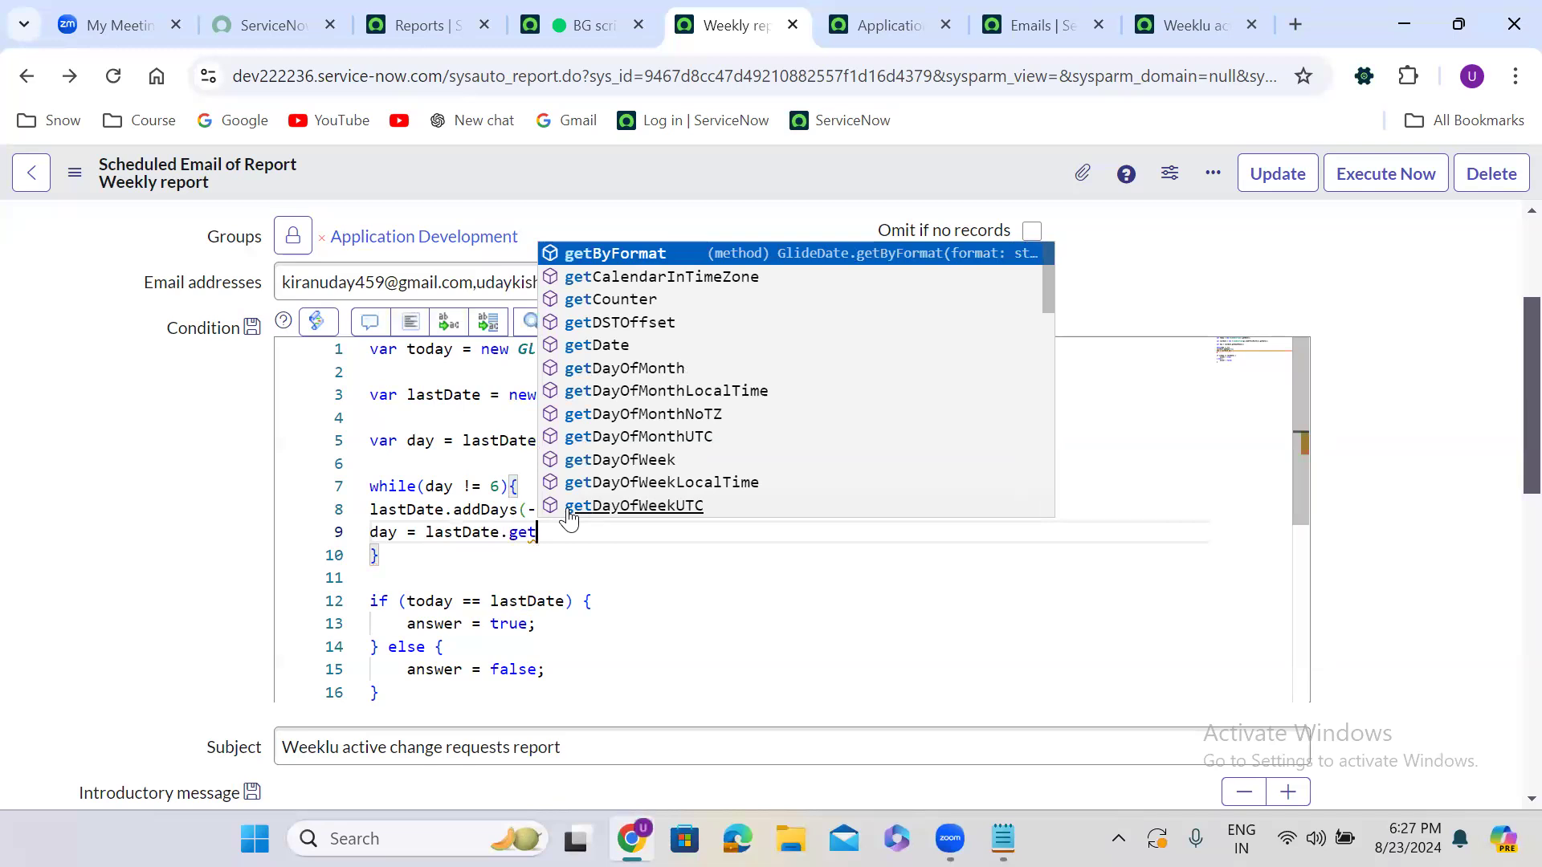
type("Da")
key("Down")
key("Down")
key("Down")
key("Down")
key("Down")
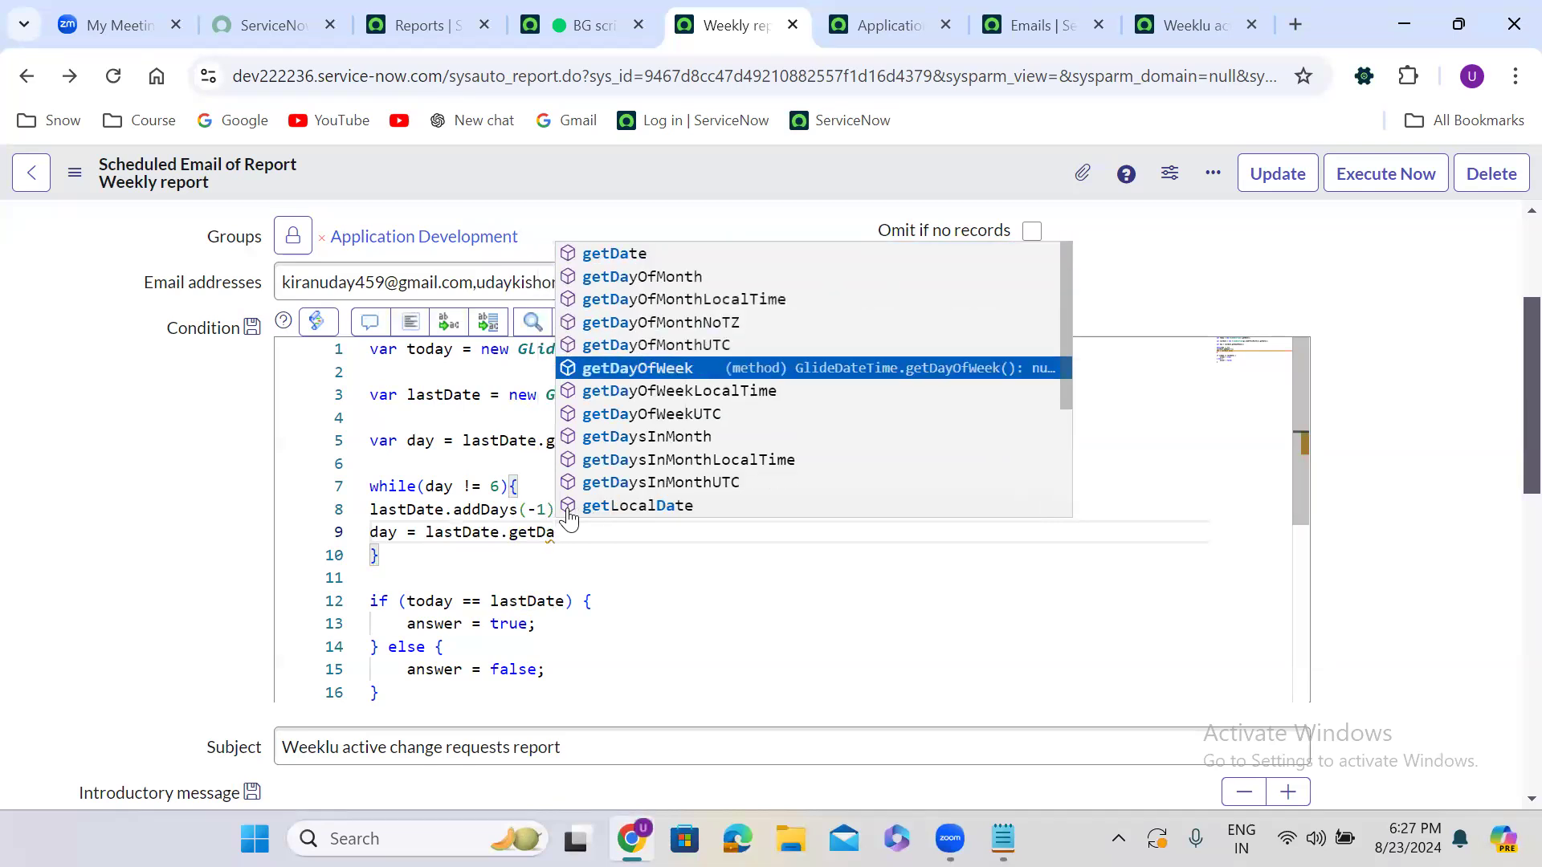
key("Return")
type("()")
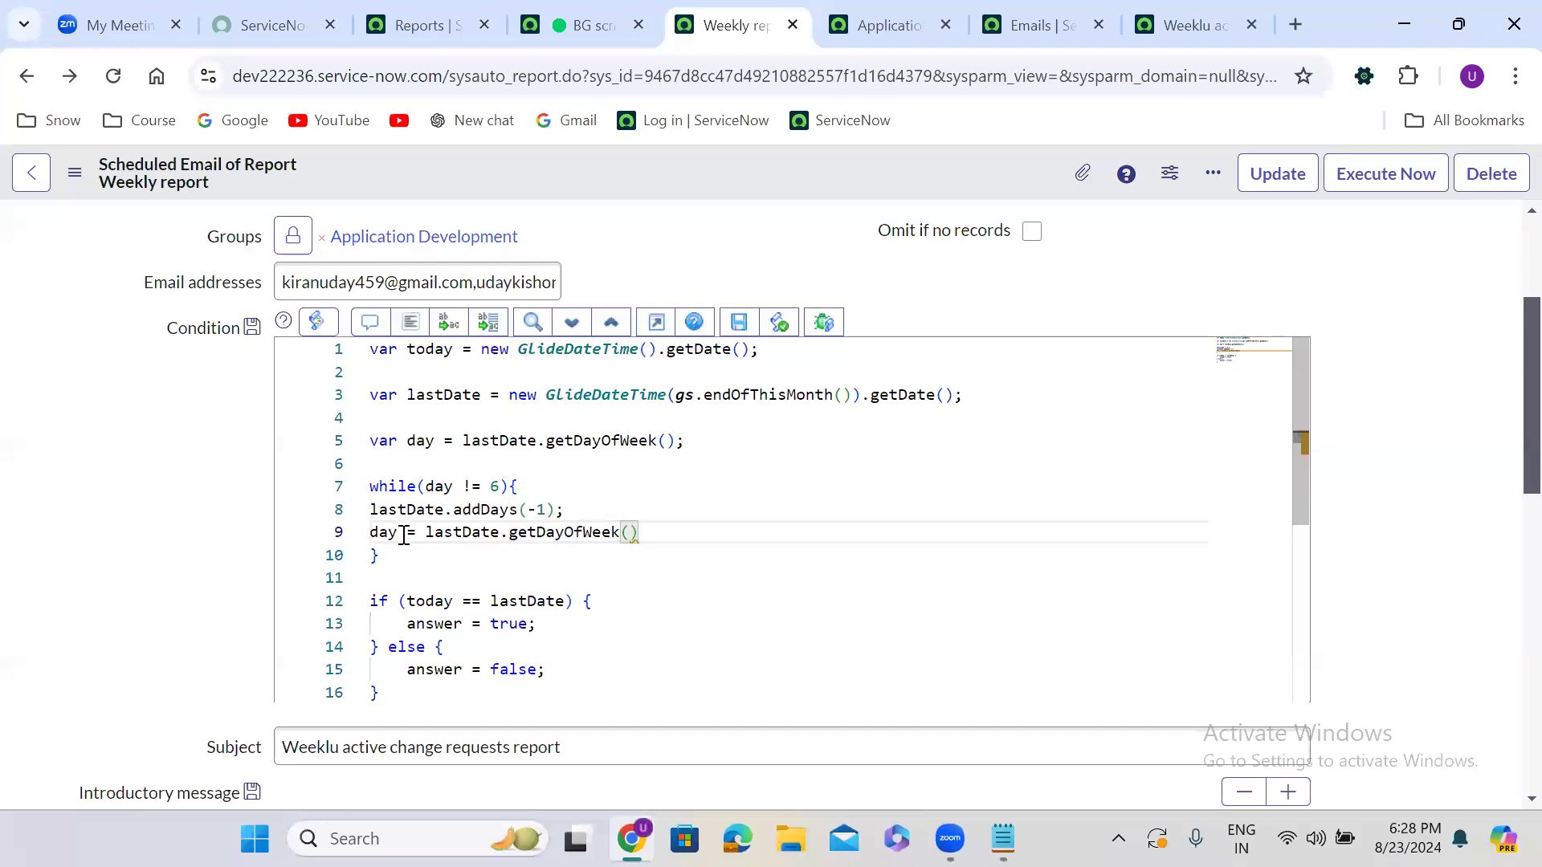
Below the while loop, add var lastSaturday = lastDate.getDate()
left_click(396, 556)
key("Return")
key("Return")
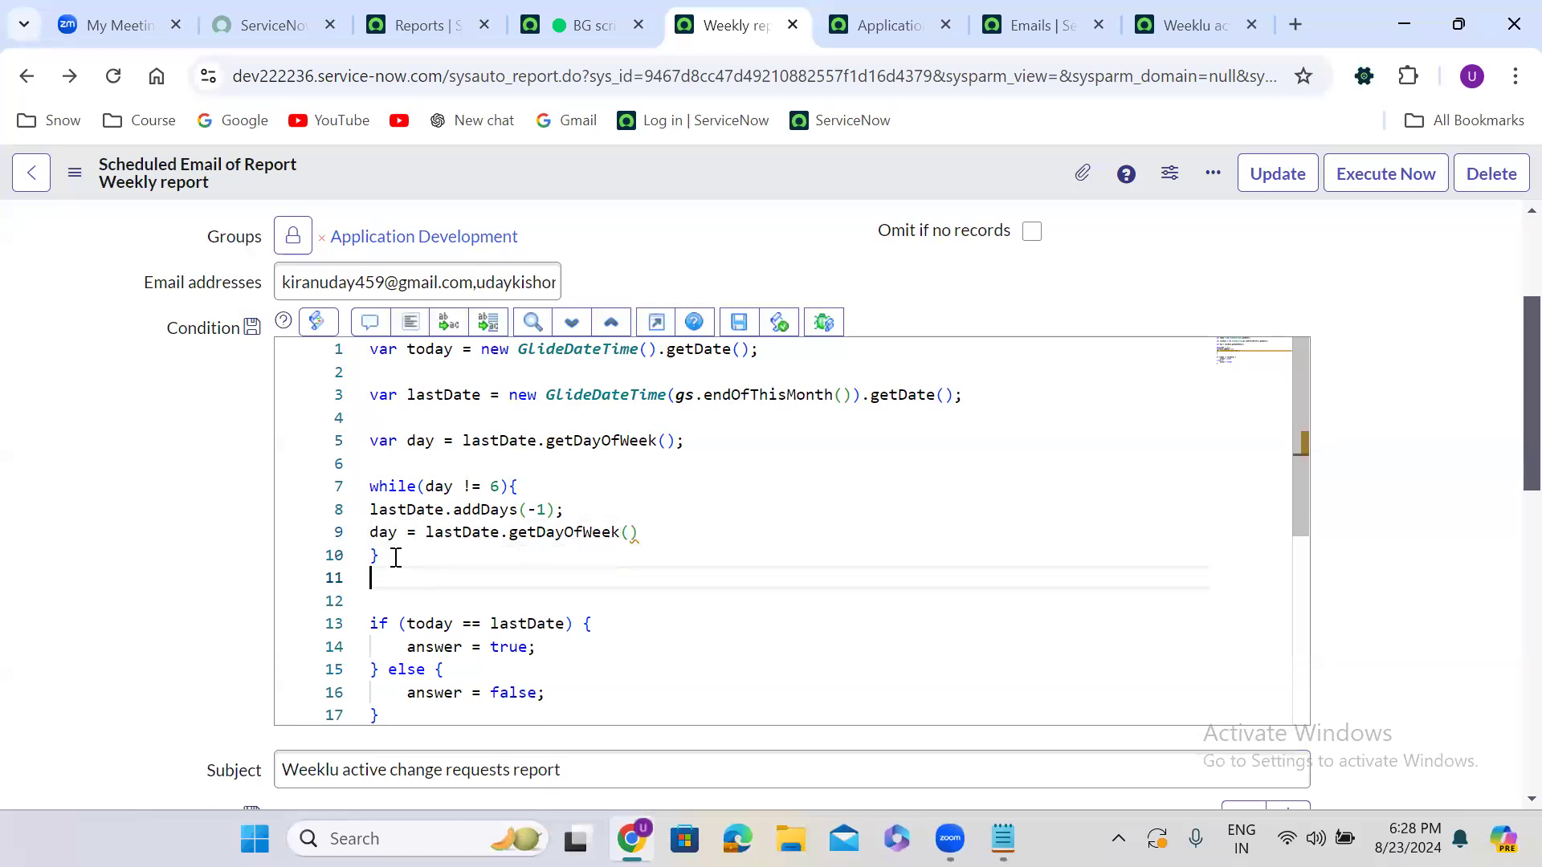
type("va")
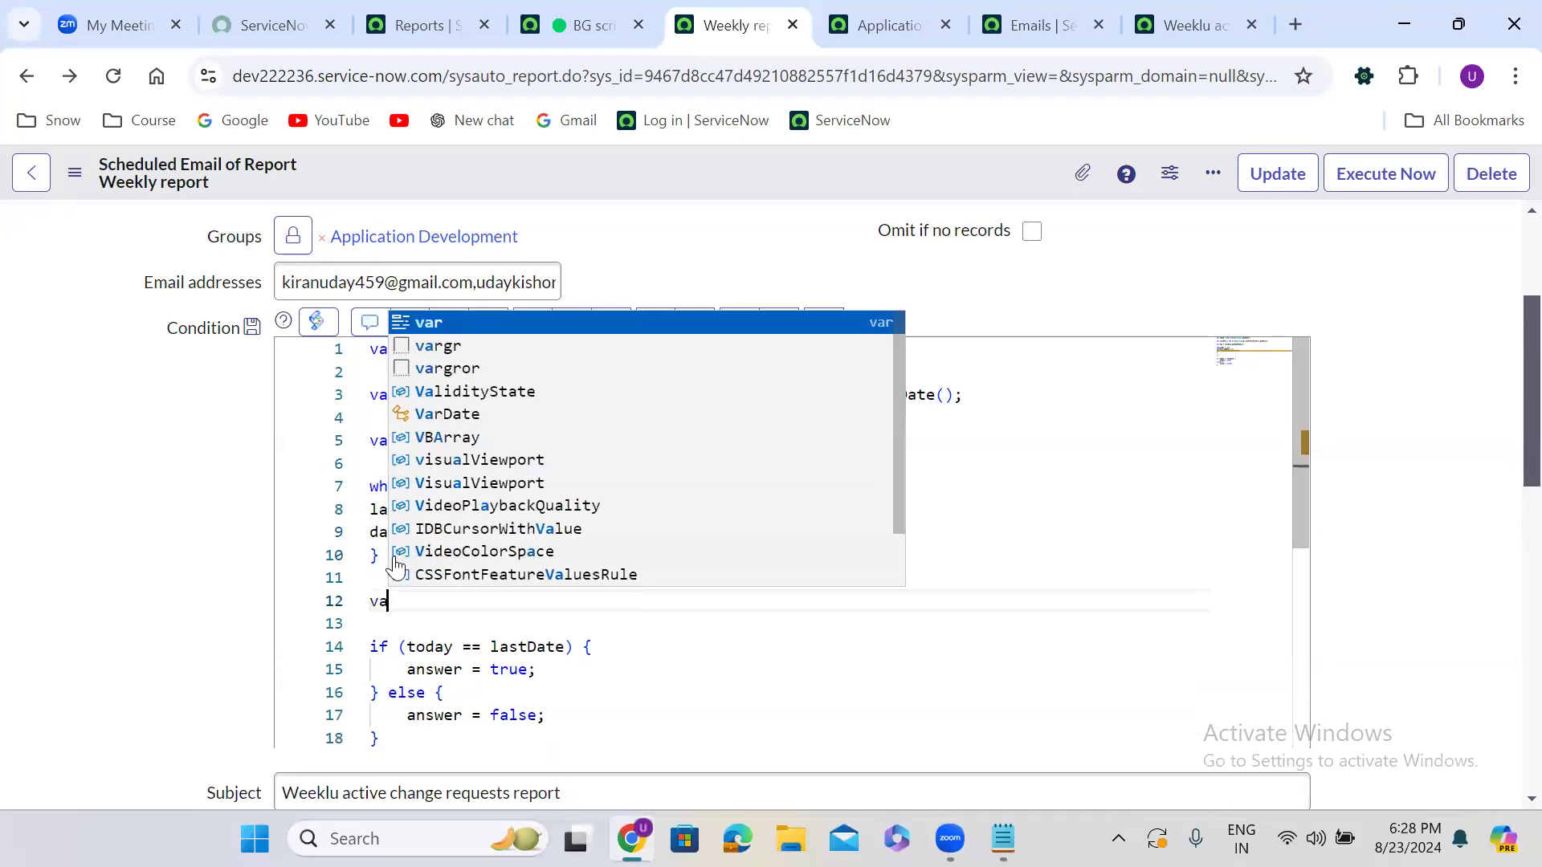
type("r last")
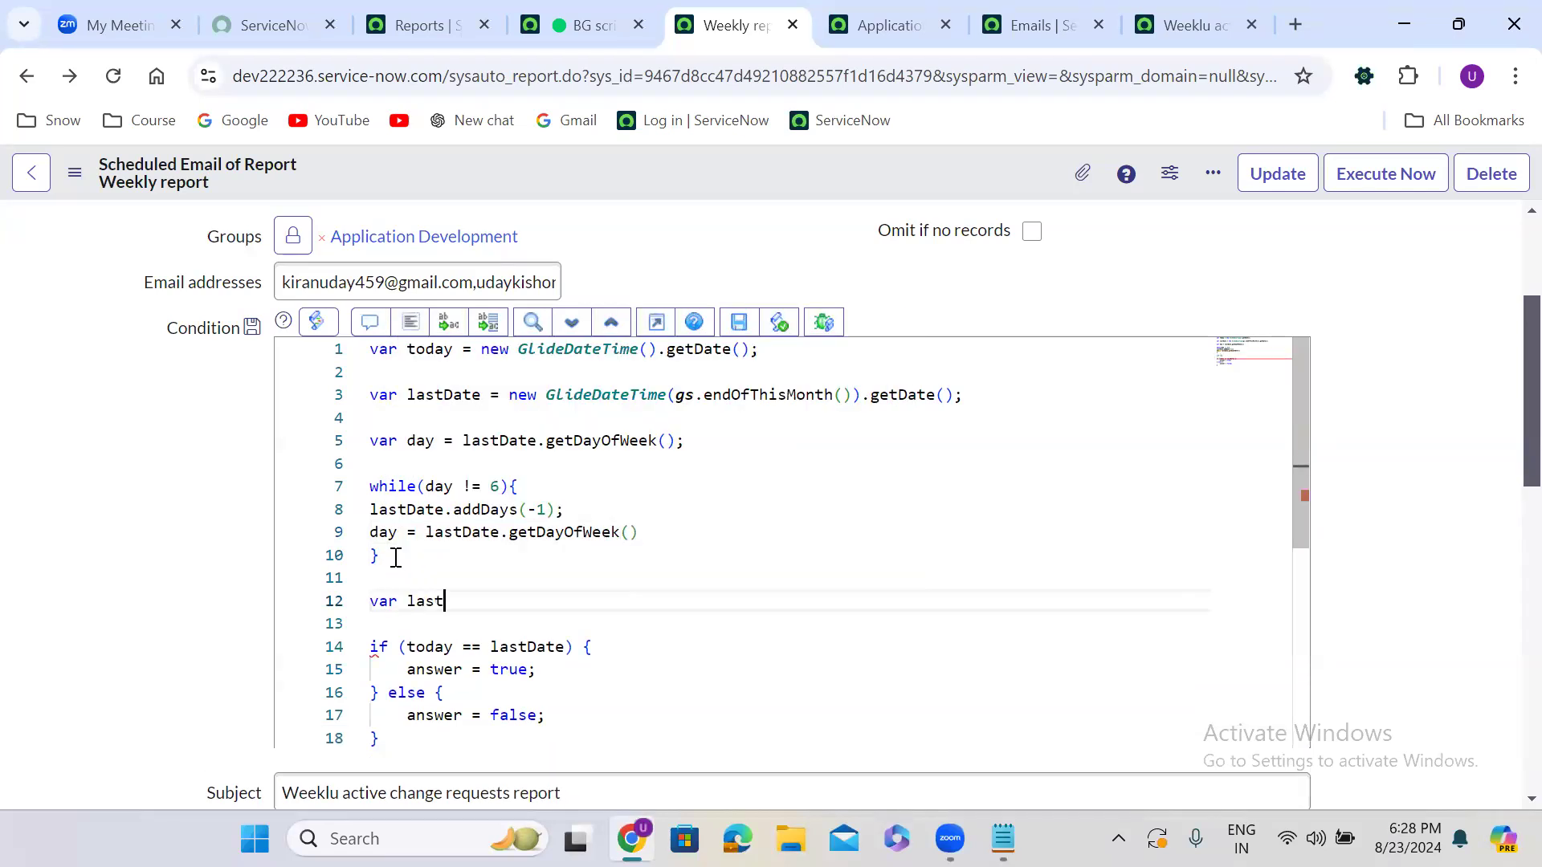
type("Sat")
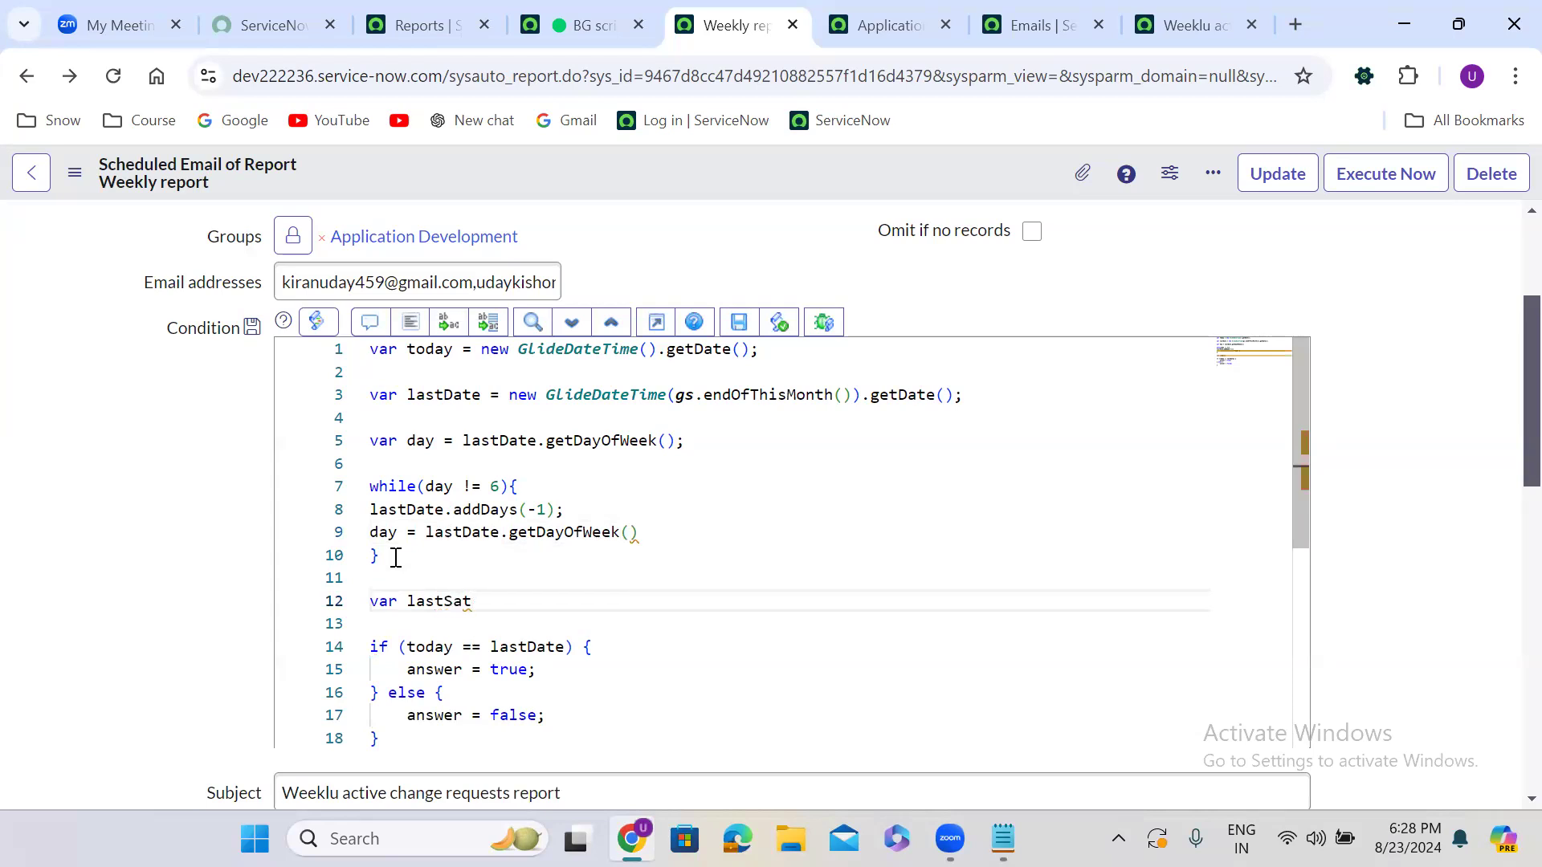
type("urday =")
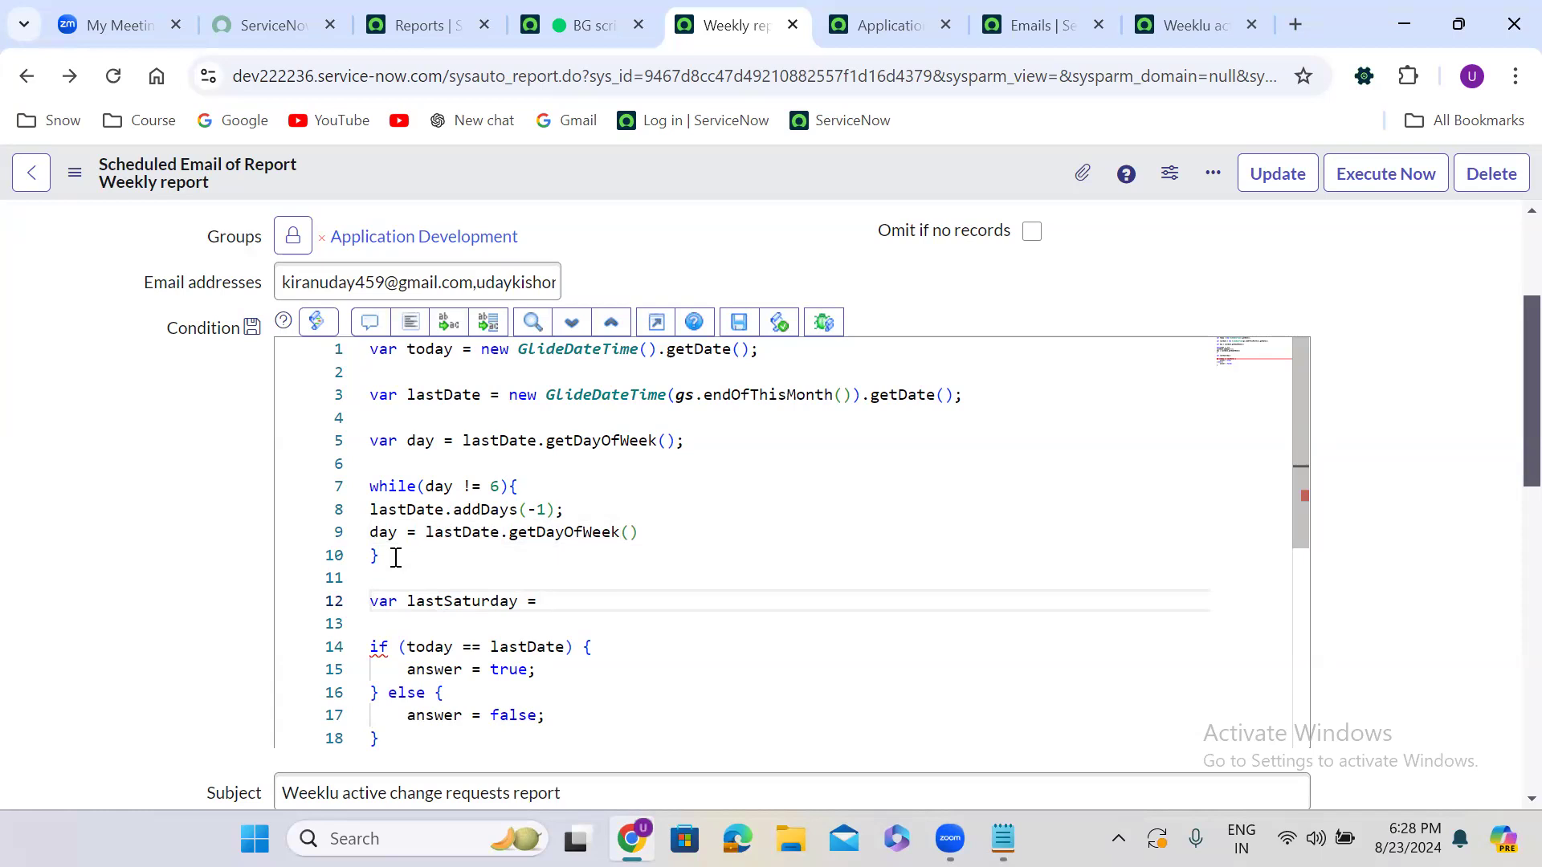
type("lastDate")
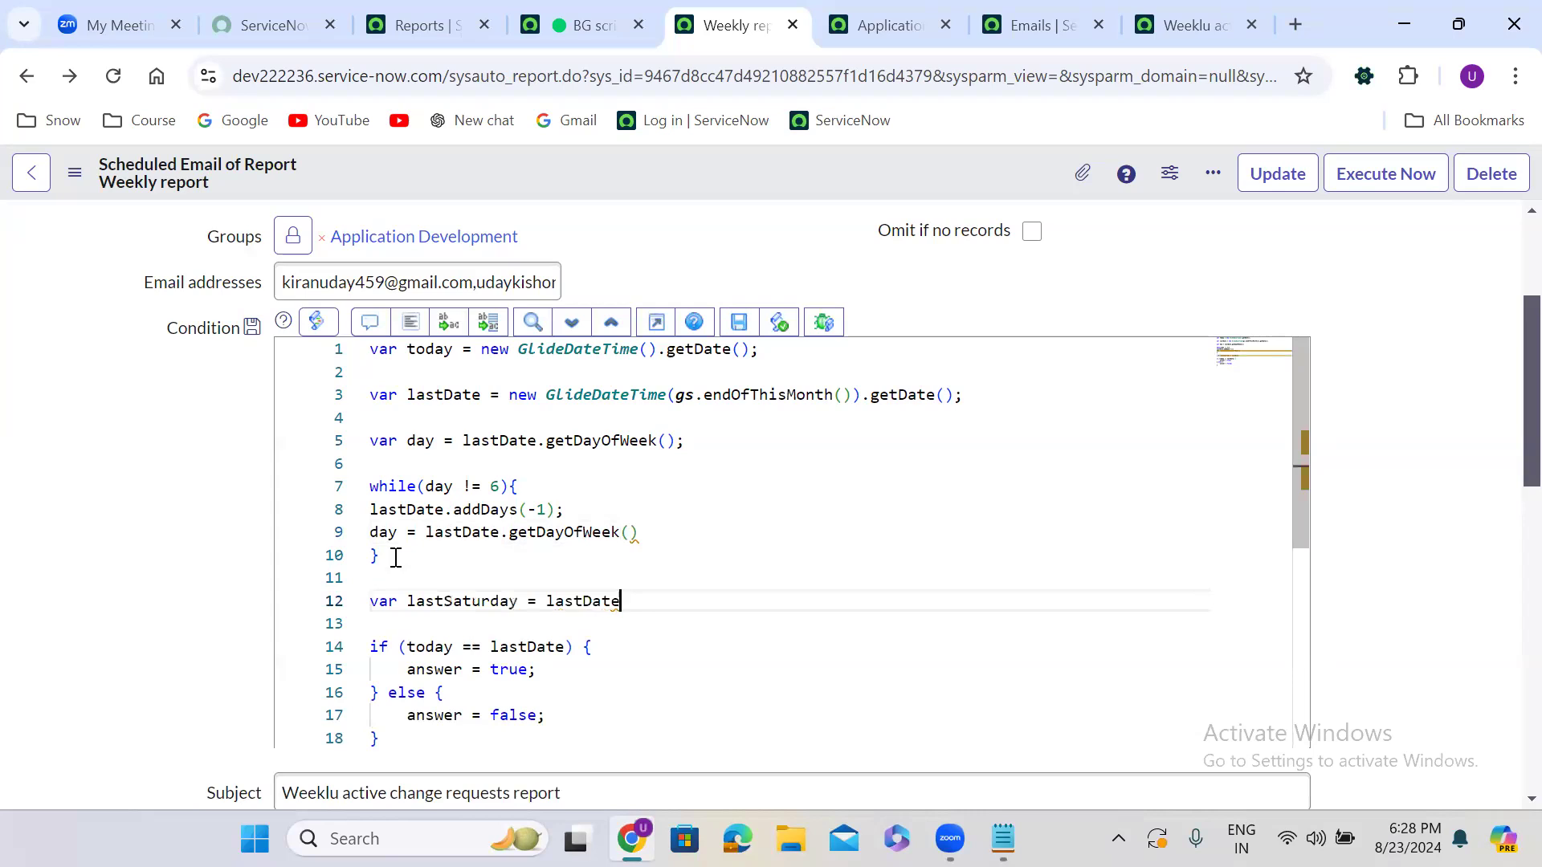
type(".g")
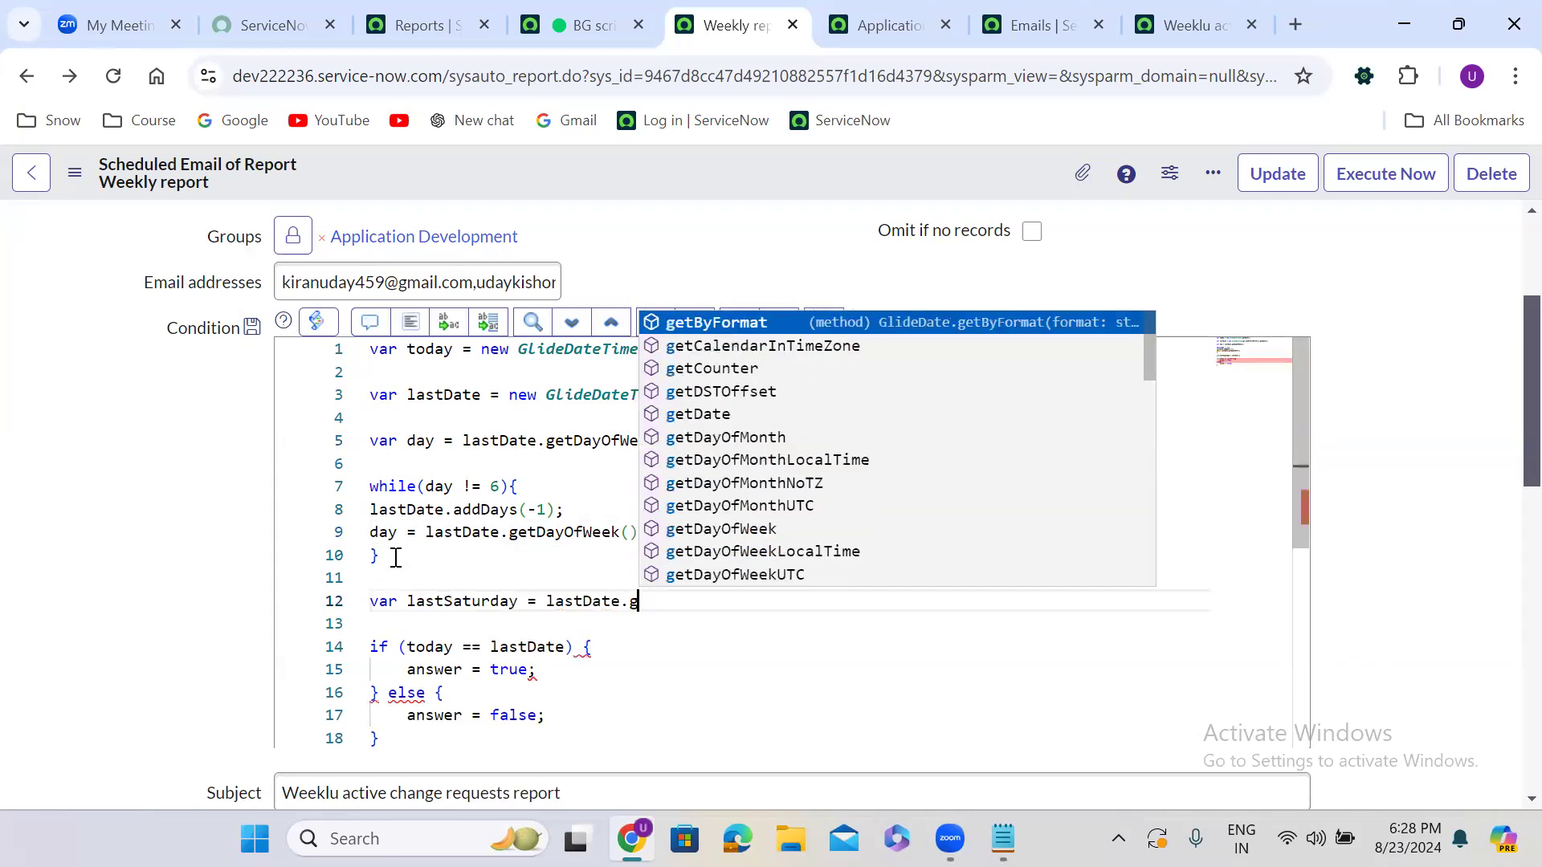
type("etD")
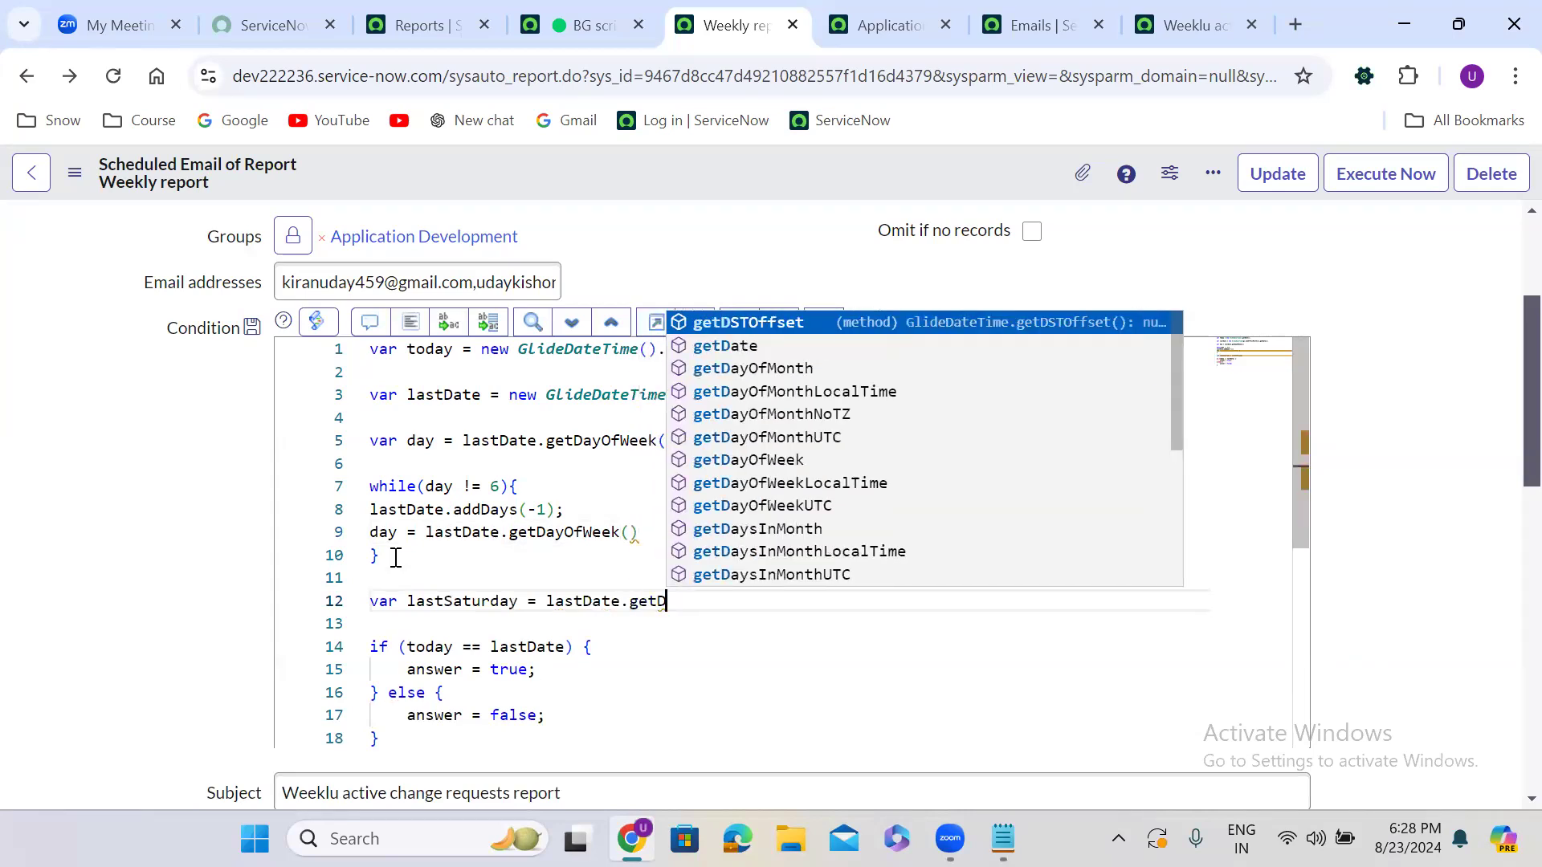
type("isp")
key("Return")
type("(")
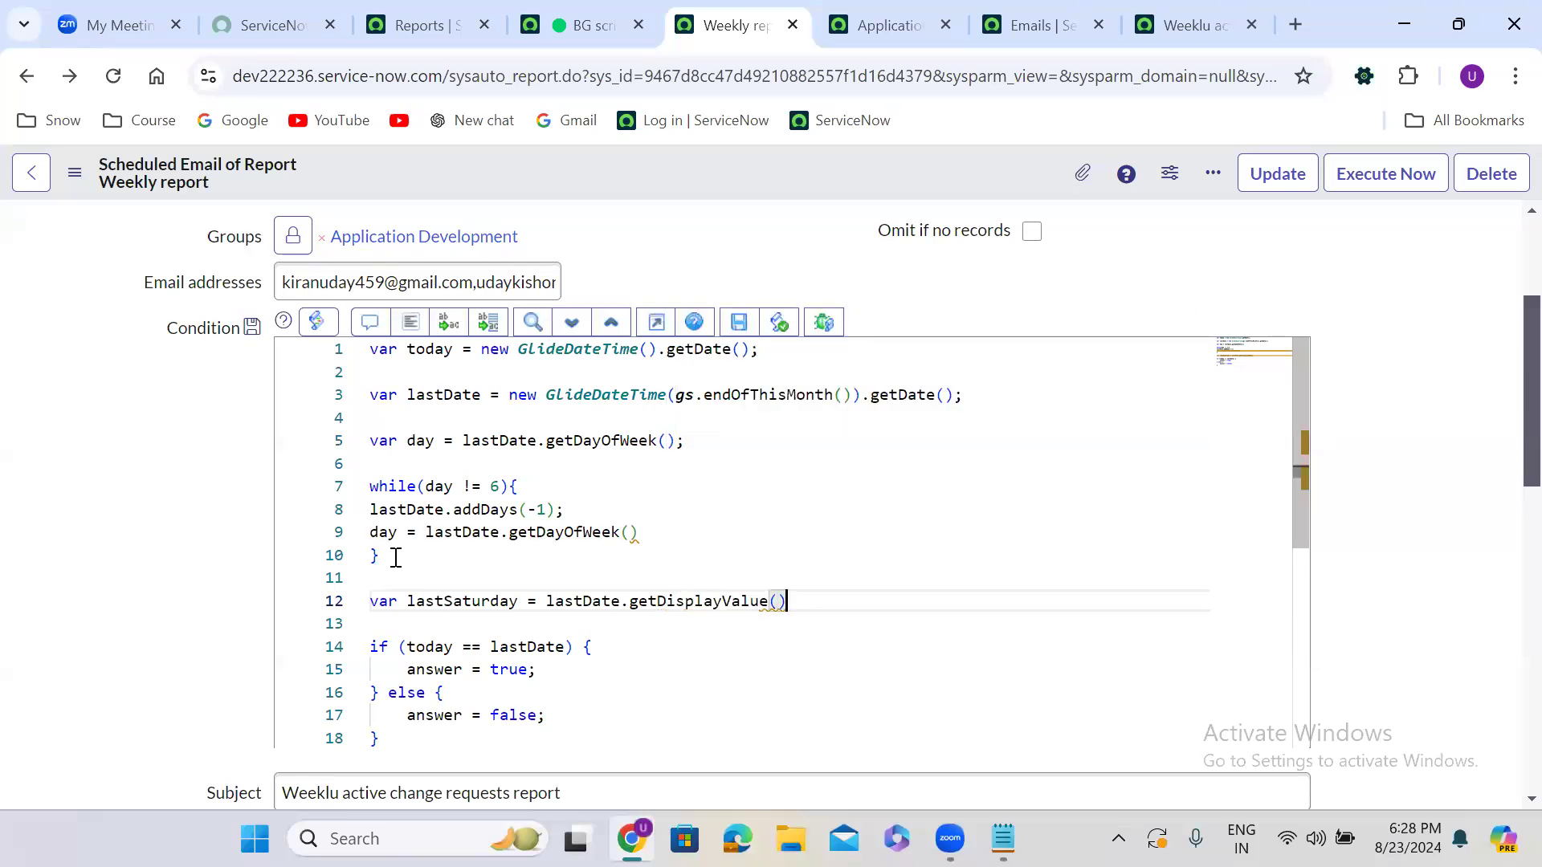
double_click(694, 594)
type("getDat")
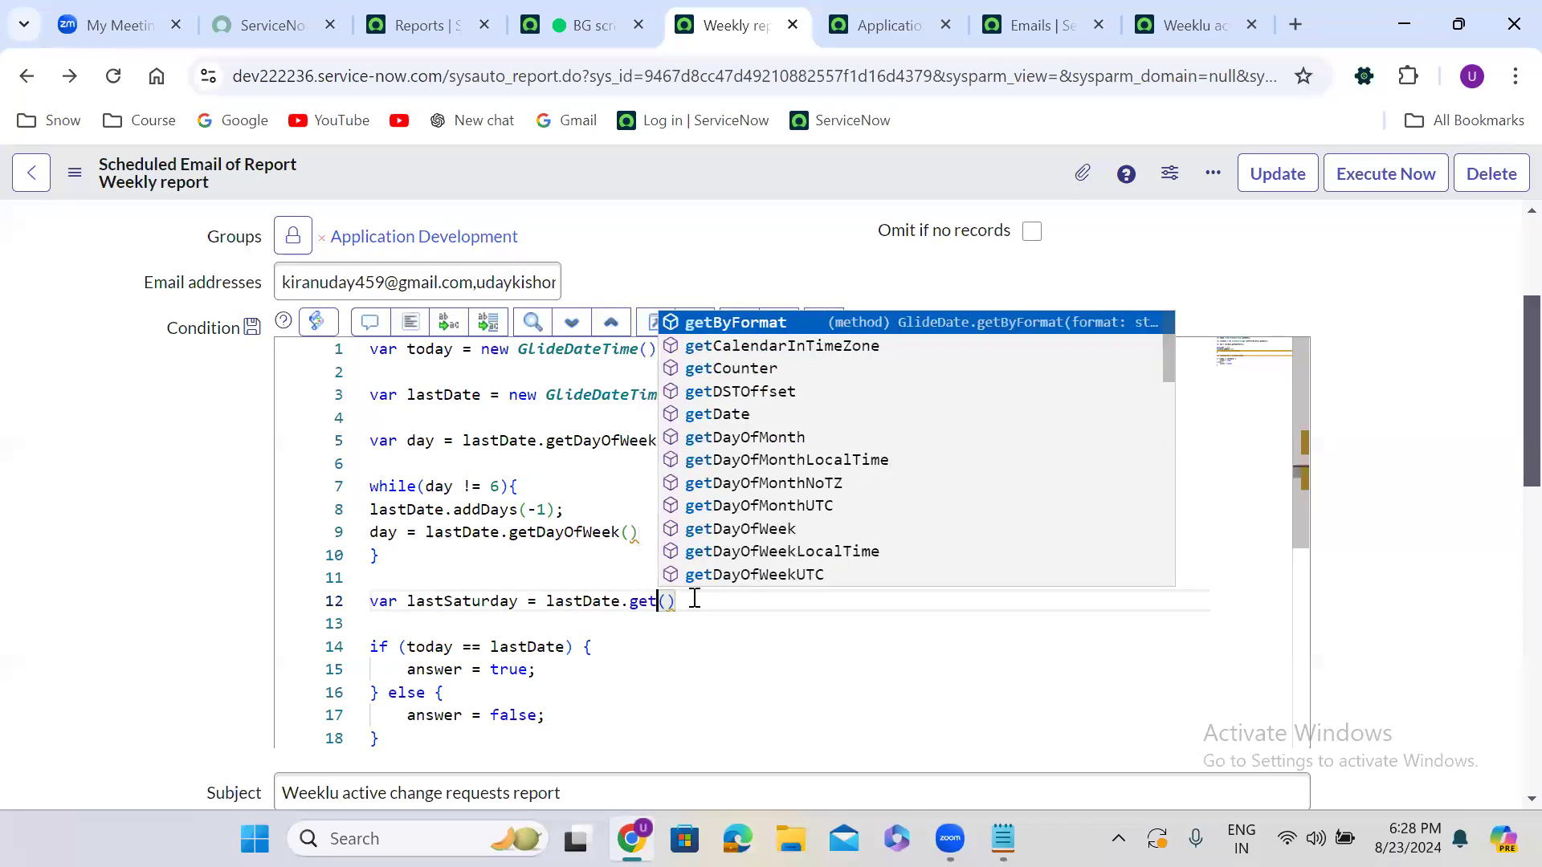
key("Return")
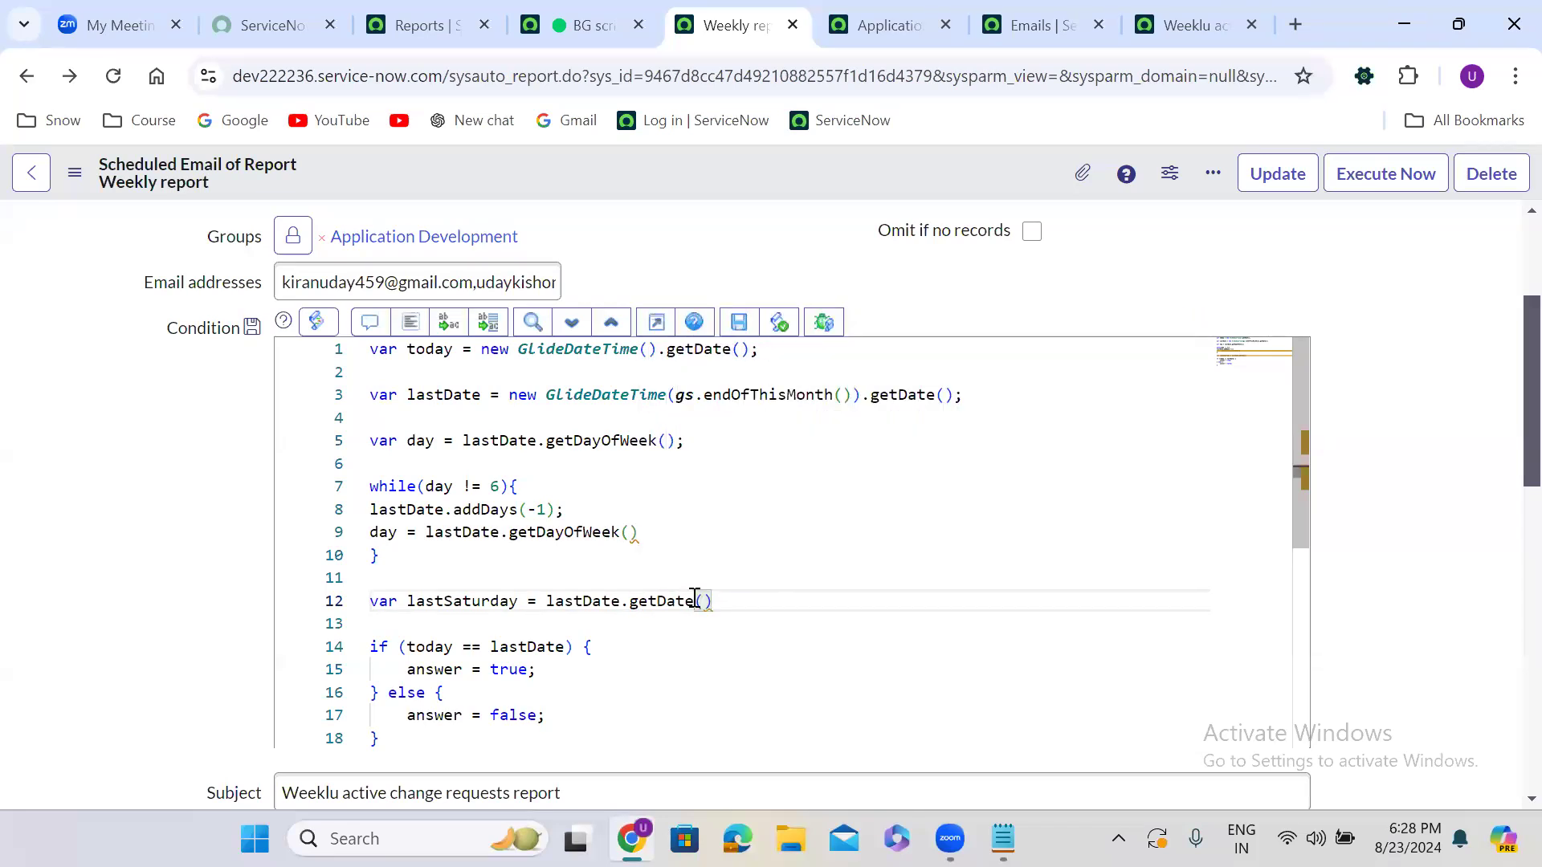
Make the if statement compare today with lastSaturday, then select the whole script
double_click(457, 600)
key("ctrl+c")
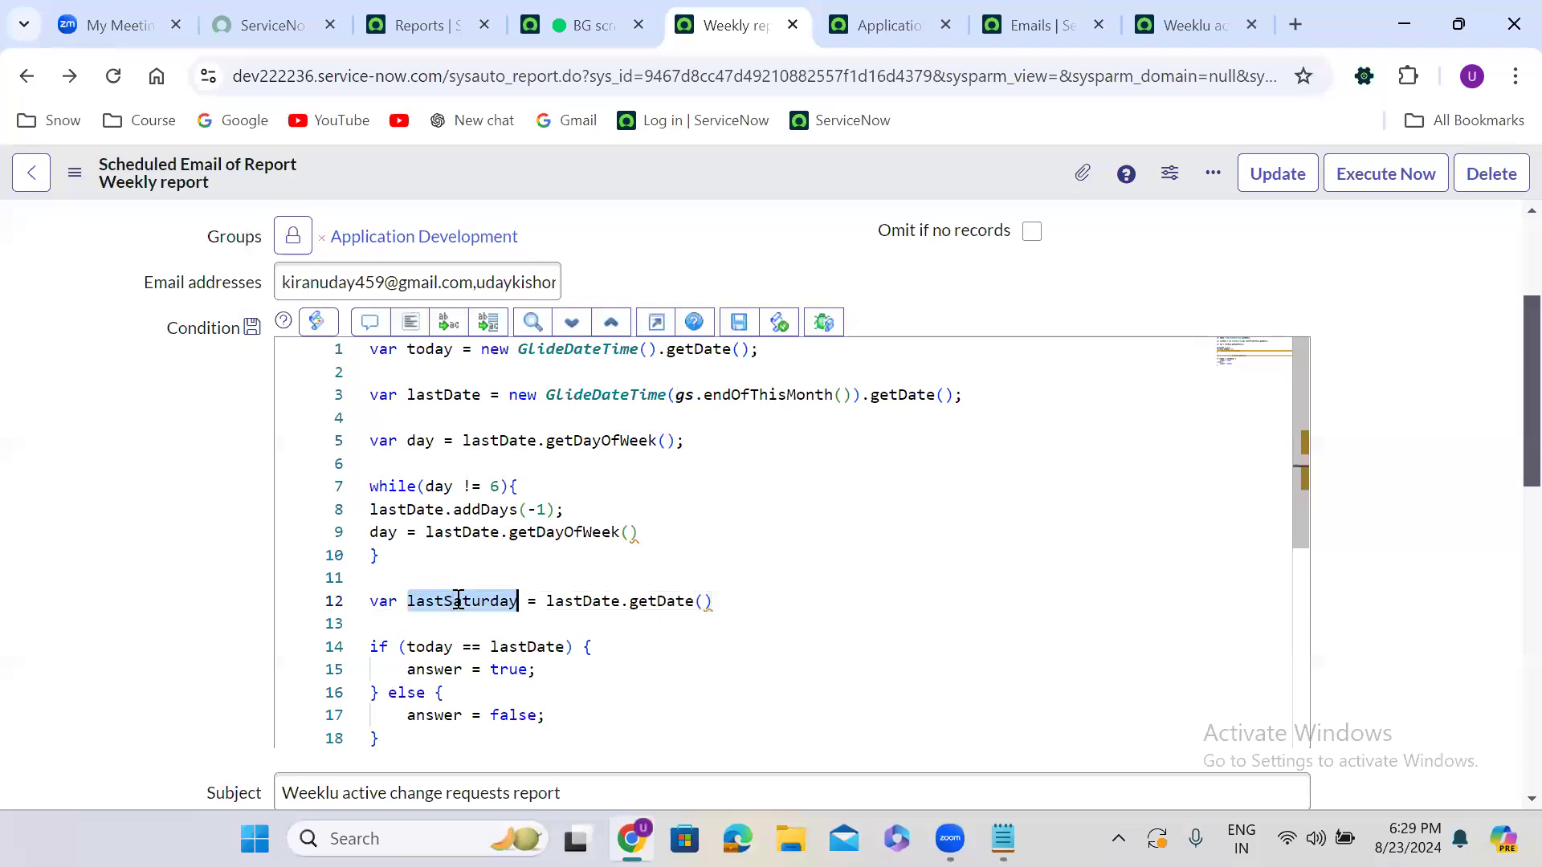
double_click(529, 648)
key("ctrl+v")
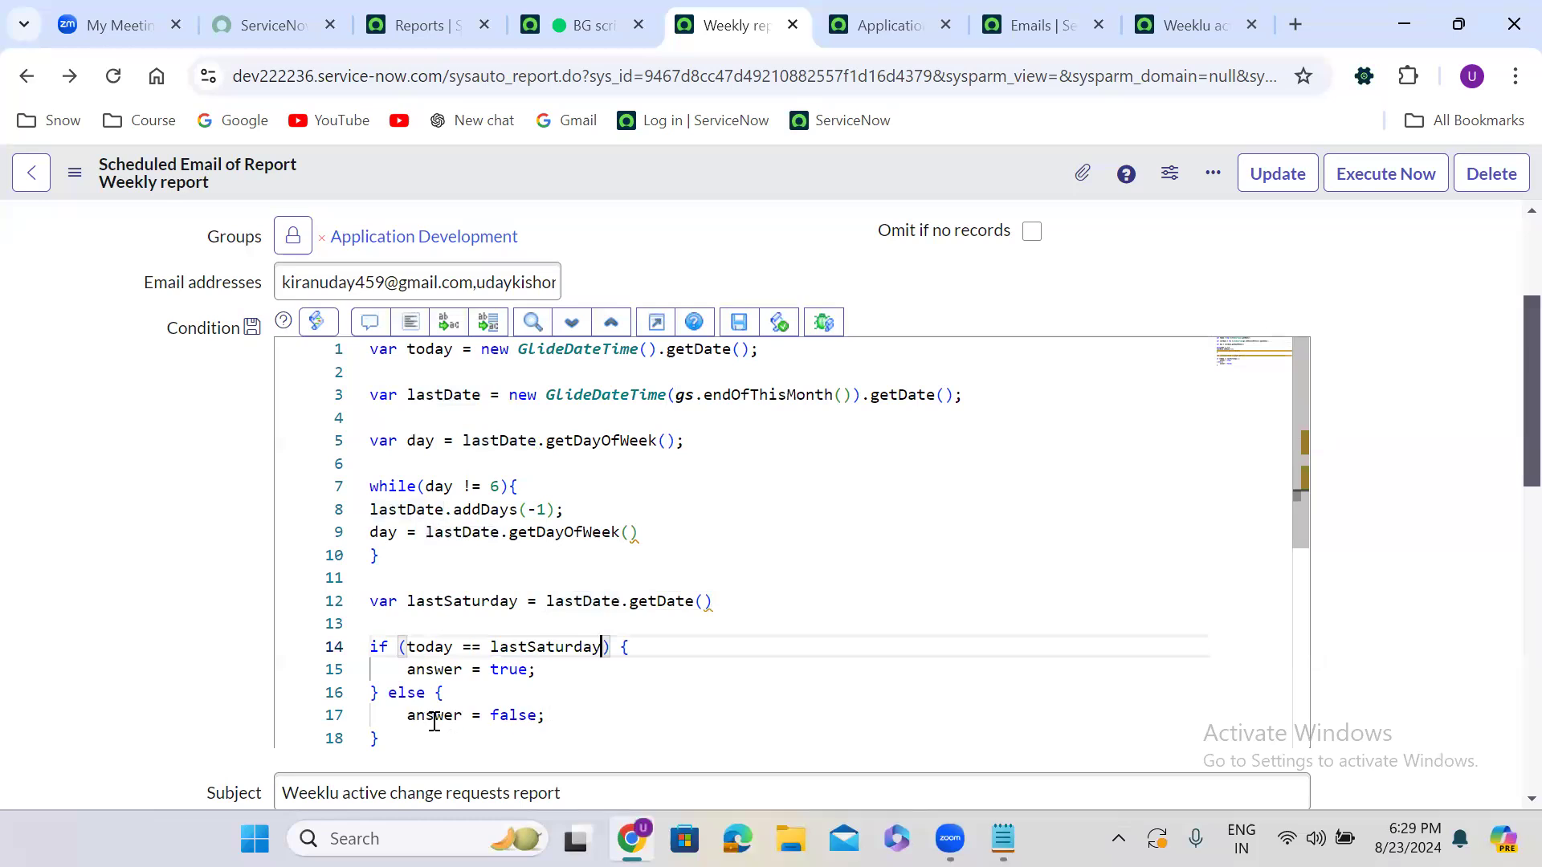
left_click_drag(401, 739, 328, 353)
key("ctrl+c")
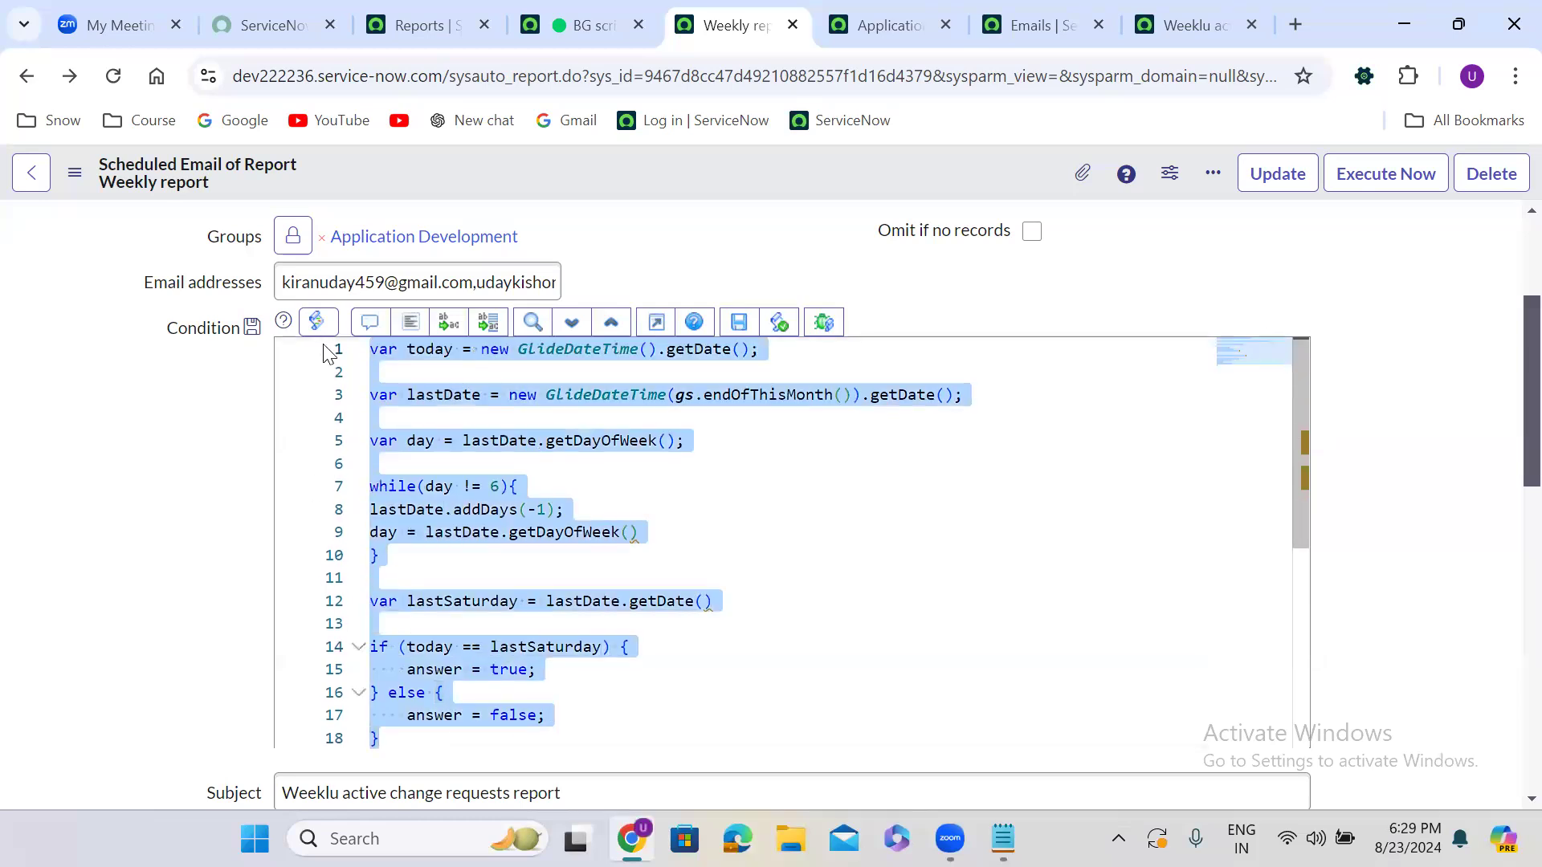
Replace the background script with the last-Saturday script and add the missing semicolon on line 12
left_click(586, 24)
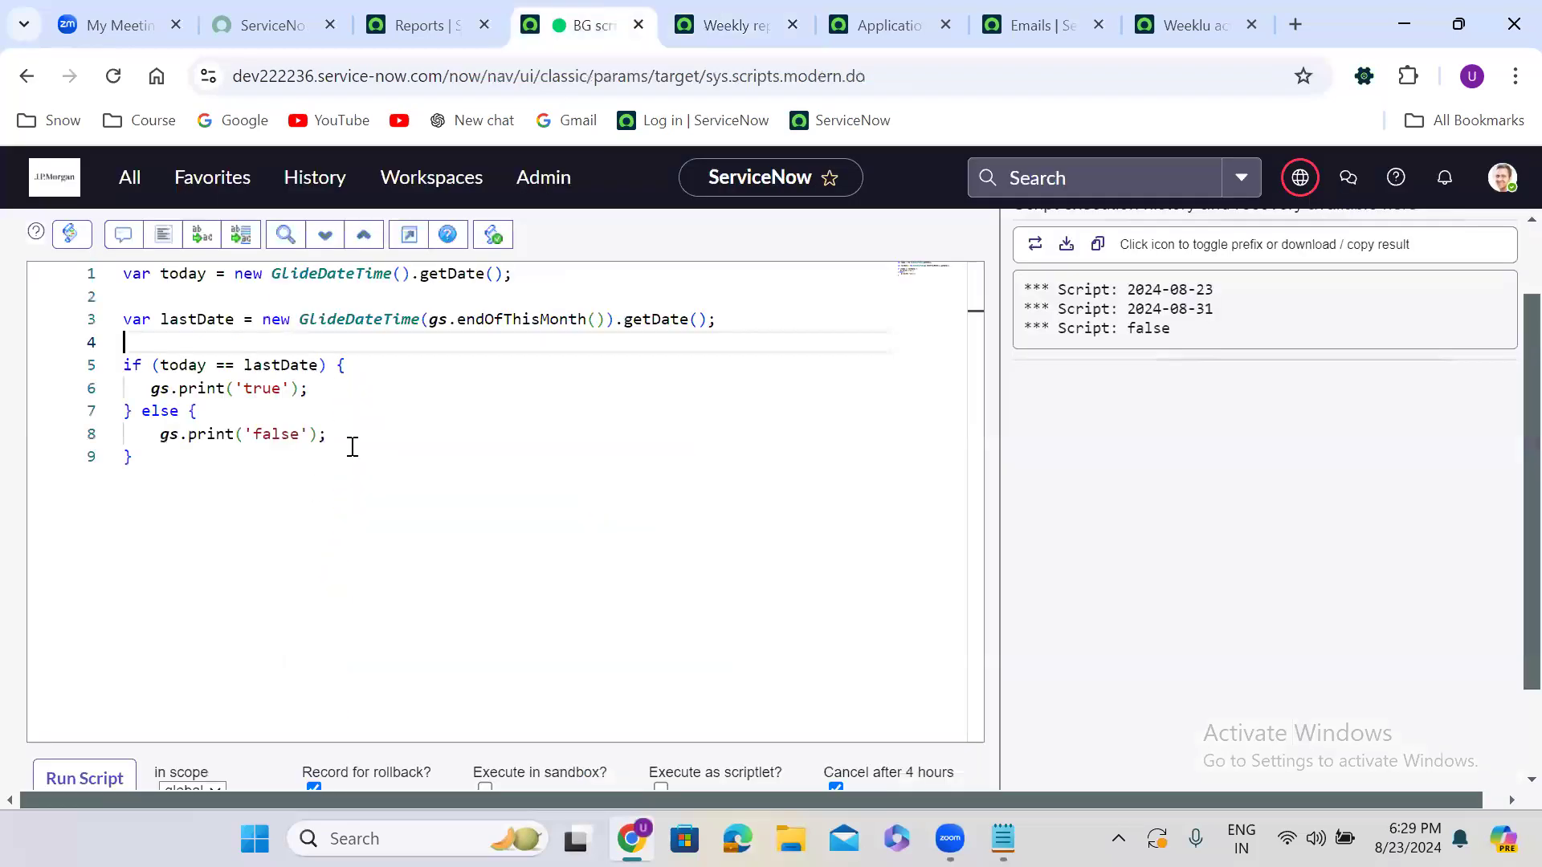
left_click_drag(179, 488, 93, 275)
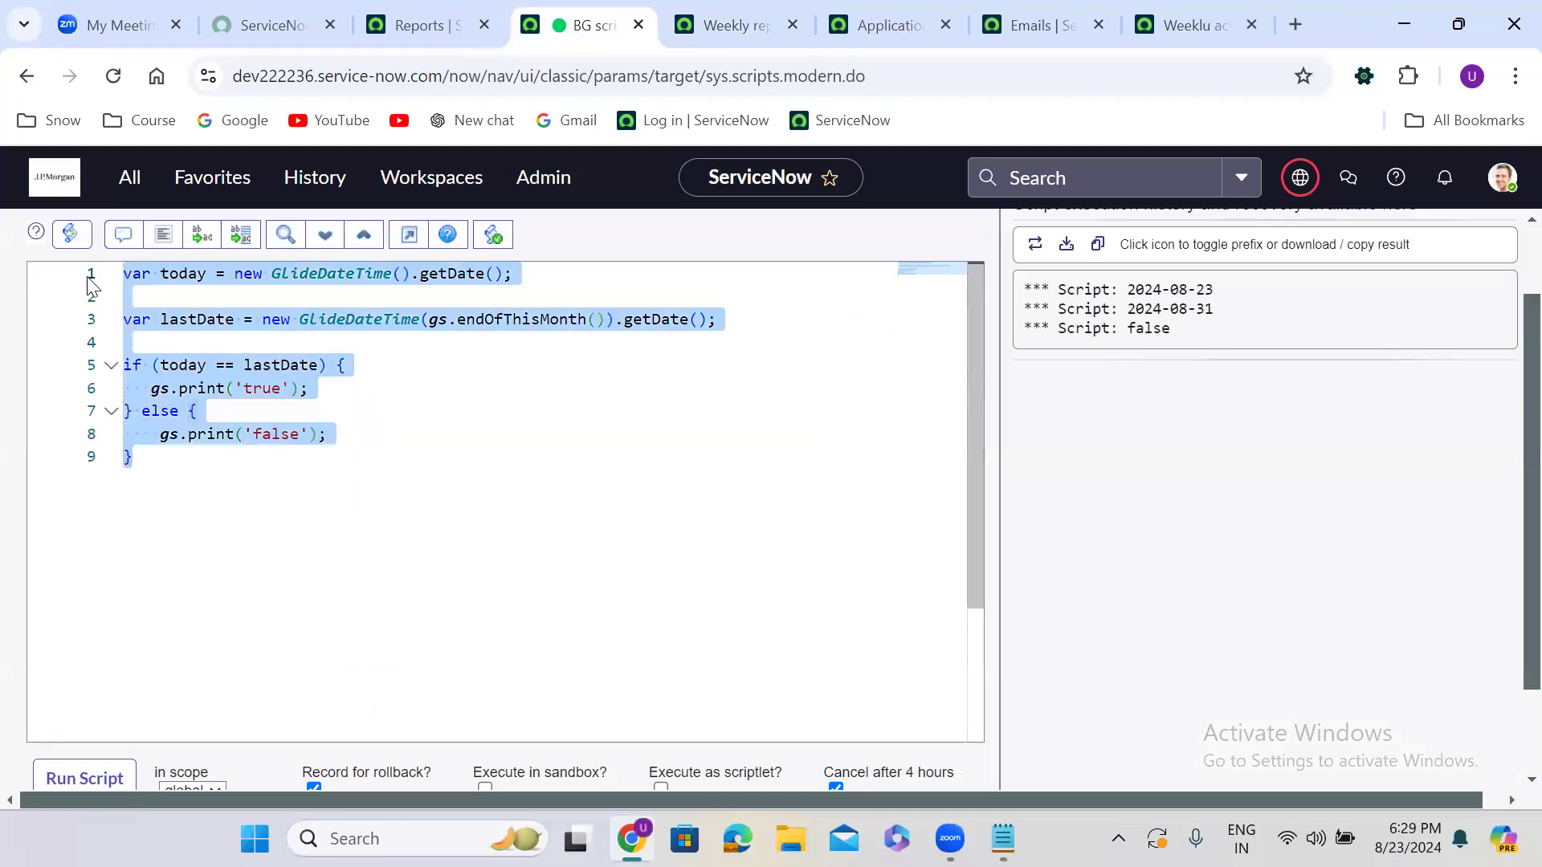
key("ctrl+v")
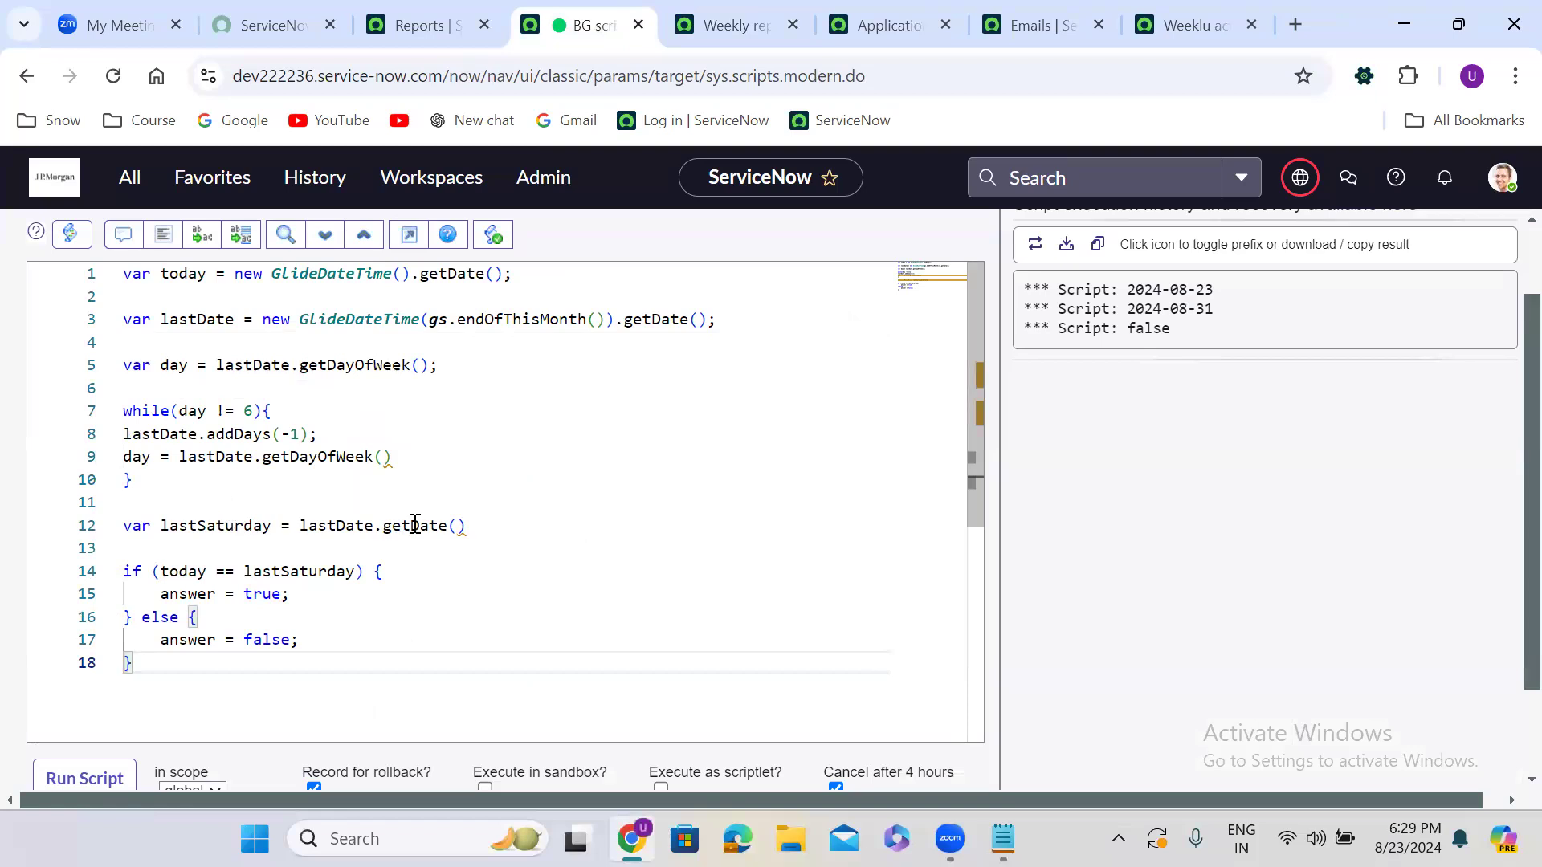
left_click(465, 526)
type(";")
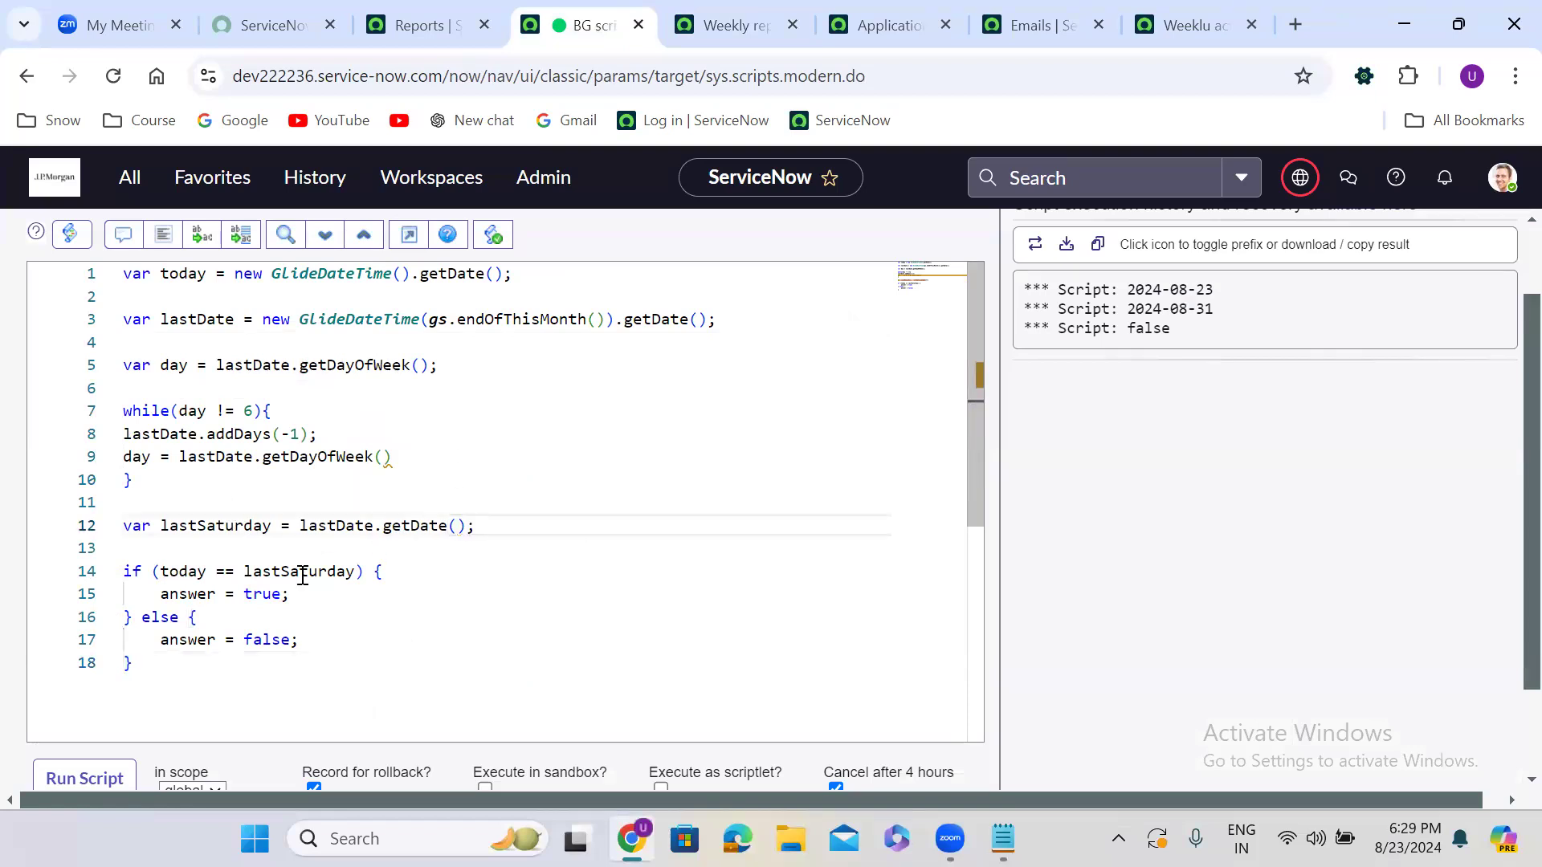
Add two gs.print(); statements on lines 13 and 14
left_click(185, 546)
type("gs.print")
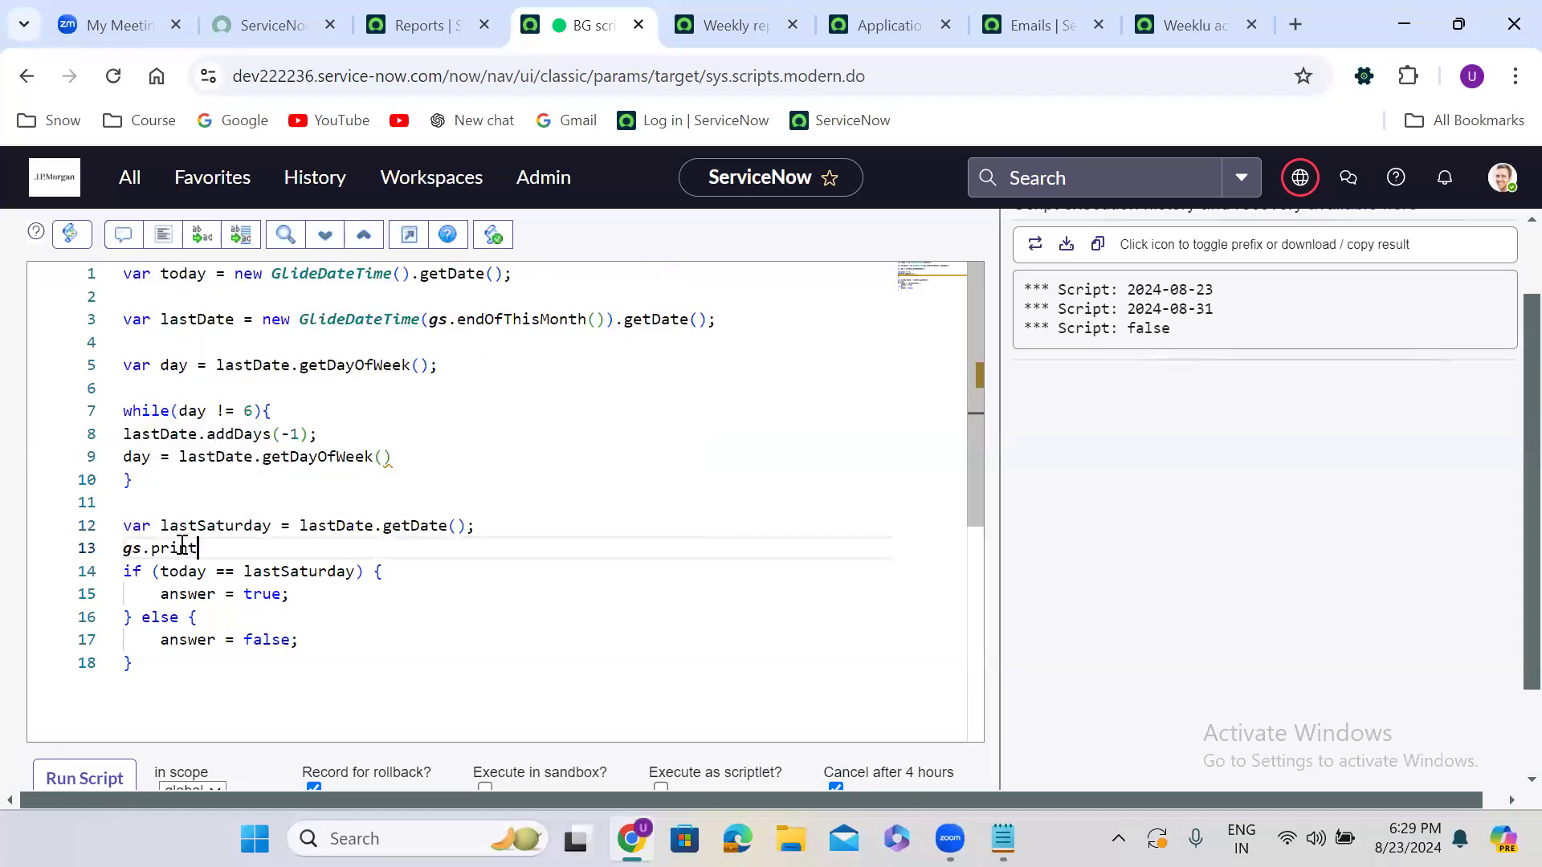
type("();")
key("Return")
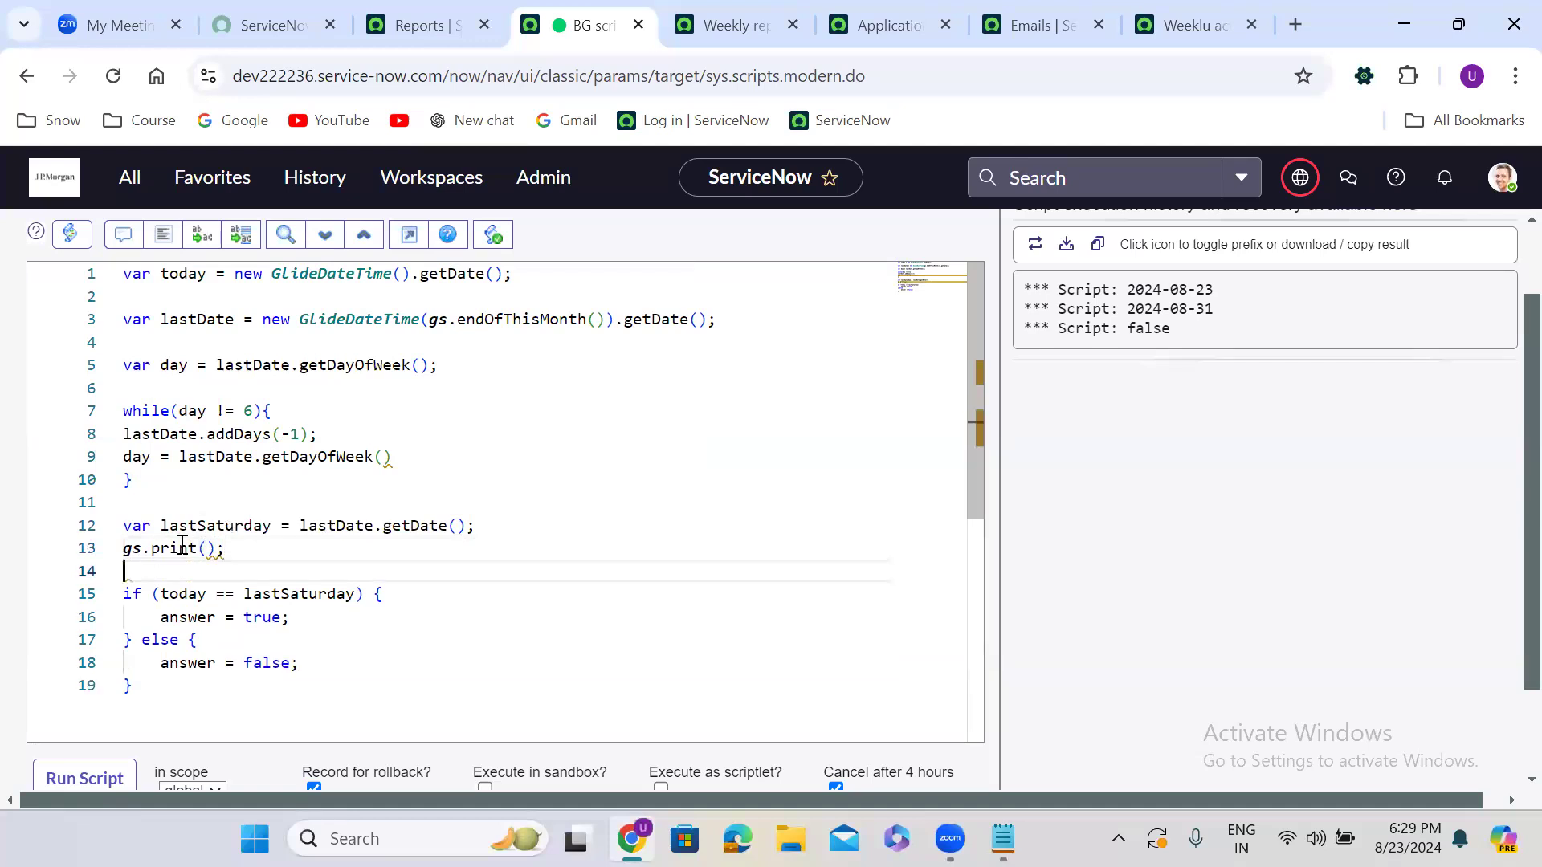
left_click_drag(234, 547, 125, 548)
key("ctrl+c")
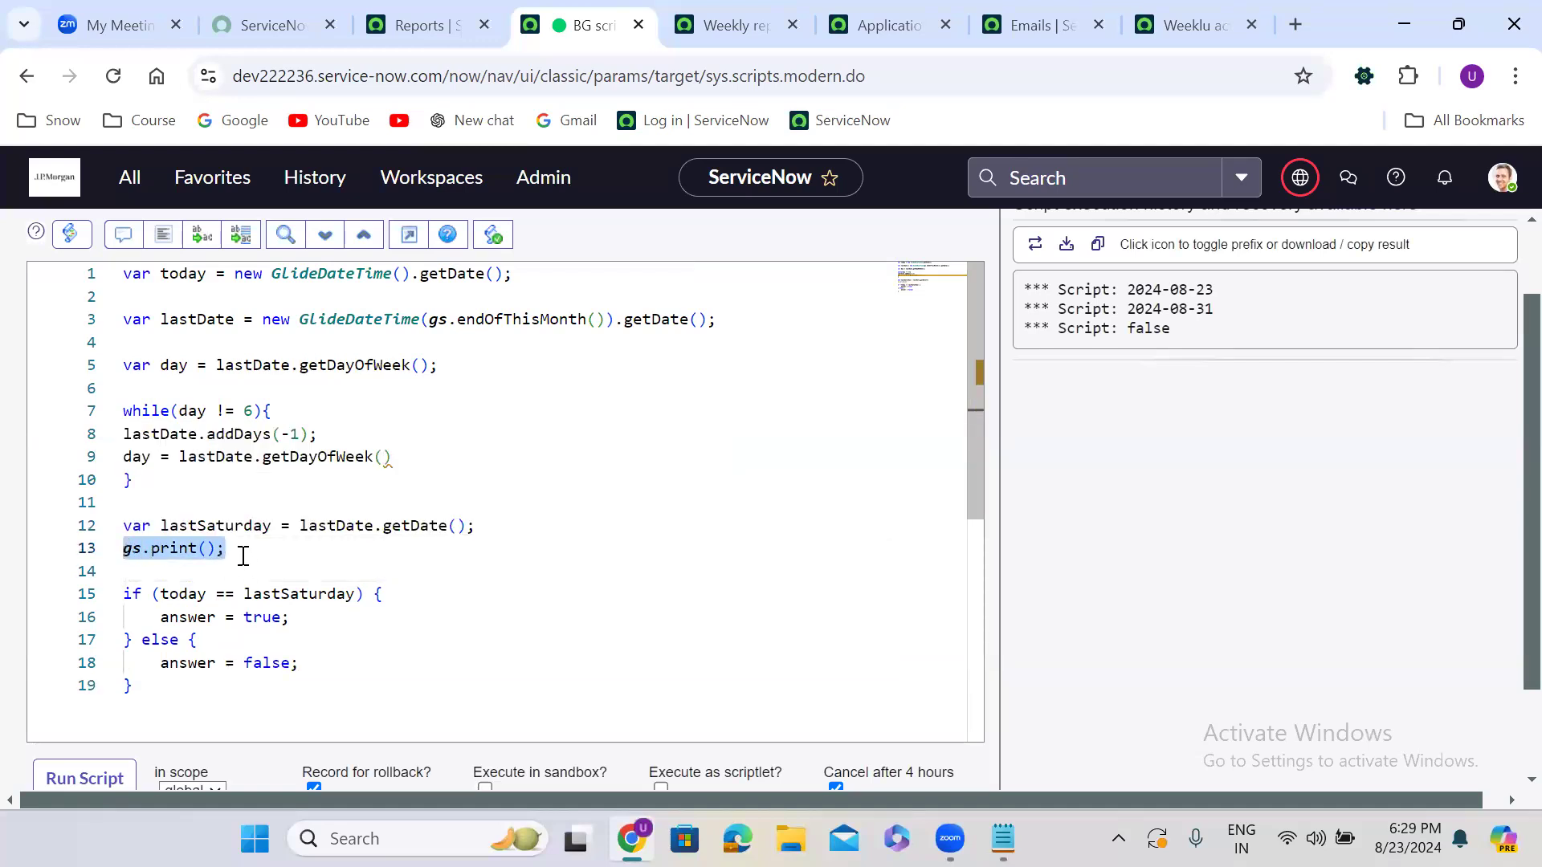
left_click(203, 572)
key("ctrl+v")
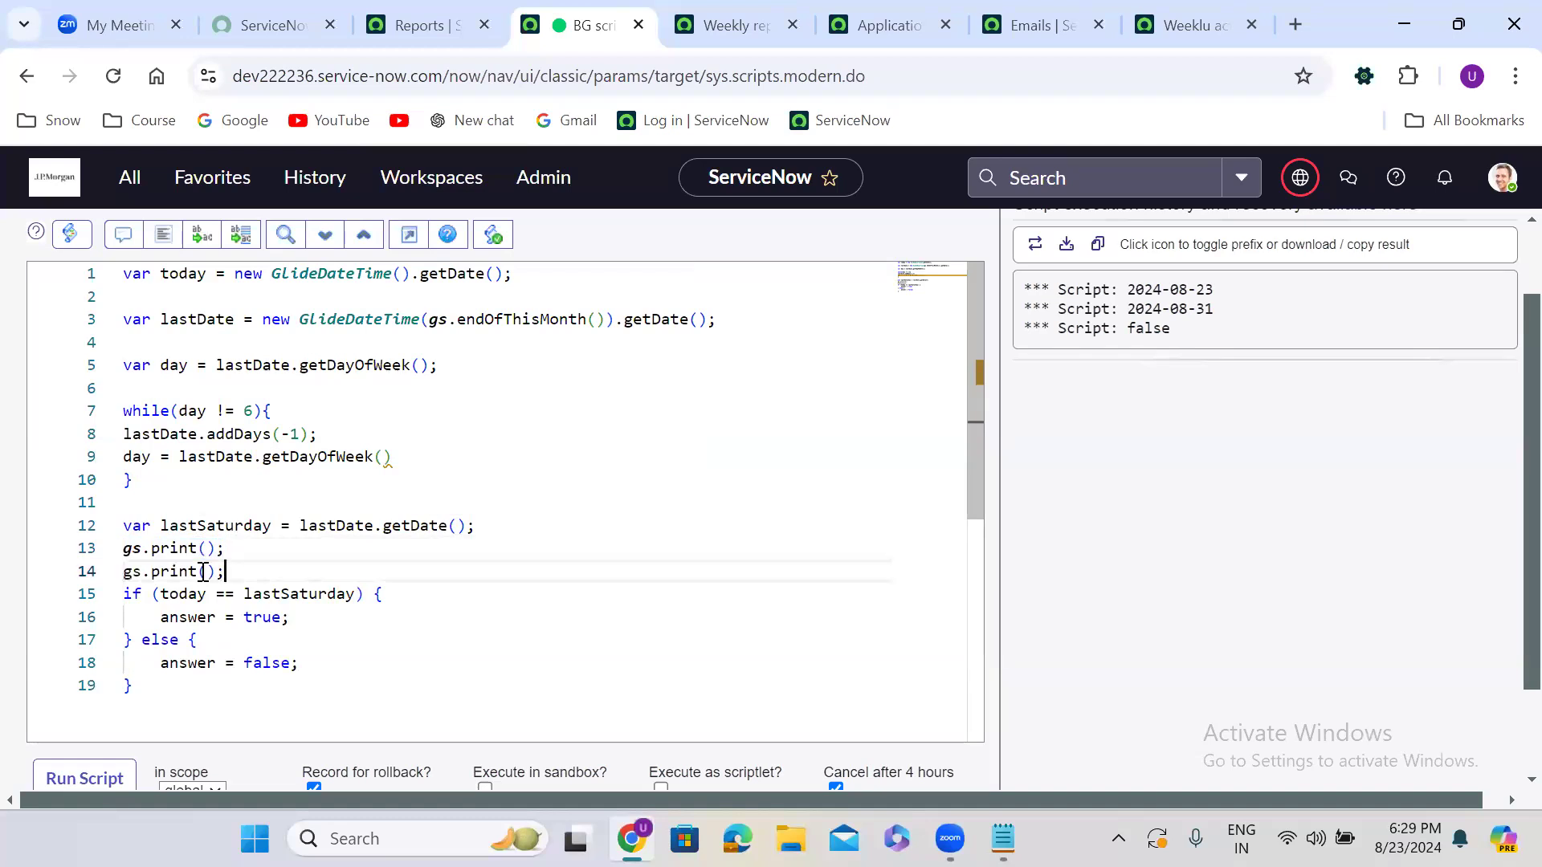
Fill the print statements so they output today and lastSaturday
double_click(242, 528)
key("ctrl+c")
left_click(206, 573)
key("ctrl+v")
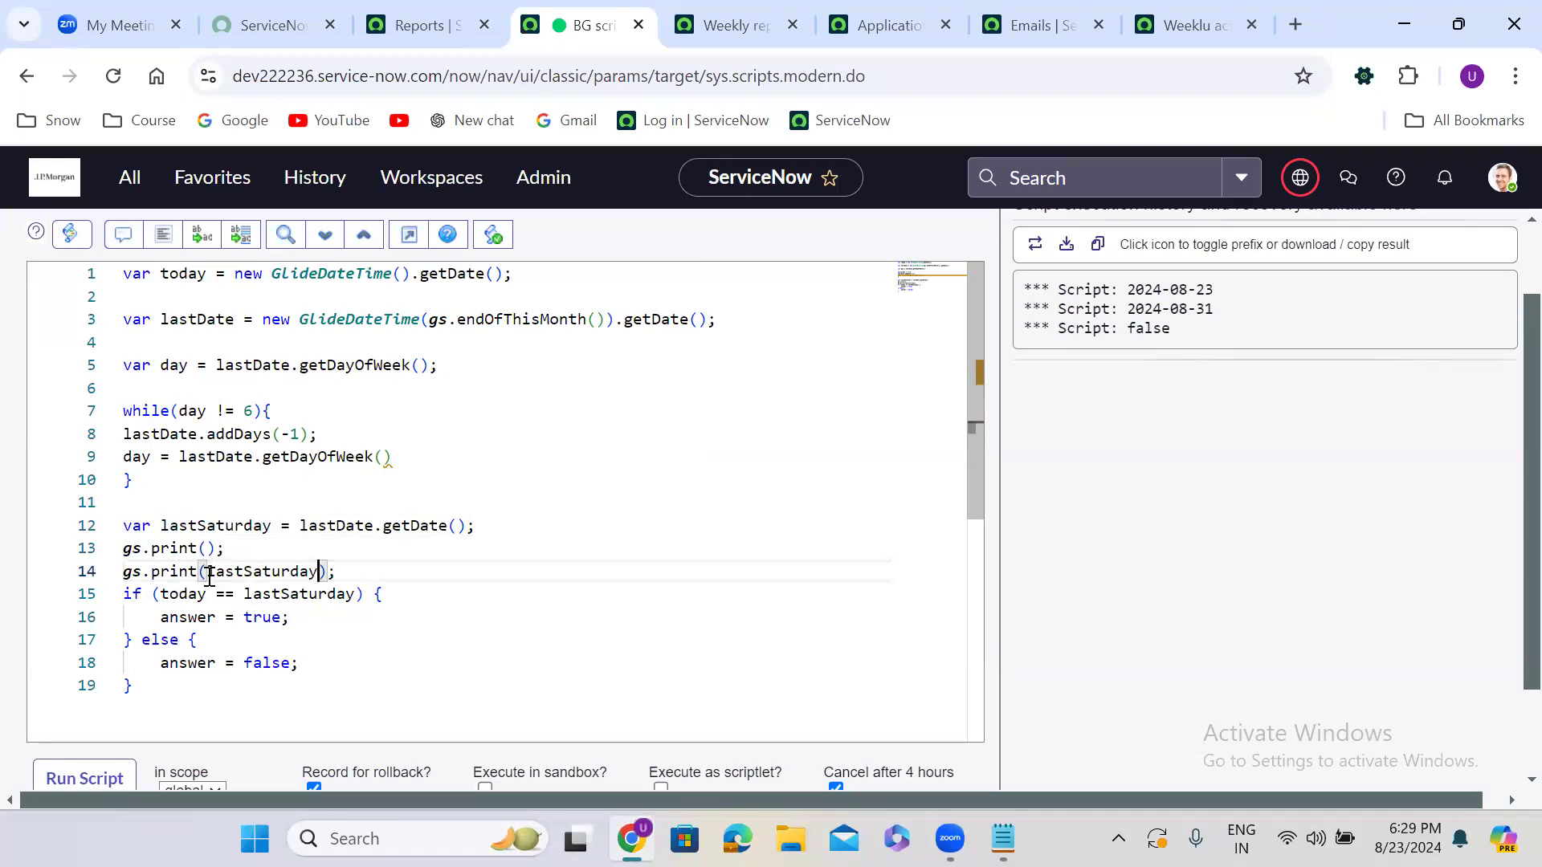
double_click(187, 277)
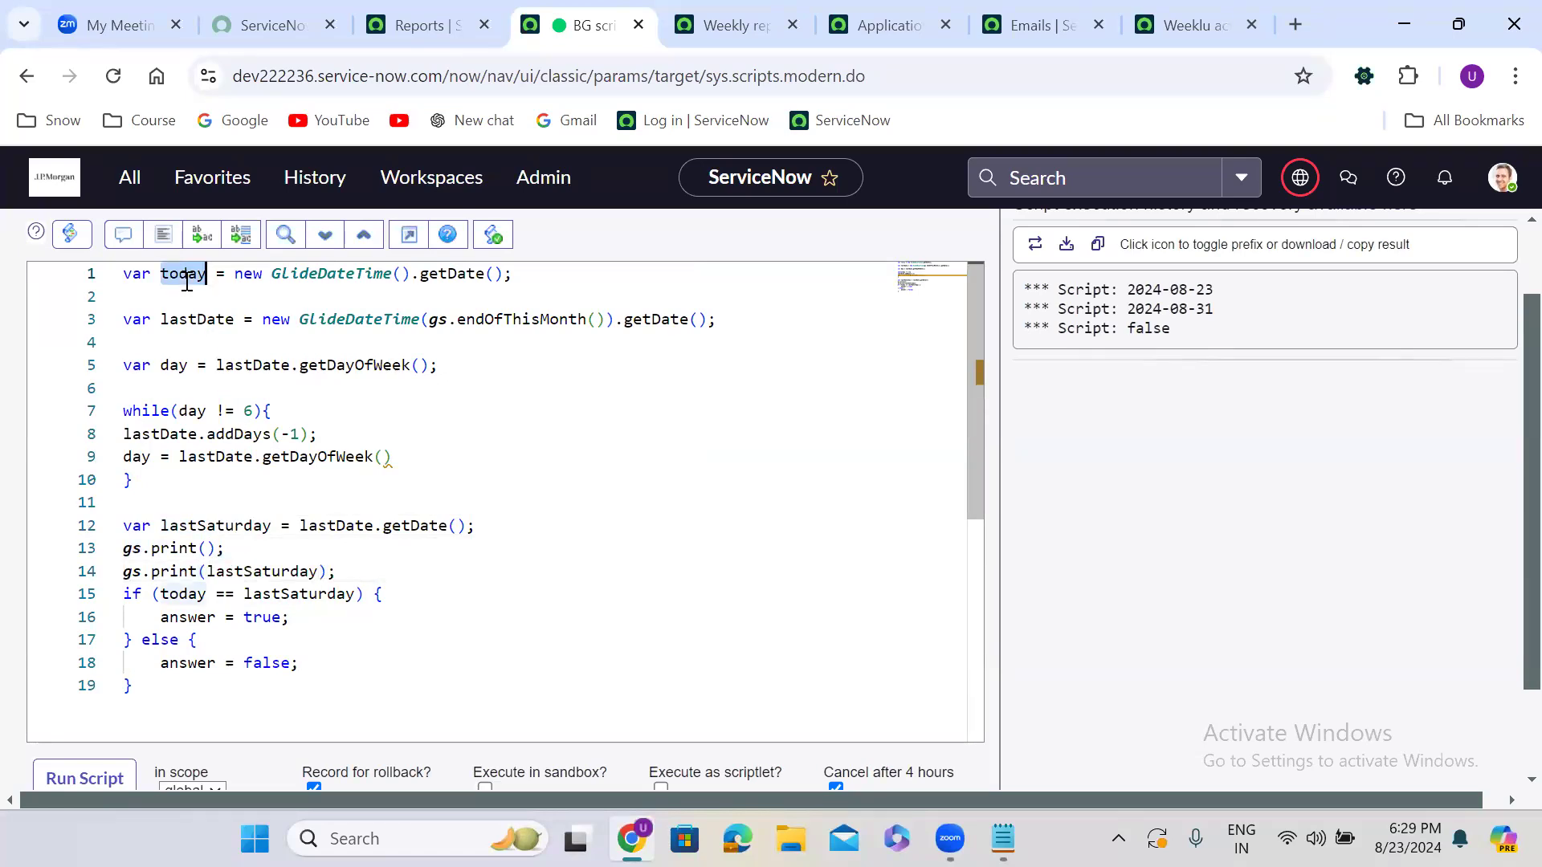
left_click(207, 549)
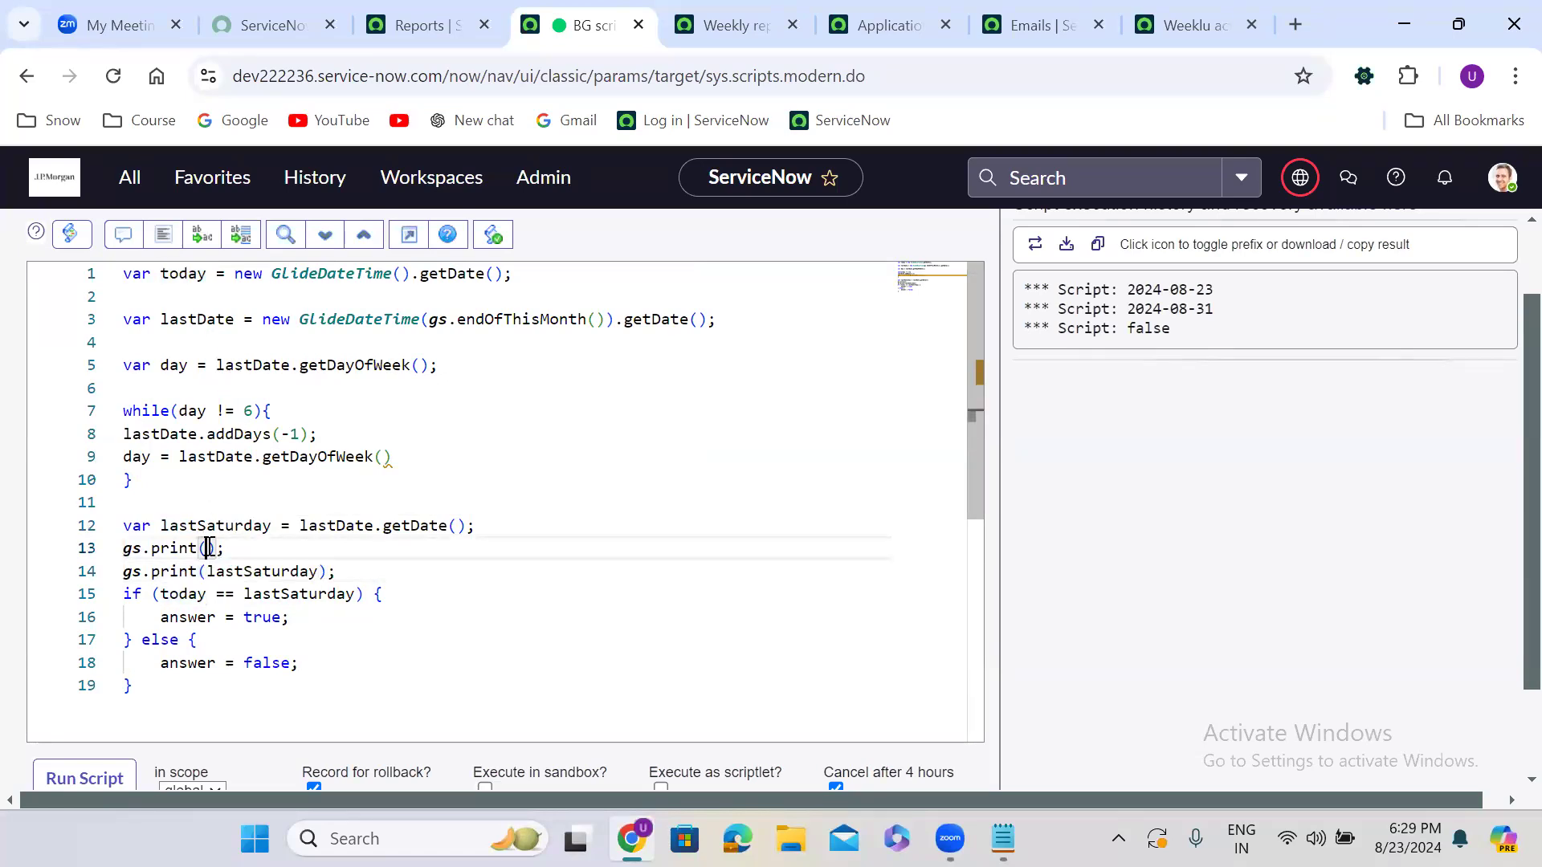
key("ctrl+v")
scroll(1028, 600, "down", 2)
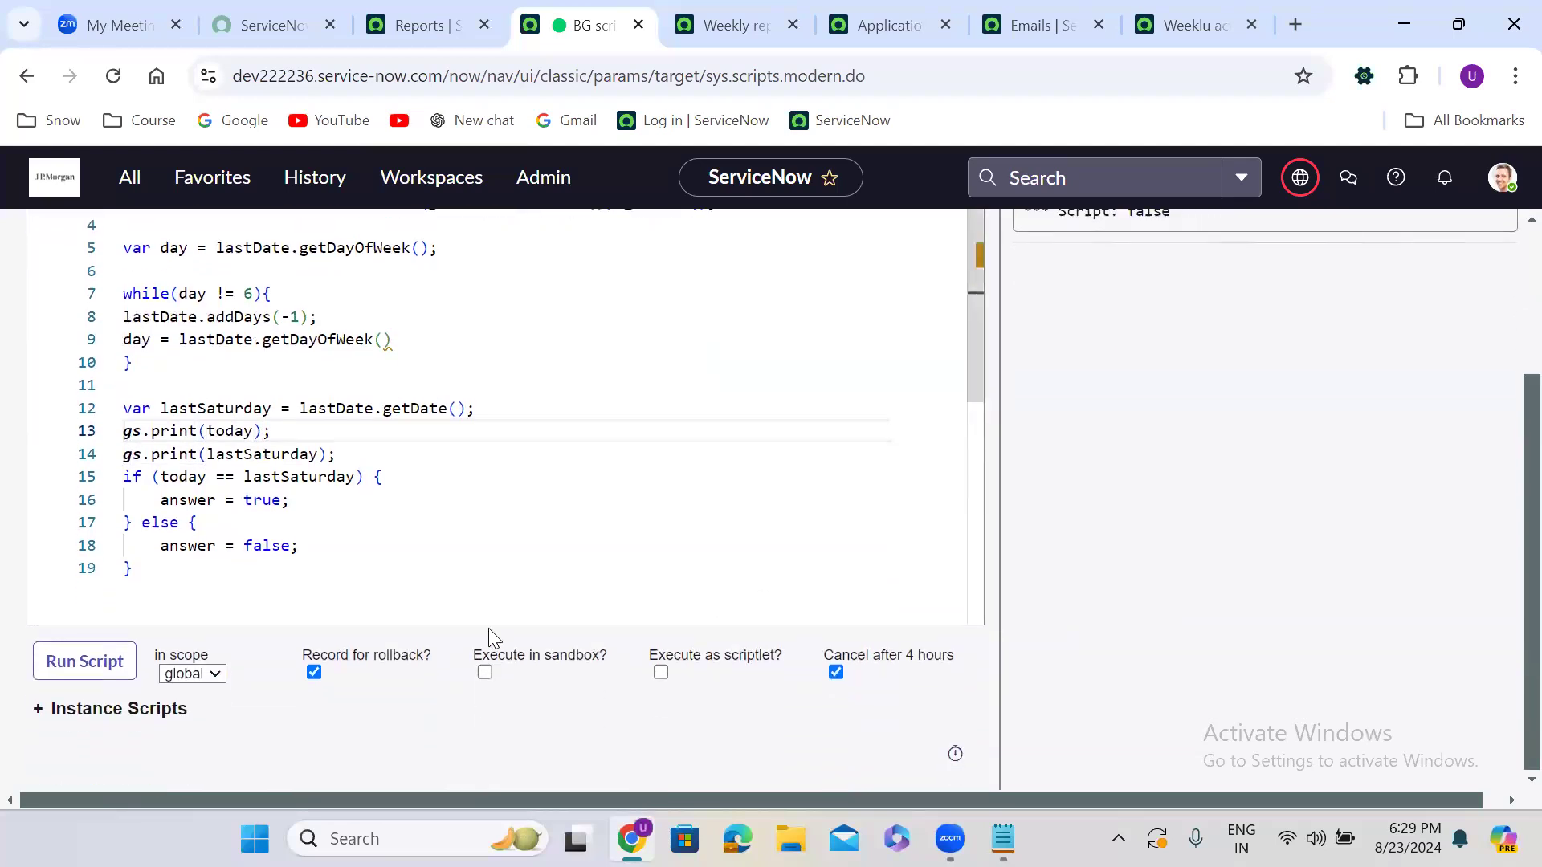
Run the background script and check the 31st's weekday in the system calendar
left_click(100, 661)
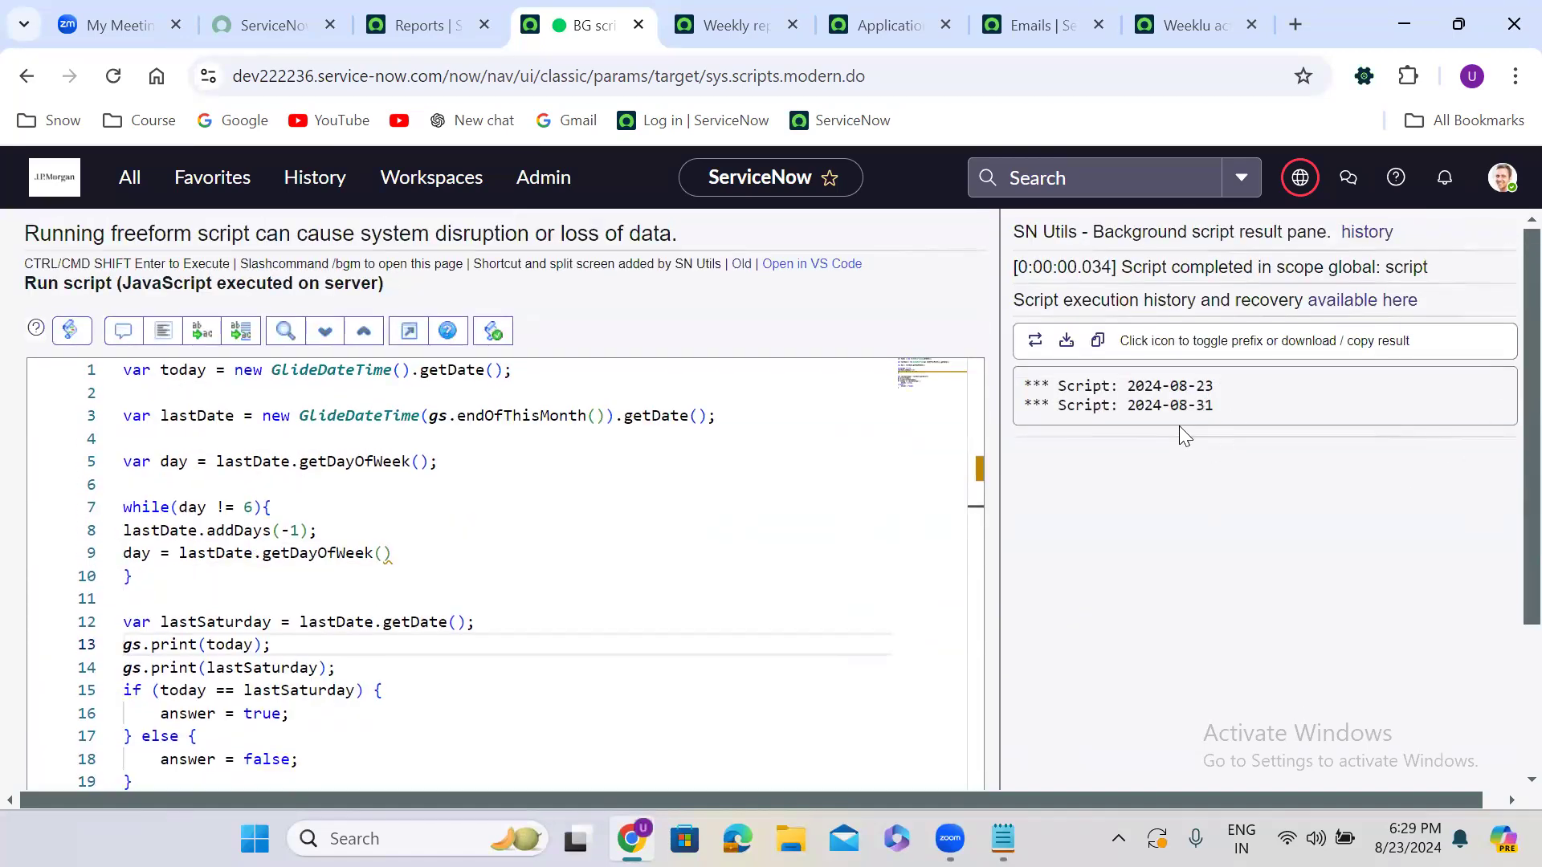
left_click(1413, 837)
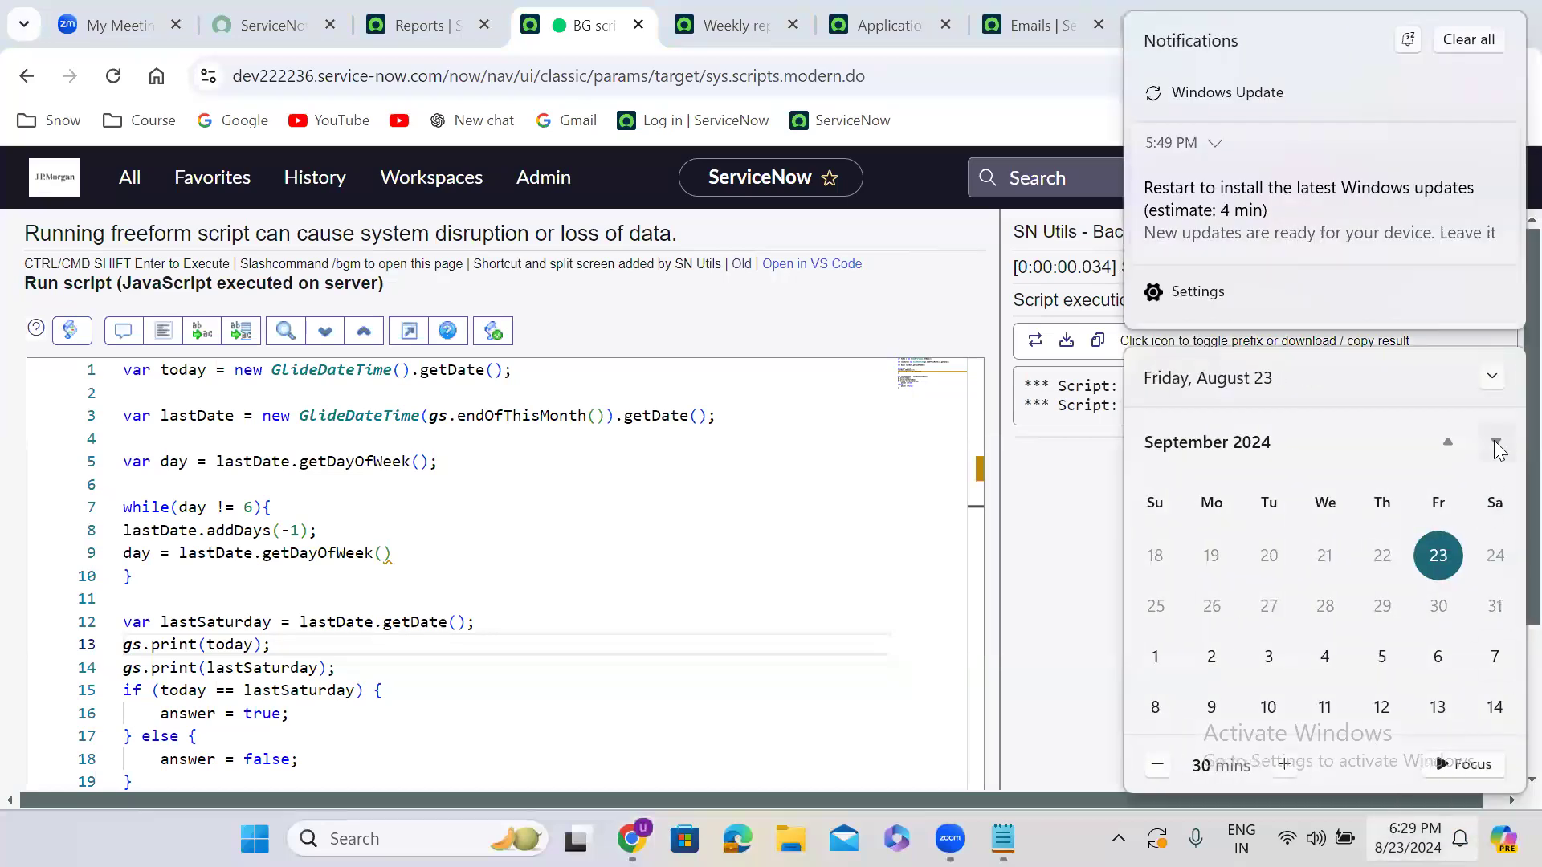
left_click(1496, 443)
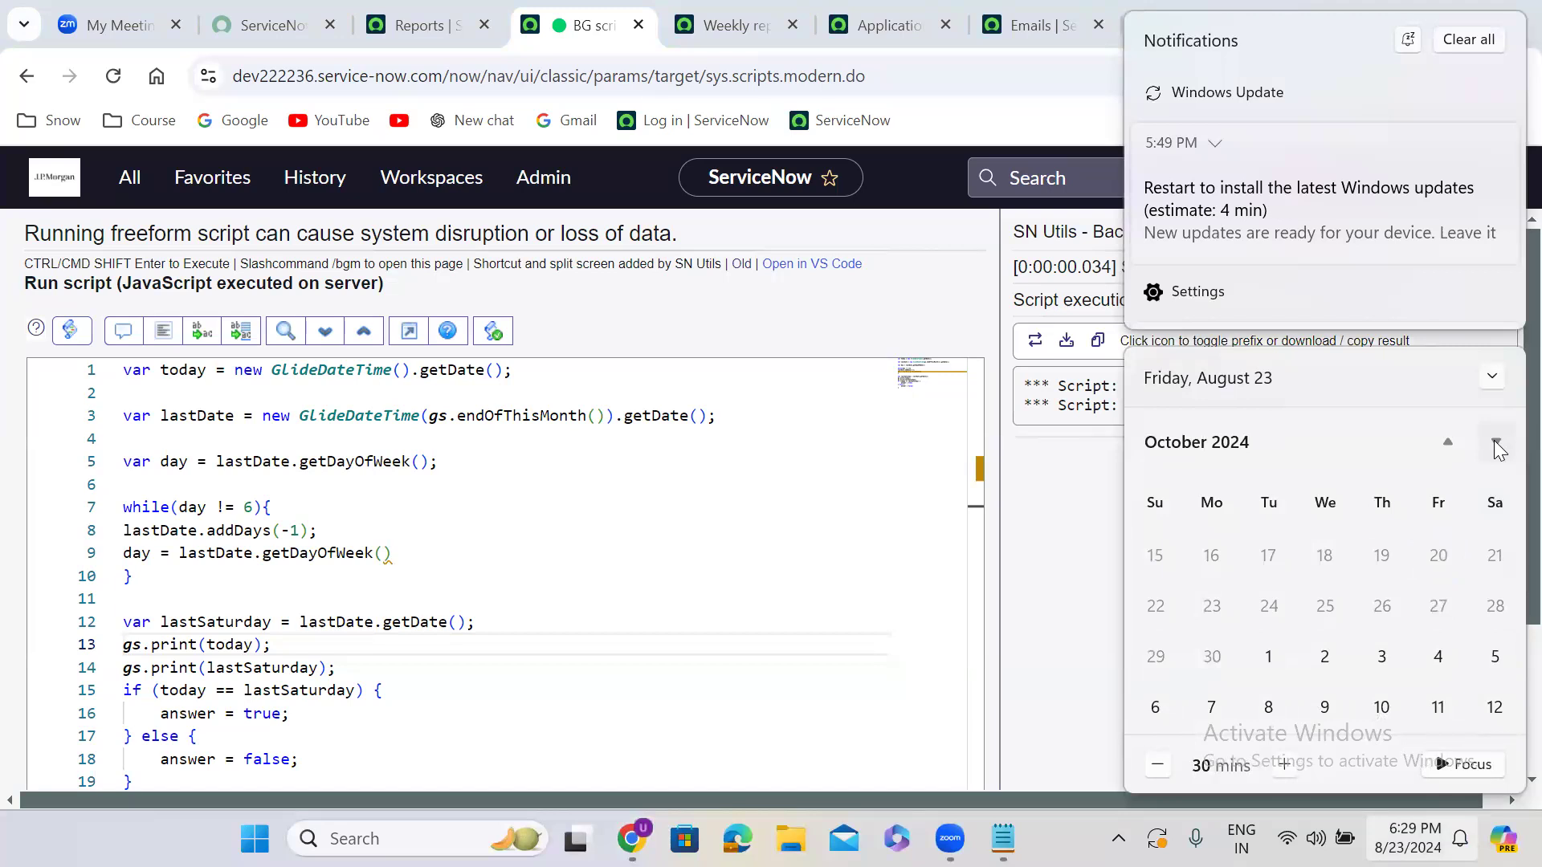
left_click(1439, 444)
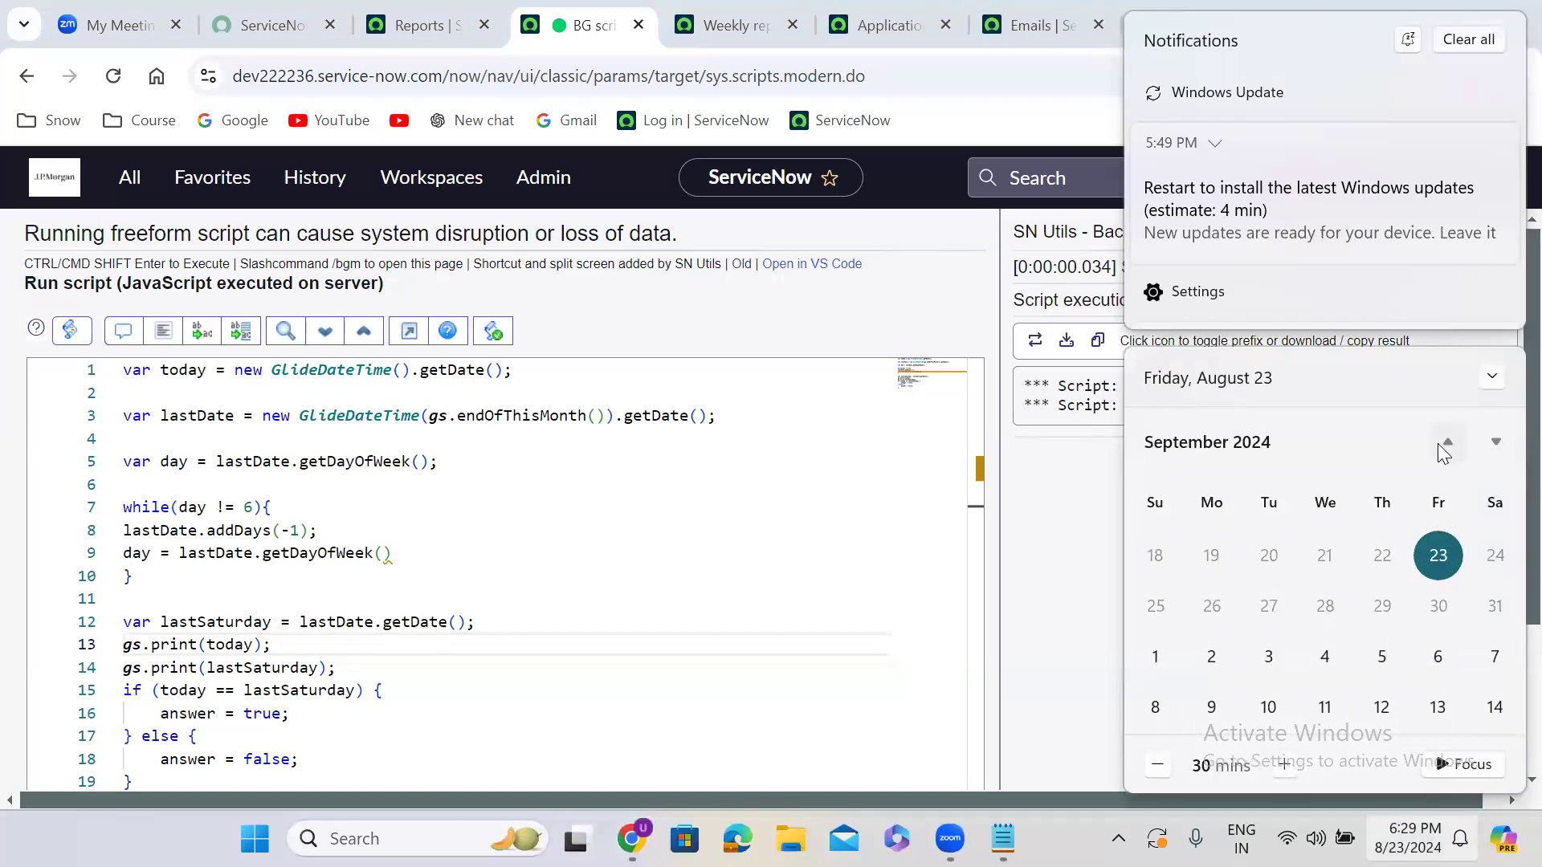
left_click(1495, 607)
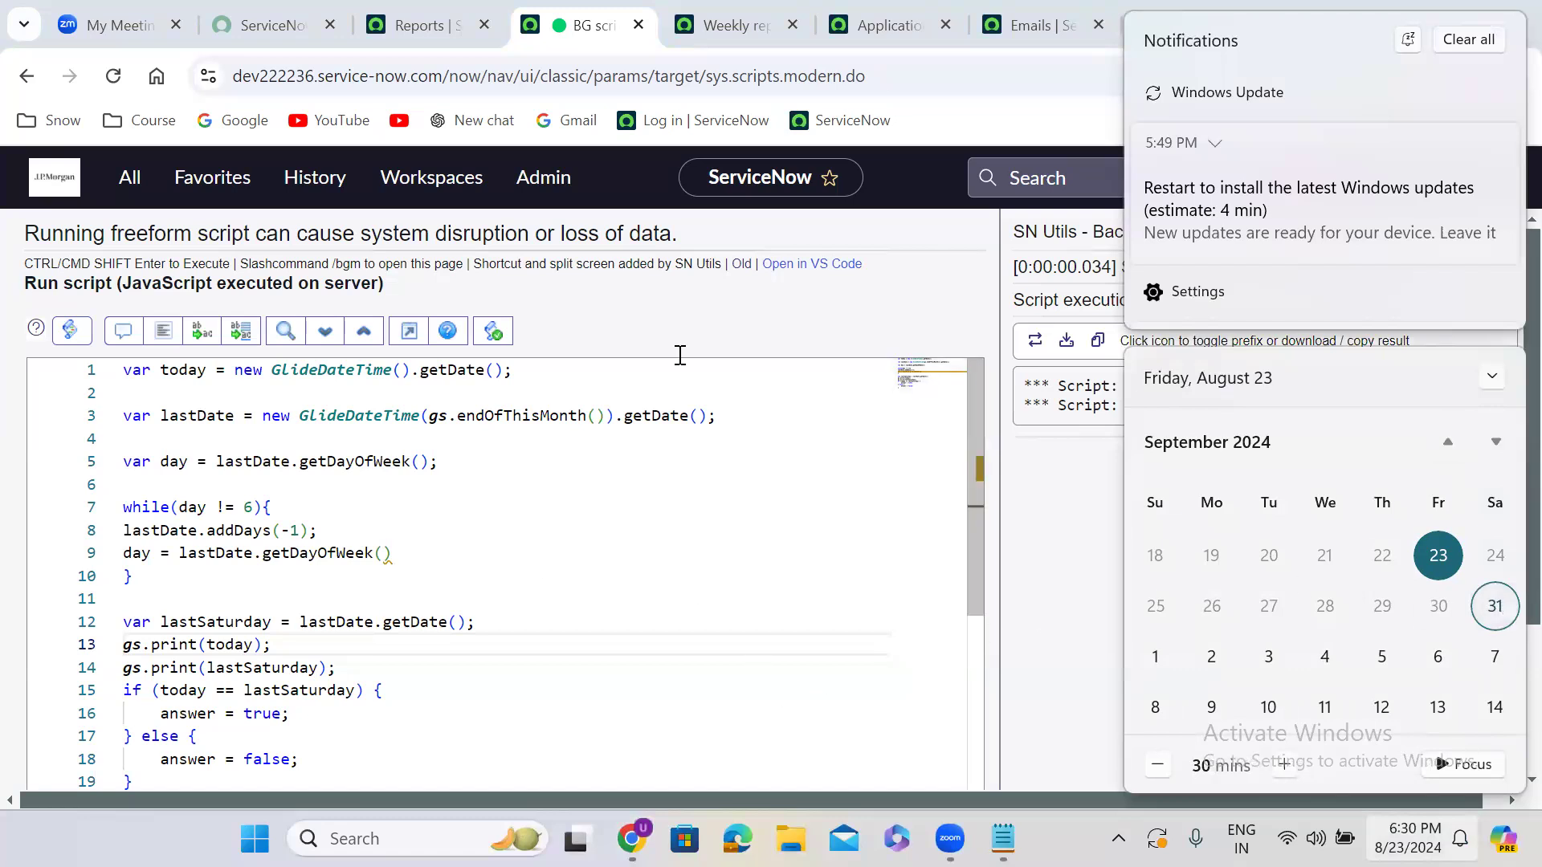
left_click(758, 26)
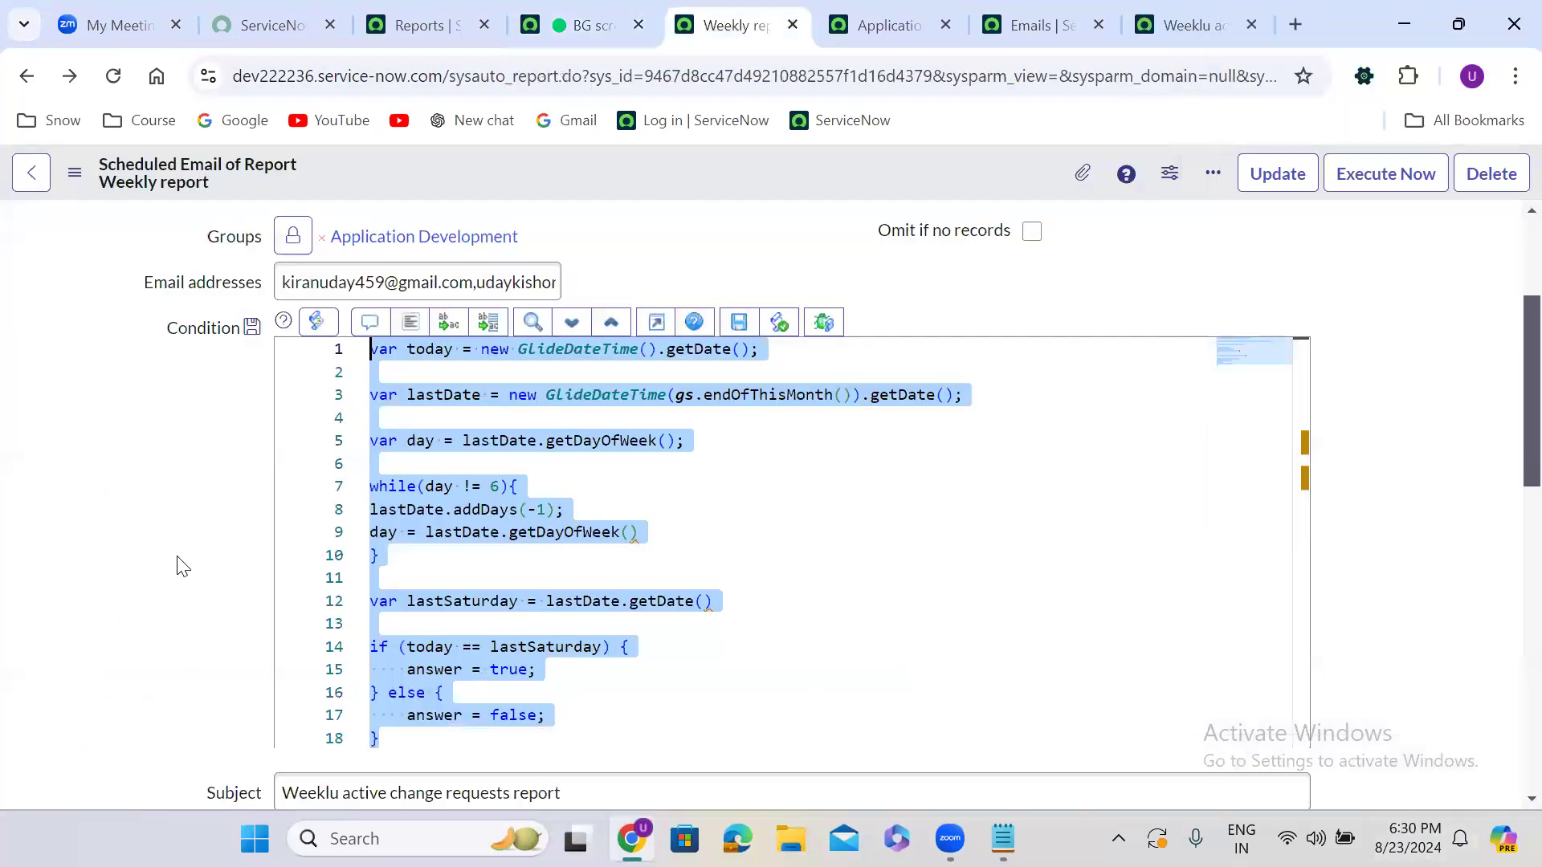
In the Weekly report condition, end line 1 with a semicolon and add blank lines after it
left_click(184, 567)
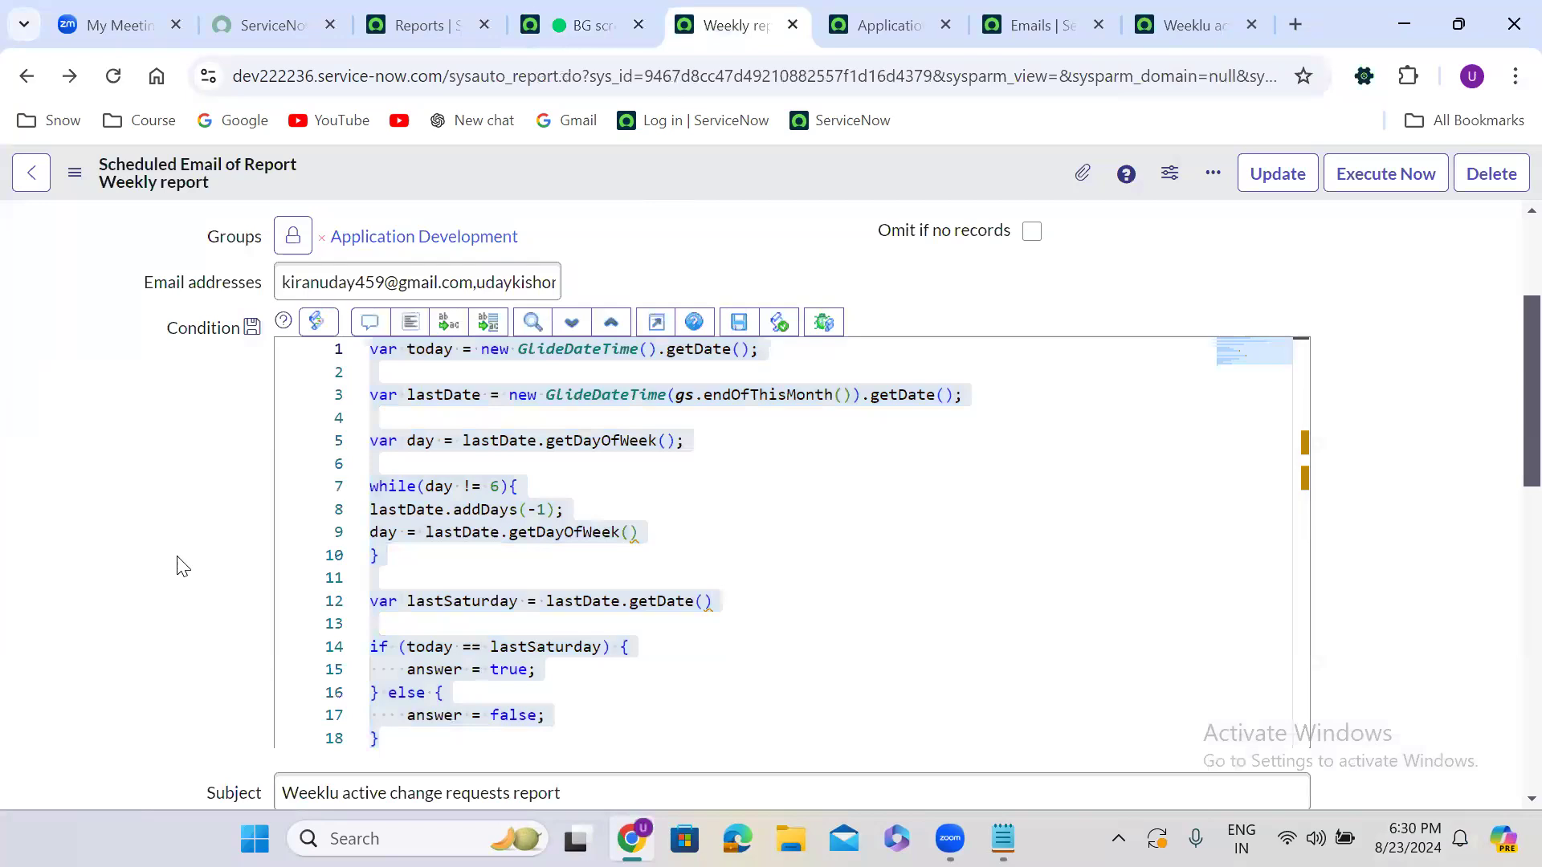
left_click(754, 351)
type(";")
key("Return")
key("Return")
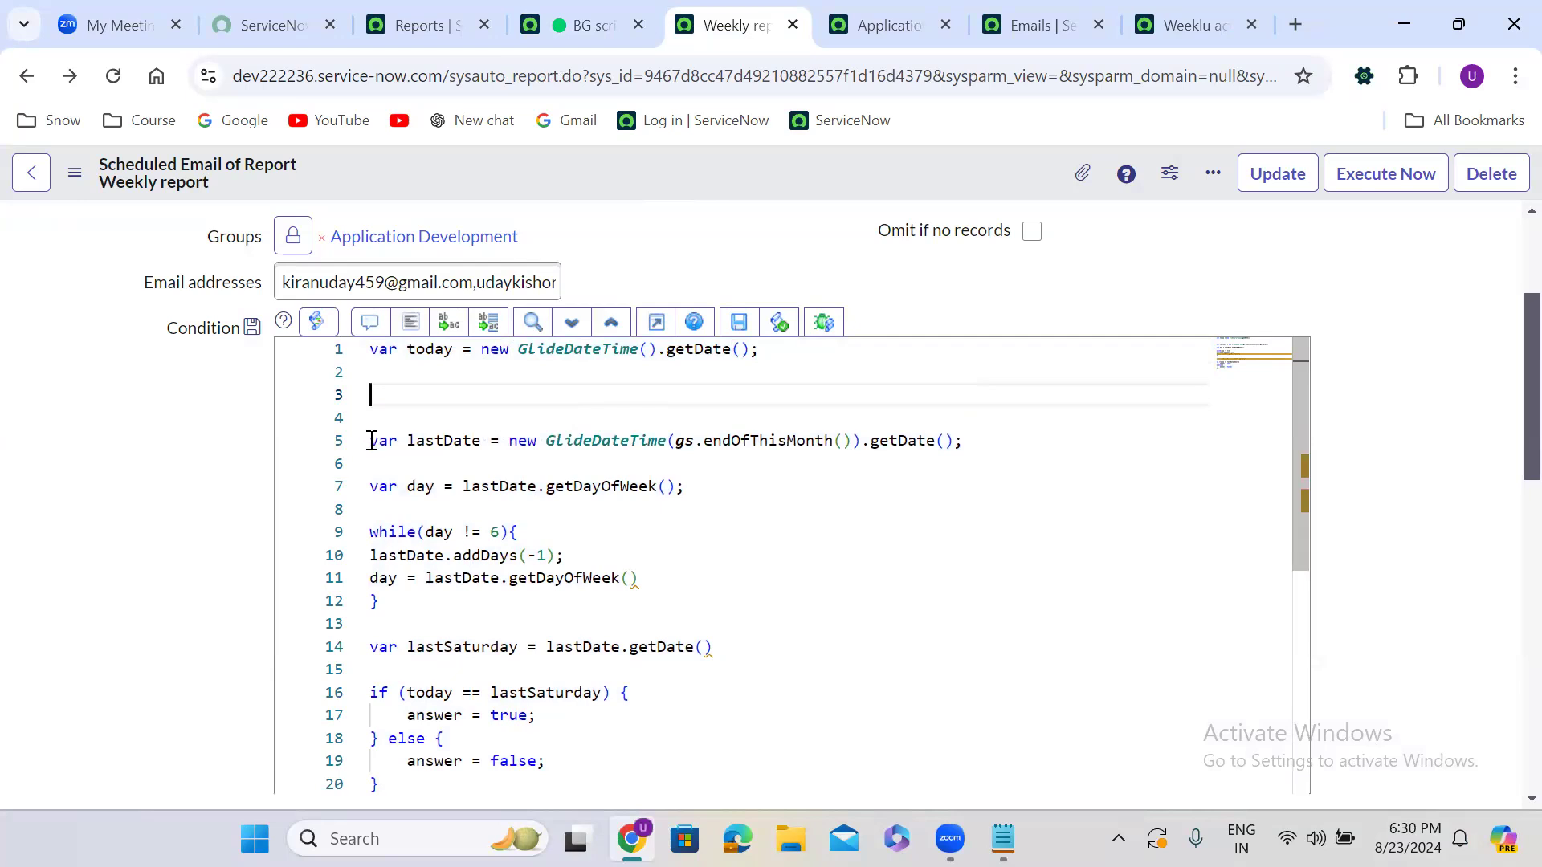
Add closing semicolons to the lastSaturday line 14 and the getDayOfWeek() line 11
left_click(383, 415)
left_click_drag(383, 415, 727, 654)
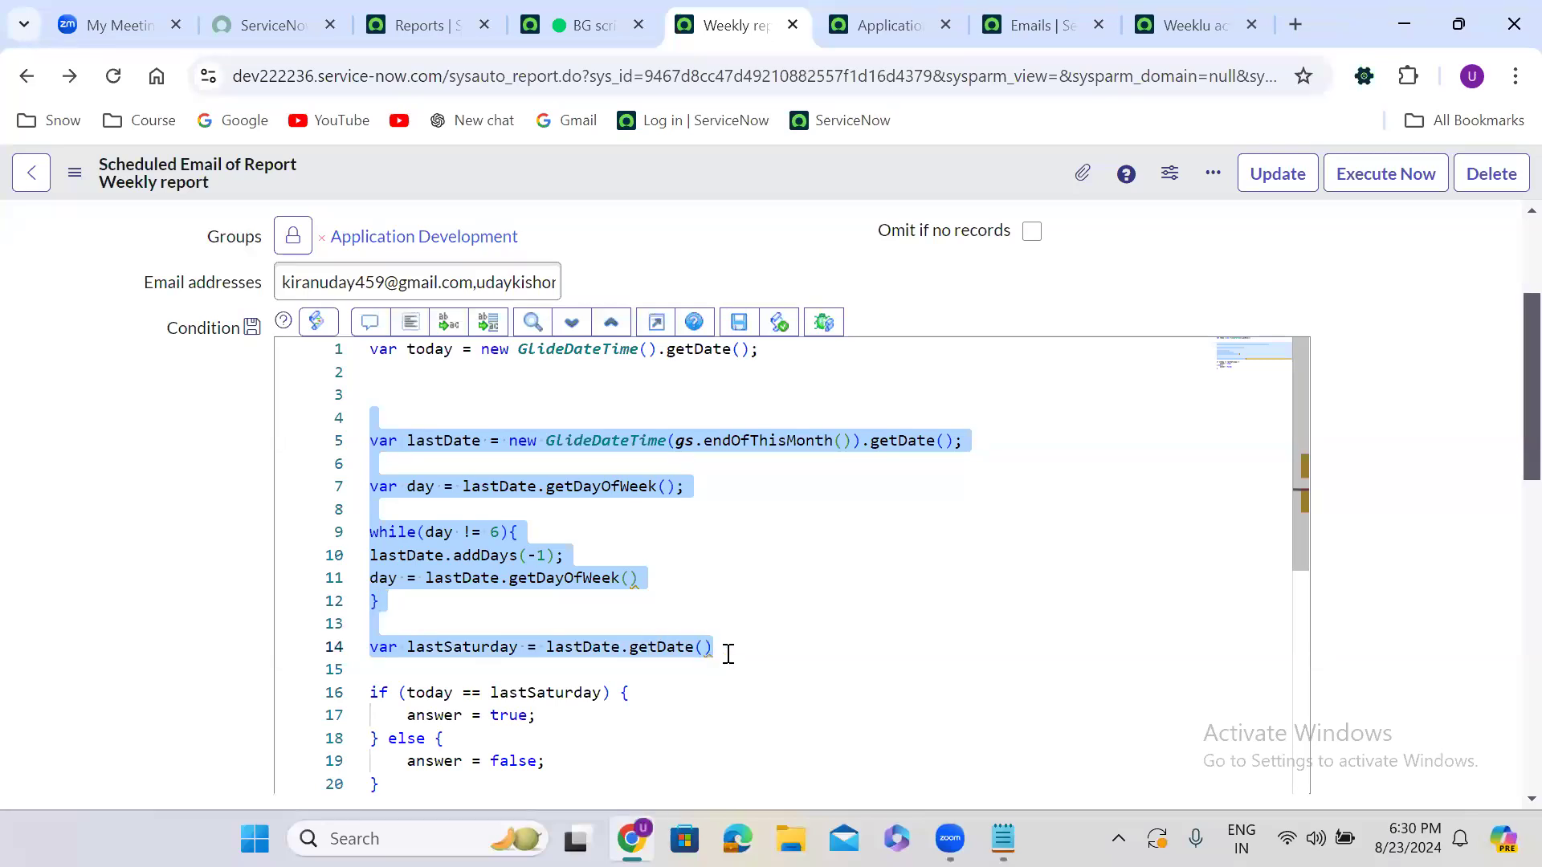
left_click(727, 655)
type(";")
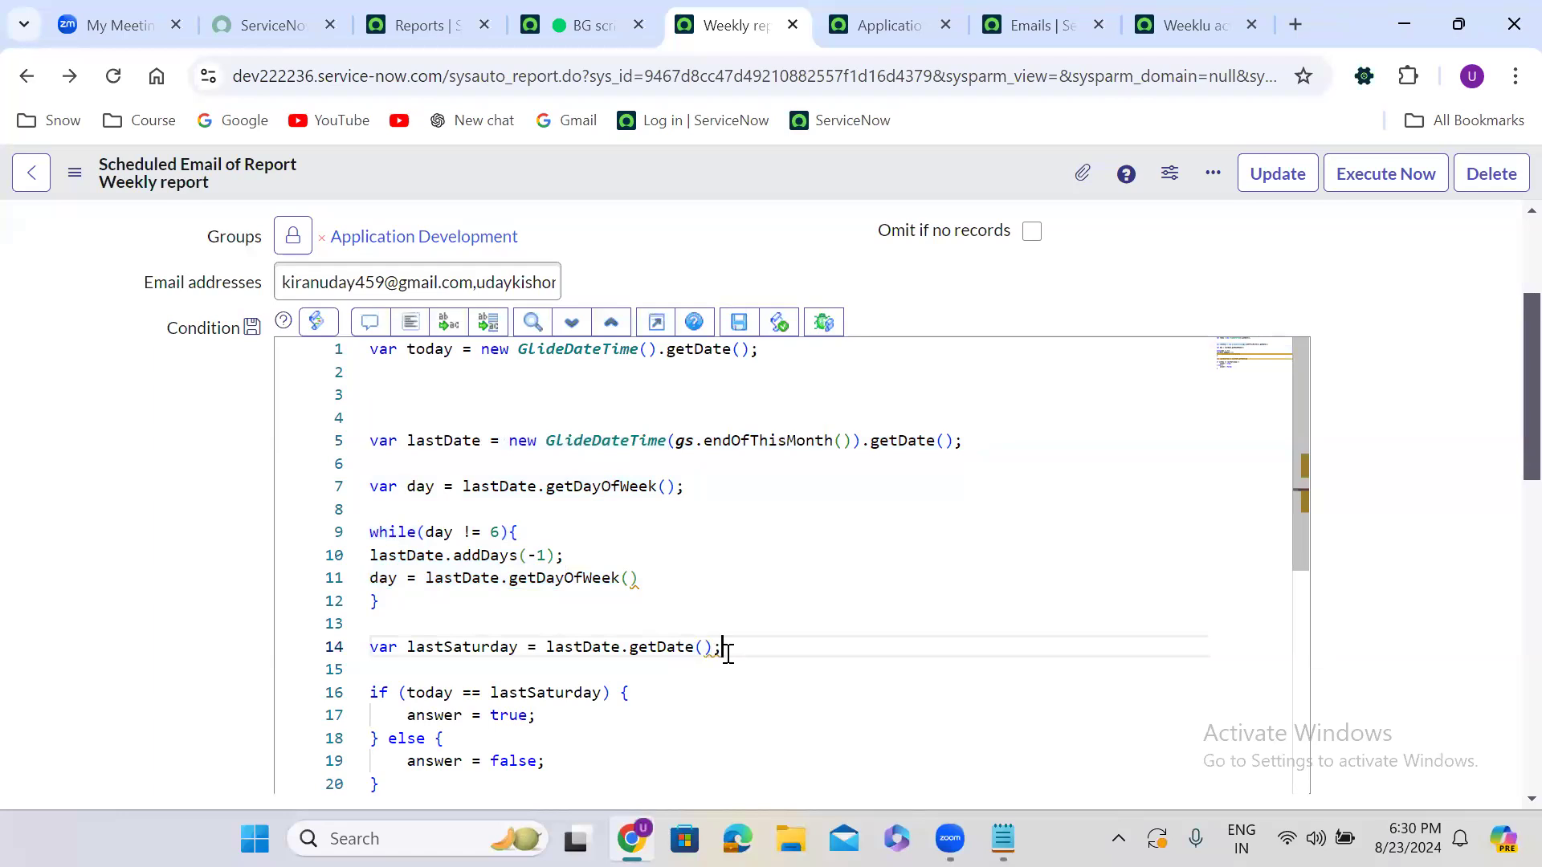
left_click_drag(728, 655, 368, 442)
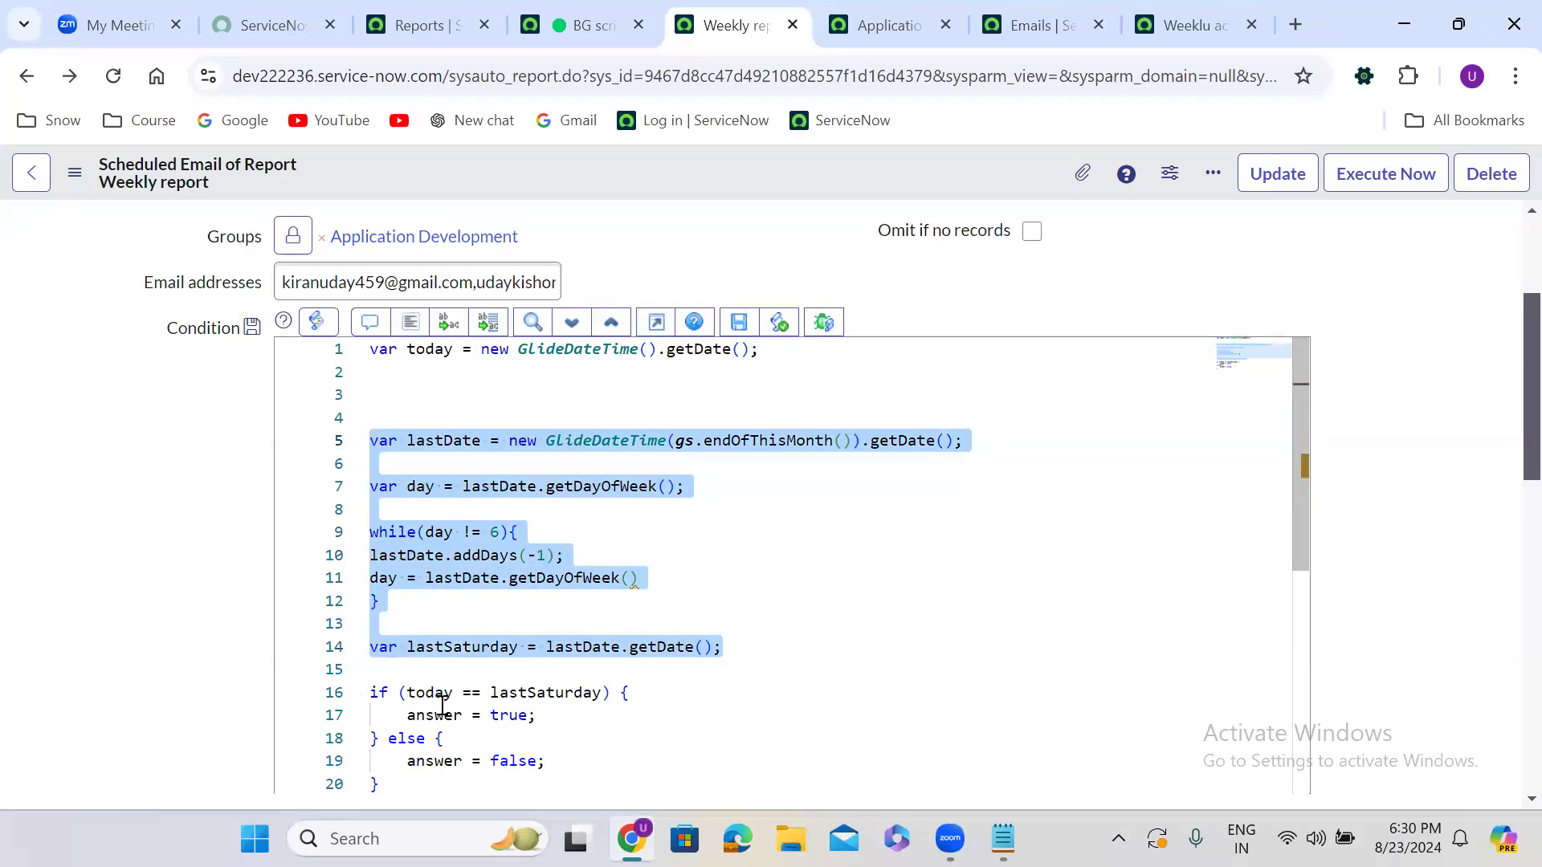
double_click(511, 714)
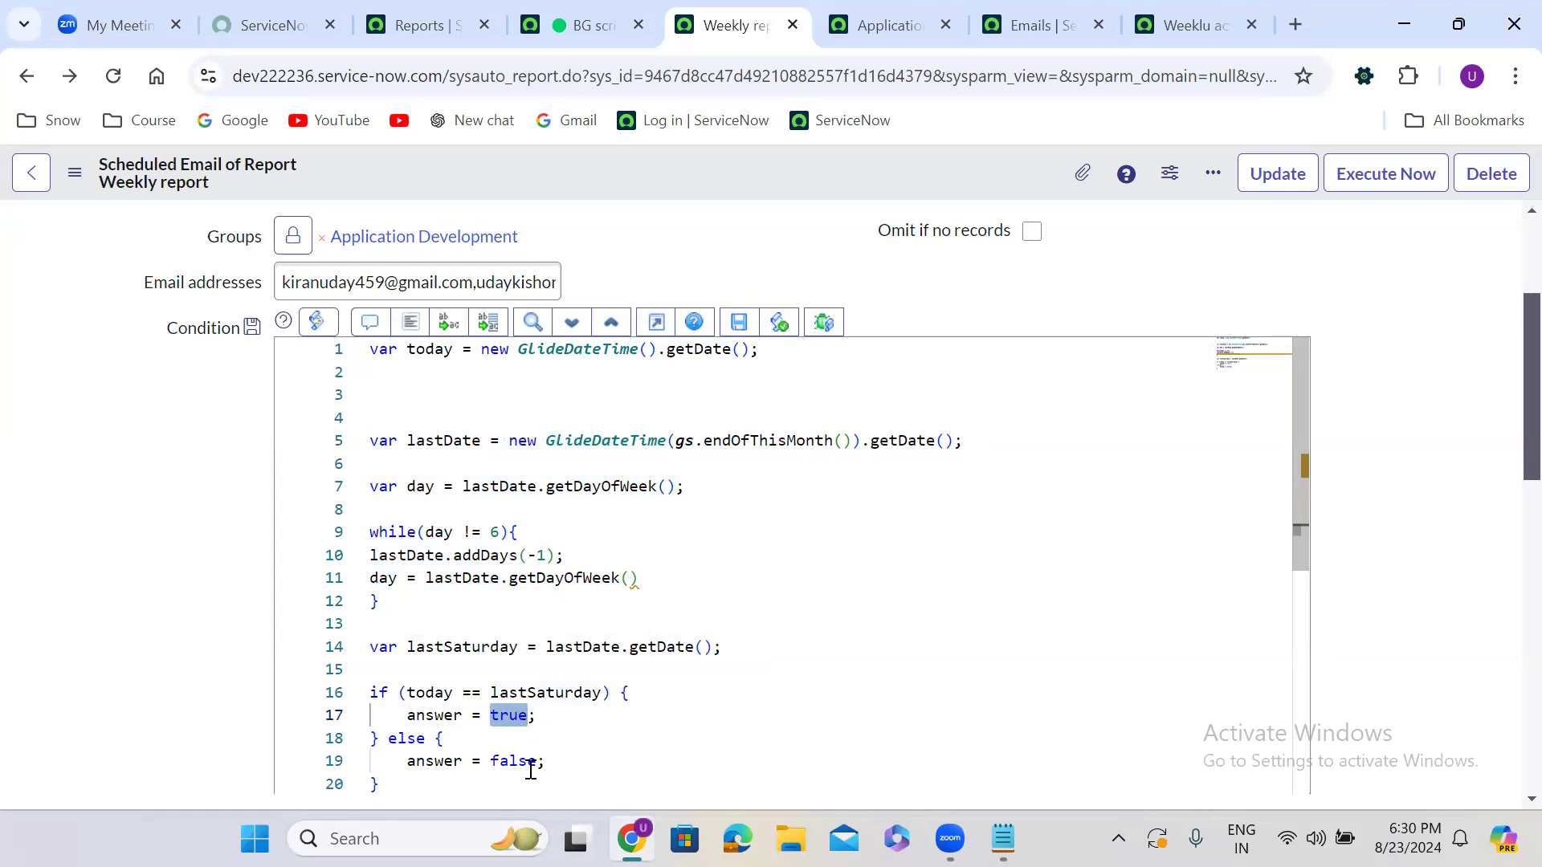
left_click(643, 577)
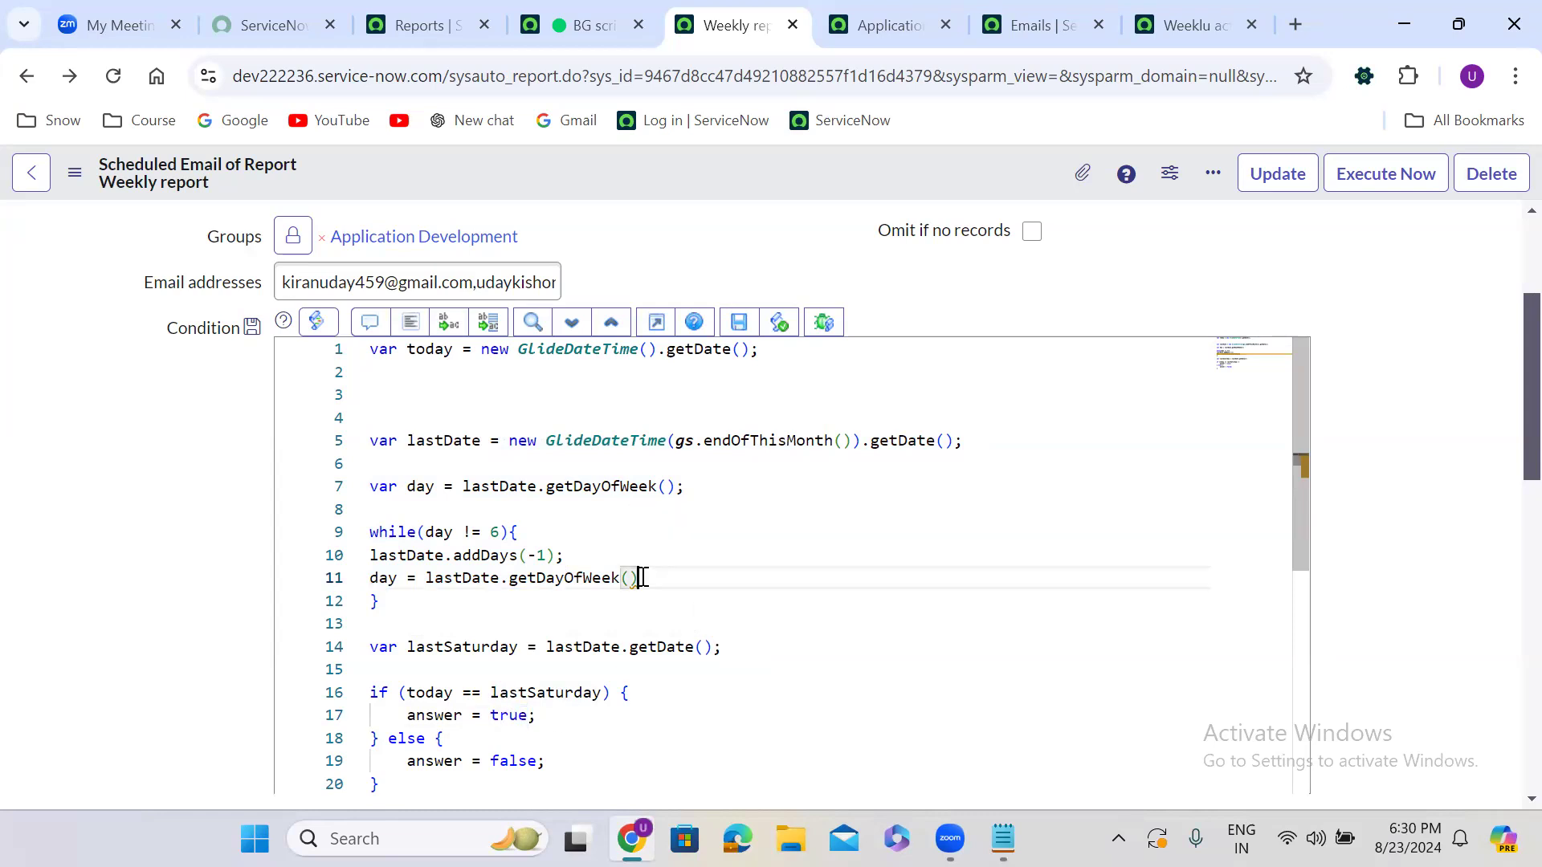
type(";")
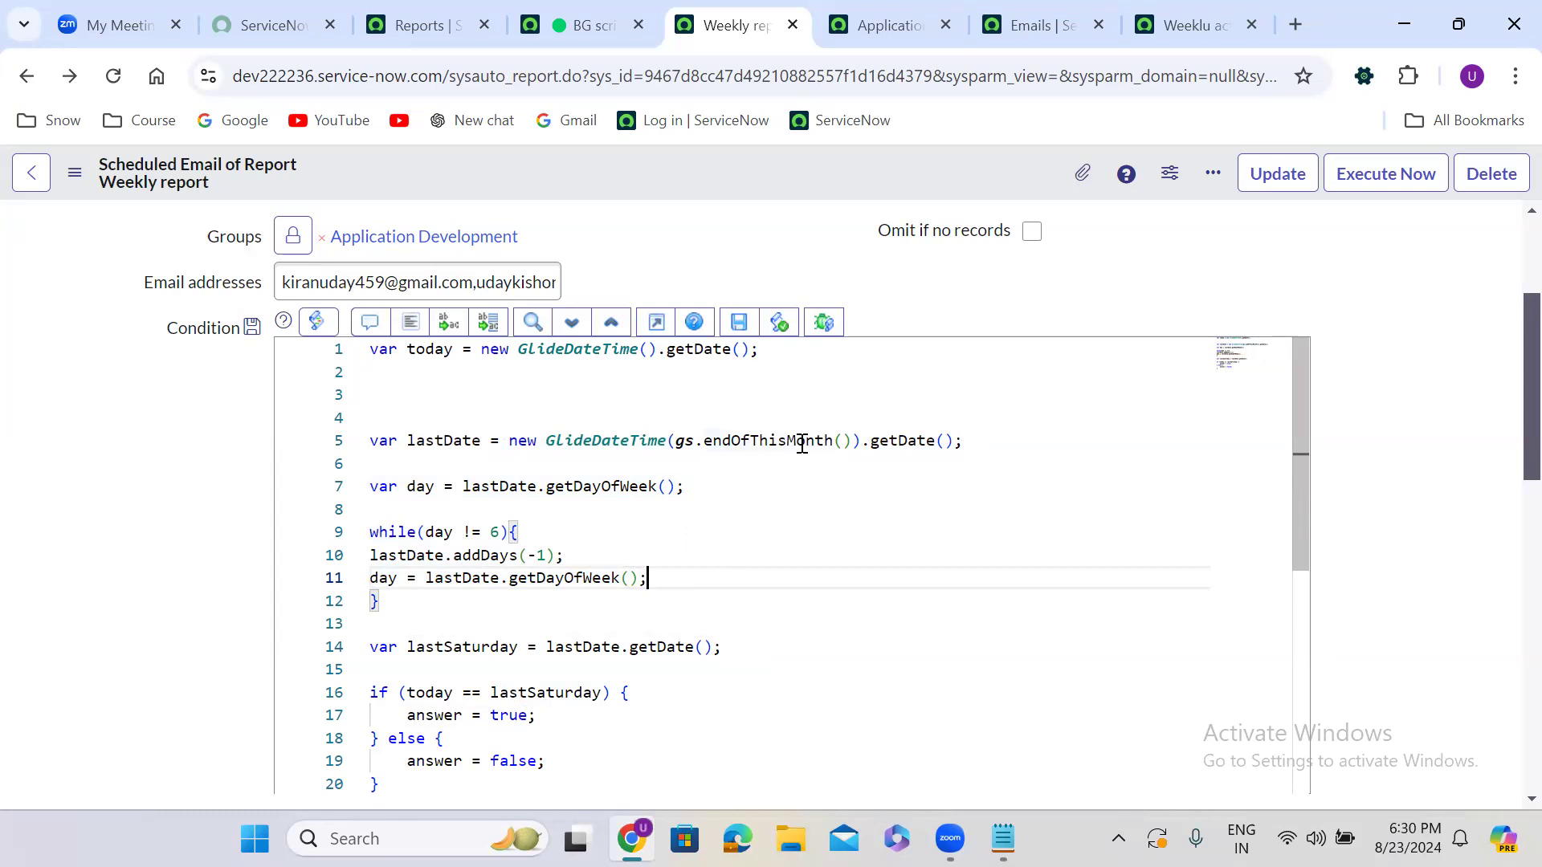
mouse_move(801, 443)
Review the getDate, lastSaturday and true occurrences, then delete the extra blank line 3
double_click(679, 649)
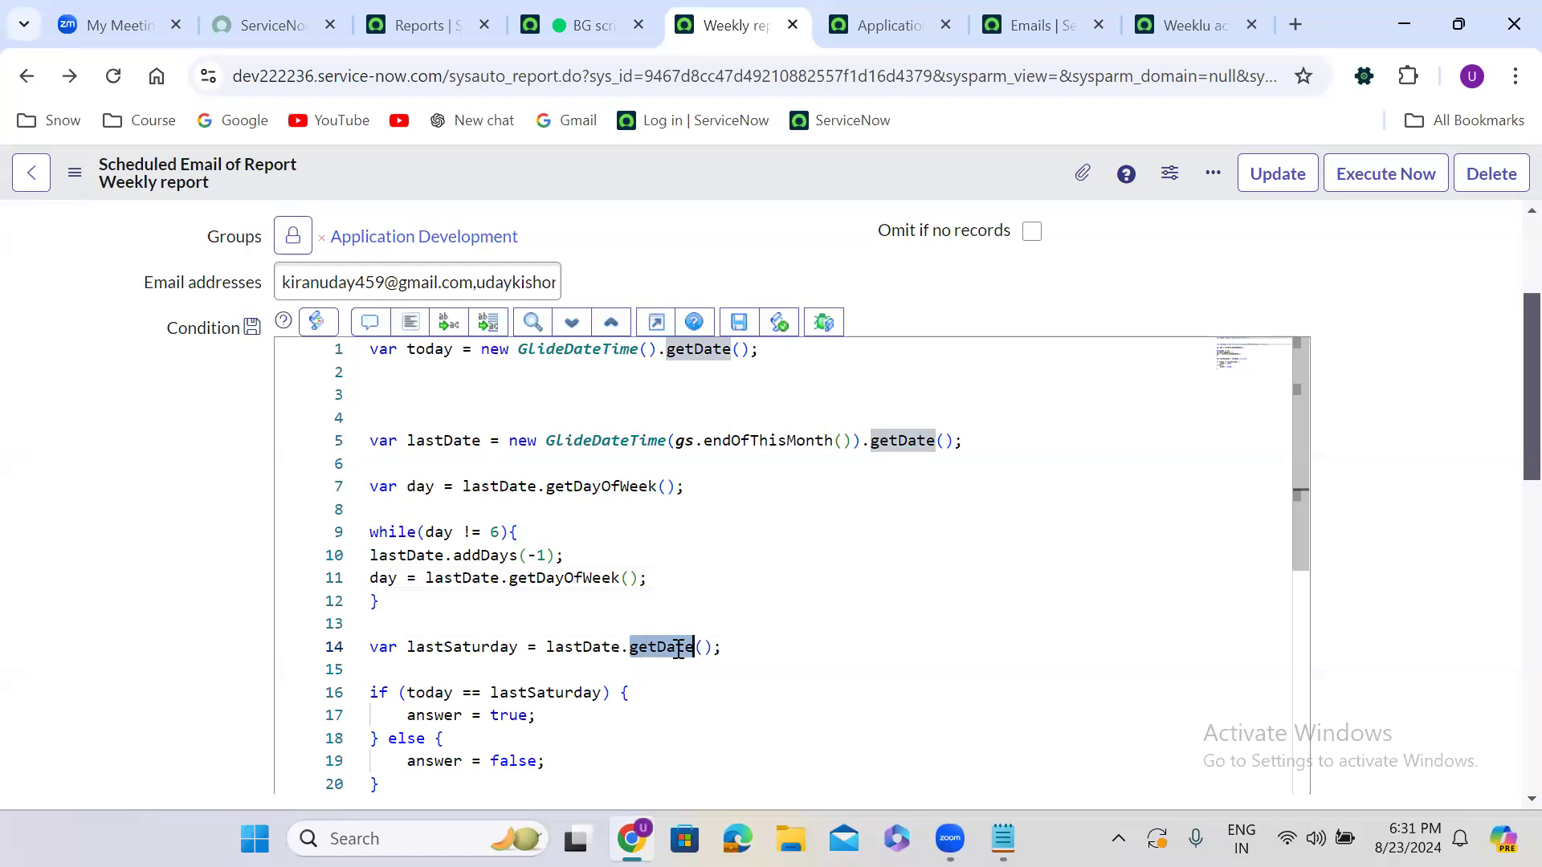
double_click(455, 649)
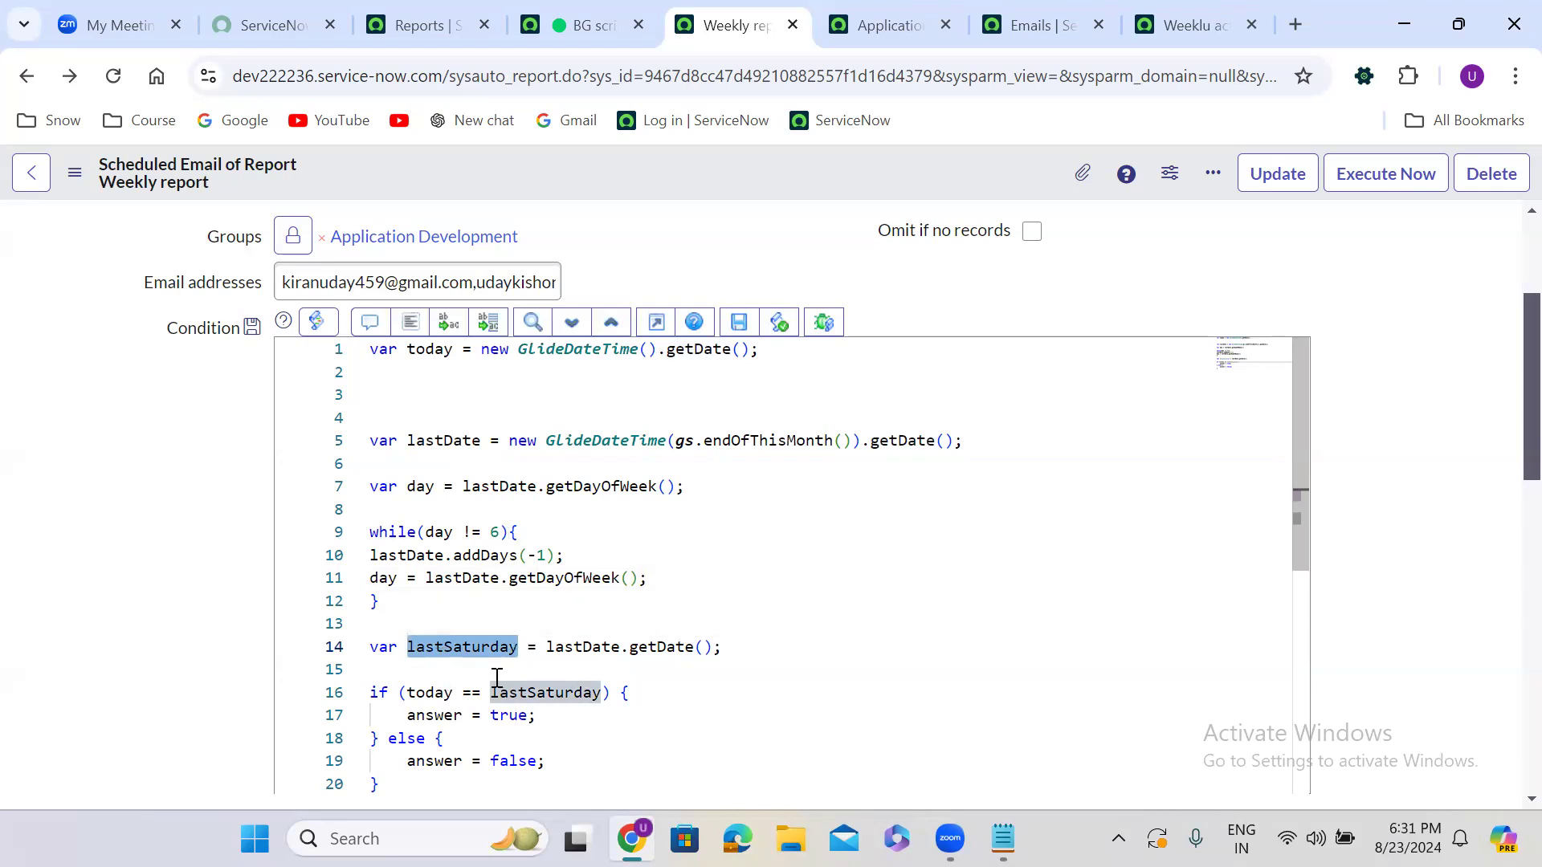
double_click(510, 716)
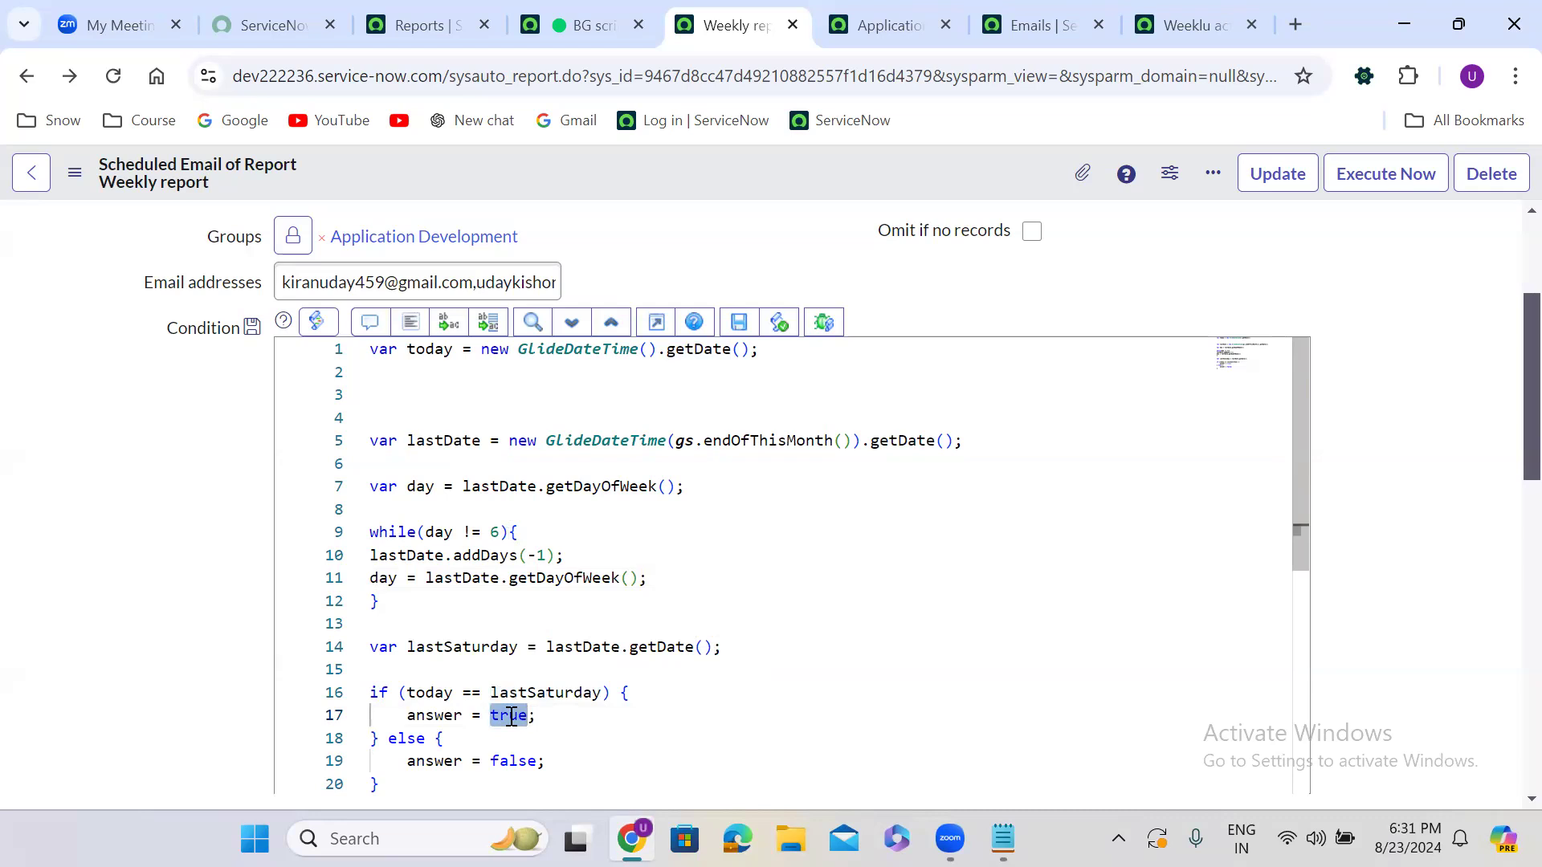
scroll(1503, 238, "up", 3)
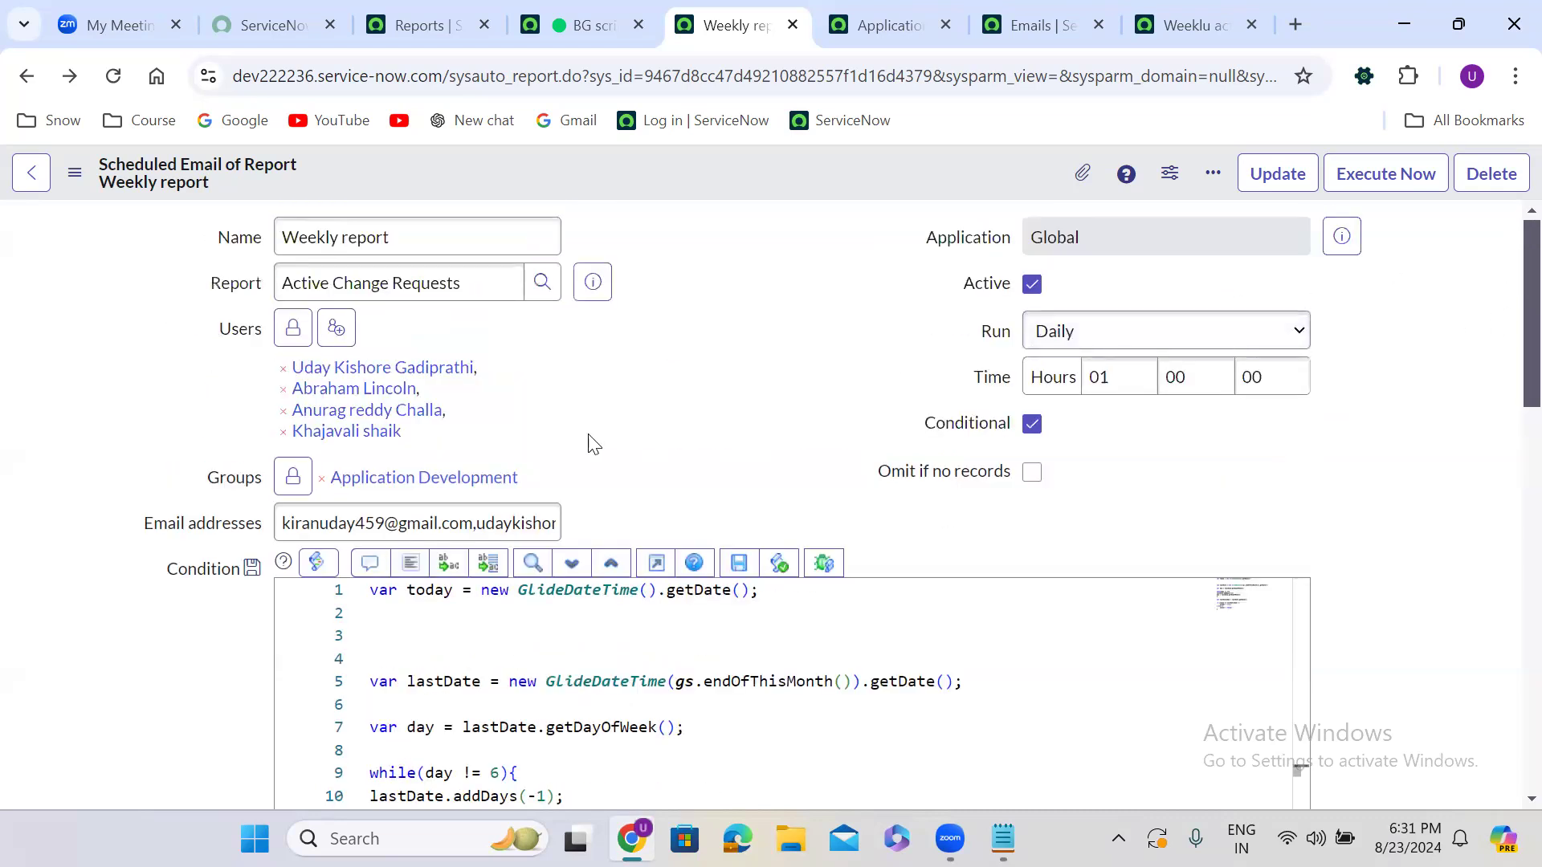
scroll(631, 448, "down", 3)
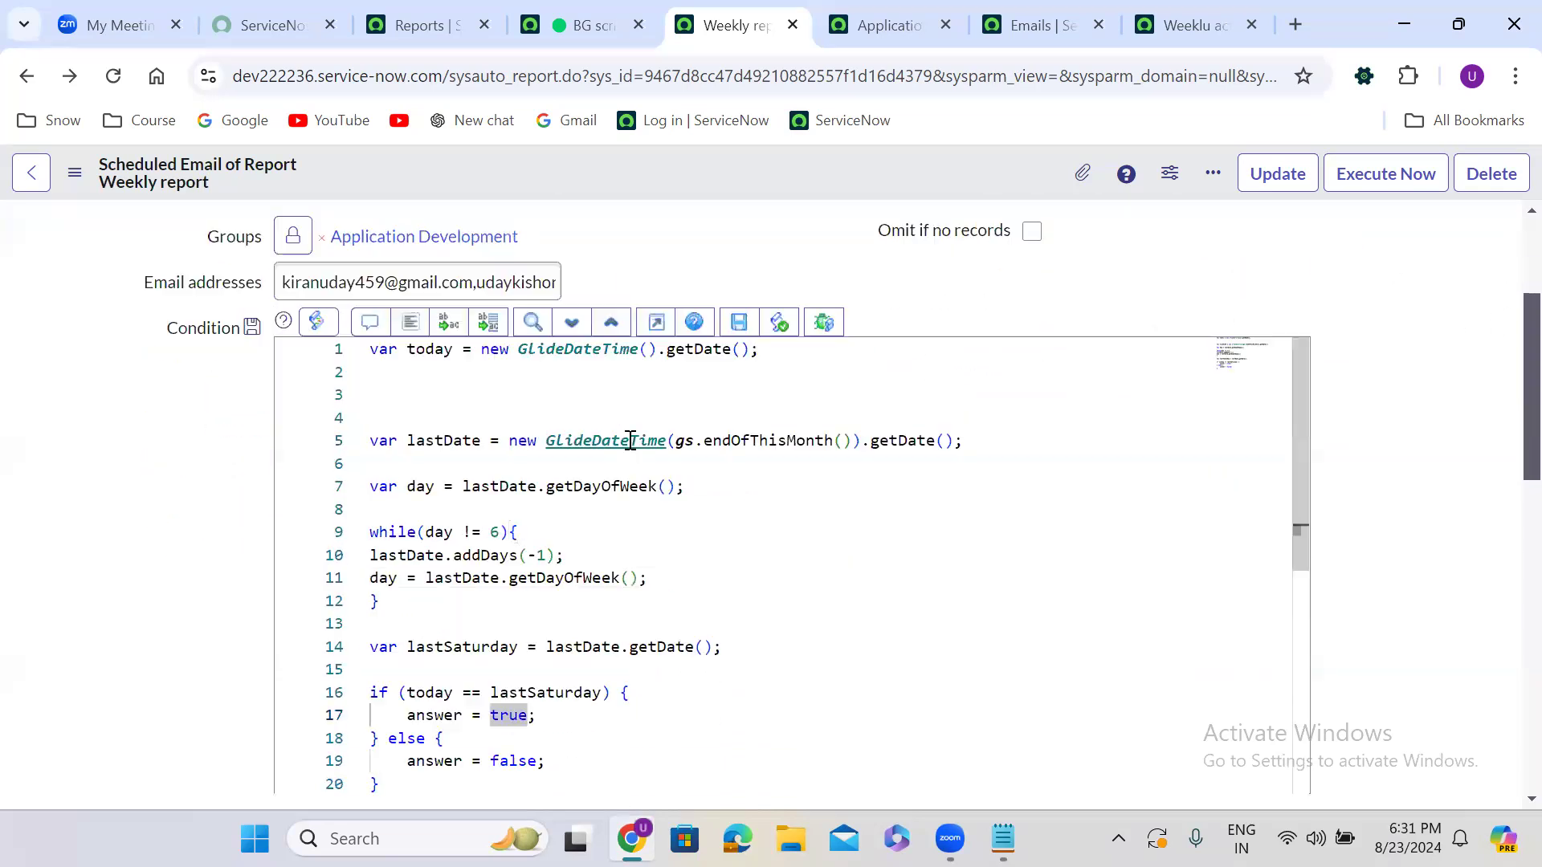
left_click(430, 395)
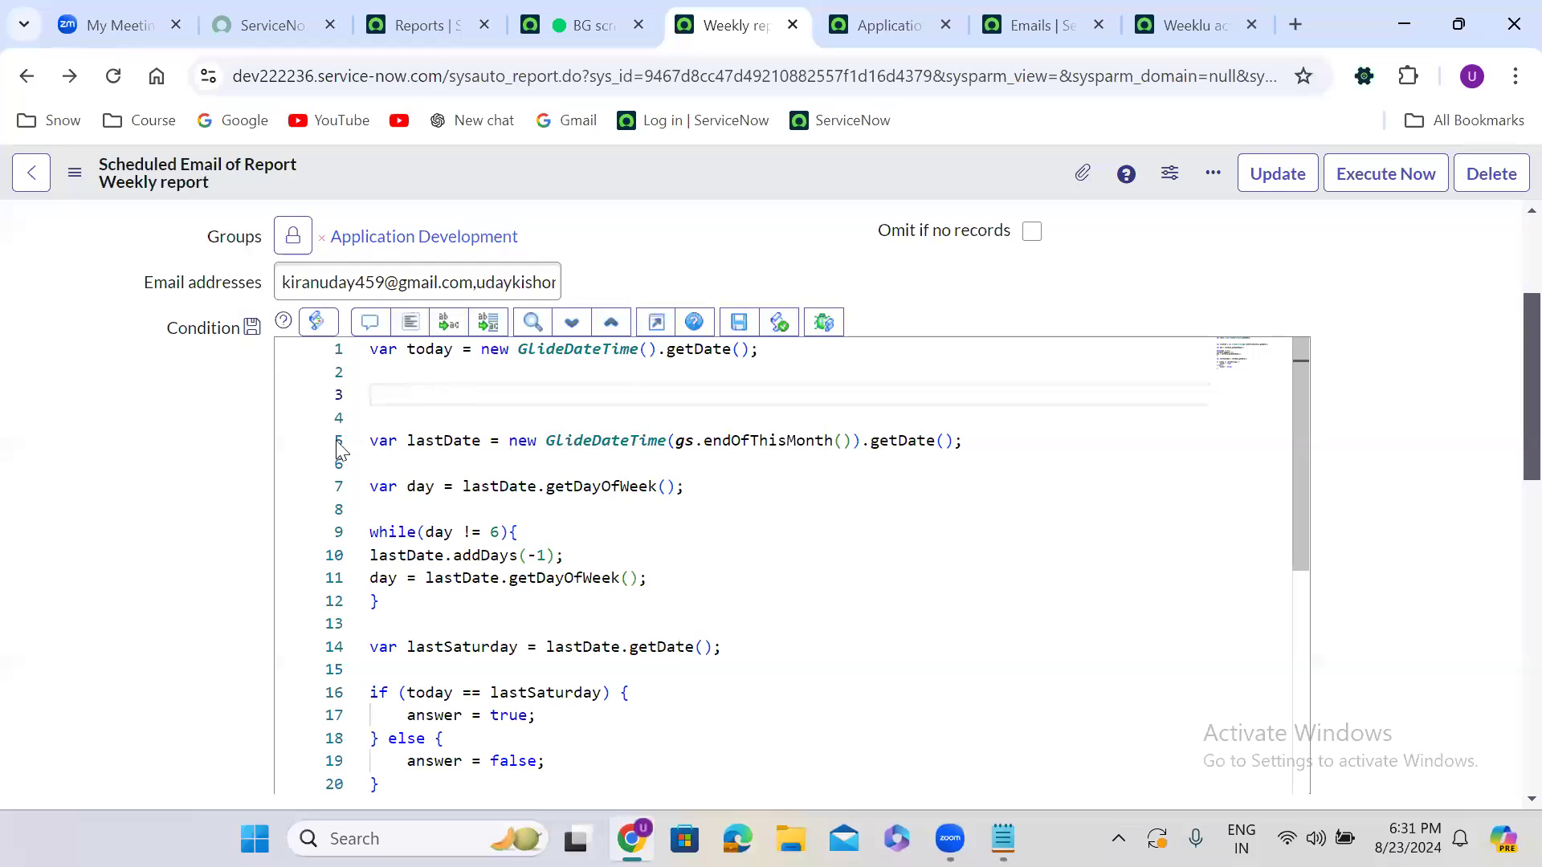
scroll(243, 545, "down", 3)
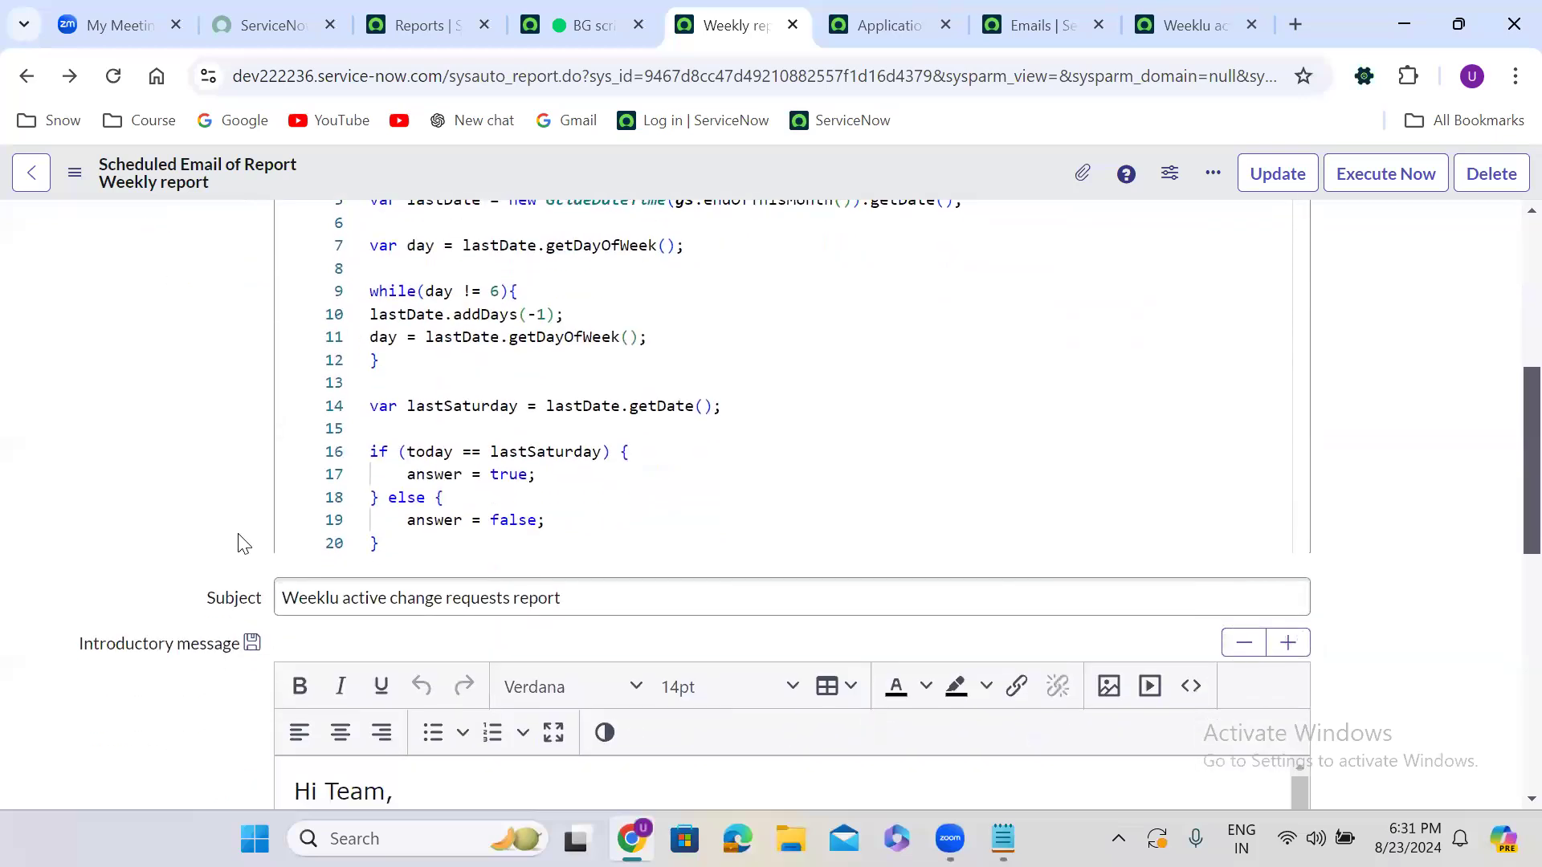
scroll(244, 544, "up", 3)
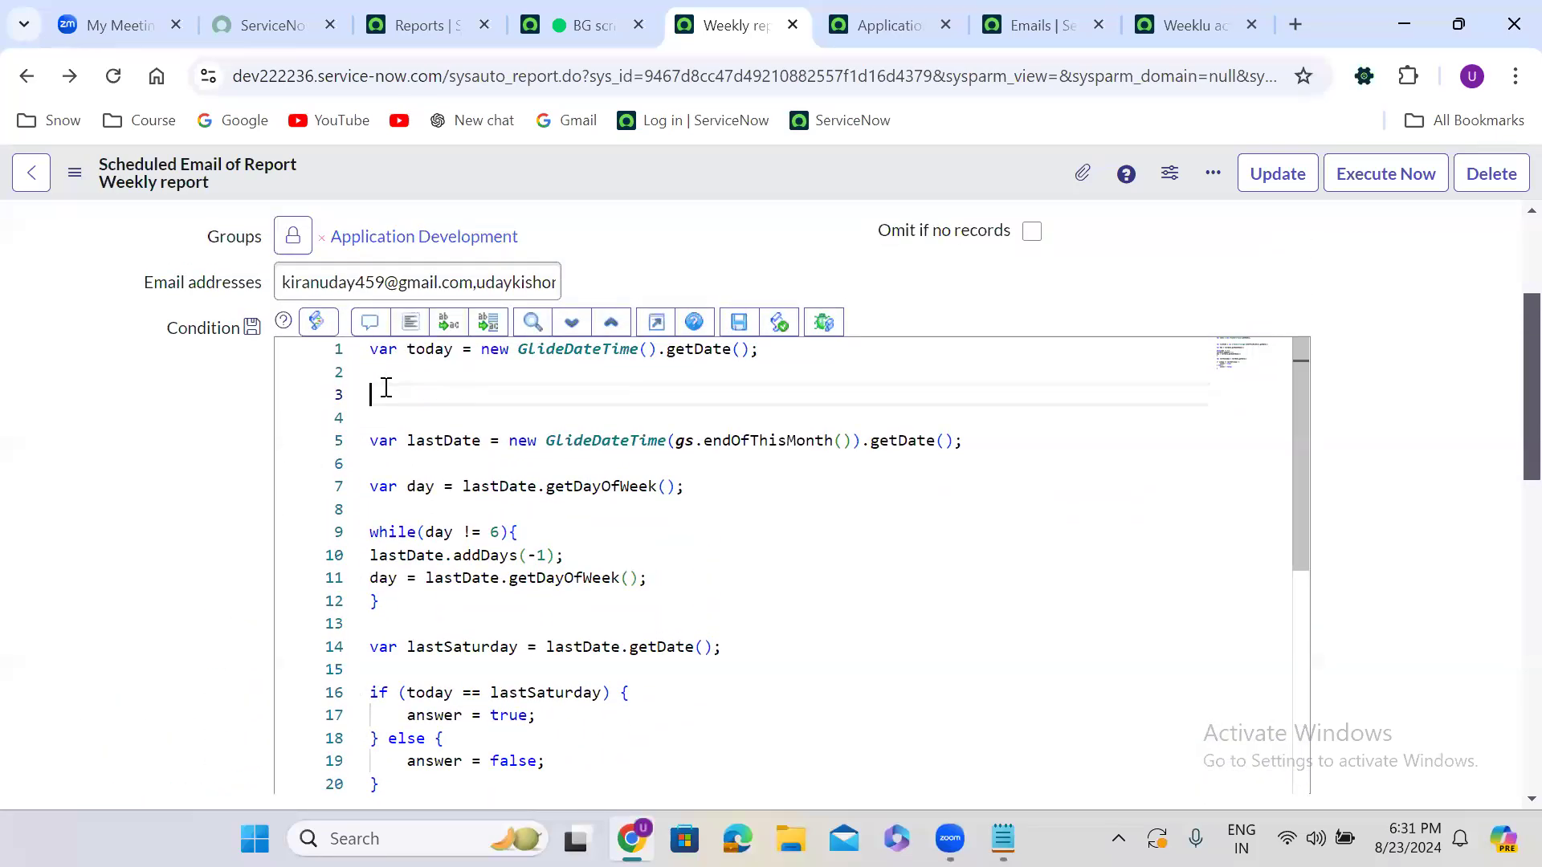
key("BackSpace")
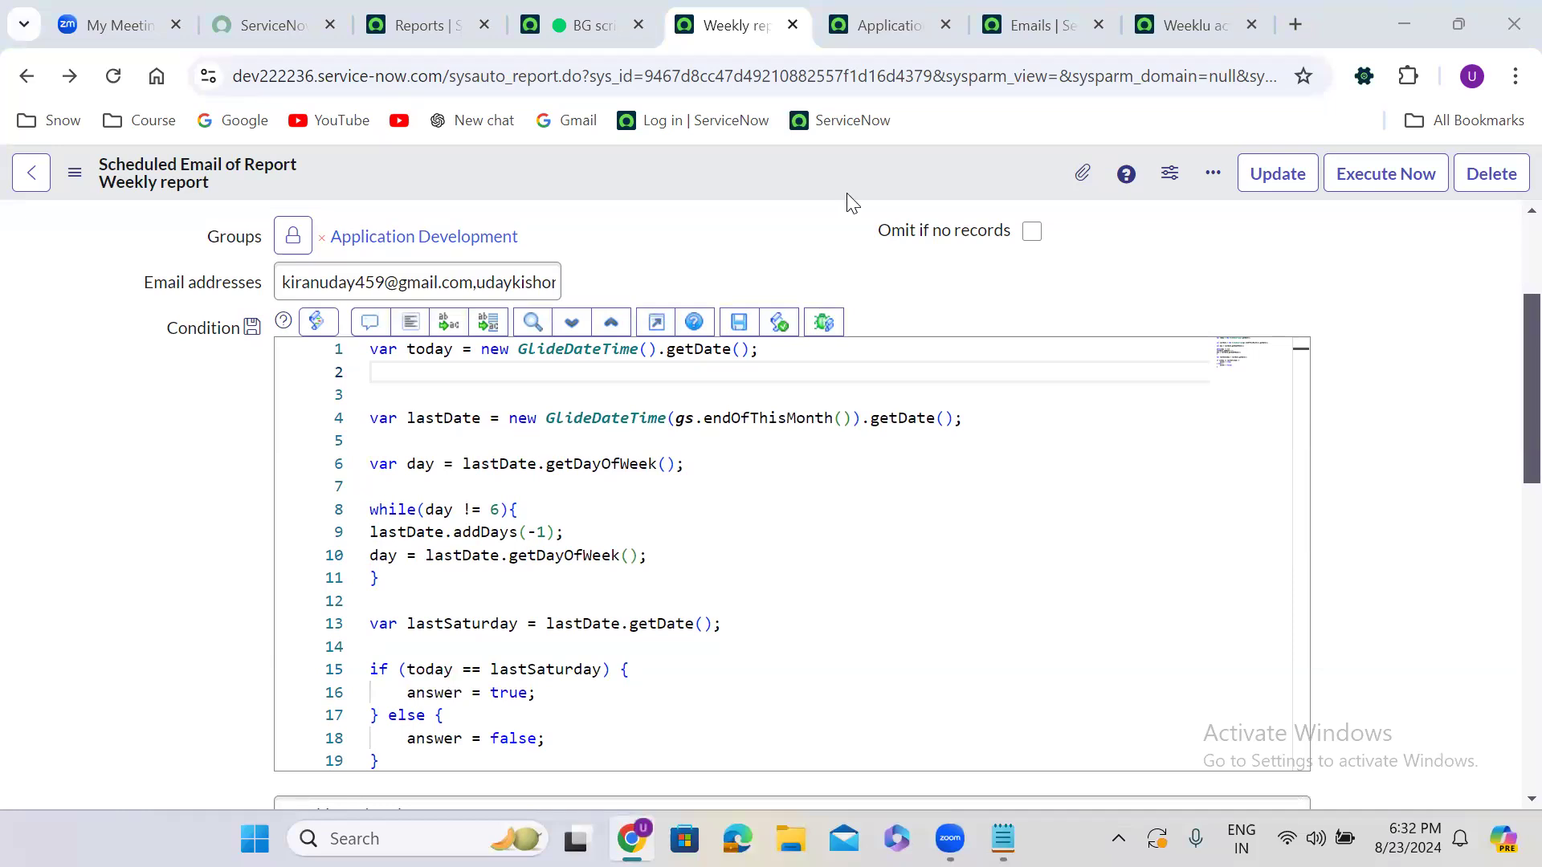
Save the Weekly report record from the form header menu and check the reloaded form
right_click(723, 165)
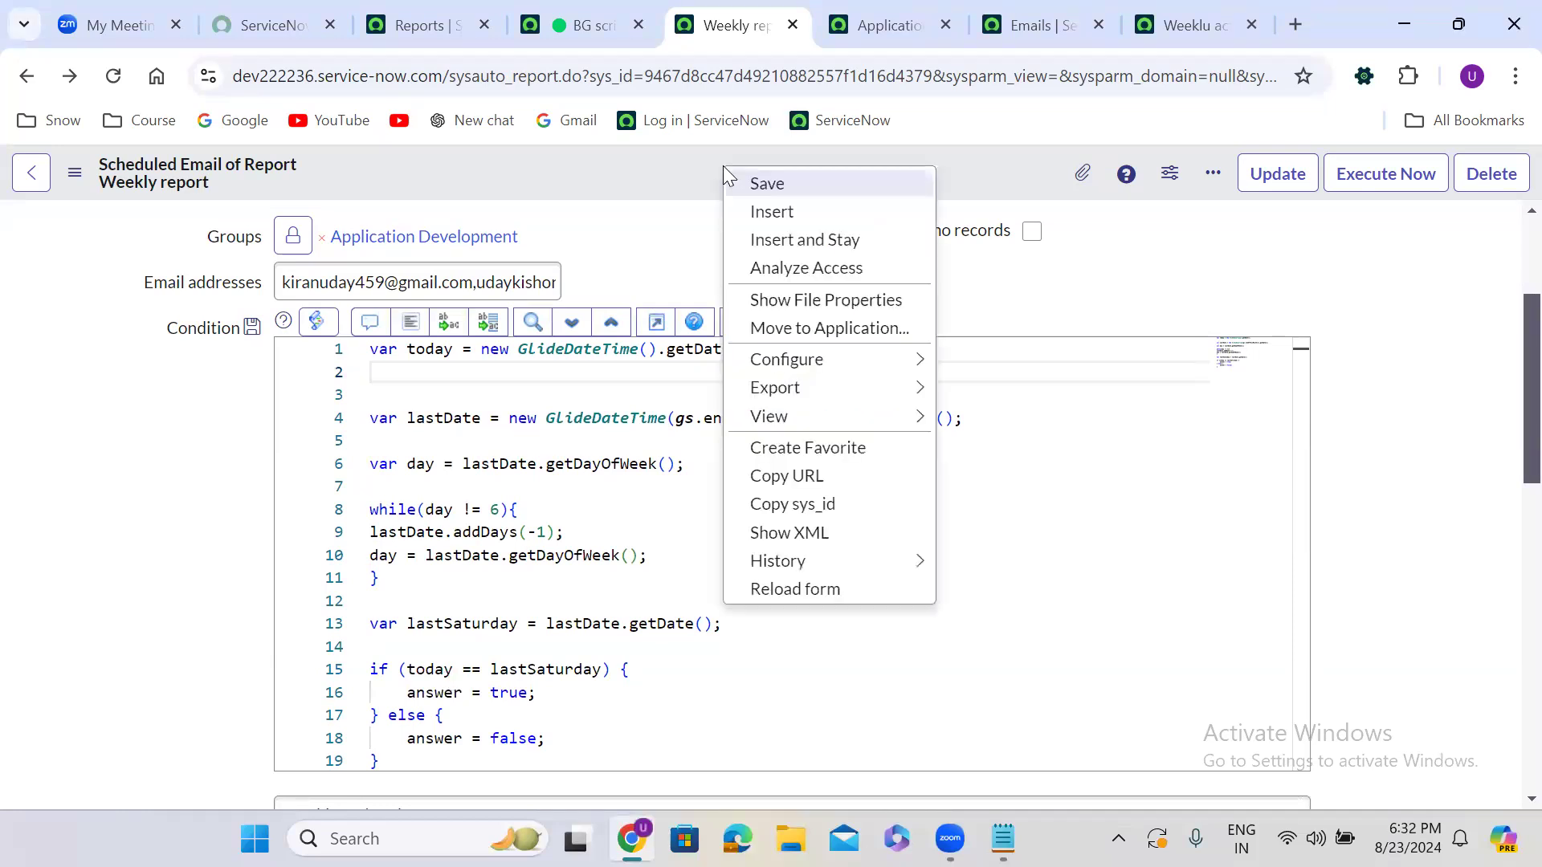
left_click(772, 185)
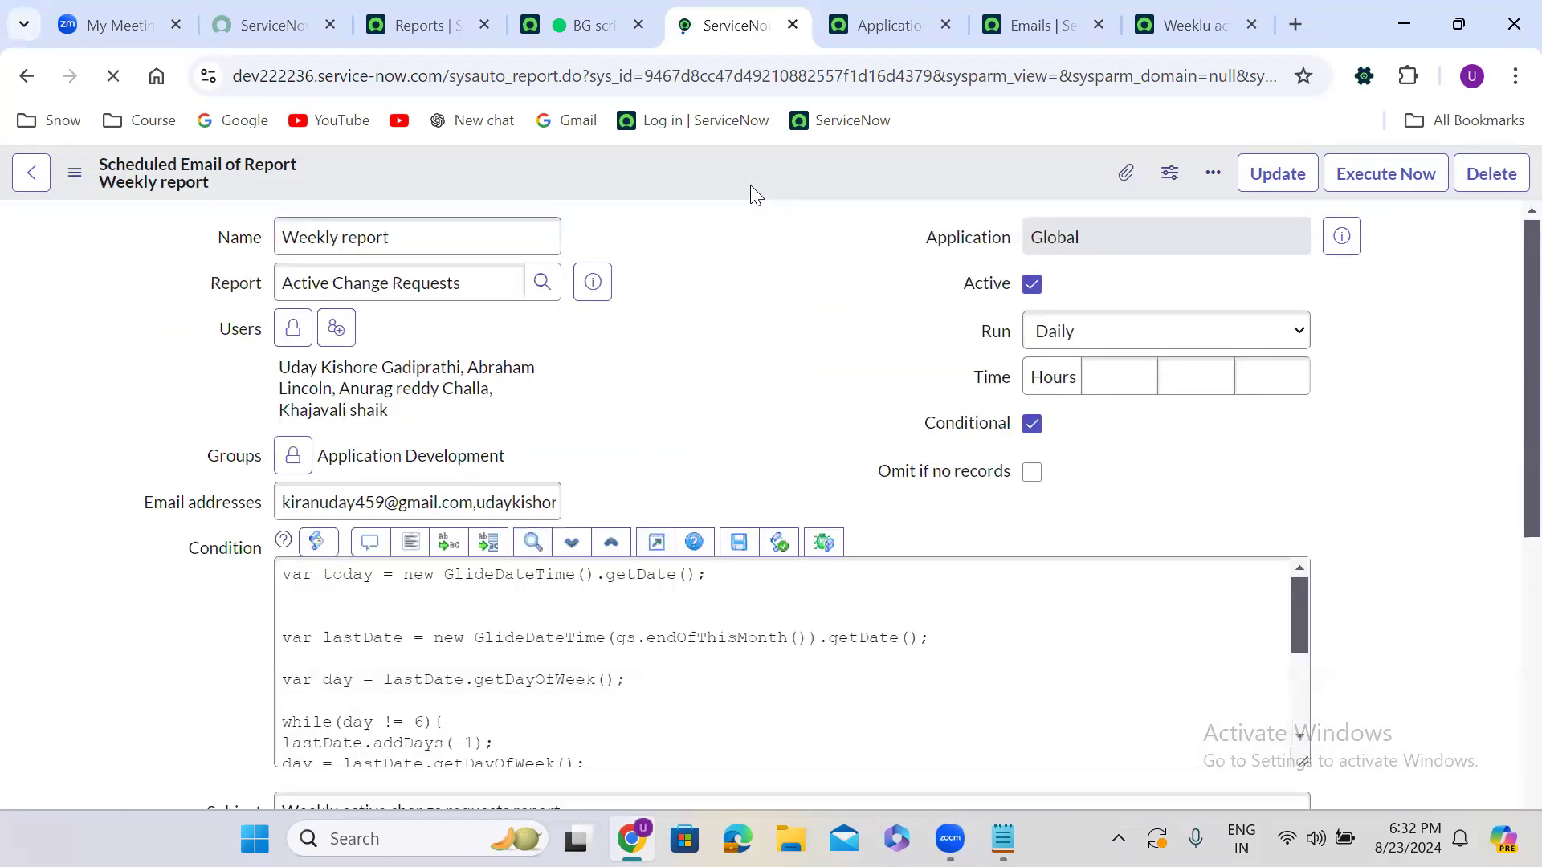
scroll(678, 326, "down", 3)
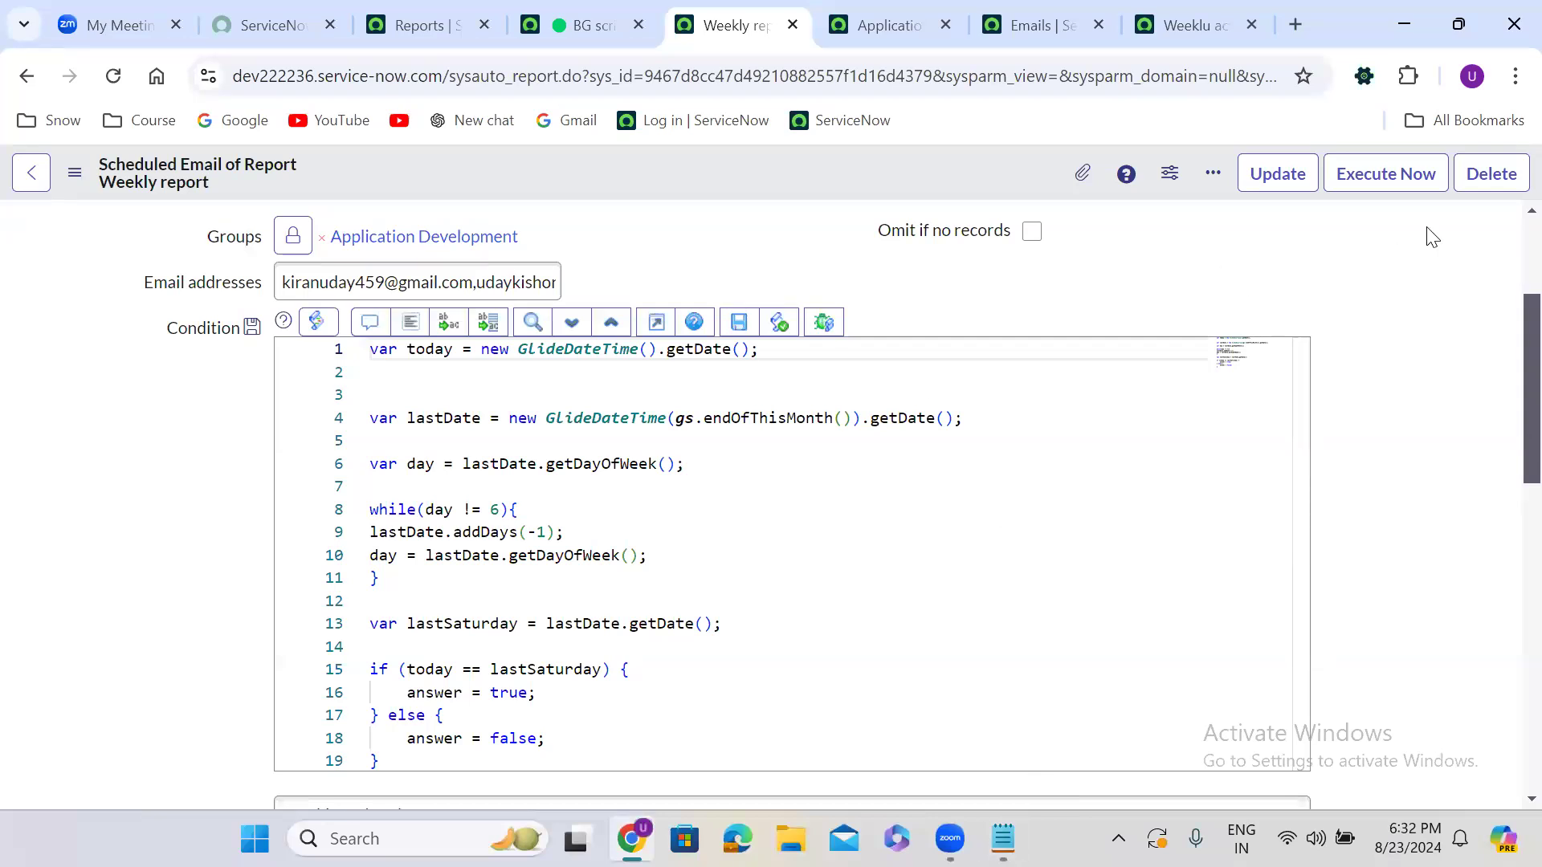
scroll(1508, 241, "up", 3)
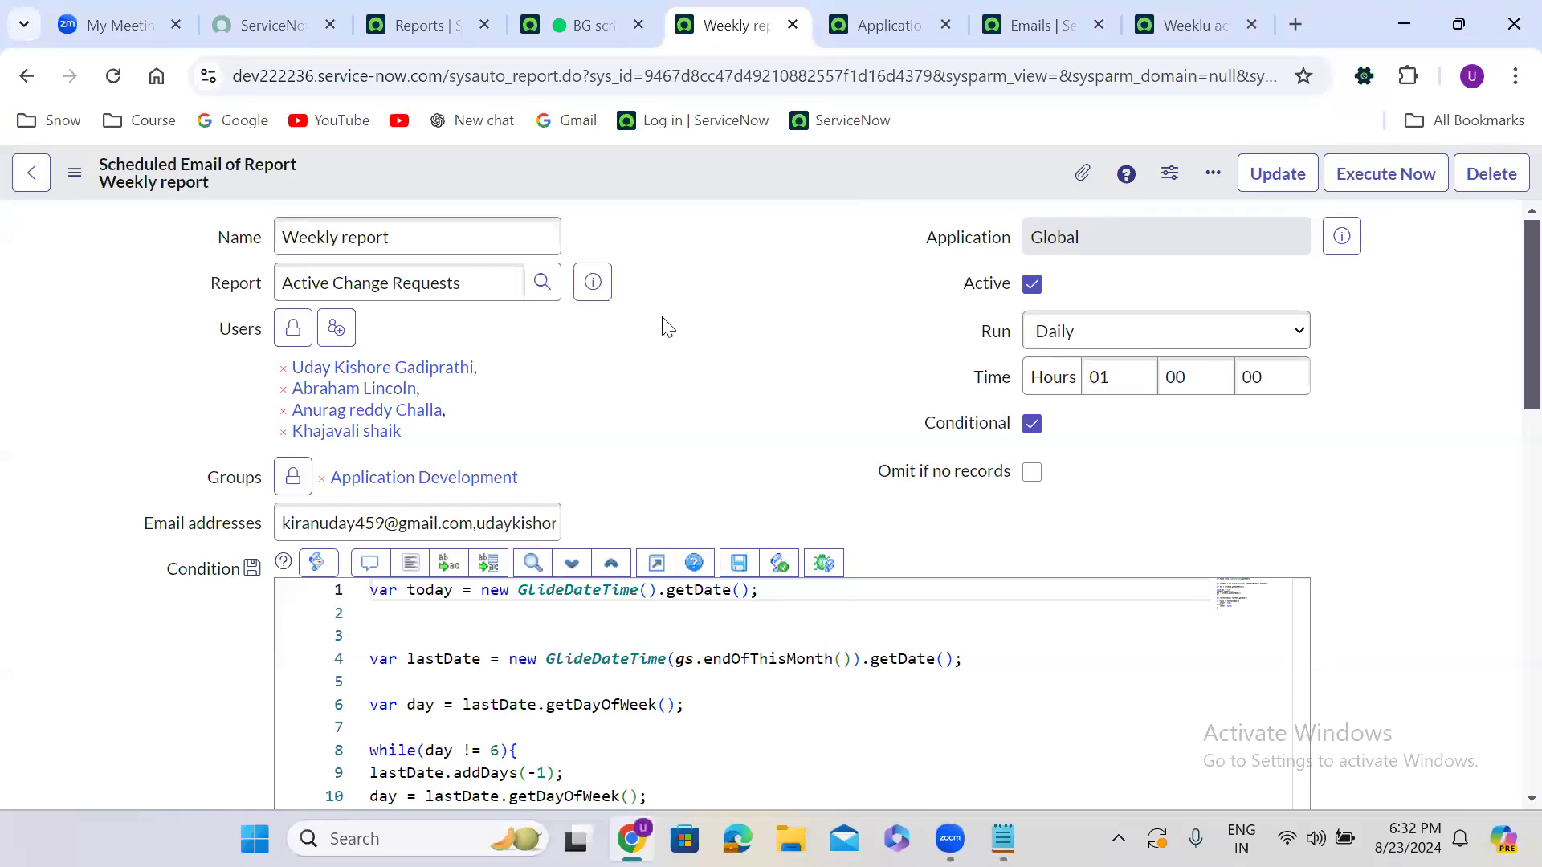
Open Scheduled Jobs from the navigator in a new tab and start a new job
left_click(426, 8)
left_click(127, 178)
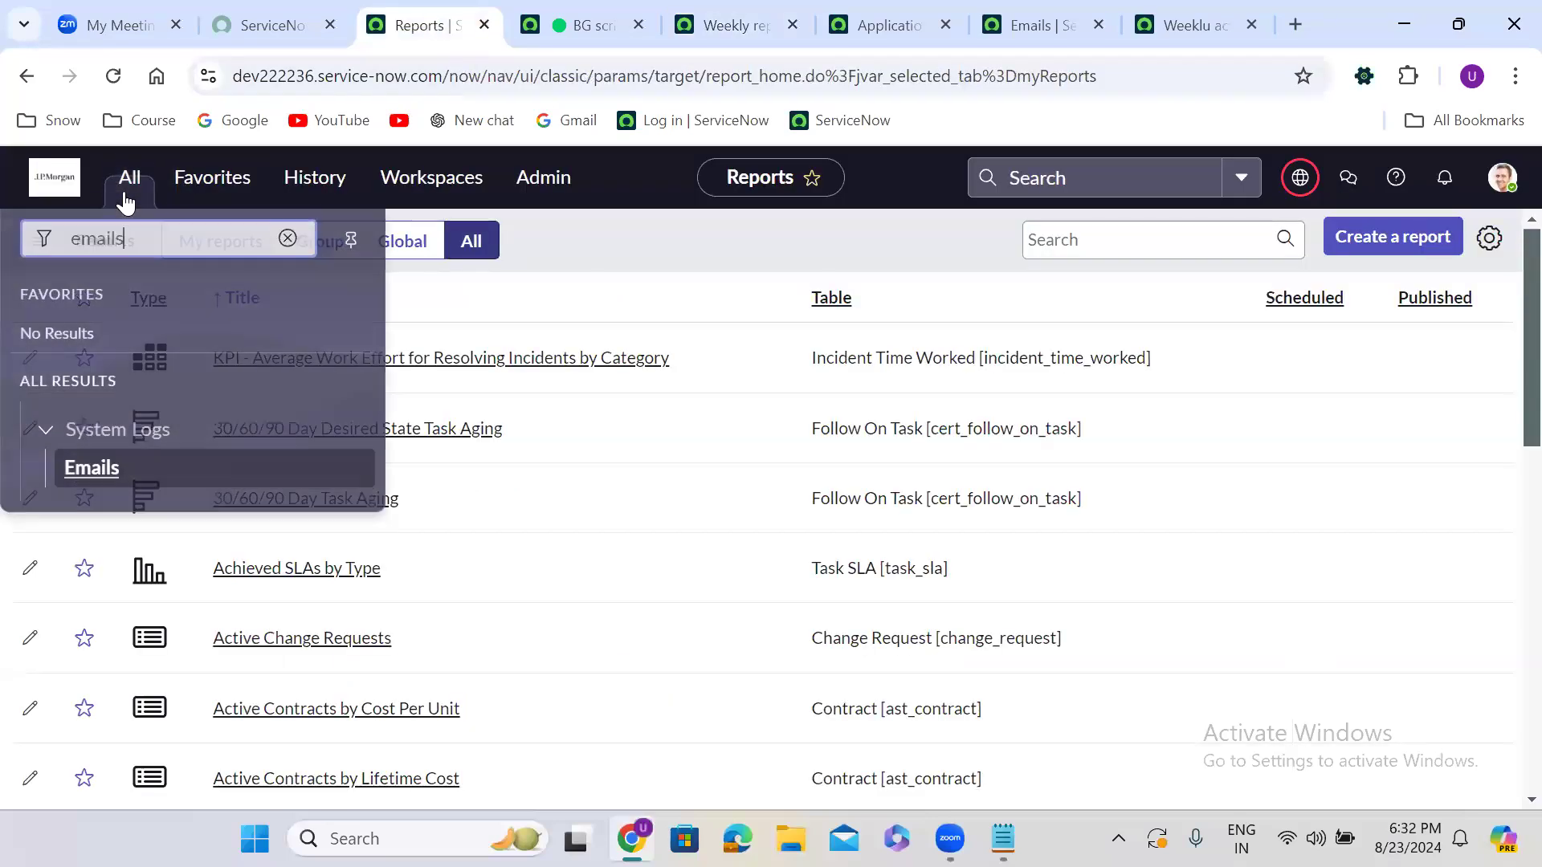
type("sc")
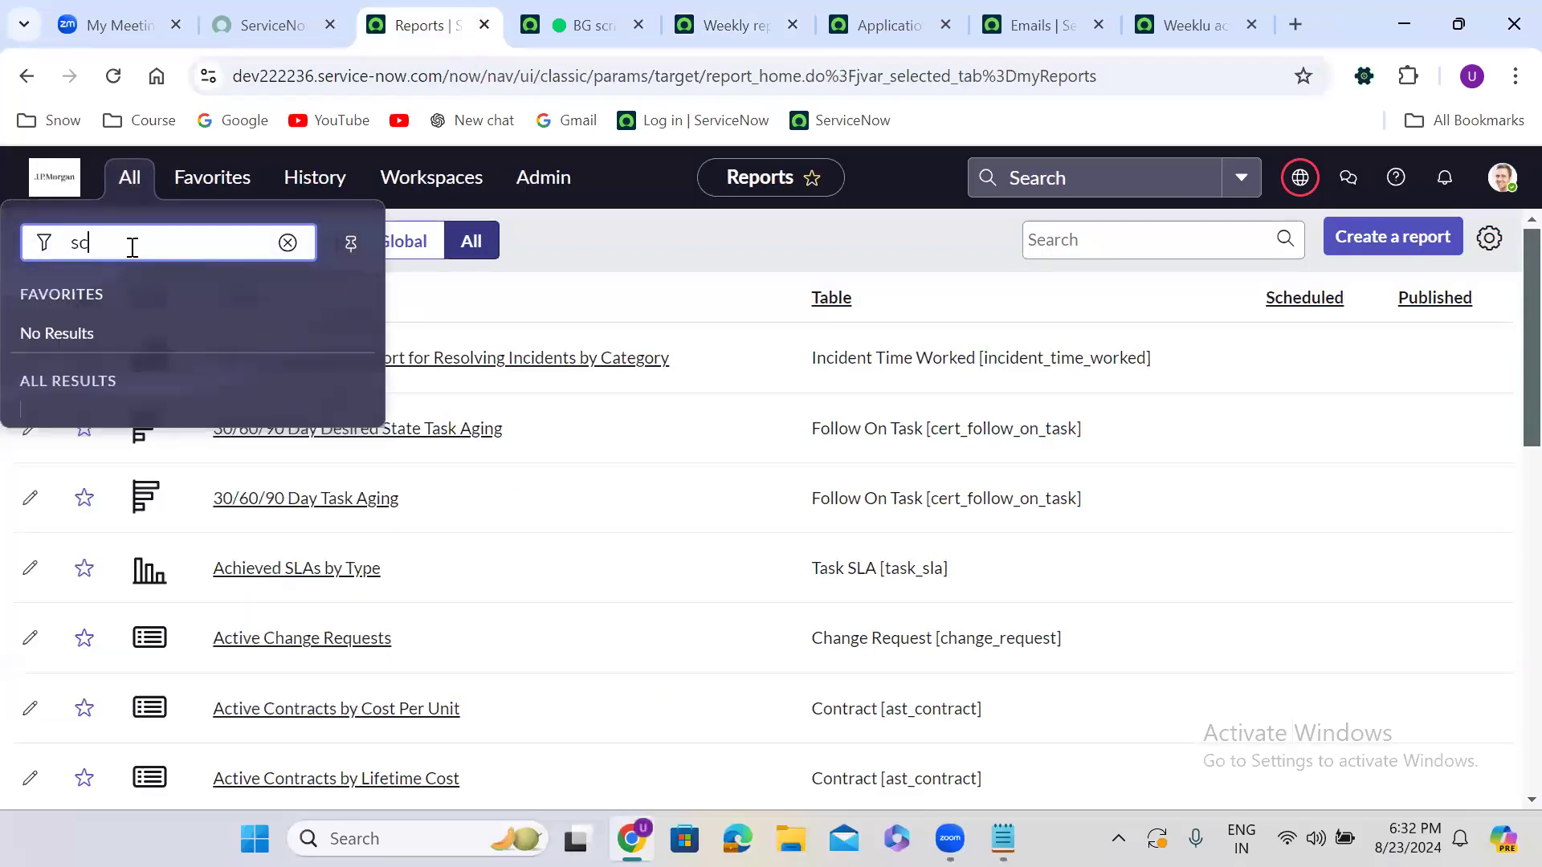
type("hediled")
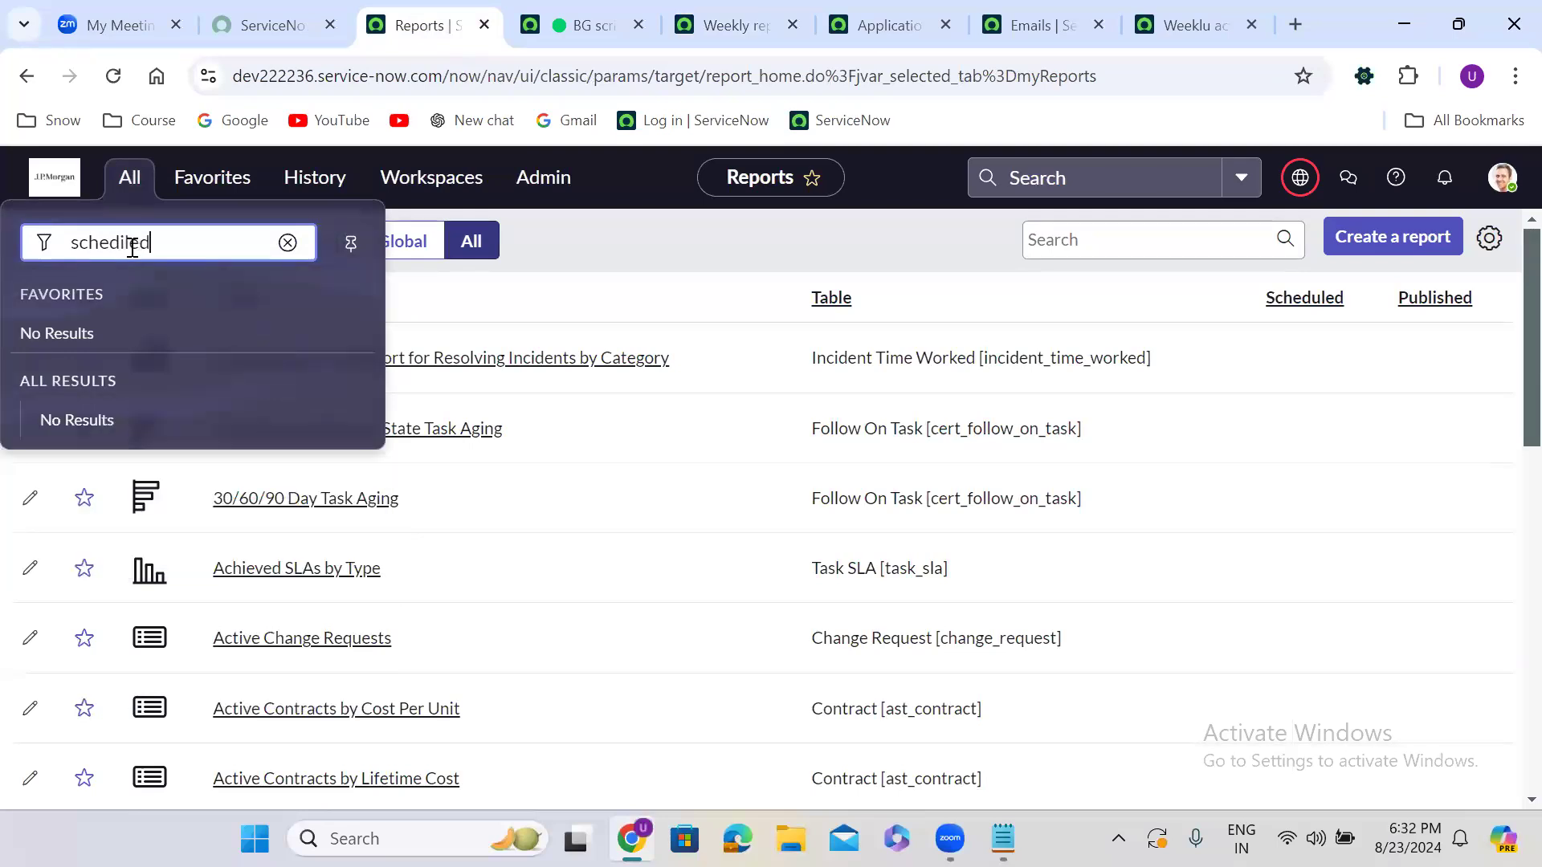
key("BackSpace")
key("BackSpace")
key("BackSpace")
key("BackSpace")
type("uled jobs")
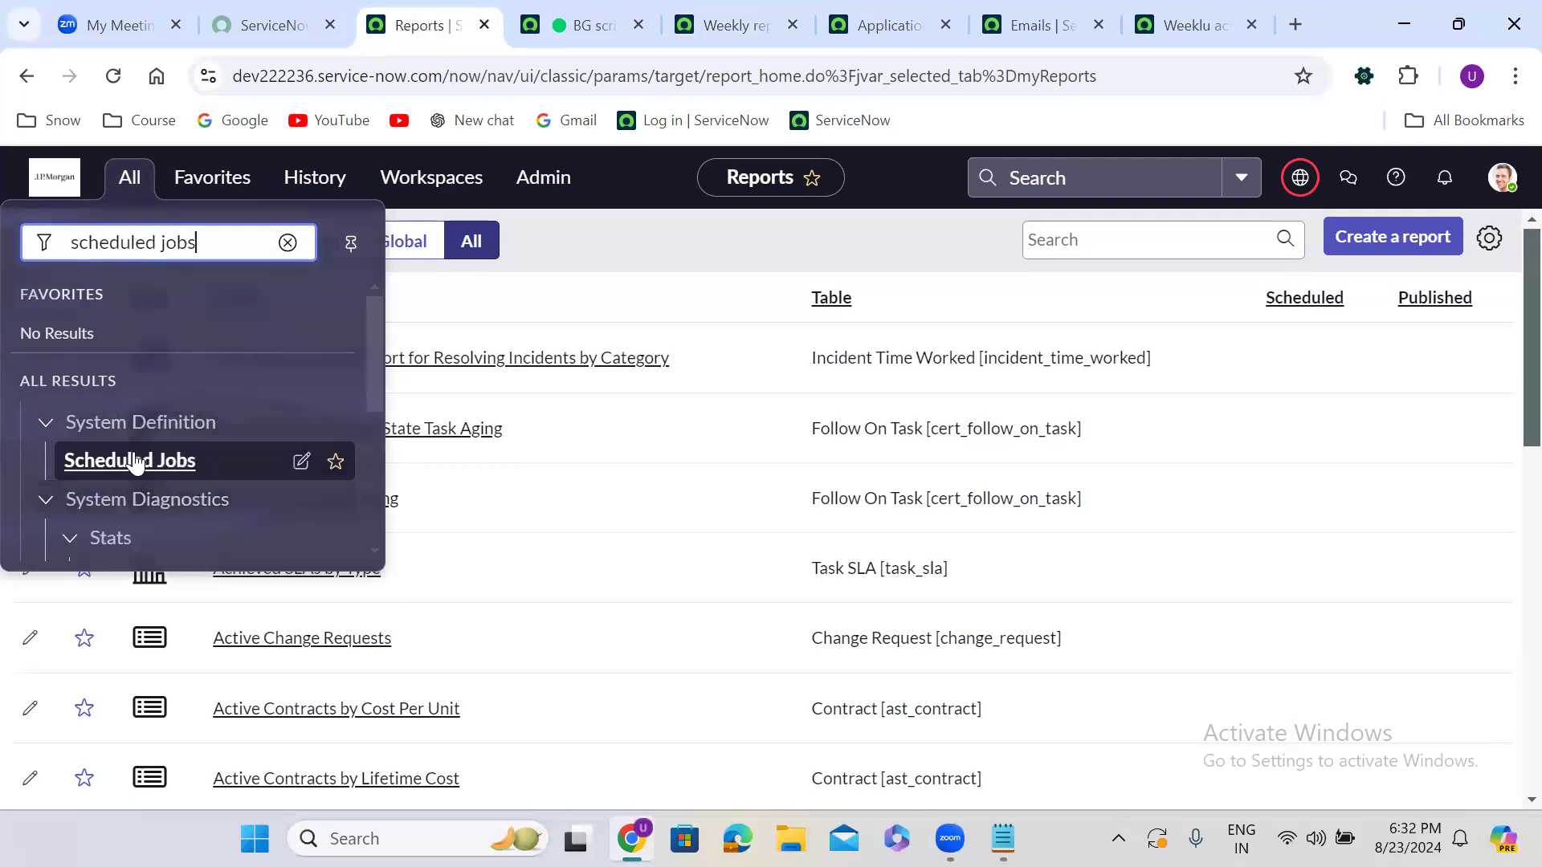
right_click(132, 461)
left_click(299, 165)
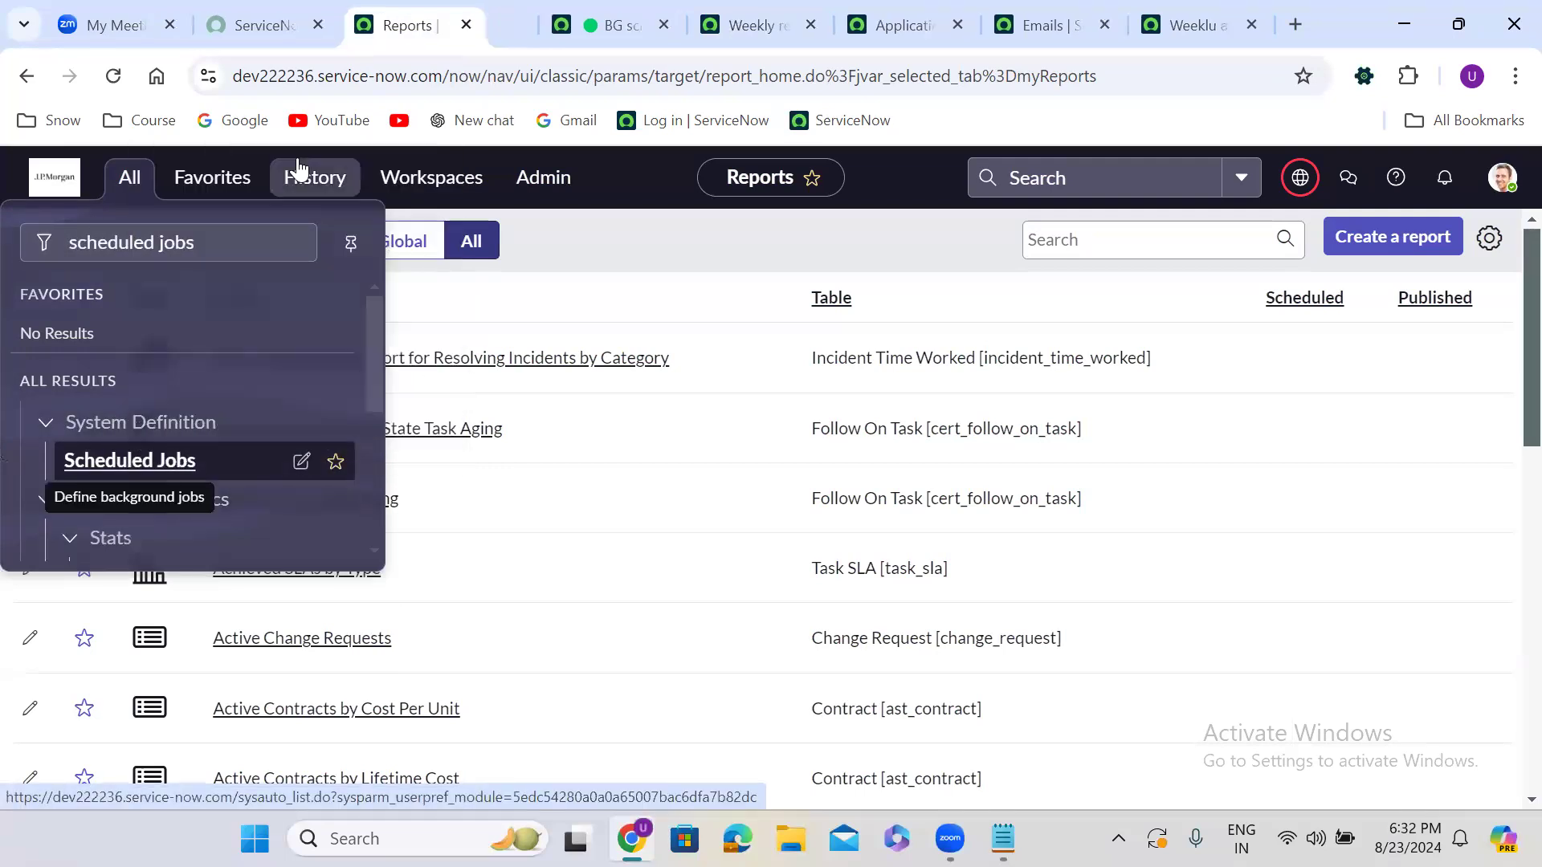
left_click(497, 16)
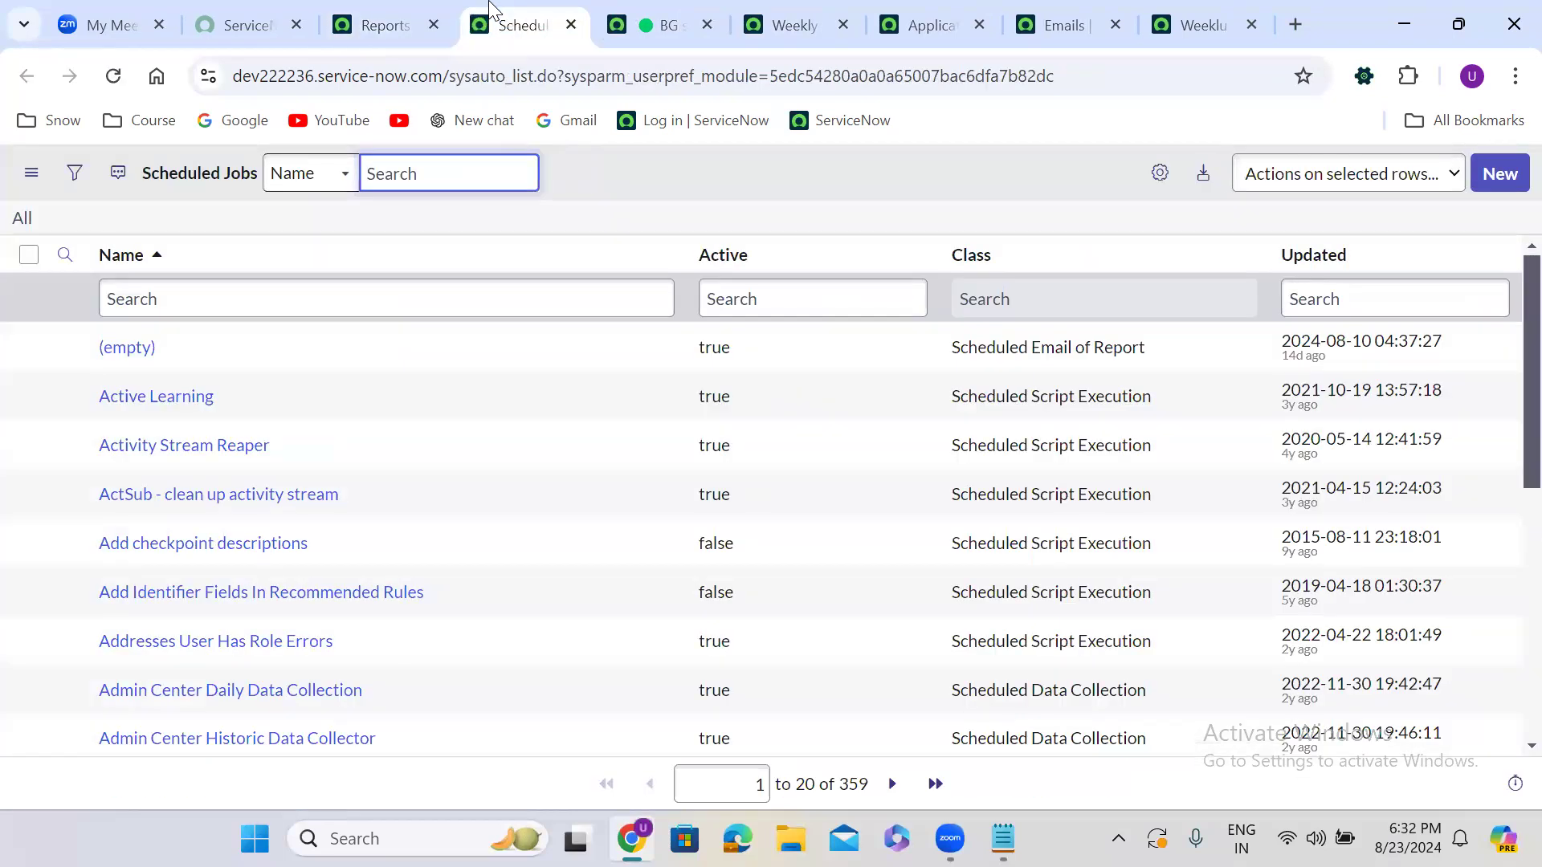
left_click(1497, 182)
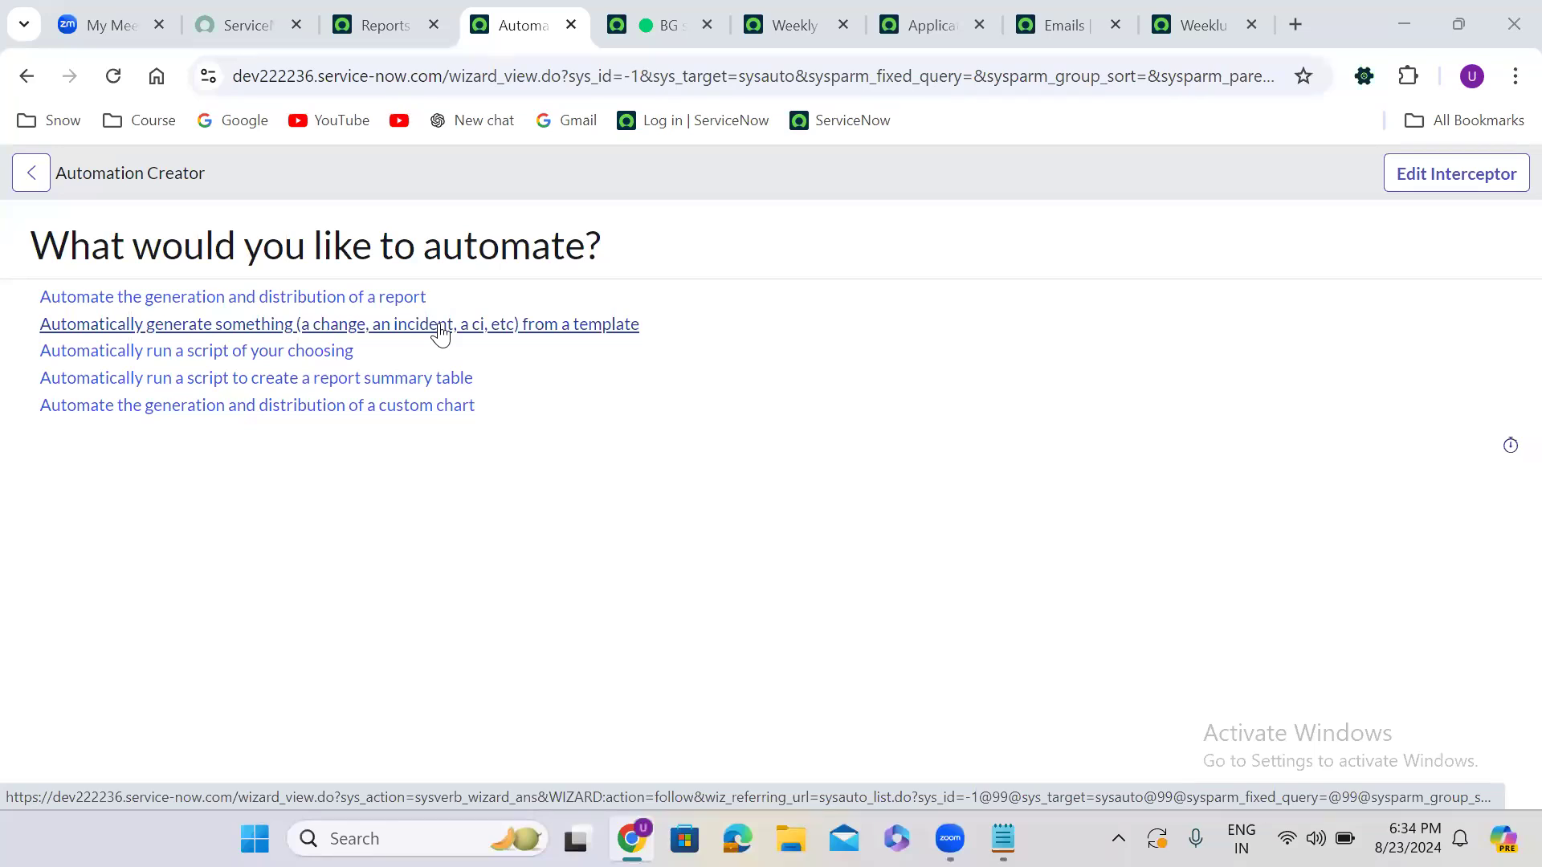
Choose to automatically generate a change, incident or CI from a template
left_click(538, 336)
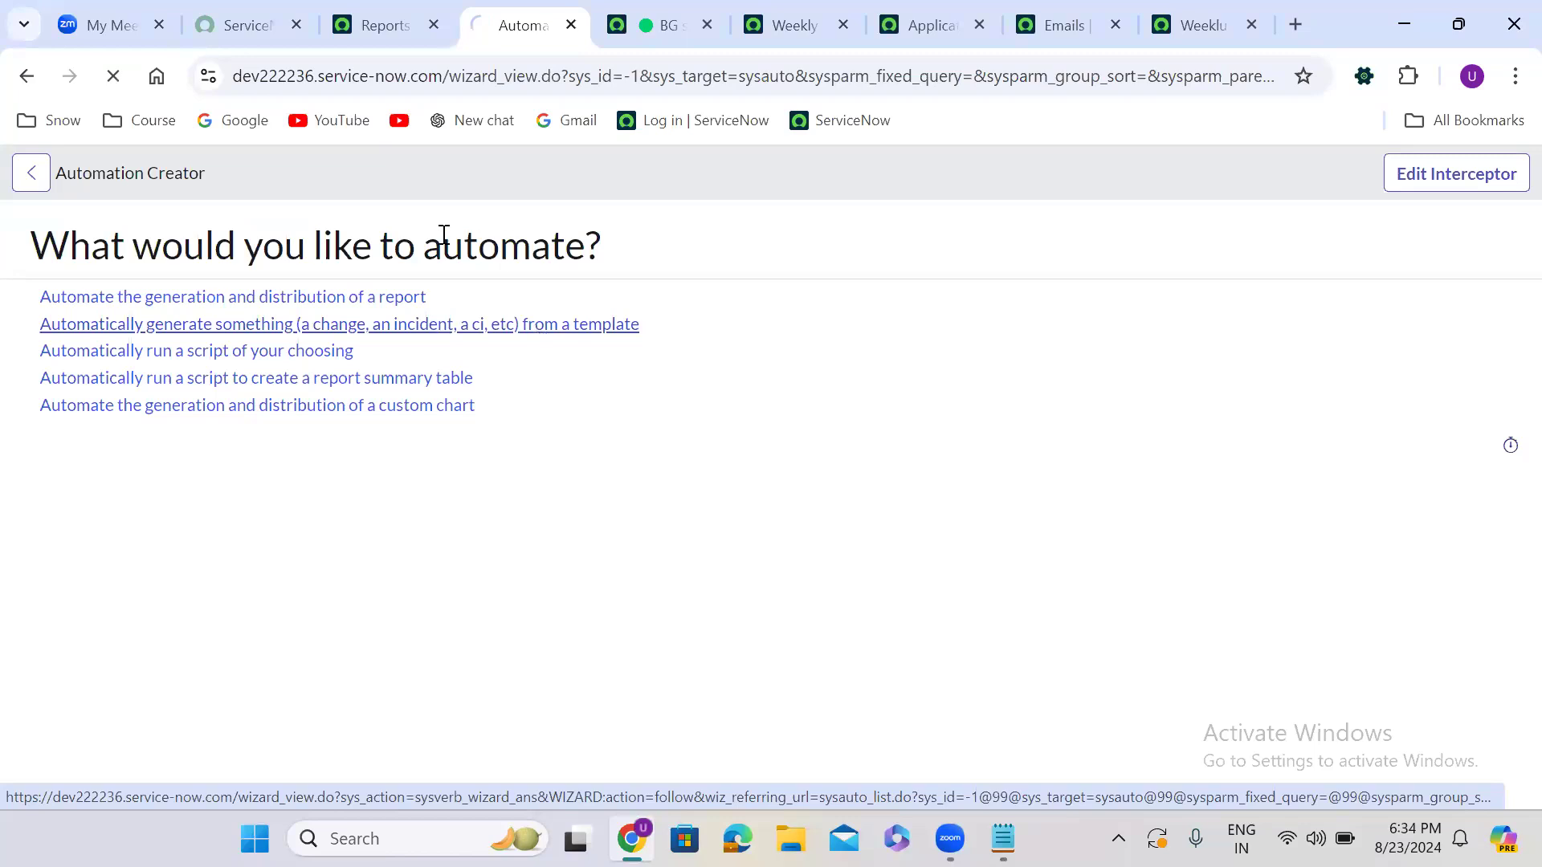
Name the new scheduled generation job 'Create HR Case', select its Generate this field, and return to Reports
type("Crea")
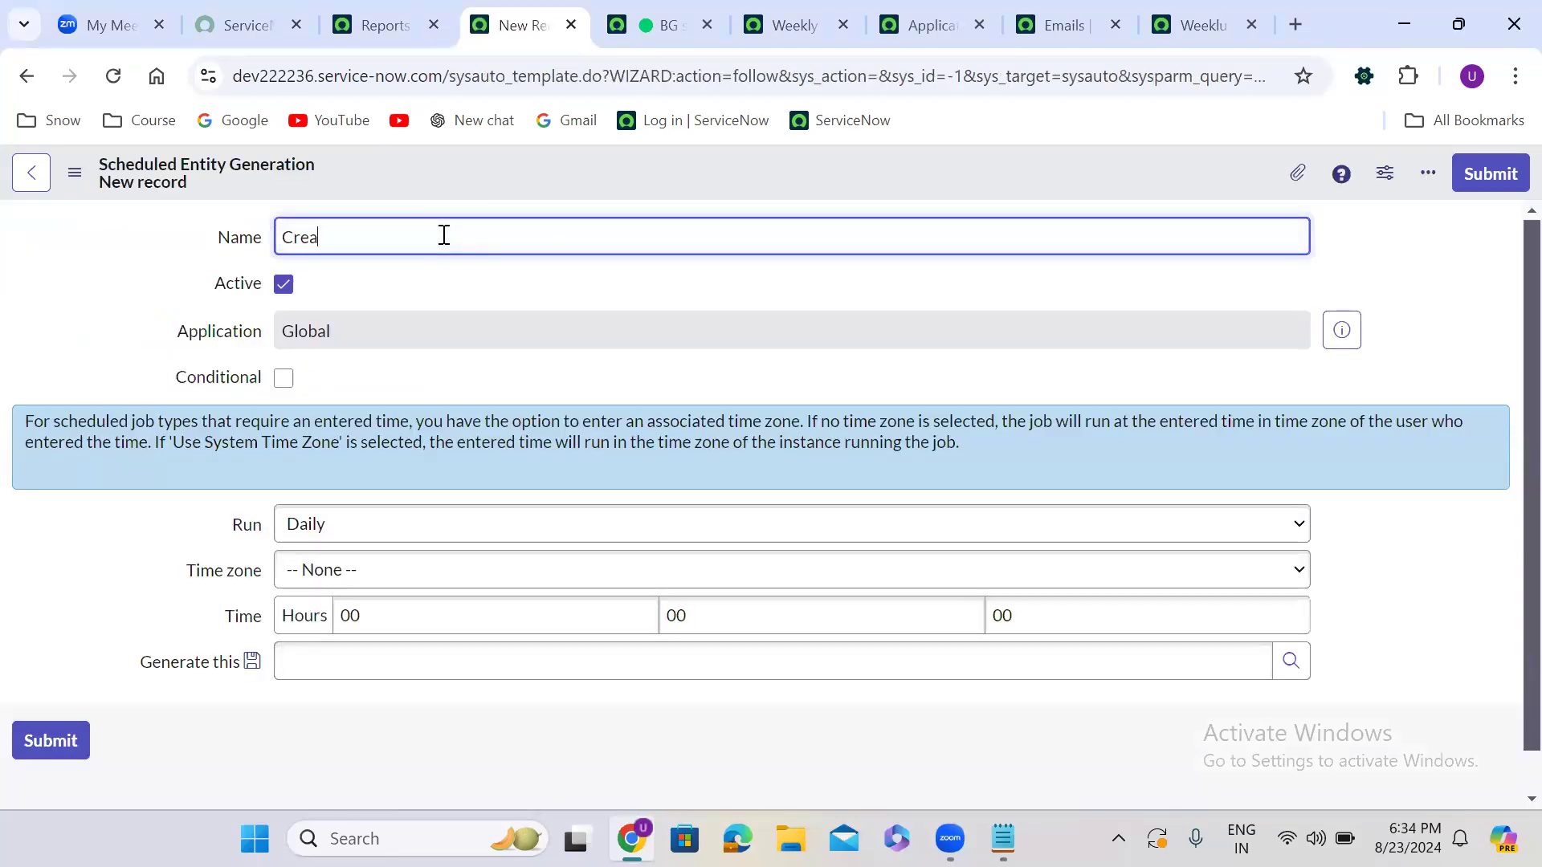
type("te HR Case")
left_click(544, 378)
left_click(385, 651)
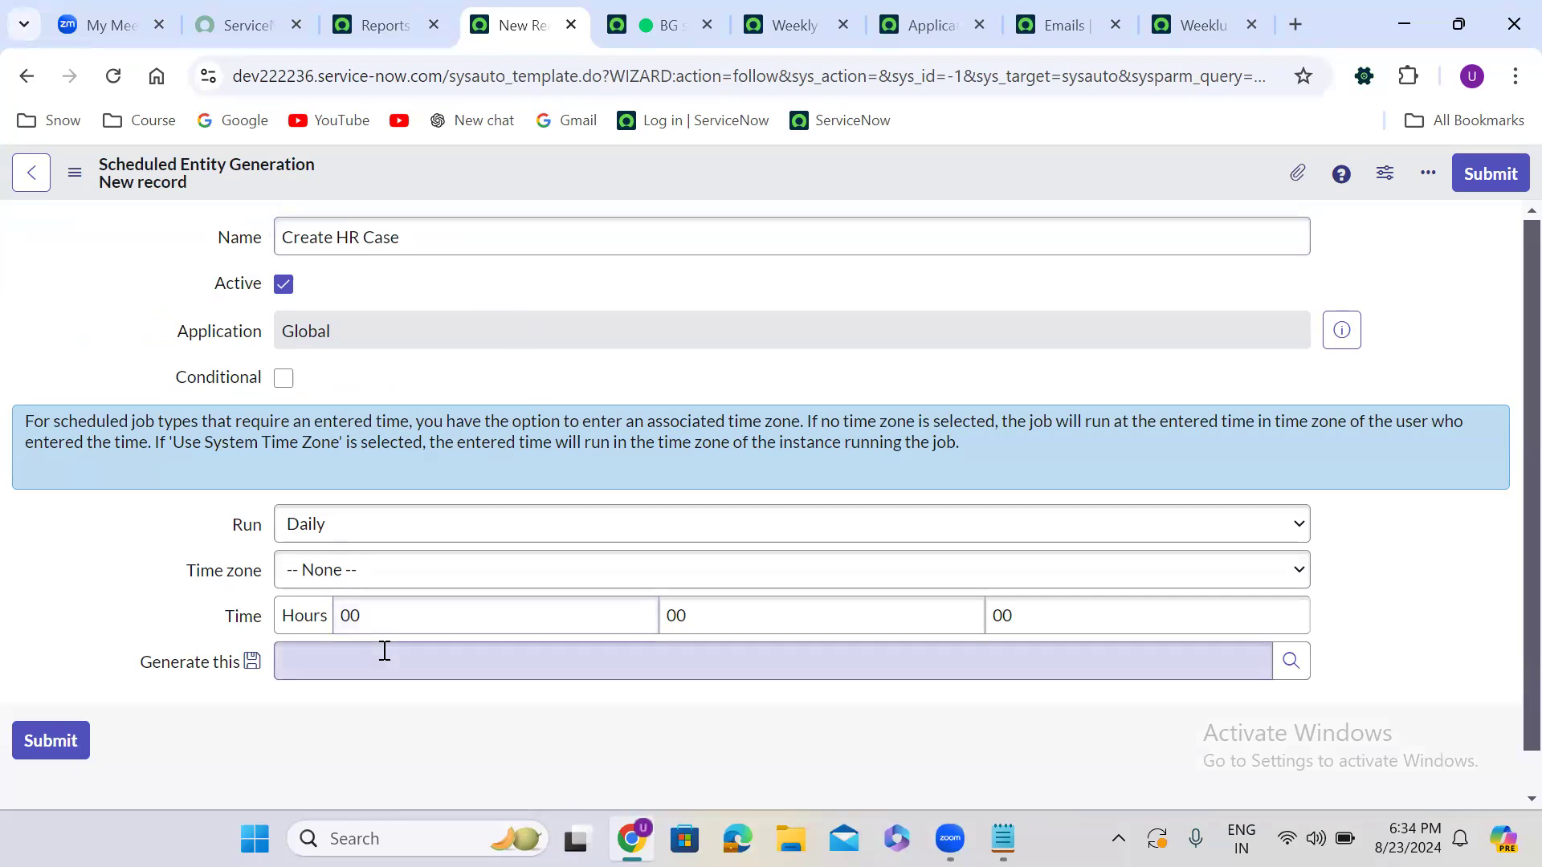
left_click(369, 5)
Find 'hr case' in the navigator and open a new HR Case form
left_click(122, 181)
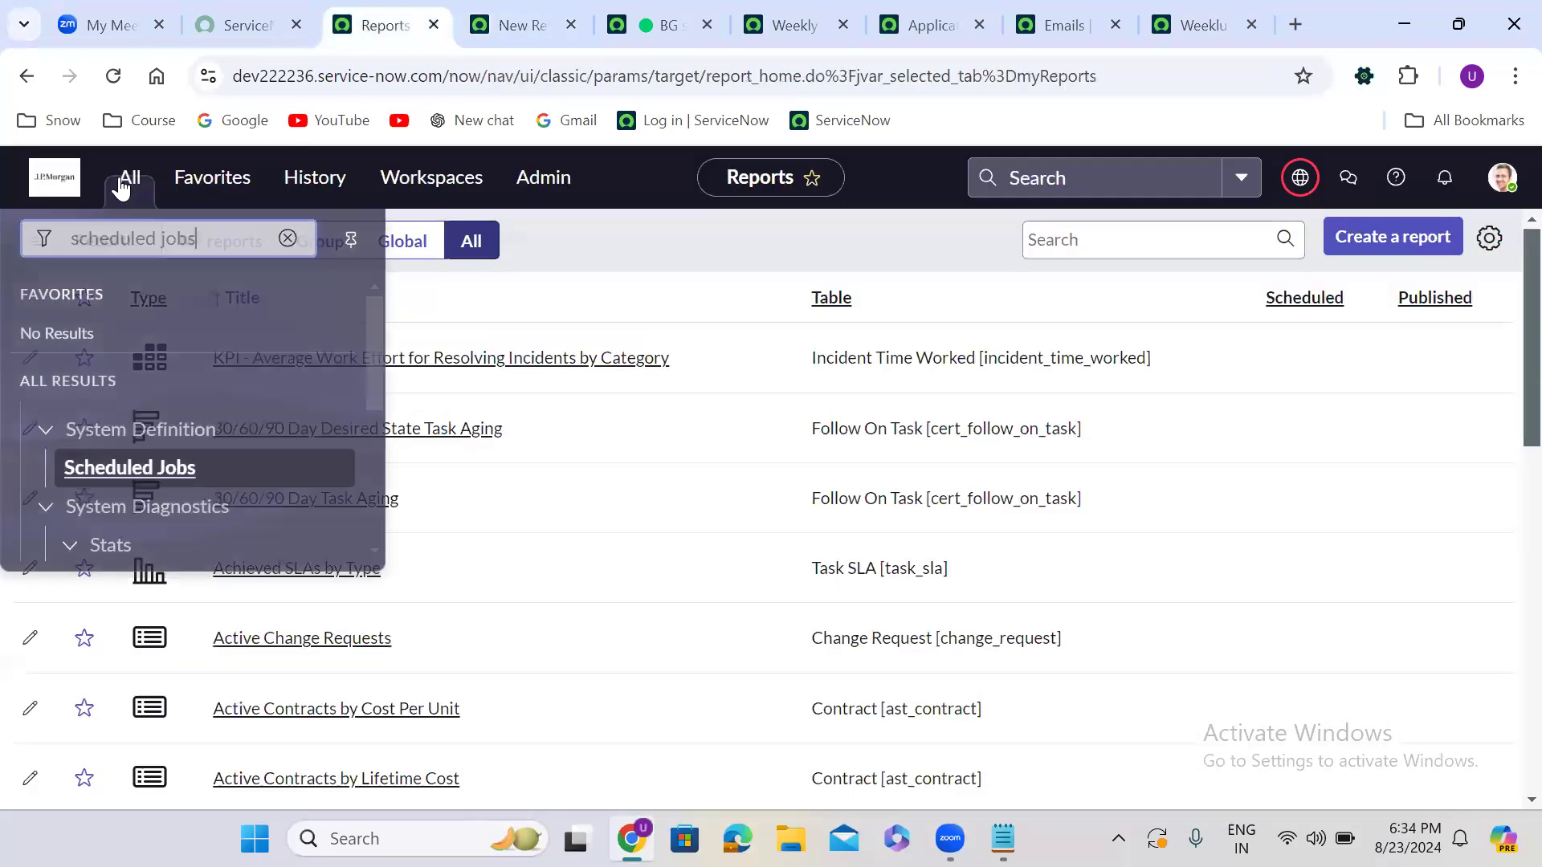
type("hr case")
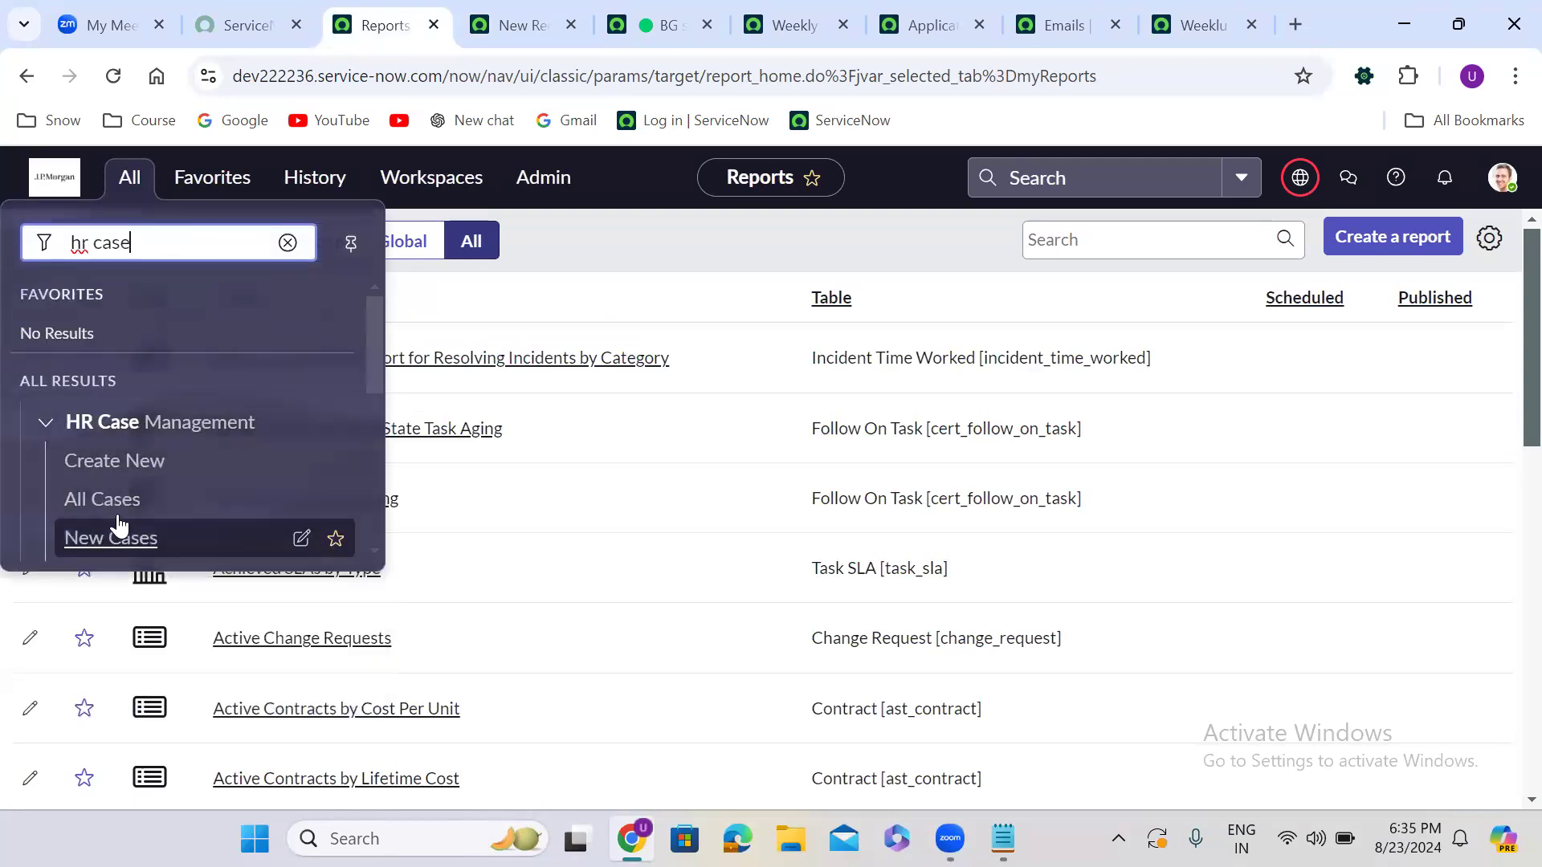
left_click(111, 464, "ctrl")
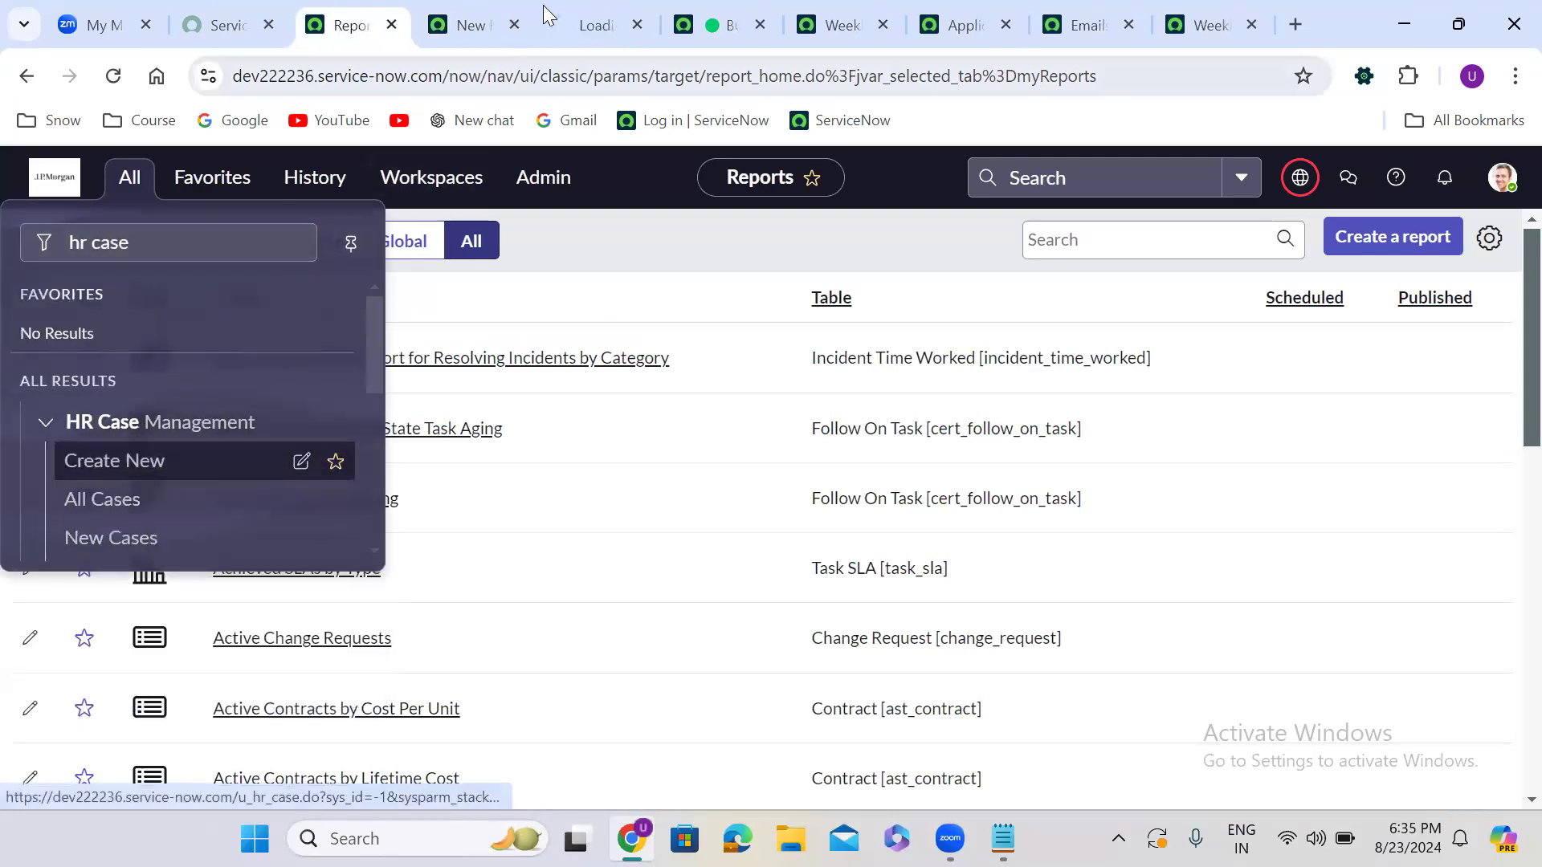
left_click(585, 28)
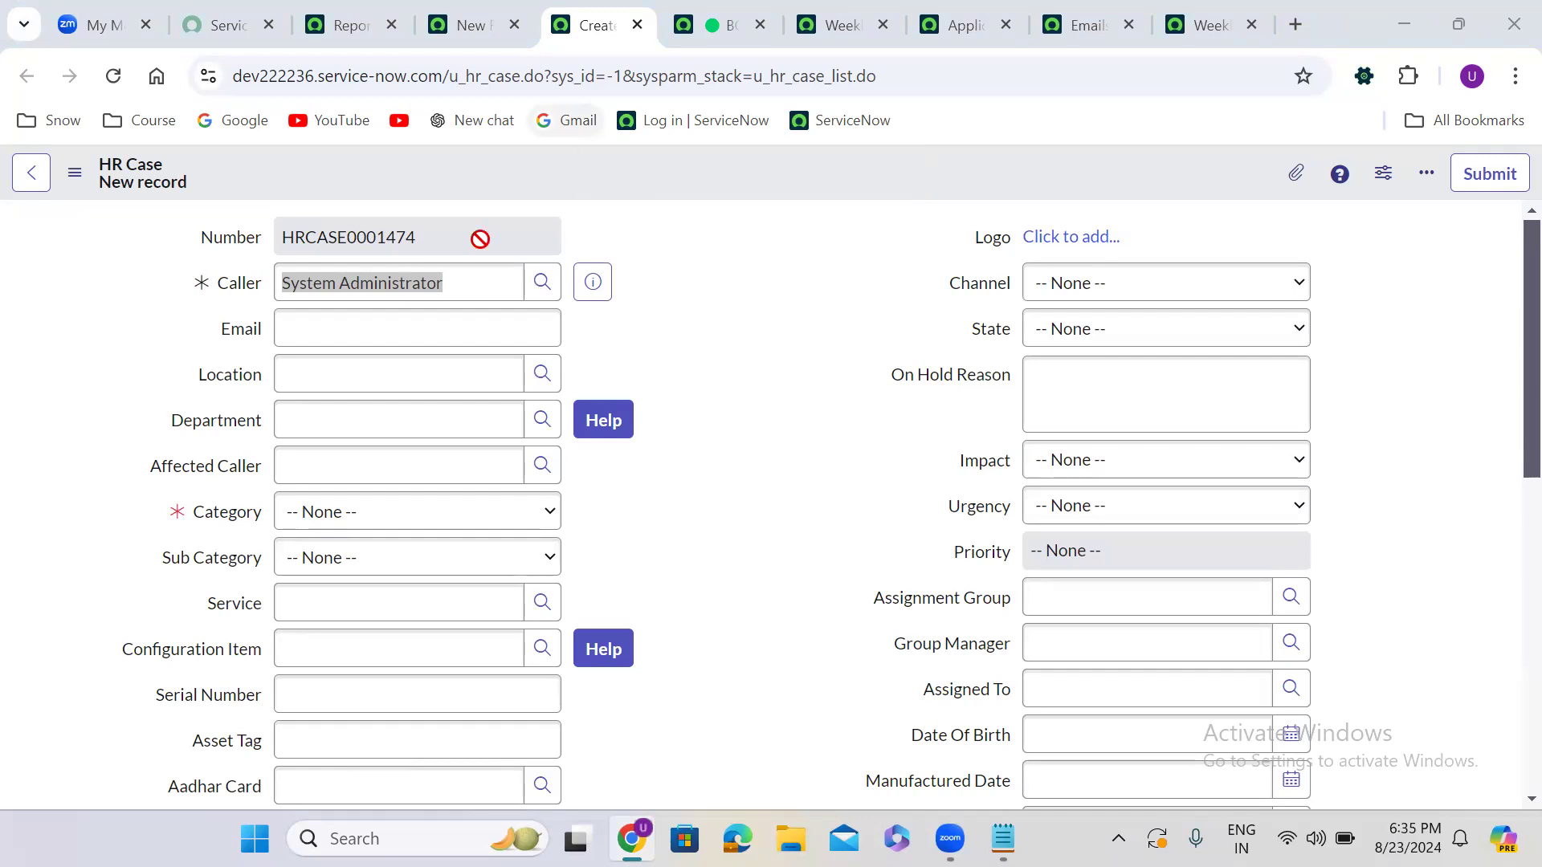
Set category Software, sub category Windows, and configuration item *ASSET-IBM
left_click(368, 511)
left_click(369, 576)
left_click(344, 559)
left_click(356, 621)
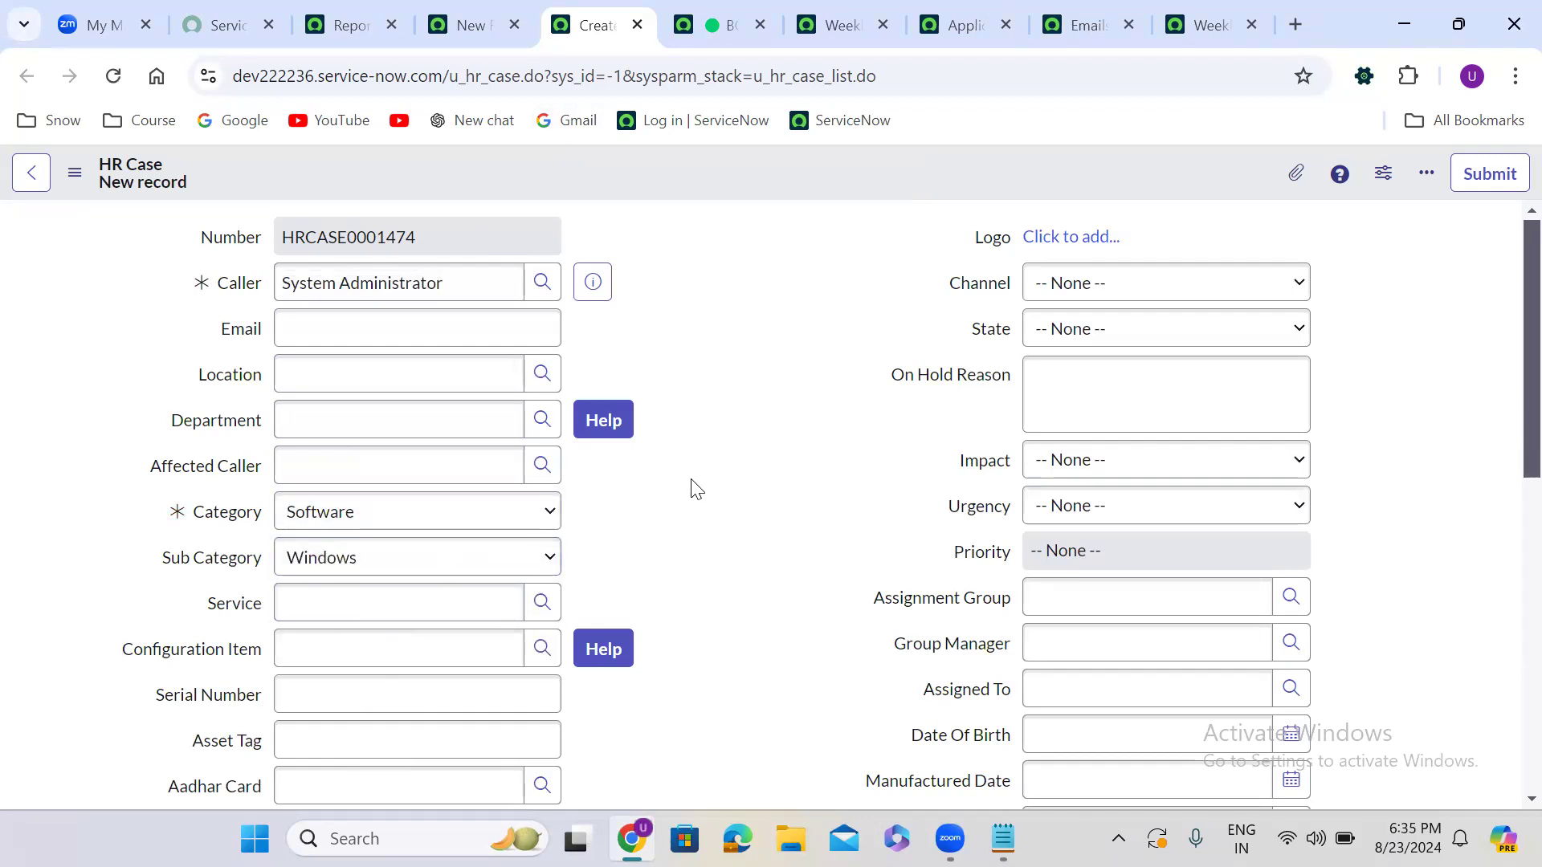
scroll(695, 489, "down", 1)
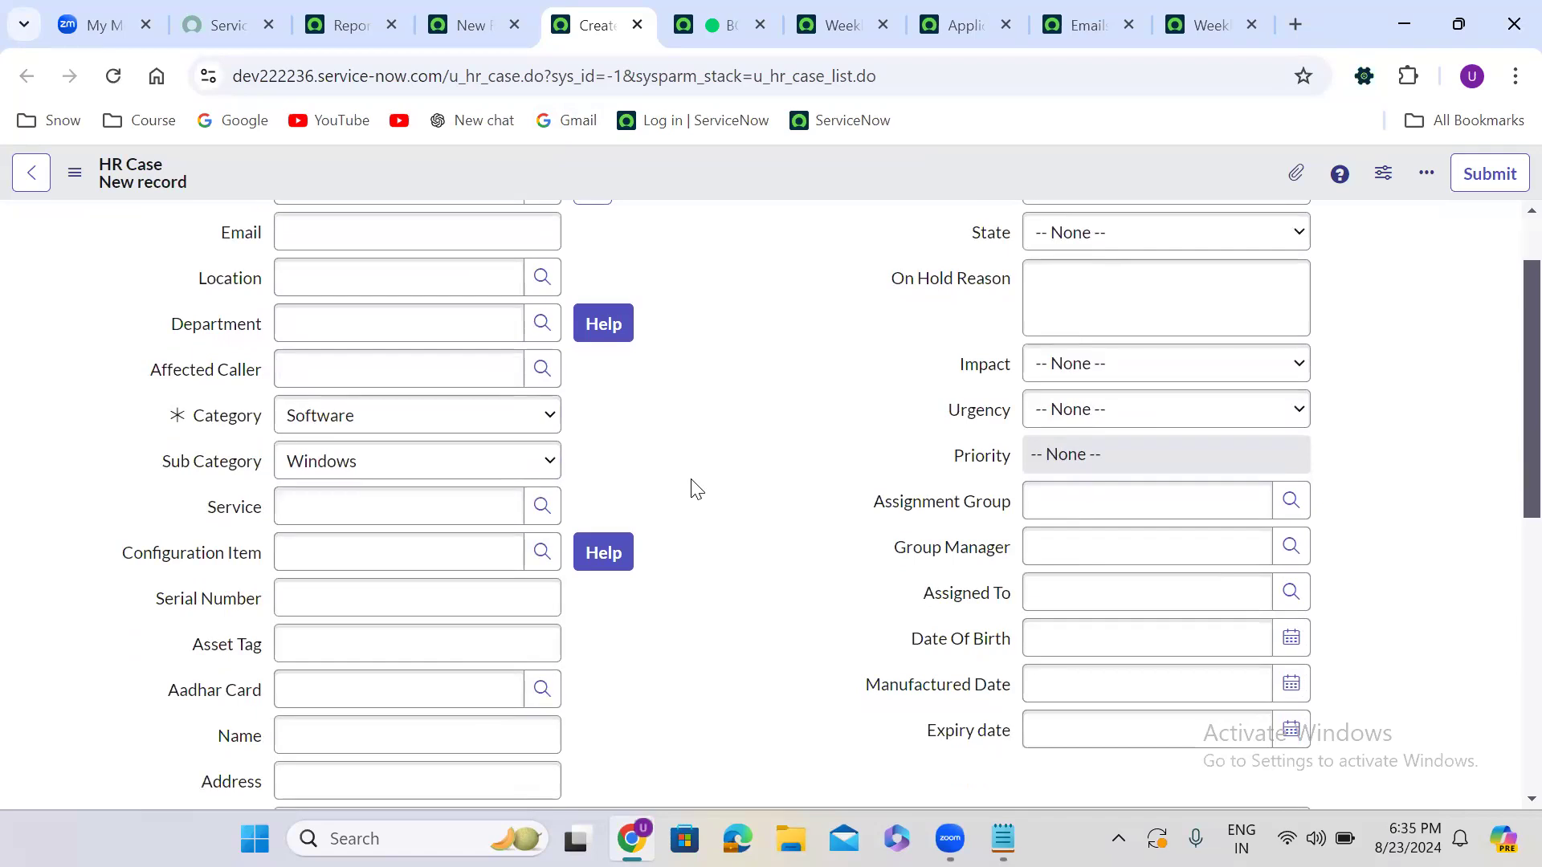
scroll(695, 489, "down", 2)
scroll(695, 489, "up", 3)
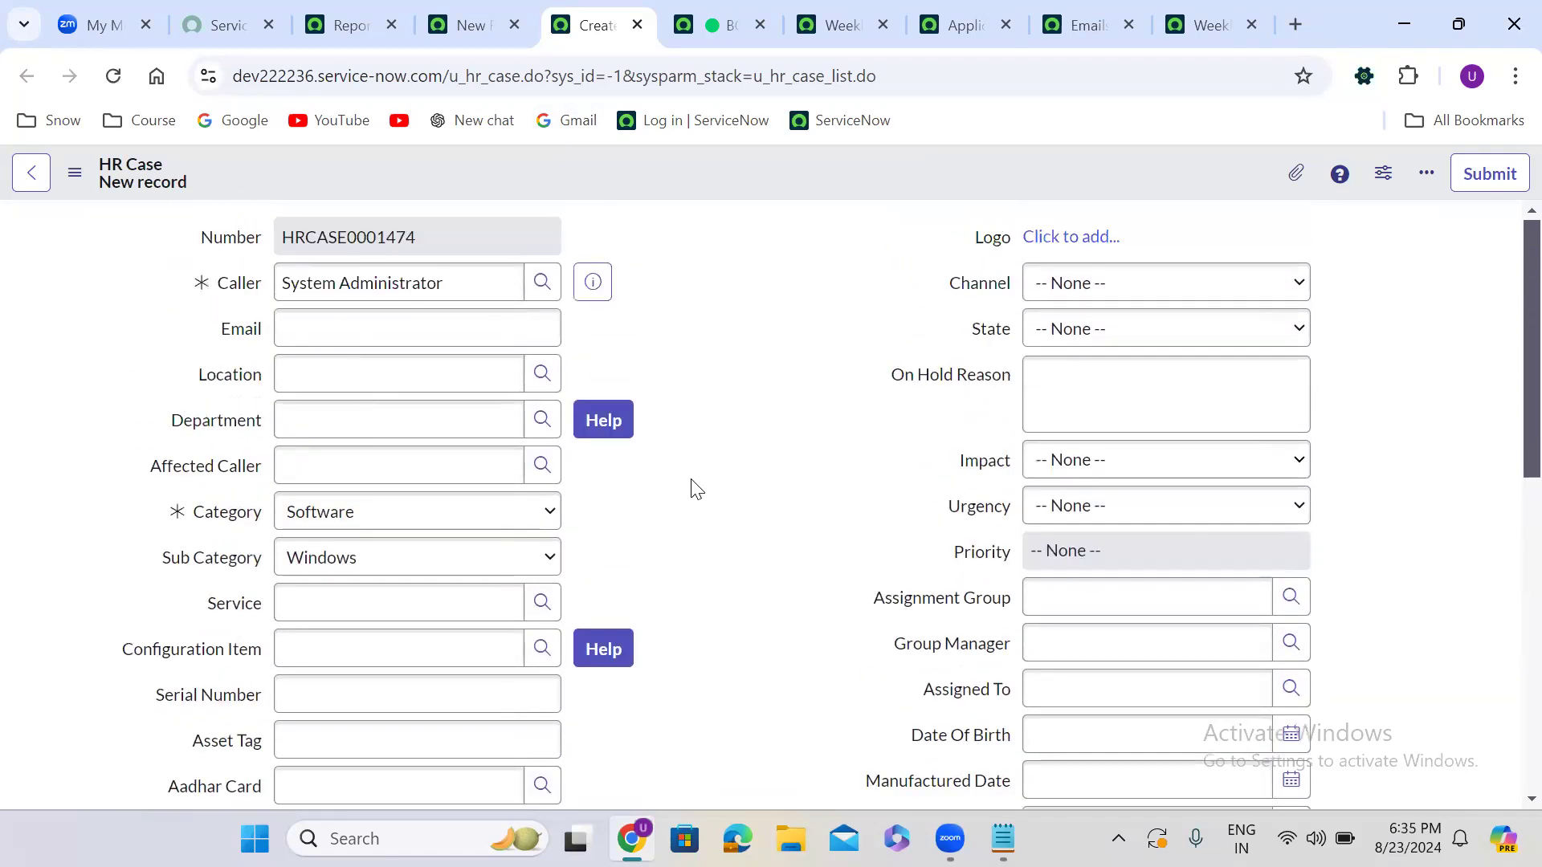
left_click(345, 414)
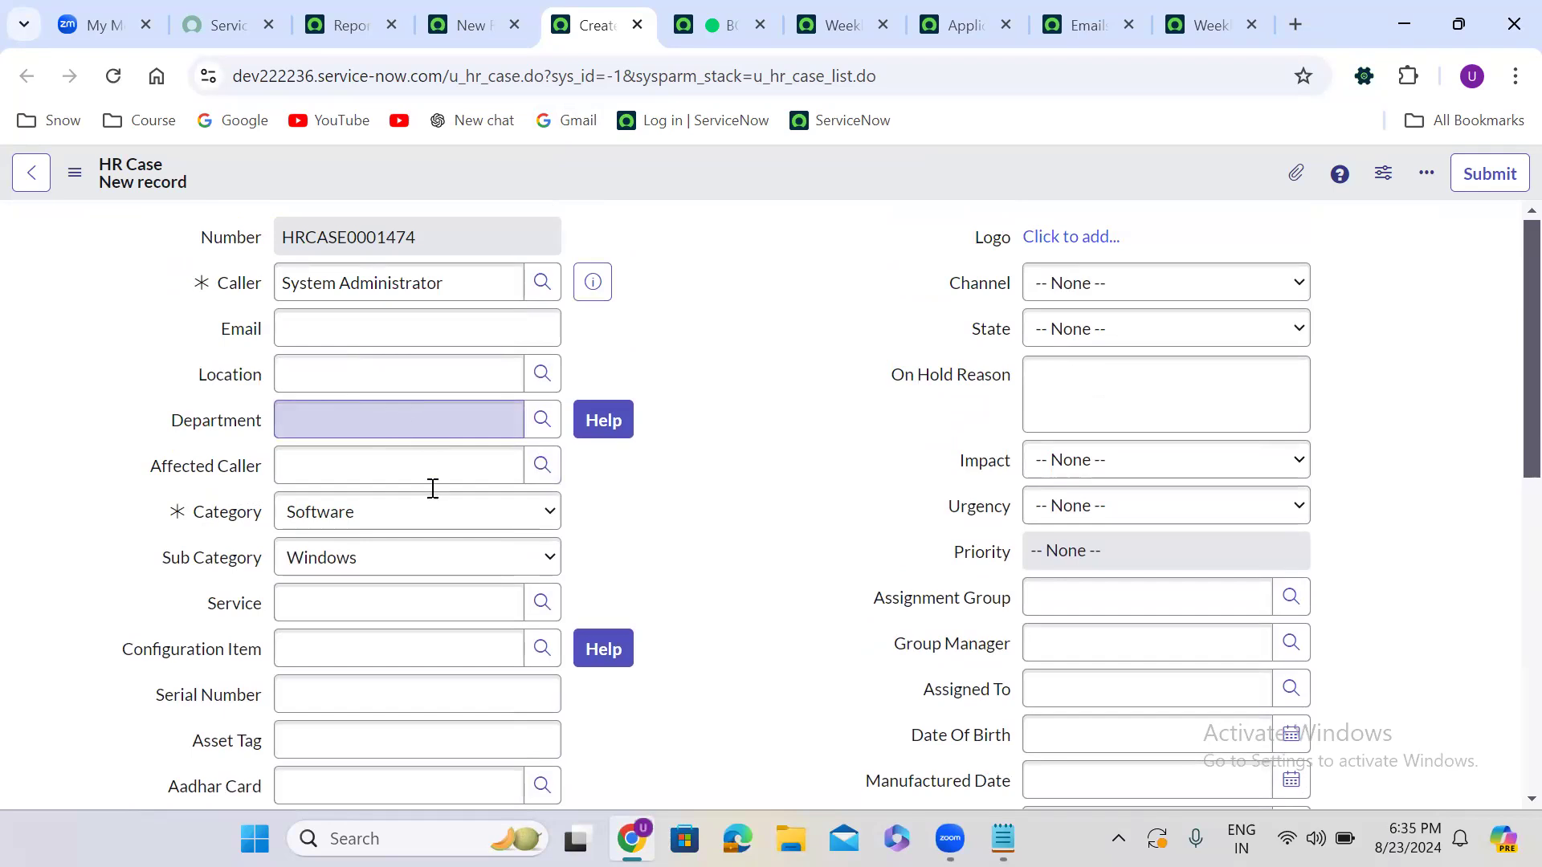
left_click(373, 653)
type("**")
left_click(382, 706)
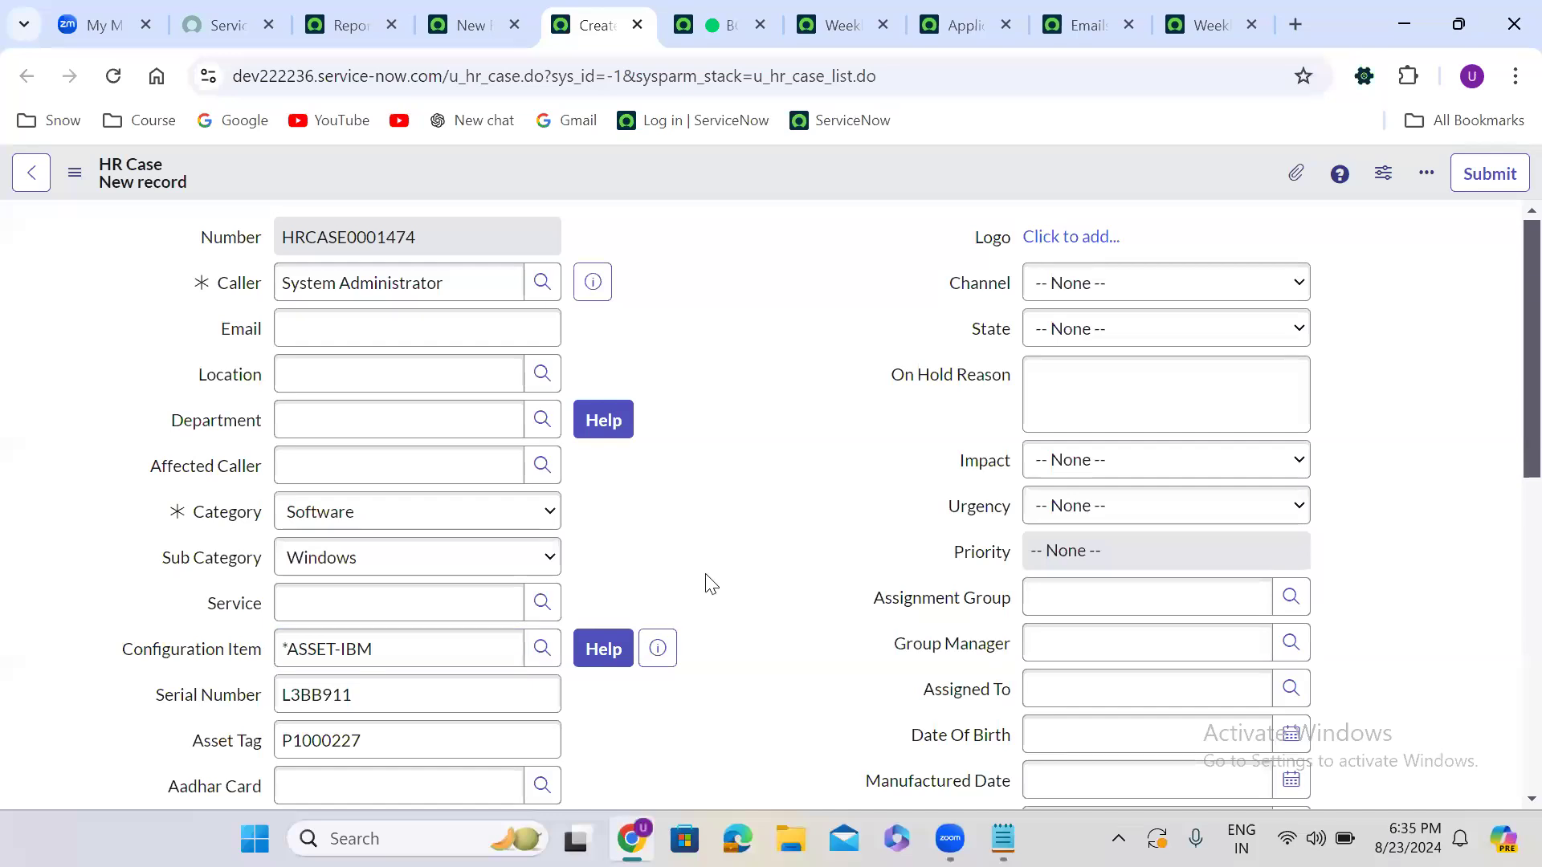
Set channel Email, state In Progress, and High impact and urgency
scroll(706, 581, "down", 1)
left_click(1100, 234)
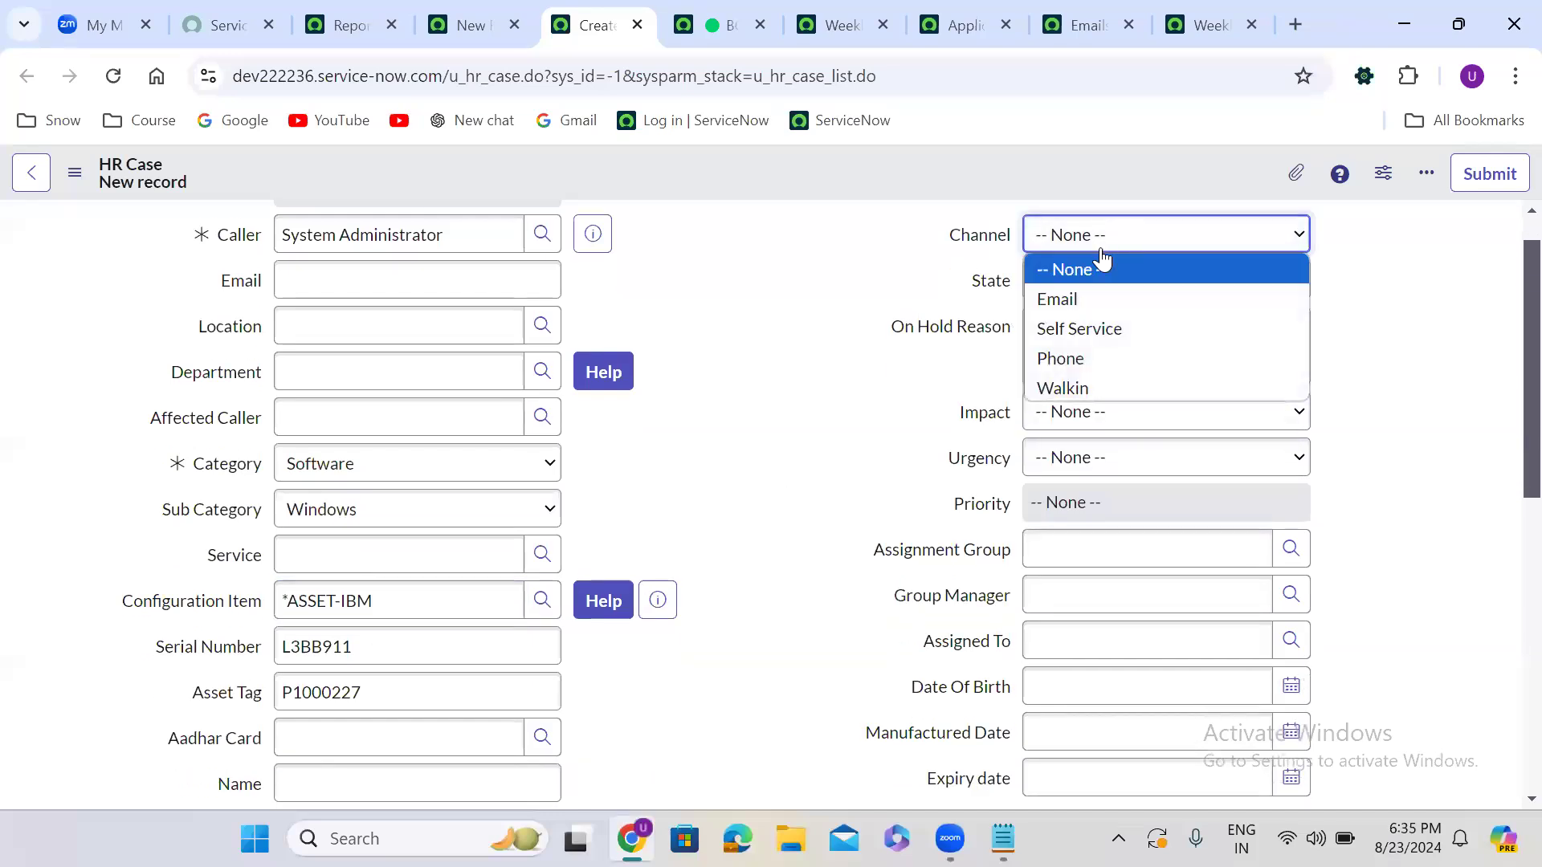
left_click(1101, 279)
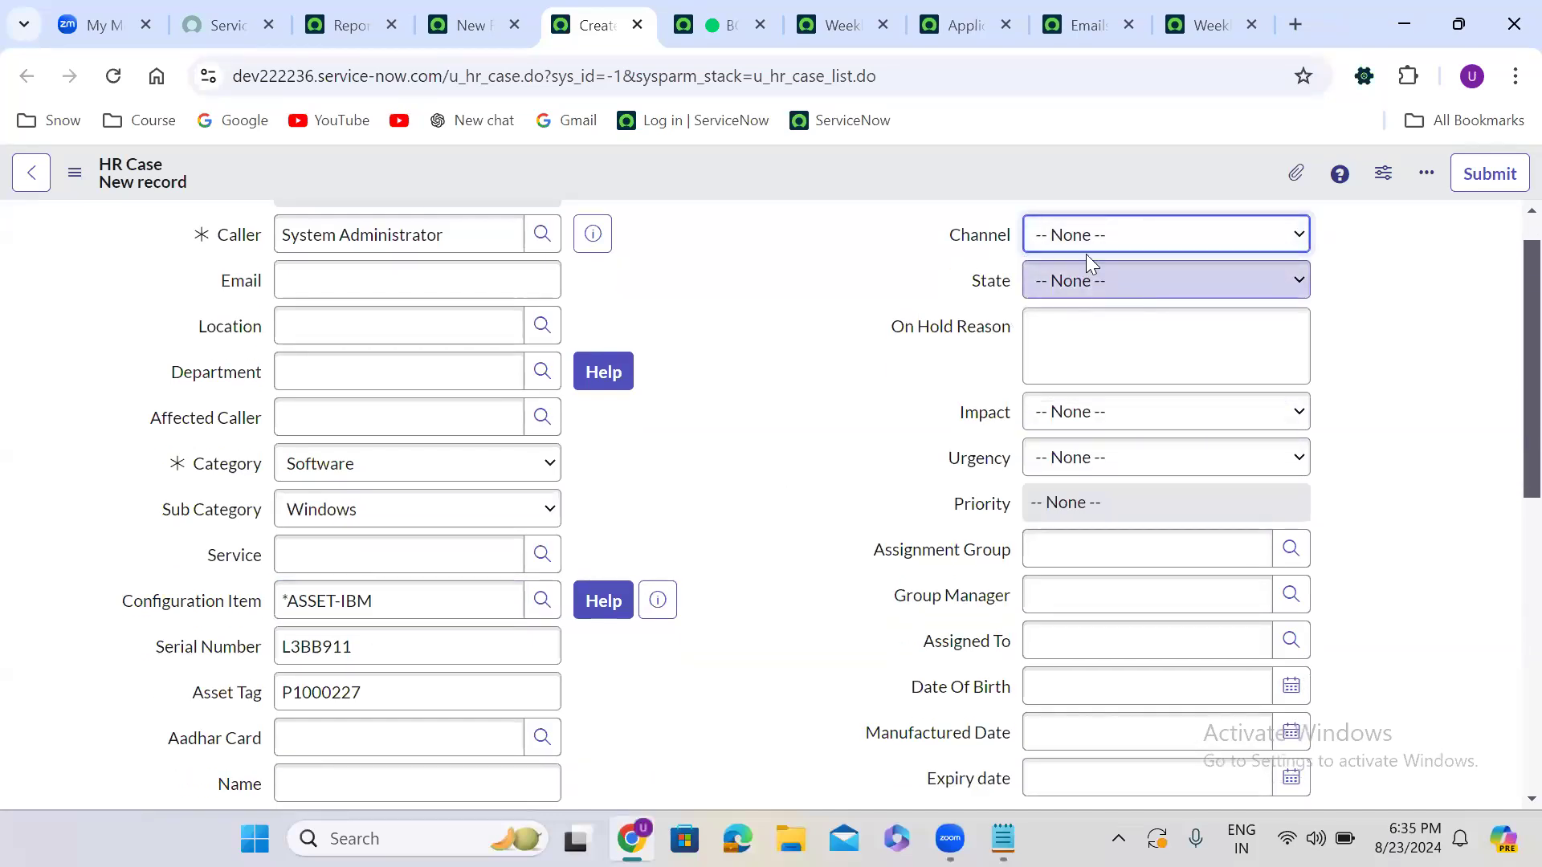
left_click(1080, 239)
left_click(1076, 299)
left_click(1092, 297)
left_click(1098, 372)
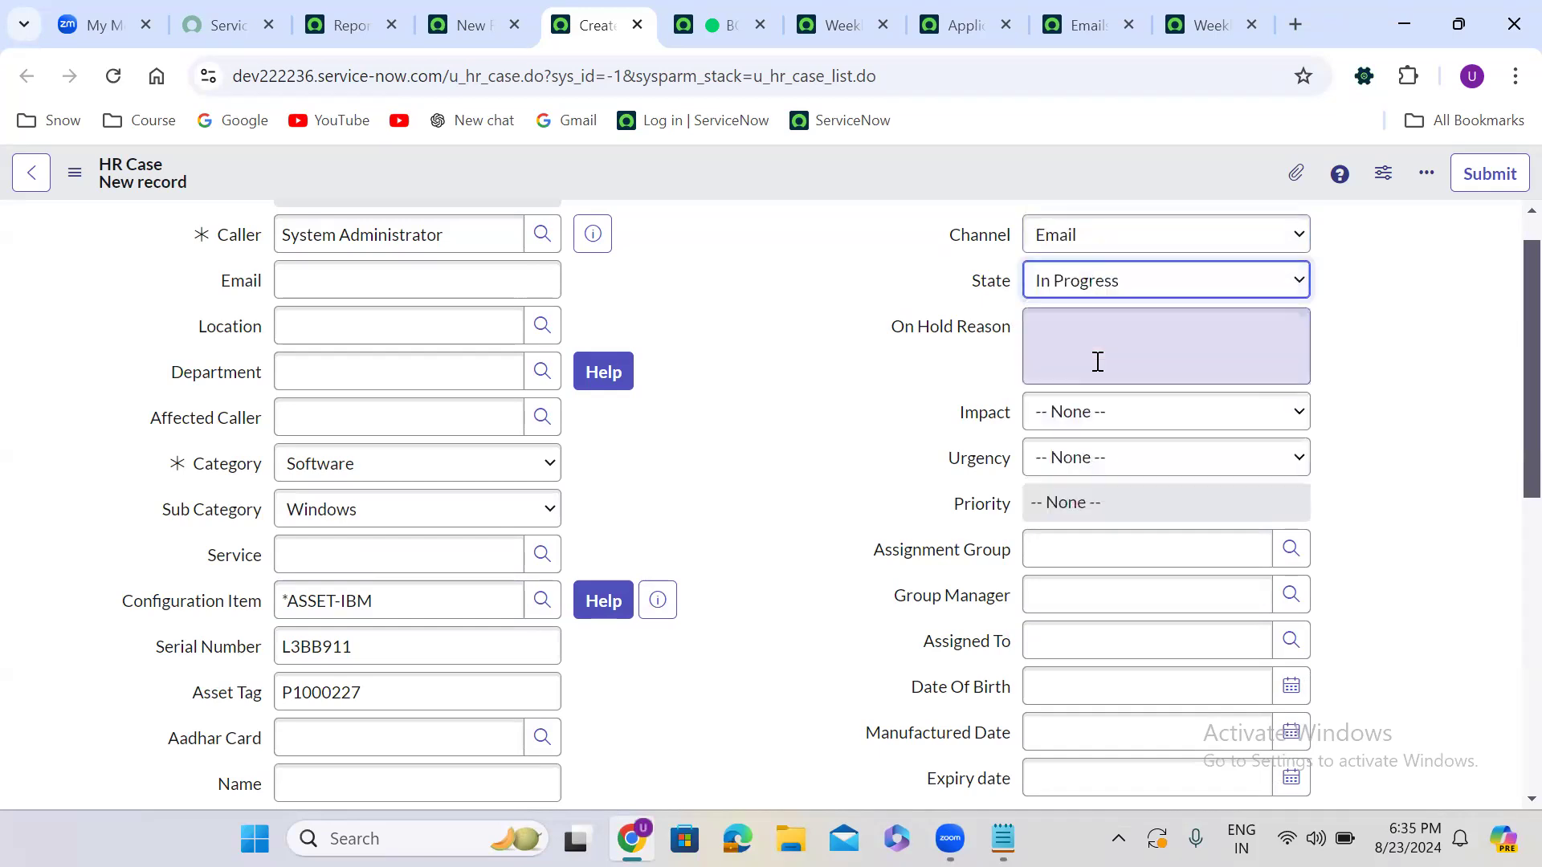
left_click(1079, 417)
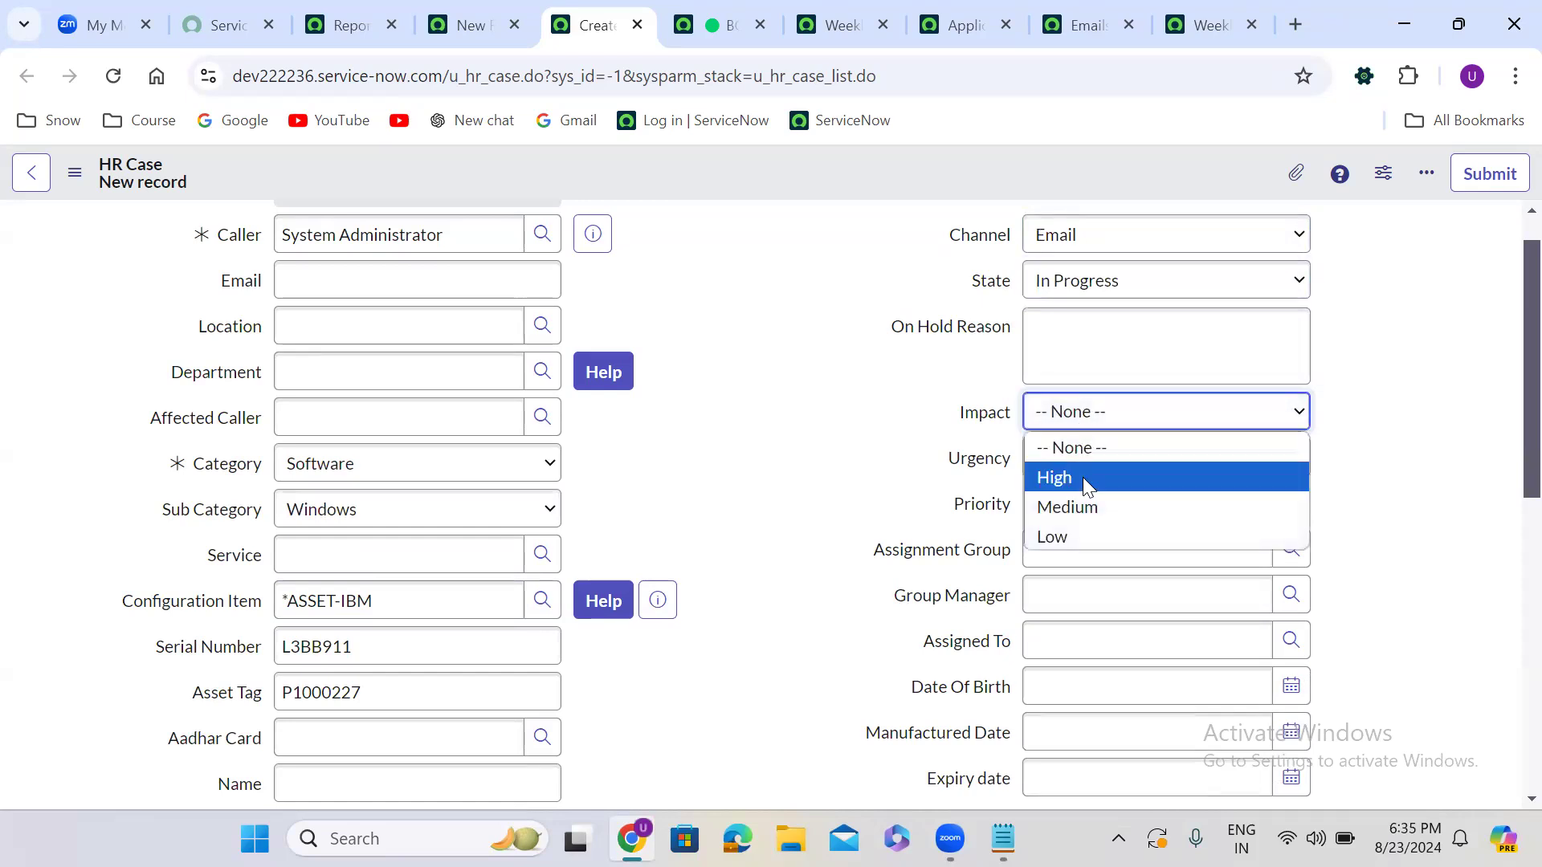
left_click(1083, 477)
left_click(1095, 472)
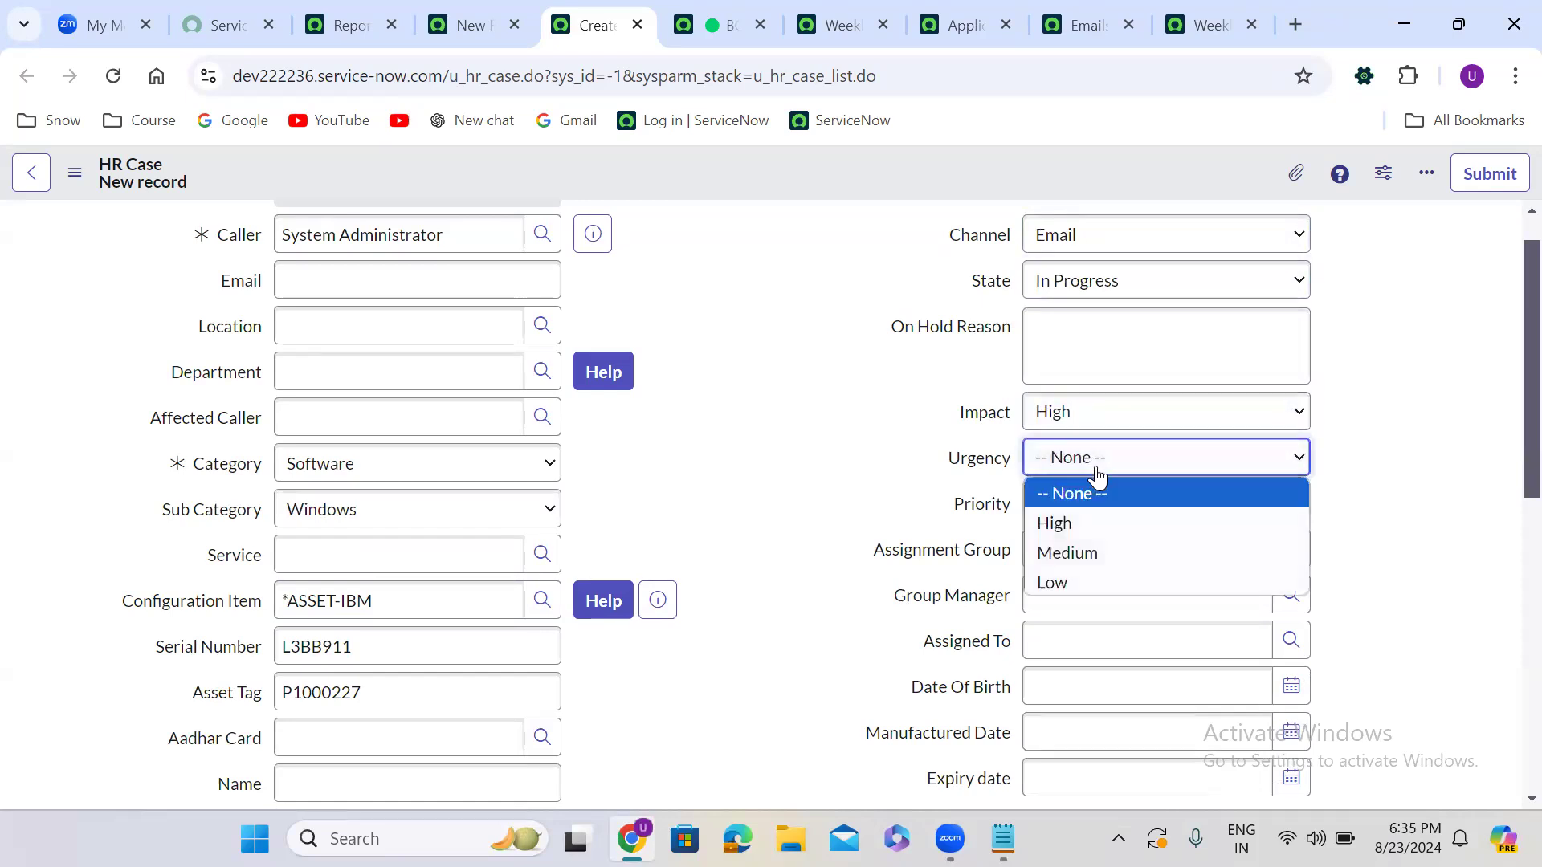
left_click(1088, 522)
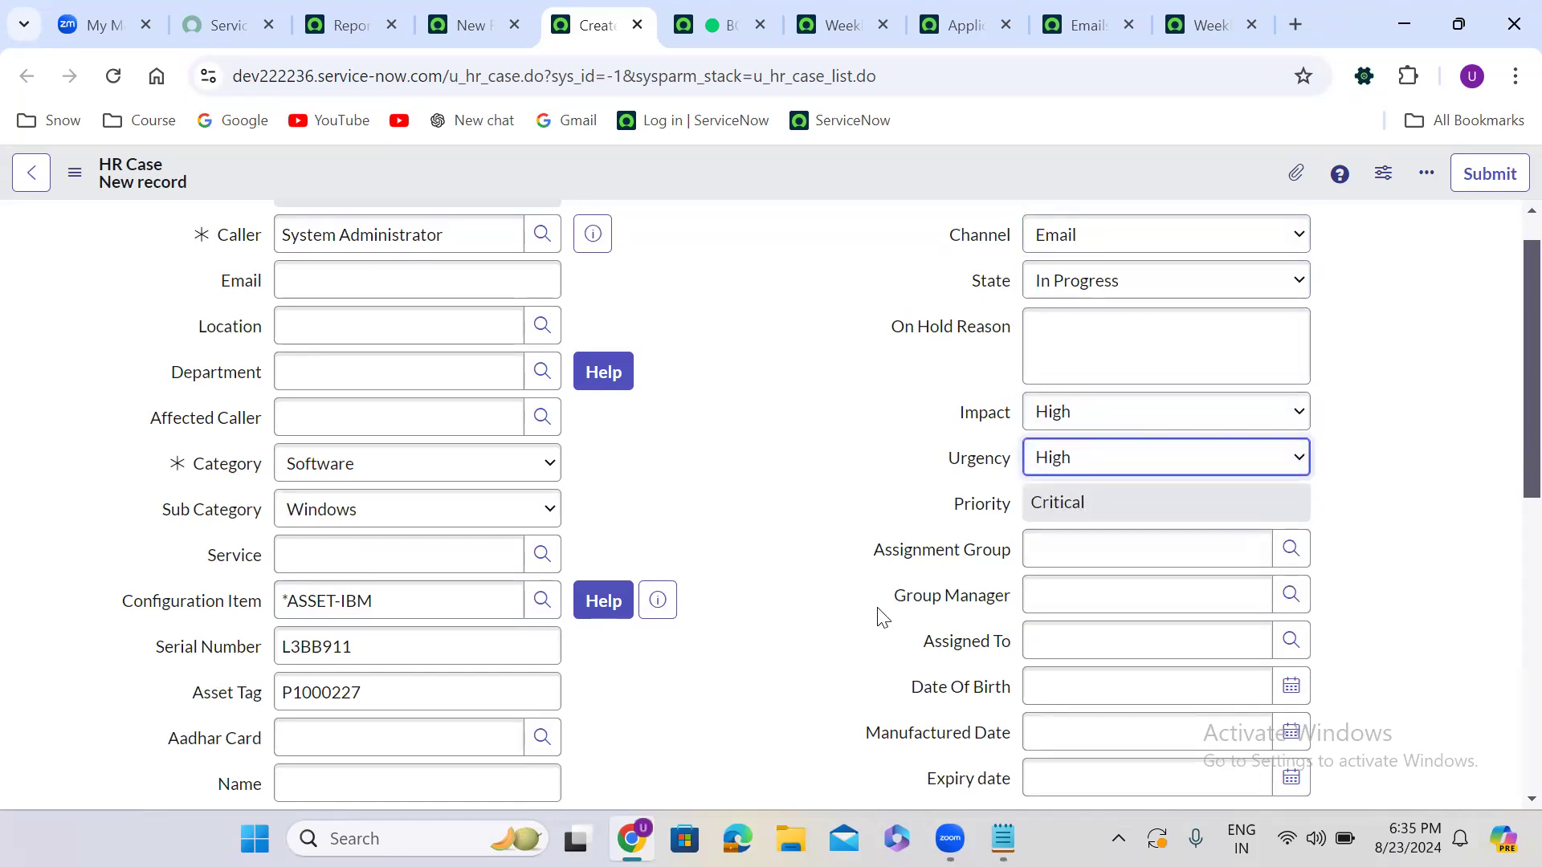
Assign the case to Application Development with a recent group manager and assignee
left_click(1041, 551)
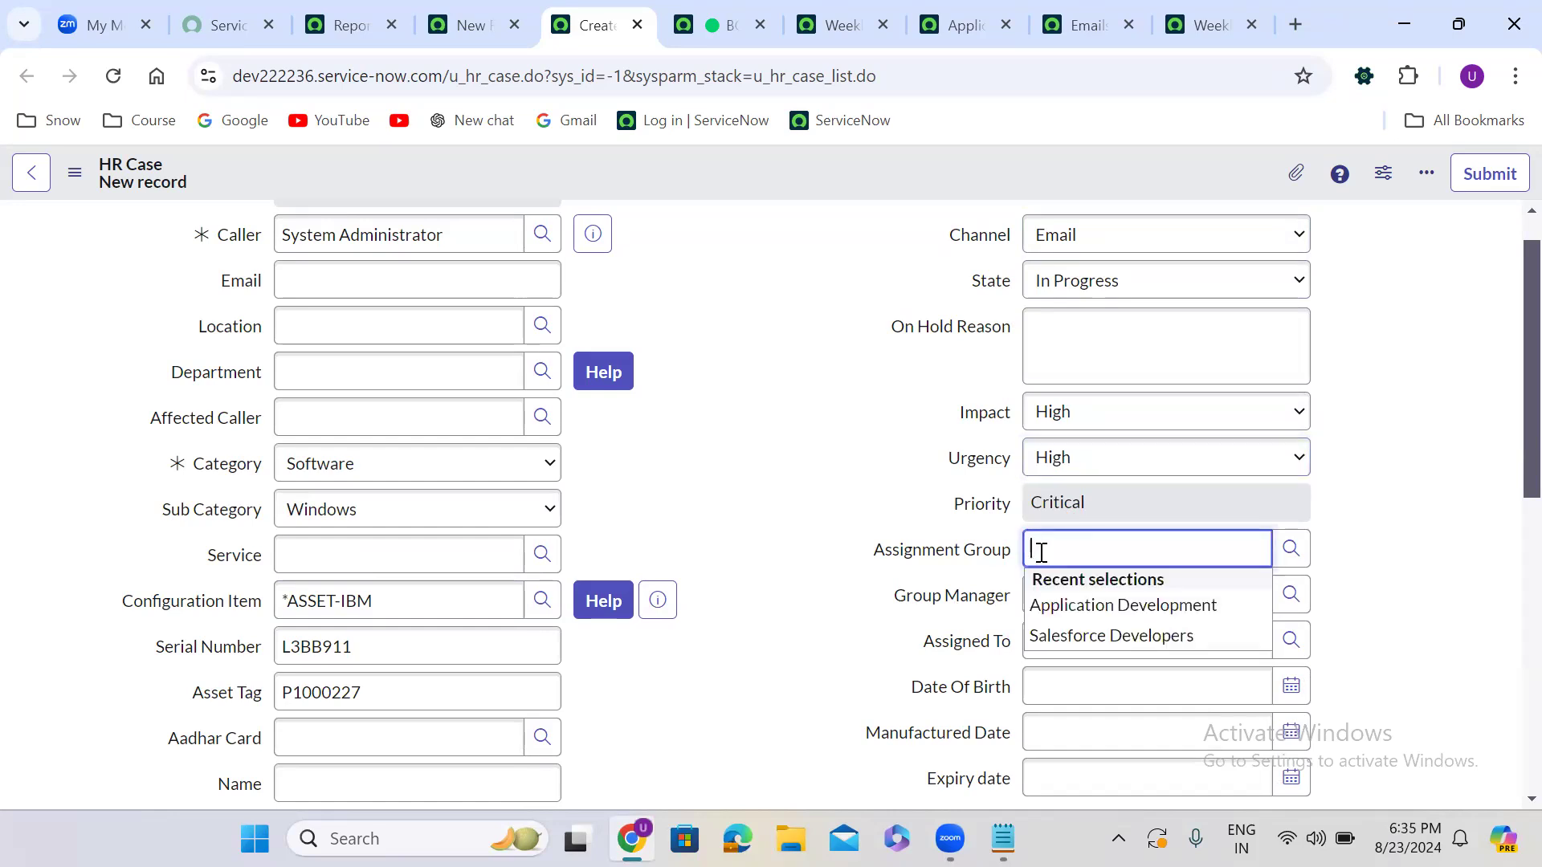
left_click(1092, 607)
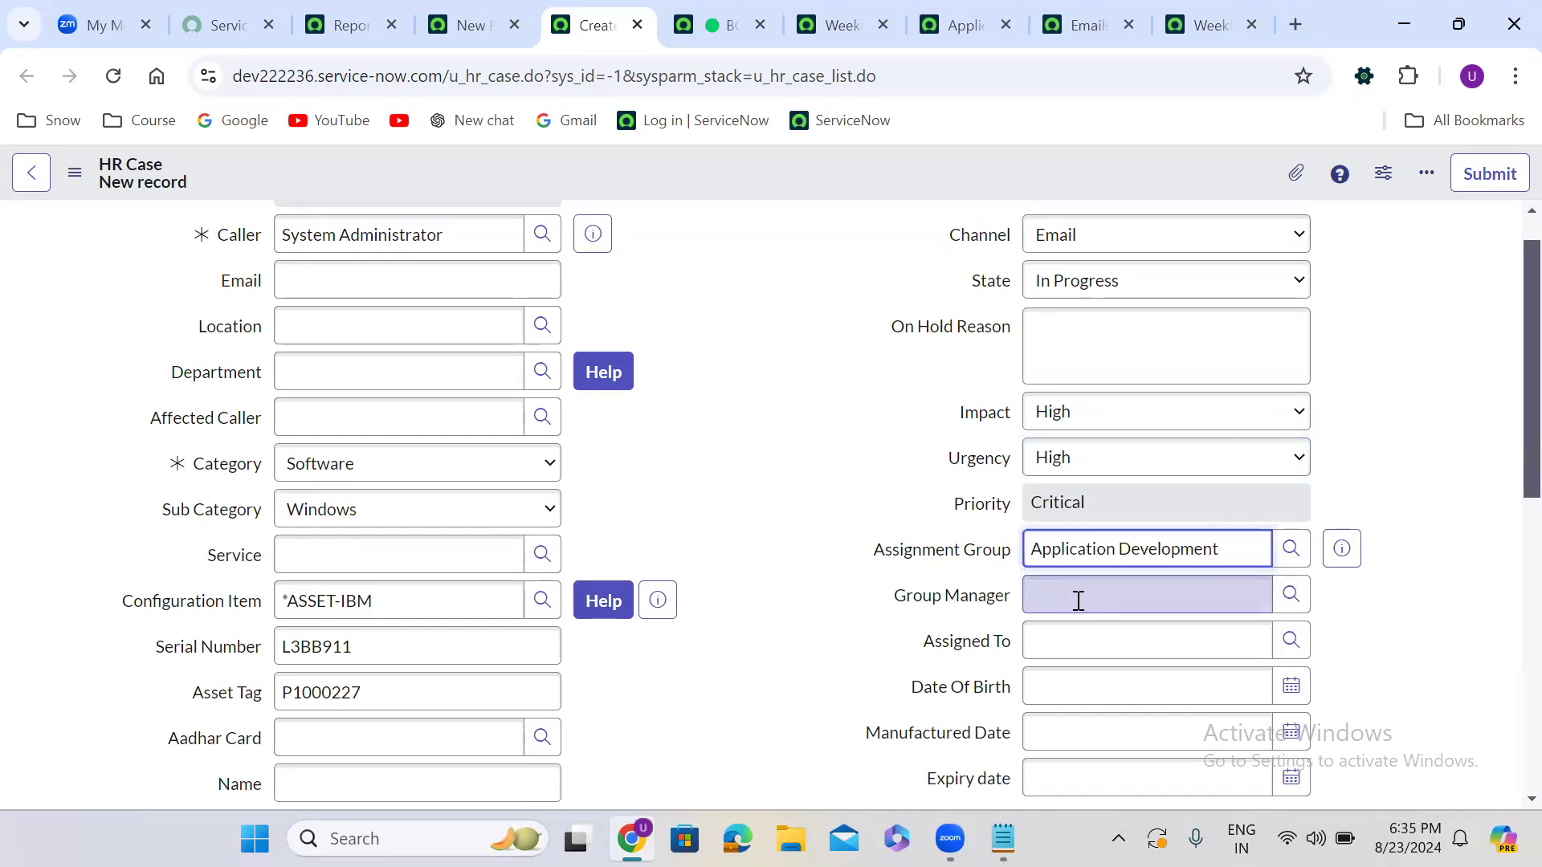
left_click(1066, 599)
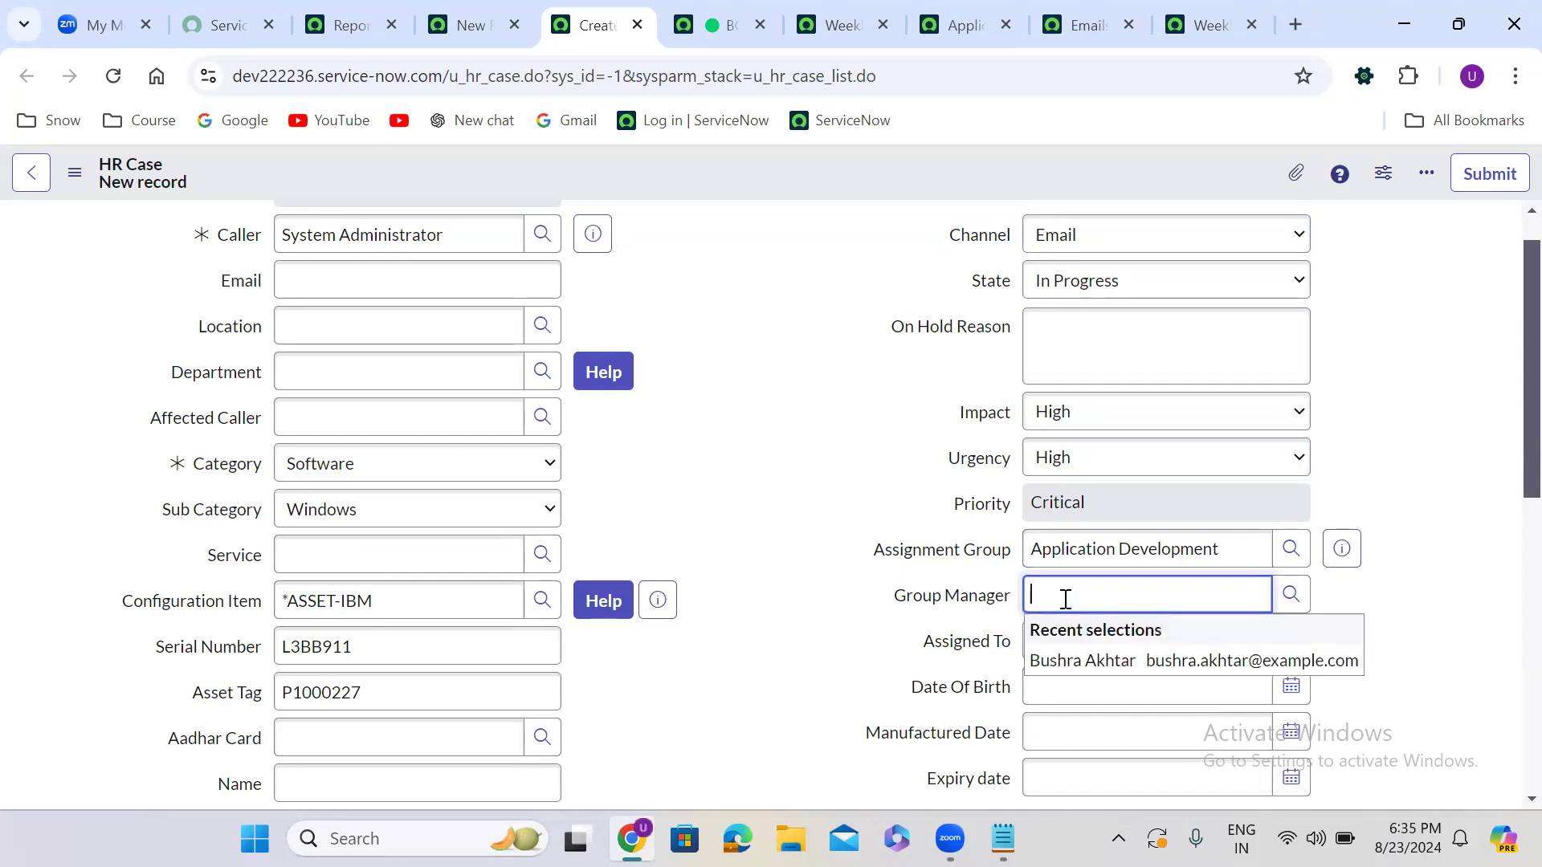
left_click(1096, 657)
left_click(1125, 642)
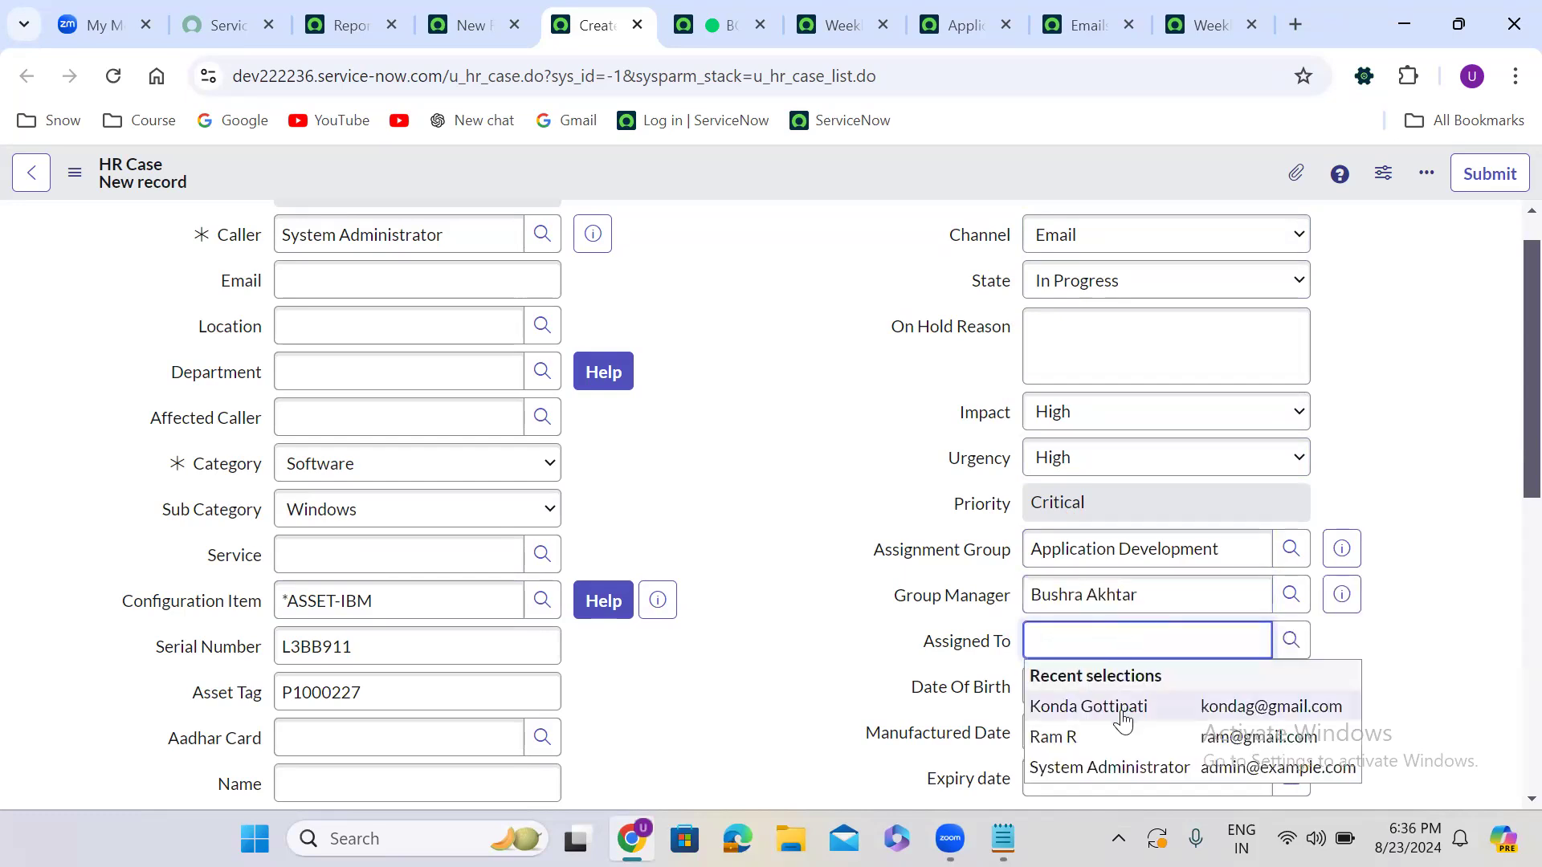
left_click(1122, 710)
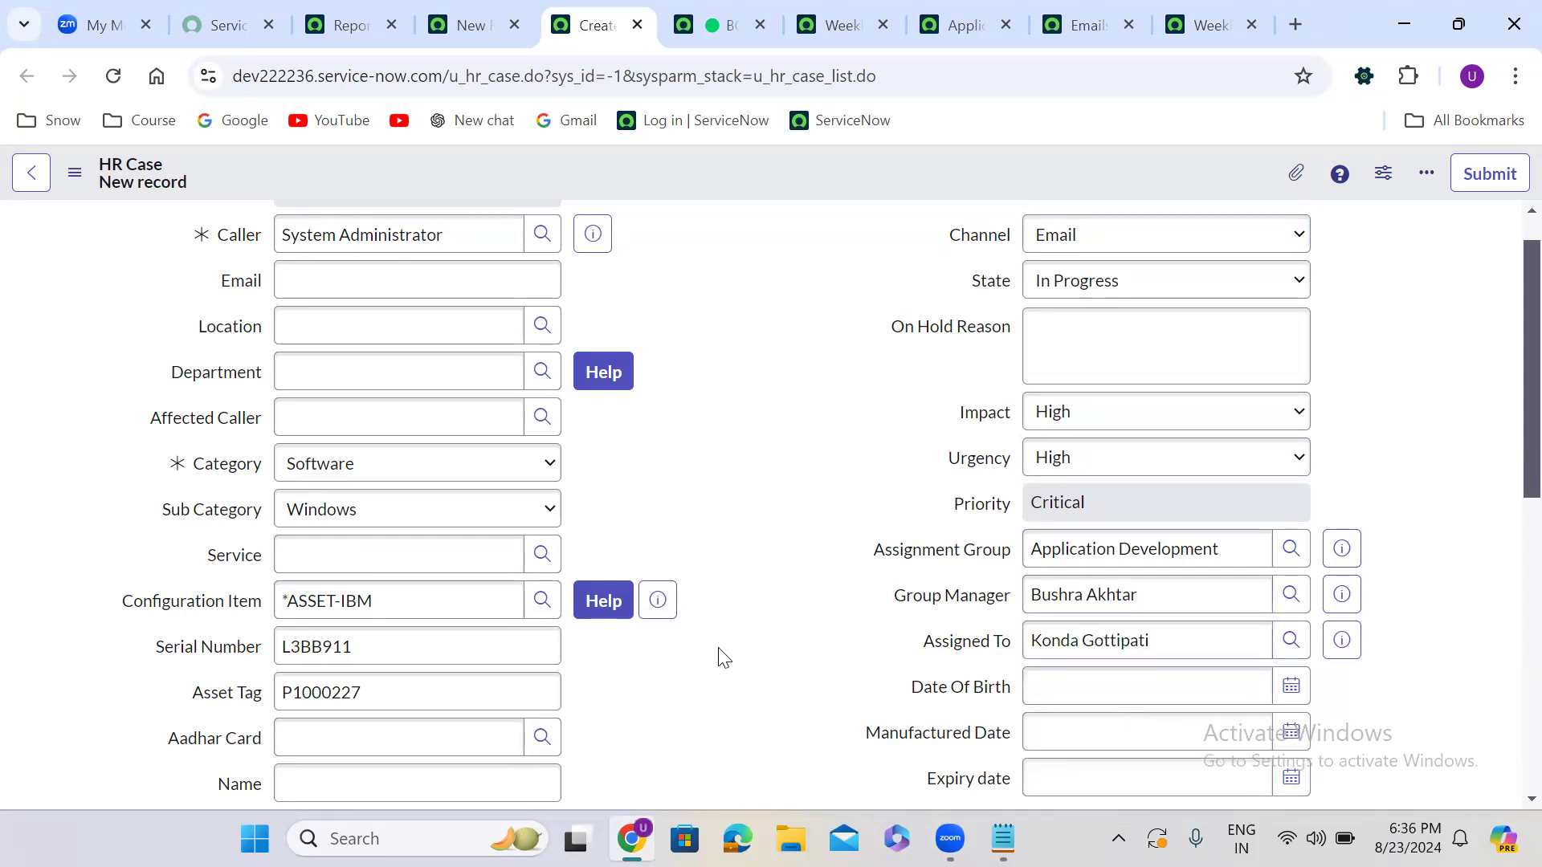
Enter short description 'test 5678' and description 'test 3456'
scroll(719, 651, "down", 6)
scroll(720, 647, "down", 1)
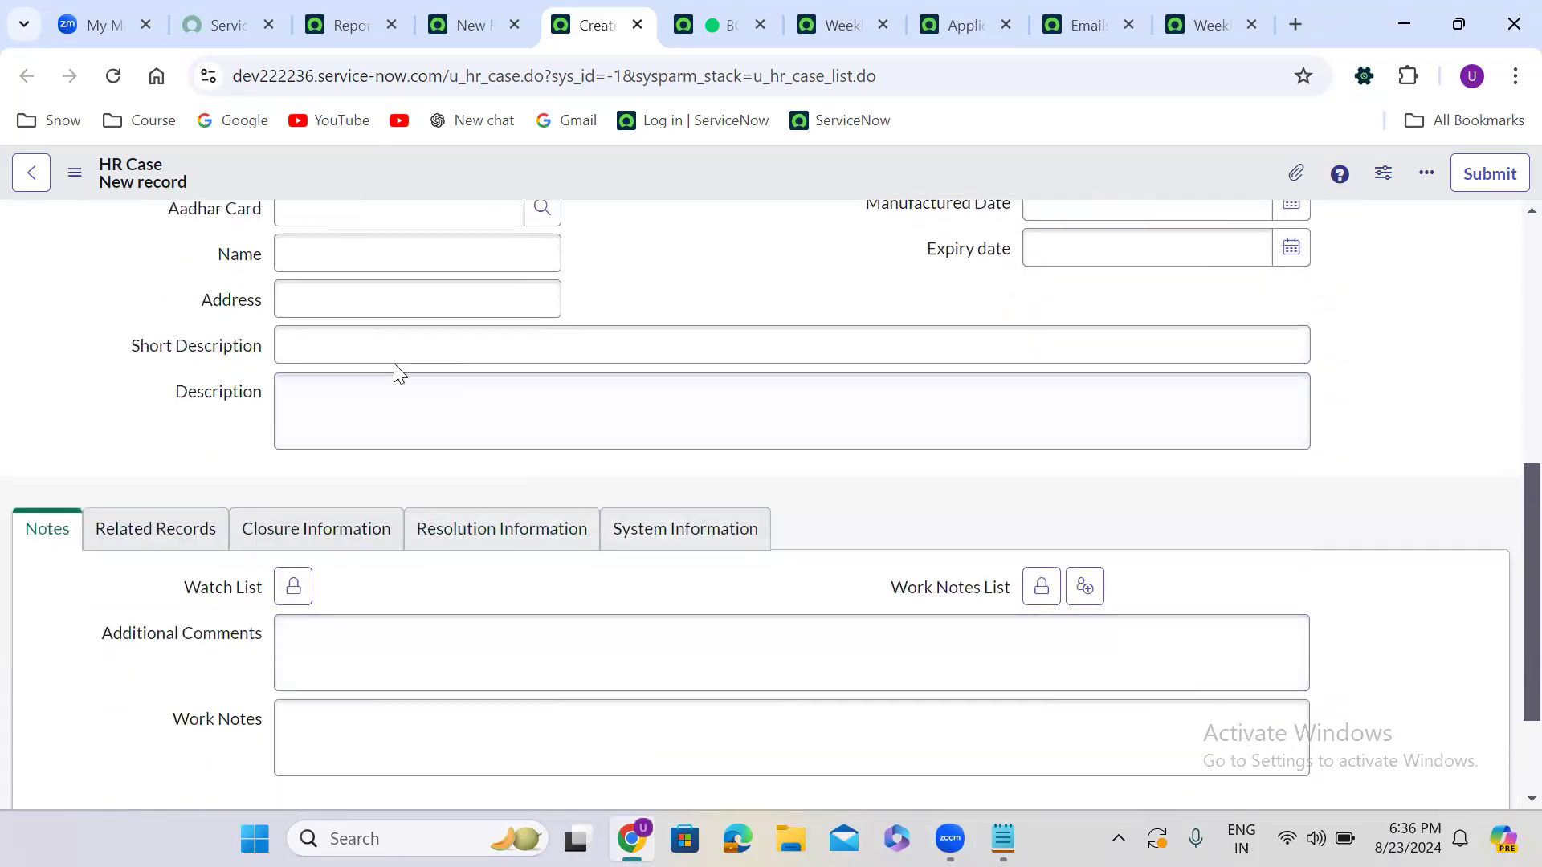
left_click(372, 345)
type("te")
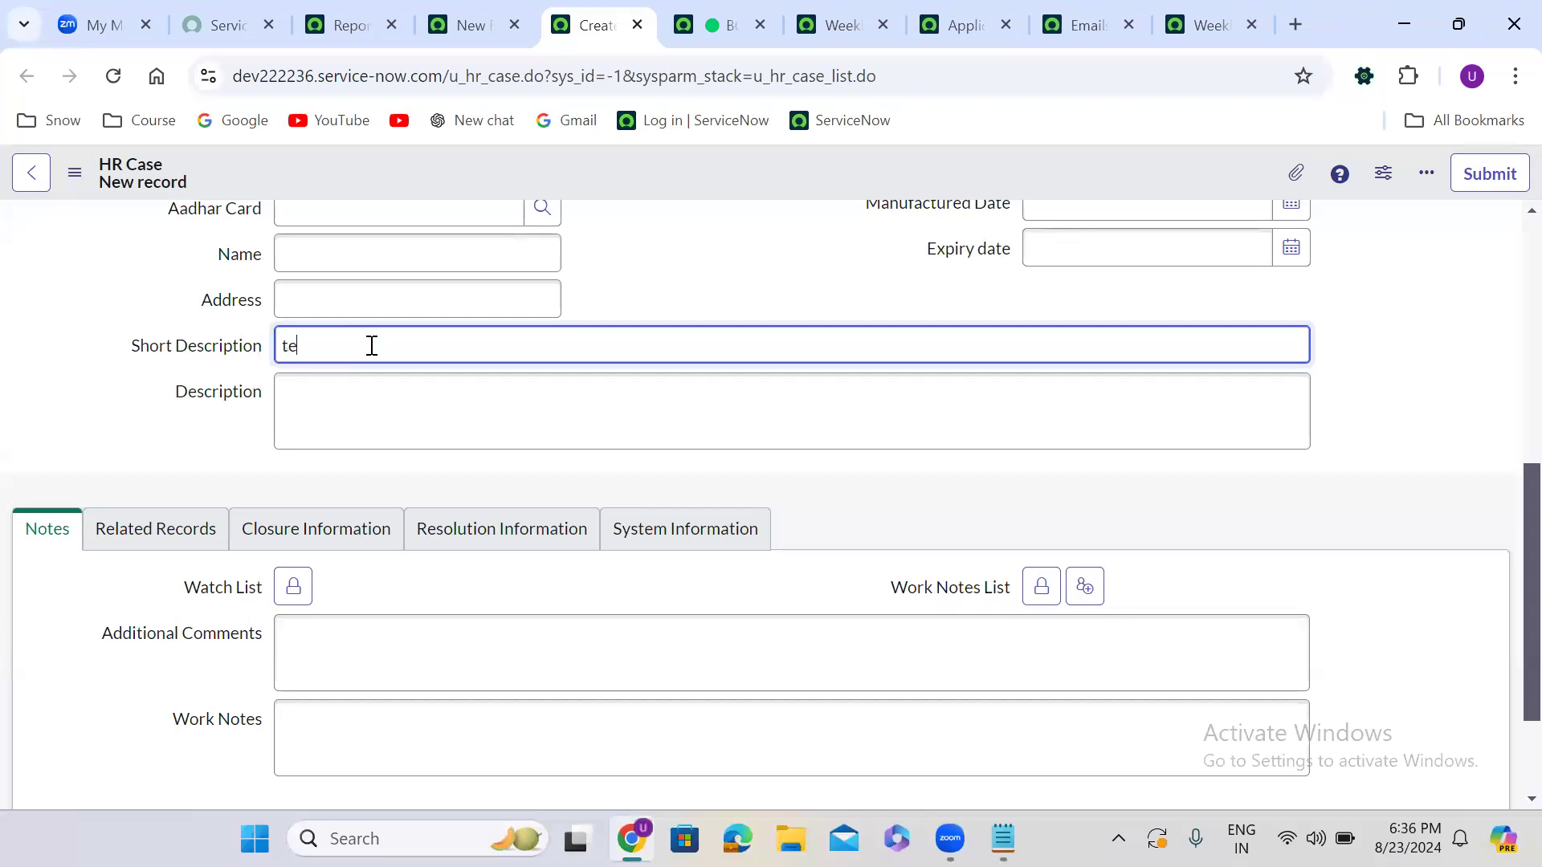
type("st 5678")
left_click(362, 422)
type("test 3456")
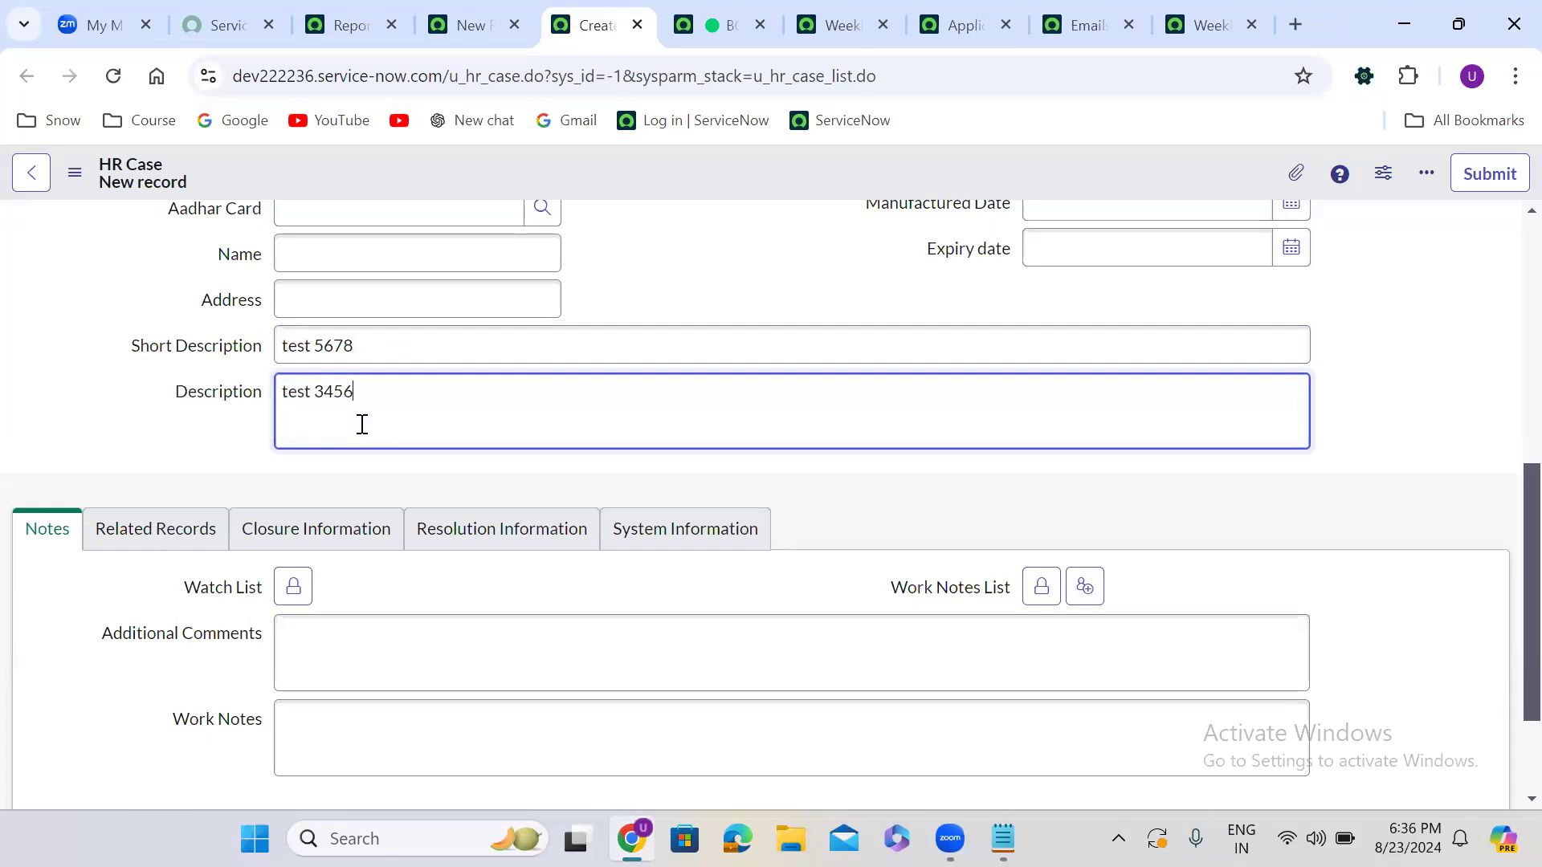
left_click(795, 285)
scroll(795, 285, "up", 7)
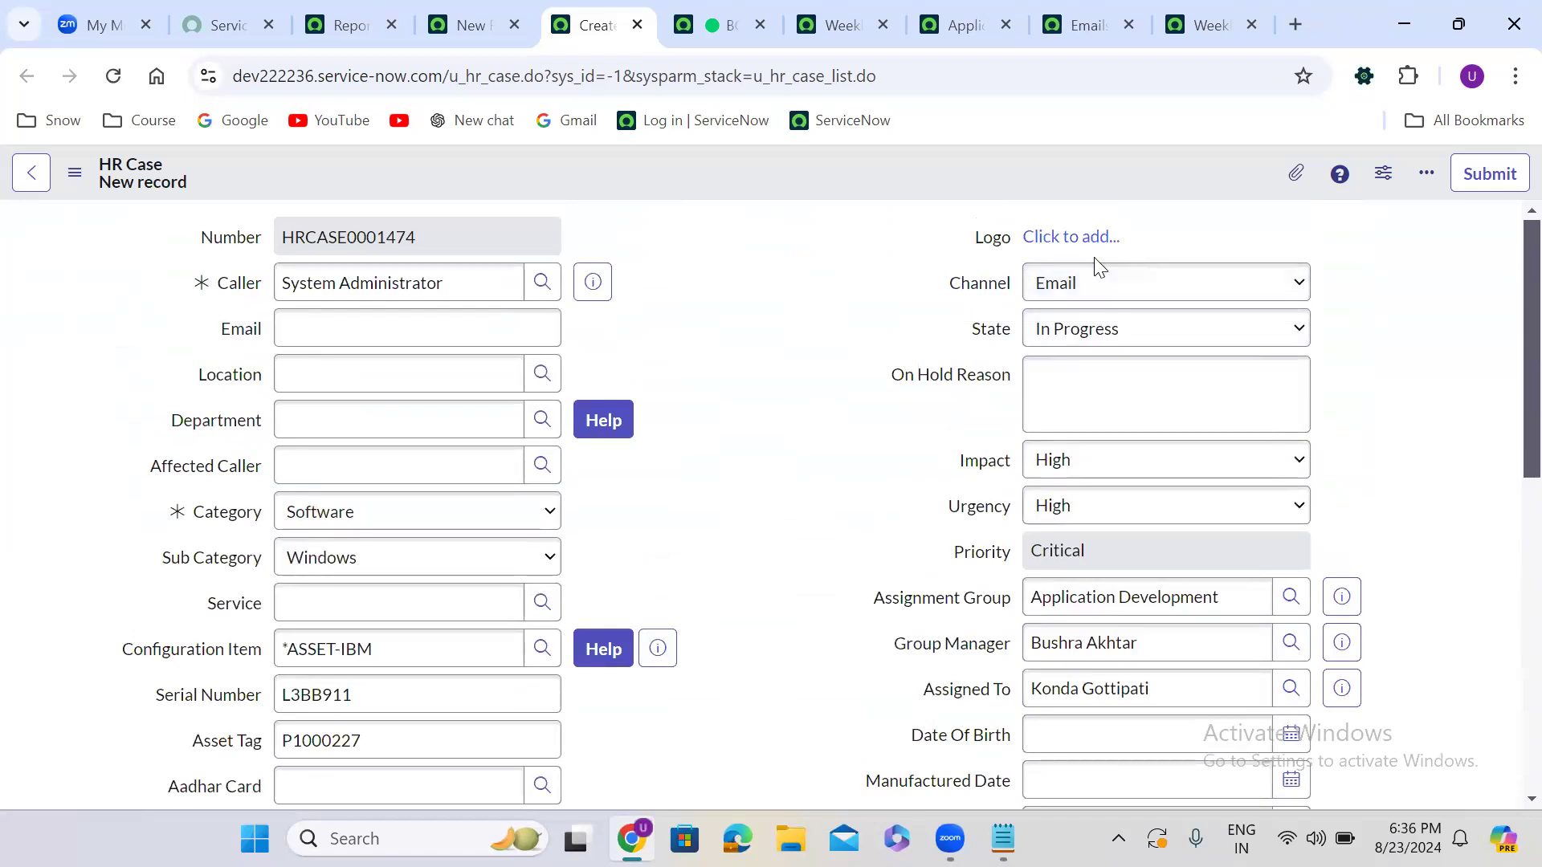
Save the case's values as template TEMPLATE5 with short description 'HR CASE TEMPLATE'
left_click(1438, 180)
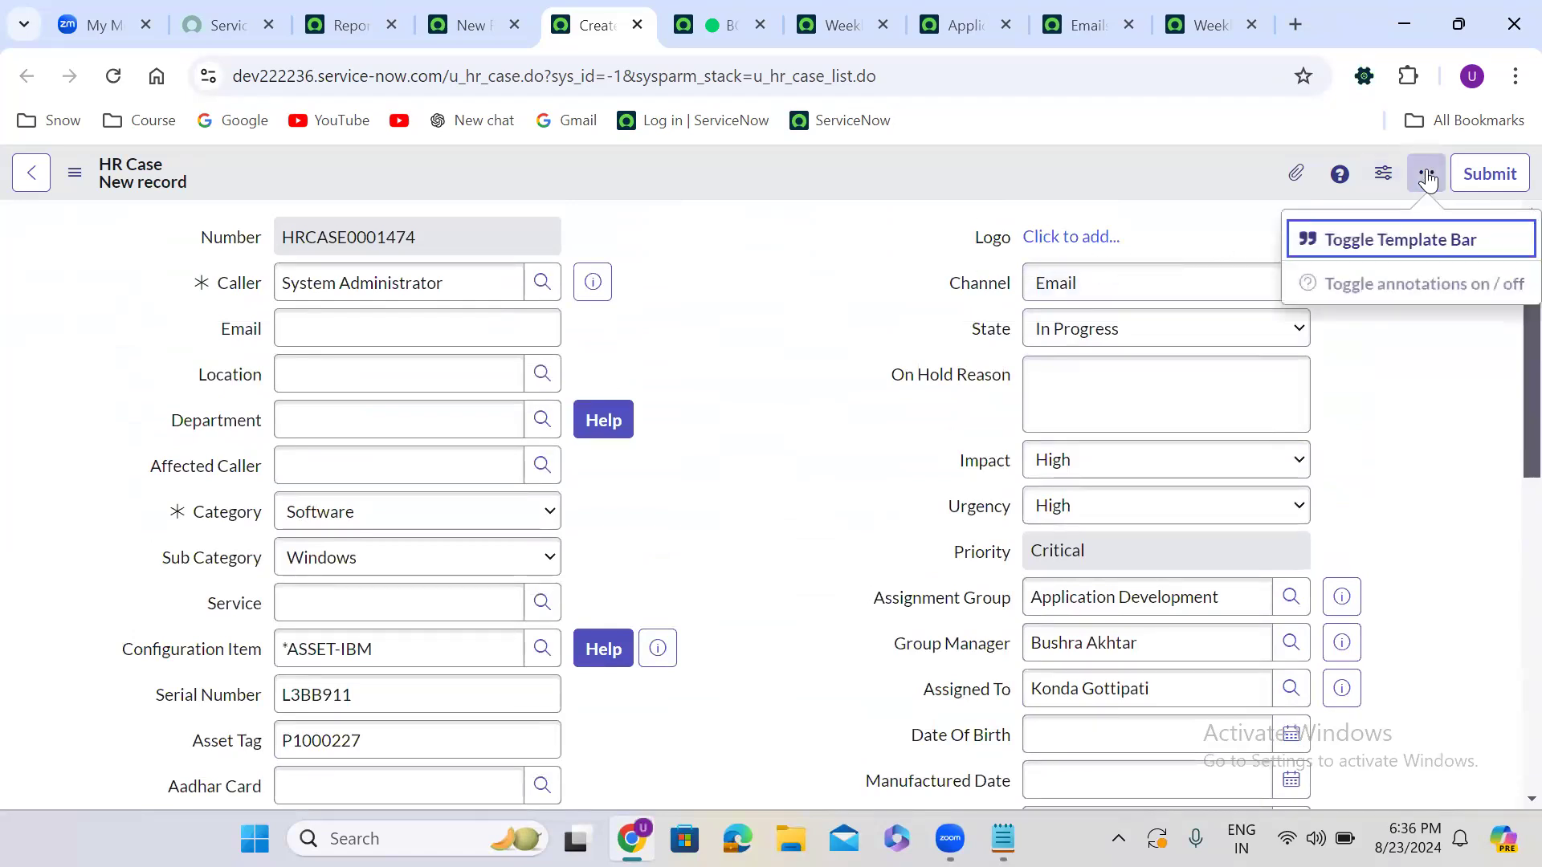
left_click(1395, 241)
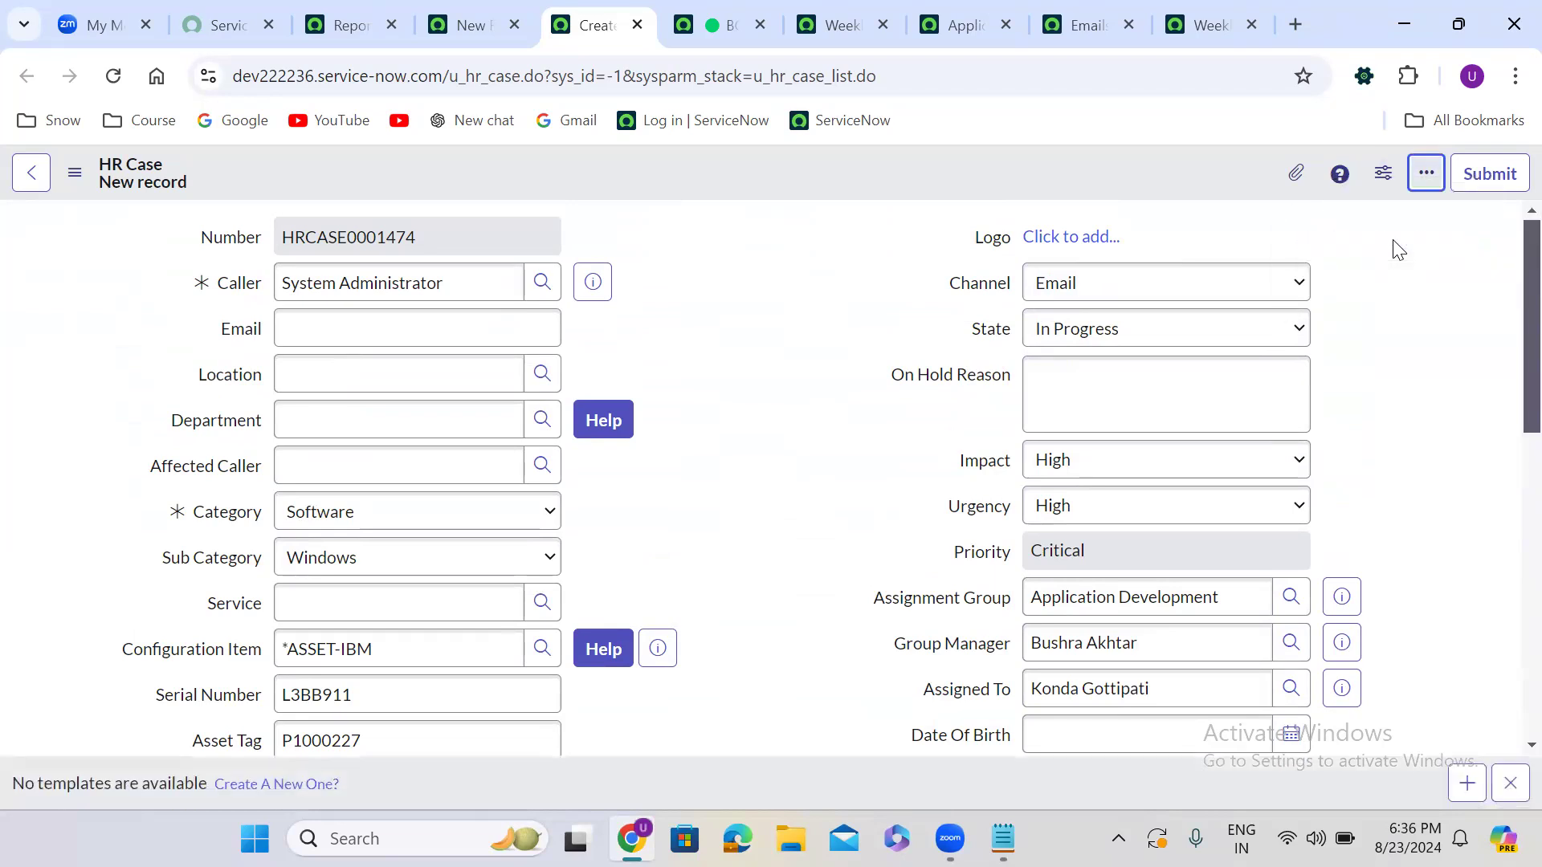
left_click(1457, 785)
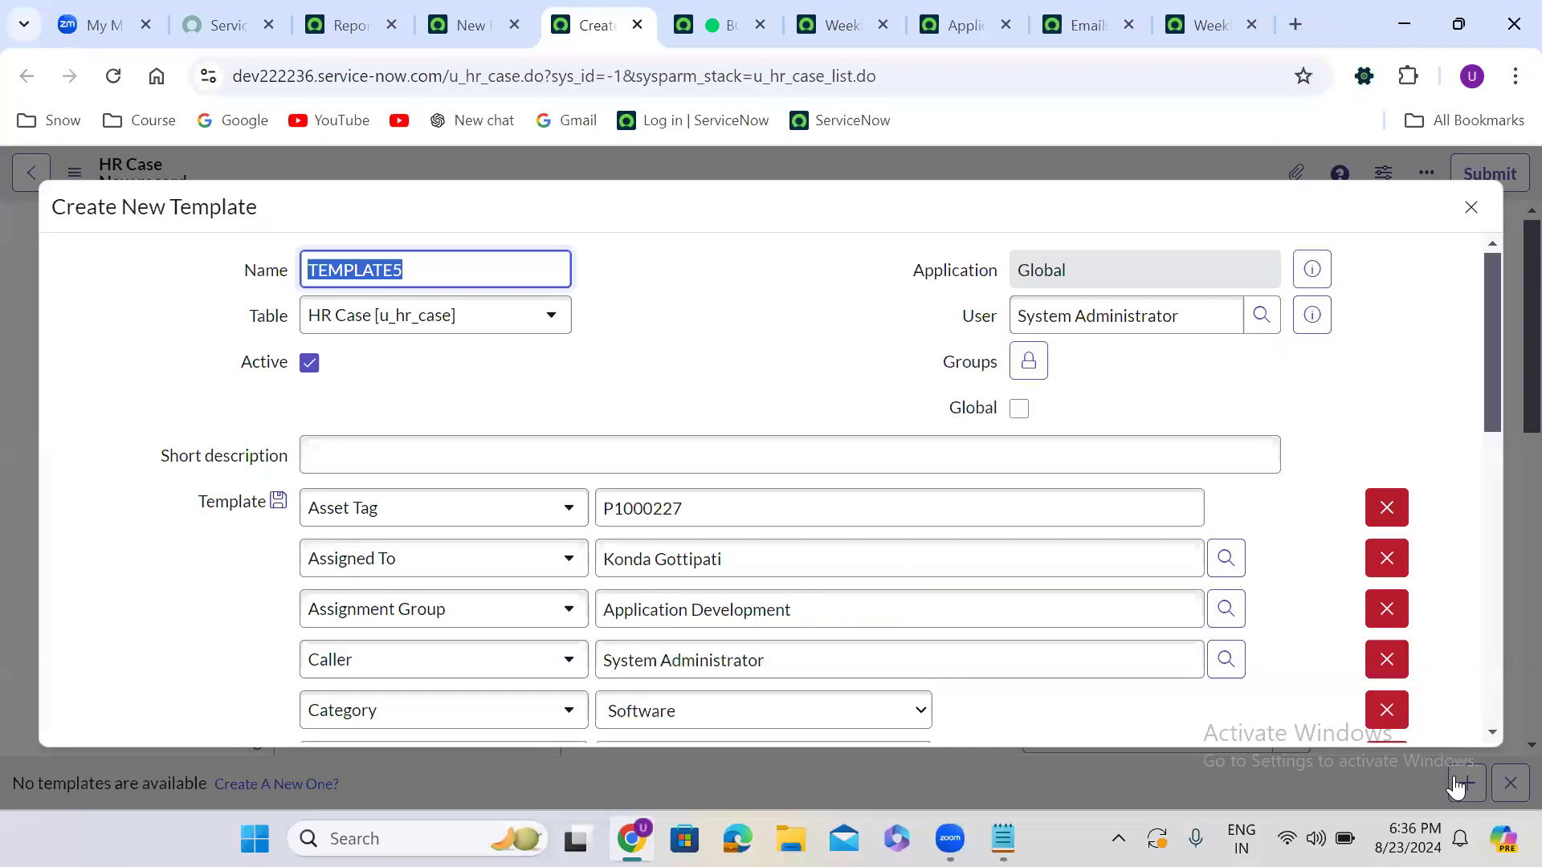
left_click_drag(1495, 342, 1503, 296)
left_click(455, 461)
type("HR CASE TE")
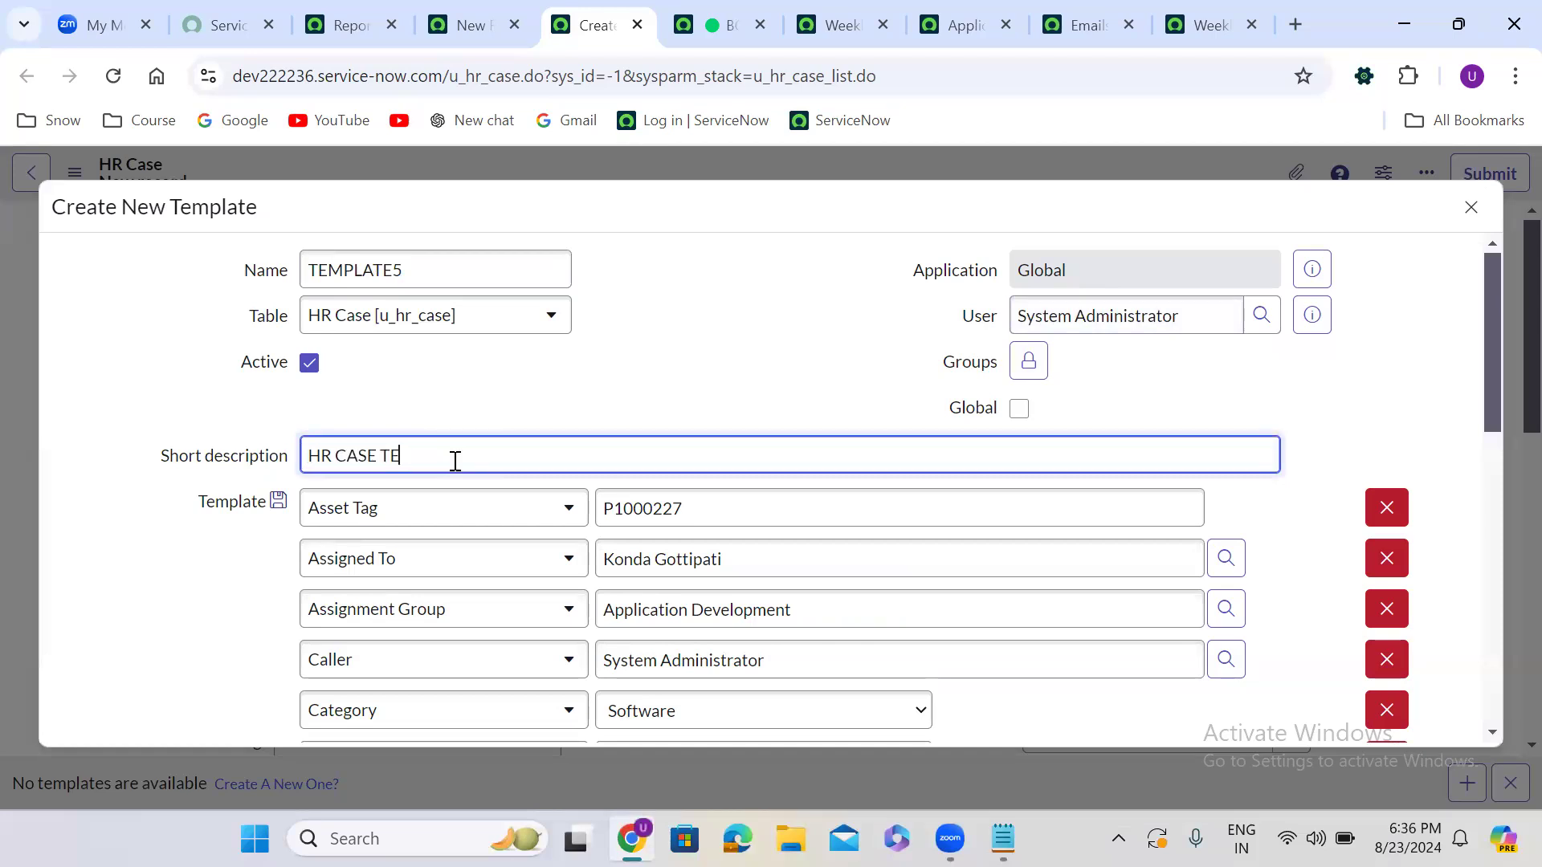
type("MPLATE")
left_click_drag(1487, 365, 1500, 668)
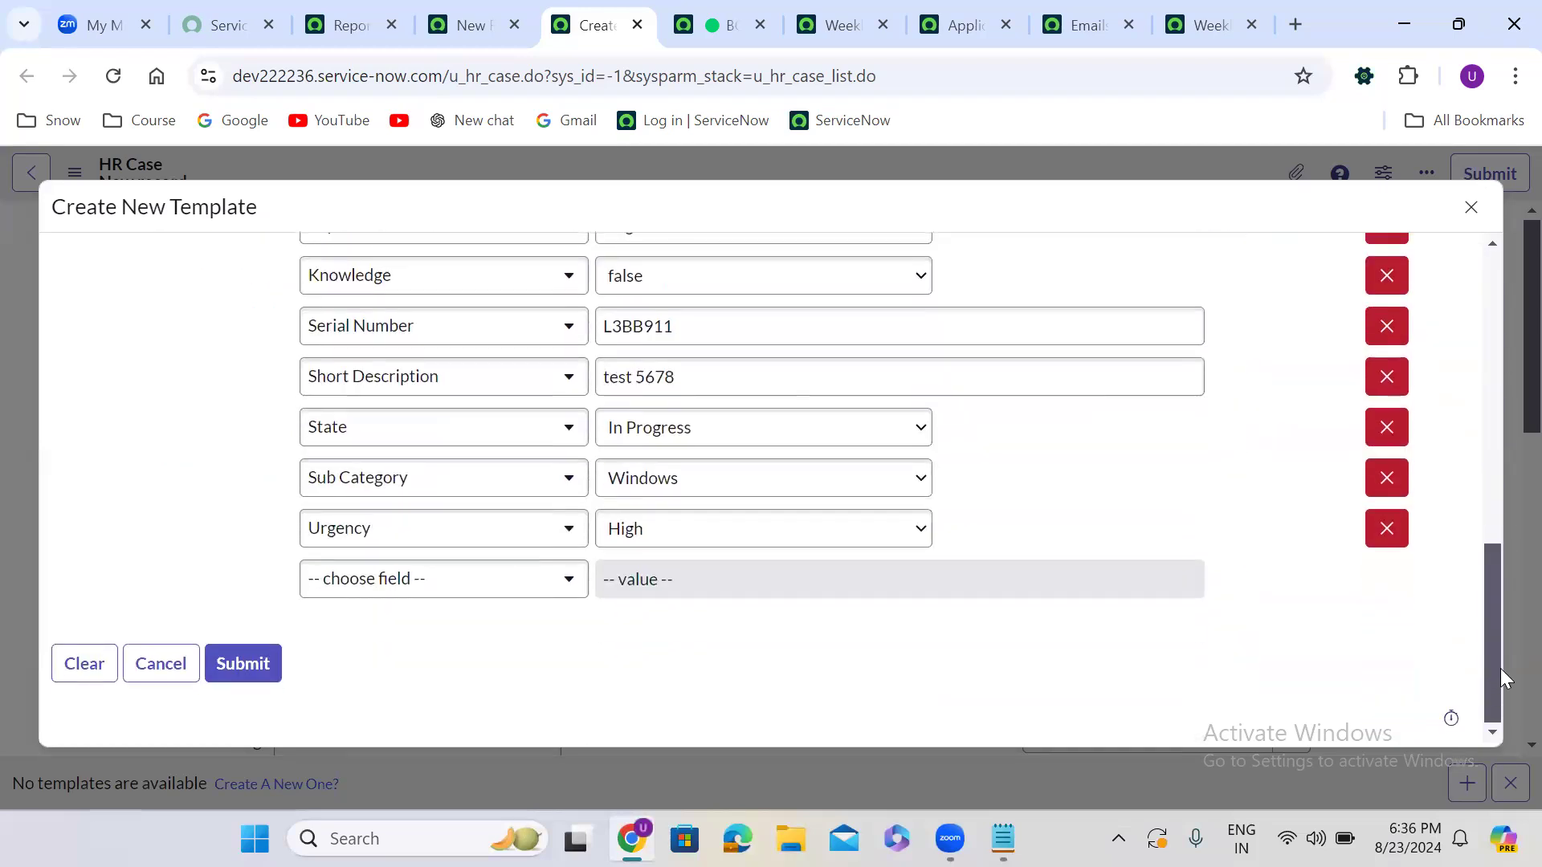
left_click(246, 662)
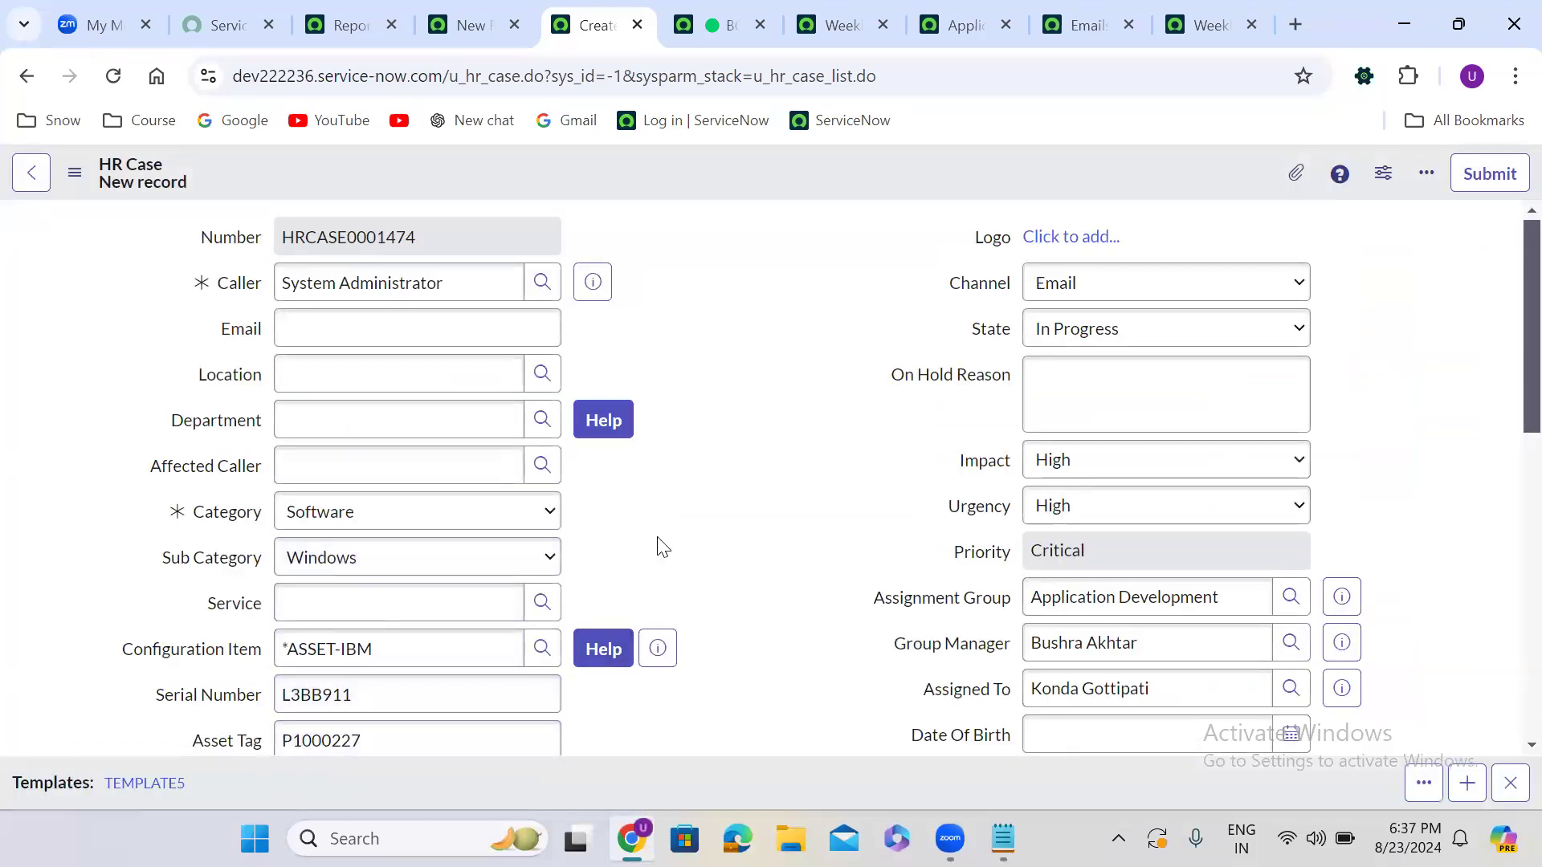
Open the templates list with sys_template.LIST in the Reports tab navigator
scroll(659, 548, "down", 2)
scroll(658, 548, "down", 1)
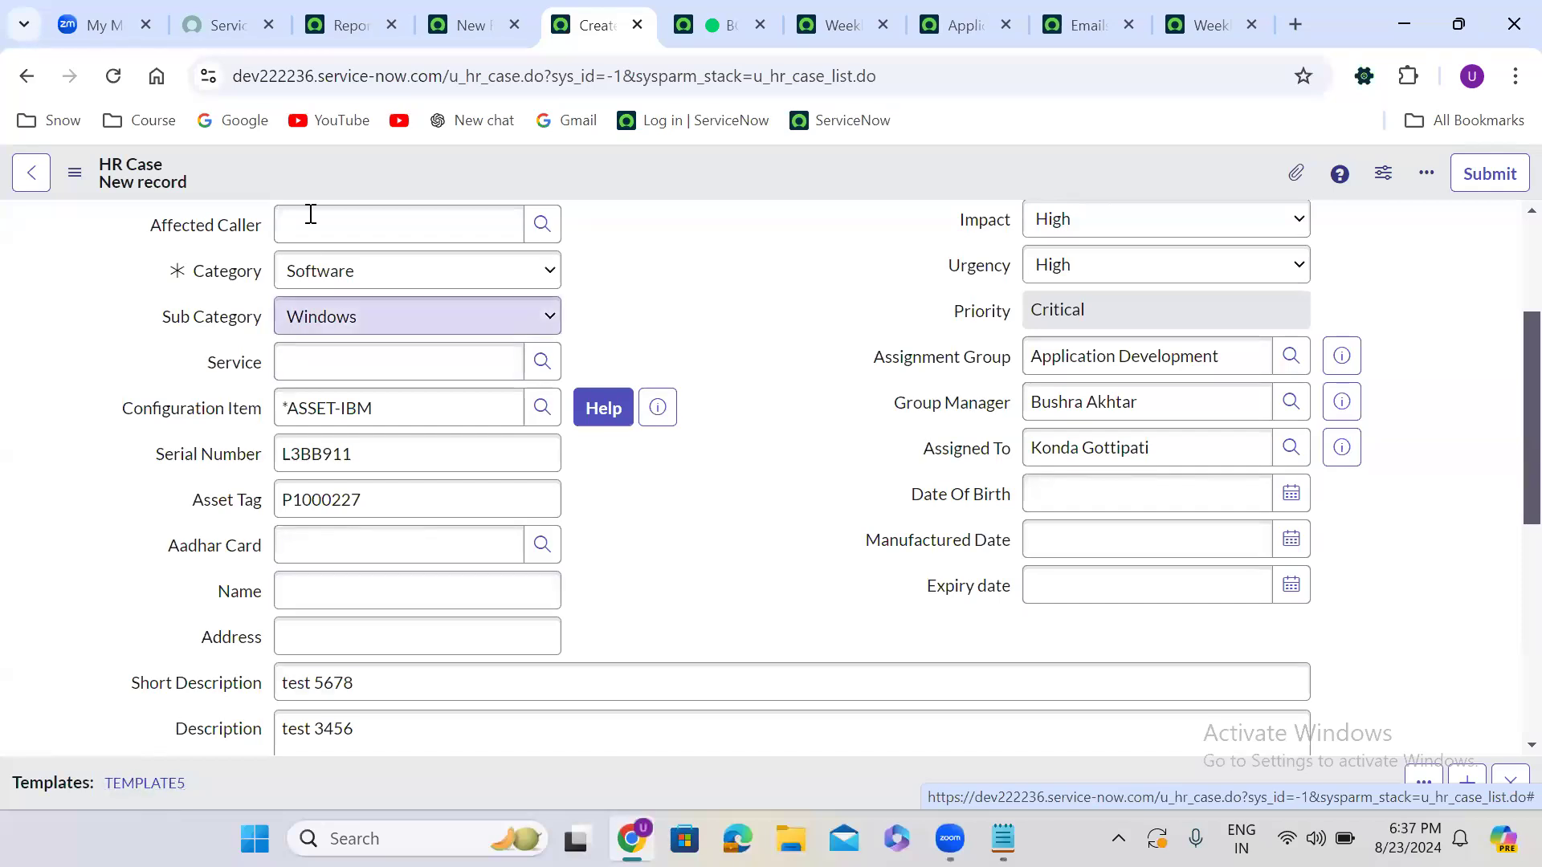
left_click(345, 18)
left_click(130, 177)
type("sys")
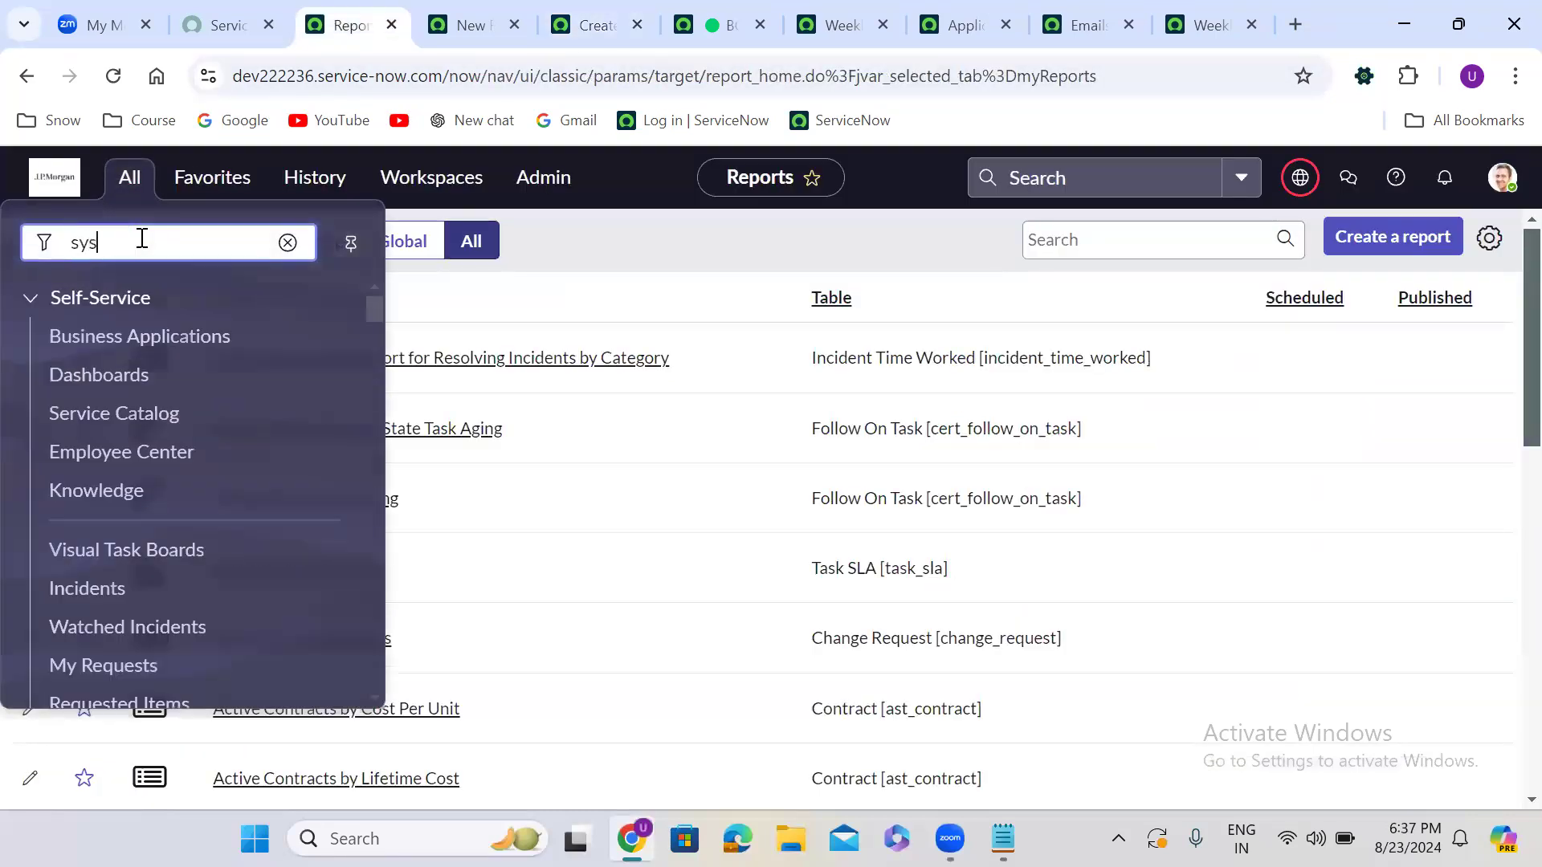
type("_t")
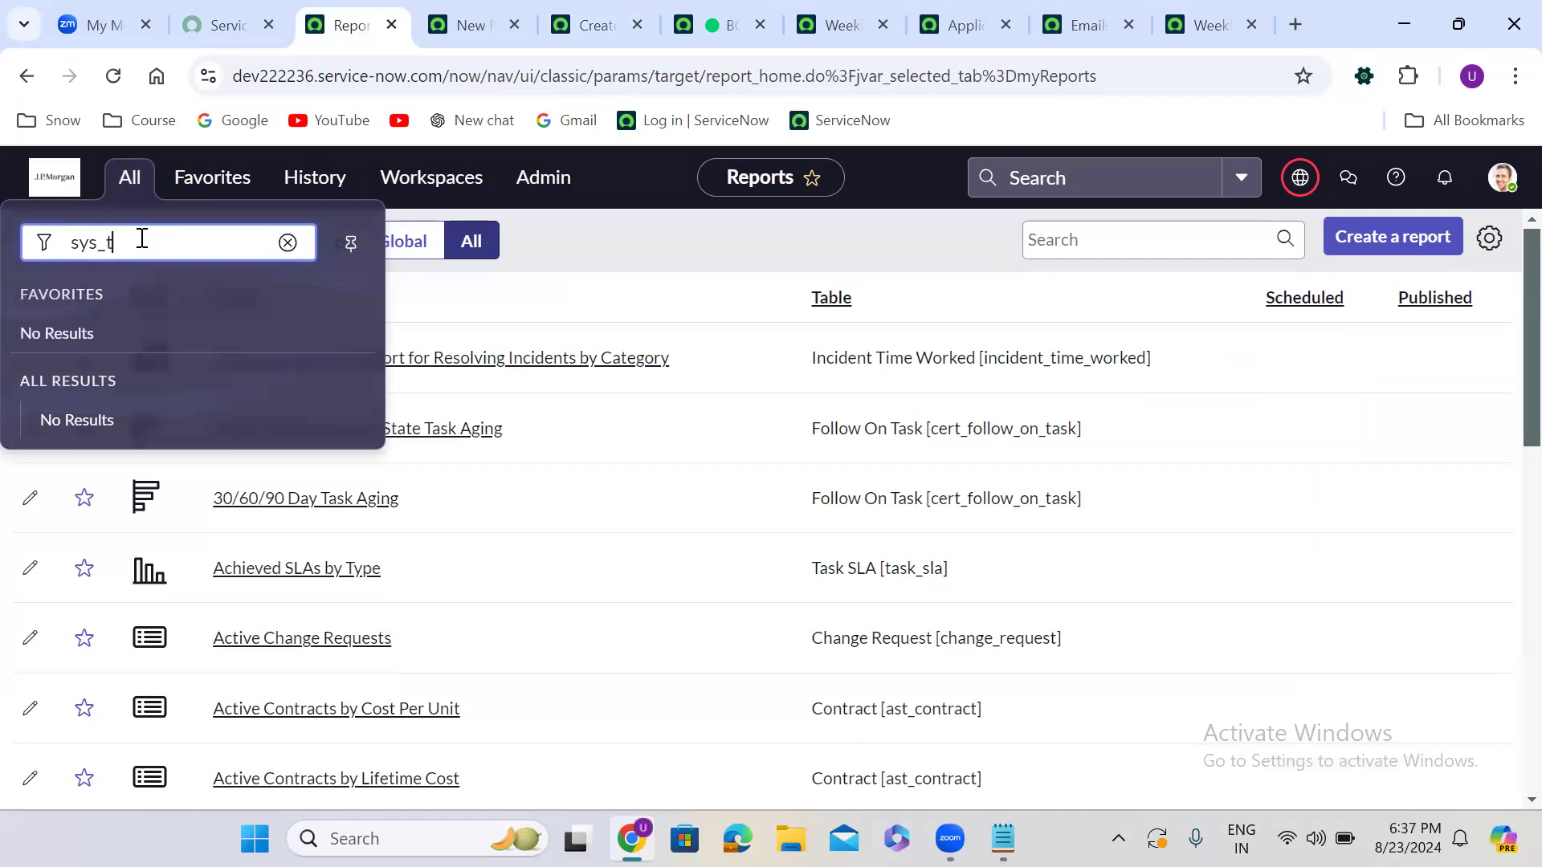
type("emplate.LIST")
key("Return")
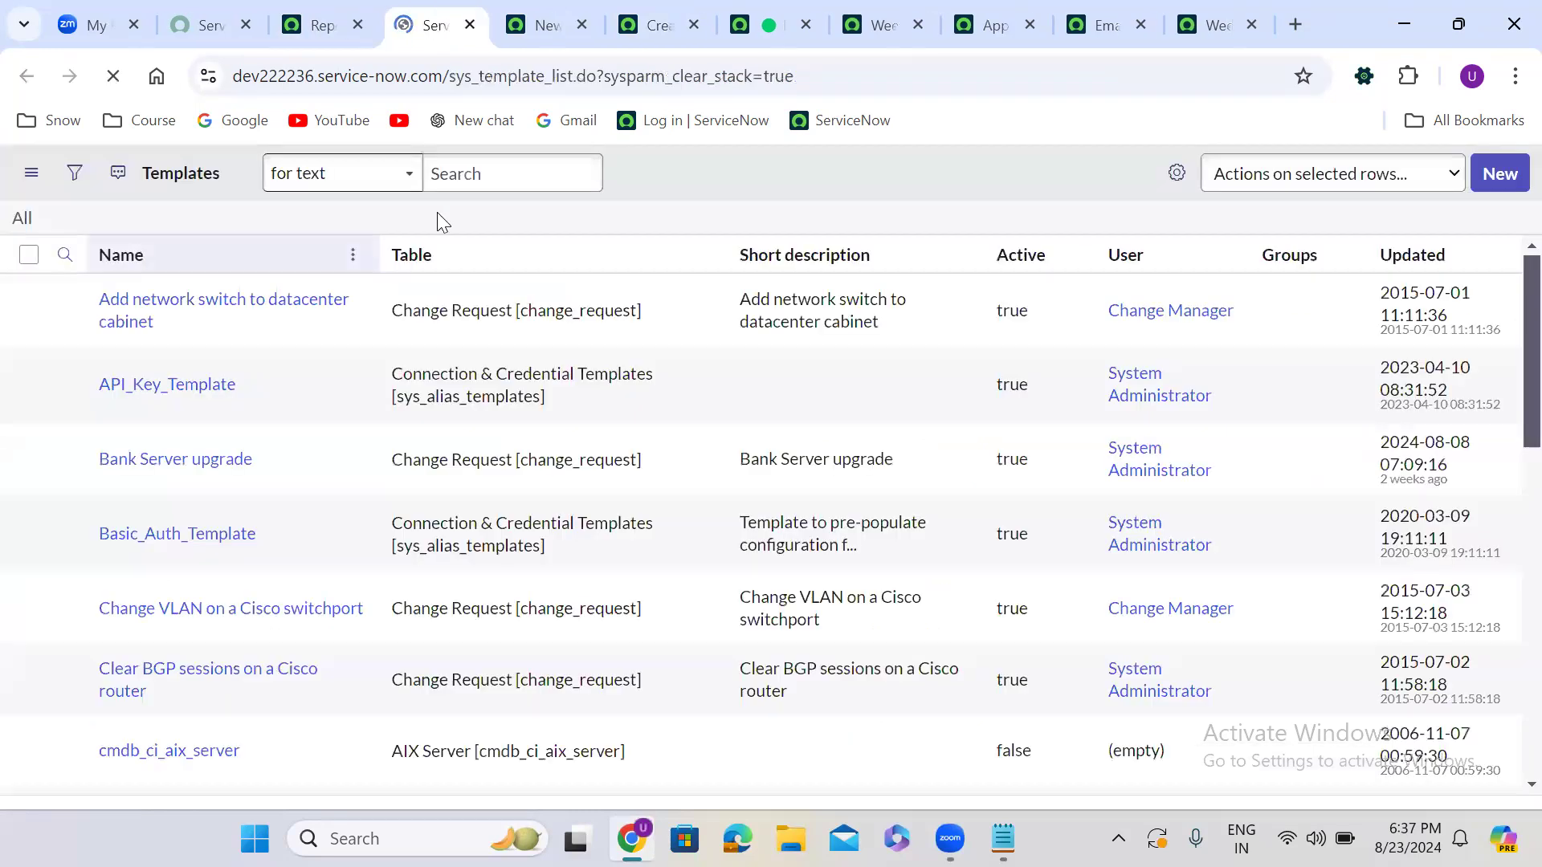
Sort by Updated and rename TEMPLATE5 to 'HR CASE TEMPLATE'
left_click(1428, 257)
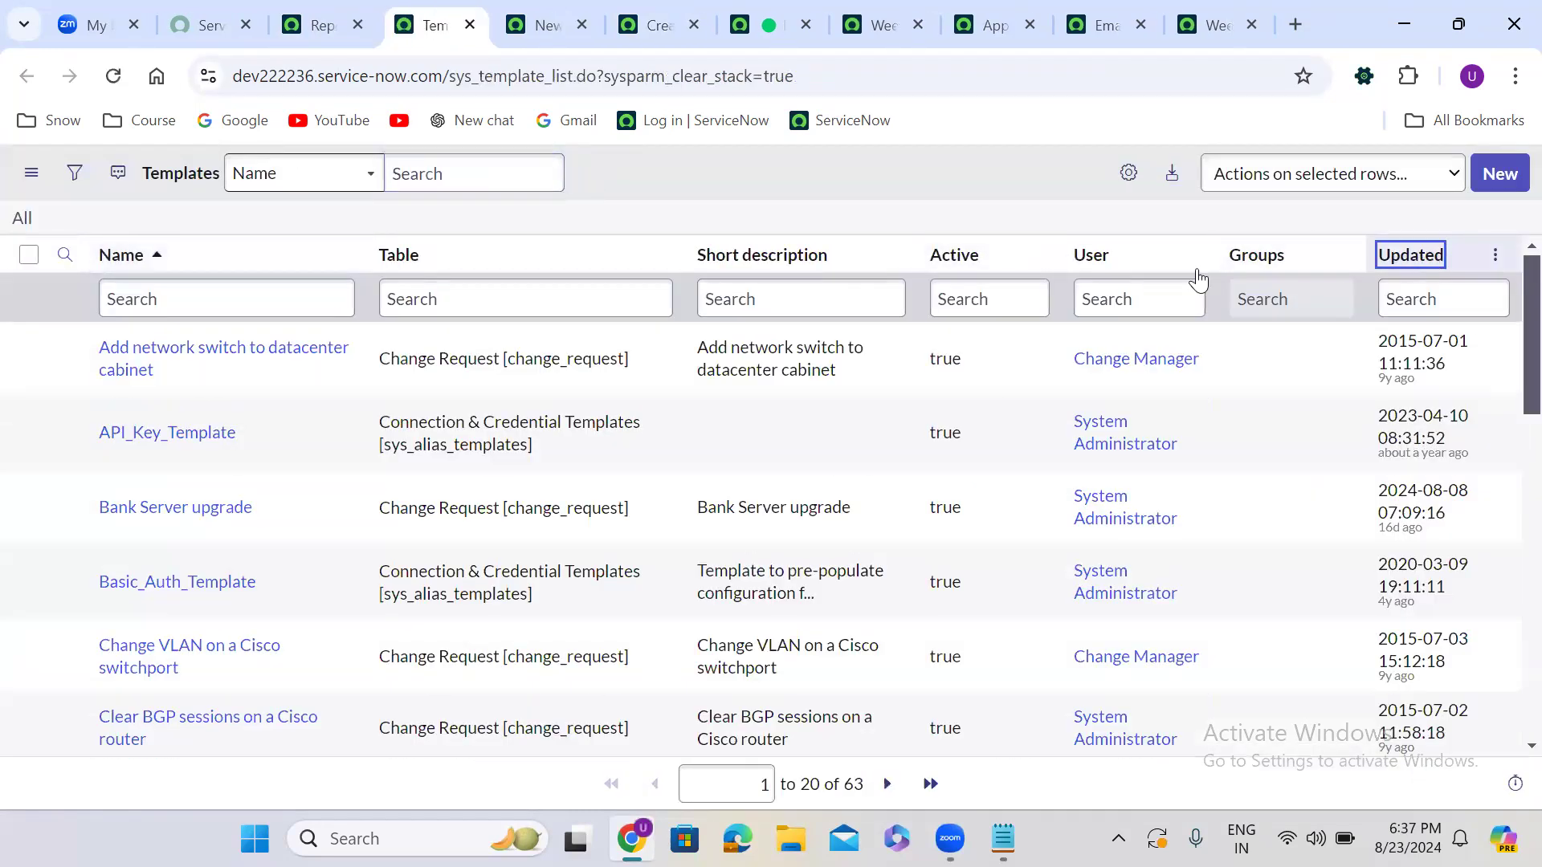
double_click(223, 358)
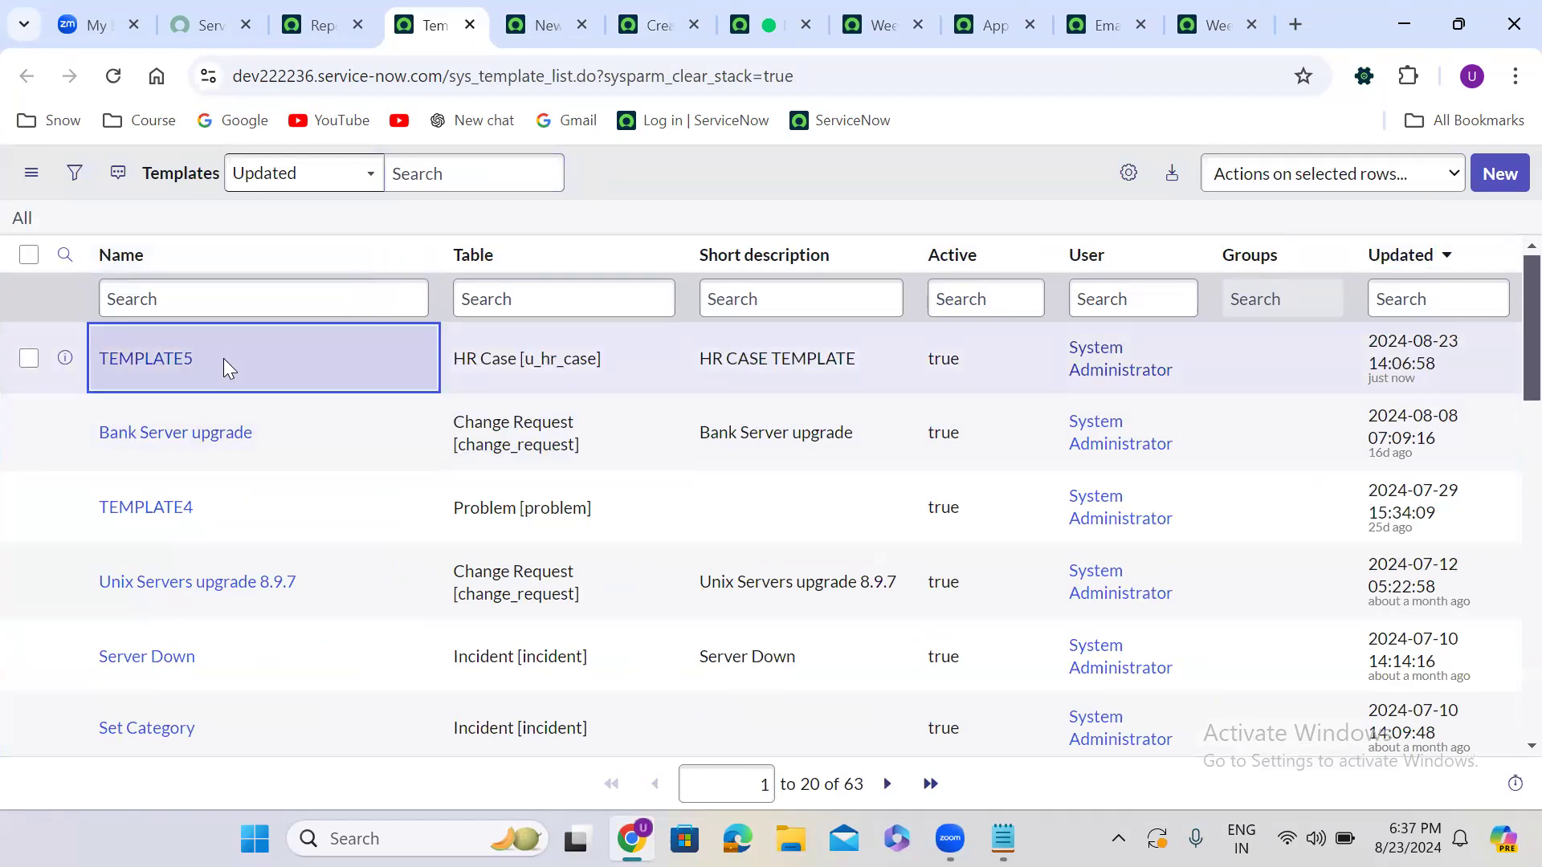
type("H")
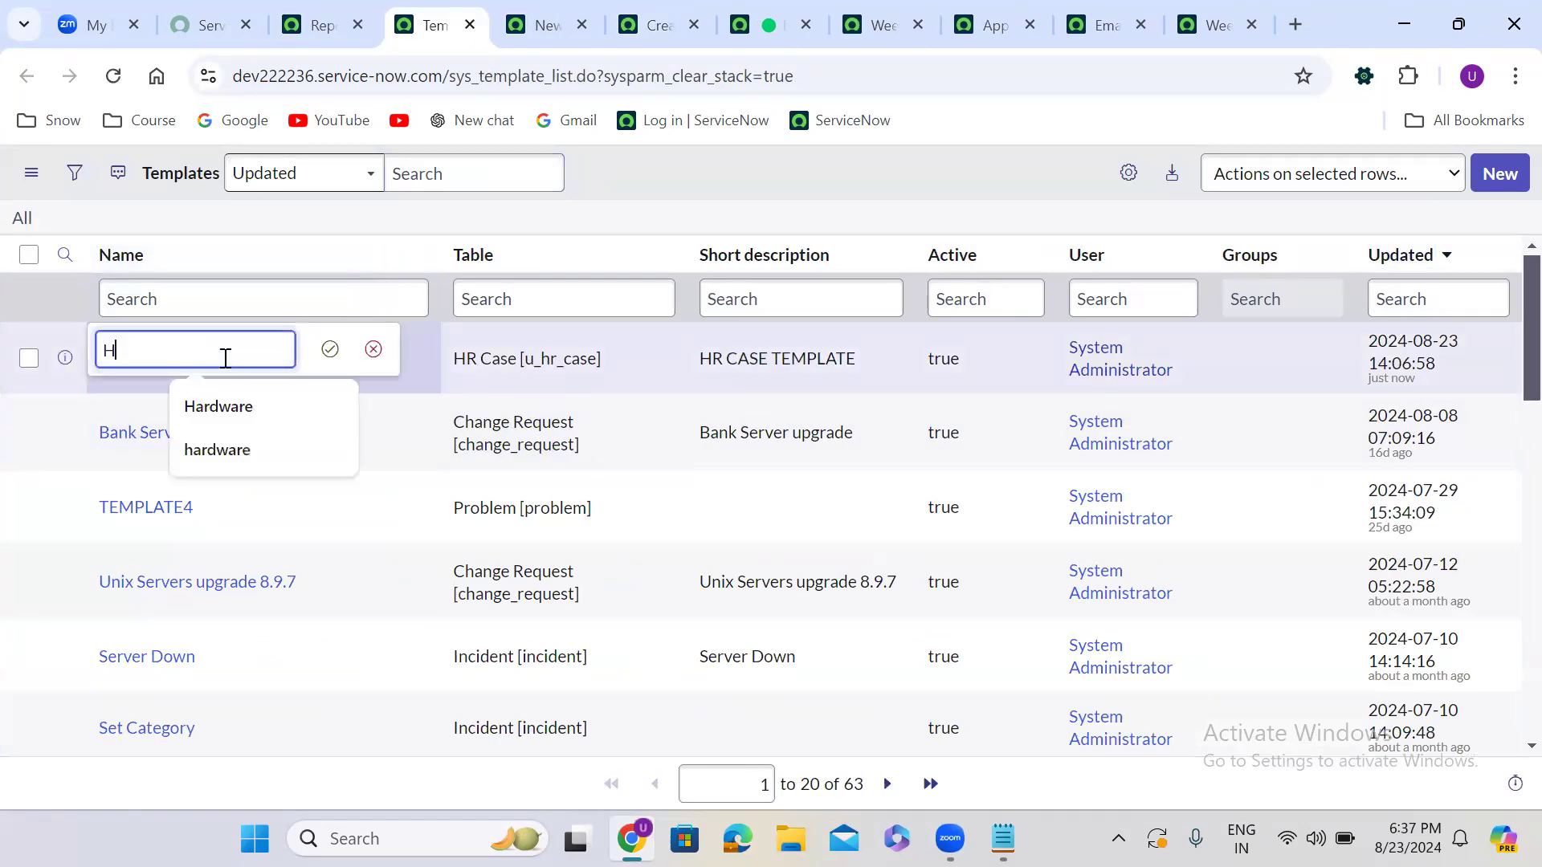
type("R CASE TE")
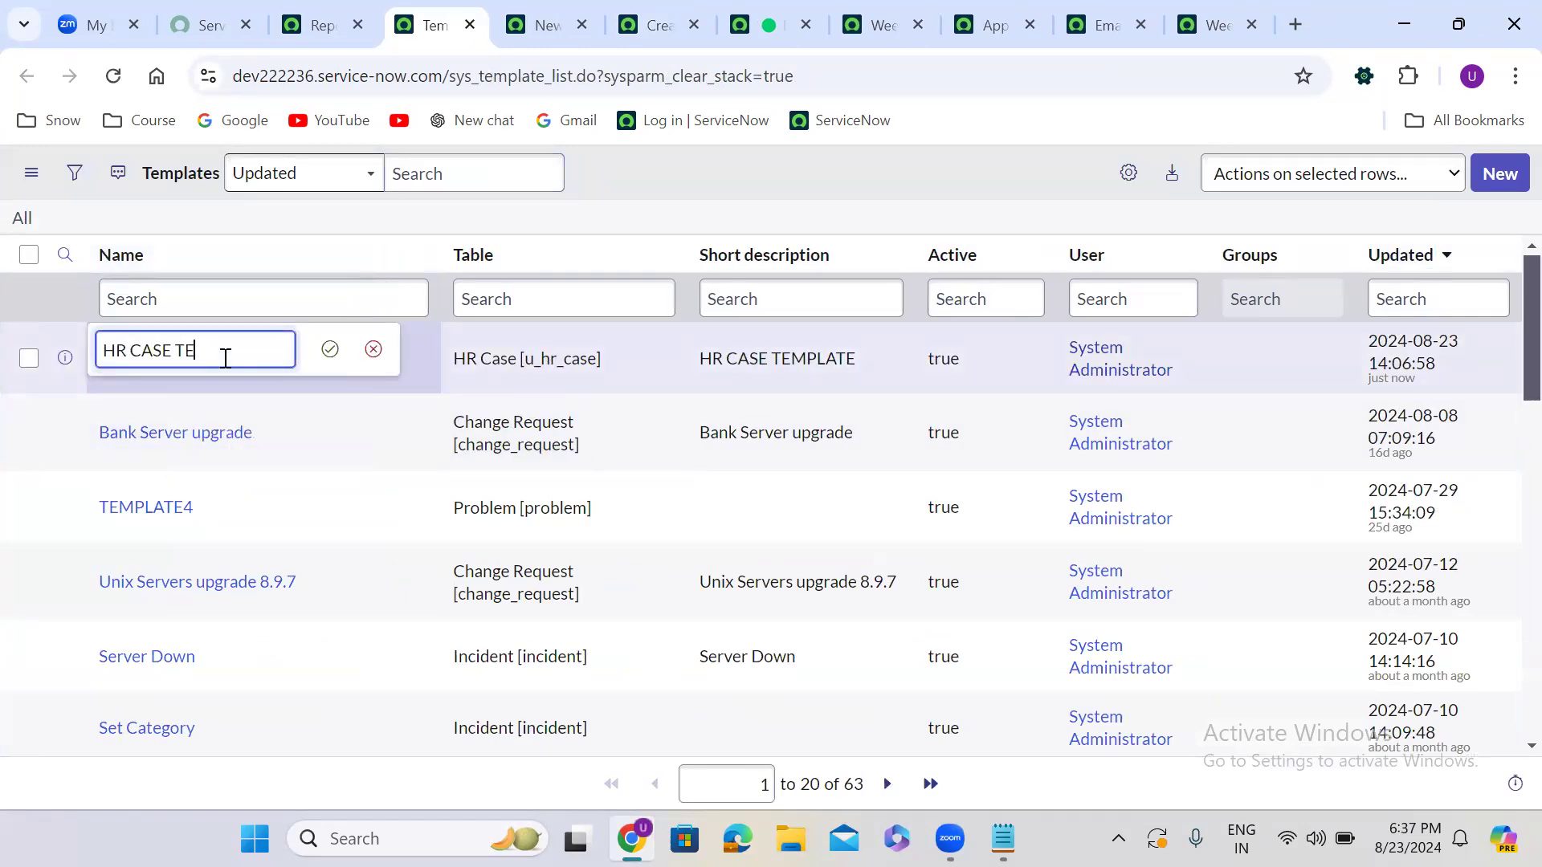
type("MPLATE")
left_click(329, 348)
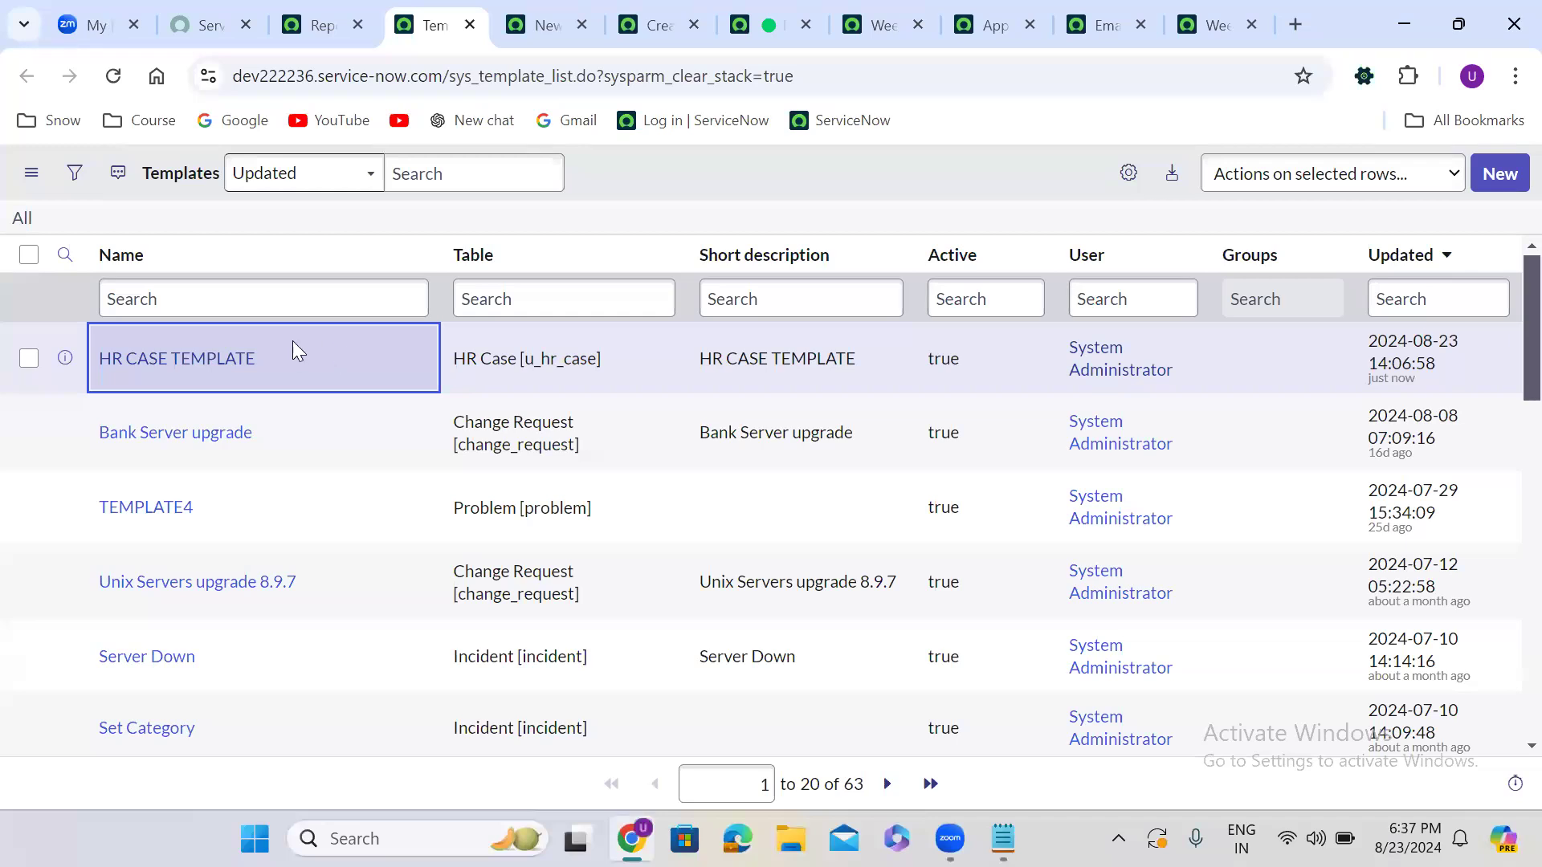
Set the Create HR Case job's Generate this field to HR CASE TEMPLATE
left_click(656, 11)
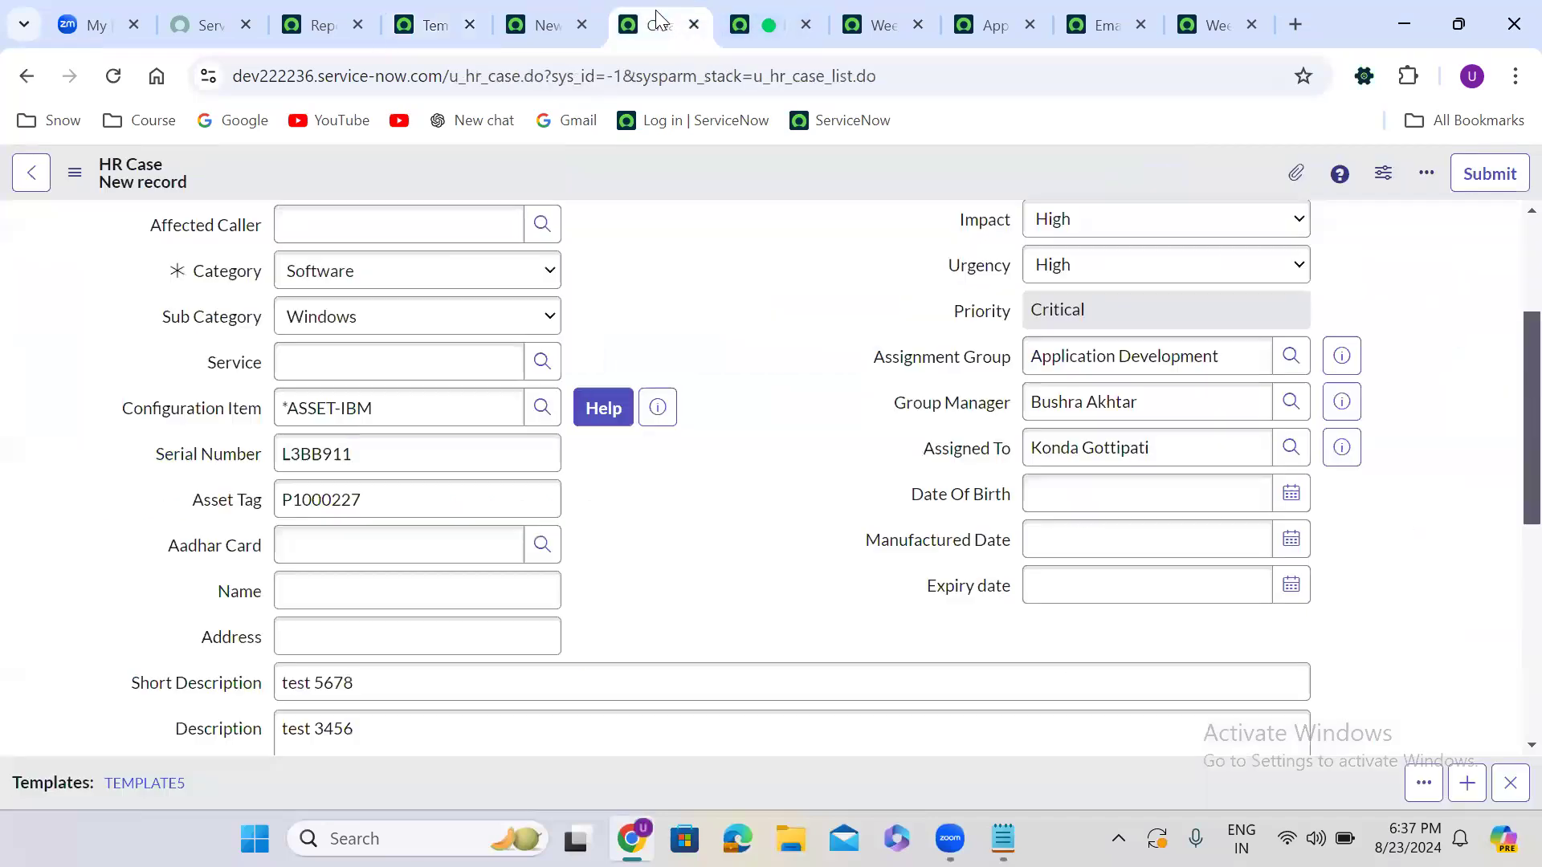
left_click(579, 17)
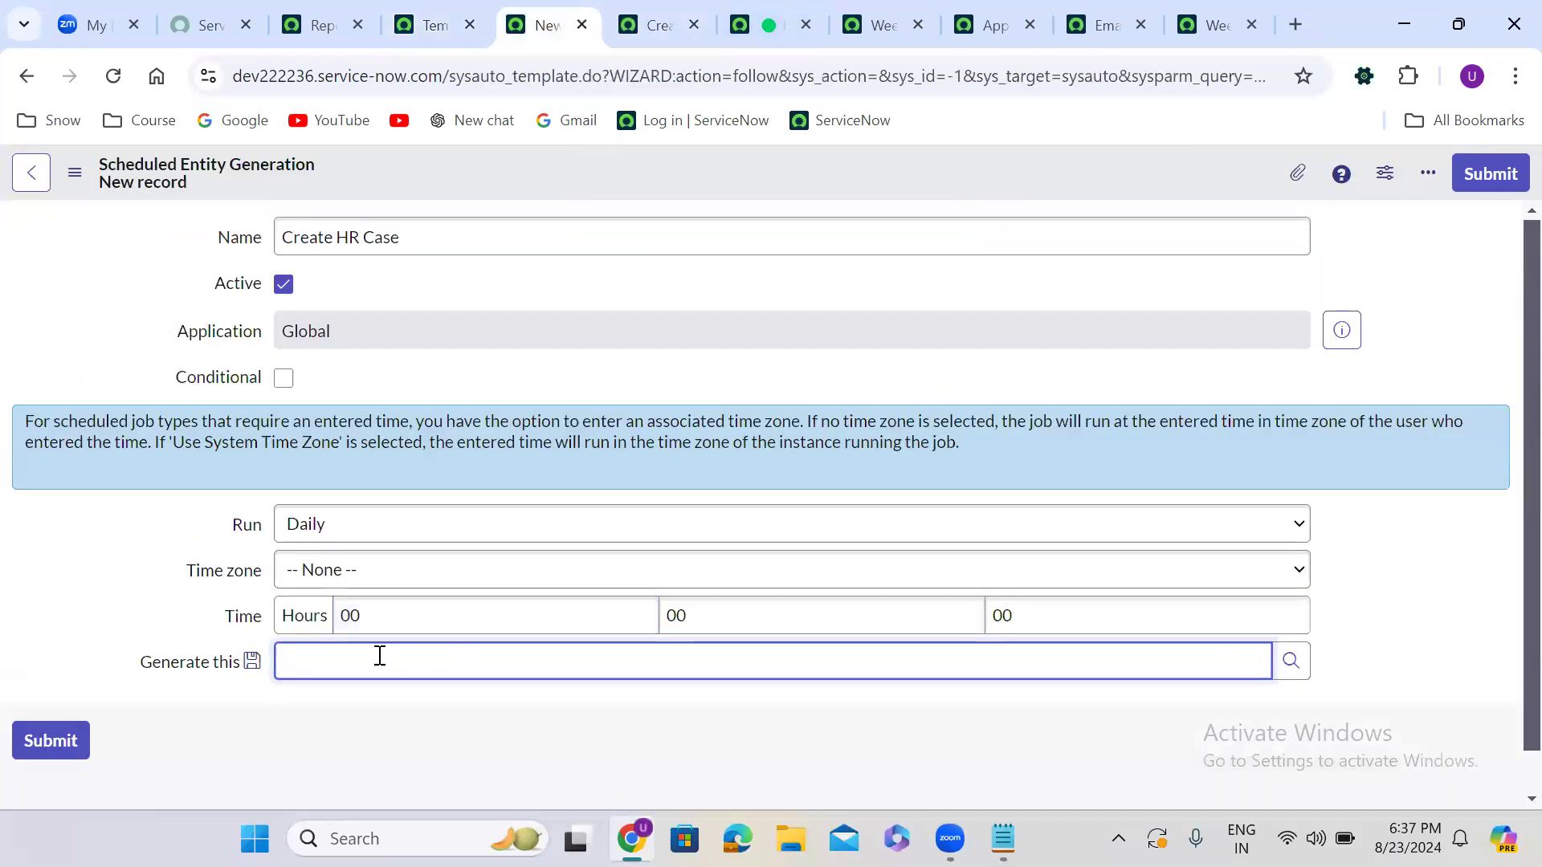
type("hr case")
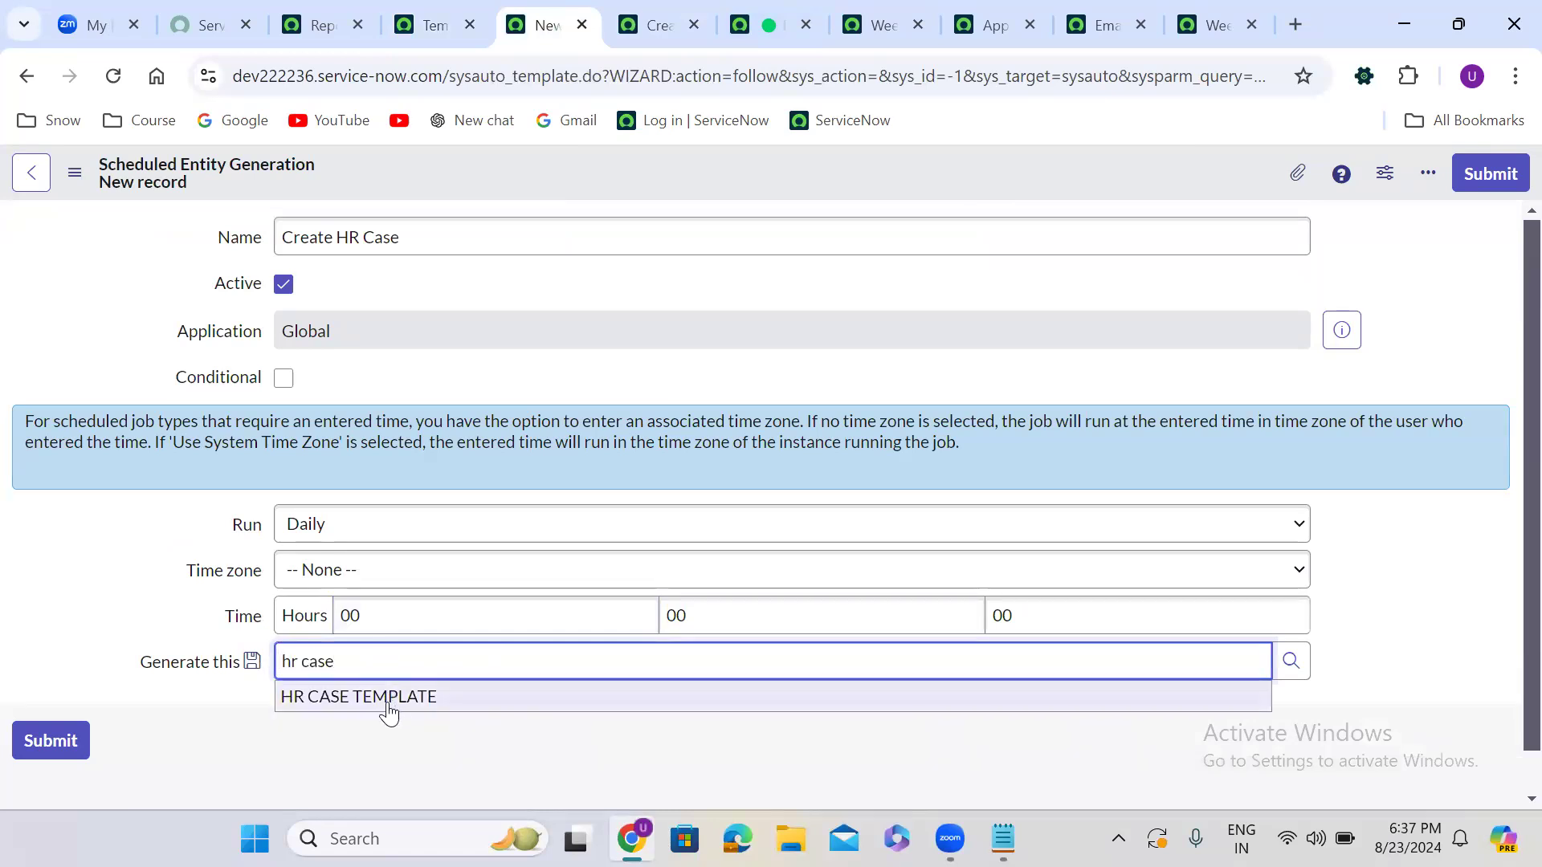
left_click(393, 703)
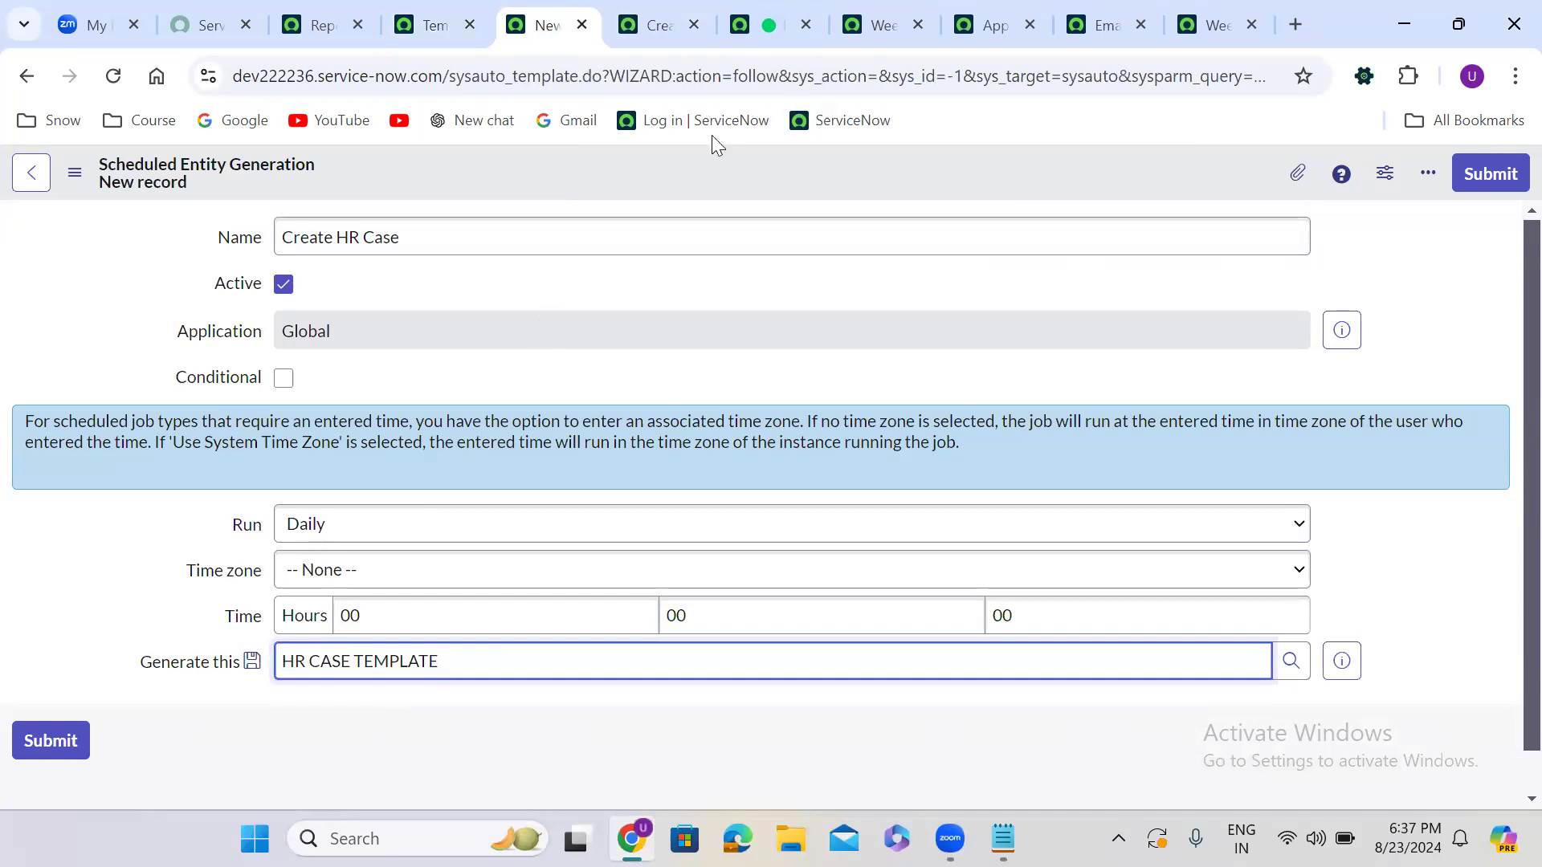
Set the job to run Weekly on Friday, uncheck Active, and save the record
left_click(375, 526)
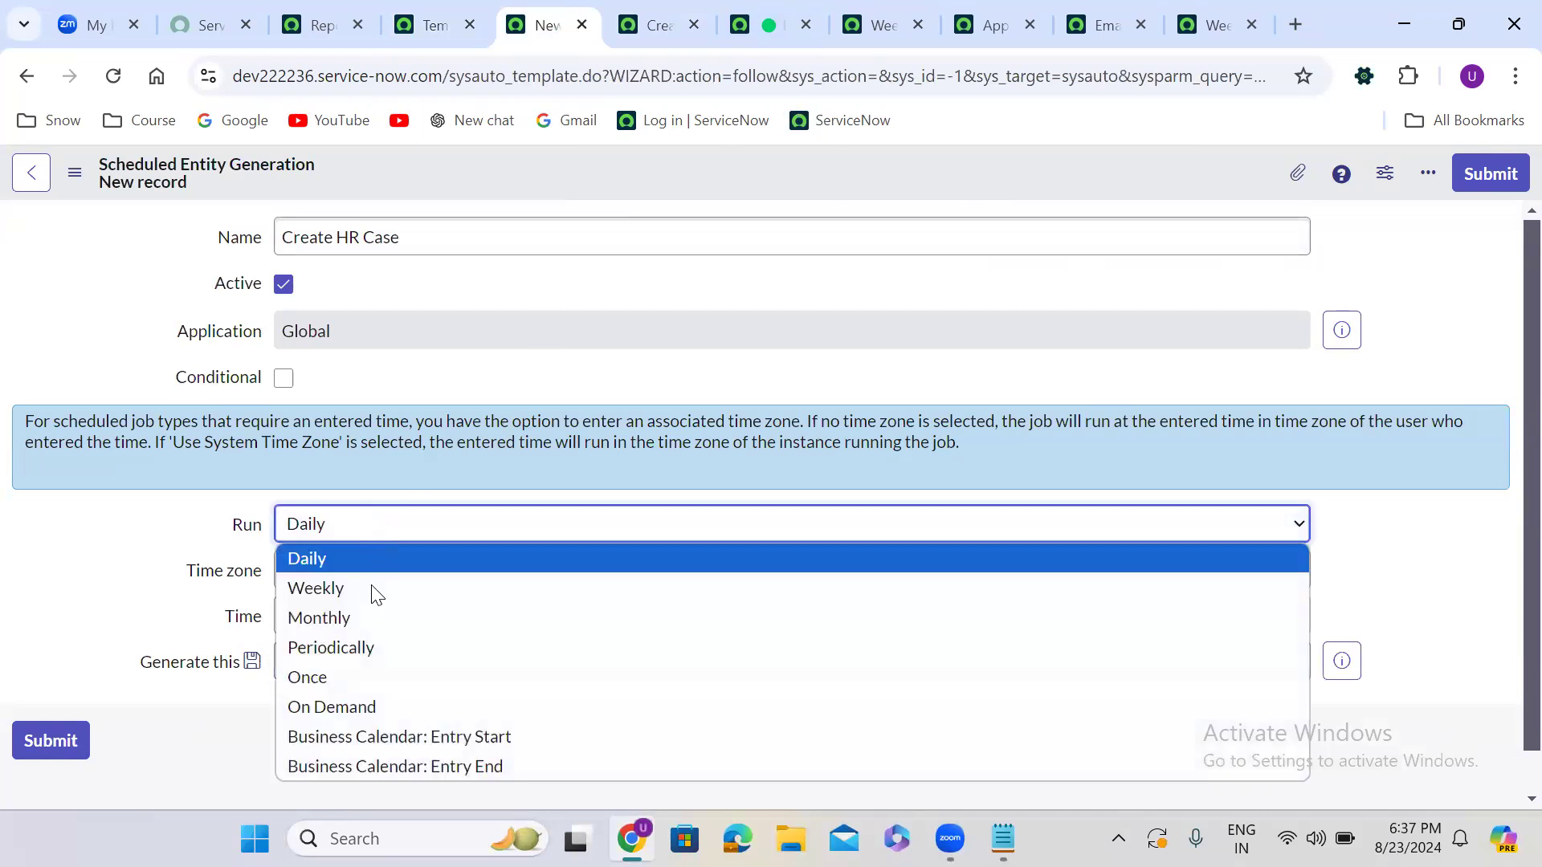
left_click(354, 587)
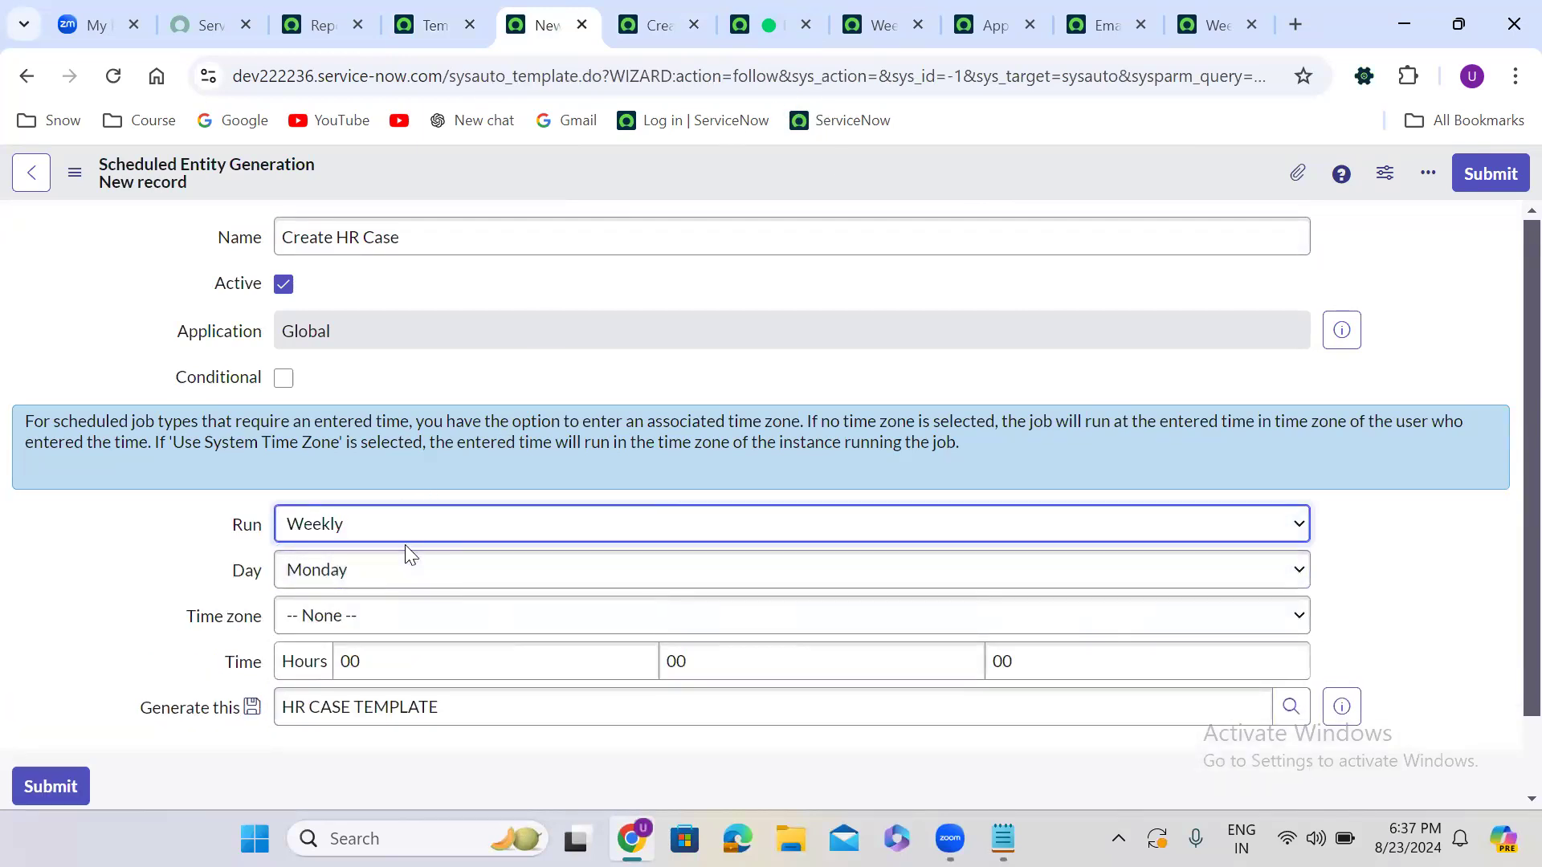
left_click(385, 584)
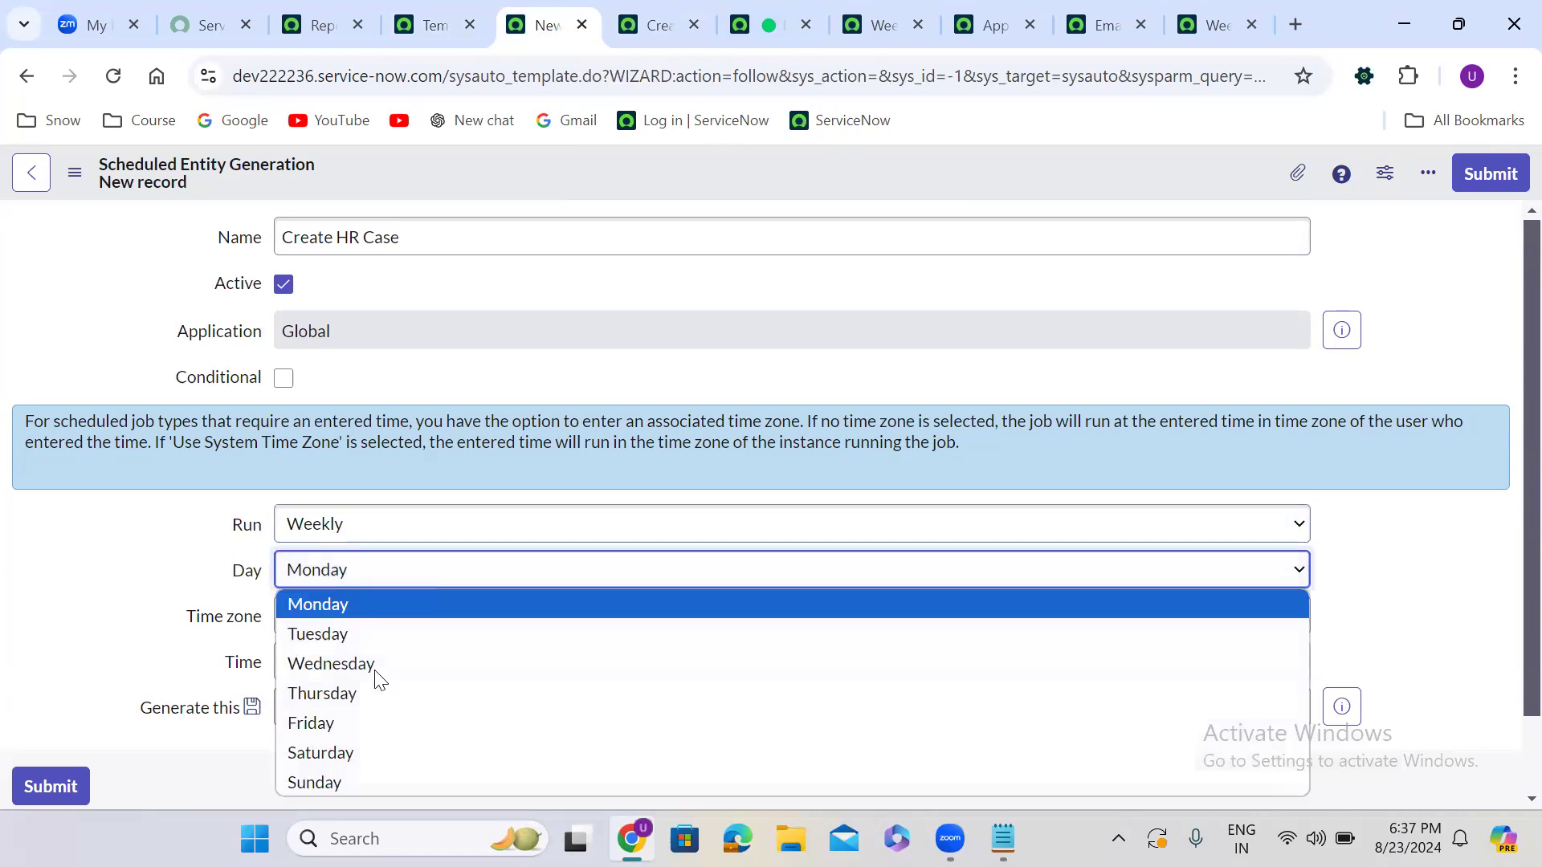
left_click(372, 724)
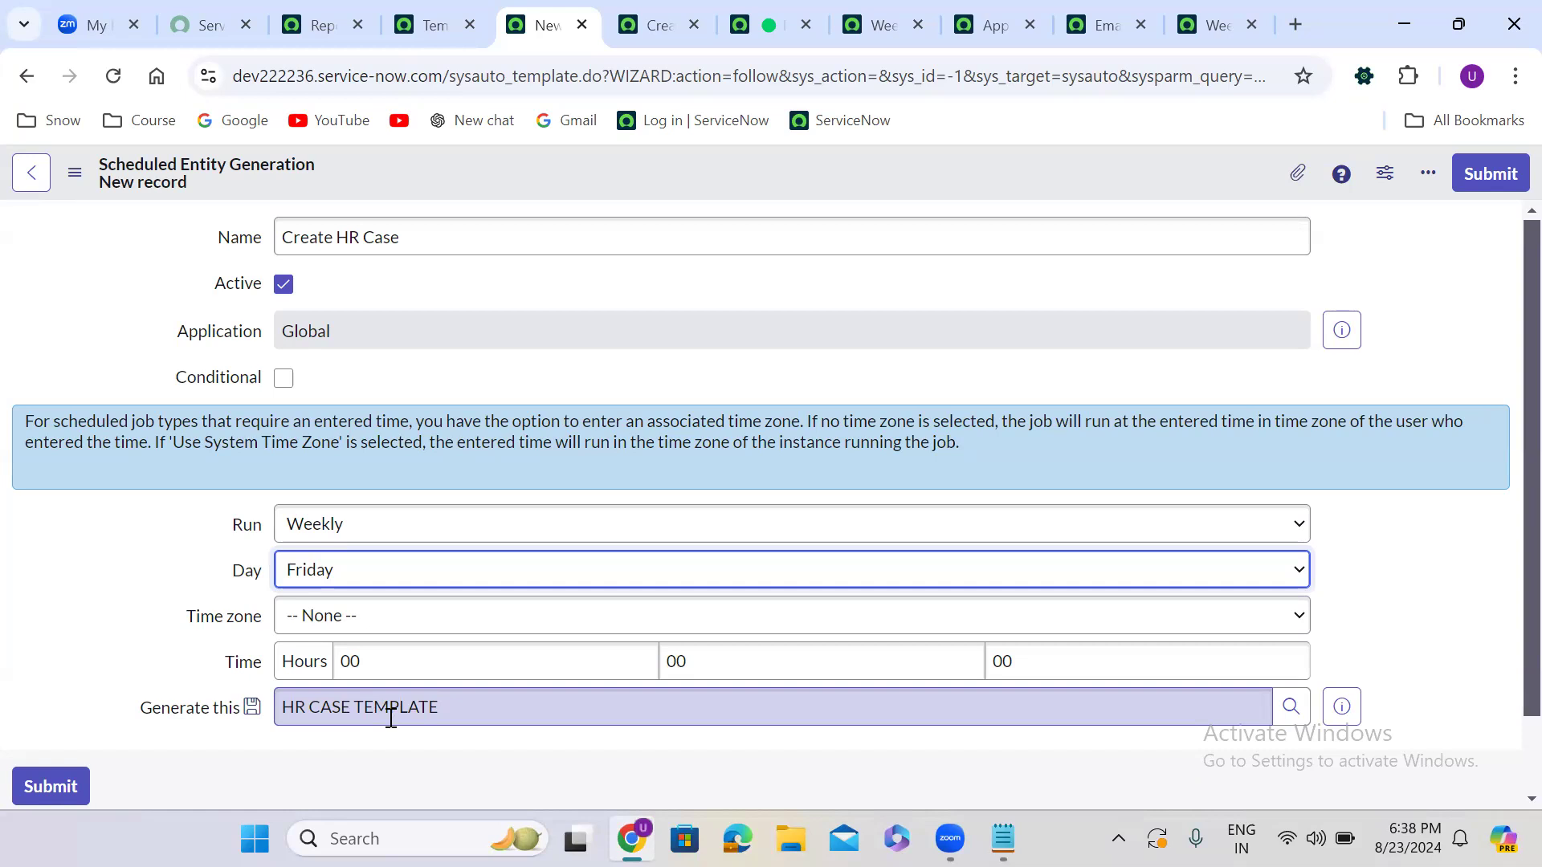
left_click(283, 288)
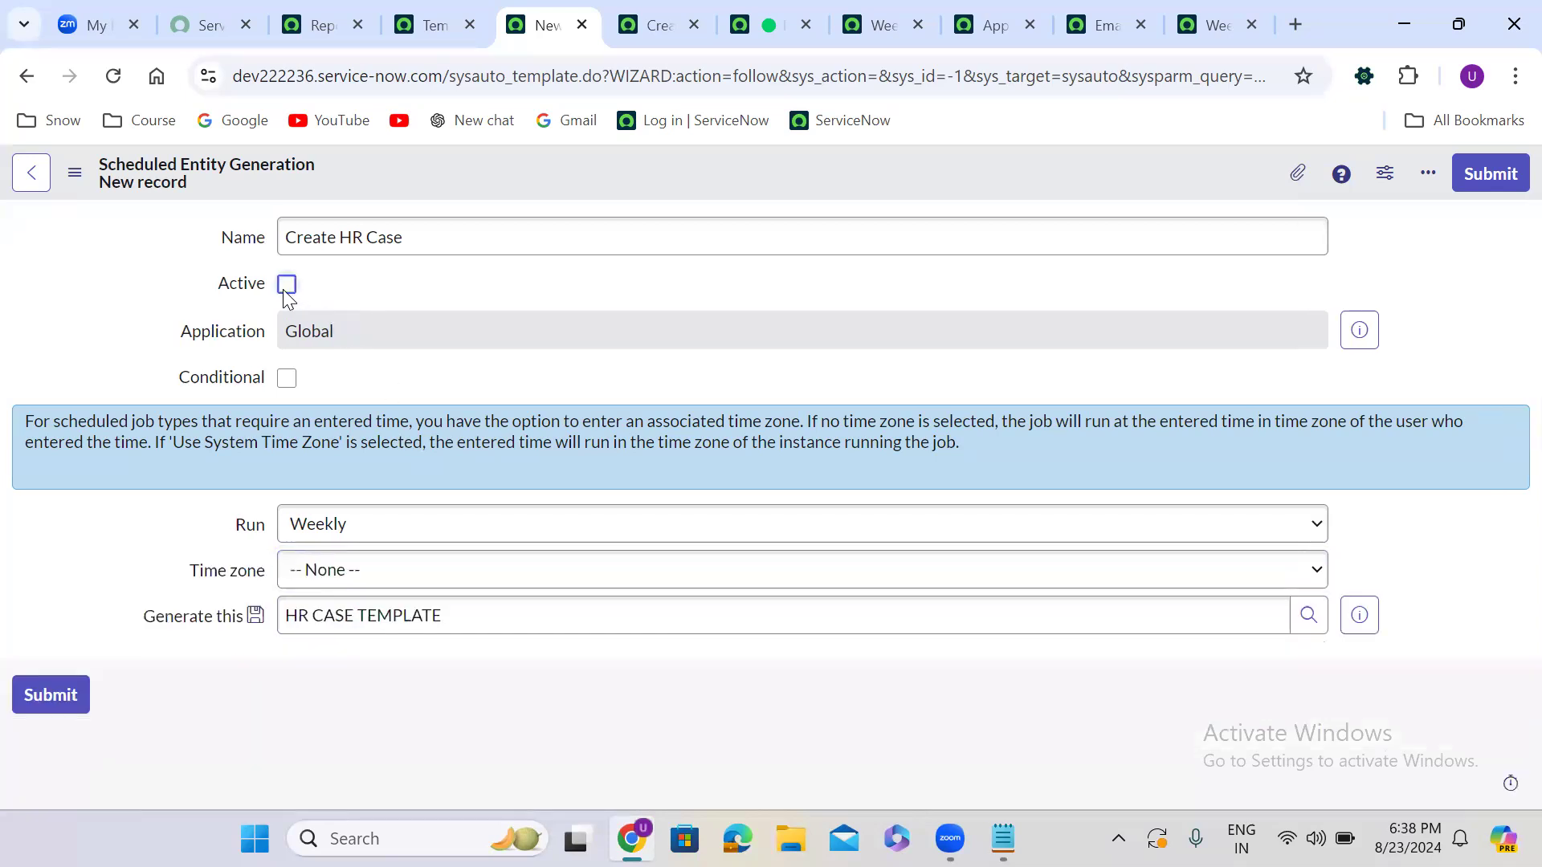
right_click(647, 183)
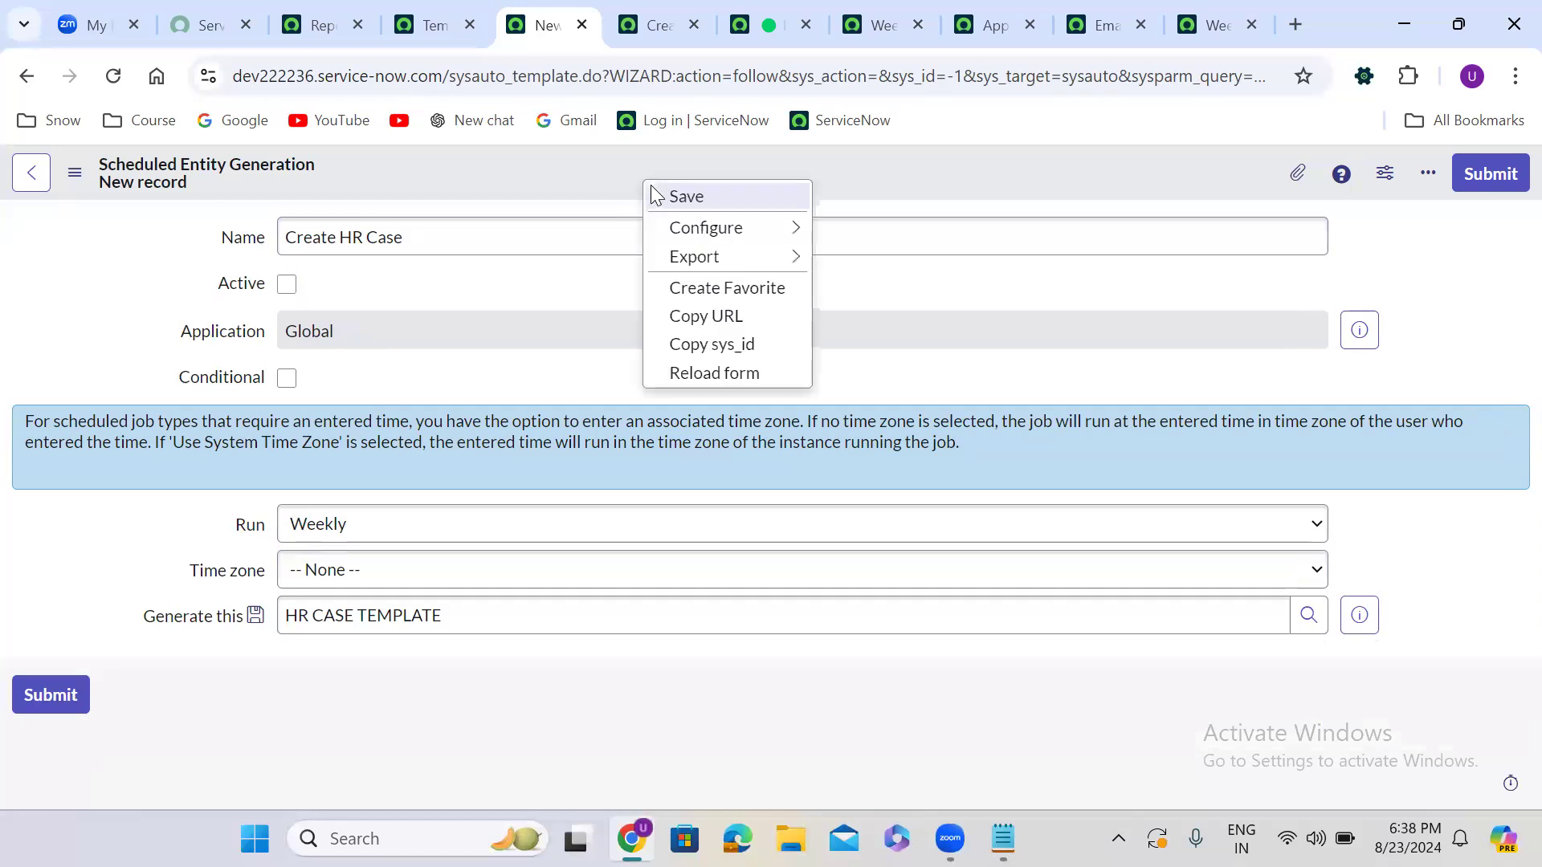
left_click(711, 193)
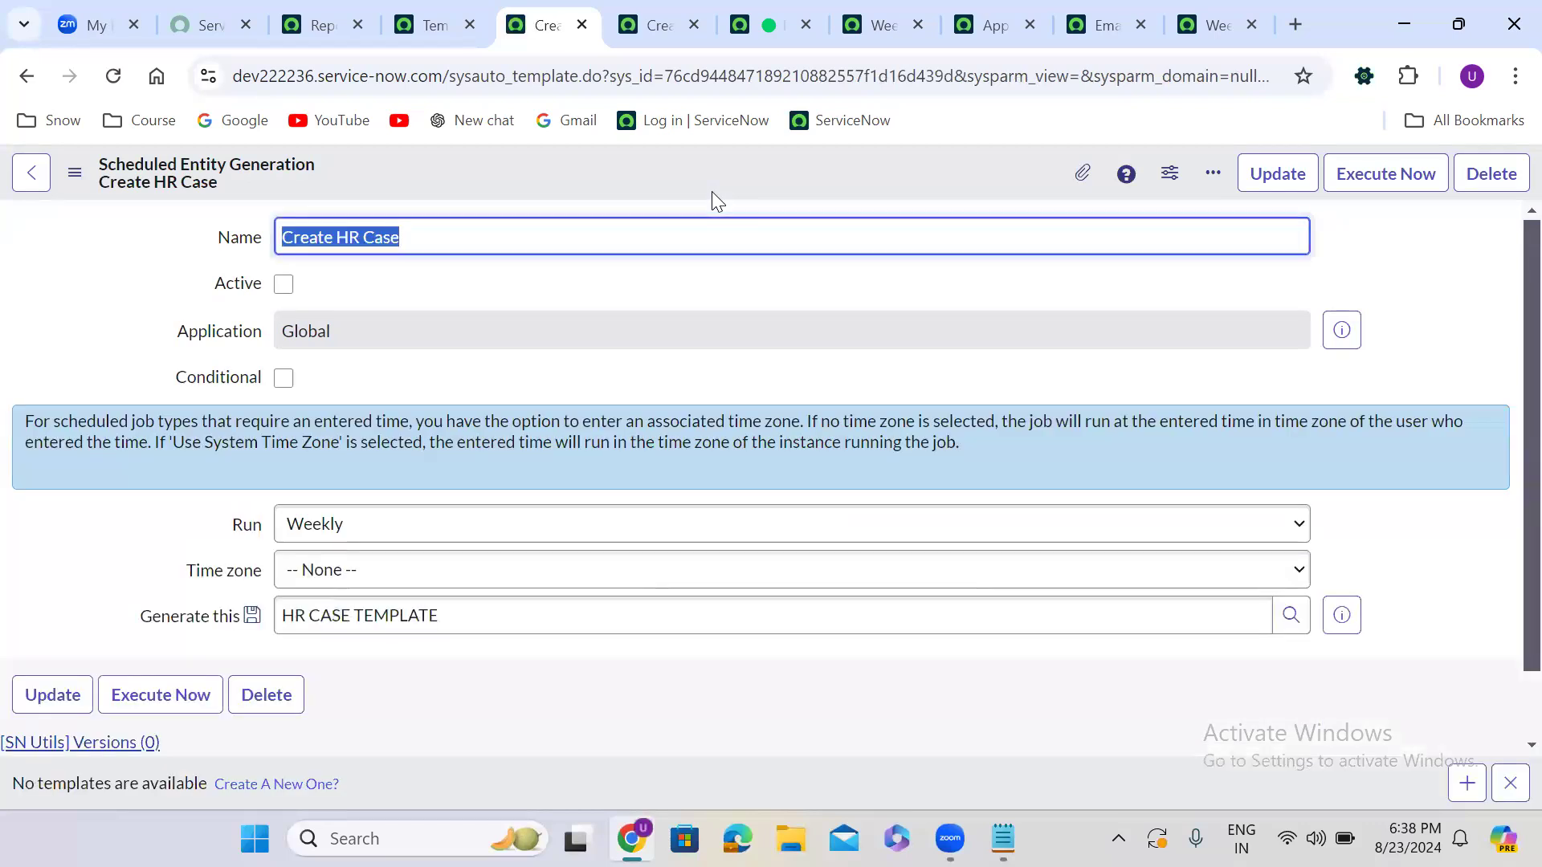
Open System Definition > Scheduled Jobs from the Reports tab navigator
left_click(432, 10)
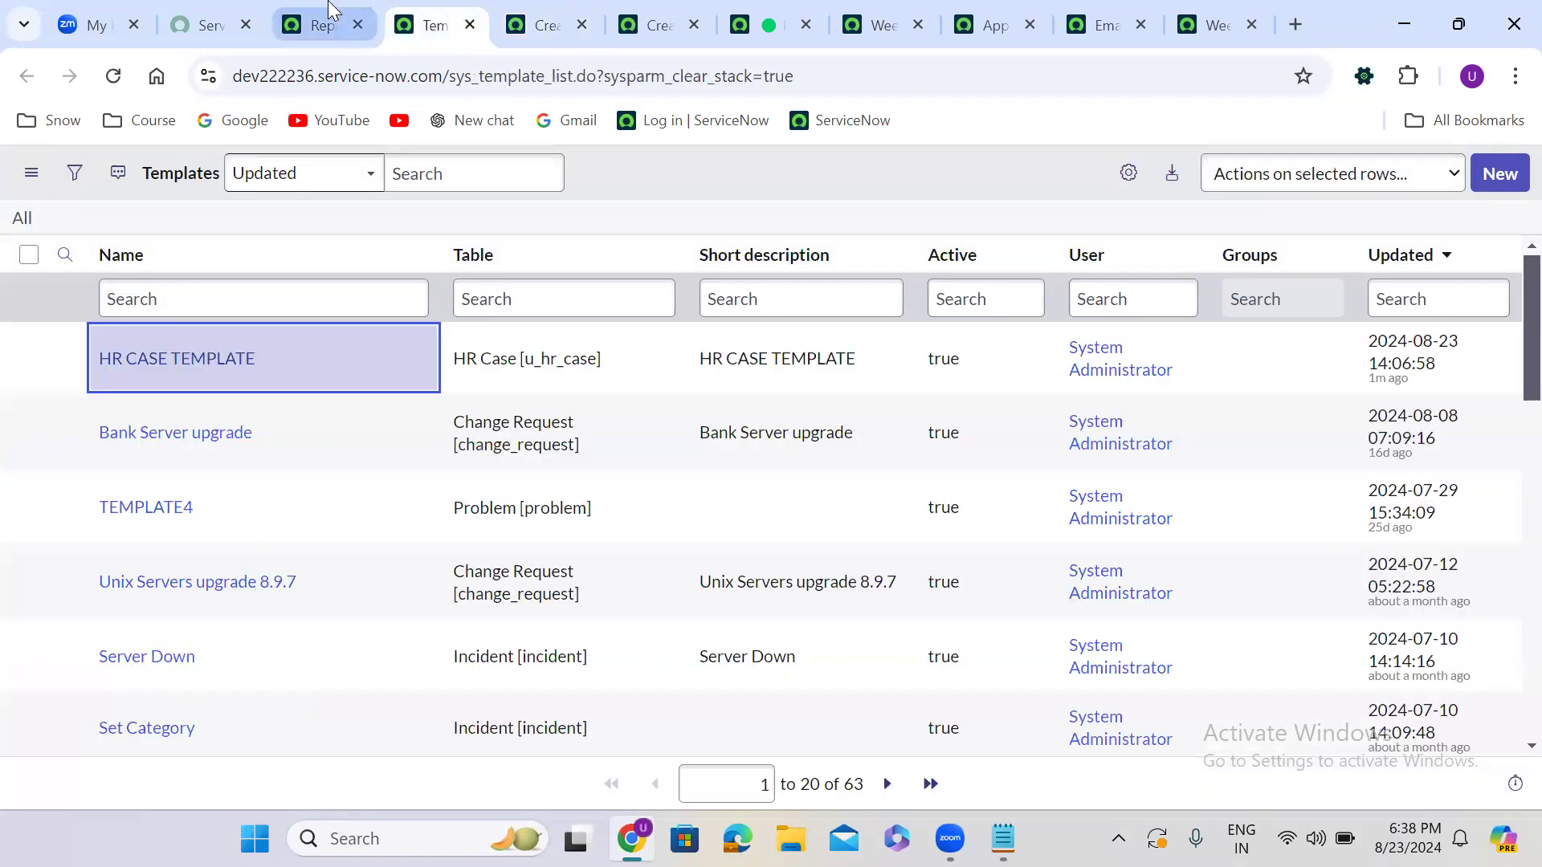
left_click(342, 14)
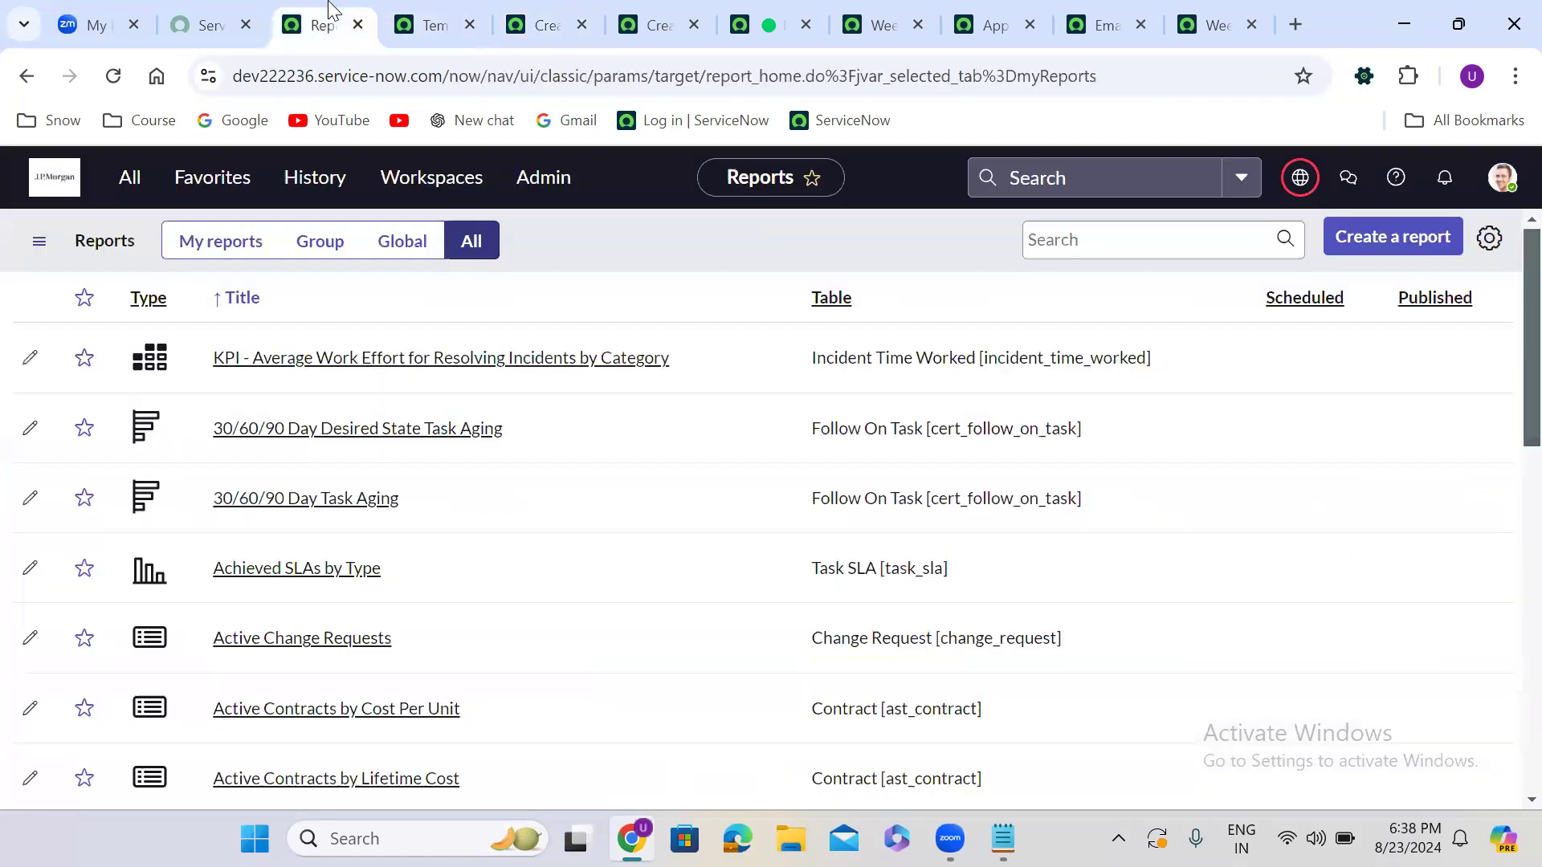
left_click(127, 183)
type("scheduled jobs")
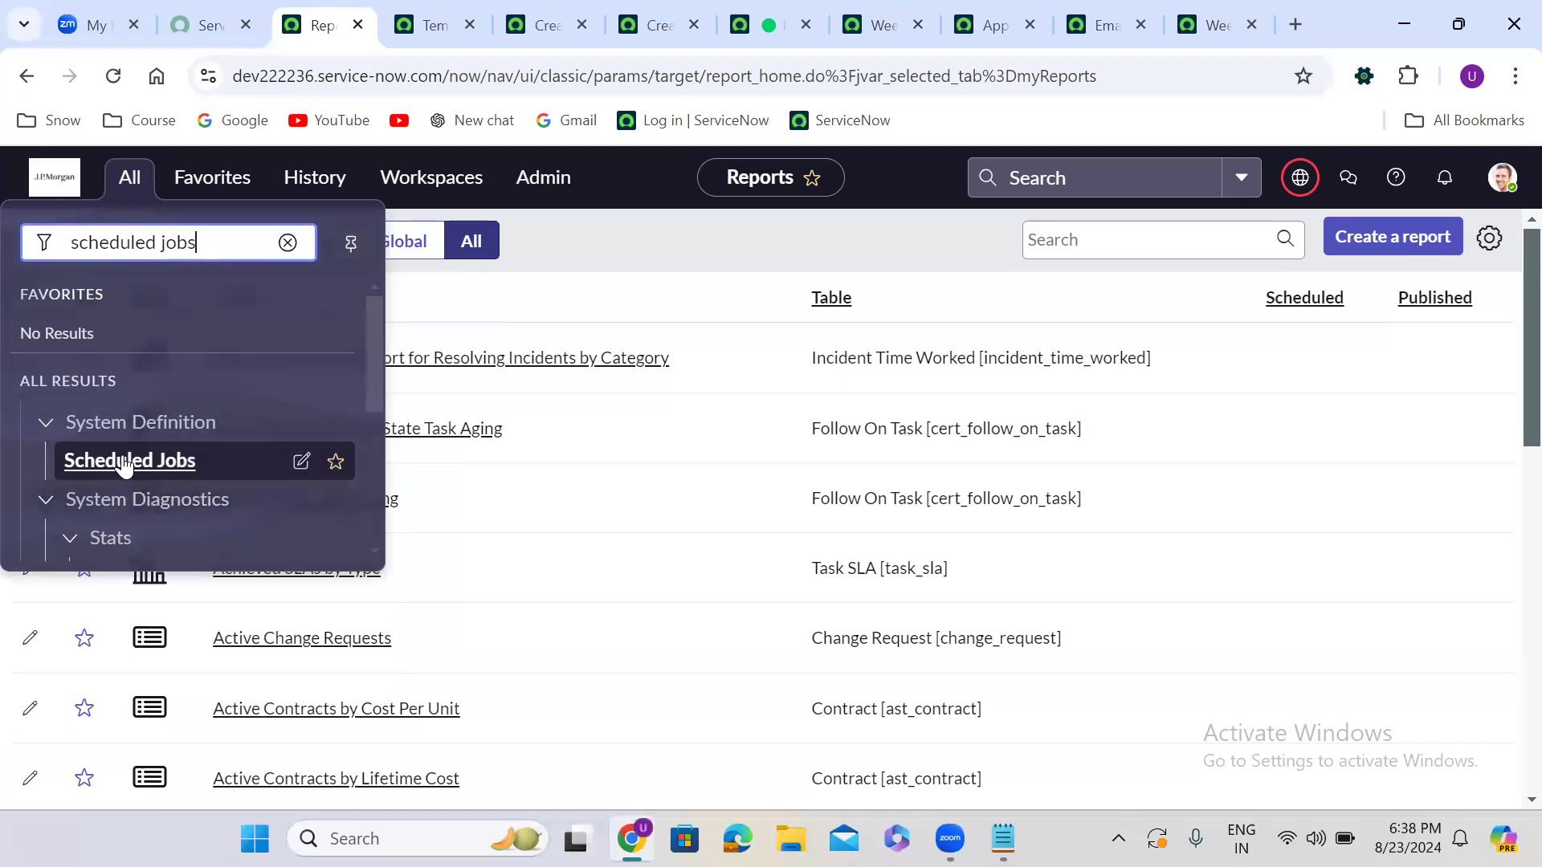
left_click(123, 460)
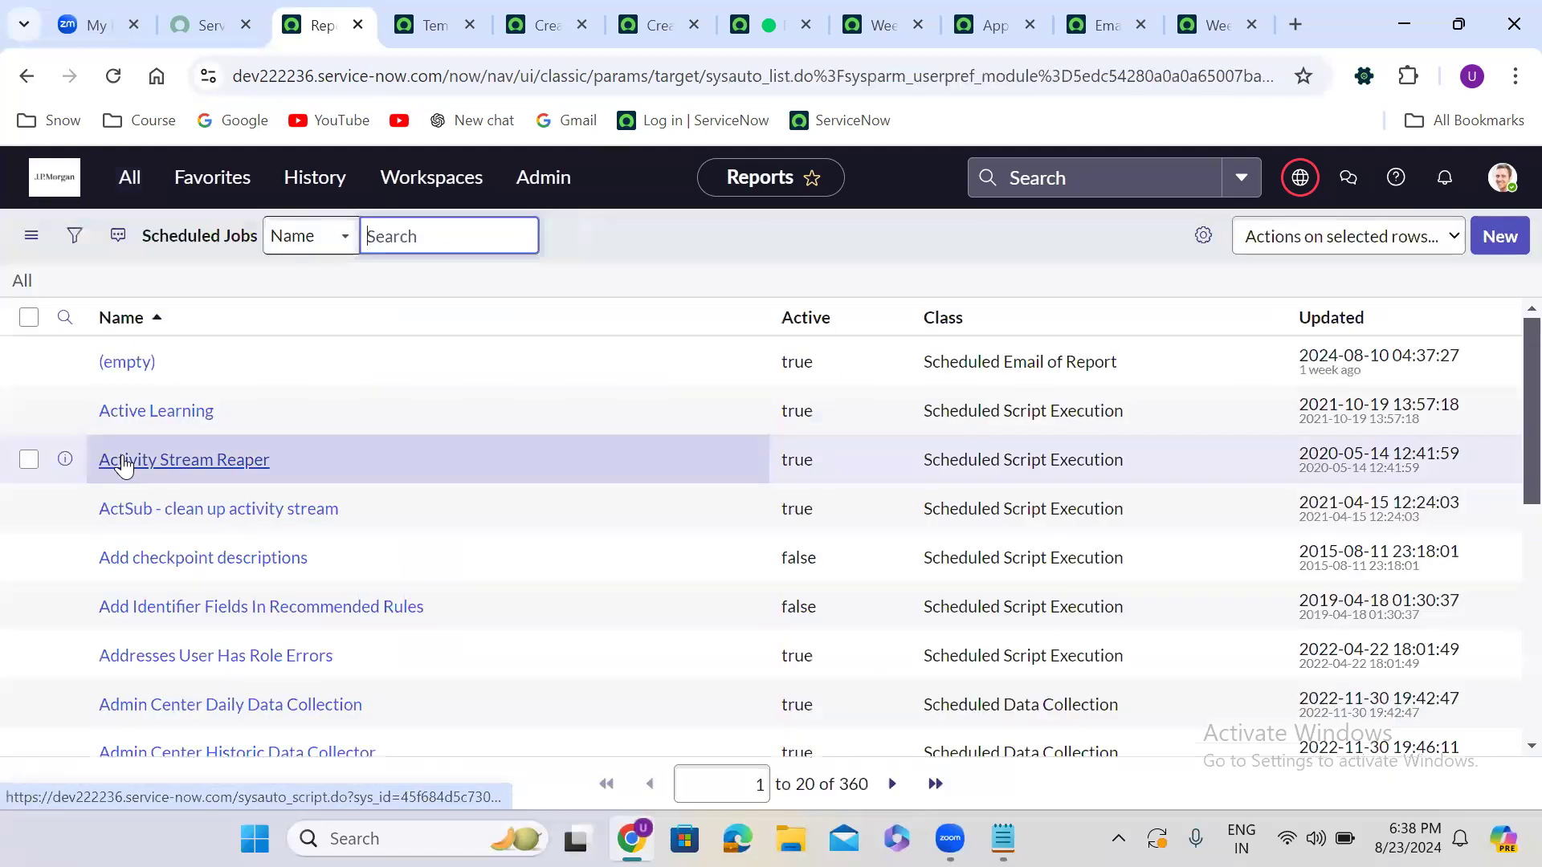
Start a new custom-script scheduled job, check the Notepad notes, then minimize Notepad
left_click(1507, 243)
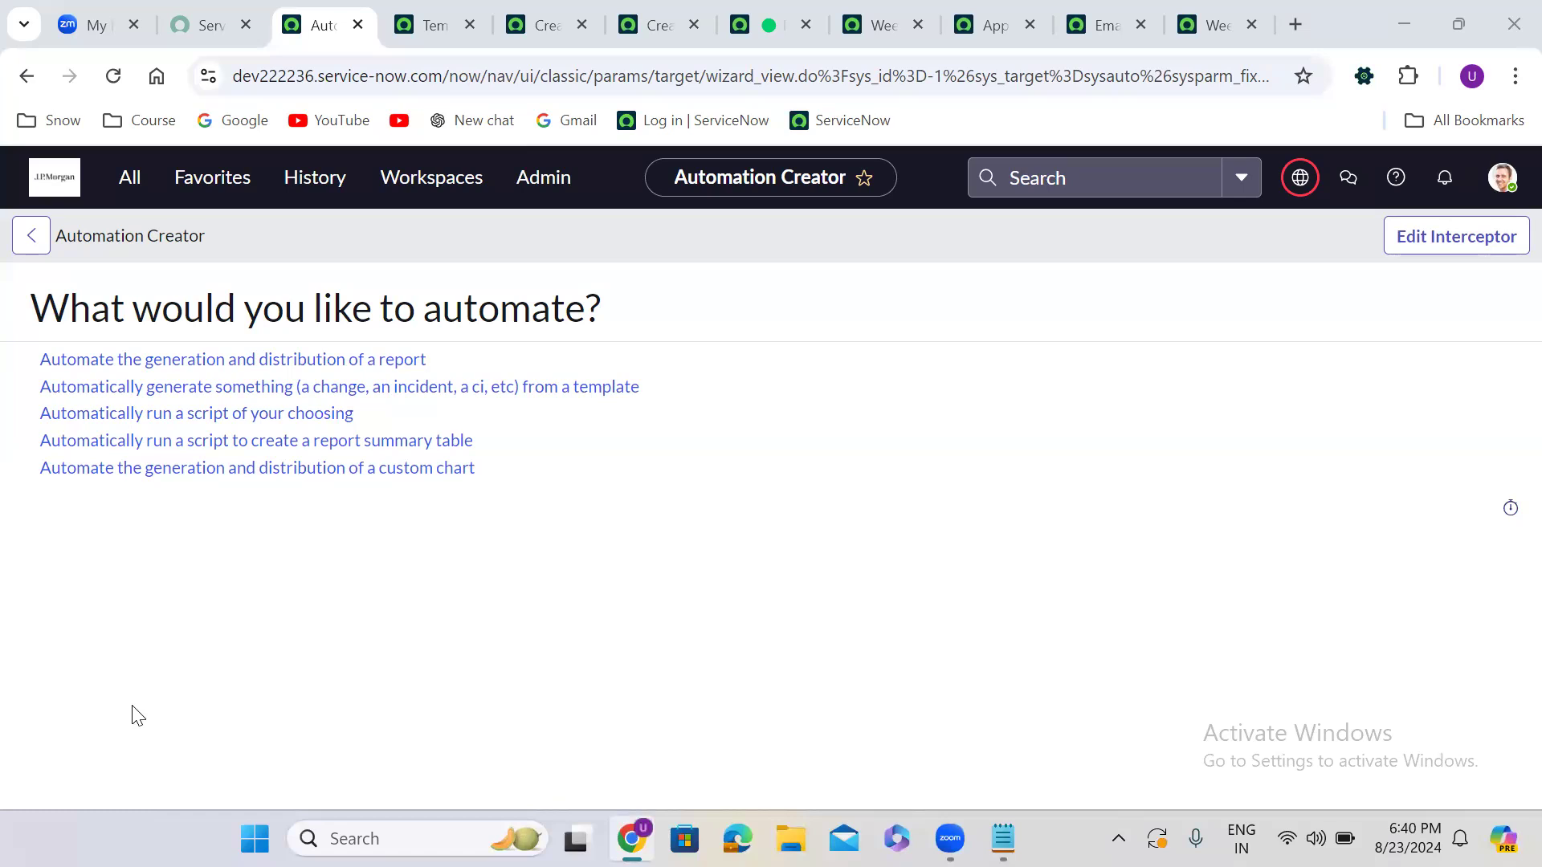
left_click(216, 415)
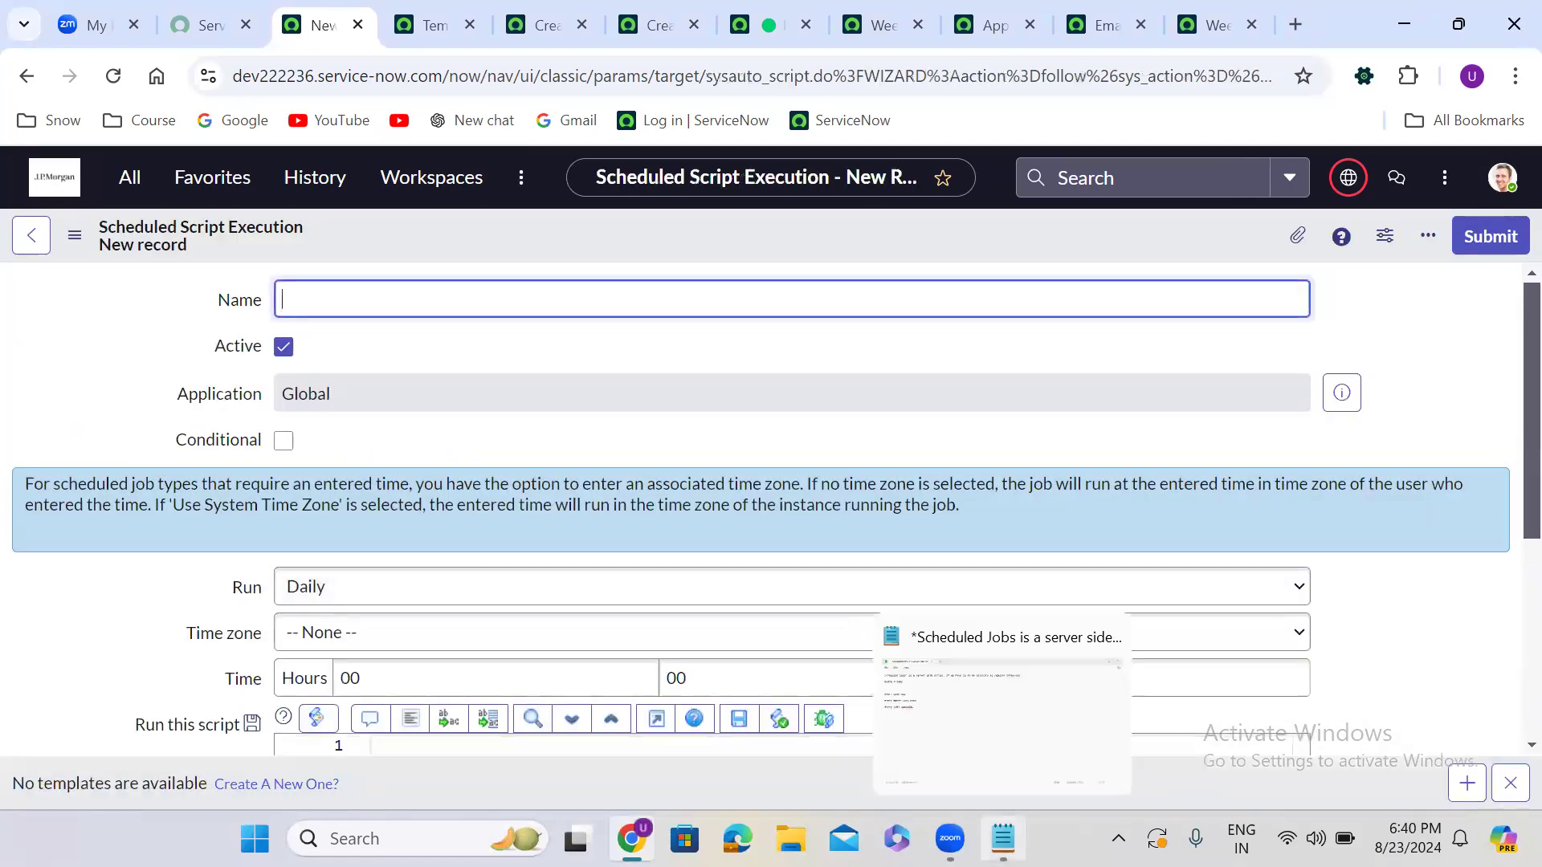
left_click(1003, 838)
left_click_drag(173, 114, 399, 117)
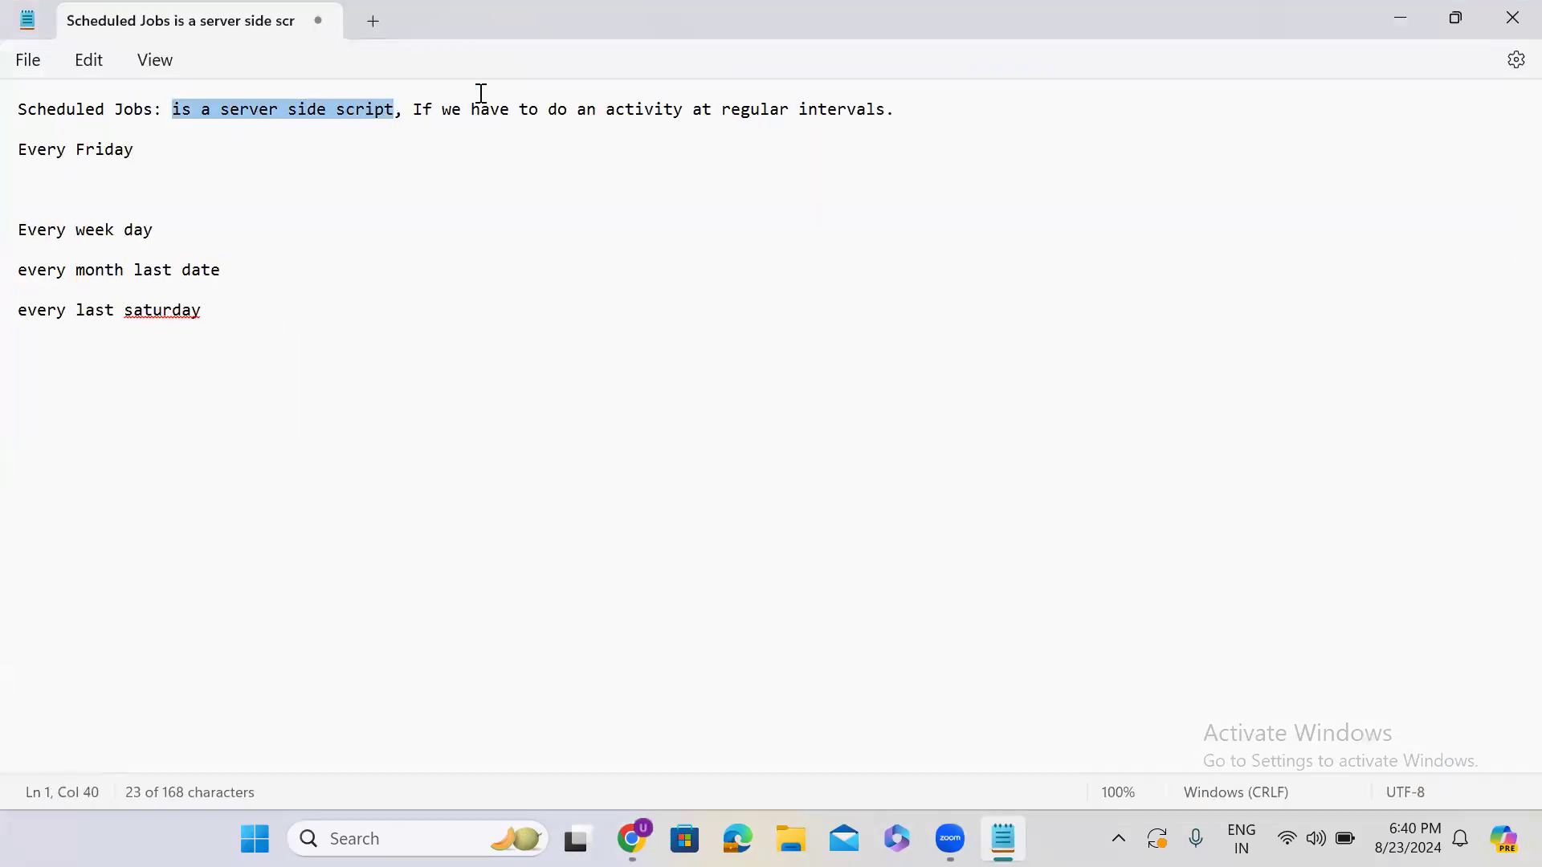
left_click(1401, 17)
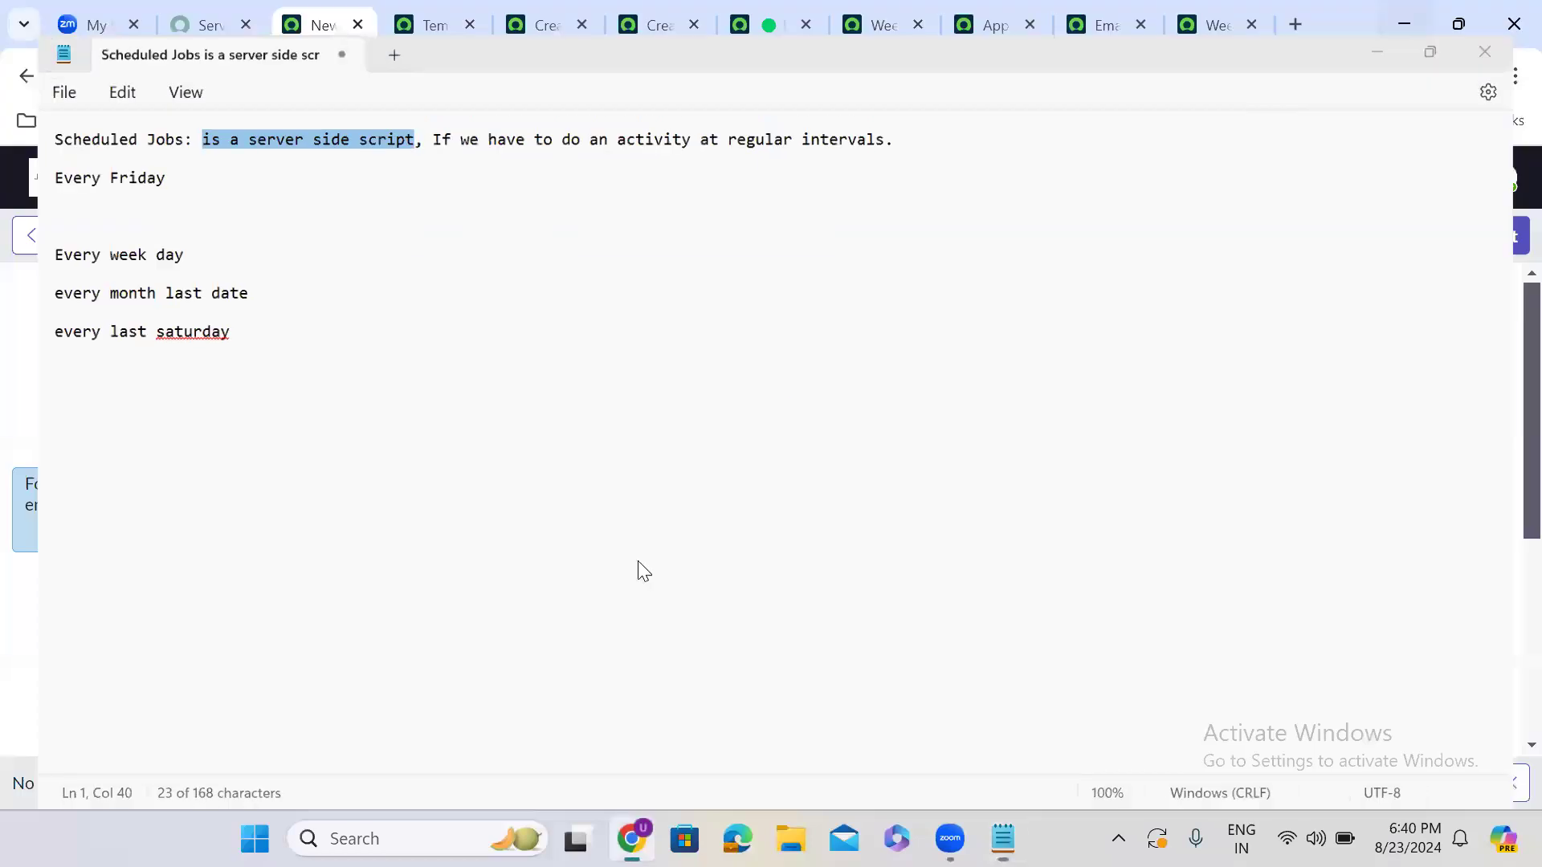
left_click(458, 459)
scroll(458, 459, "down", 5)
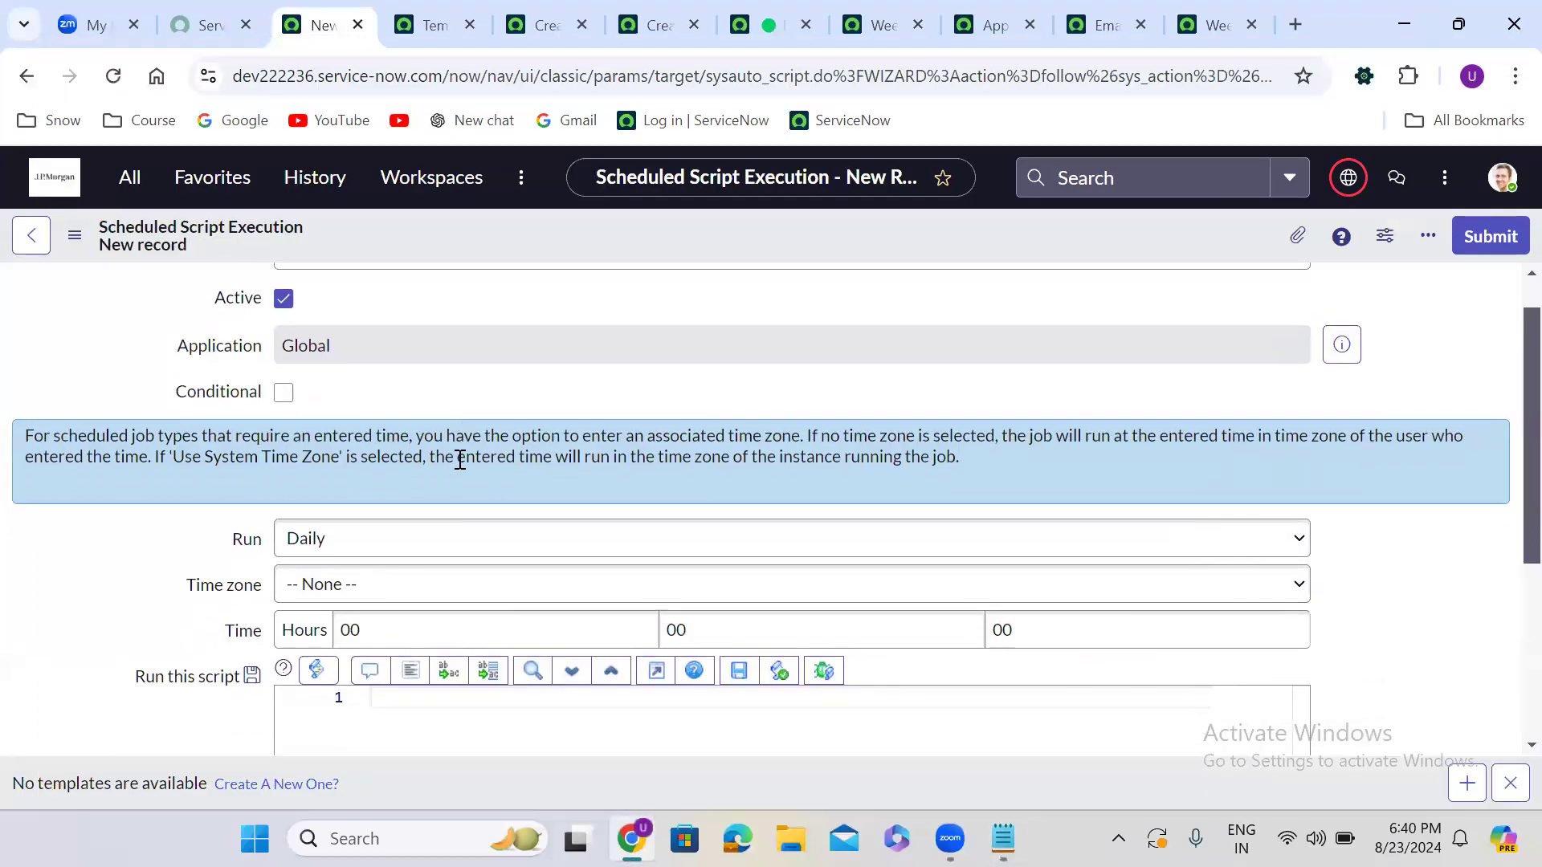
left_click(423, 377)
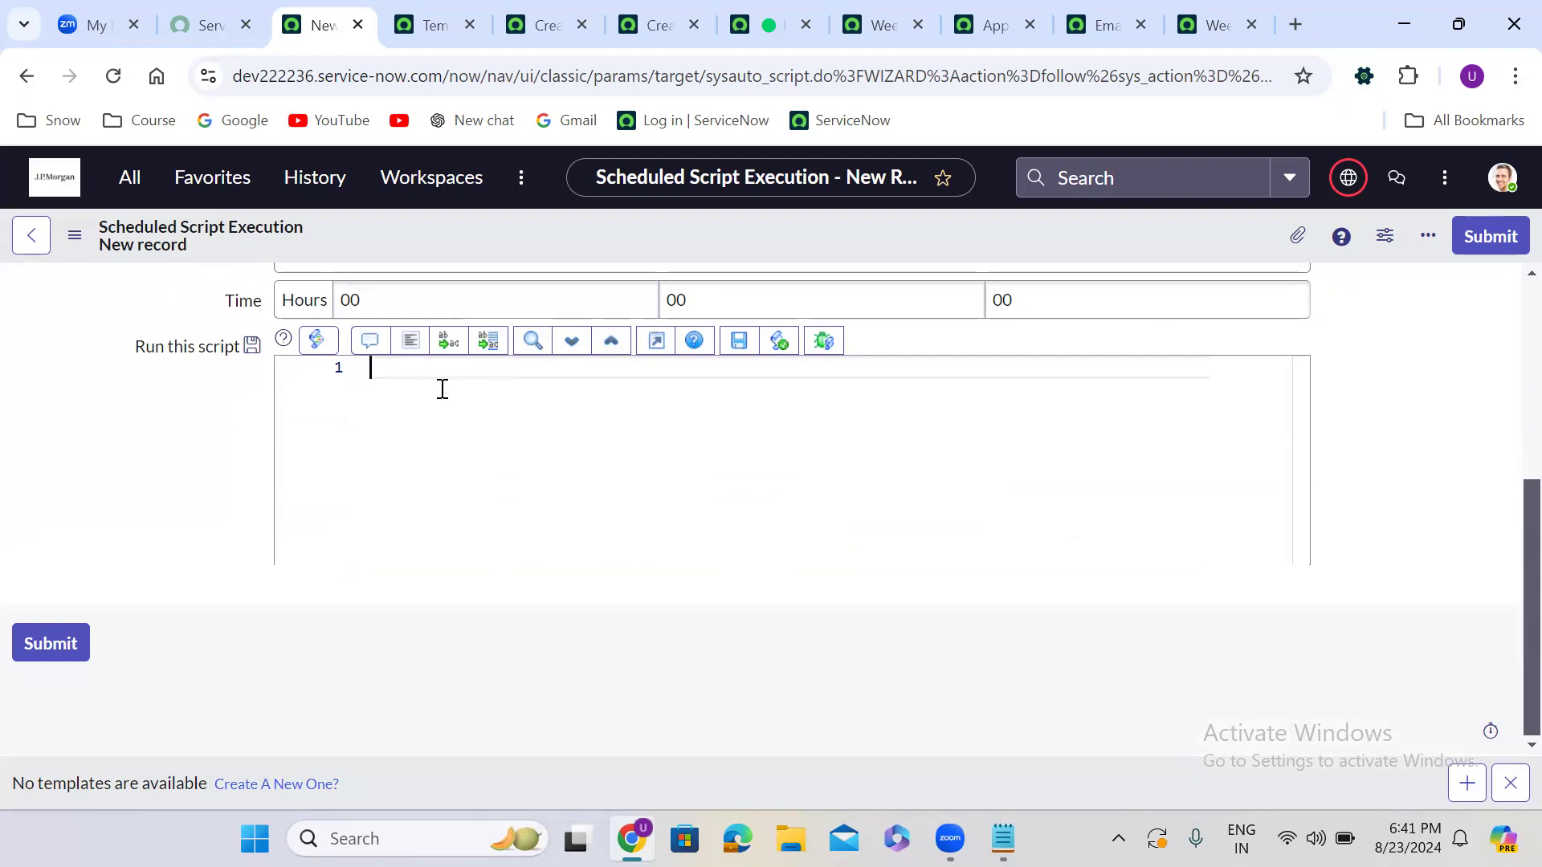
scroll(199, 452, "up", 5)
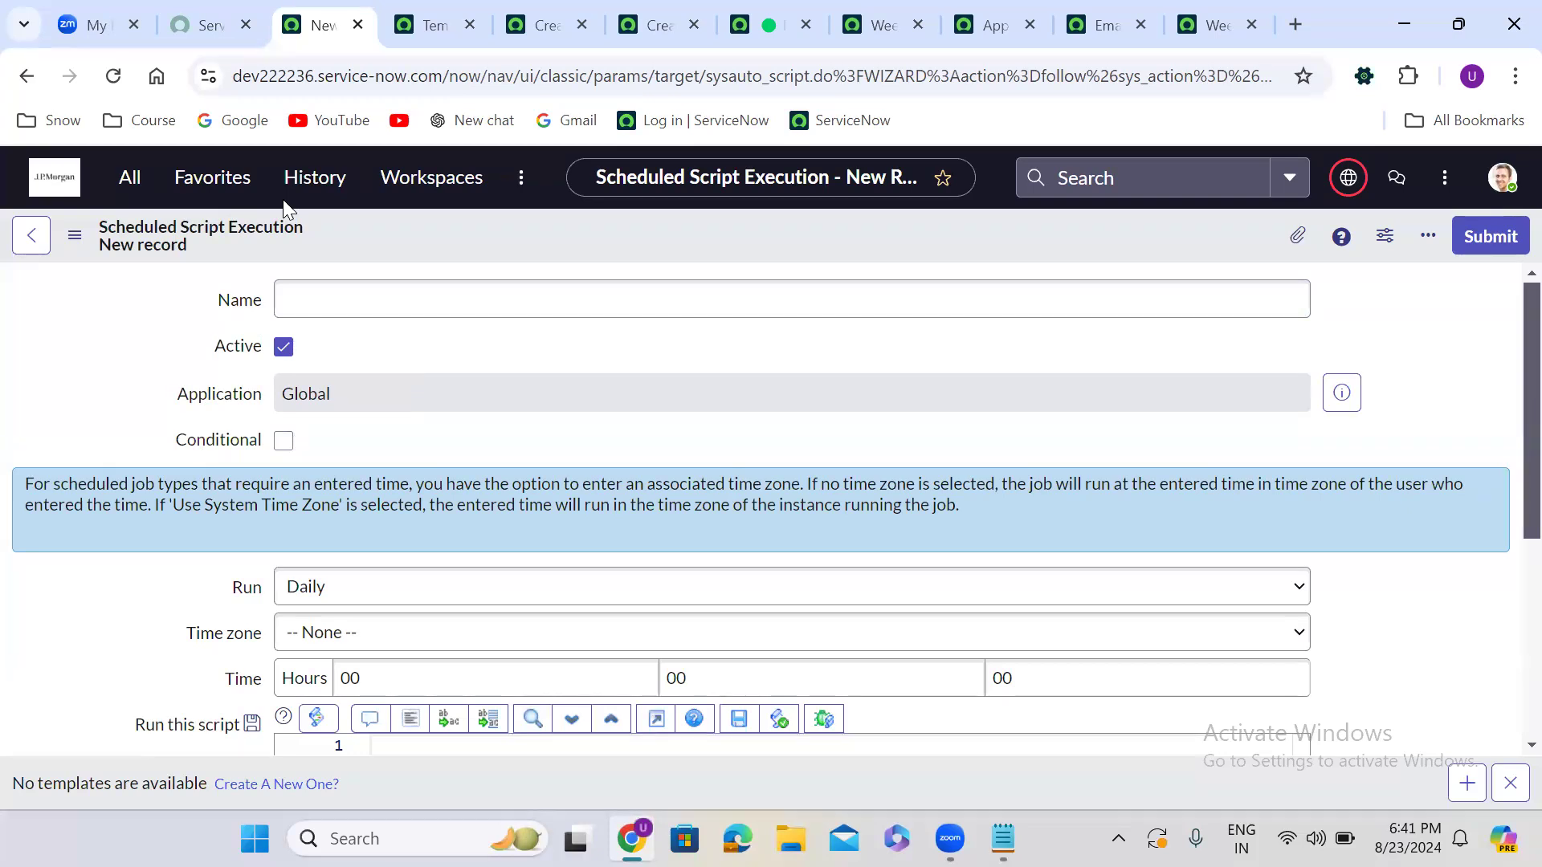
Open HR Case Management > All Cases and switch to its new tab
left_click(128, 183)
type("h")
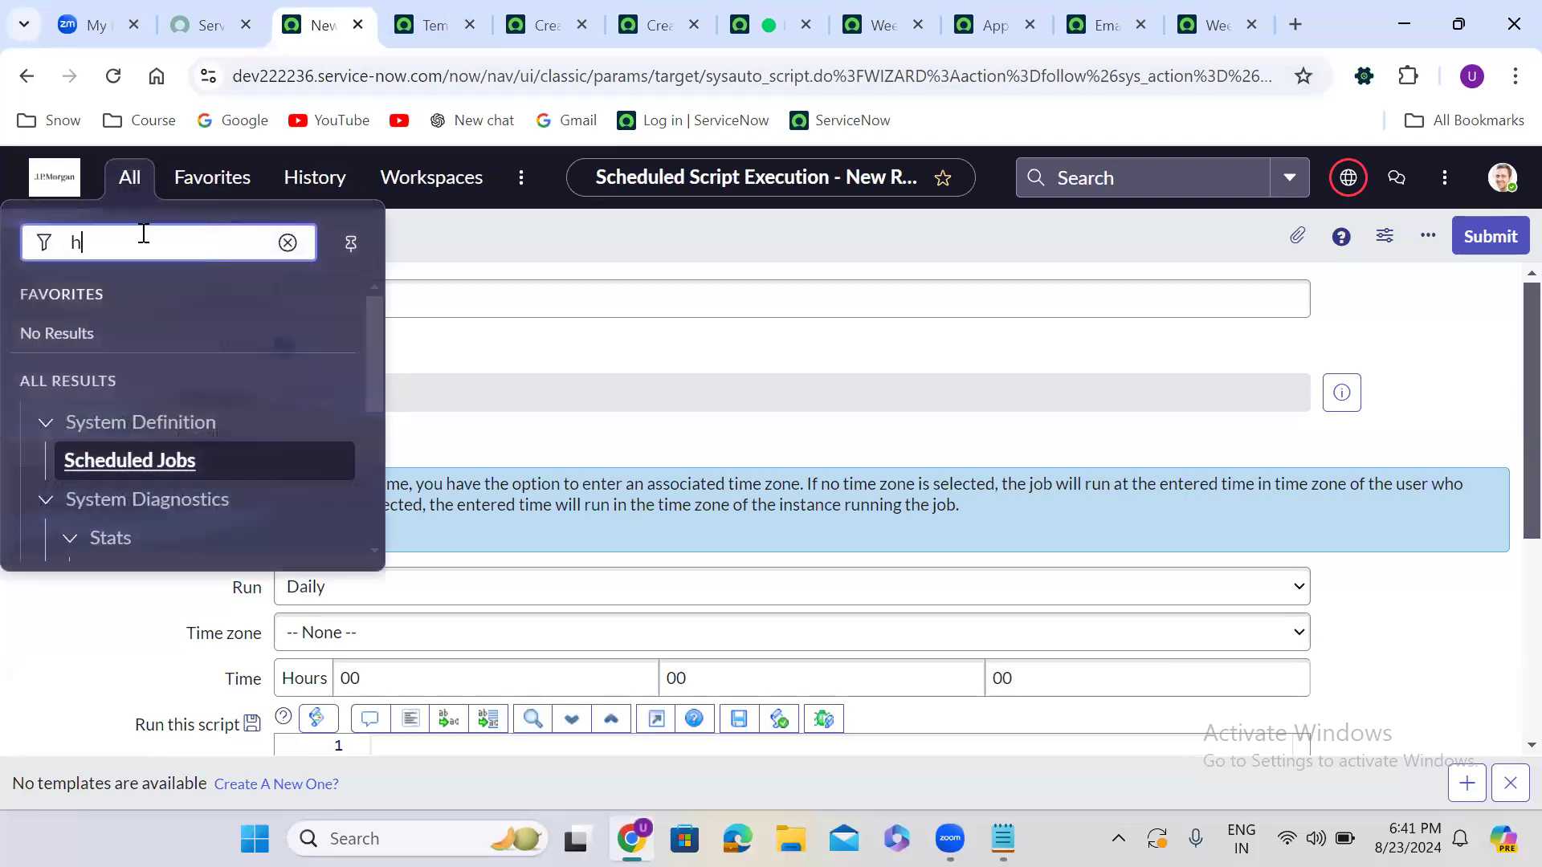
type("r case")
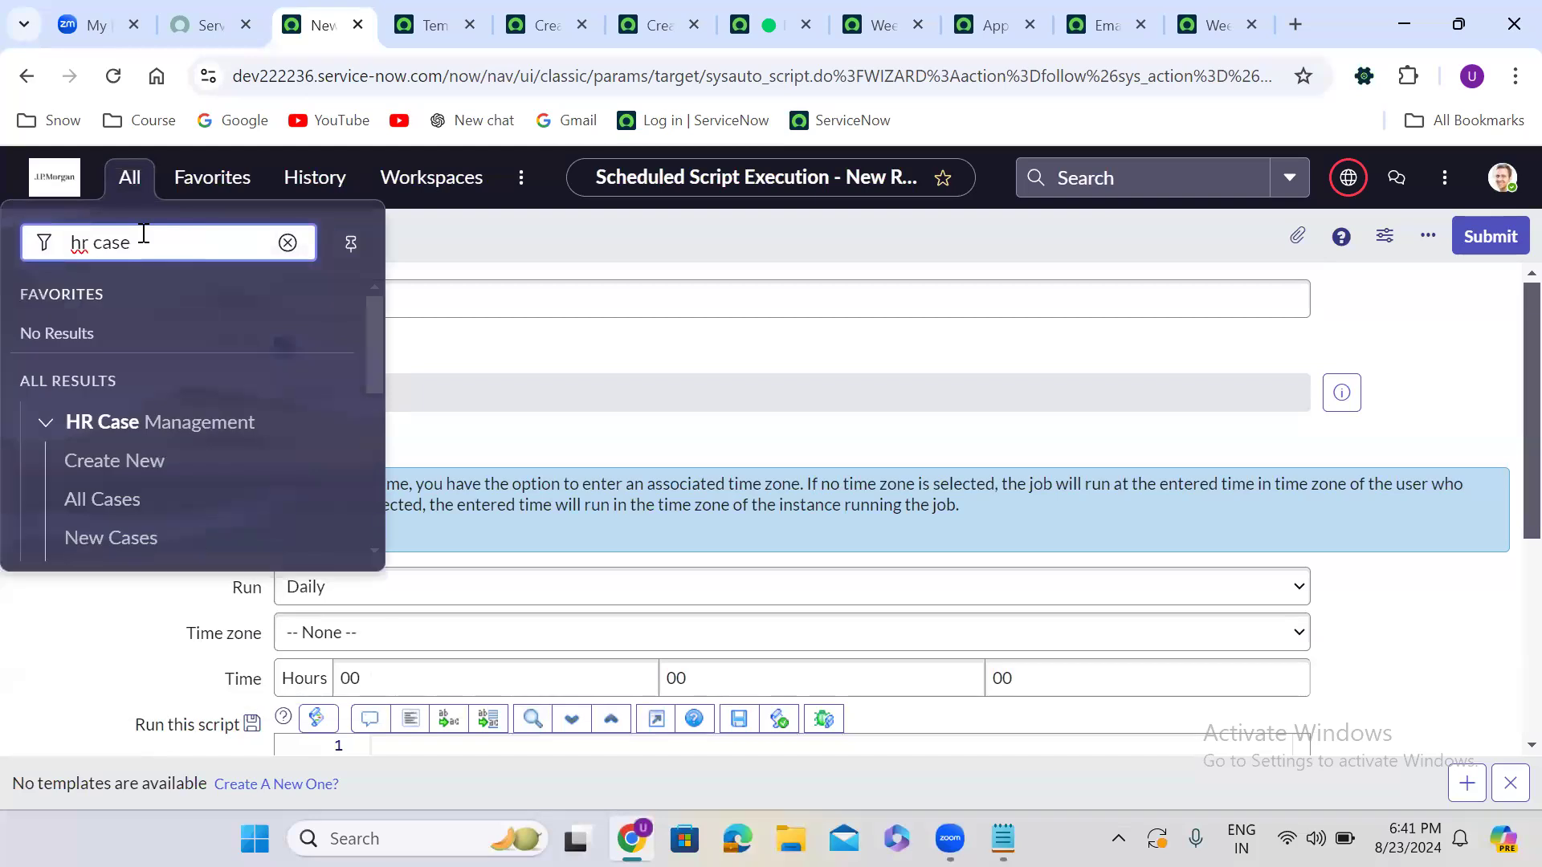
left_click(108, 501, "ctrl")
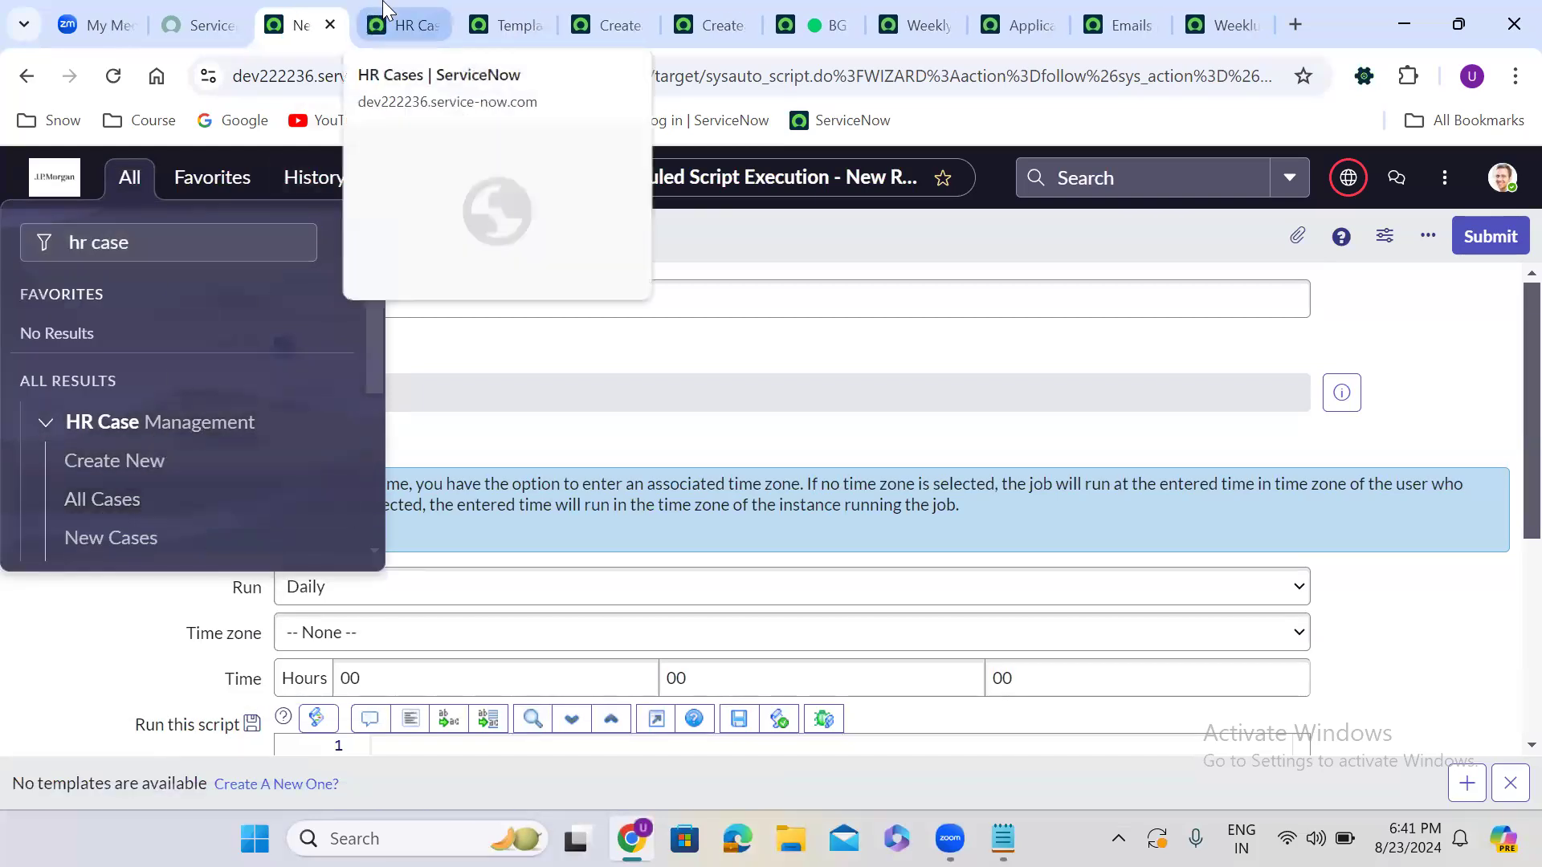
left_click(385, 11)
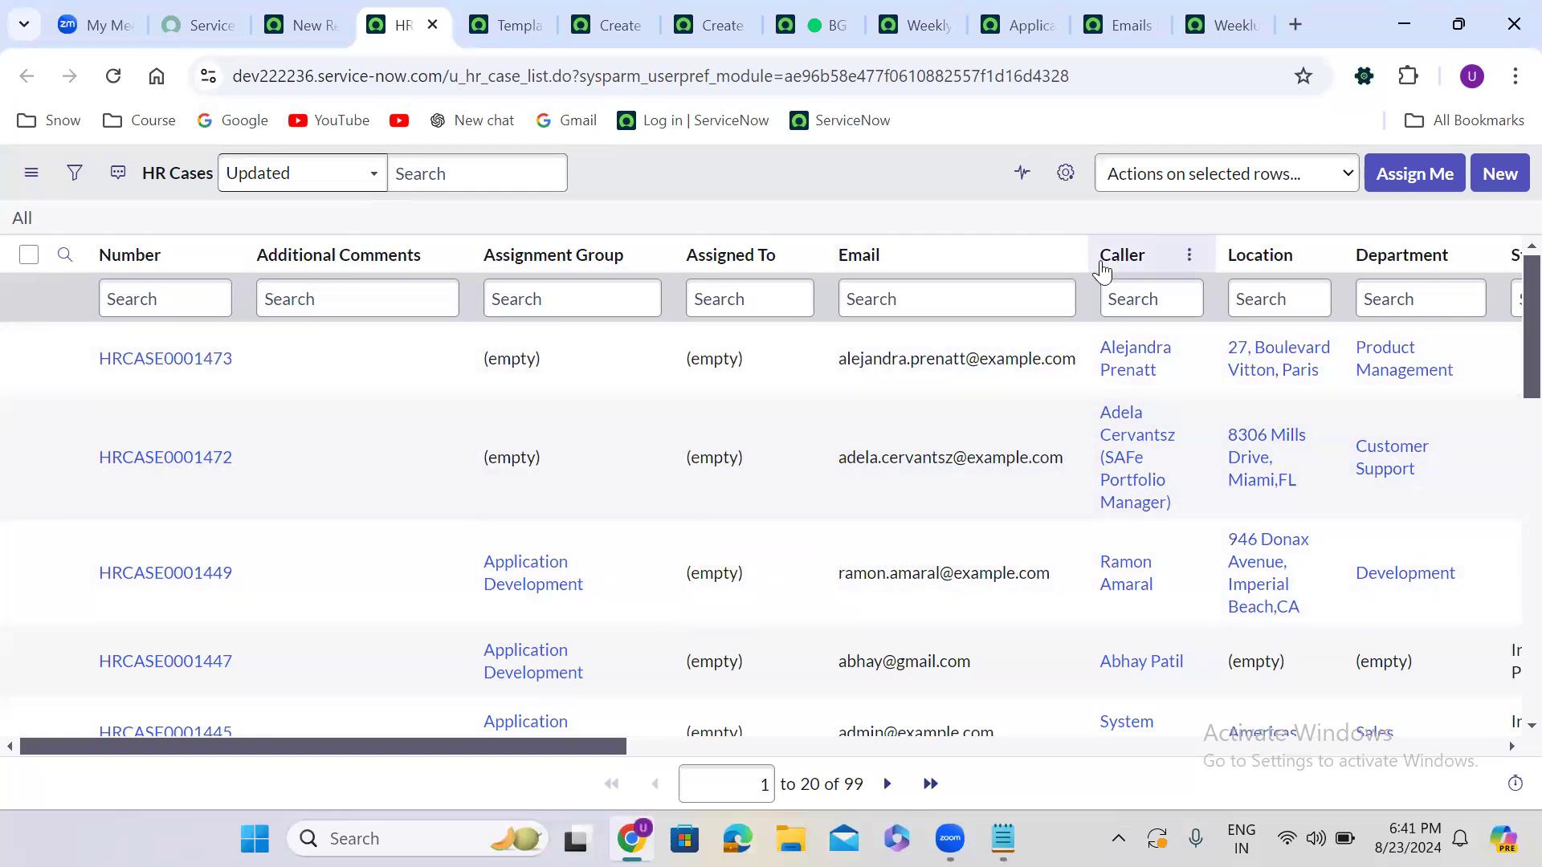
In the HR Cases list column settings, move State up to sit just below Assigned To
left_click(1063, 175)
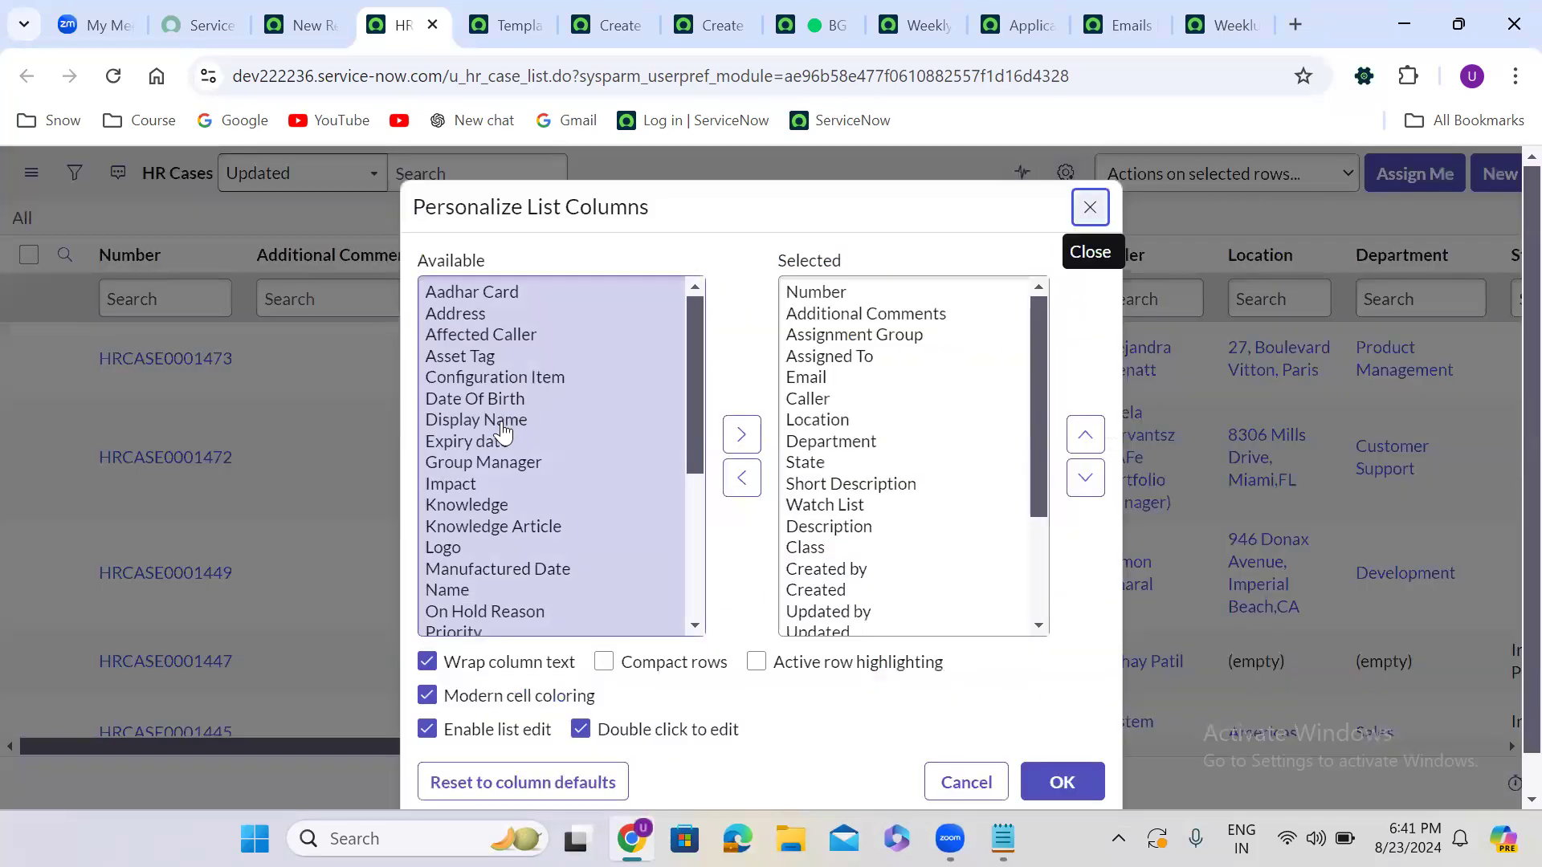
left_click(502, 432)
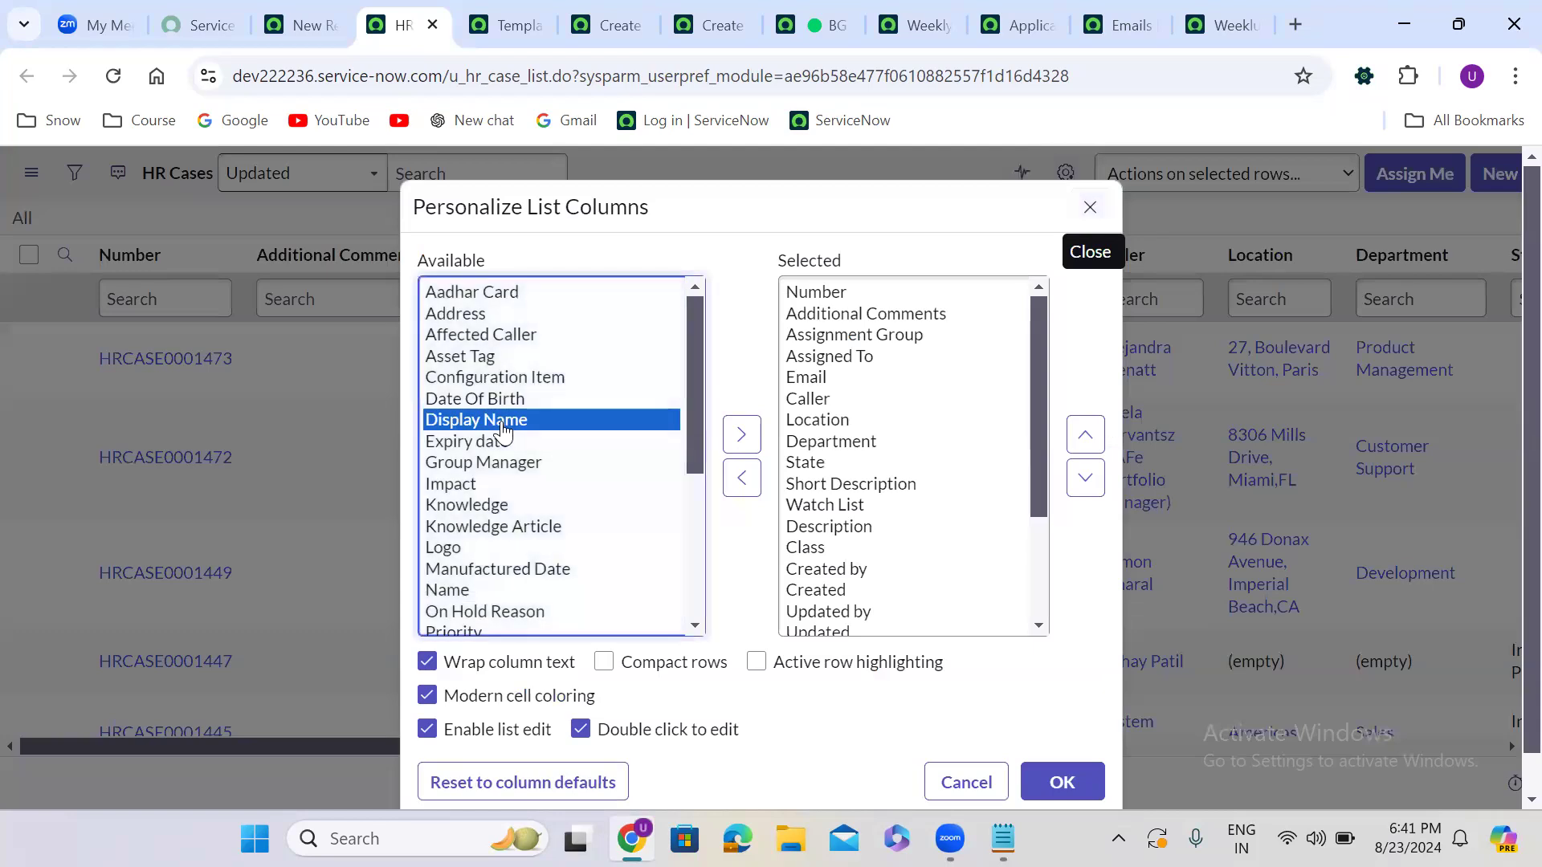
key("s")
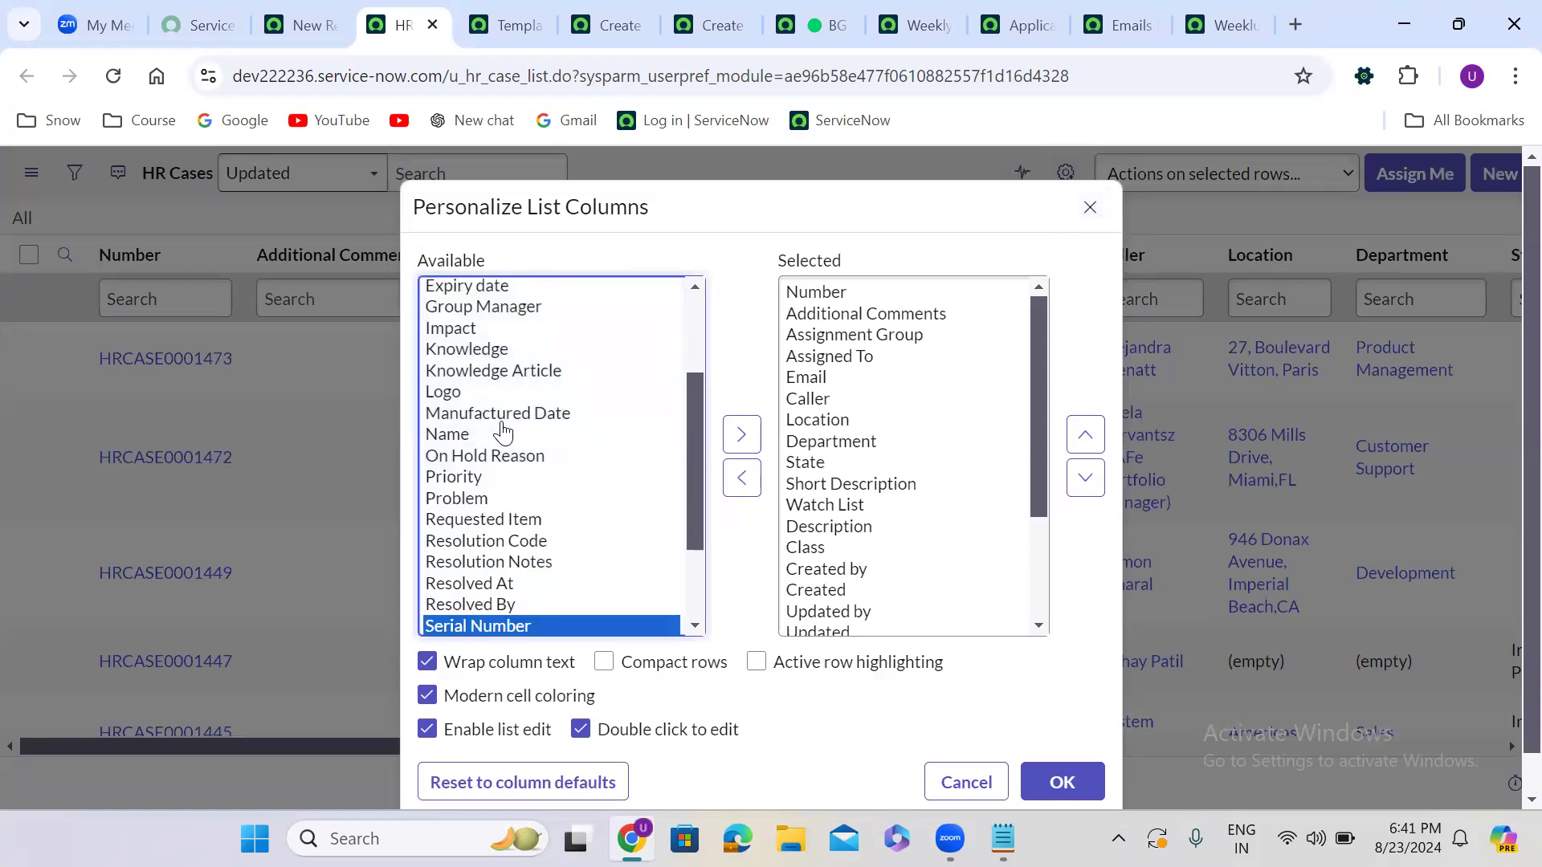
left_click(829, 465)
left_click(1085, 435)
left_click(1085, 435)
left_click(1085, 434)
left_click(1085, 434)
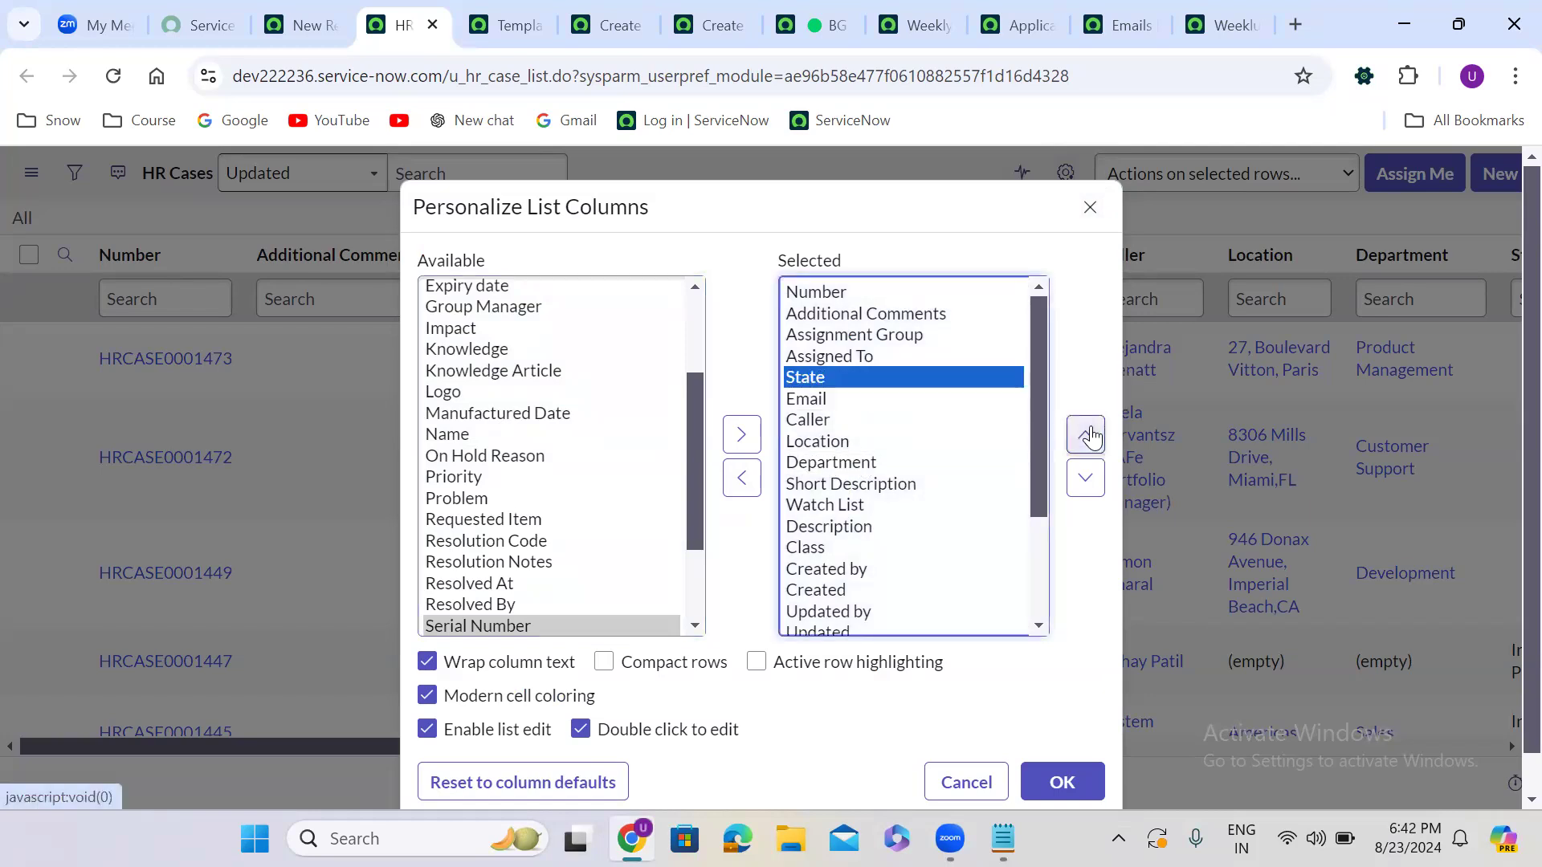
Add the Resolved At column, place it right after State, and apply the layout
left_click_drag(835, 571, 529, 618)
double_click(471, 589)
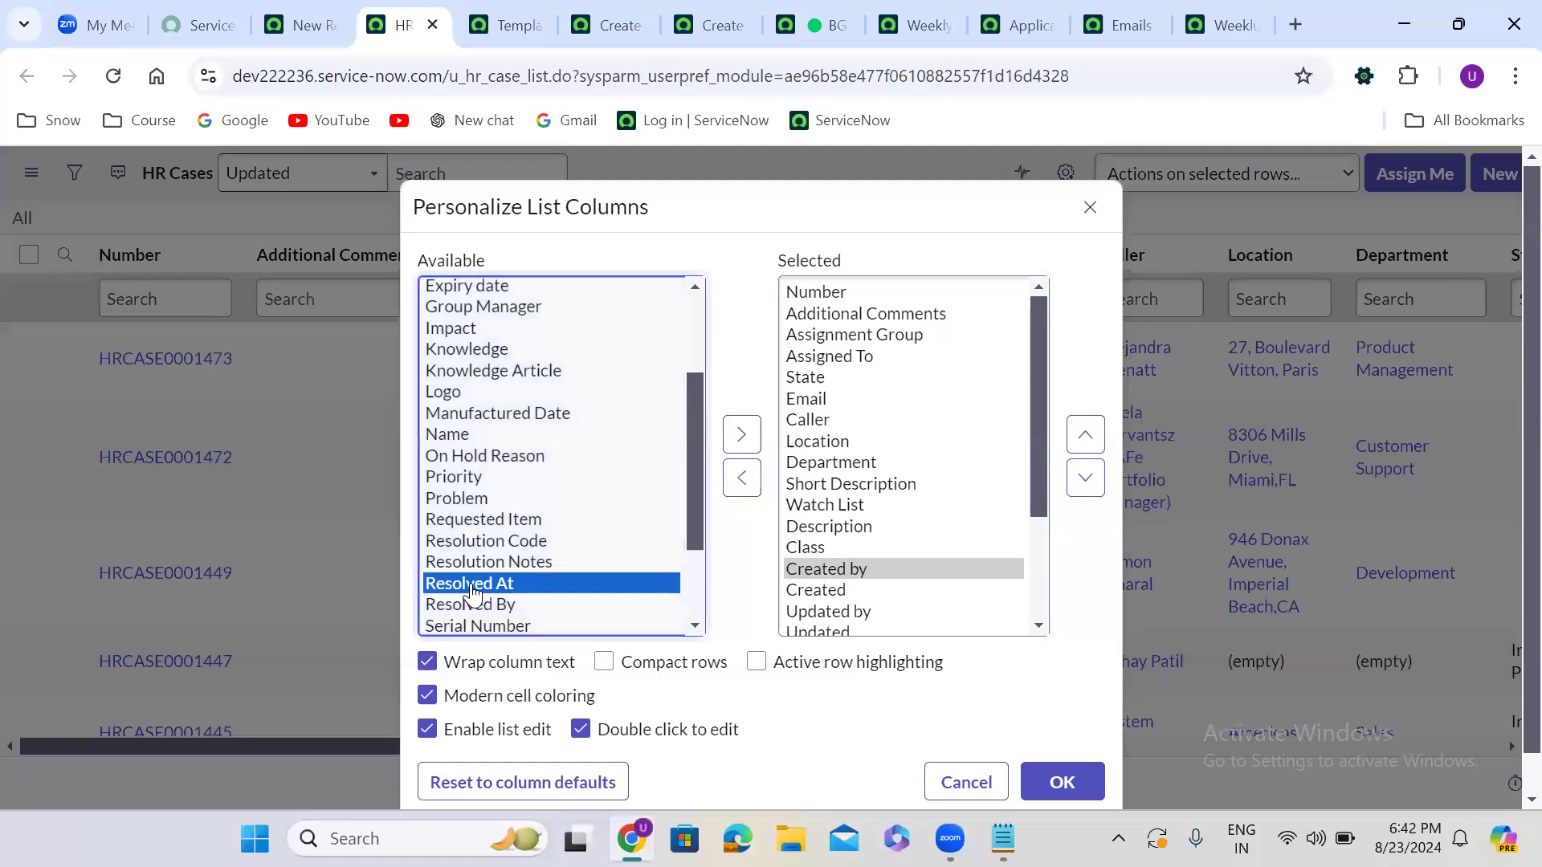
left_click(1094, 439)
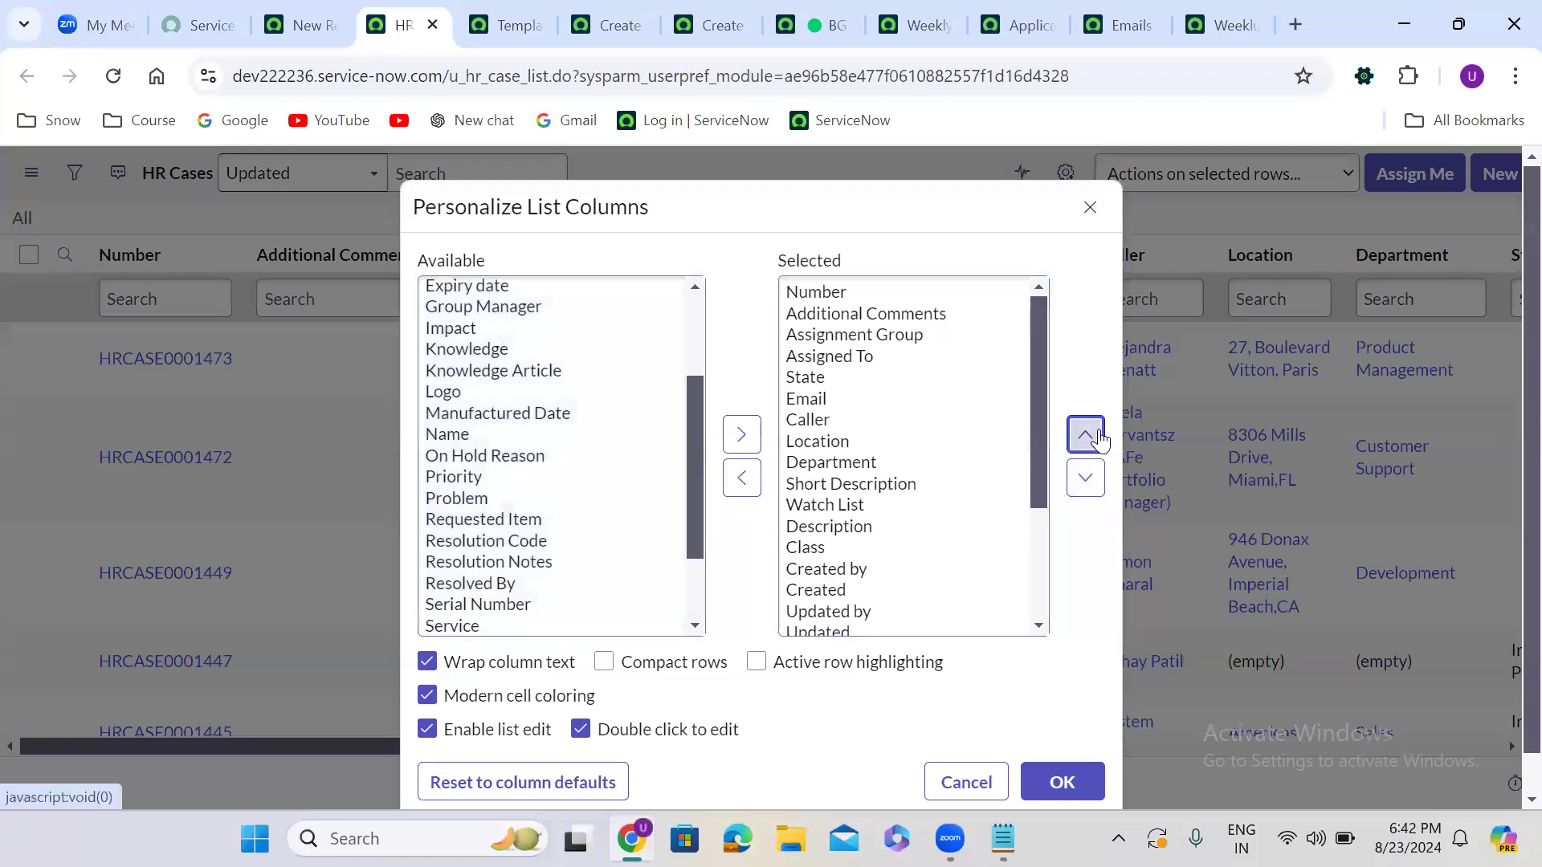
left_click_drag(1042, 477, 1050, 616)
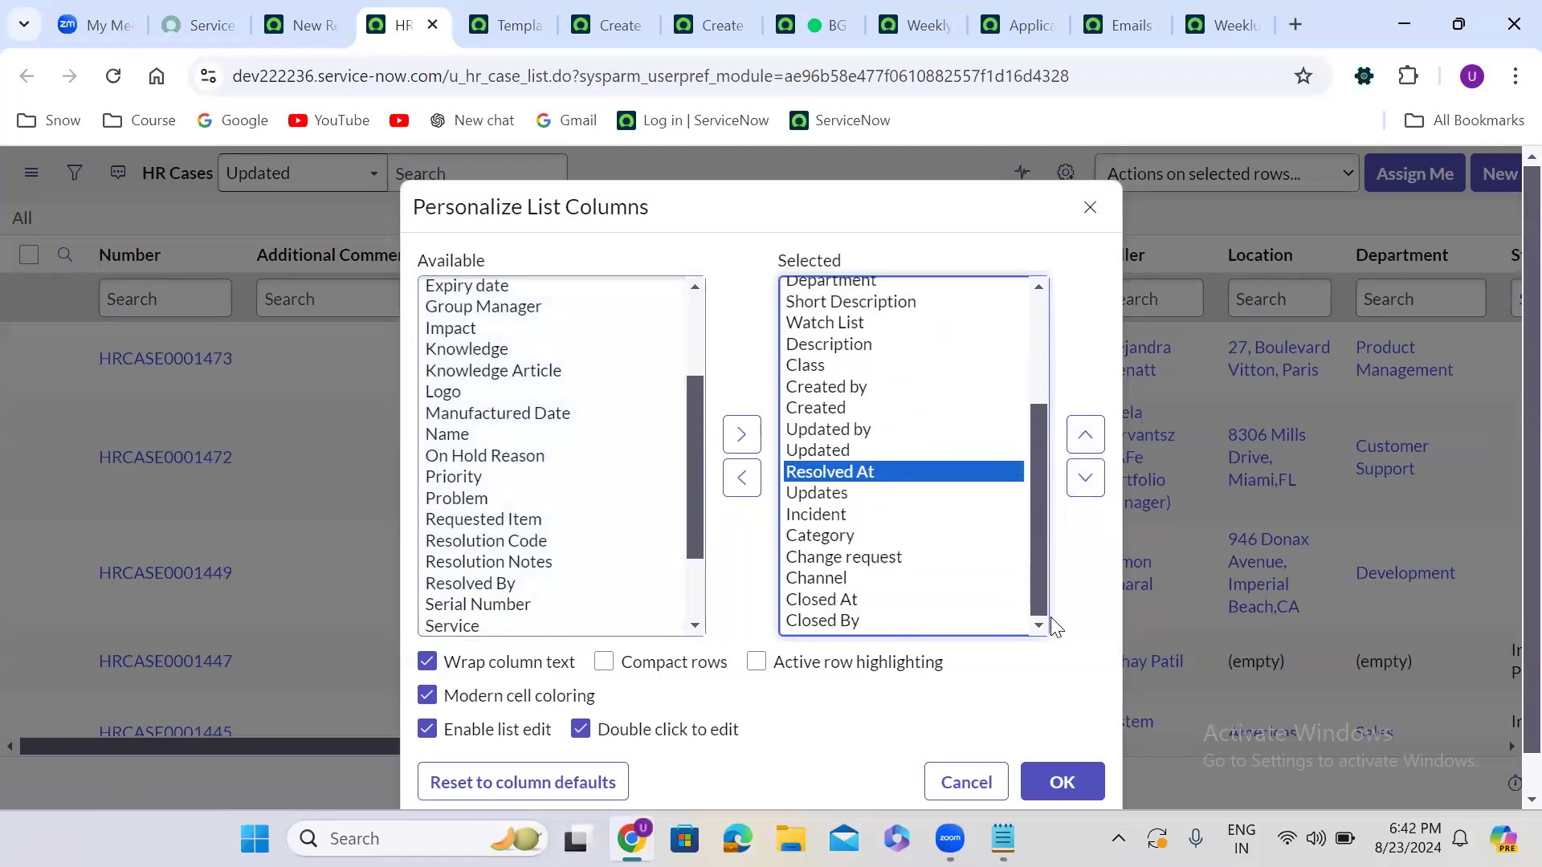
left_click(1083, 437)
left_click(1083, 437)
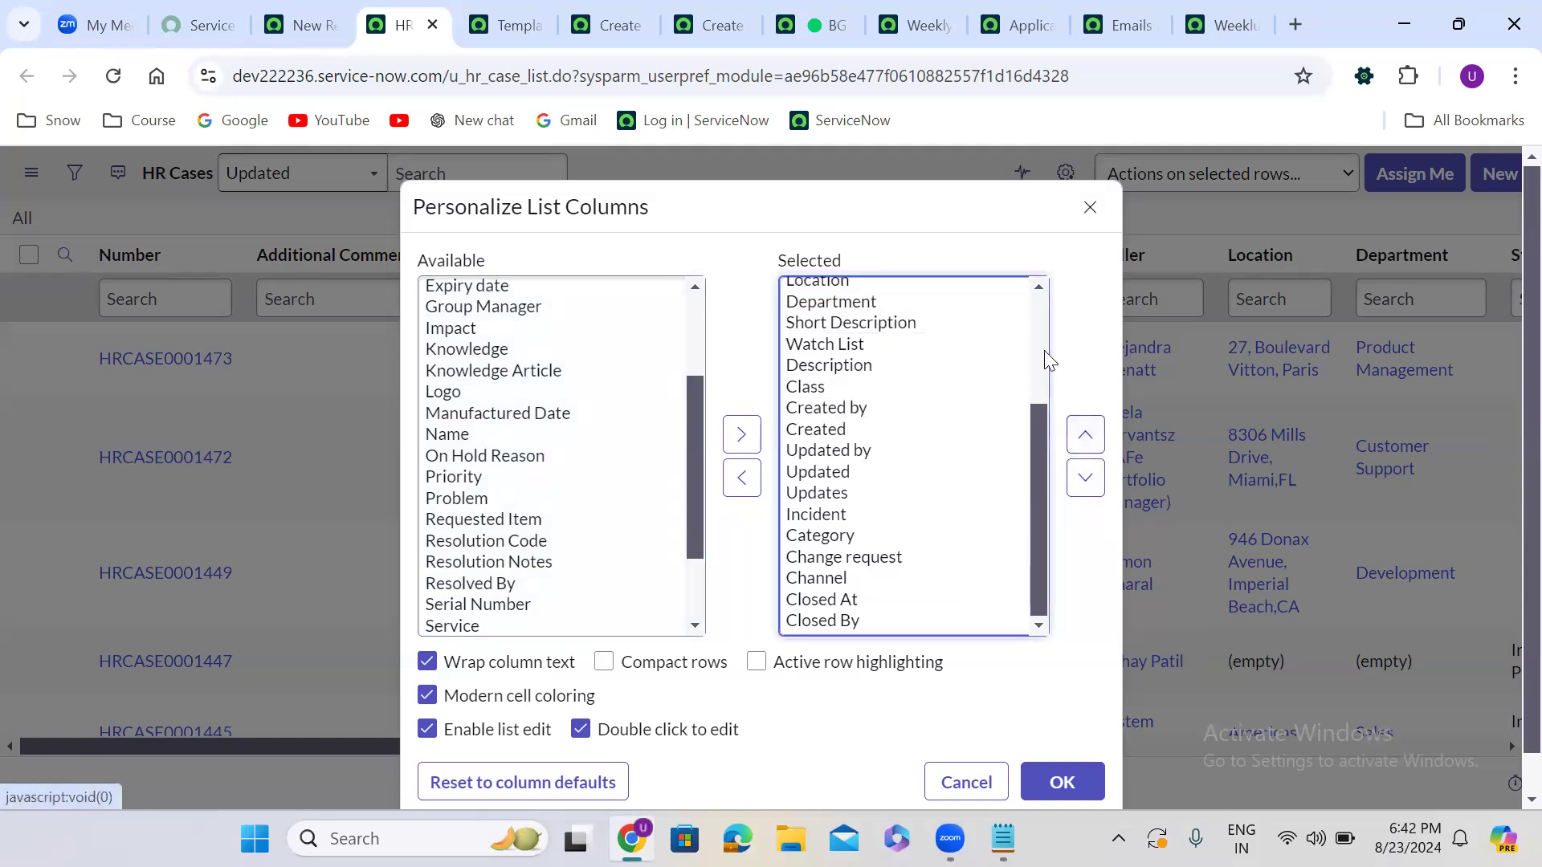
left_click(1037, 327)
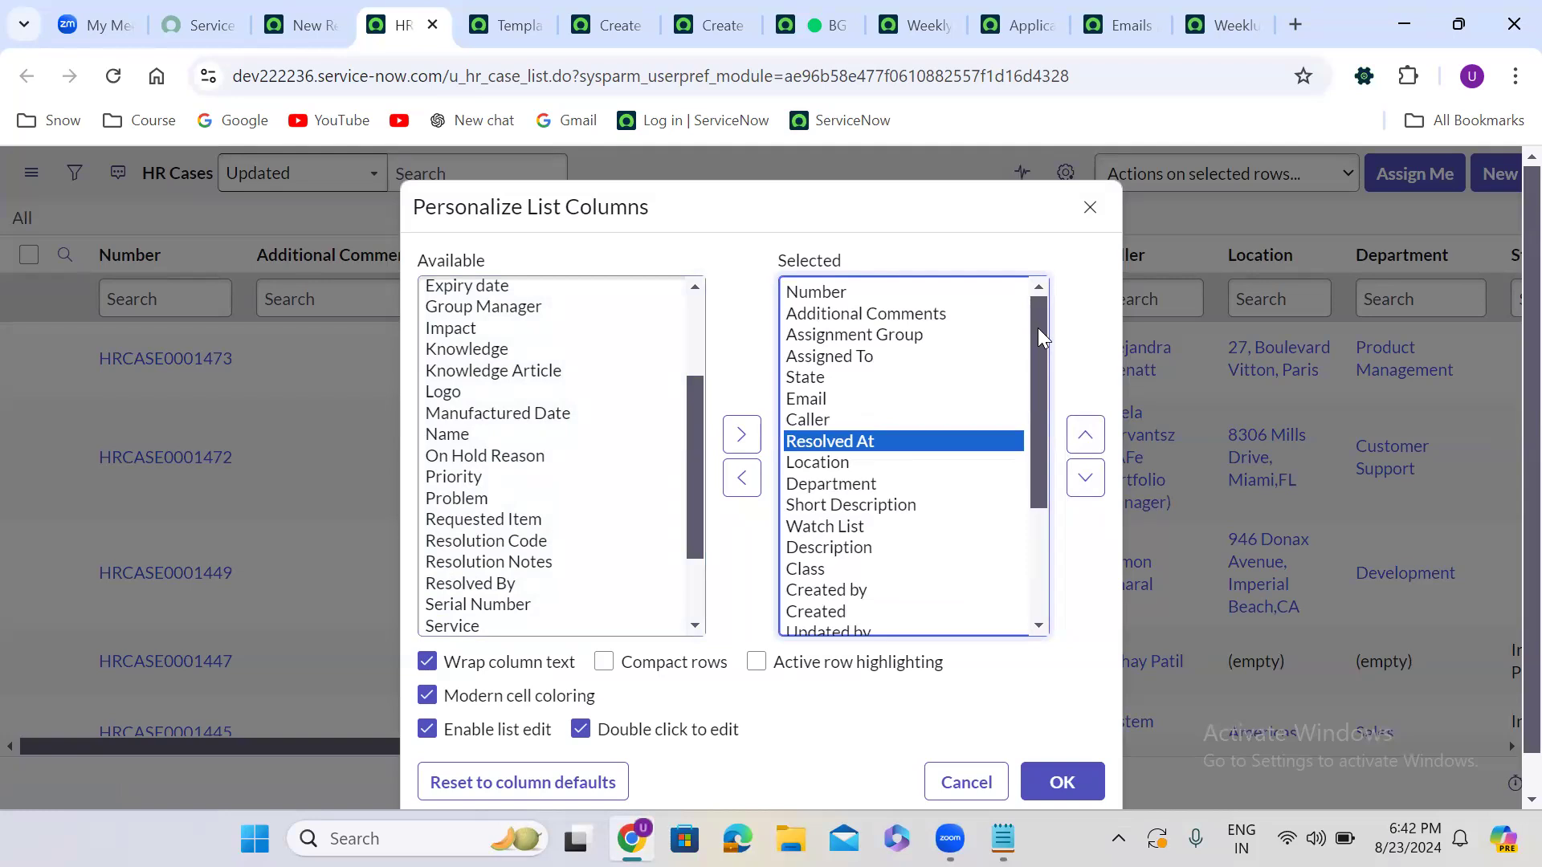
left_click(1084, 434)
left_click(1084, 434)
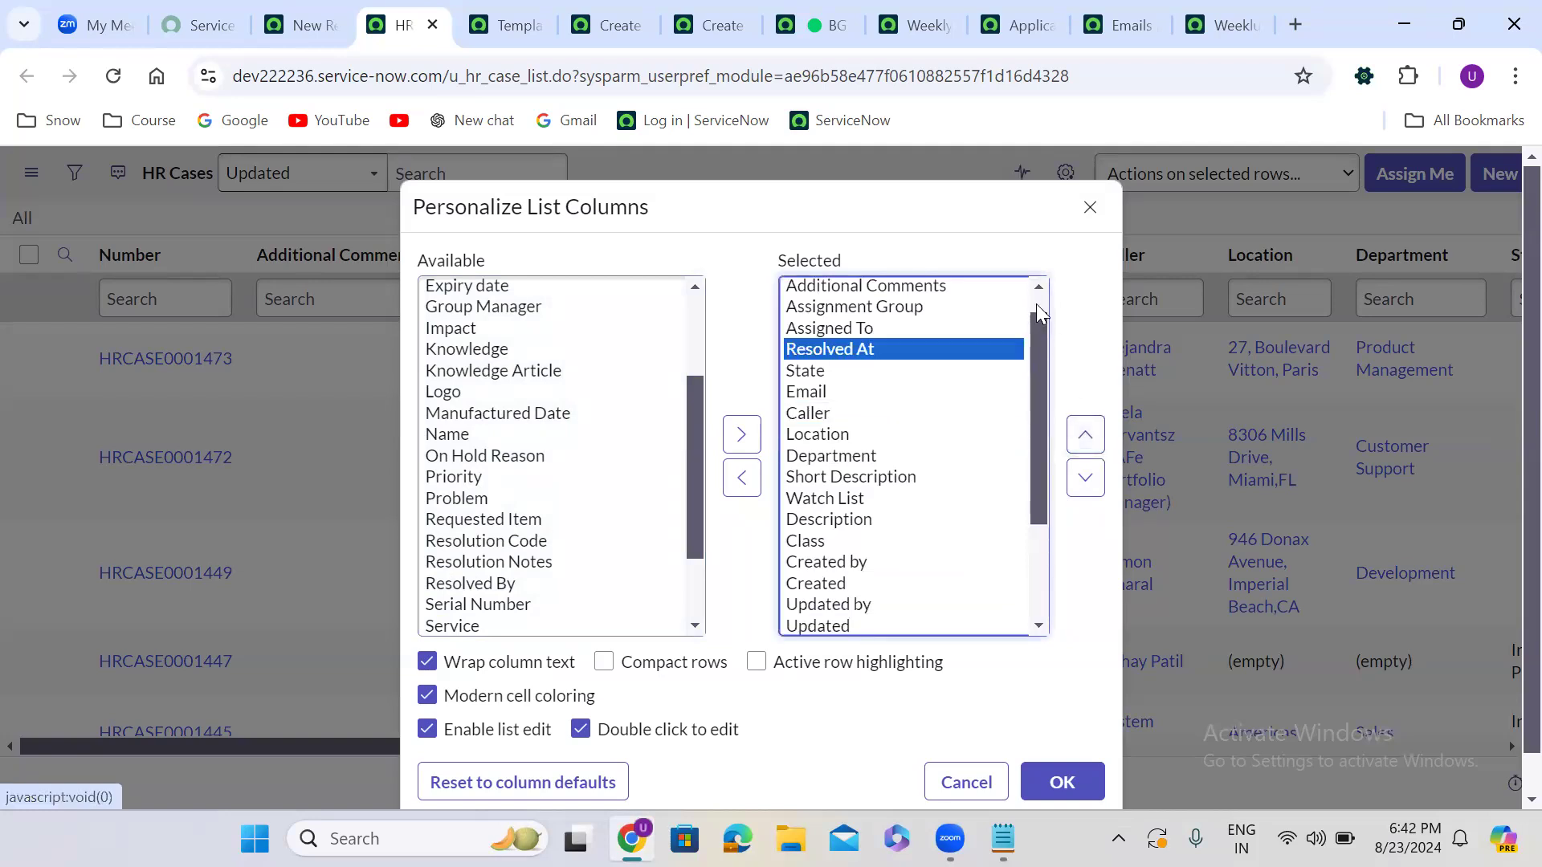
left_click(1084, 477)
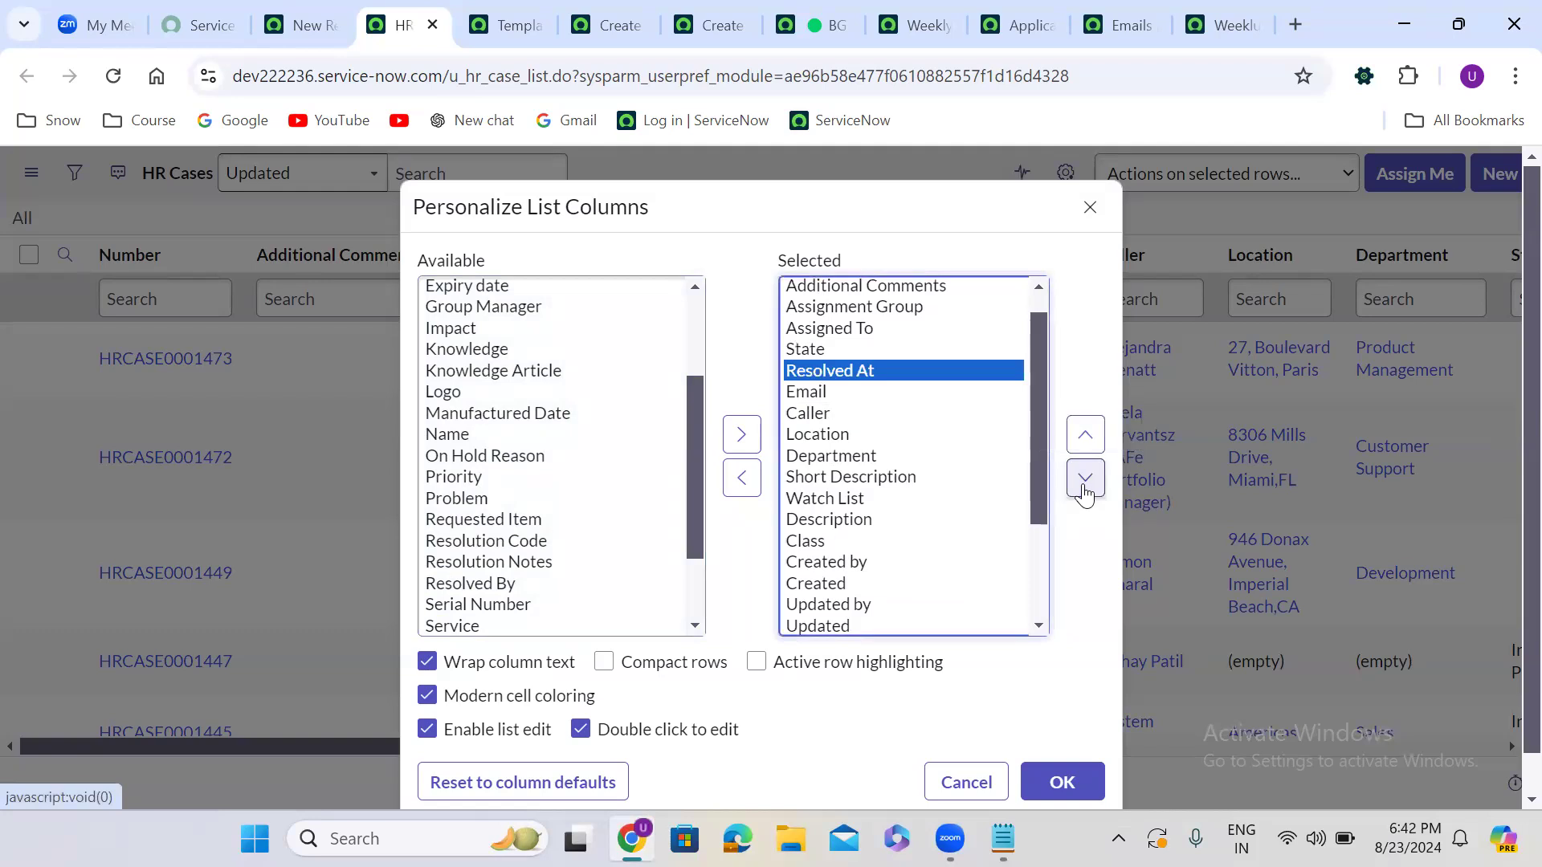
left_click(1075, 775)
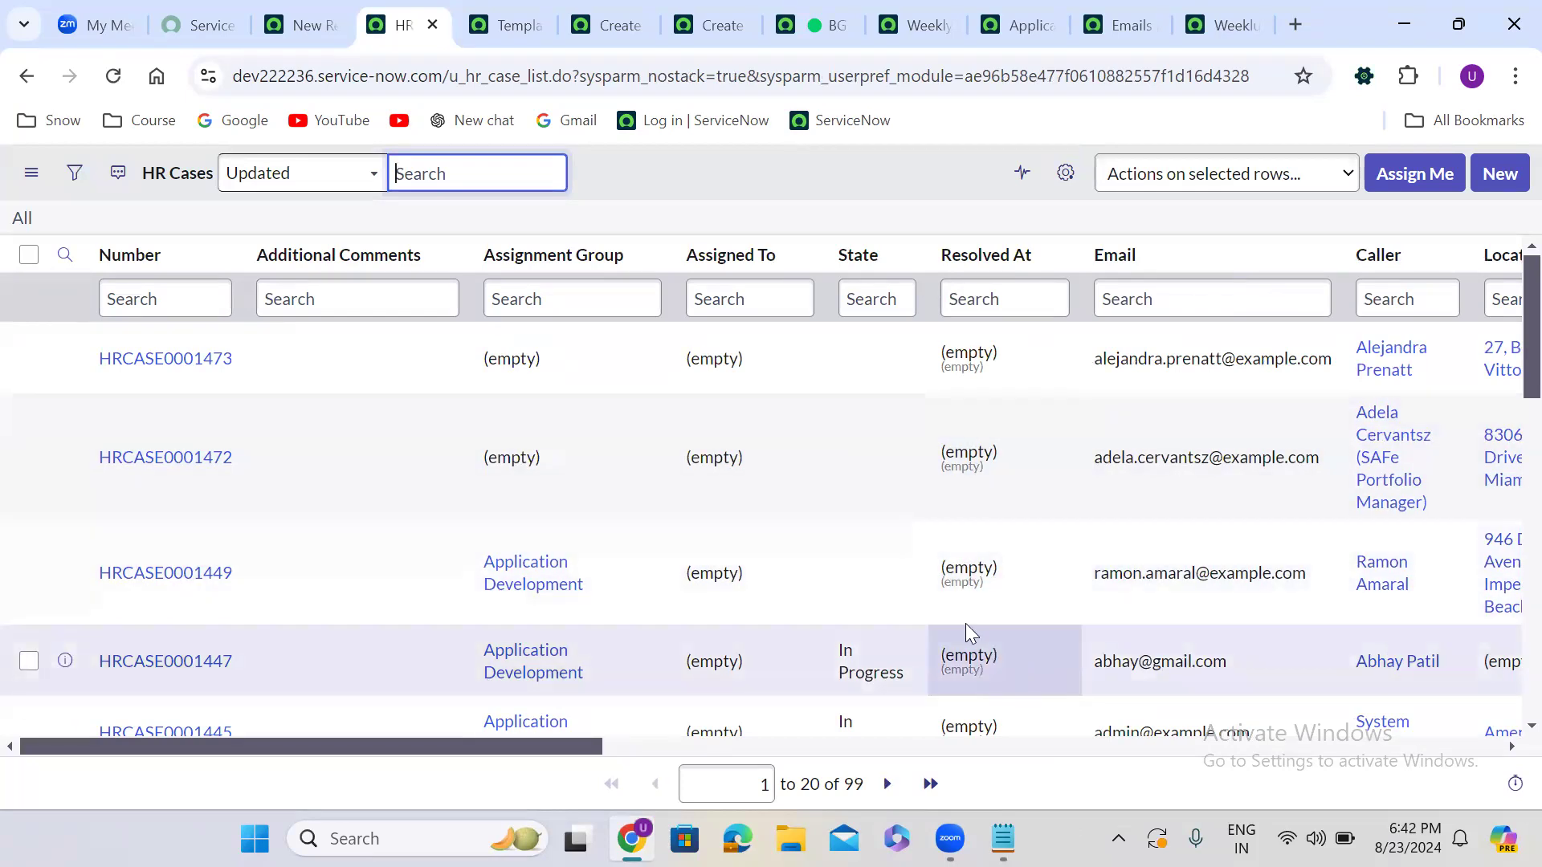
Set the HR Case list control's List edit type to 'Save immediately (cell edit mode)'
left_click(880, 356)
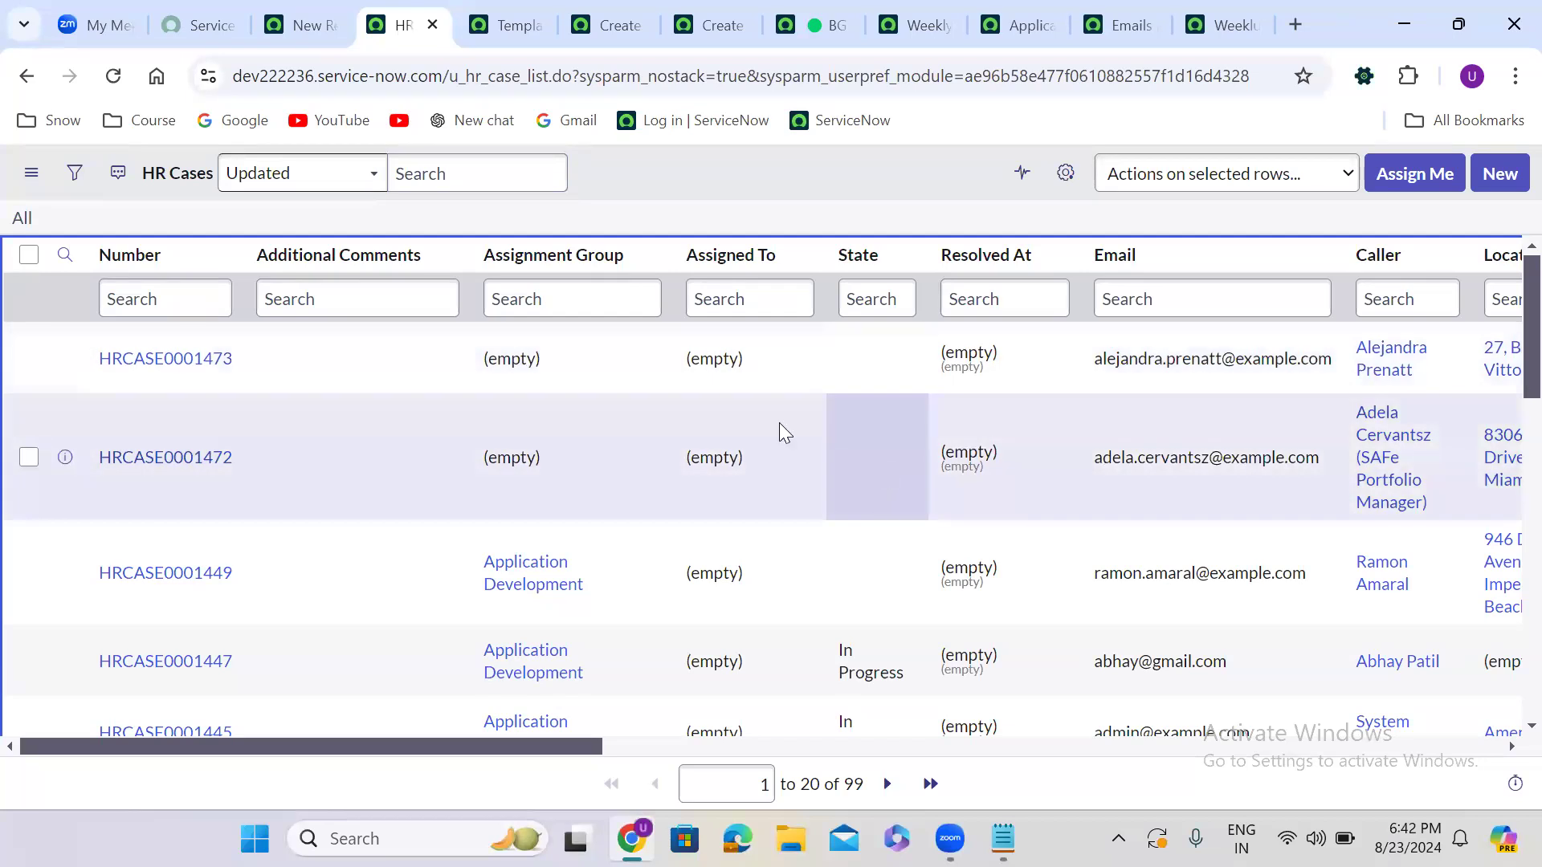
left_click(651, 255)
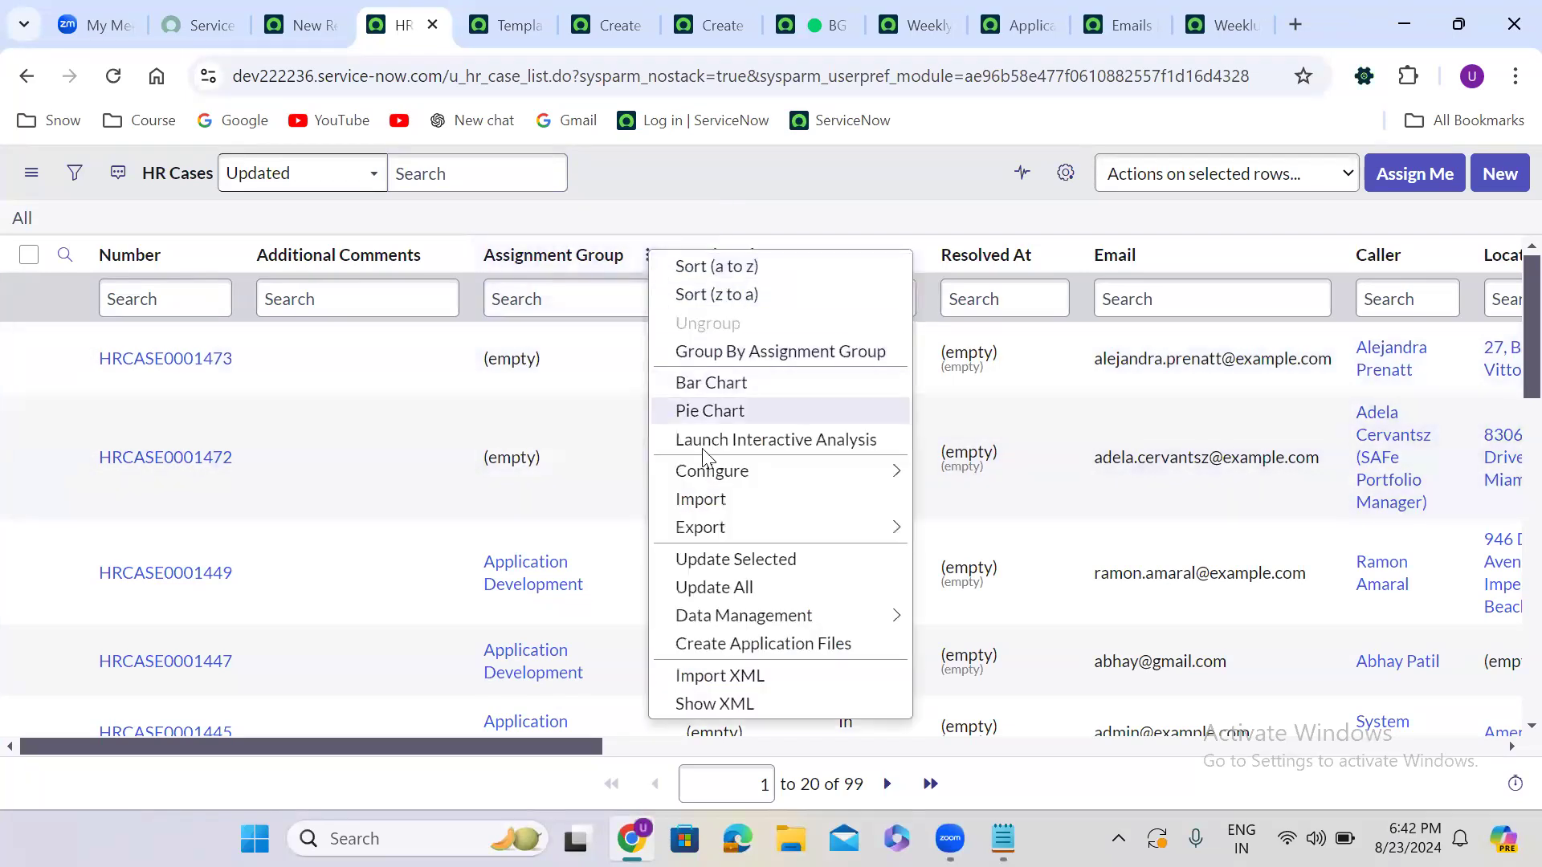
mouse_move(742, 480)
left_click(992, 533)
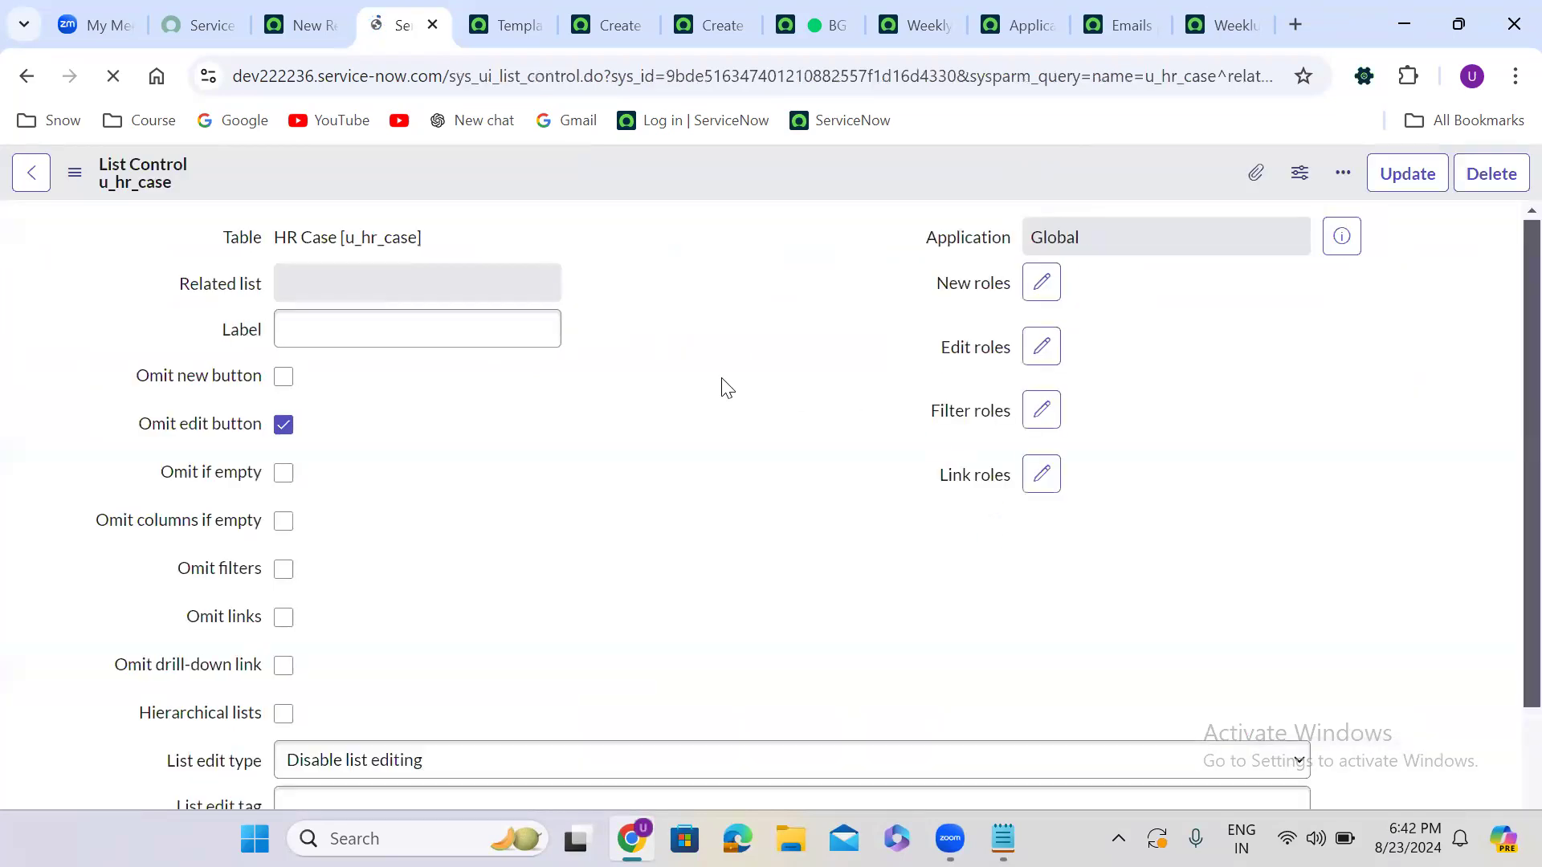
scroll(623, 586, "down", 1)
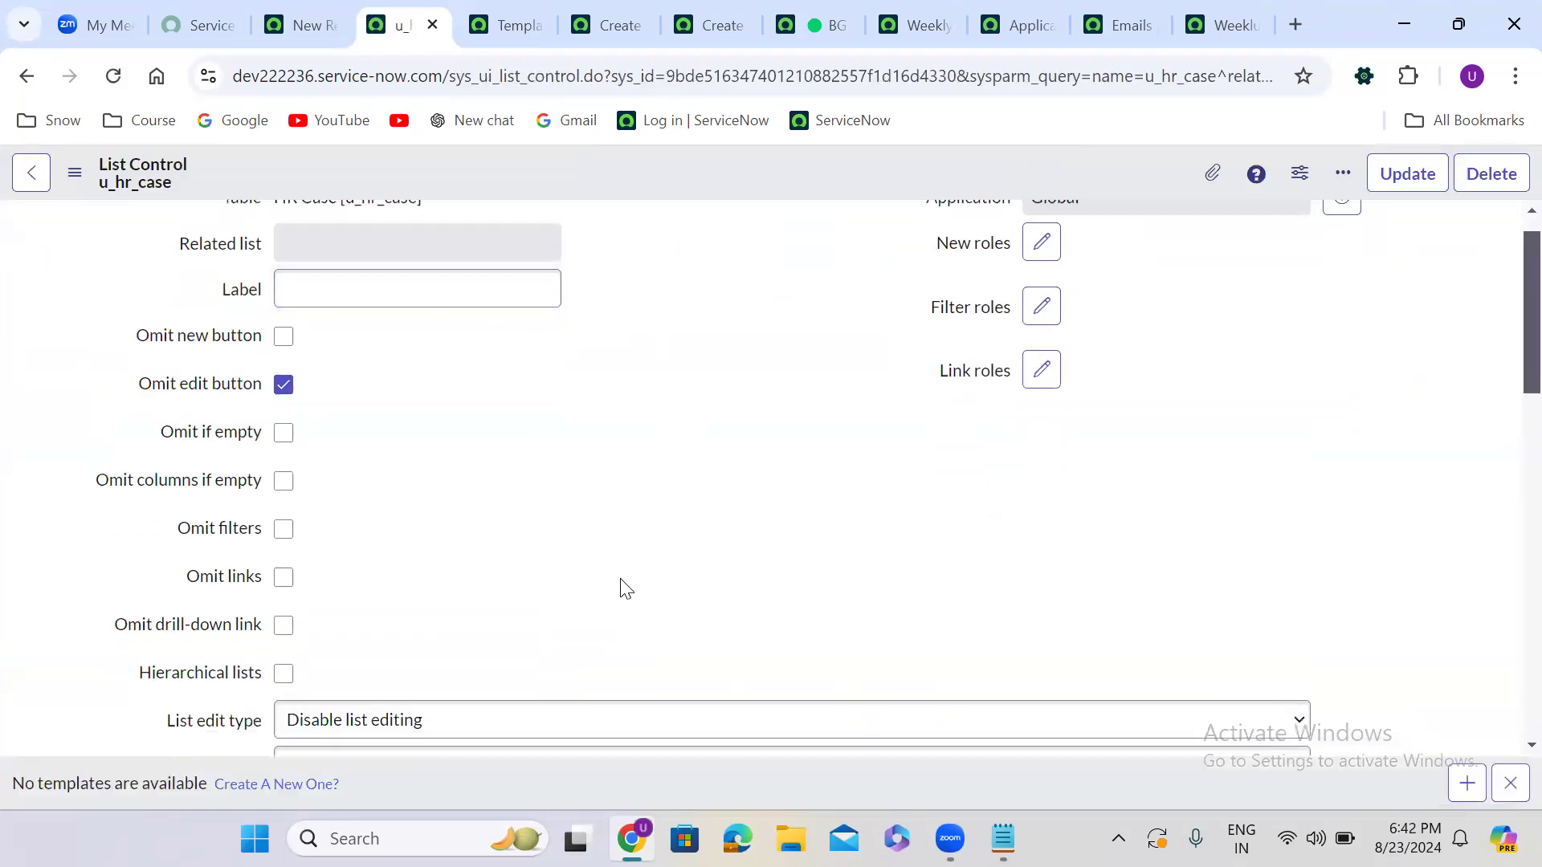
scroll(626, 589, "down", 2)
left_click(485, 474)
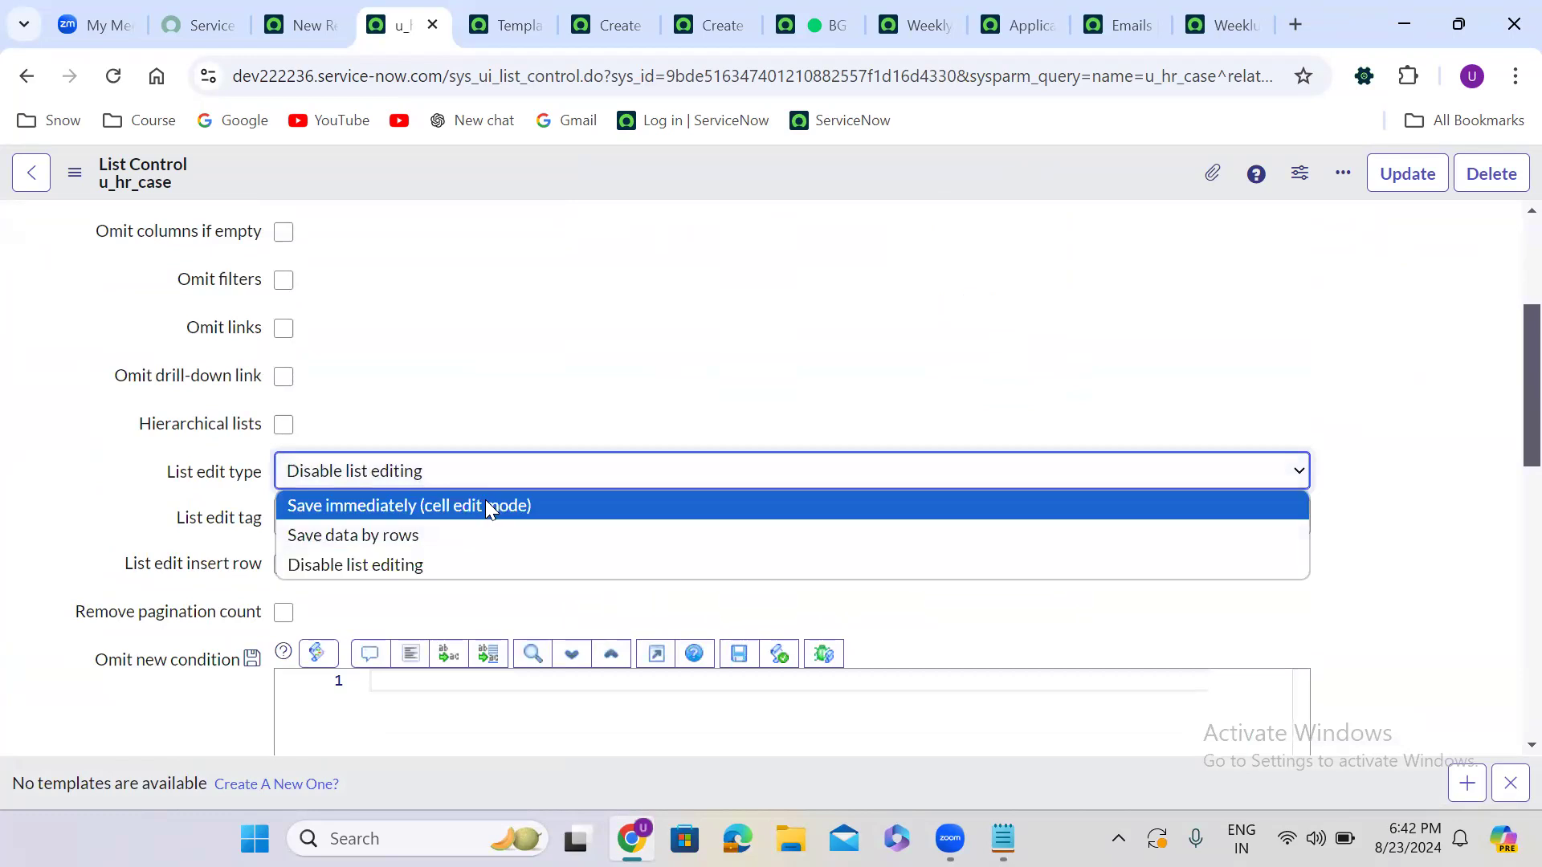
left_click(531, 509)
left_click(1148, 334)
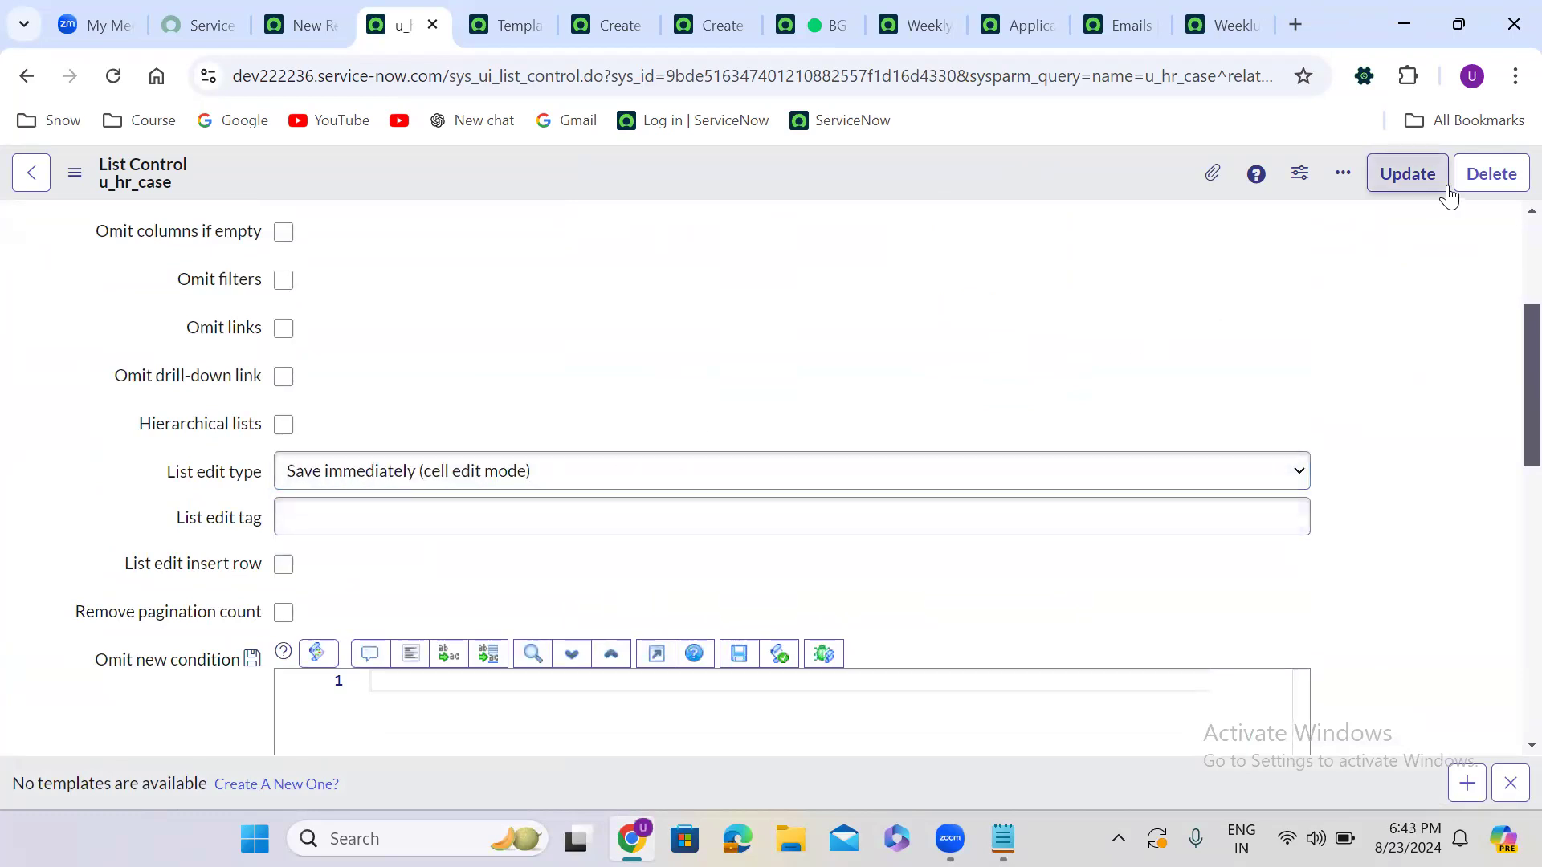
left_click(1418, 184)
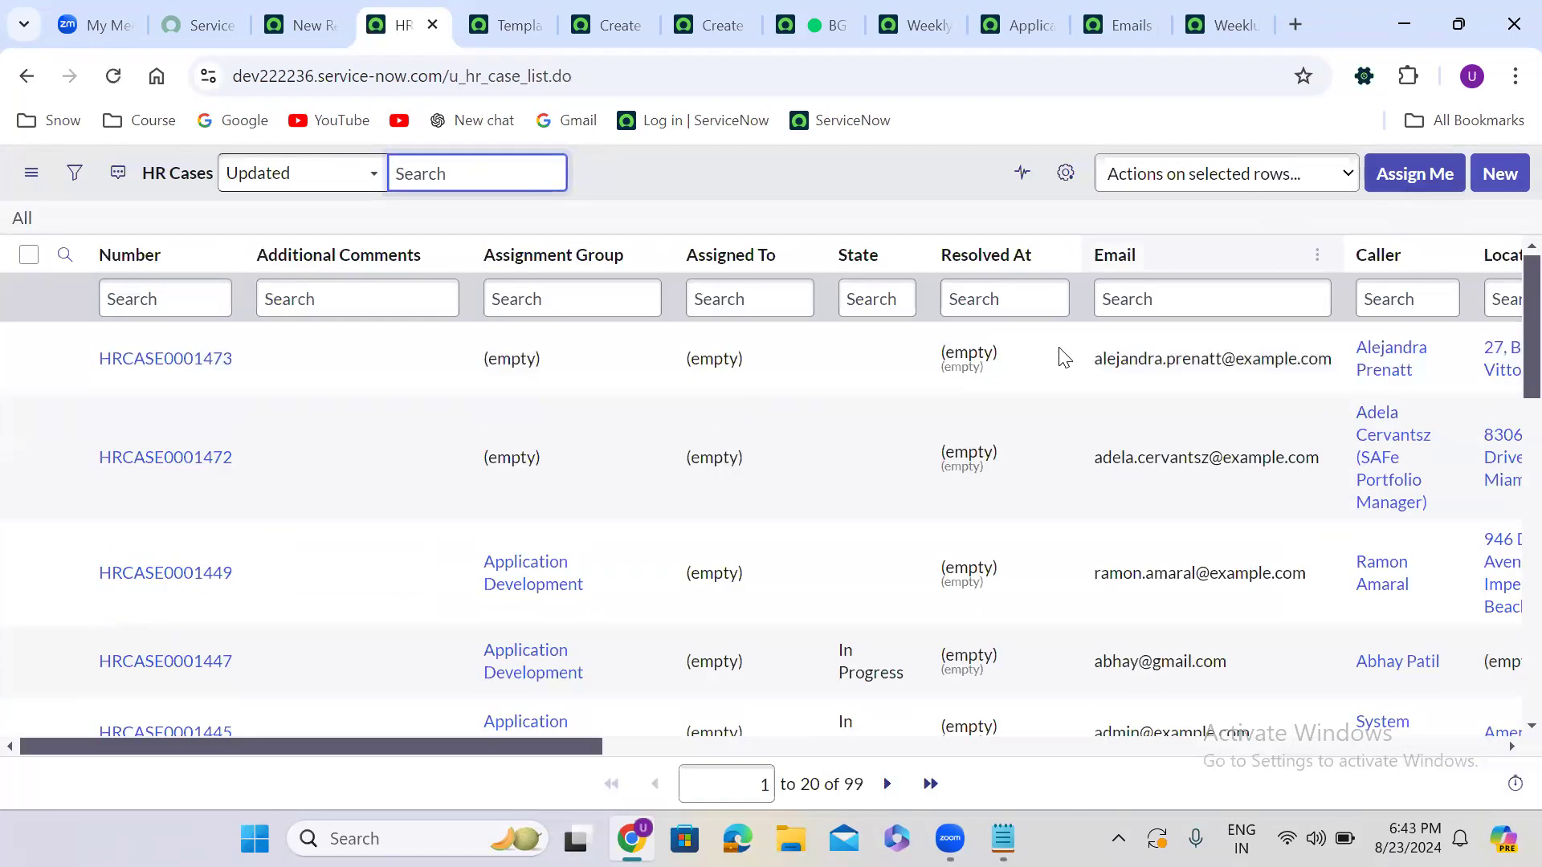
Bulk-set the State of the selected top HR cases to Resolved
left_click_drag(885, 370, 890, 654)
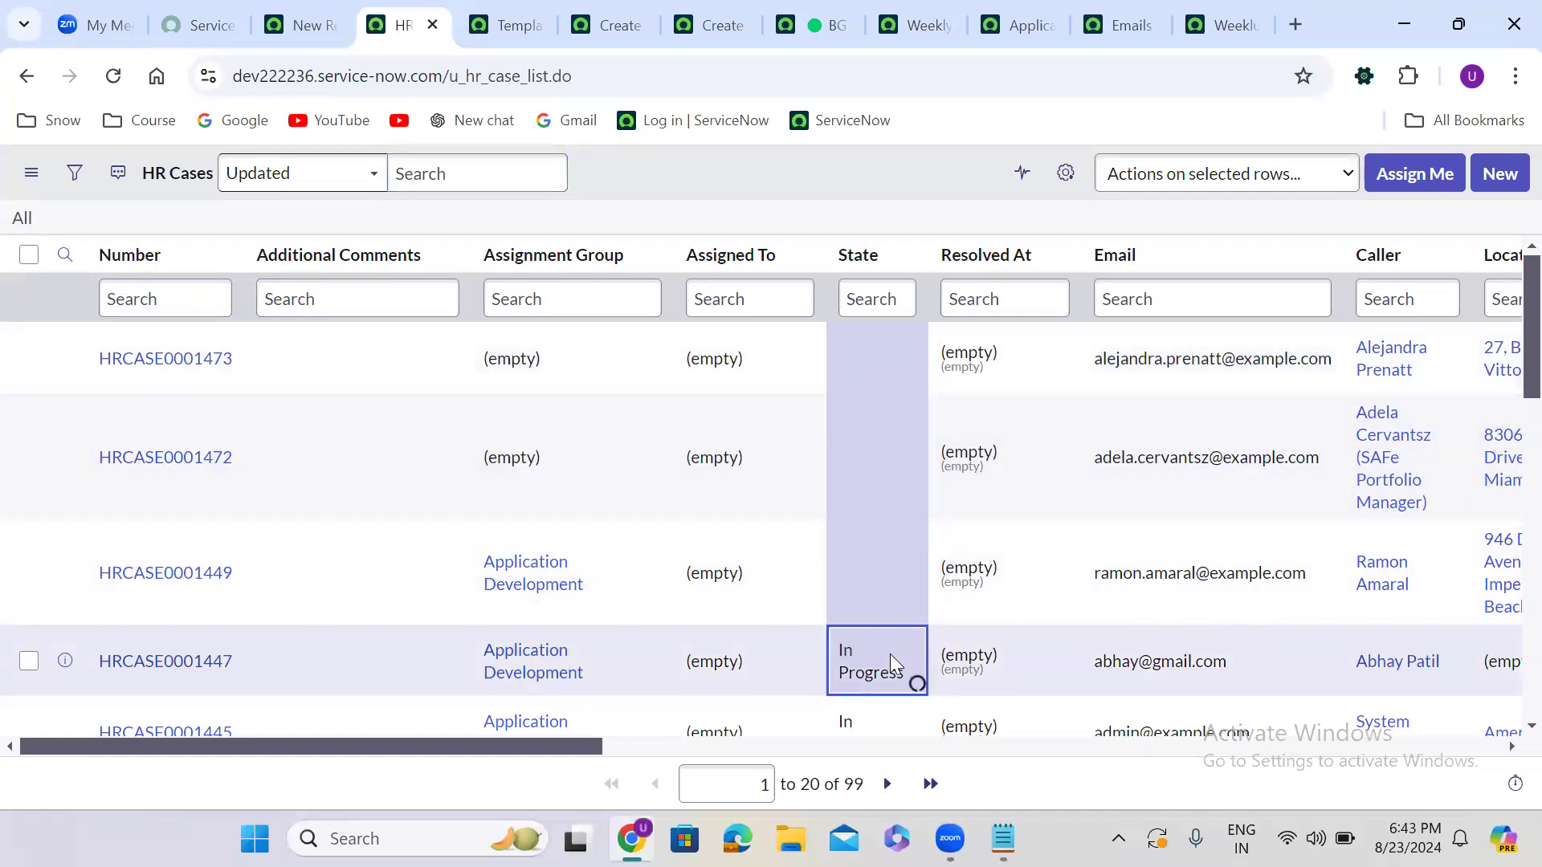
double_click(890, 654)
left_click(890, 653)
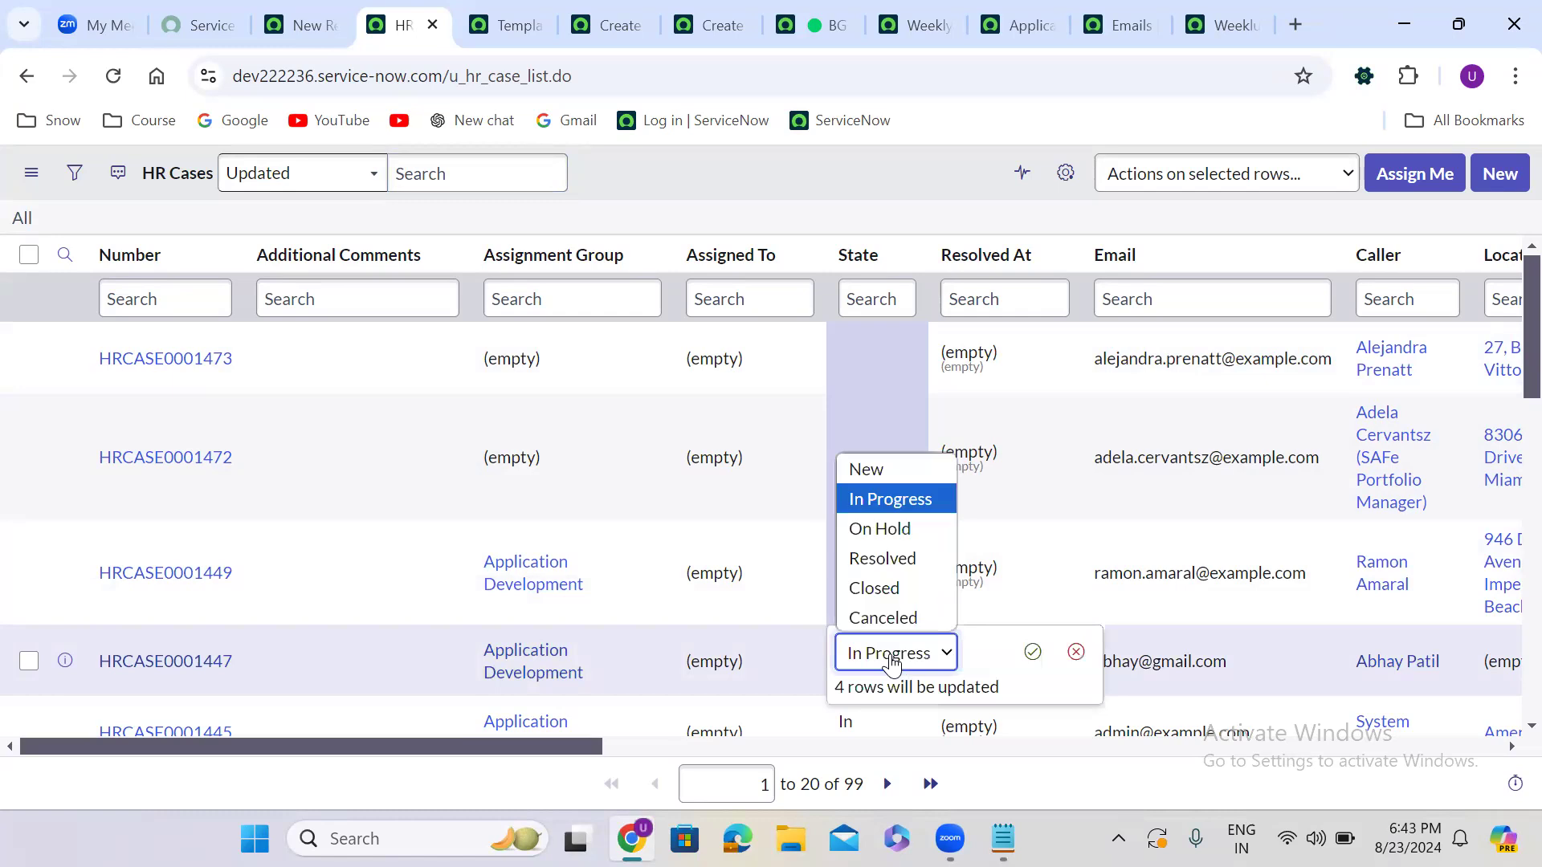
left_click(890, 562)
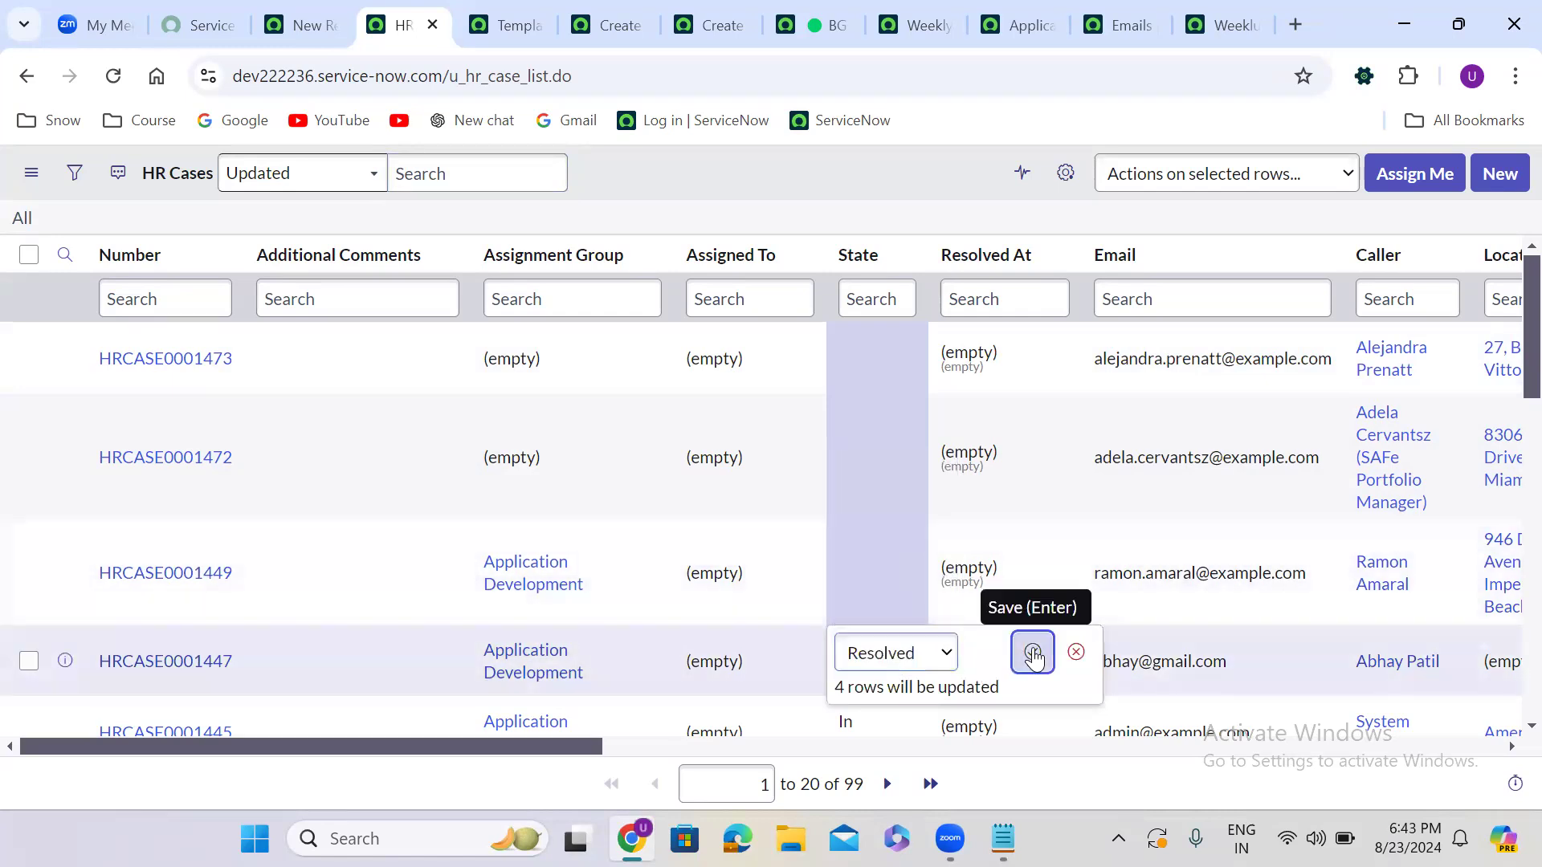
left_click(1034, 656)
left_click(982, 369)
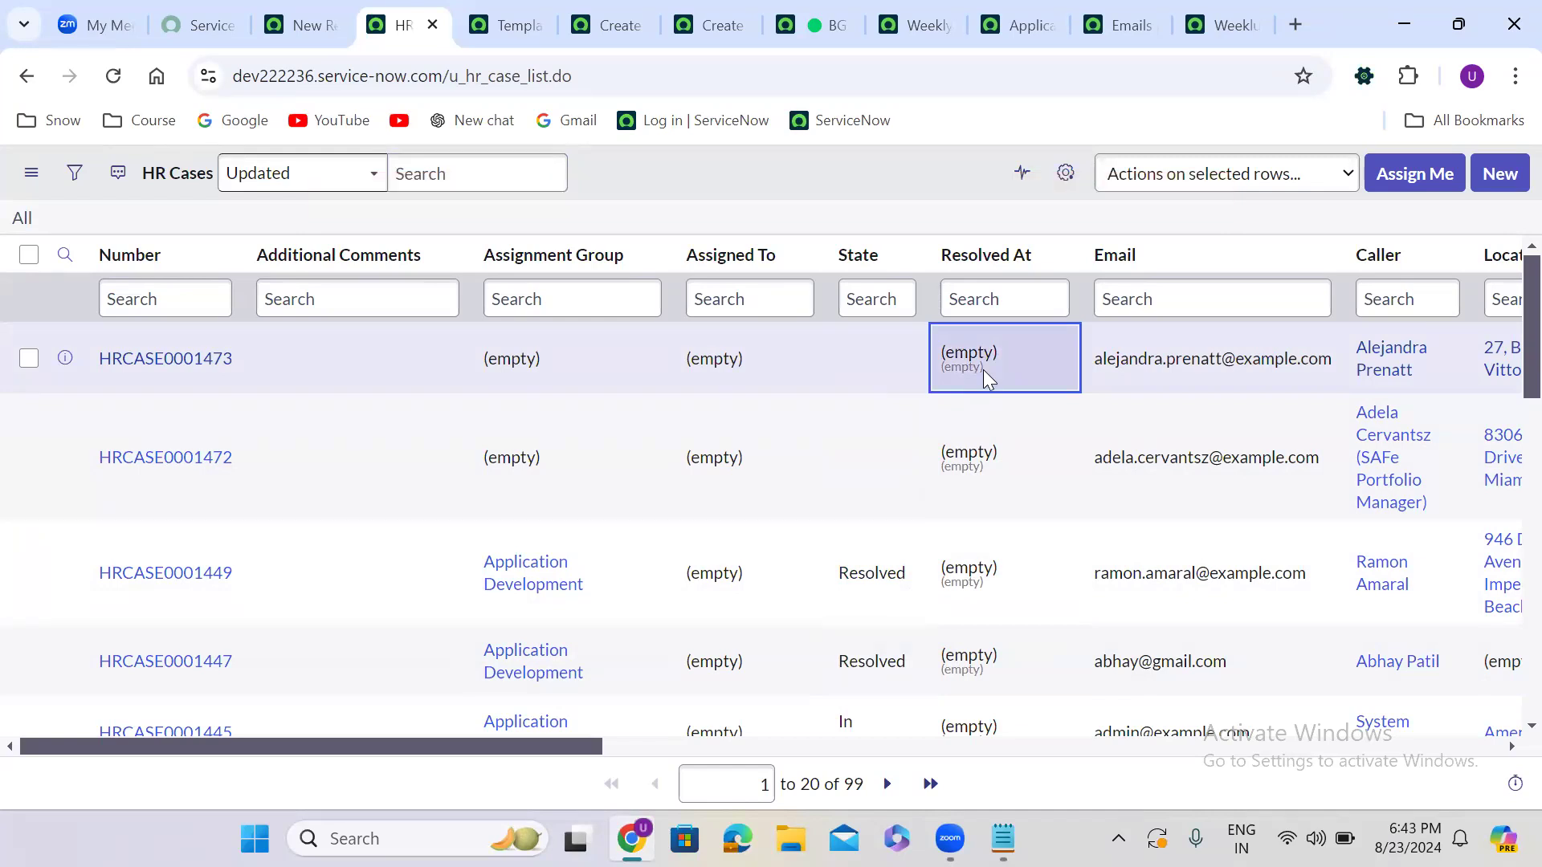
Set HRCASE0001445, 0001443, 0001441 and 0001437 to Resolved, then select the Resolved At cells
scroll(1507, 347, "down", 3)
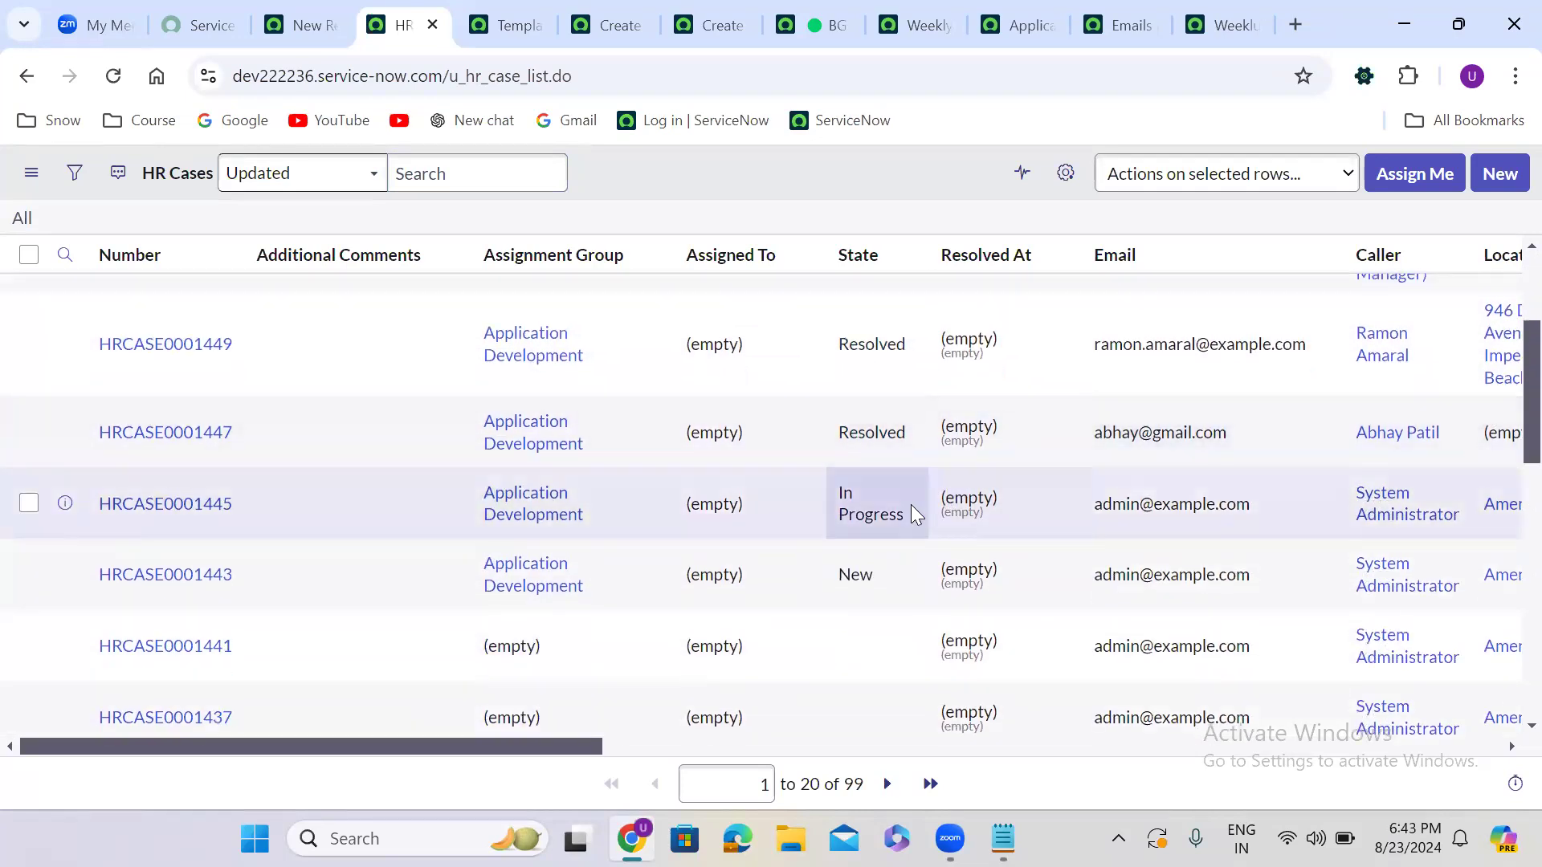
left_click(909, 504)
left_click_drag(912, 586, 904, 711)
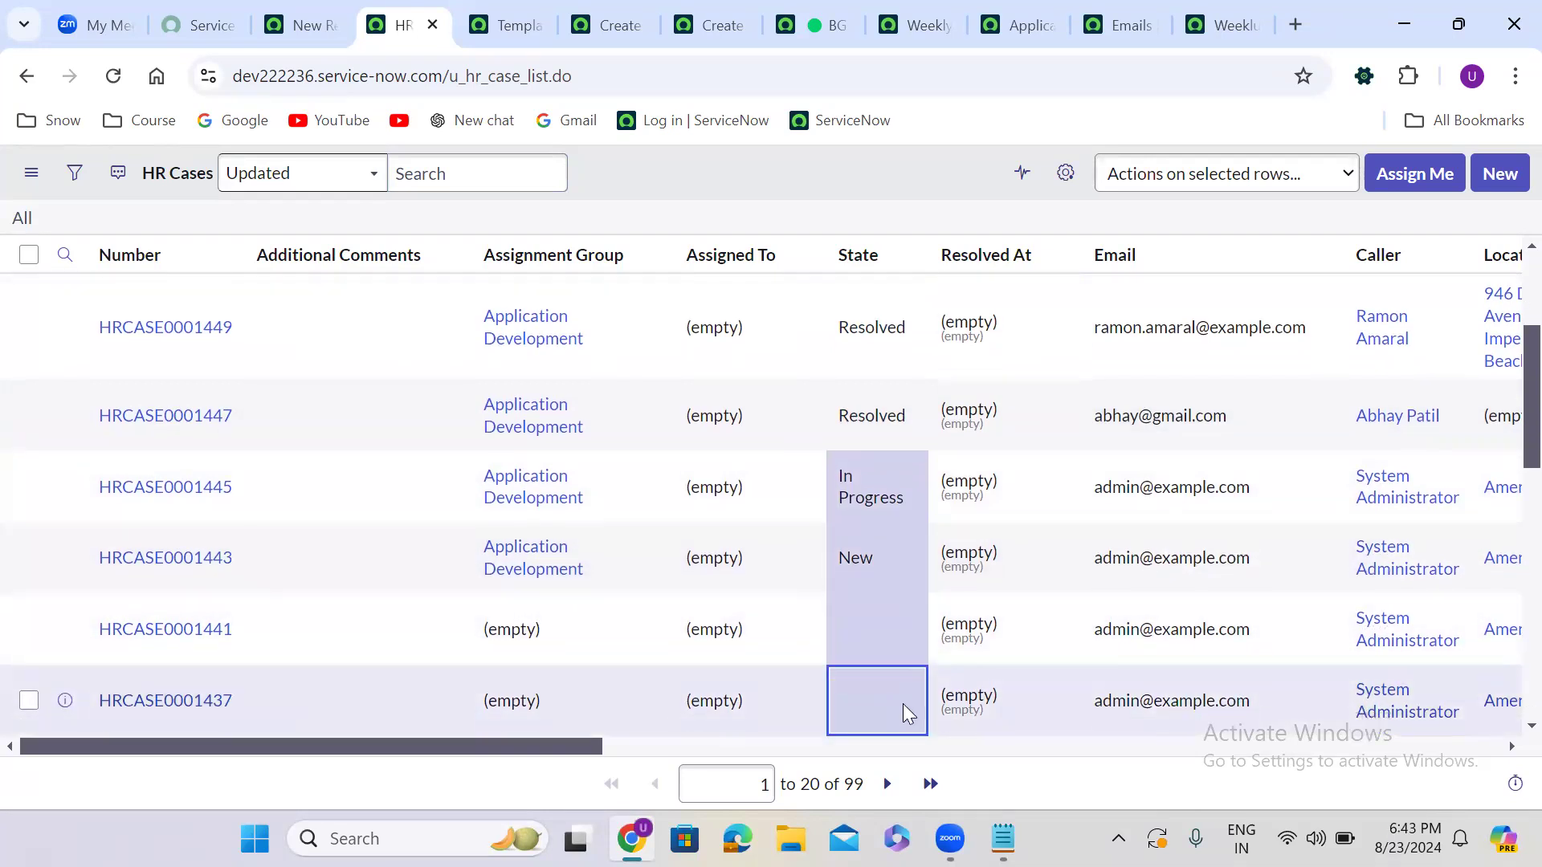
double_click(902, 704)
left_click(903, 699)
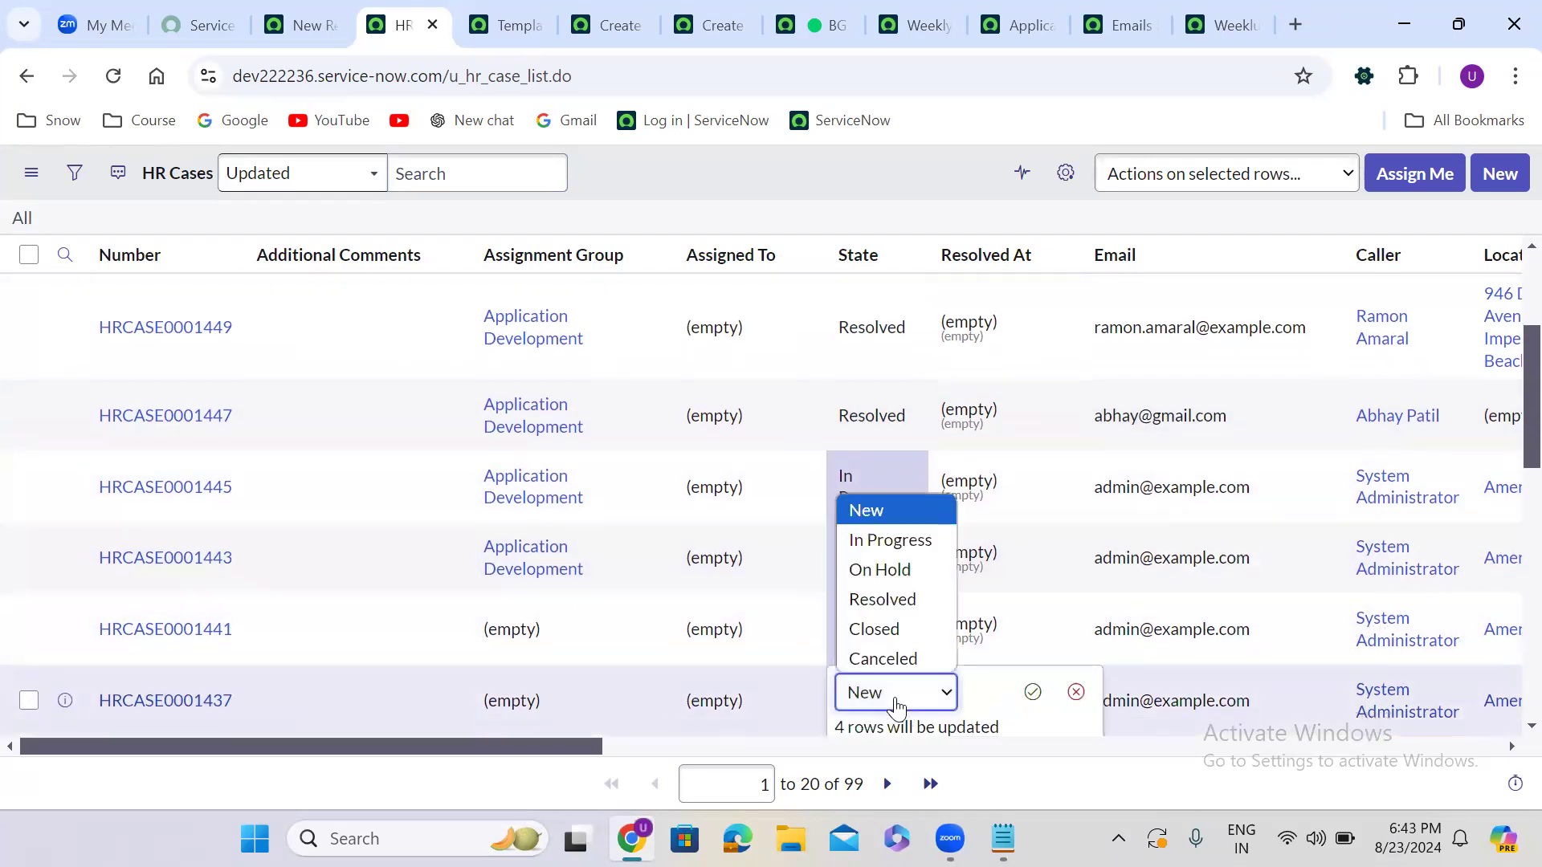
left_click(899, 599)
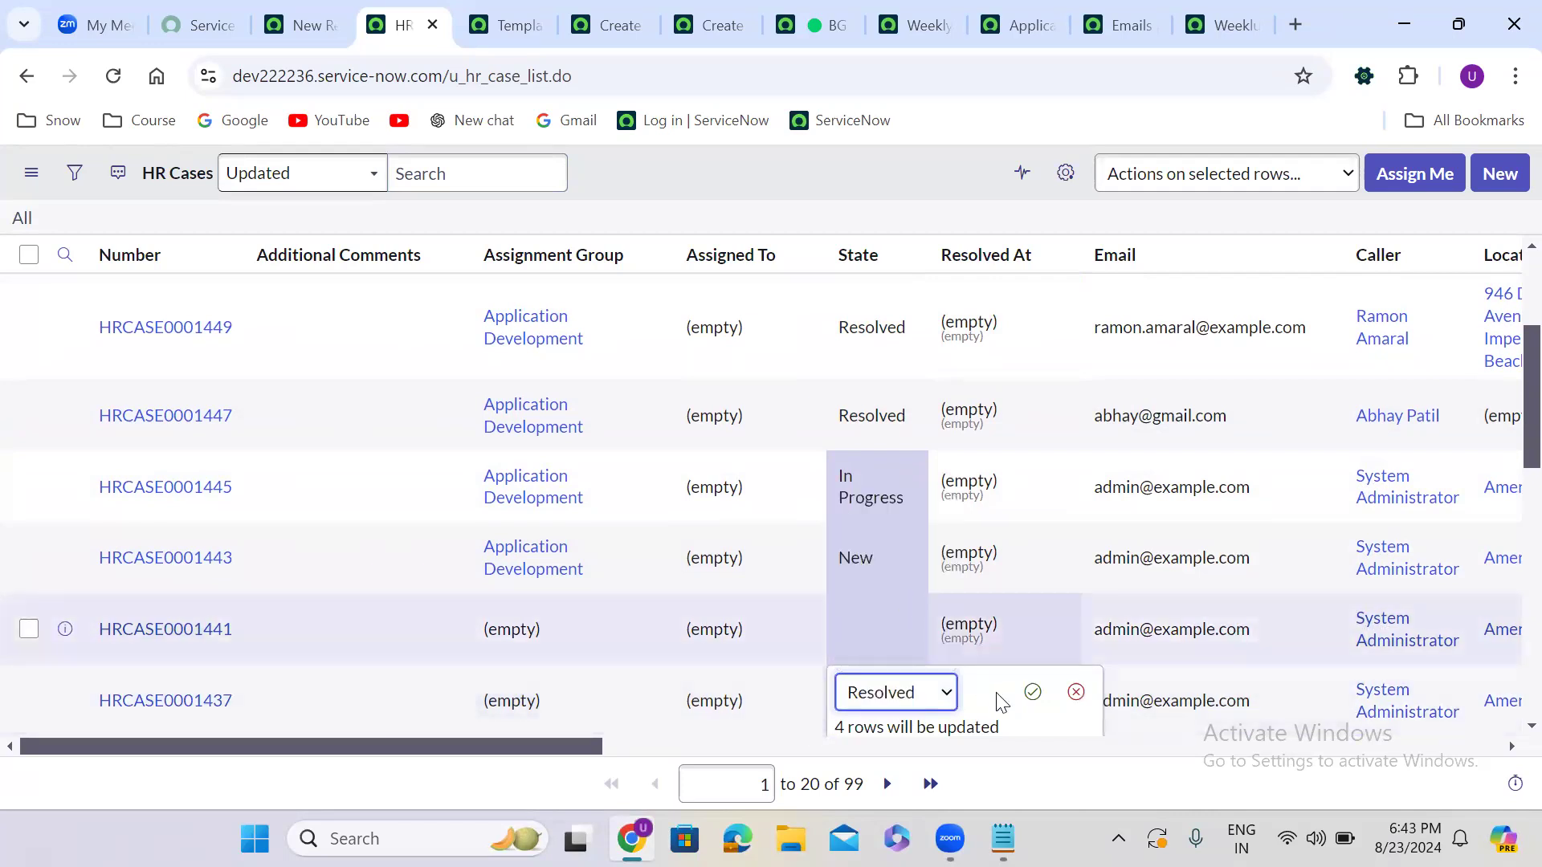
left_click(1032, 692)
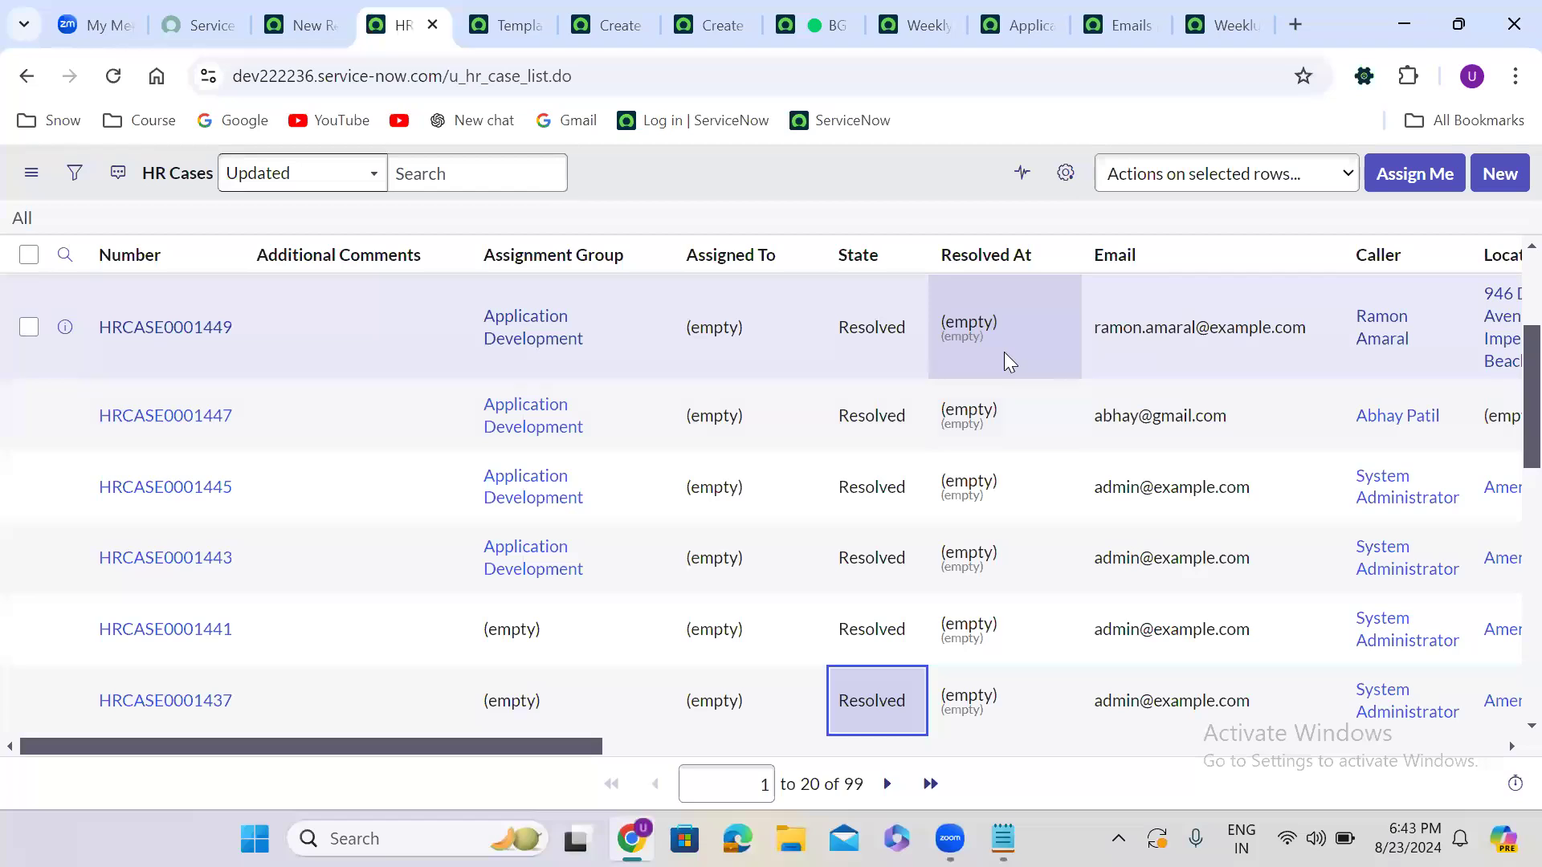
left_click(1004, 352)
left_click_drag(1004, 352, 1021, 676)
Set Resolved At for the six selected cases to 15 August 2024
double_click(1021, 676)
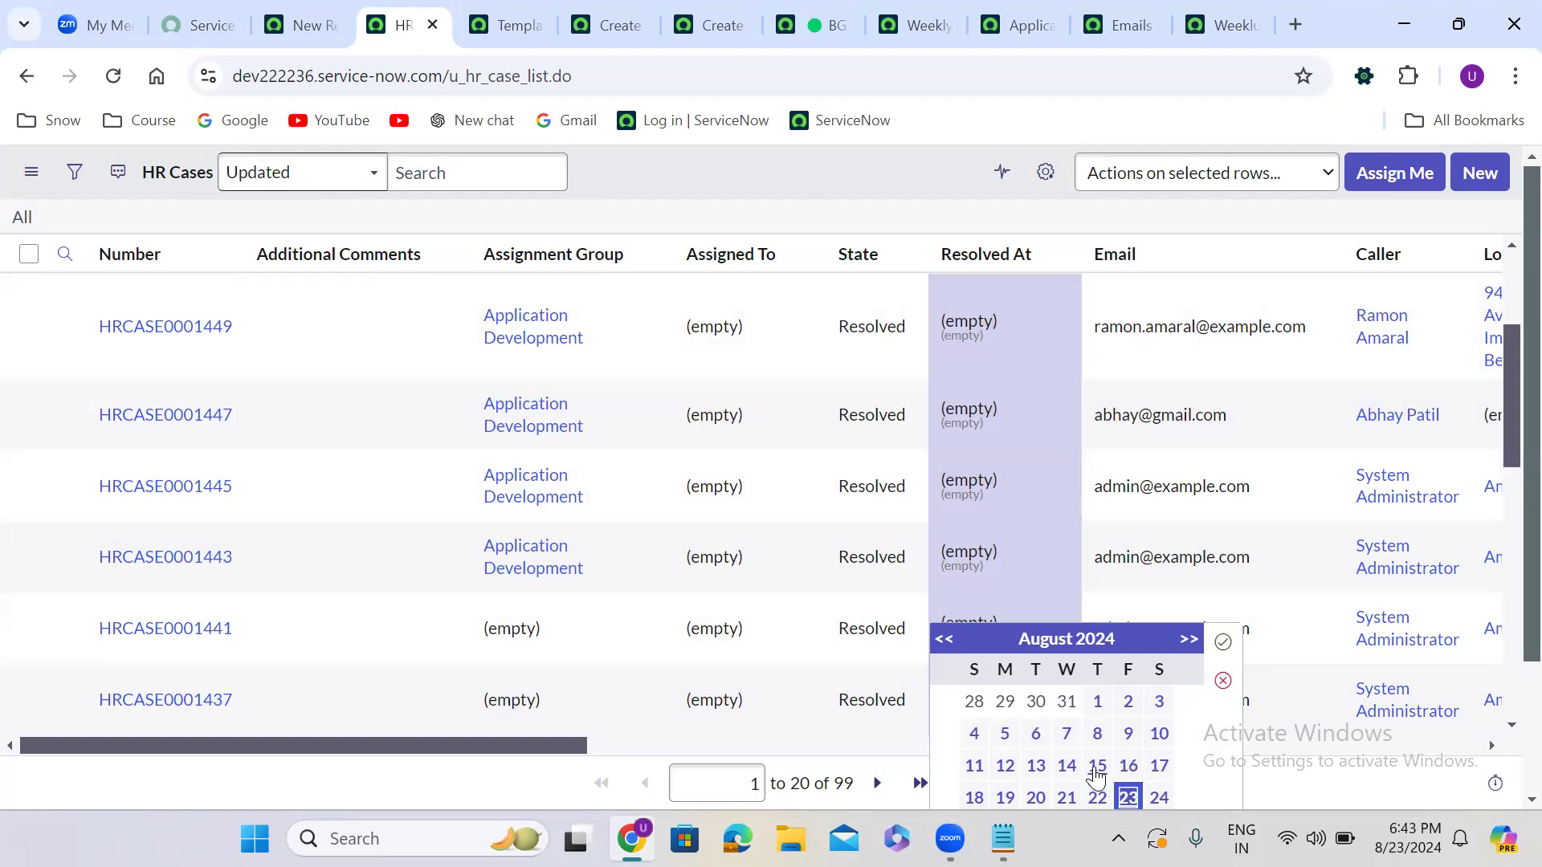
left_click(1097, 767)
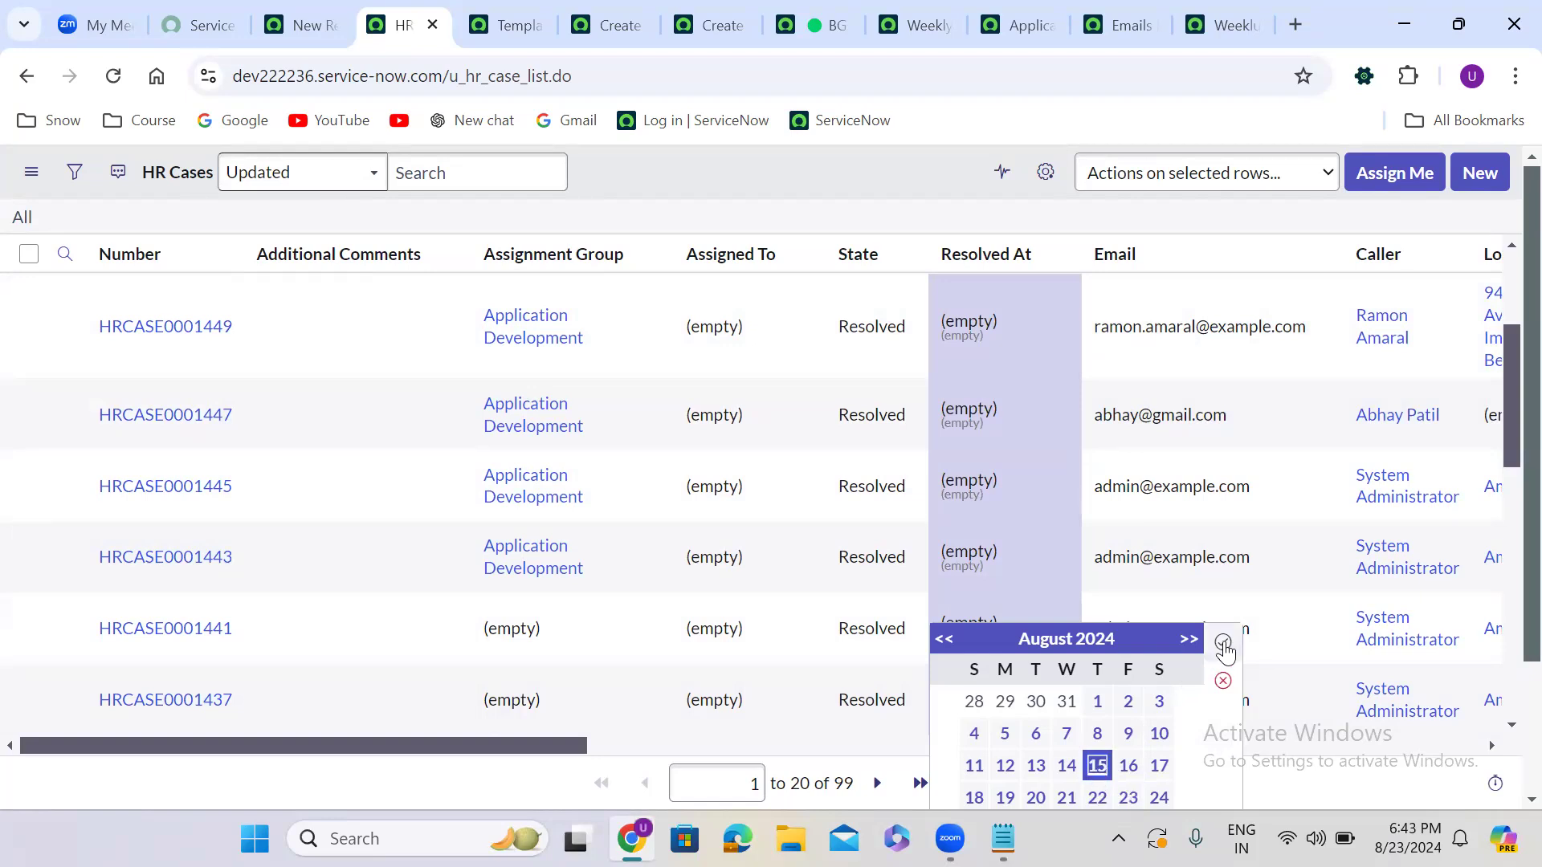
left_click(1222, 641)
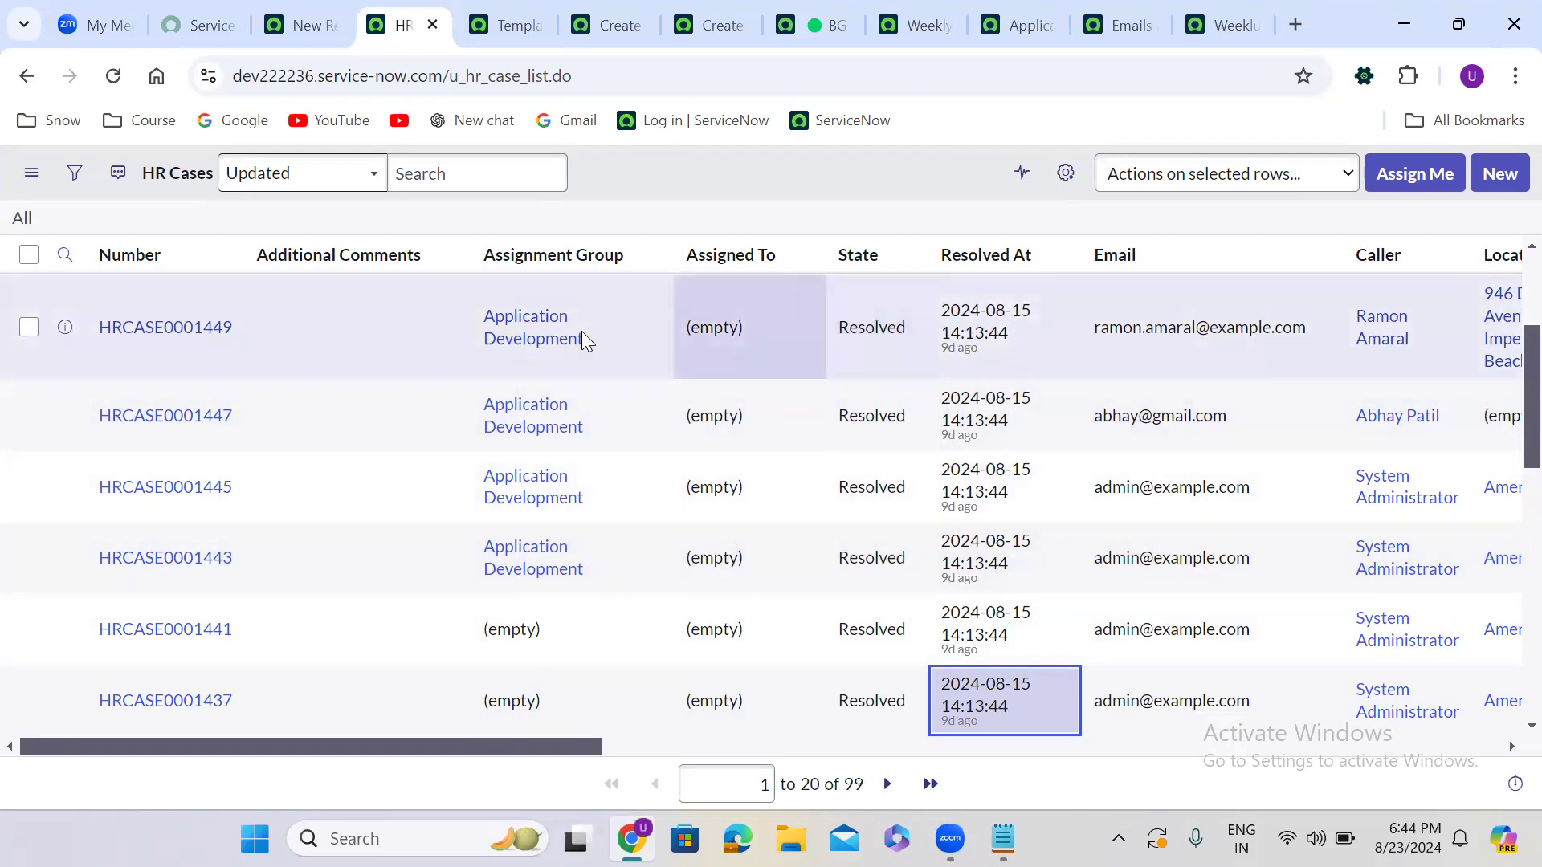
Close the Templates, Scheduled Entity Generation and unsaved new HR Case tabs, discarding the case
left_click(598, 11)
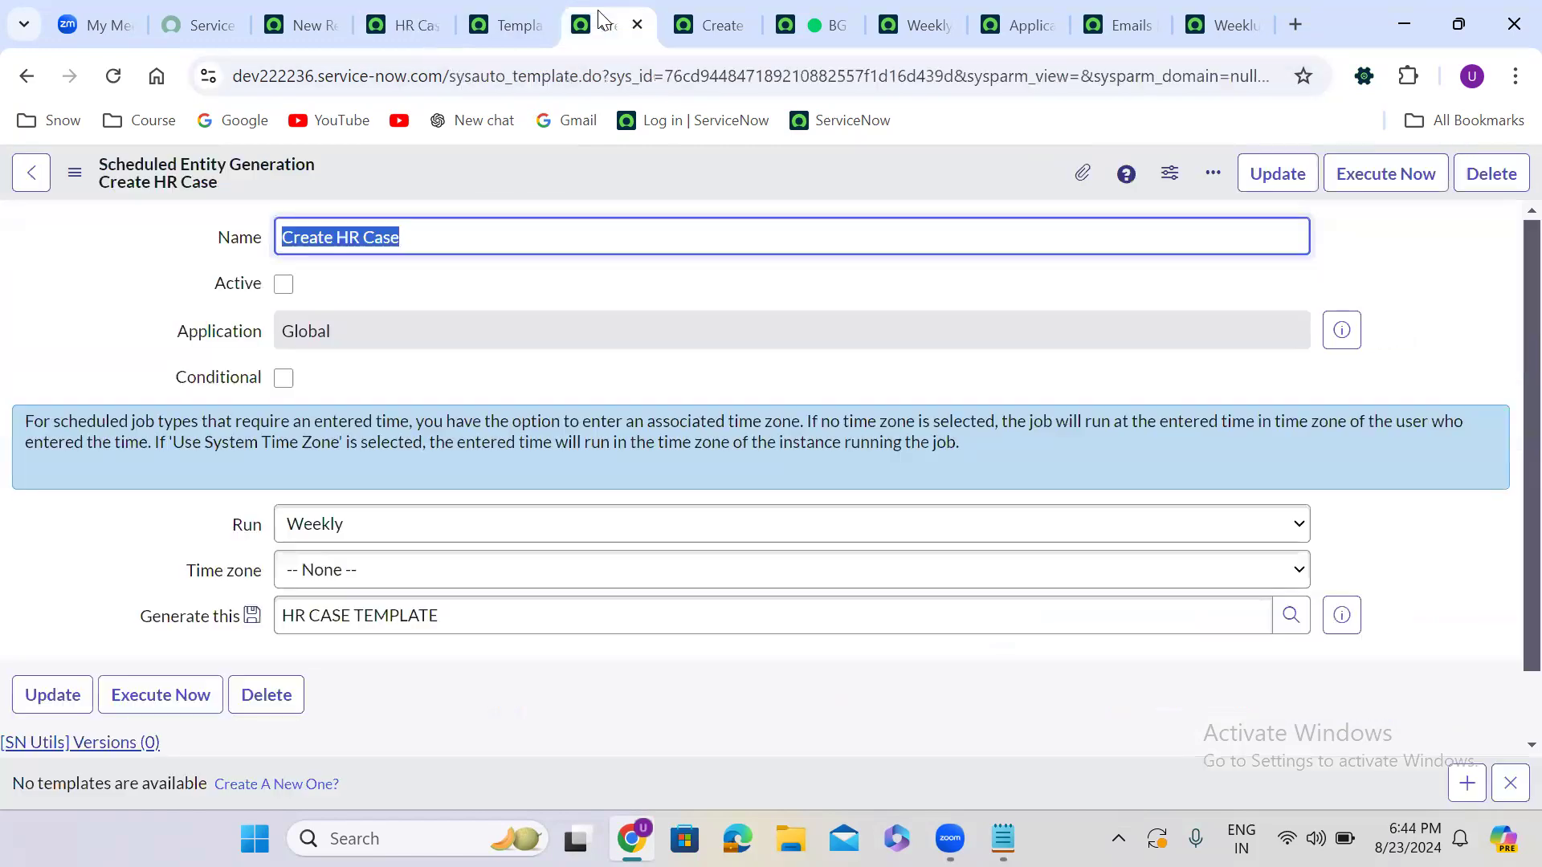
left_click(702, 3)
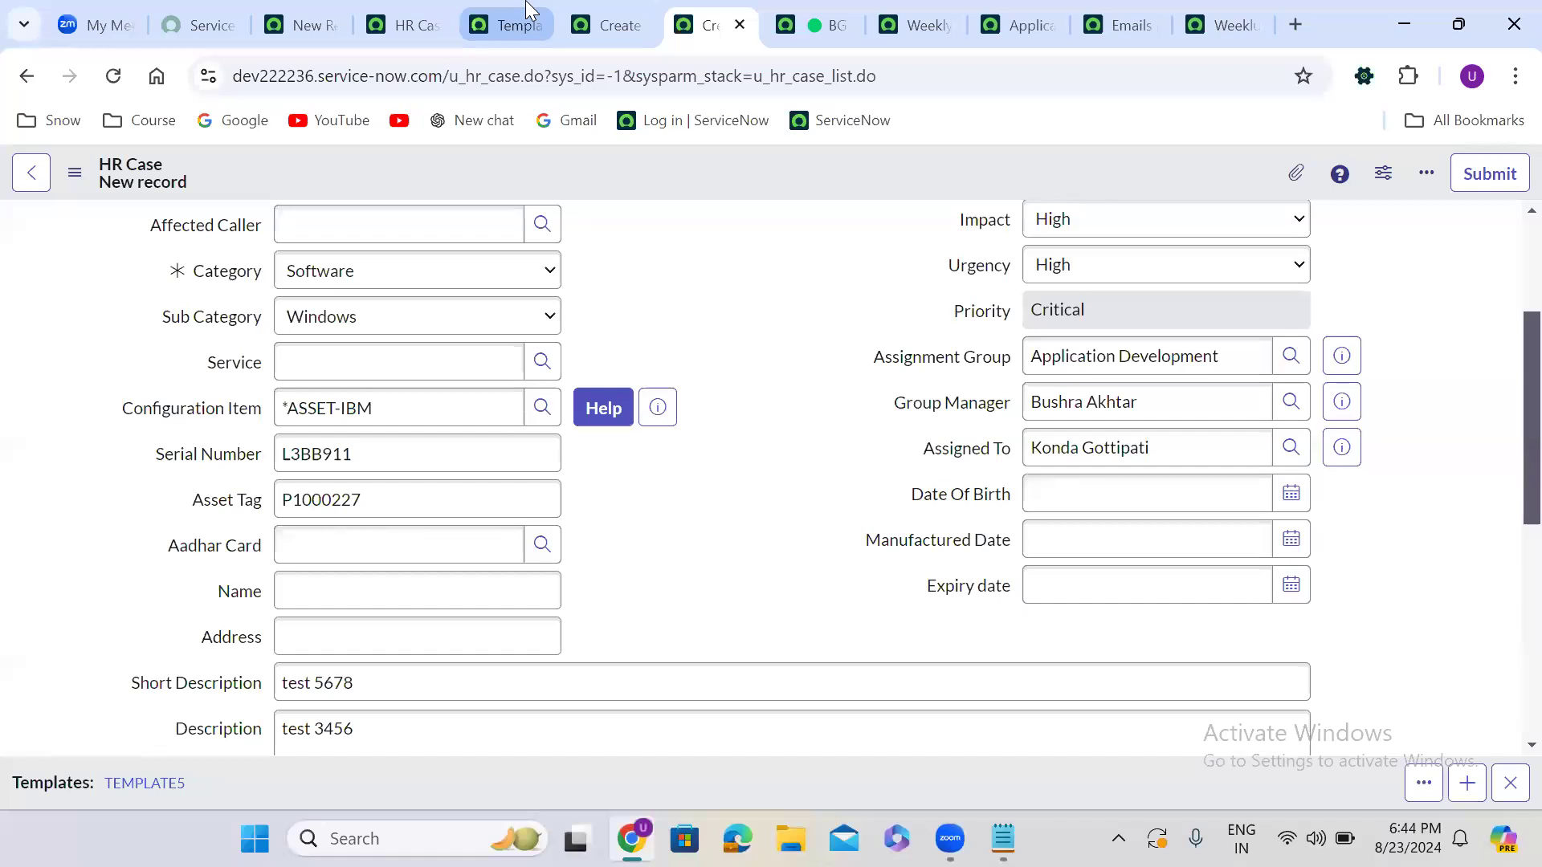
left_click(518, 23)
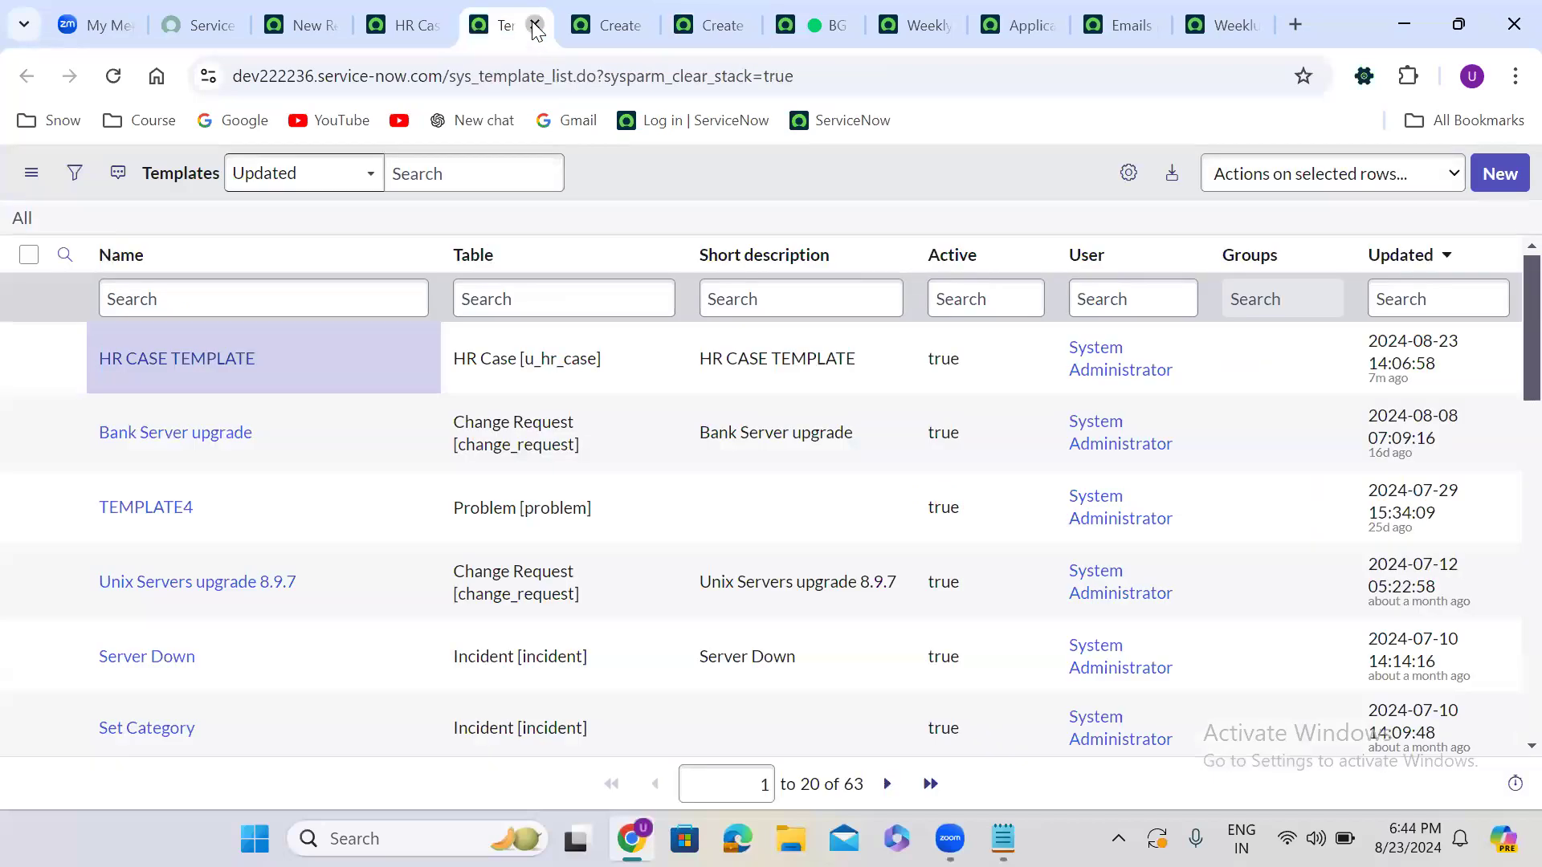
left_click(536, 27)
left_click(536, 26)
left_click(536, 27)
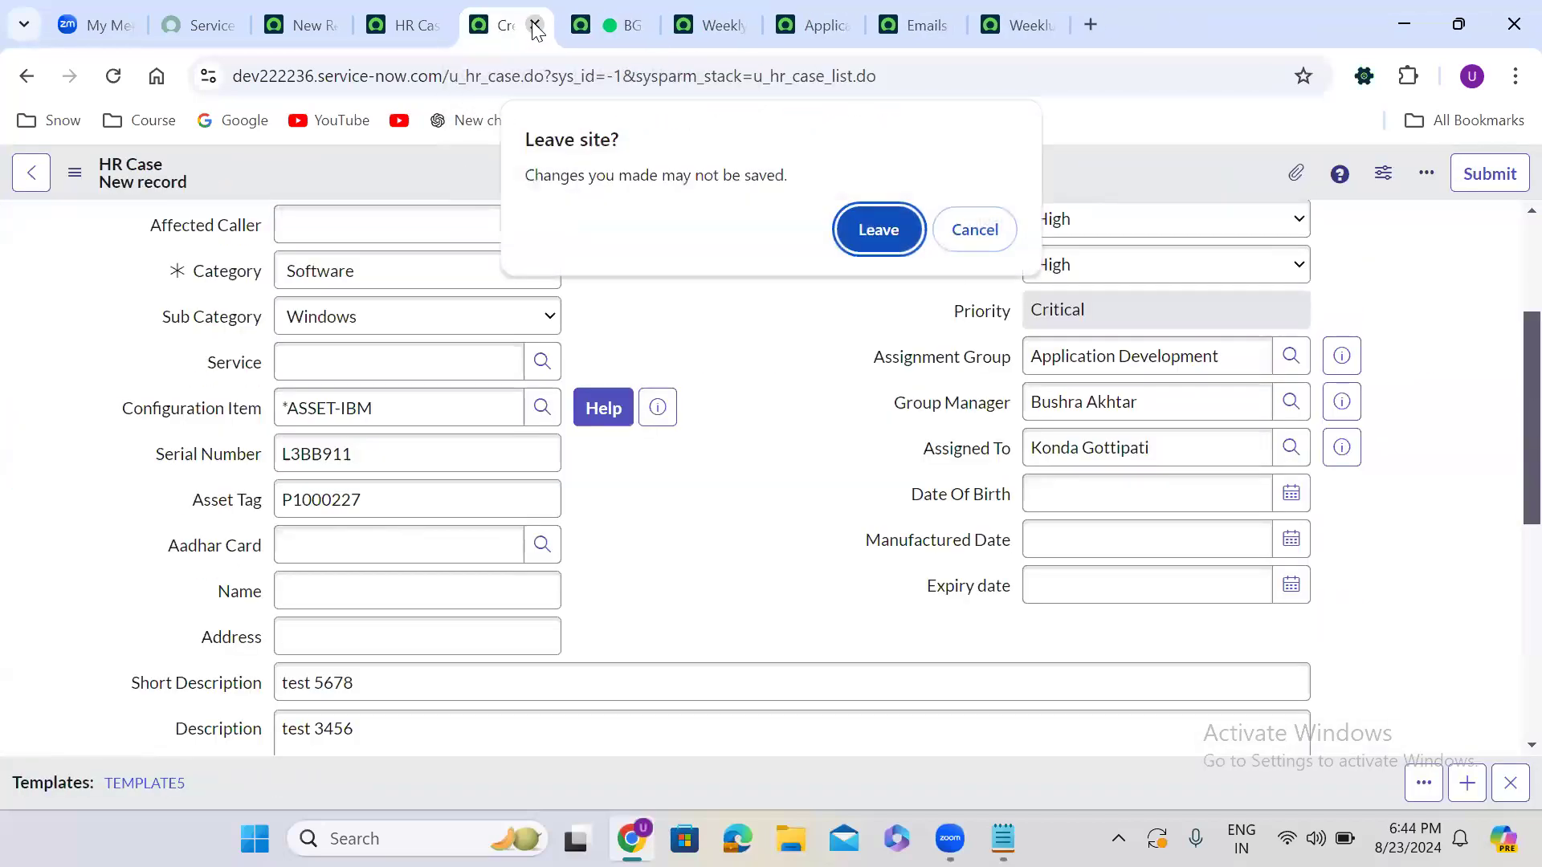
left_click(878, 230)
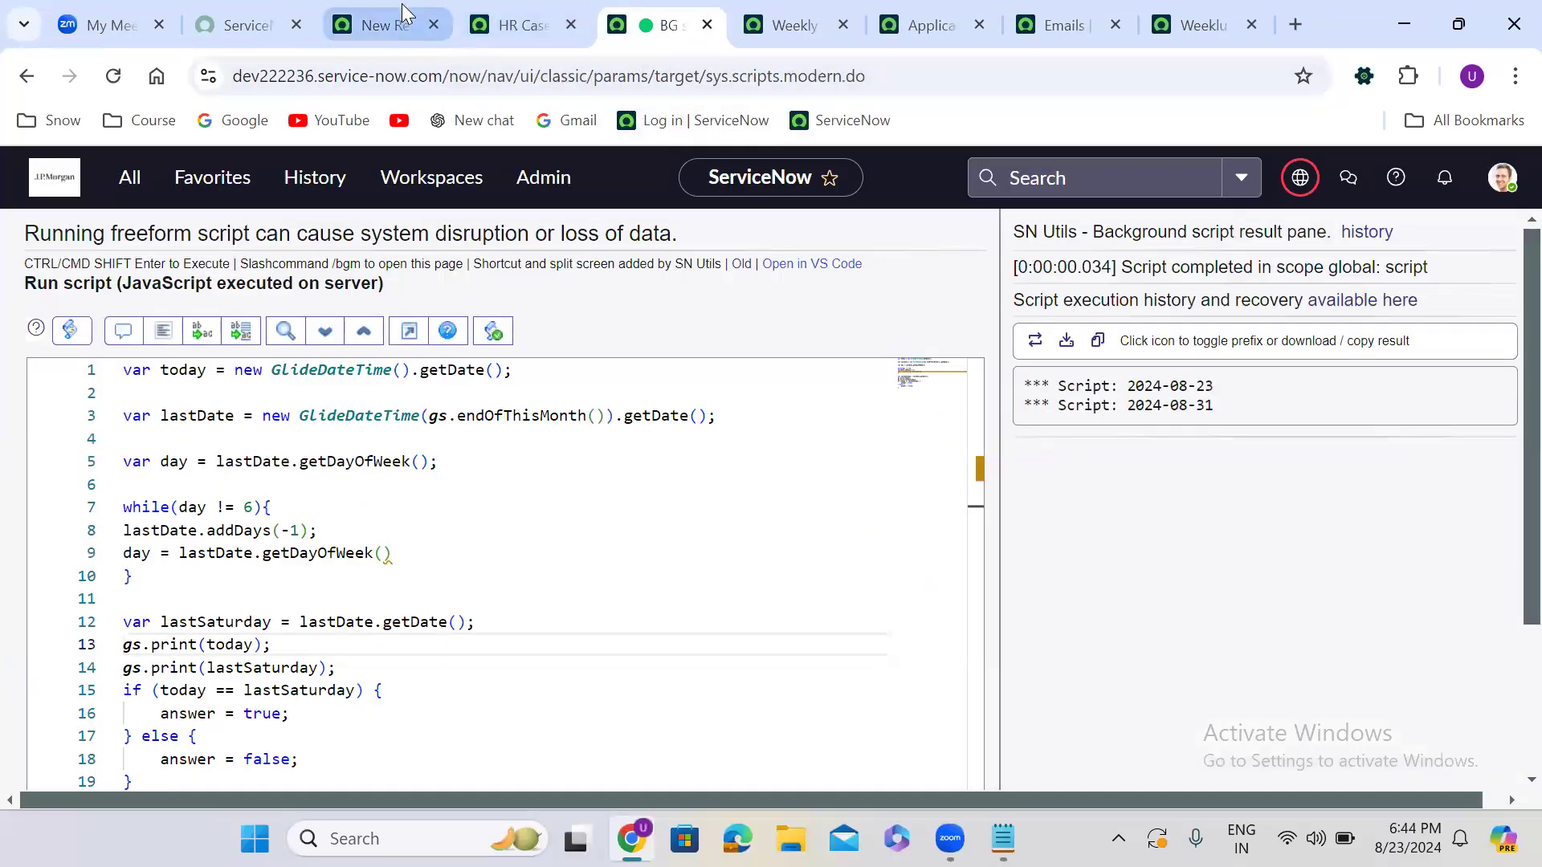
Check the HR Cases list, then return to the blank Scheduled Script Execution form
left_click(393, 20)
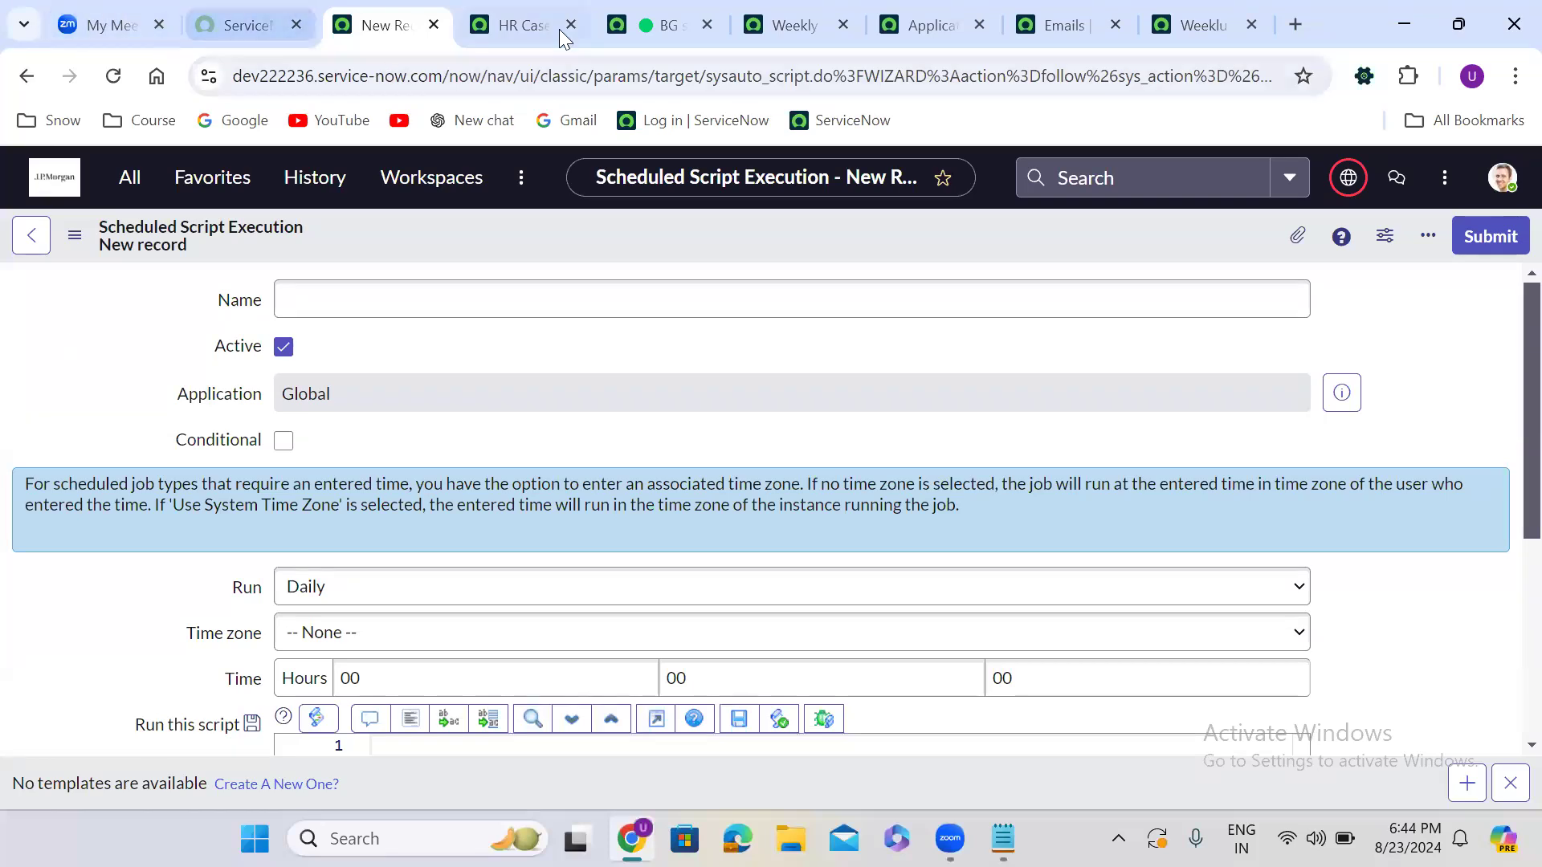
left_click(530, 23)
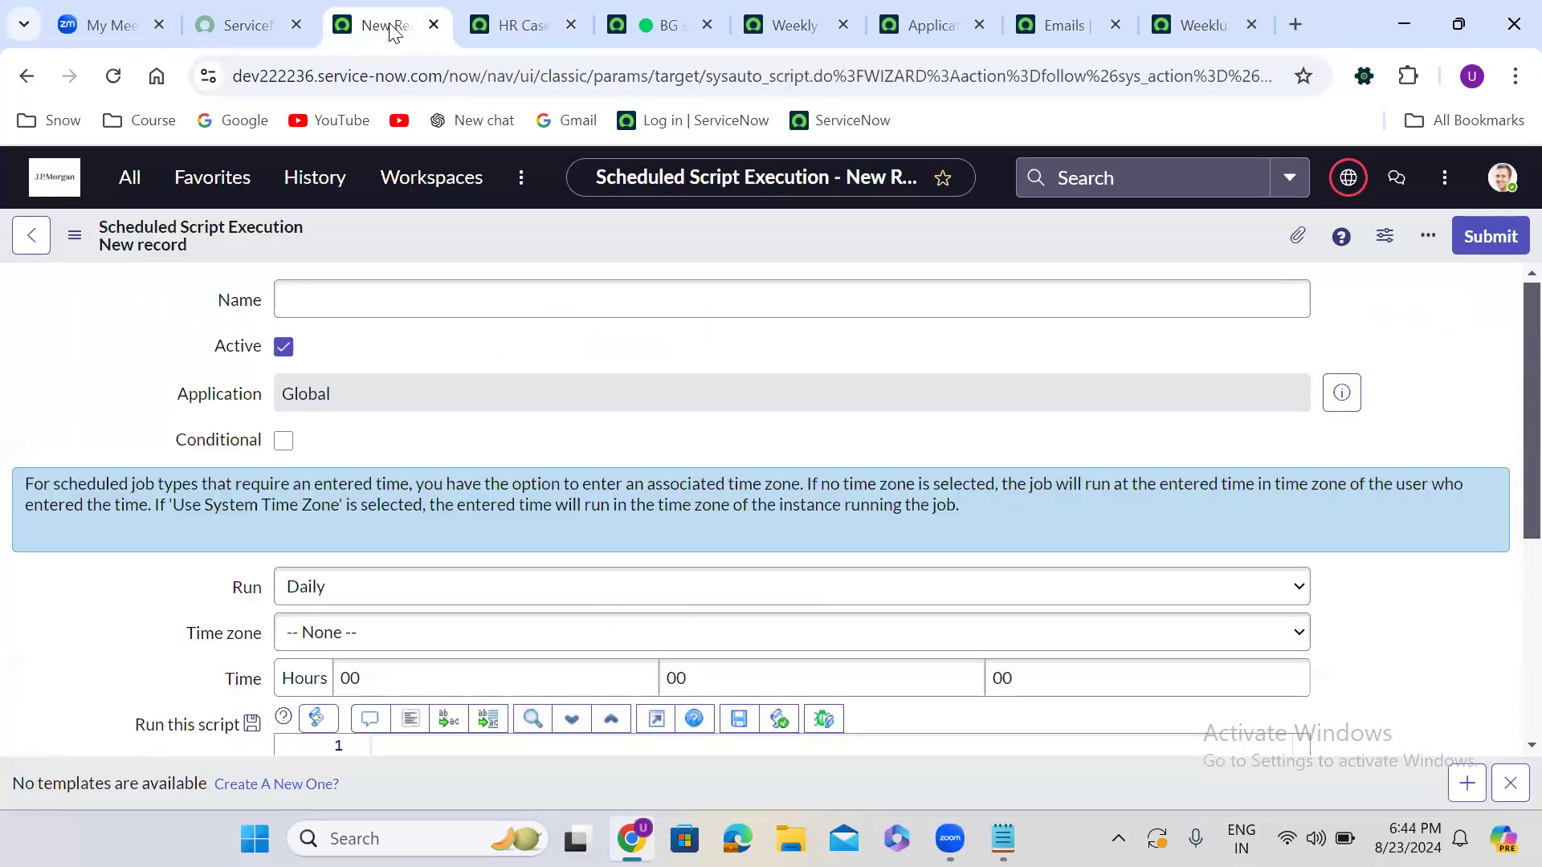
left_click(388, 23)
Insert a GlideRecord snippet querying u_hr_case where u_state is 6
scroll(484, 473, "down", 4)
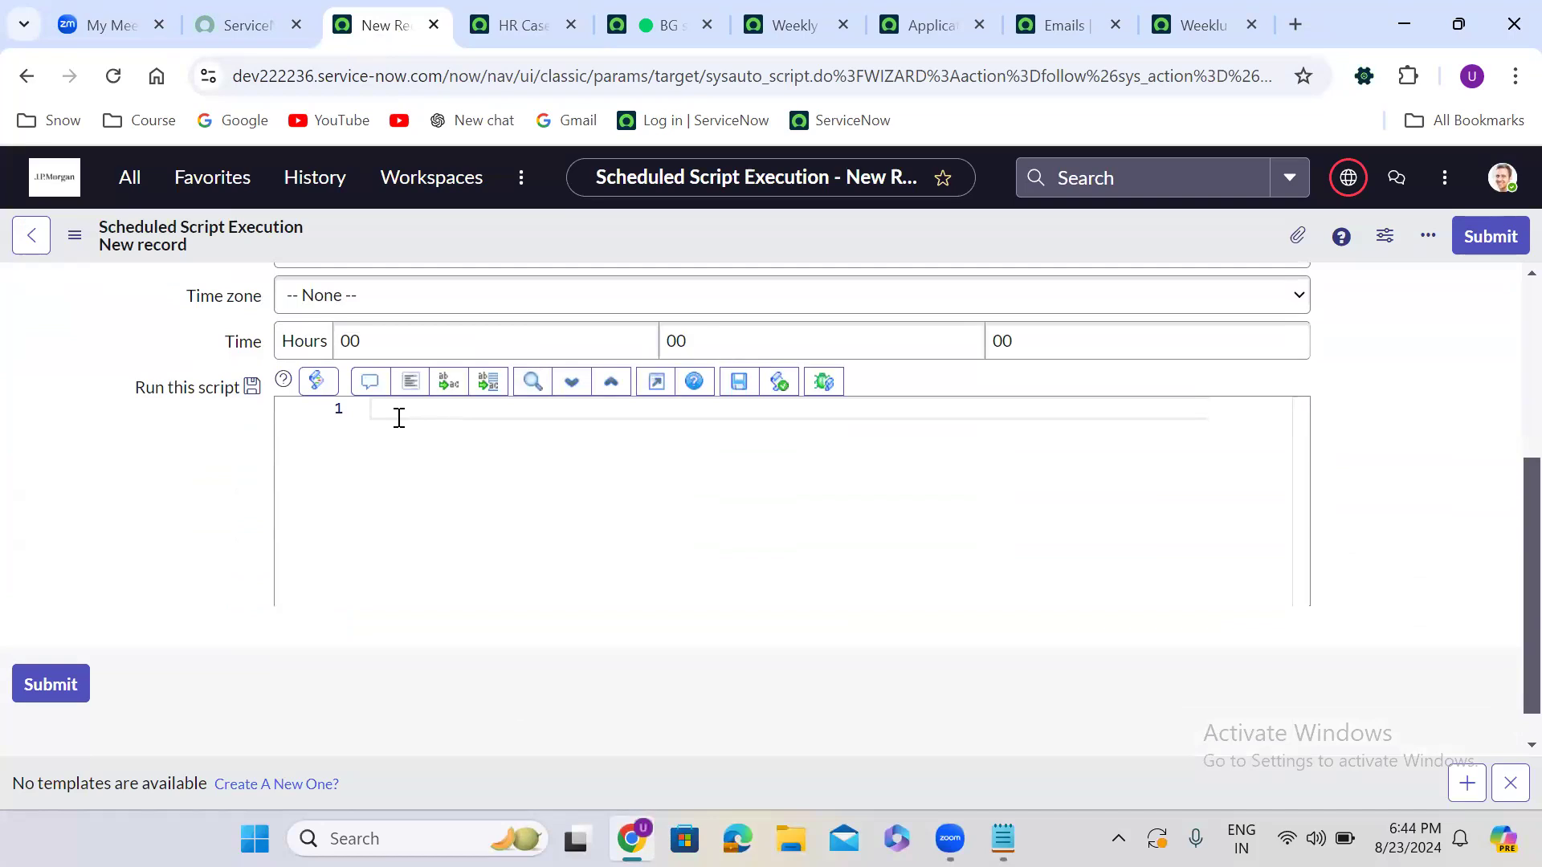
left_click(399, 417)
type("vargr")
key("Return")
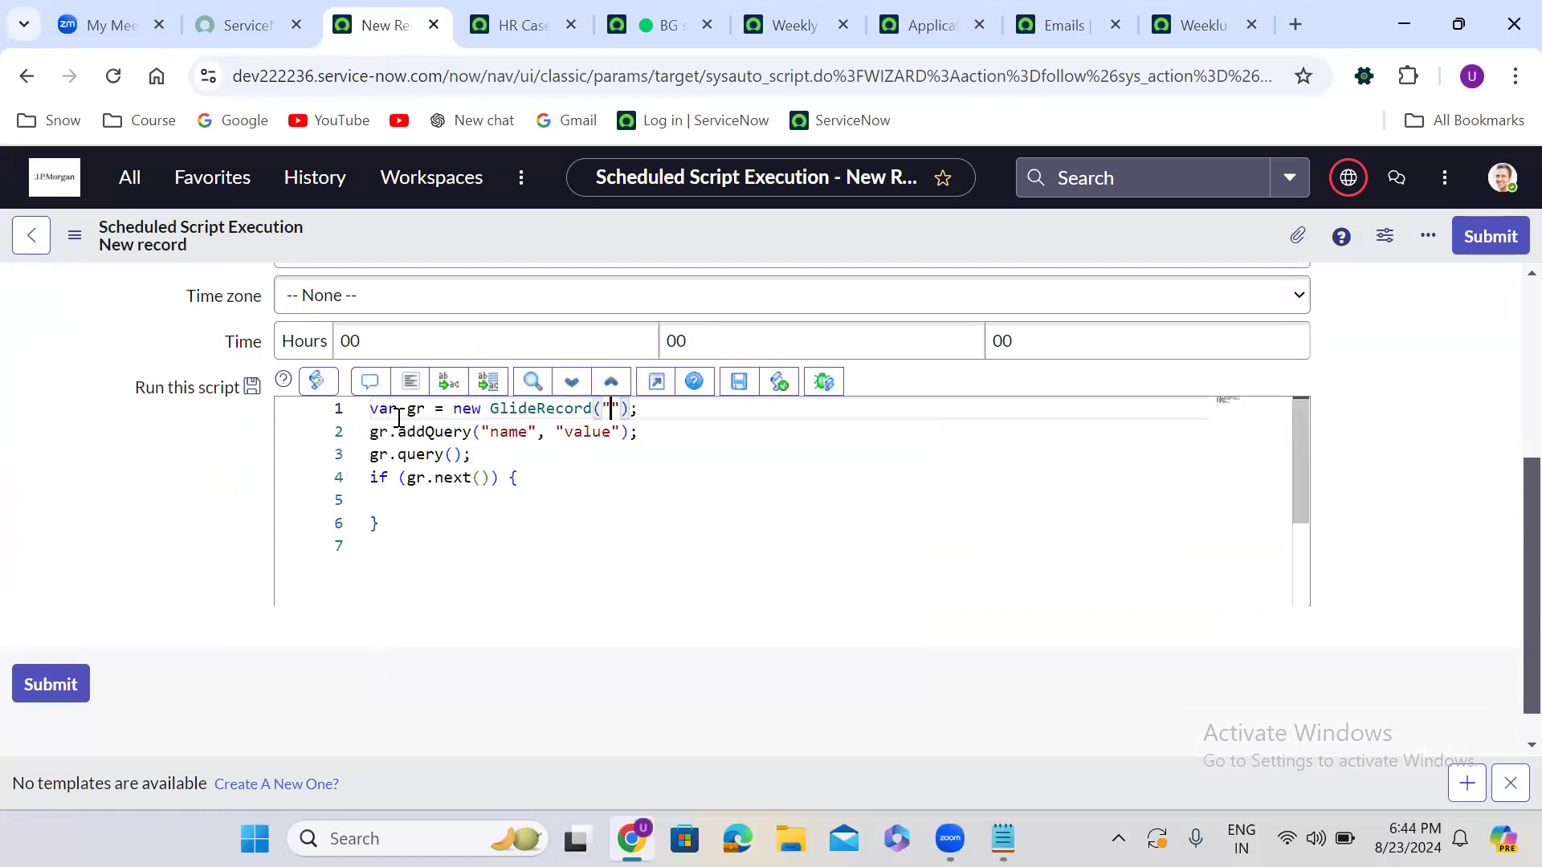
type("u_h")
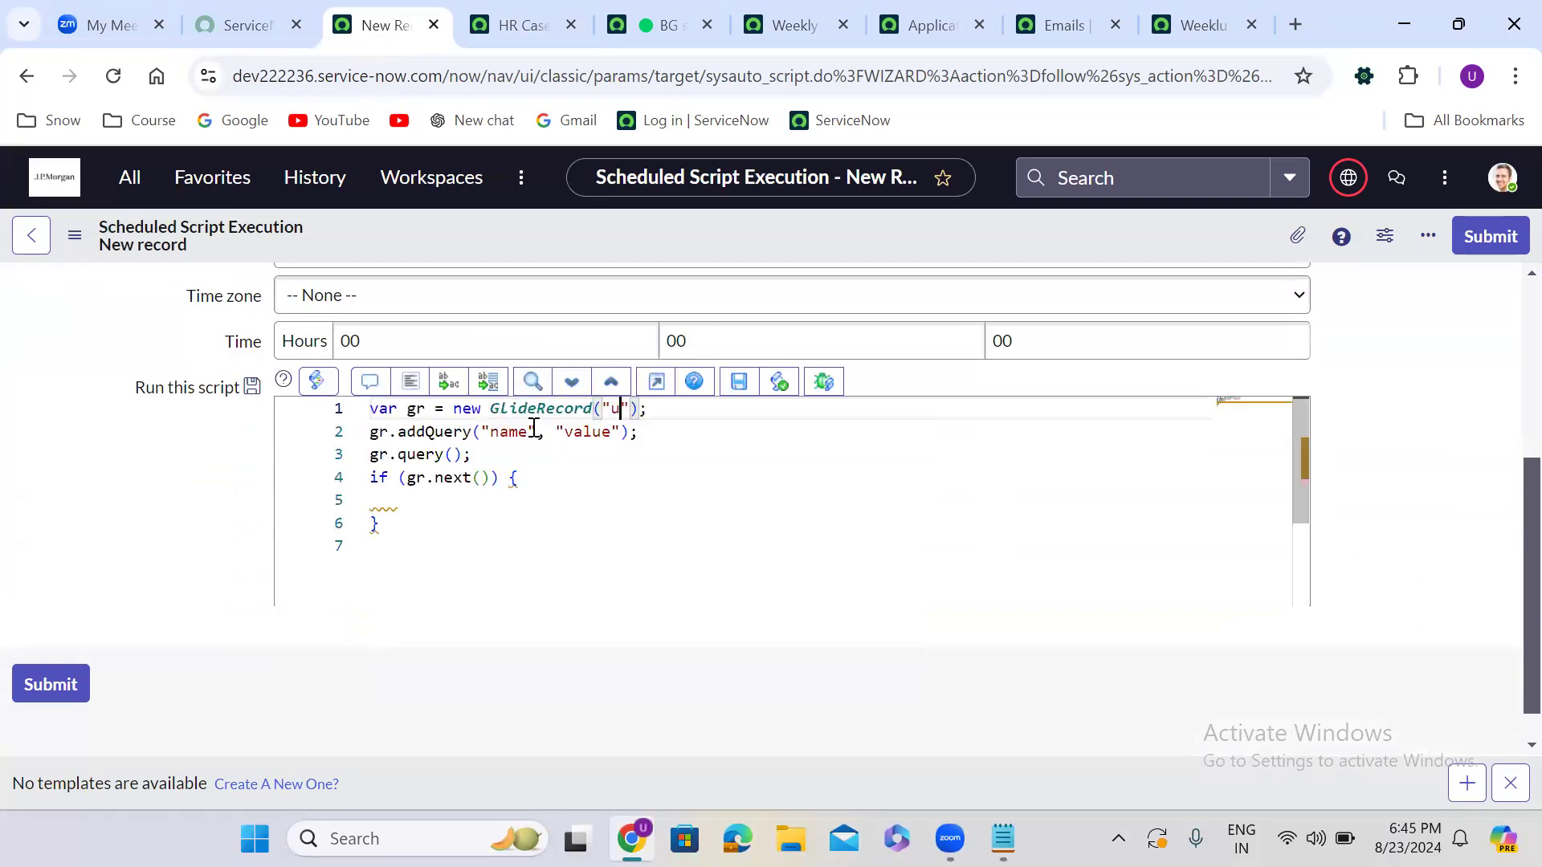
type("r_case")
double_click(512, 433)
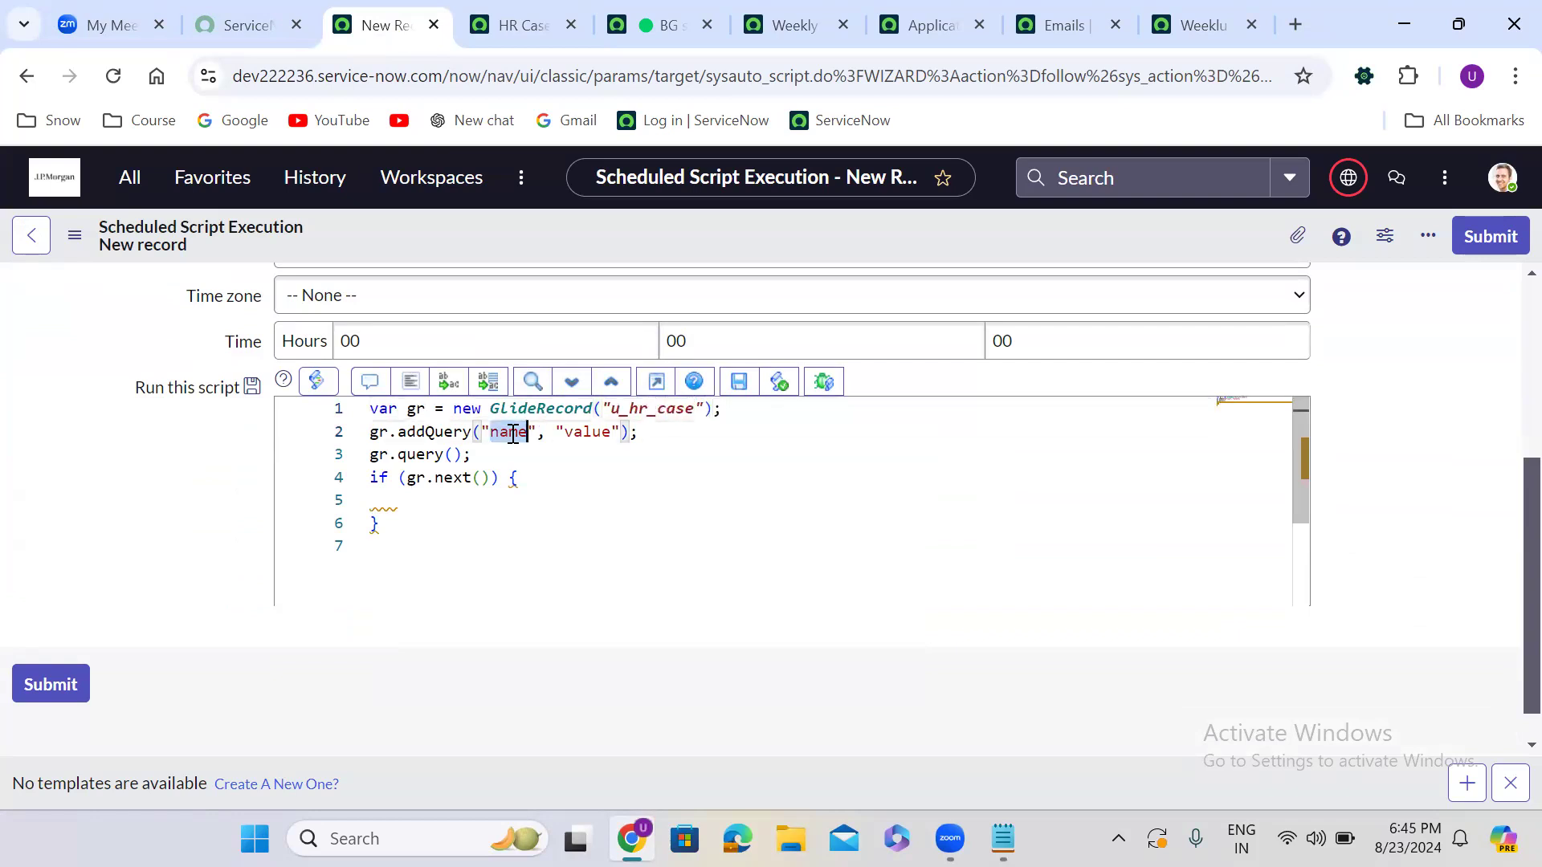
type("u_state")
double_click(619, 432)
type("6")
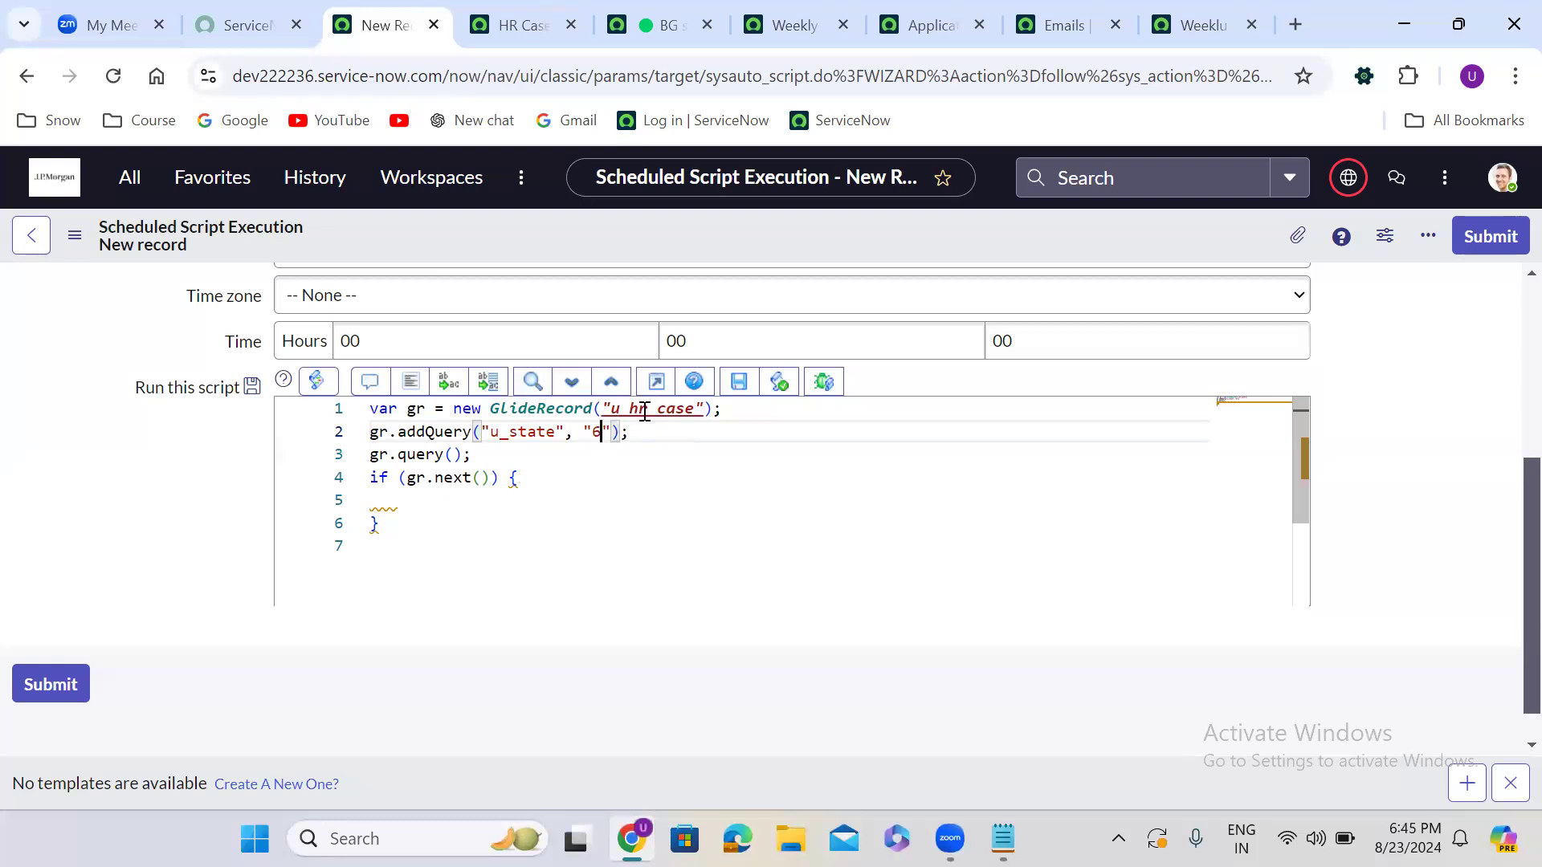
Change the if to a while loop and begin the resTime GlideDateTime line
double_click(377, 477)
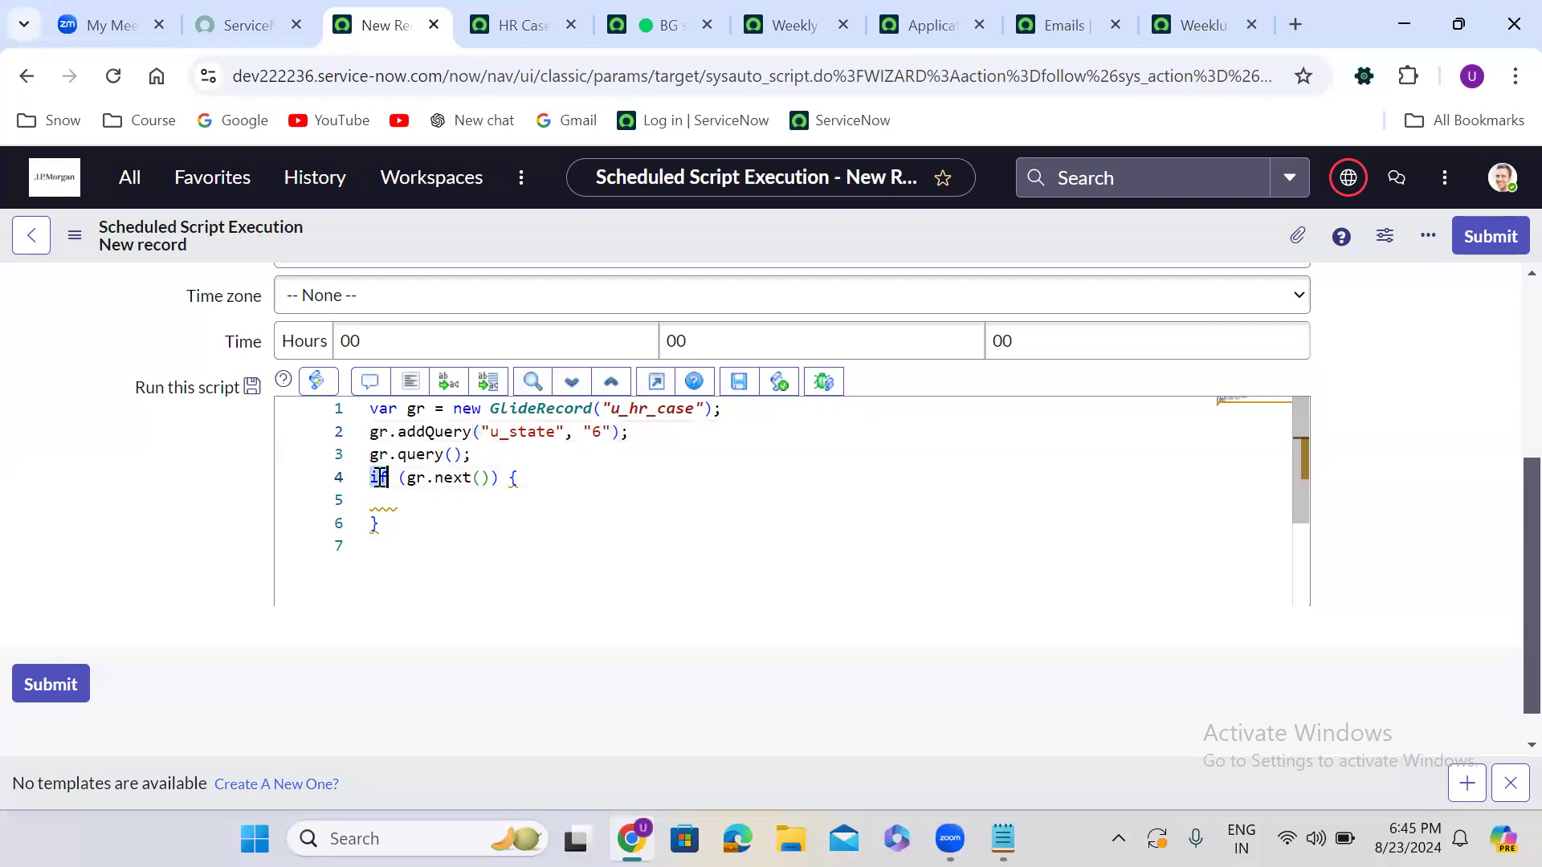
type("while")
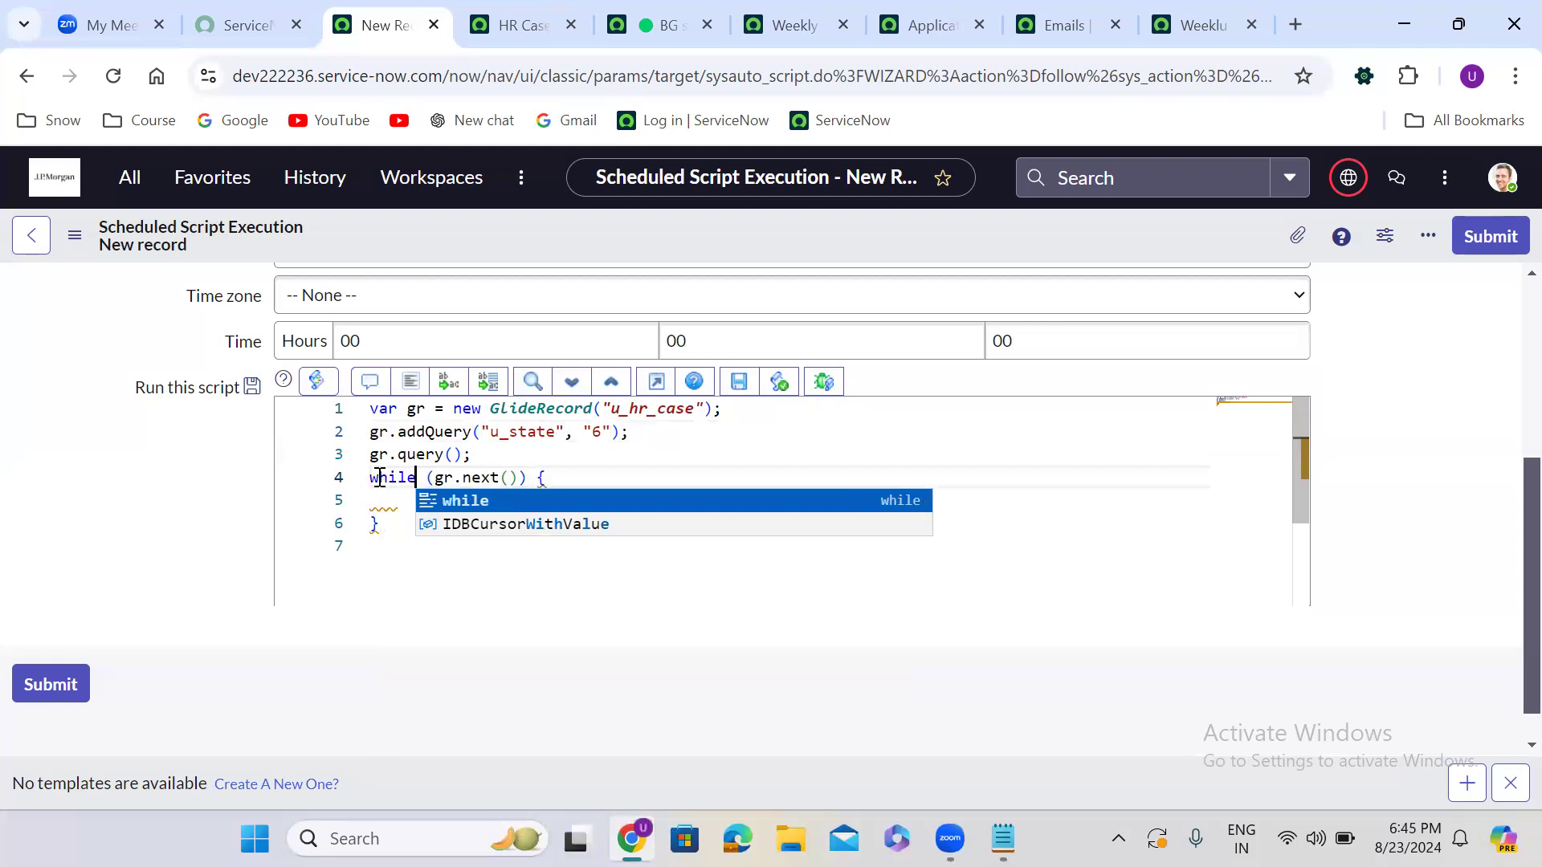
left_click(551, 479)
key("Return")
key("Return")
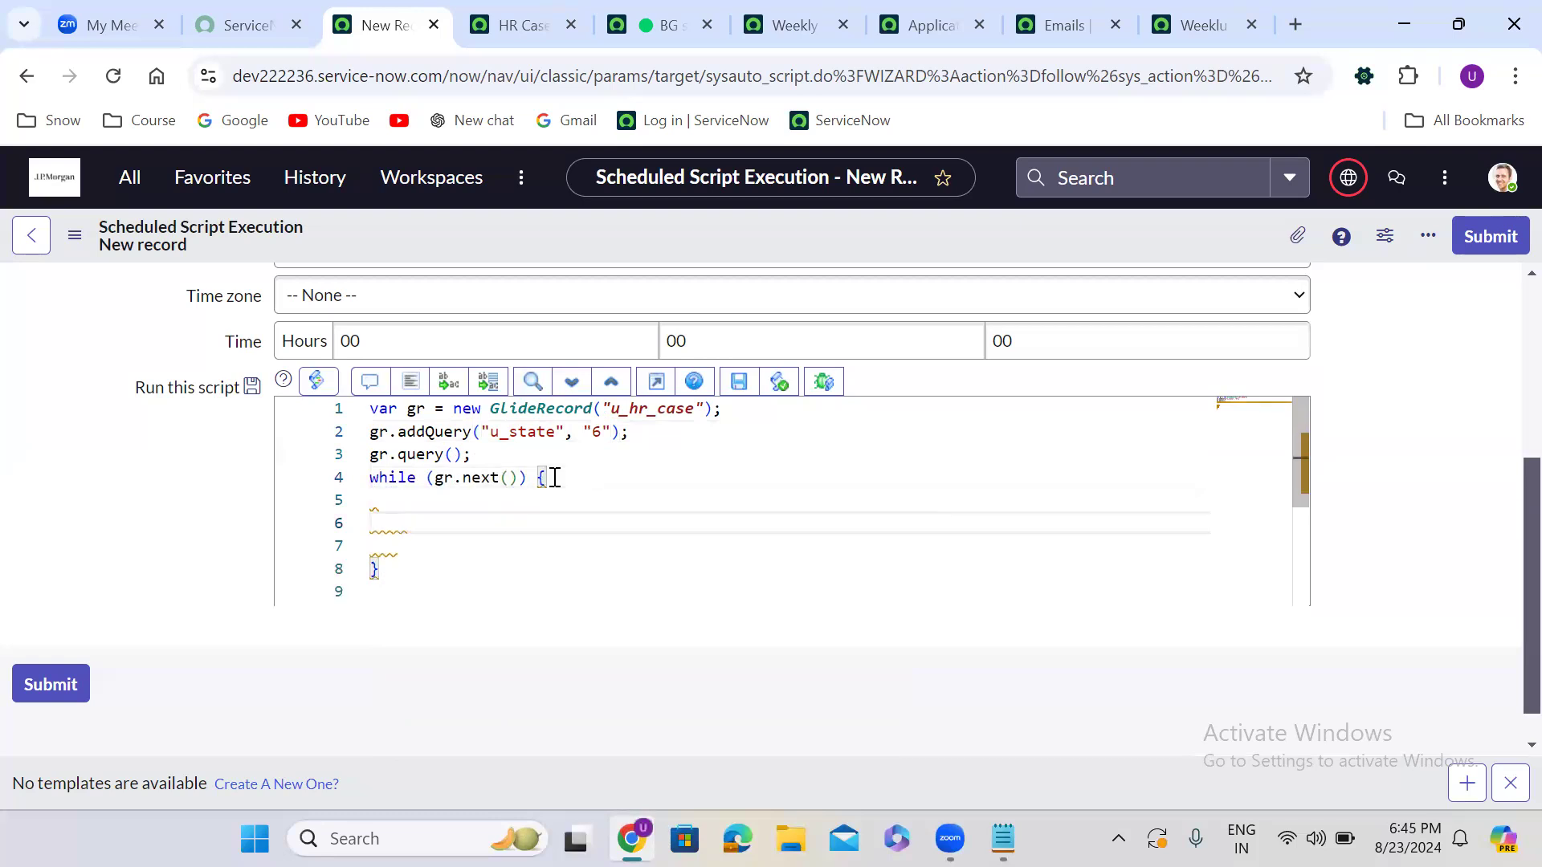
type("var")
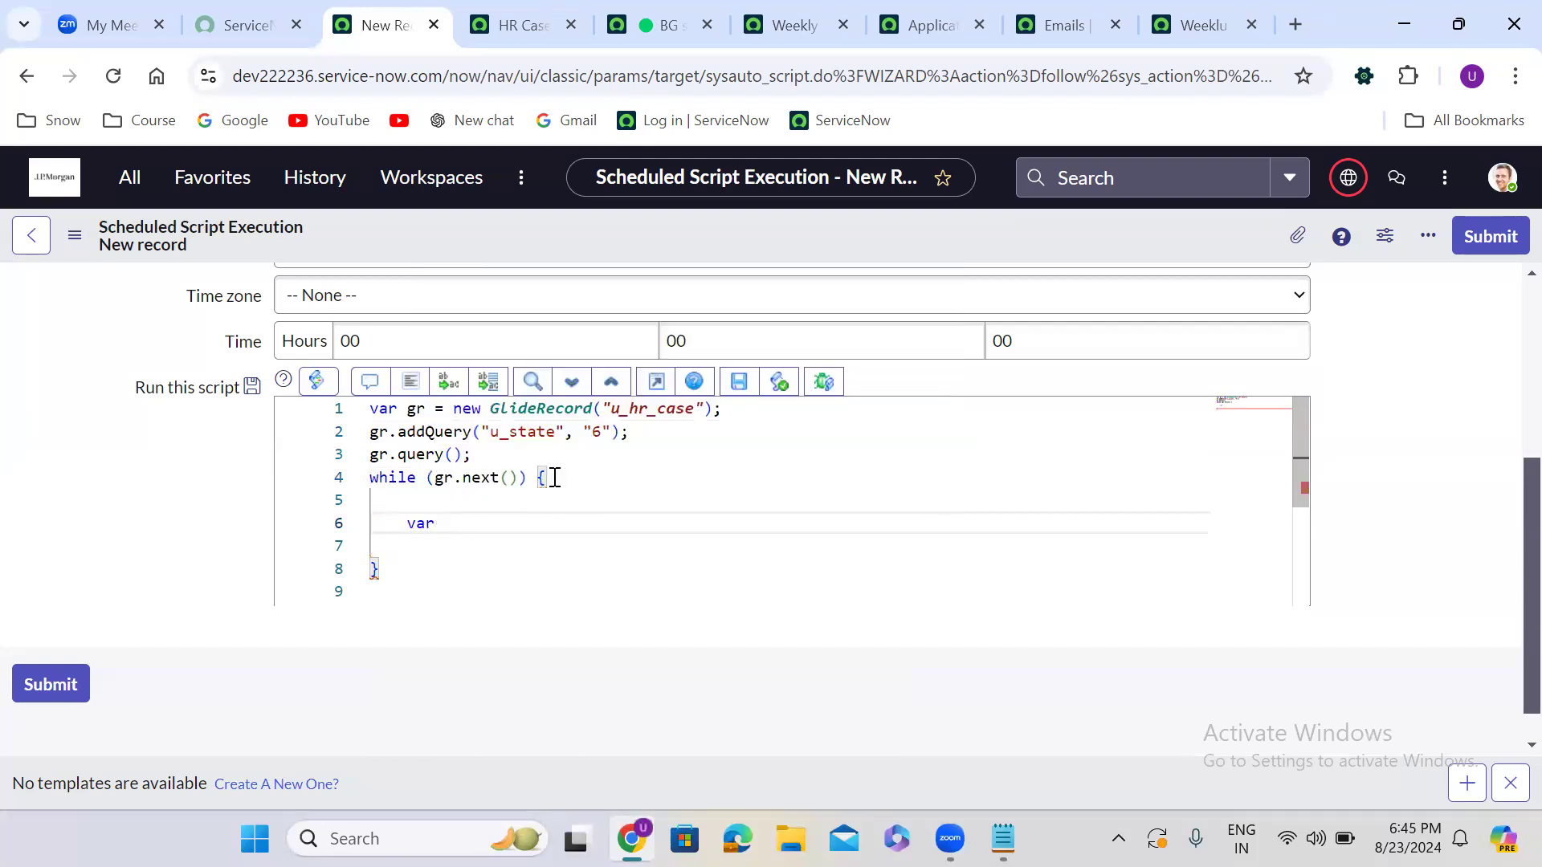
type(" resTime = new")
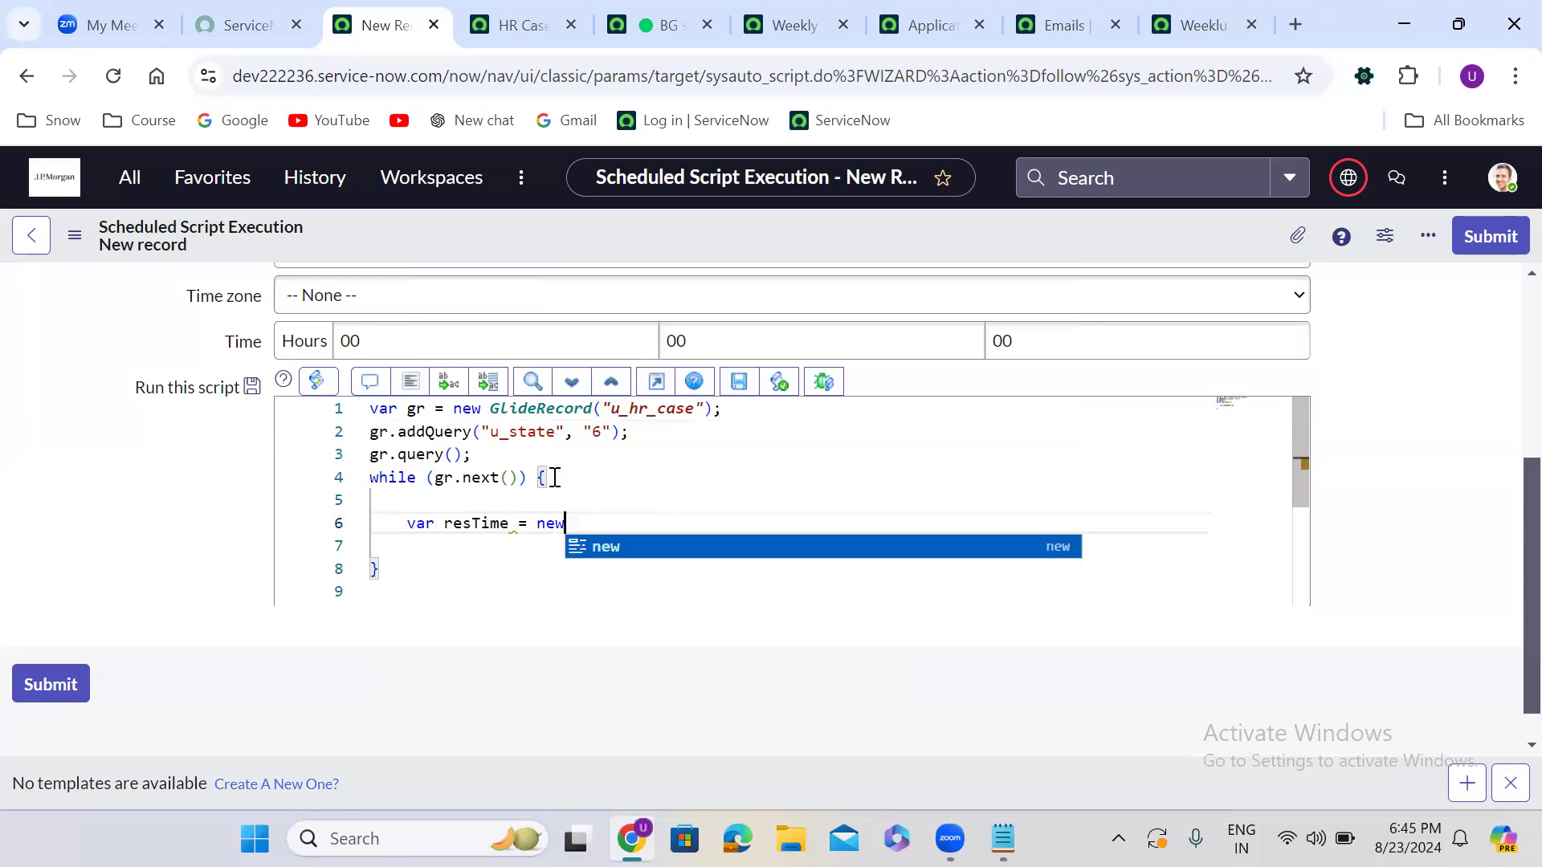
type(" Glide")
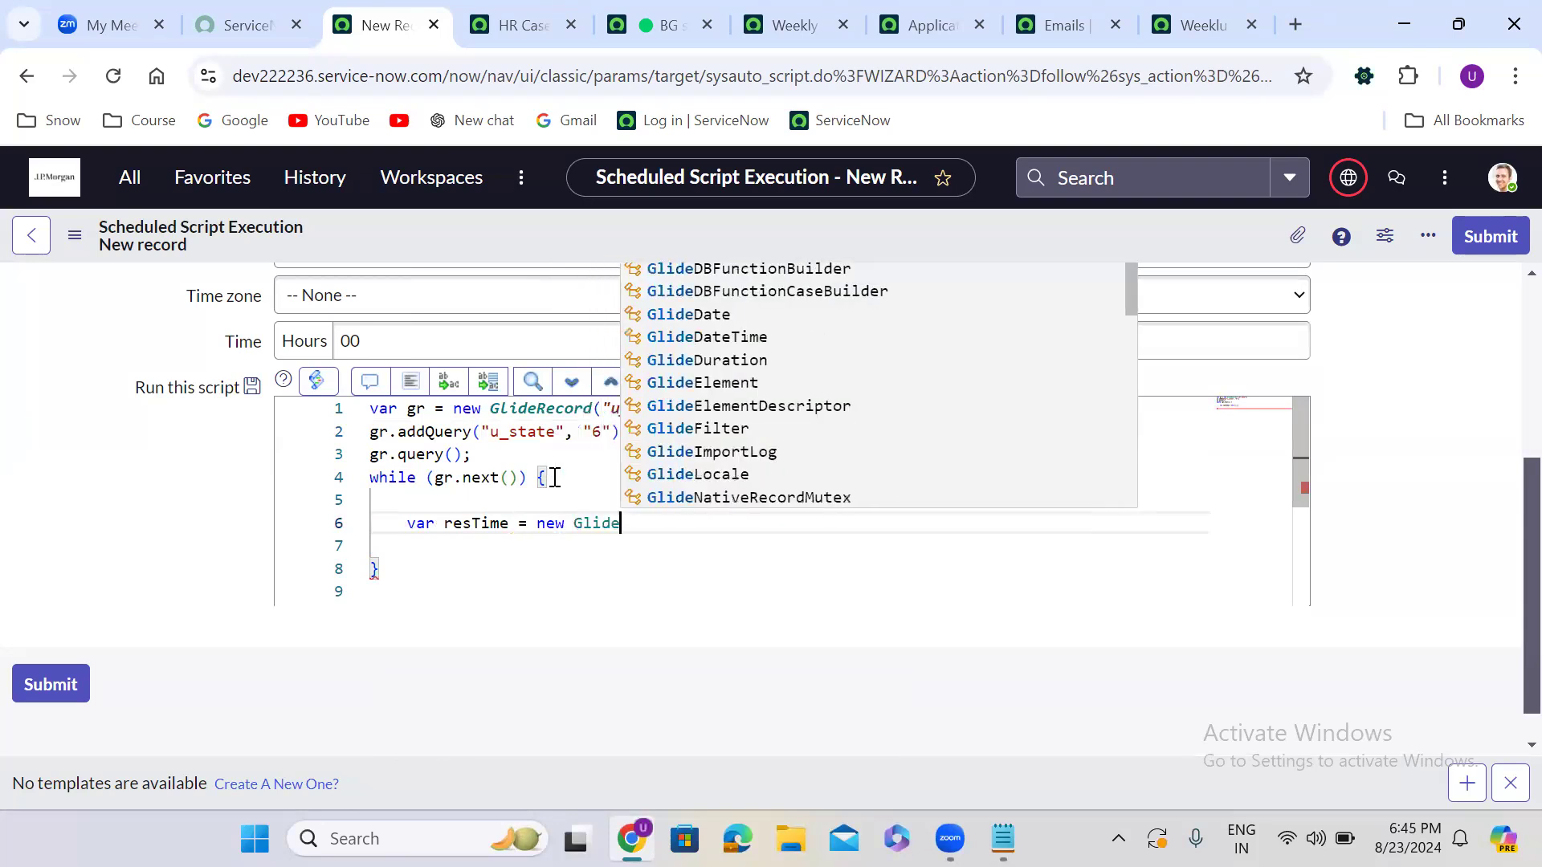
type("Date")
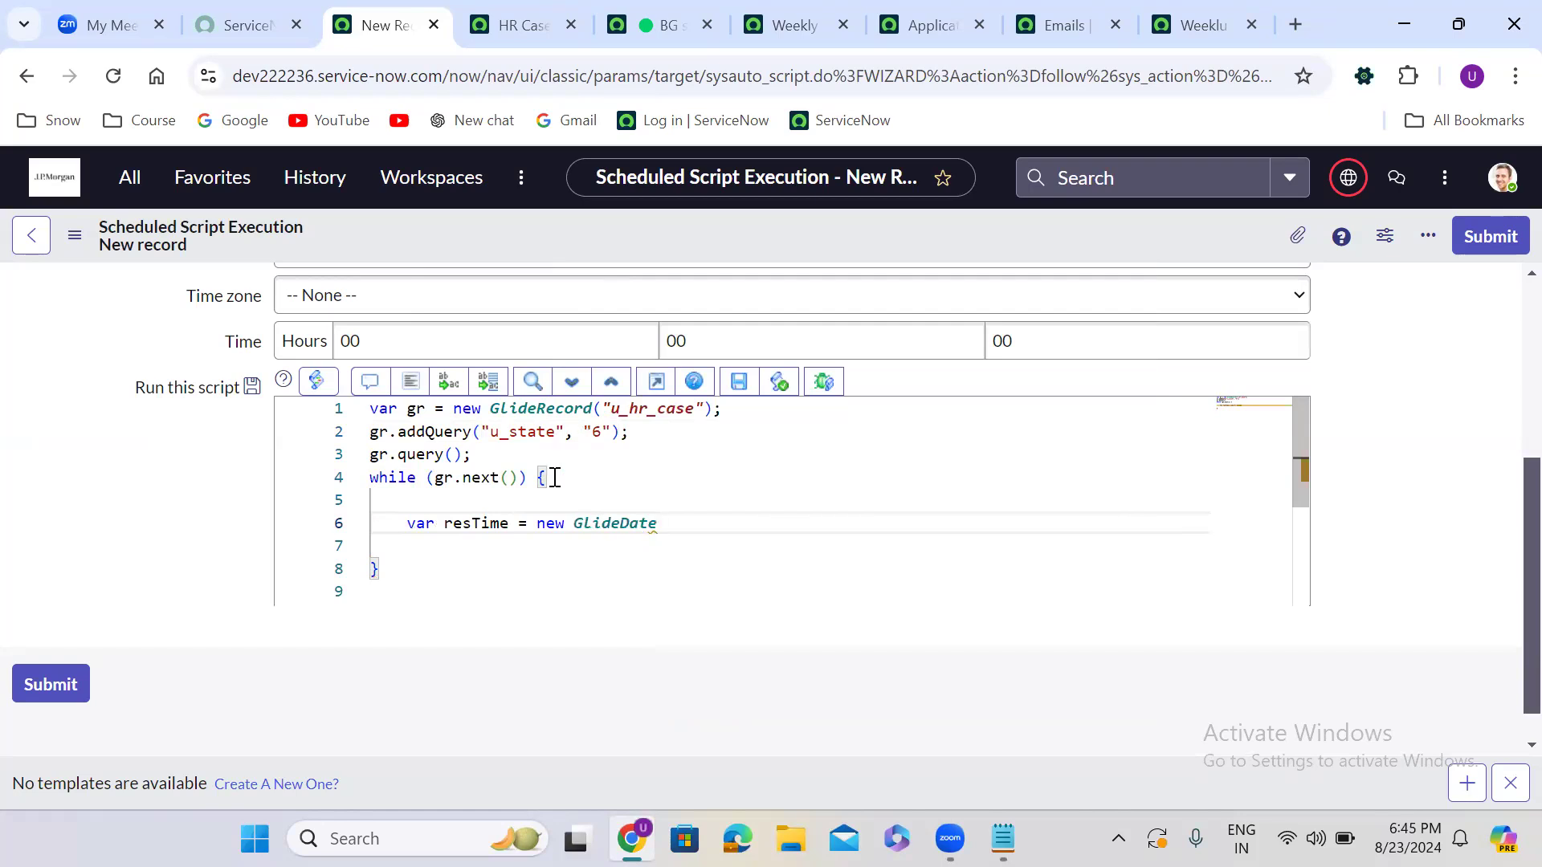
type("Time(")
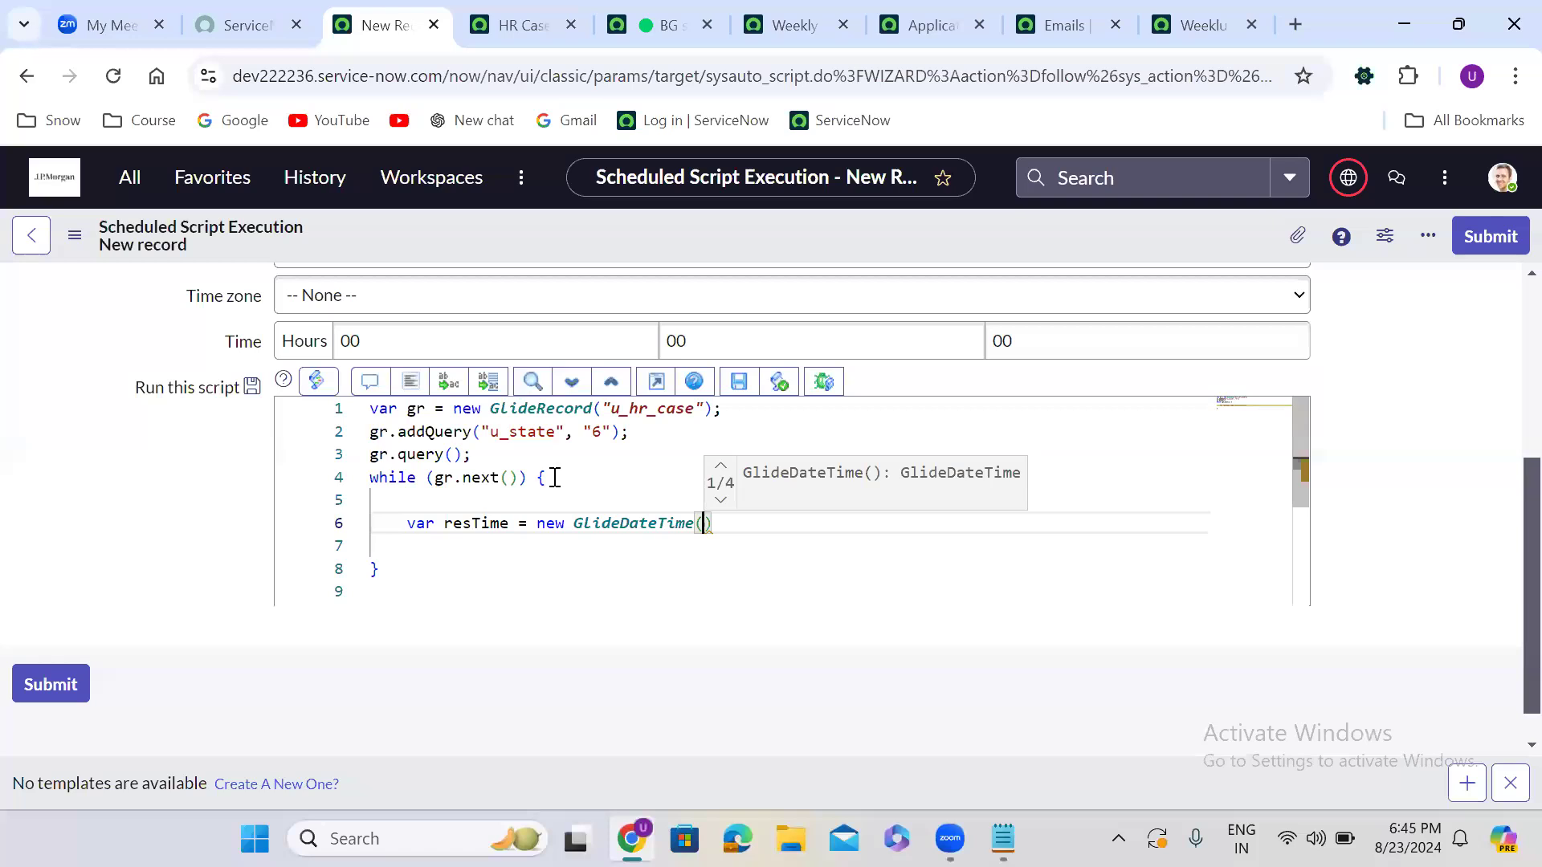
type("gr.")
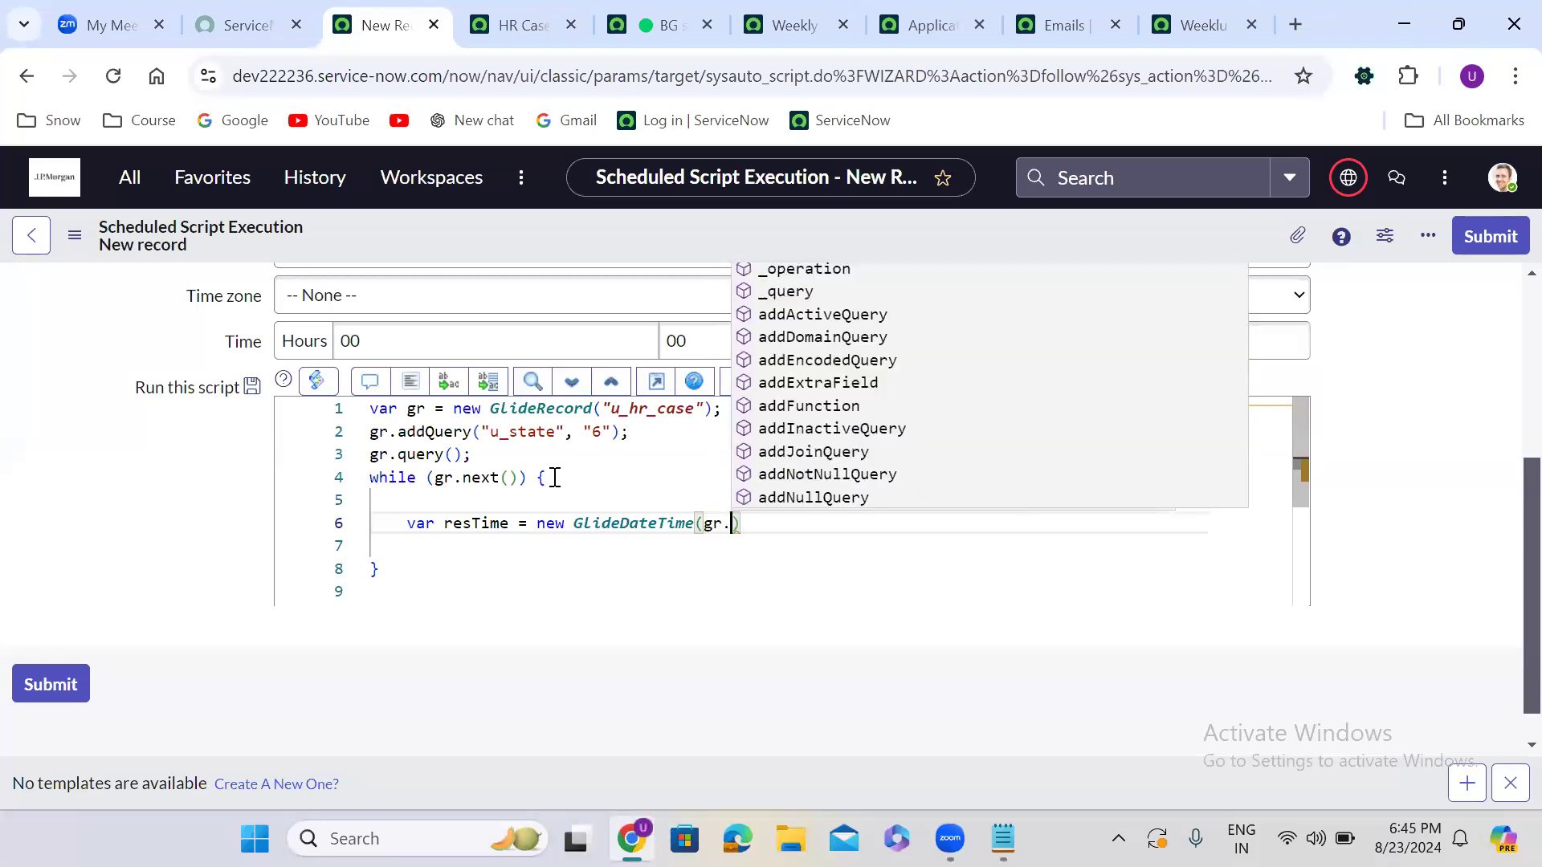
type("u_res")
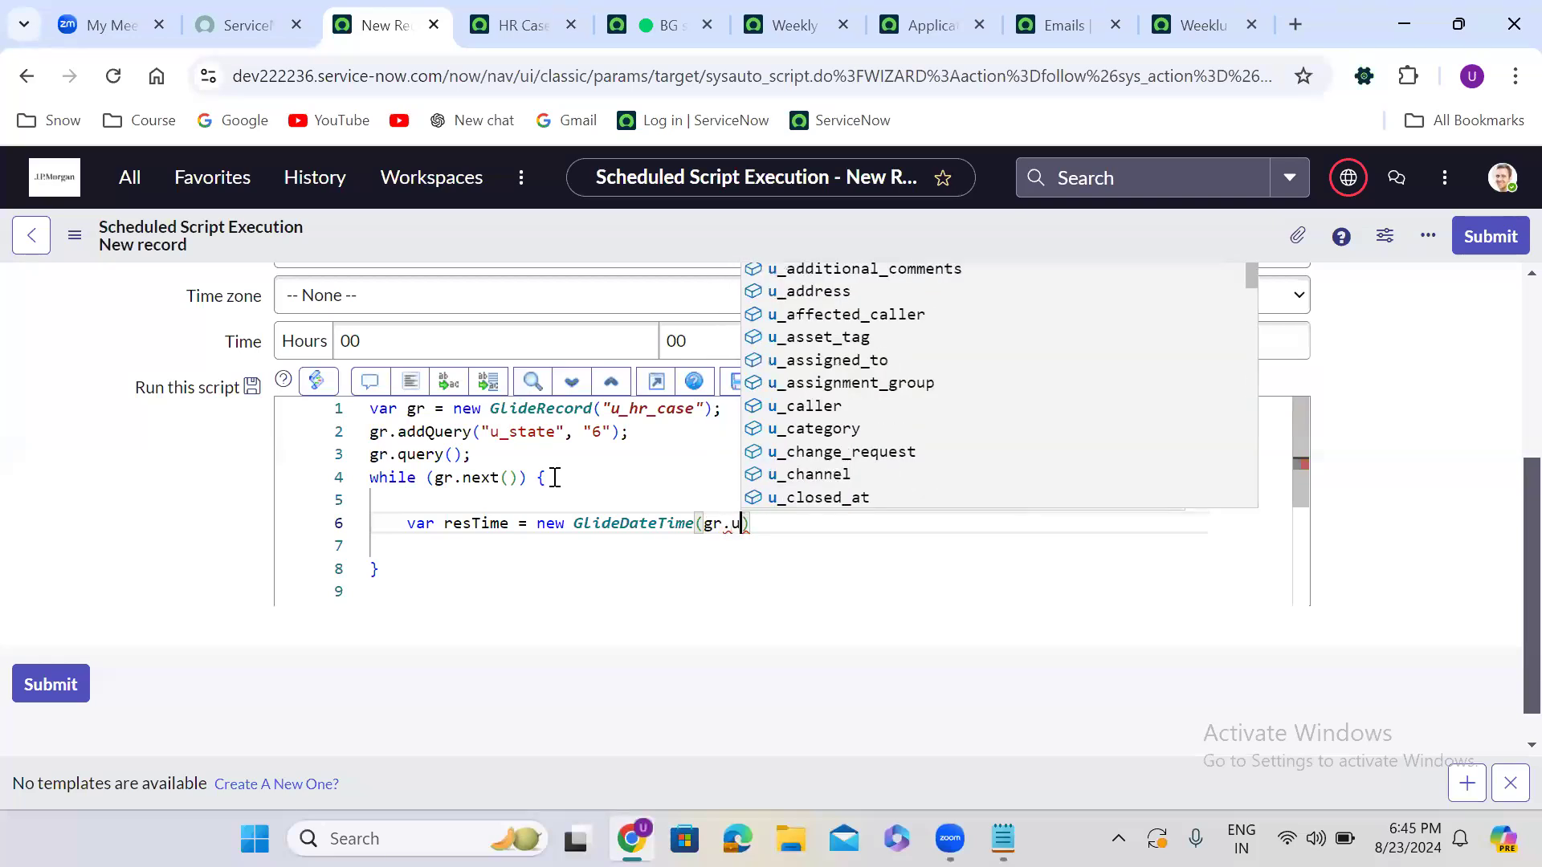
Complete var resTime = new GlideDateTime(gr.u_resolved_at).getDate();
key("Down")
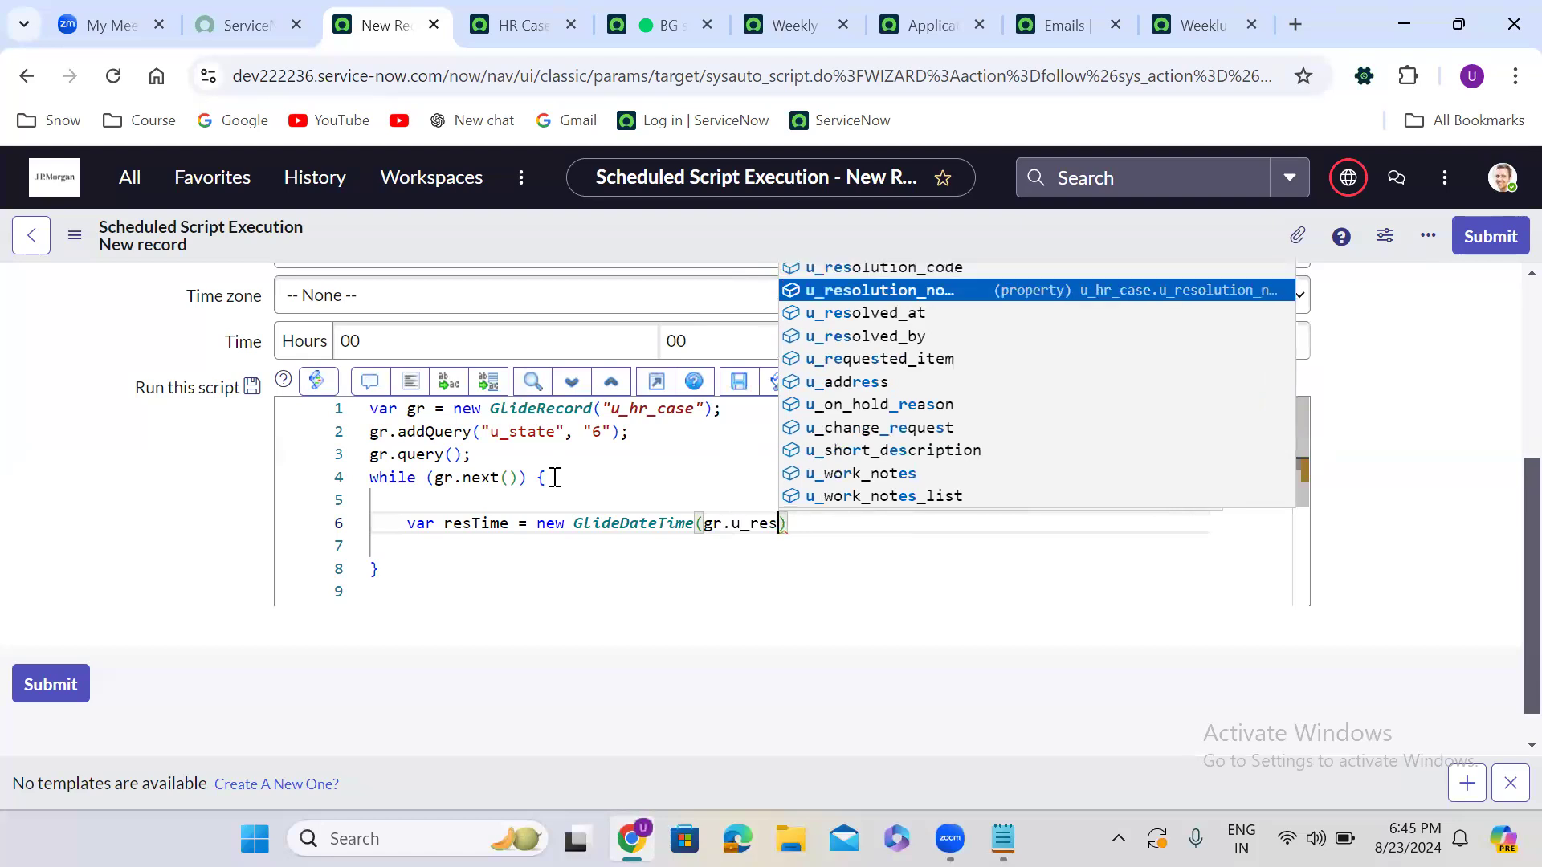
key("Down")
key("Return")
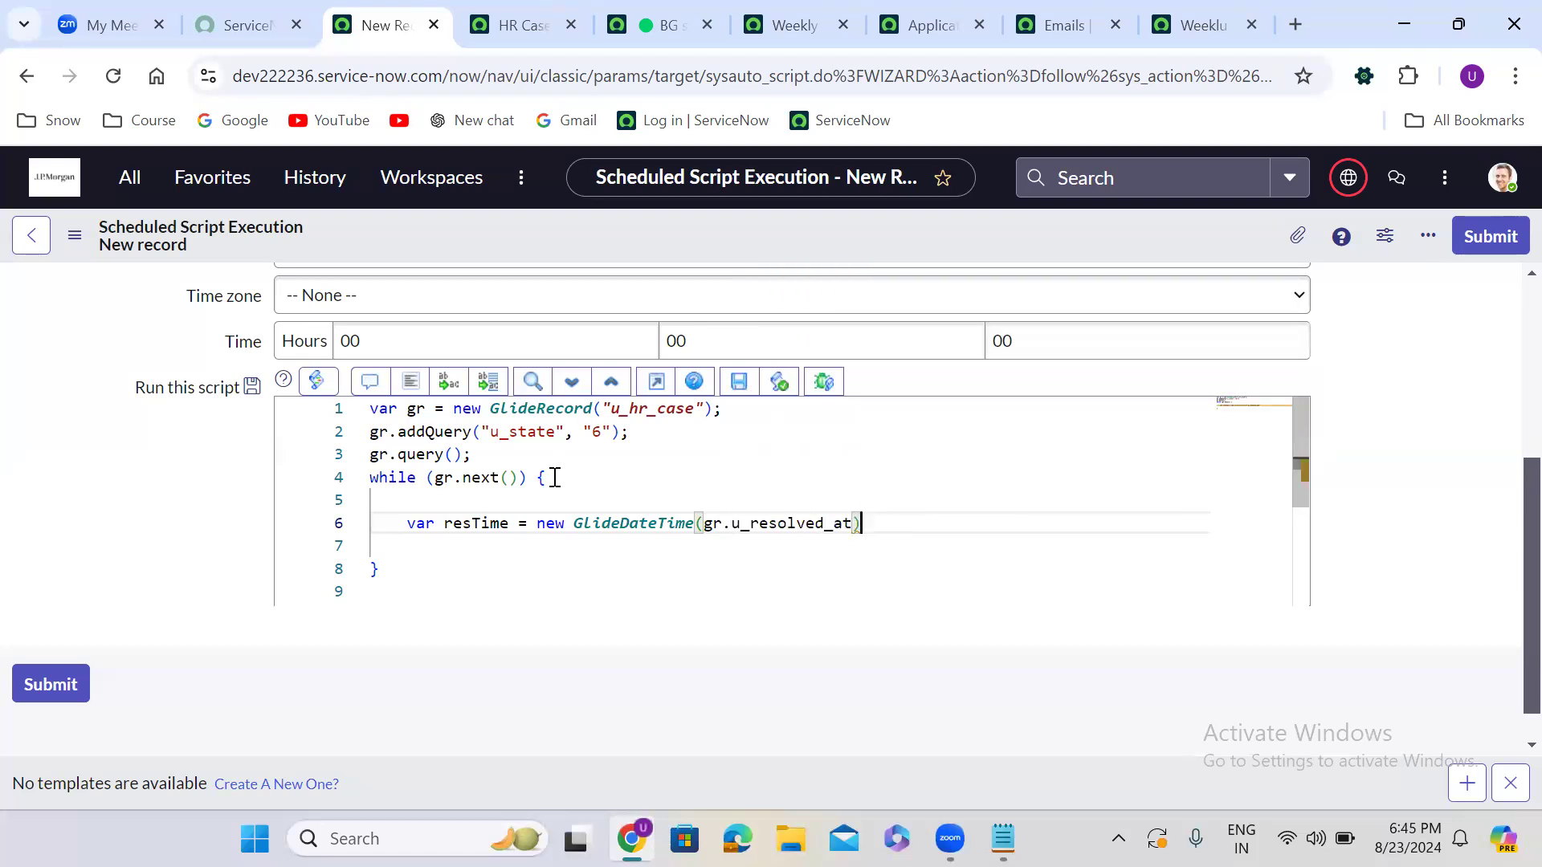
type(".")
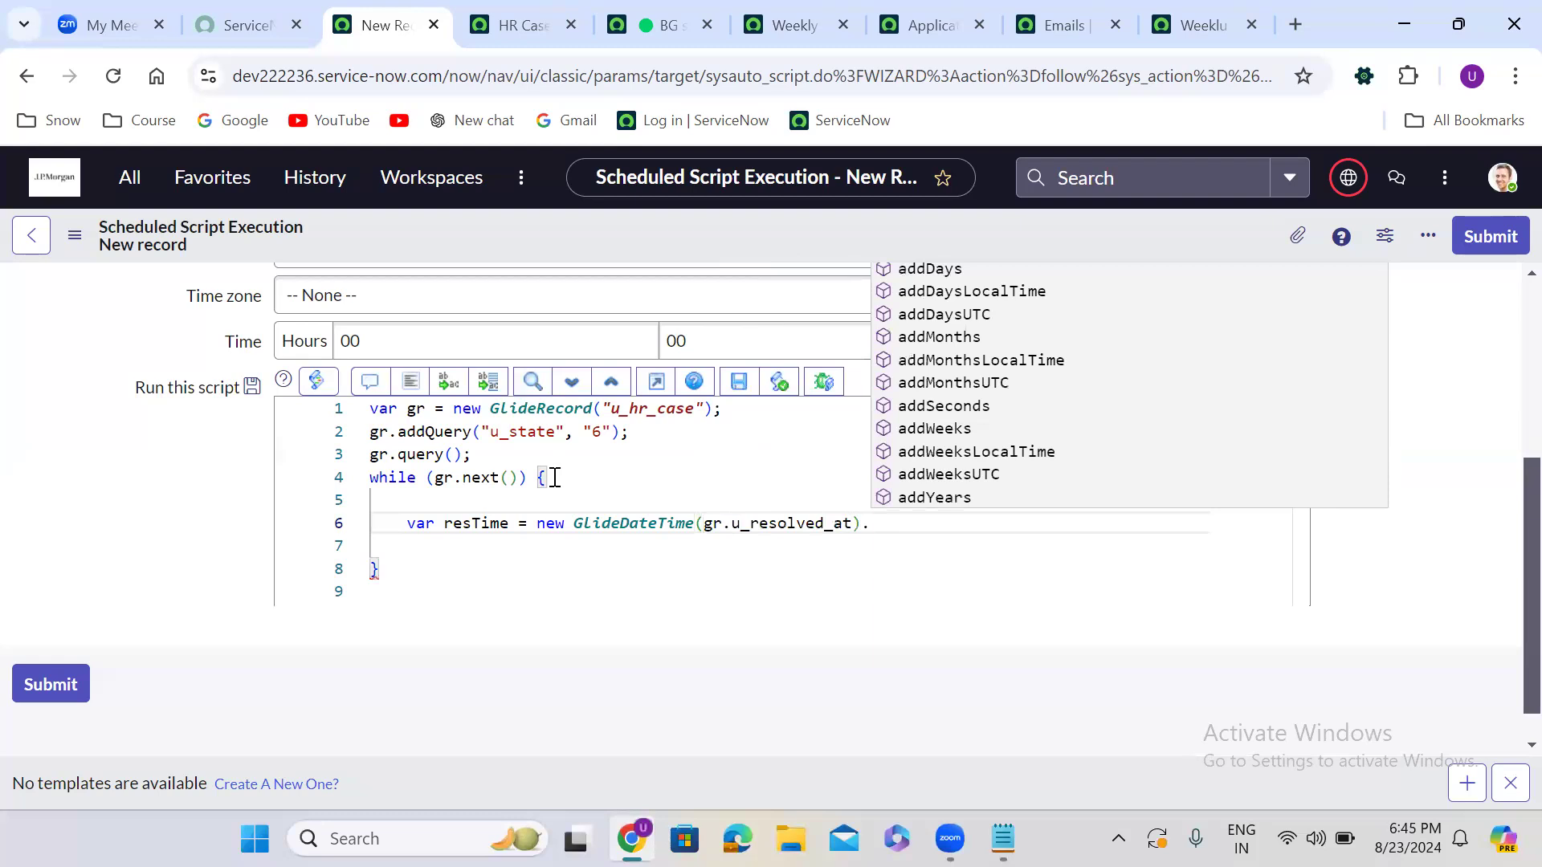
type("getDa")
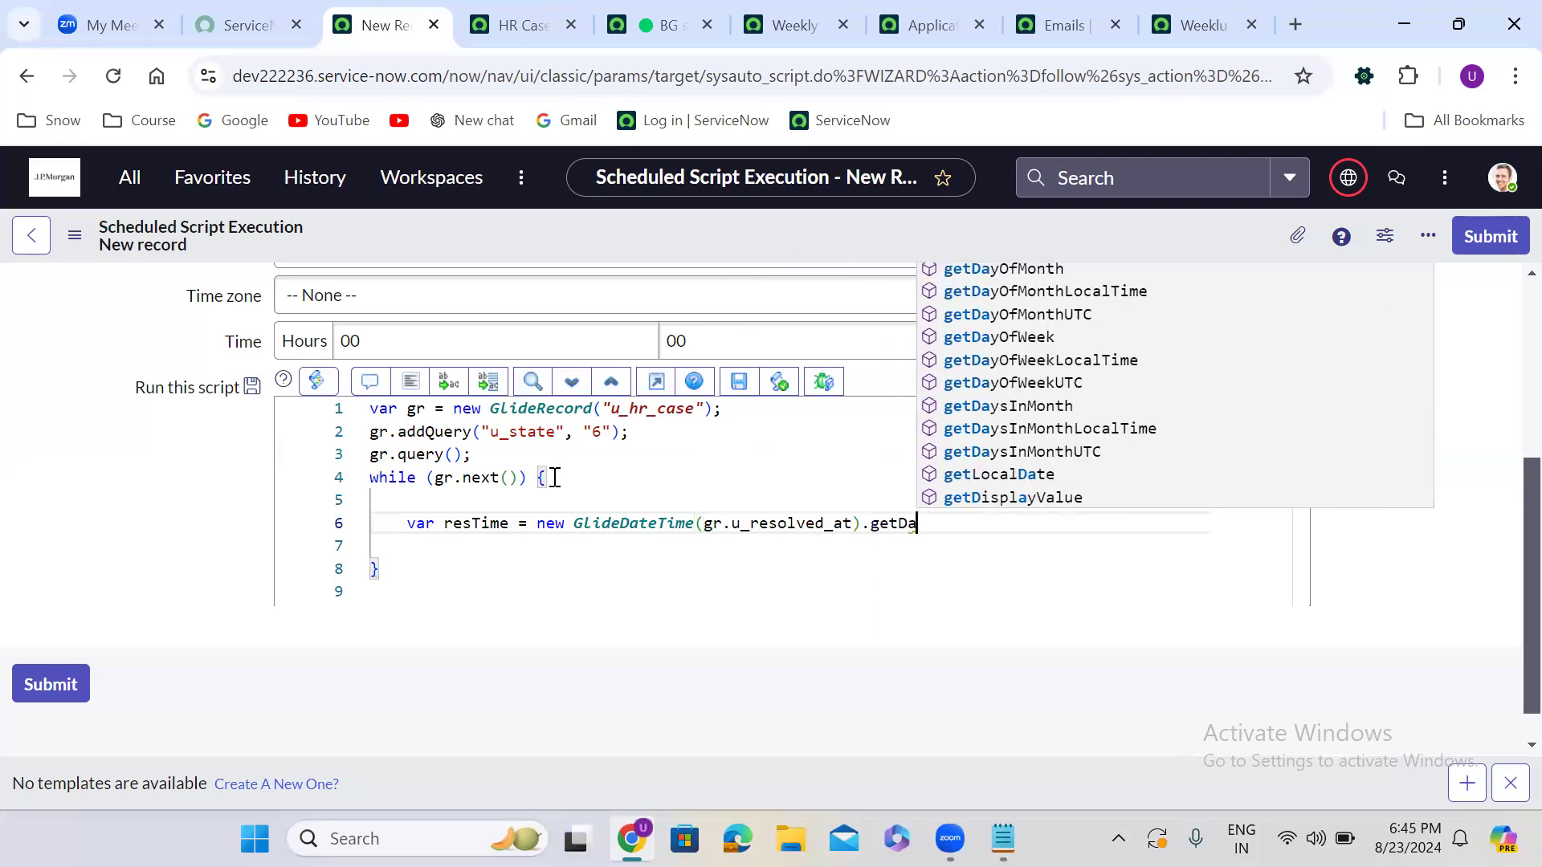
type("t")
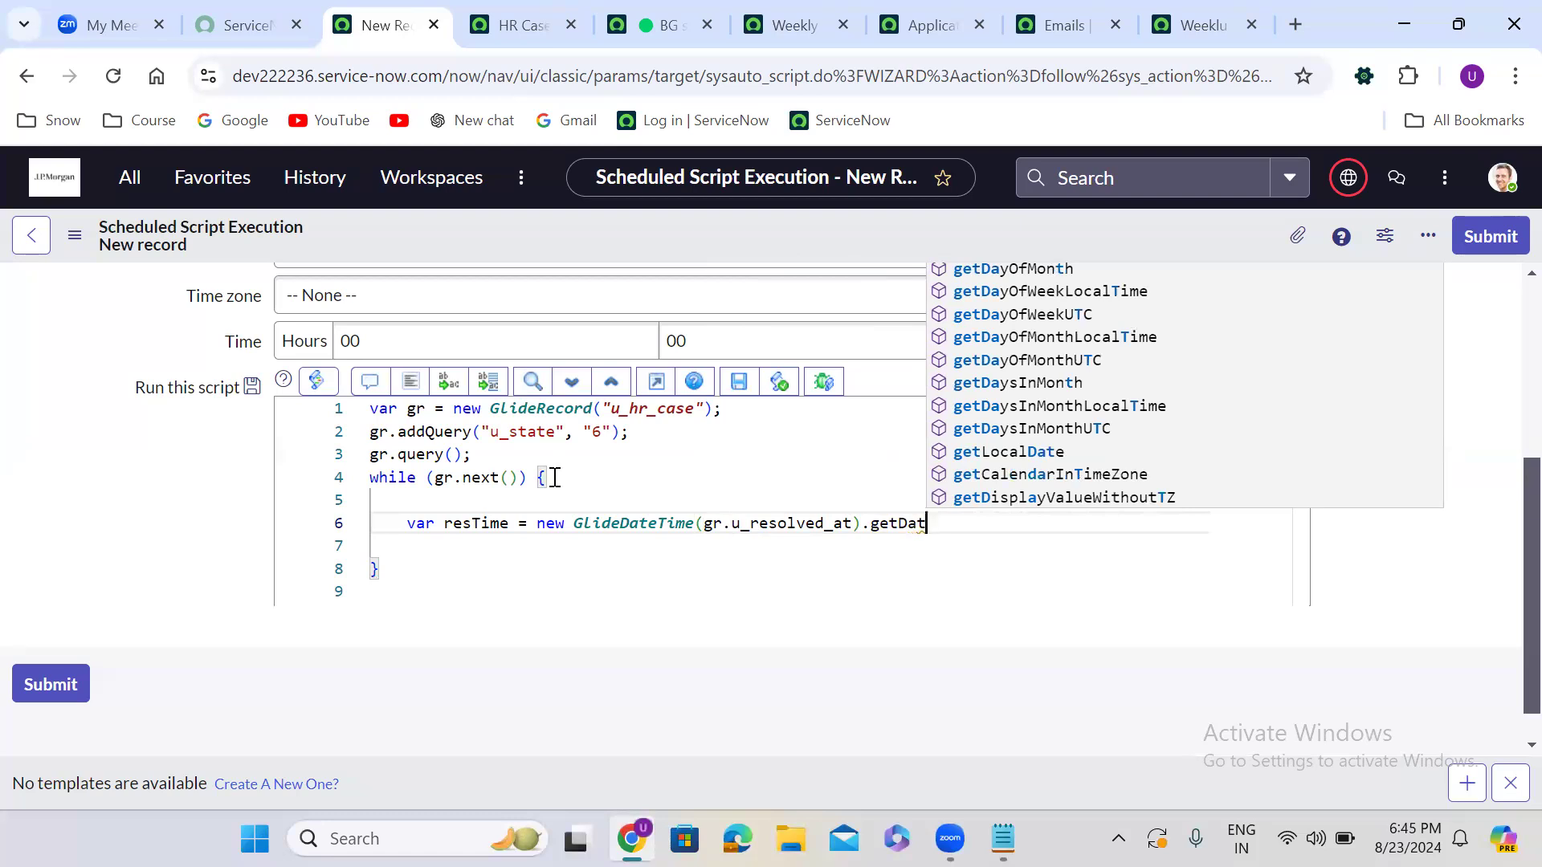
key("BackSpace")
key("BackSpace")
key("BackSpace")
key("BackSpace")
key("BackSpace")
key("BackSpace")
key("BackSpace")
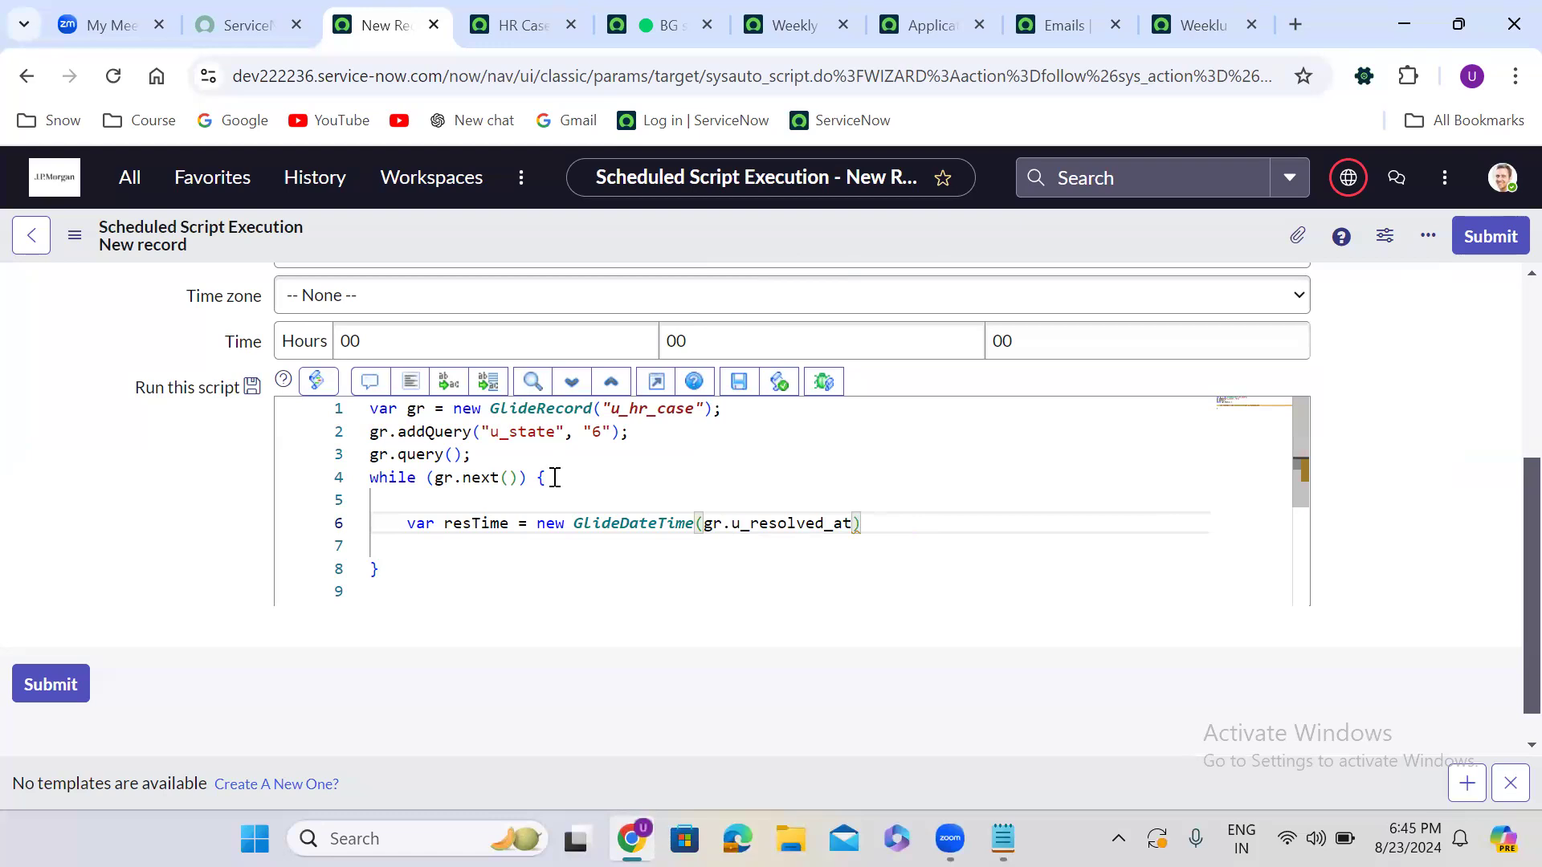
type(".get")
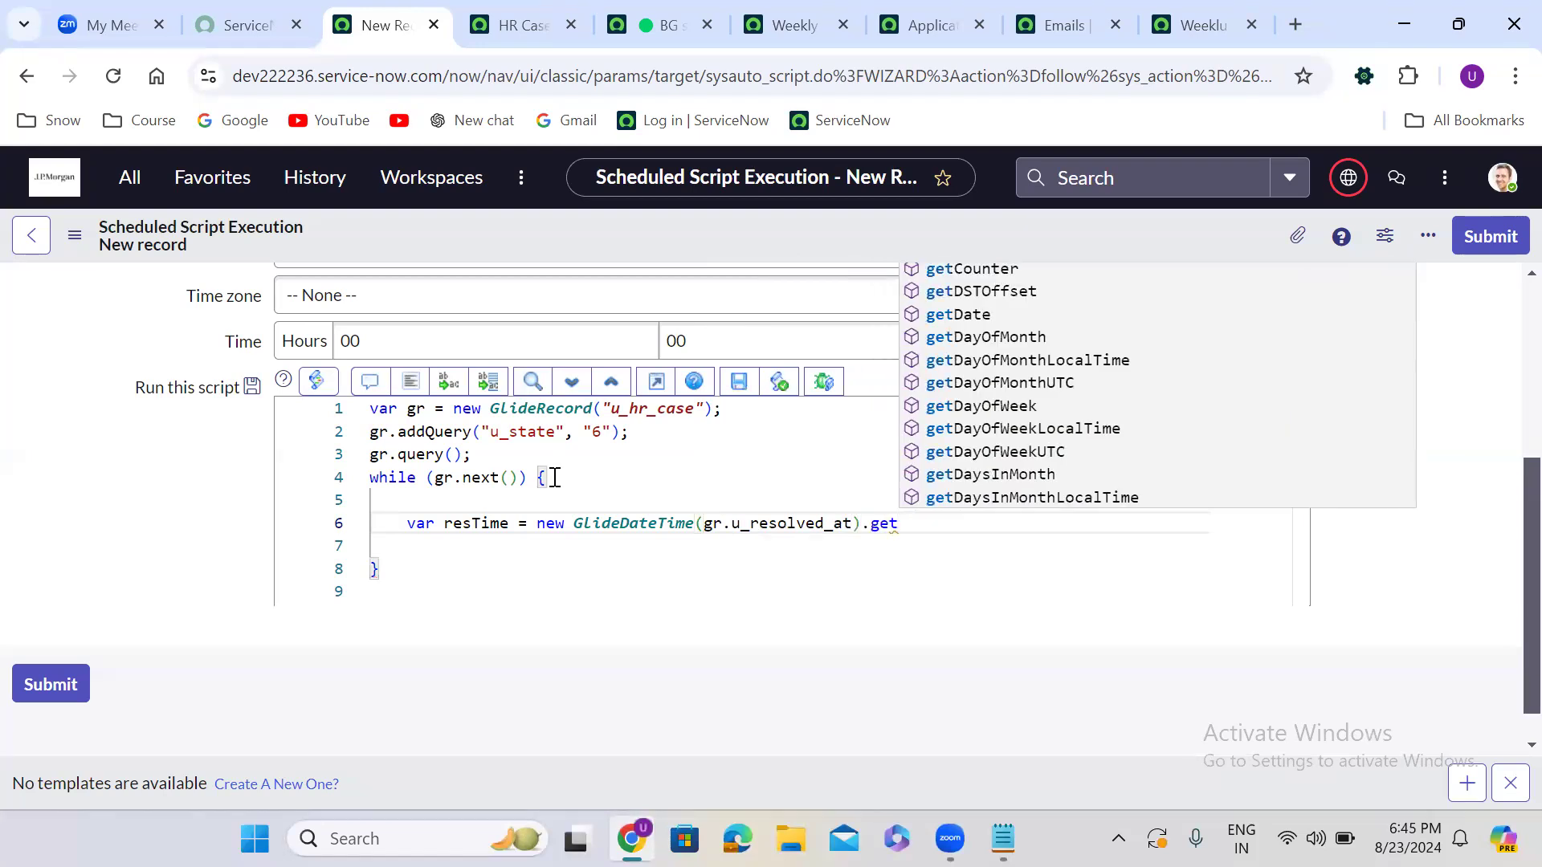
type("D")
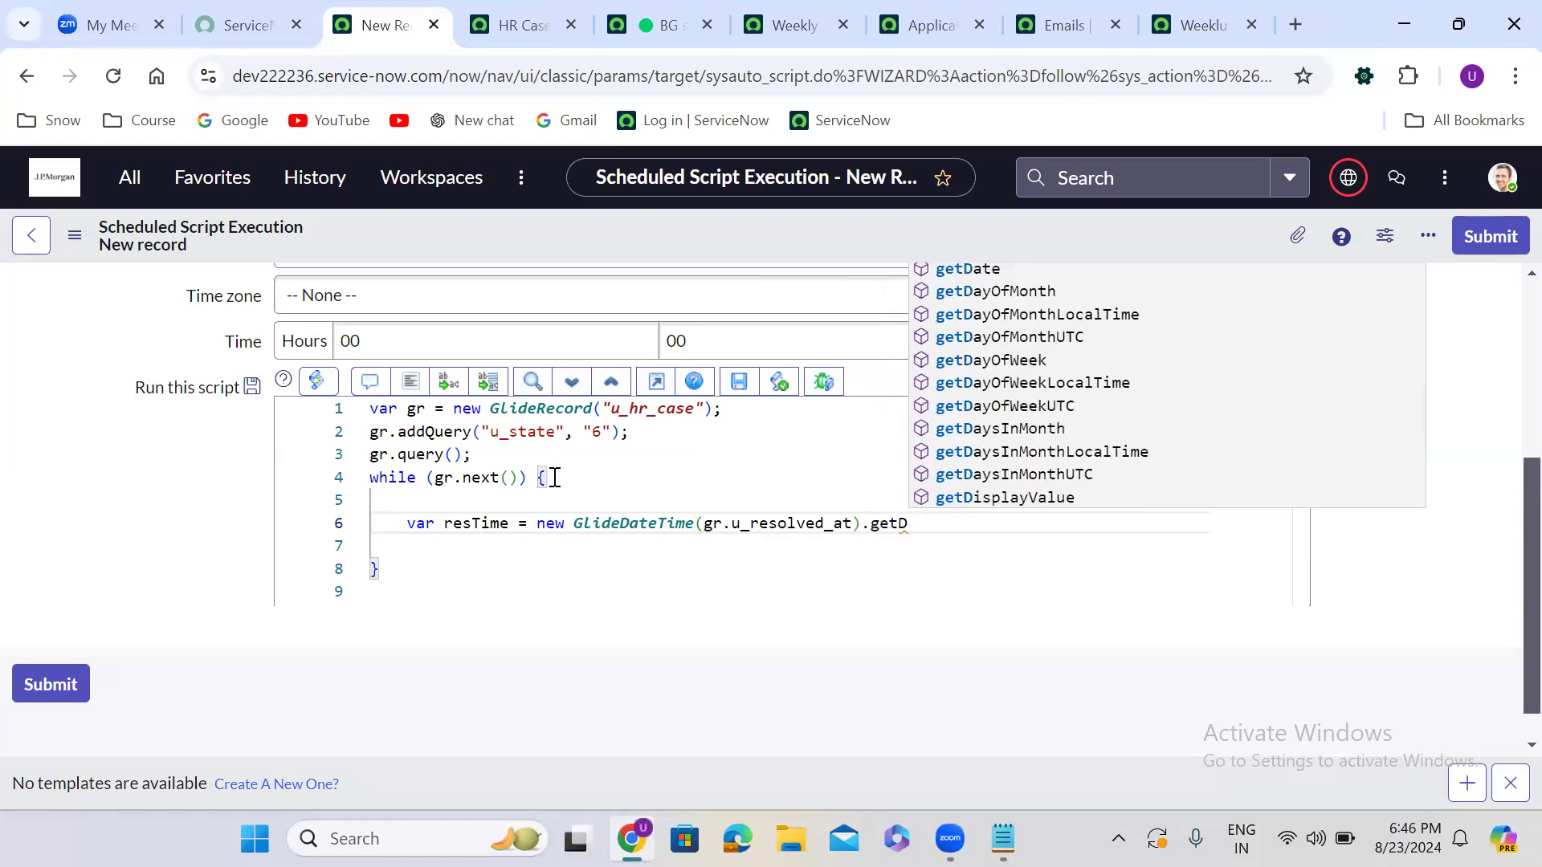
type("isp")
key("Return")
type("();")
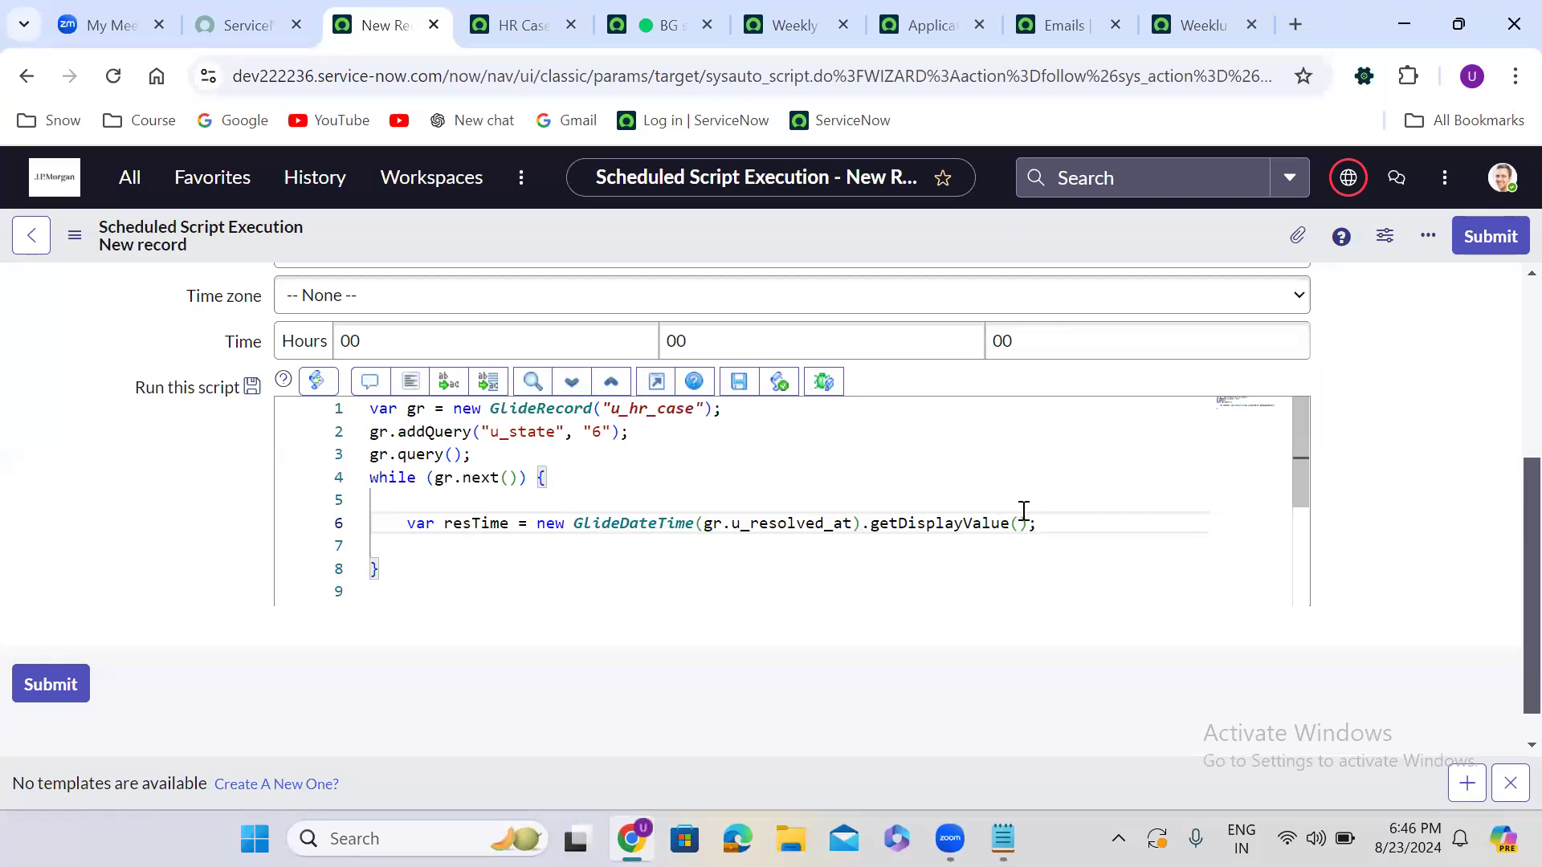
key("Return")
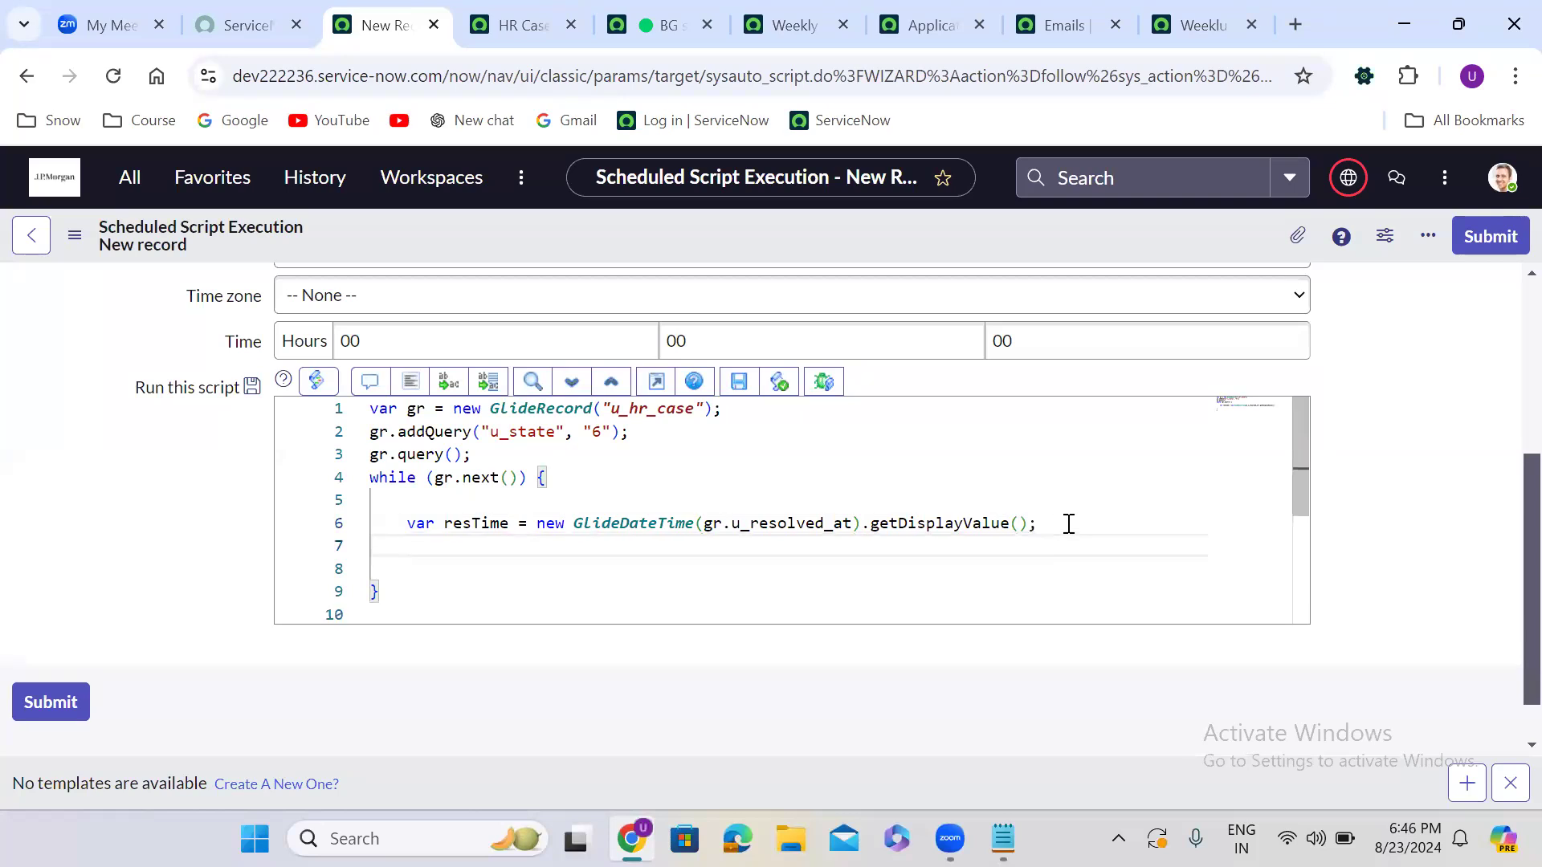
key("Return")
type("var")
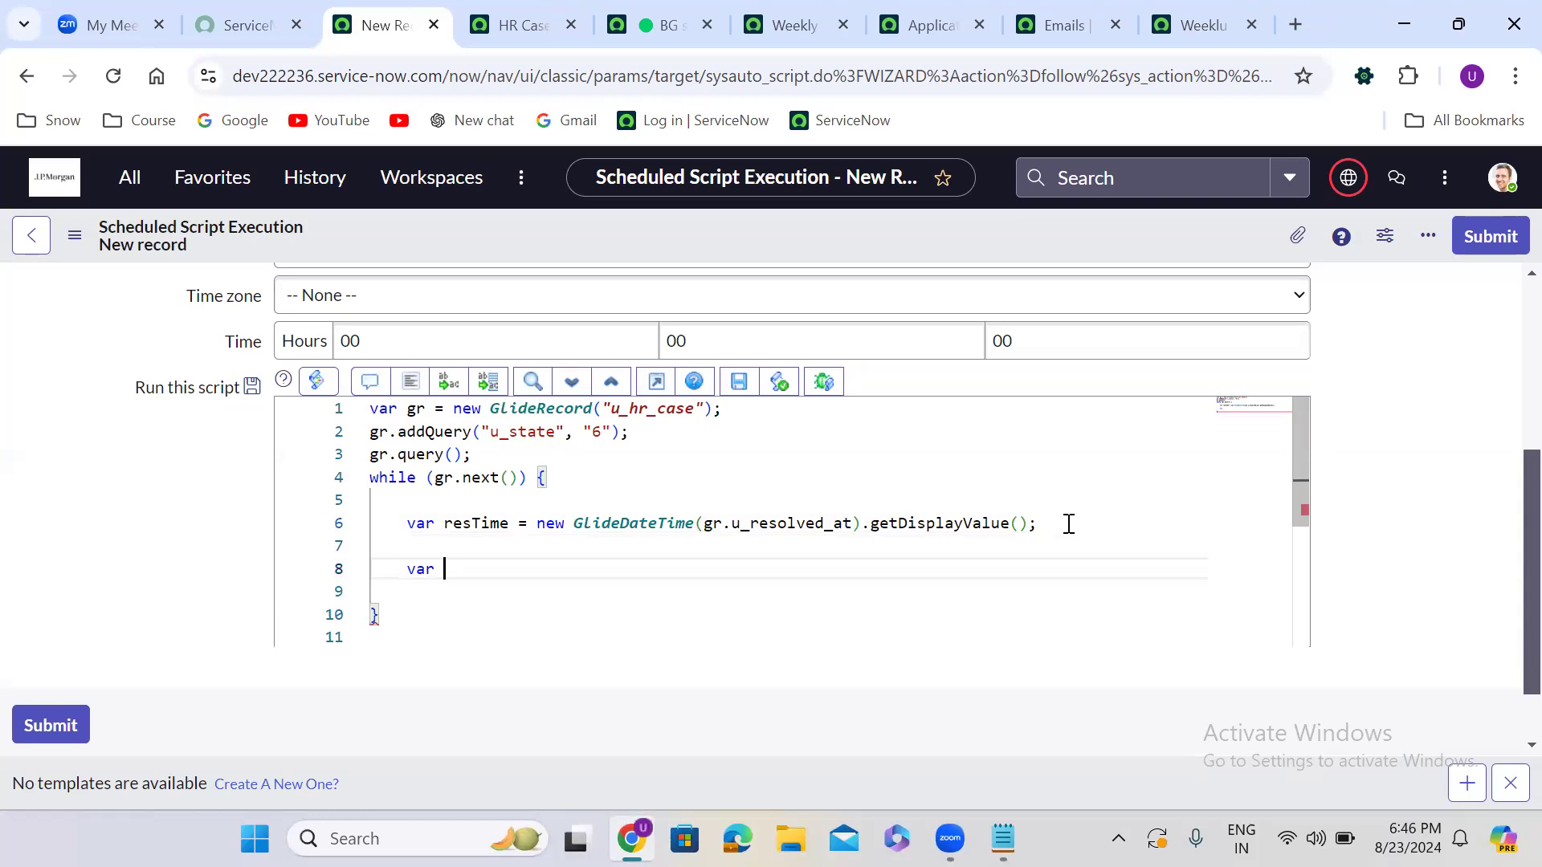
double_click(929, 524)
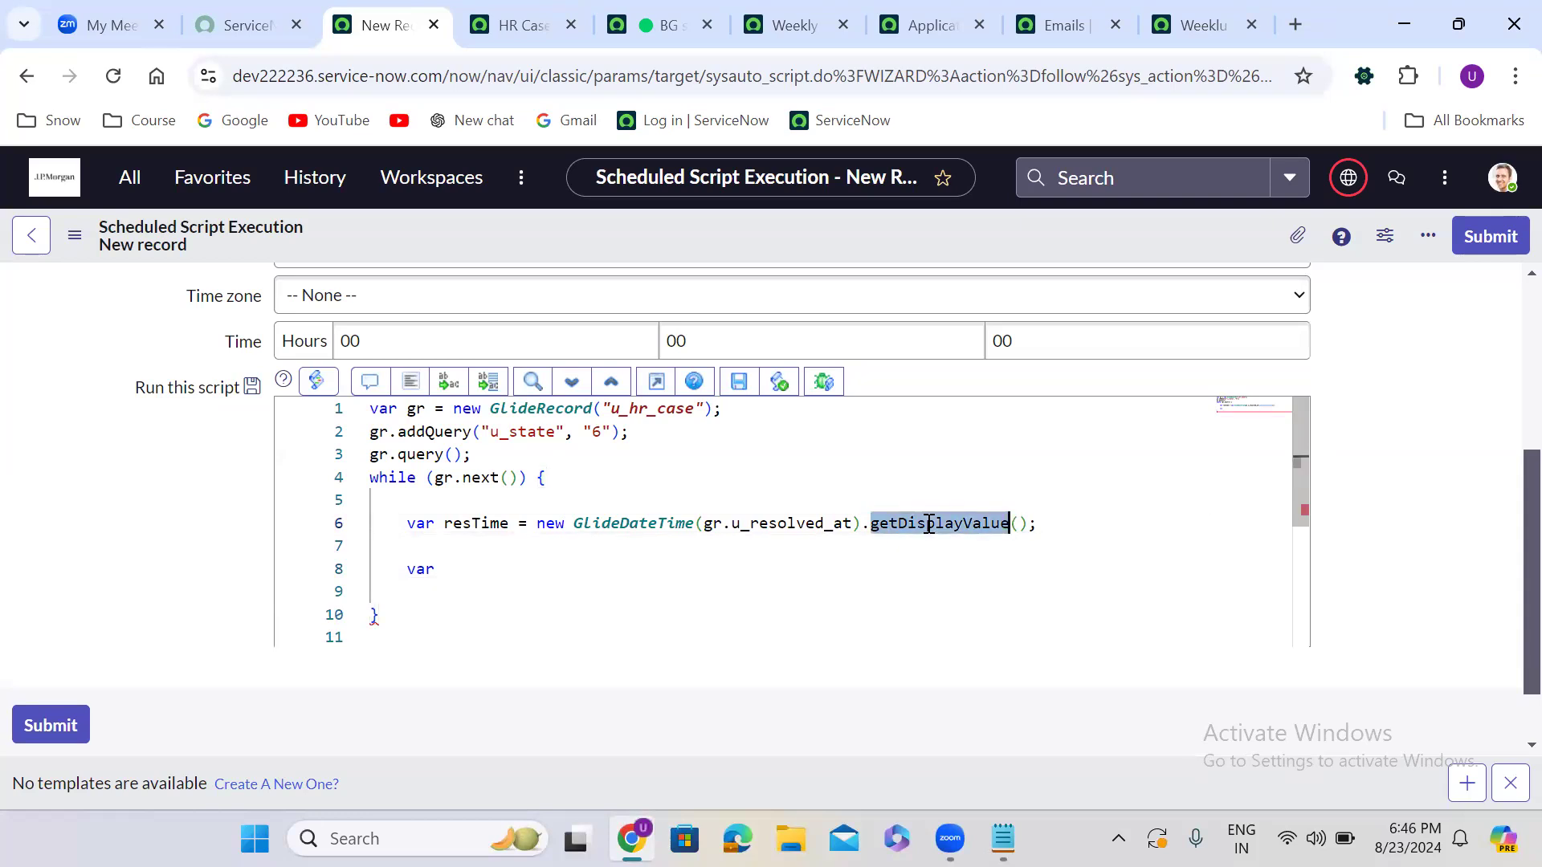
type("getda")
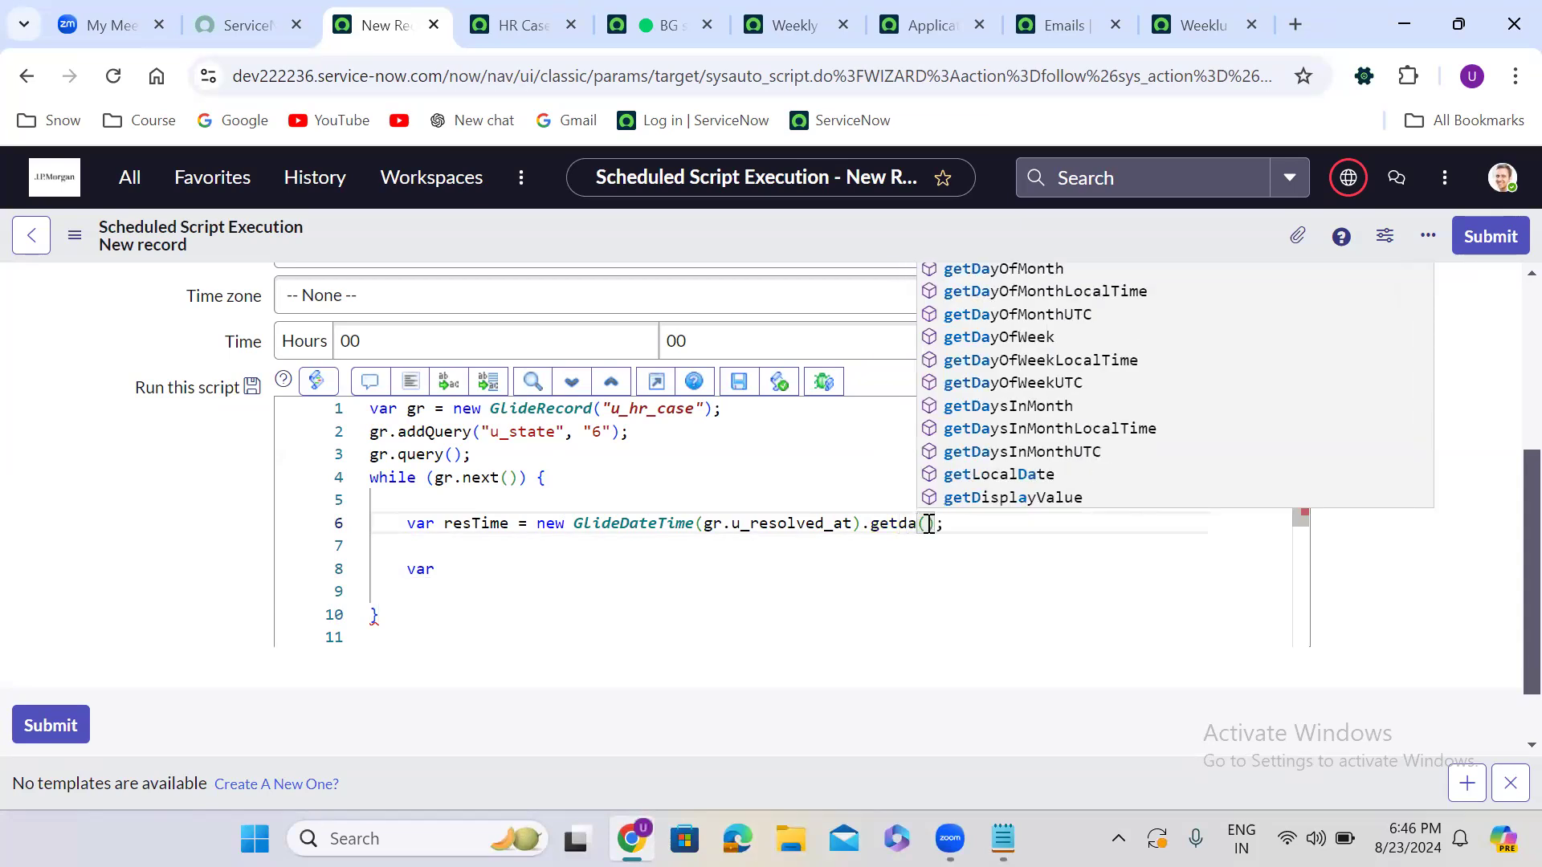
type("te")
key("Return")
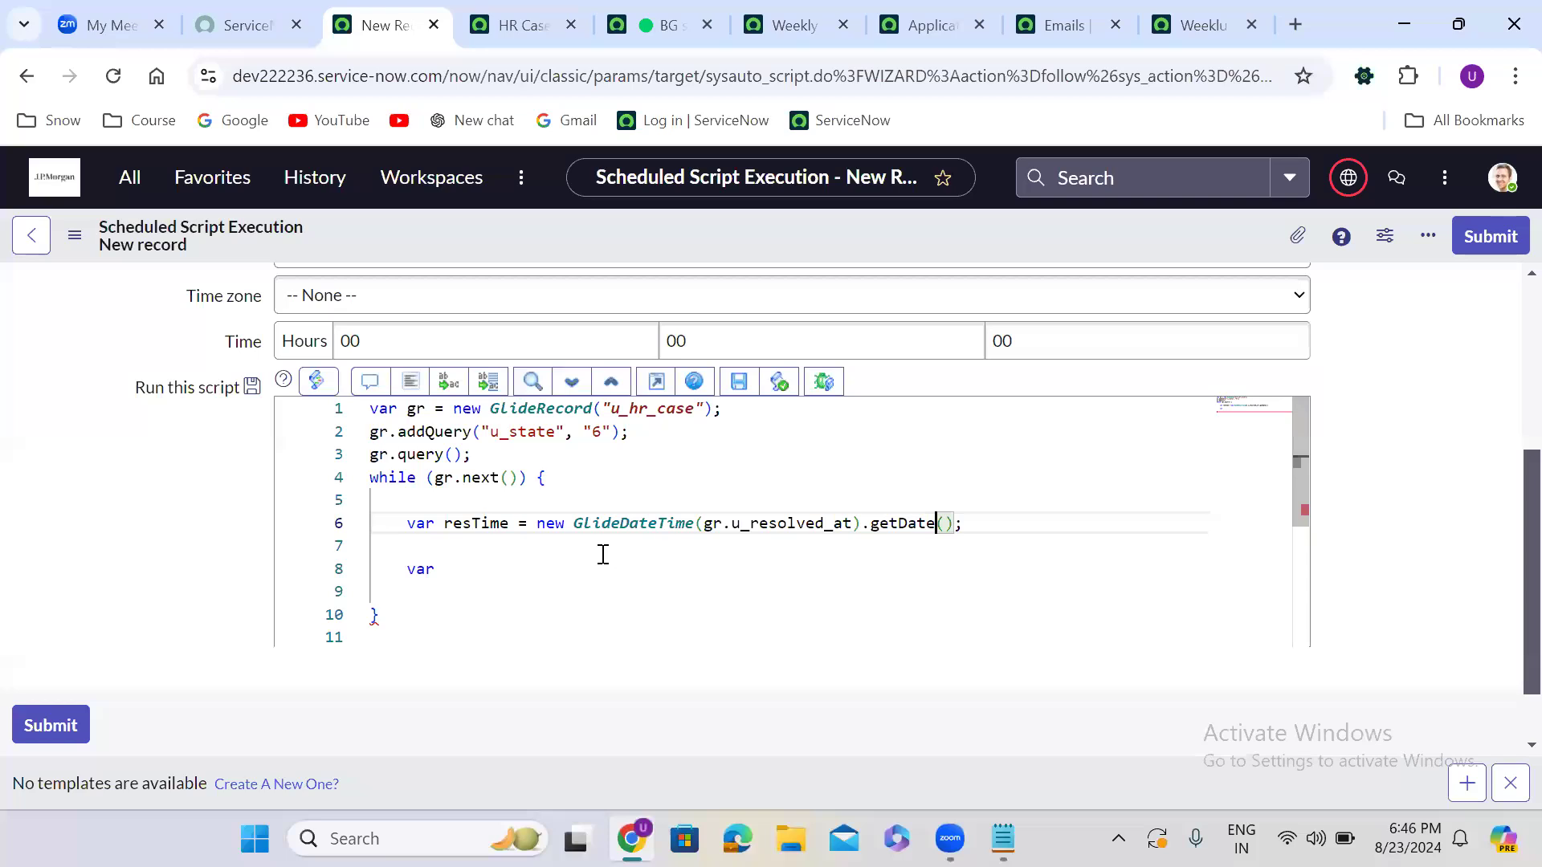
Add var today = new GlideDateTime().getDate(); and tidy the blank lines around it
left_click(484, 563)
type("to")
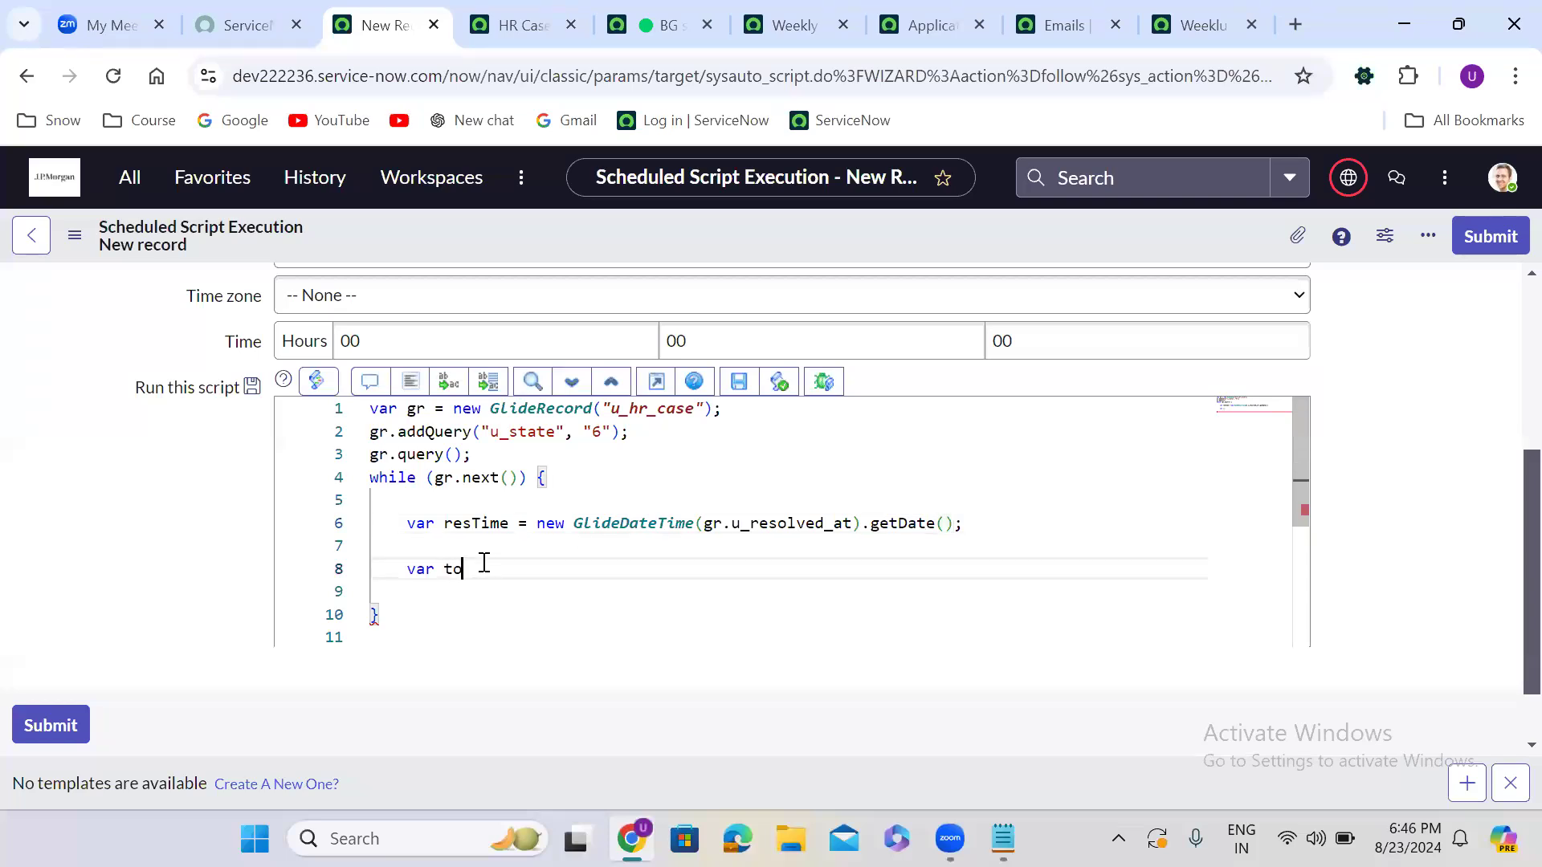
type("day = n")
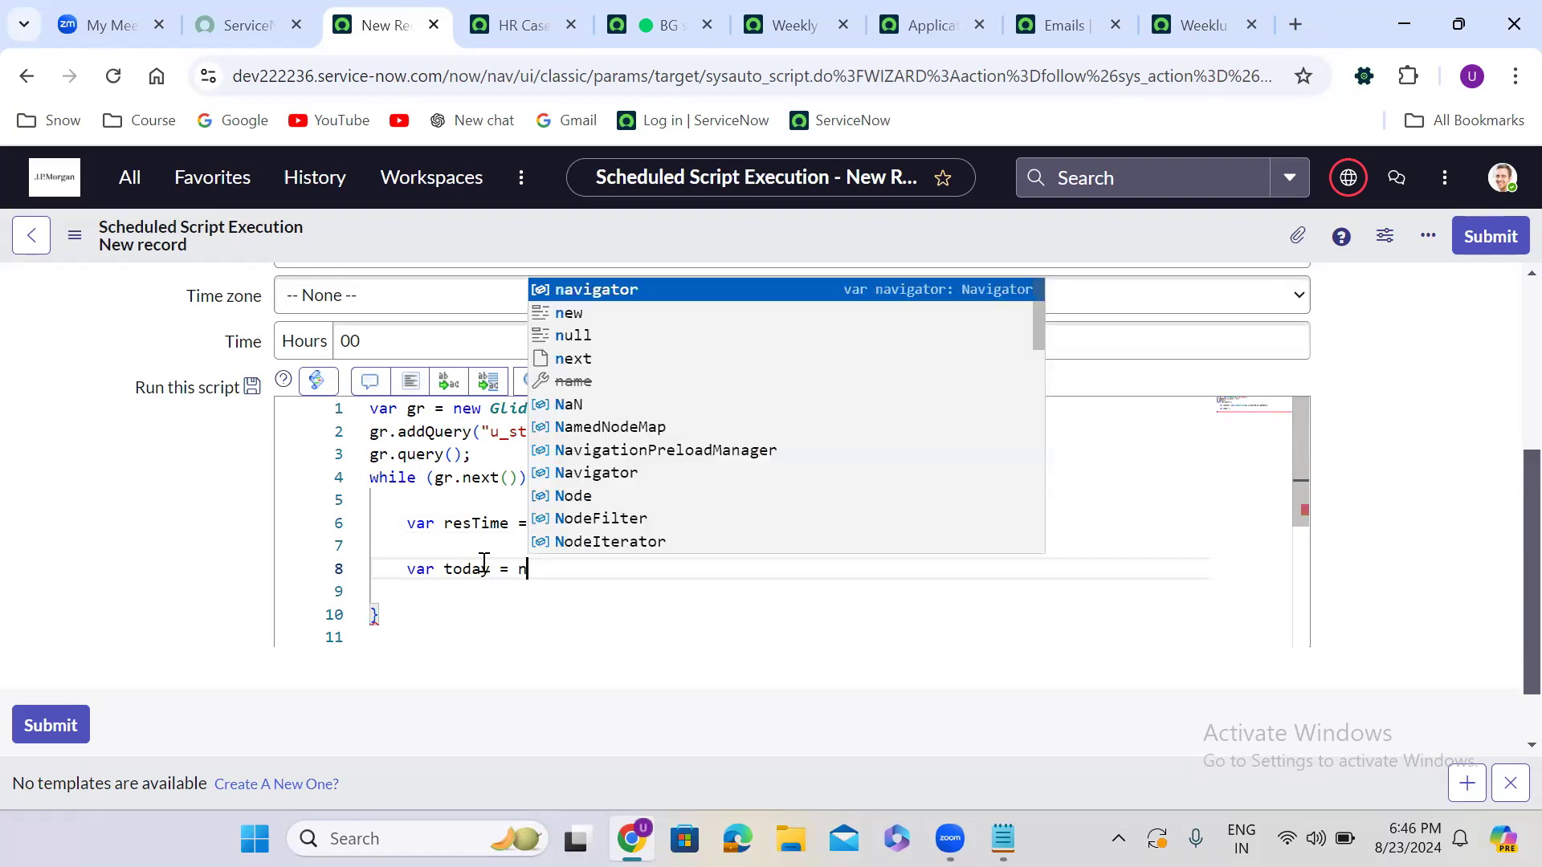
type("ew G")
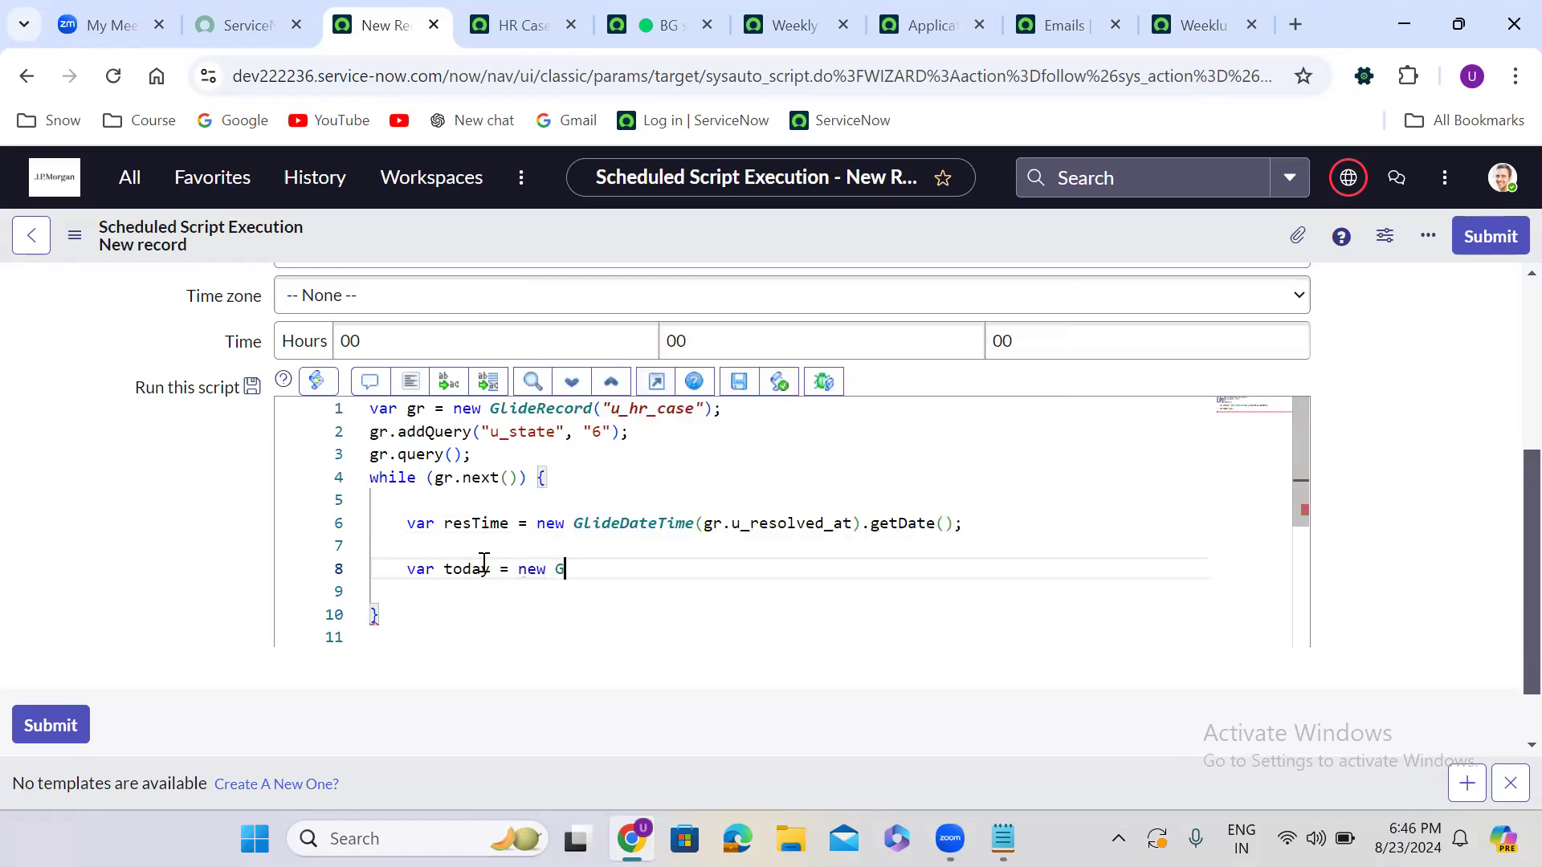
type("lideDate")
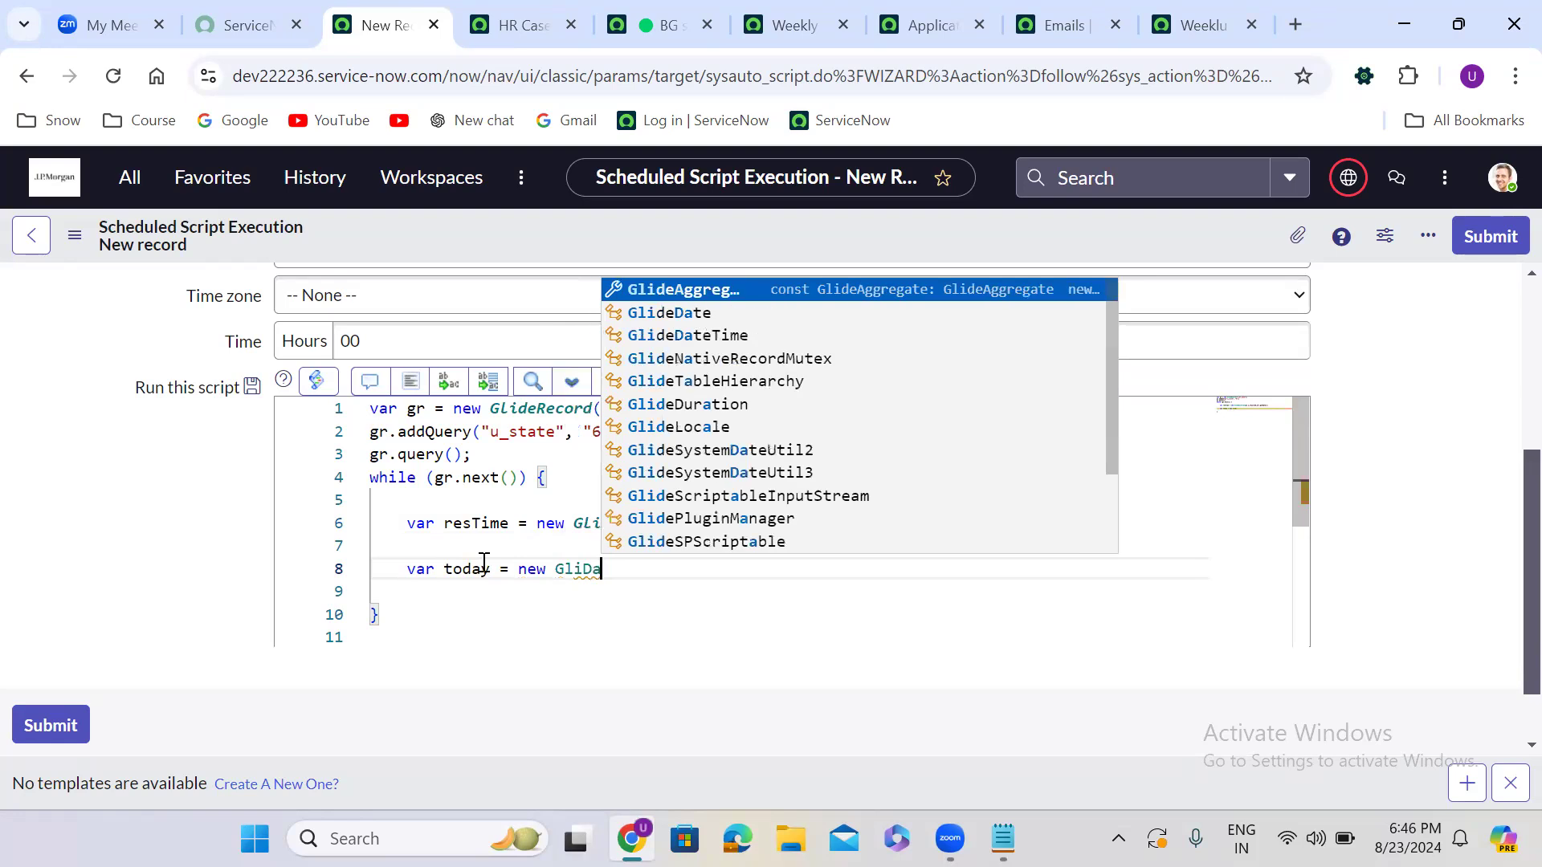
key("Down")
key("Return")
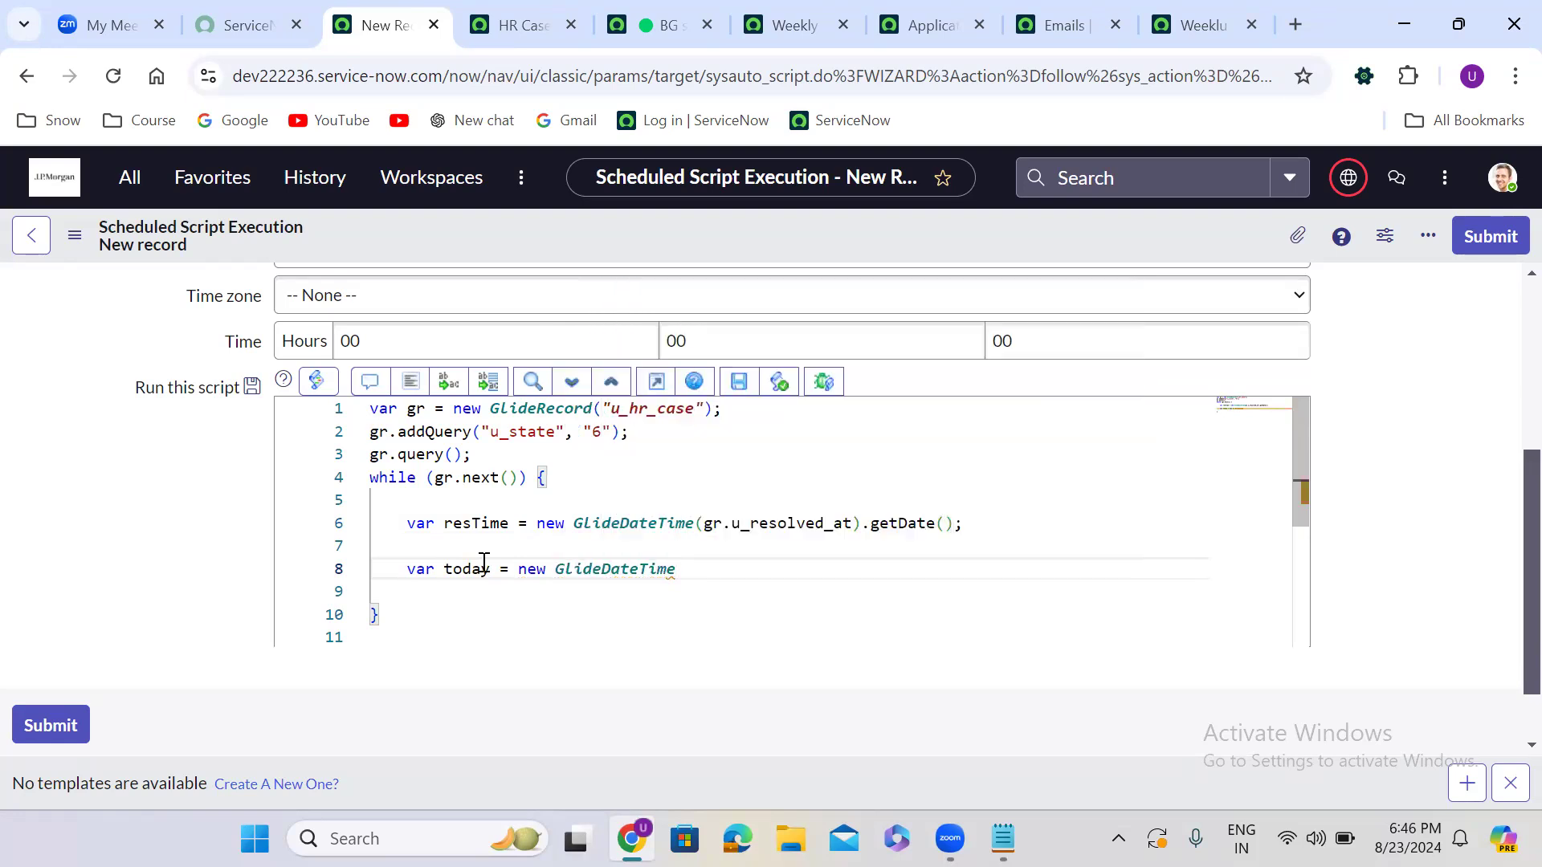
type("().")
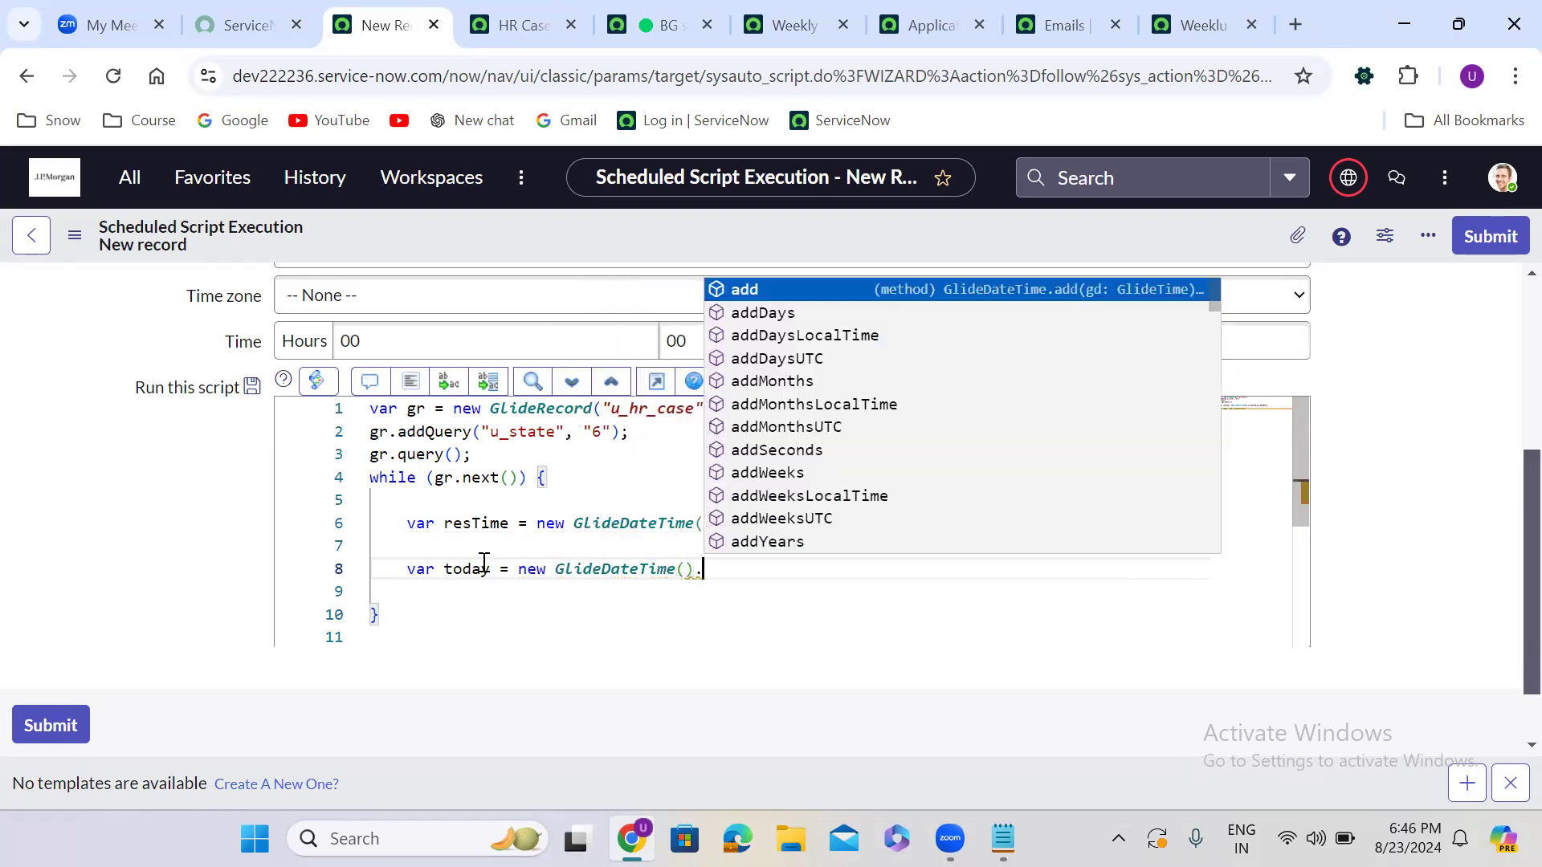
type("getD")
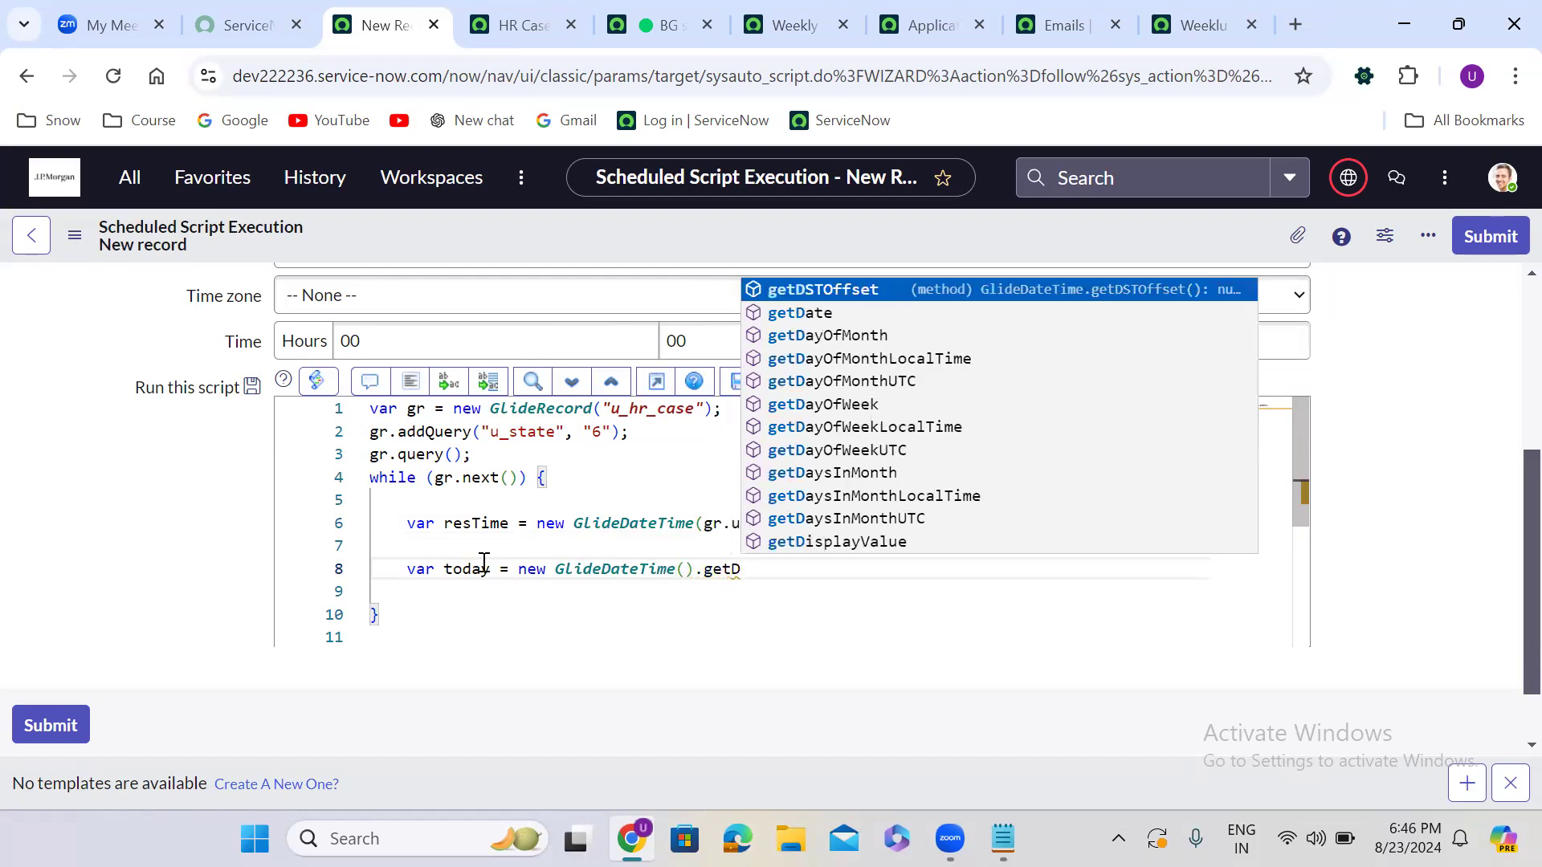
type("ate();")
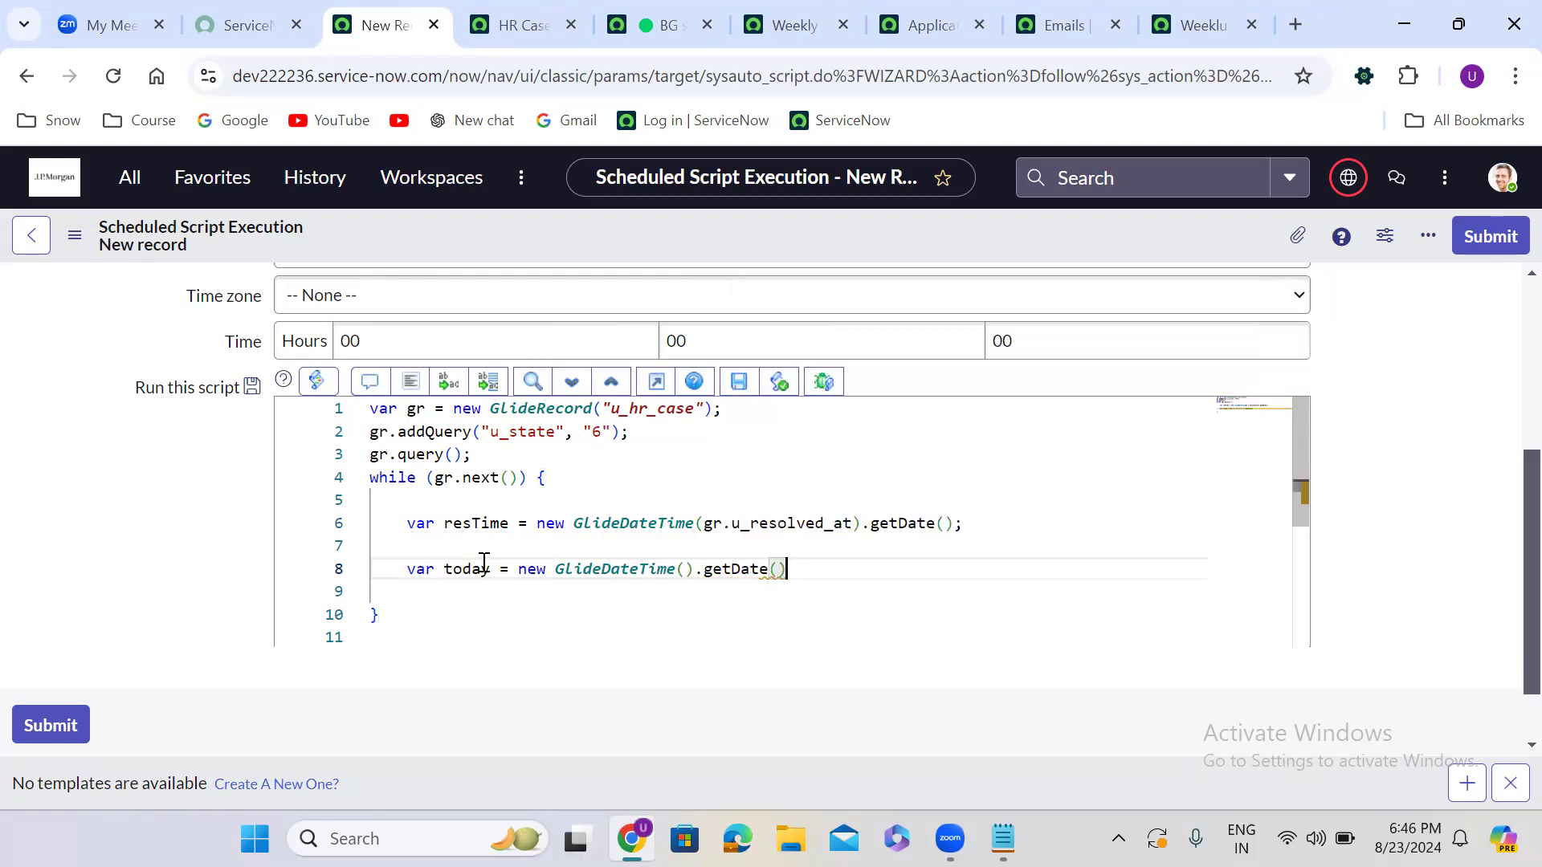
key("Return")
key("Return")
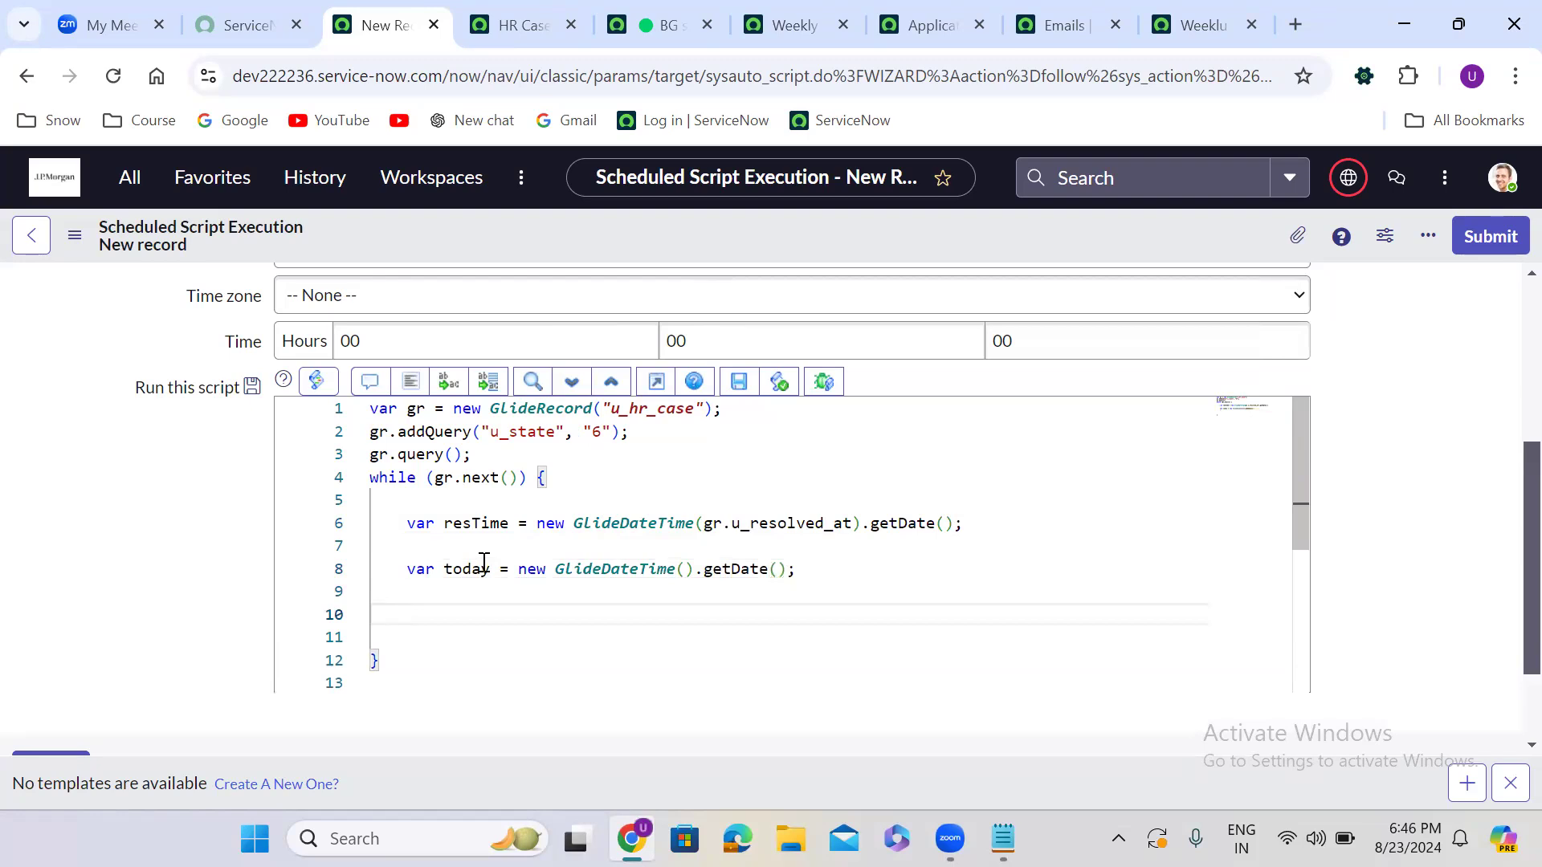
left_click(396, 556)
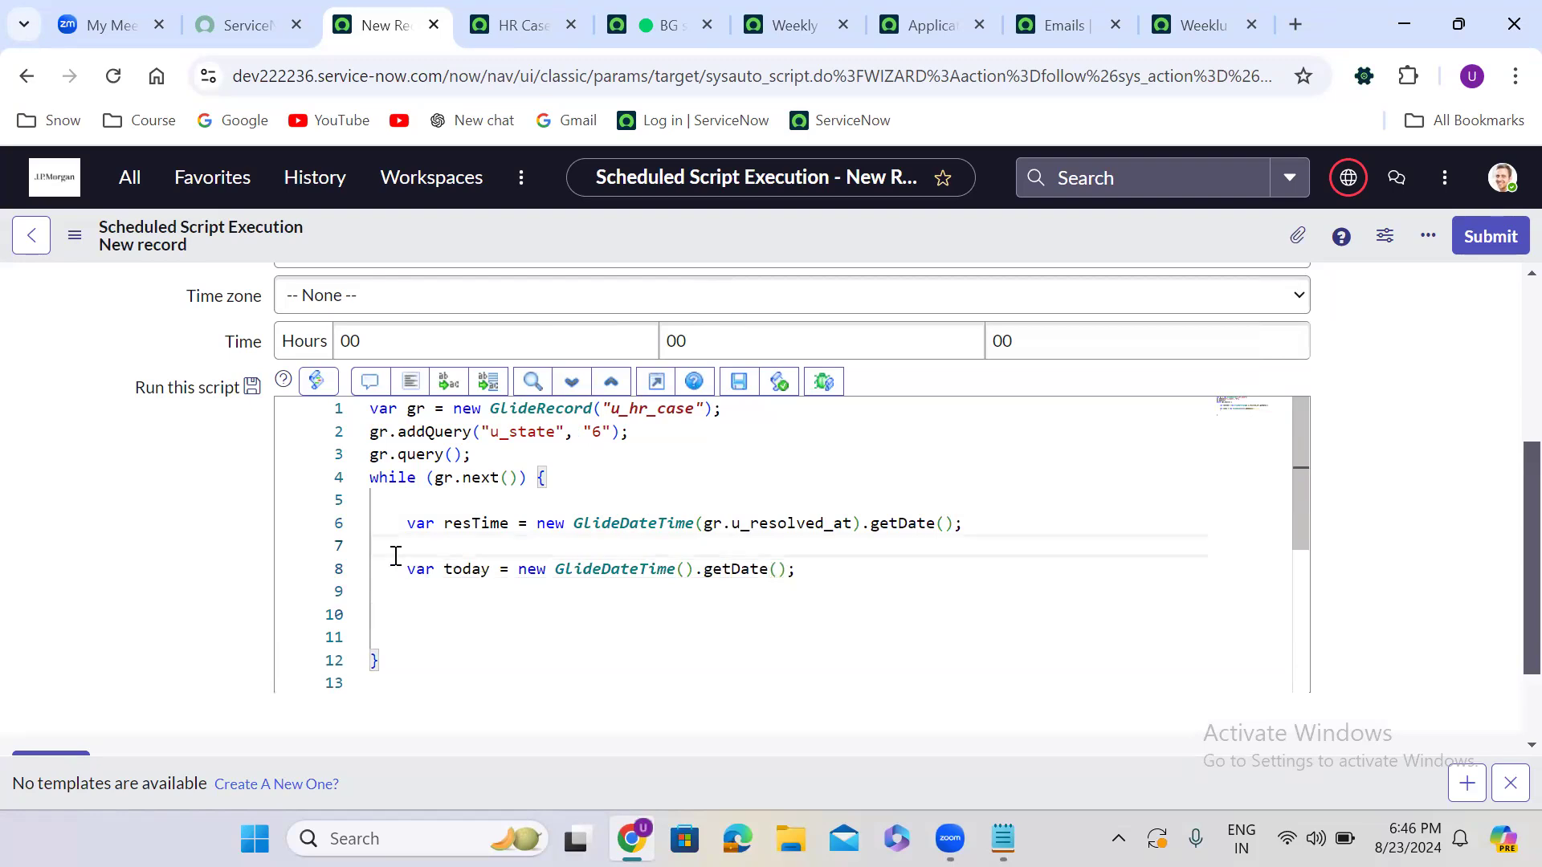
key("BackSpace")
left_click(408, 570)
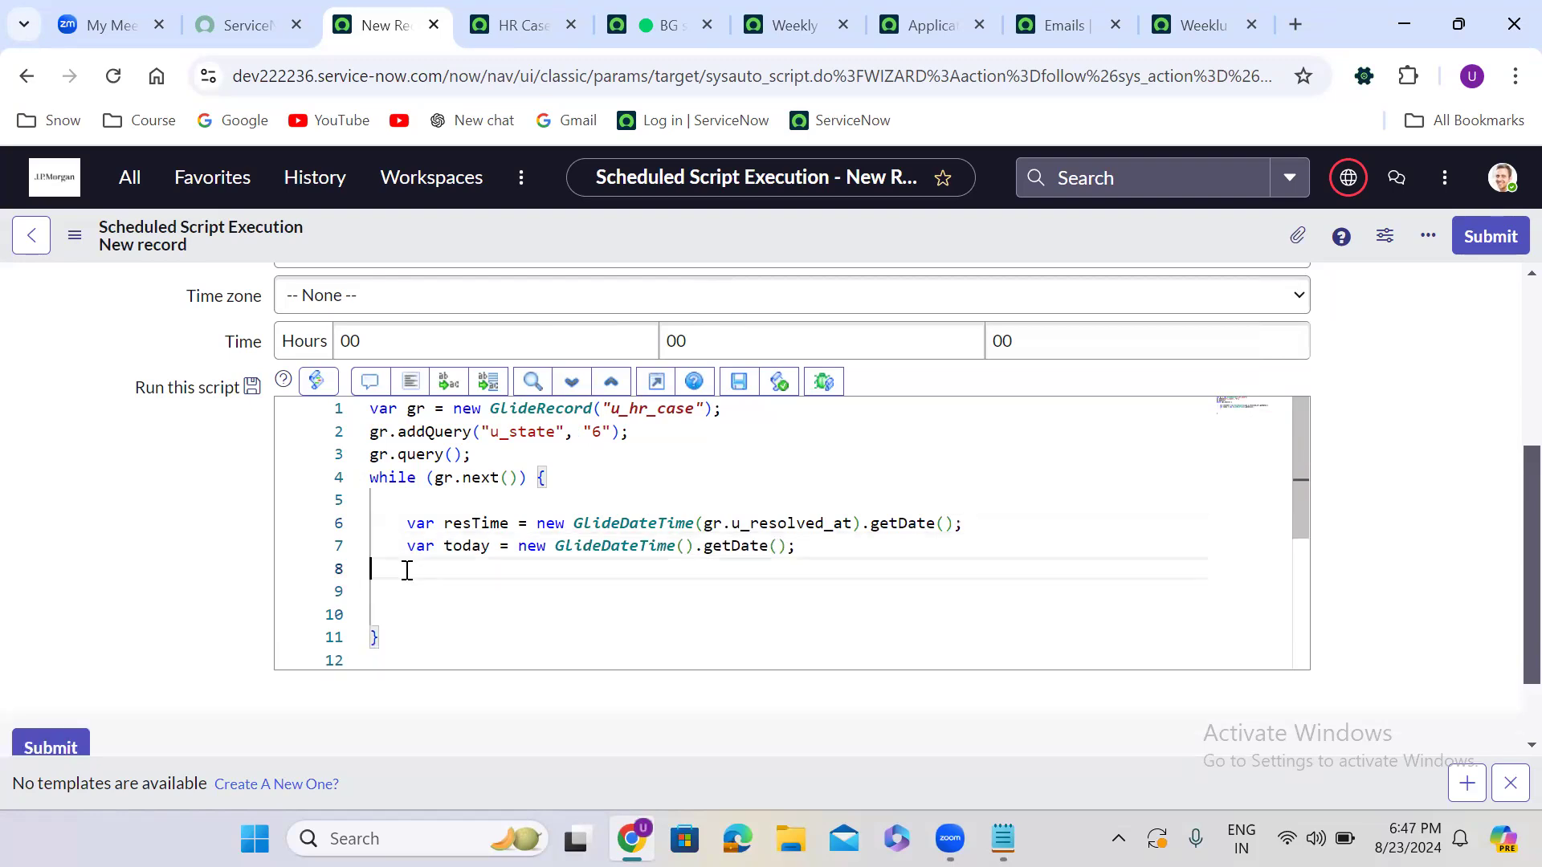
key("Return")
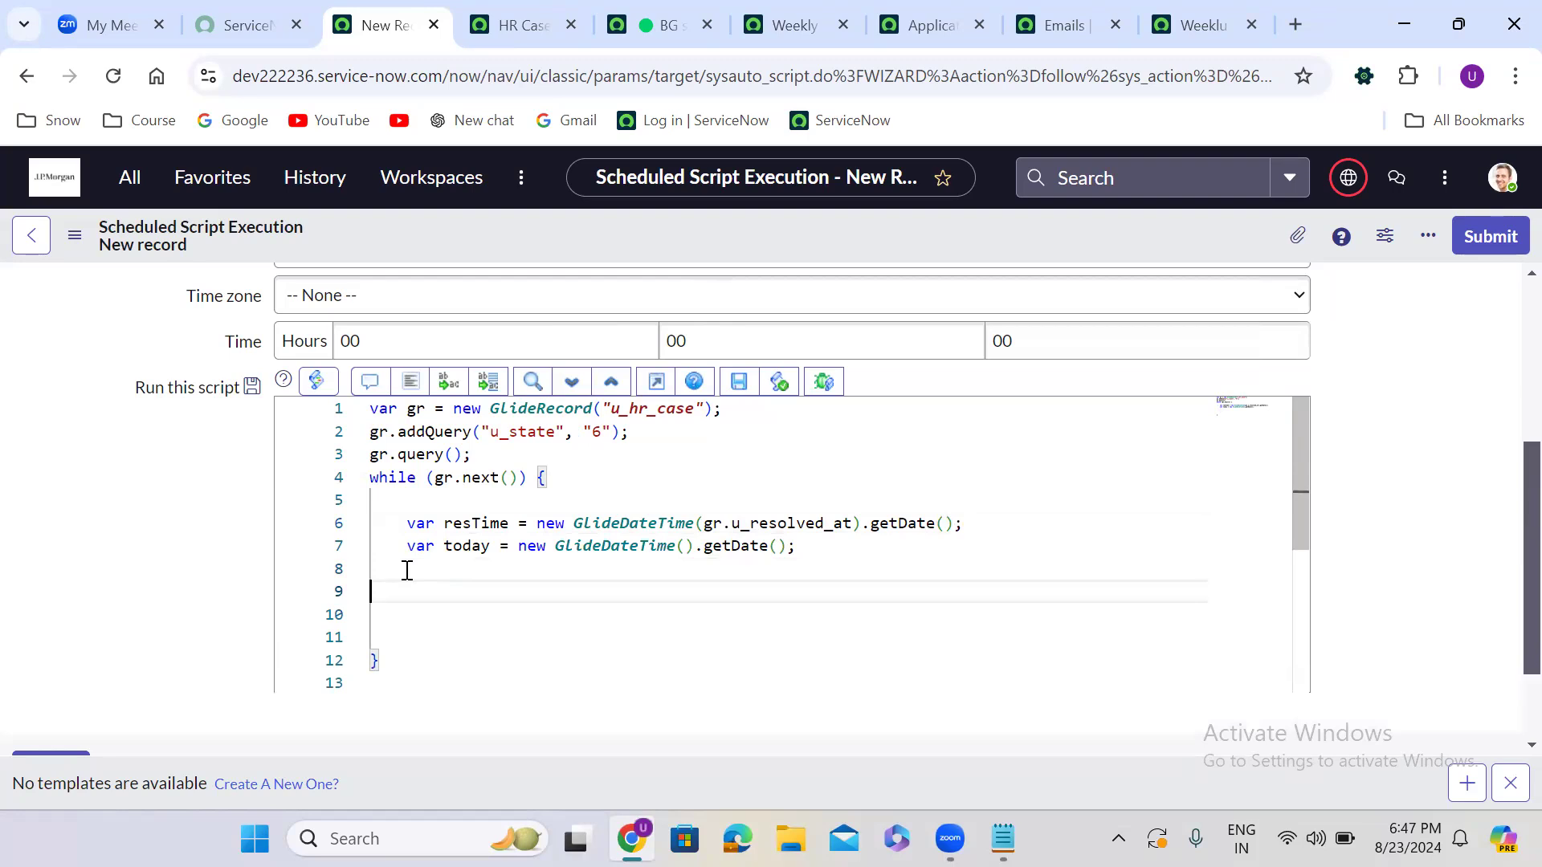
type("if")
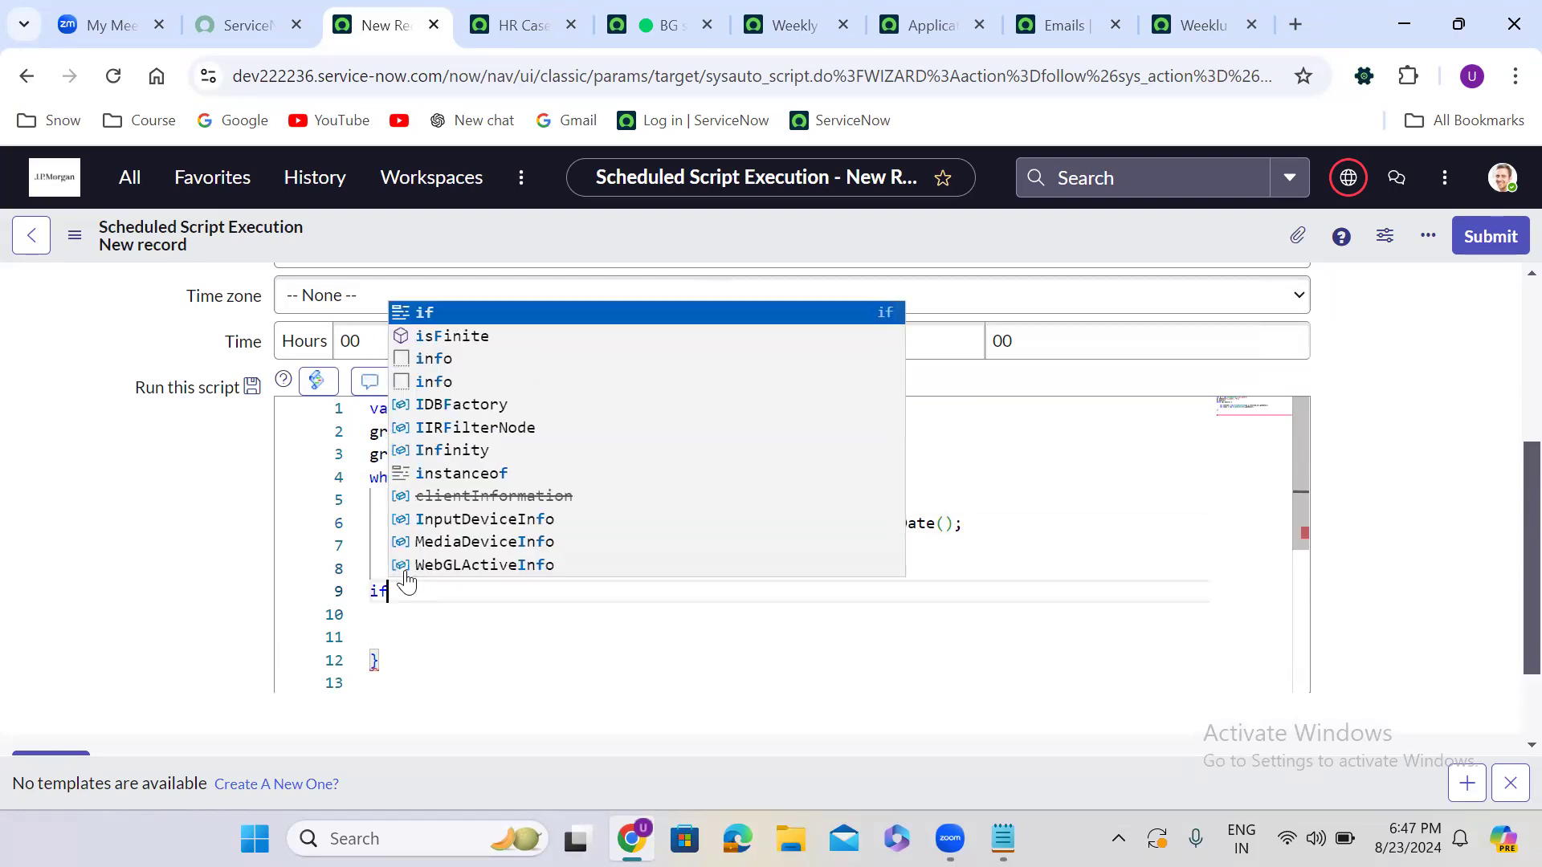
key("BackSpace")
key("BackSpace")
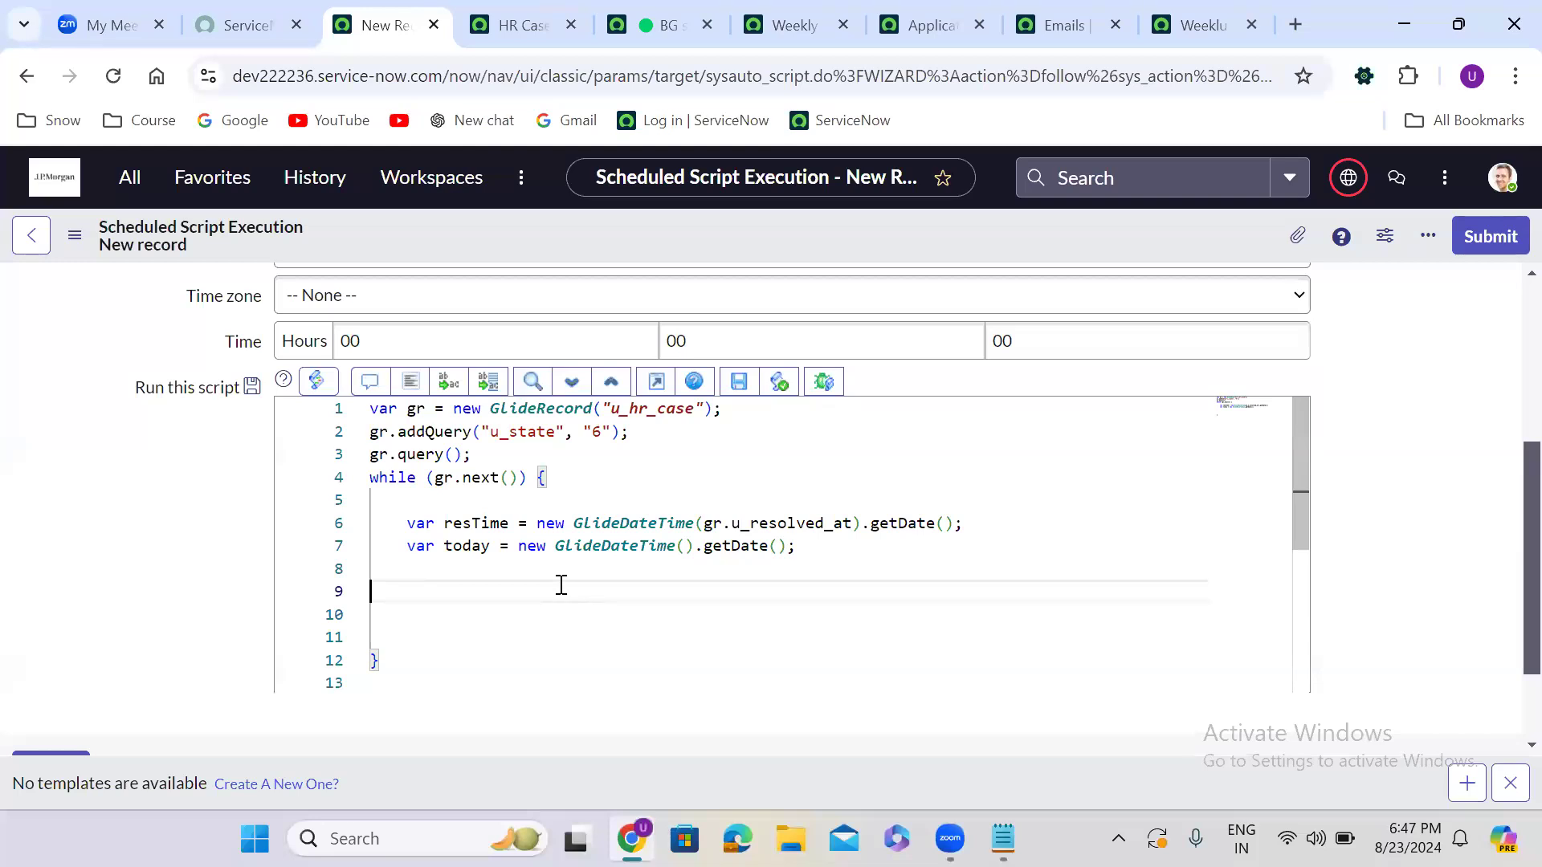
Add var diff = GlideDateTime.subtract(today, resTime).getDayPart();
type("var diff = G")
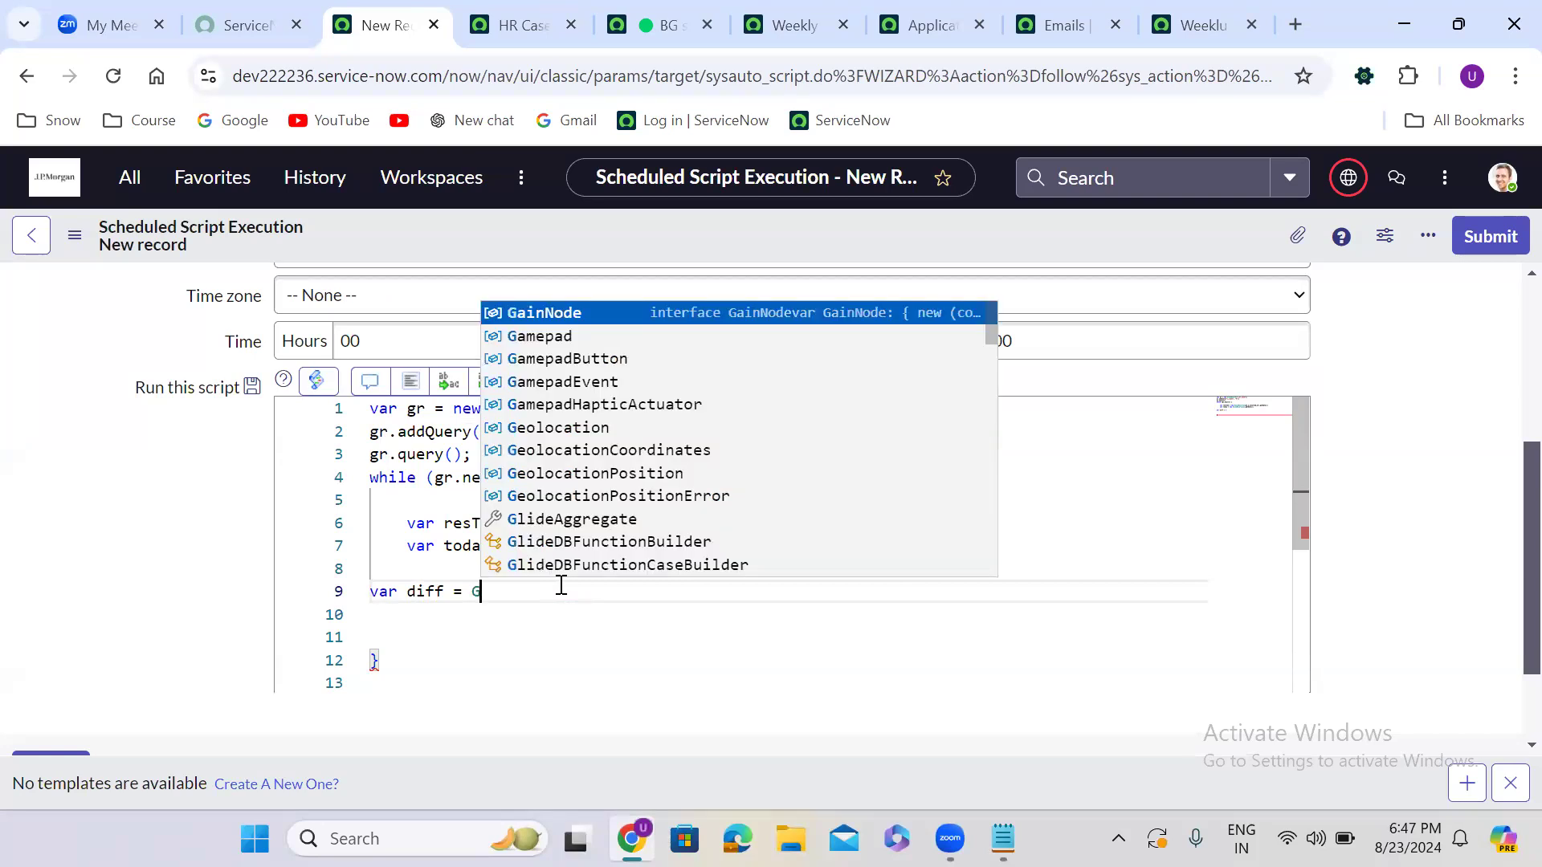
type("lideDate")
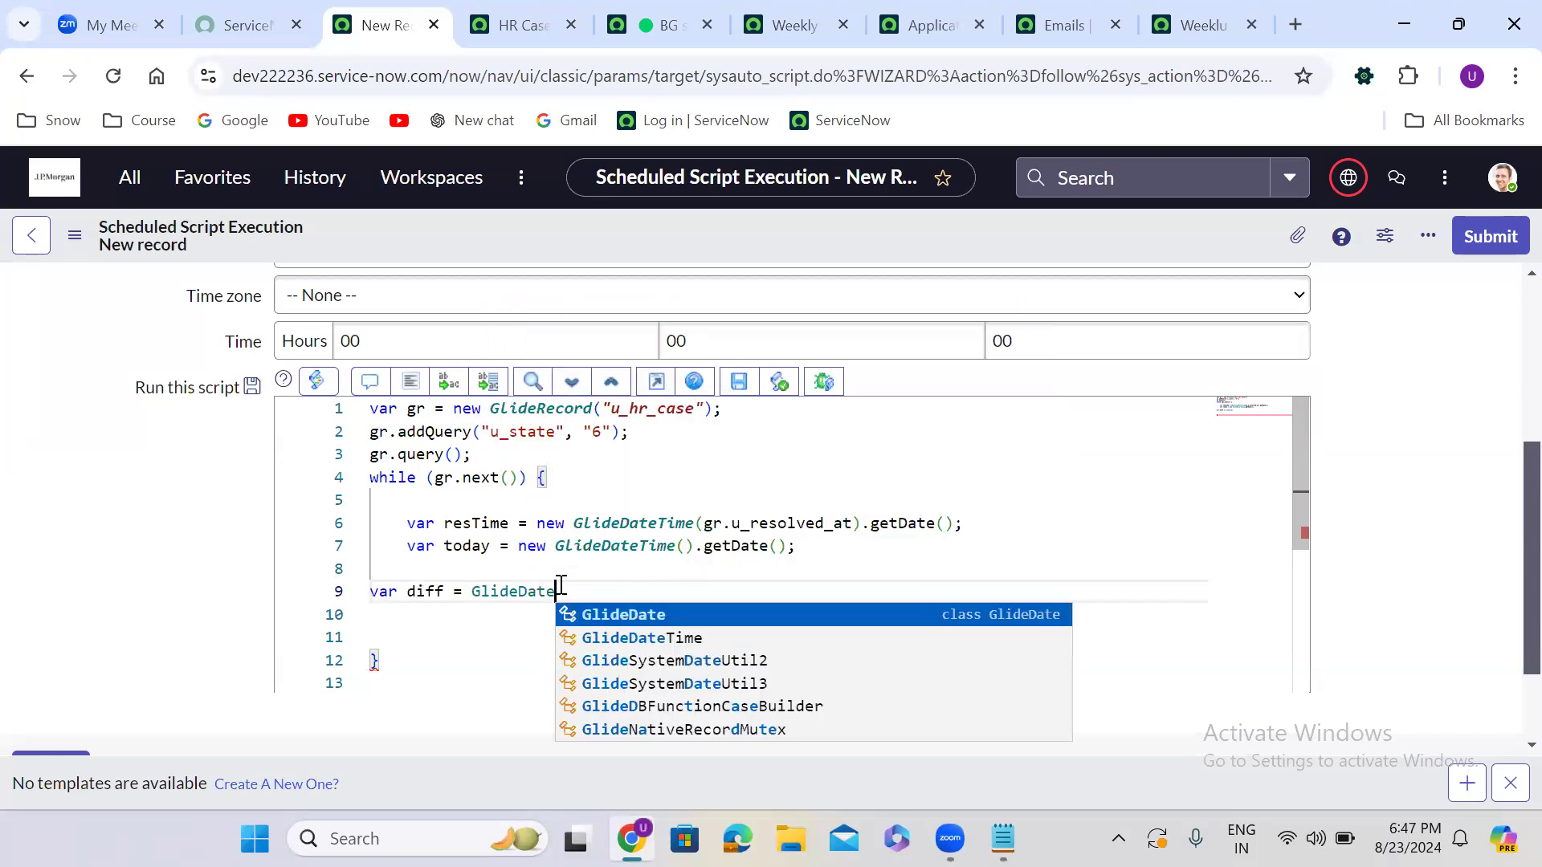
key("Return")
type(".sub")
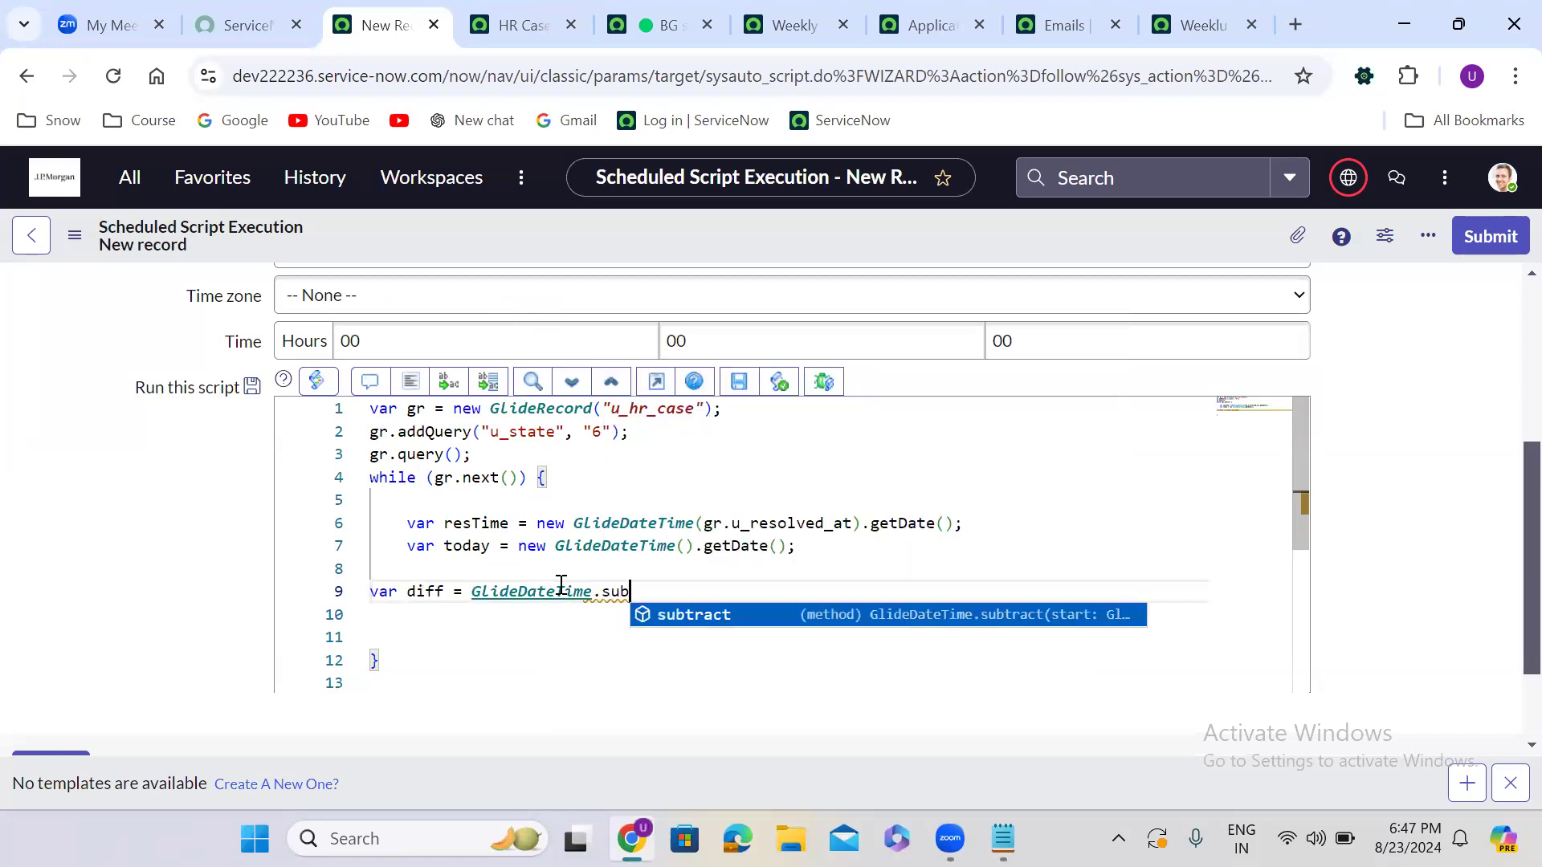
key("Return")
type("(")
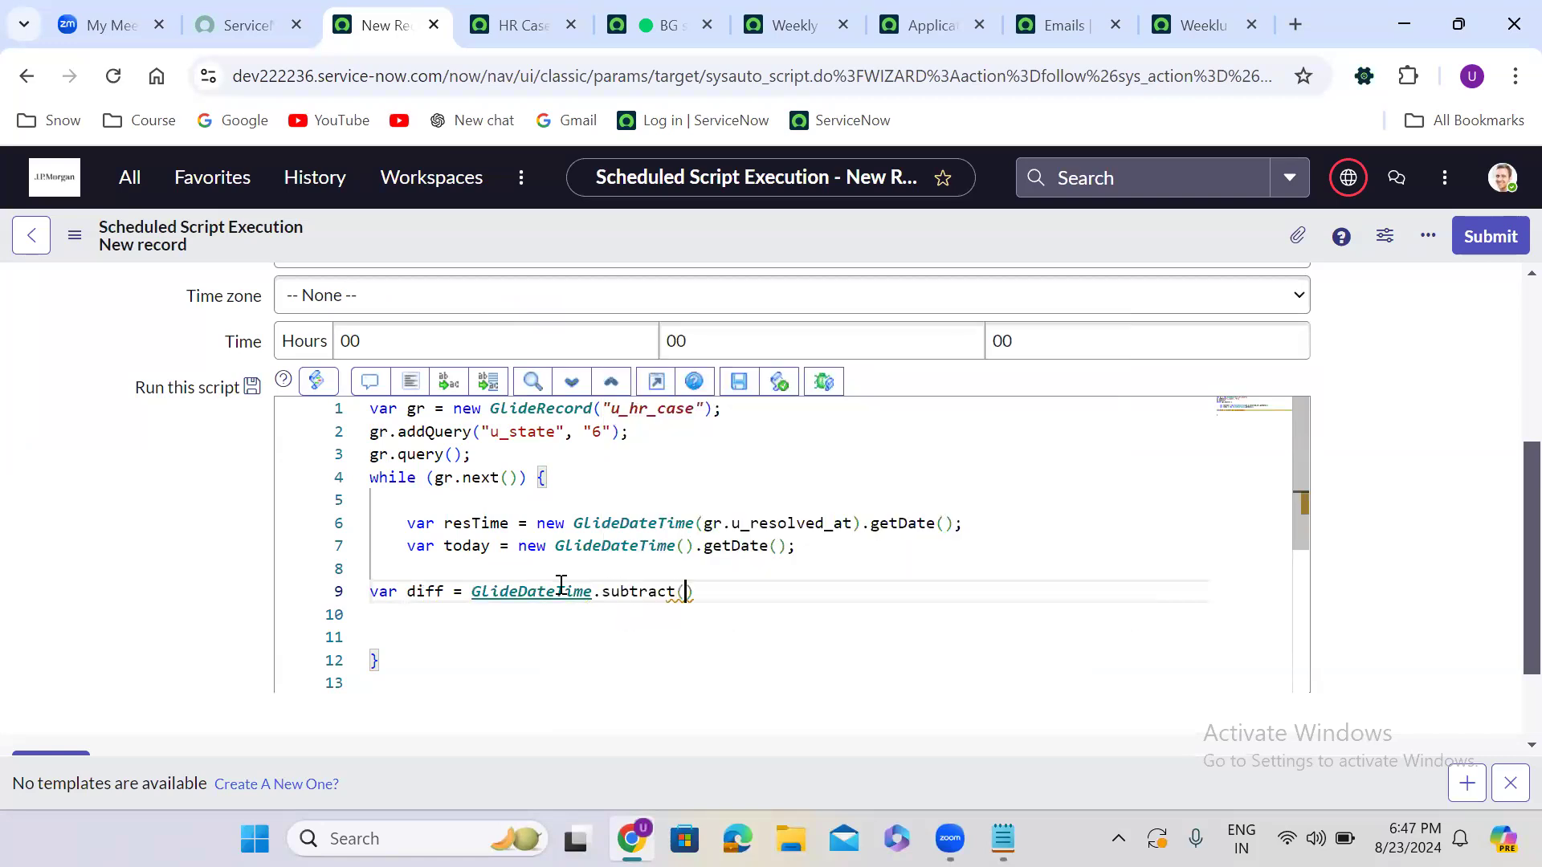
type("today")
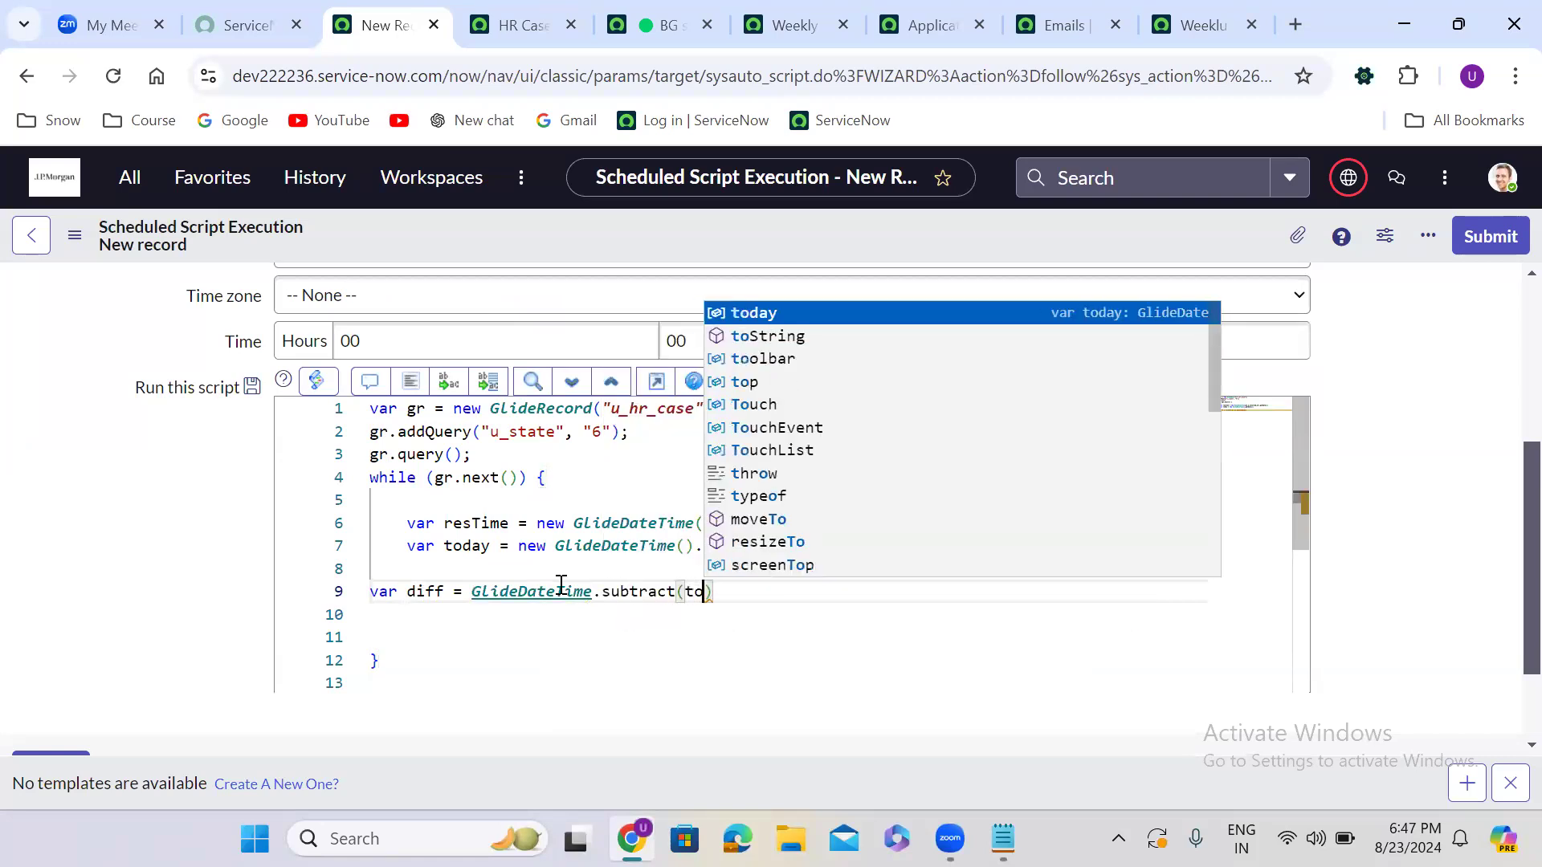
type(", res")
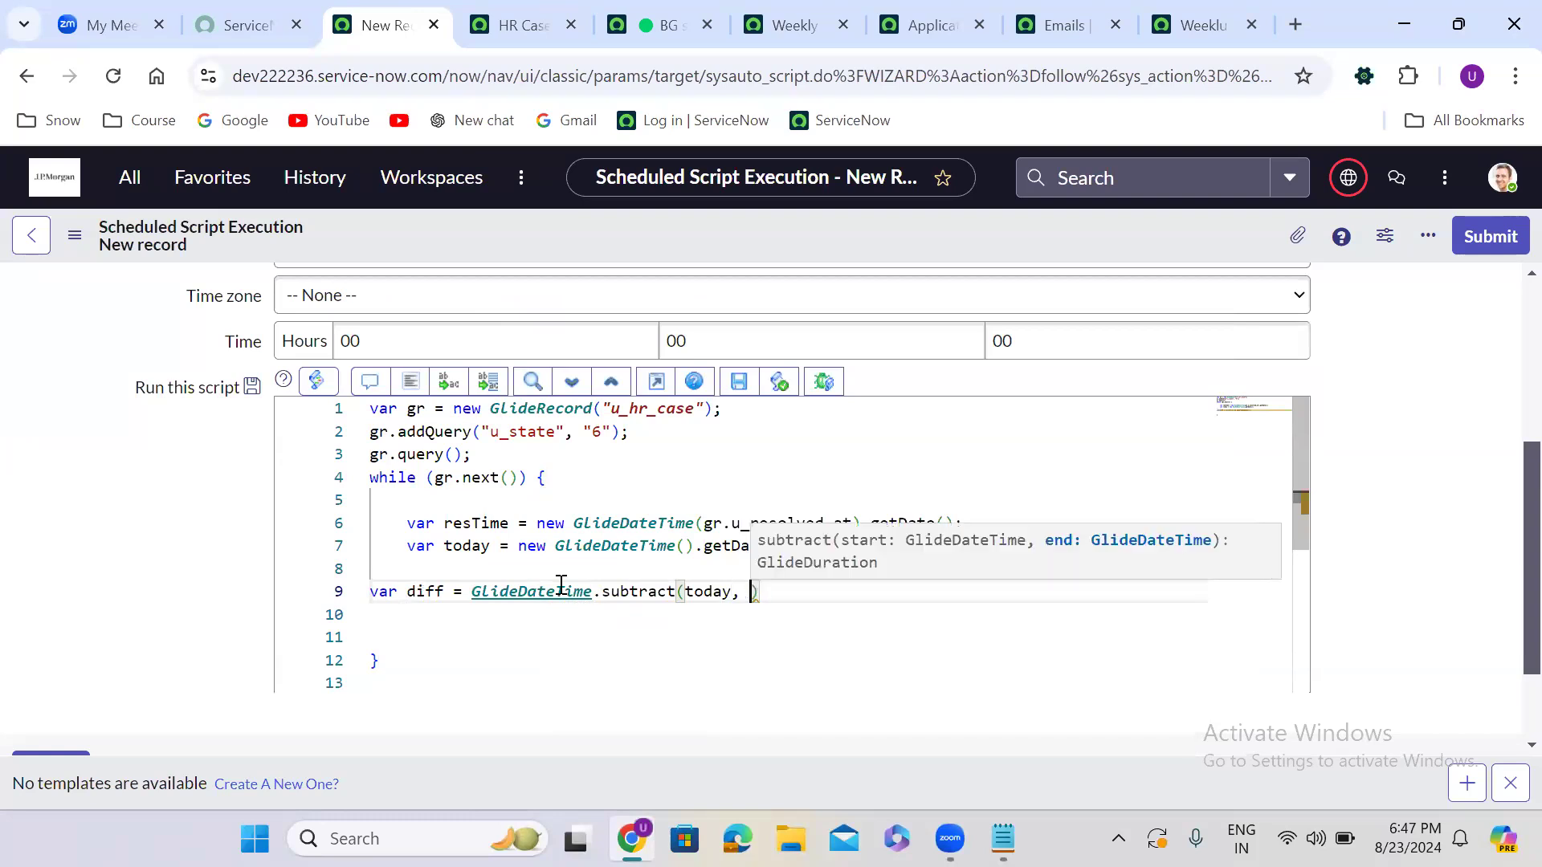
key("Return")
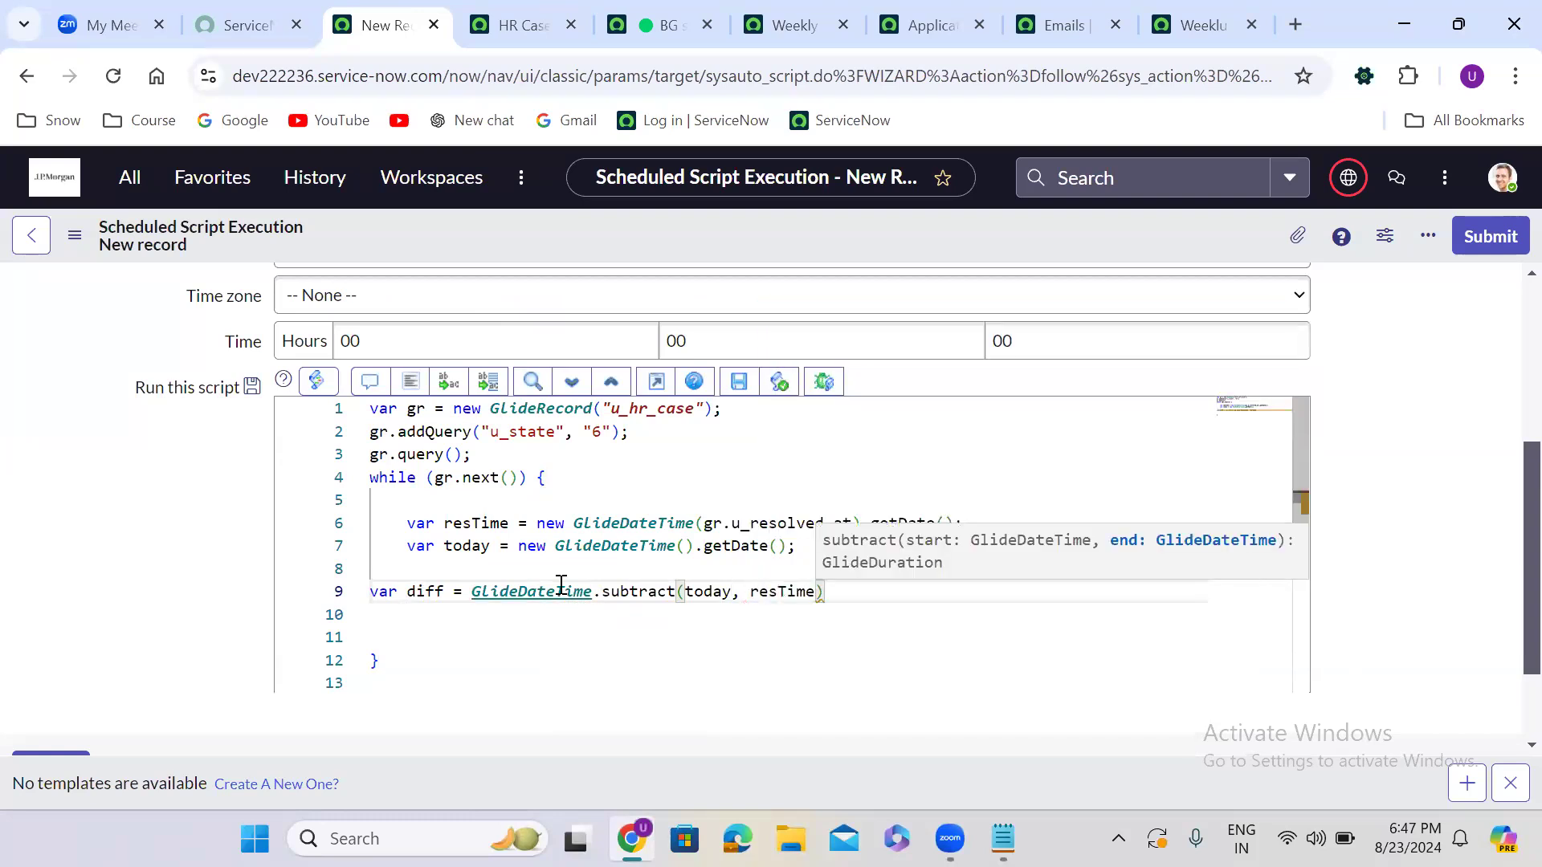
type(")")
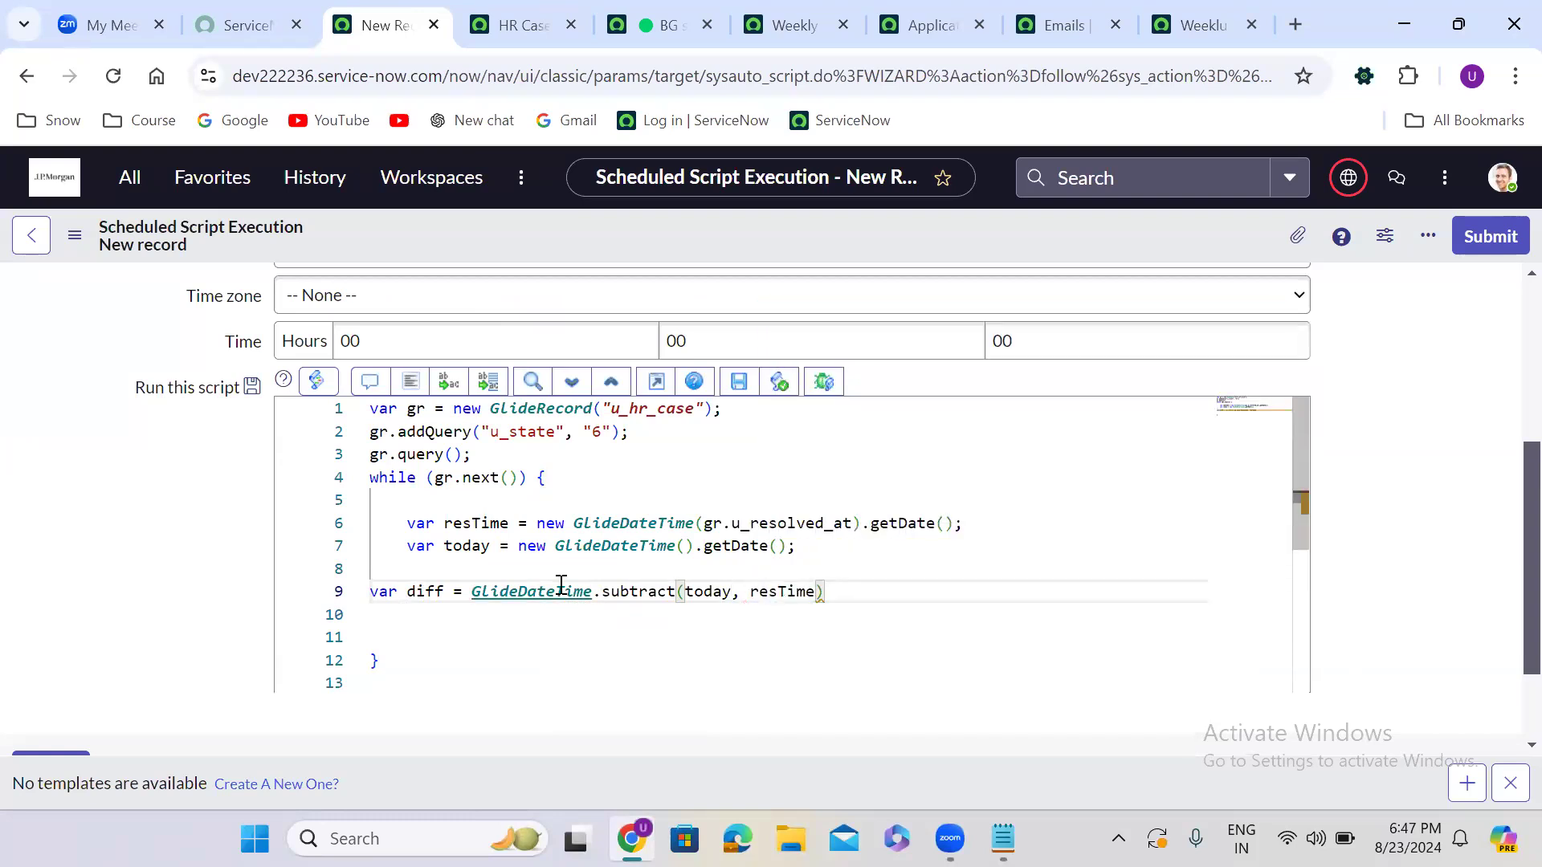
type(".getD")
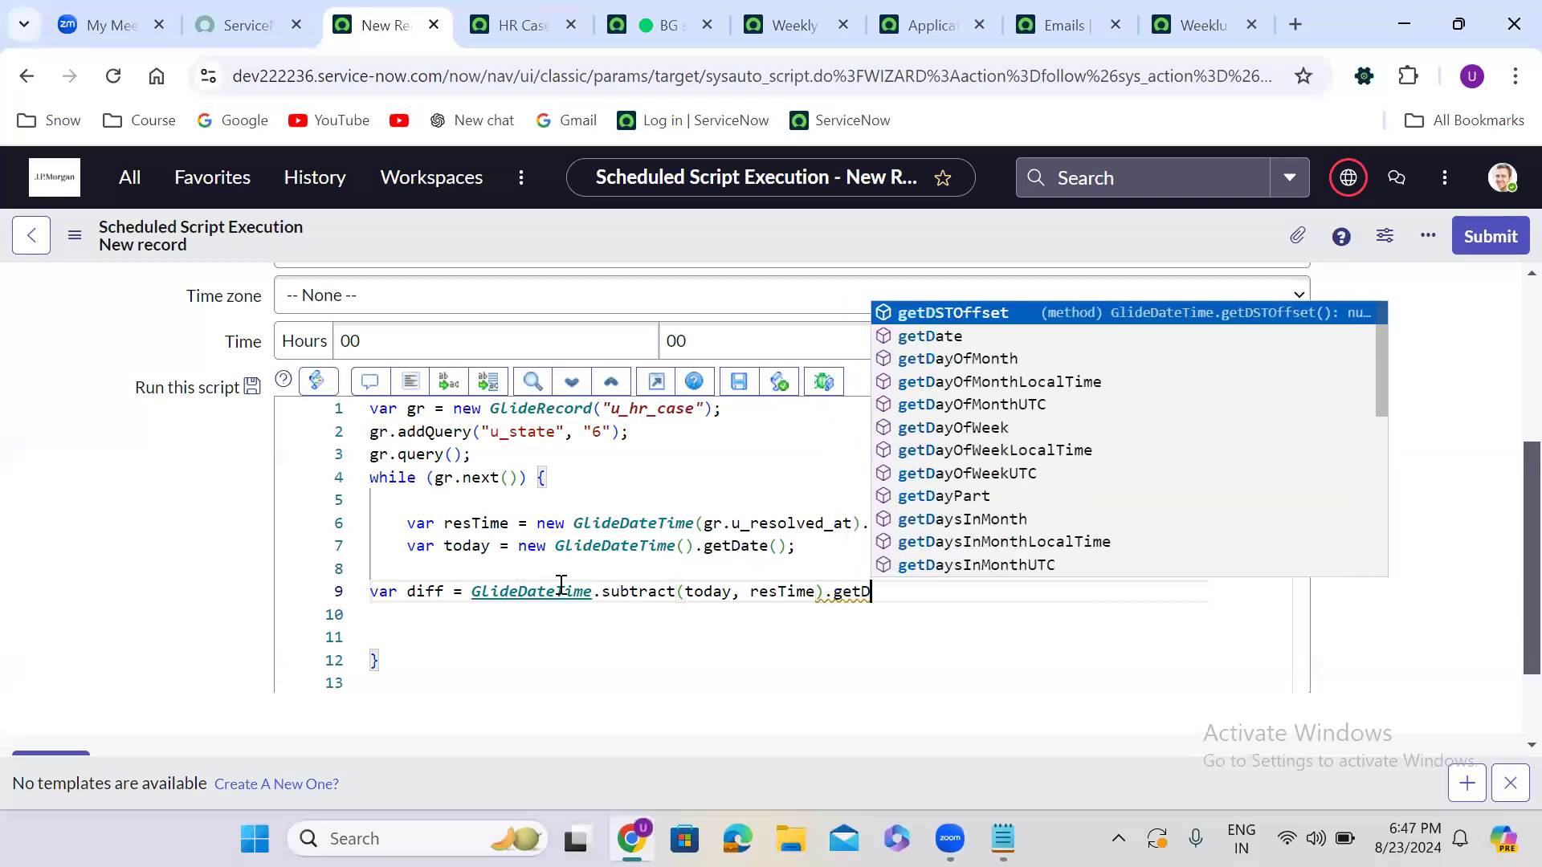
type("ay")
type("Pa")
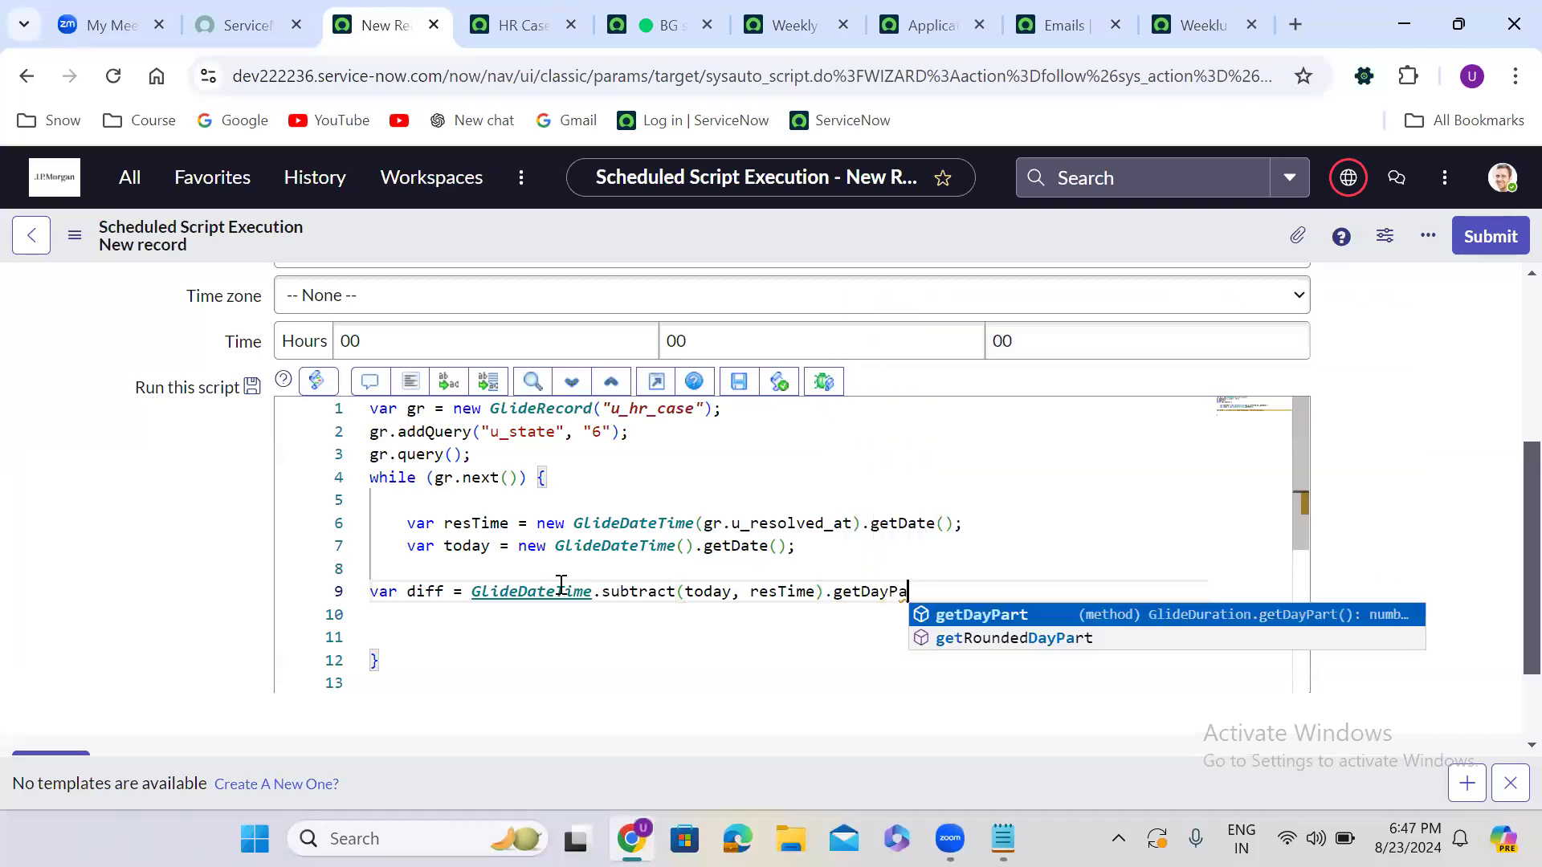
key("Return")
type("();")
key("Return")
key("Return")
Add an if (diff > 5) { } block below the diff line
type("if")
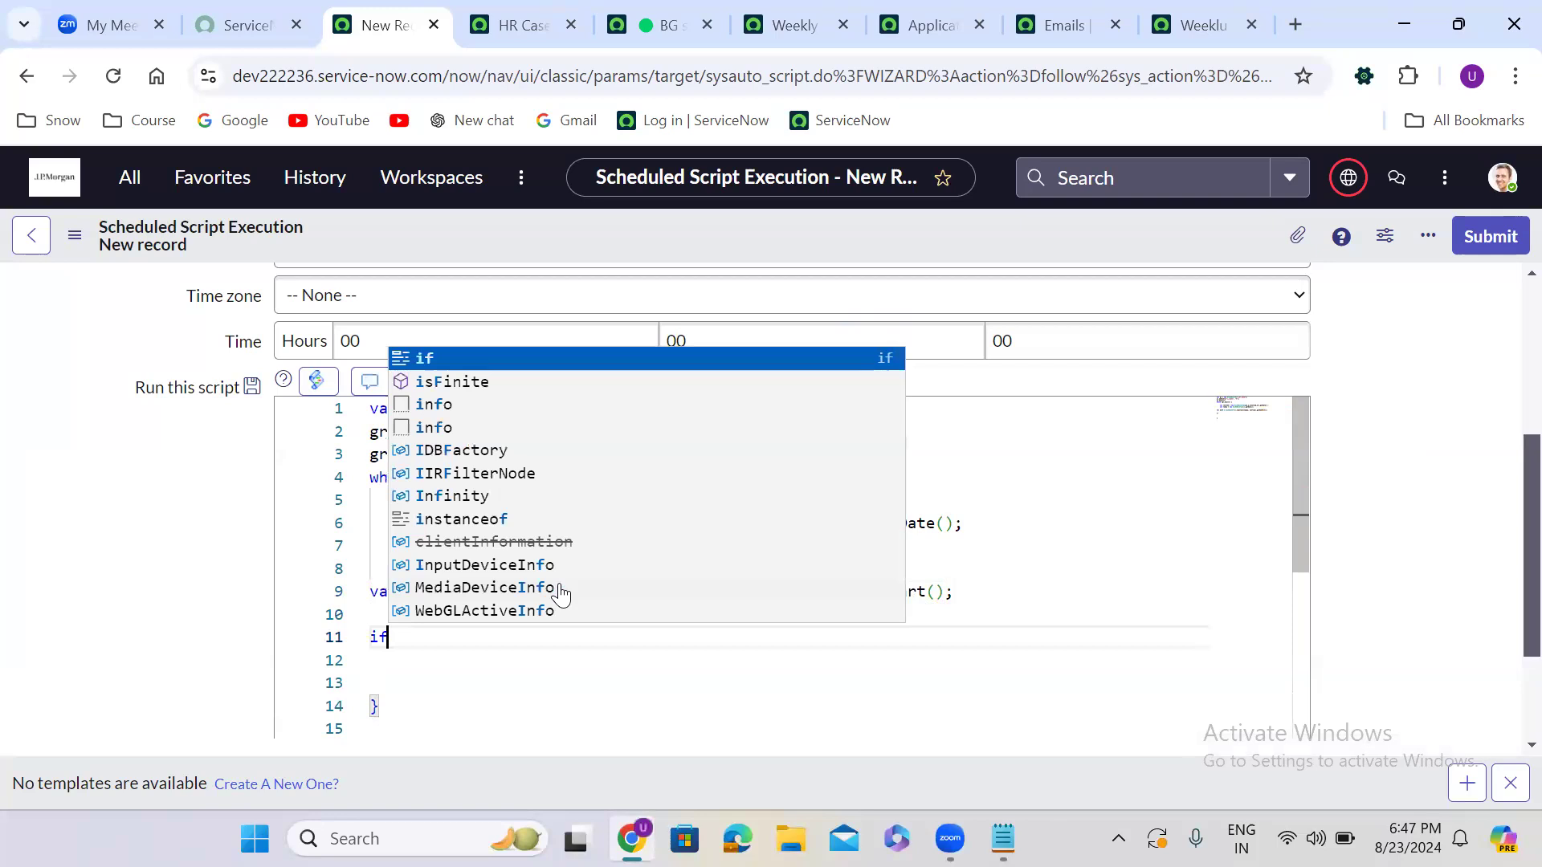
type("(){")
key("Return")
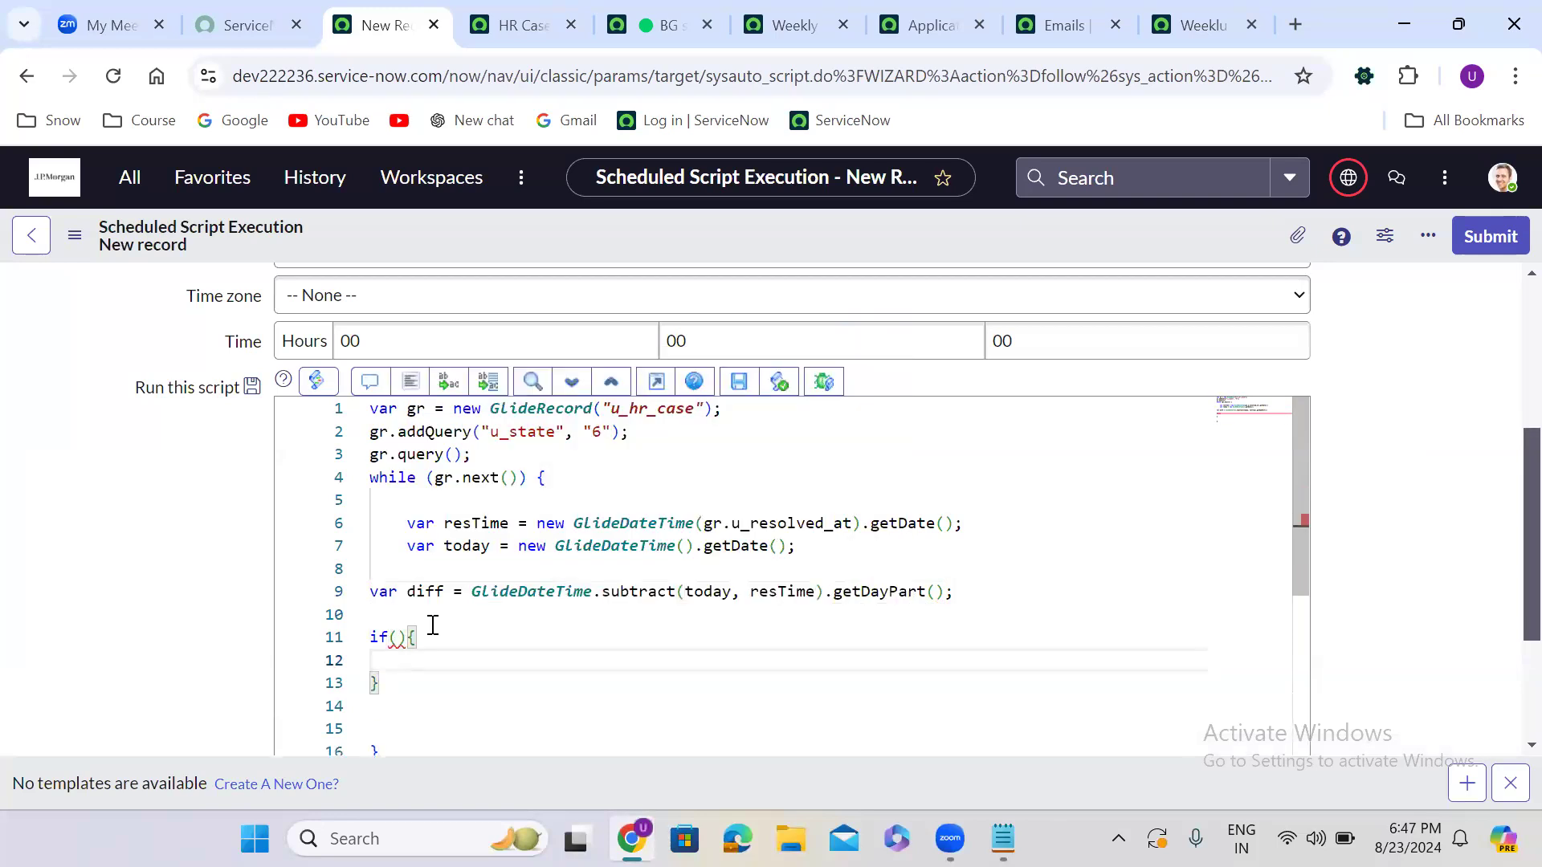
left_click(401, 638)
type("f")
key("BackSpace")
type("diff ")
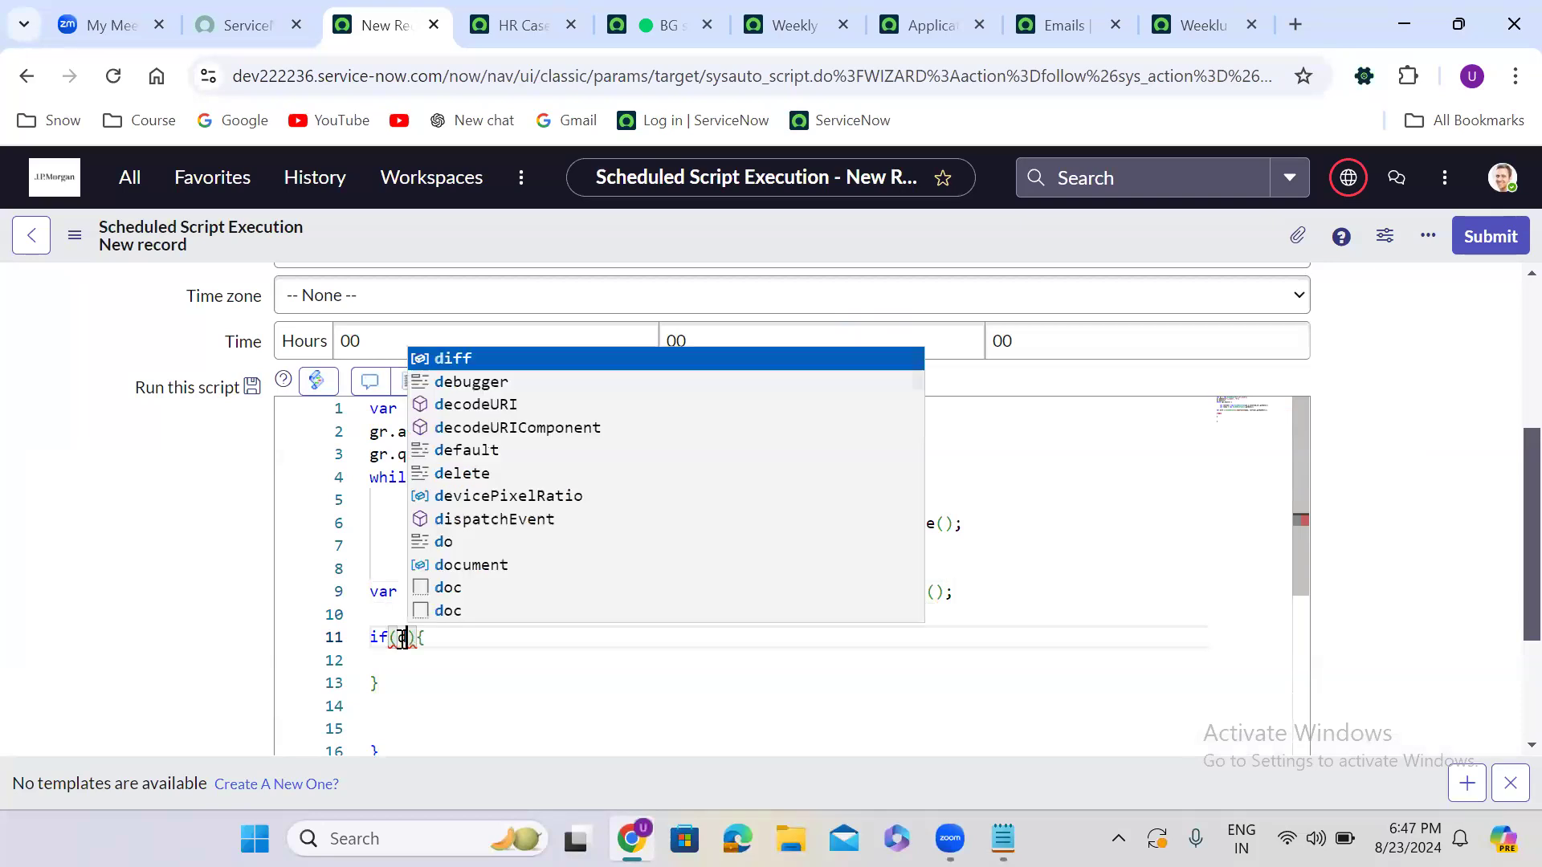
type(">")
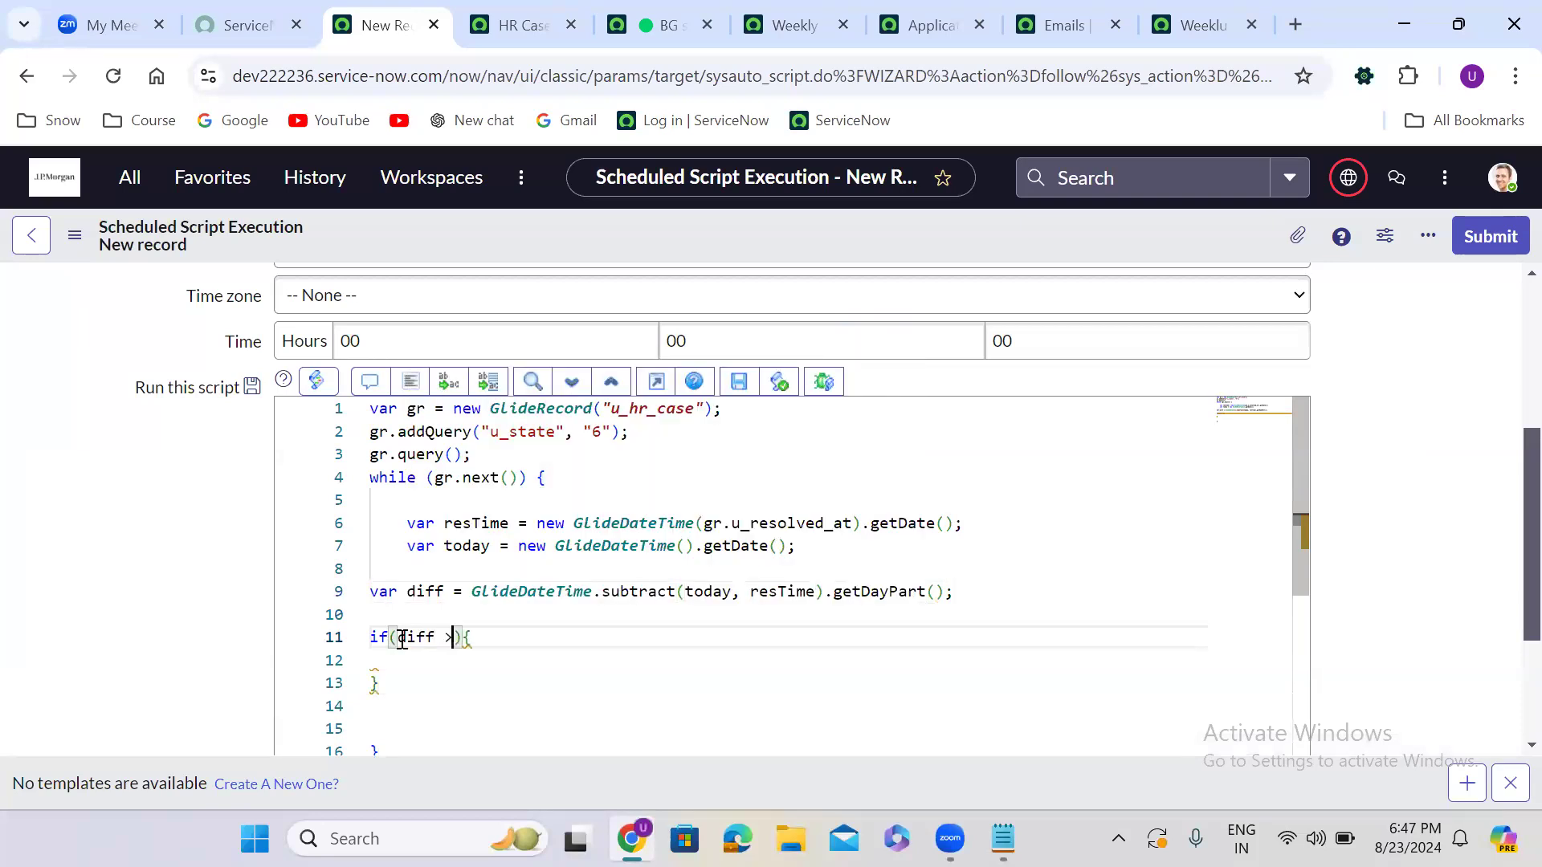
key("BackSpace")
type("5")
Add gr.setValue('u_state', 7); and gr.update(); inside the if block and reformat the code
left_click(410, 382)
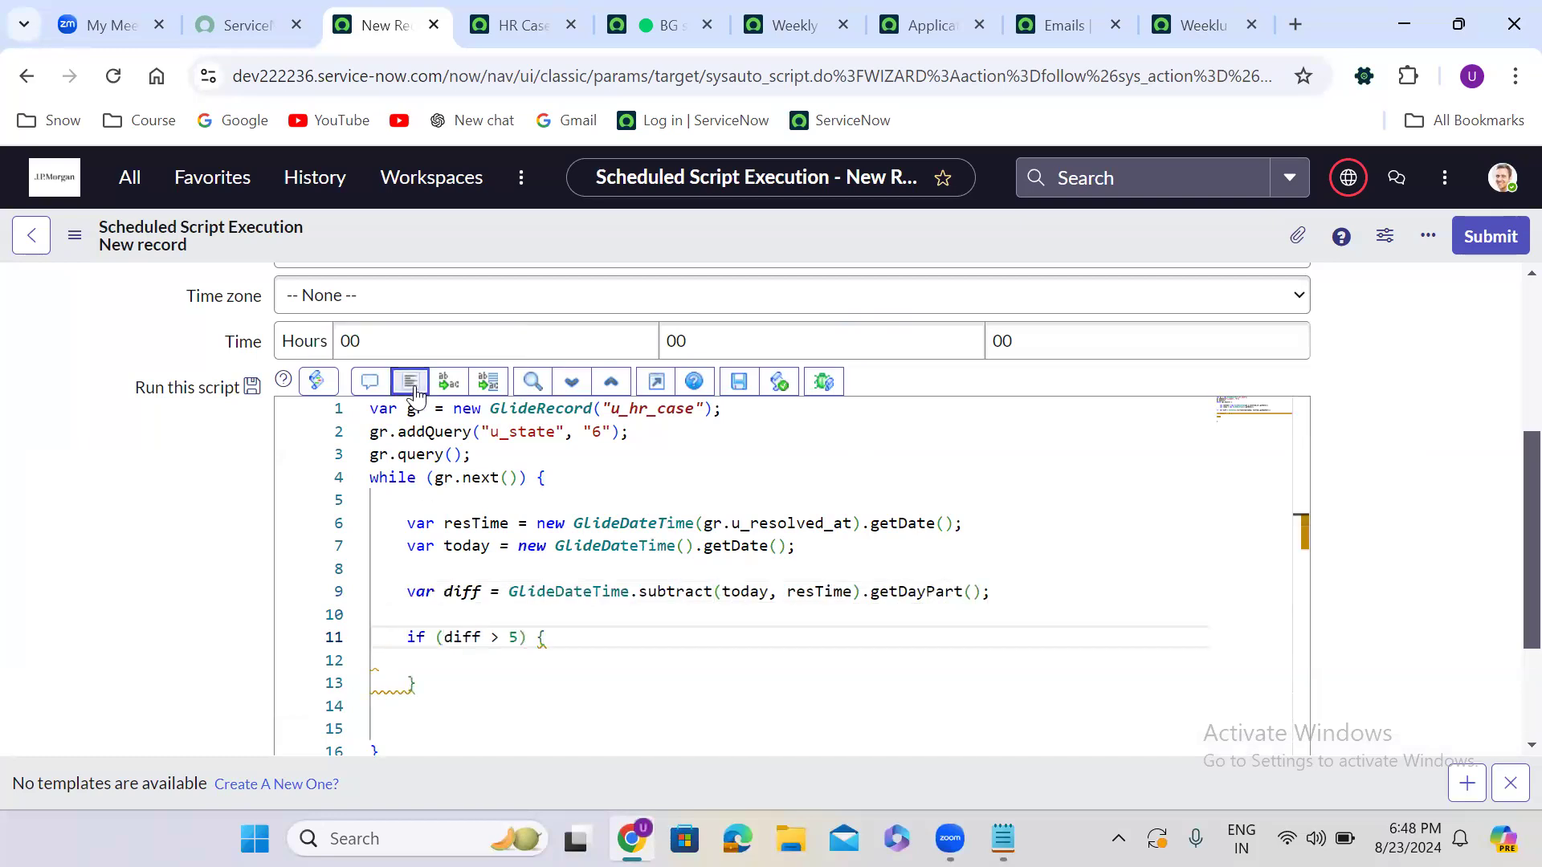
left_click(432, 659)
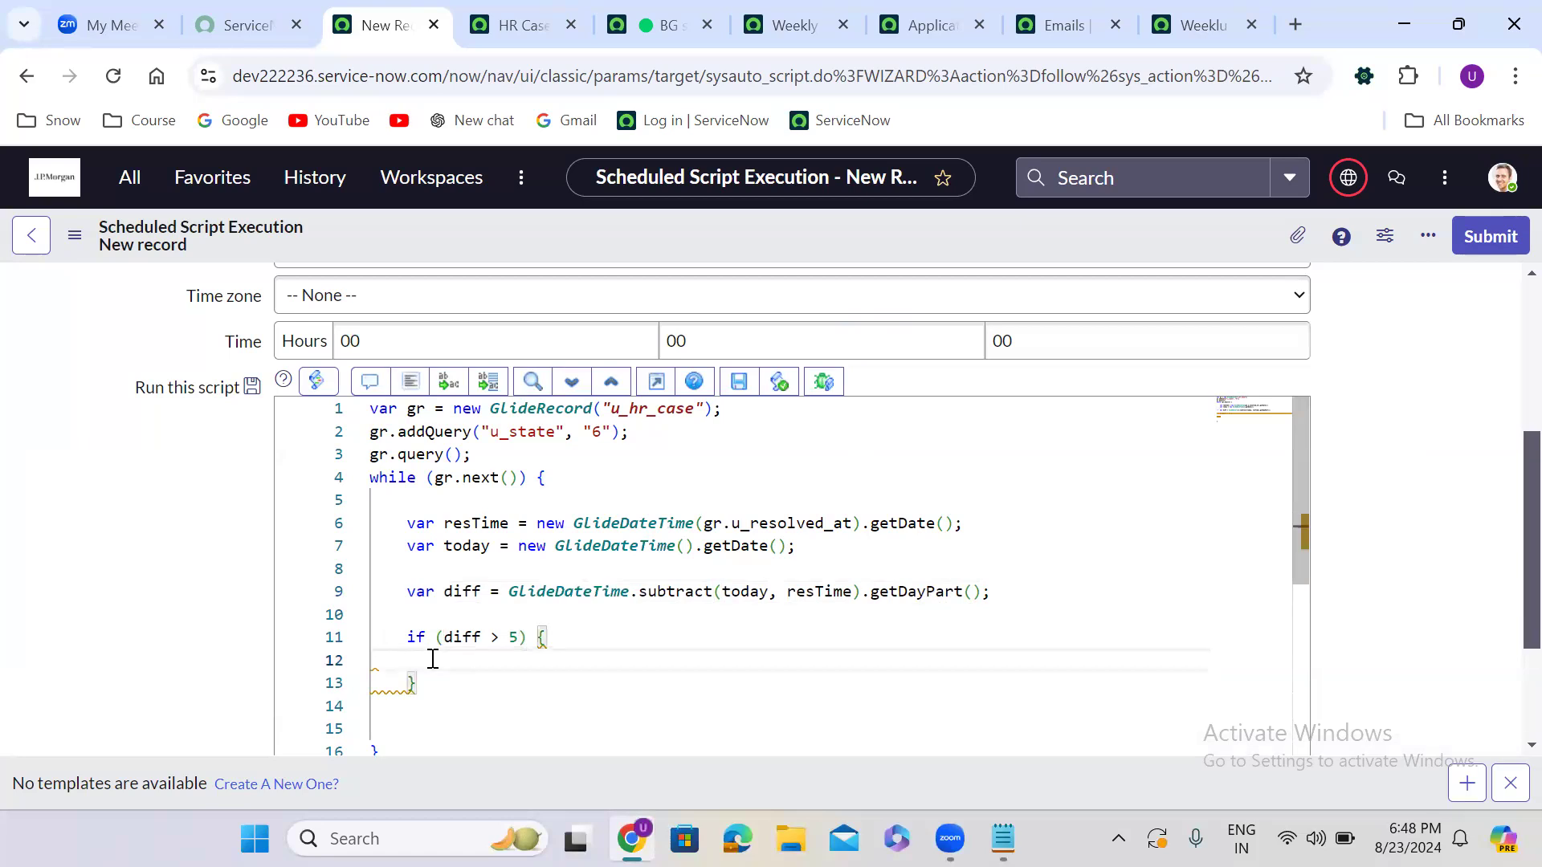
type("gr.setValue")
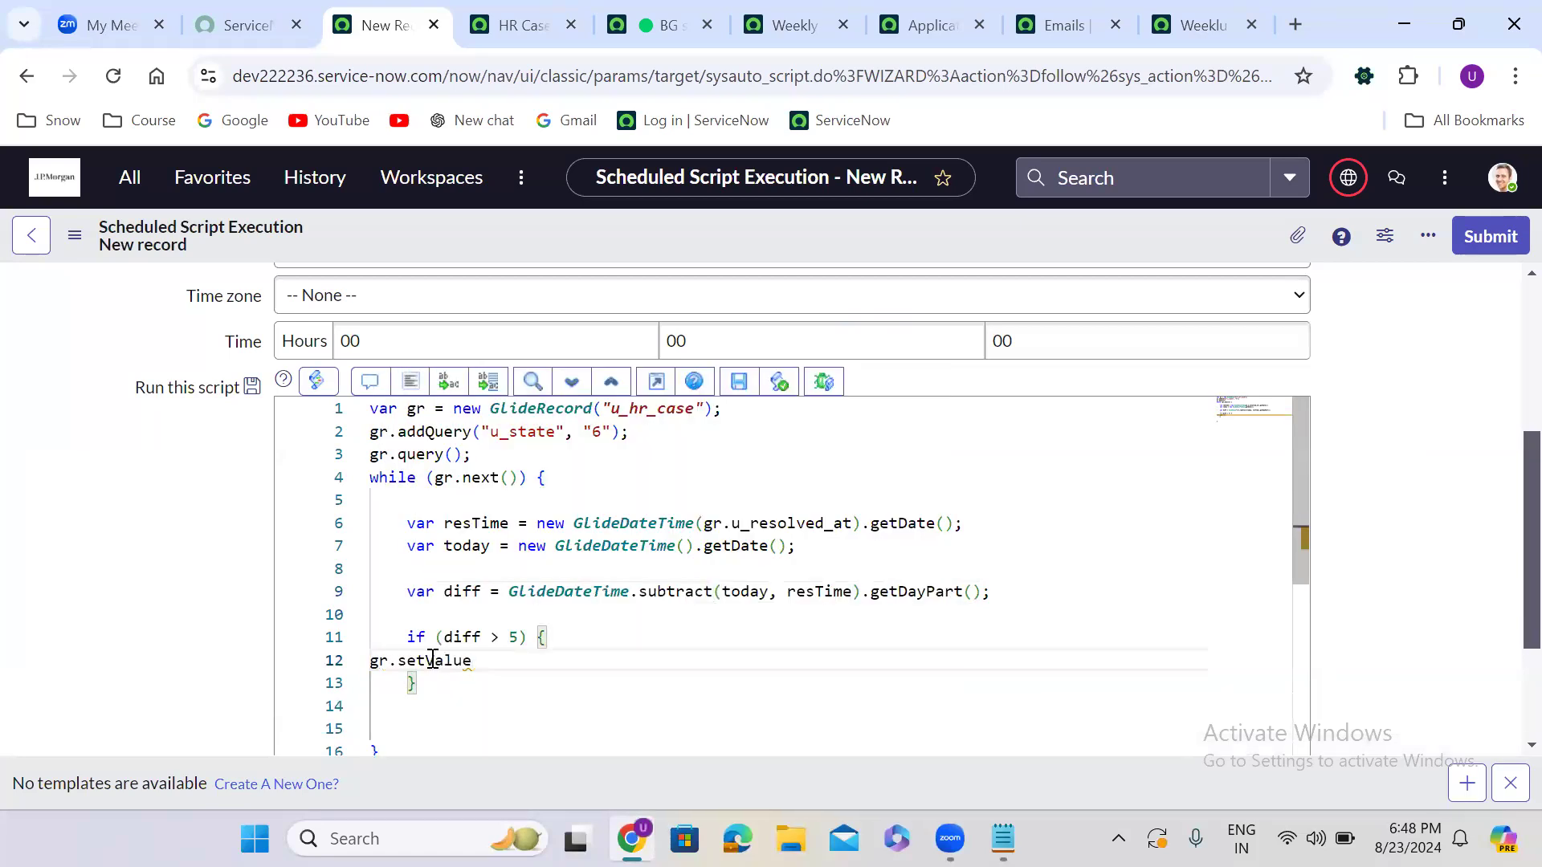
type("('u_sta")
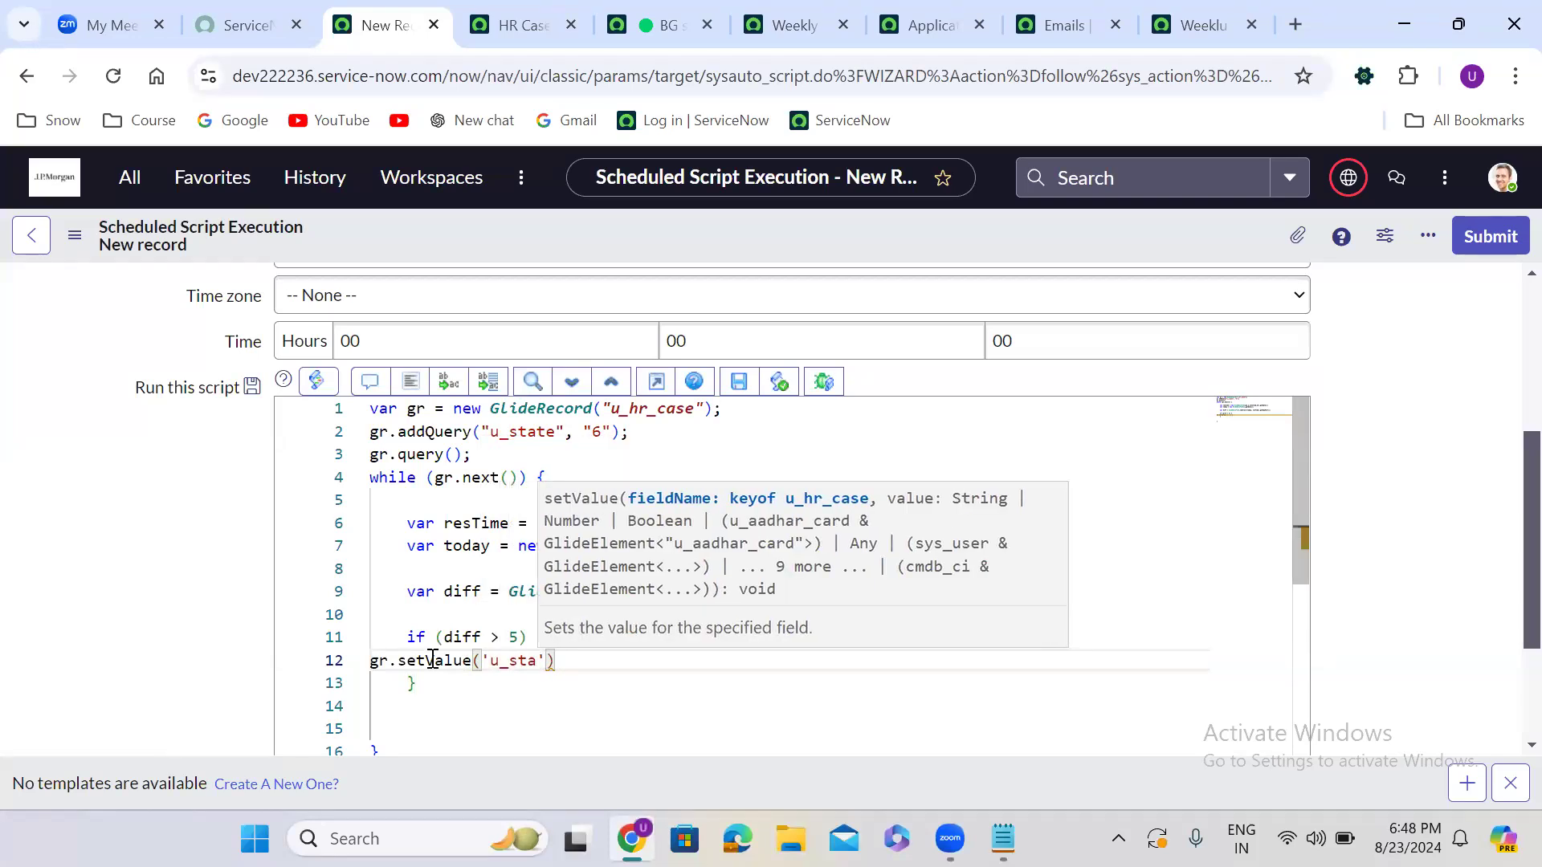
type("te', 7")
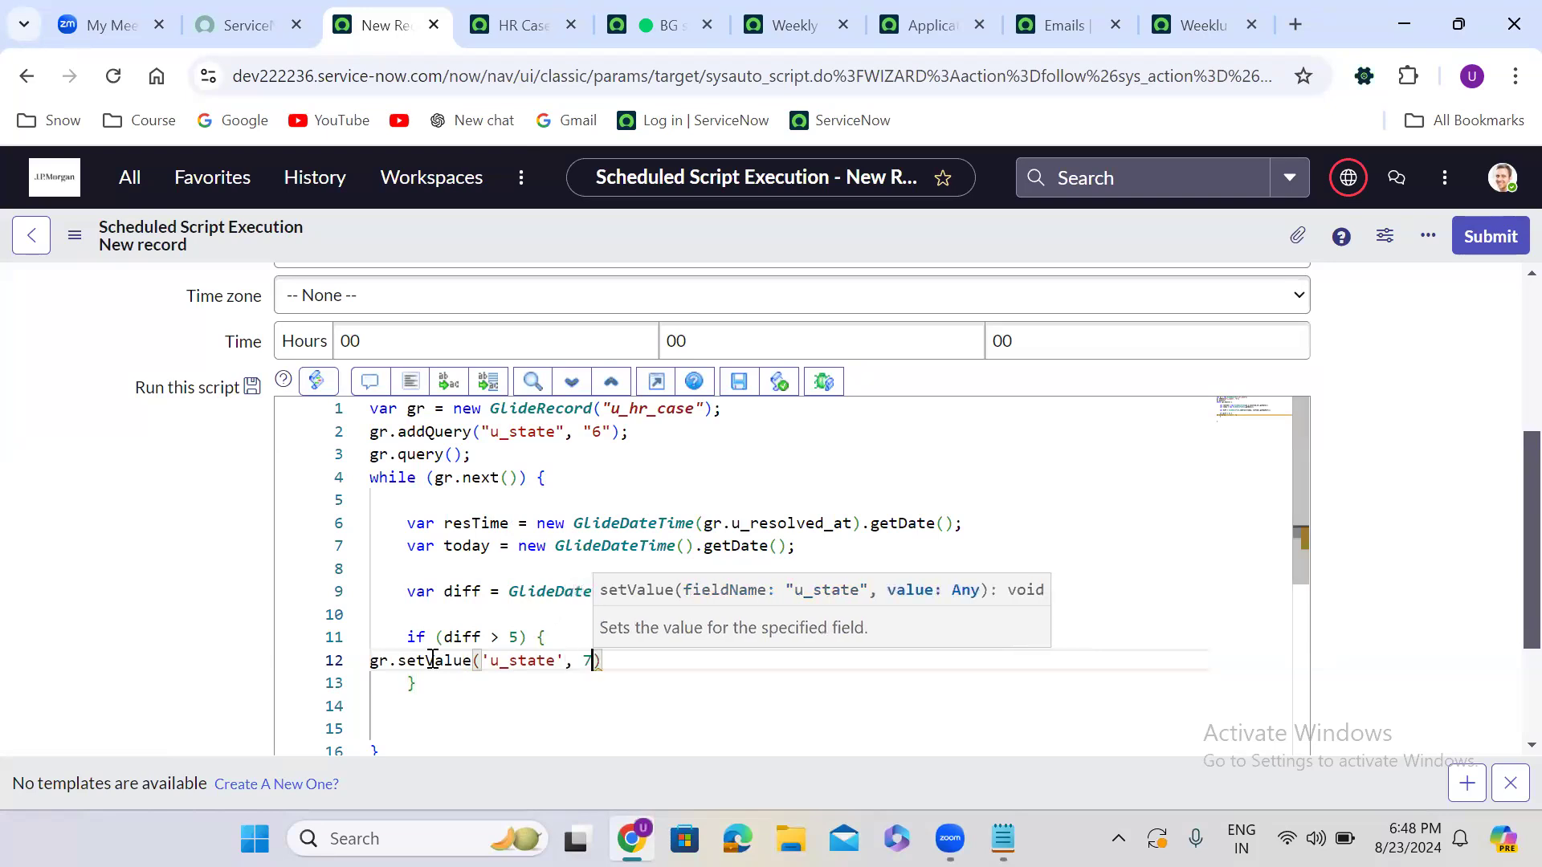
type(");")
key("Return")
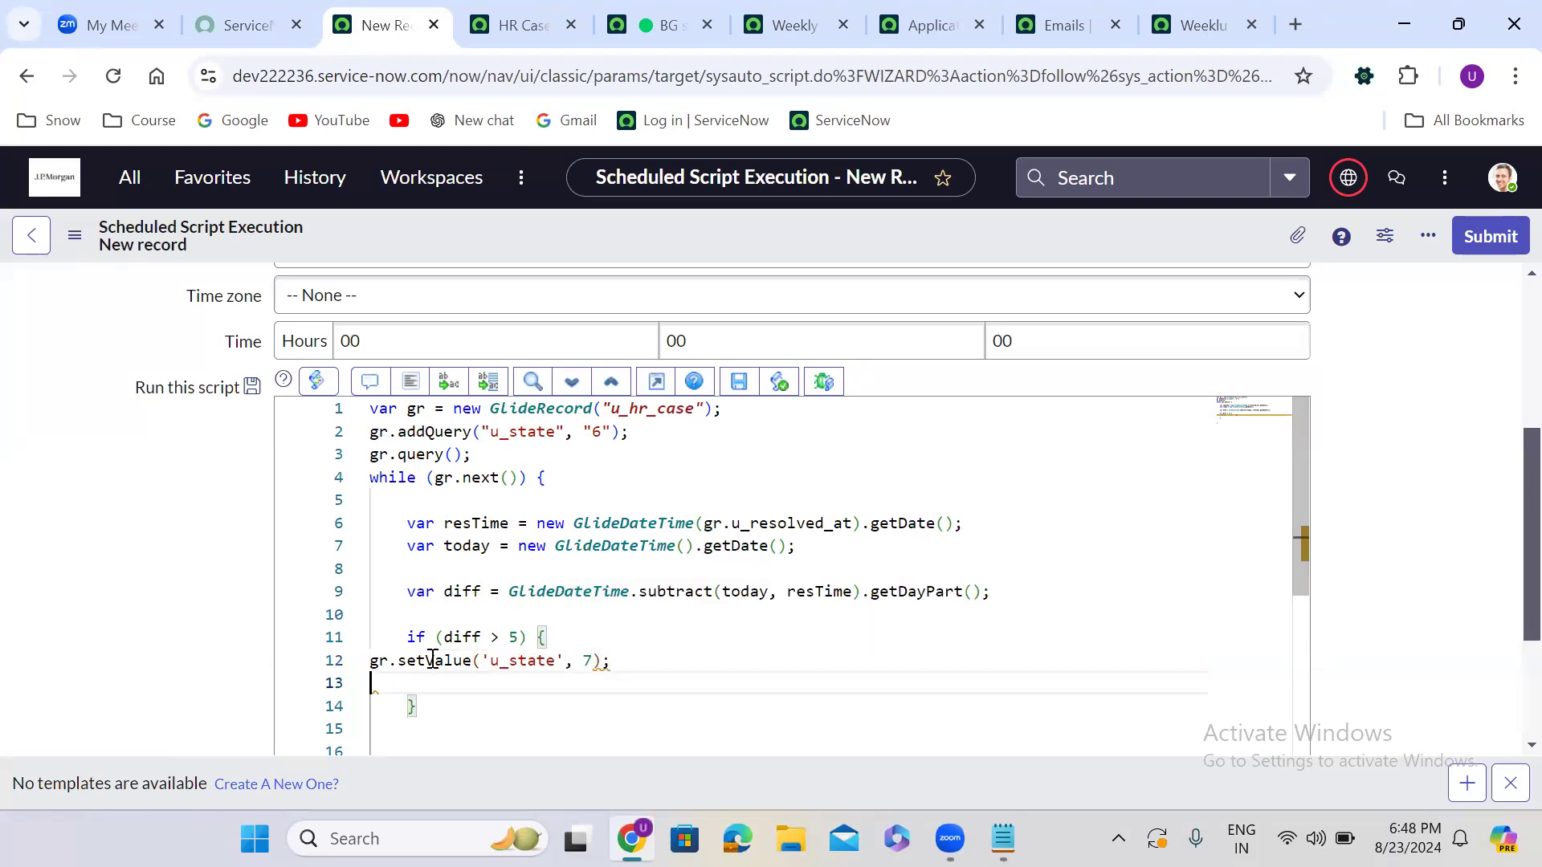
type("gr.")
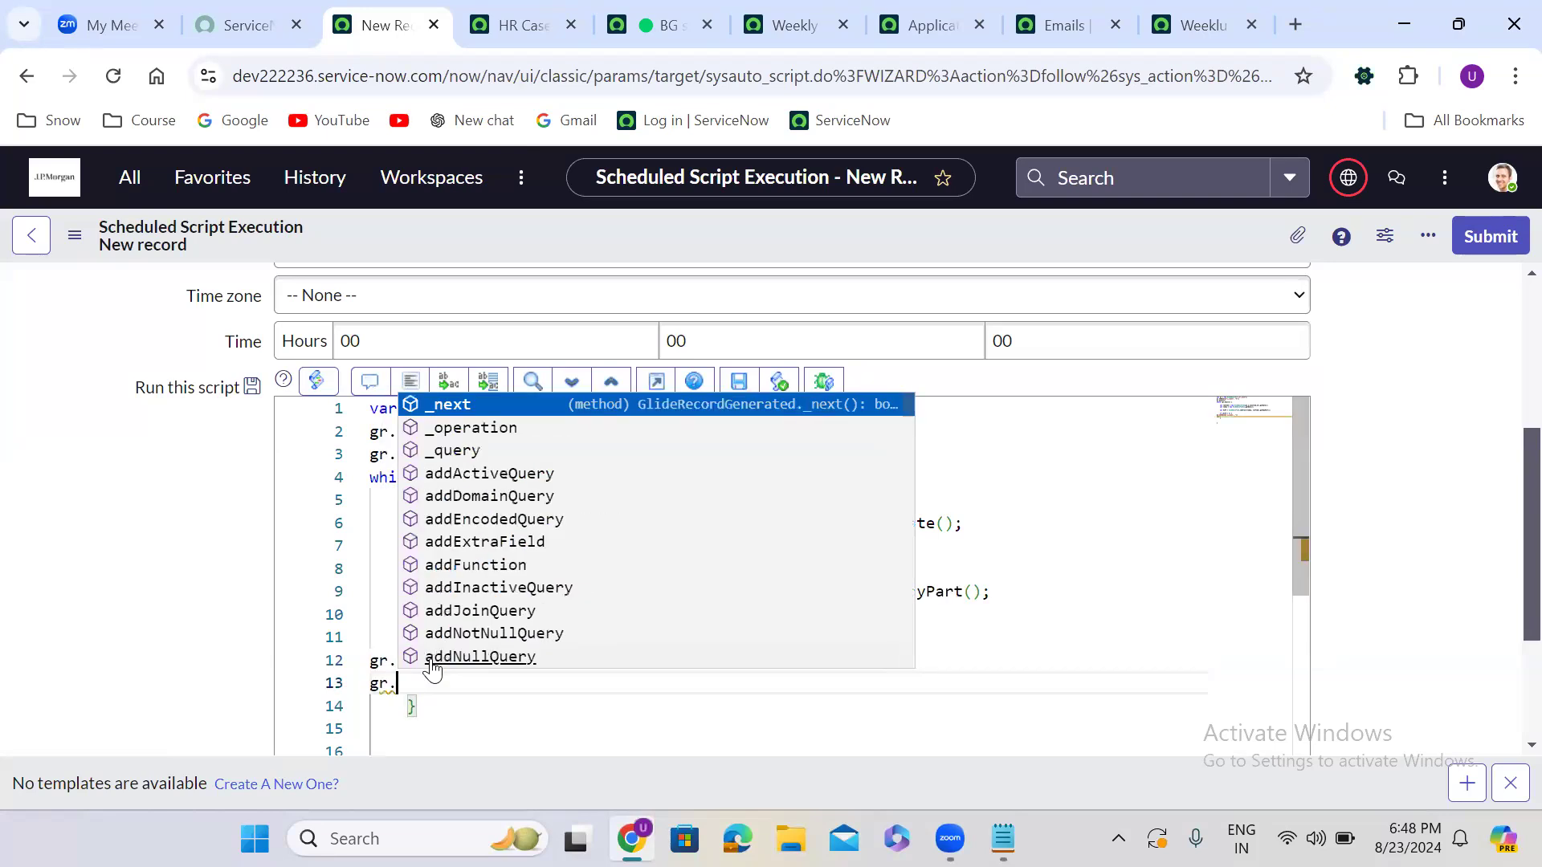
type("update();")
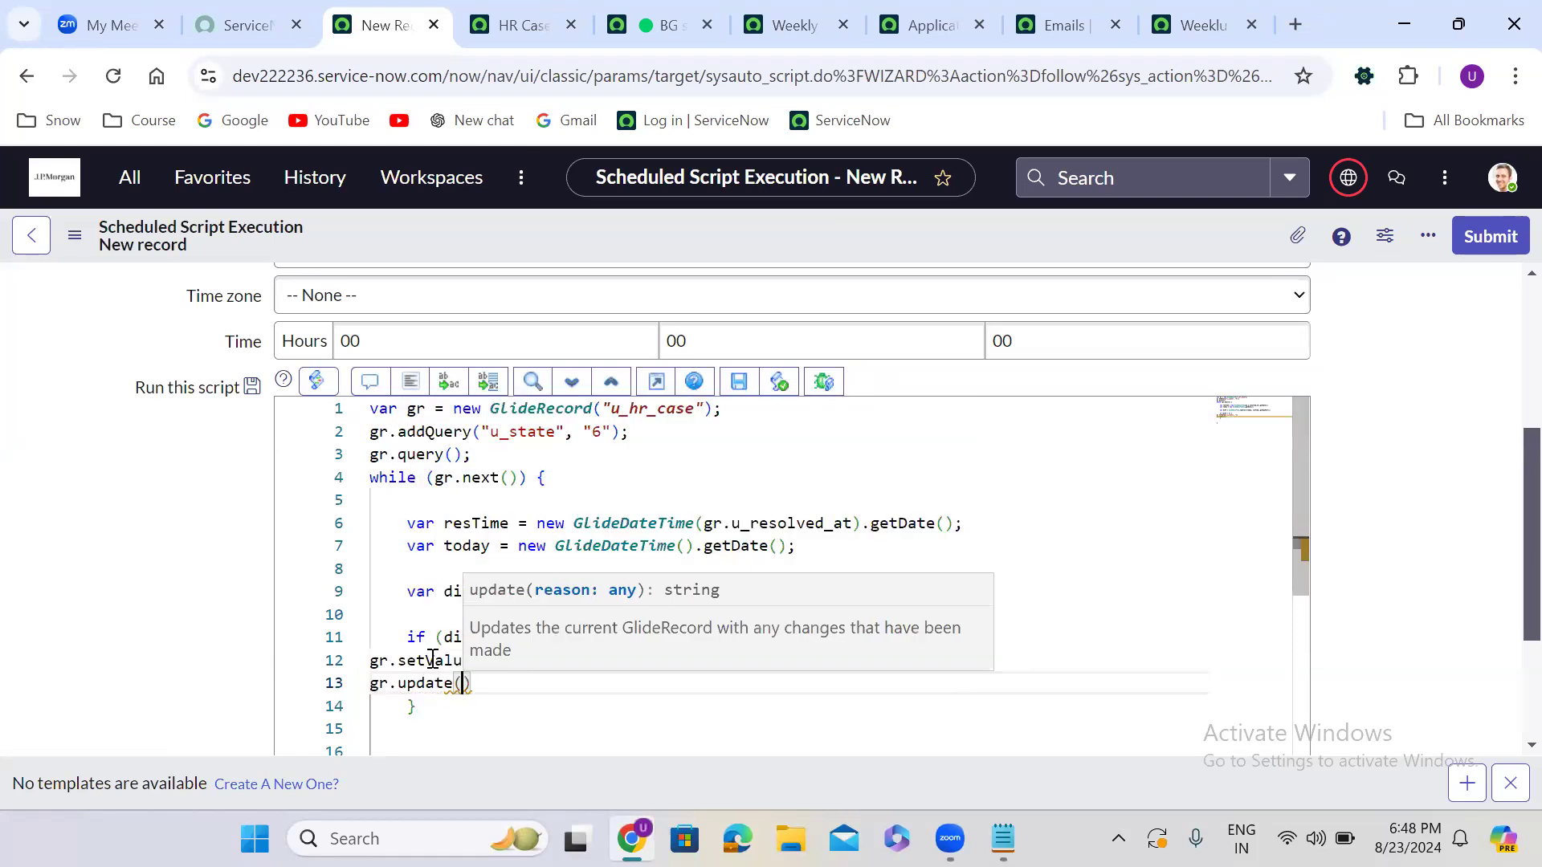
left_click(414, 384)
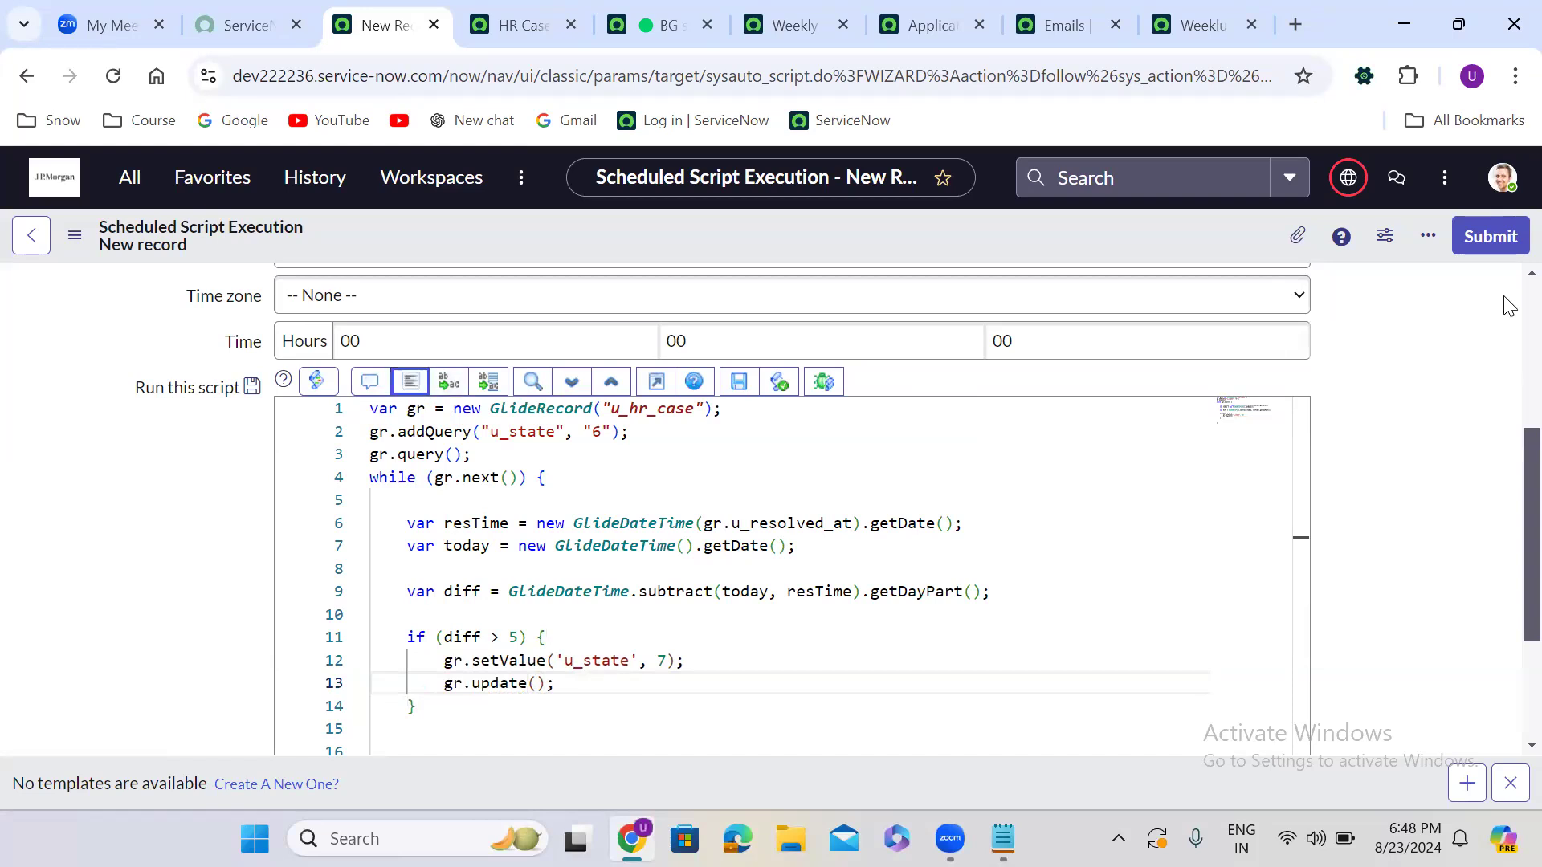
scroll(1510, 309, "up", 4)
Name the job 'Close the resolved HR Cases after 5 day automatically'
left_click(548, 296)
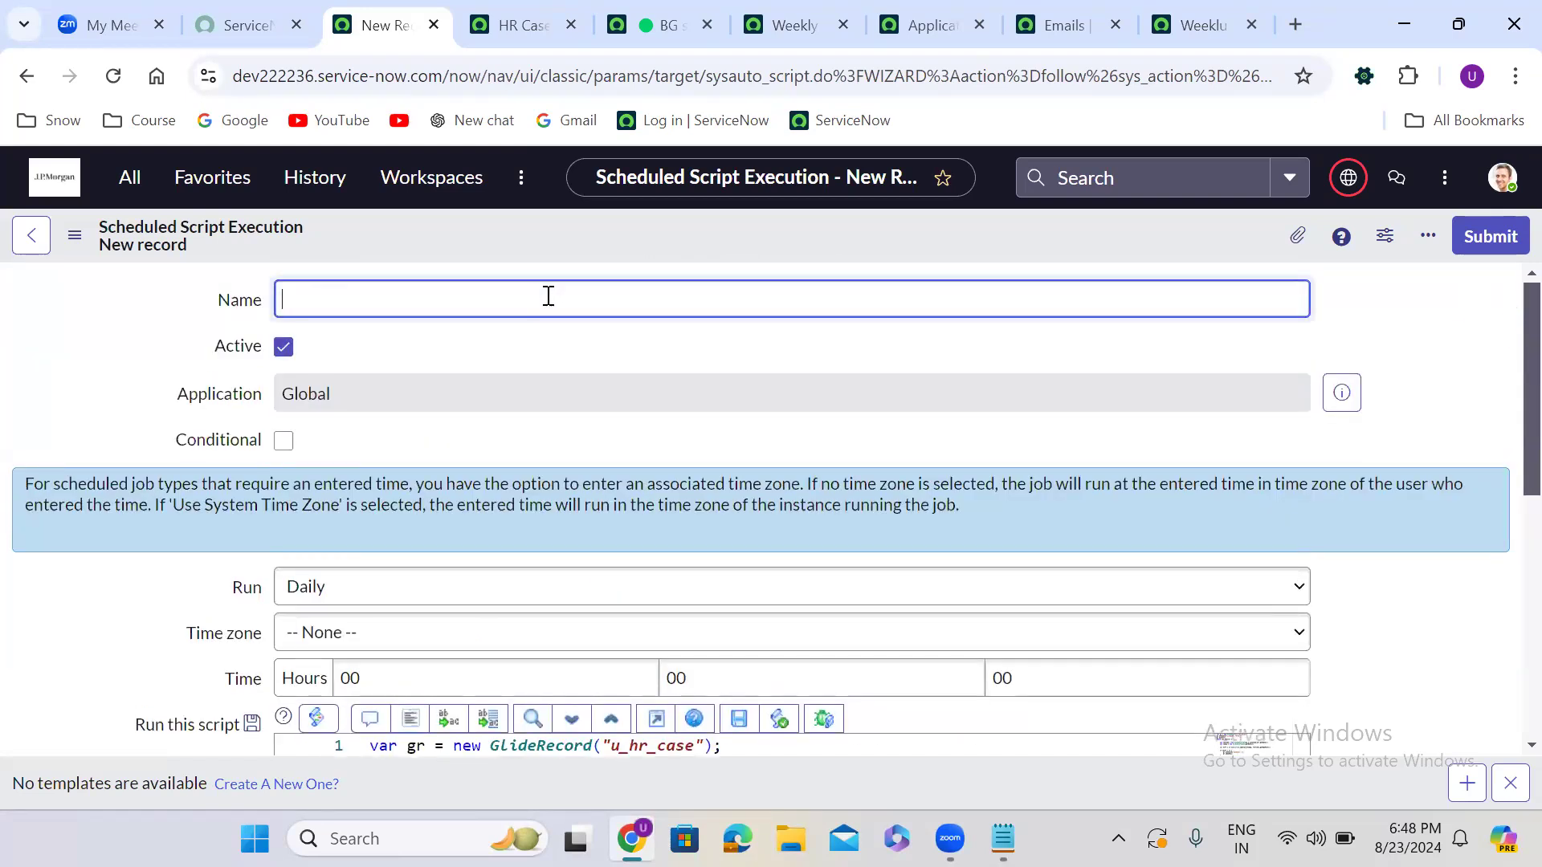
type("Close th")
type("e resol")
type("e")
type("ved ")
type("HR Cases ")
type("after")
type(" 4")
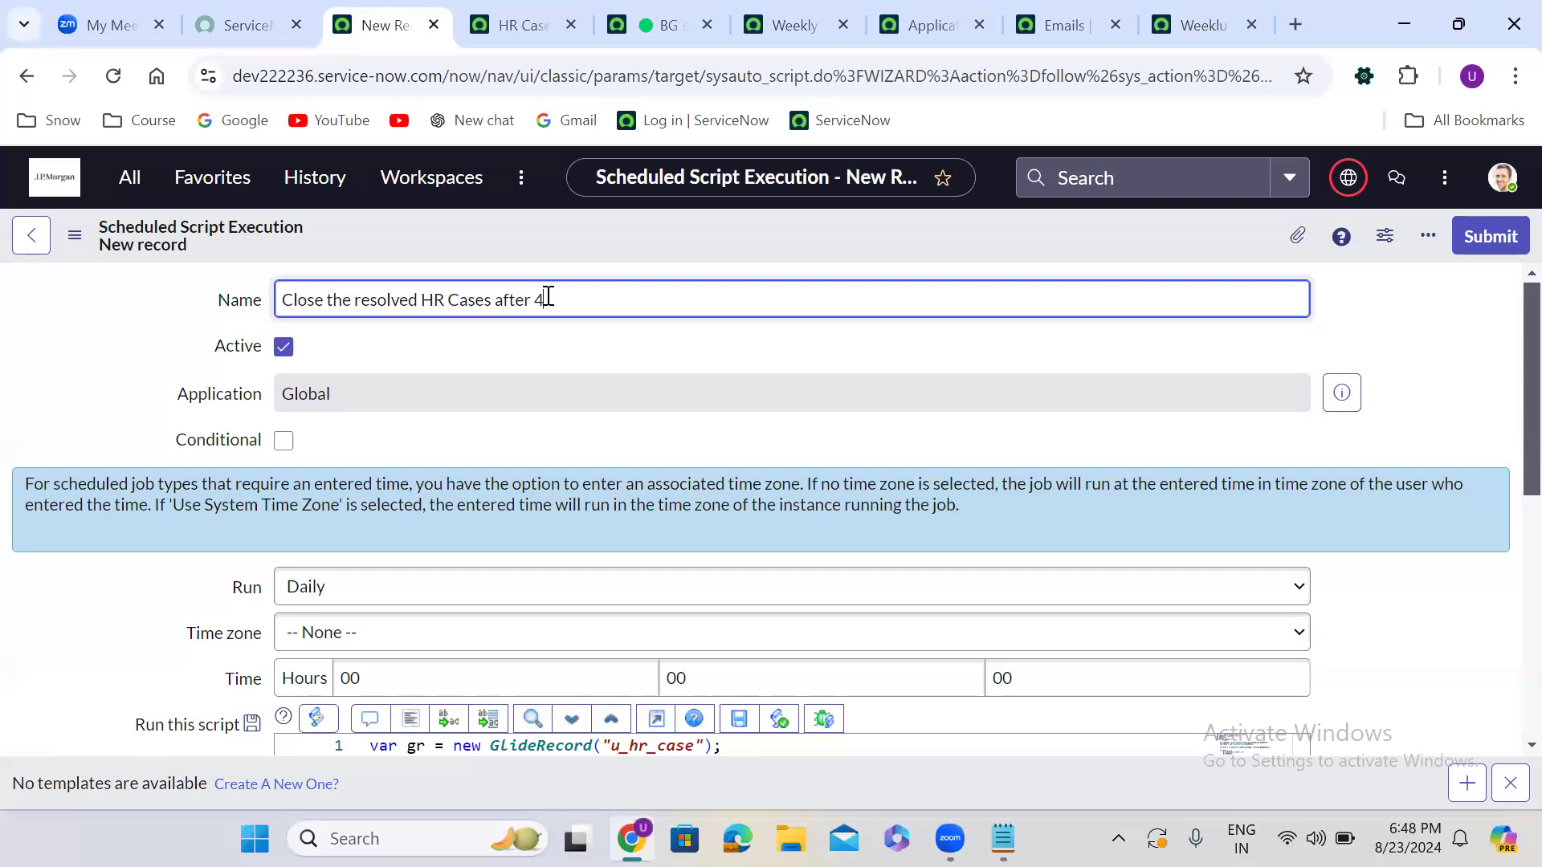
key("BackSpace")
type("5 day automatically")
left_click(615, 443)
scroll(615, 446, "down", 5)
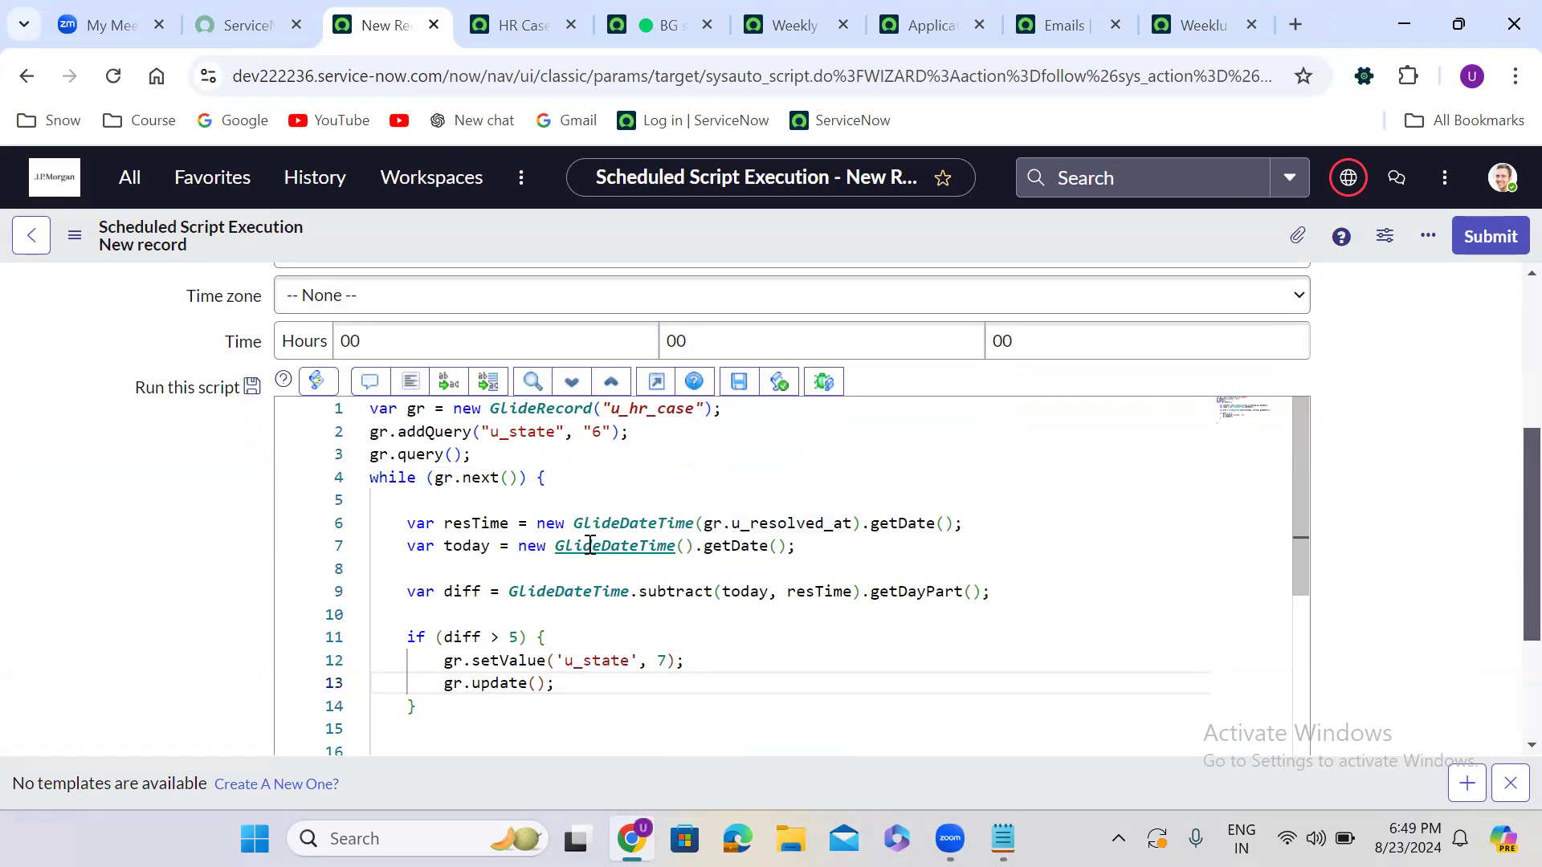
double_click(458, 526)
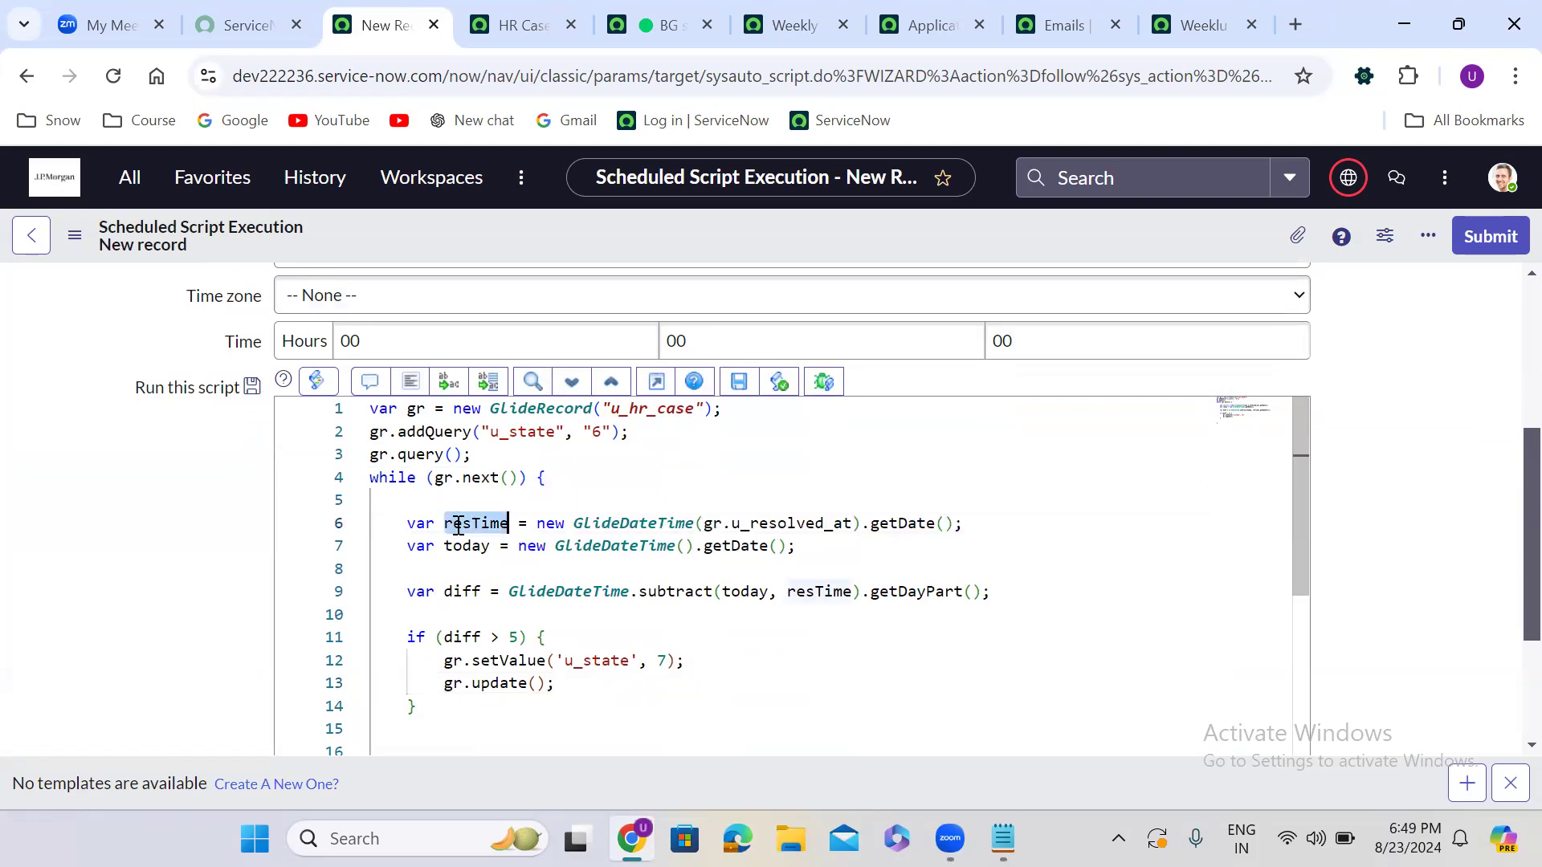
double_click(473, 546)
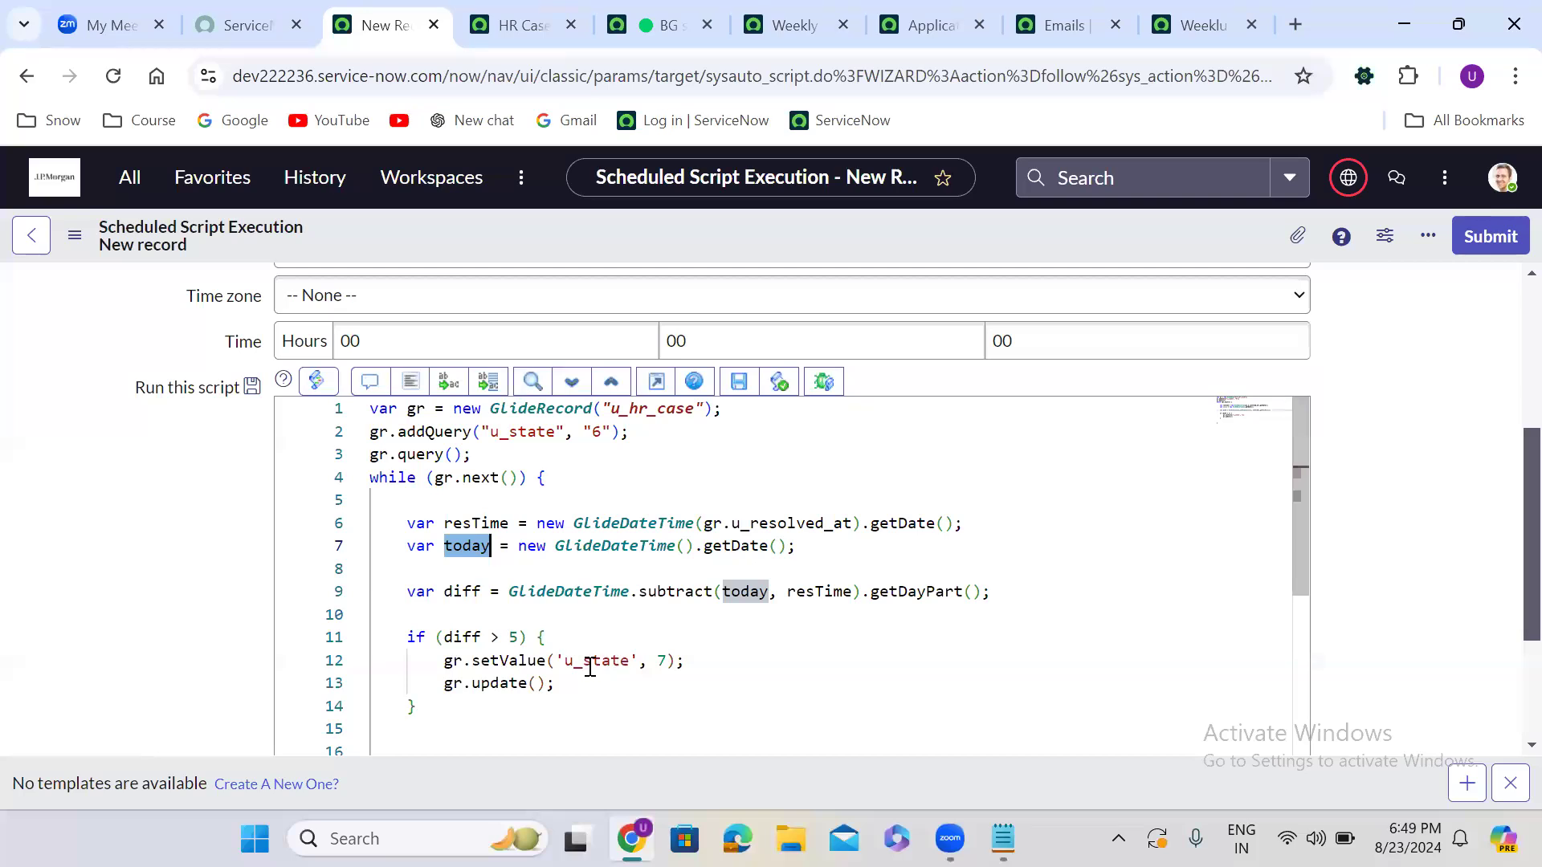
double_click(664, 660)
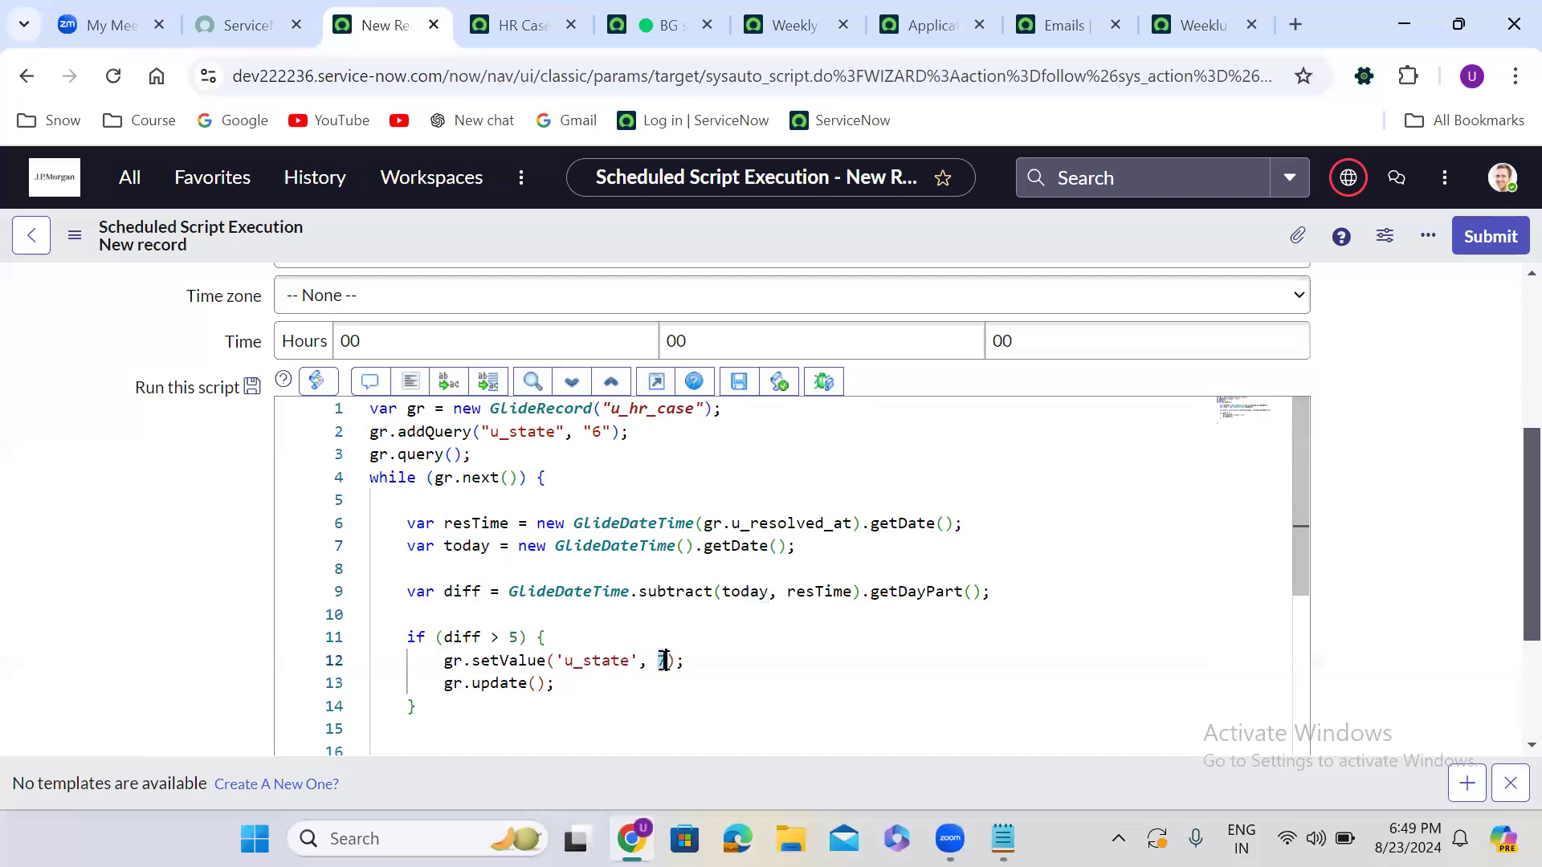
left_click(162, 478)
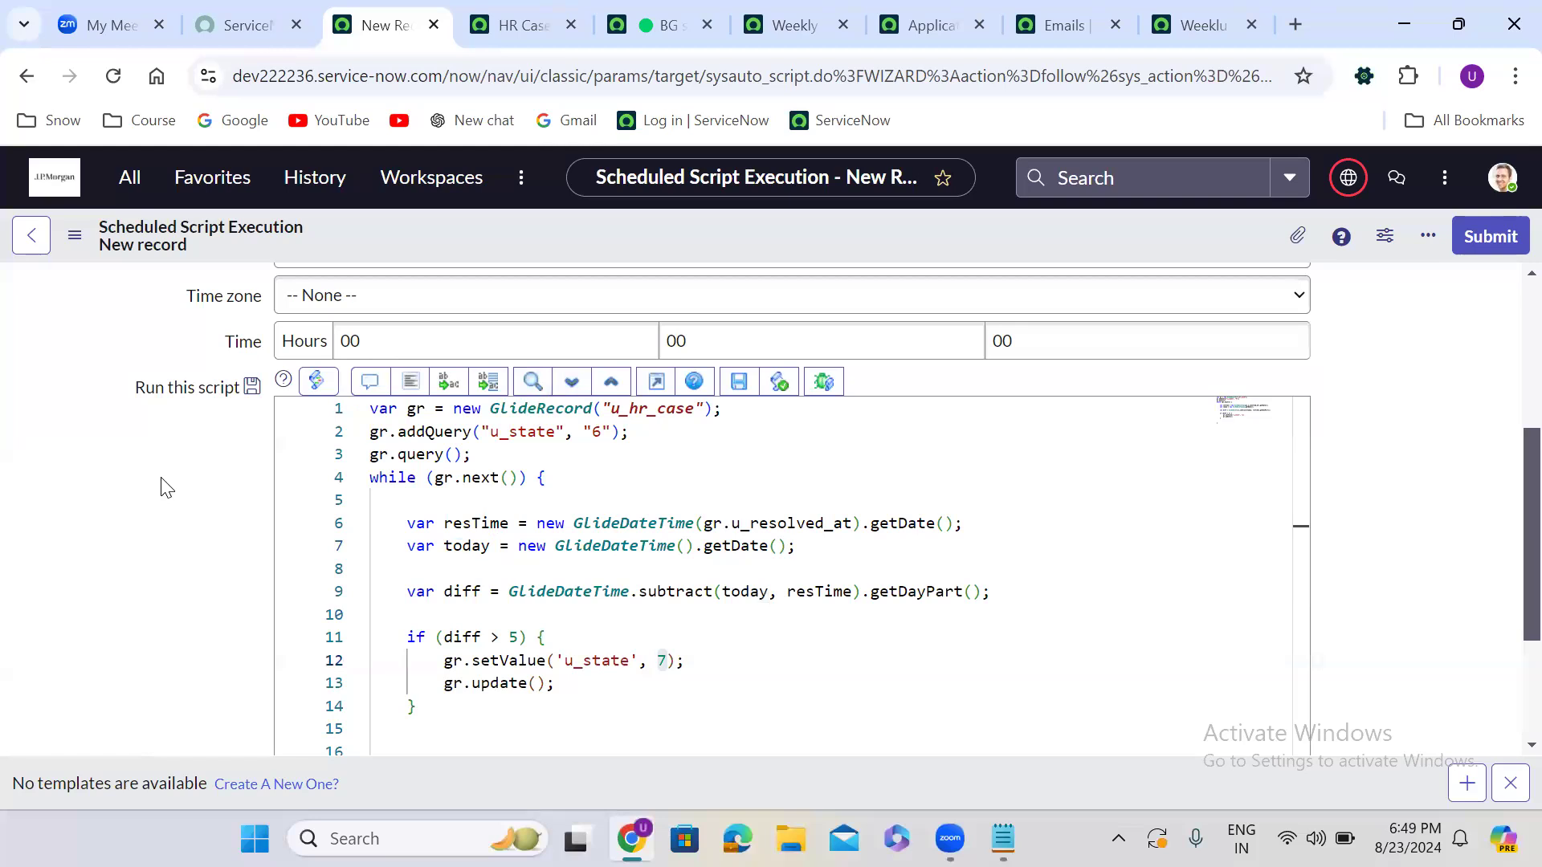
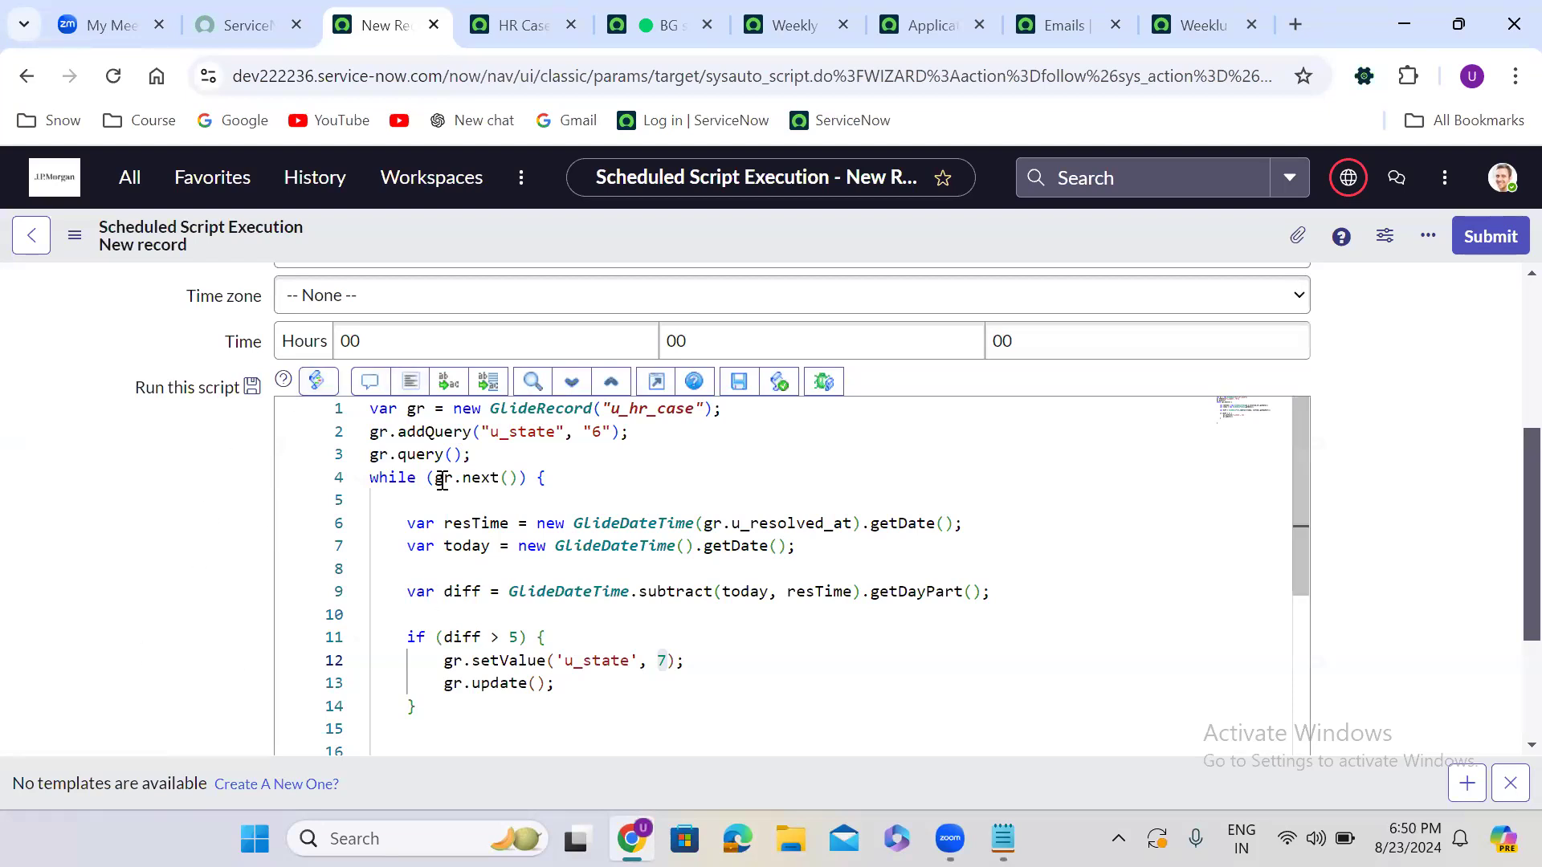
Save the 'Close the resolved HR Cases after 5 day automatically' scheduled job record
mouse_move(441, 482)
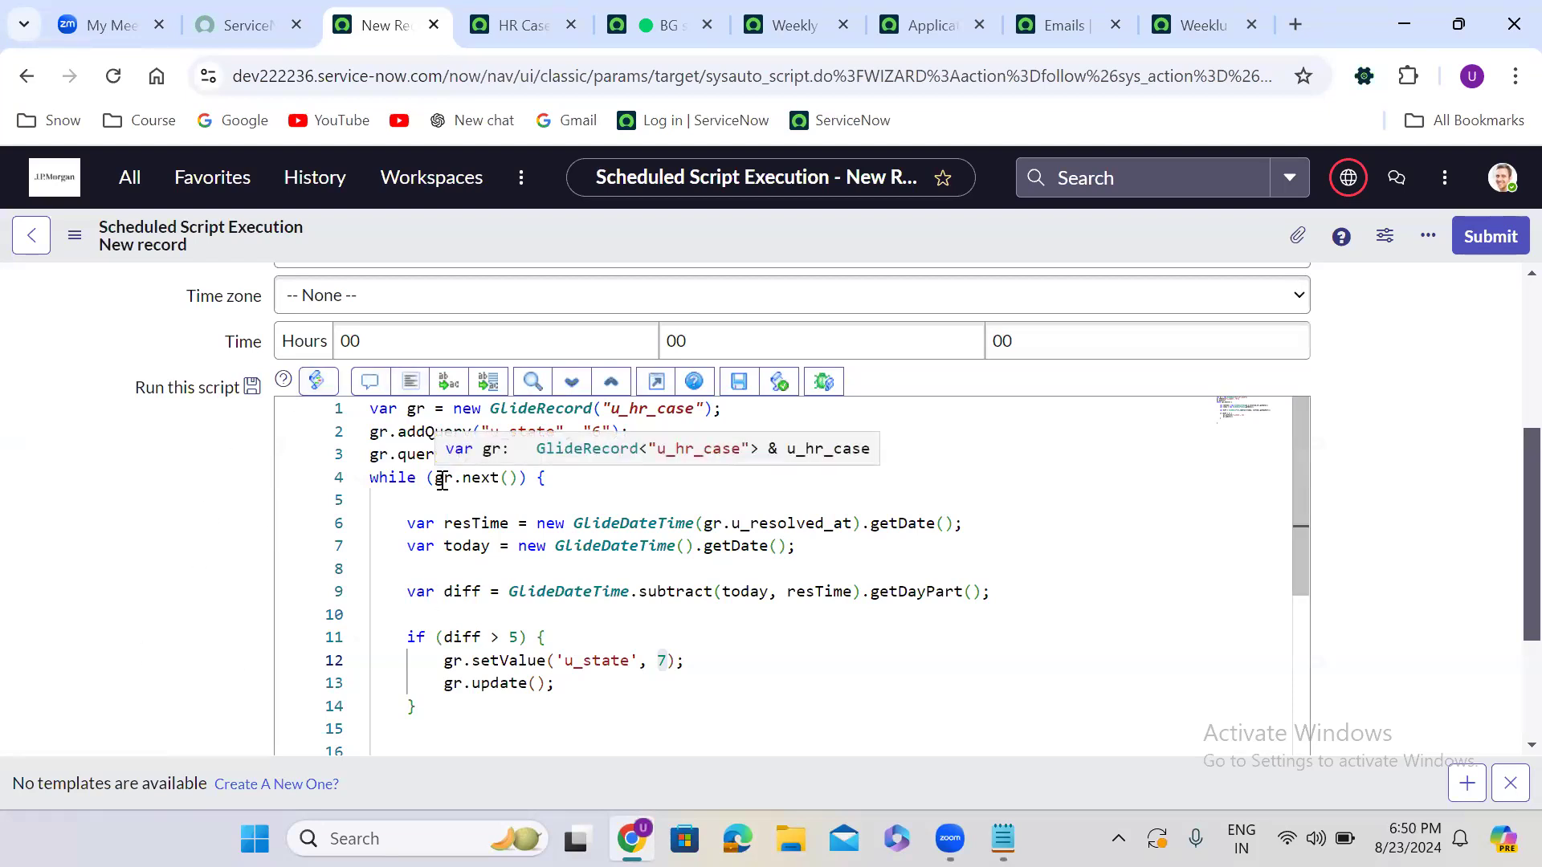
right_click(663, 243)
left_click(721, 252)
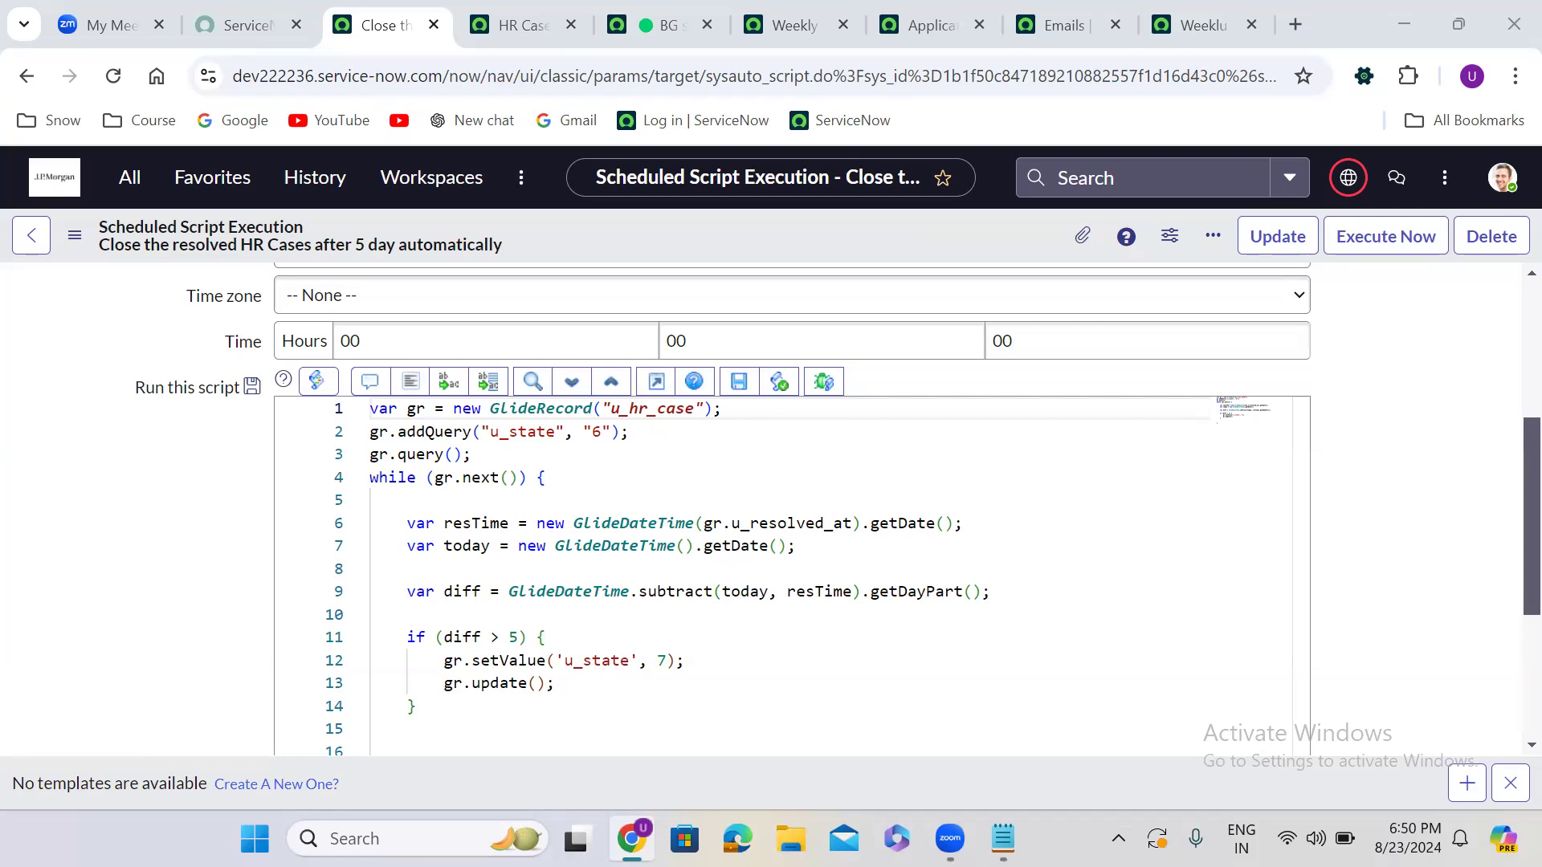
left_click(512, 6)
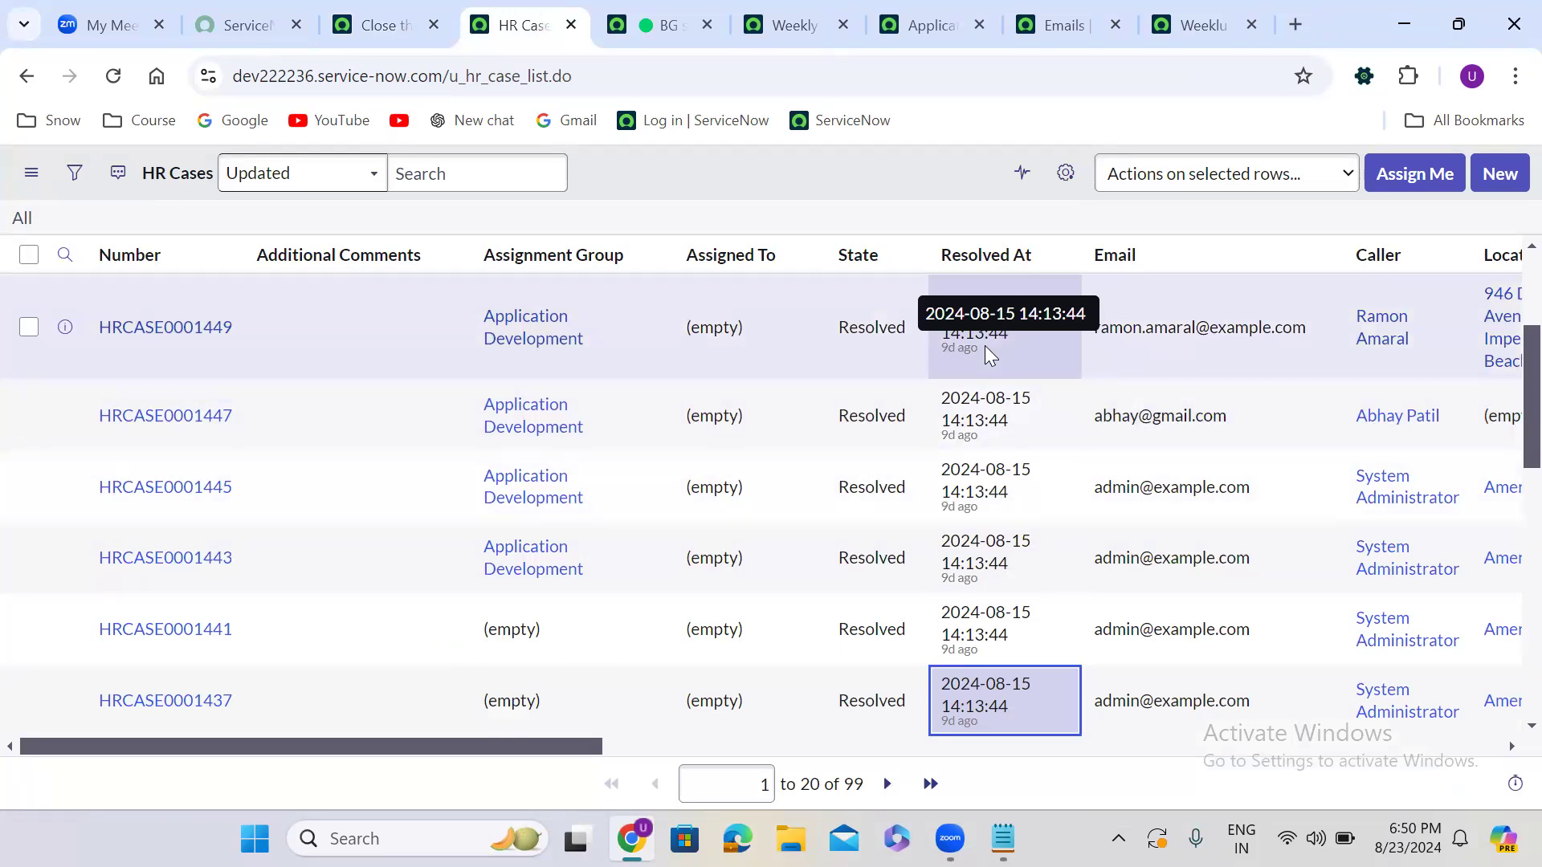
left_click(355, 12)
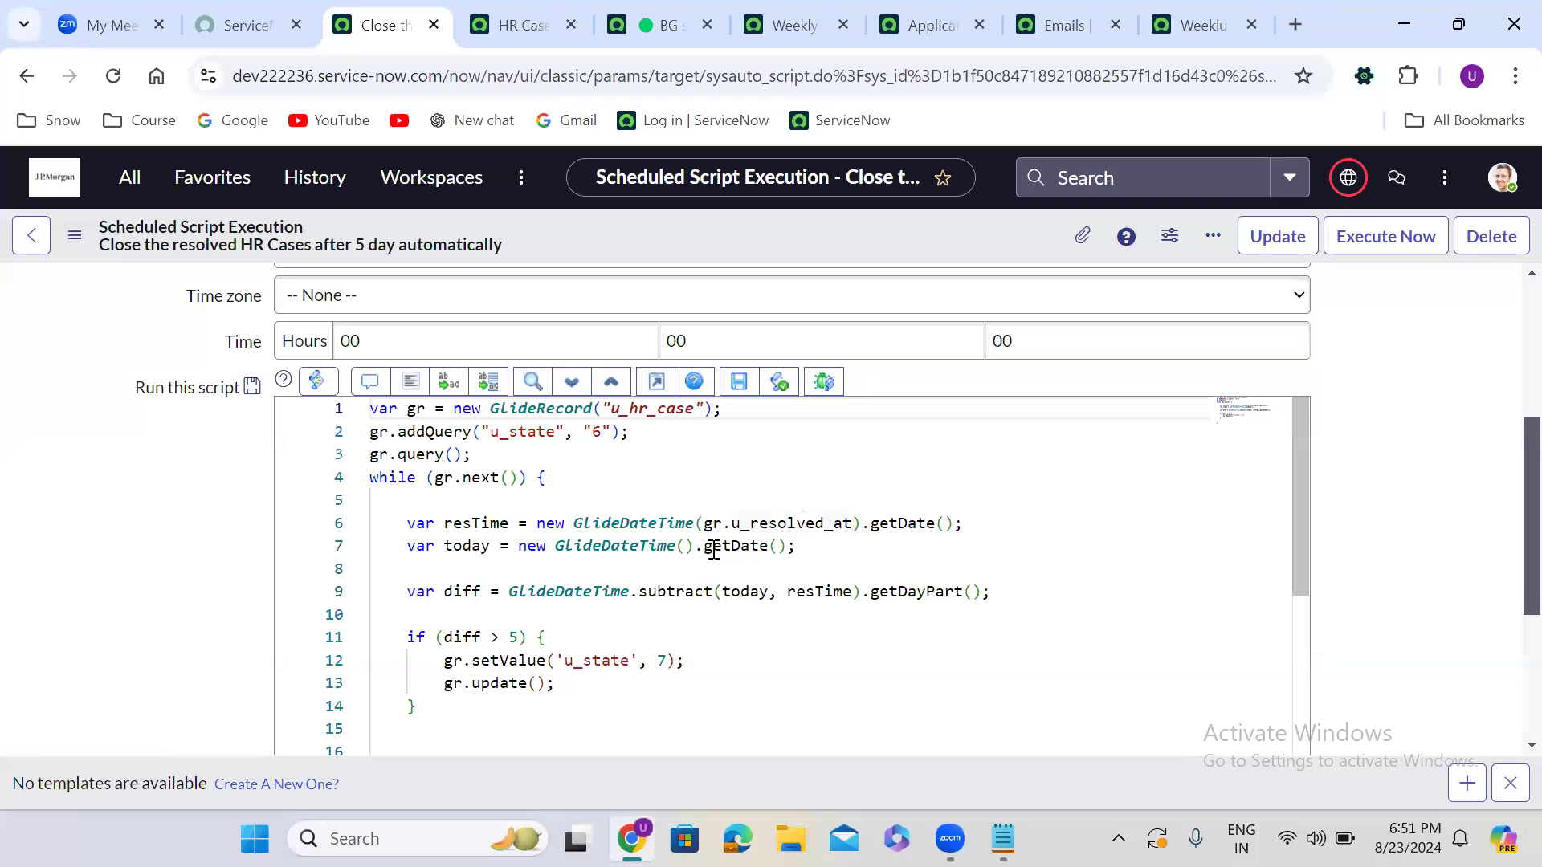
double_click(481, 543)
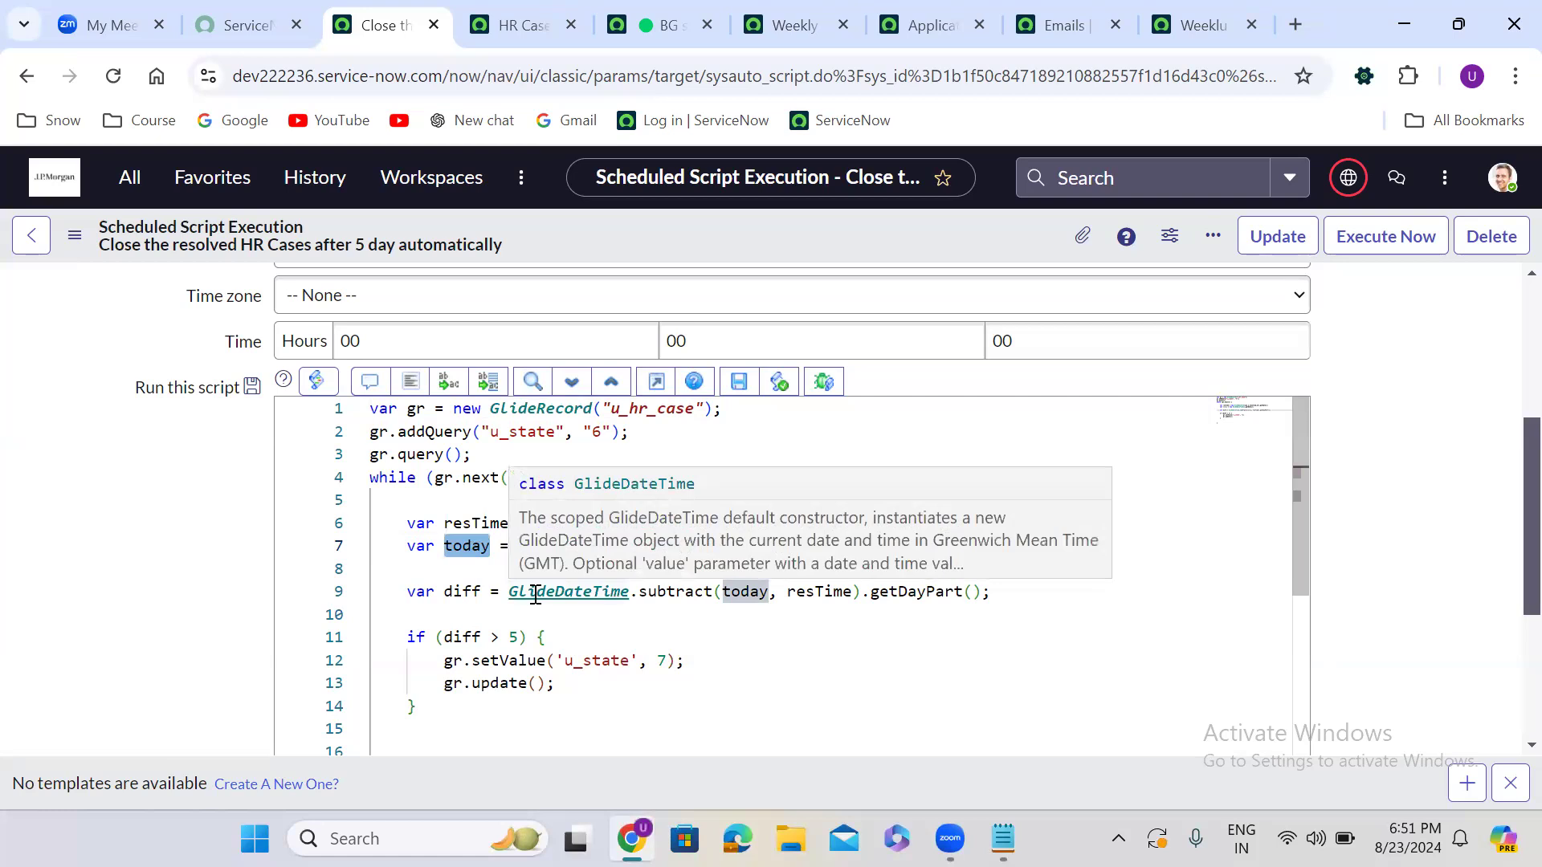
double_click(513, 637)
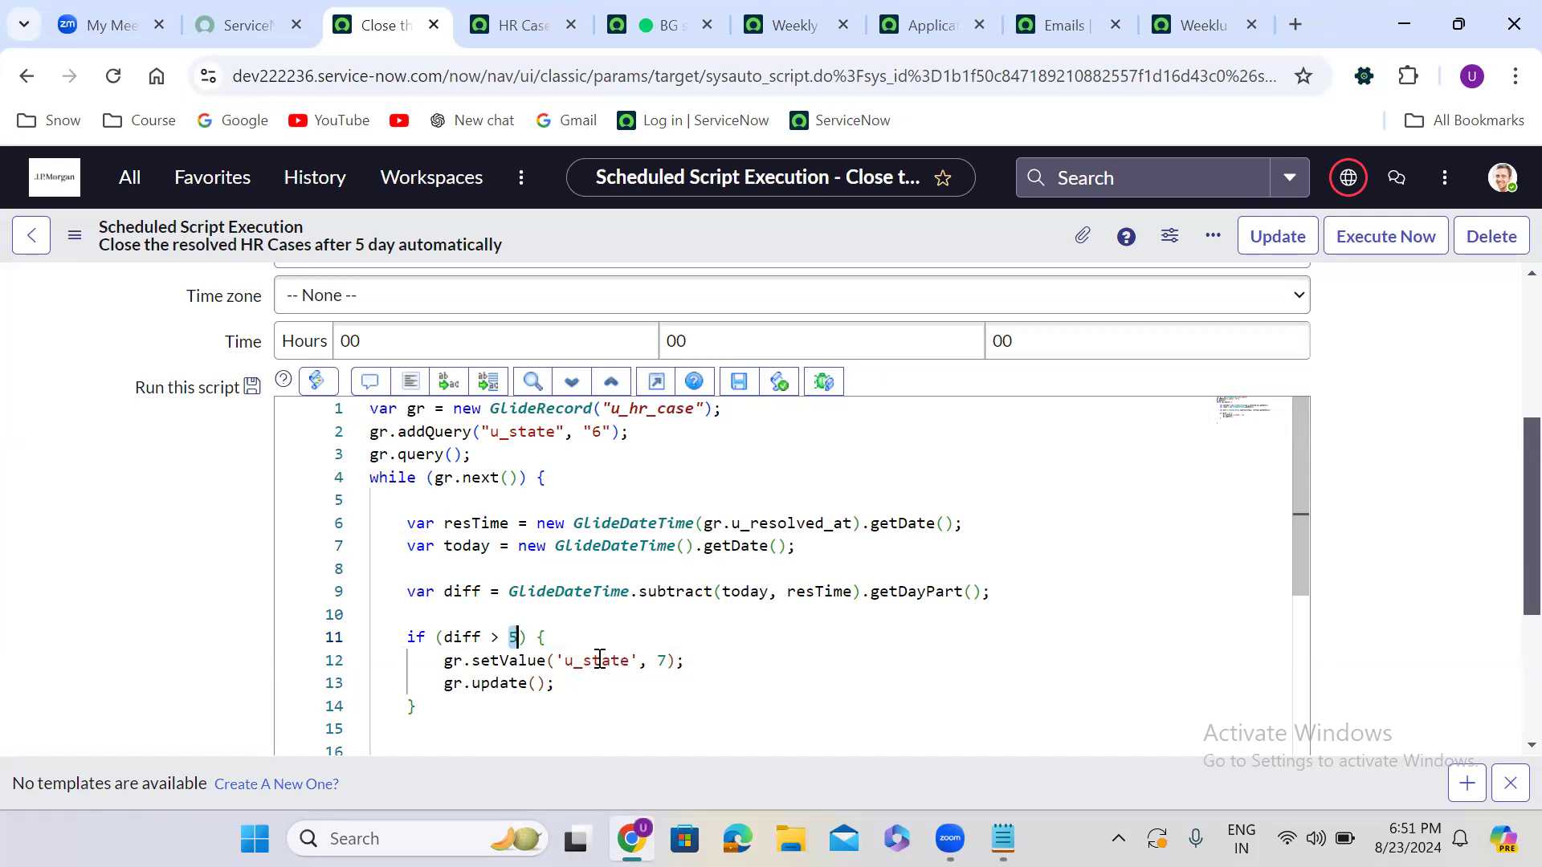
double_click(663, 660)
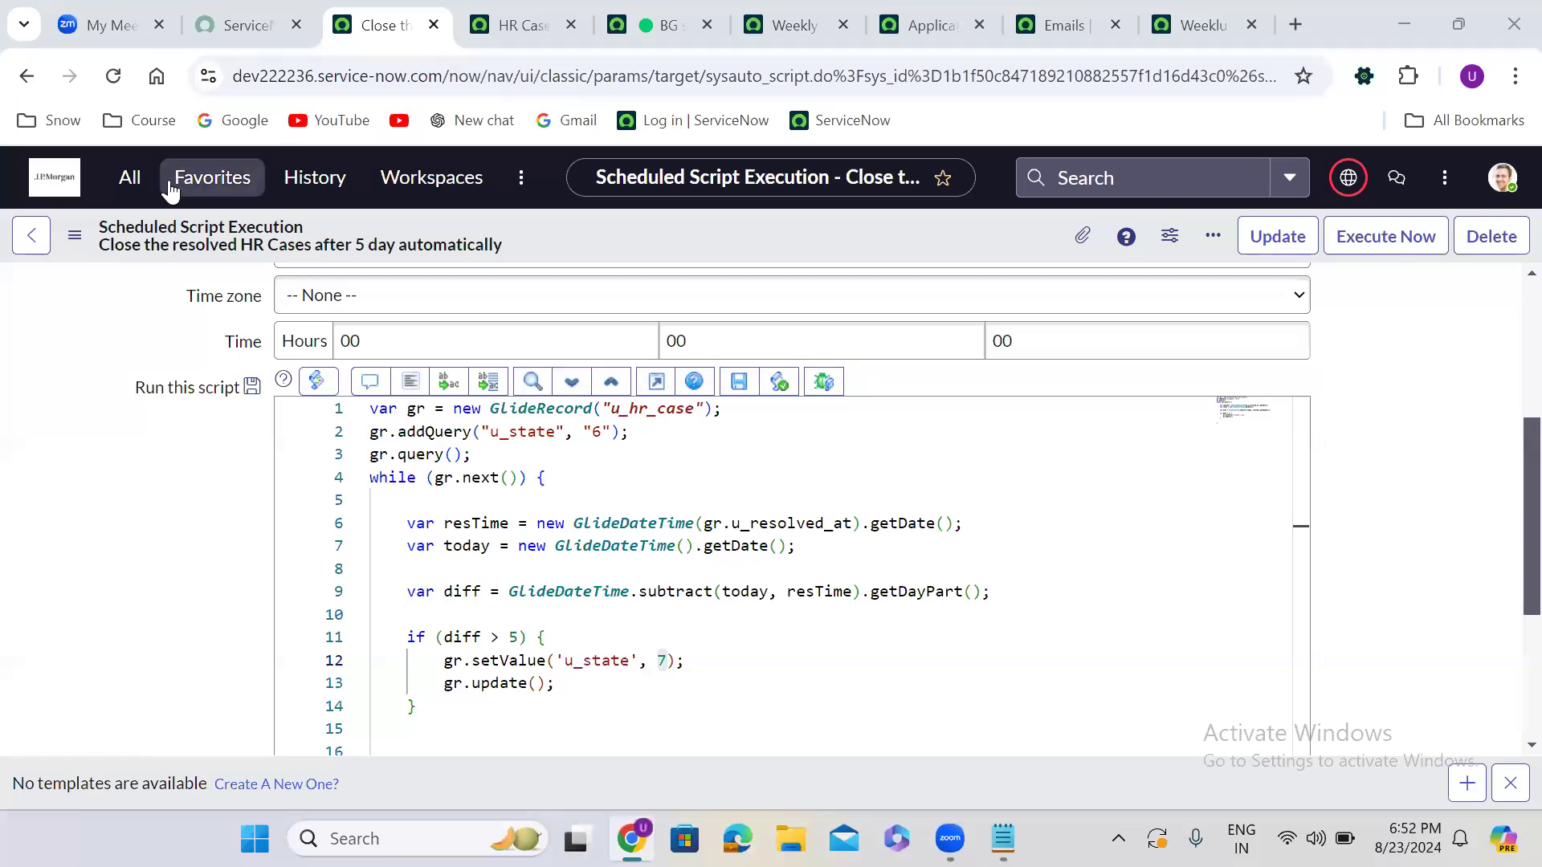
Filter the All menu for 'scheduled job' and open Scheduled Jobs in a new browser tab
left_click(131, 178)
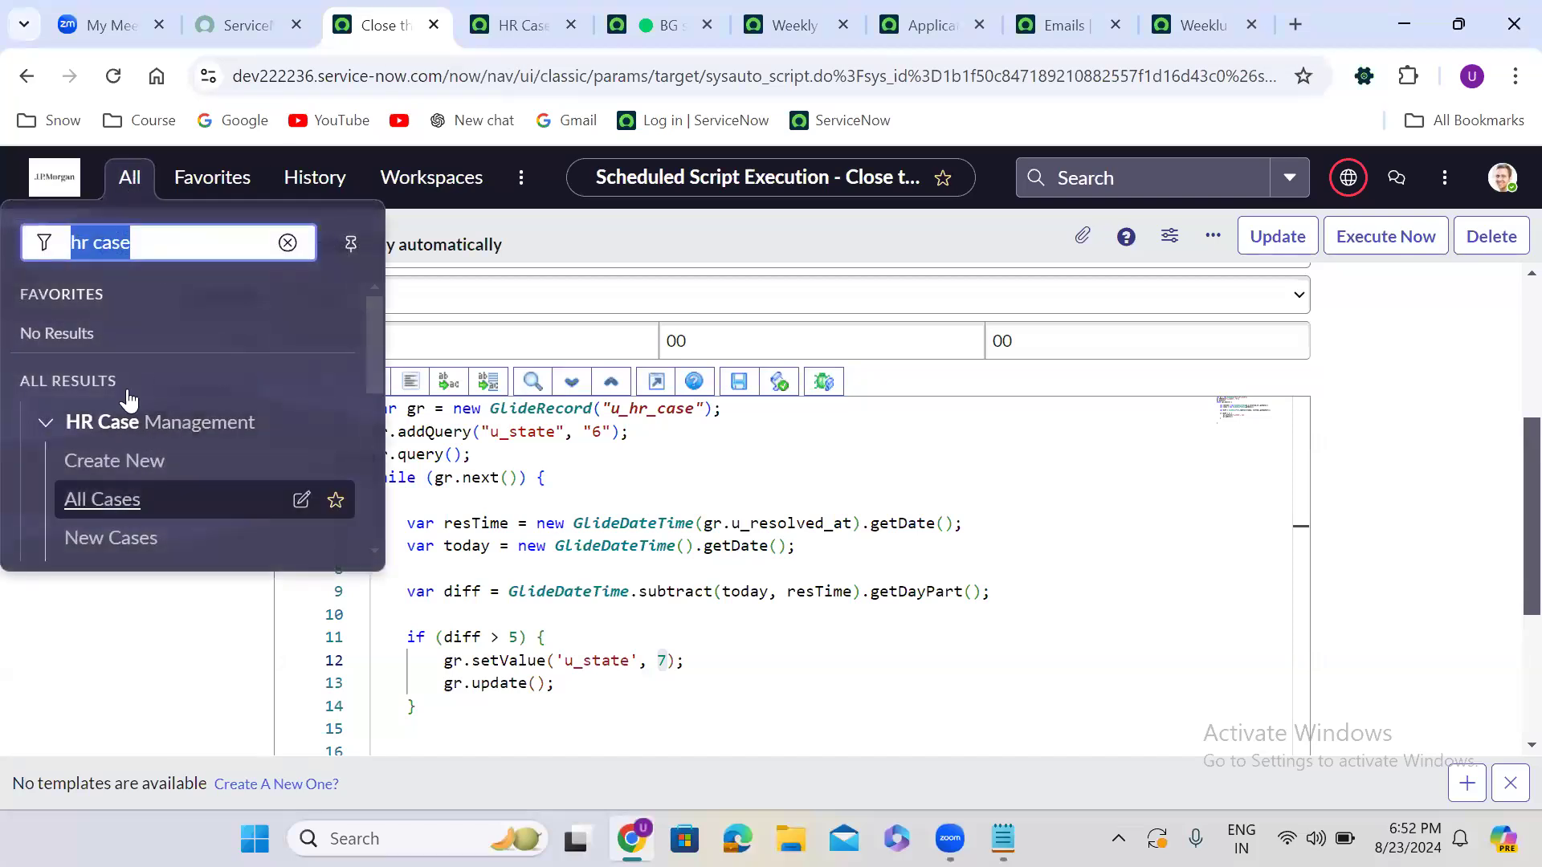
type("sch")
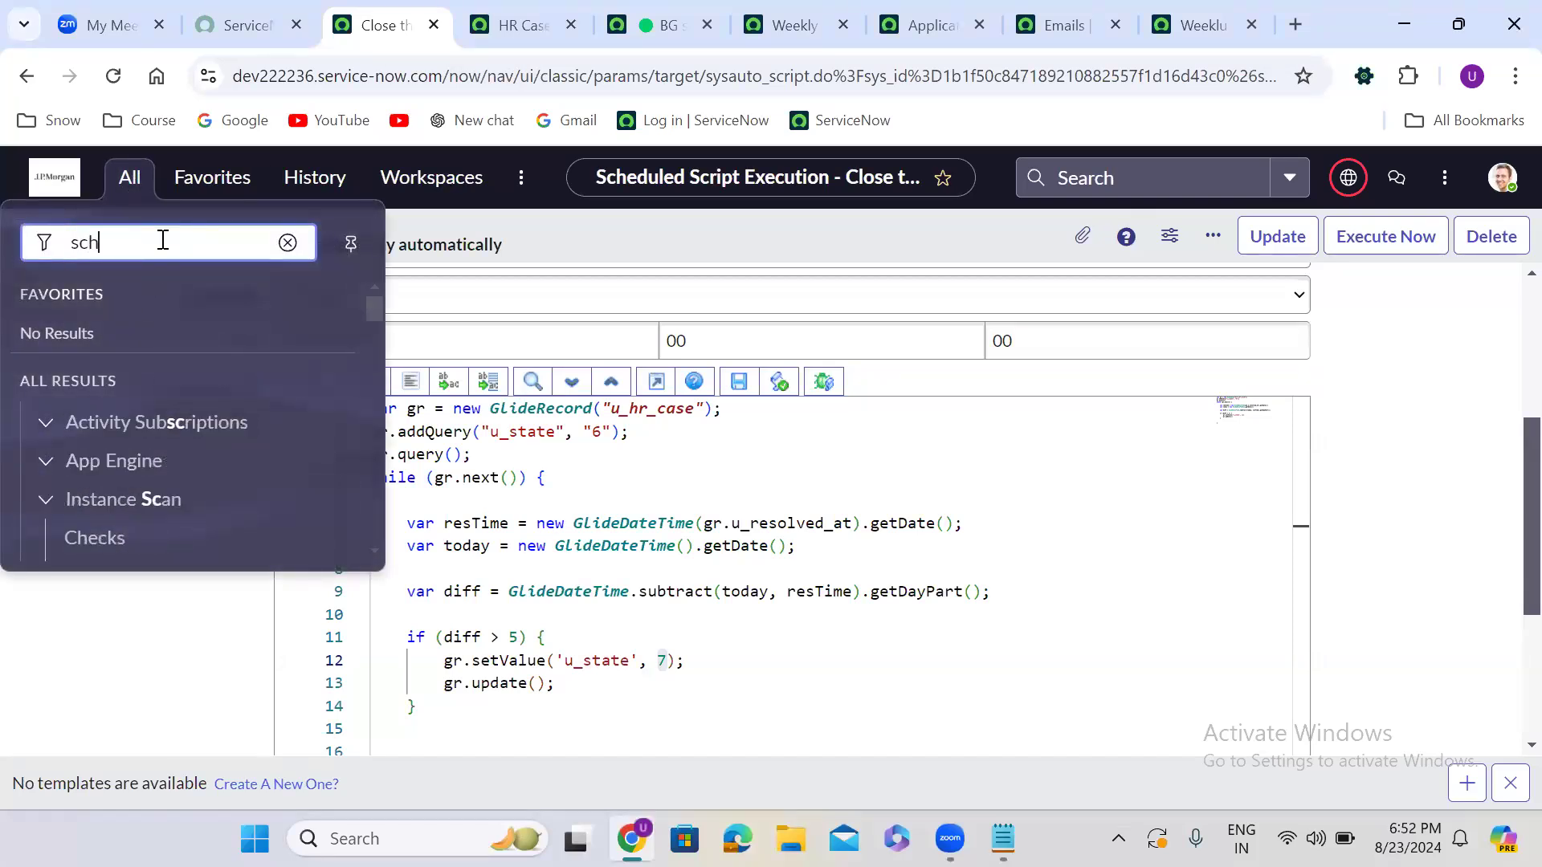
type("eduled")
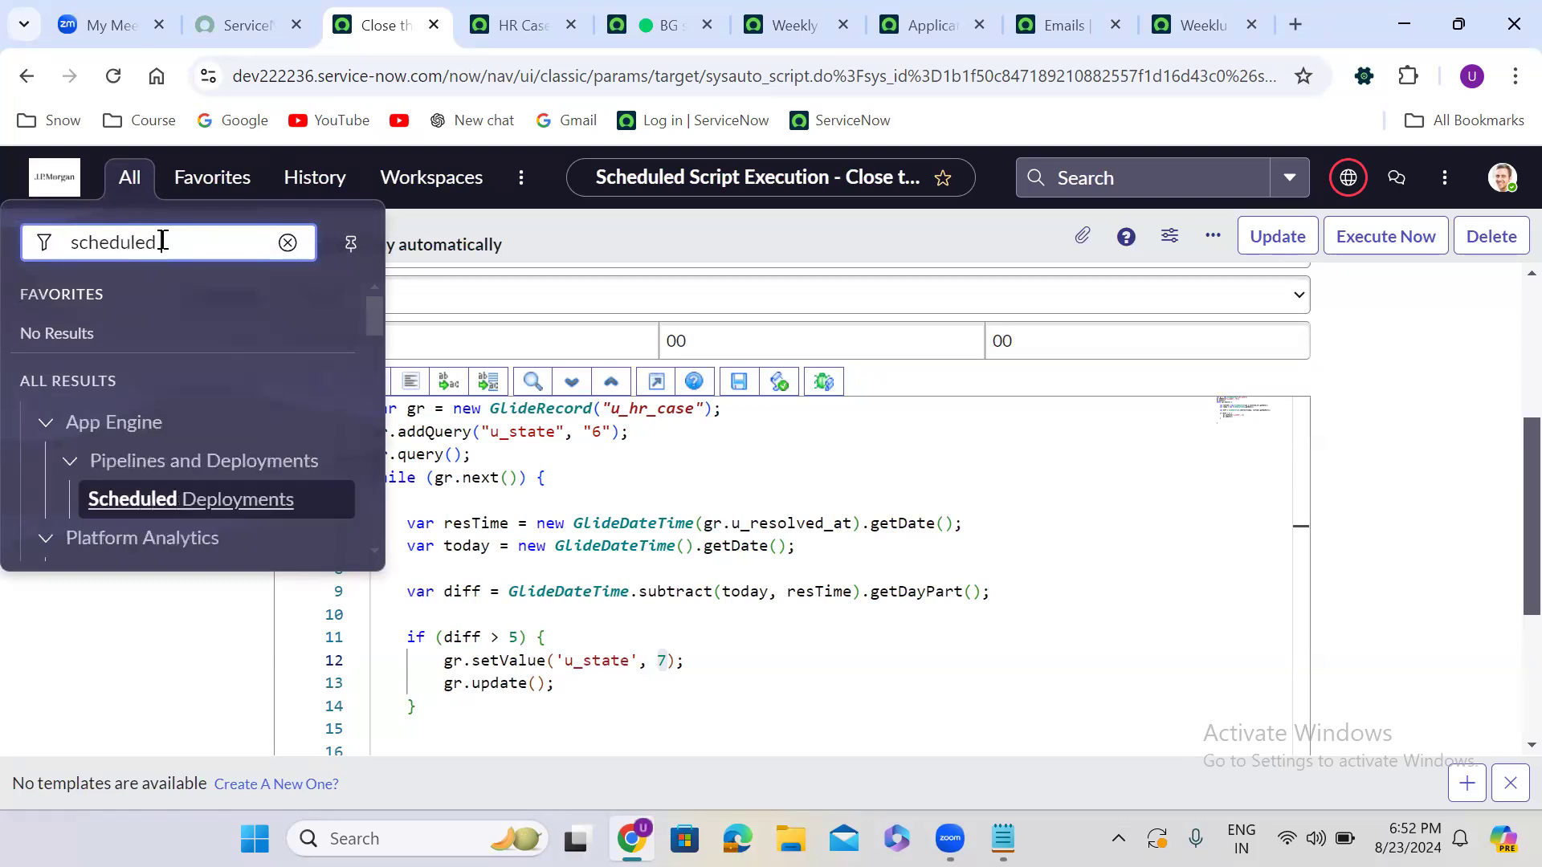
type(" job")
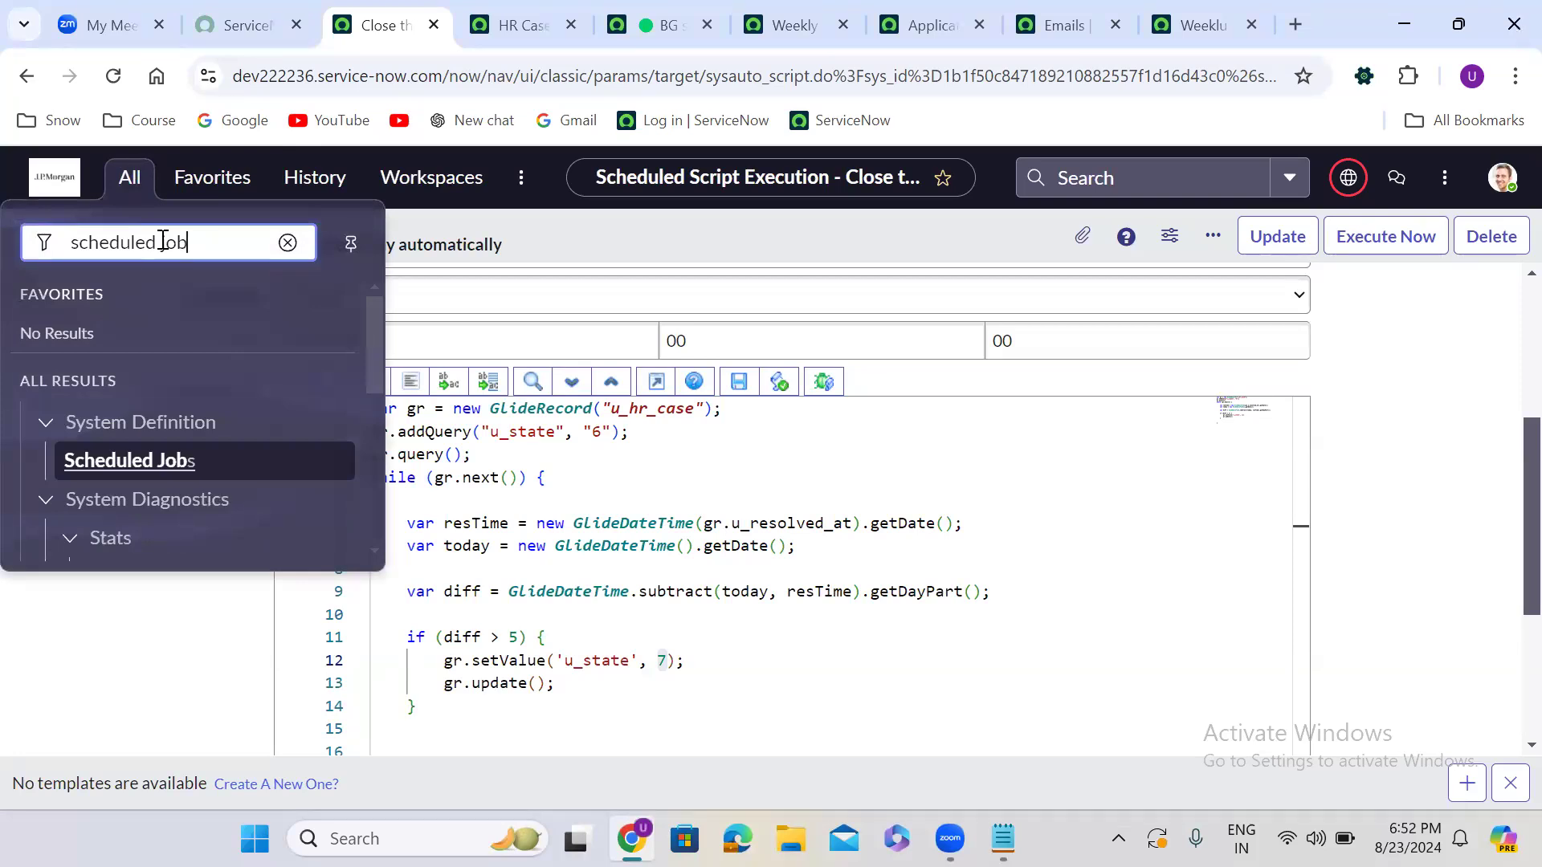
right_click(122, 462)
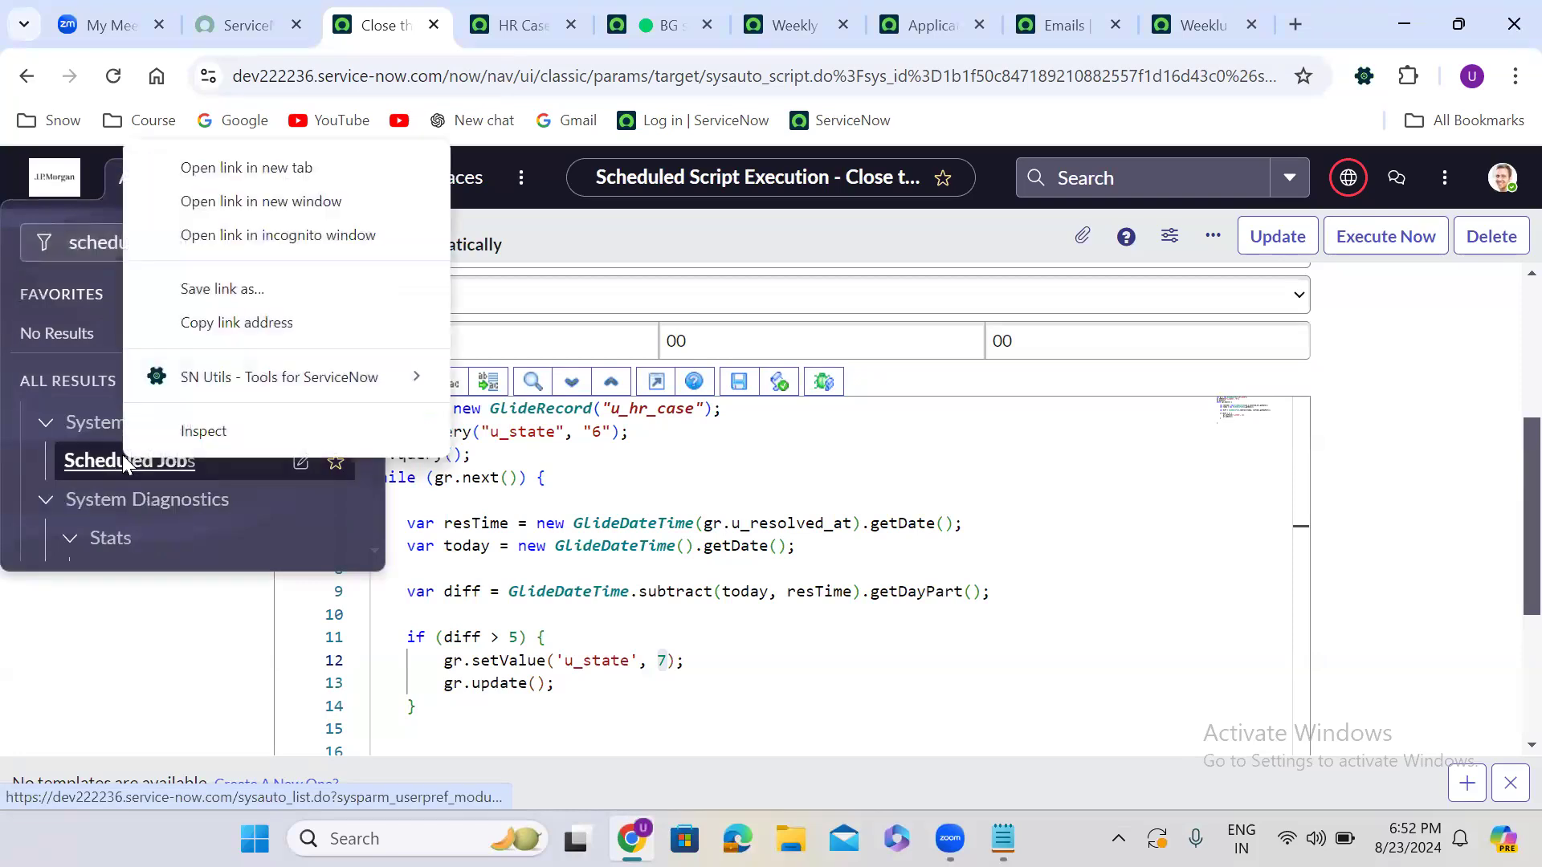
left_click(299, 169)
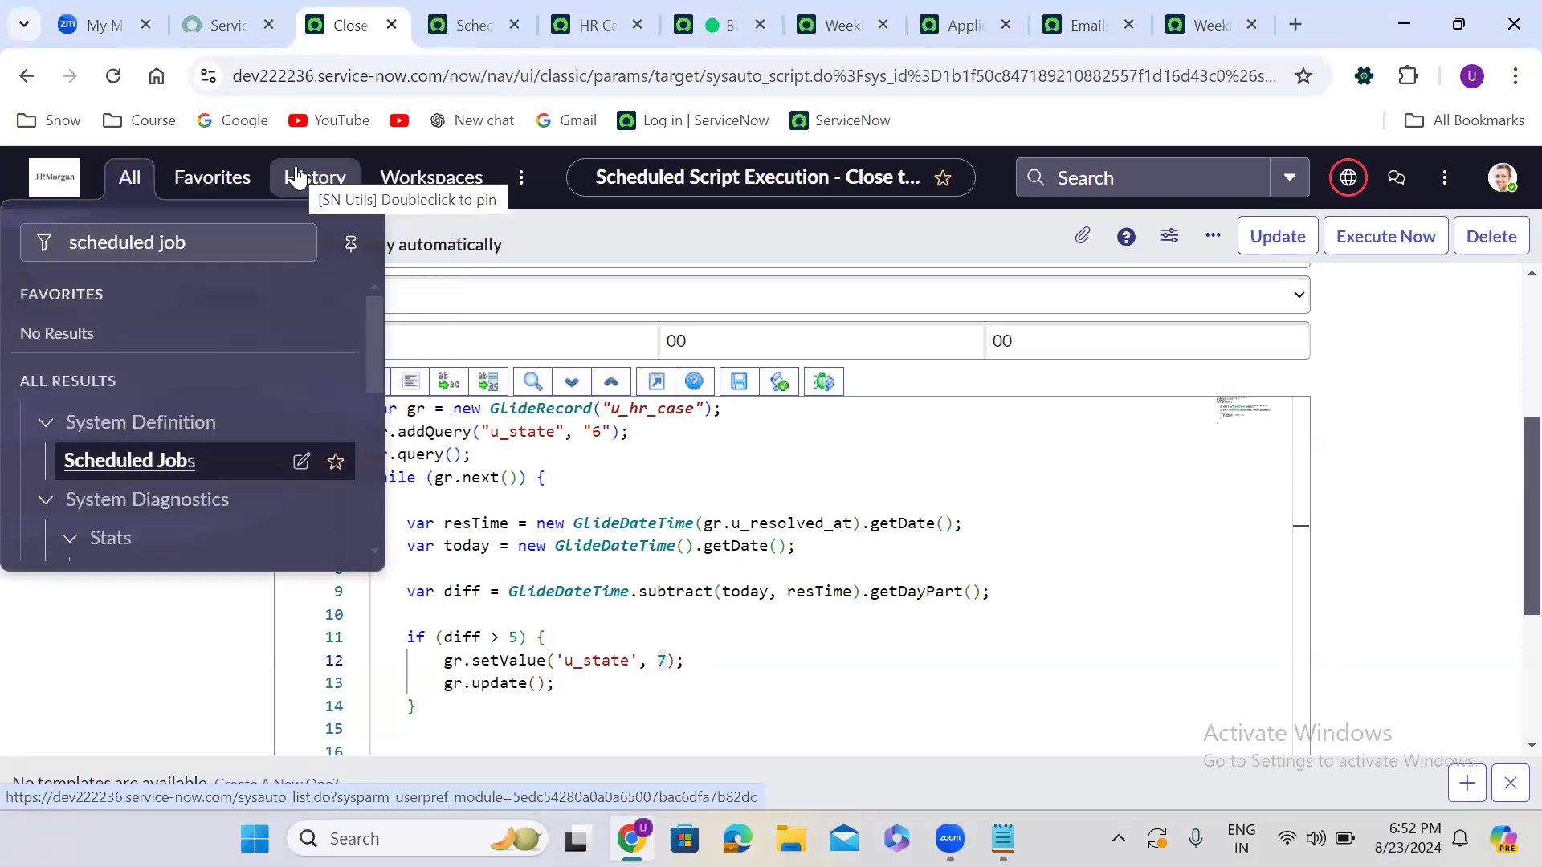
left_click(122, 186)
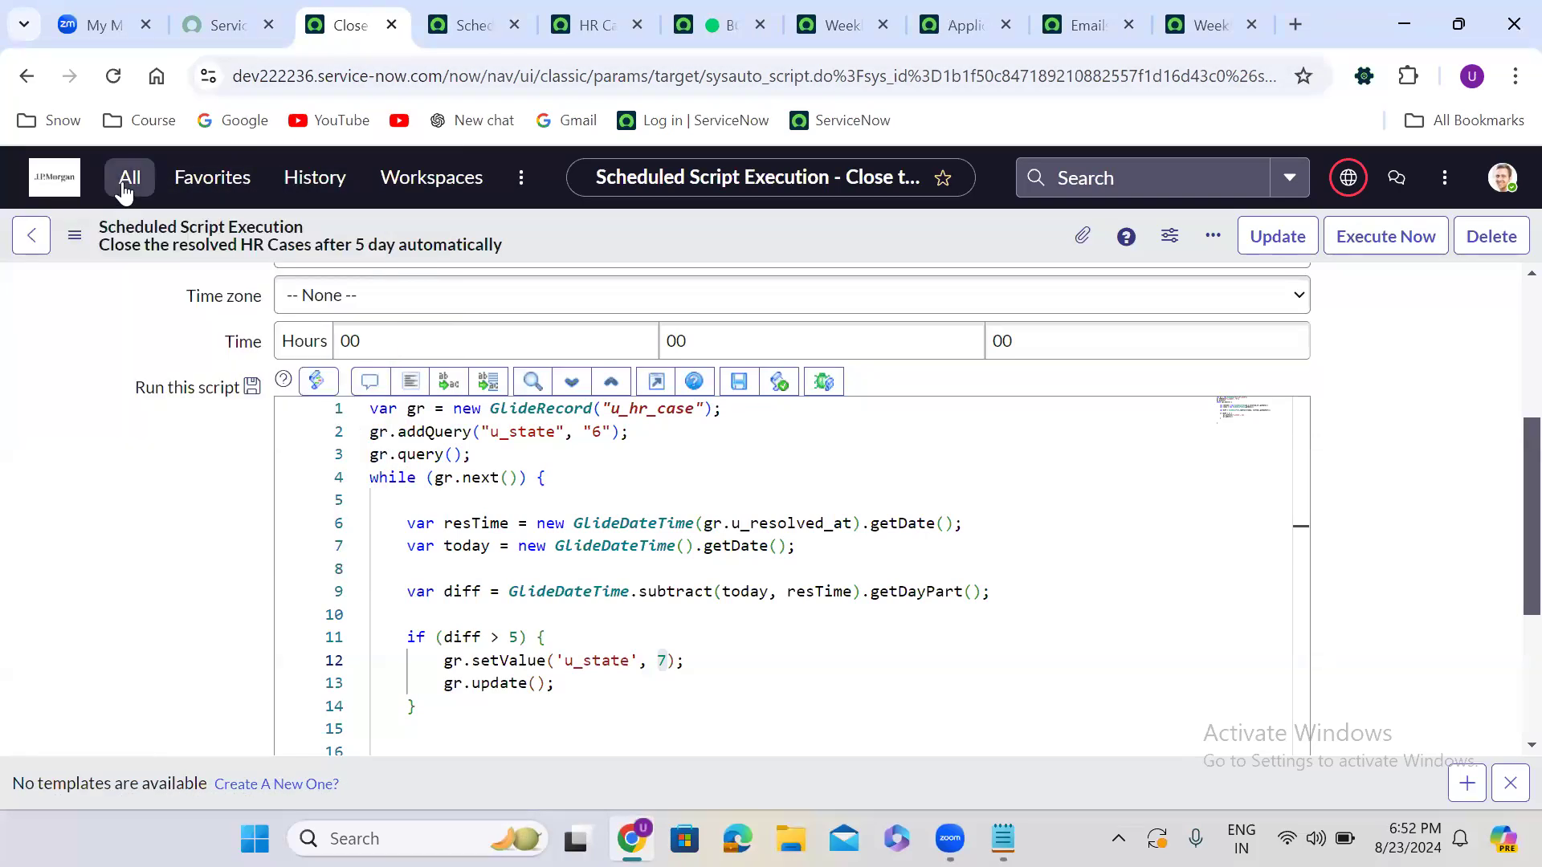
left_click(125, 178)
Load the Approvals list via sysapproval_approver.LIST, showing 780 approval records
type("sys")
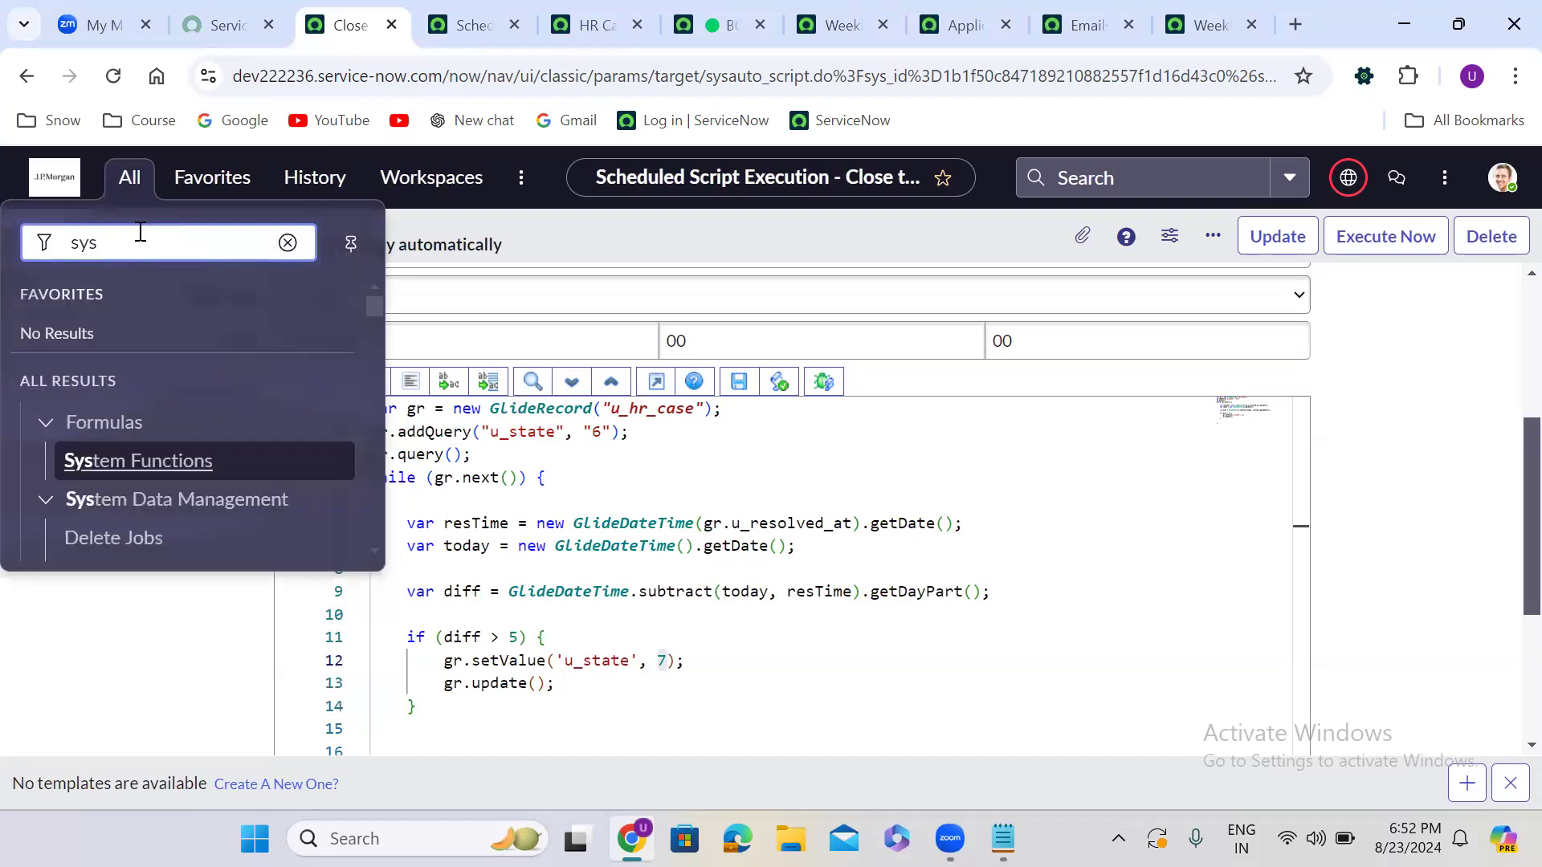
type("approval_app")
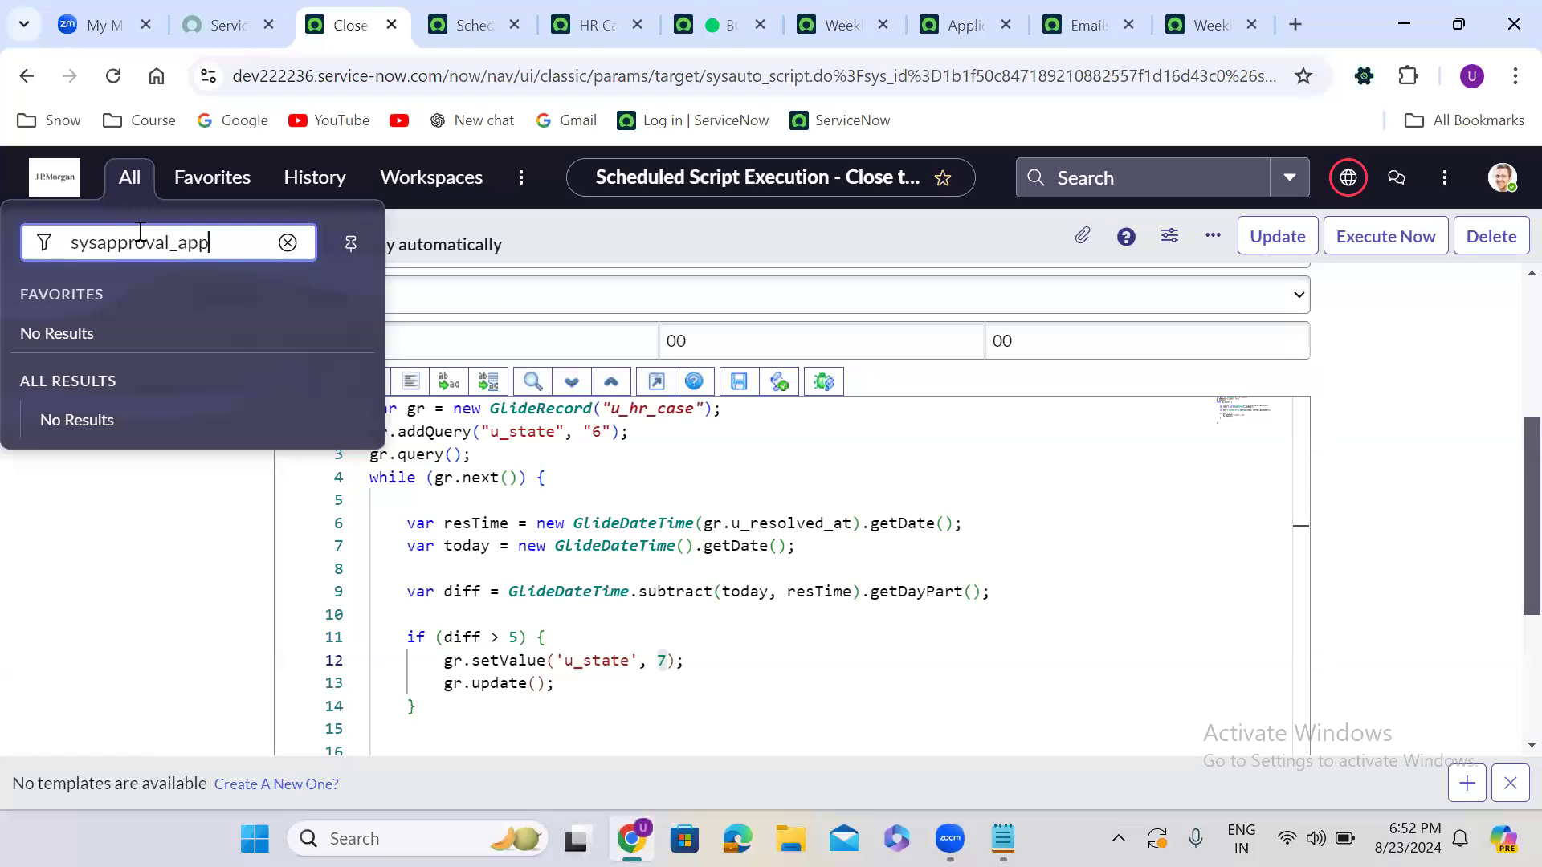
type("rover.LIST")
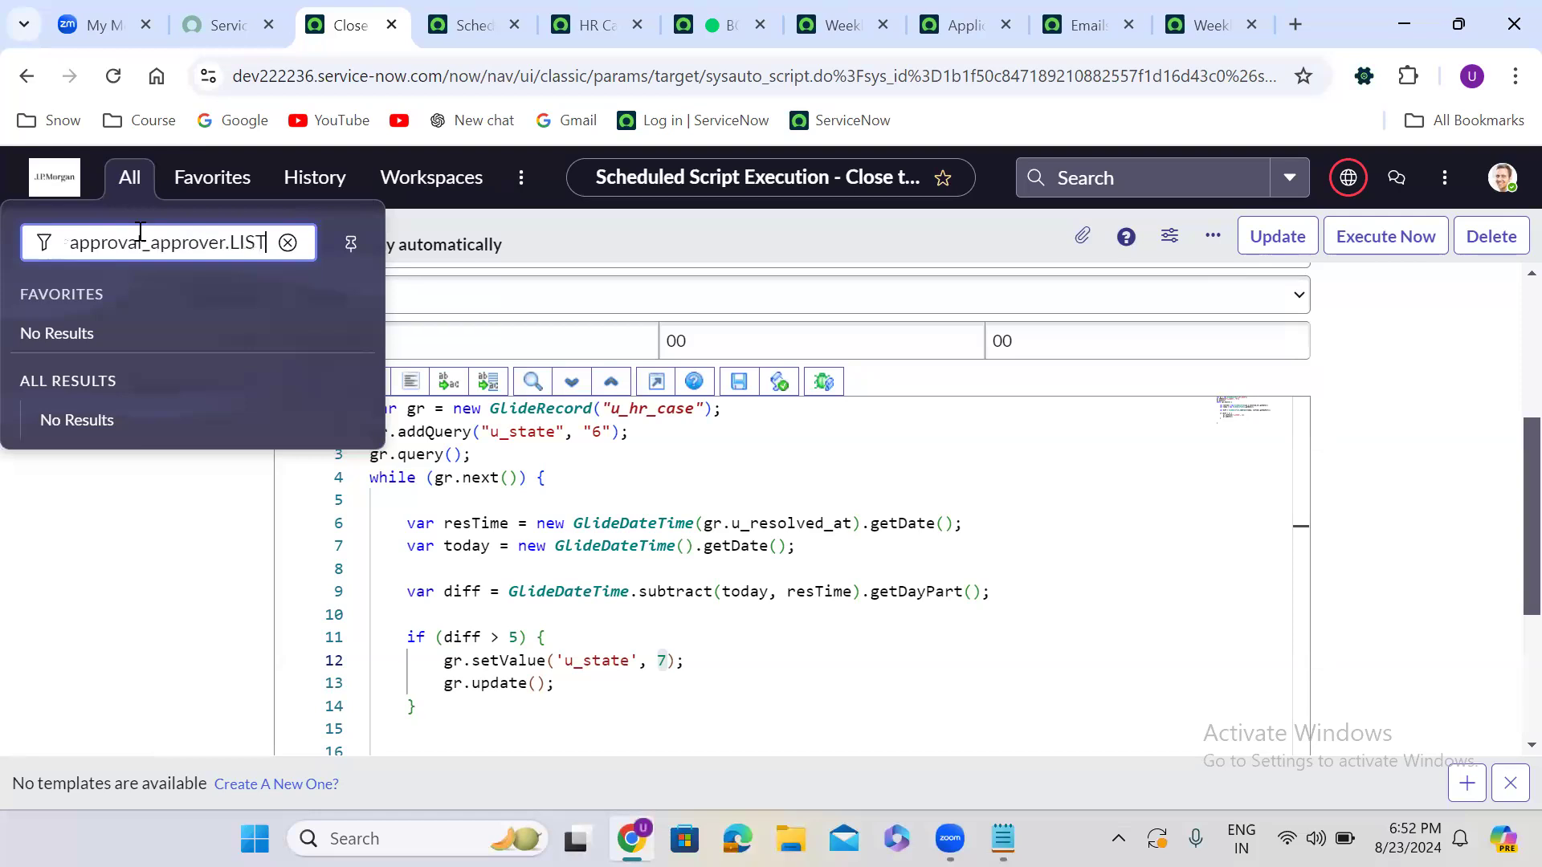
key("Return")
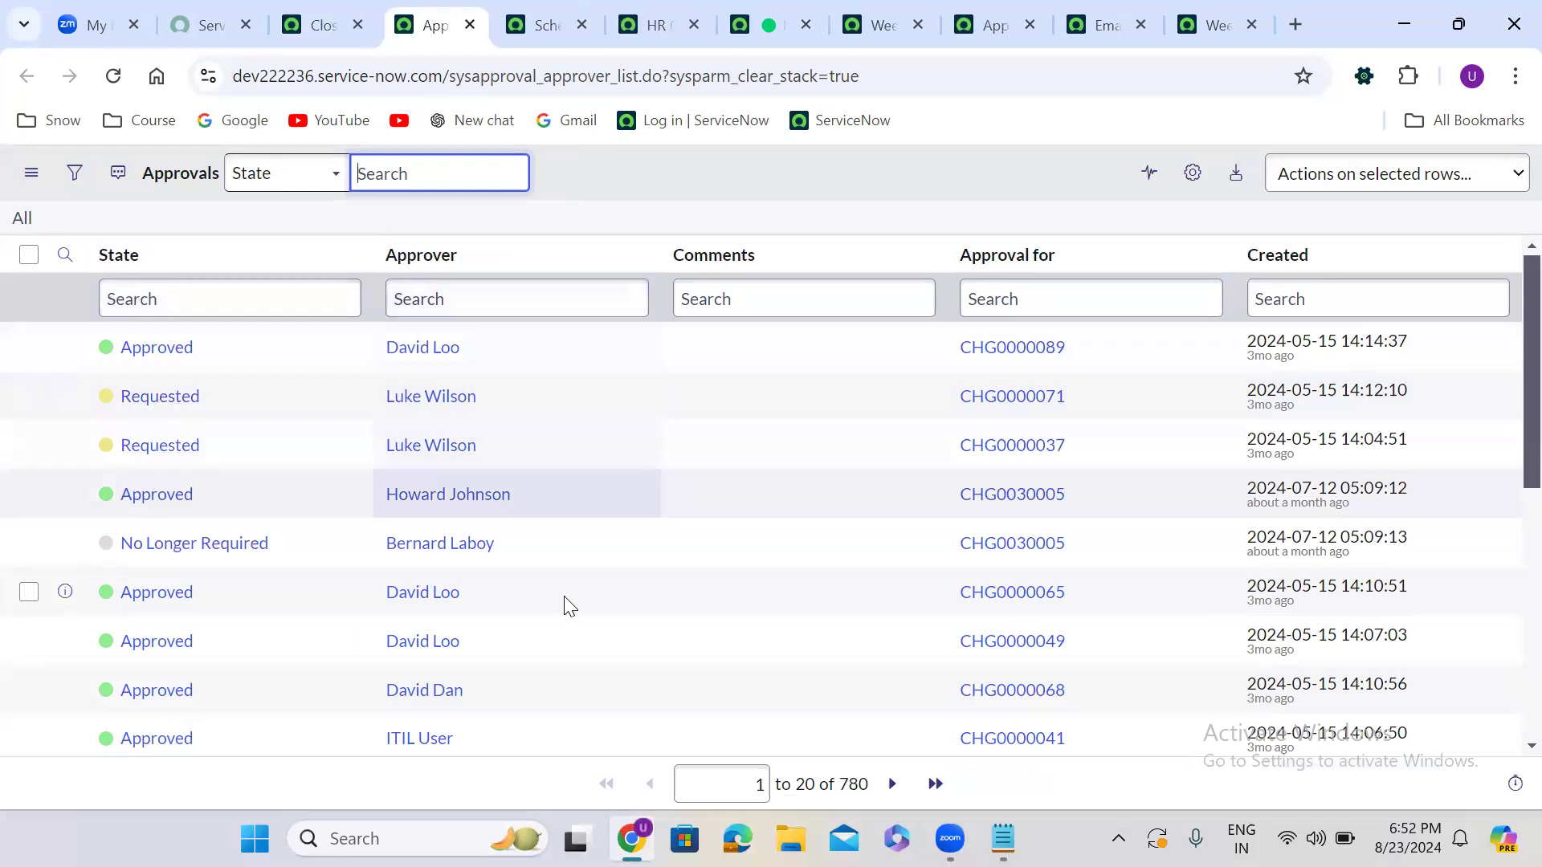
key("alt+Tab")
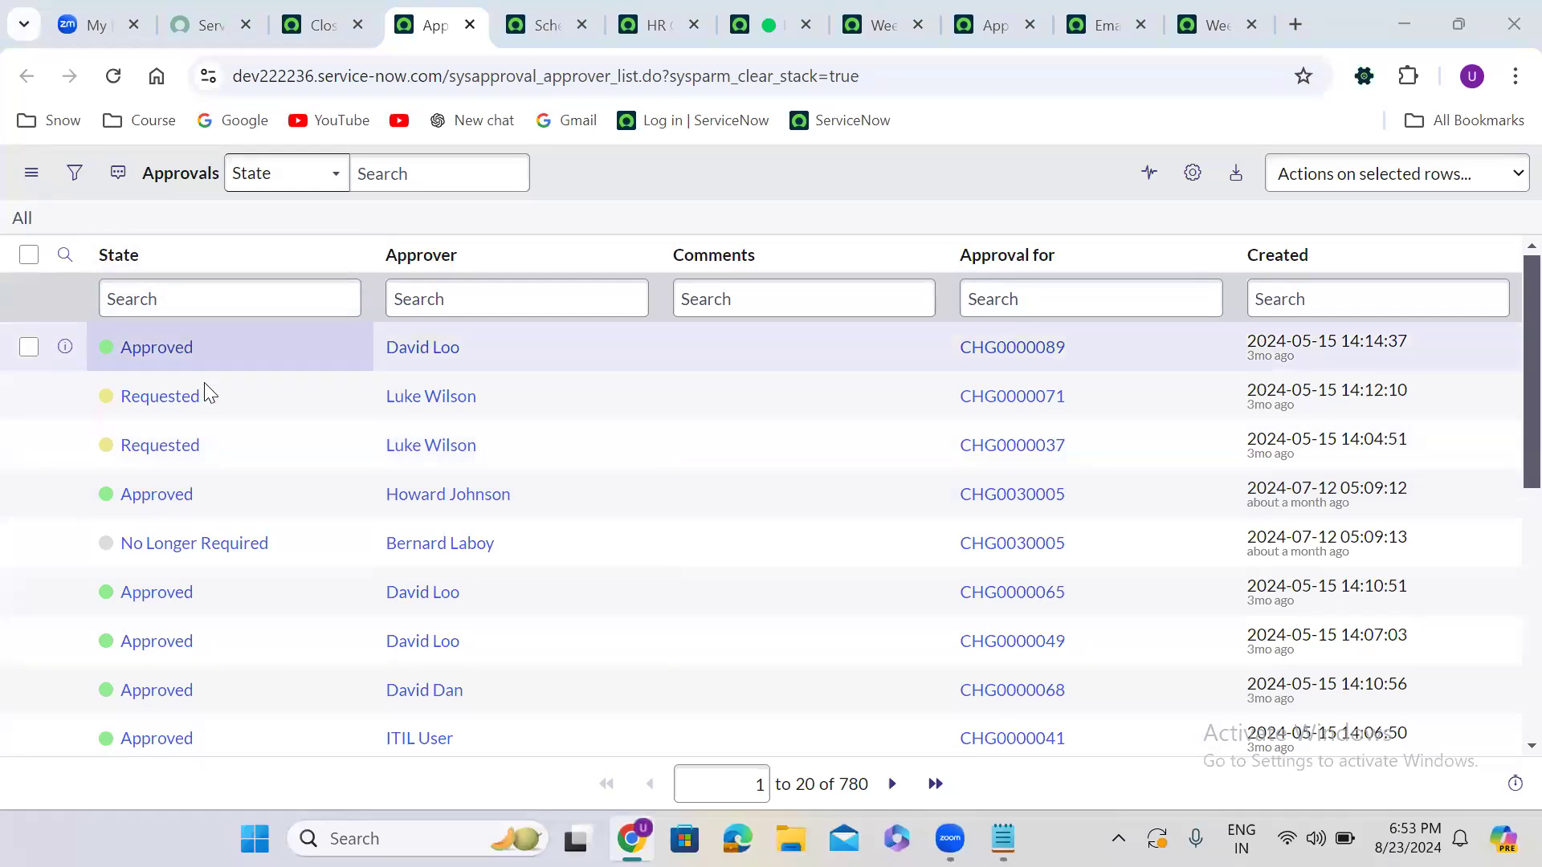
Filter the Approvals list to State = Requested, leaving 314 records
right_click(210, 403)
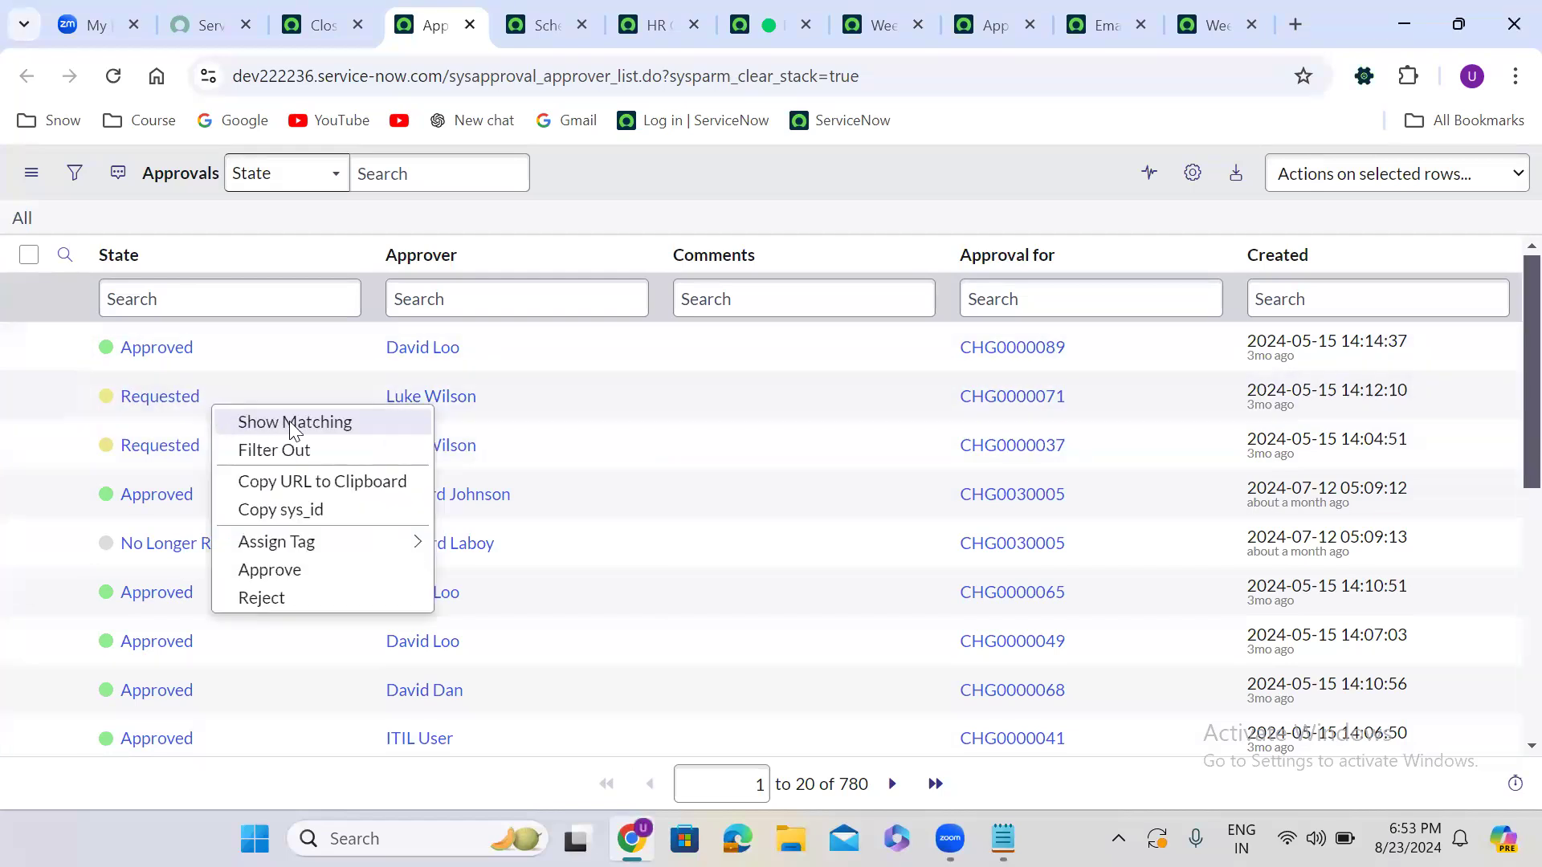
left_click(345, 422)
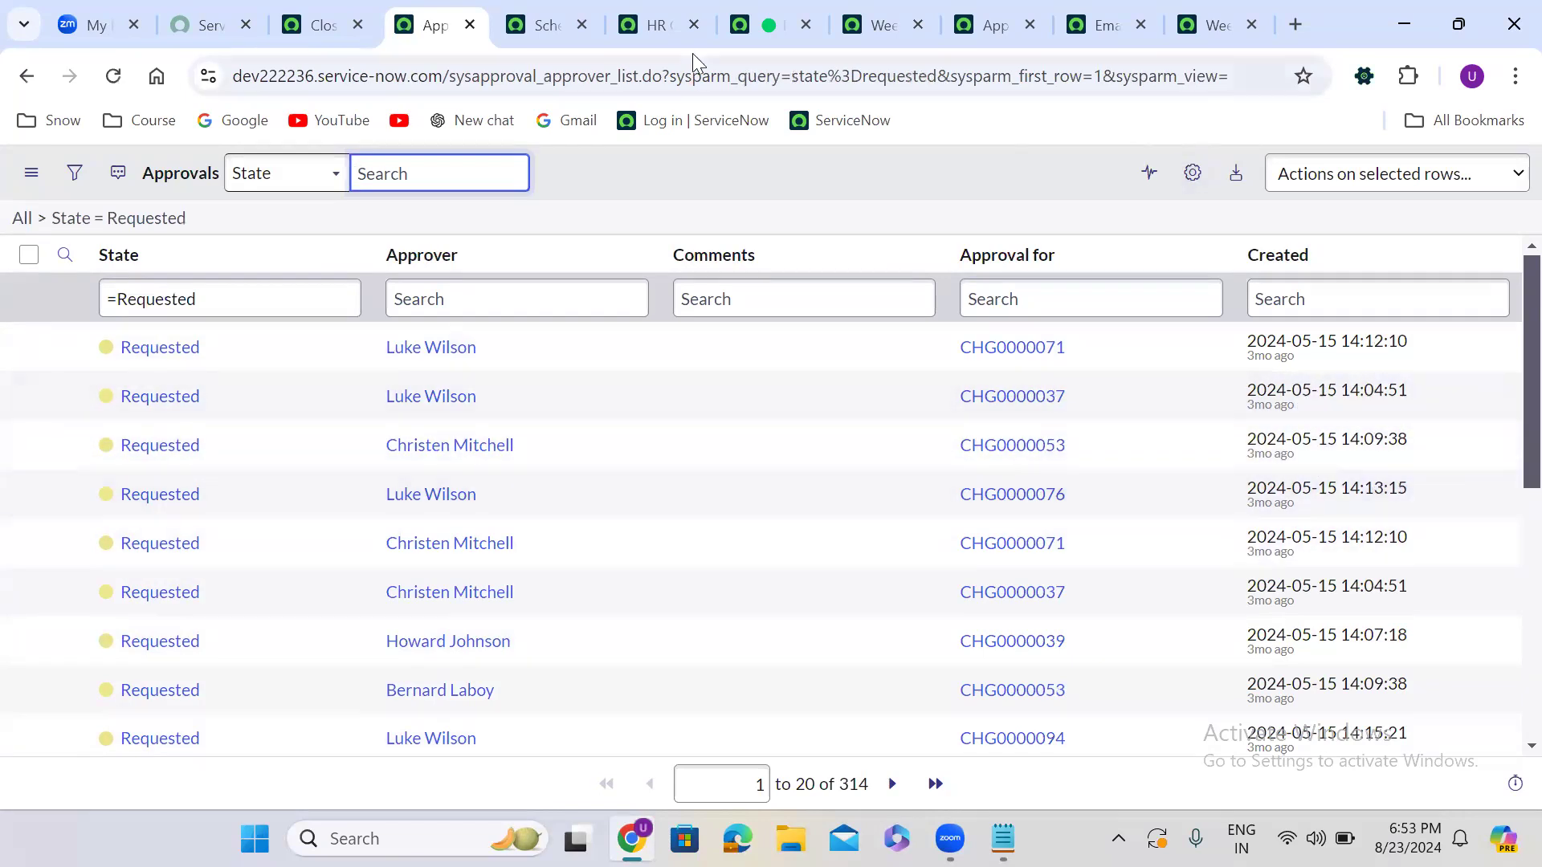
left_click(689, 178)
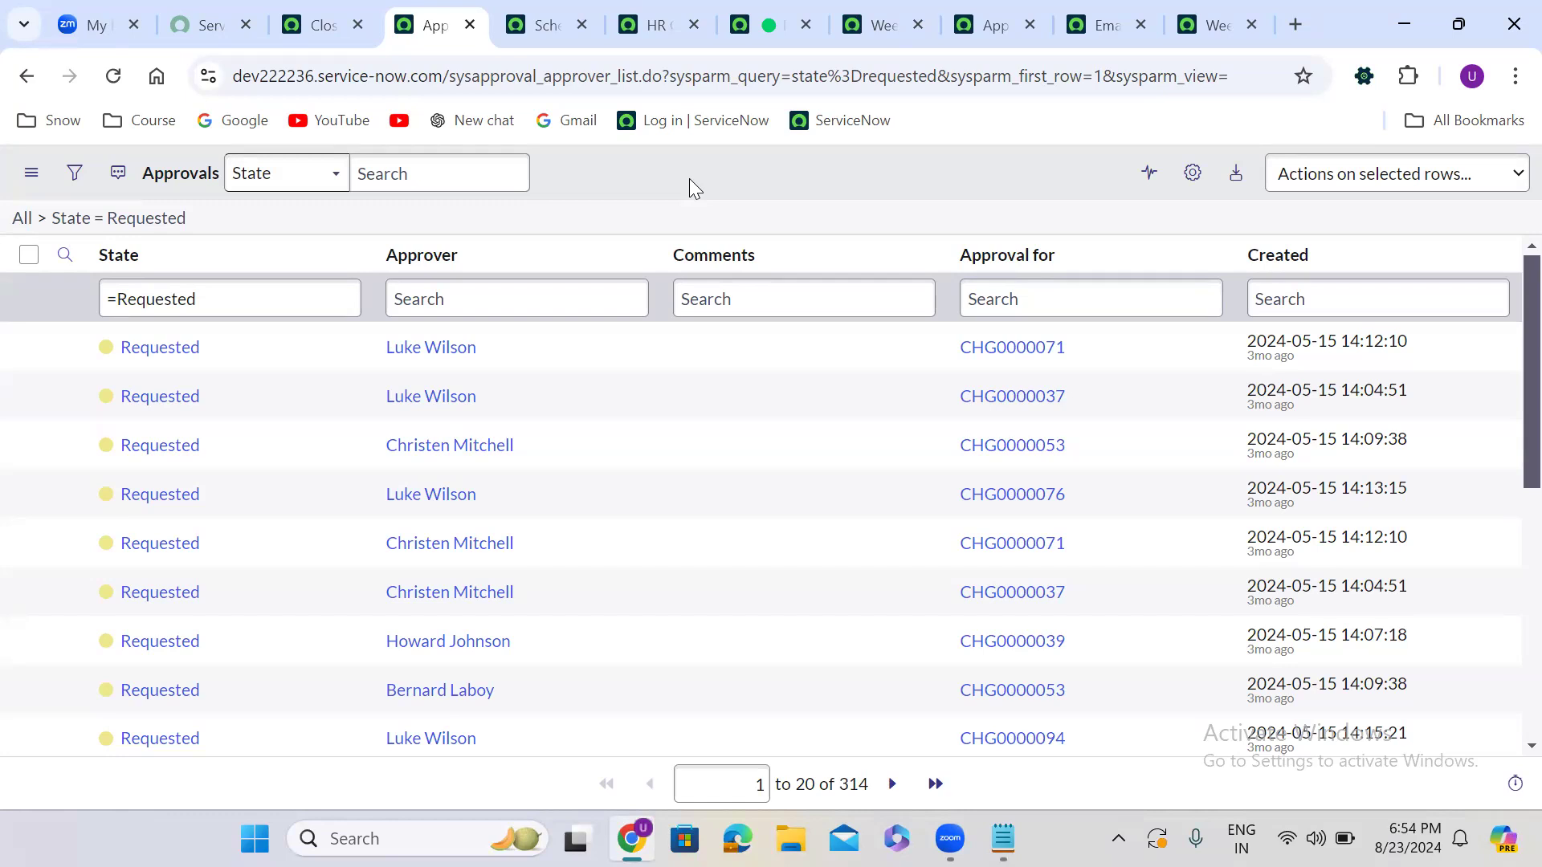
Return to the job tab and start a new job from the Scheduled Jobs list
left_click(340, 12)
left_click(133, 183)
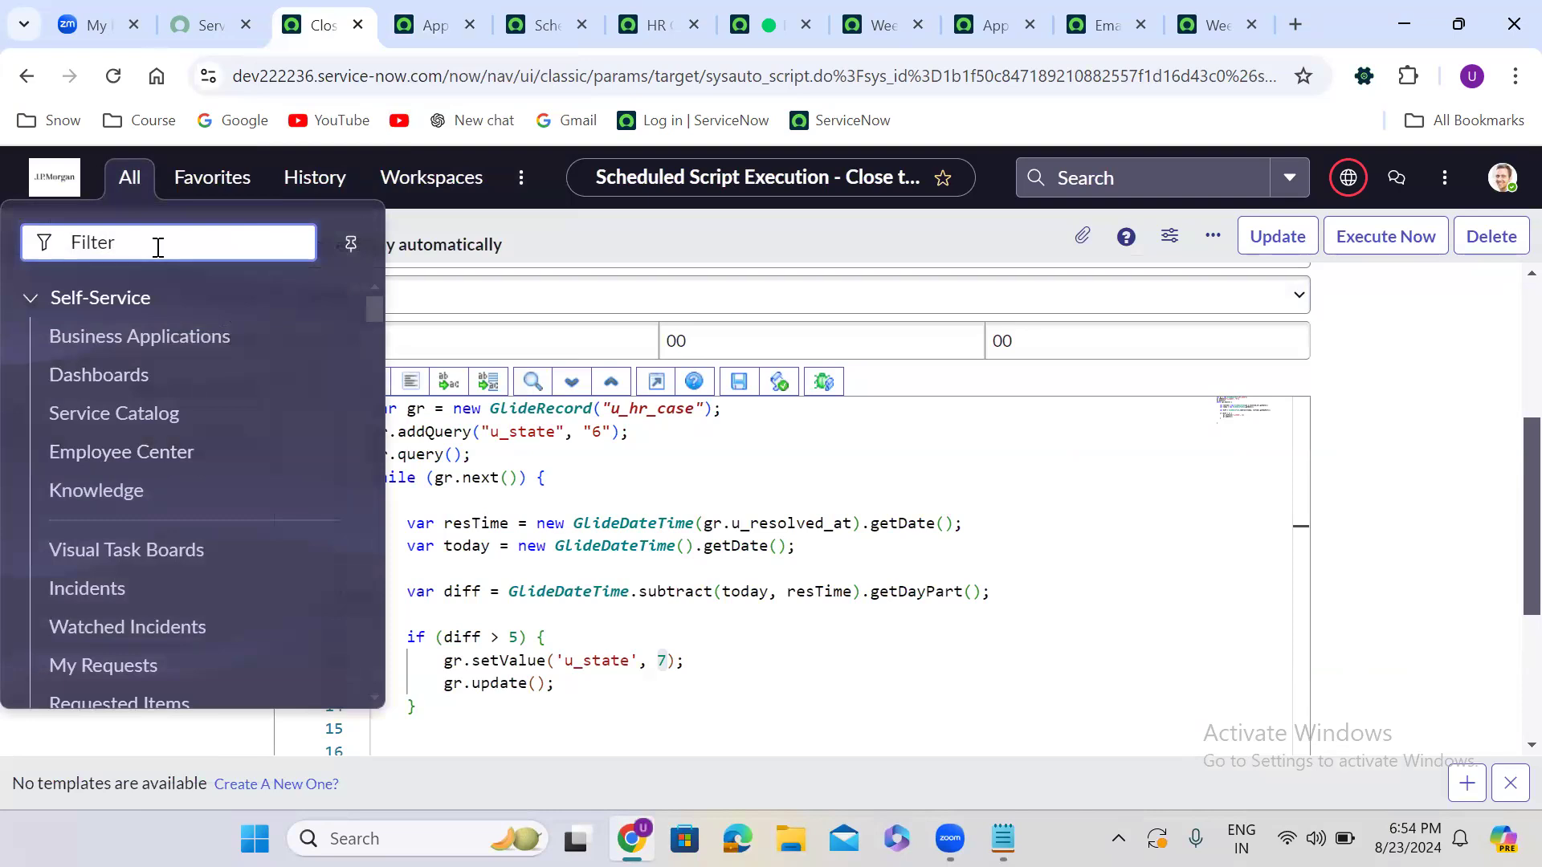
type("scheduled jobs")
left_click(115, 471)
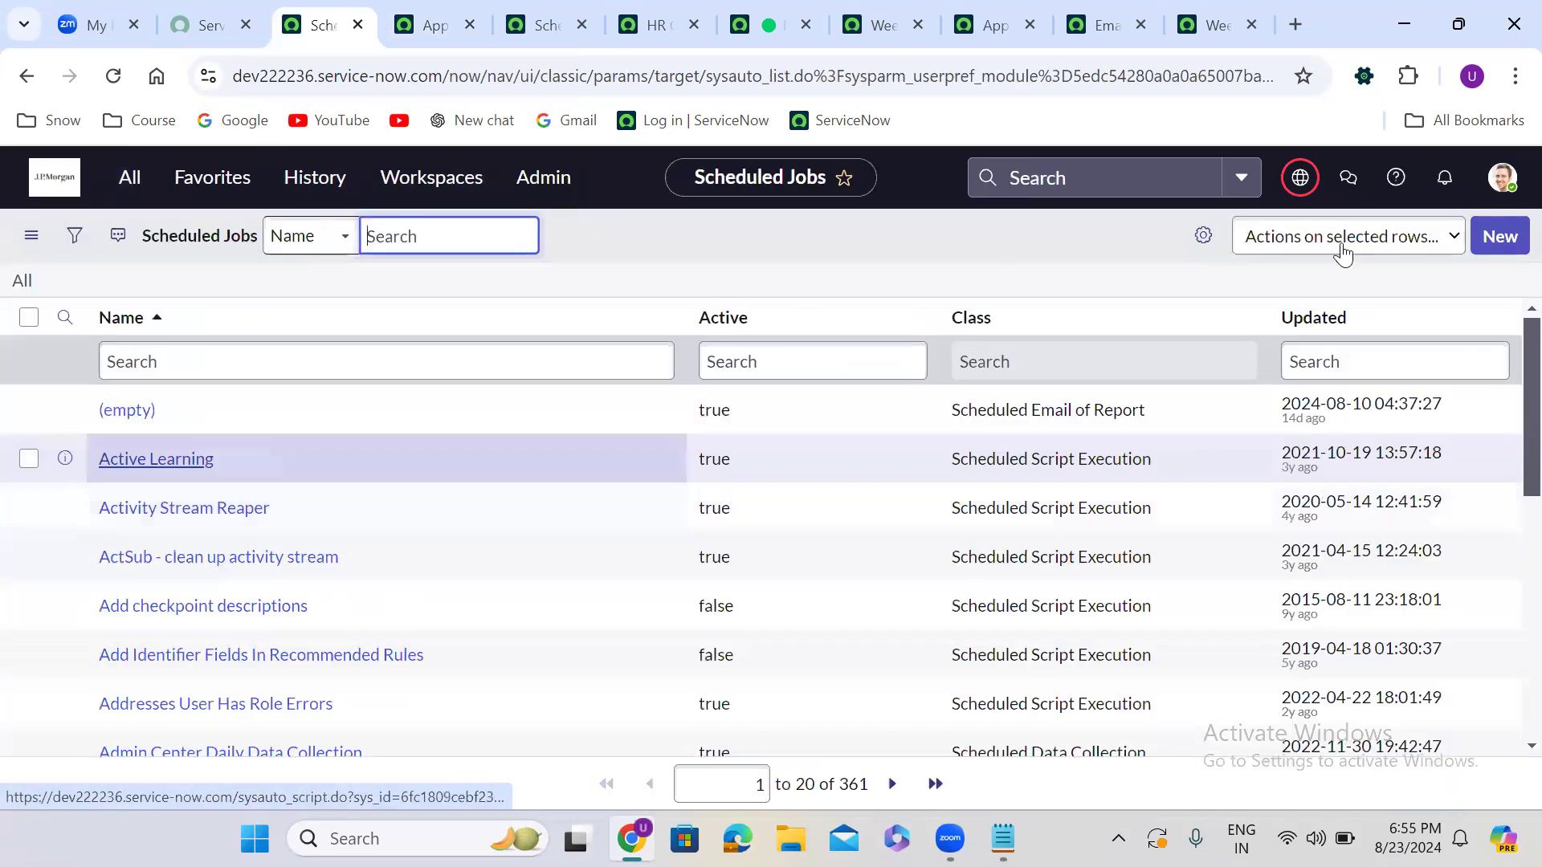
left_click(1500, 235)
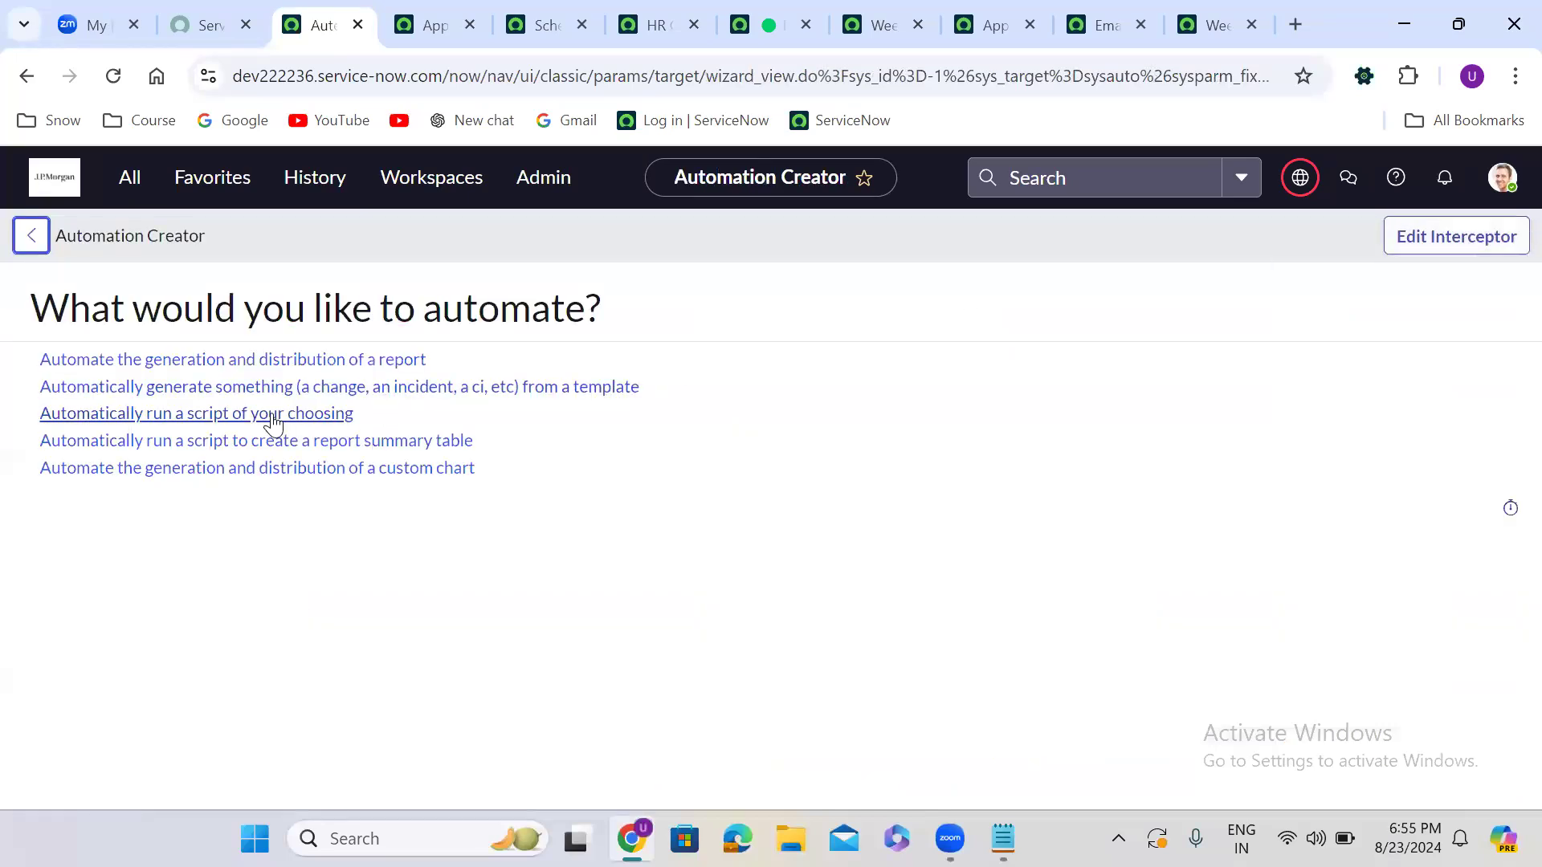
Create a custom-script job named 'Send remainder Notifications', running Daily at 00:00:00
left_click(273, 413)
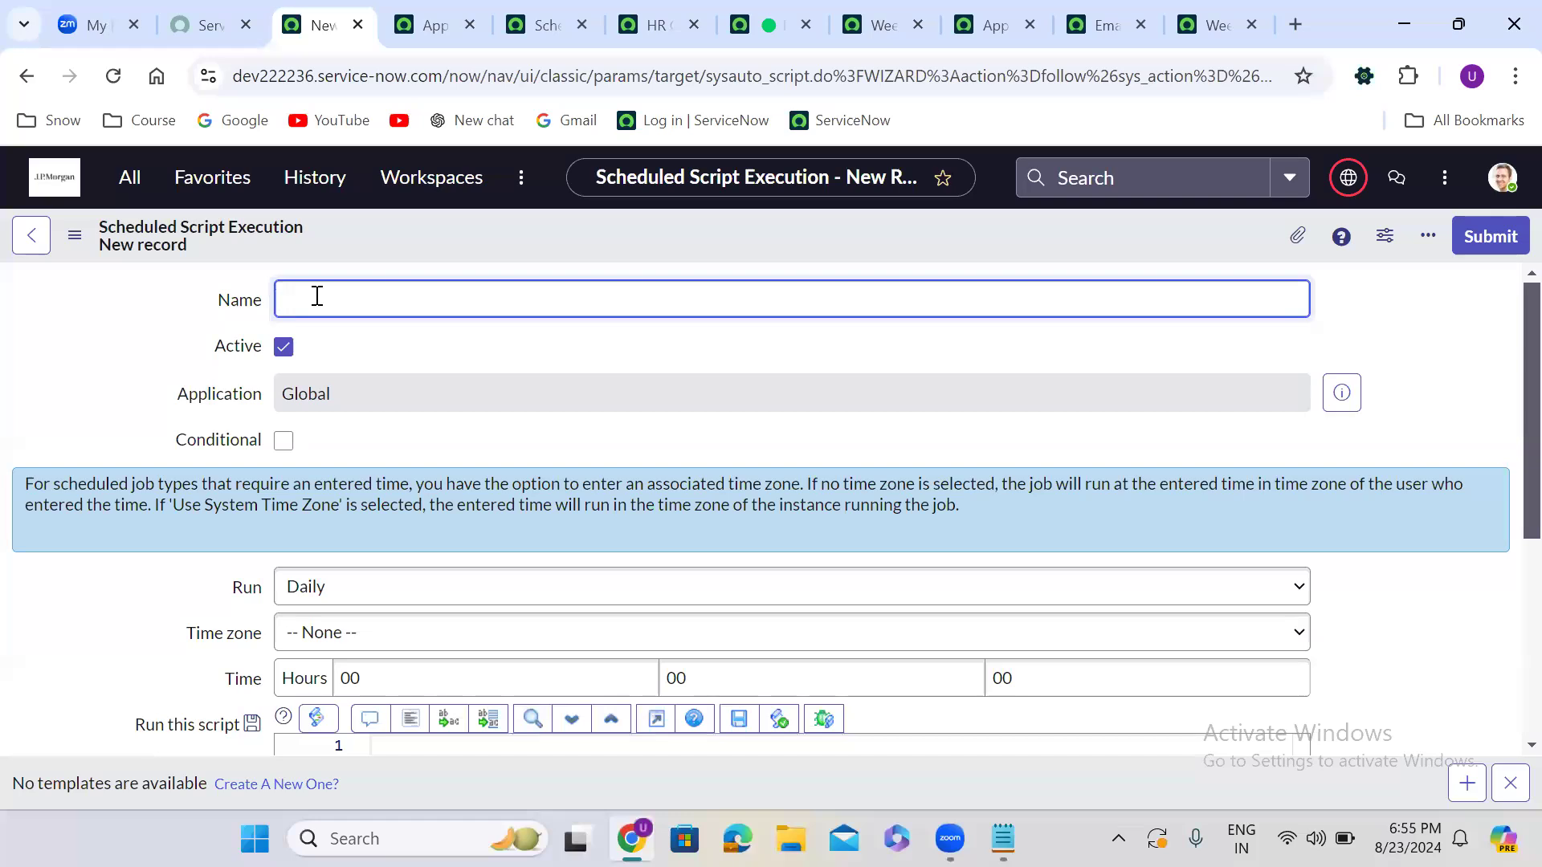
type("S")
key("BackSpace")
type("Send remain")
type("der Notifications")
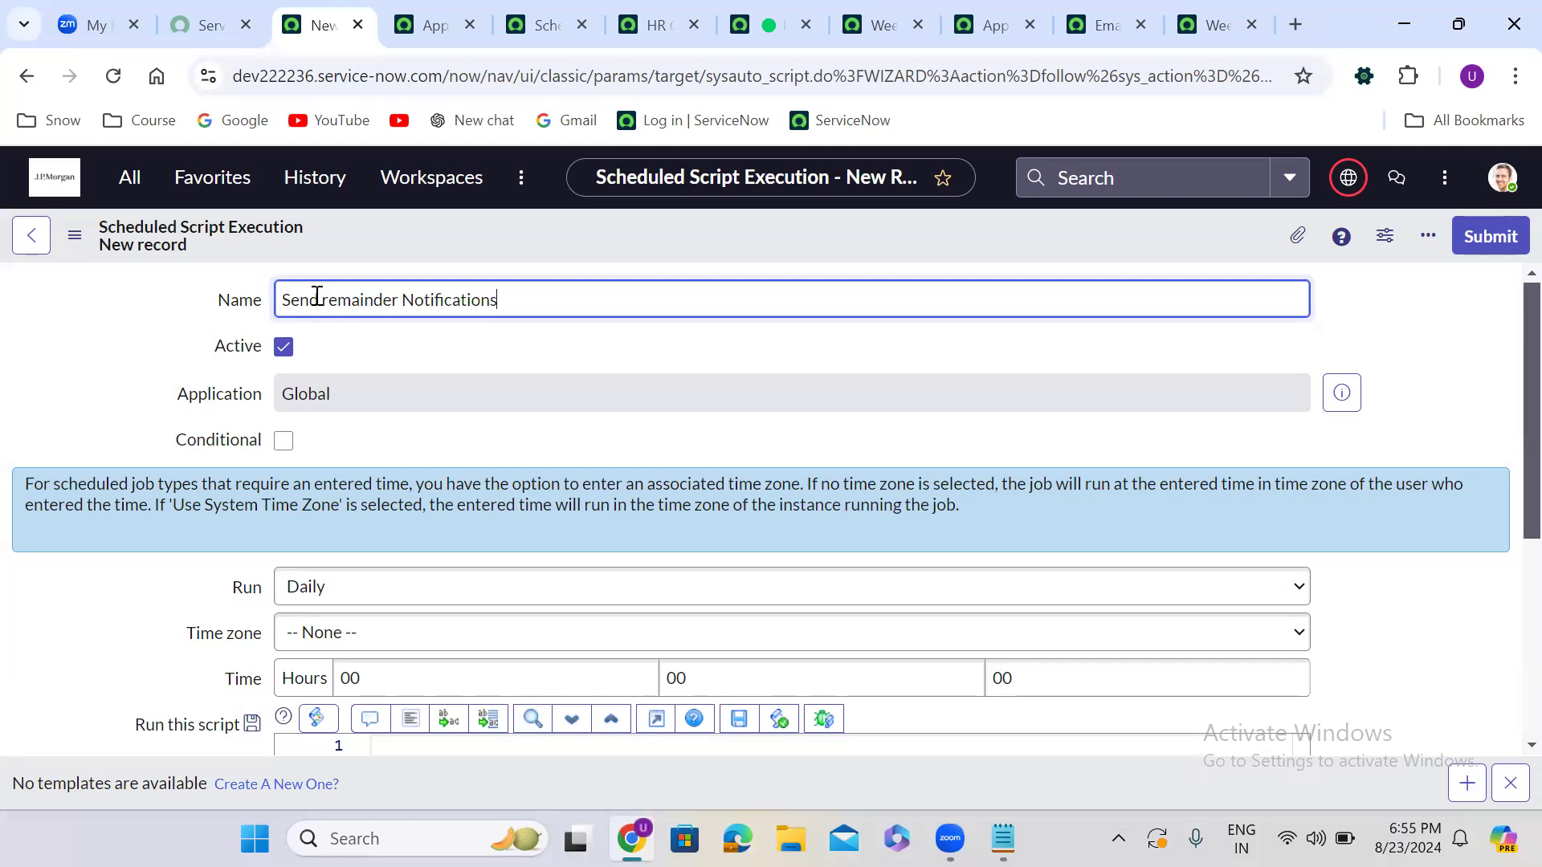
left_click(512, 442)
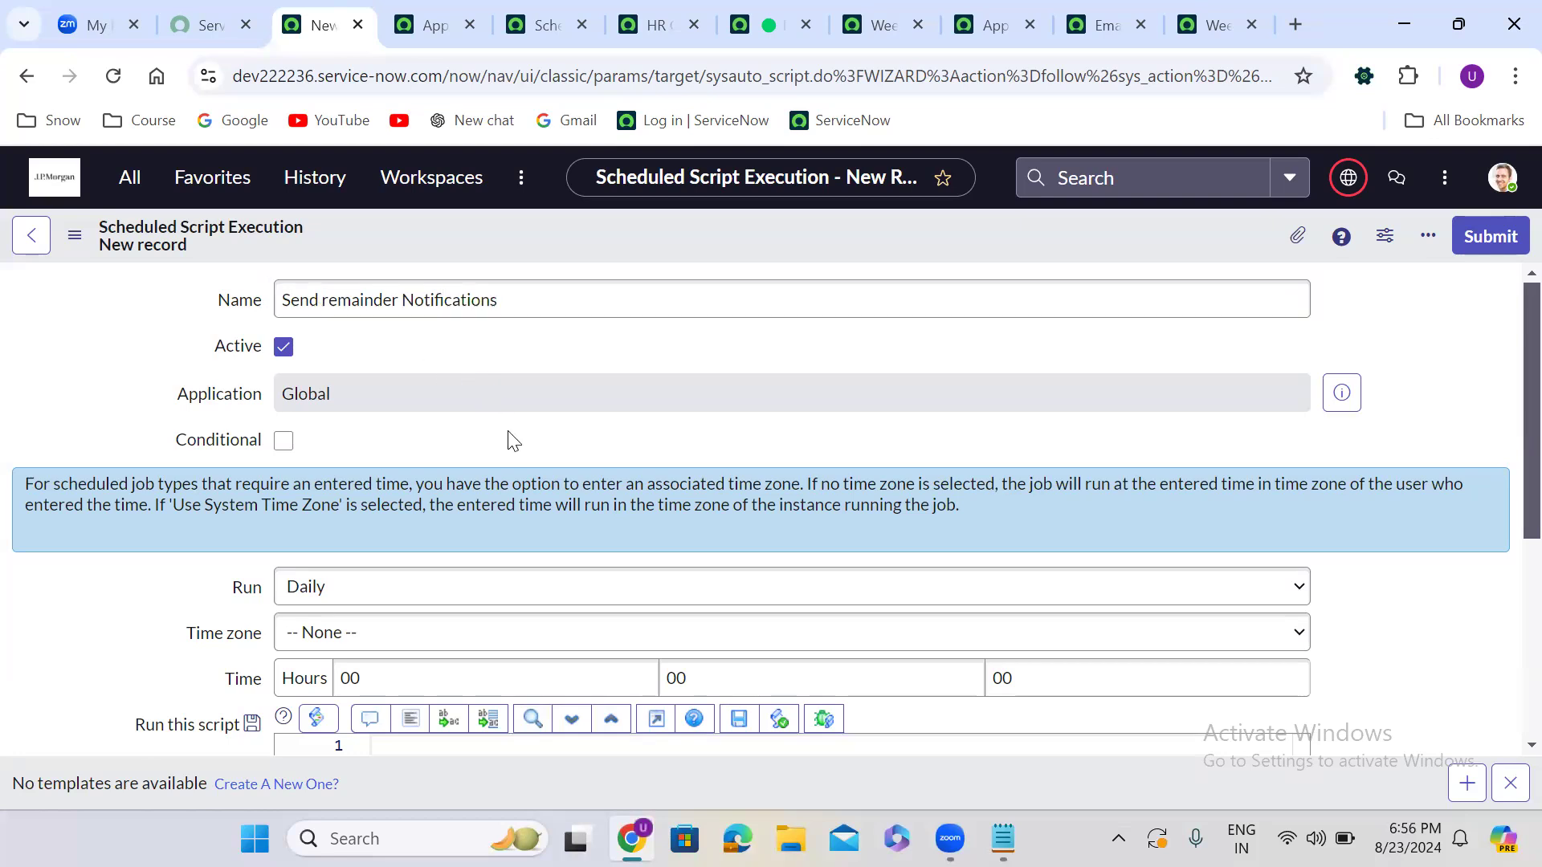
scroll(514, 441, "down", 1)
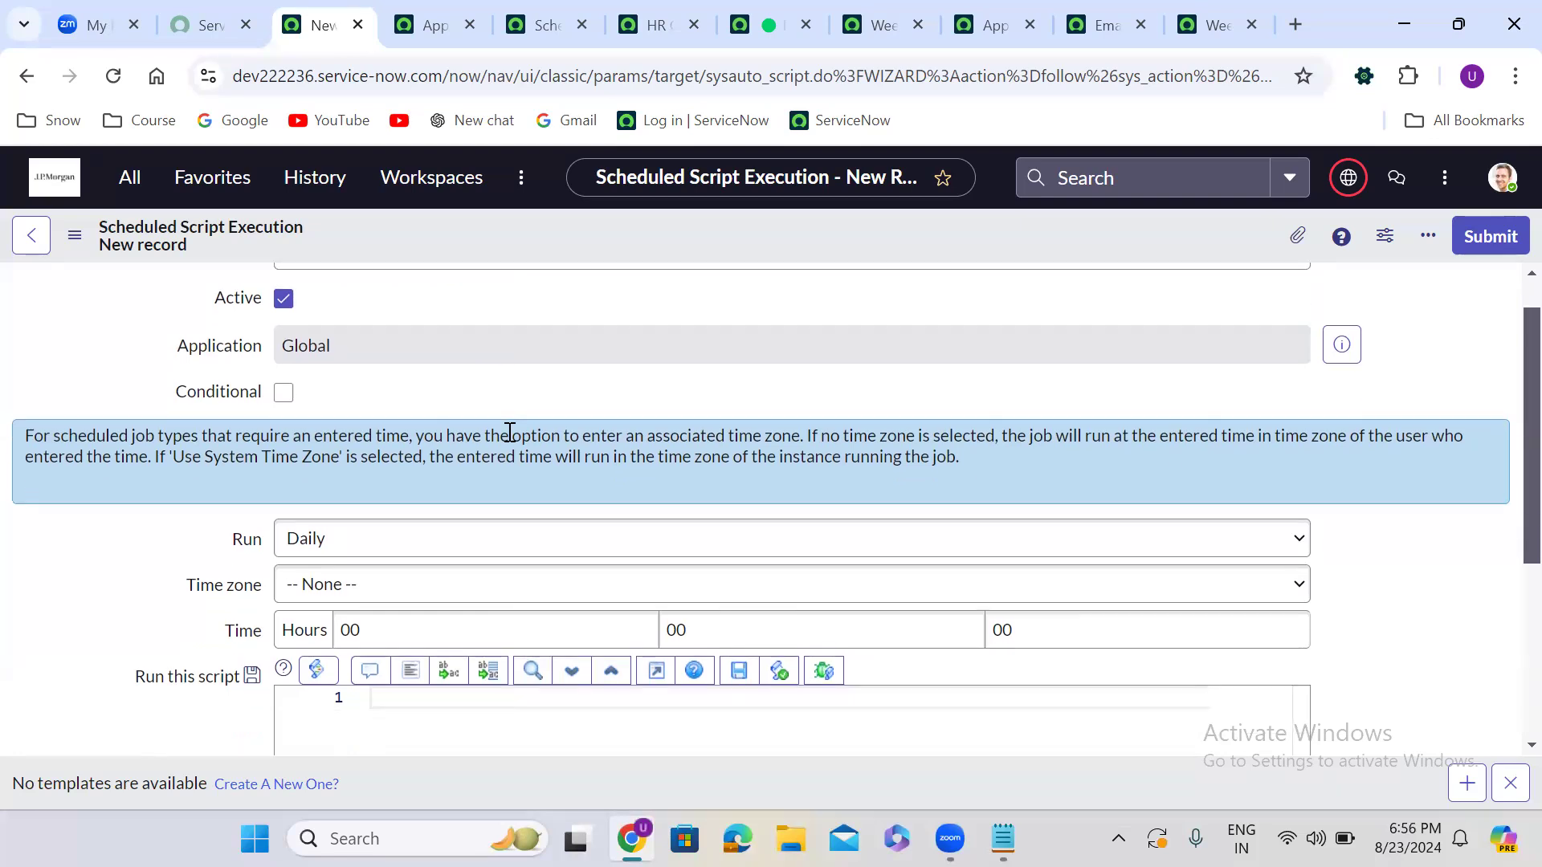
scroll(510, 432, "down", 4)
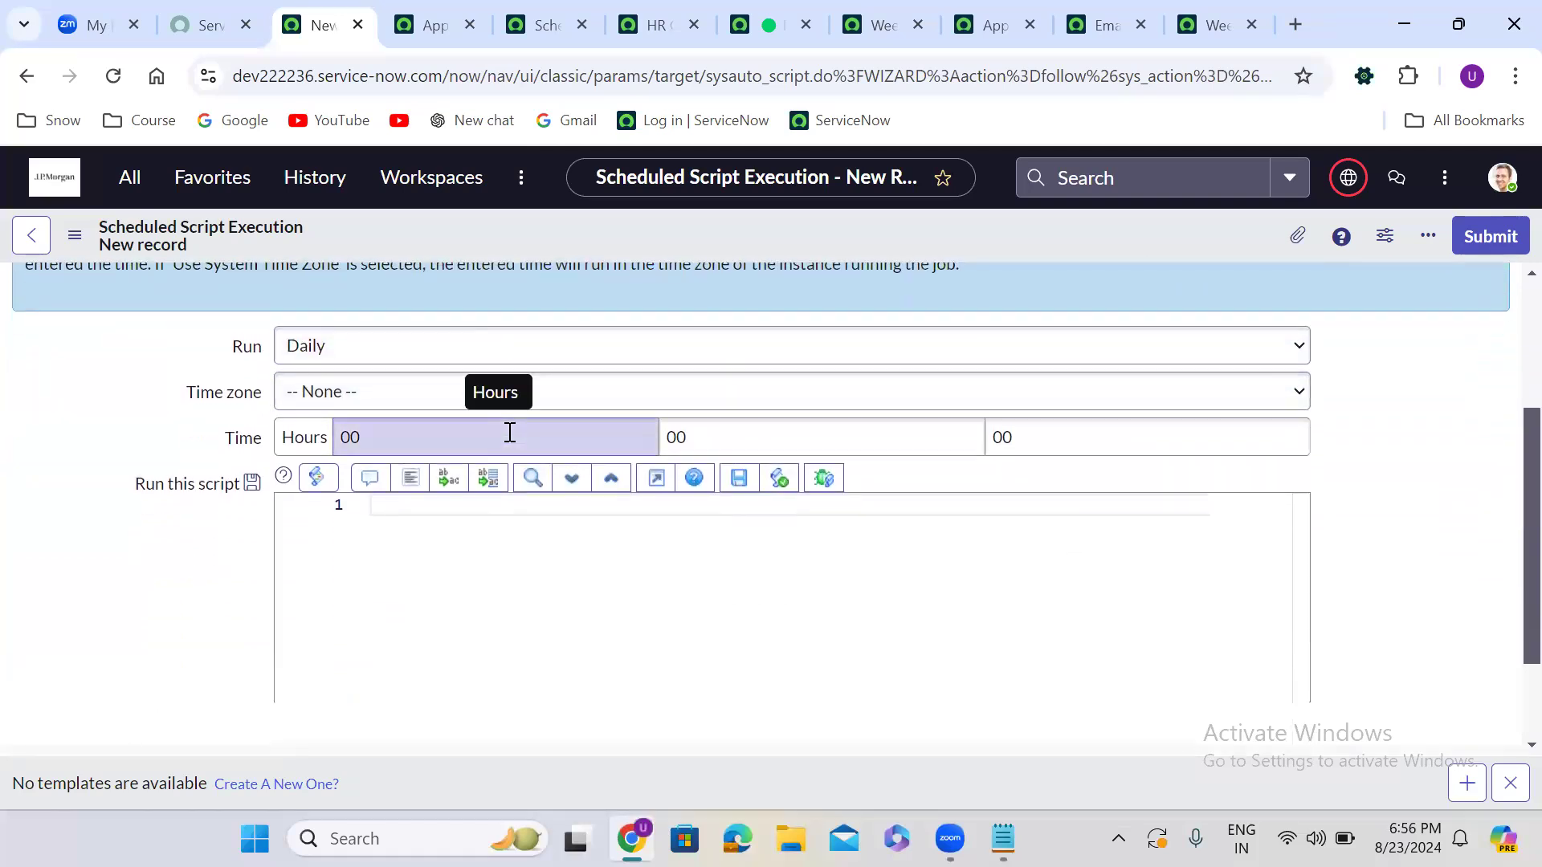
Write a GlideRecord while loop over sysapproval_approver records where state is requested
left_click(423, 512)
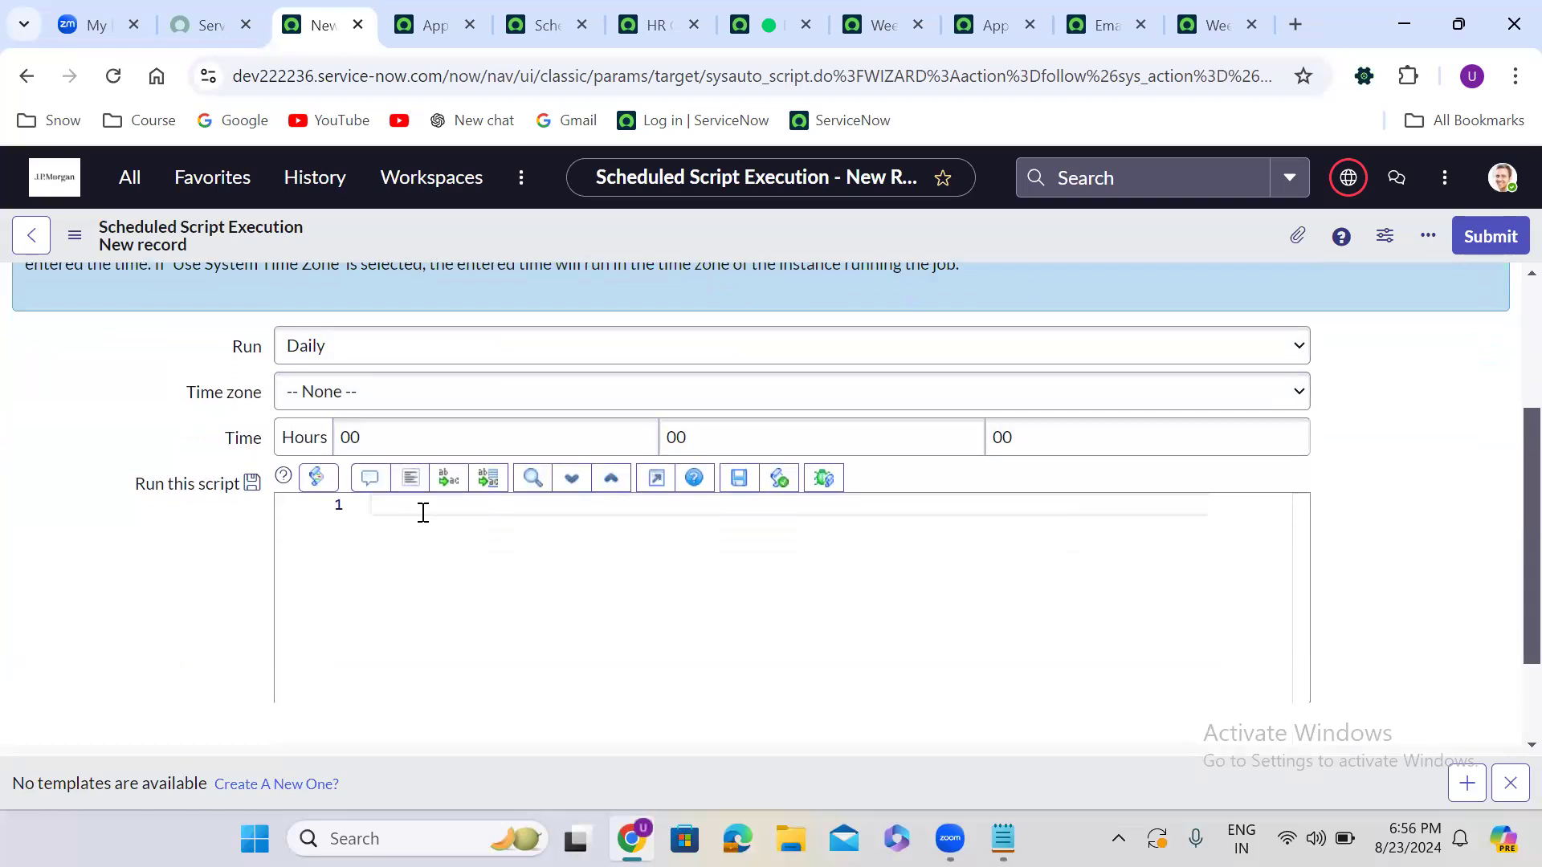
type("vargr")
key("Tab")
type("sysapprob")
key("BackSpace")
type("val_approver\");")
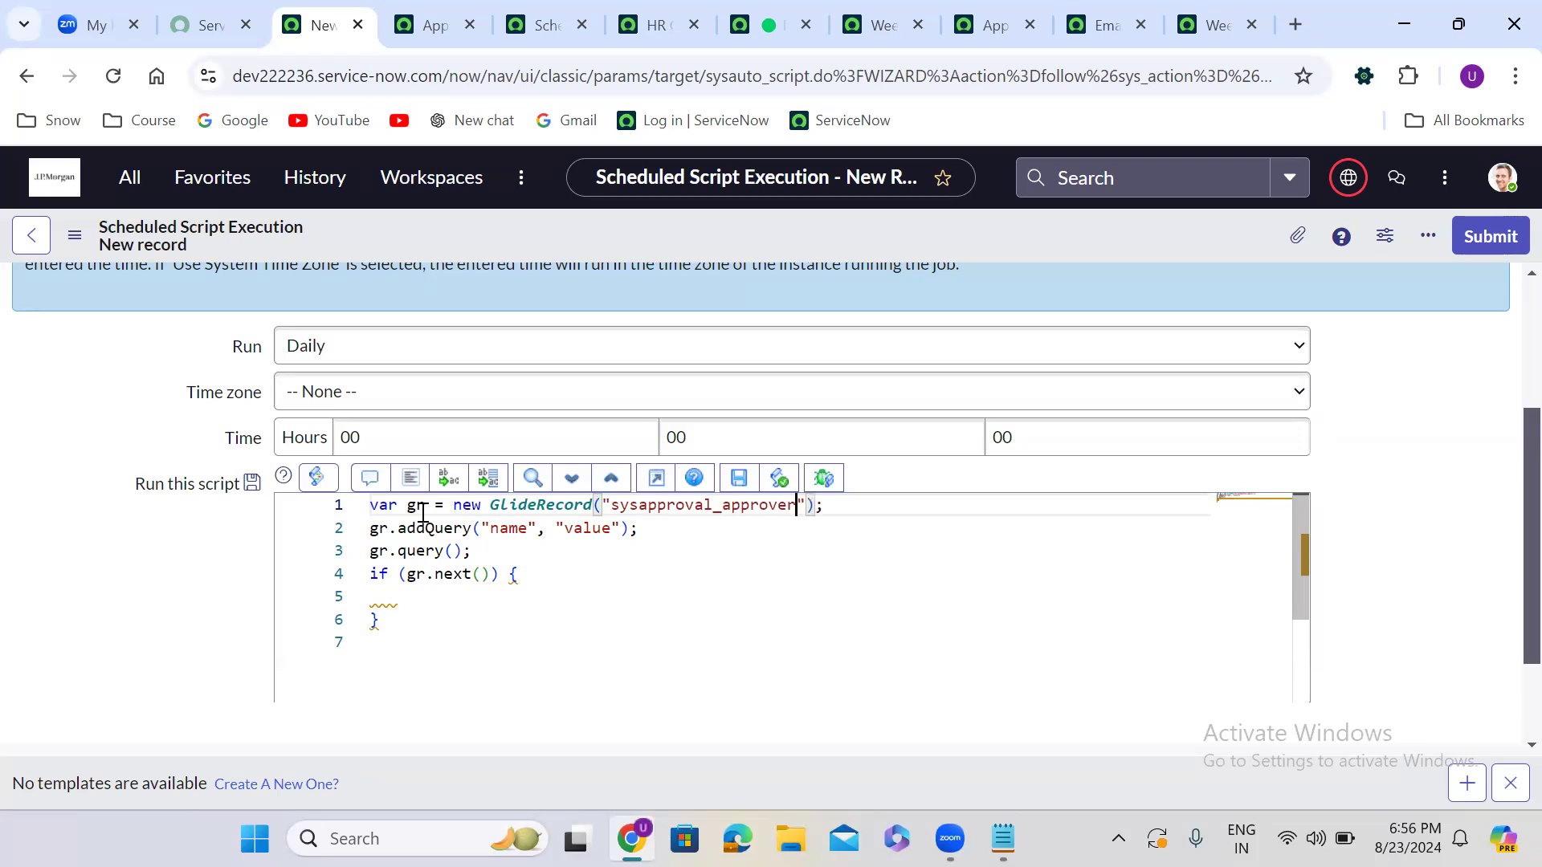
double_click(509, 526)
type("state")
double_click(606, 530)
type("requested")
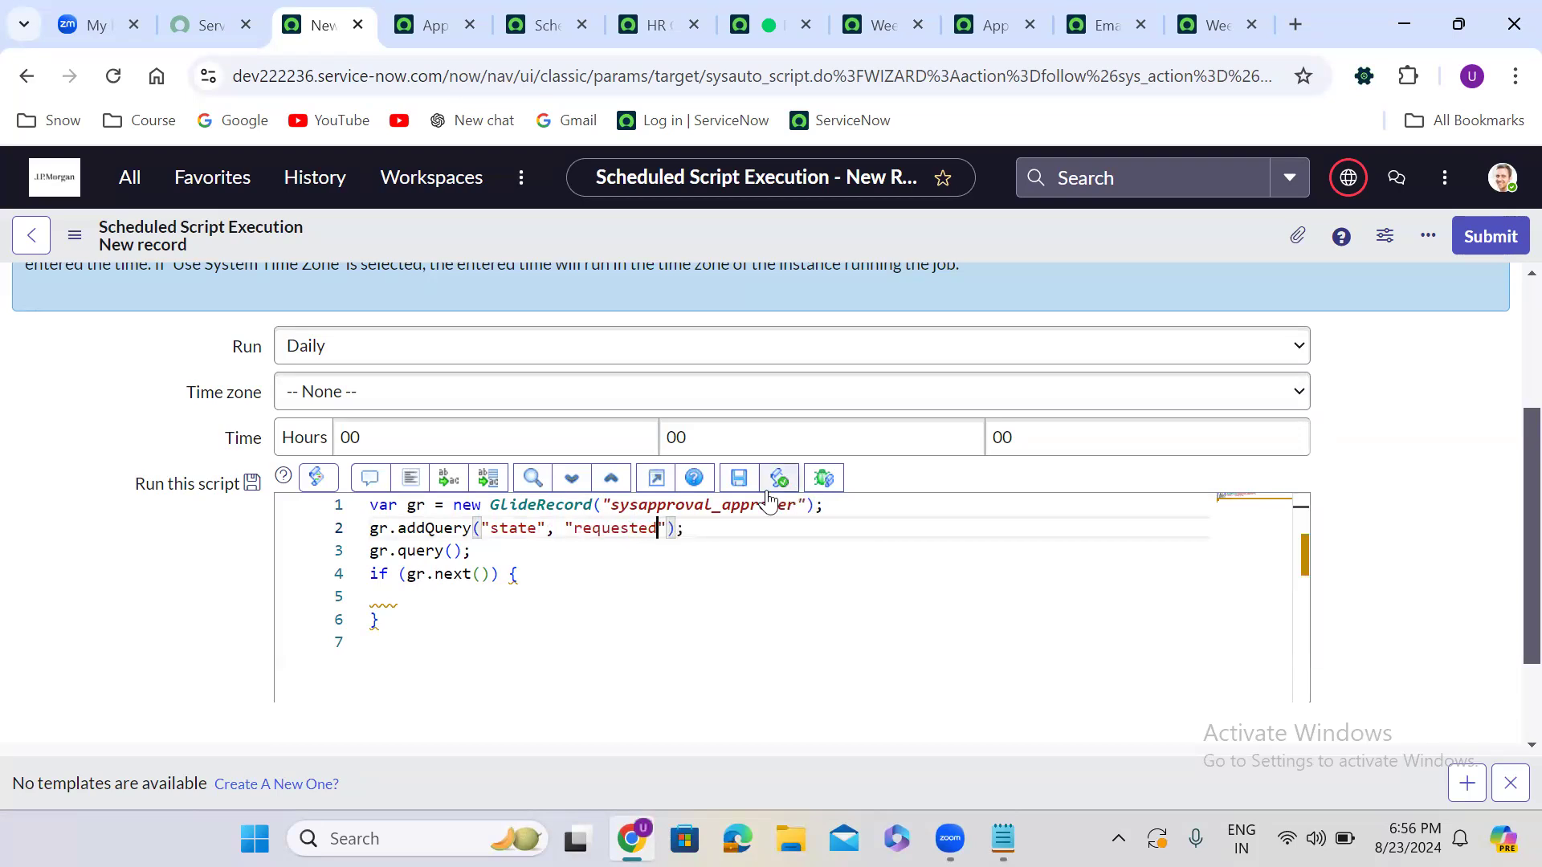
double_click(380, 575)
type("while")
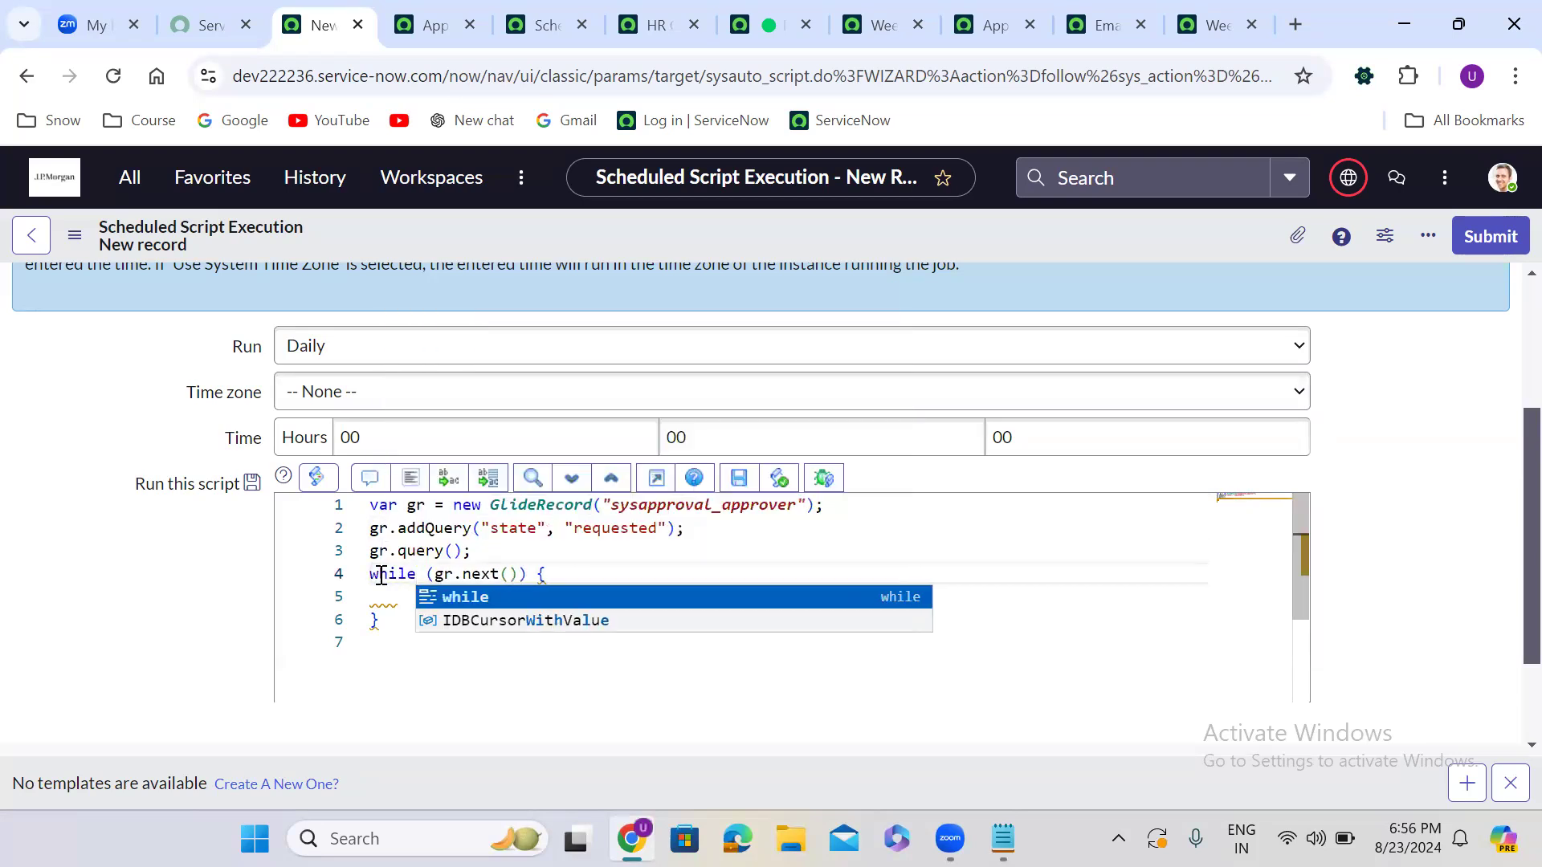
left_click(411, 478)
Inside the loop, get each record's sys_created_on date and today's date with GlideDateTime
left_click(409, 598)
type("va")
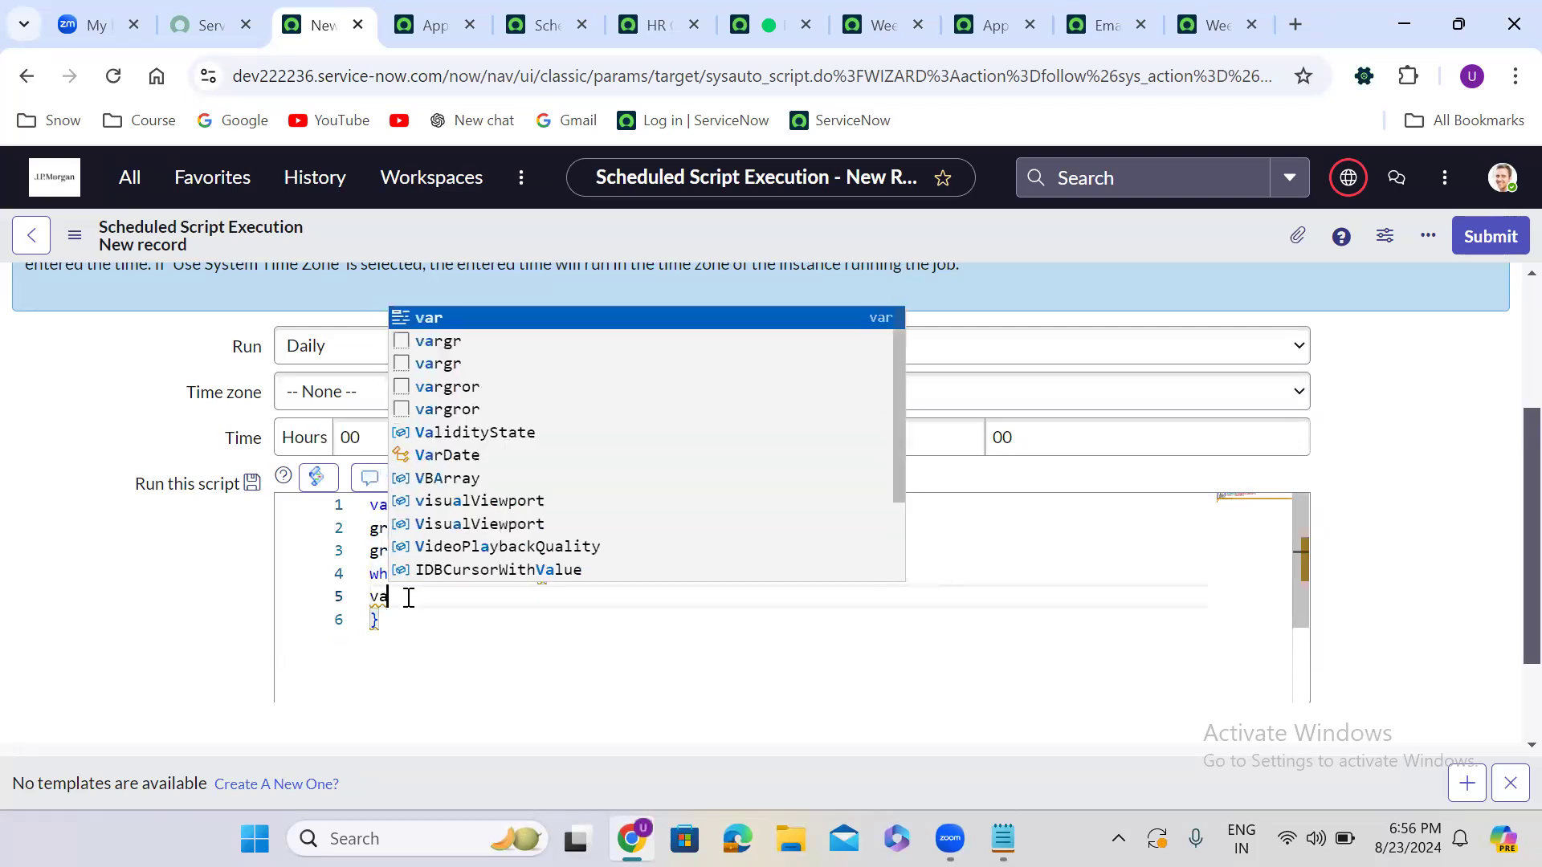
type("r greDate = new G")
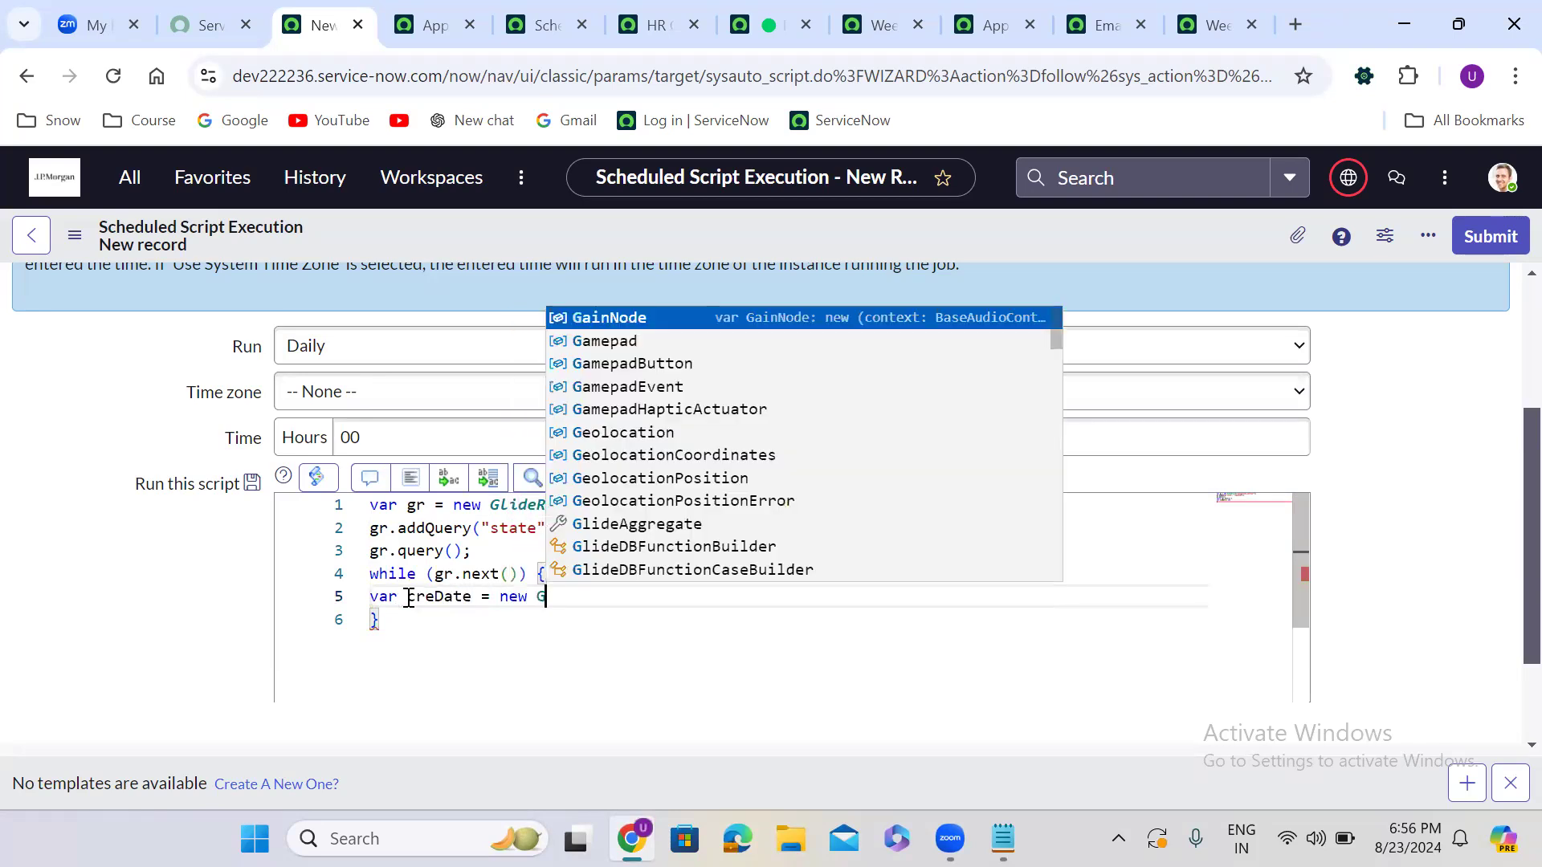
type("lideDateT")
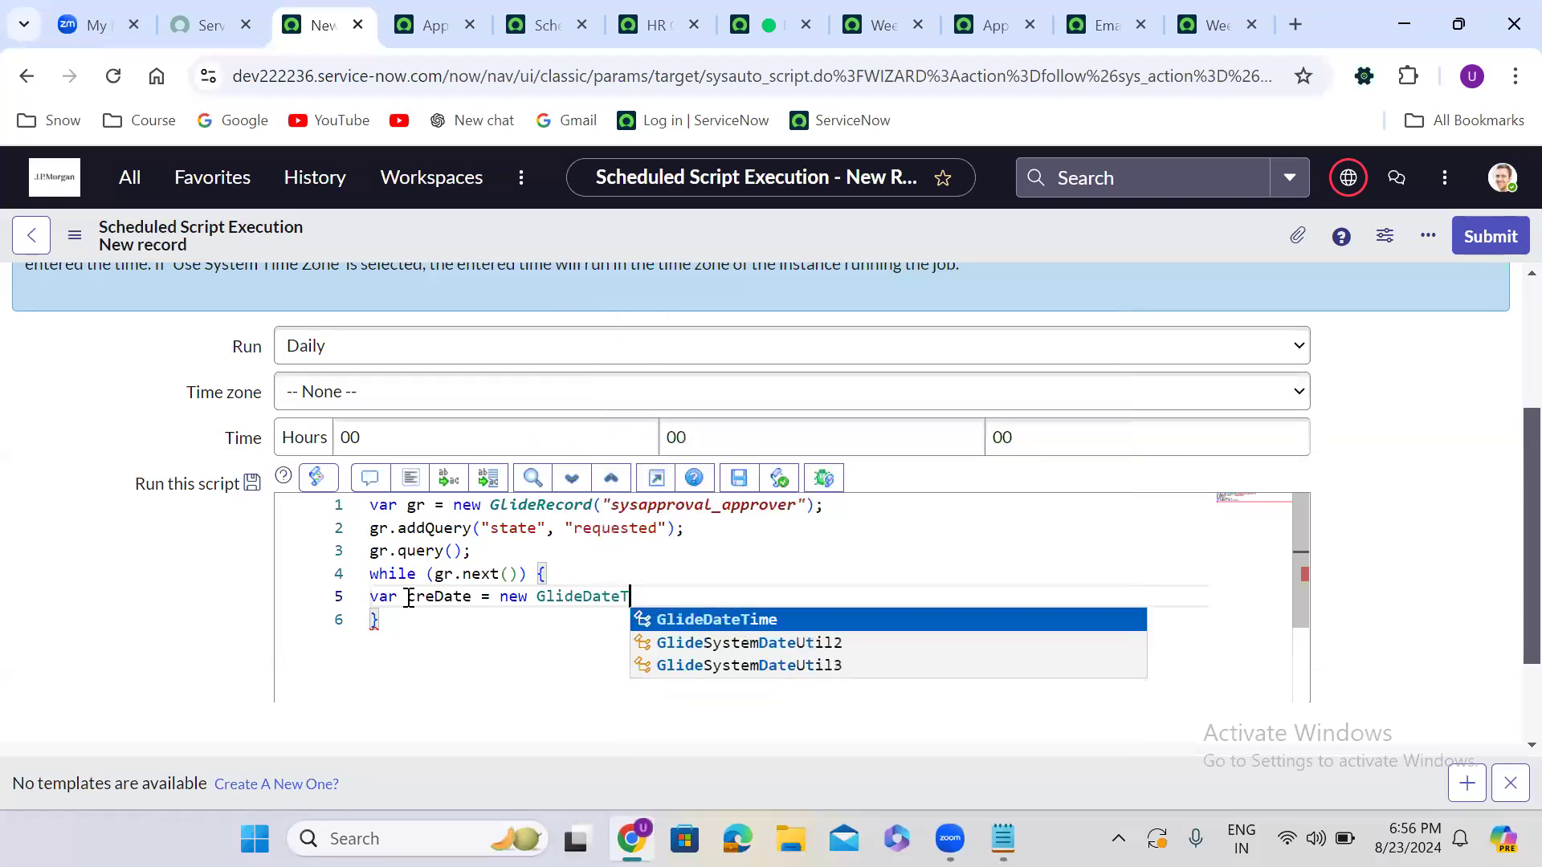
key("Return")
type("()")
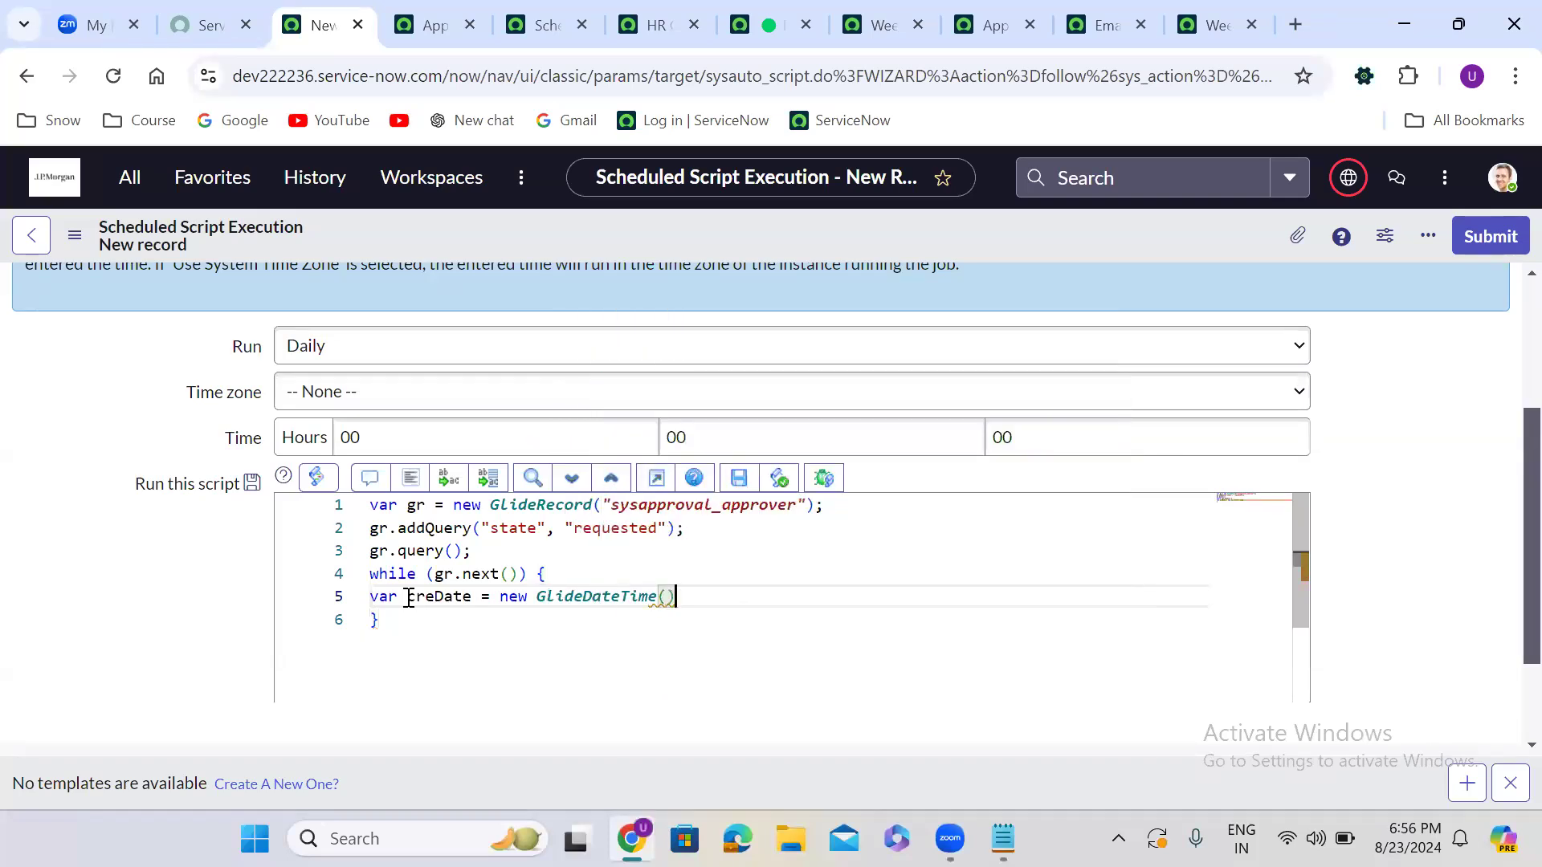
type("gr.")
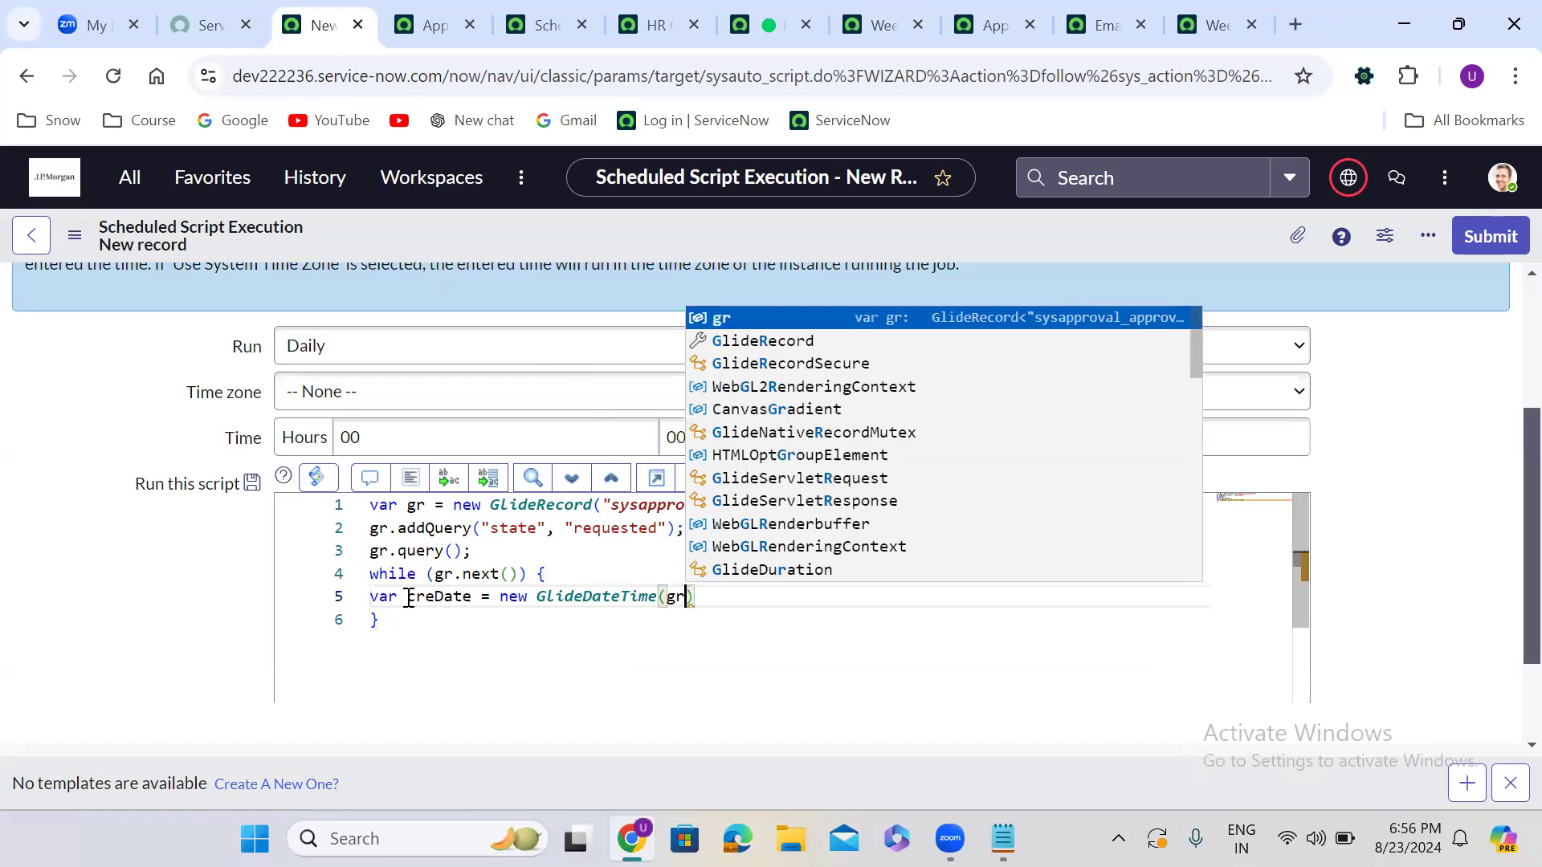
type("sys")
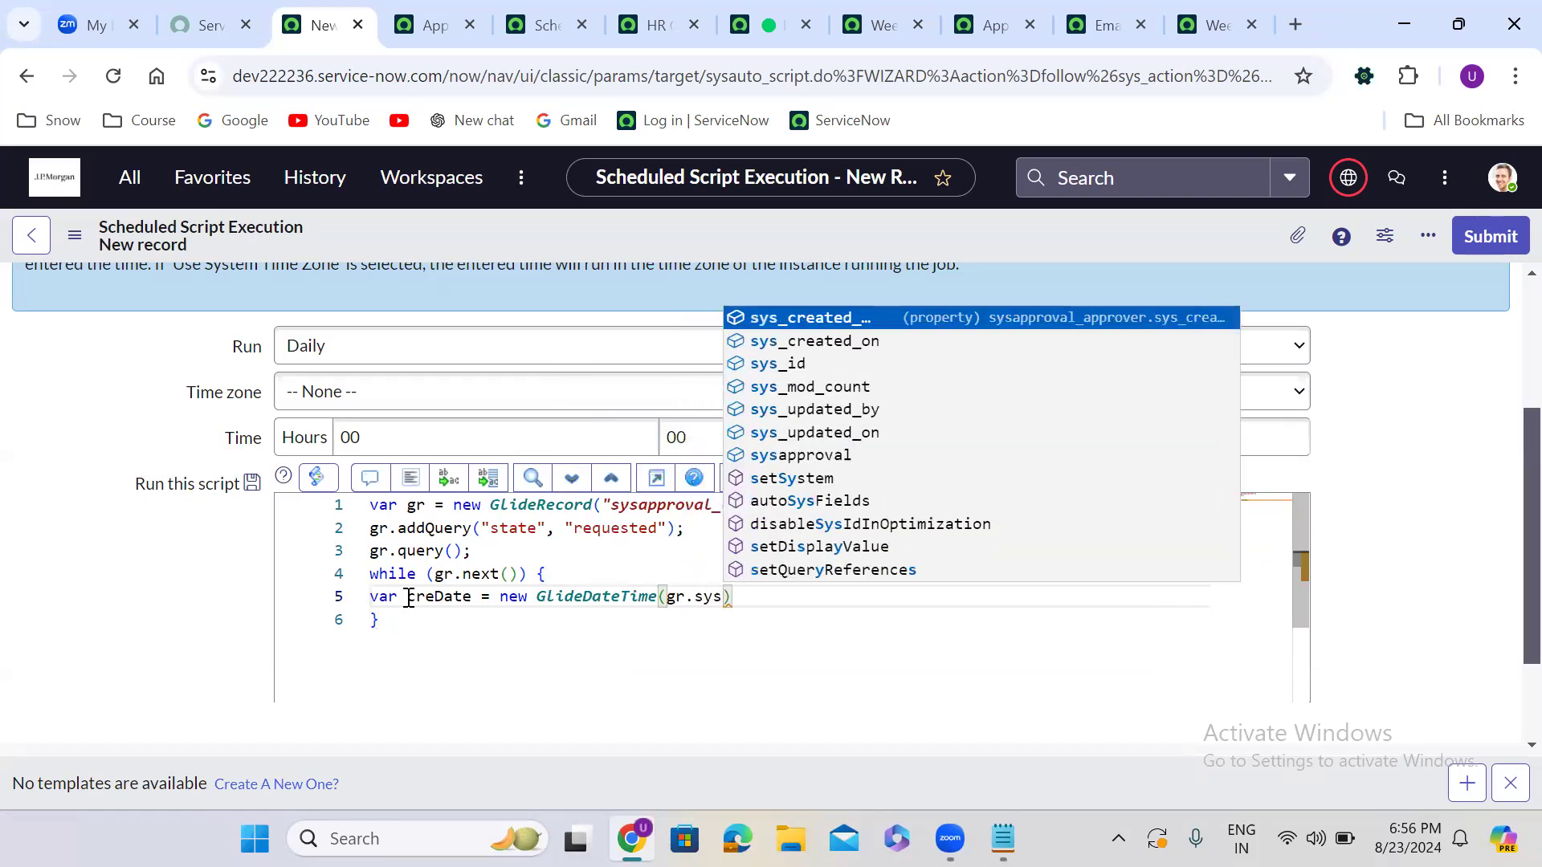
type("_creatd")
key("BackSpace")
type("ed")
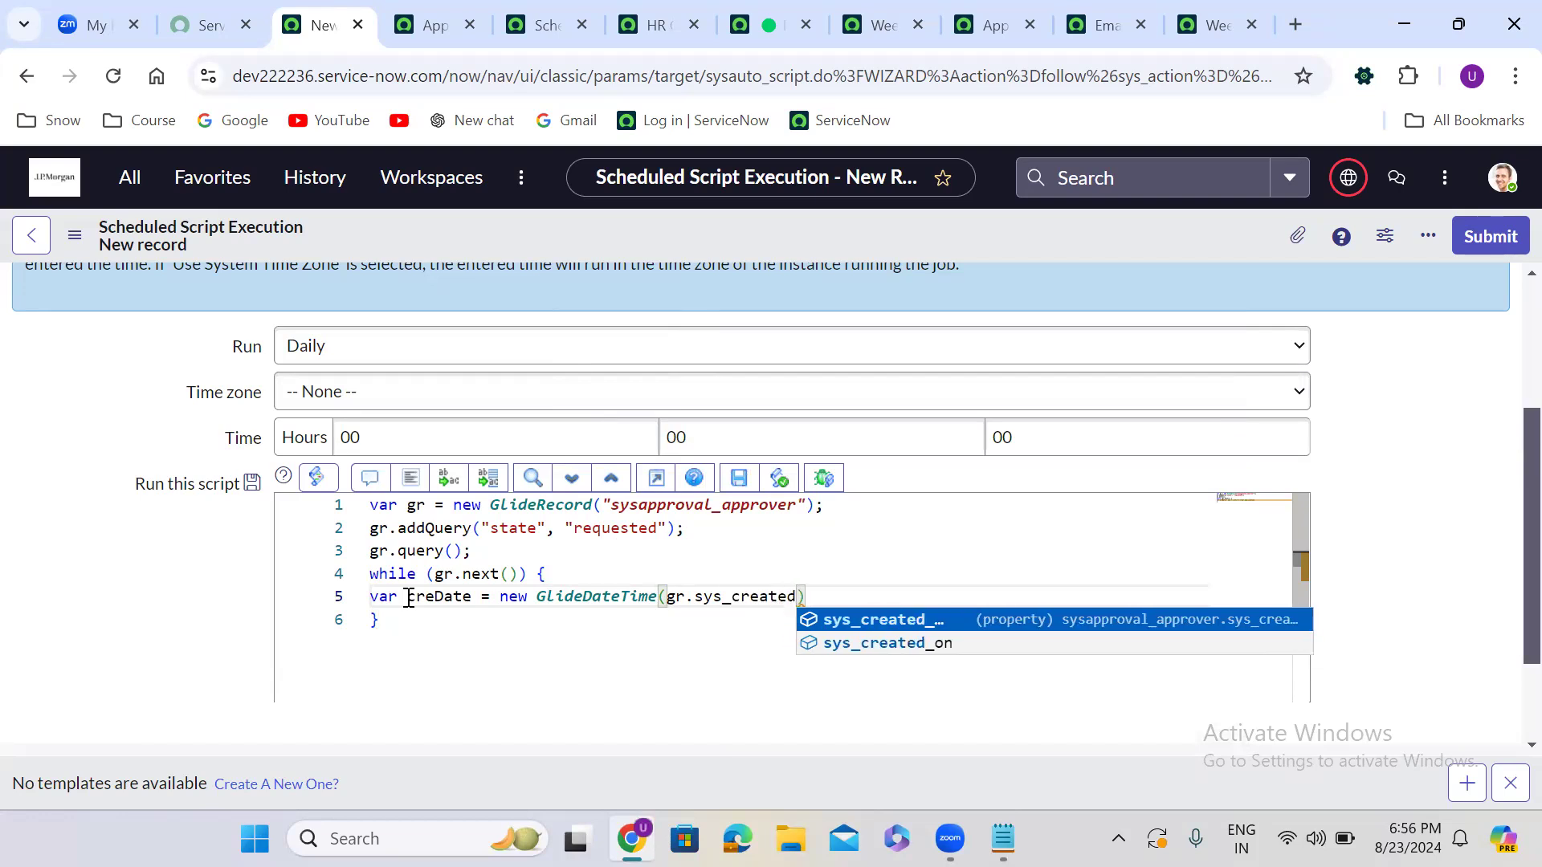
type("_on)")
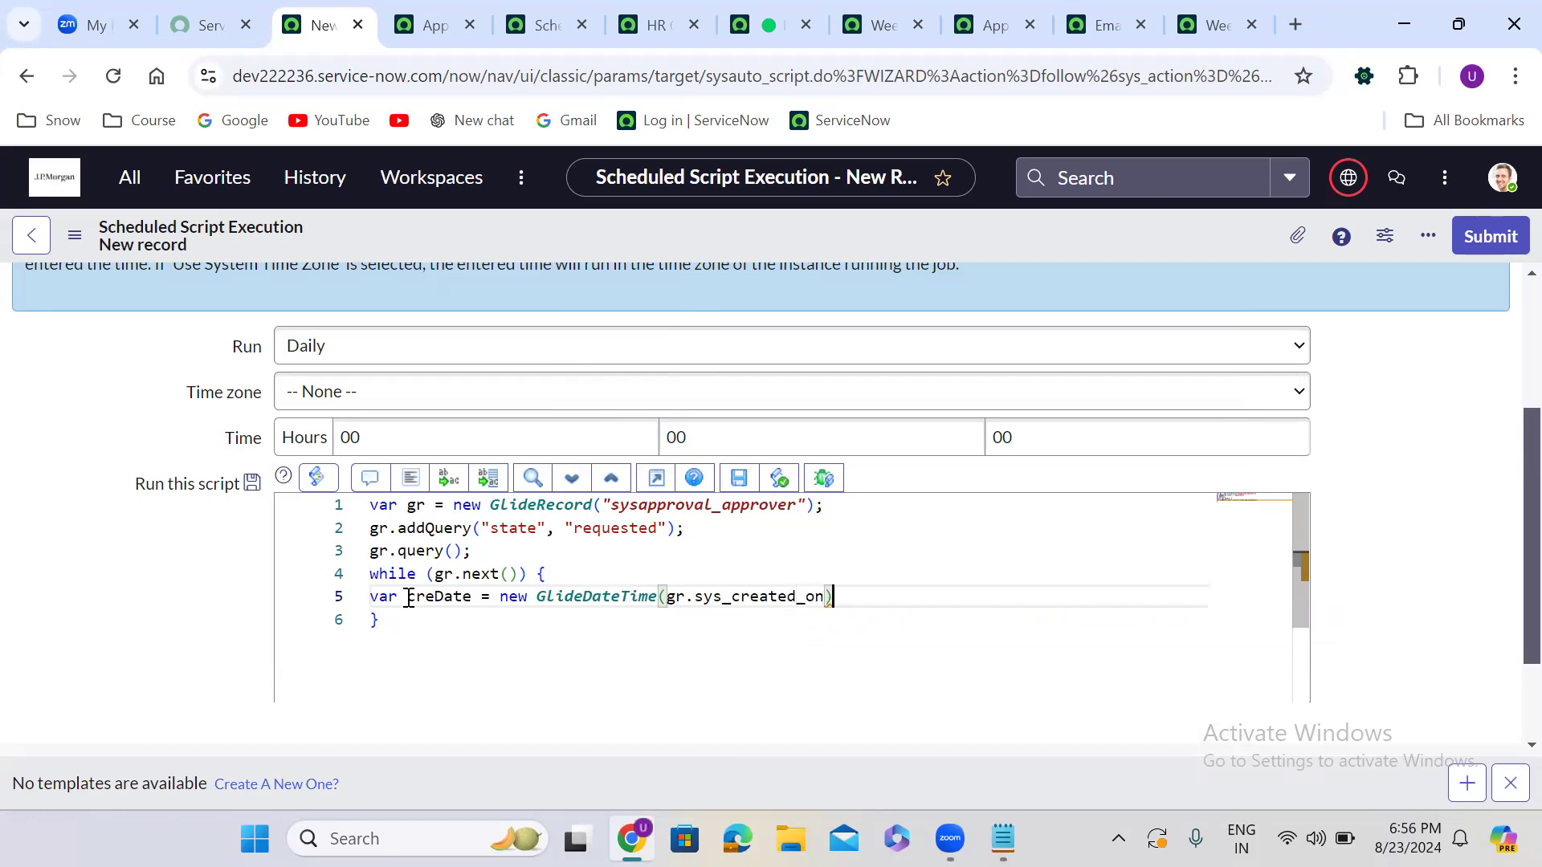
type(".get")
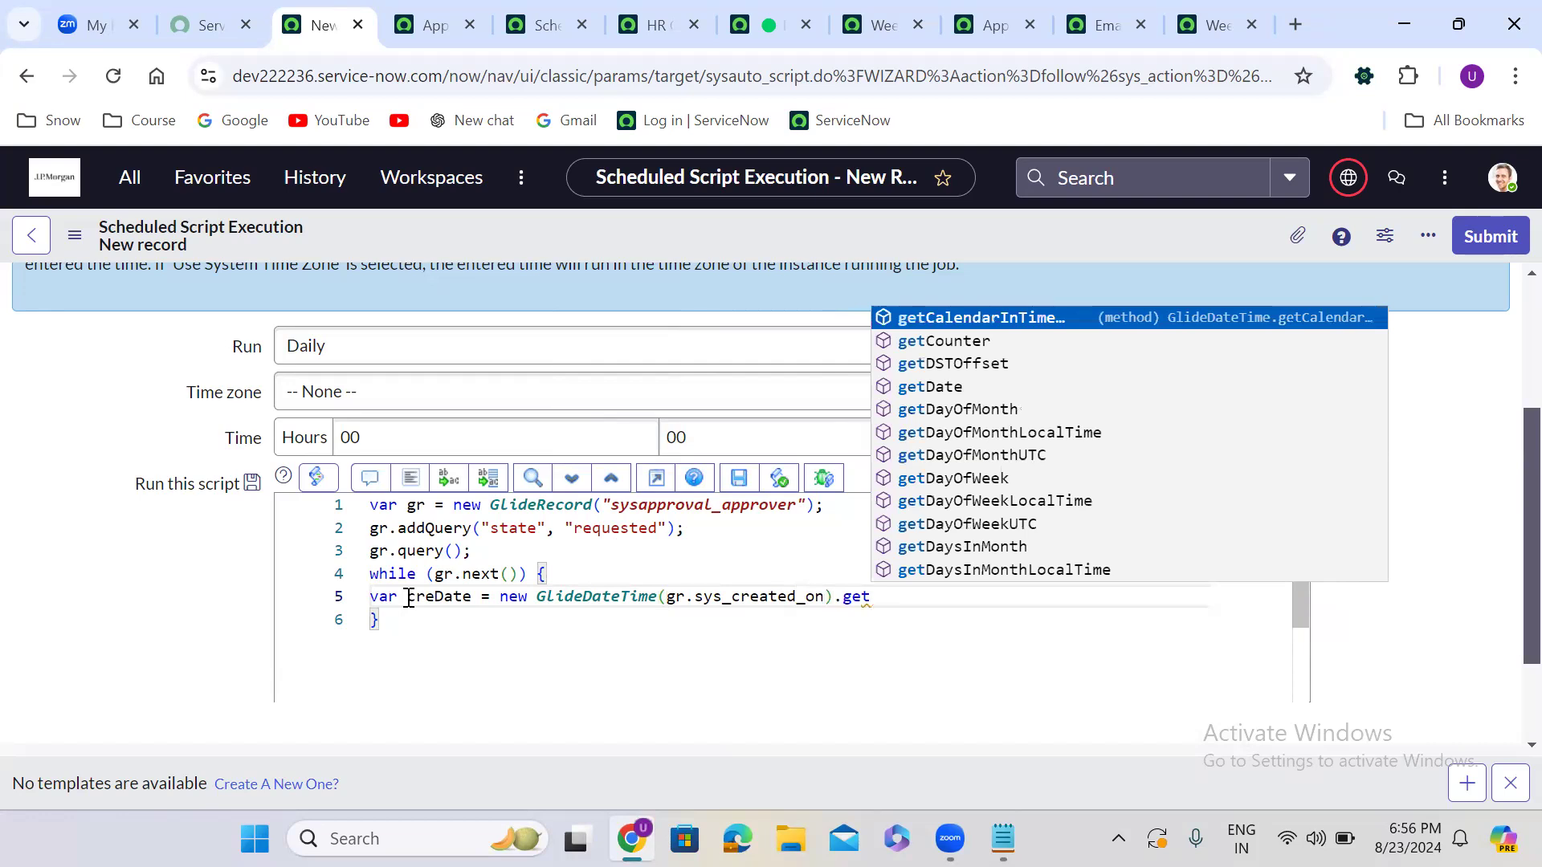
type("Date()")
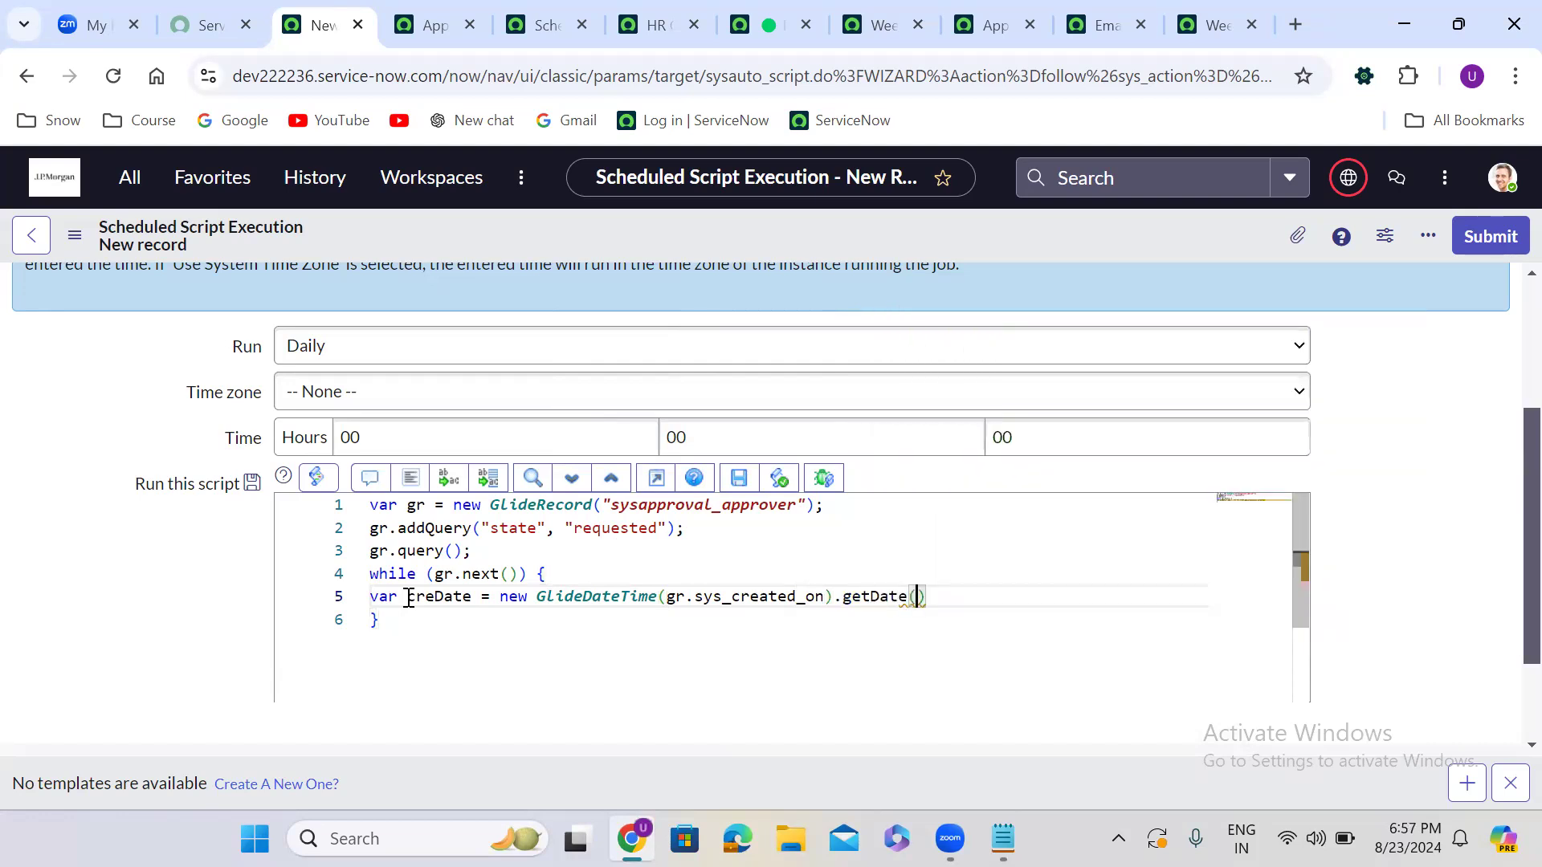
type(";")
key("Return")
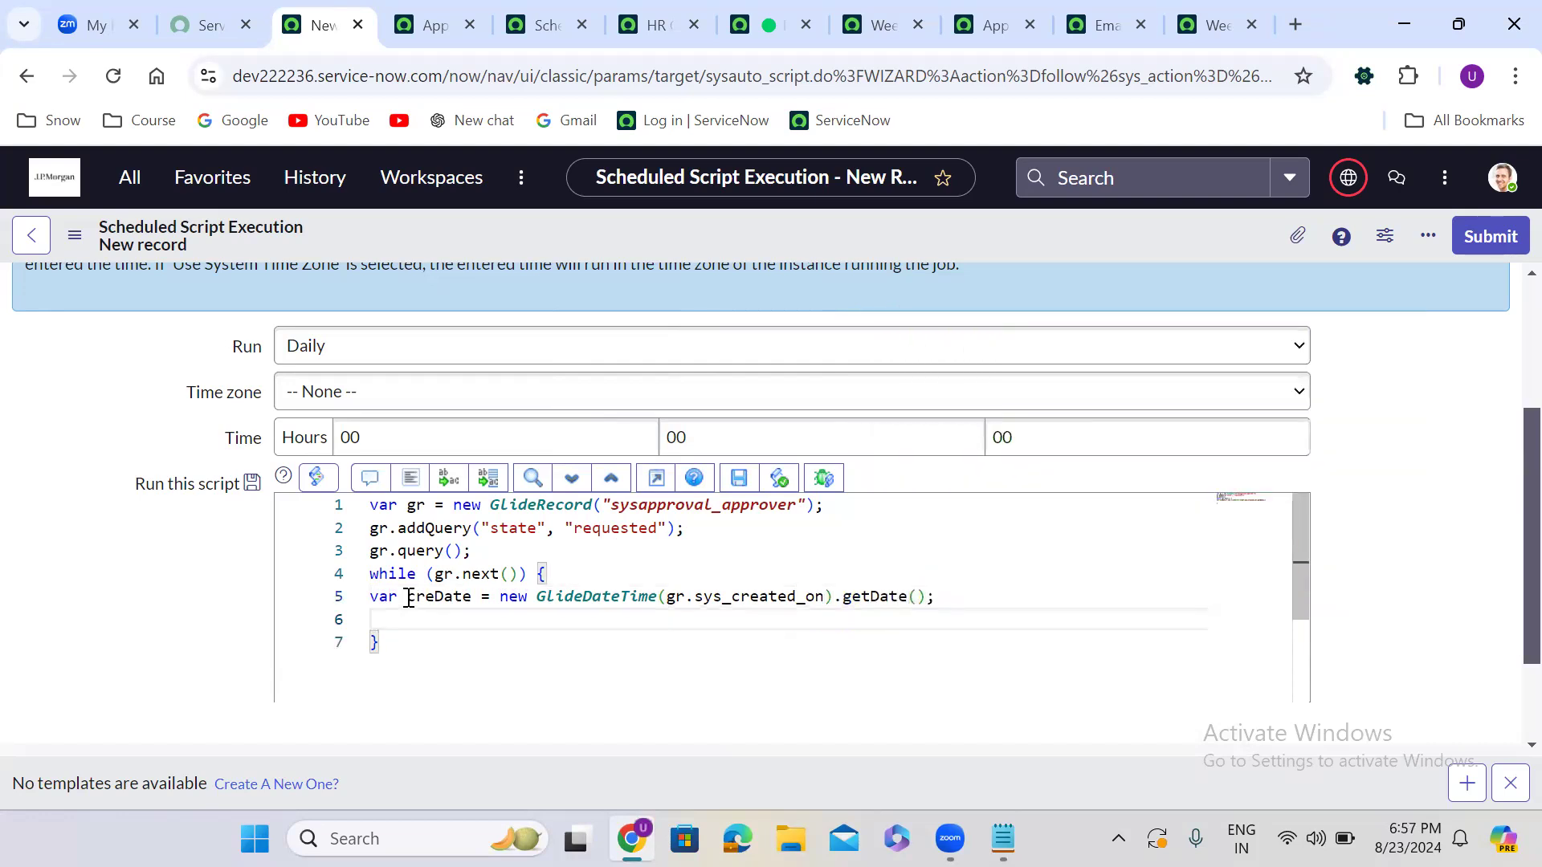
type("var today =")
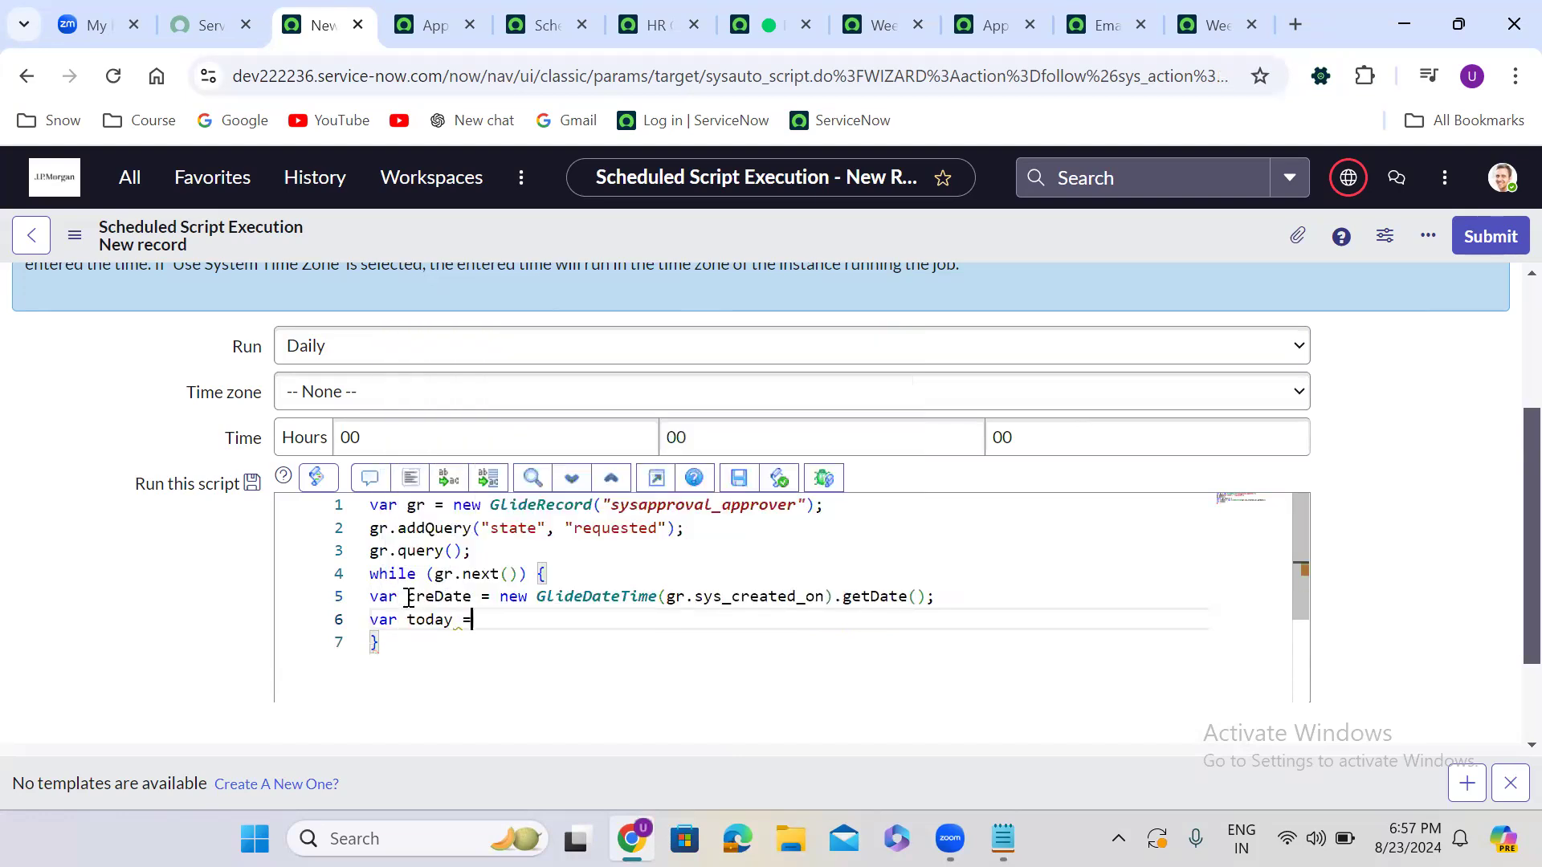
type(" new Glide")
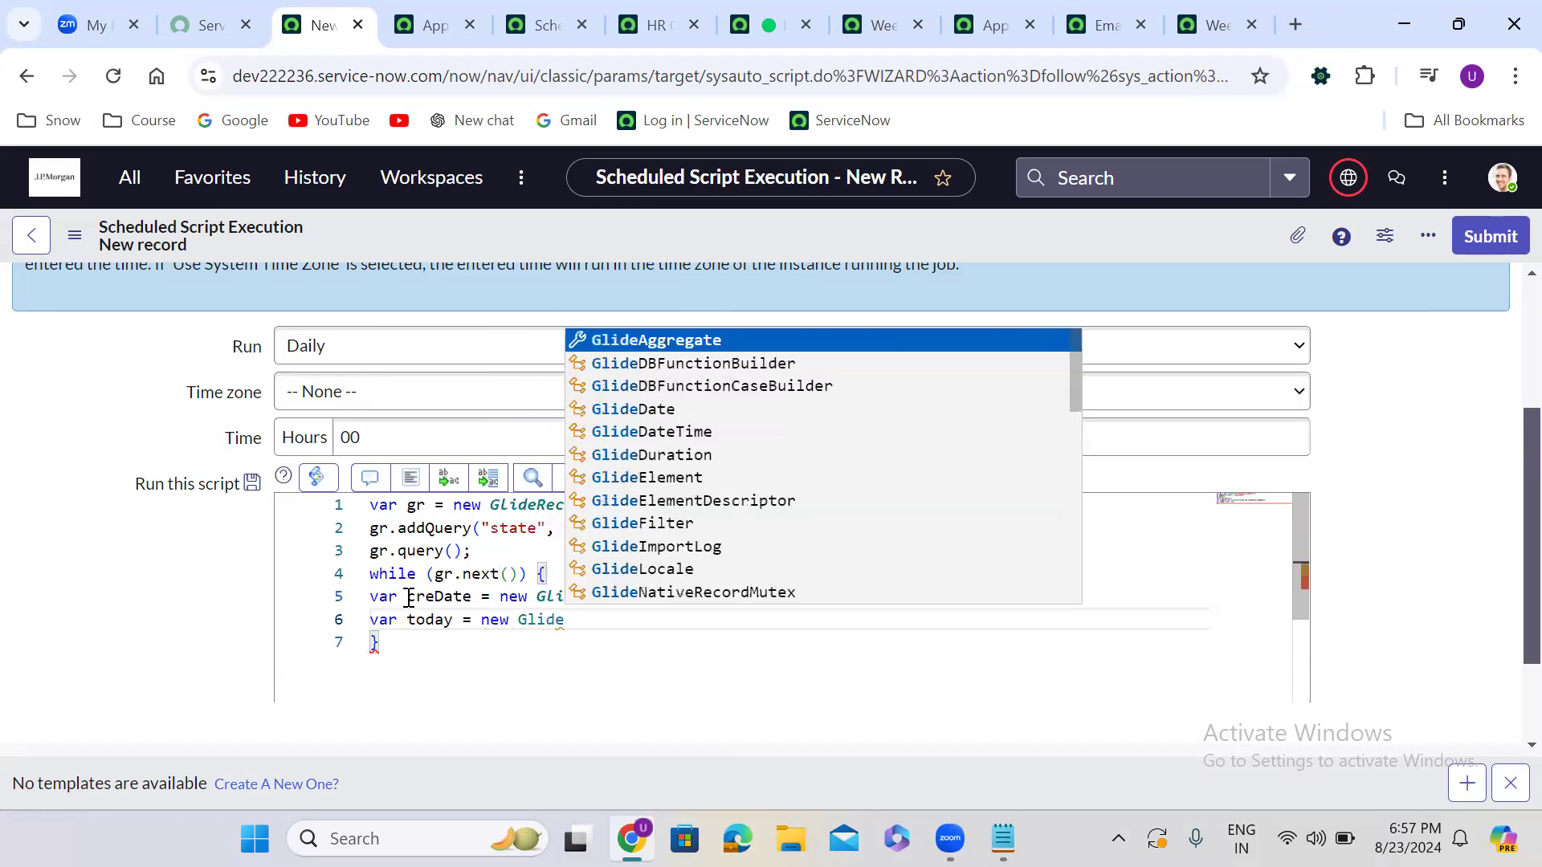
type("Date")
key("Down")
key("Return")
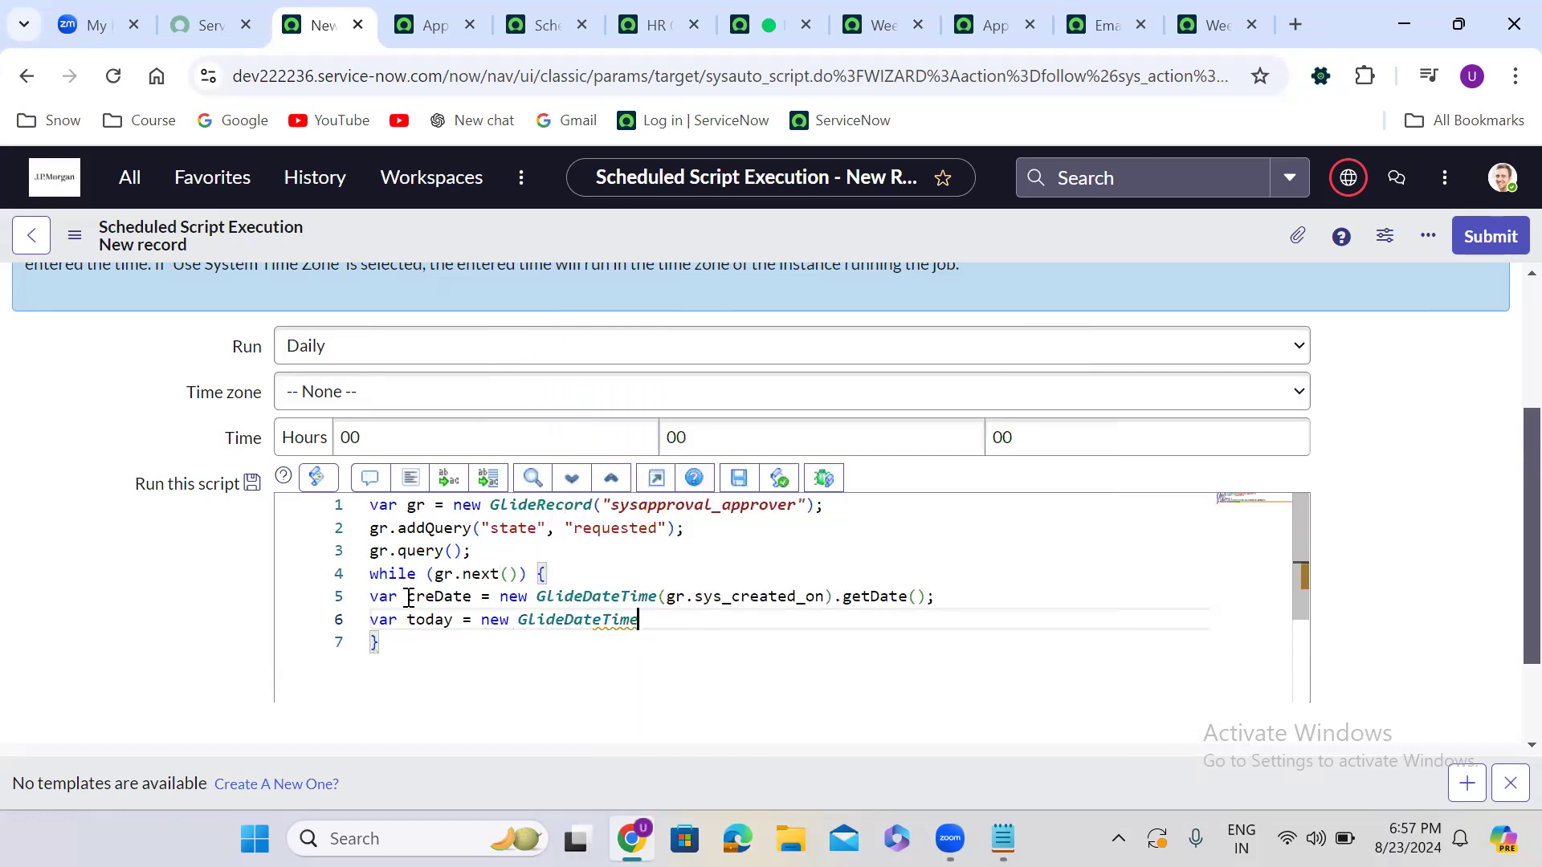
type("()")
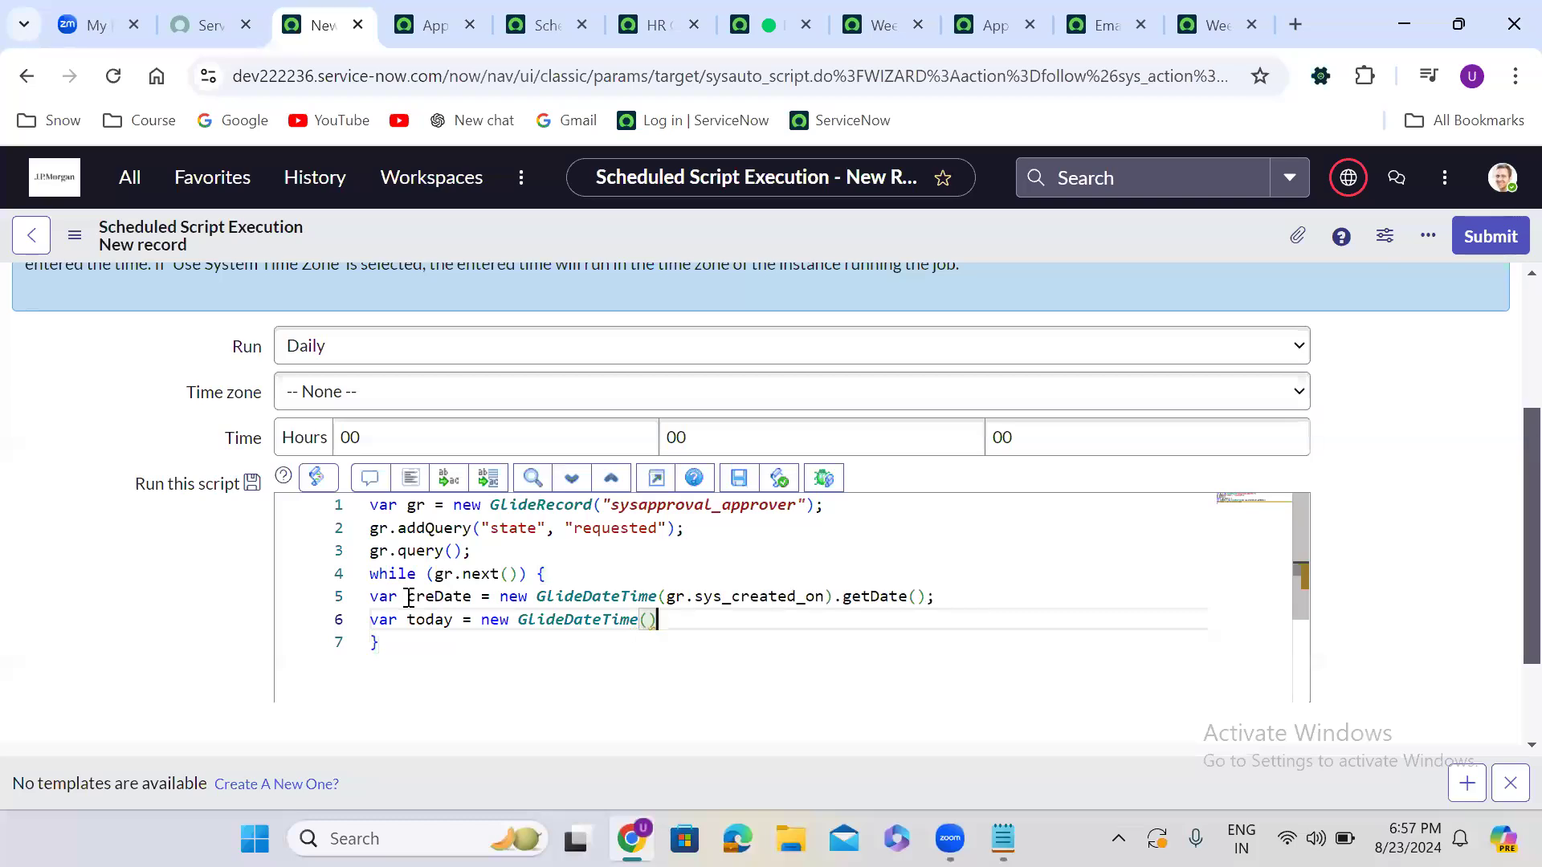
type(".getDat")
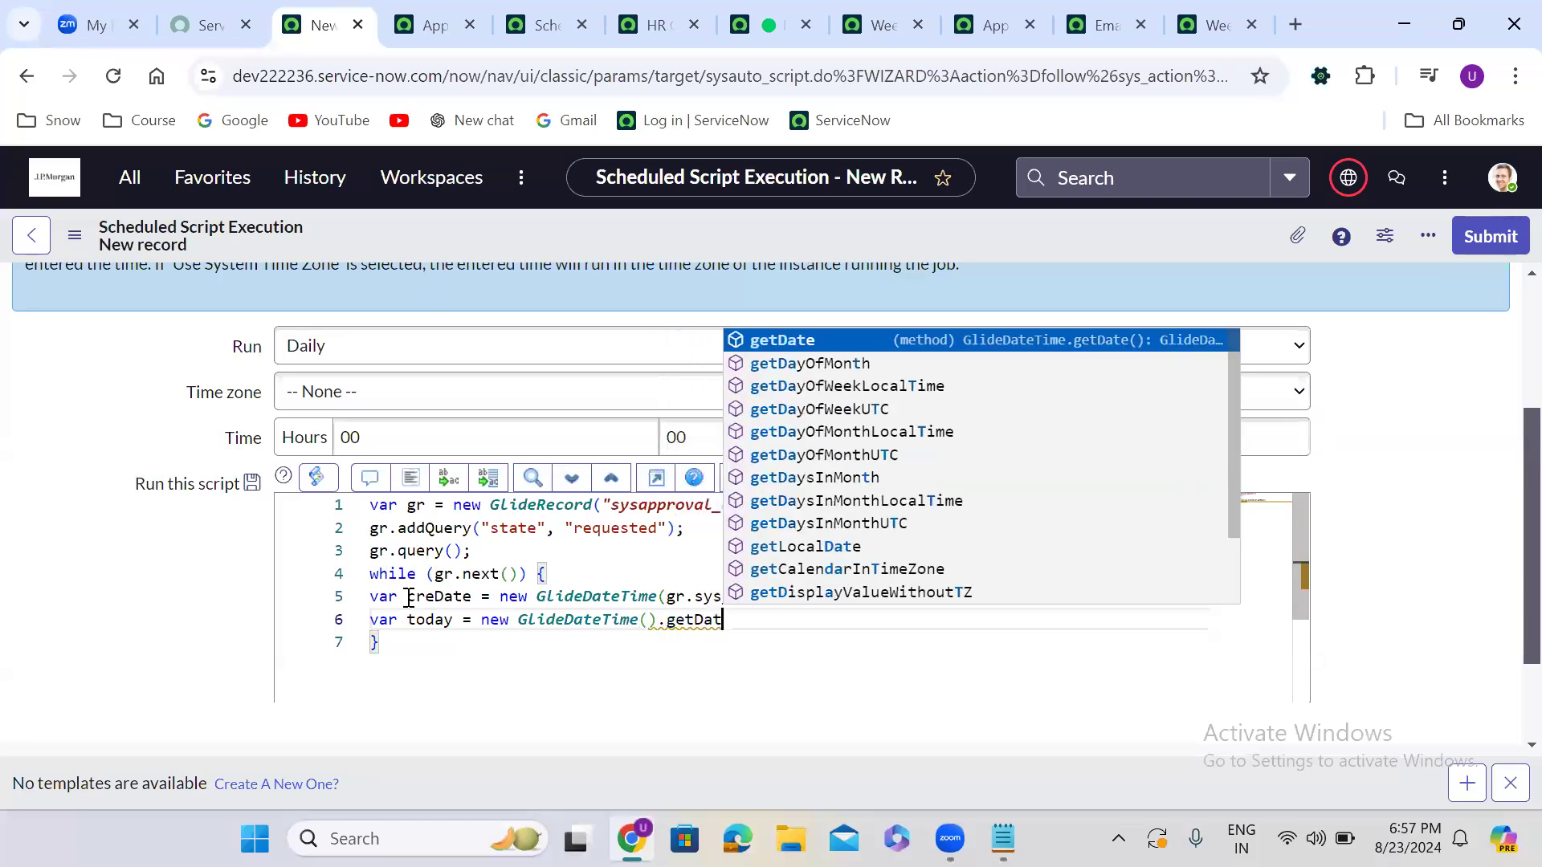
key("Return")
type("(")
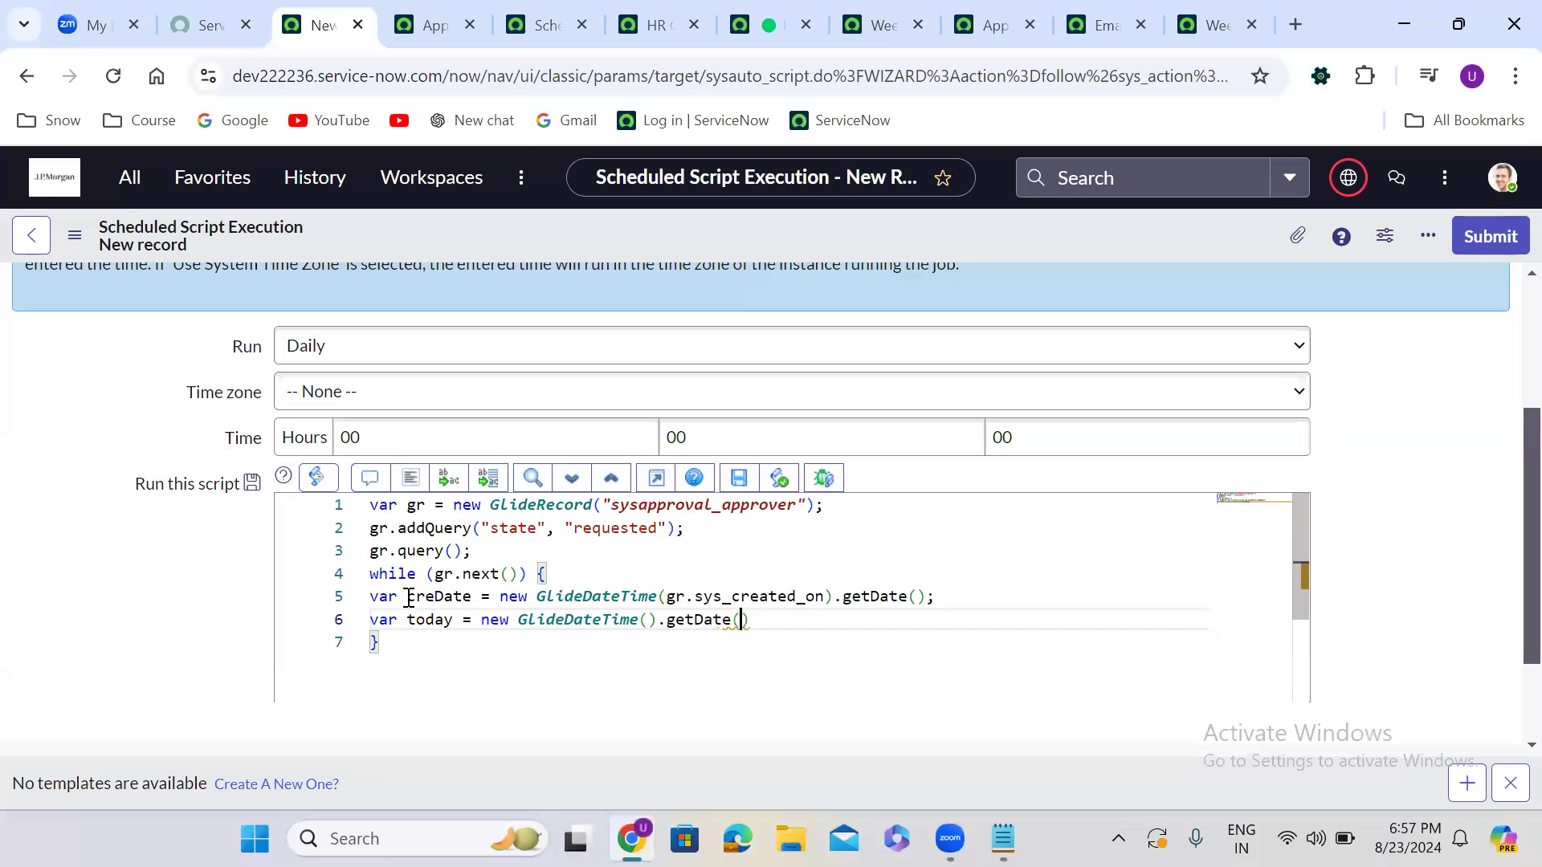
type(");")
Compute diff with GlideDateTime.subtract(today, creDate) and add space below it
key("Return")
key("Return")
key("Up")
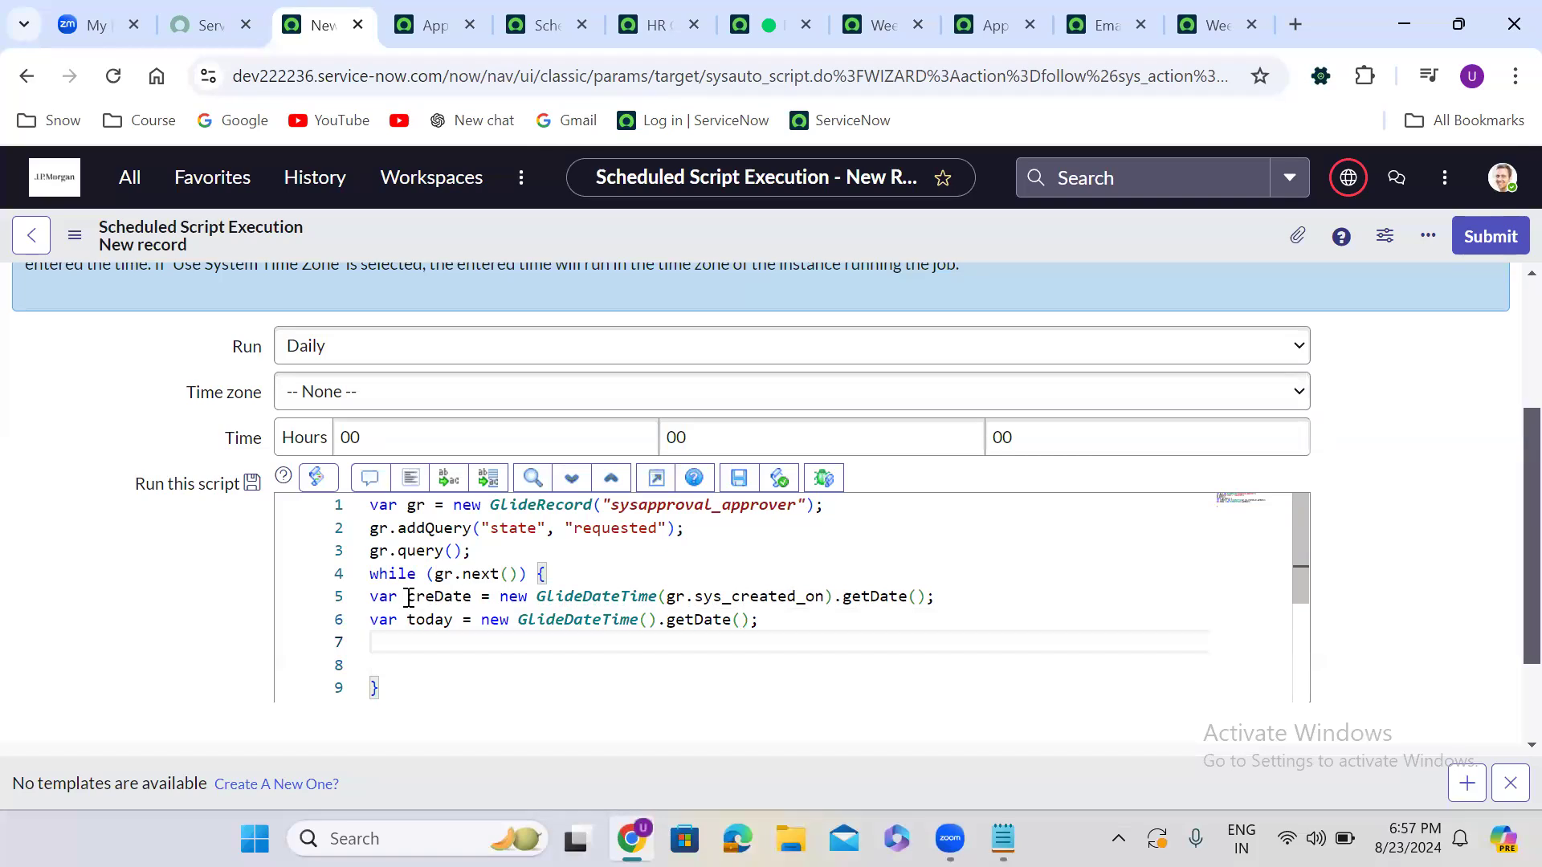
type("var diff = GlideD")
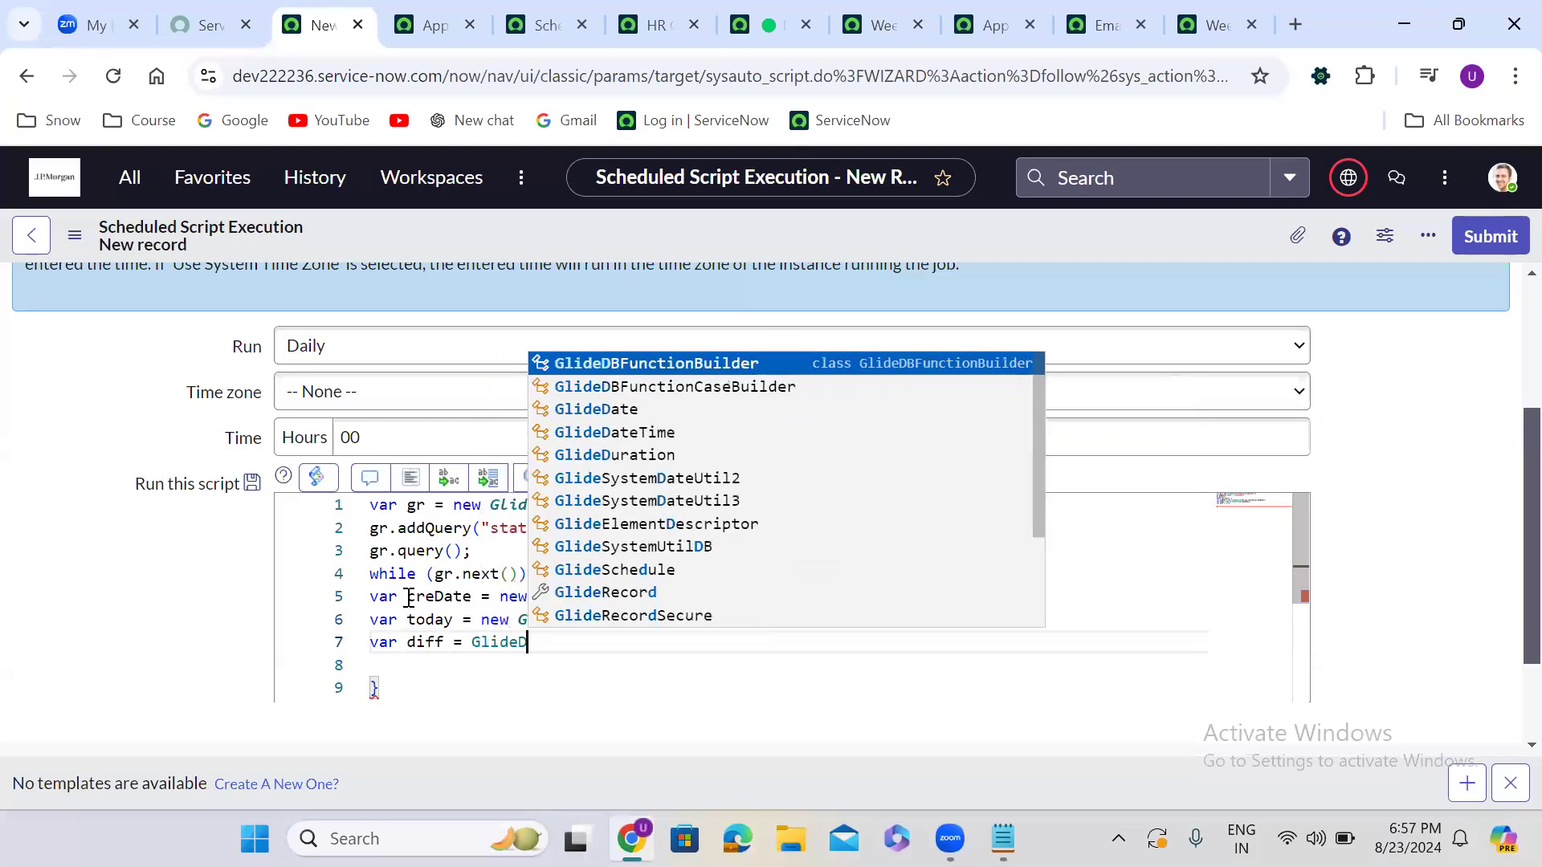
type("ateTime")
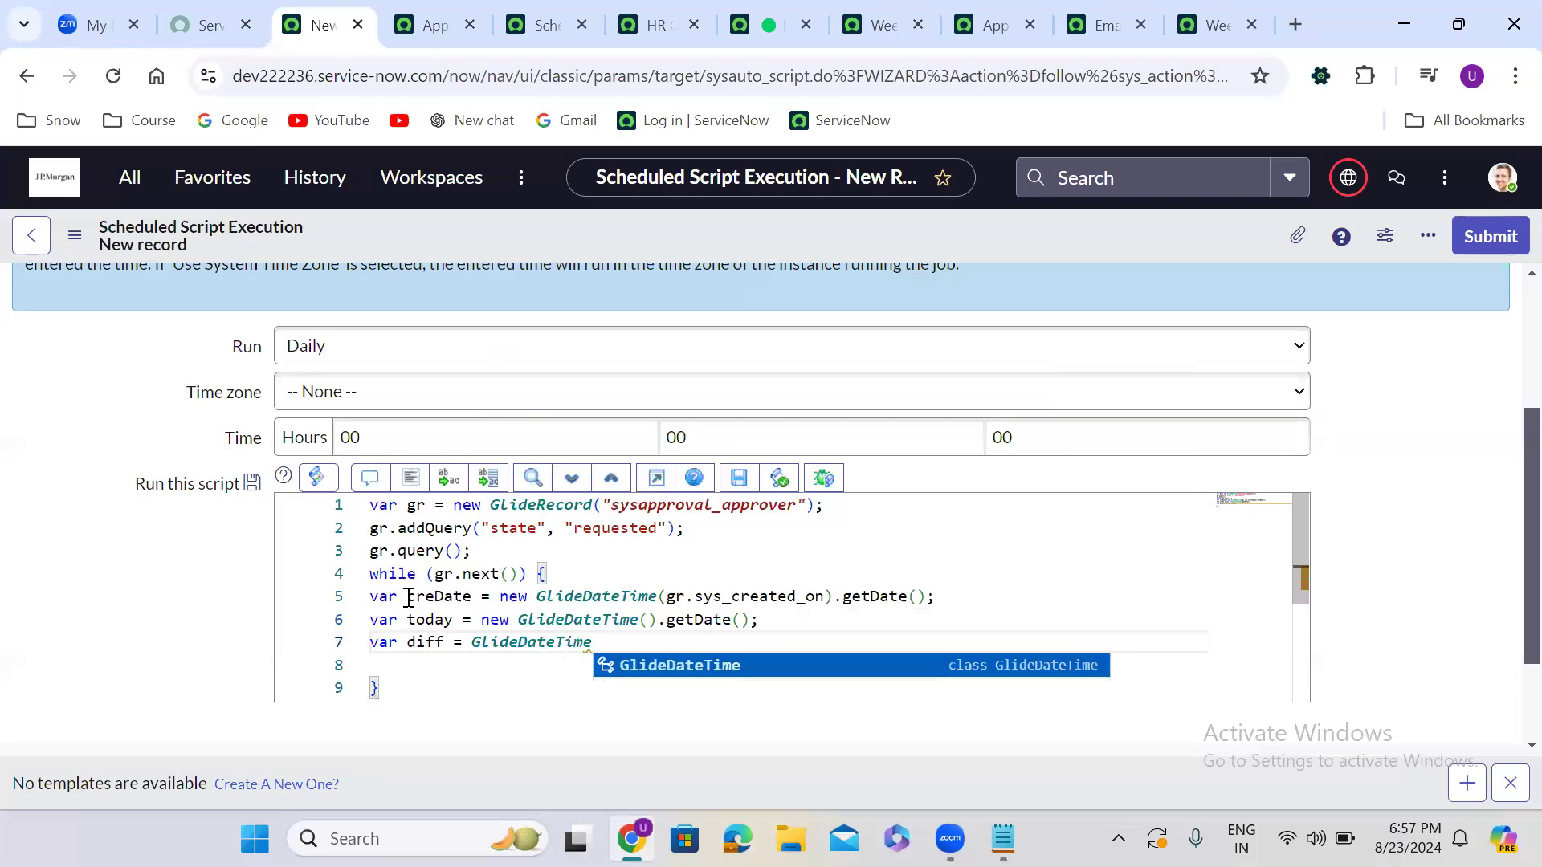
type(".sub")
key("Return")
type("();")
key("Left")
key("Left")
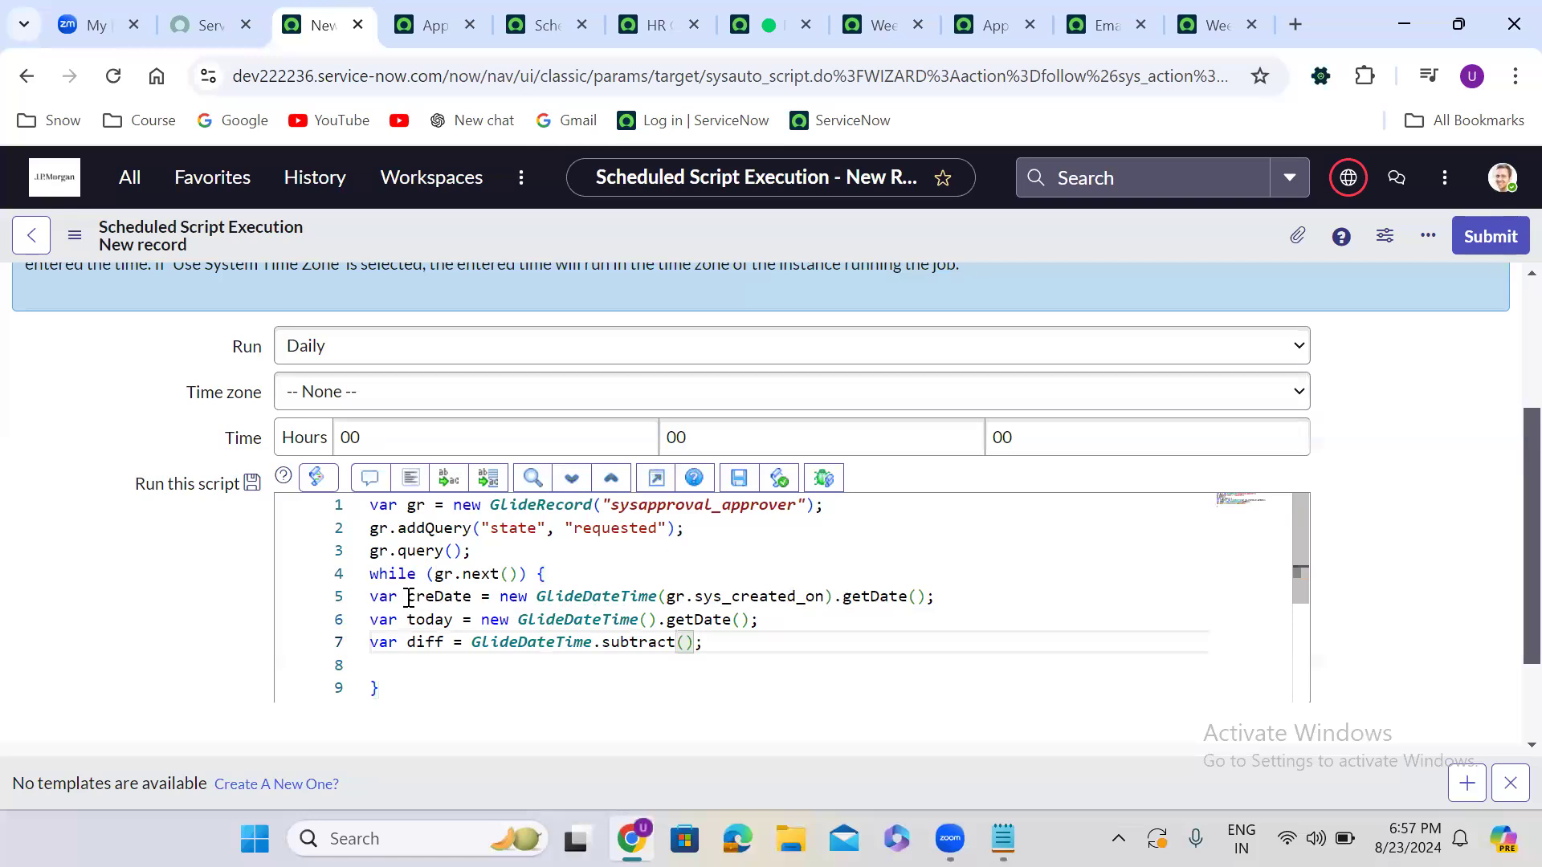
type("today, cre")
key("Return")
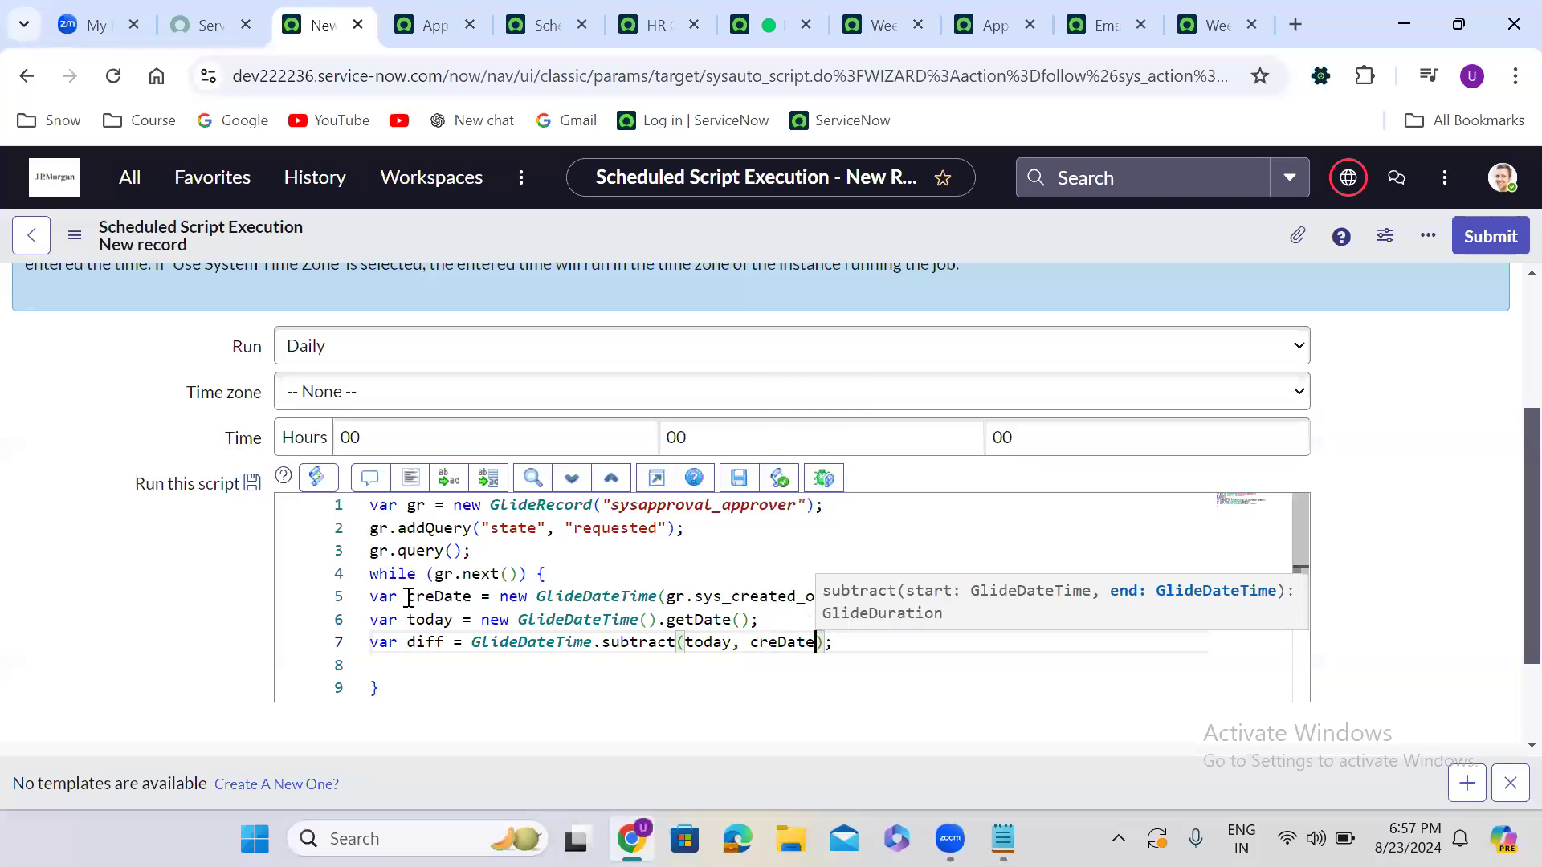
key("End")
key("Return")
key("Return")
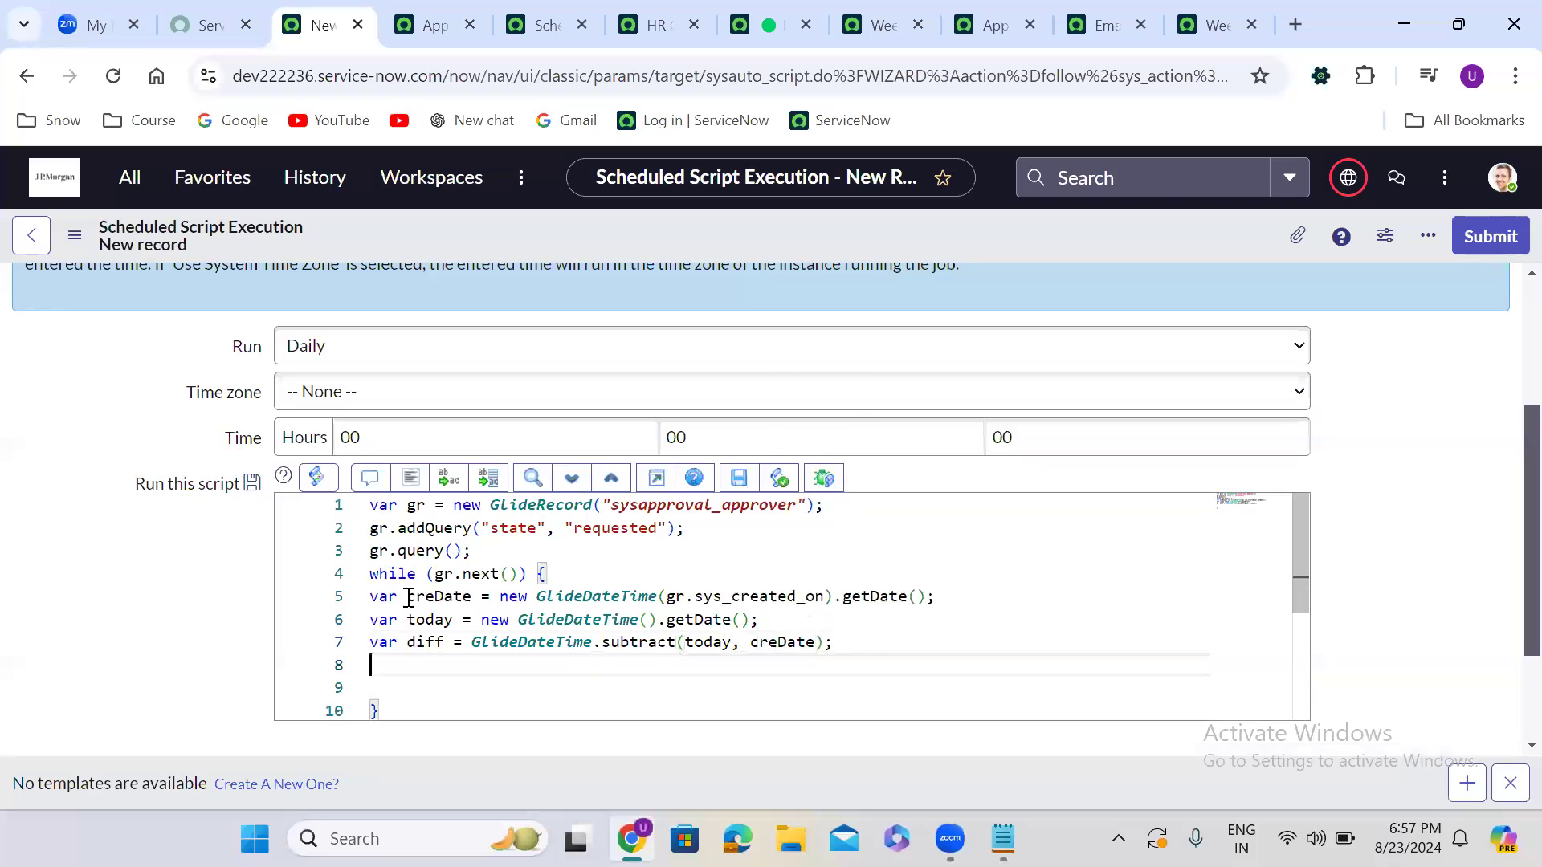
Add an if (diff > 5) block inside the loop and auto-format the script
type("if(){")
key("Return")
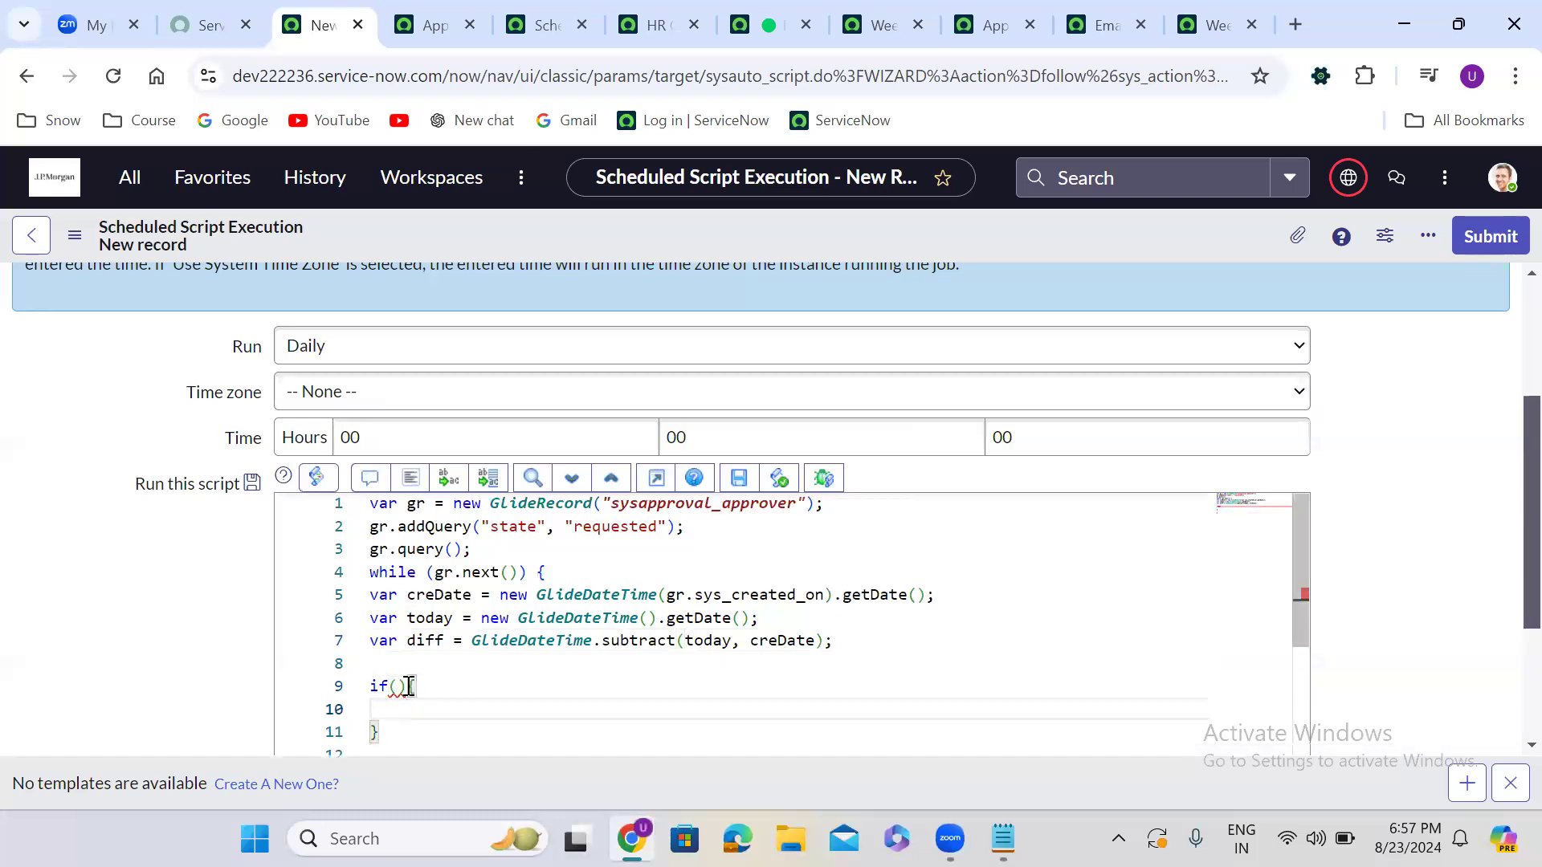
left_click(399, 689)
type("diff")
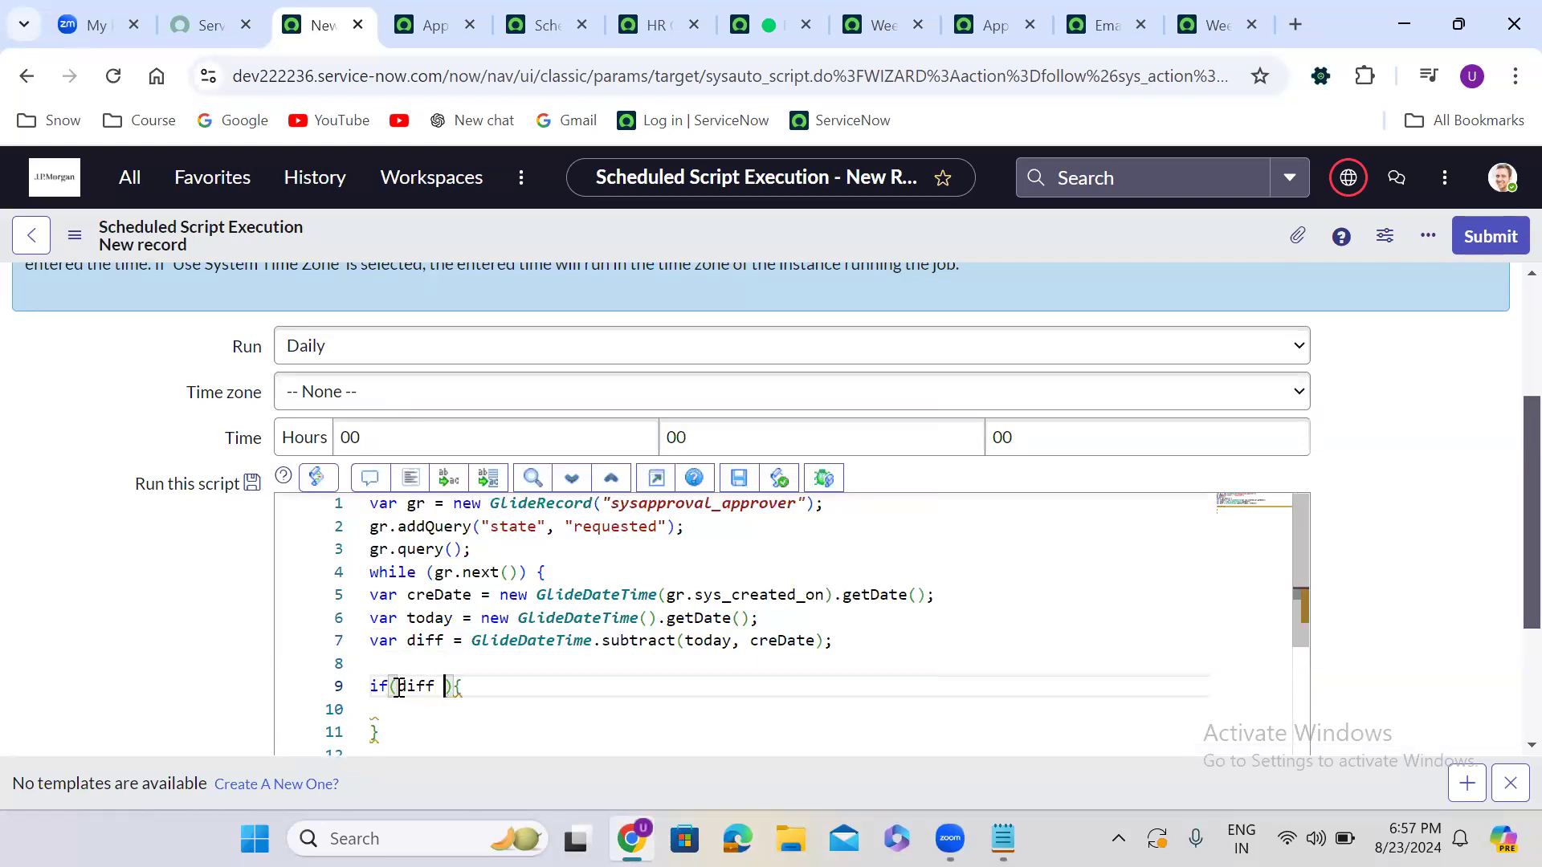
type(" > 5")
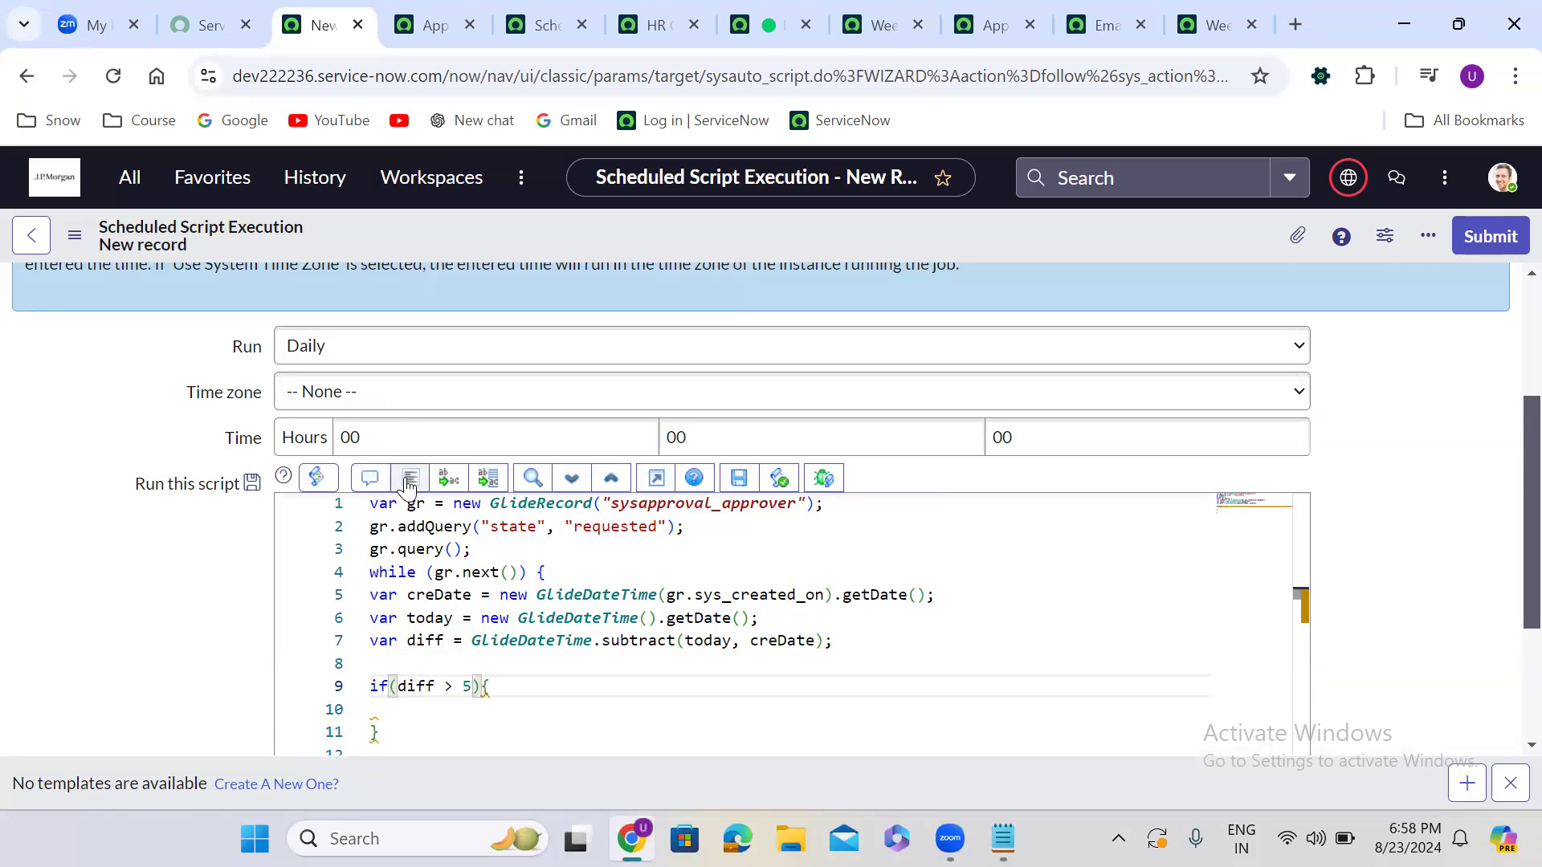
left_click(410, 479)
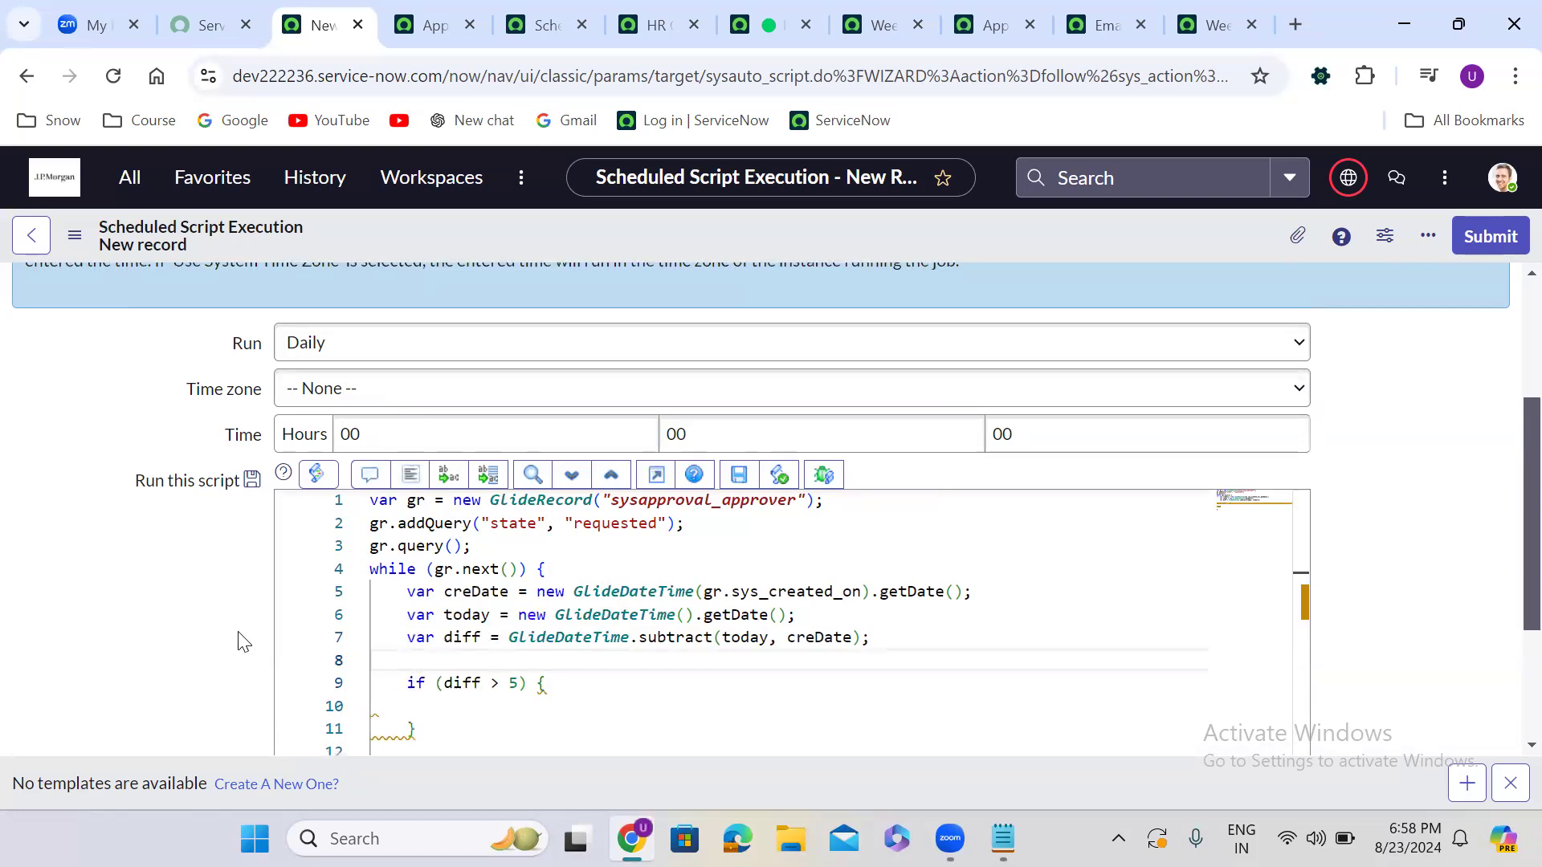
scroll(241, 640, "down", 1)
left_click(422, 613)
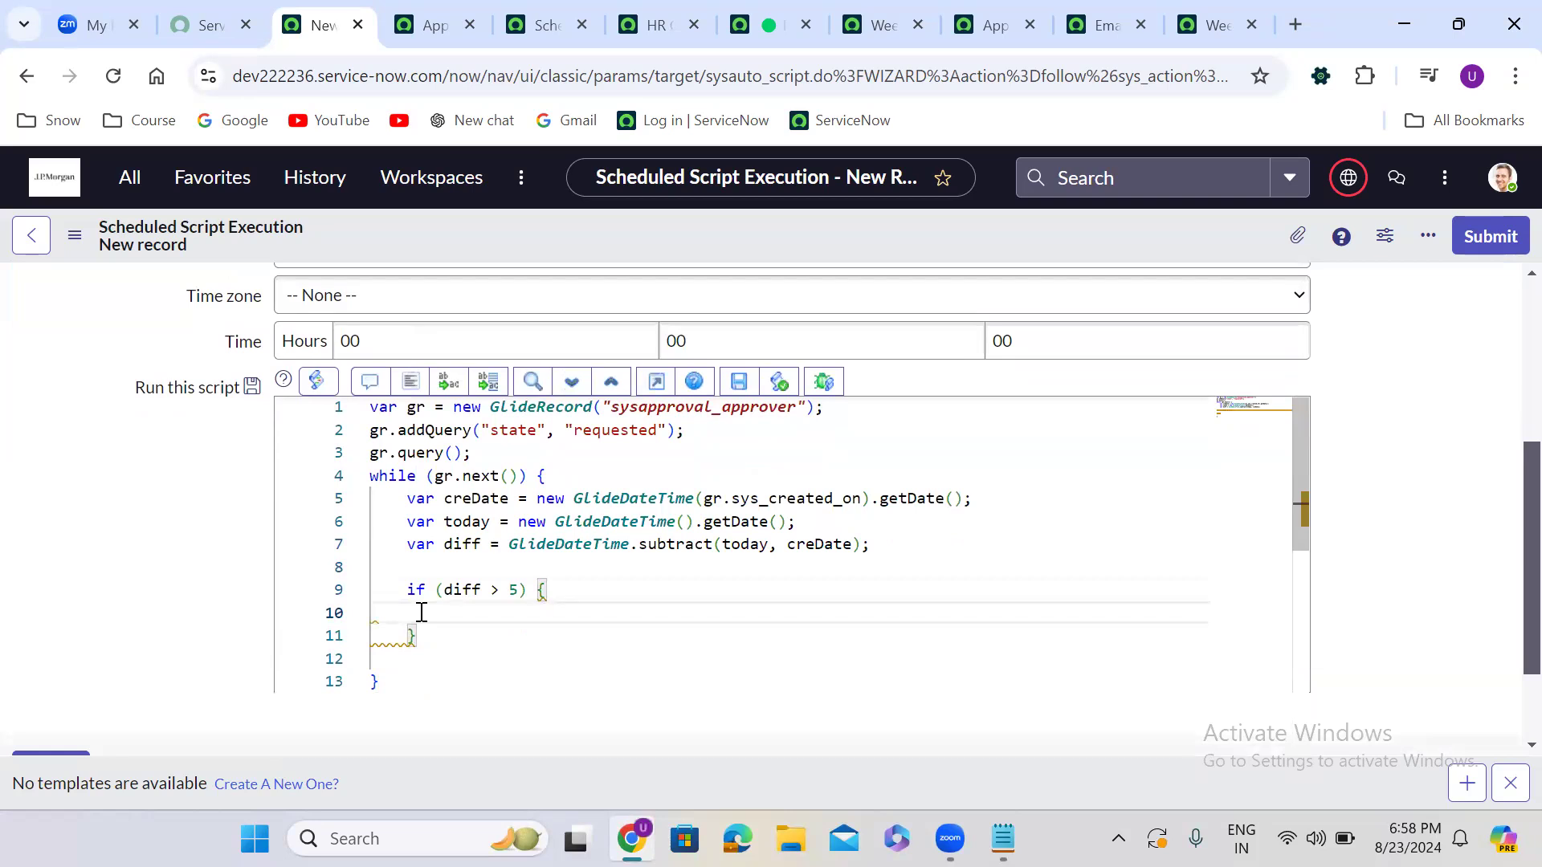
Add gs.eventQueue('event_name', gr, gr.approver, gr.approver.manager) in the if block and reformat
type("gs.eve")
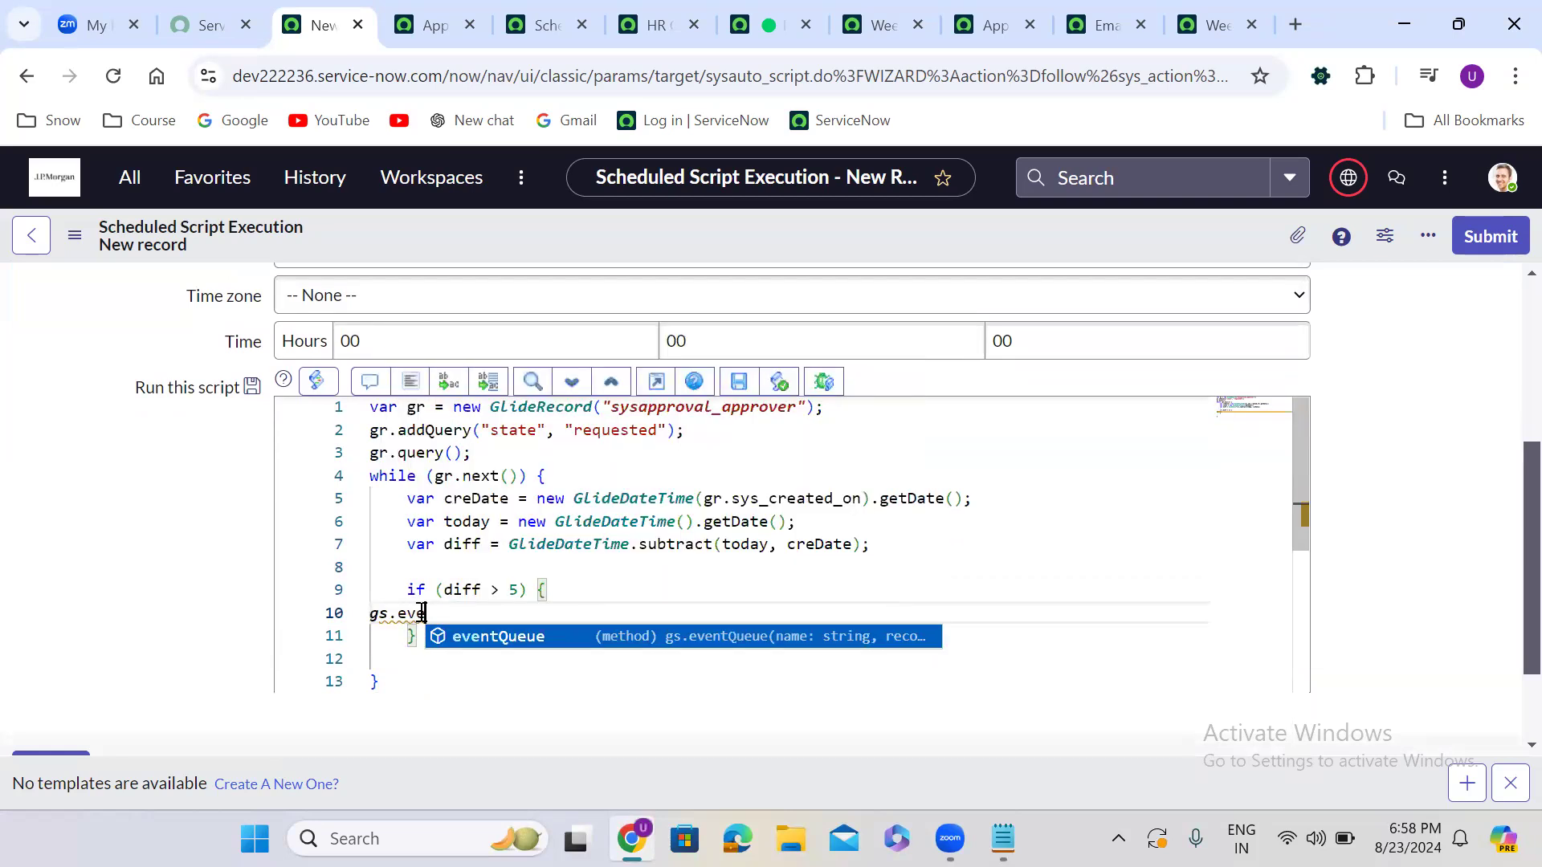
key("Return")
type("(;'")
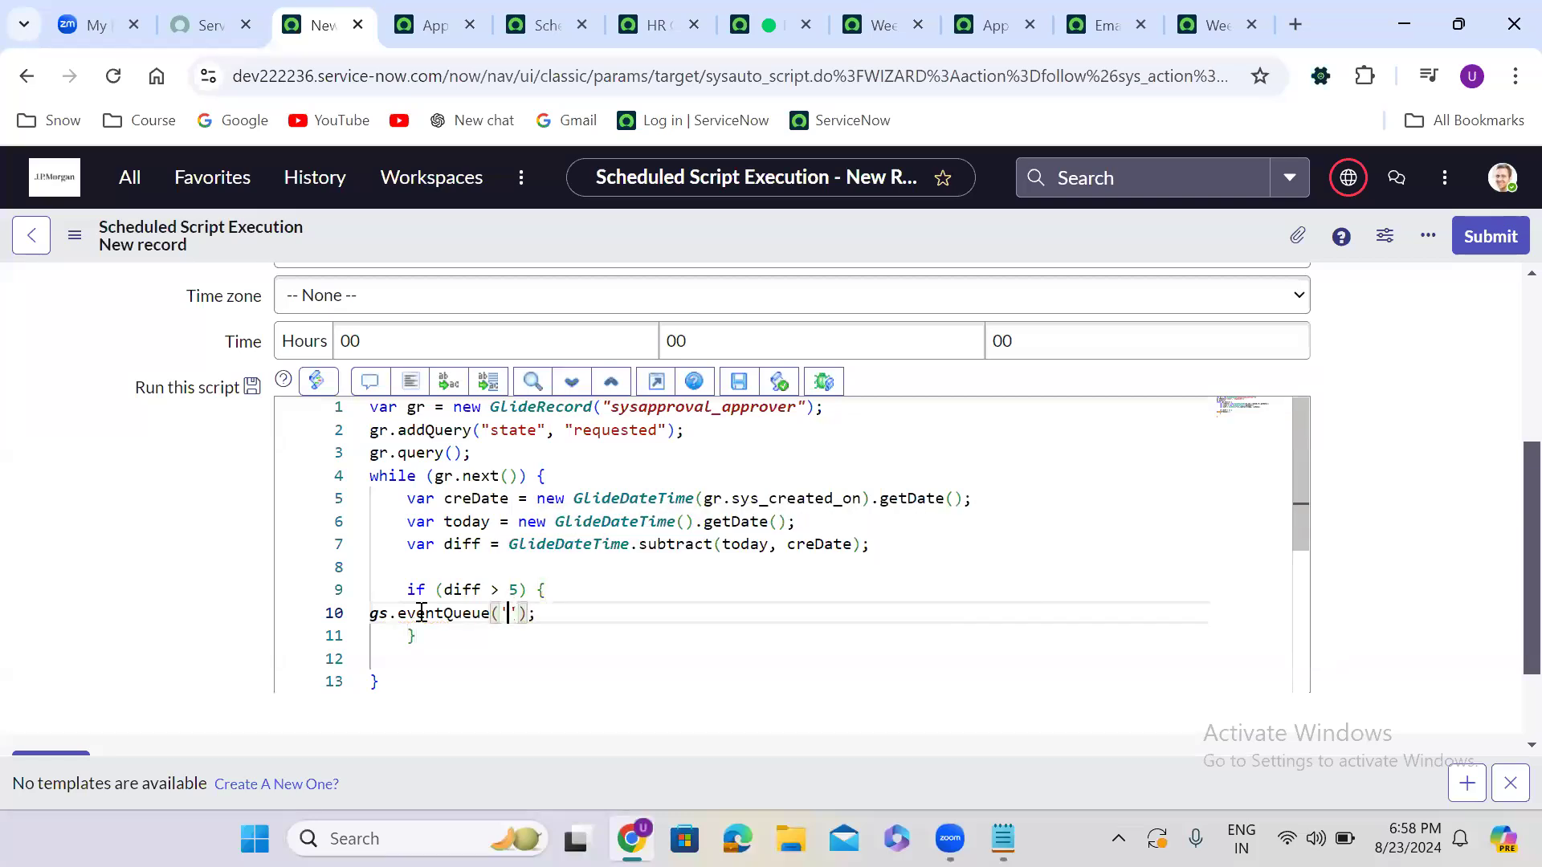
type("event_name")
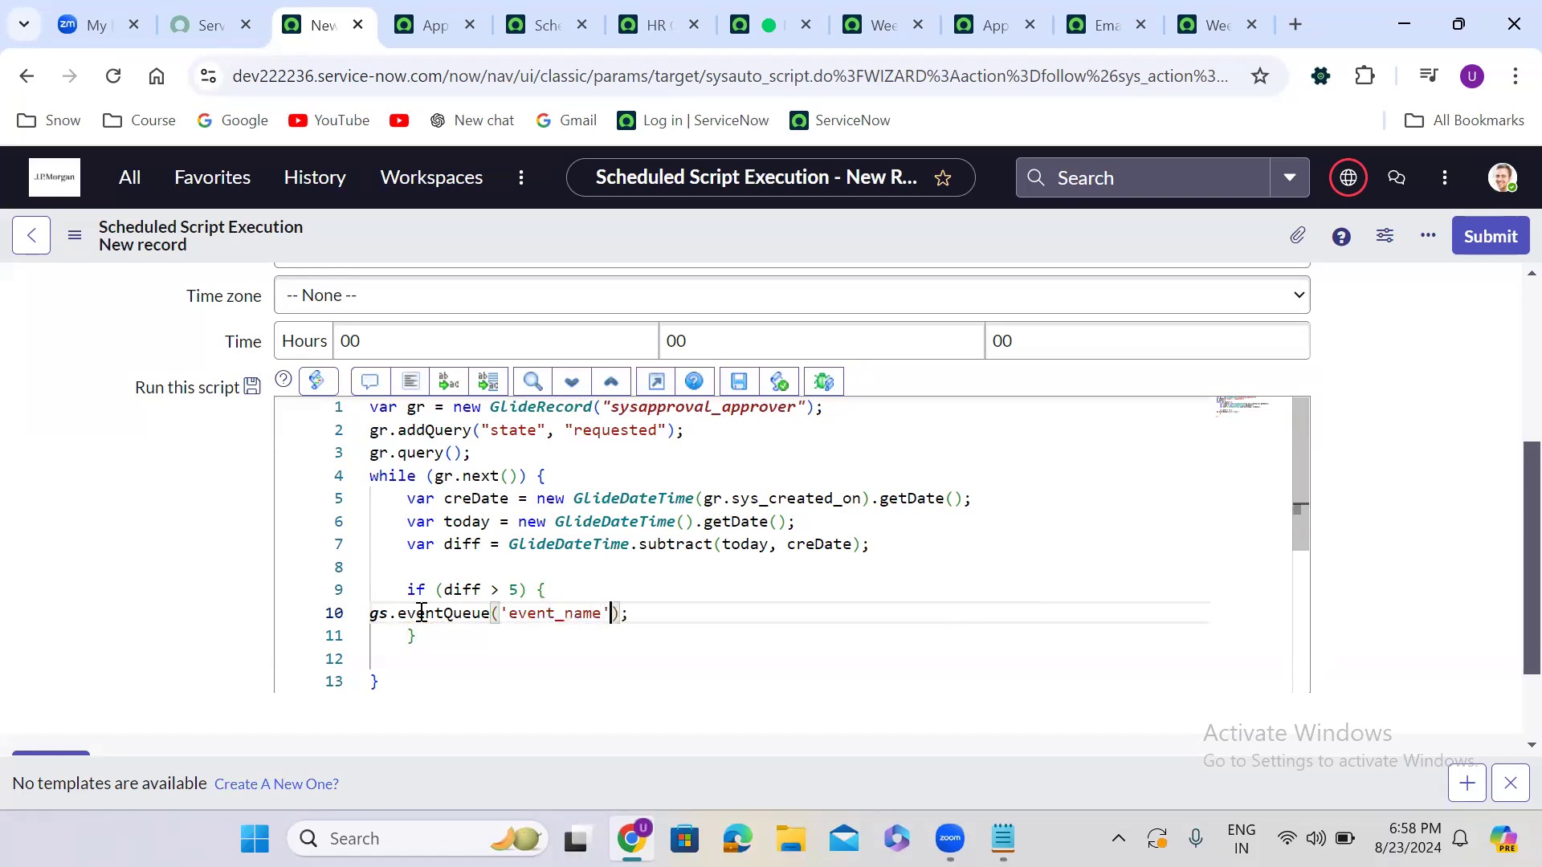
type(", gr")
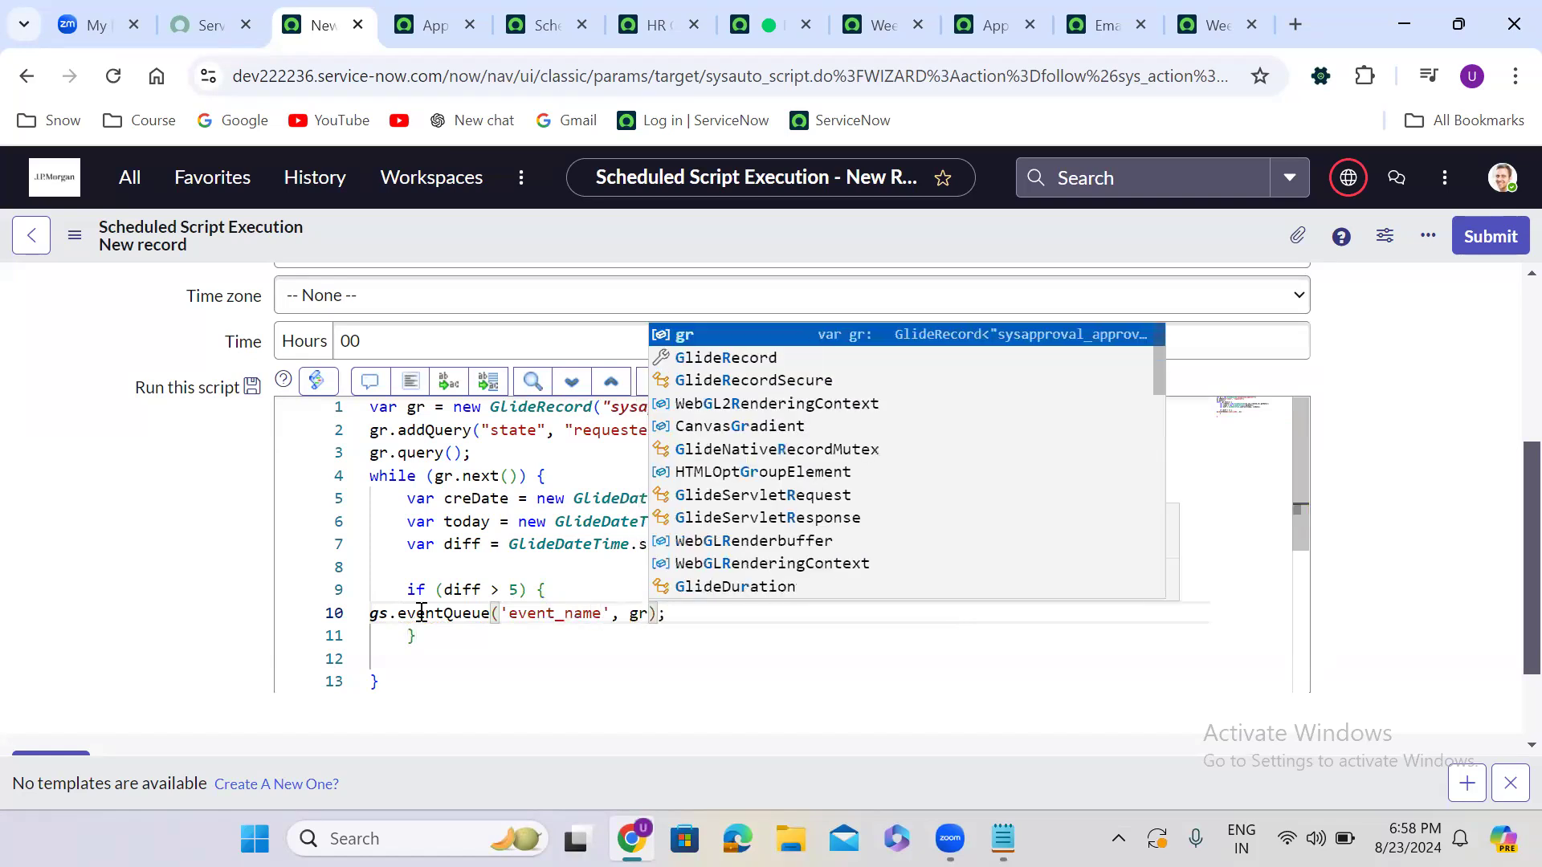
type(", ")
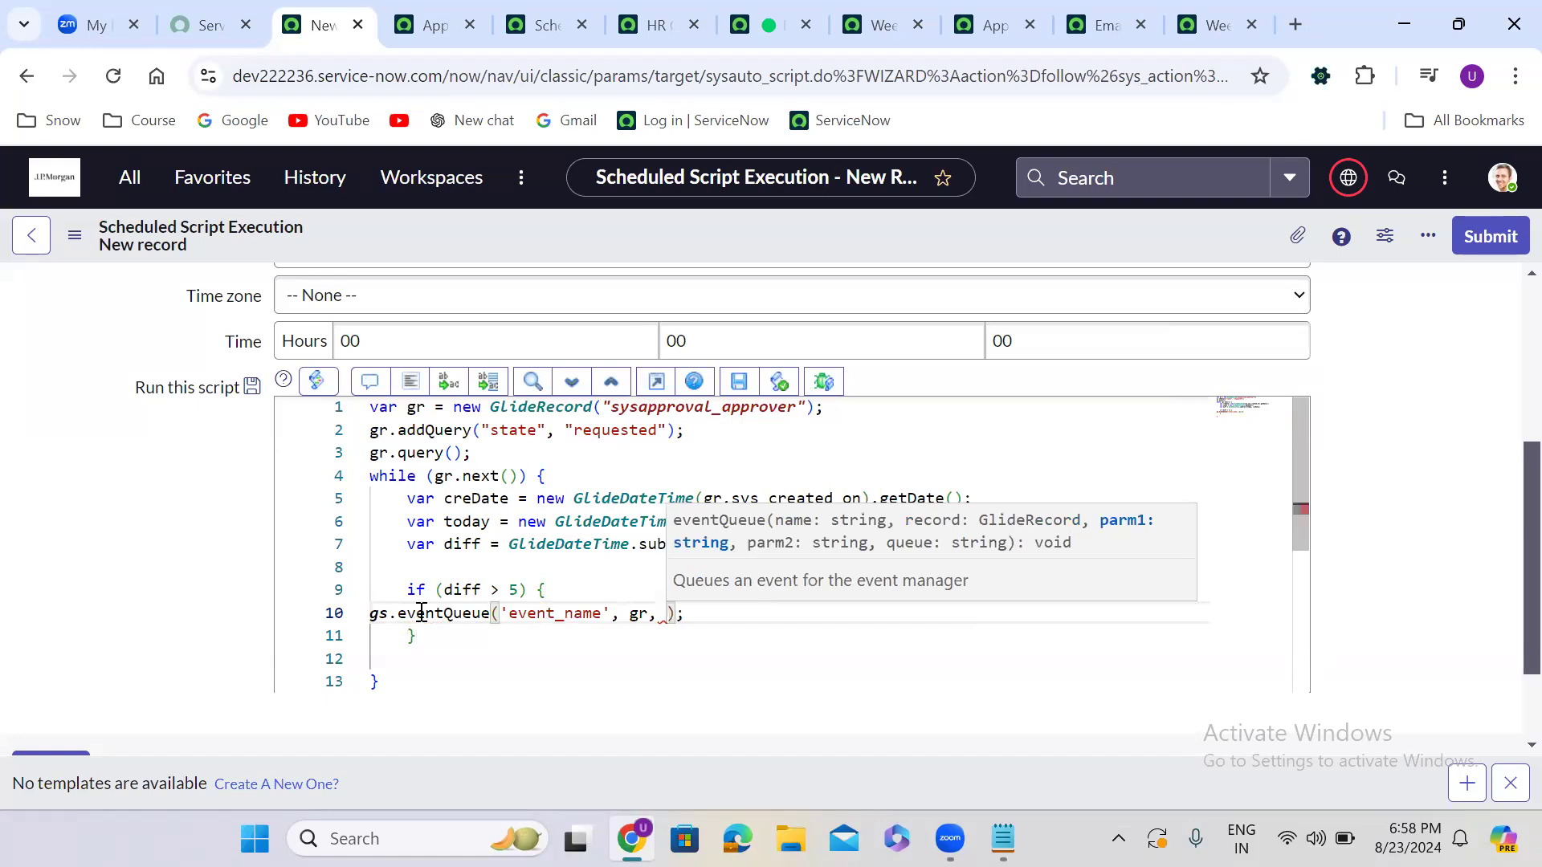
type("gr")
type(".approv")
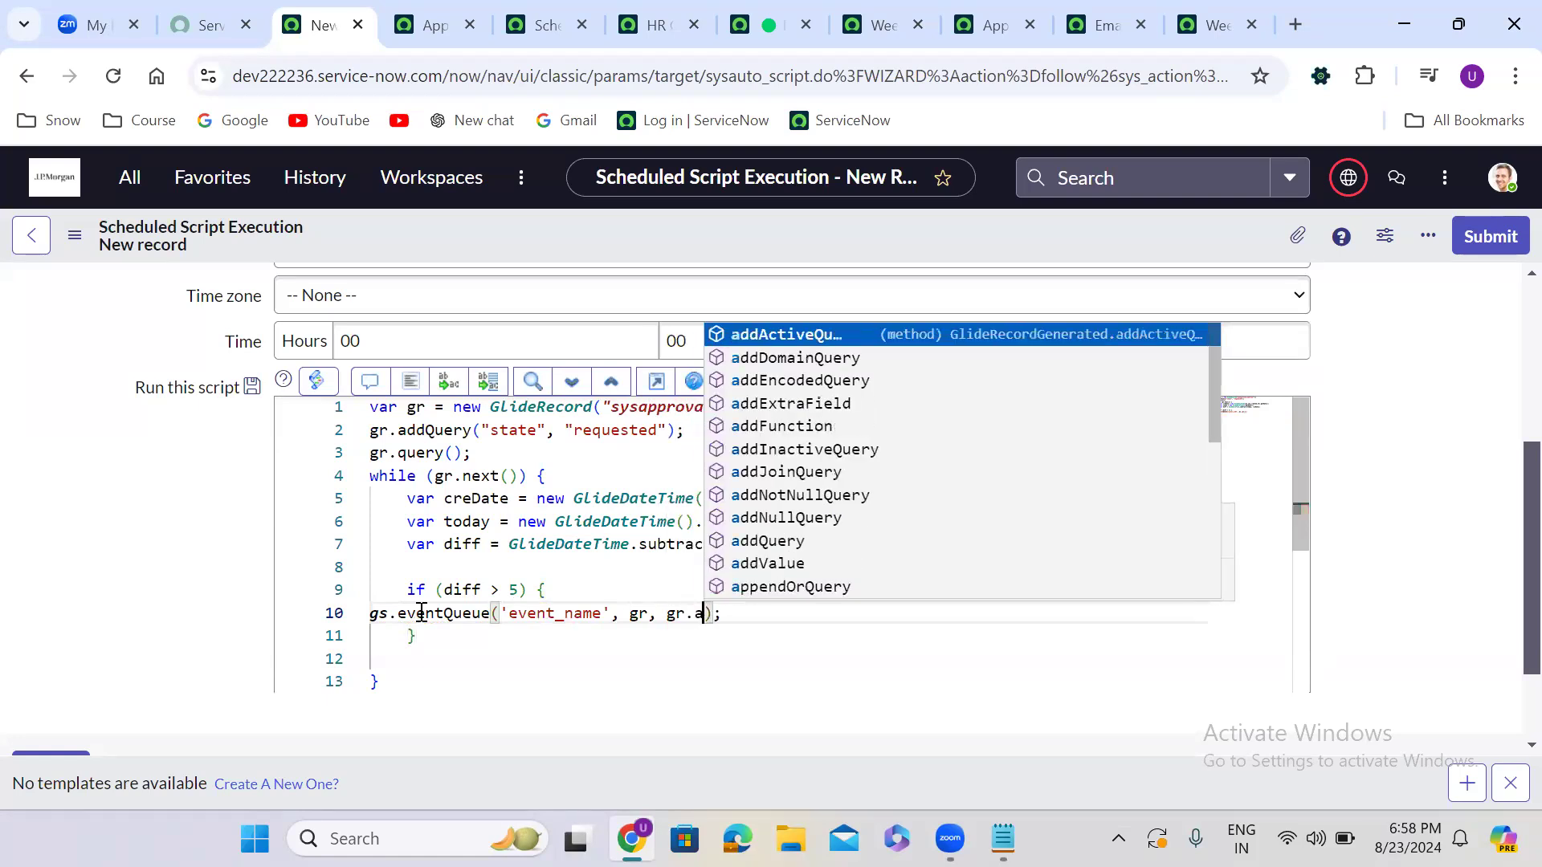
type("er")
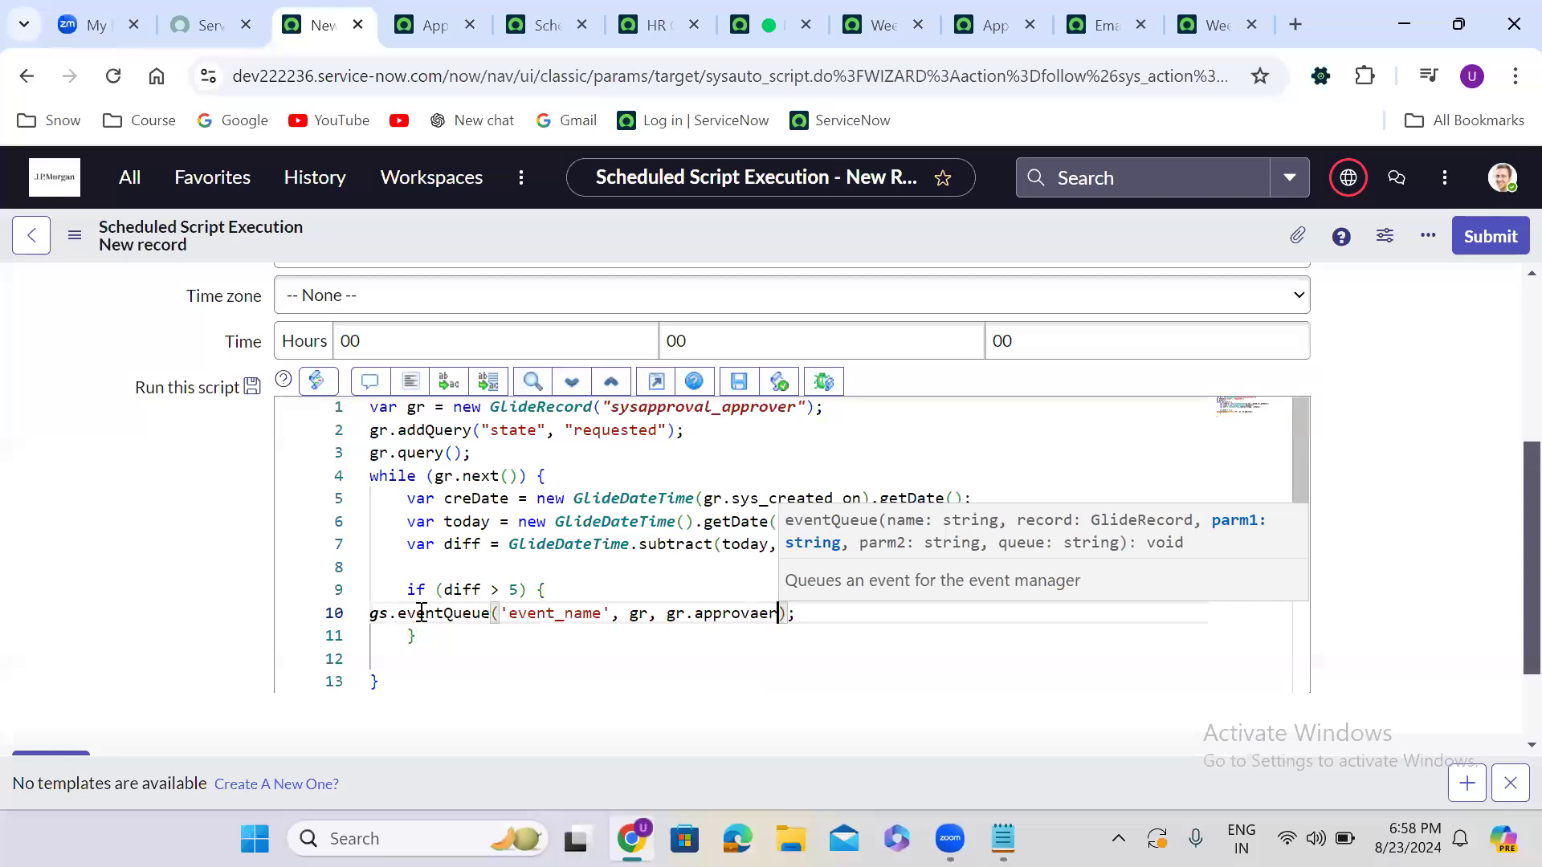
key("BackSpace")
key("BackSpace")
key("BackSpace")
type("er")
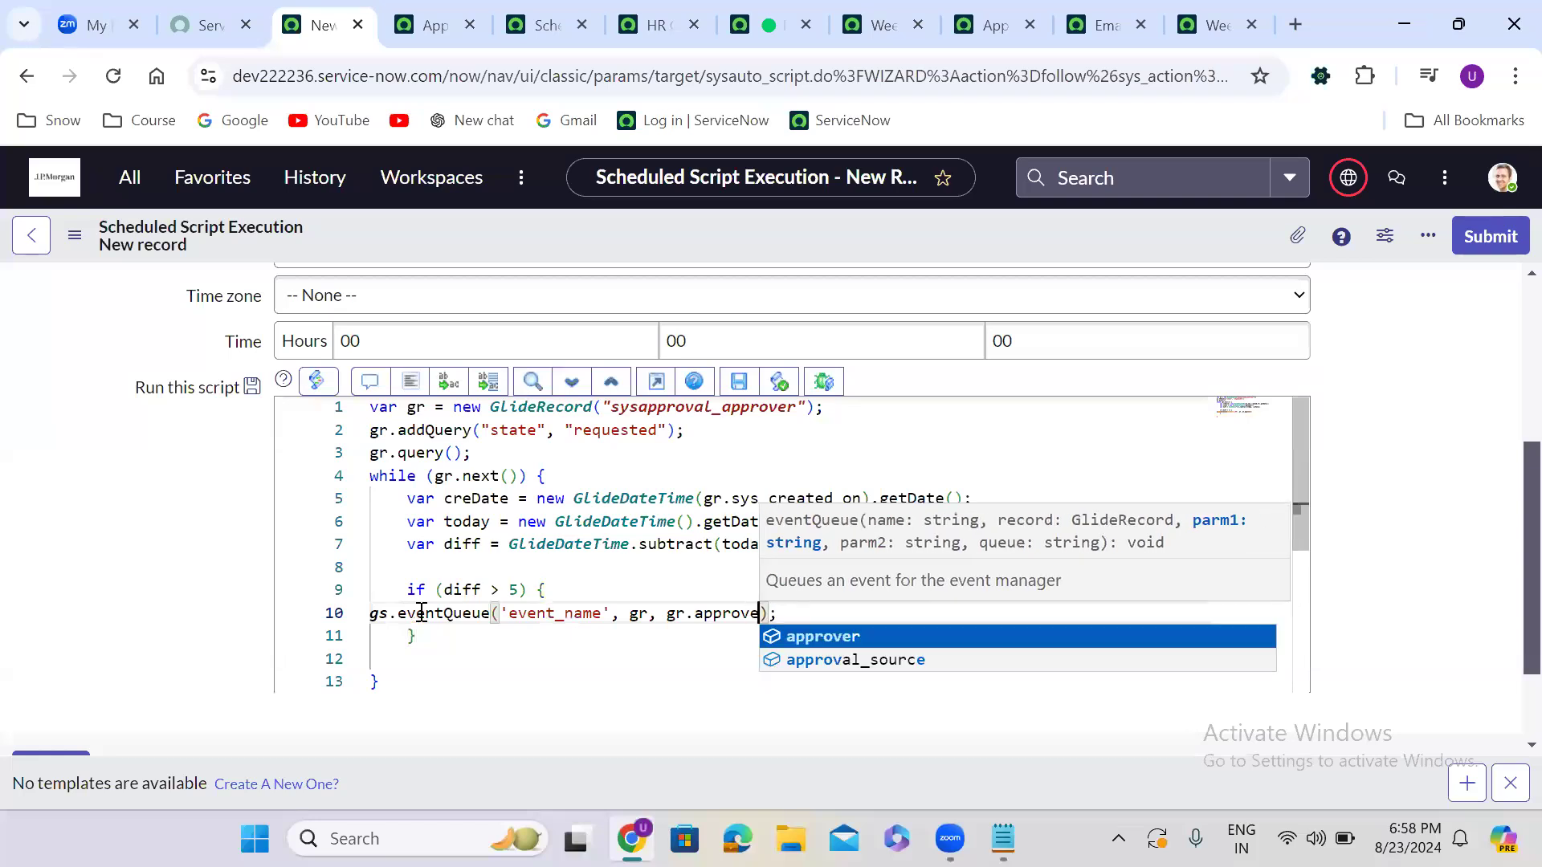
type(", ")
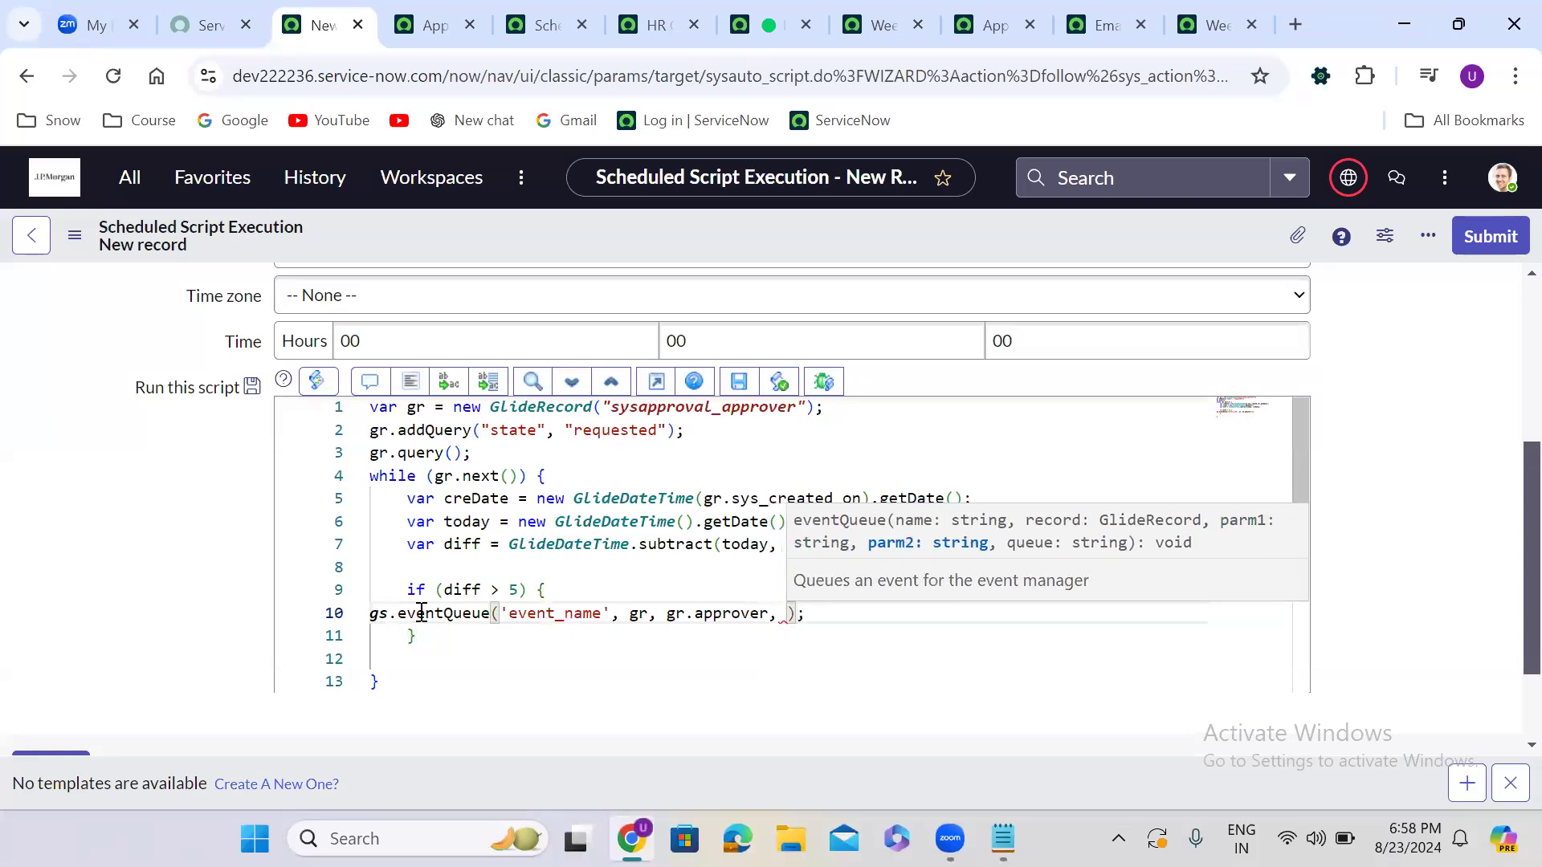
type("gr.appr")
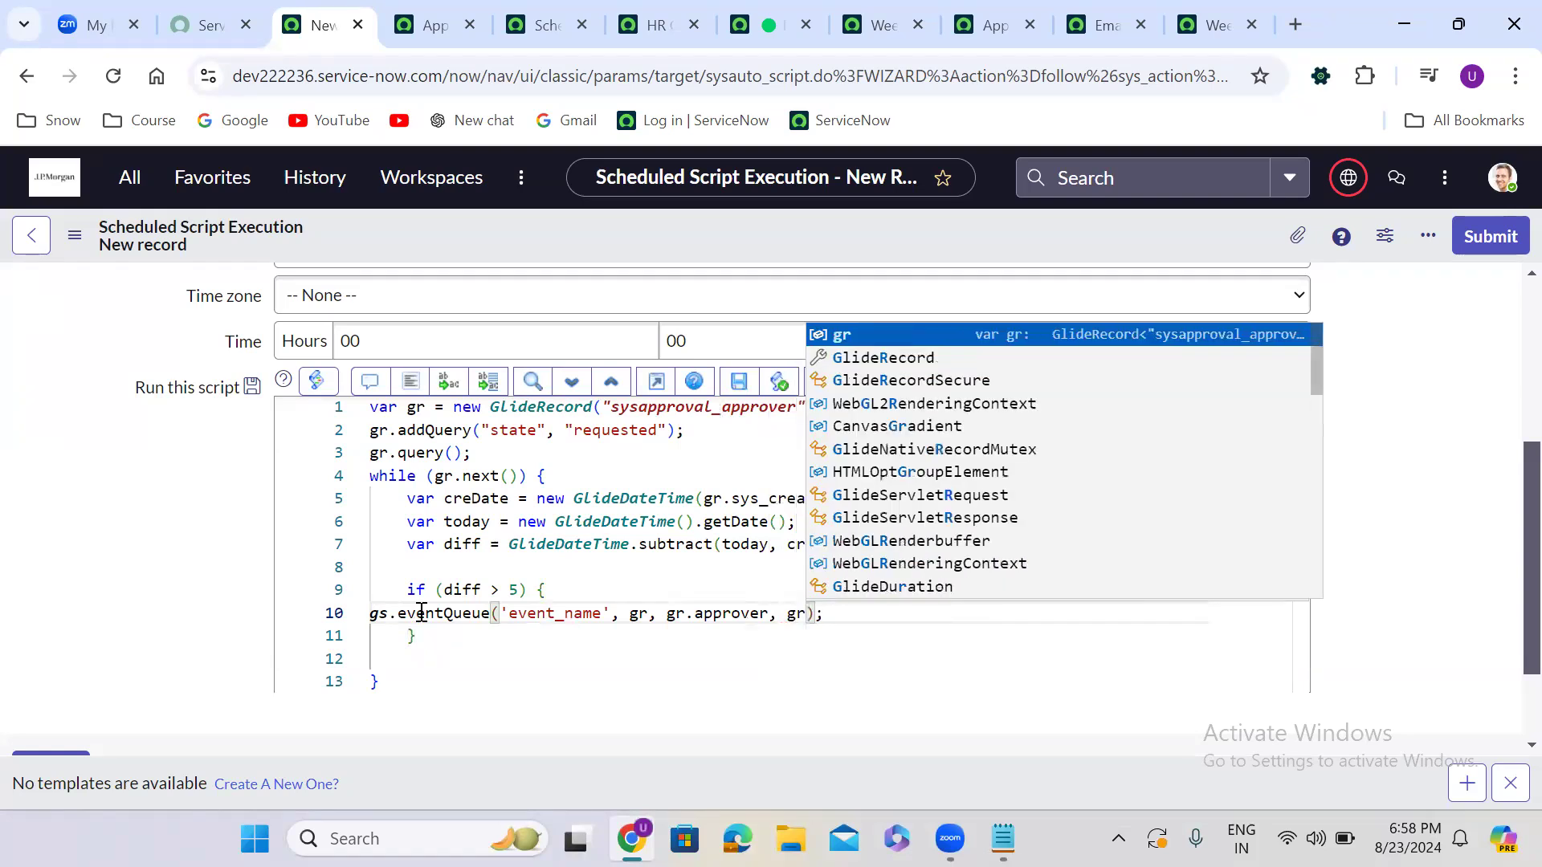
type("over.")
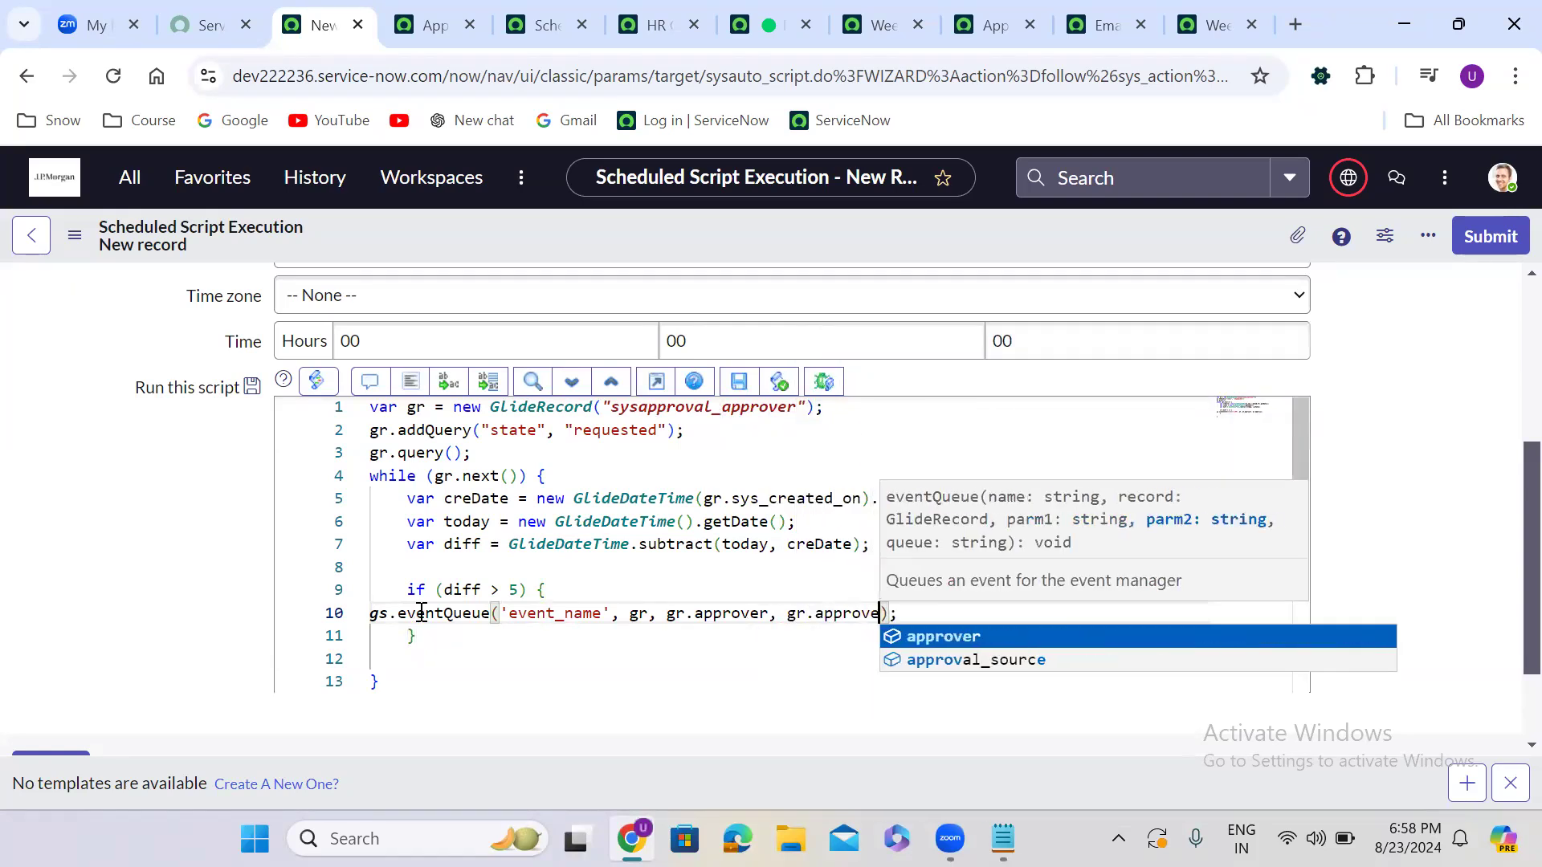
type("manager")
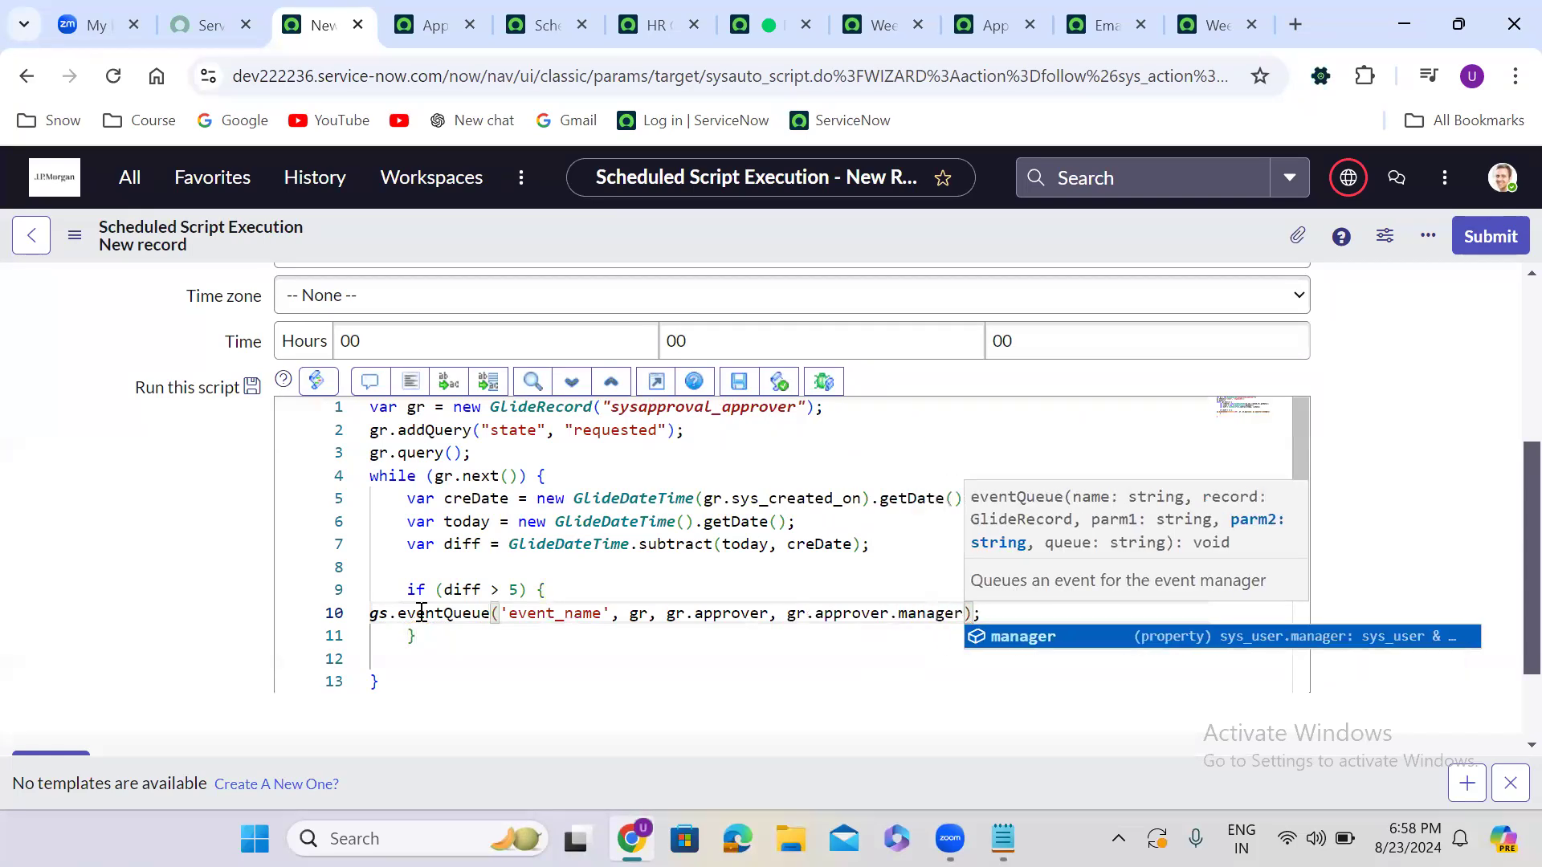
left_click(412, 381)
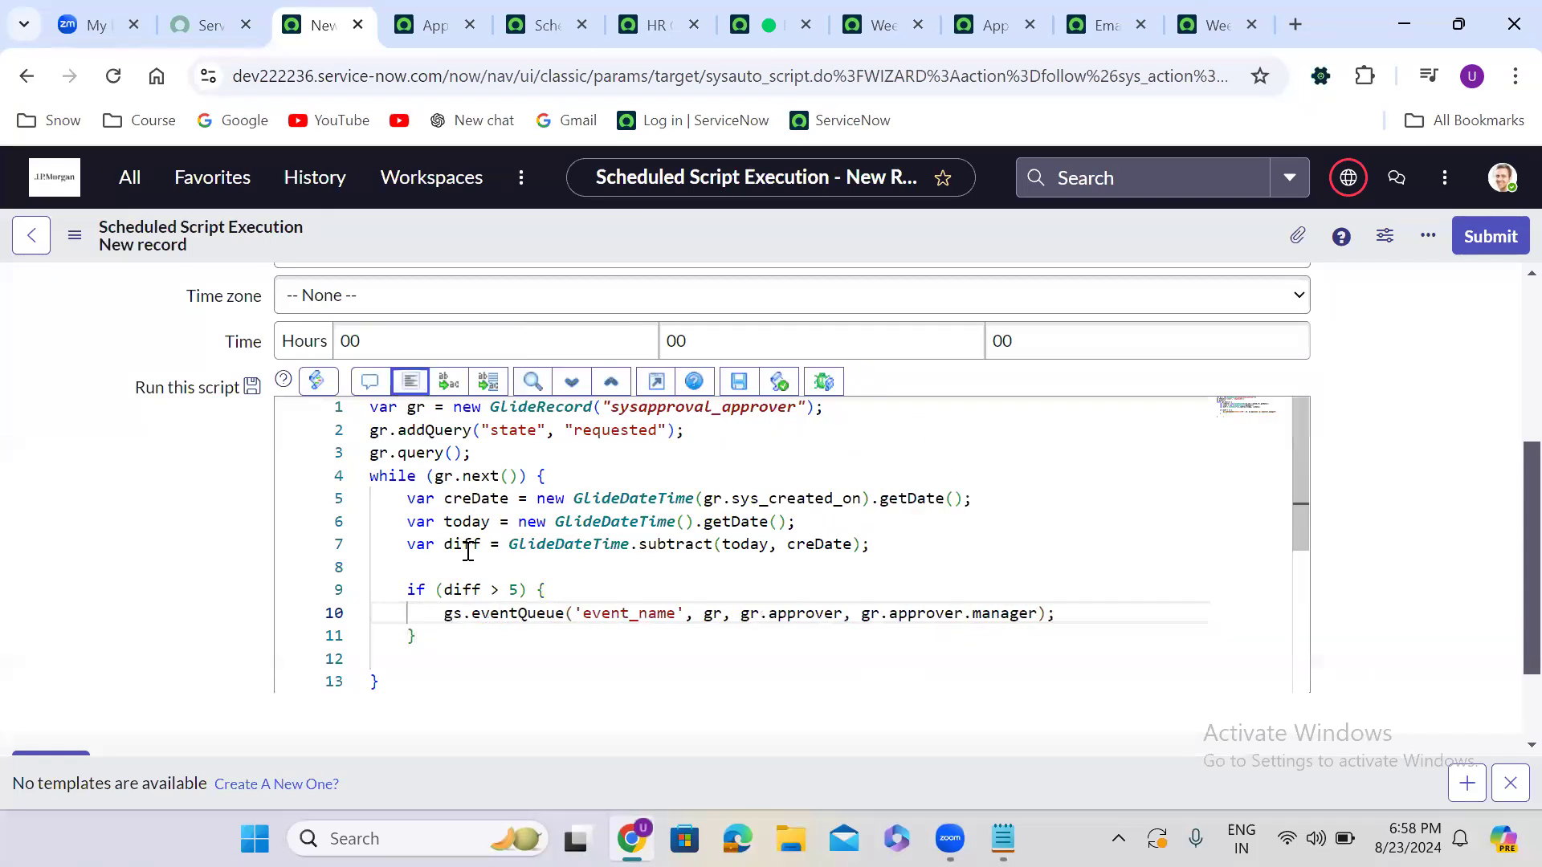
Highlight the eventQueue arguments, the sysapproval_approver table and the 5-day threshold to explain them
left_click_drag(425, 613, 1071, 618)
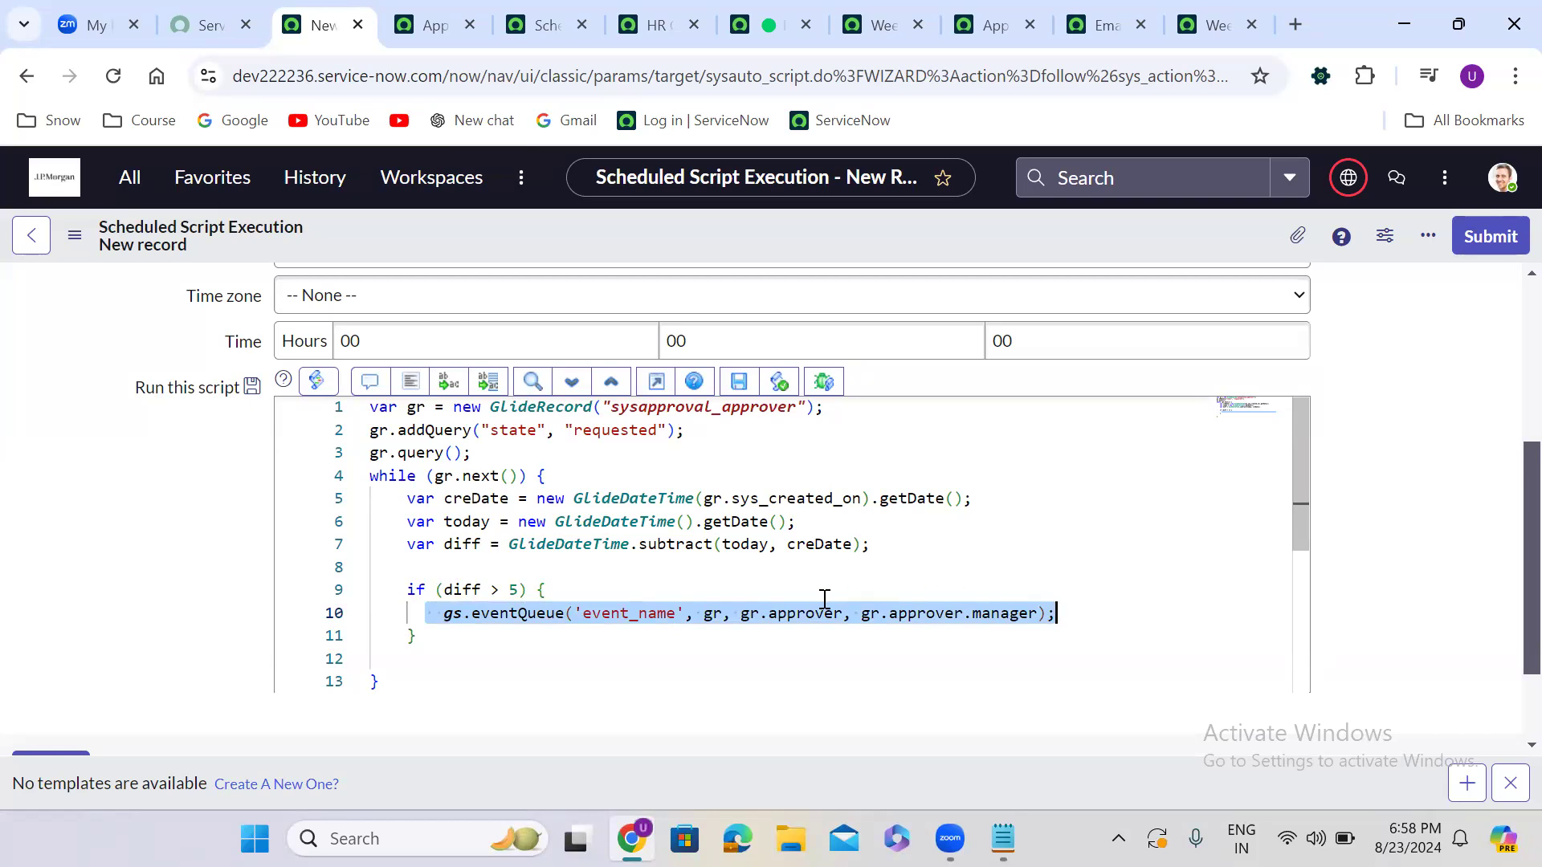
double_click(666, 613)
left_click(696, 614)
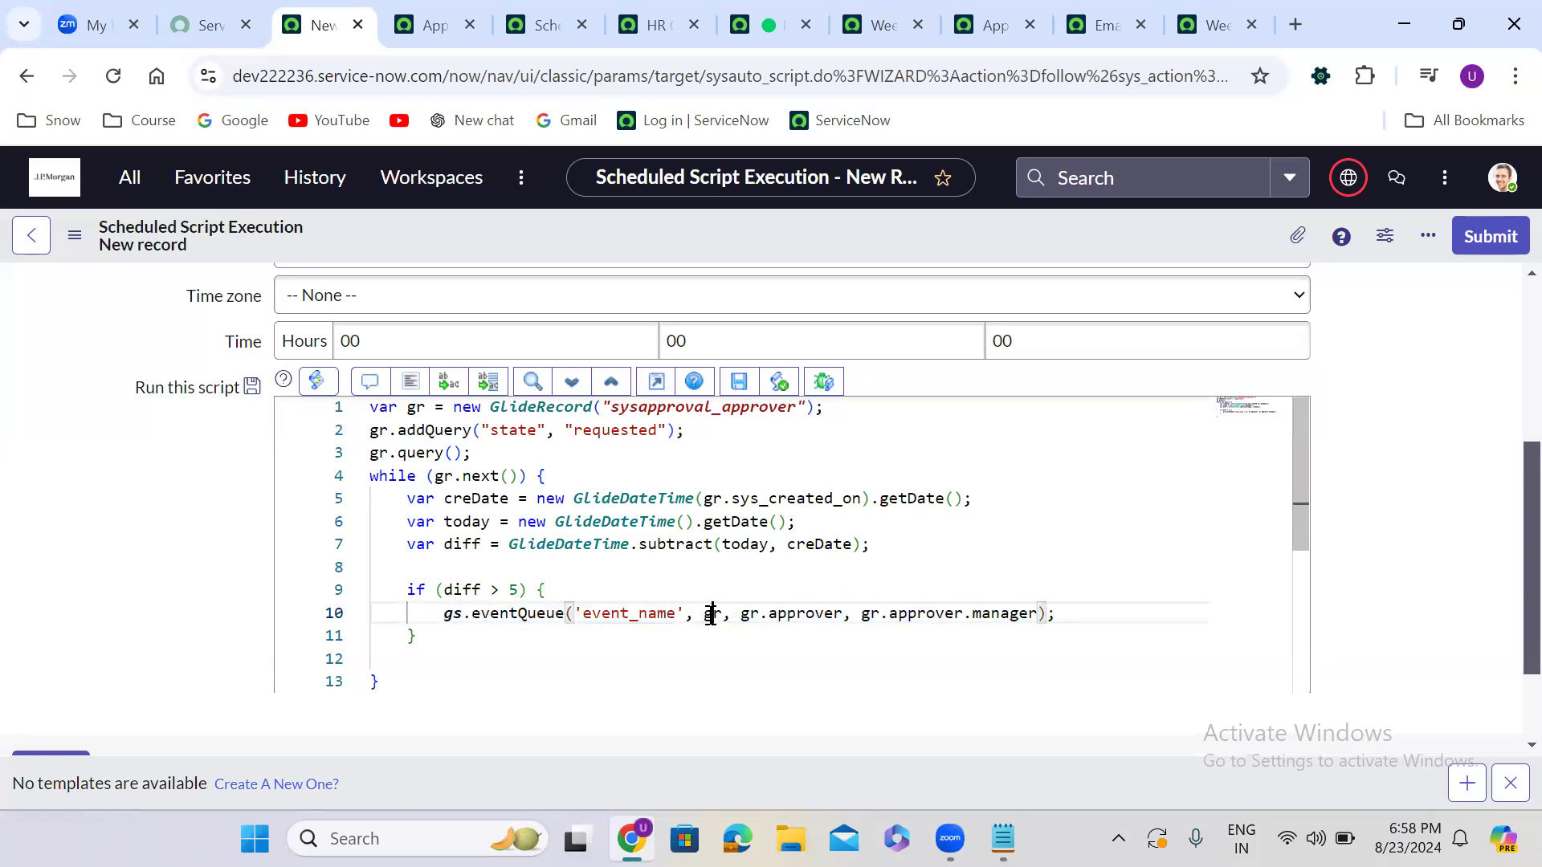
double_click(805, 614)
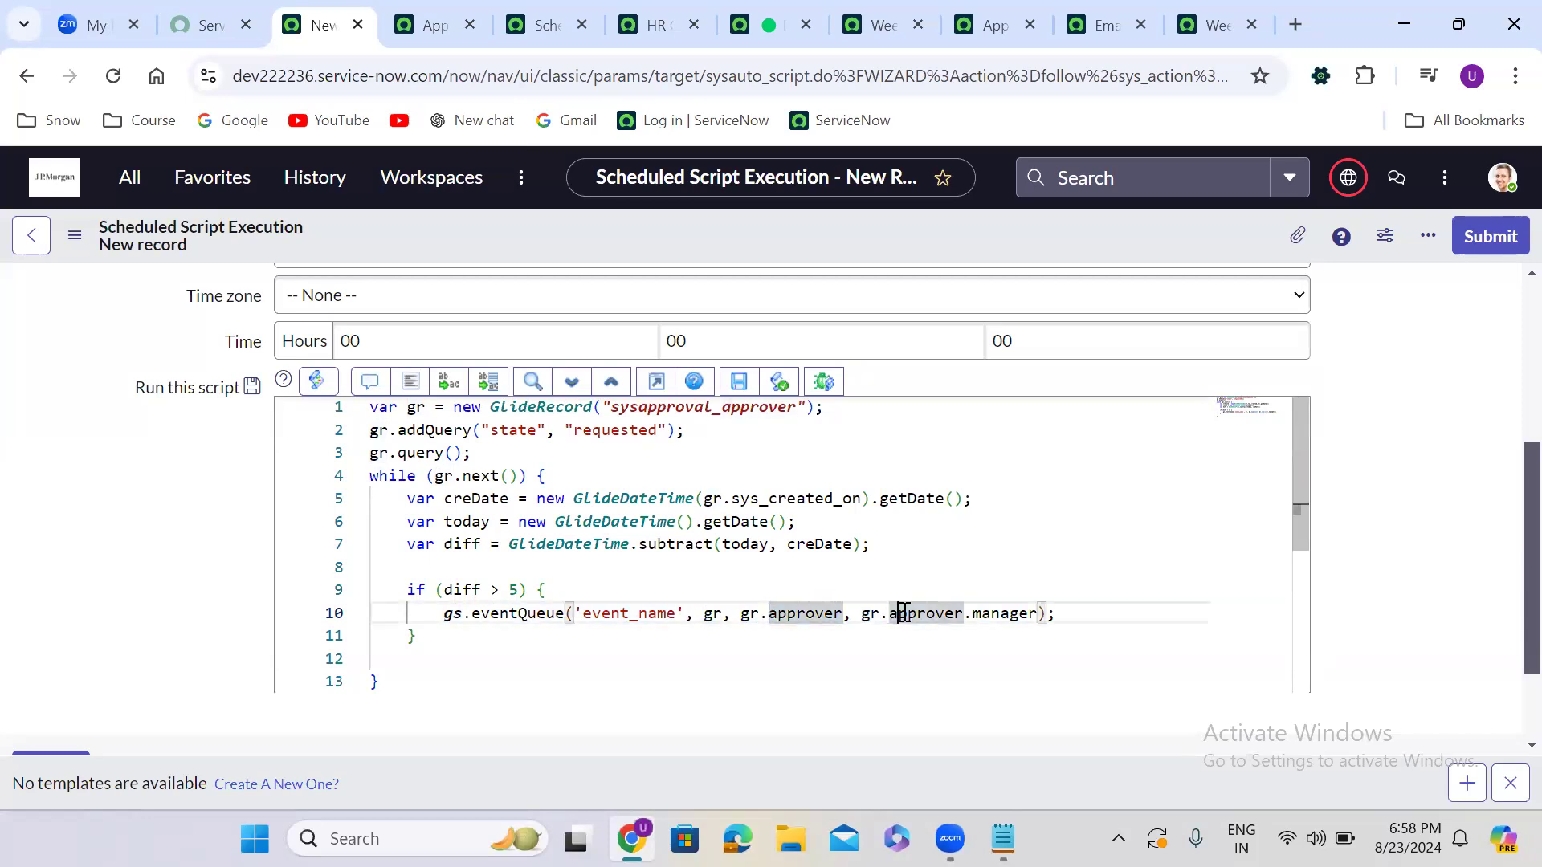
double_click(904, 613)
double_click(733, 408)
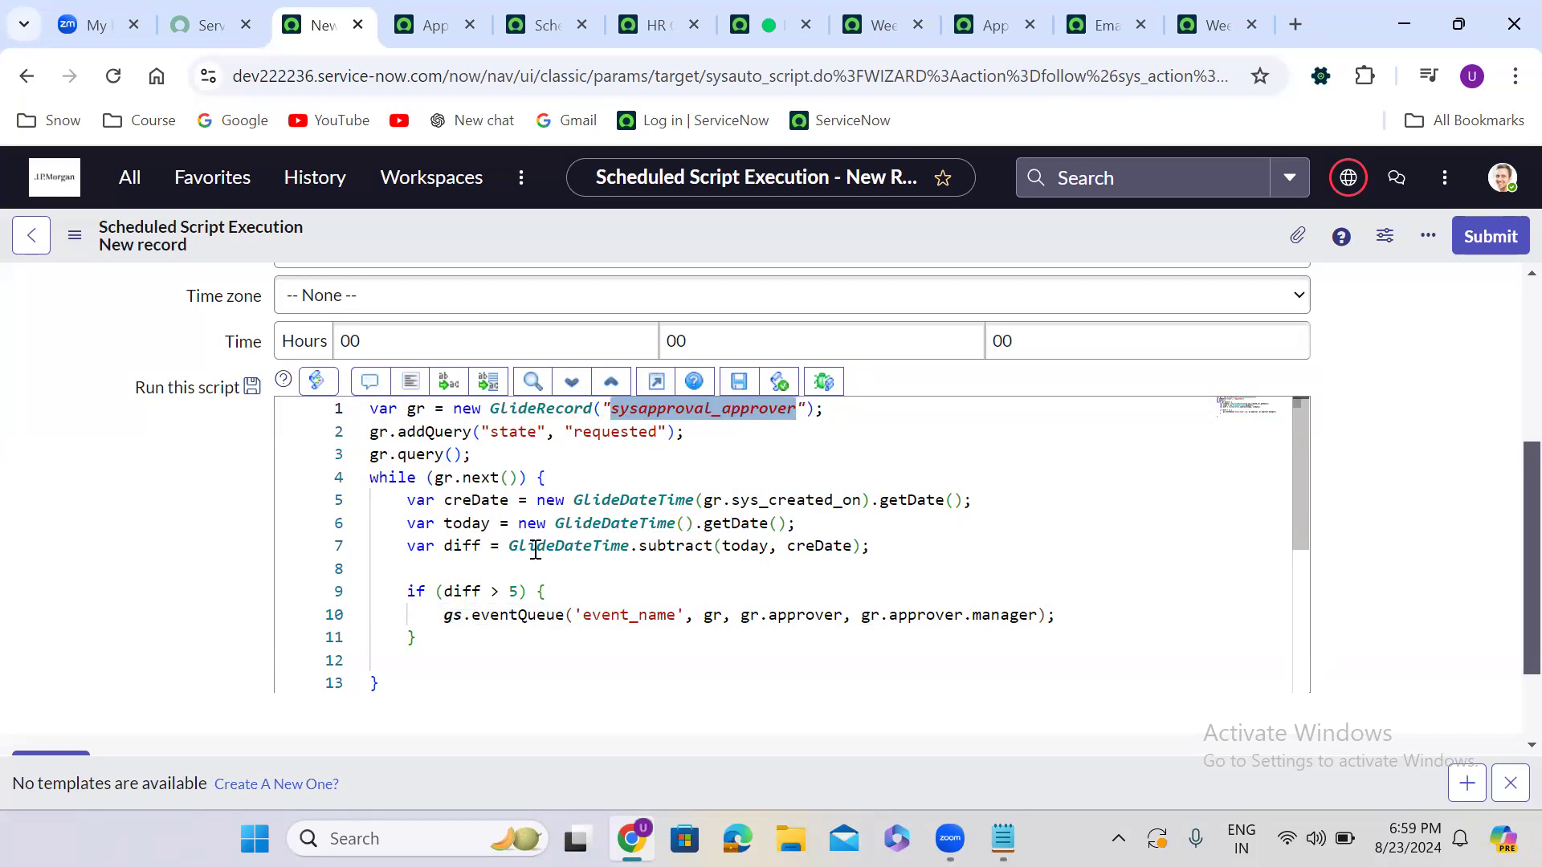
double_click(513, 591)
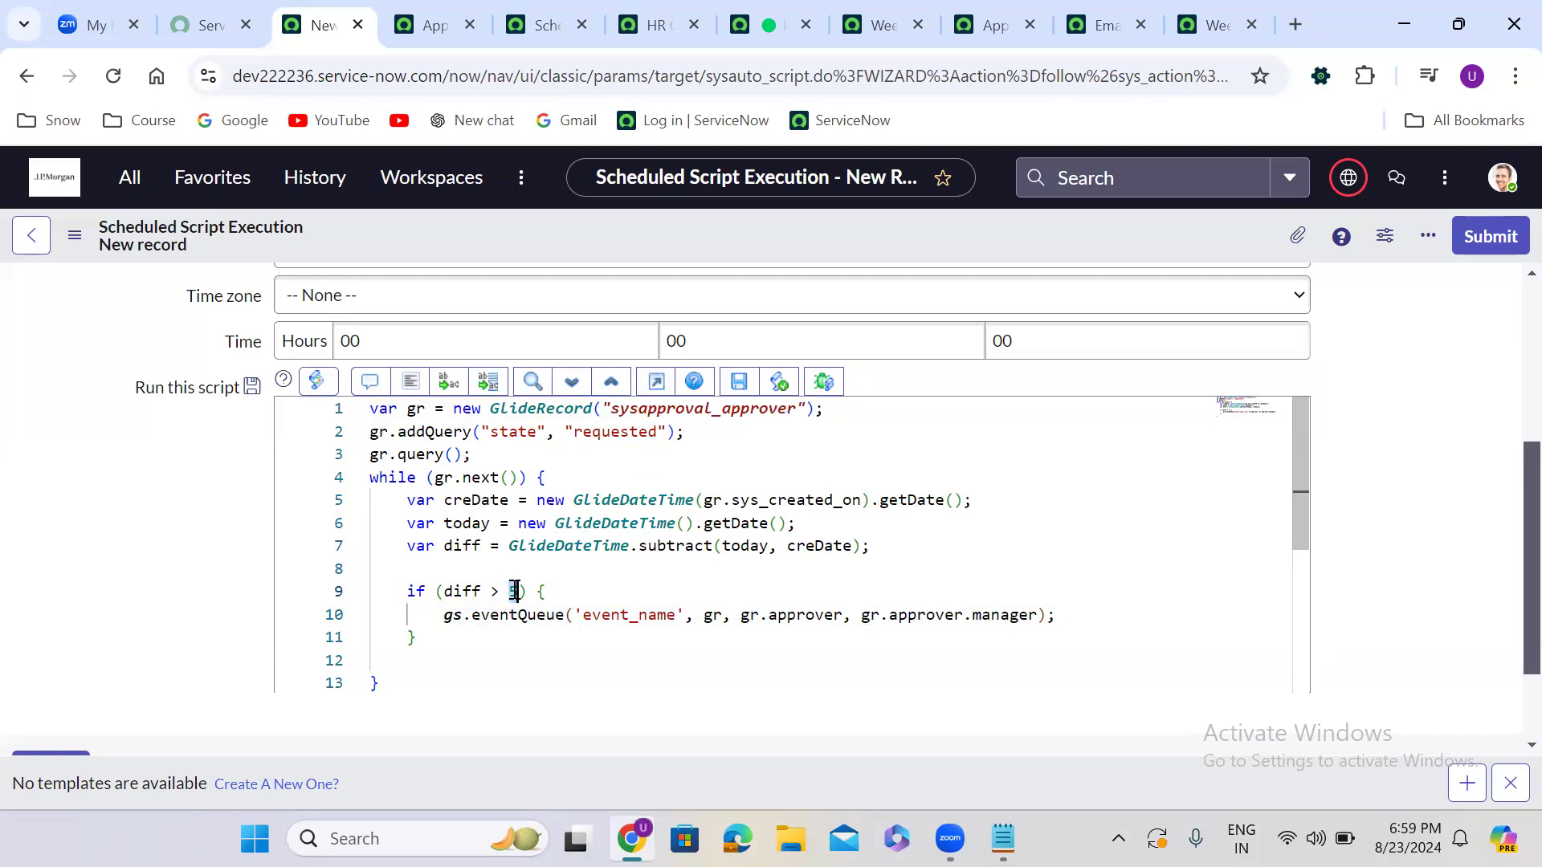
left_click(432, 616)
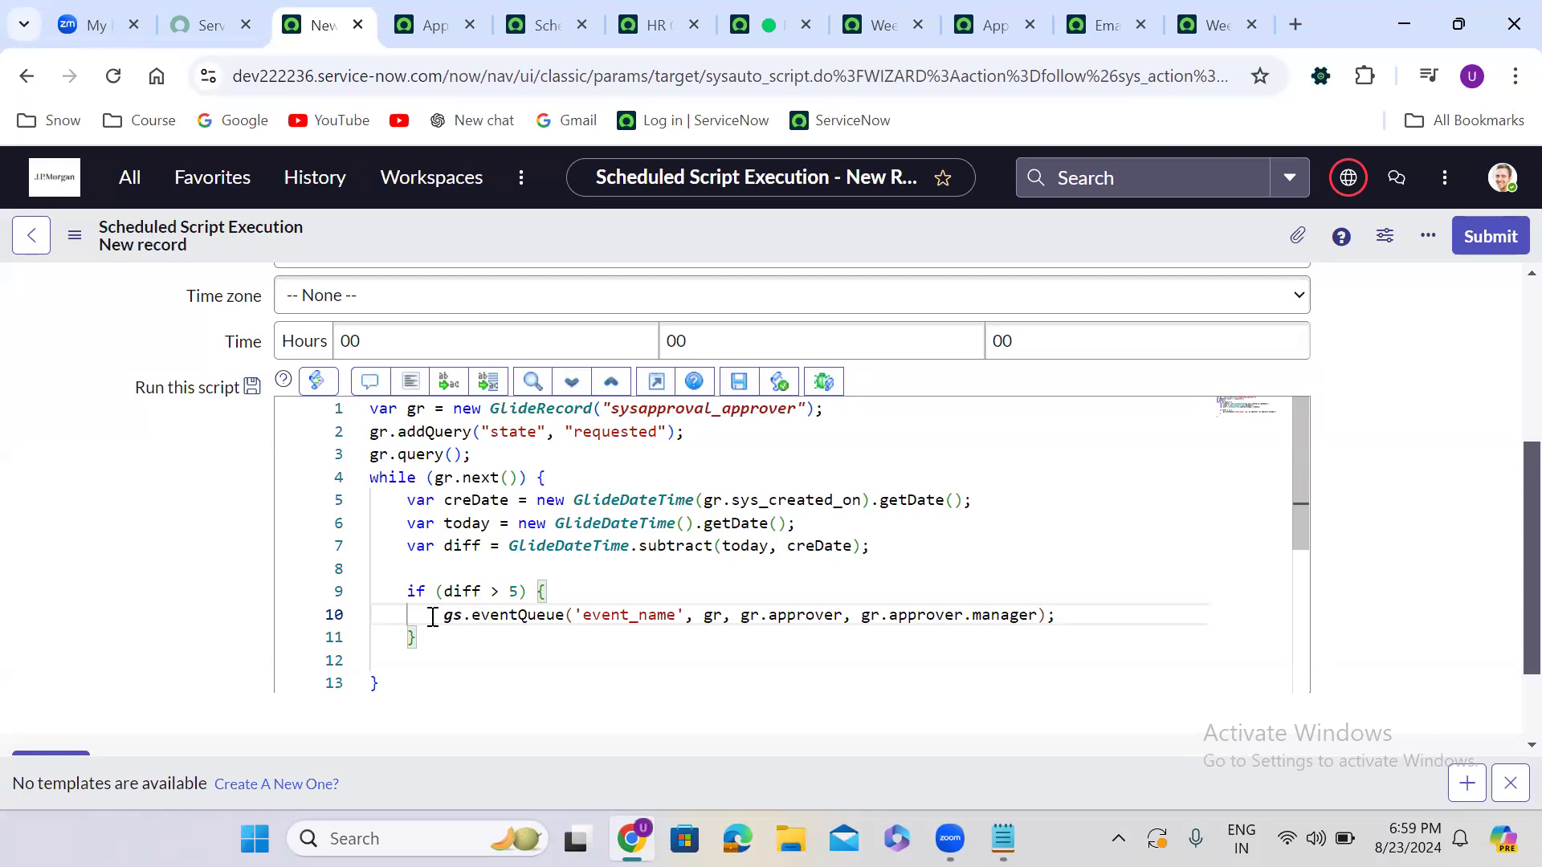
left_click_drag(433, 616, 1118, 620)
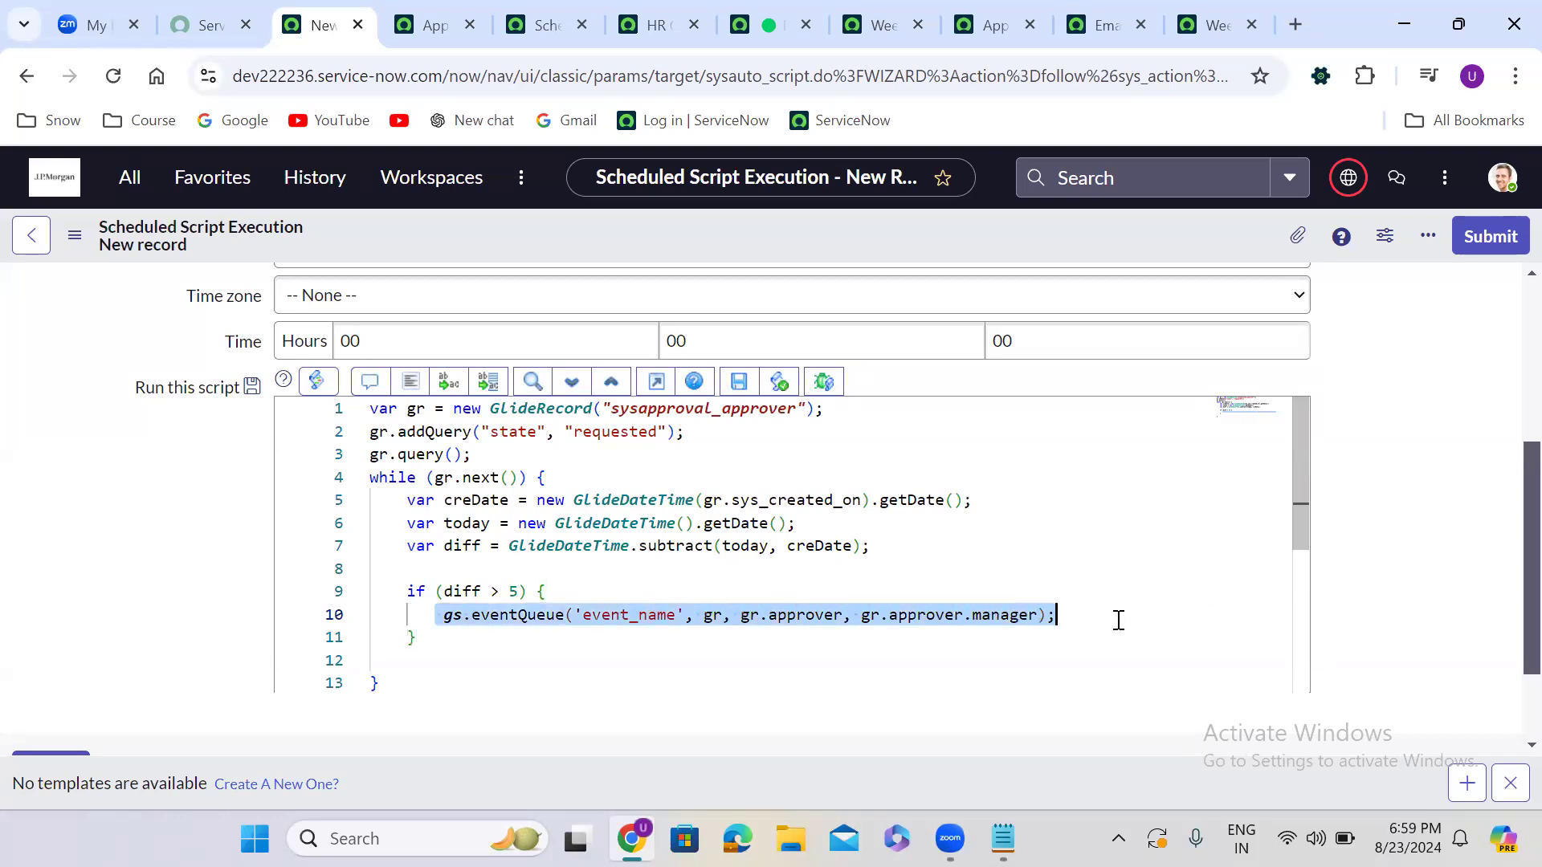
Save the 'Send remainder Notifications' scheduled job
right_click(620, 240)
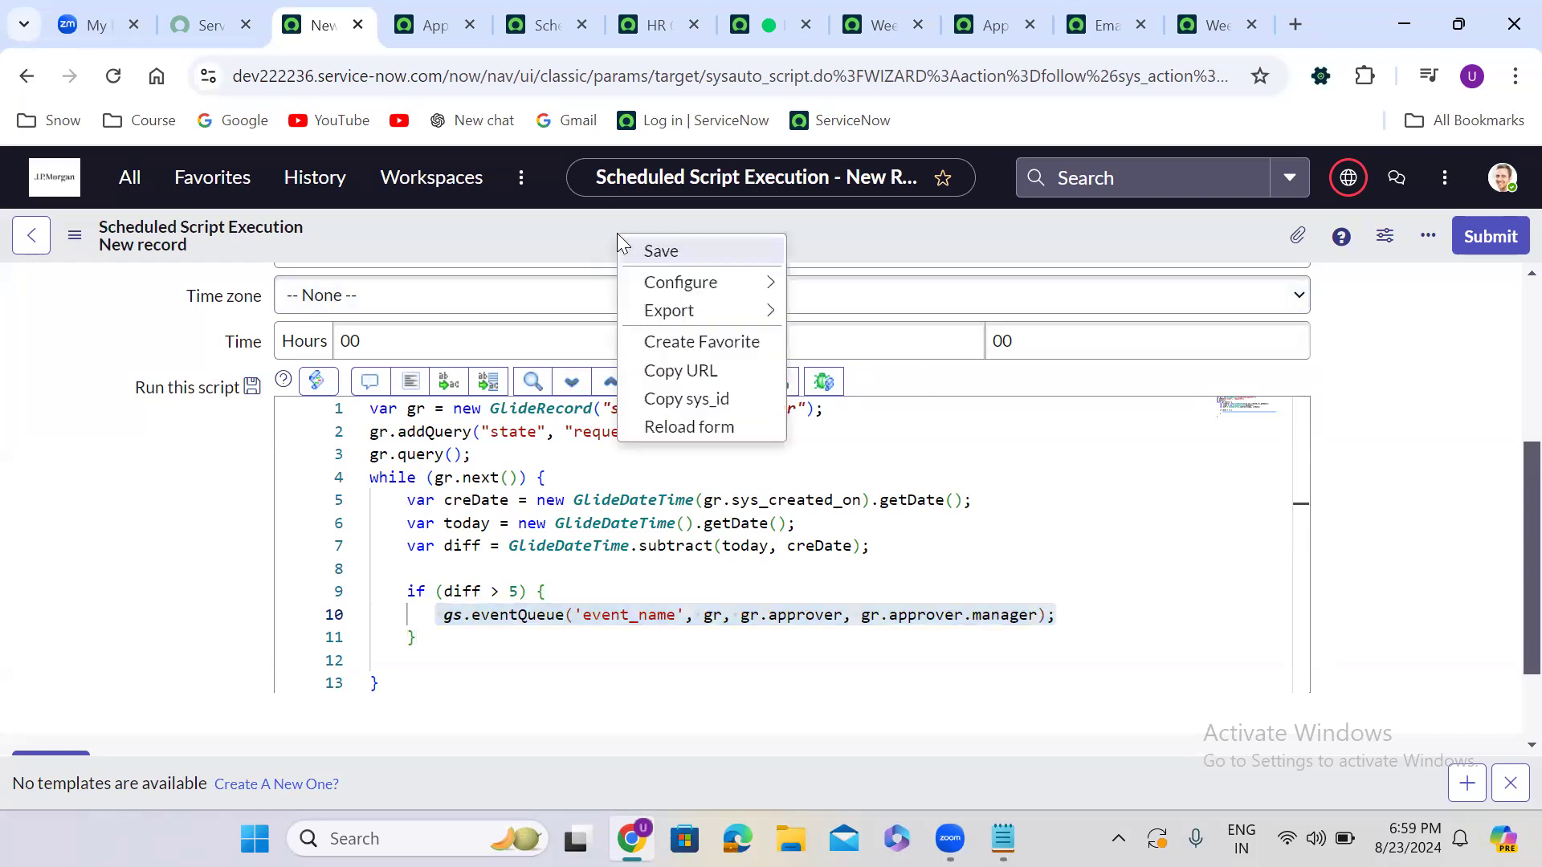
left_click(681, 251)
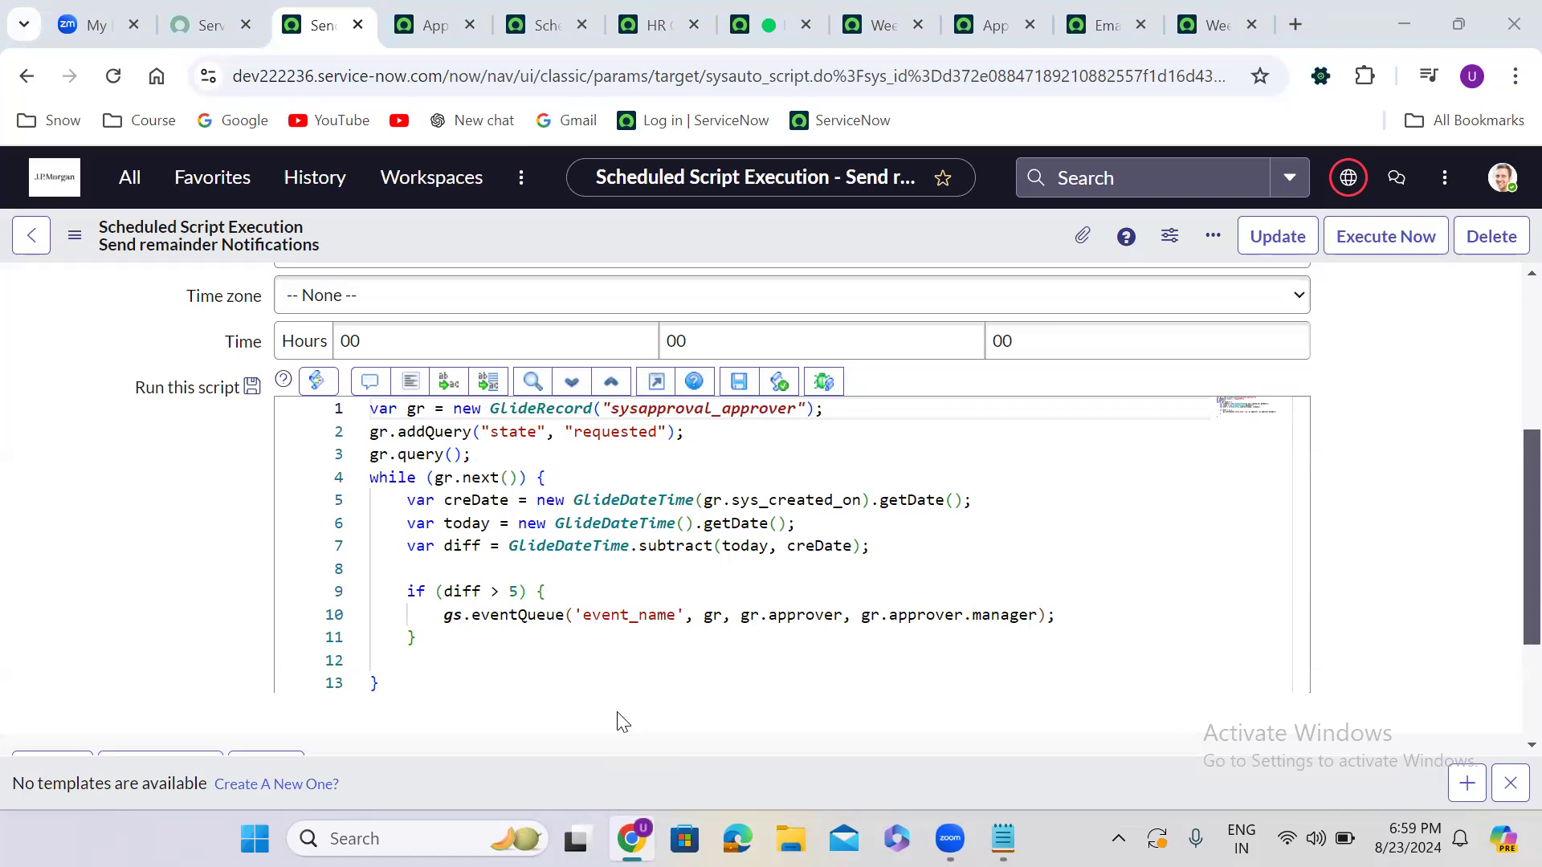
Open the History list of recently visited records from the saved Send remainder Notifications job
right_click(657, 228)
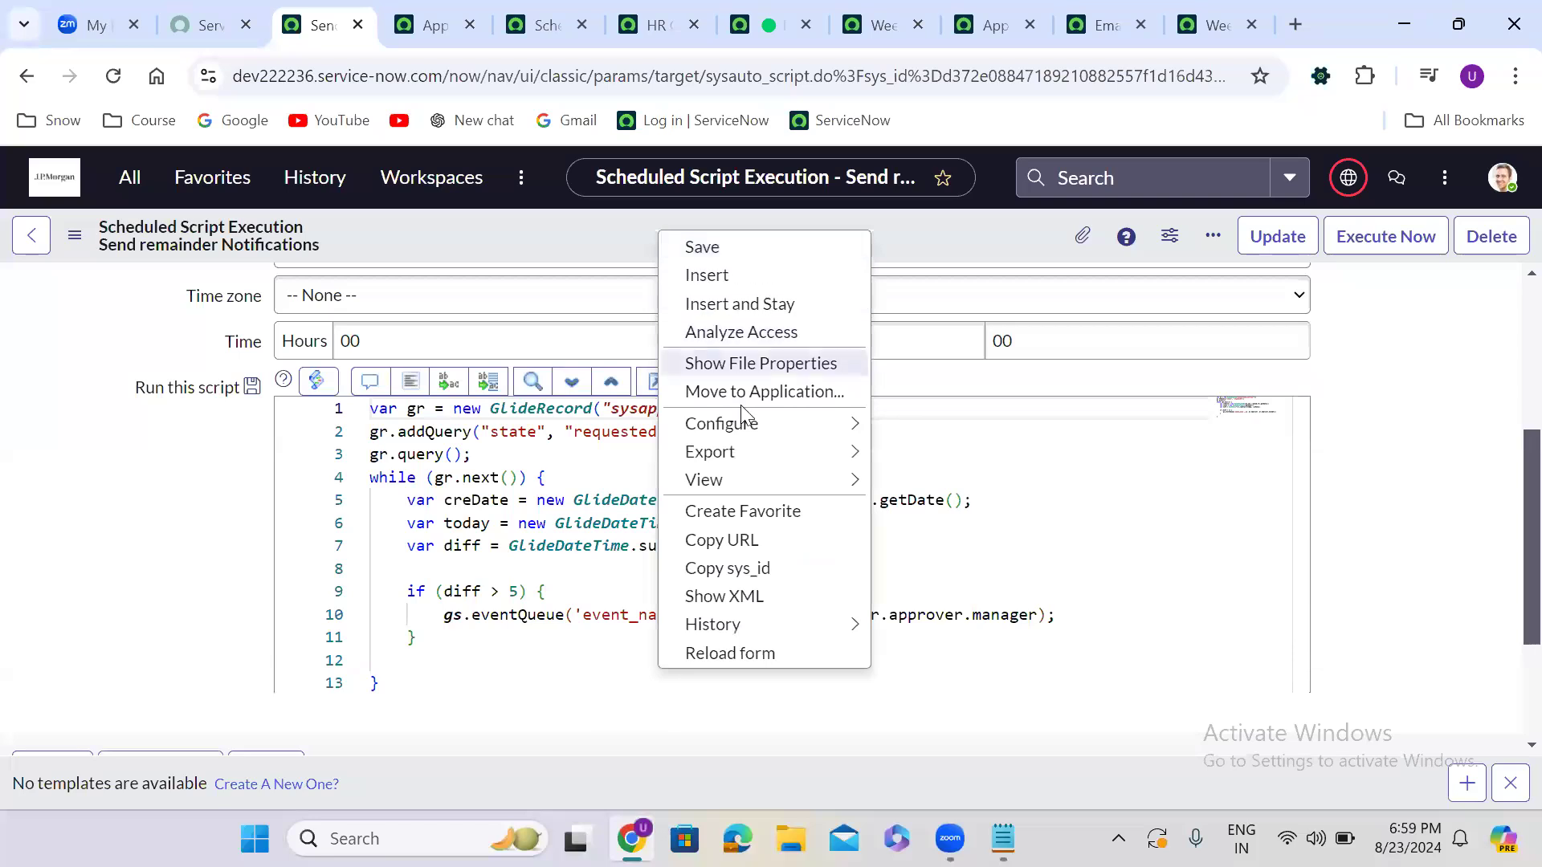
mouse_move(740, 423)
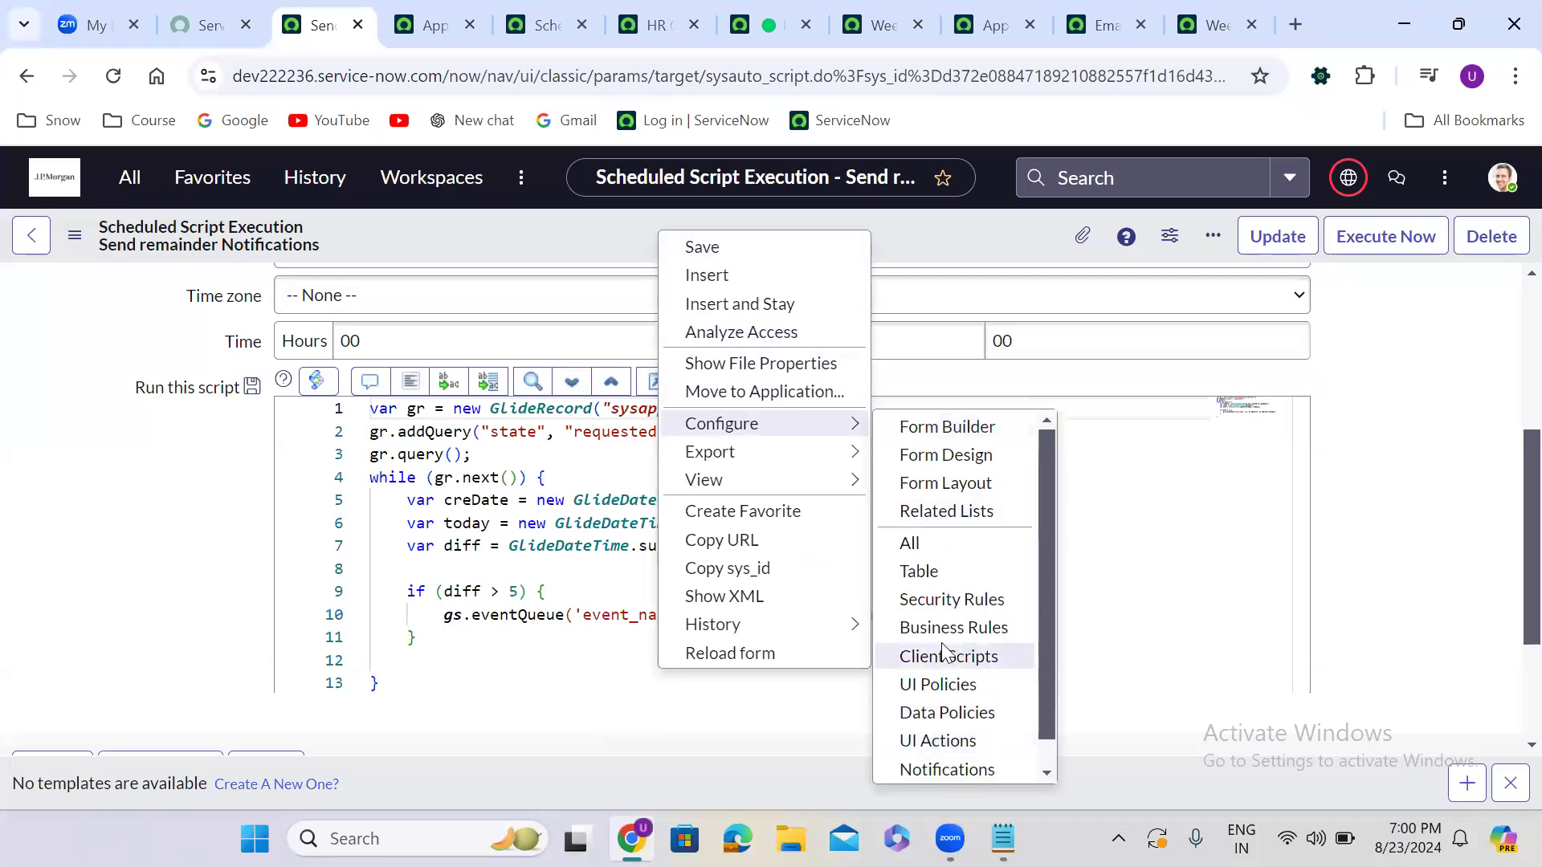
mouse_move(798, 451)
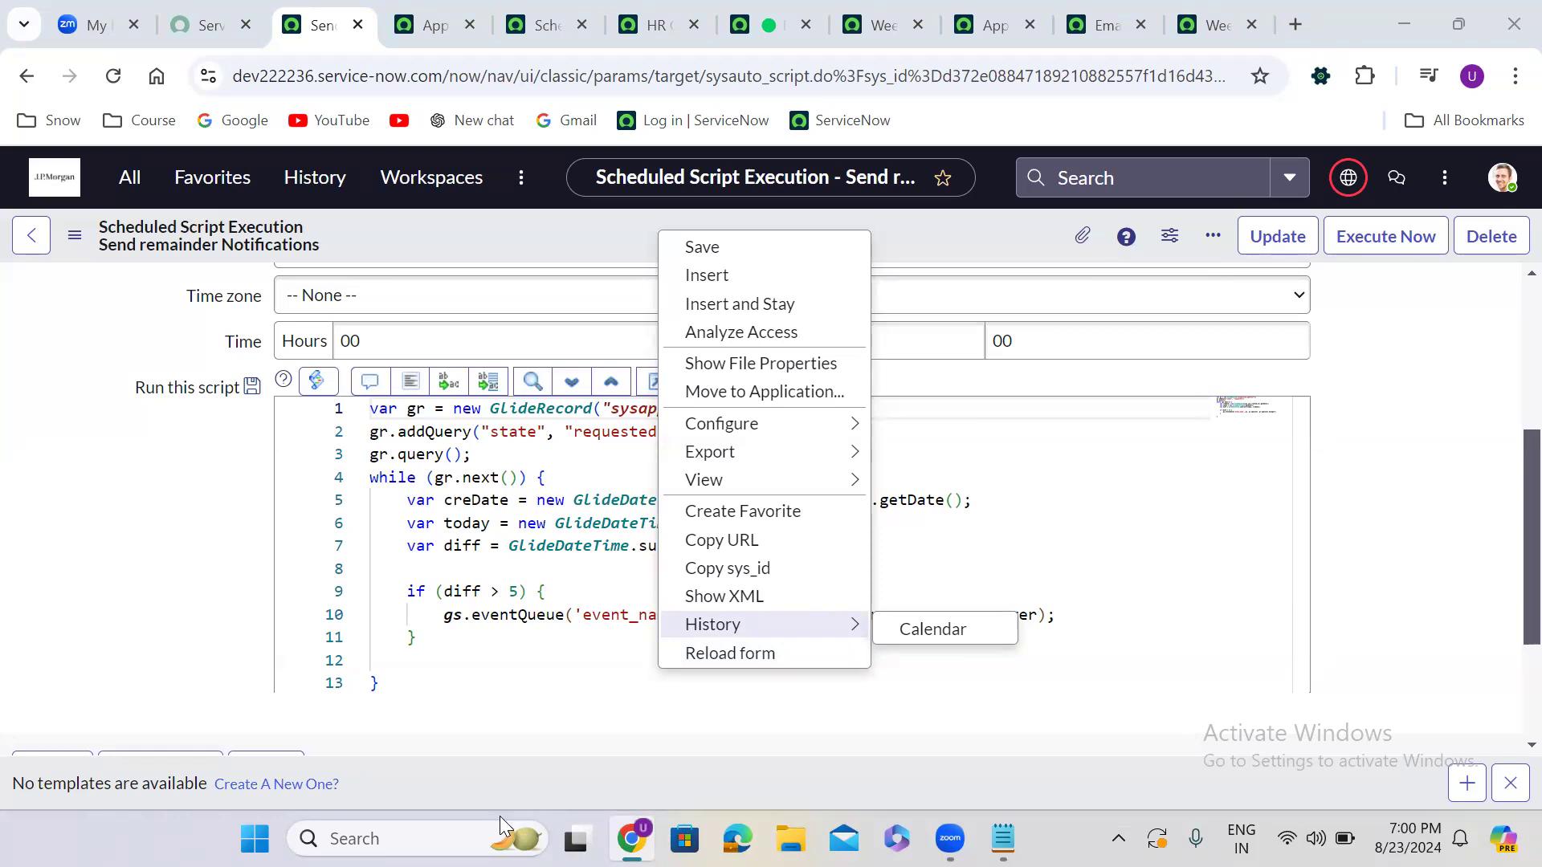
left_click(289, 193)
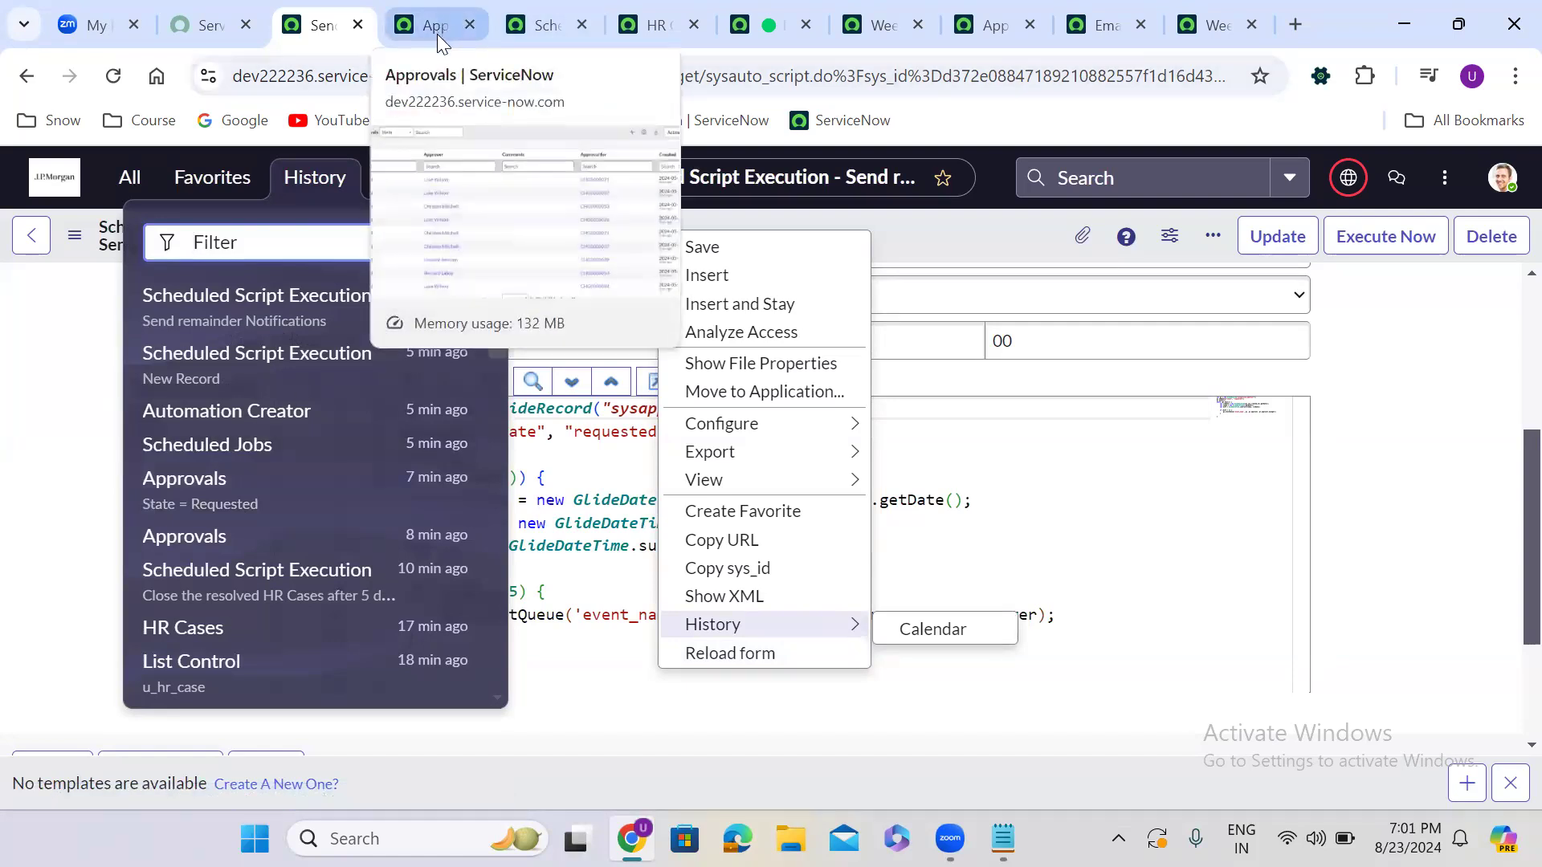
Open the 'Close the resolved HR Cases after 5 day automatically' job in a new tab
middle_click(318, 592)
left_click(502, 17)
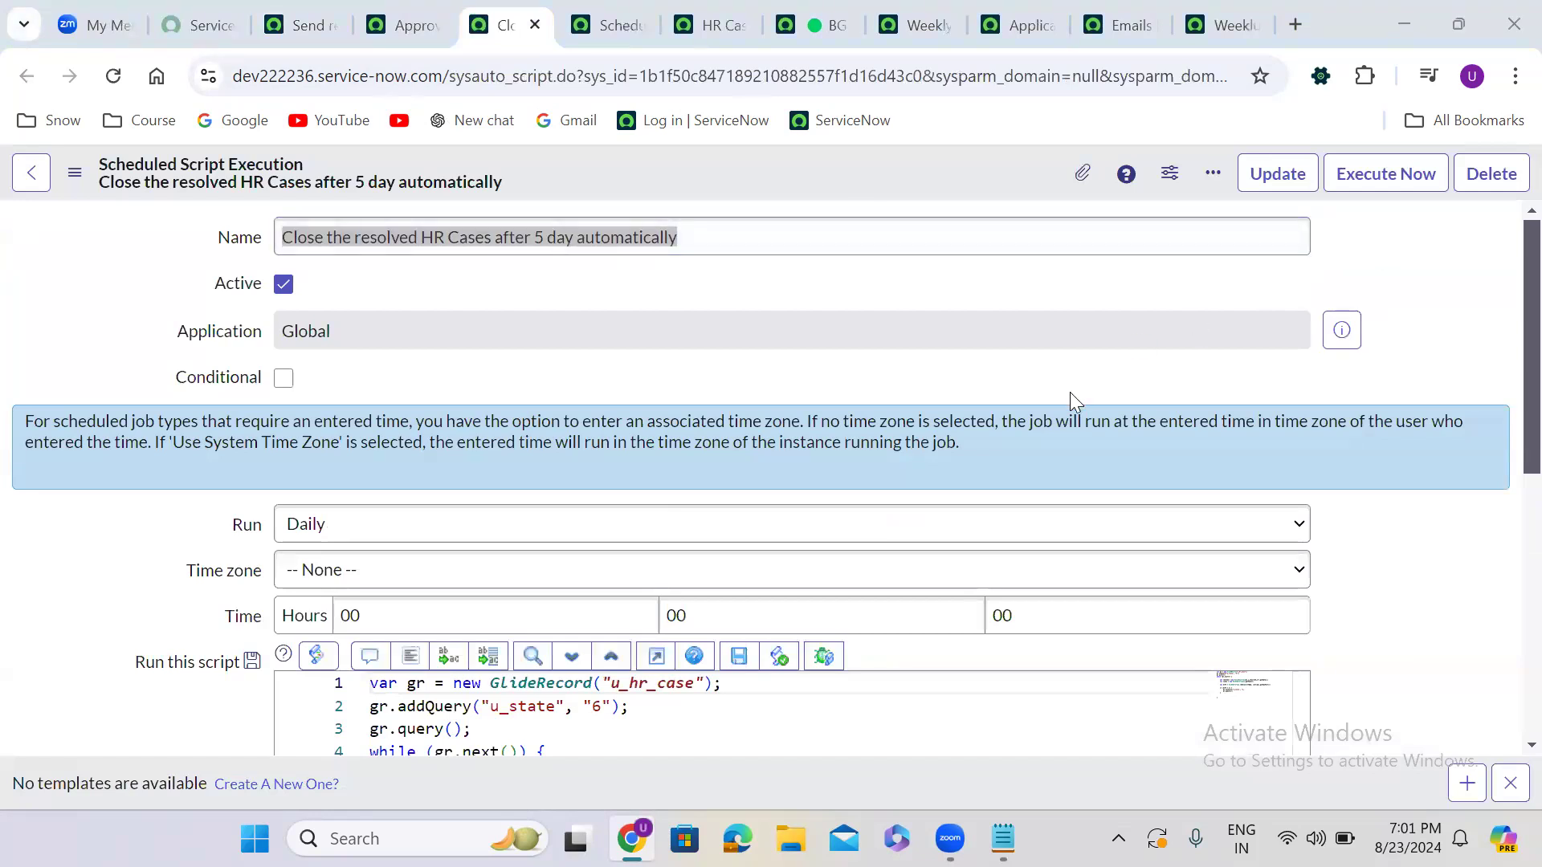
left_click(1378, 183)
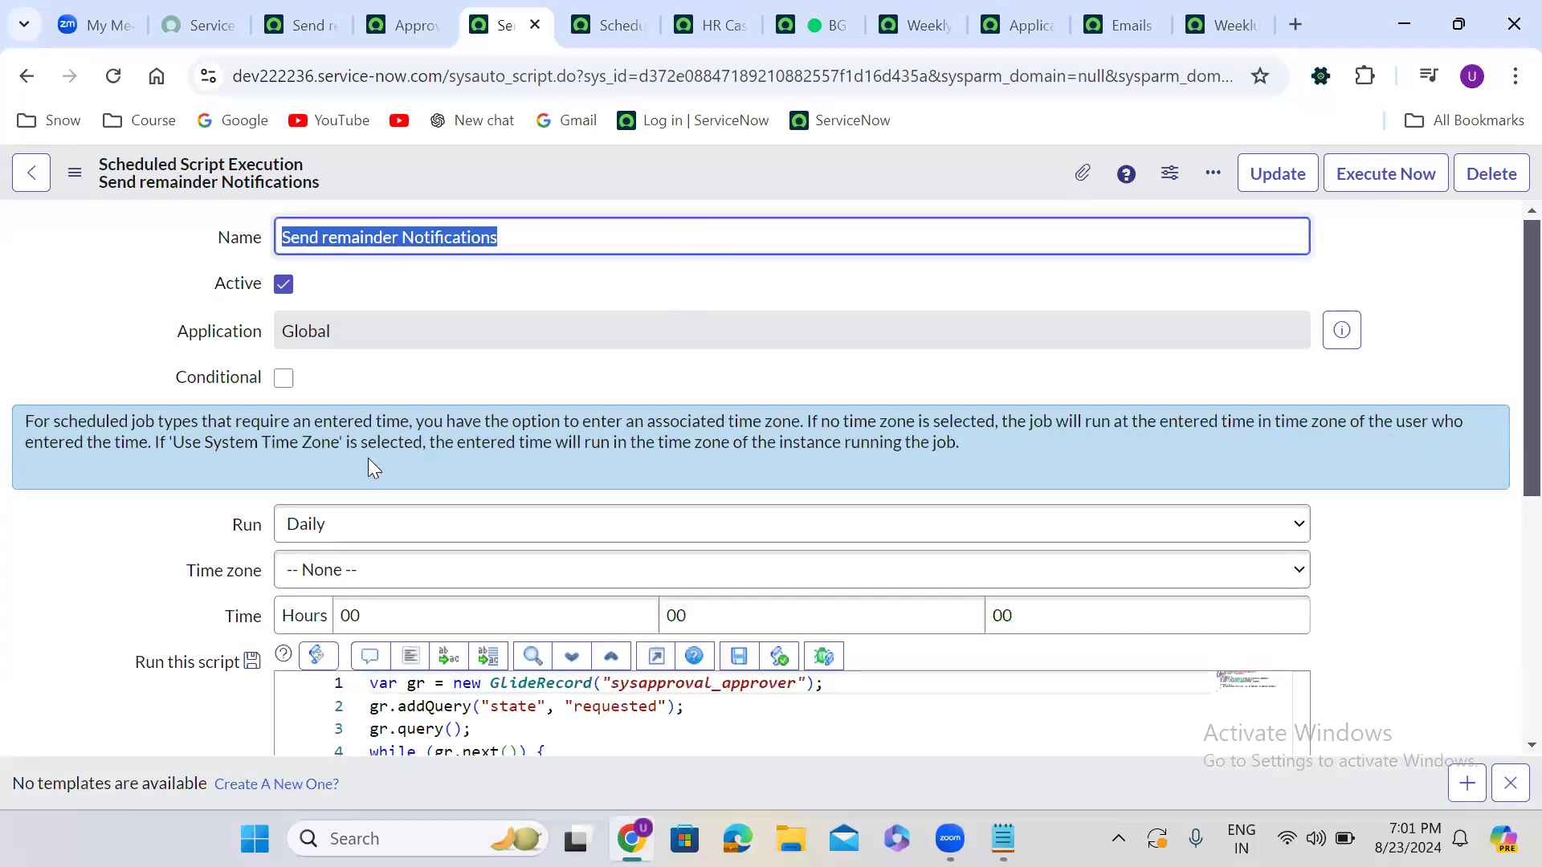
left_click(32, 87)
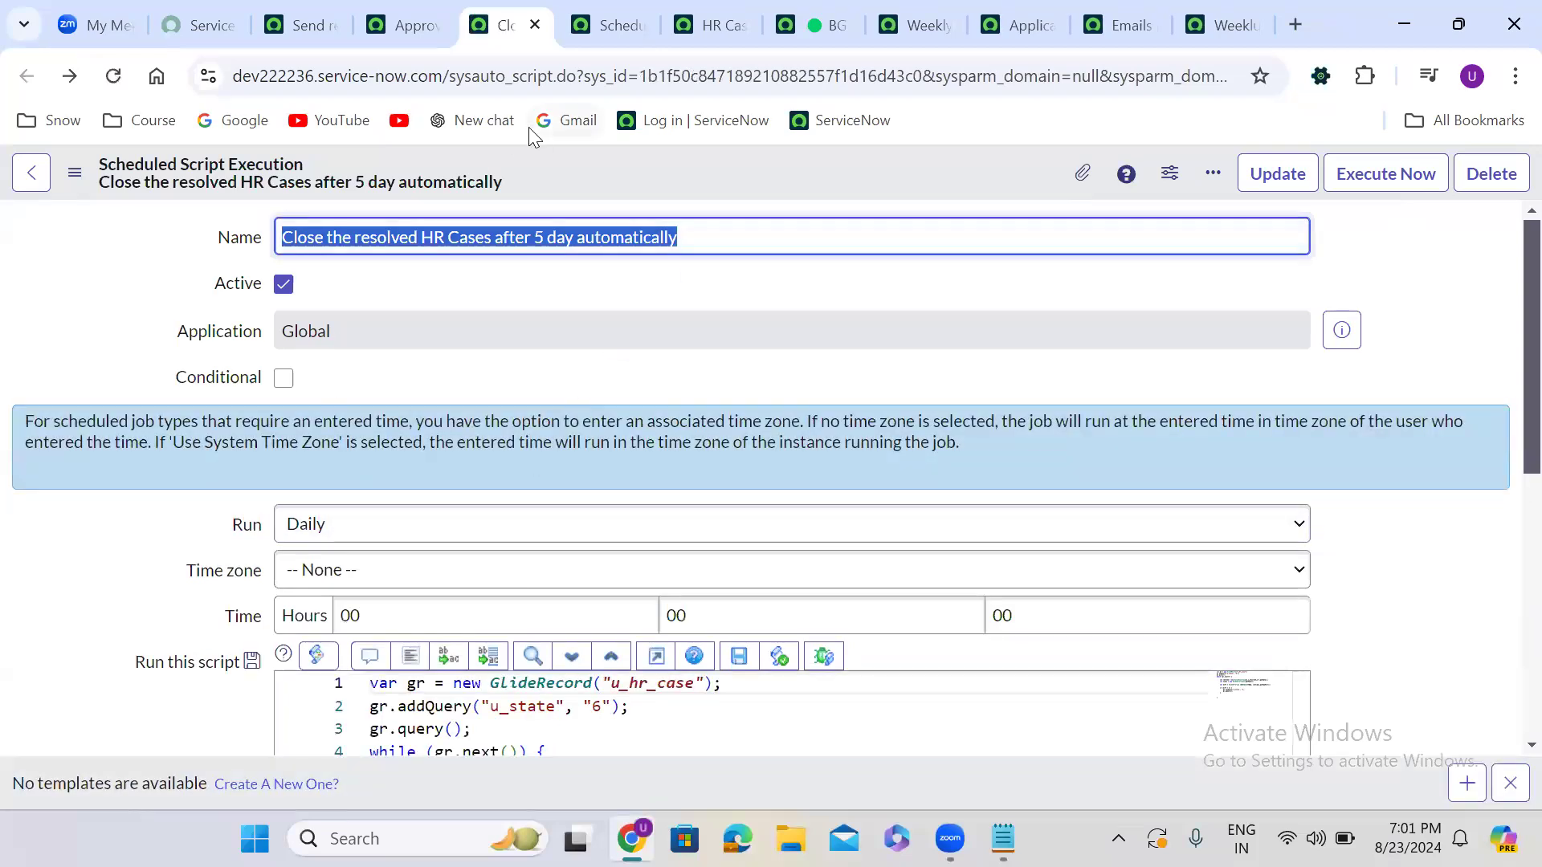
Check the HR Cases list with its column search row, then return to the job
left_click(690, 5)
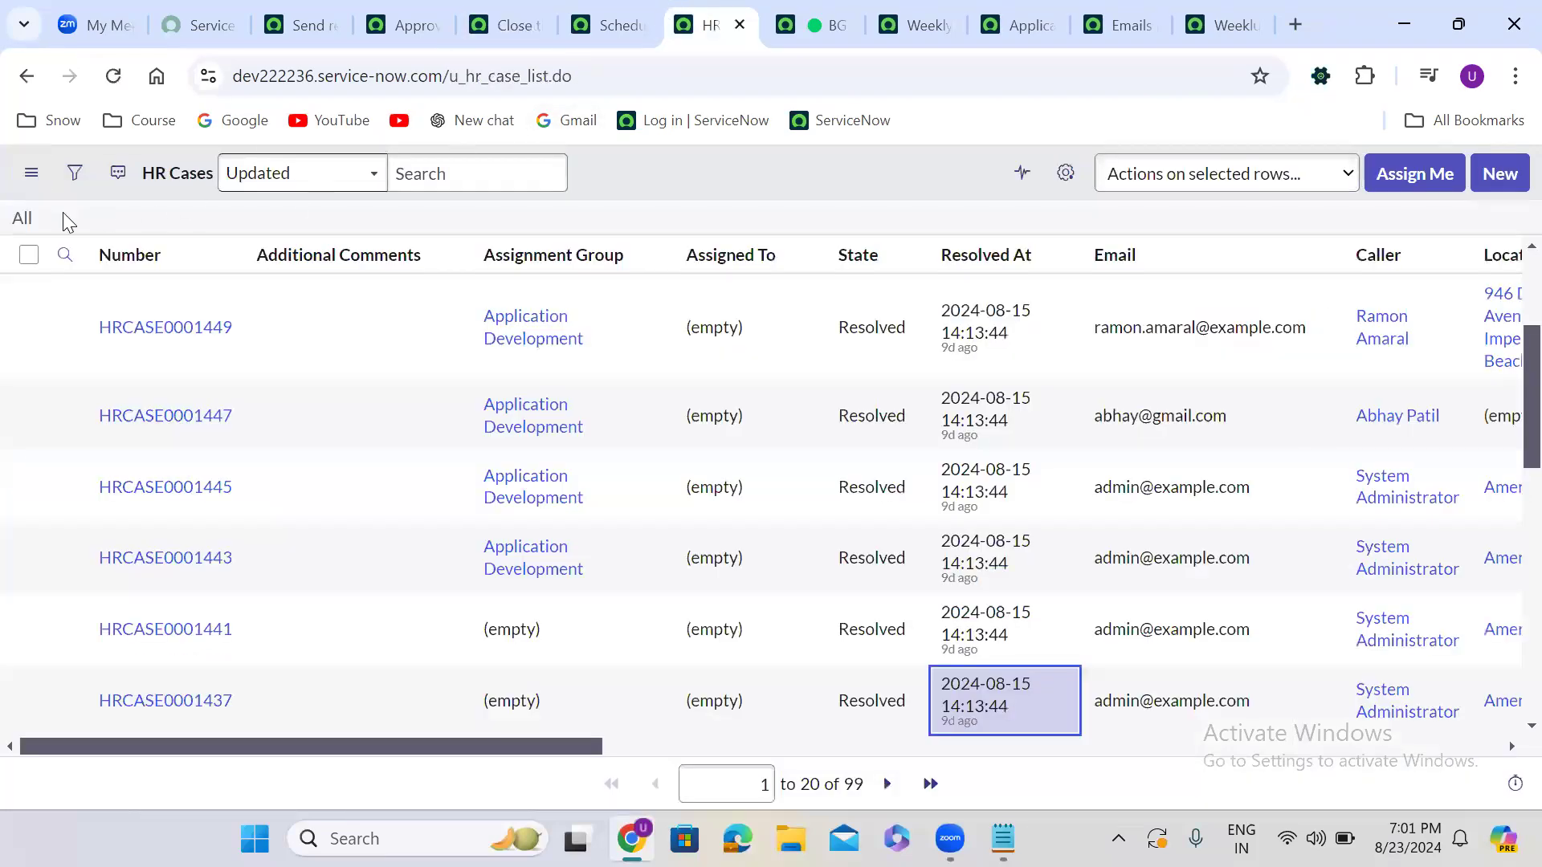
left_click(22, 222)
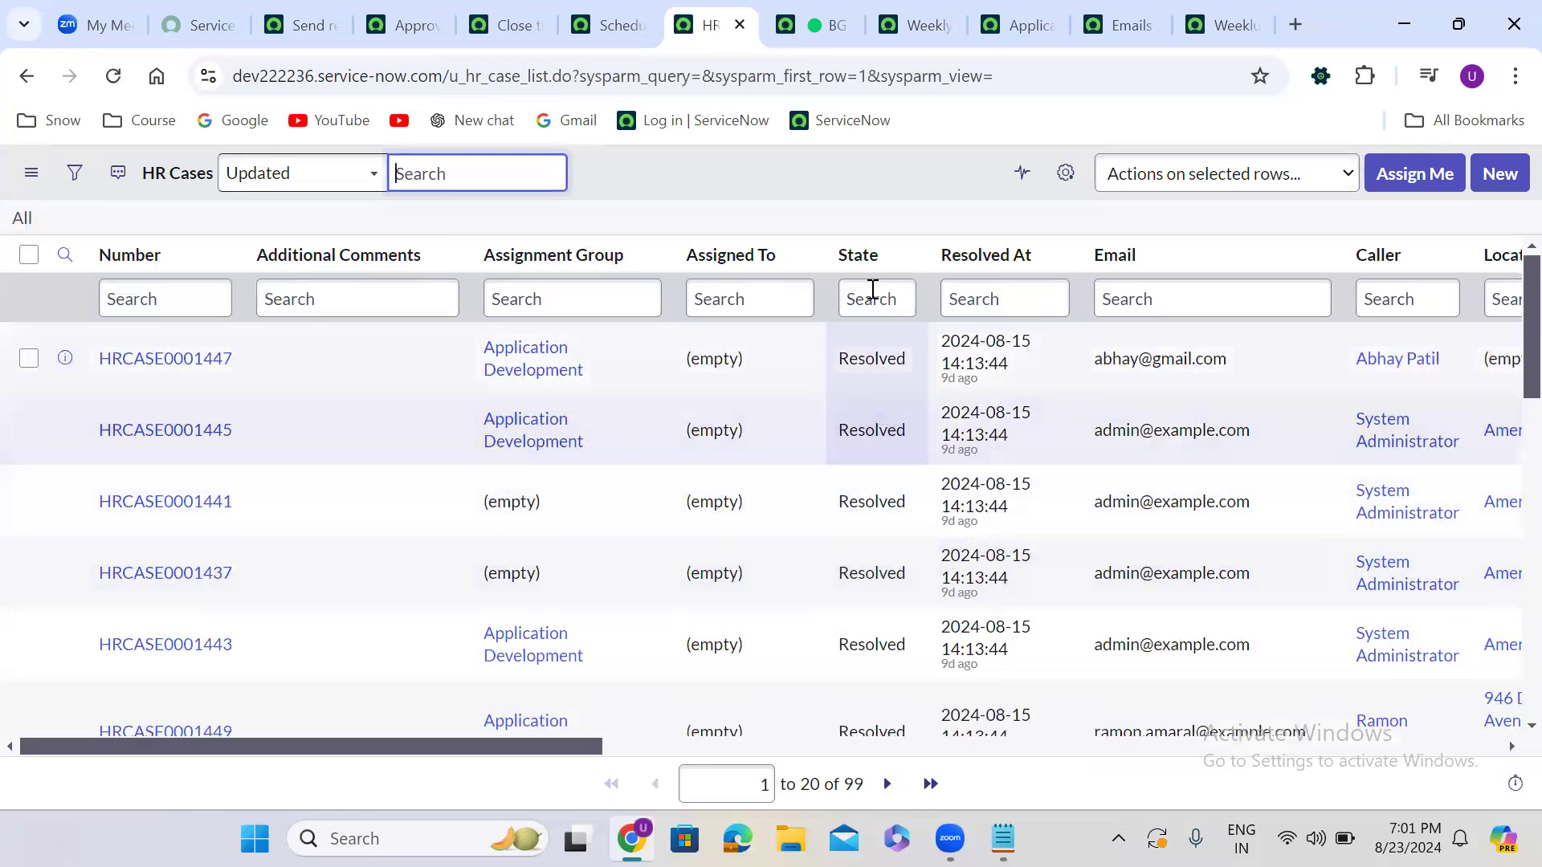
left_click(877, 188)
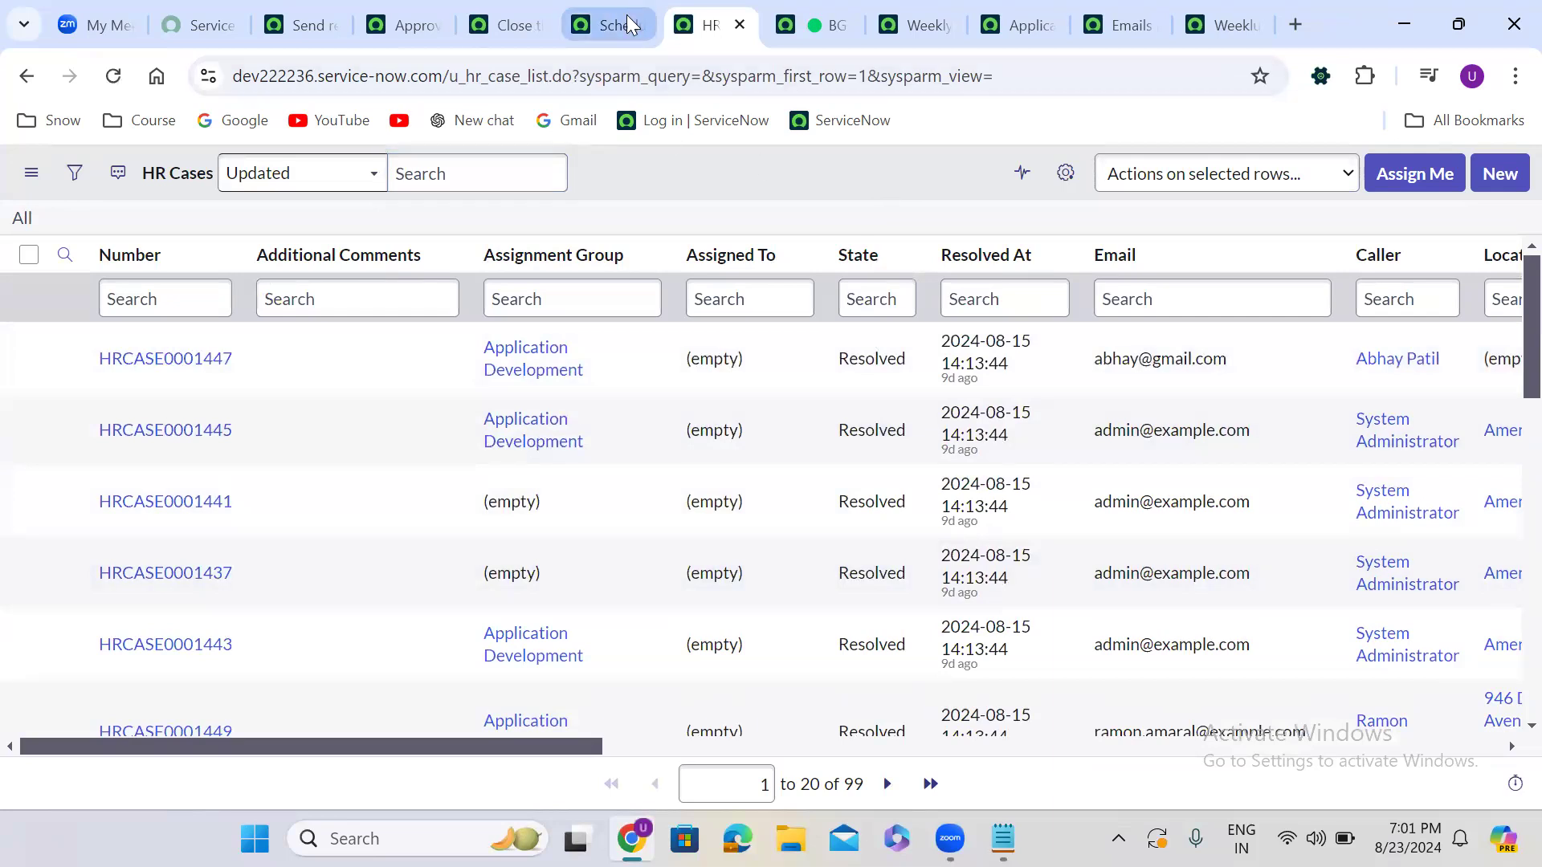
left_click(514, 20)
left_click(1058, 426)
Expand the job's script editor to full window and select the whole script
scroll(1057, 426, "down", 1)
scroll(1056, 424, "down", 5)
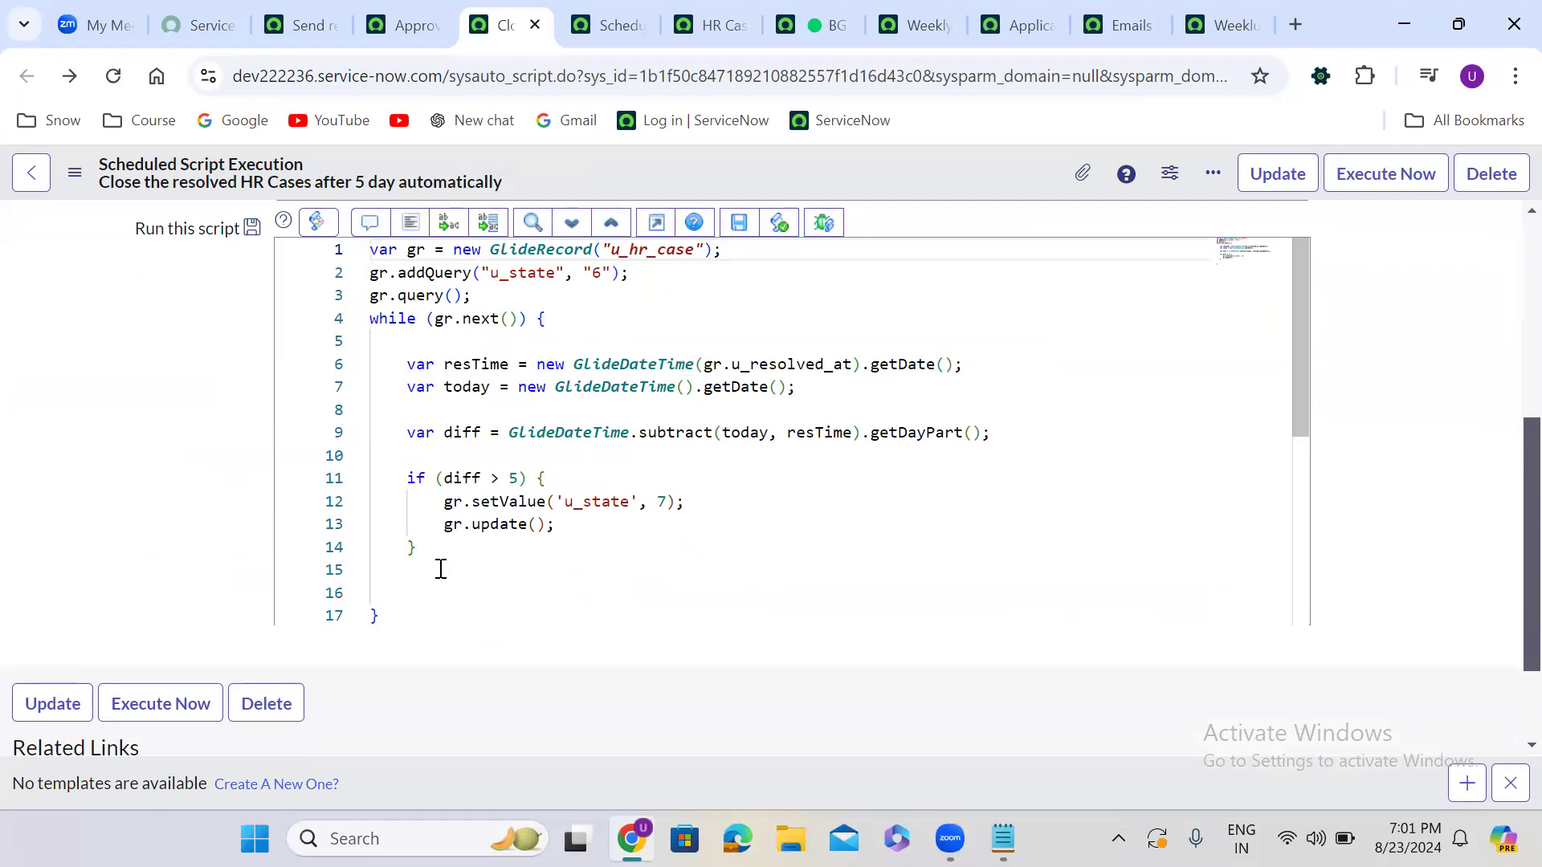
left_click_drag(383, 618, 380, 214)
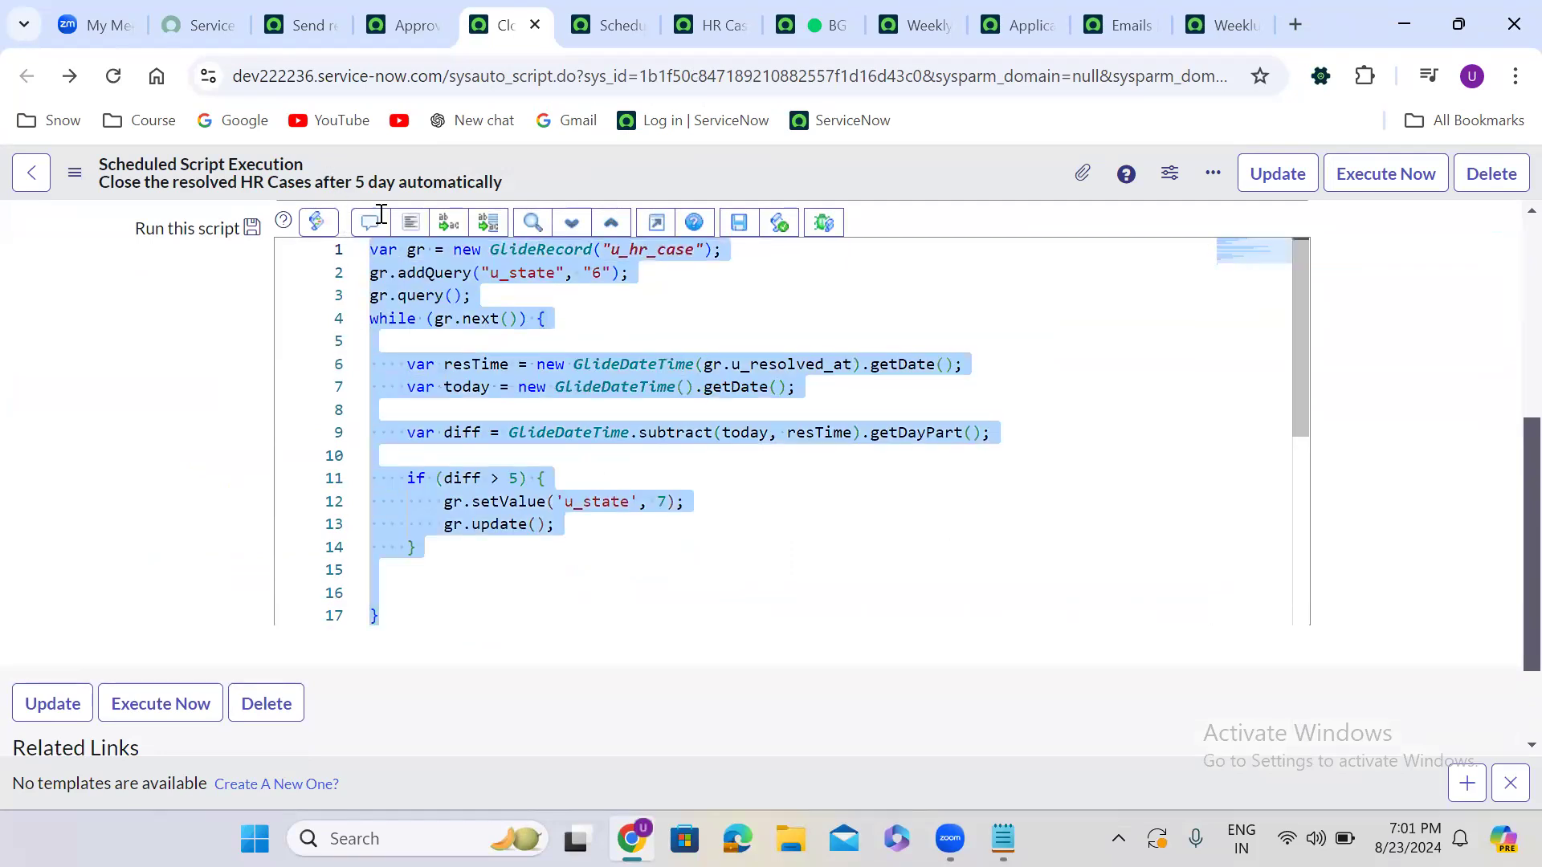
left_click(656, 223)
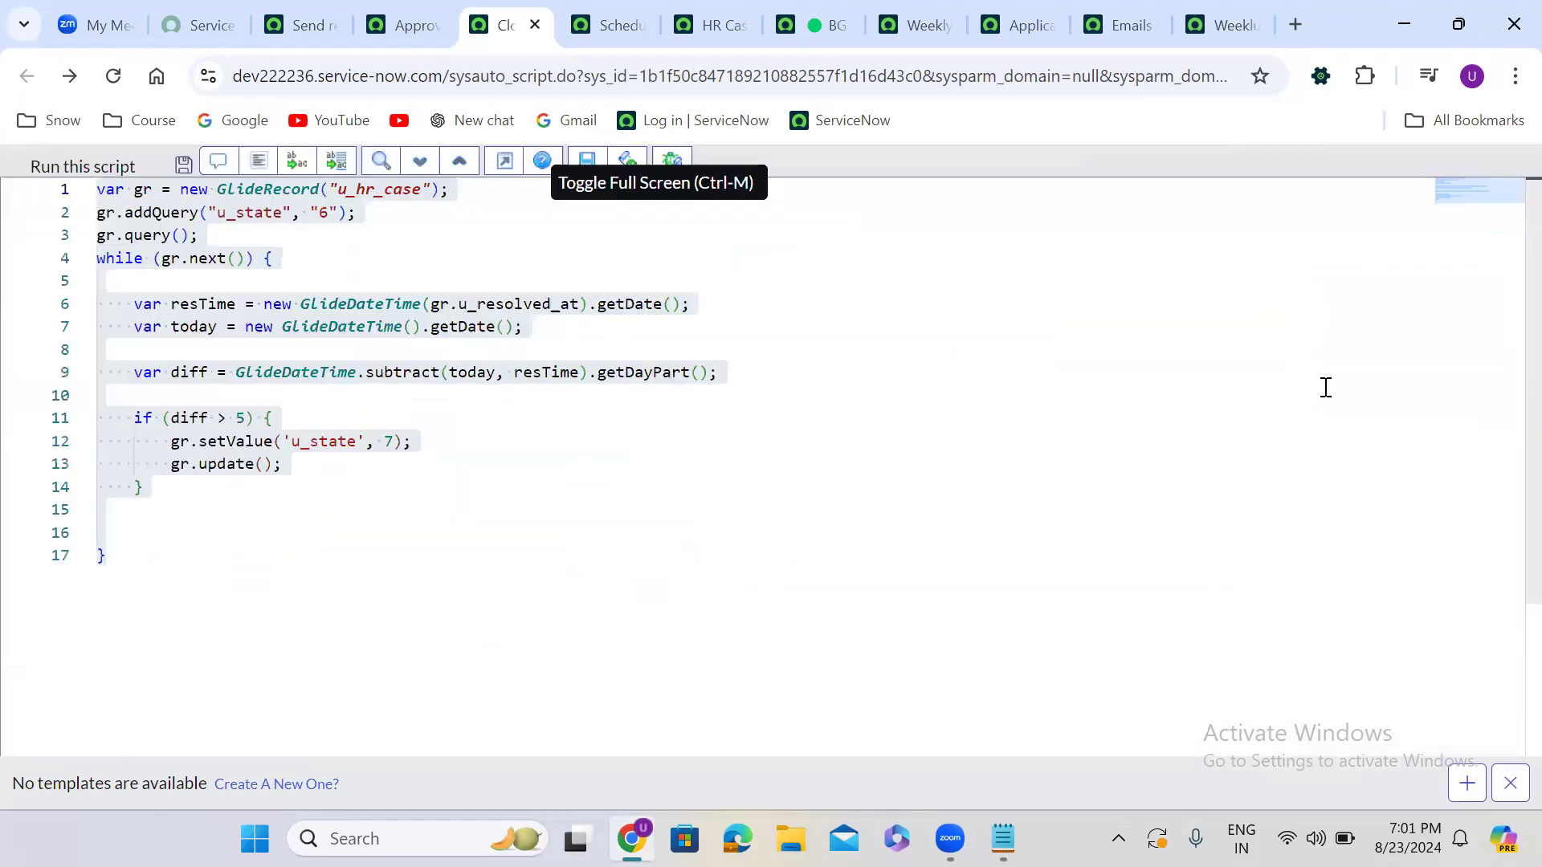
left_click(254, 538)
left_click(117, 556)
left_click_drag(117, 556, 87, 186)
key("ctrl+c")
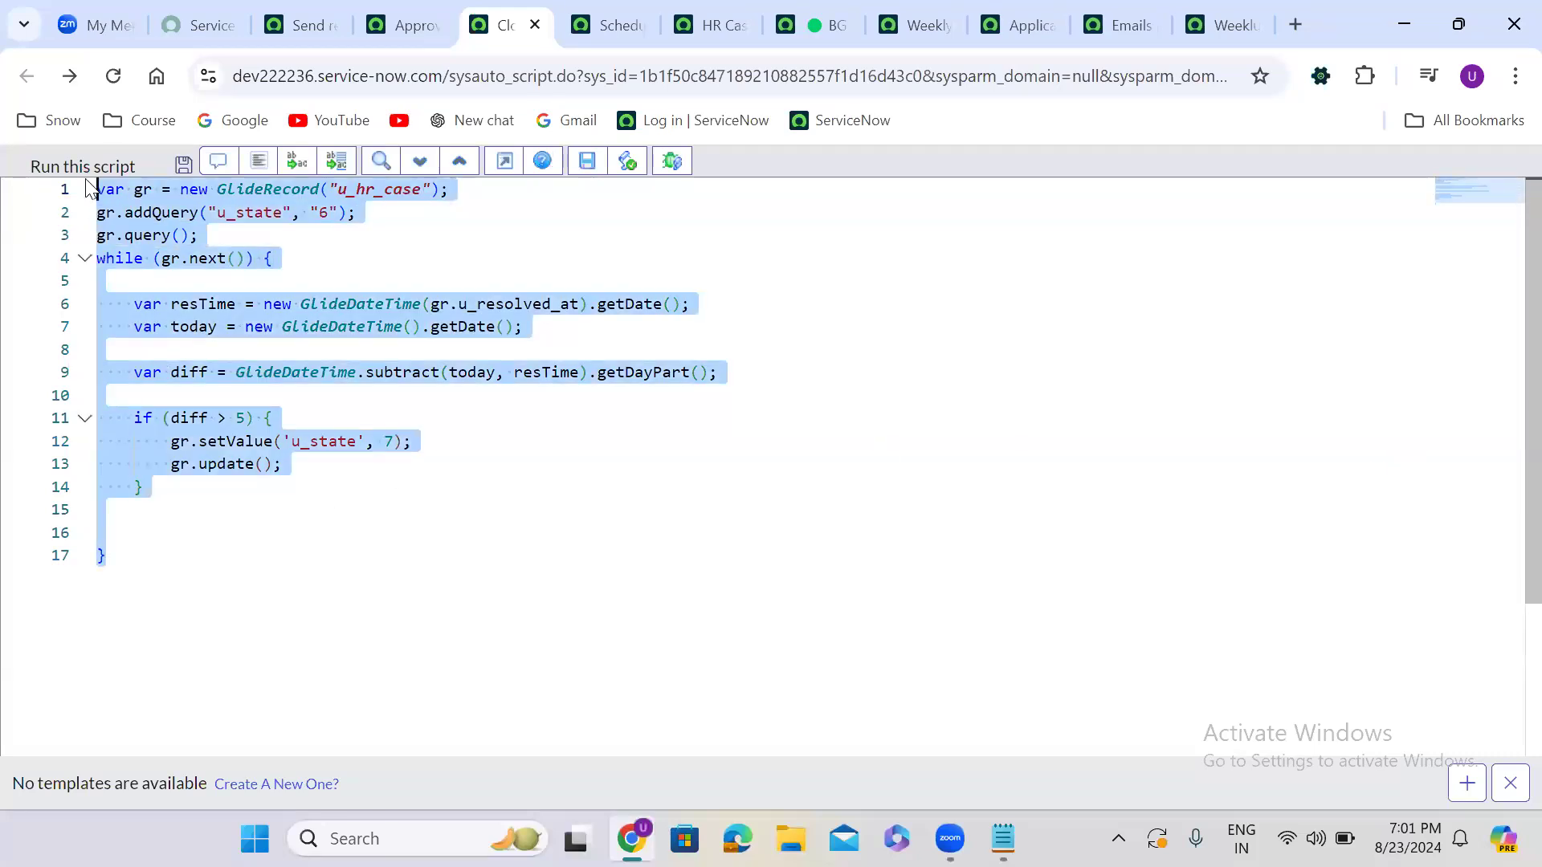
left_click(800, 13)
Paste the job script into the background script and comment out the if block on lines 11–14
left_click(346, 666)
key("ctrl+a")
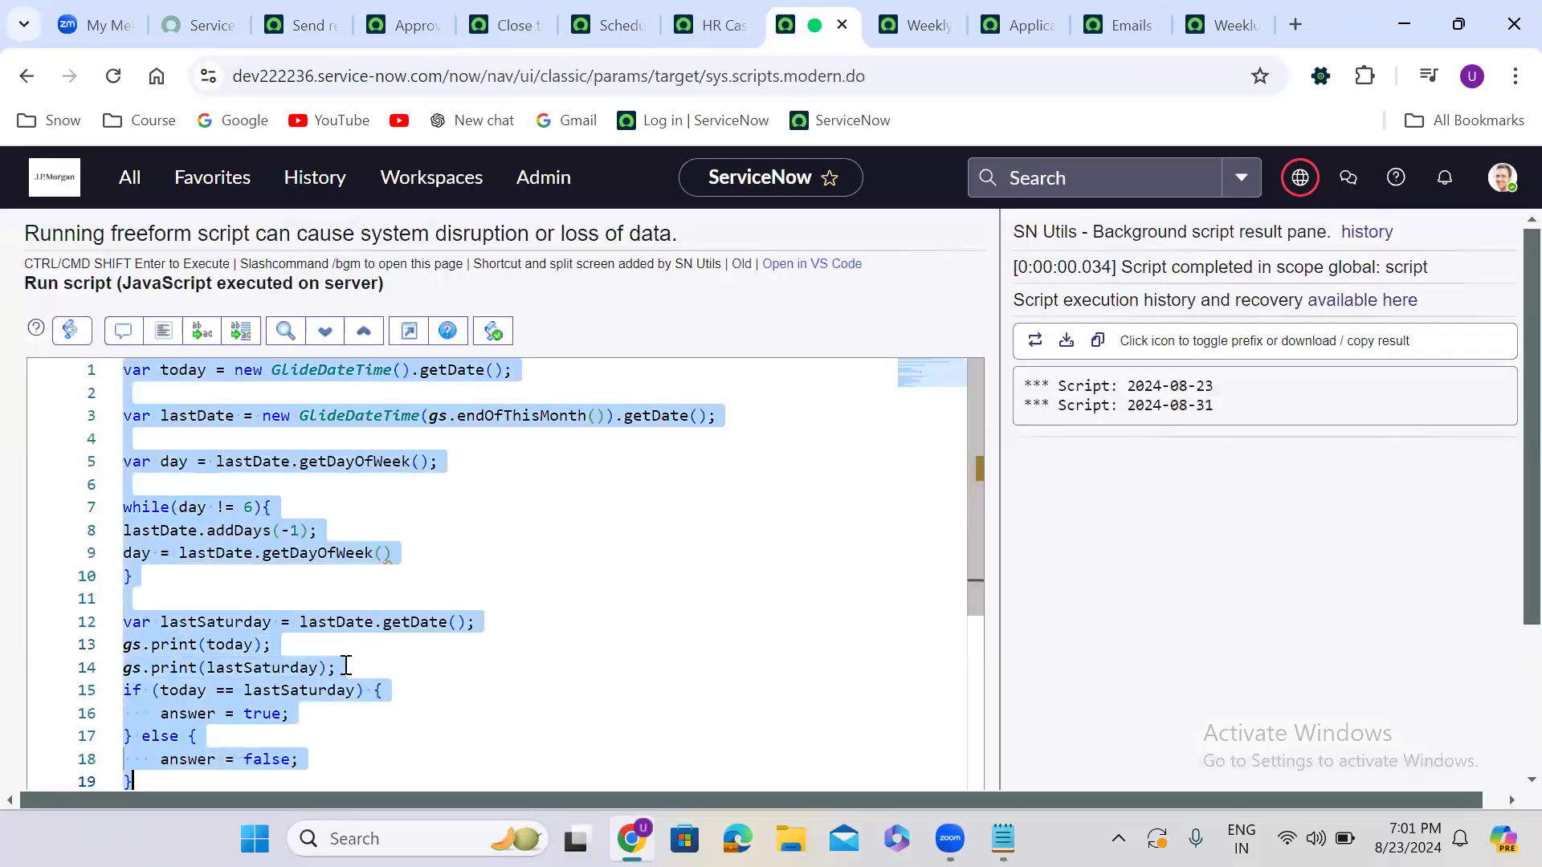
key("ctrl+v")
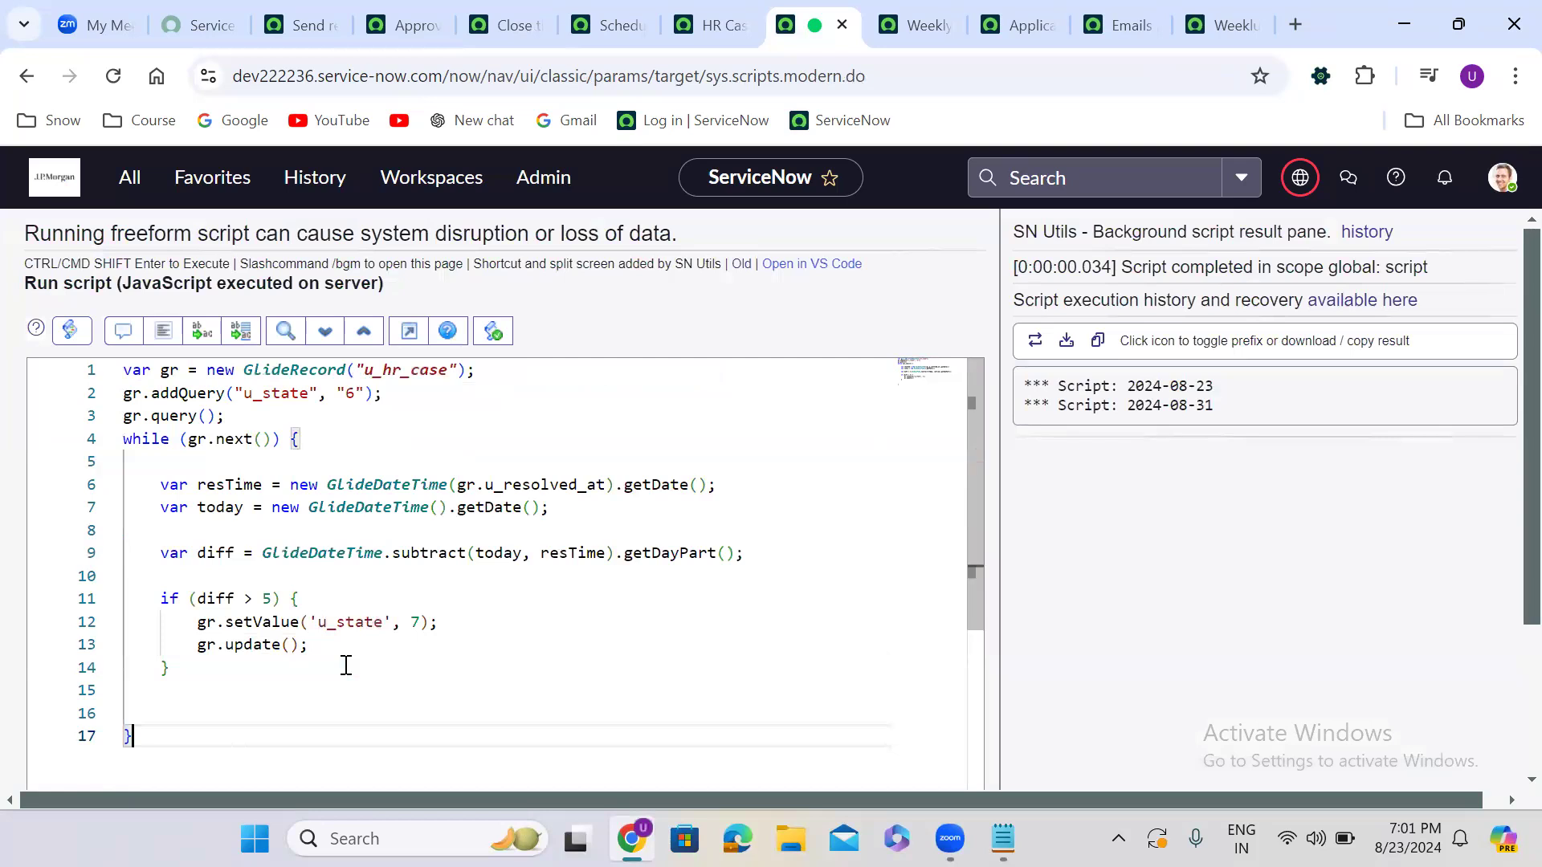
left_click(201, 575)
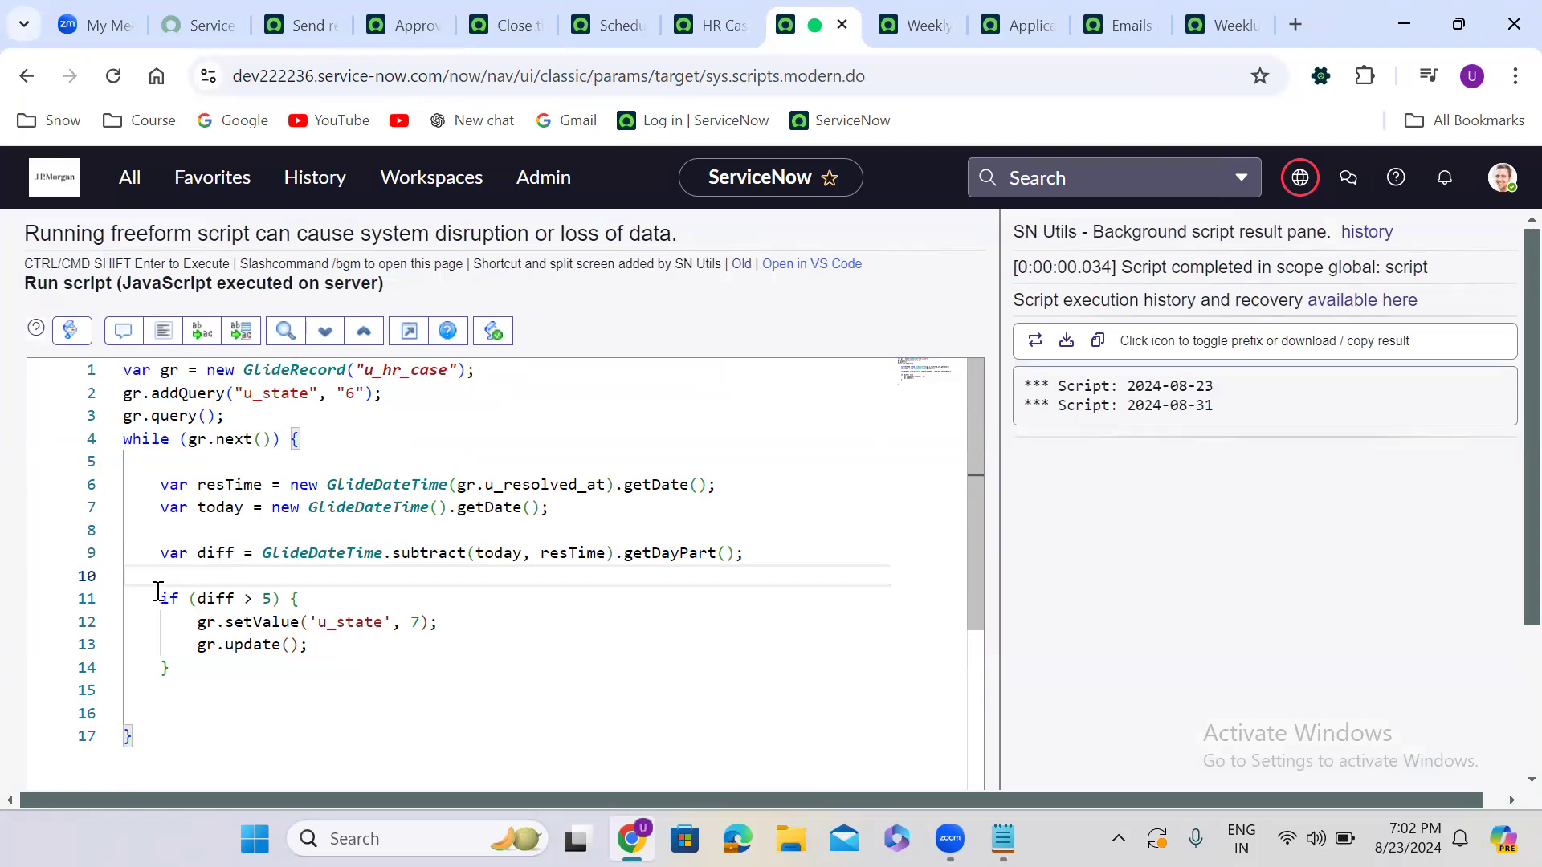
left_click_drag(152, 597, 201, 665)
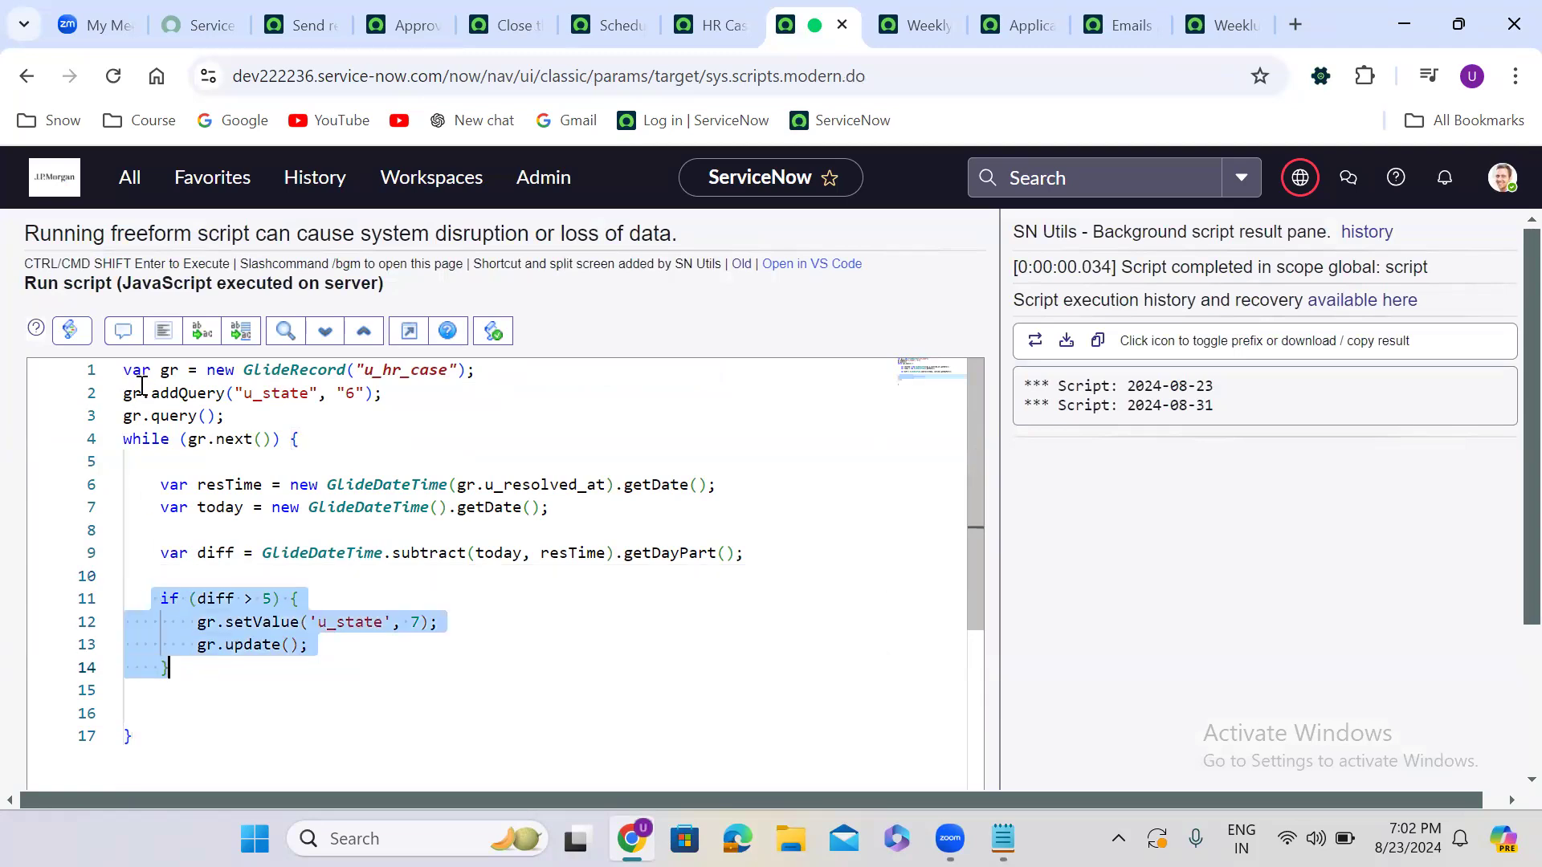
left_click(122, 337)
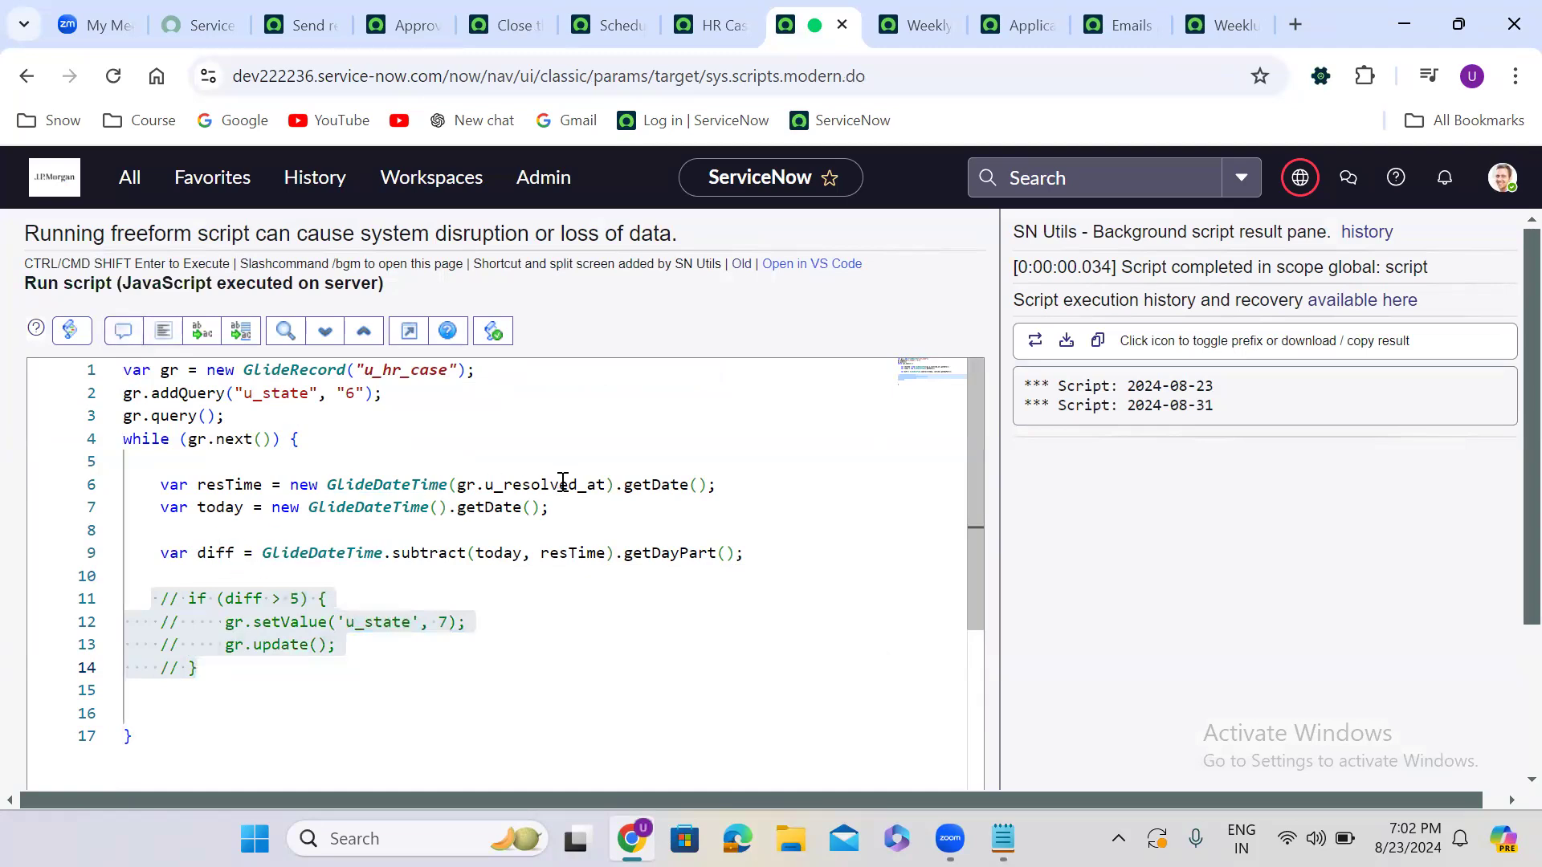
Add three empty gs.print(); lines at line 10
left_click(252, 576)
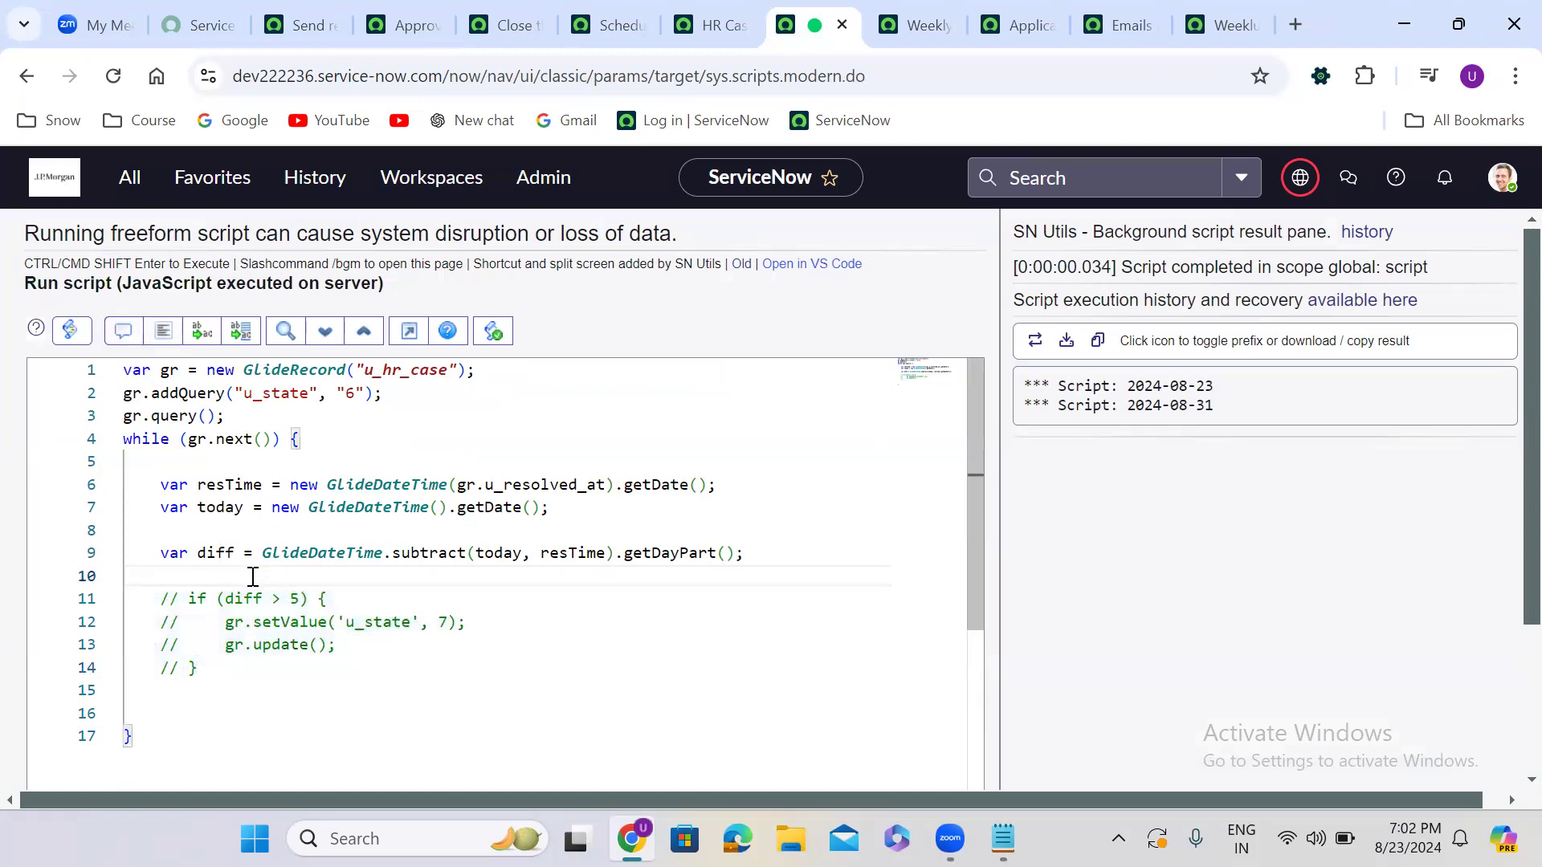
type("gs.pr")
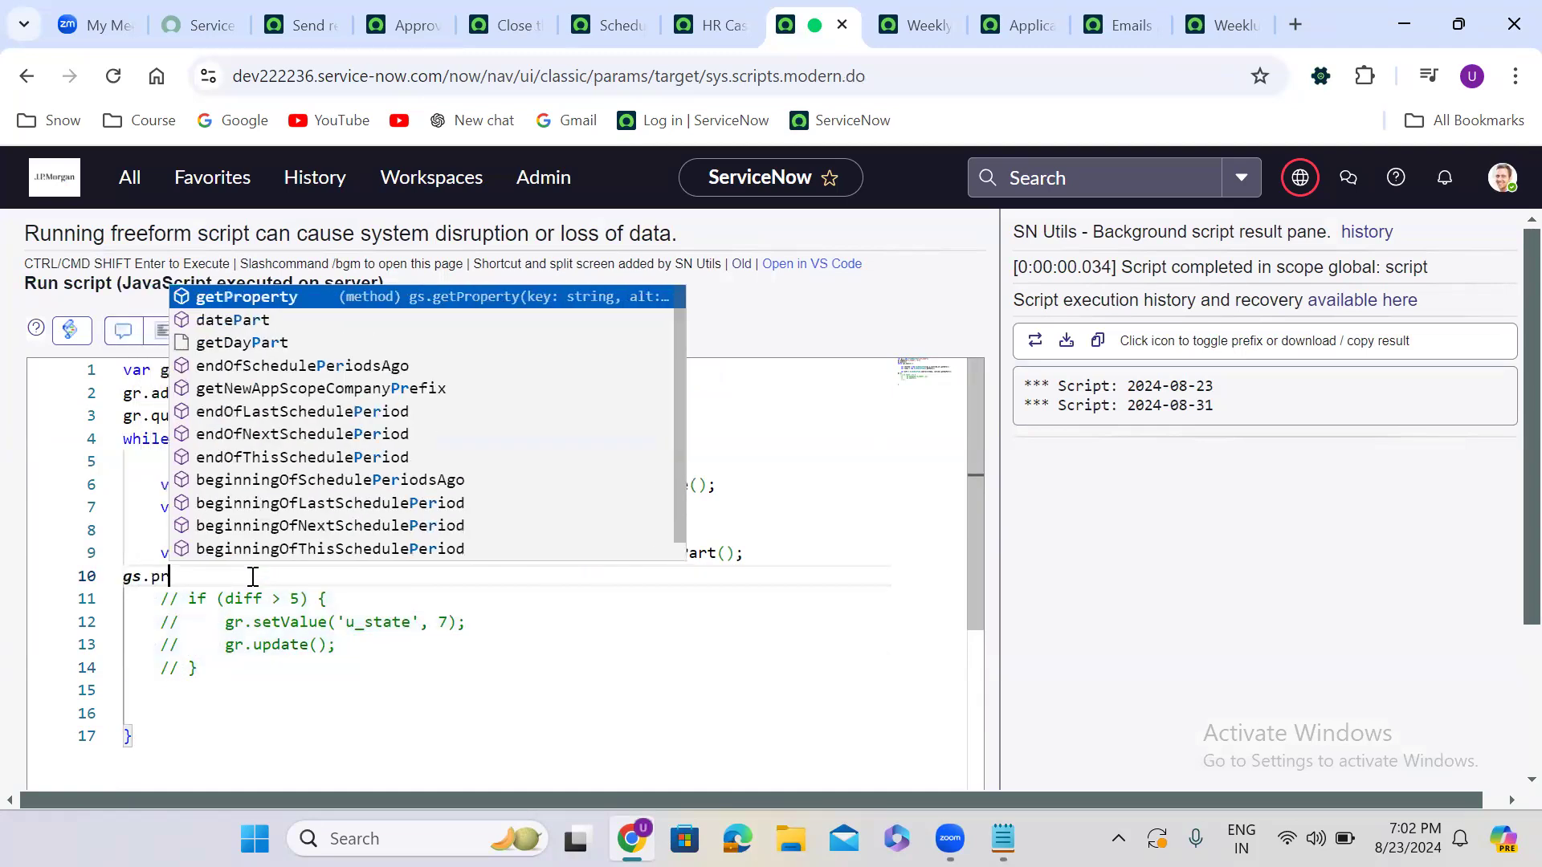
type("int();")
left_click_drag(252, 577, 71, 578)
key("ctrl+c")
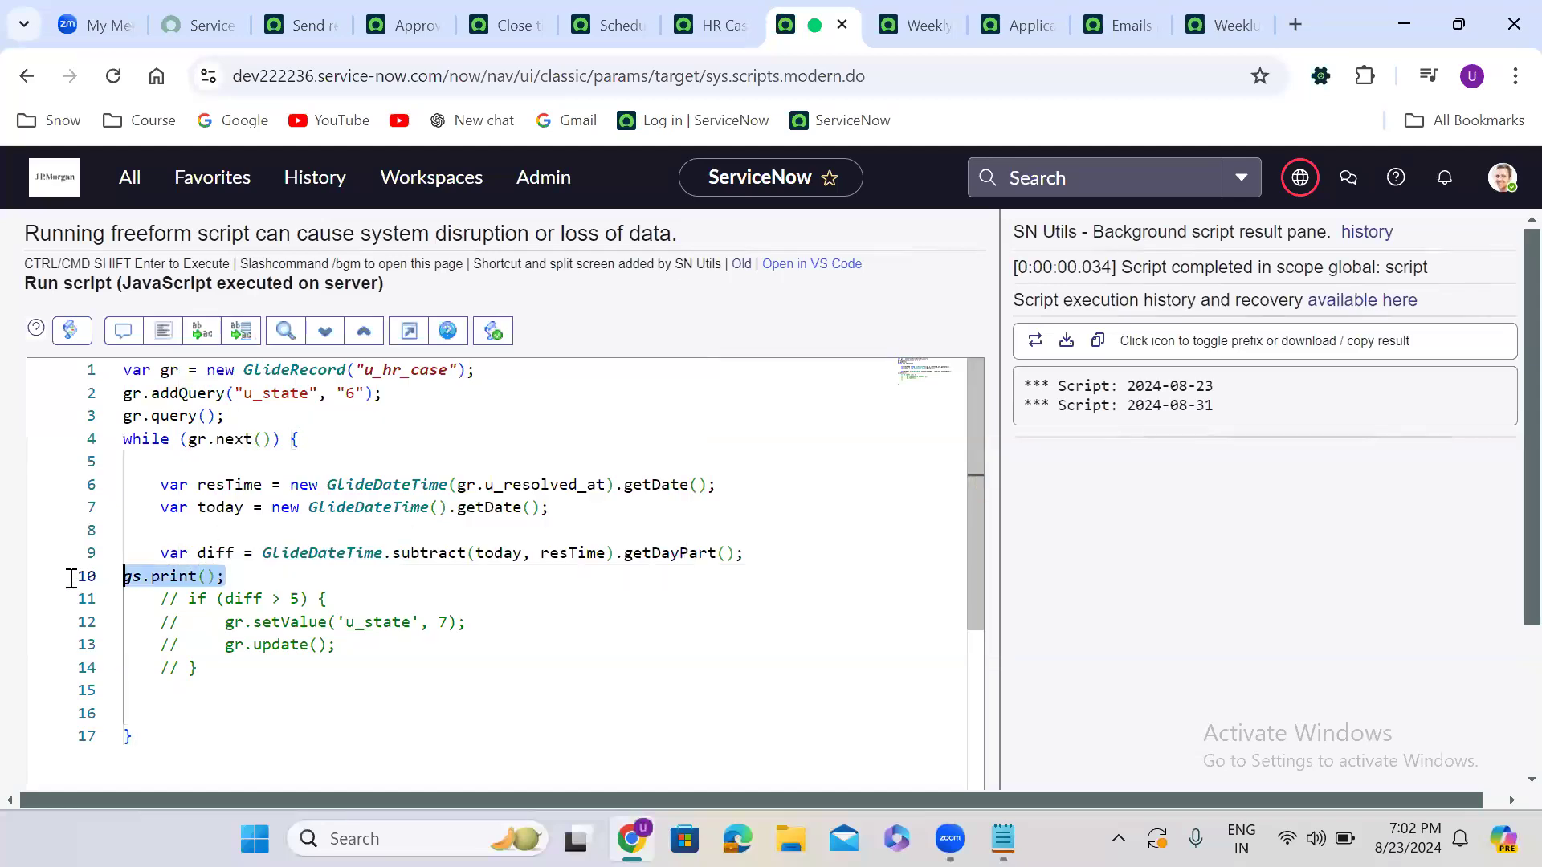
left_click(258, 577)
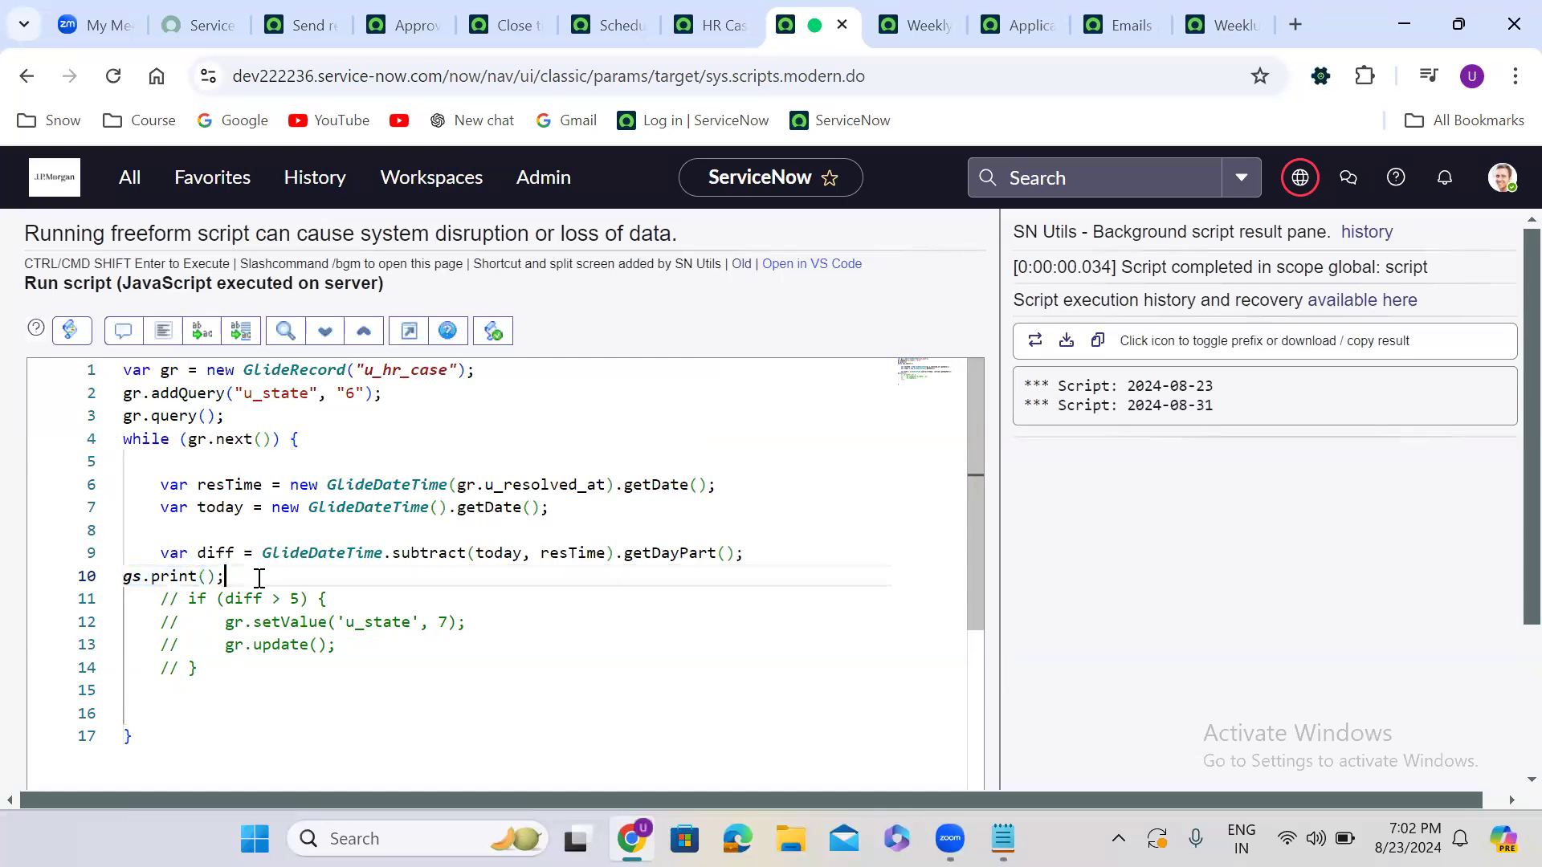
key("Return")
key("ctrl+v")
key("Return")
key("ctrl+v")
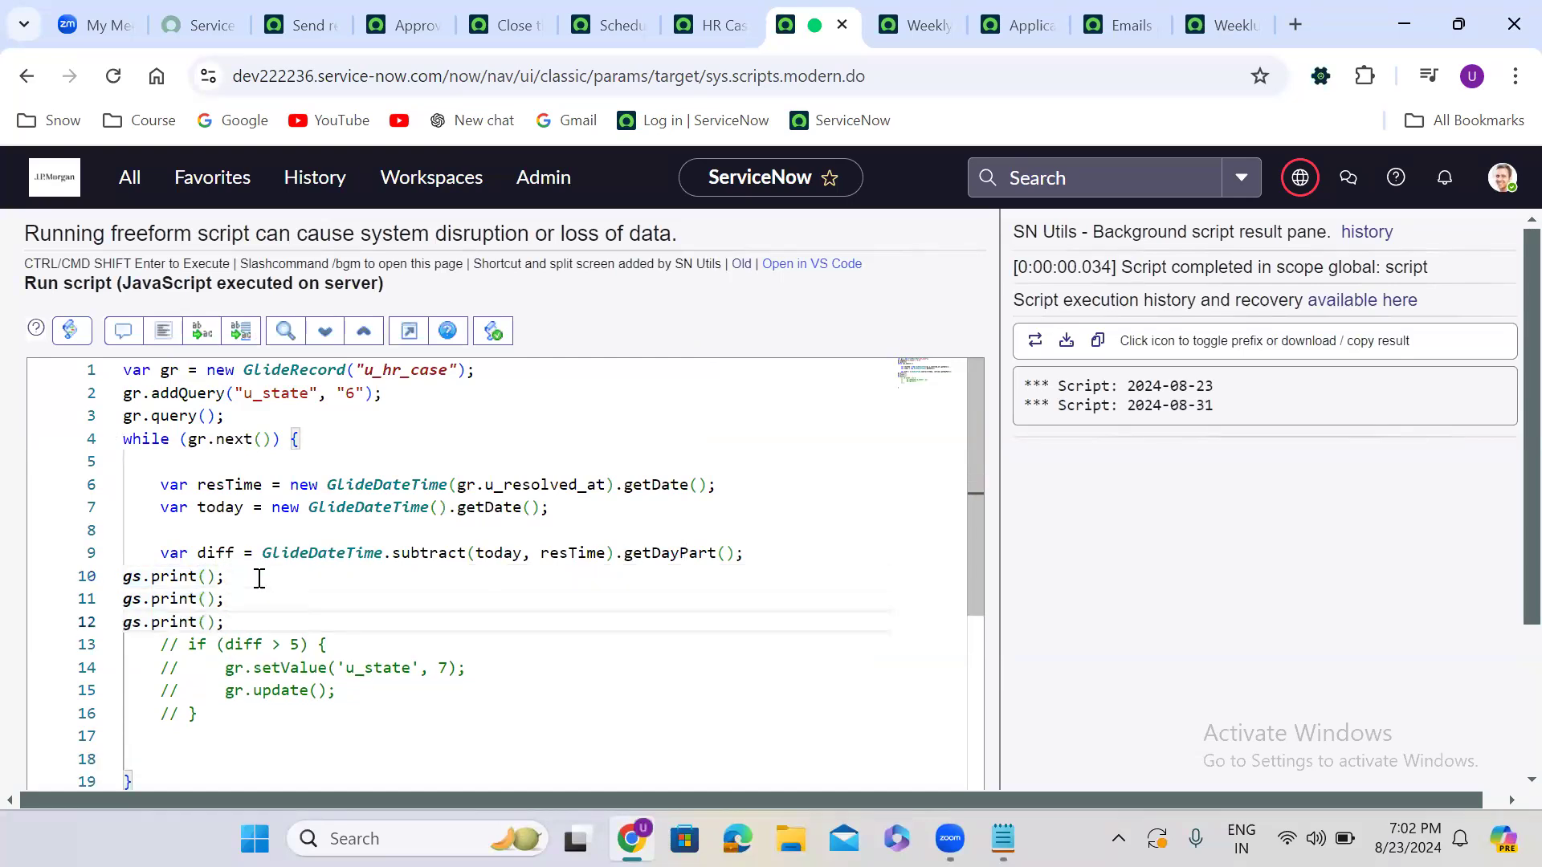
Fill the three print calls with resTime, today and diff
left_click(219, 484)
double_click(219, 484)
key("ctrl+c")
left_click(205, 576)
key("ctrl+v")
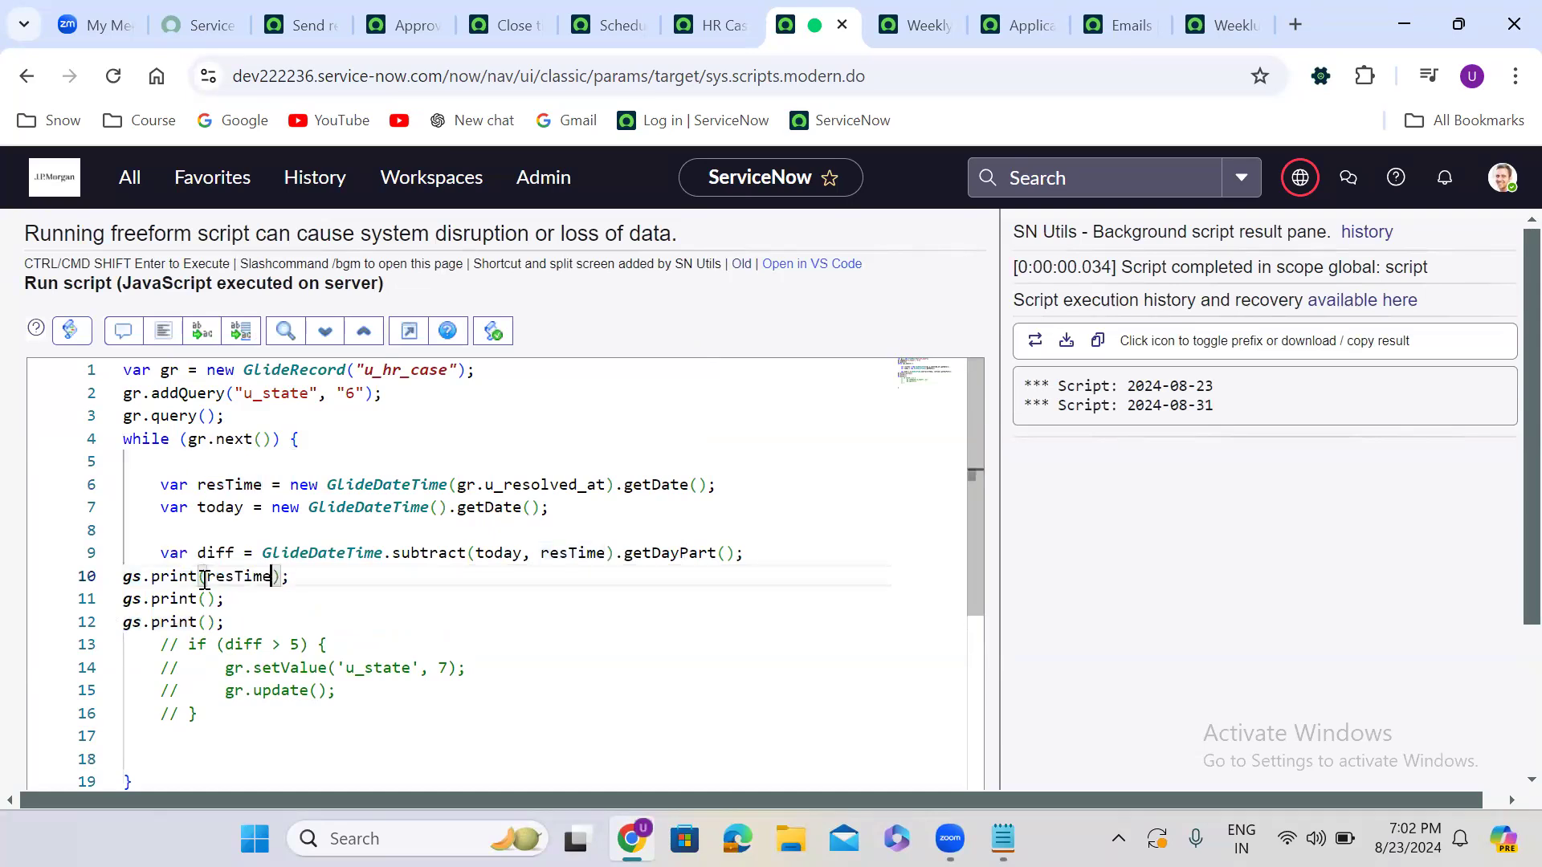
double_click(228, 507)
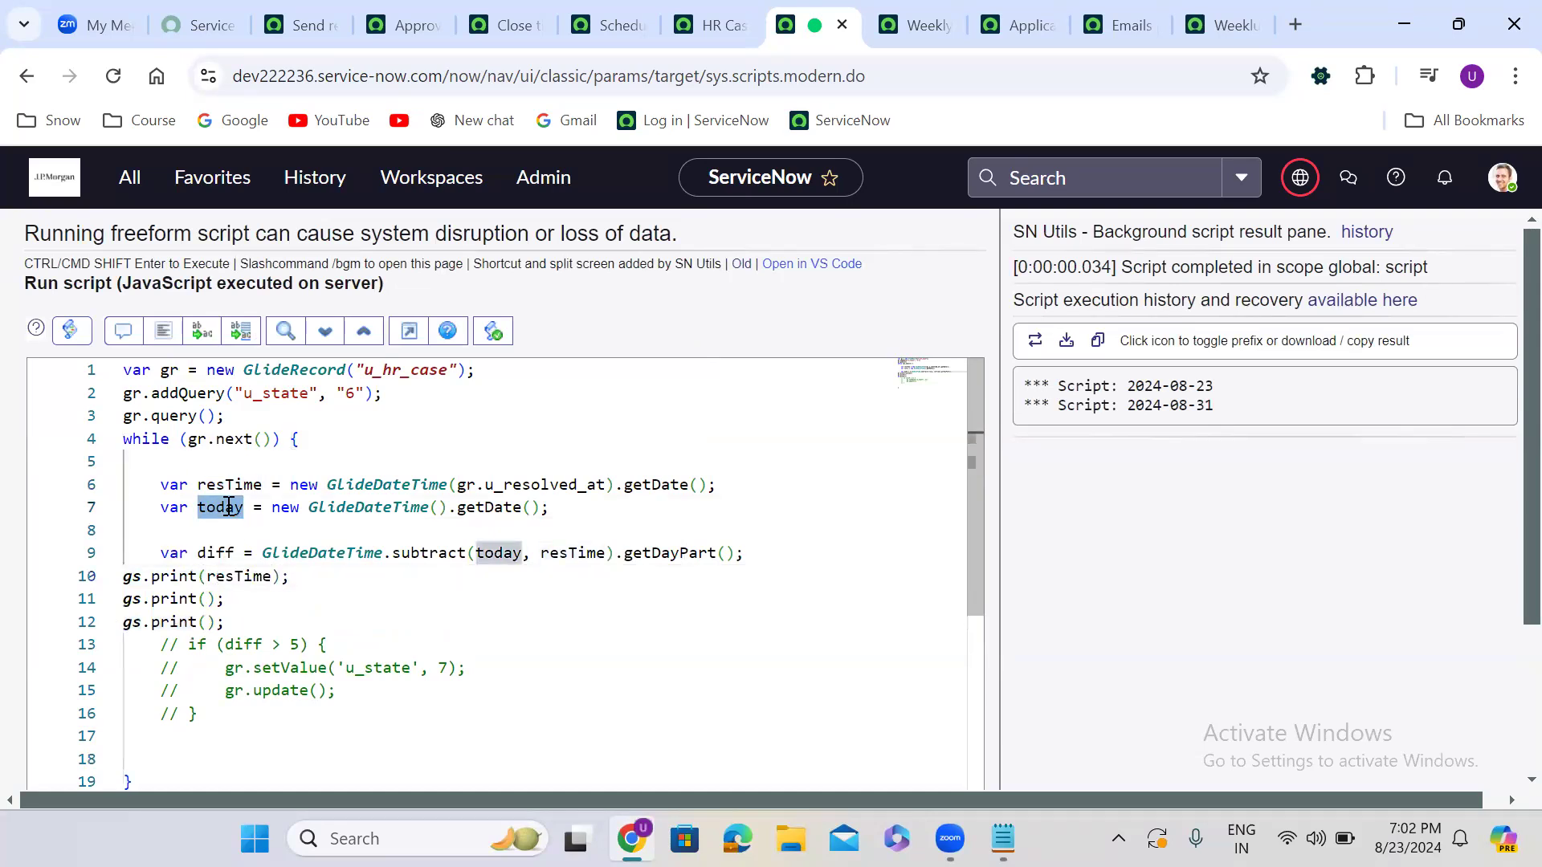
left_click(206, 599)
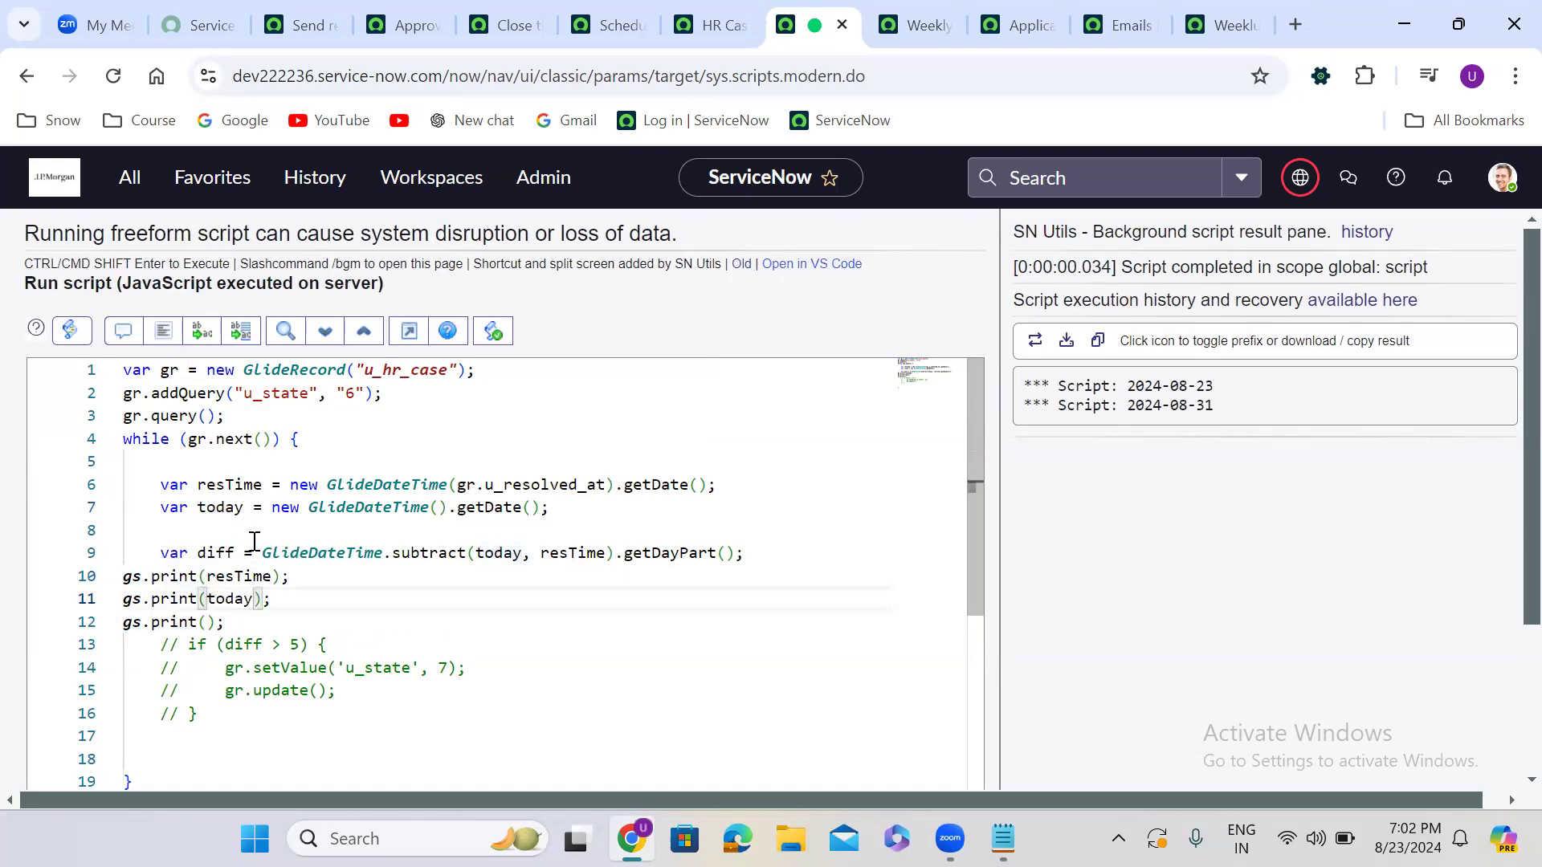
double_click(230, 552)
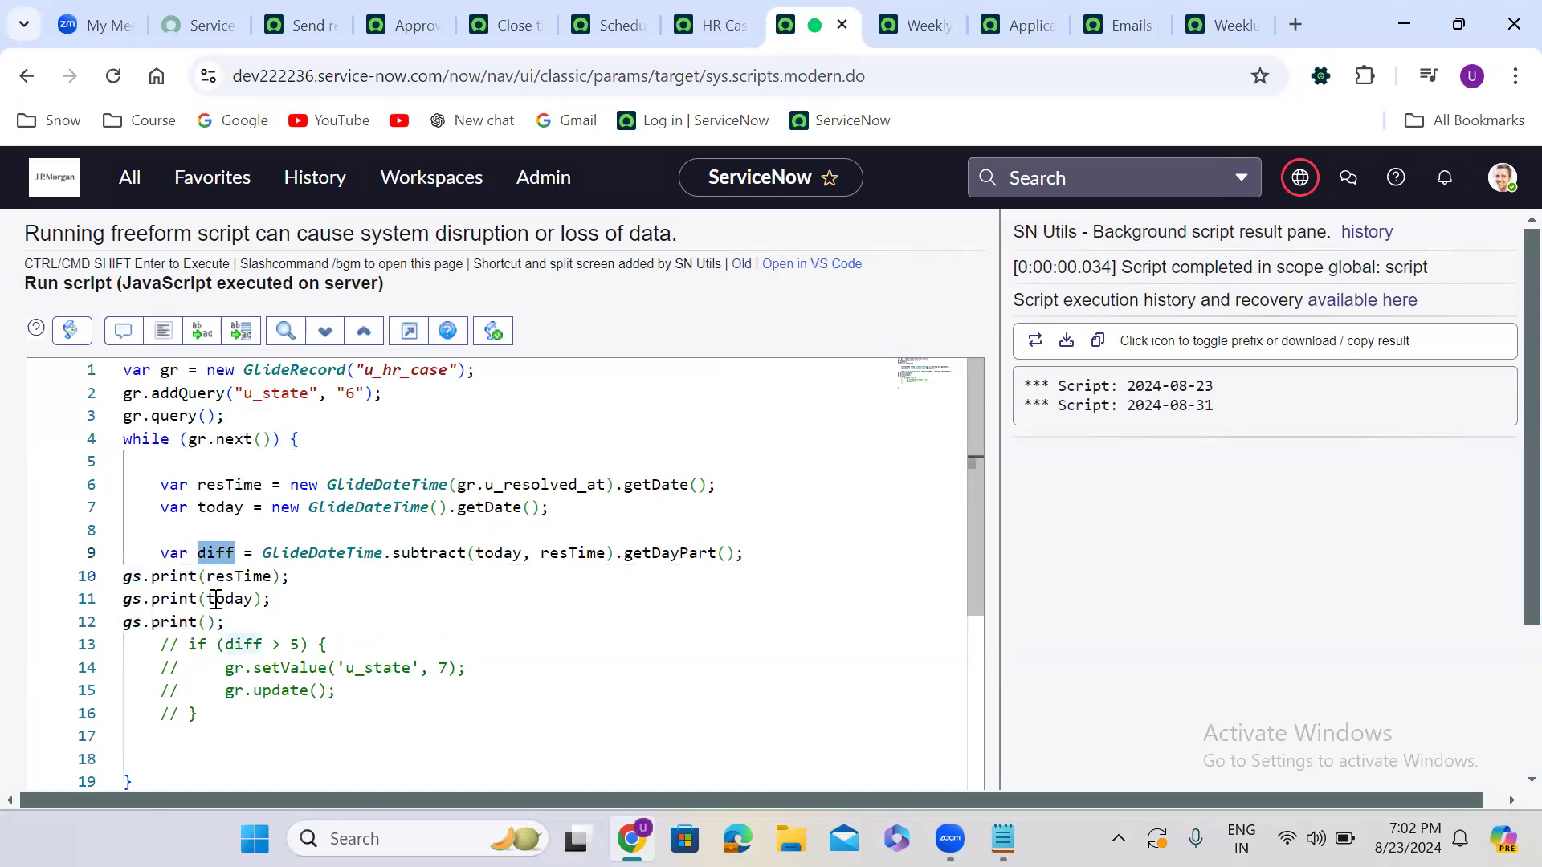
left_click(209, 623)
key("ctrl+v")
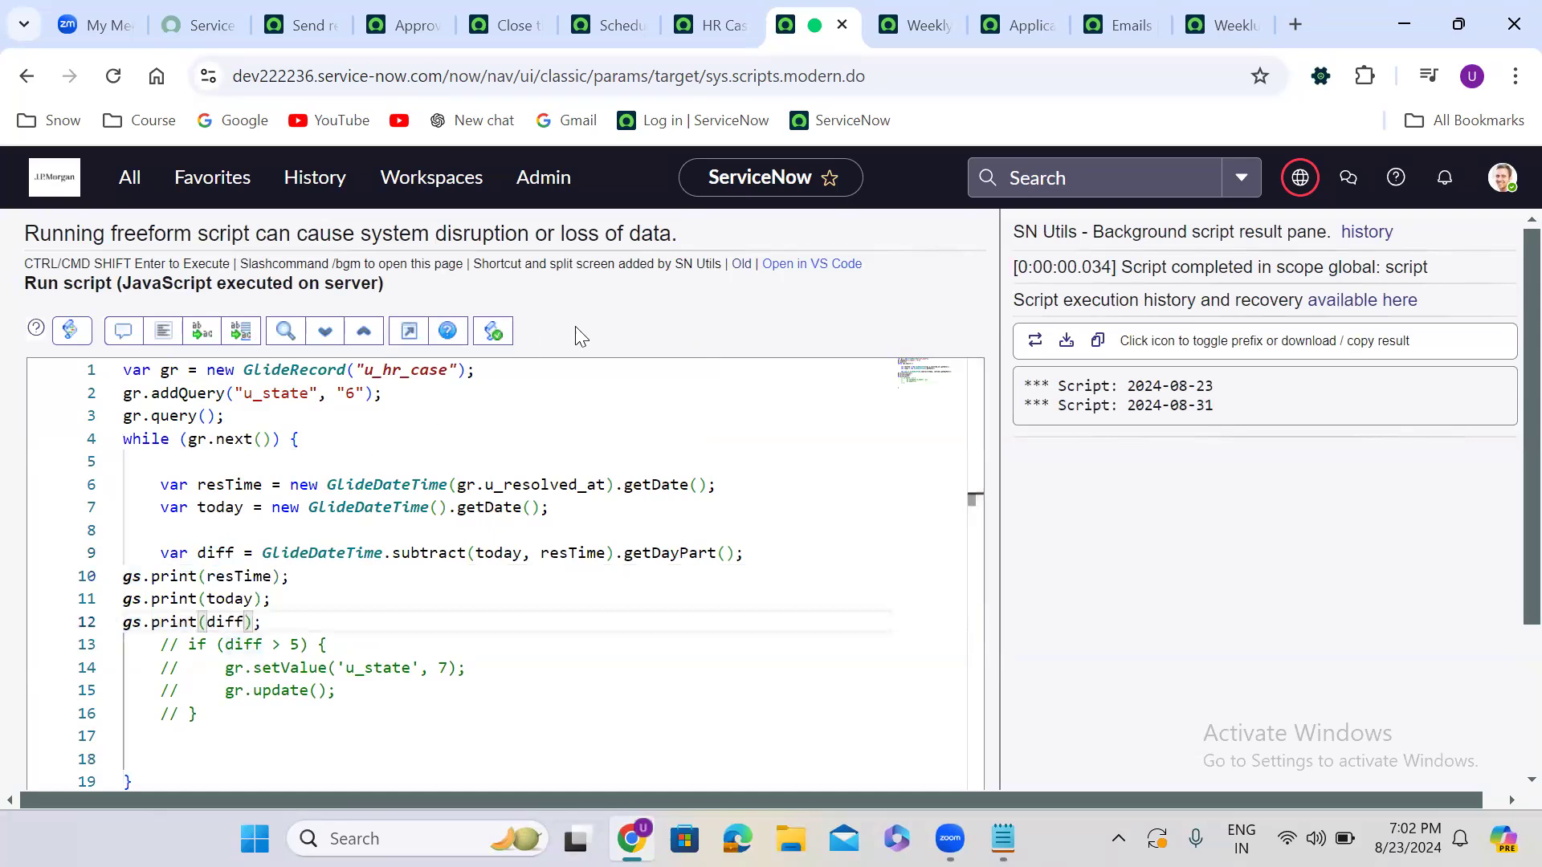
scroll(594, 325, "down", 2)
left_click(90, 737)
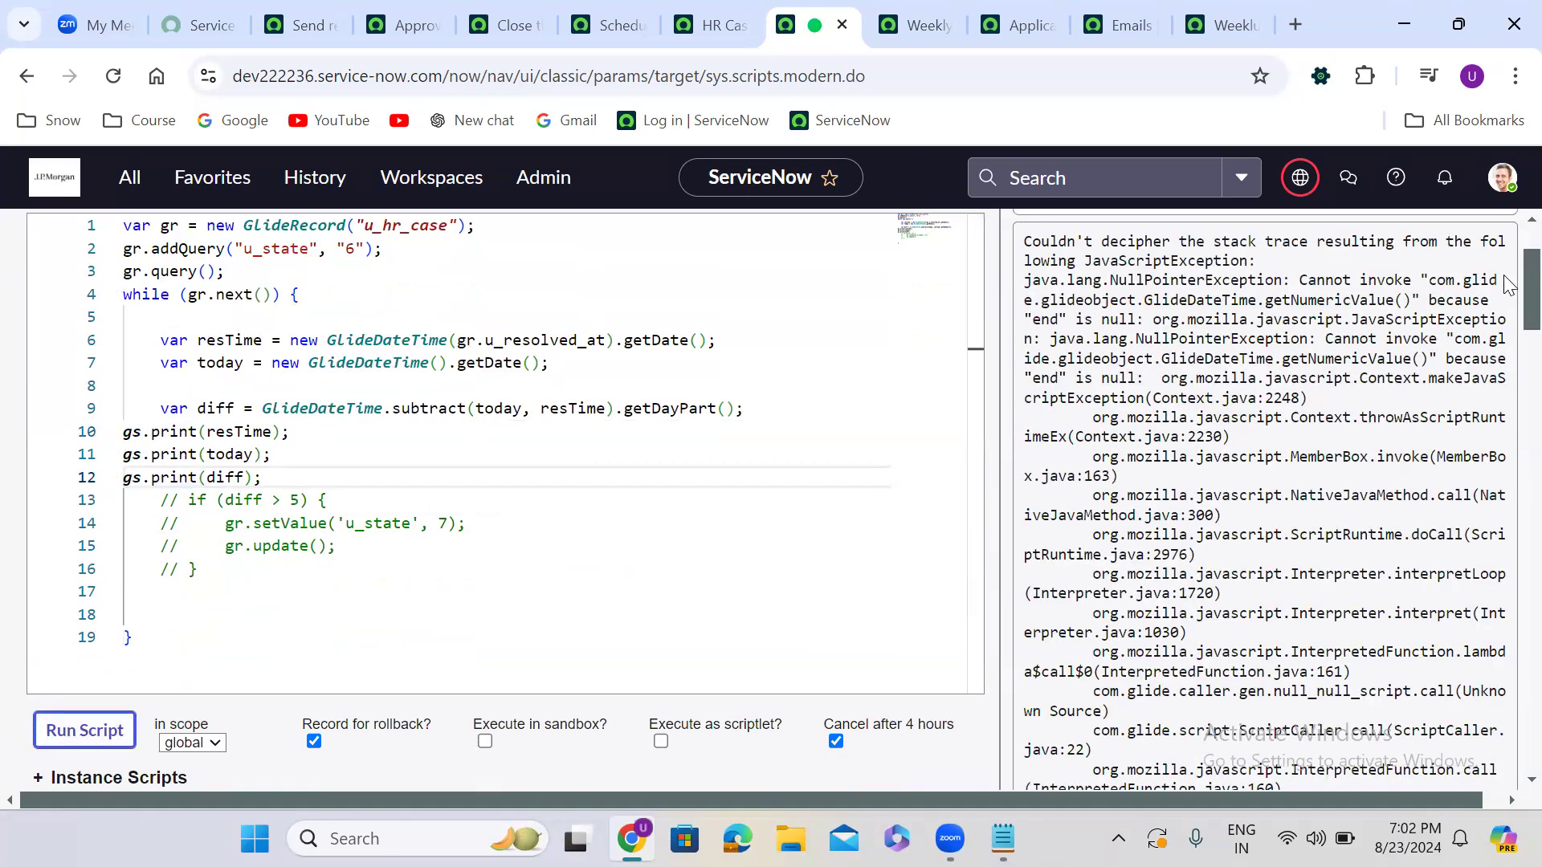
scroll(1504, 482, "down", 15)
scroll(1493, 713, "down", 15)
scroll(1504, 503, "up", 10)
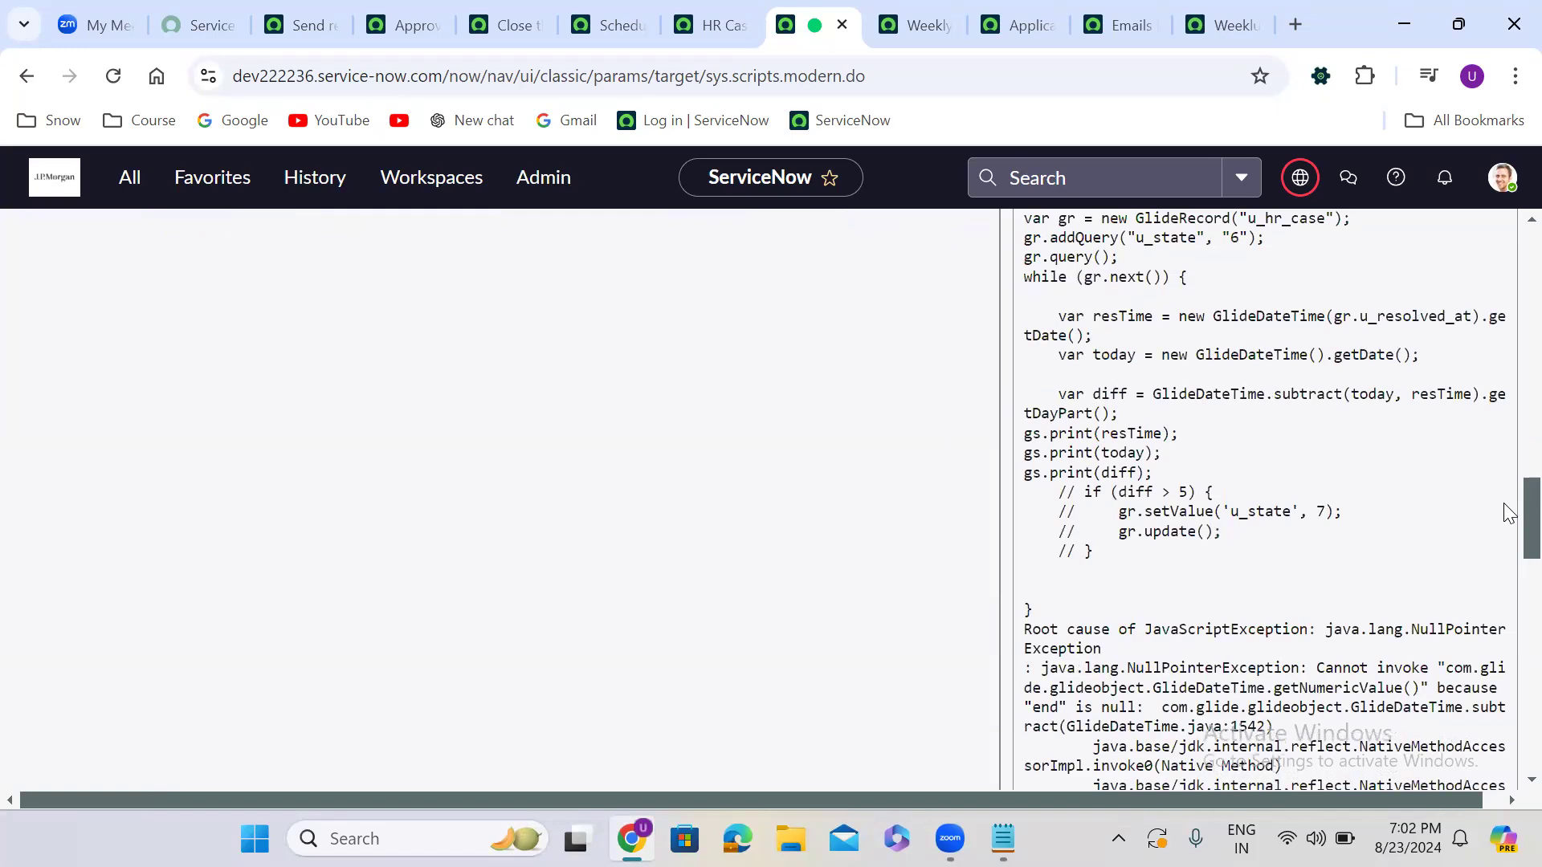
scroll(1508, 513, "up", 20)
scroll(1495, 245, "up", 3)
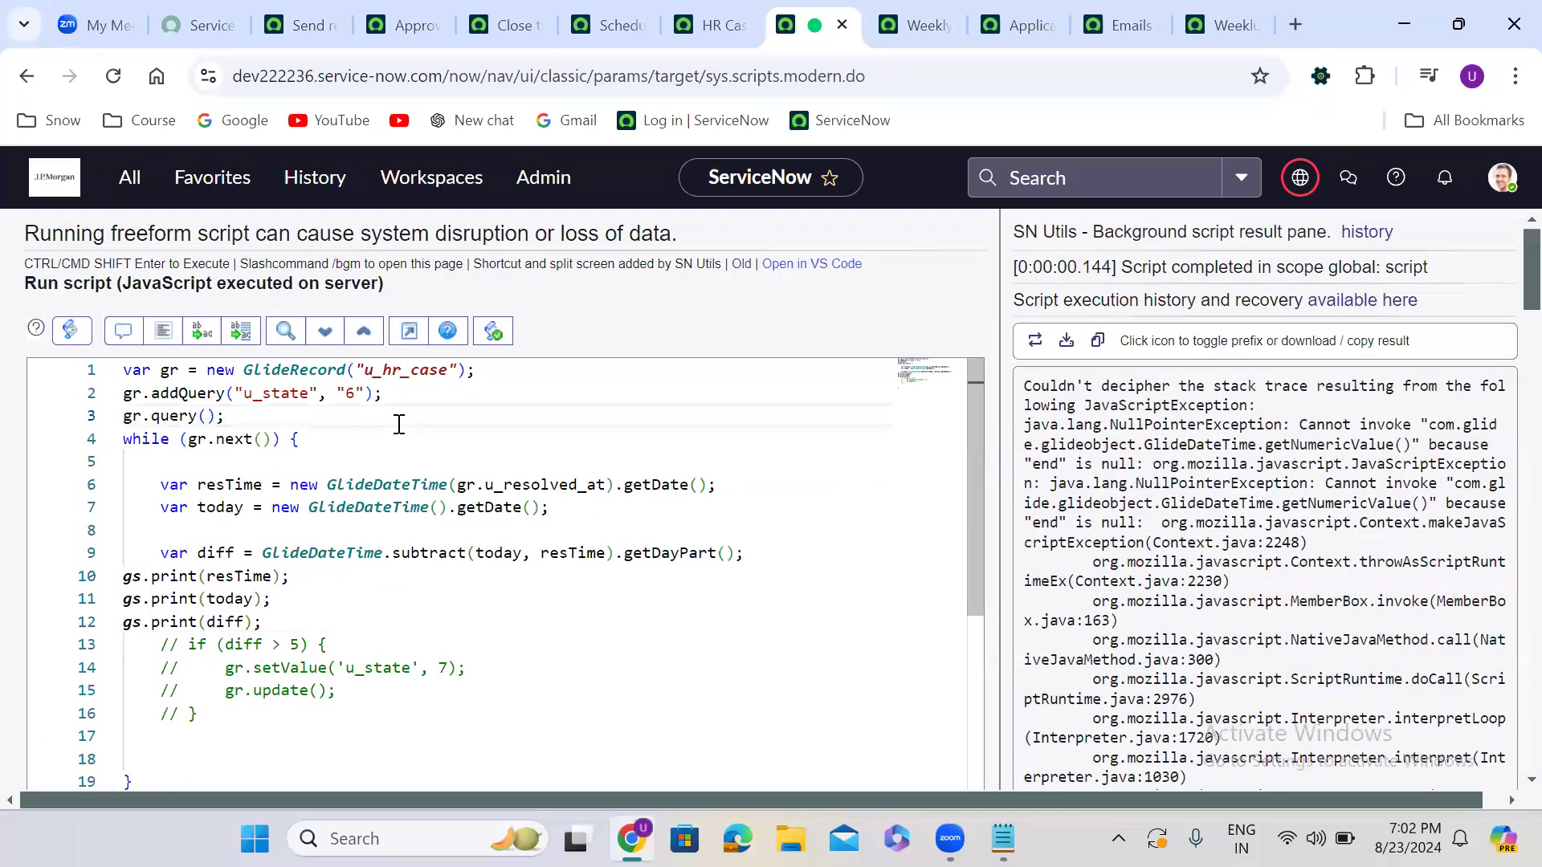
left_click(111, 439)
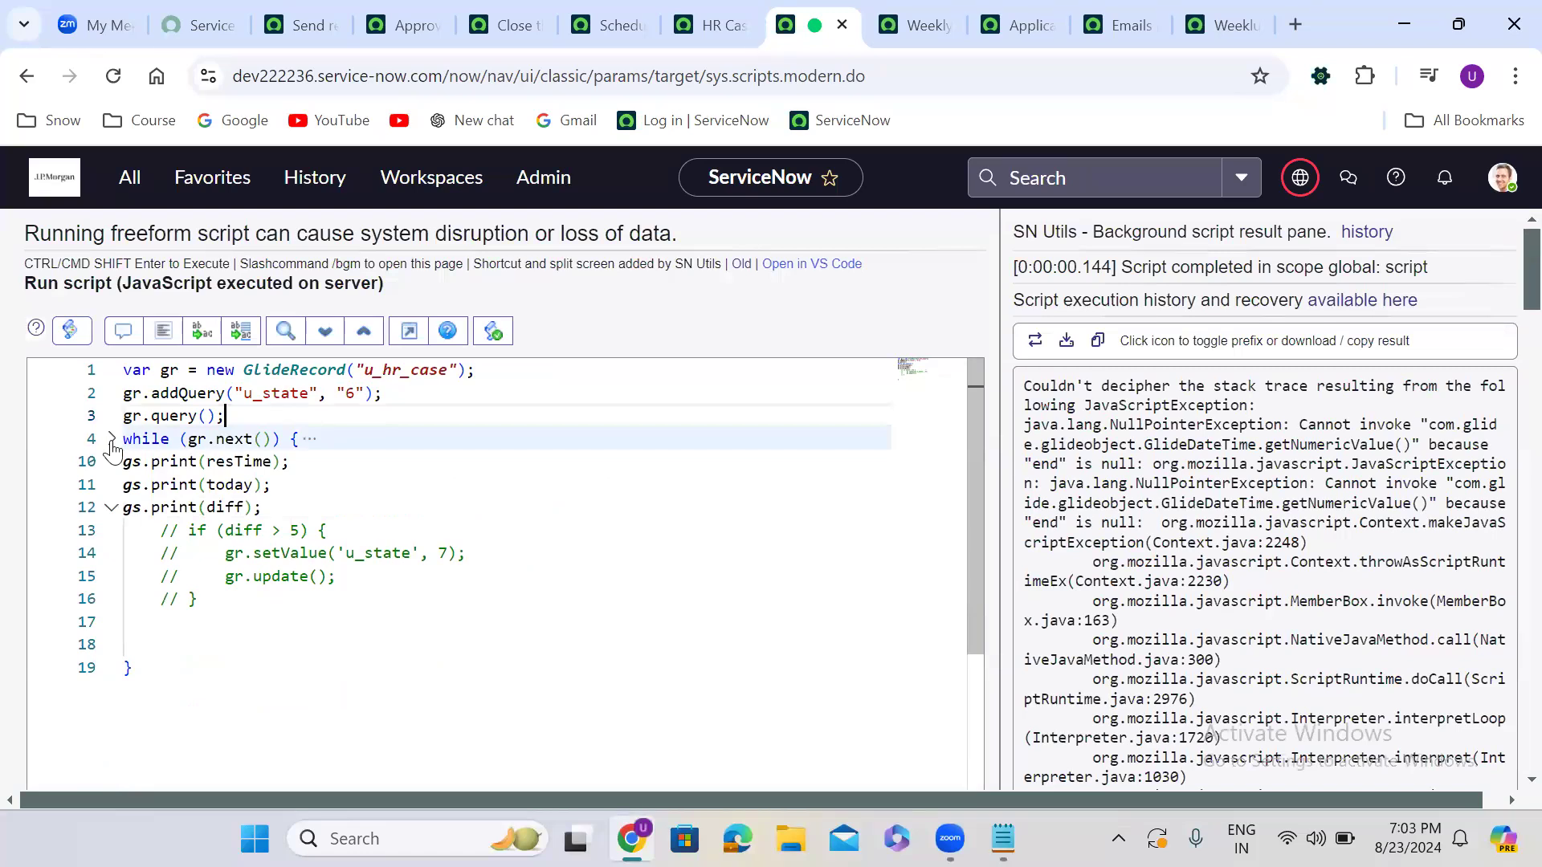
left_click(313, 440)
left_click(313, 440)
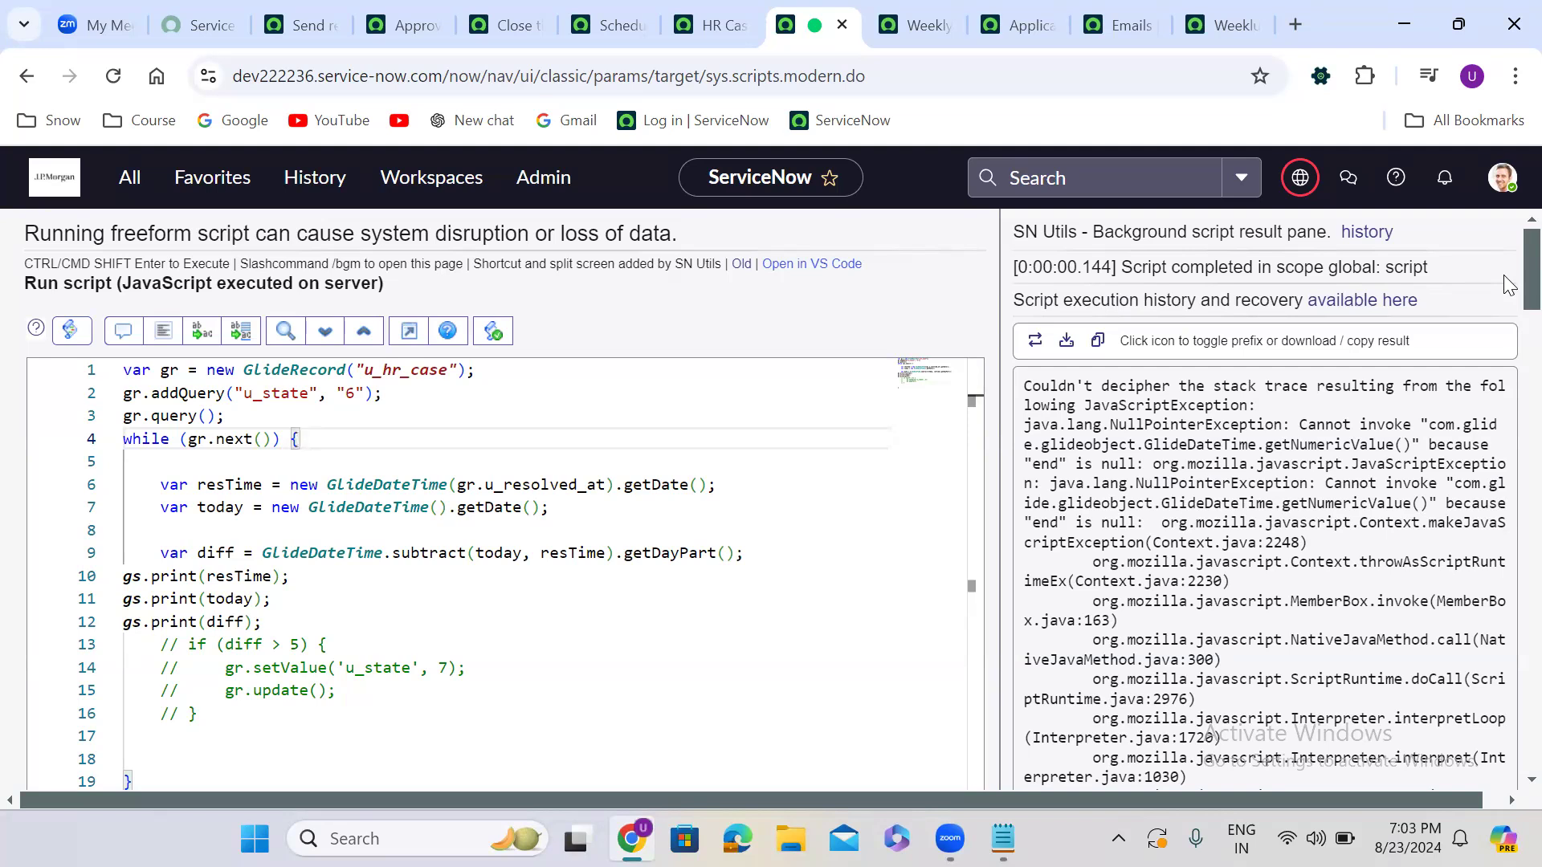
scroll(1503, 353, "down", 10)
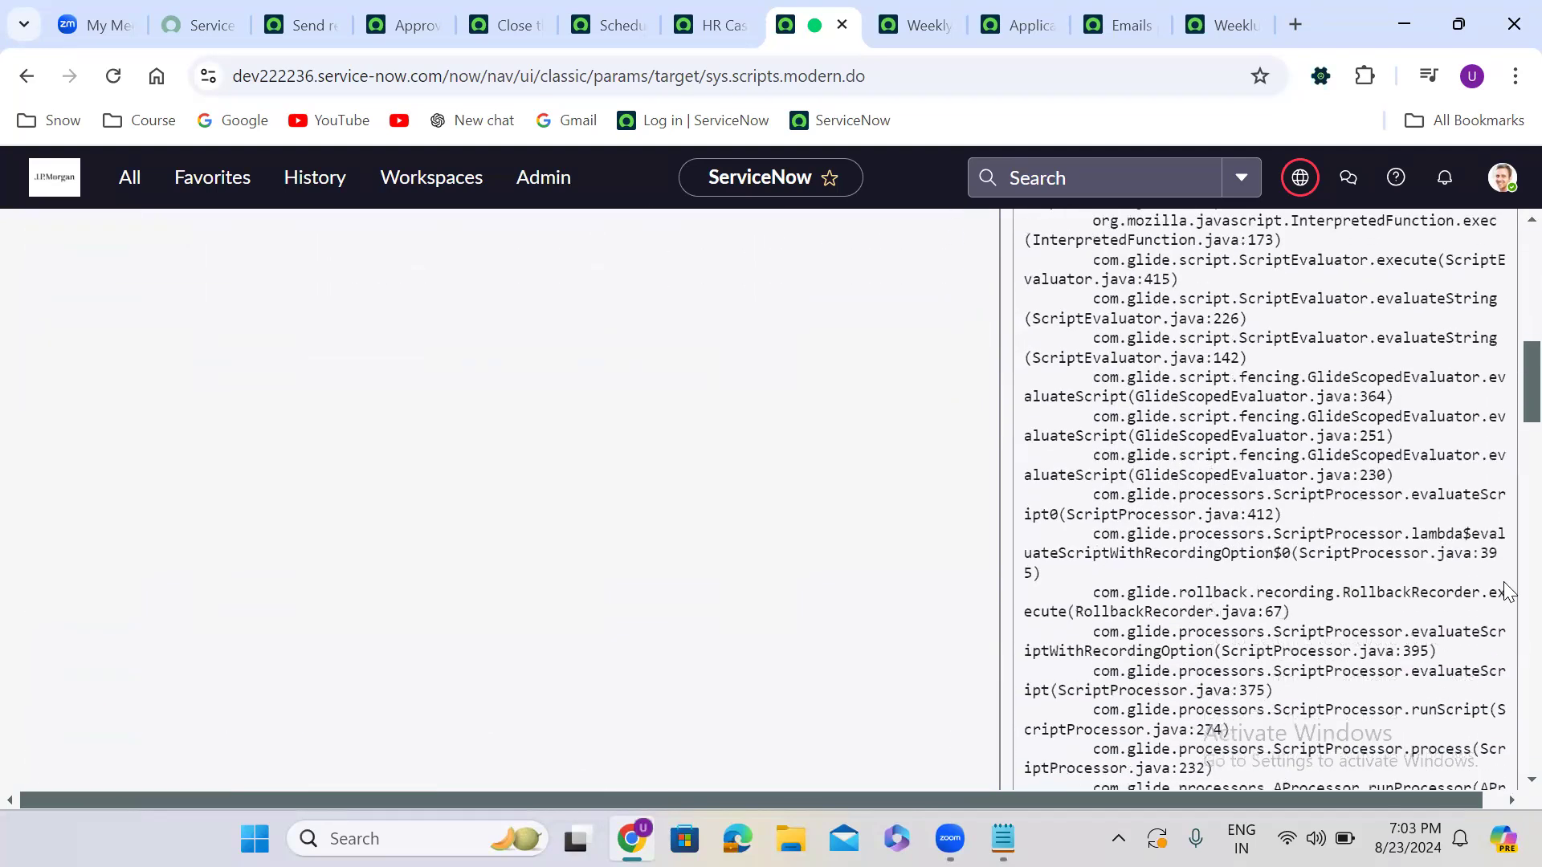
scroll(1503, 642, "down", 15)
scroll(1507, 759, "down", 6)
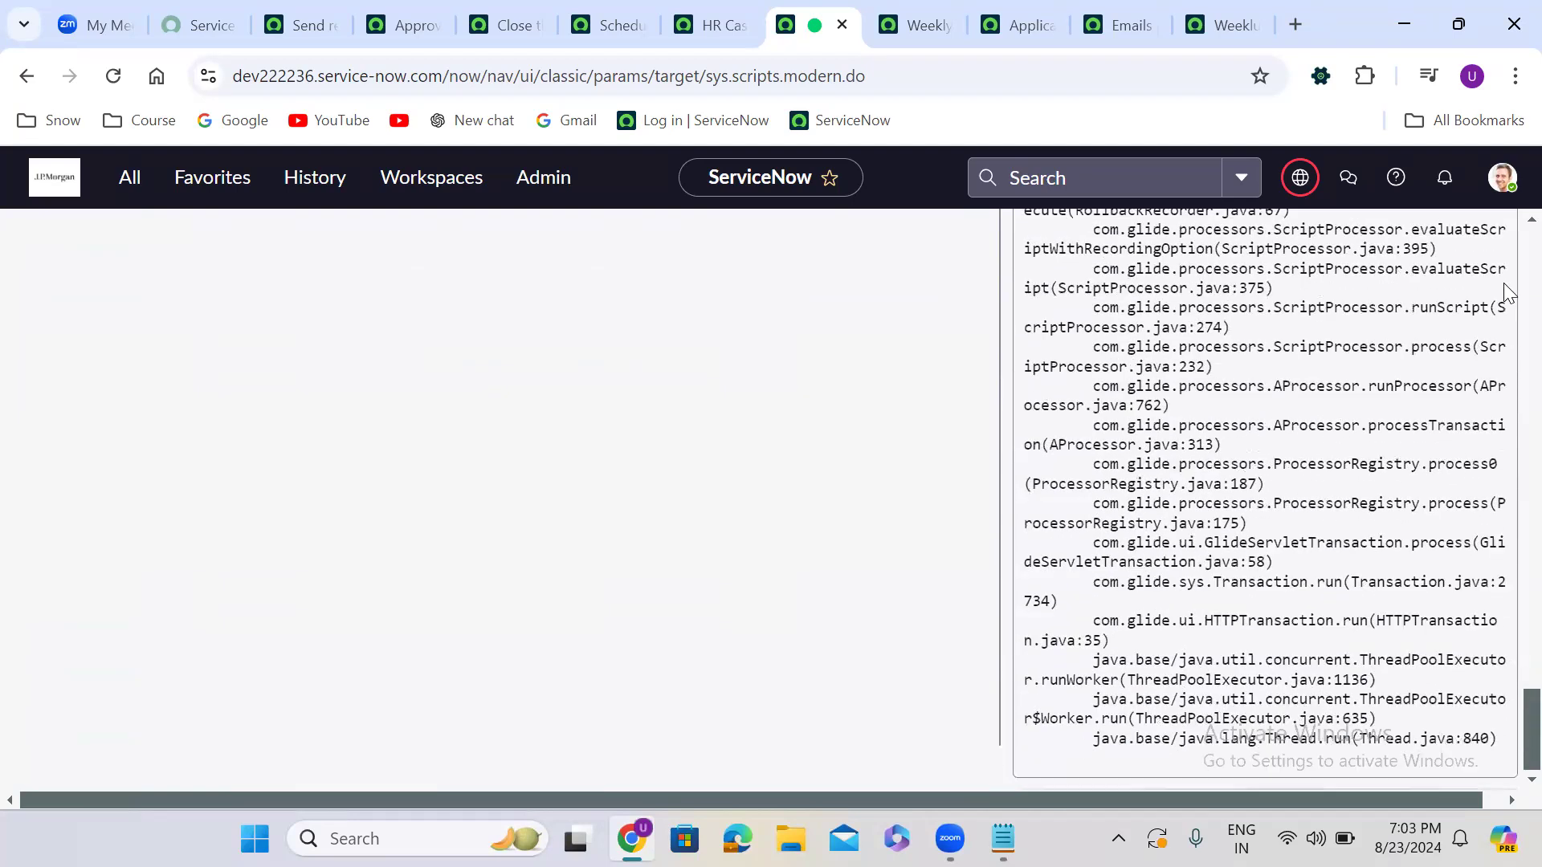
scroll(1503, 283, "up", 20)
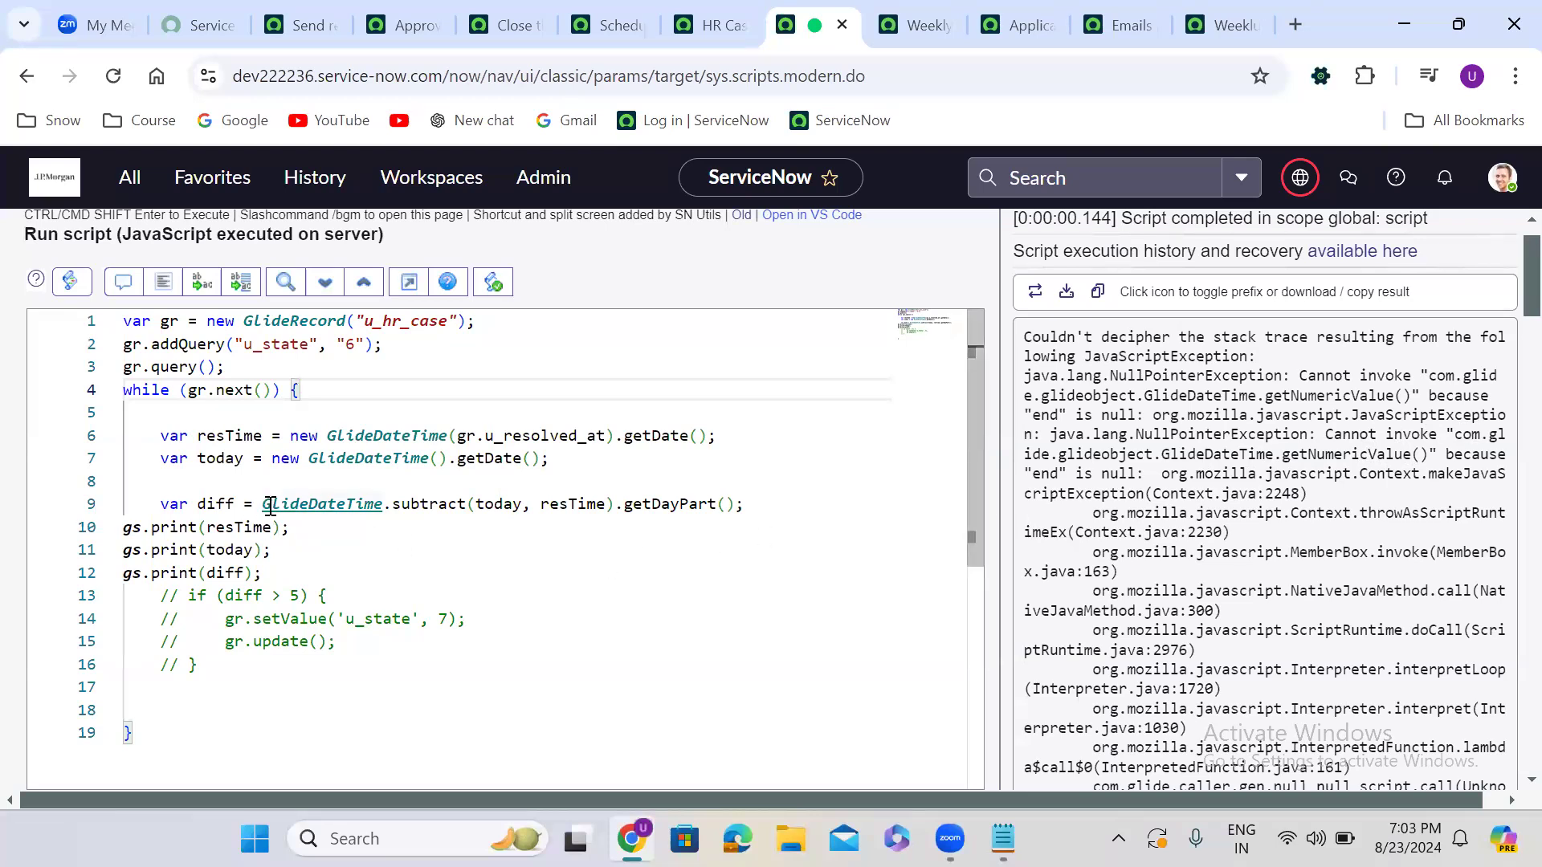
Replace line 9's GlideDateTime subtraction with gs.dateDiff(today, resTime, true)
mouse_move(271, 506)
left_click_drag(265, 506, 735, 514)
key("BackSpace")
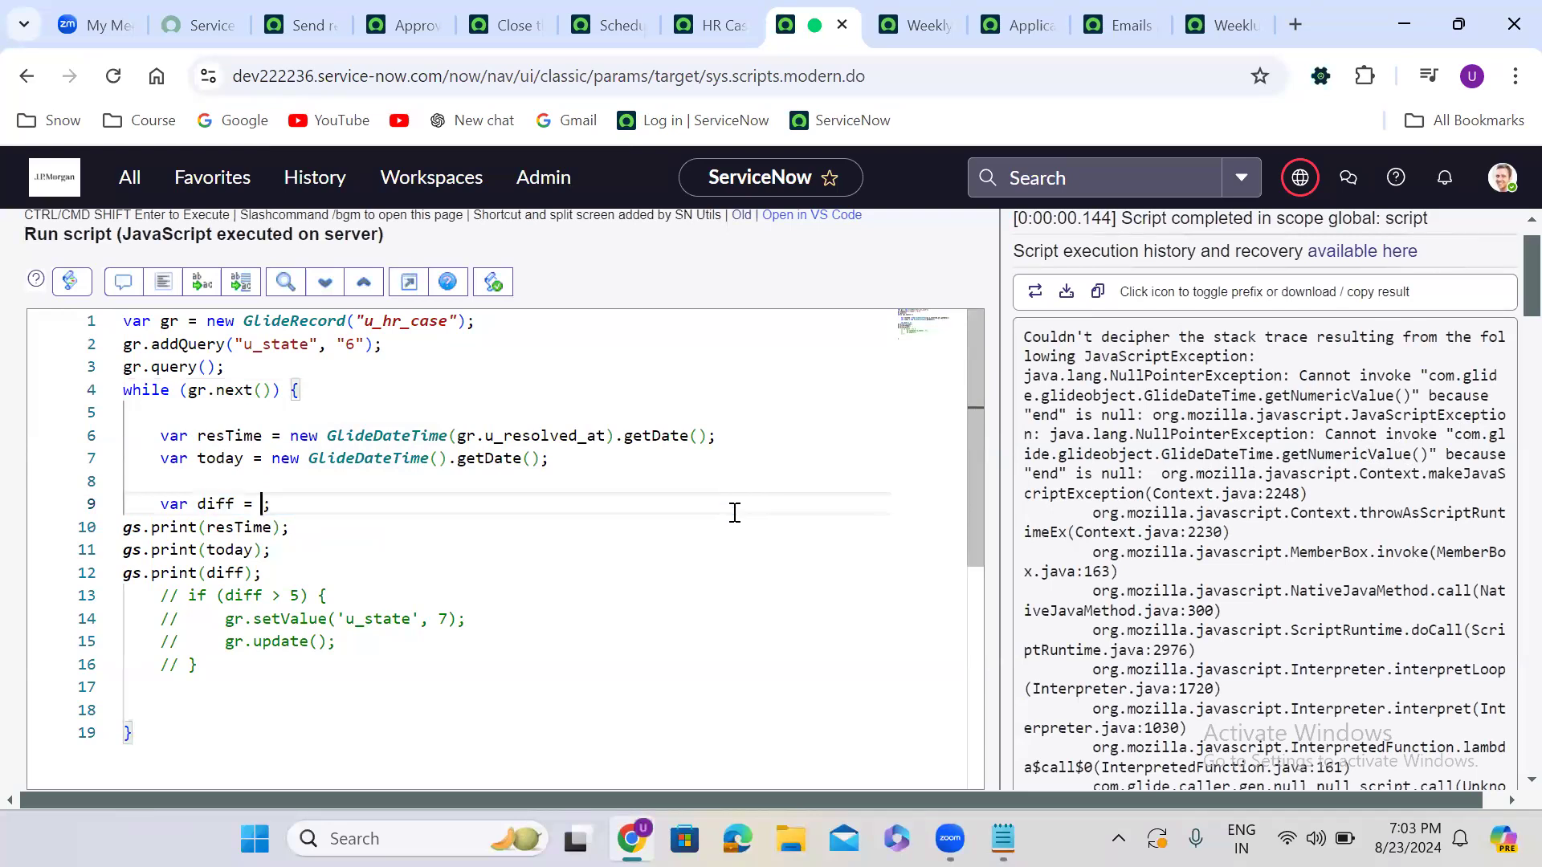
type("gs")
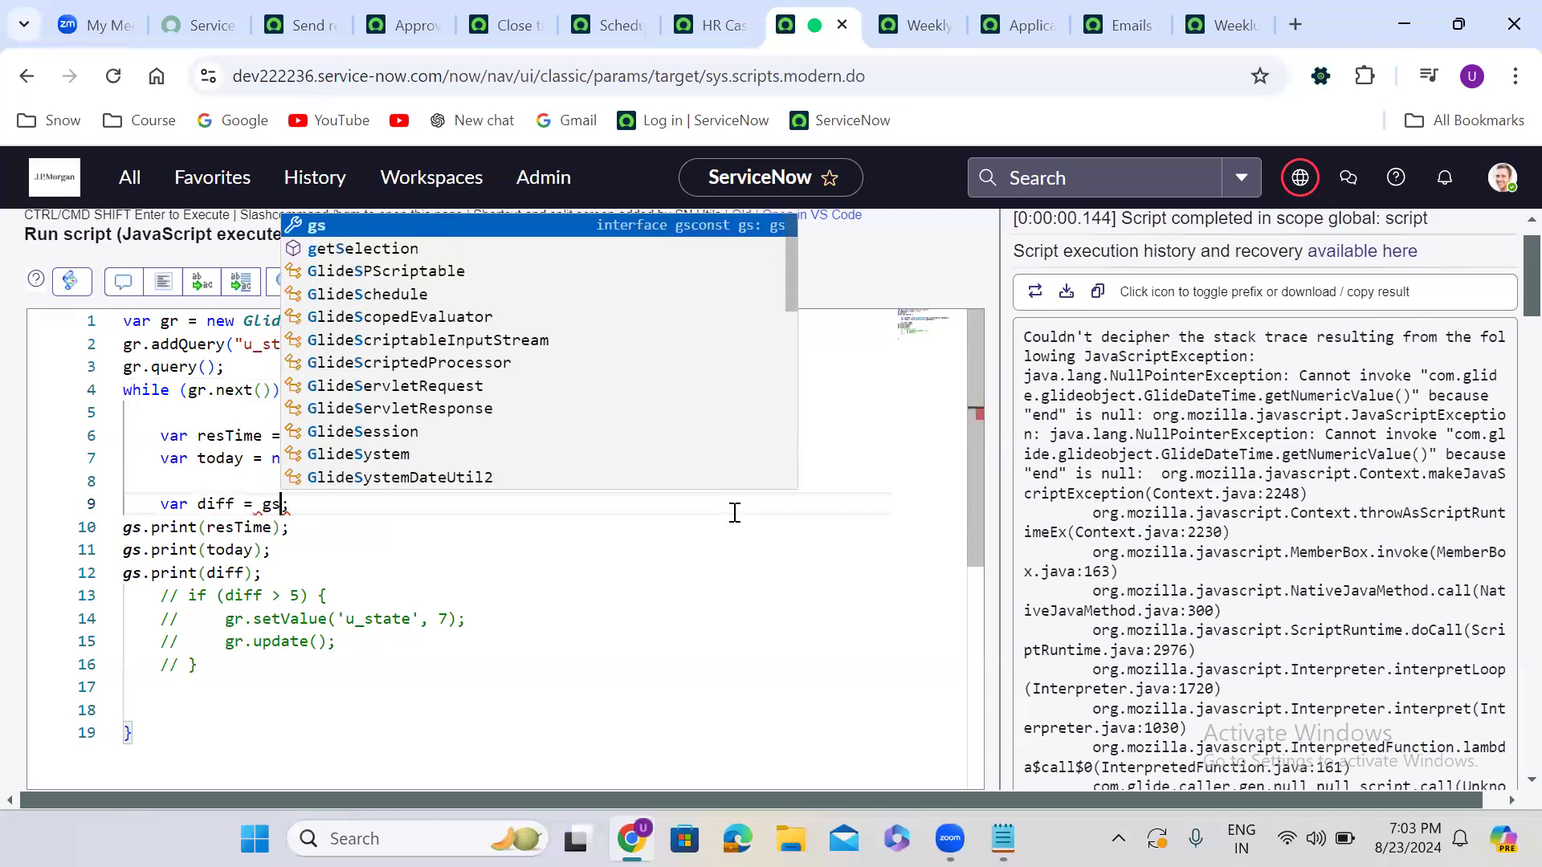
type(".date")
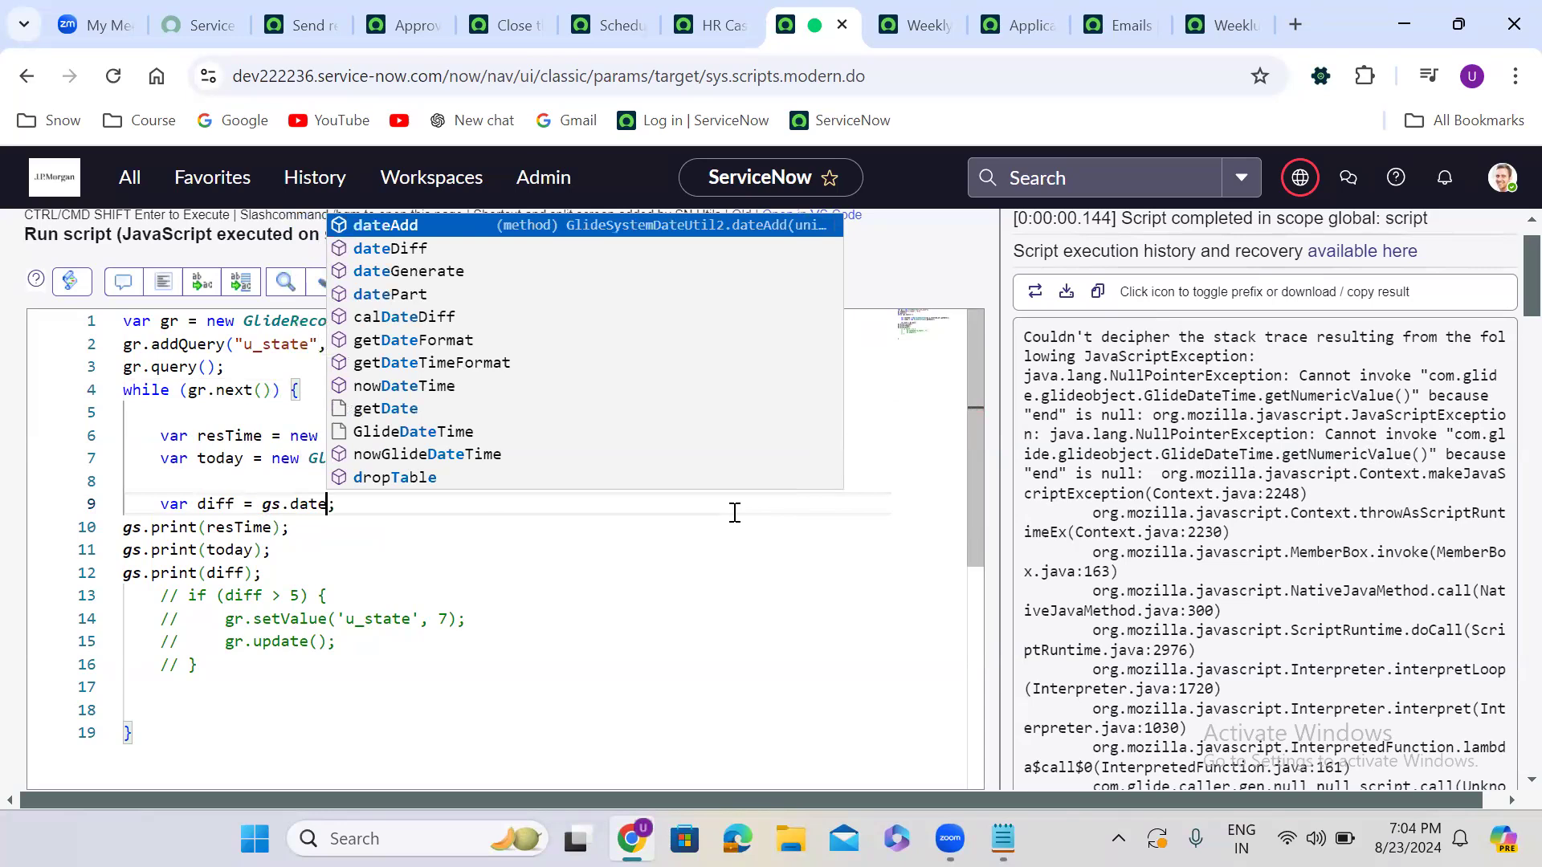
key("Down")
key("Return")
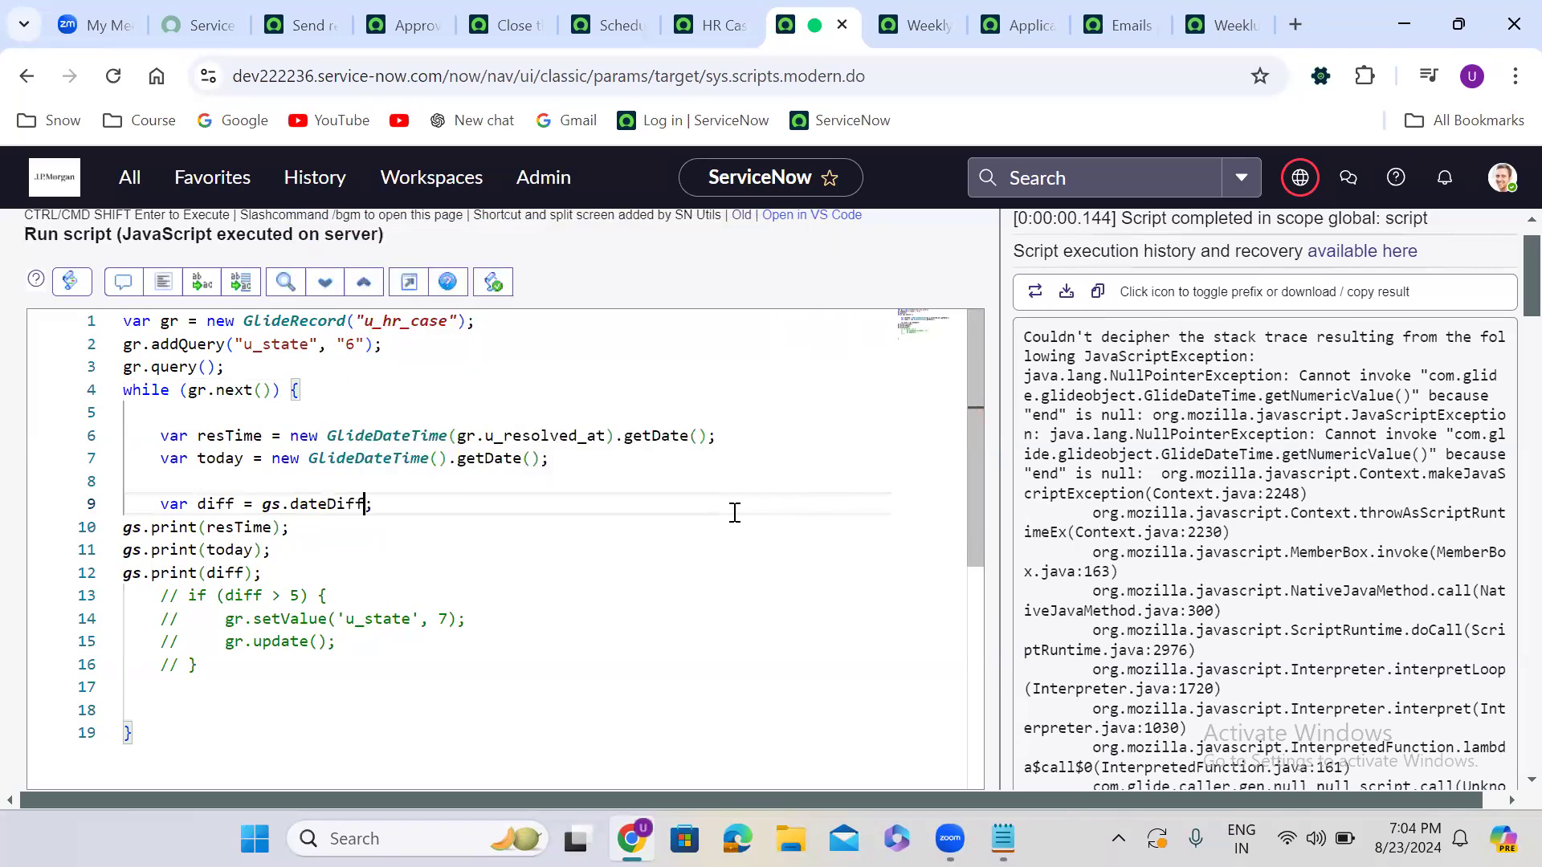
type("()")
type("today")
type(", res")
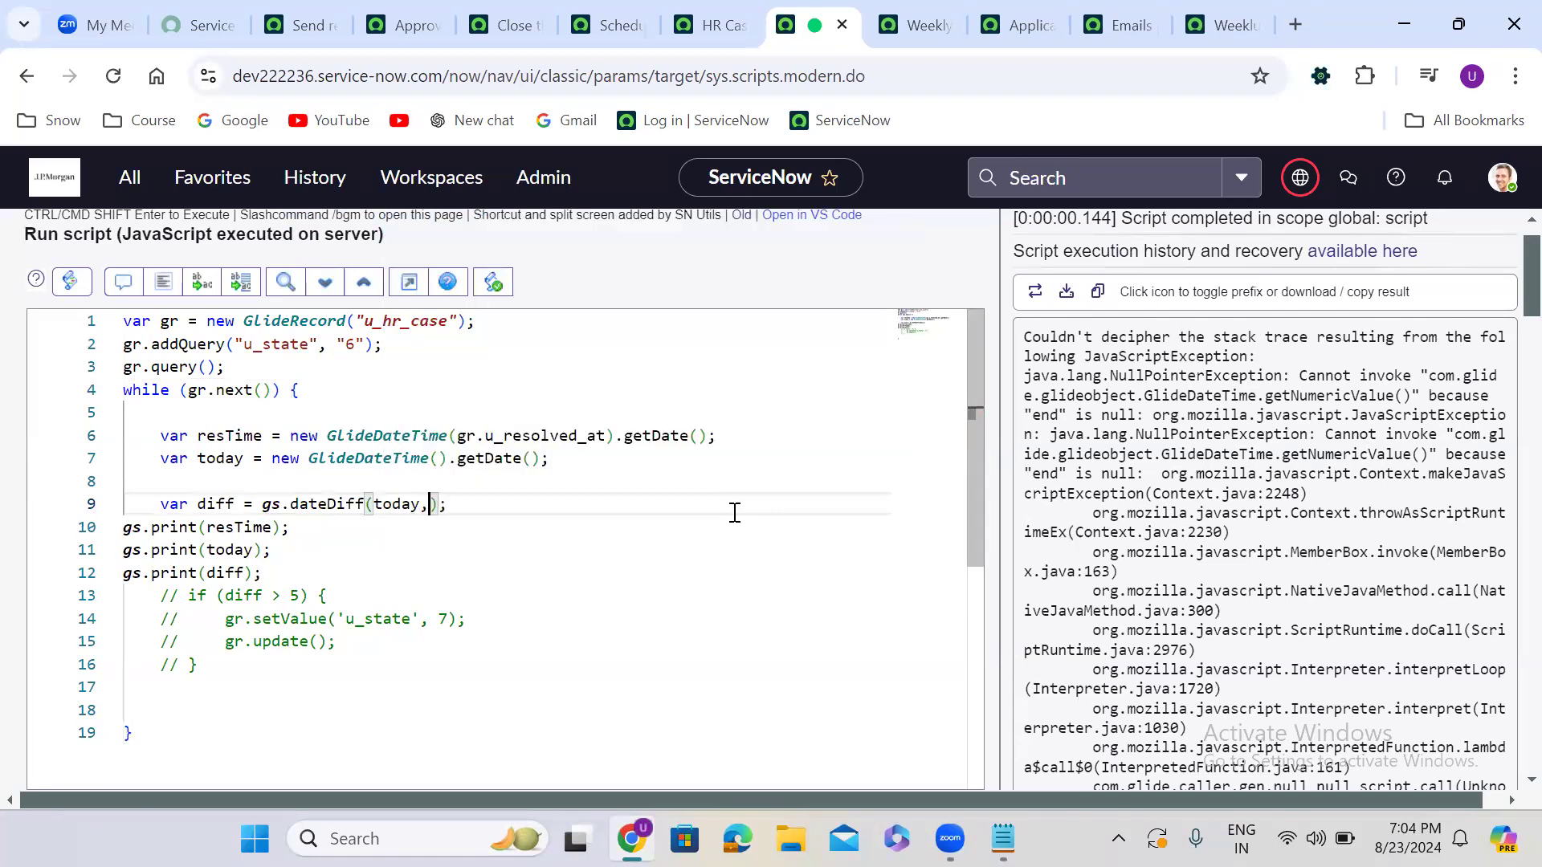
key("Return")
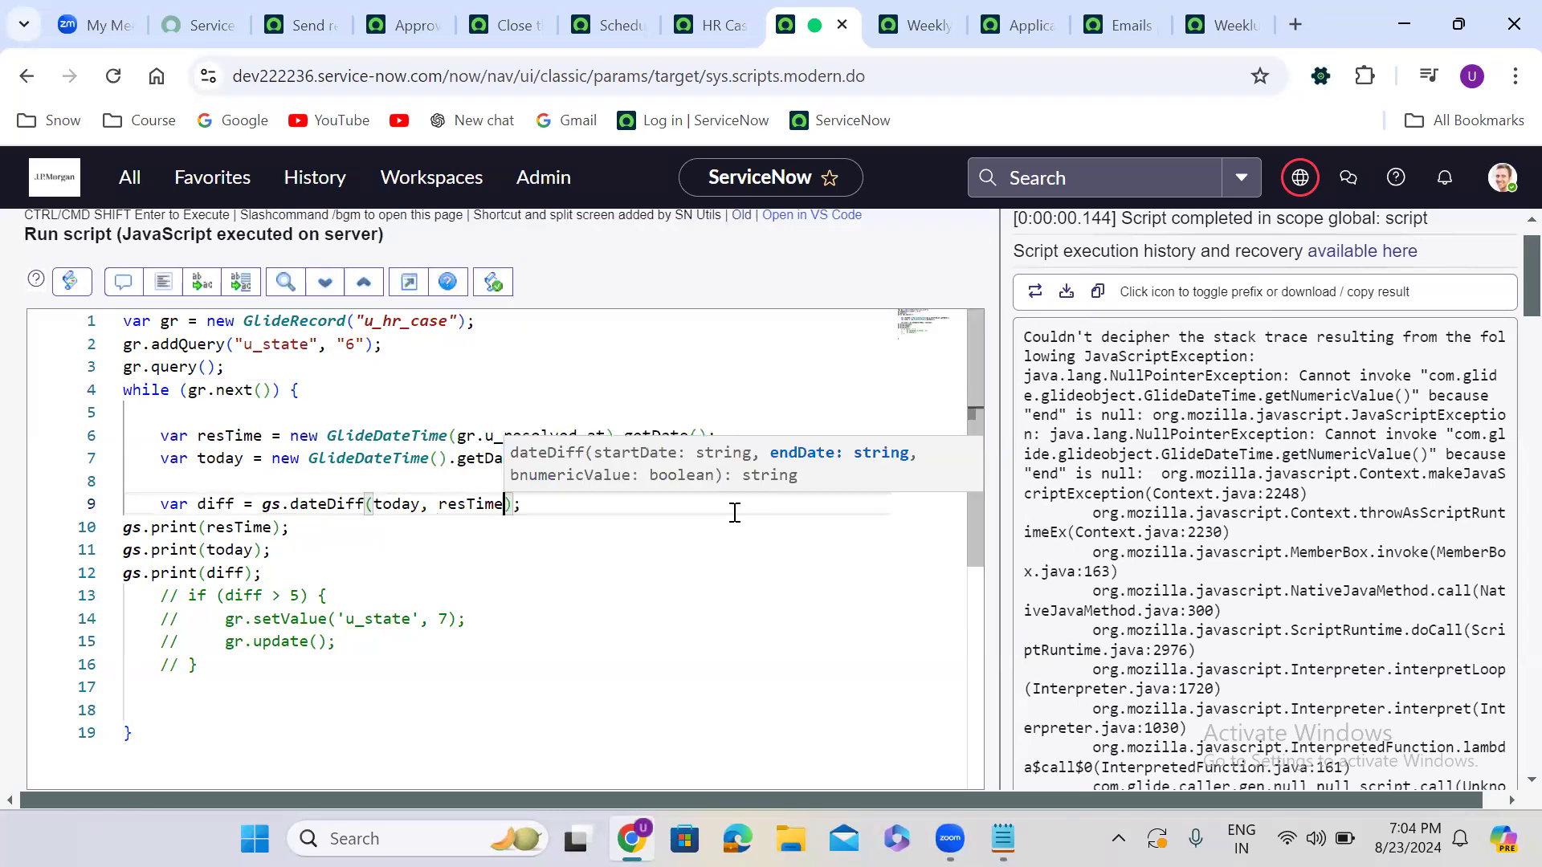
type(", tryu")
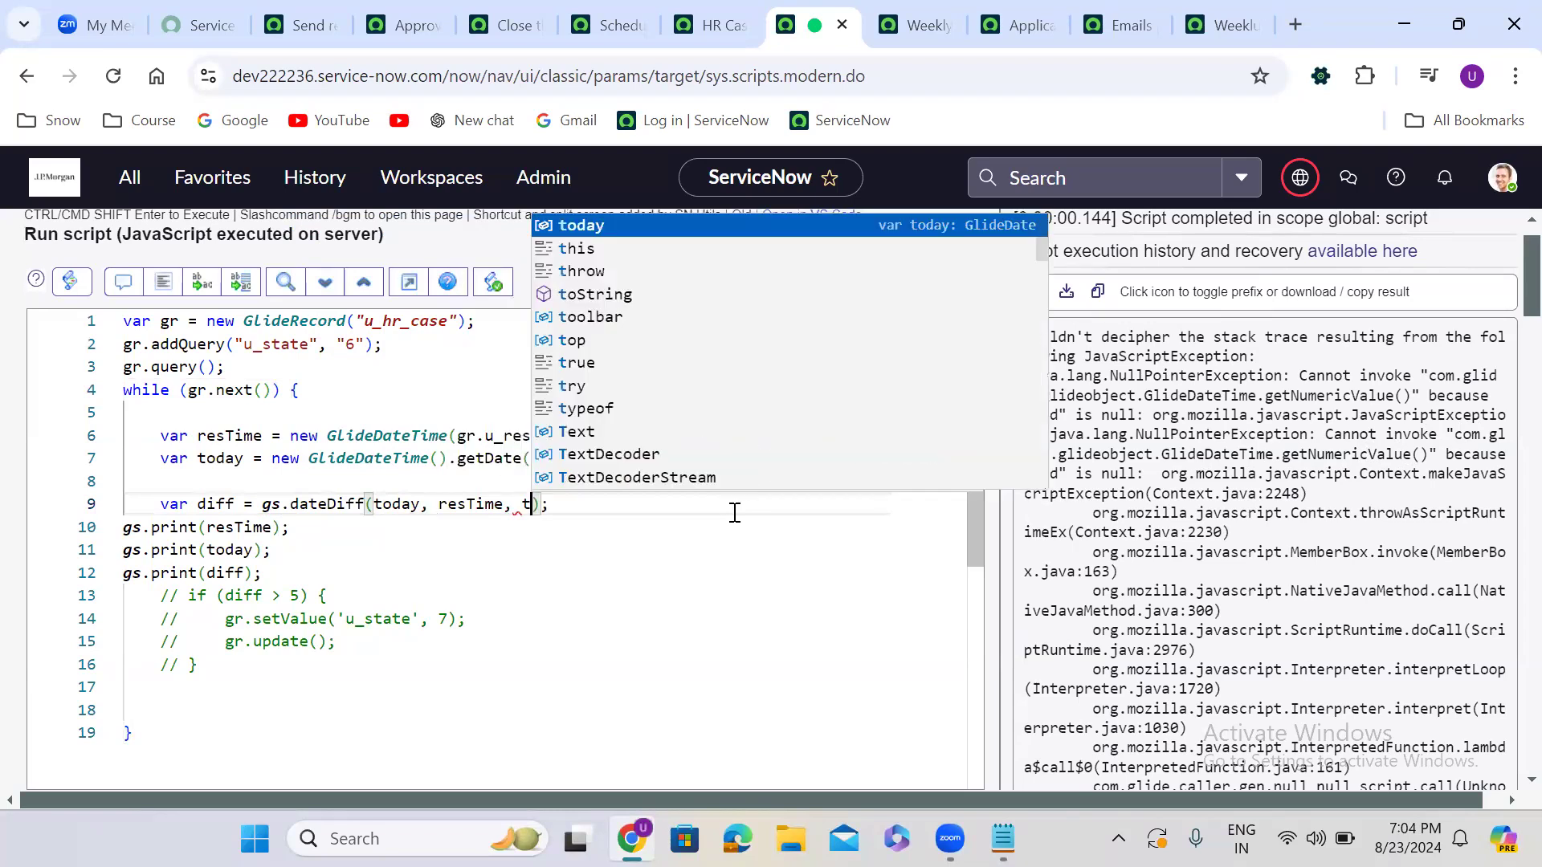
key("BackSpace")
key("BackSpace")
type("ue")
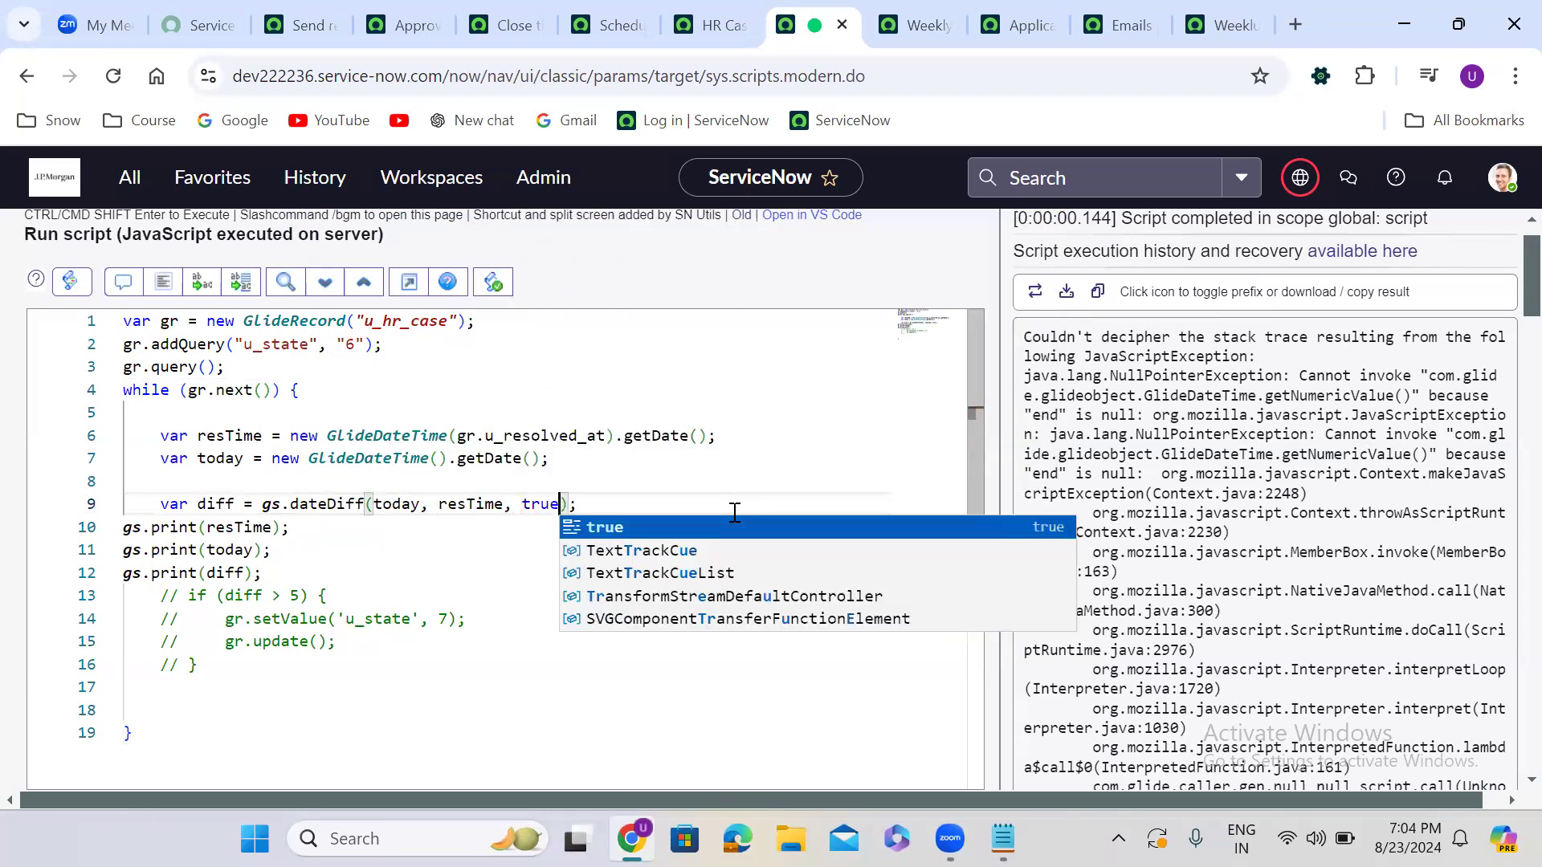
Format and run the script, then inspect output differences such as 52463
left_click(164, 284)
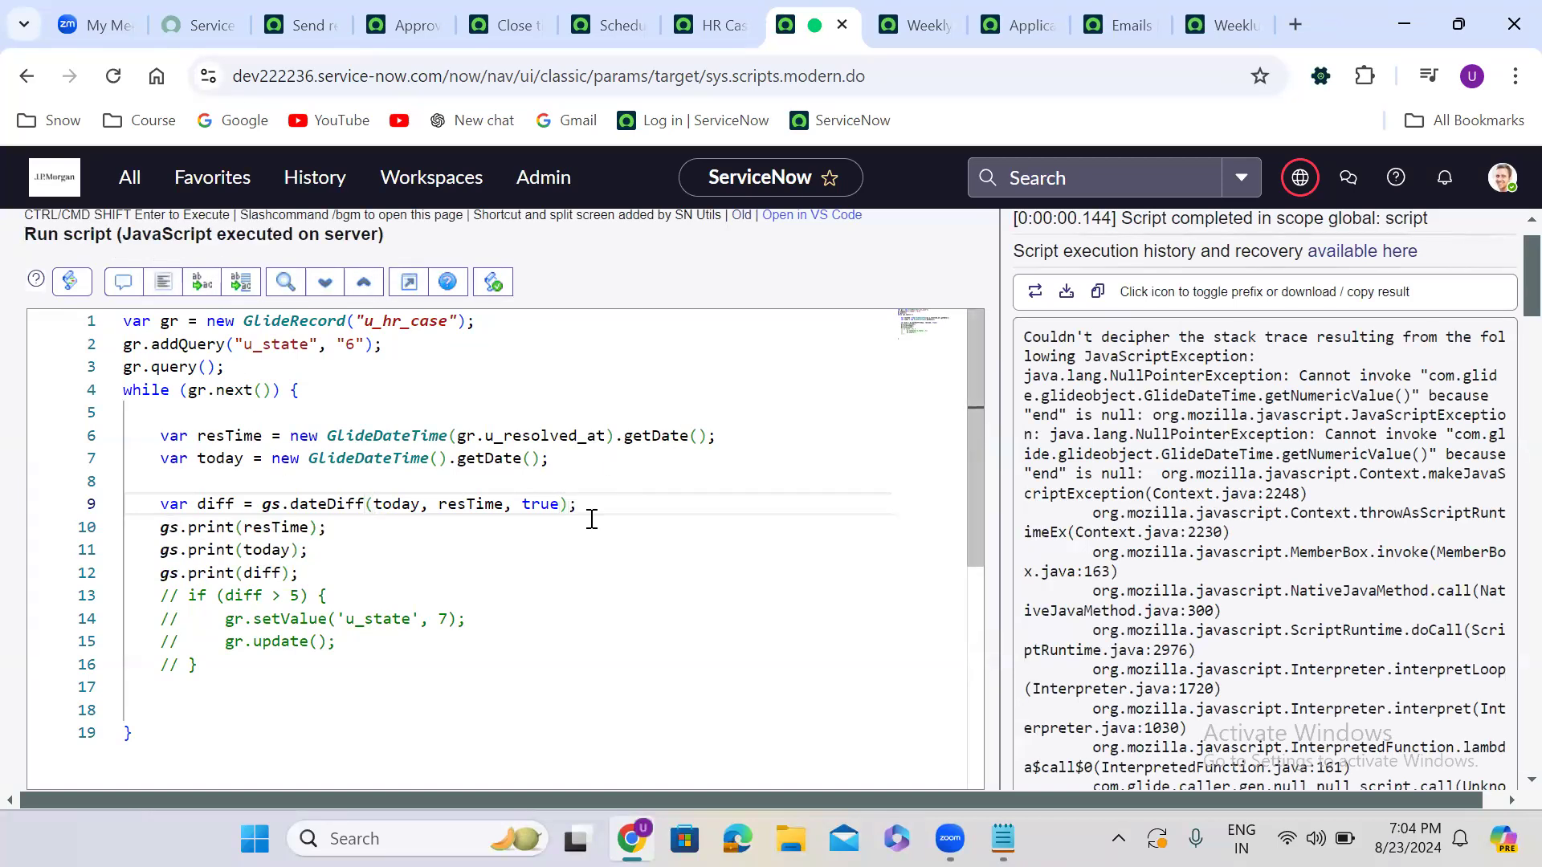
scroll(747, 285, "down", 2)
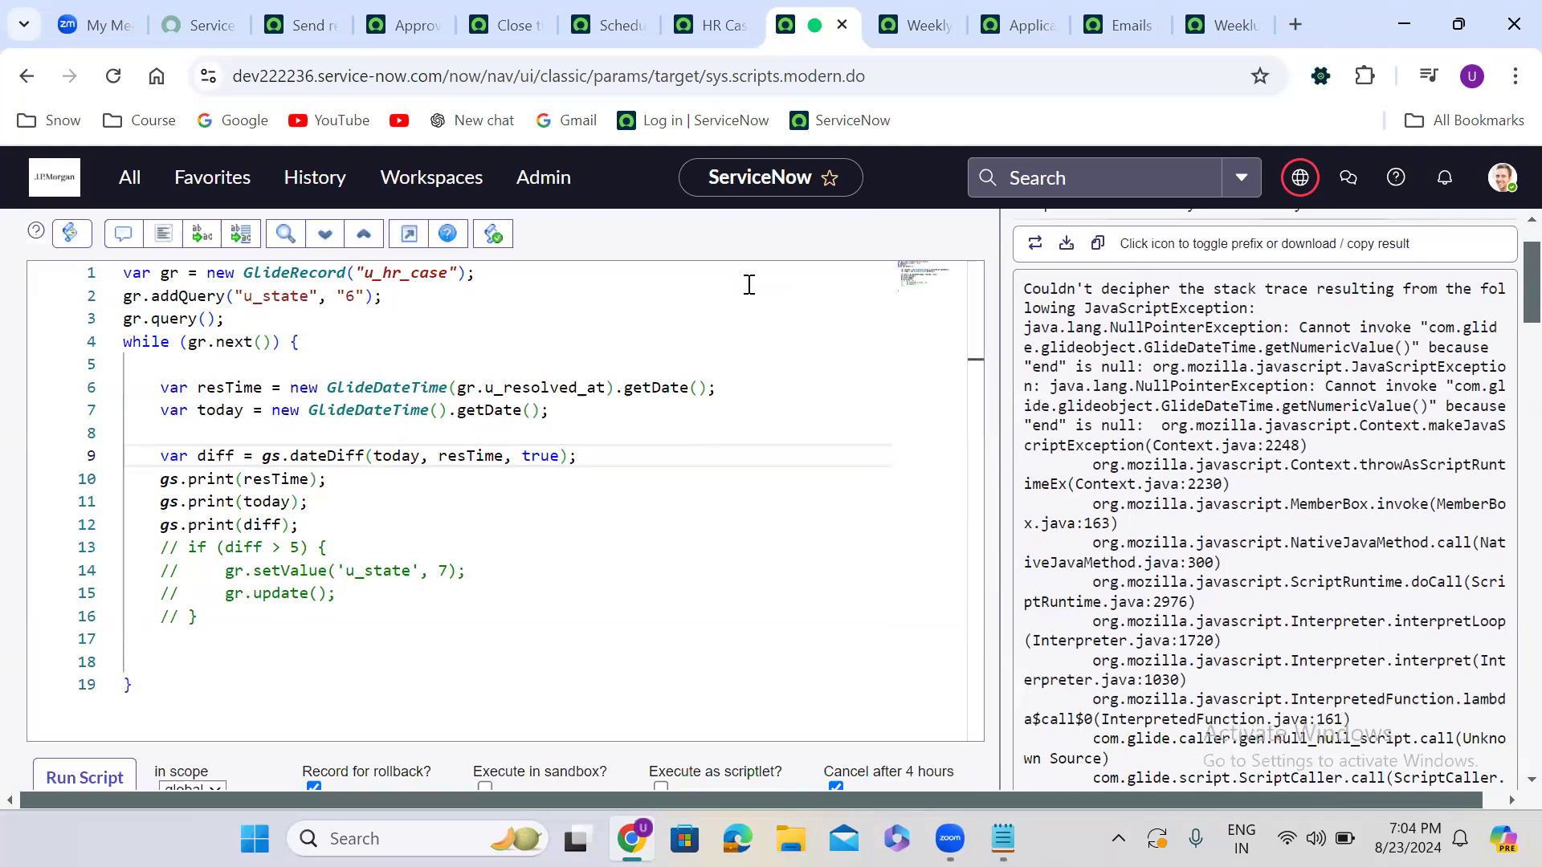
scroll(748, 284, "down", 2)
left_click(95, 635)
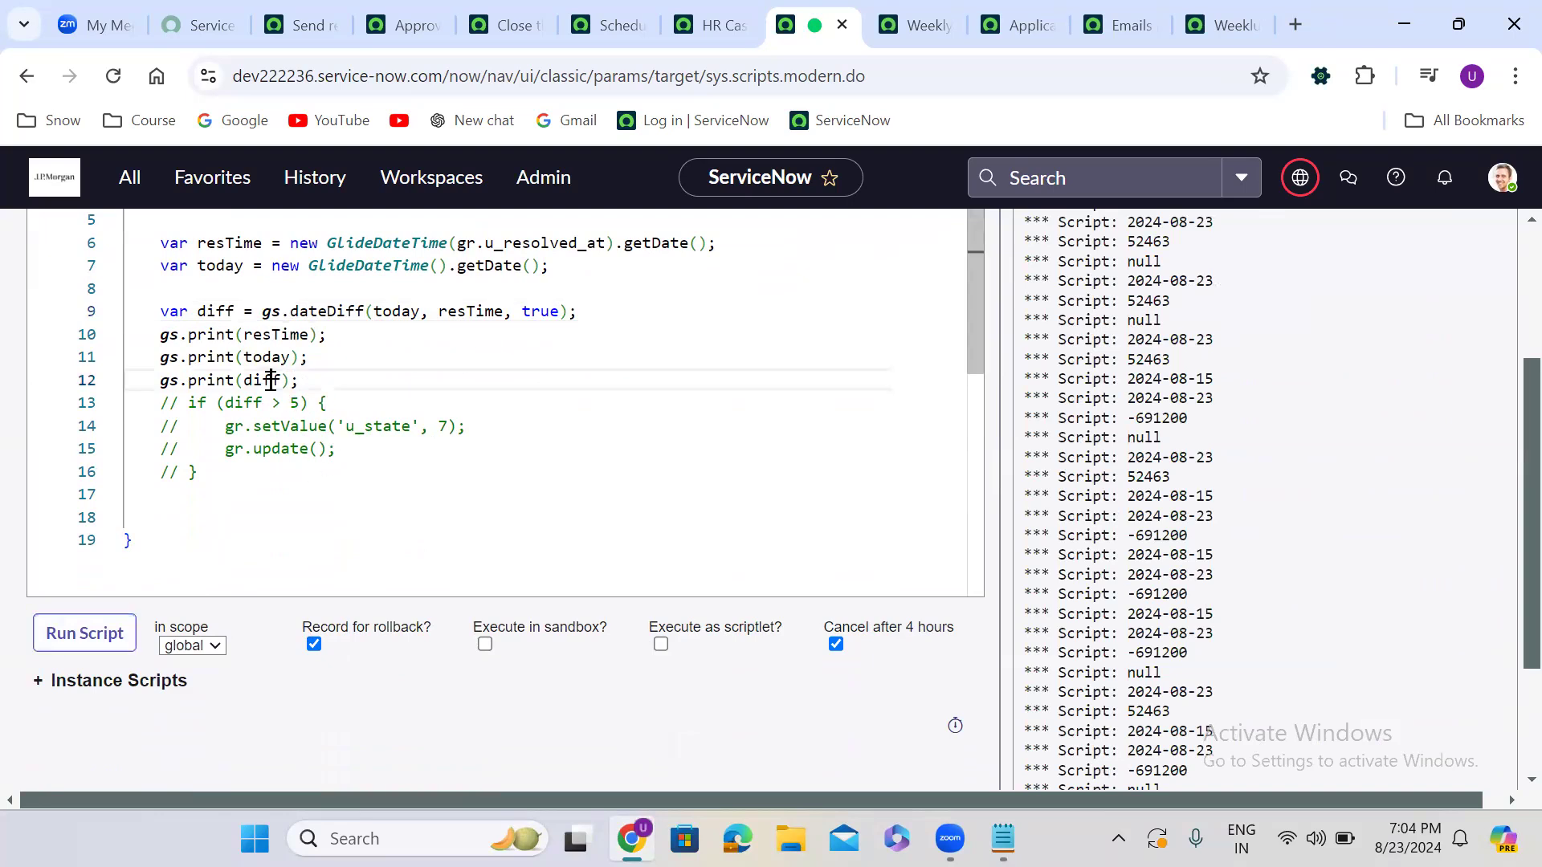
double_click(262, 380)
scroll(1507, 525, "up", 3)
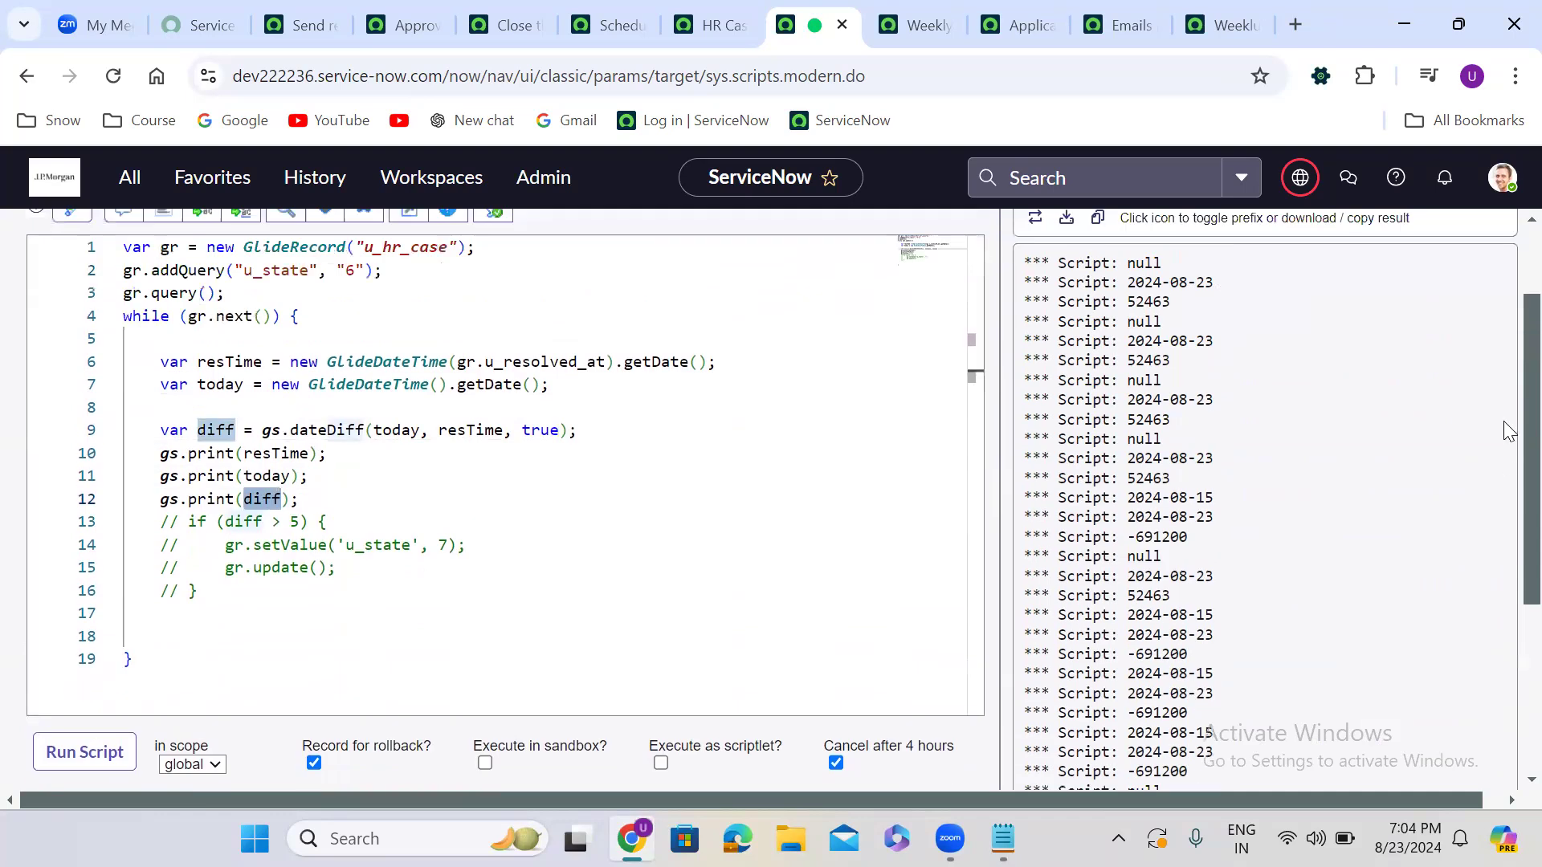
double_click(1154, 482)
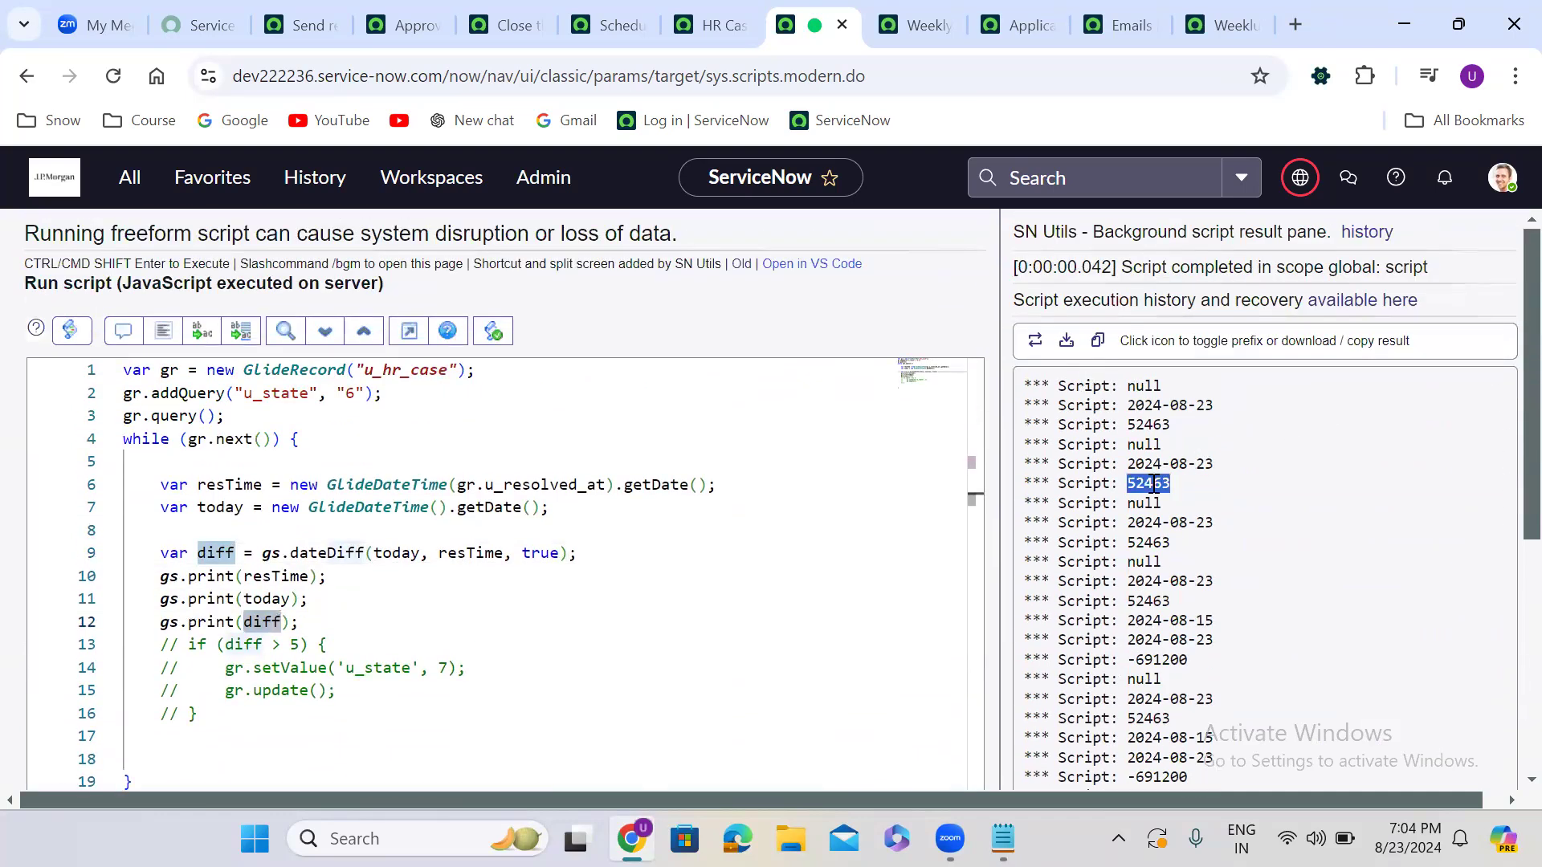
Search Google in a new tab for '5 days in seconds' and pick out the 432000 result
left_click(1293, 24)
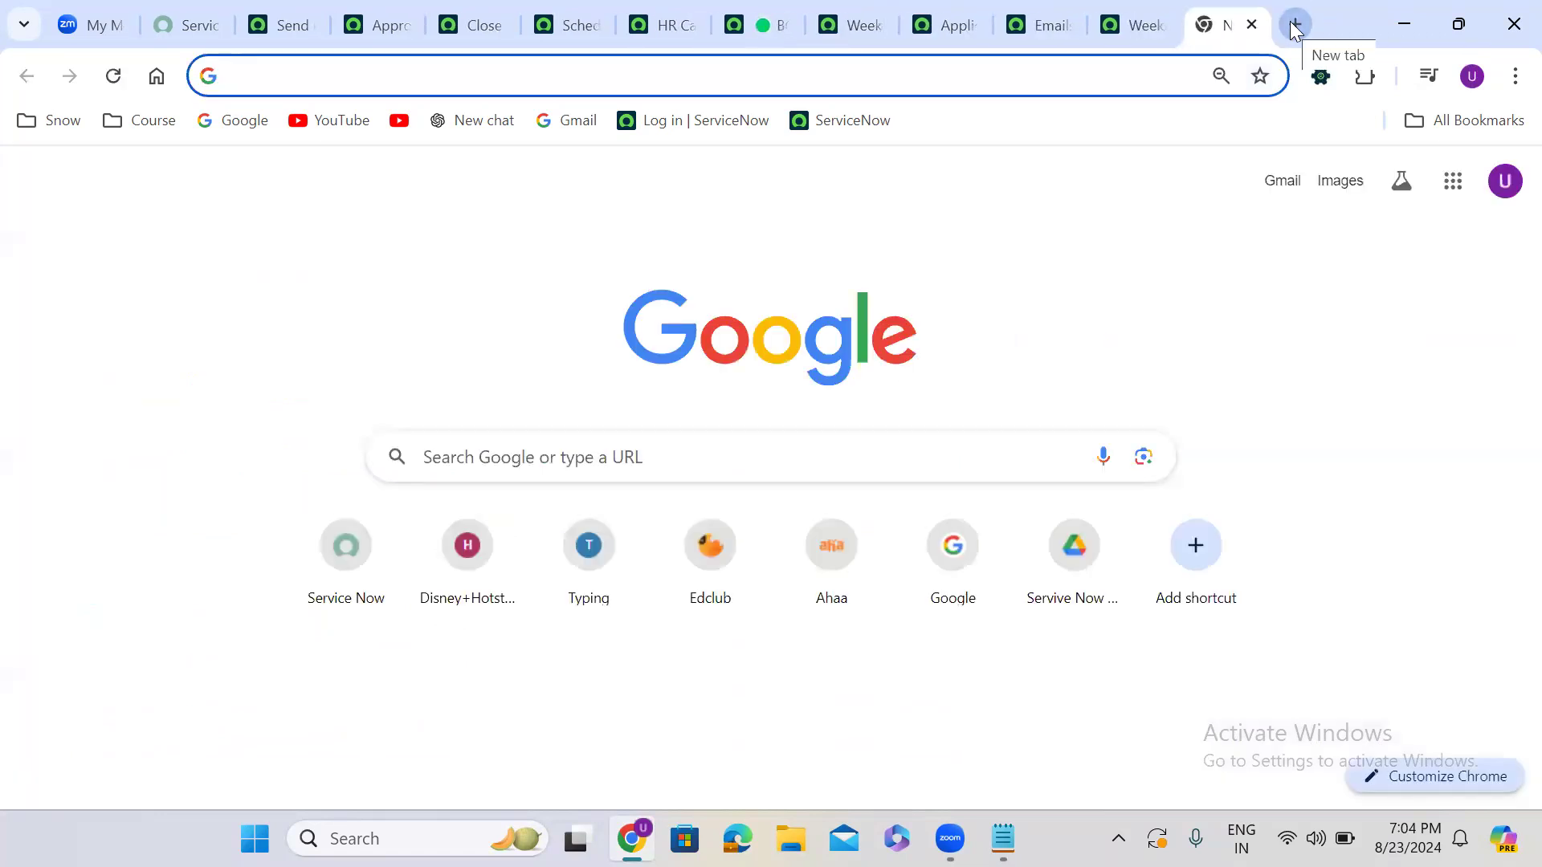
type("5 day")
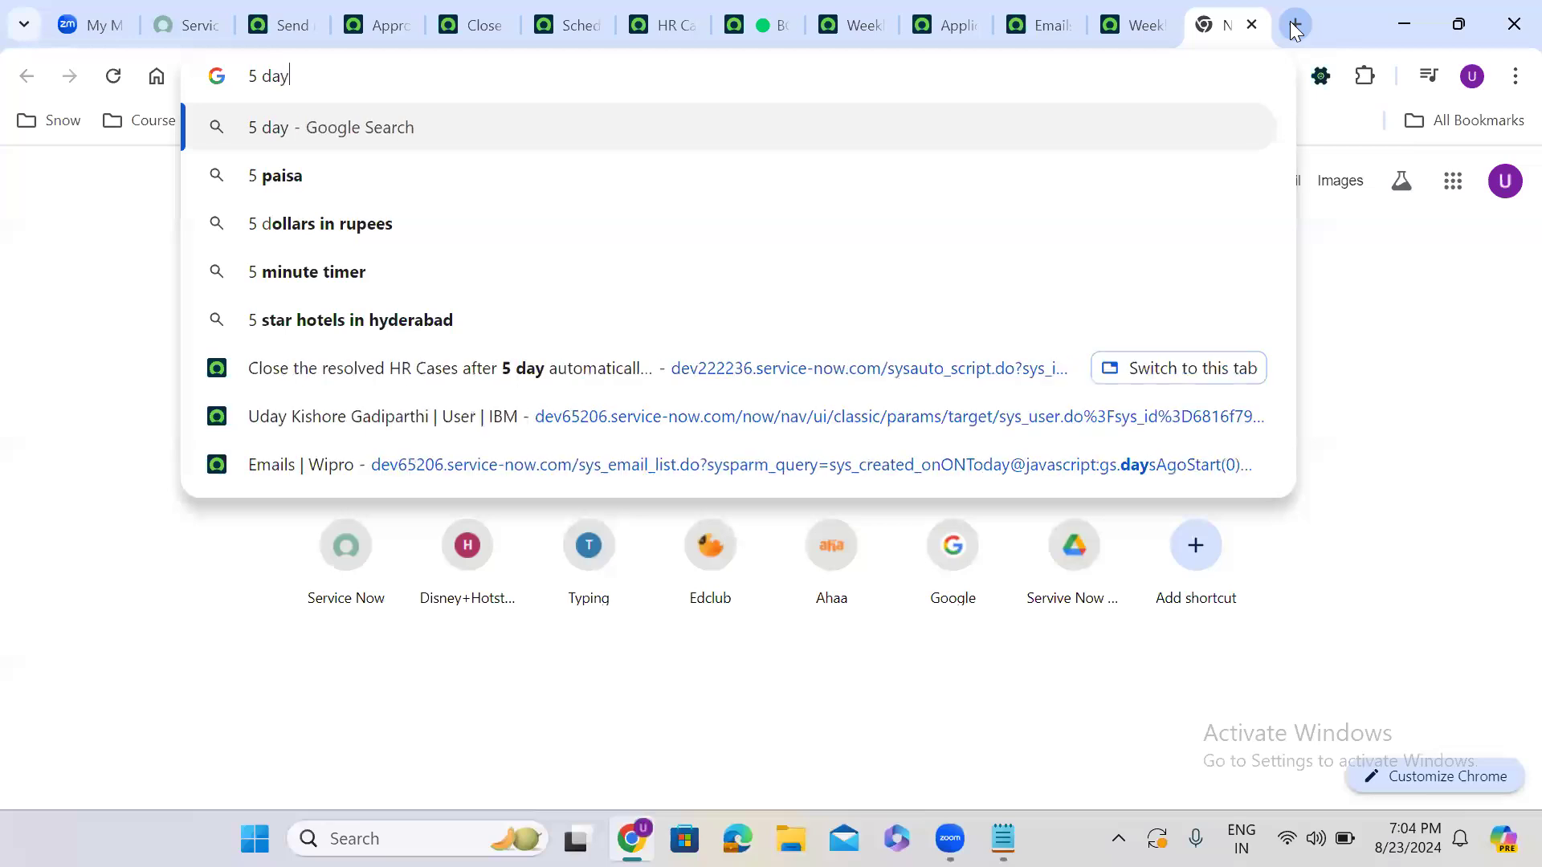
type("s in sec")
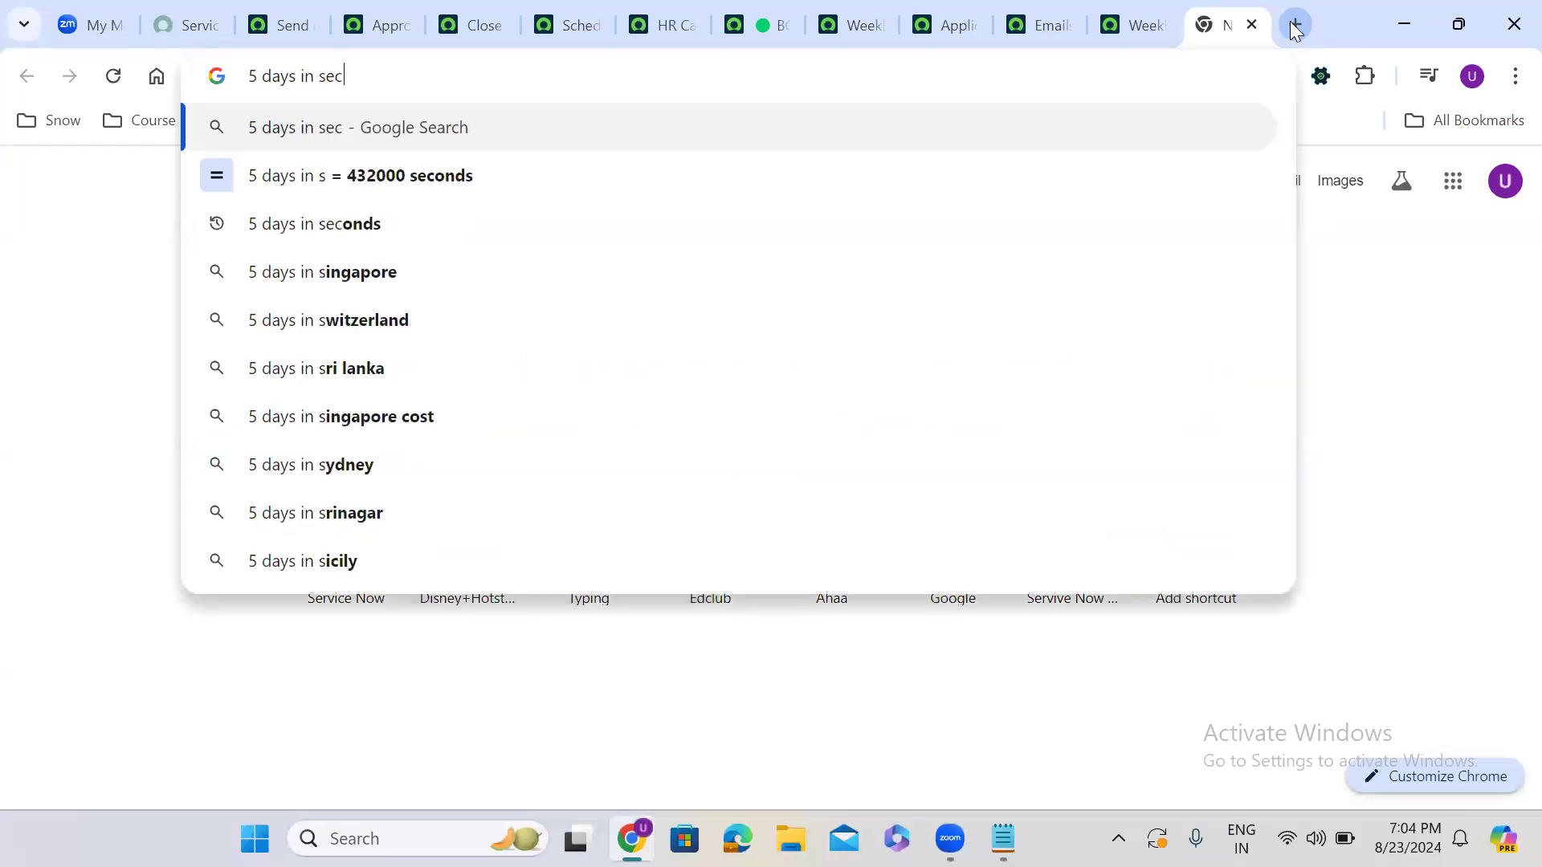
left_click(471, 203)
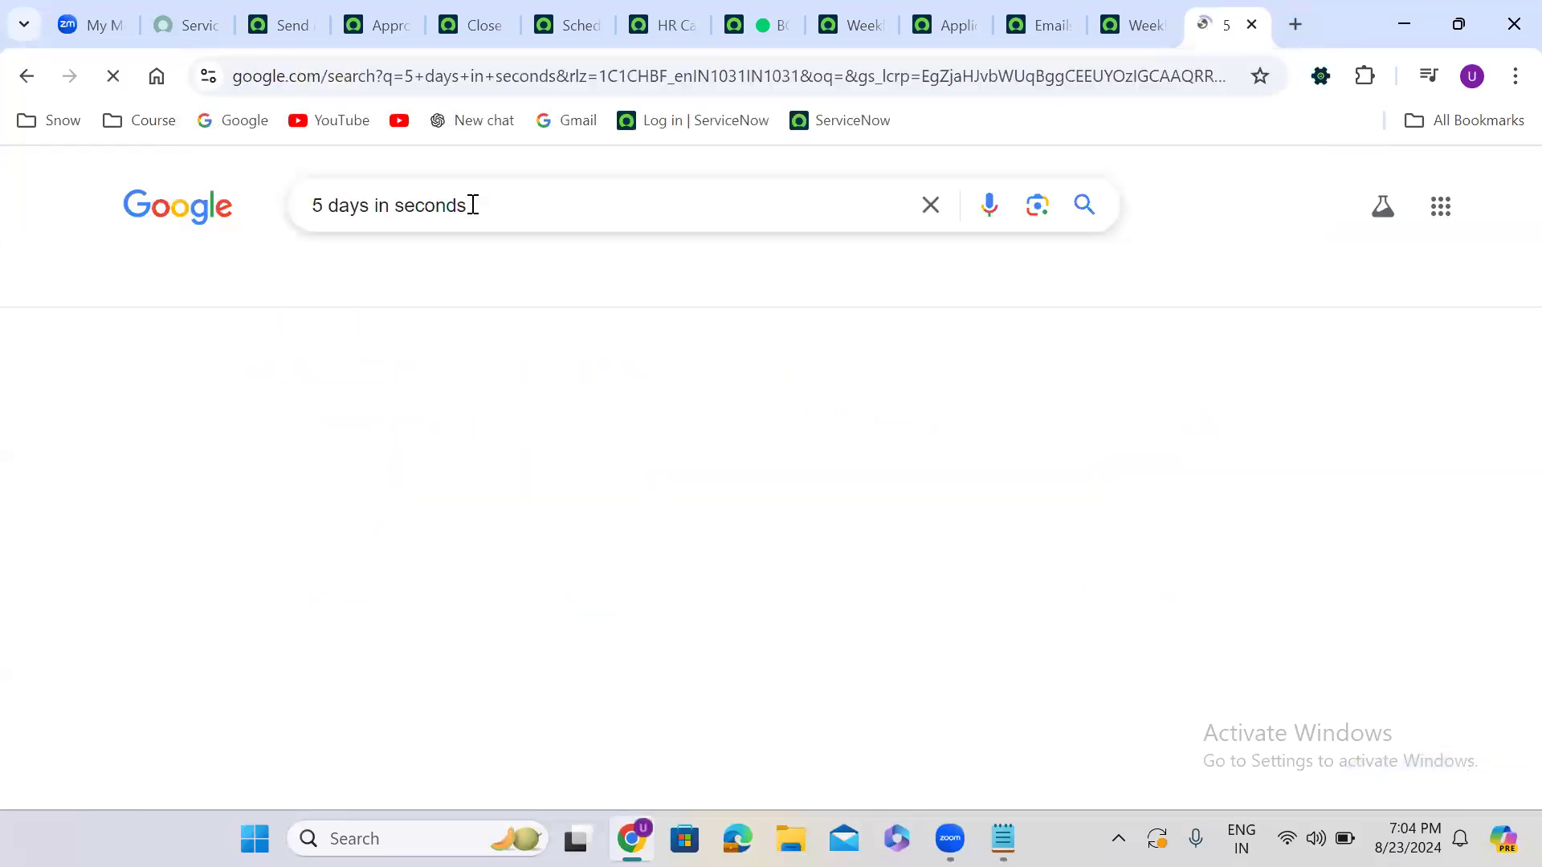
double_click(558, 447)
key("ctrl+c")
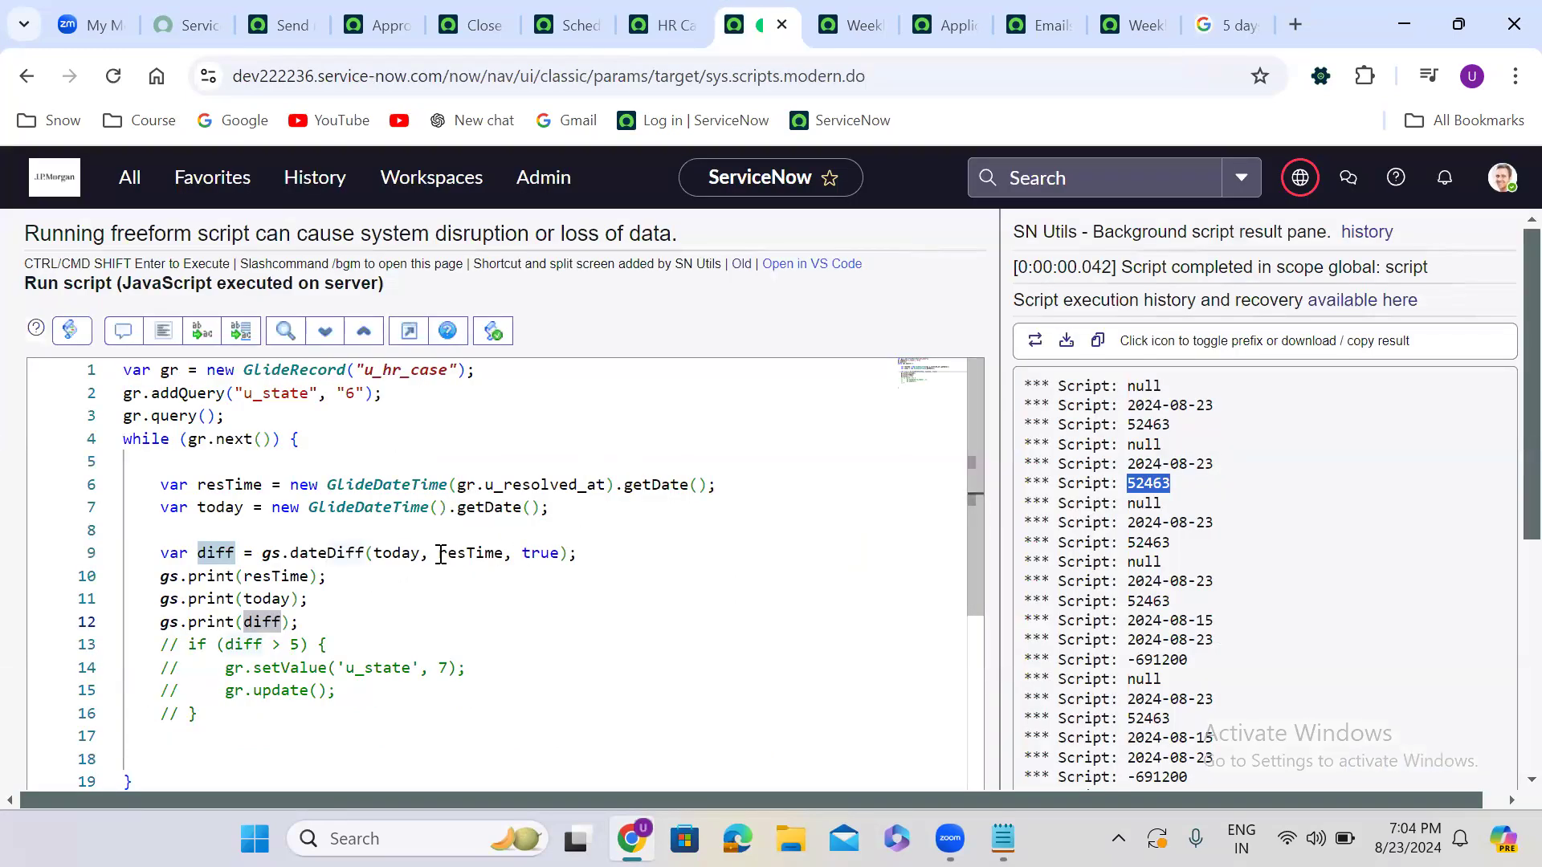
Change the if threshold to 432000 and uncomment the case-closing block on lines 13–16
left_click(295, 644)
key("ctrl+v")
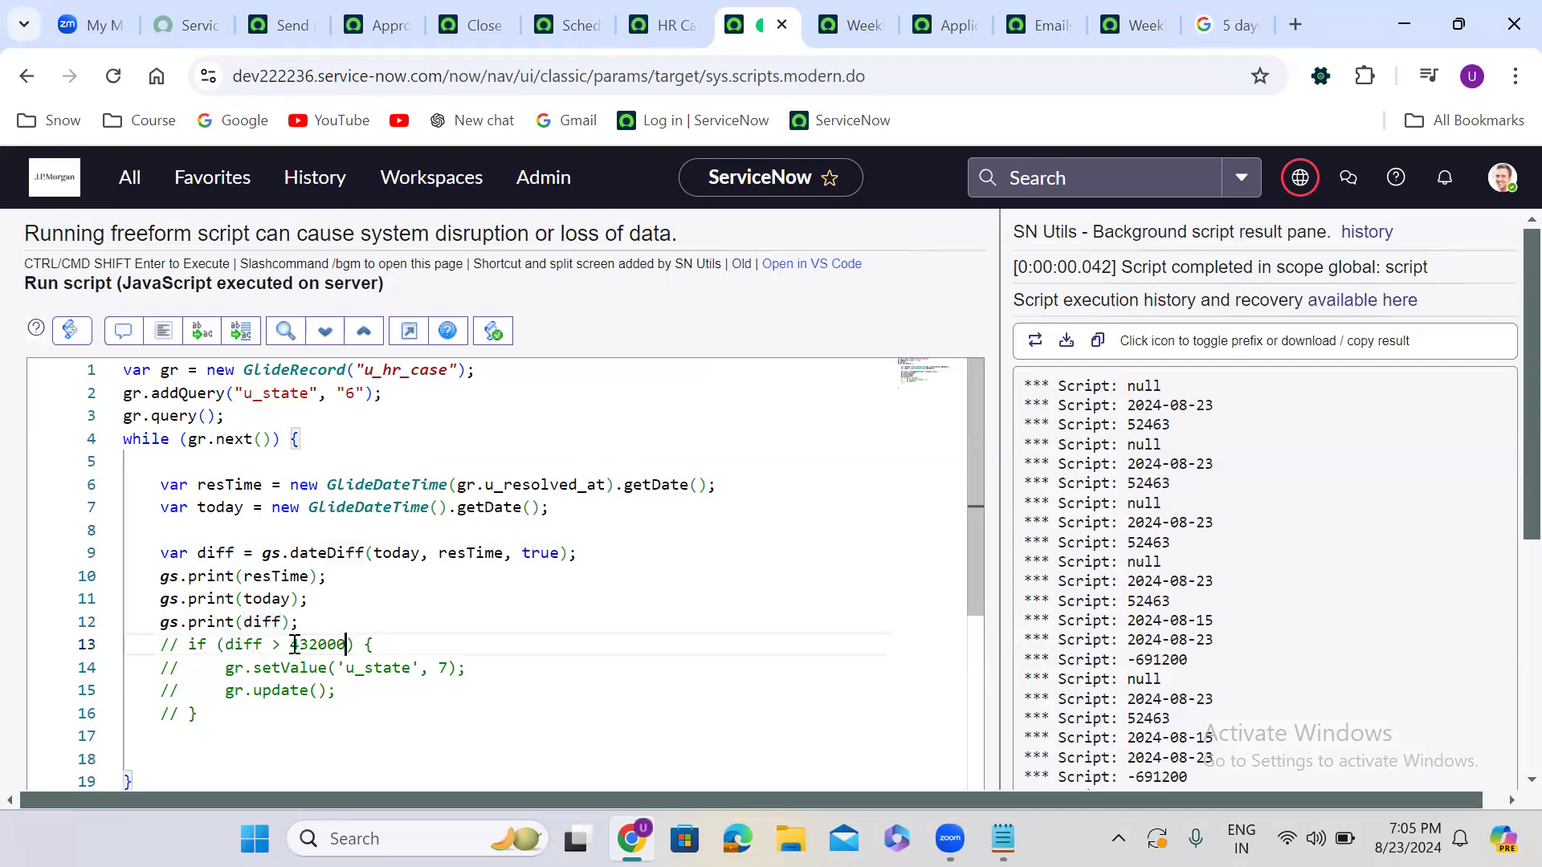
left_click(208, 708)
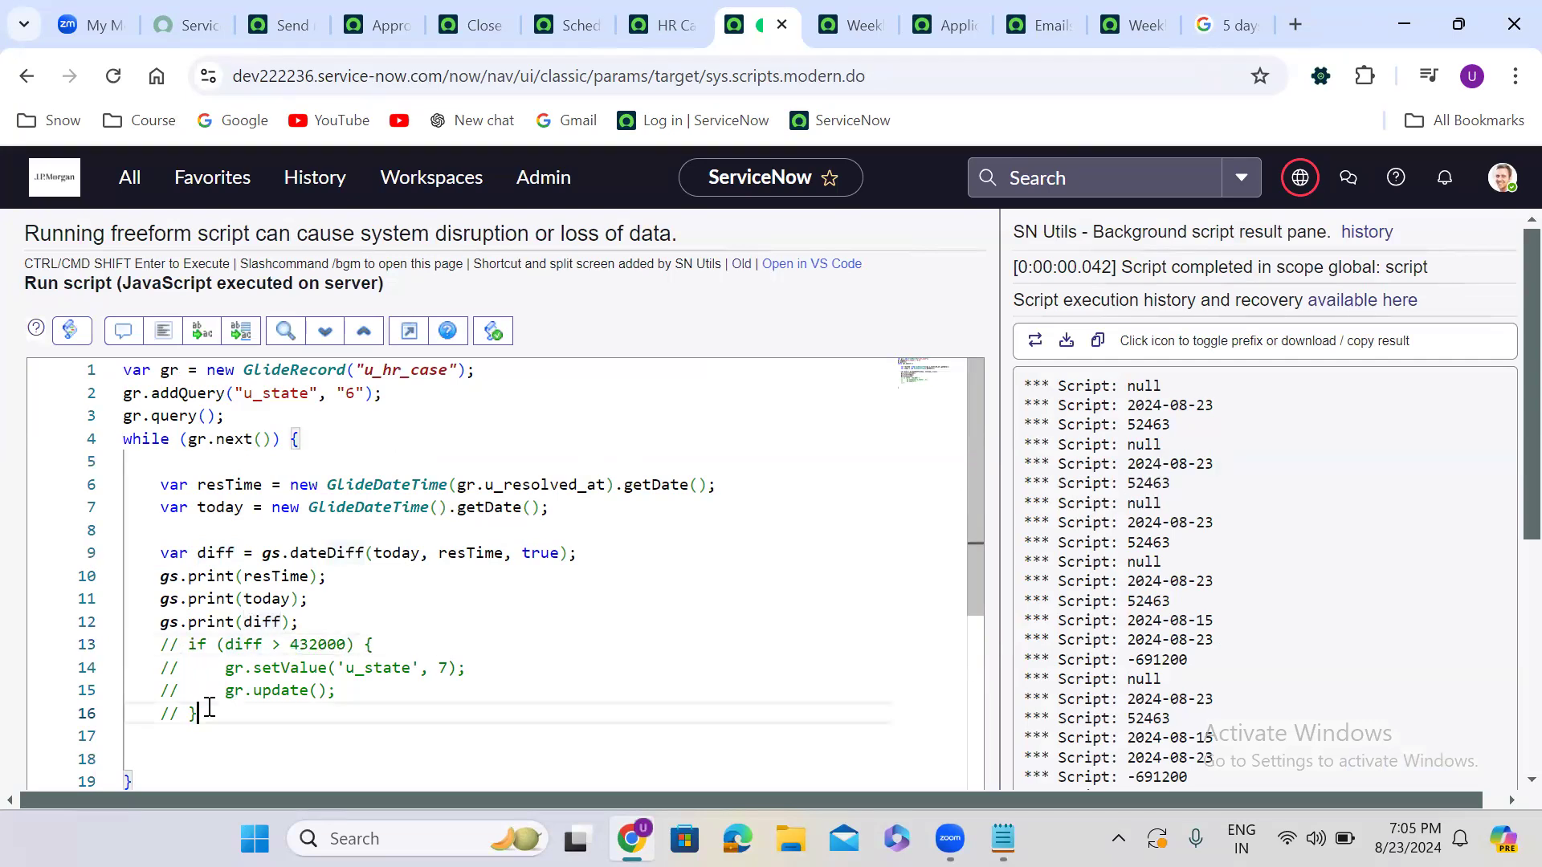
left_click_drag(209, 708, 152, 643)
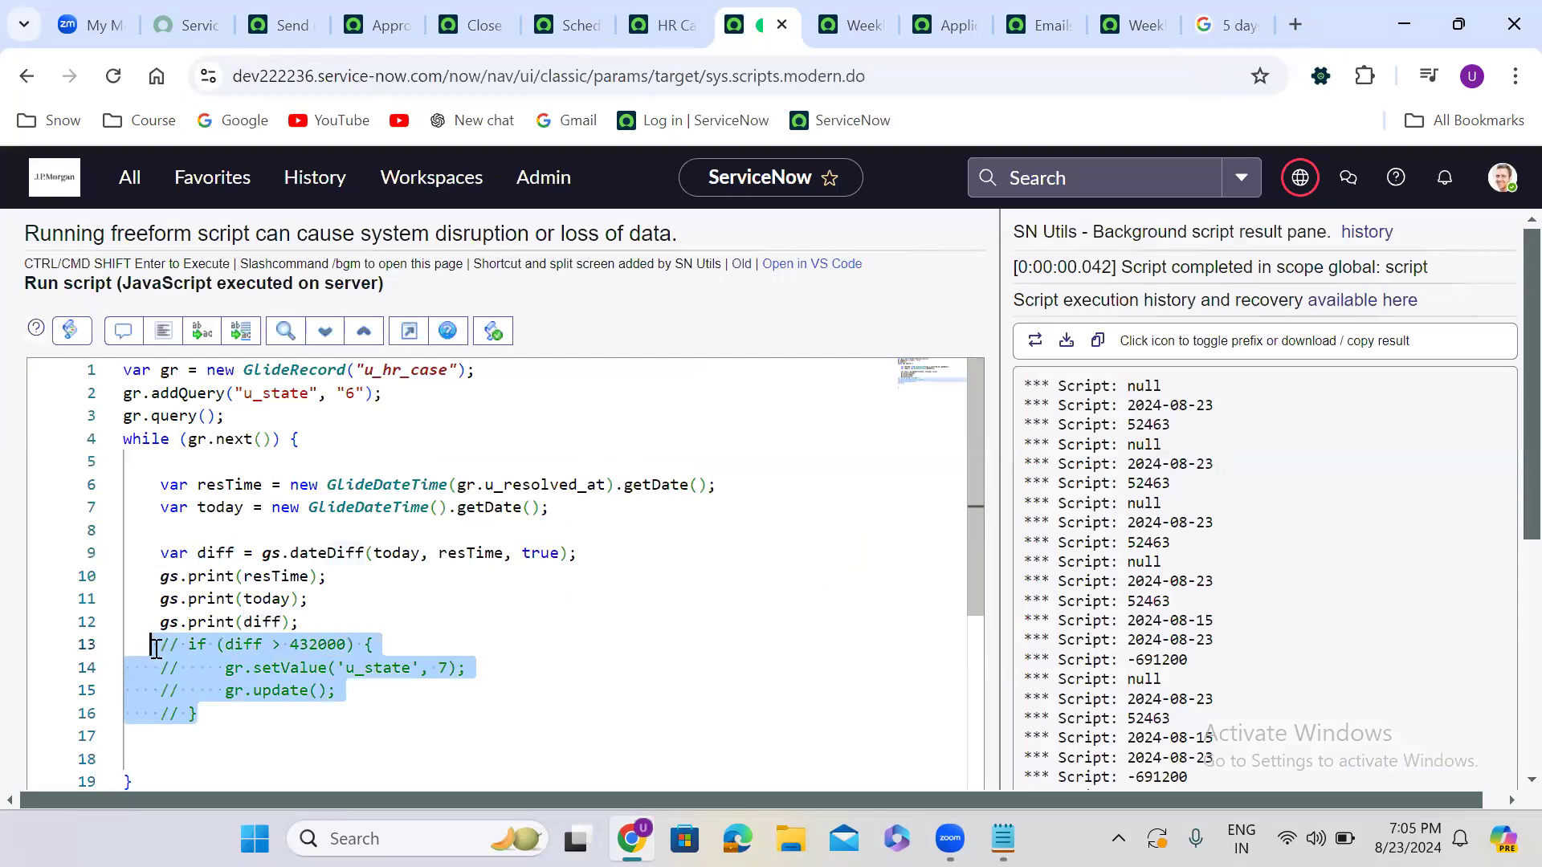
left_click(124, 343)
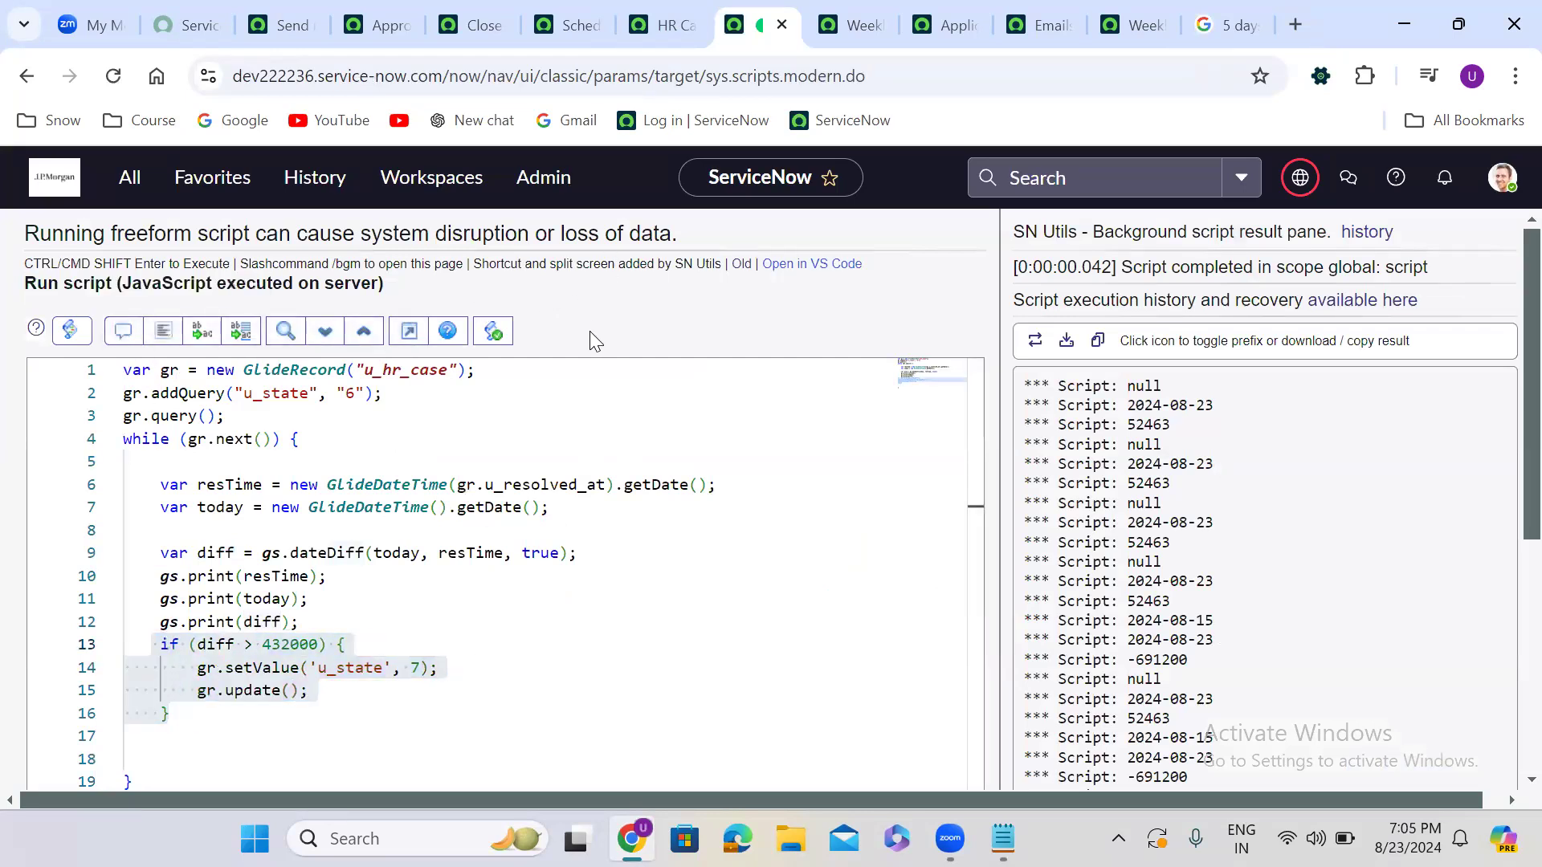
Rerun the updated script and view the HR Cases list
scroll(591, 333, "down", 5)
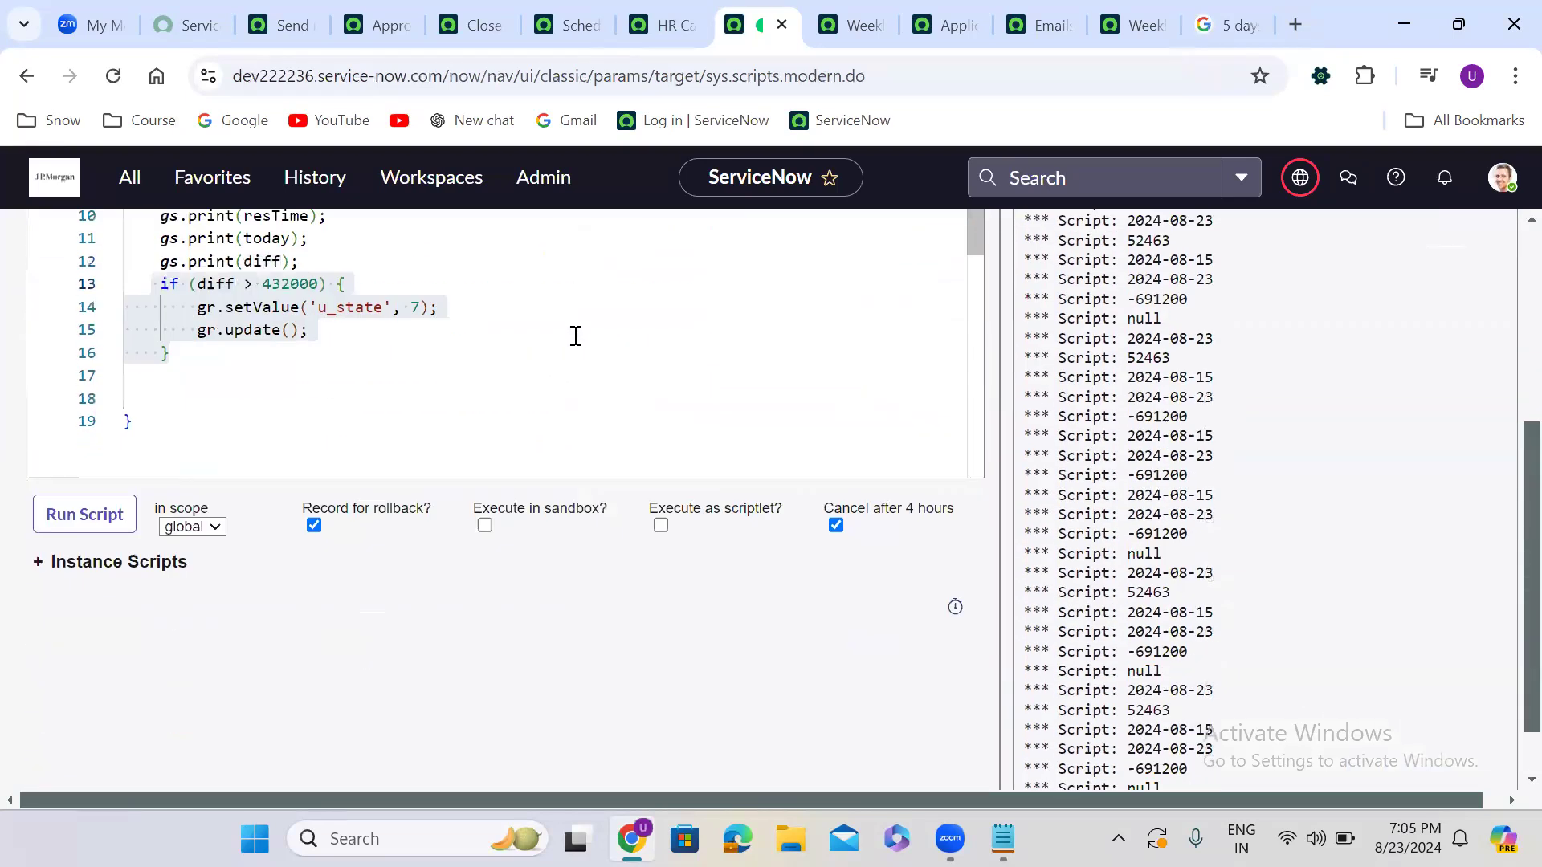
left_click(80, 444)
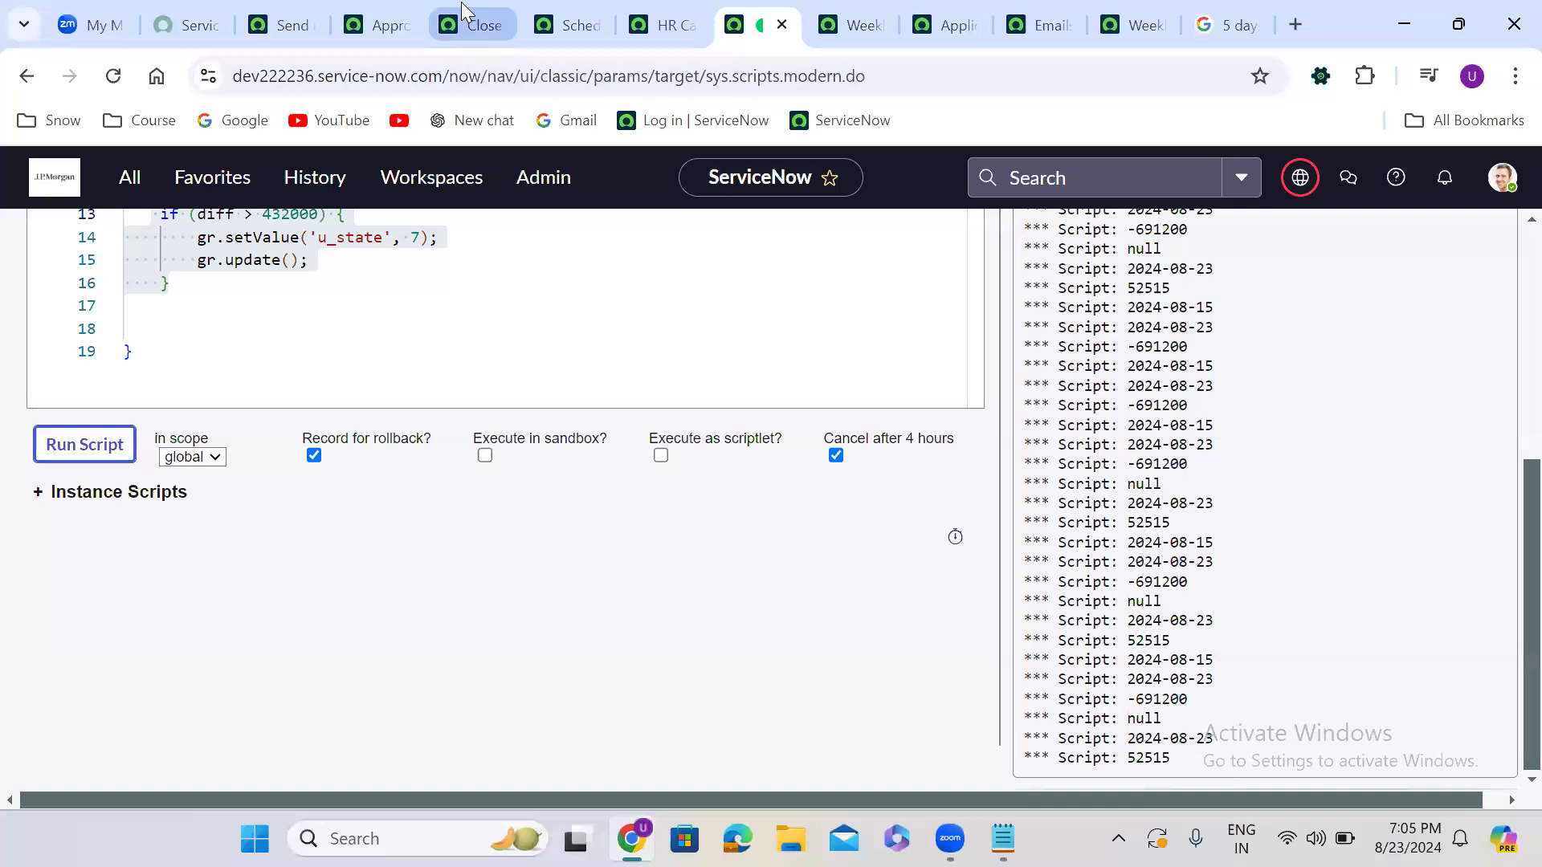
left_click(662, 22)
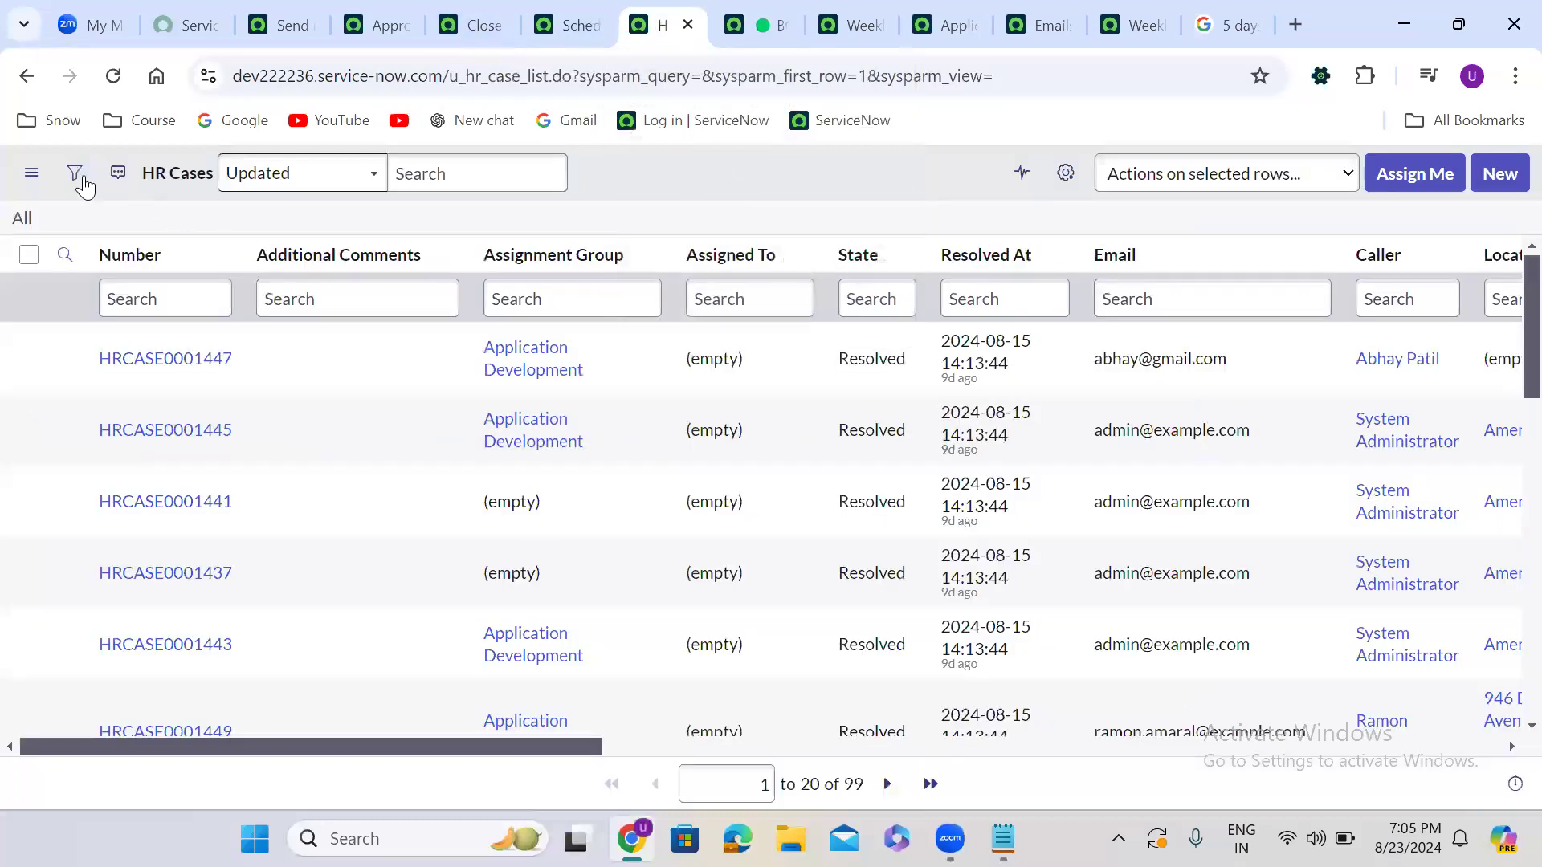
Reload the full HR Cases list via All, then return to the background script output
left_click(19, 222)
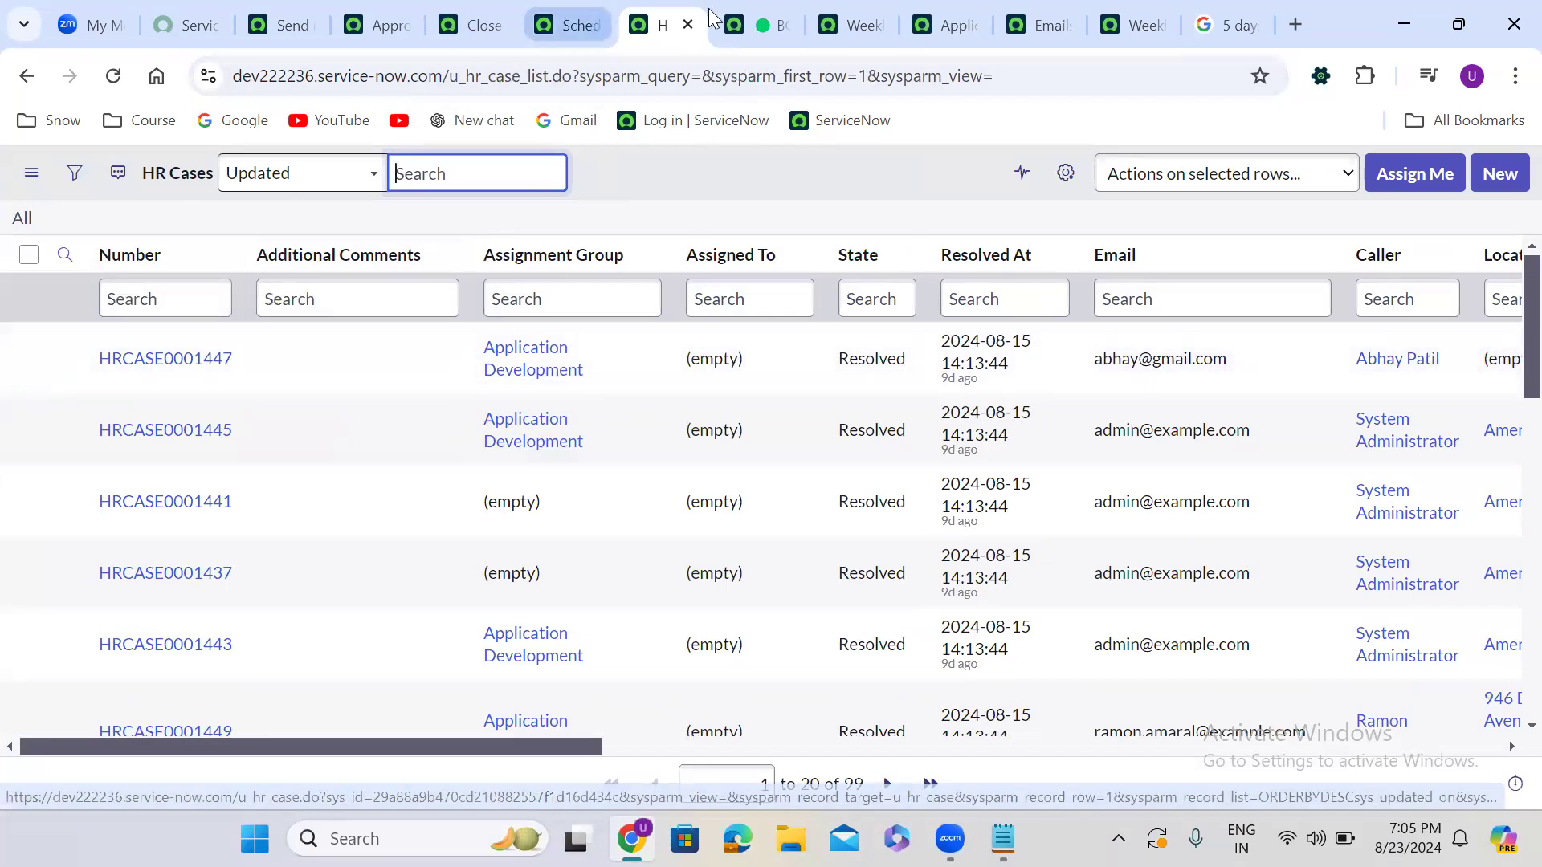
left_click(735, 14)
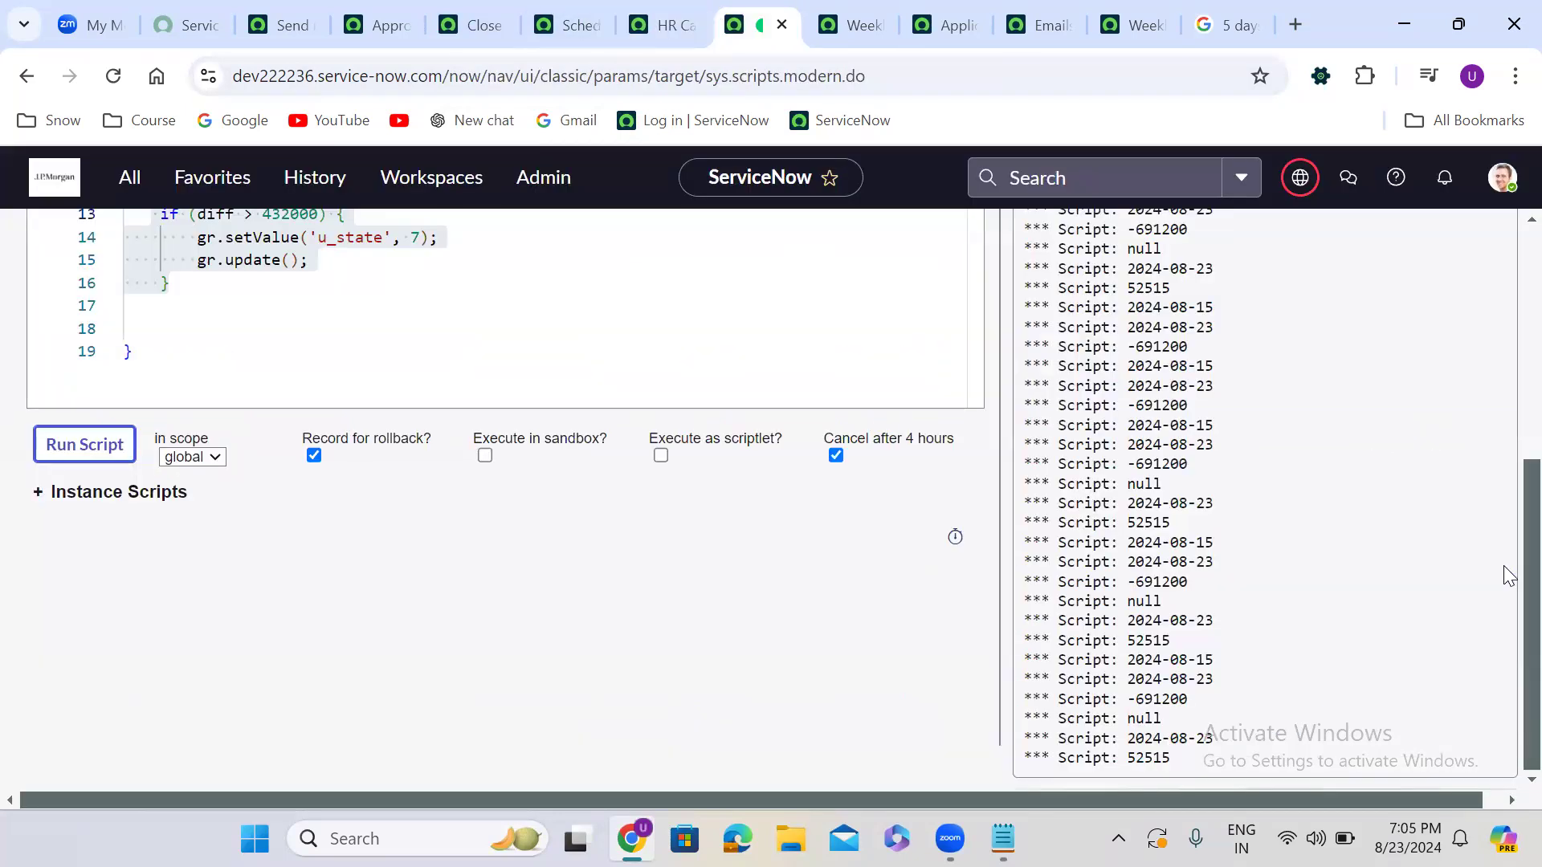
Delete the three gs.print debugging lines and rerun the background script
scroll(1508, 576, "up", 5)
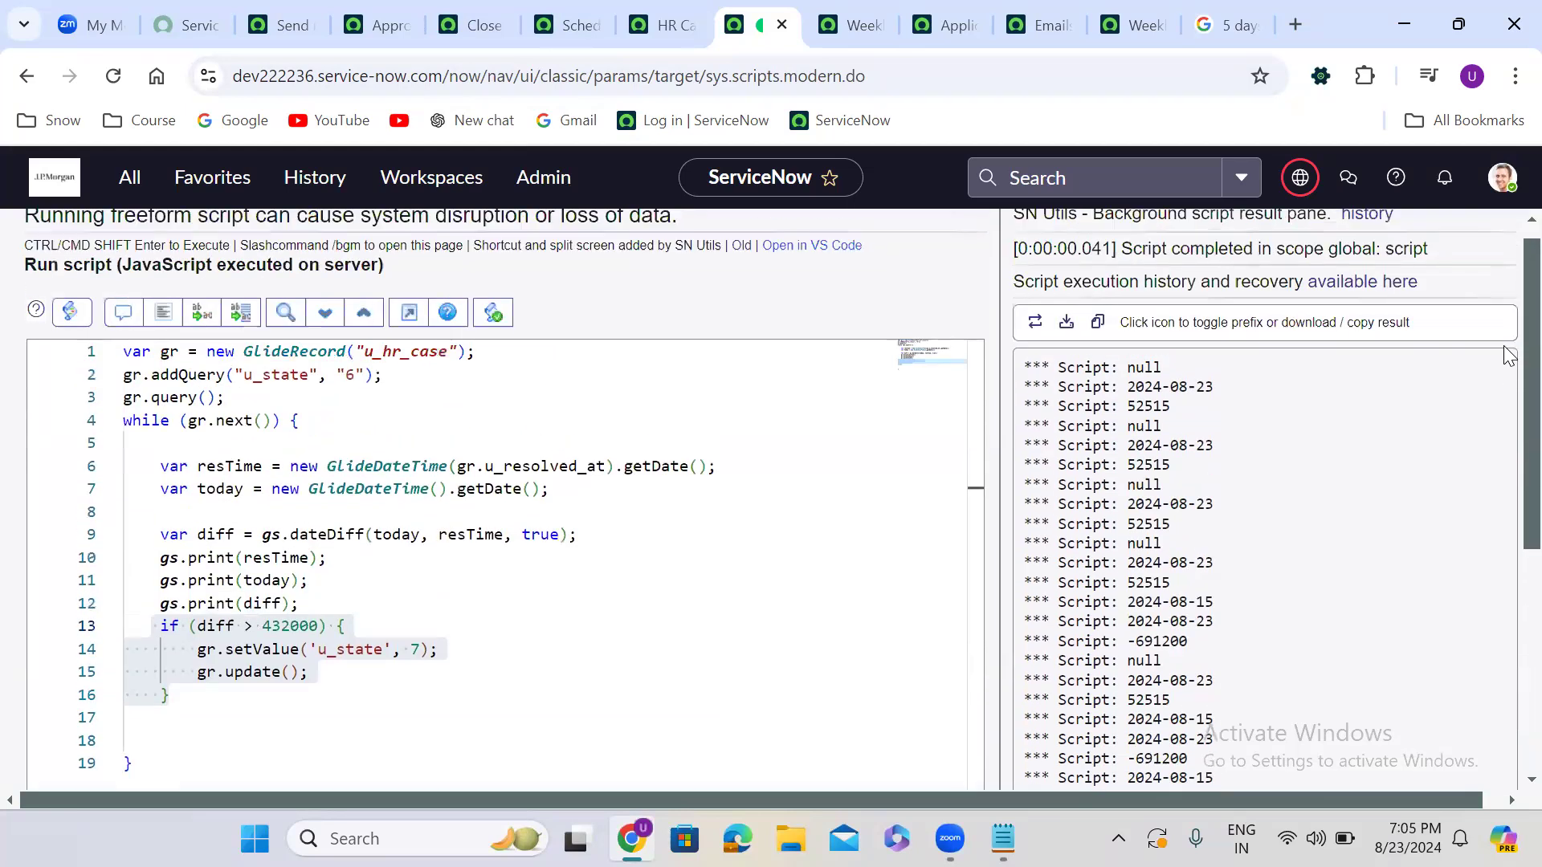
left_click_drag(305, 601, 111, 565)
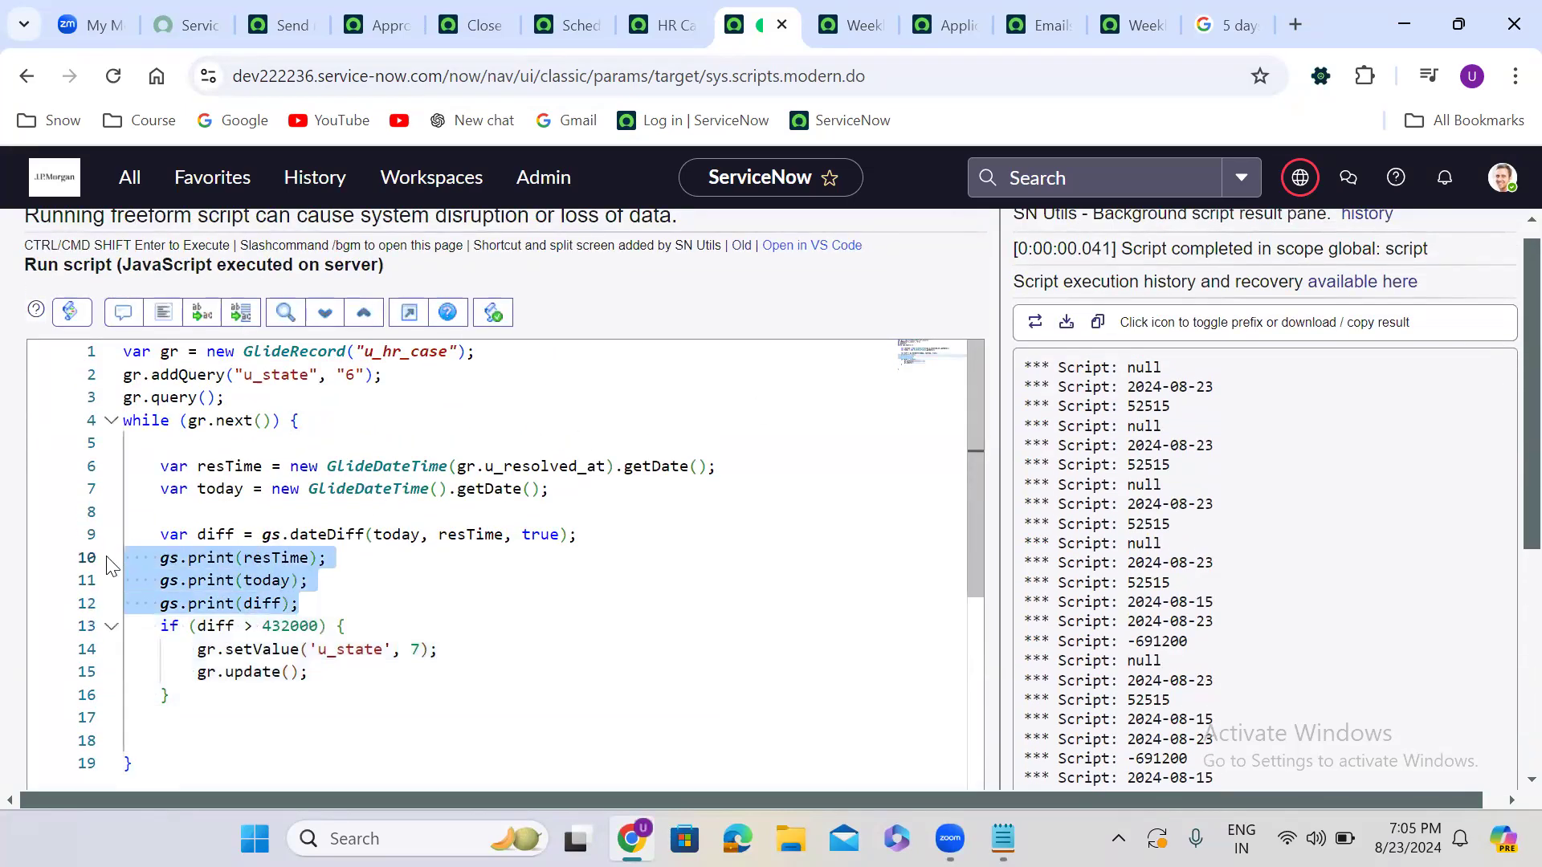
key("BackSpace")
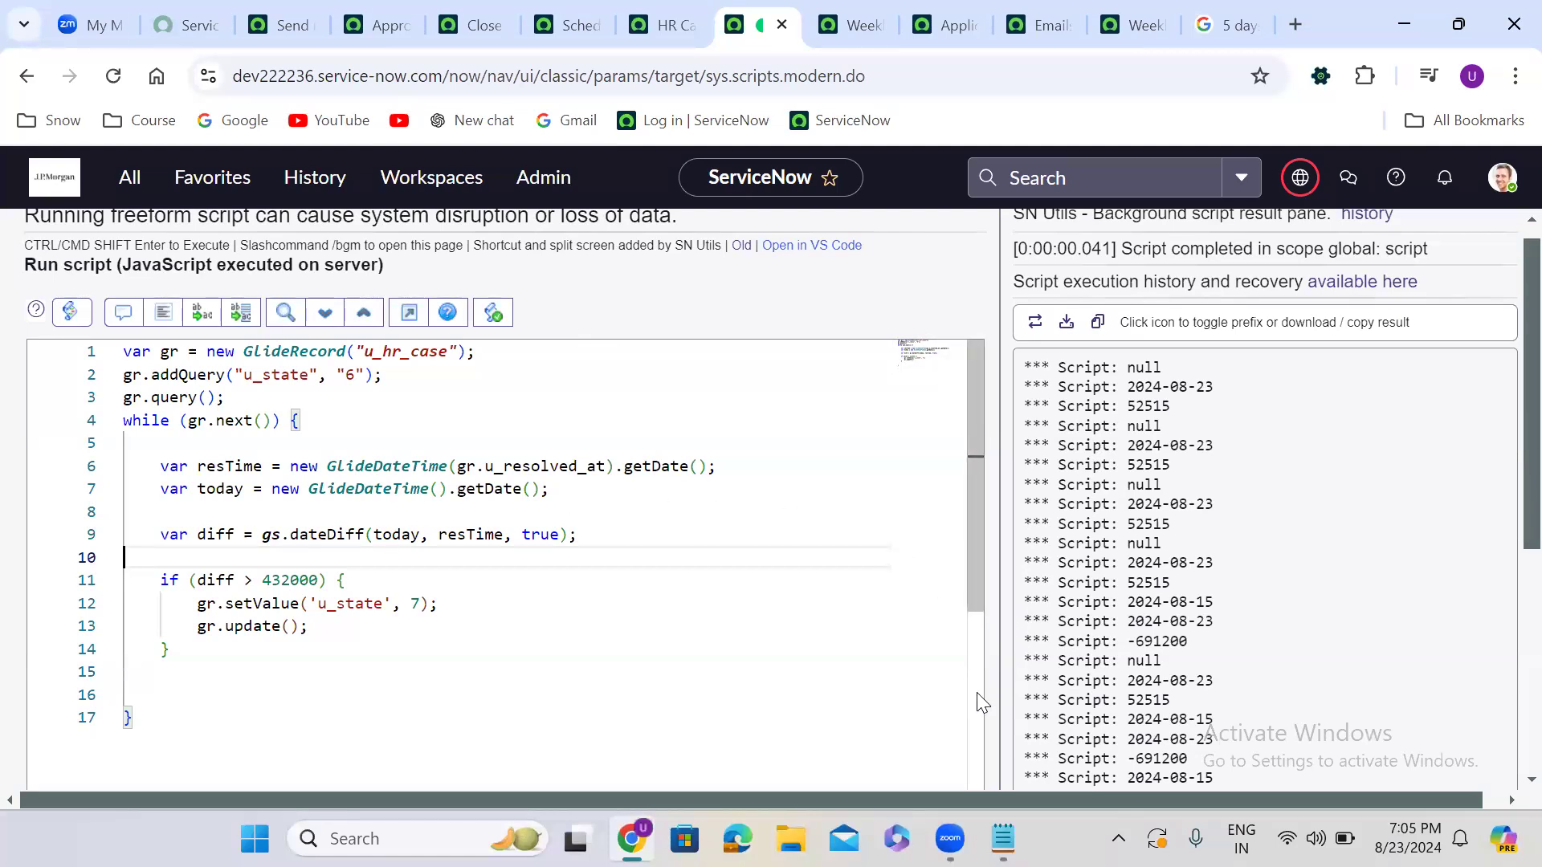
scroll(996, 718, "down", 2)
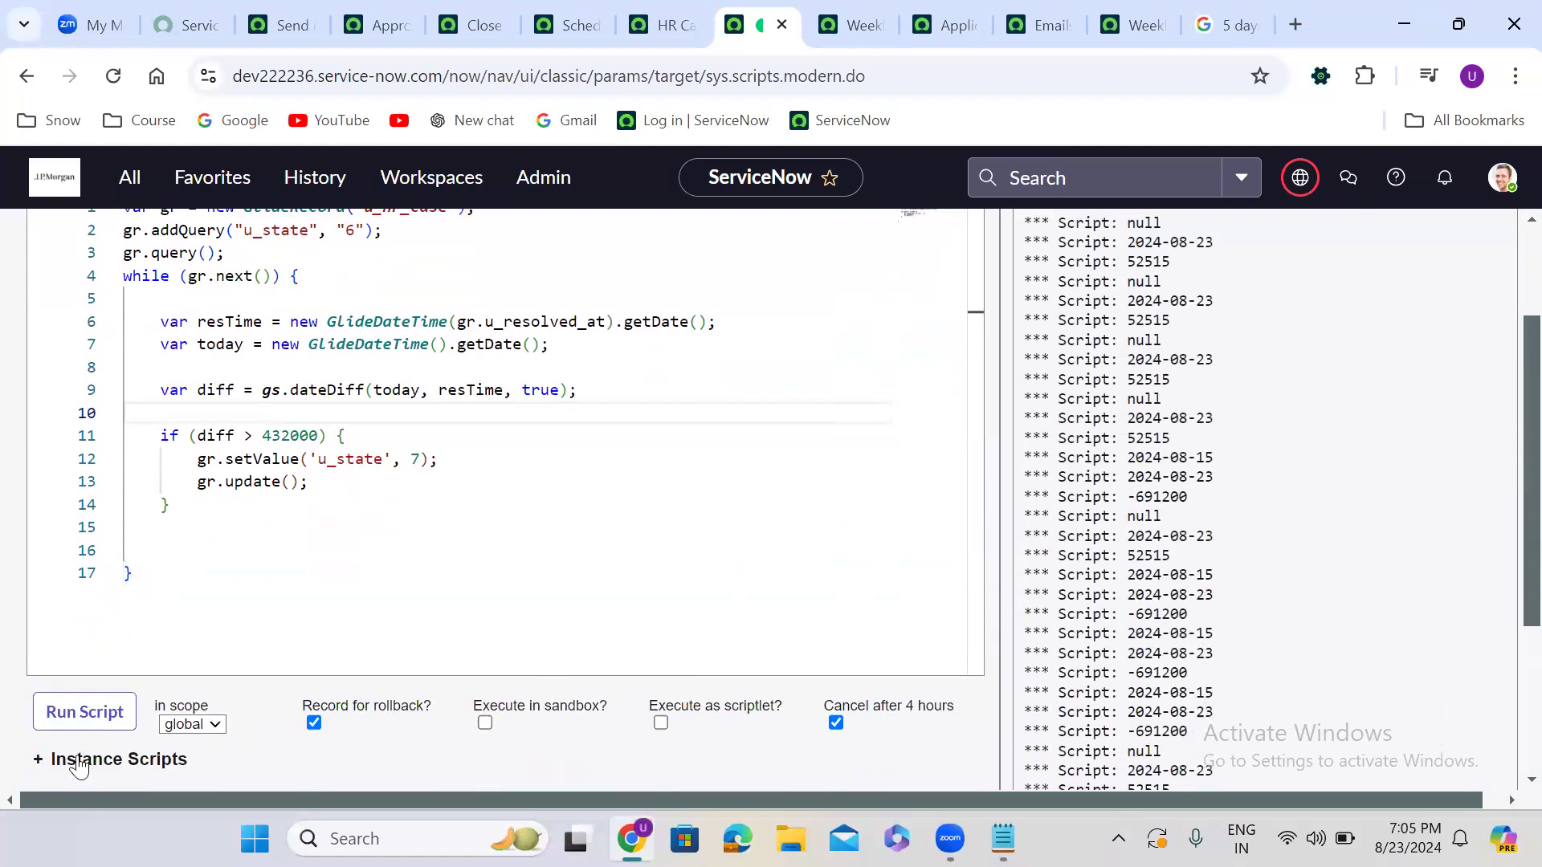
left_click(98, 712)
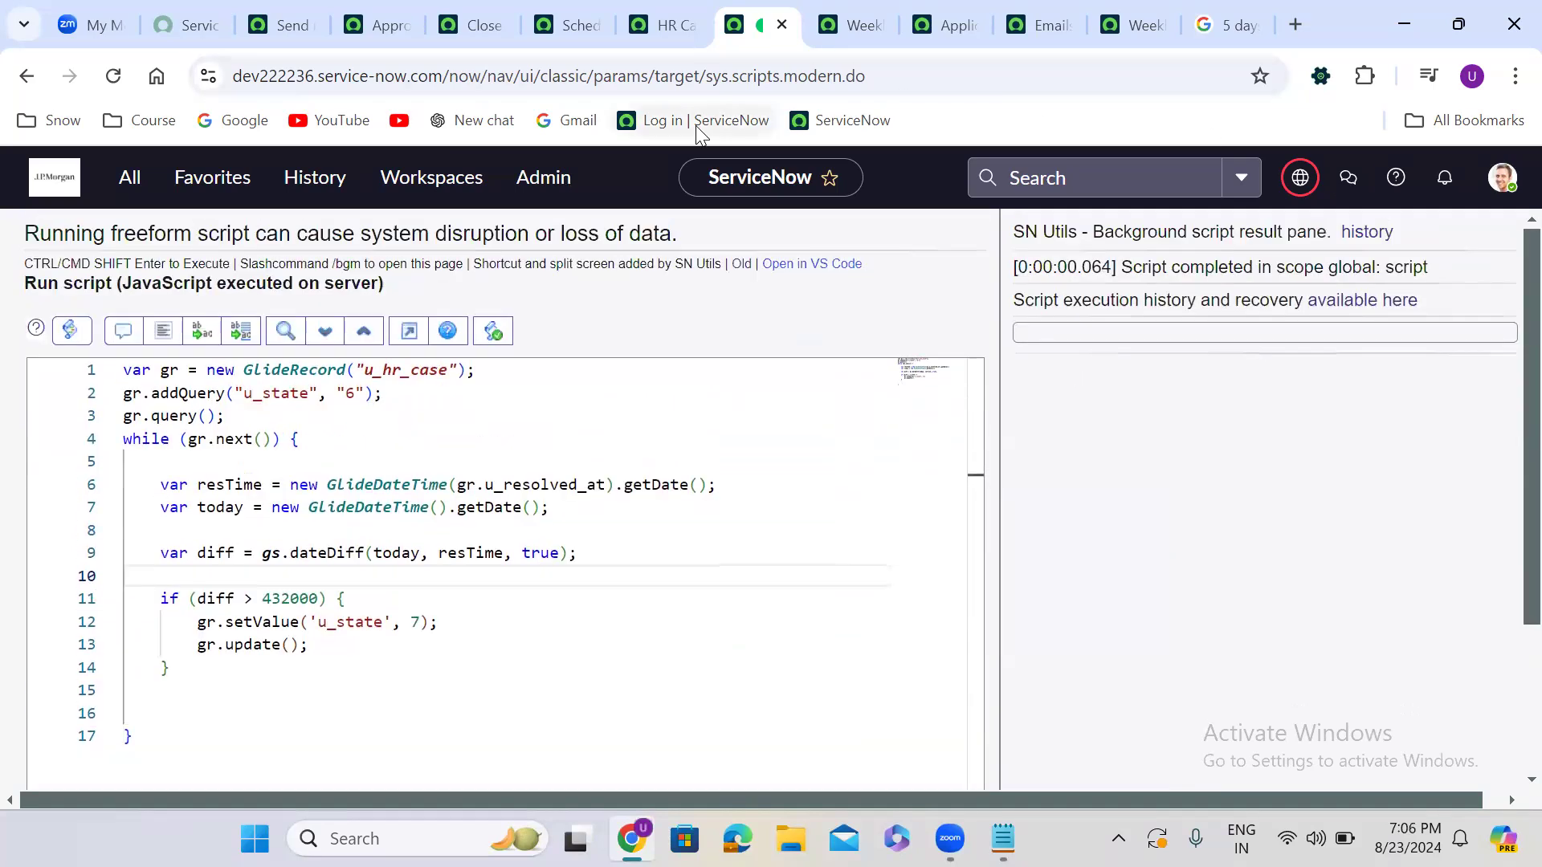
Open HRCASE0001447 in a new tab and check State values: Resolved is 6, Closed is 7
left_click(664, 25)
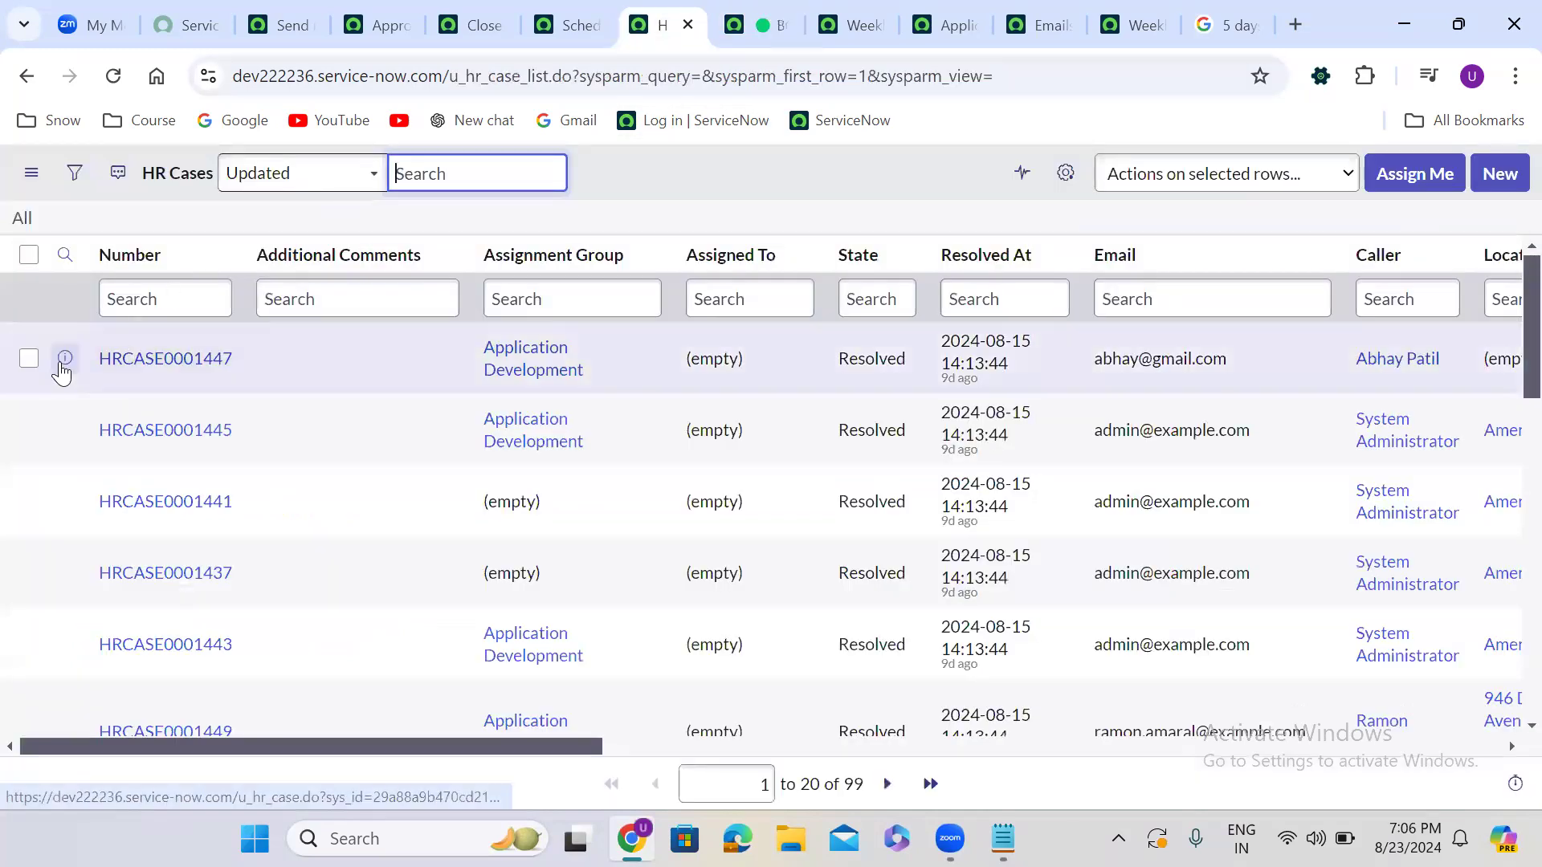
right_click(65, 358)
left_click(151, 397)
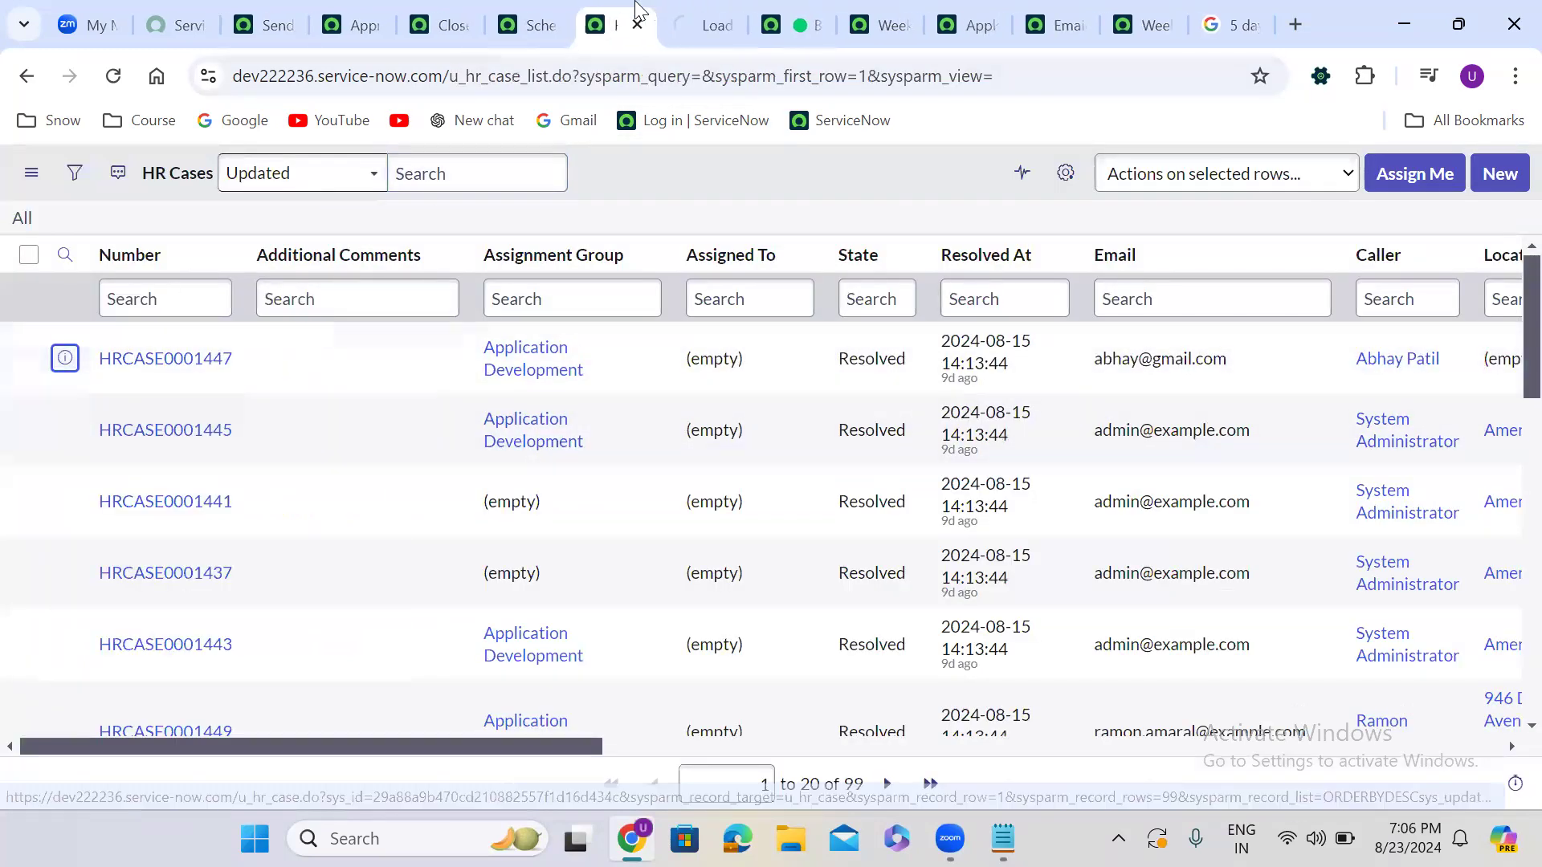
left_click(692, 22)
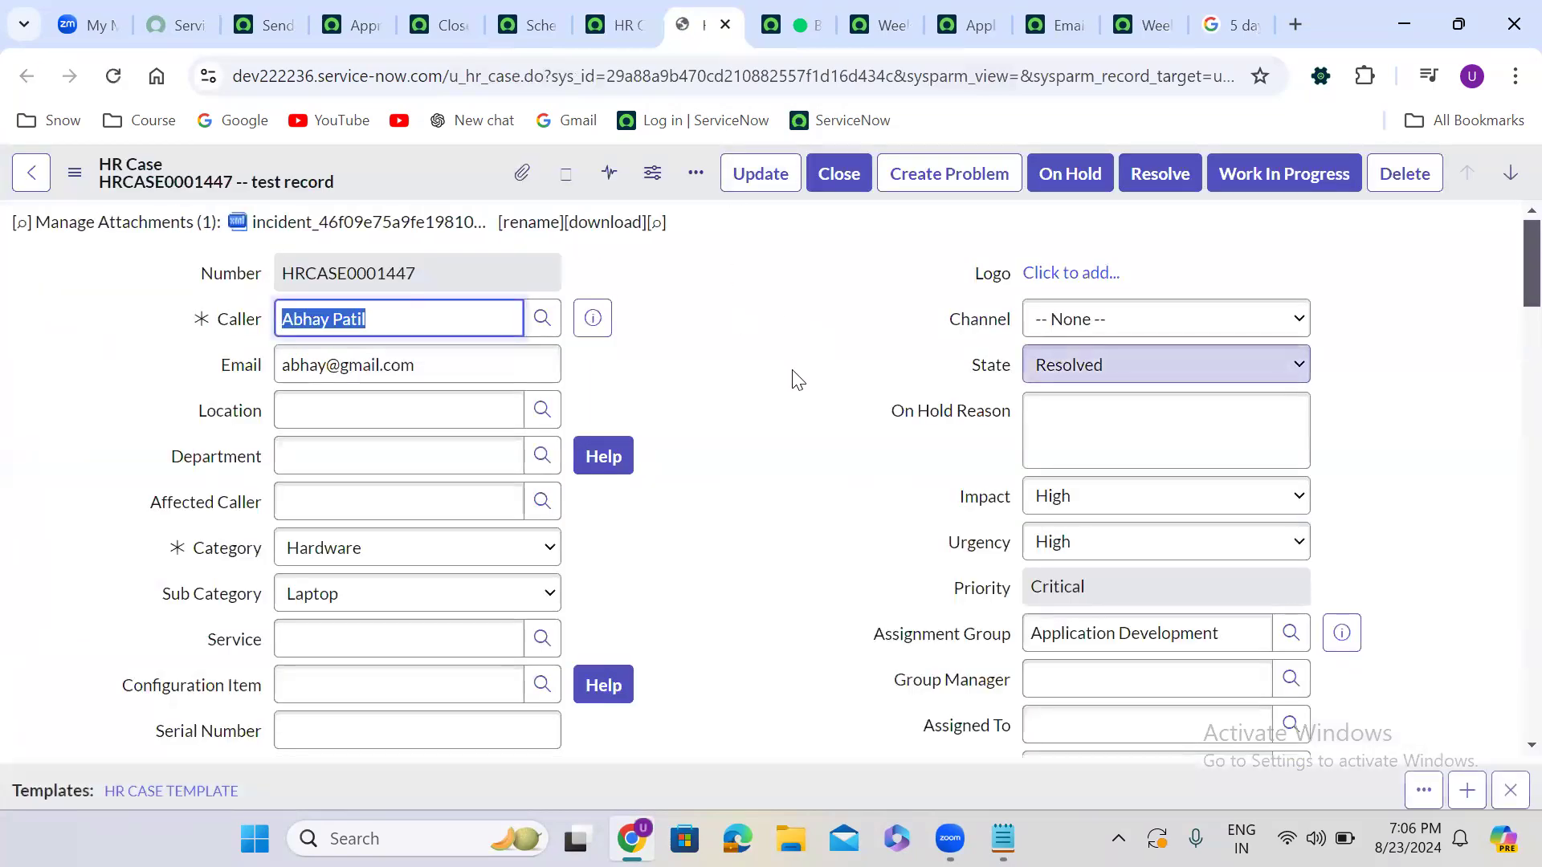
double_click(713, 389)
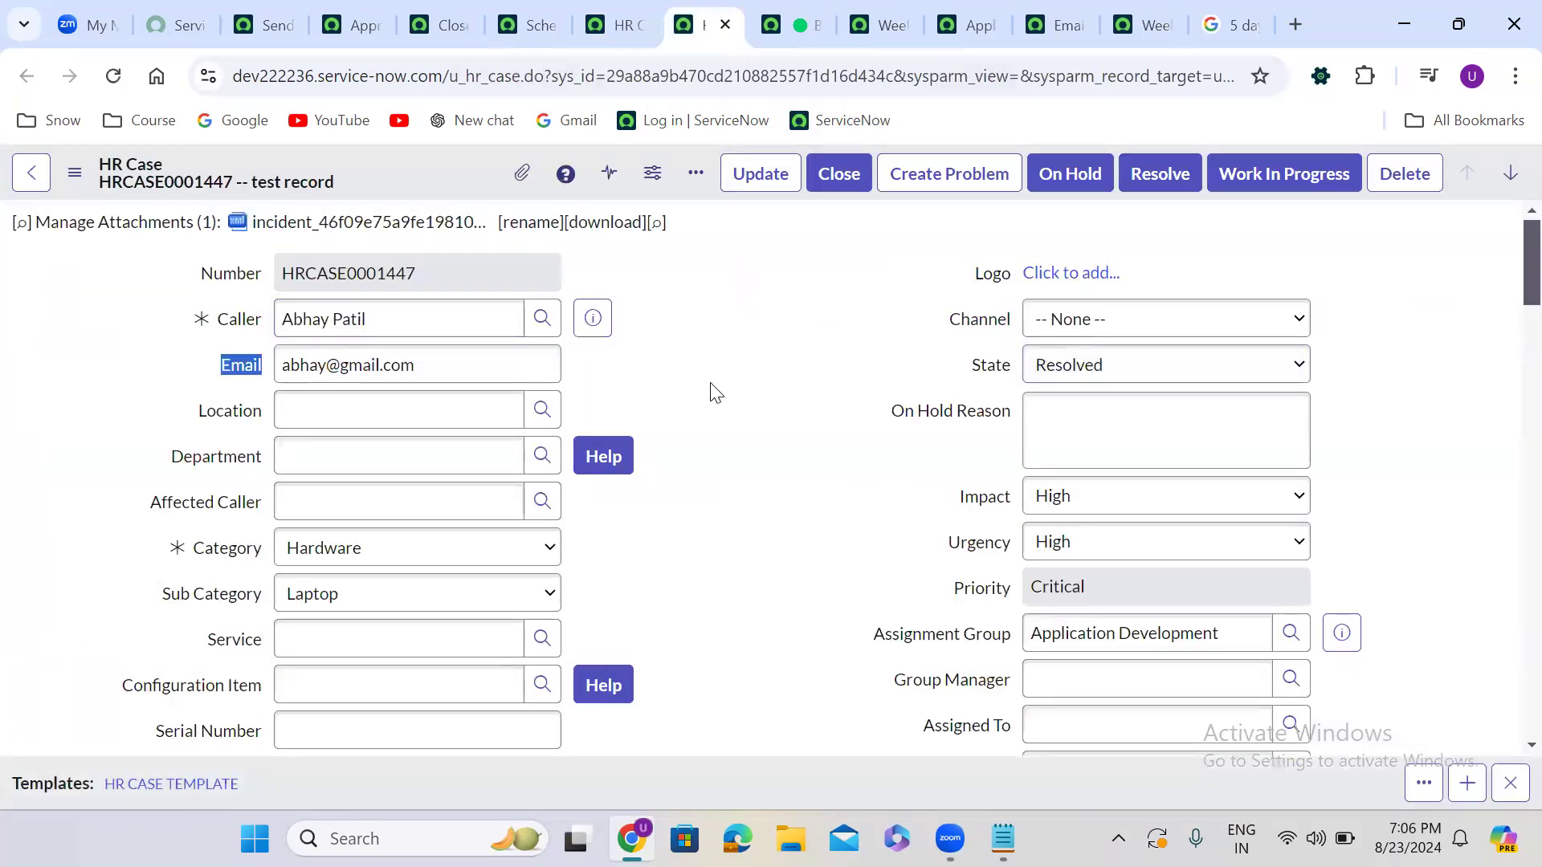
left_click(1157, 363)
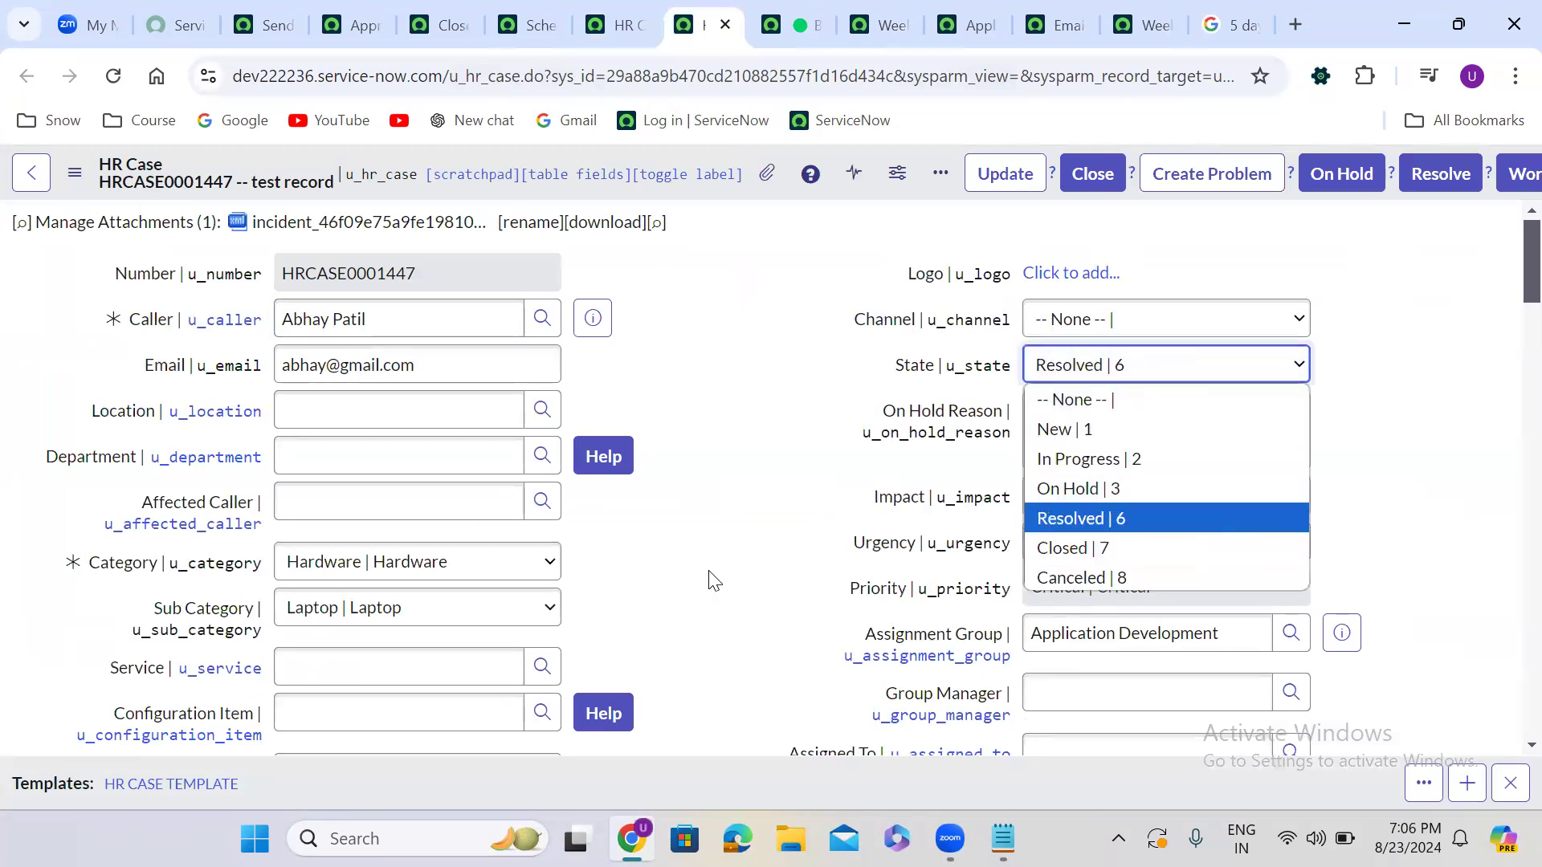
left_click(676, 517)
double_click(676, 517)
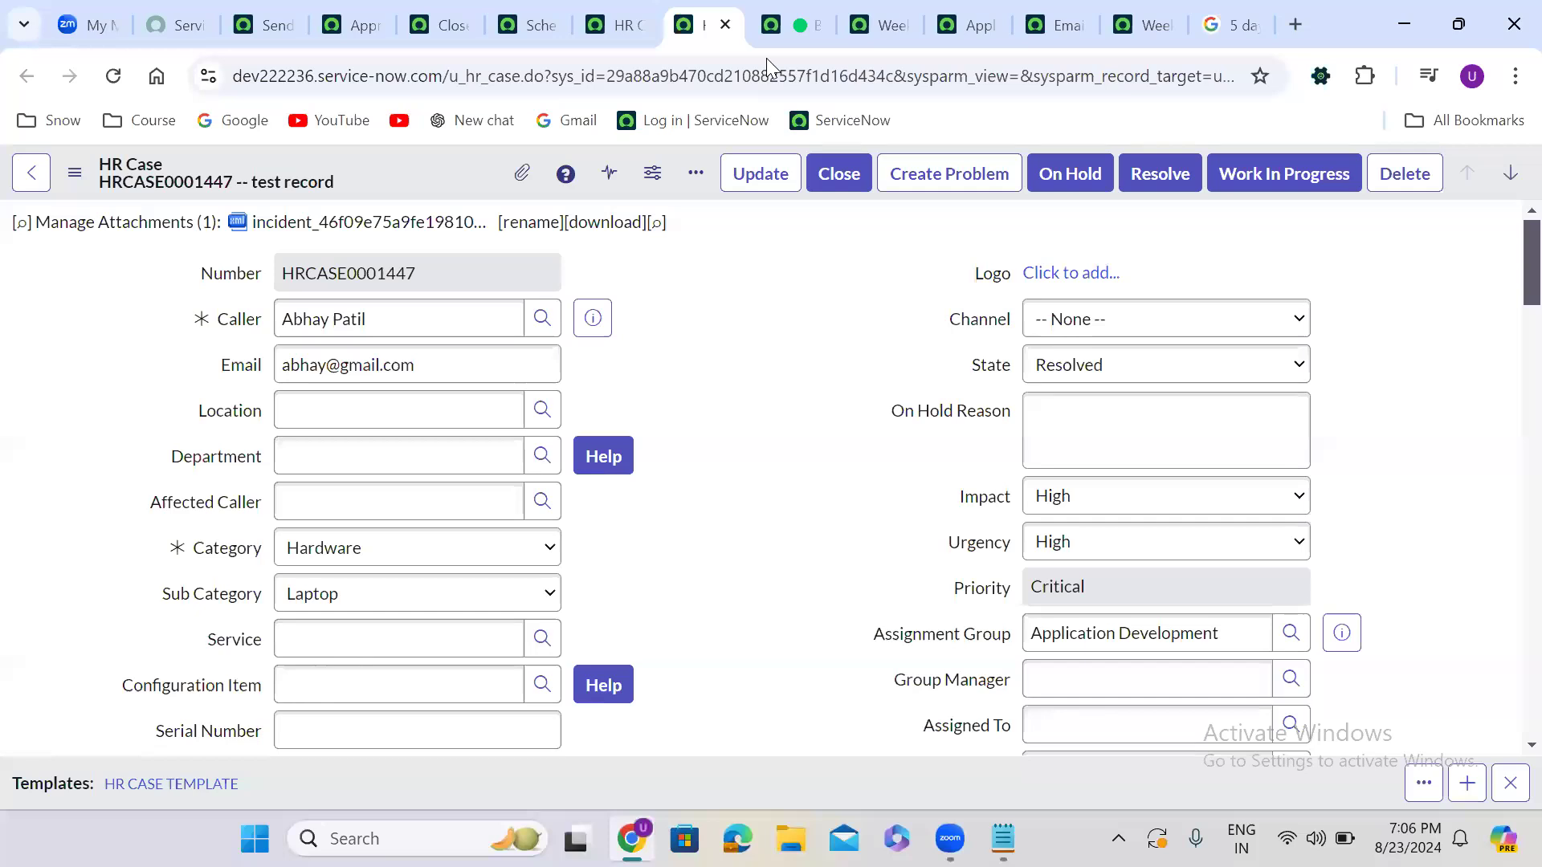
left_click(792, 17)
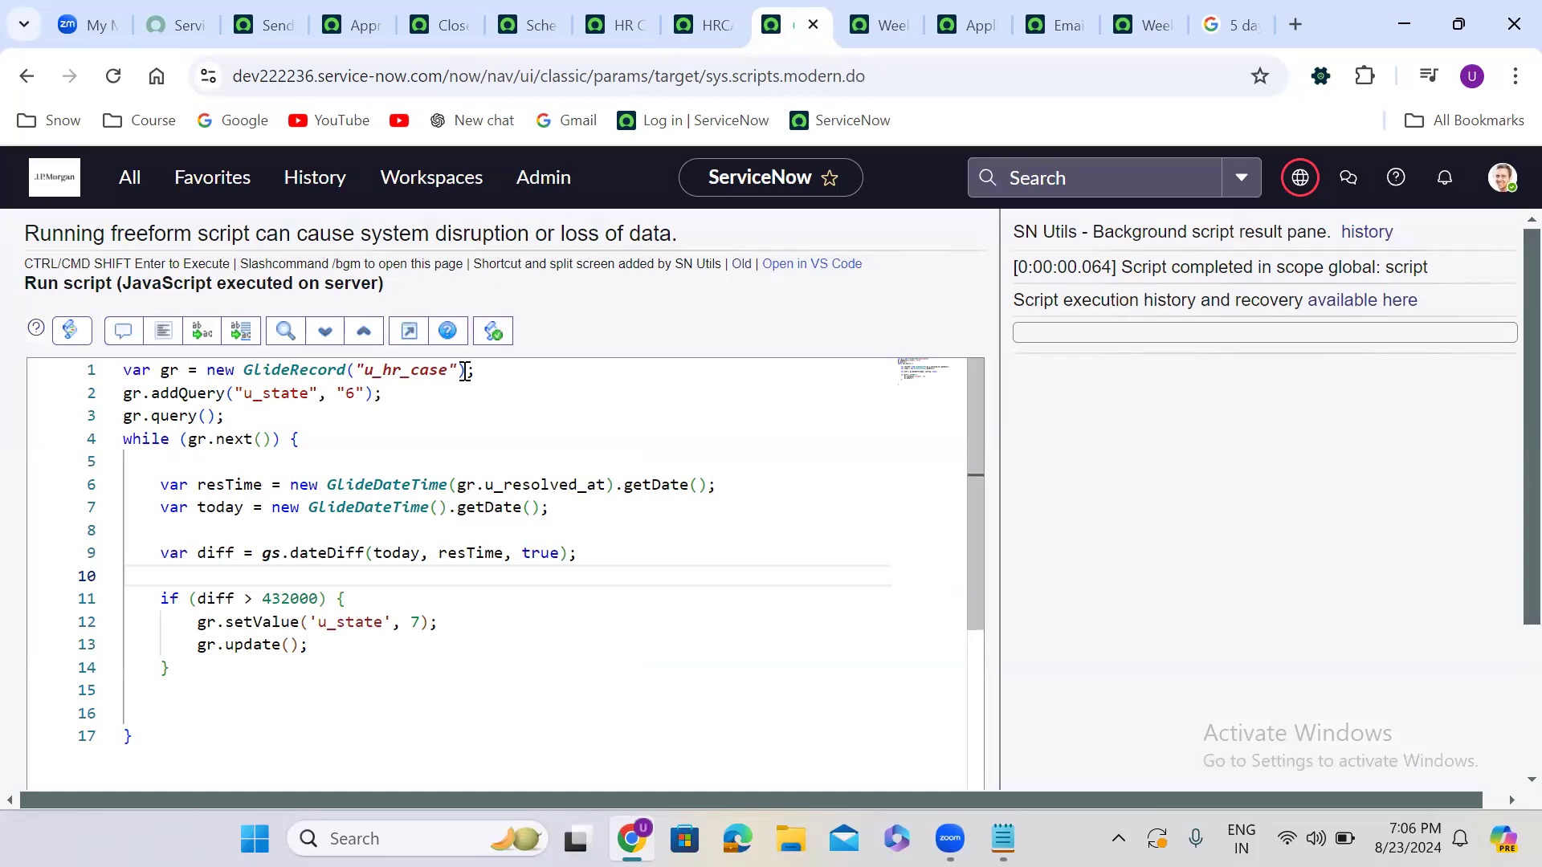
Replace getDate with getDisplayValue on lines 6 and 7
double_click(655, 482)
type("getD")
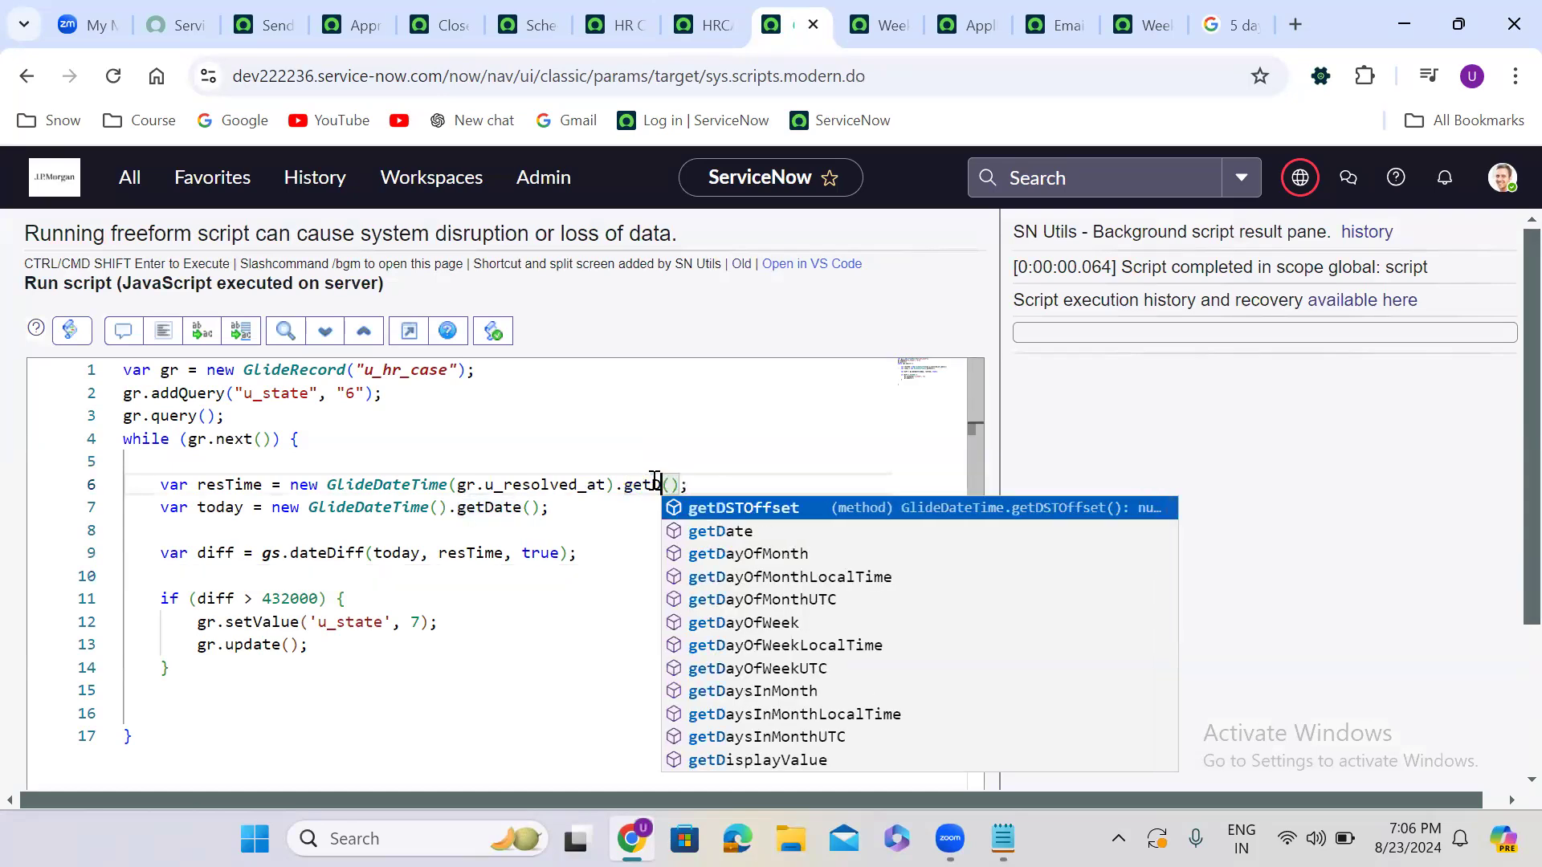
type("isp")
key("Return")
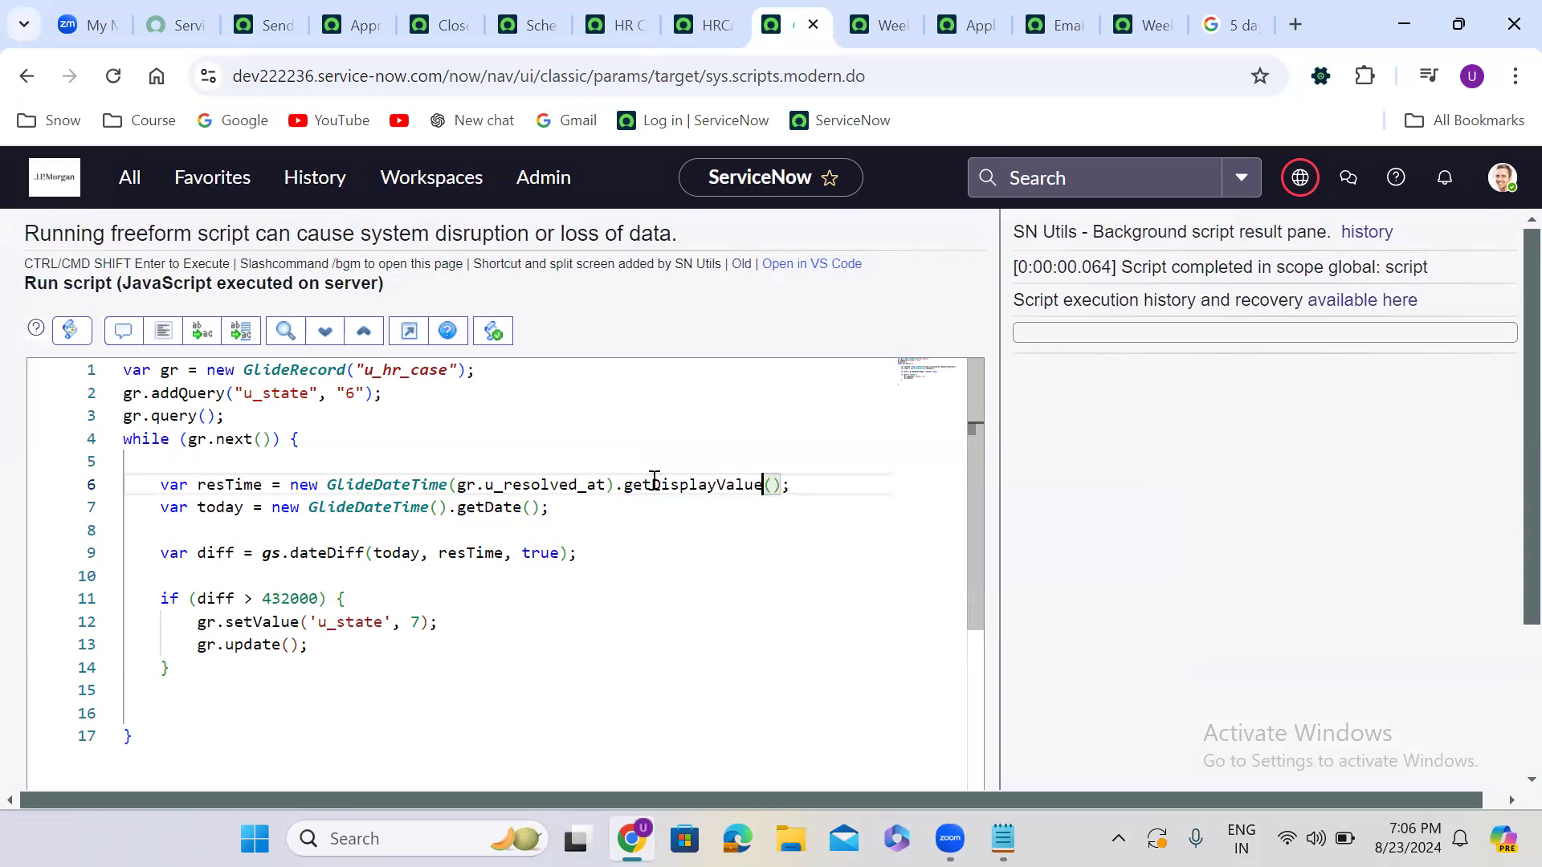
double_click(672, 487)
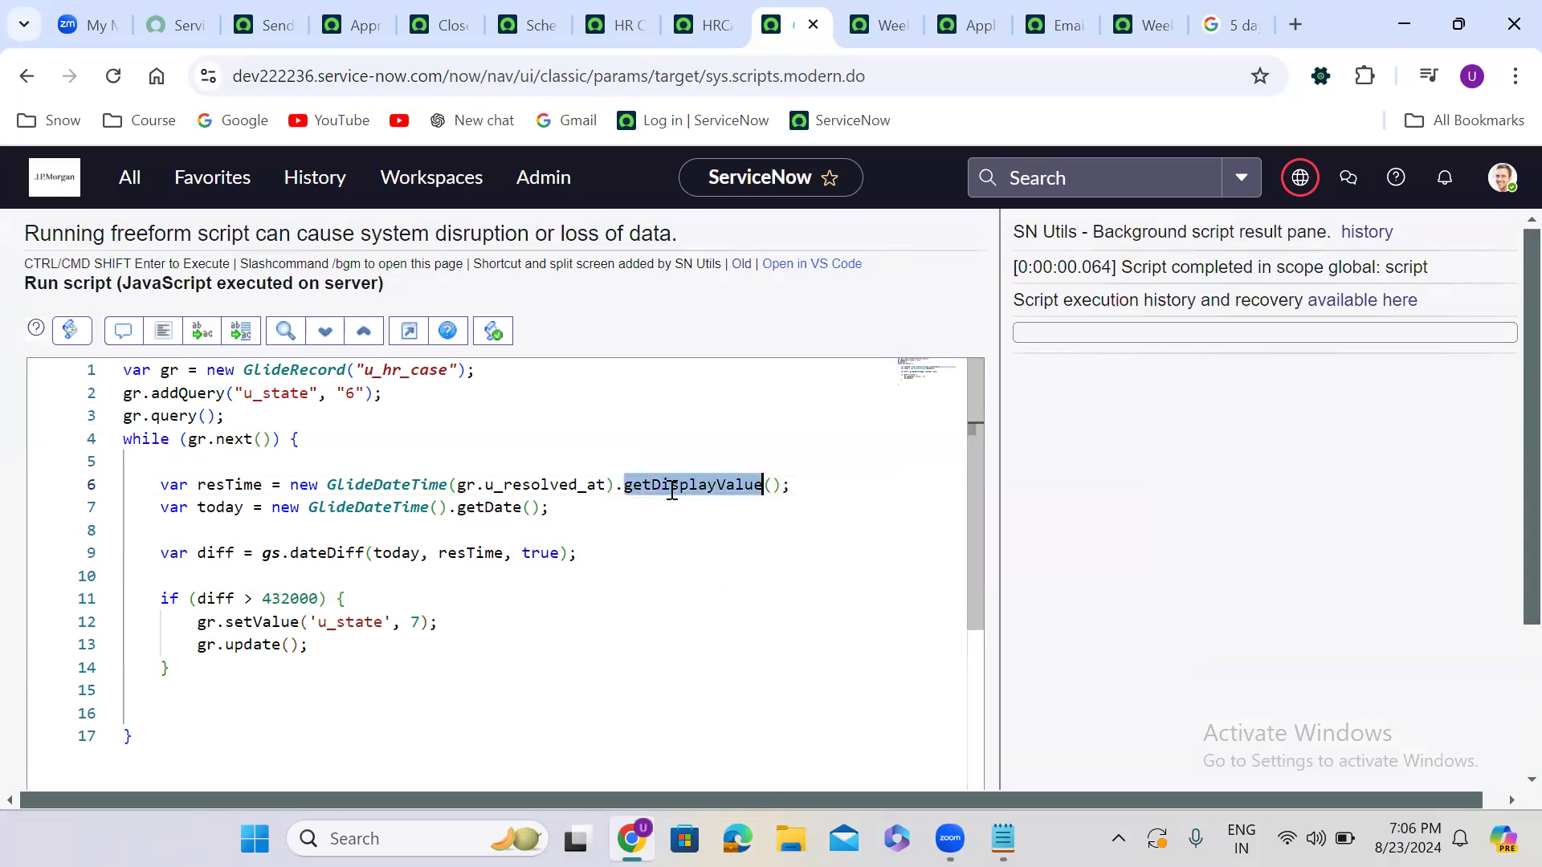
key("ctrl+c")
double_click(479, 508)
key("ctrl+v")
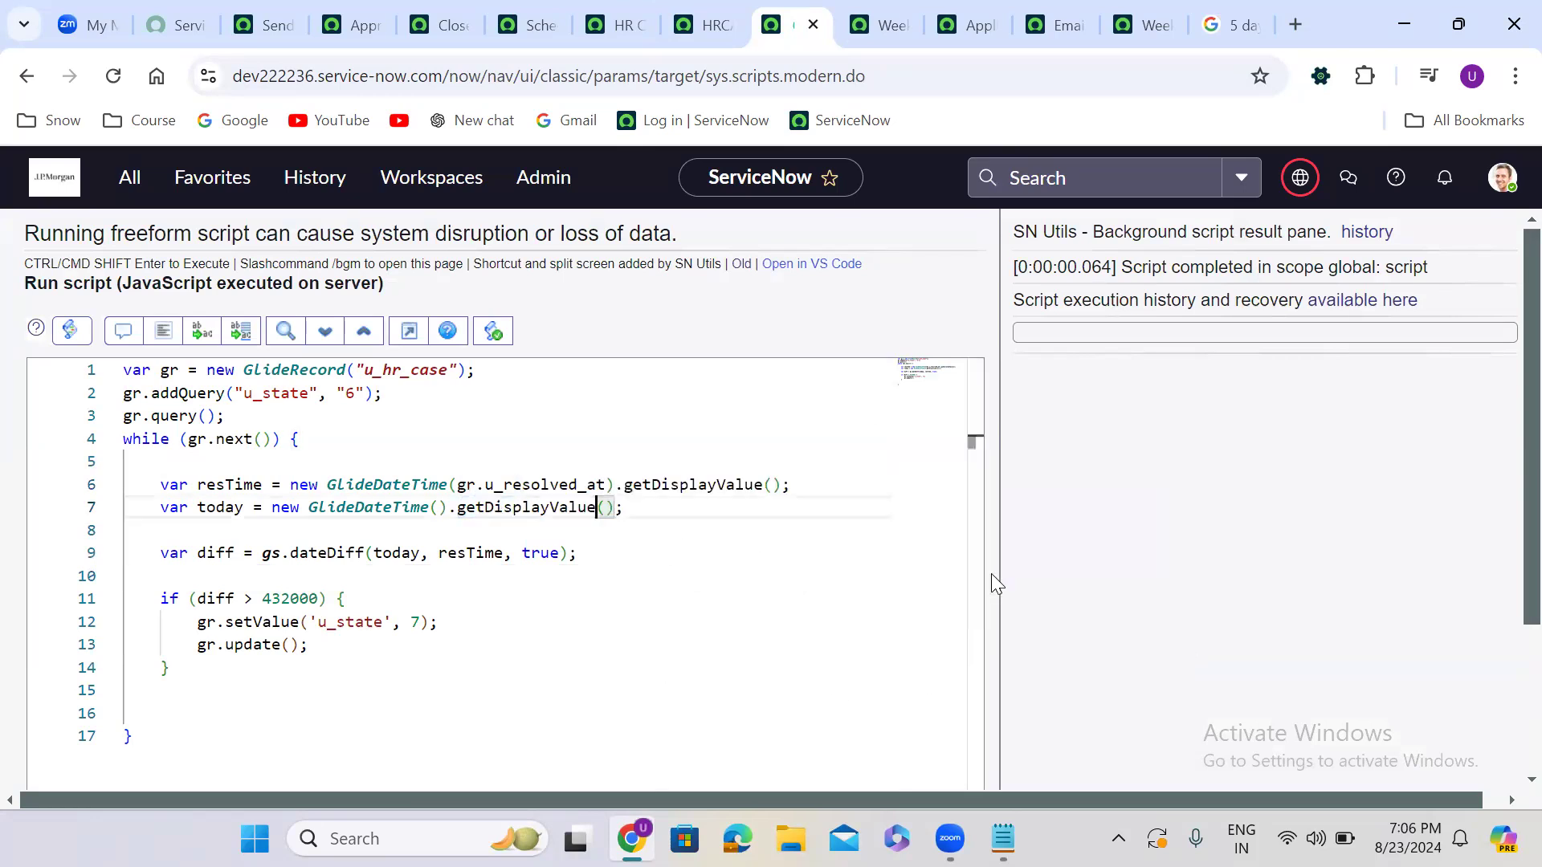
Rerun the script and reload the HR Cases list to check the case states
scroll(990, 671, "down", 3)
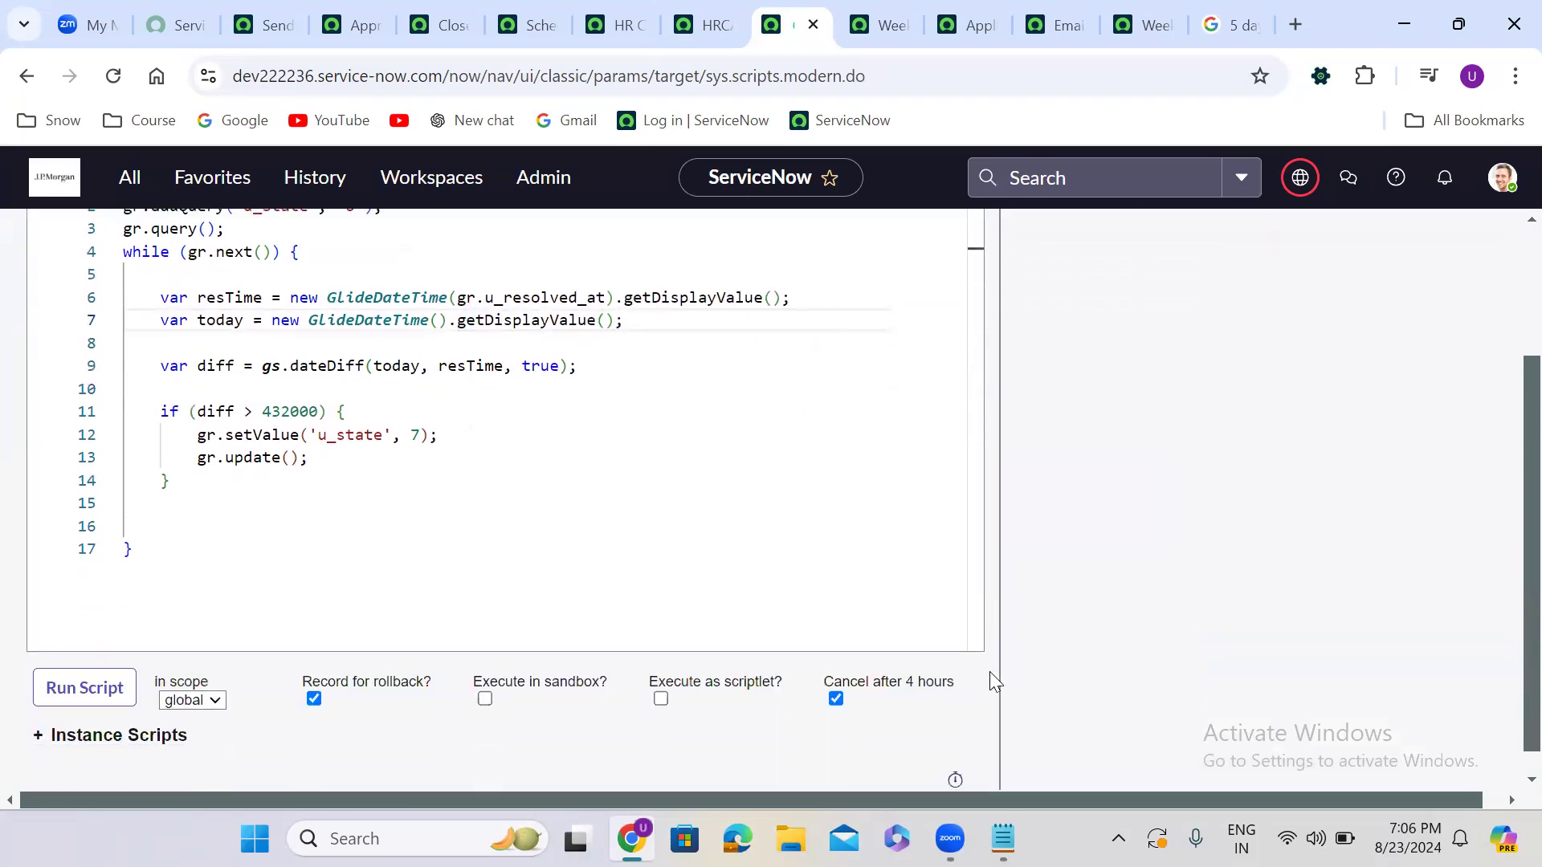
left_click(124, 685)
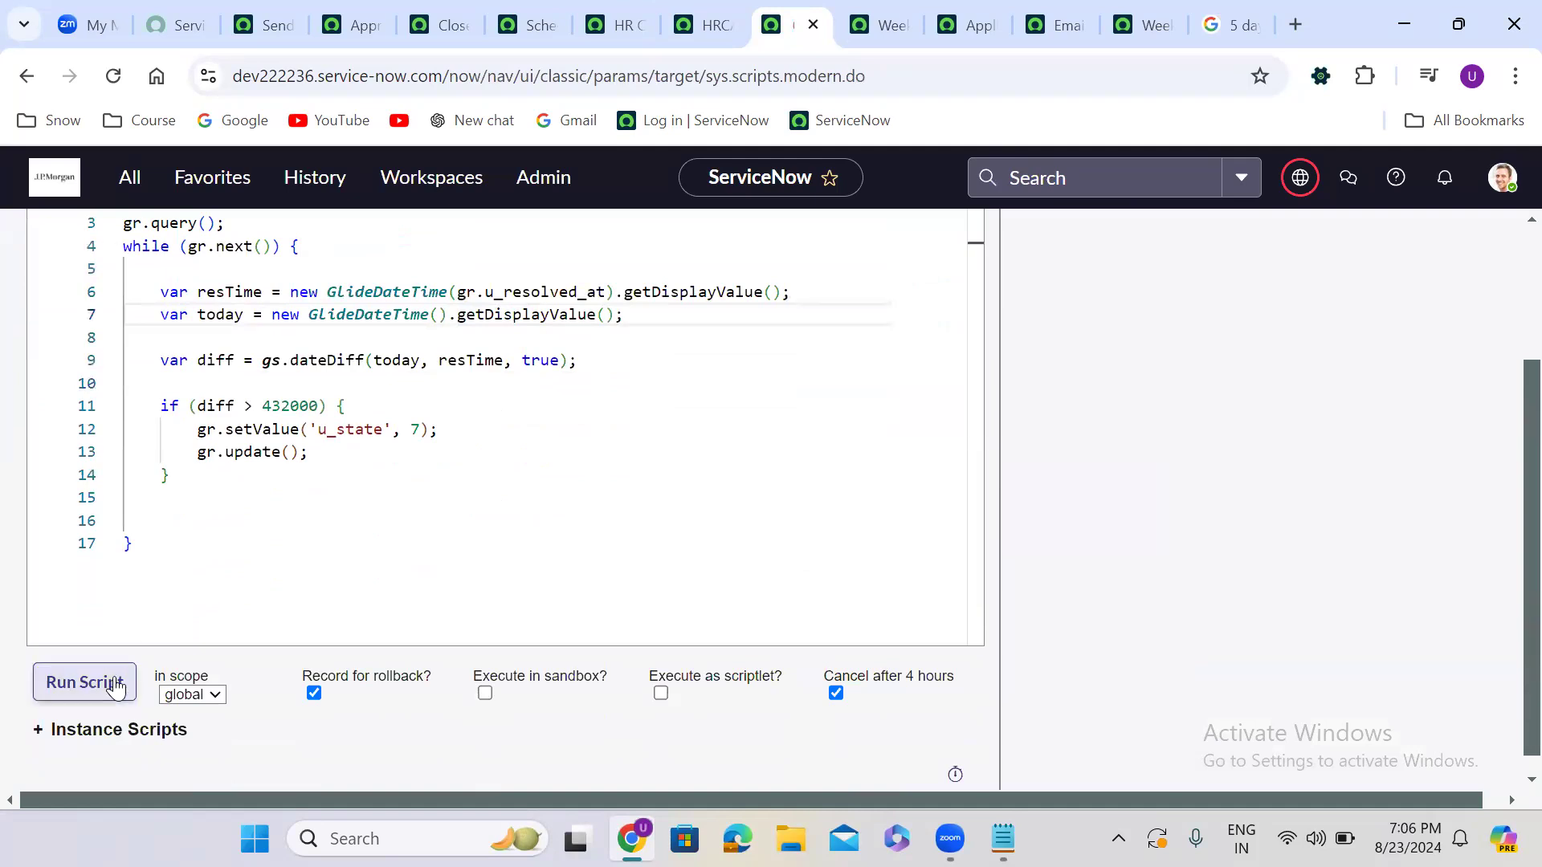
scroll(1508, 241, "up", 2)
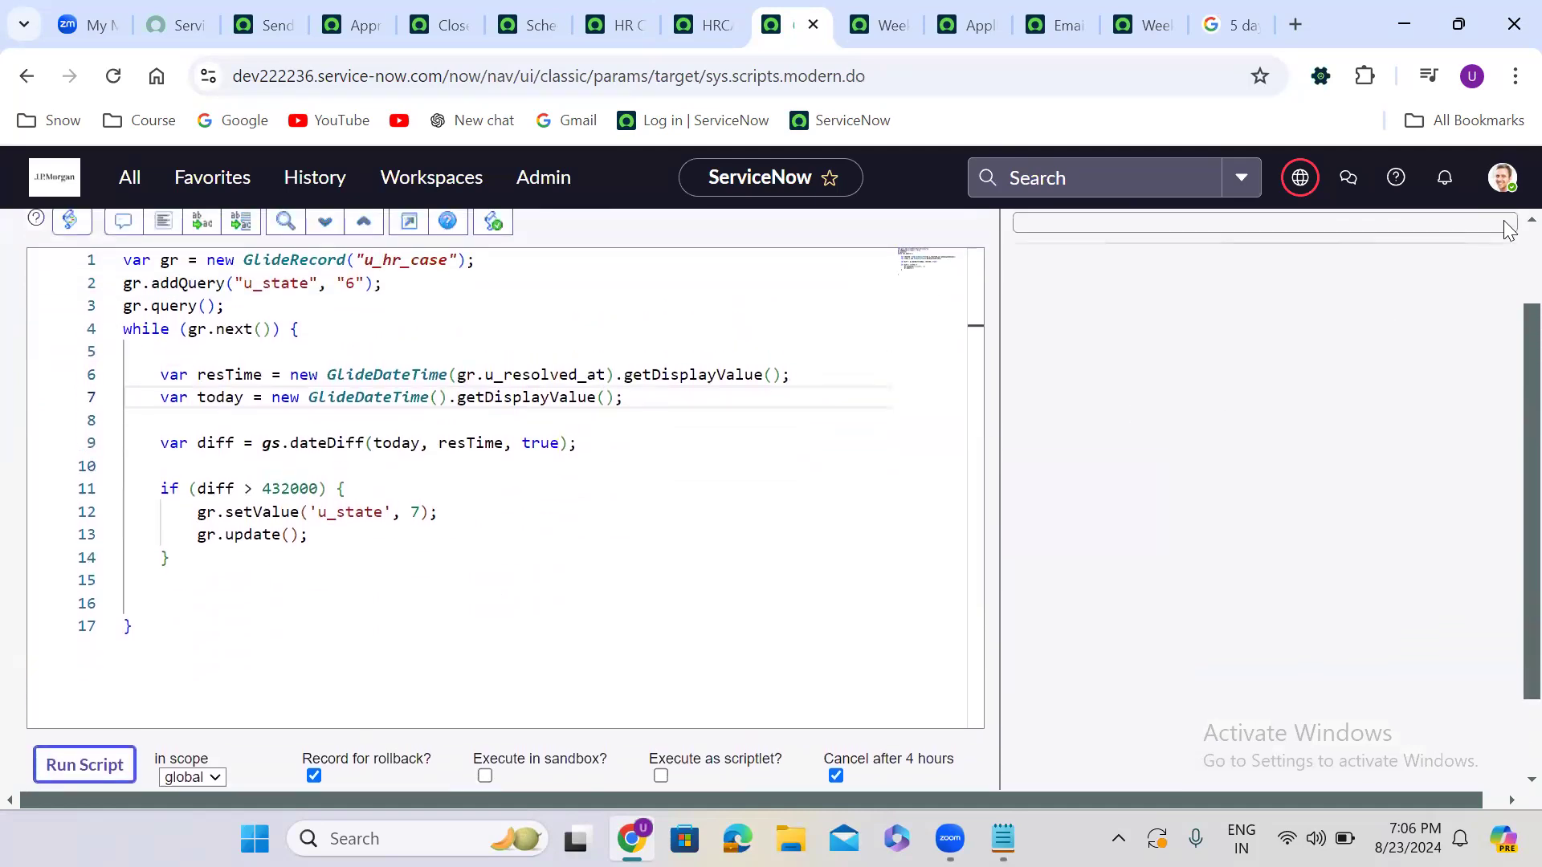
scroll(1508, 241, "up", 2)
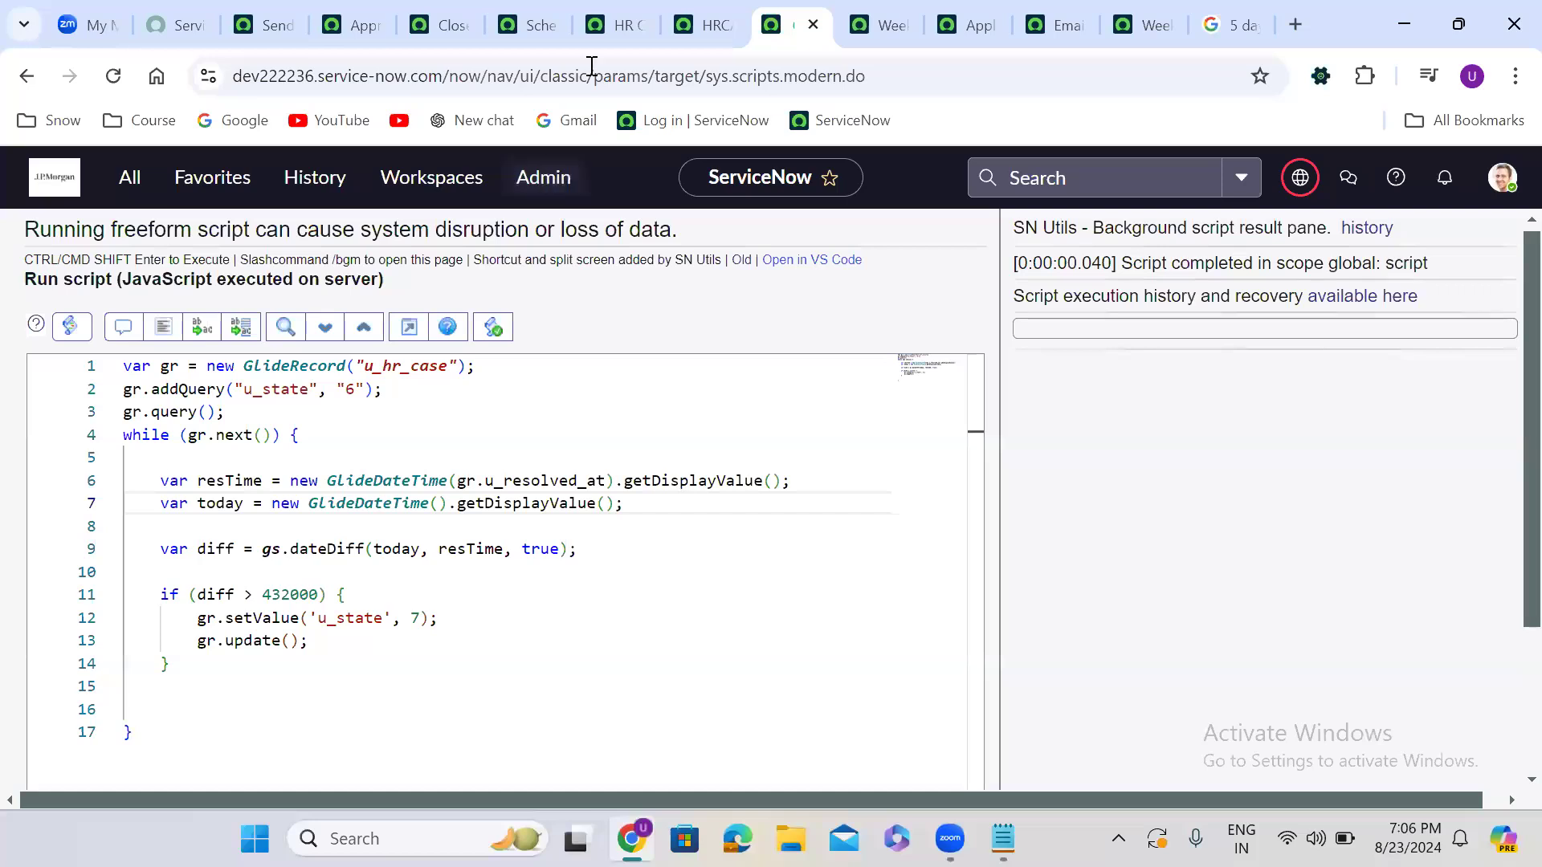
left_click(705, 18)
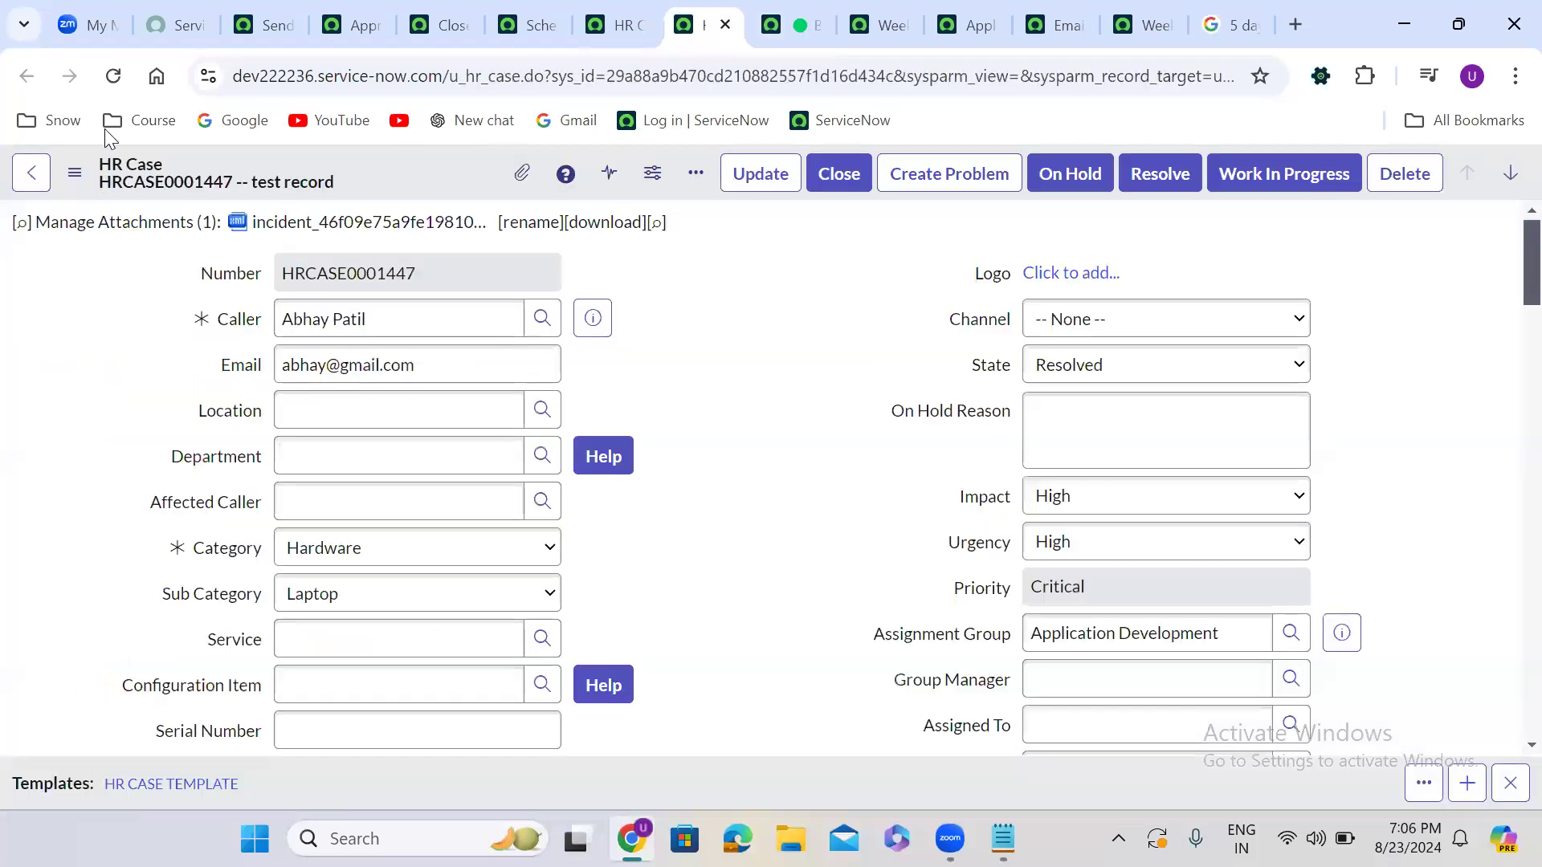
left_click(635, 16)
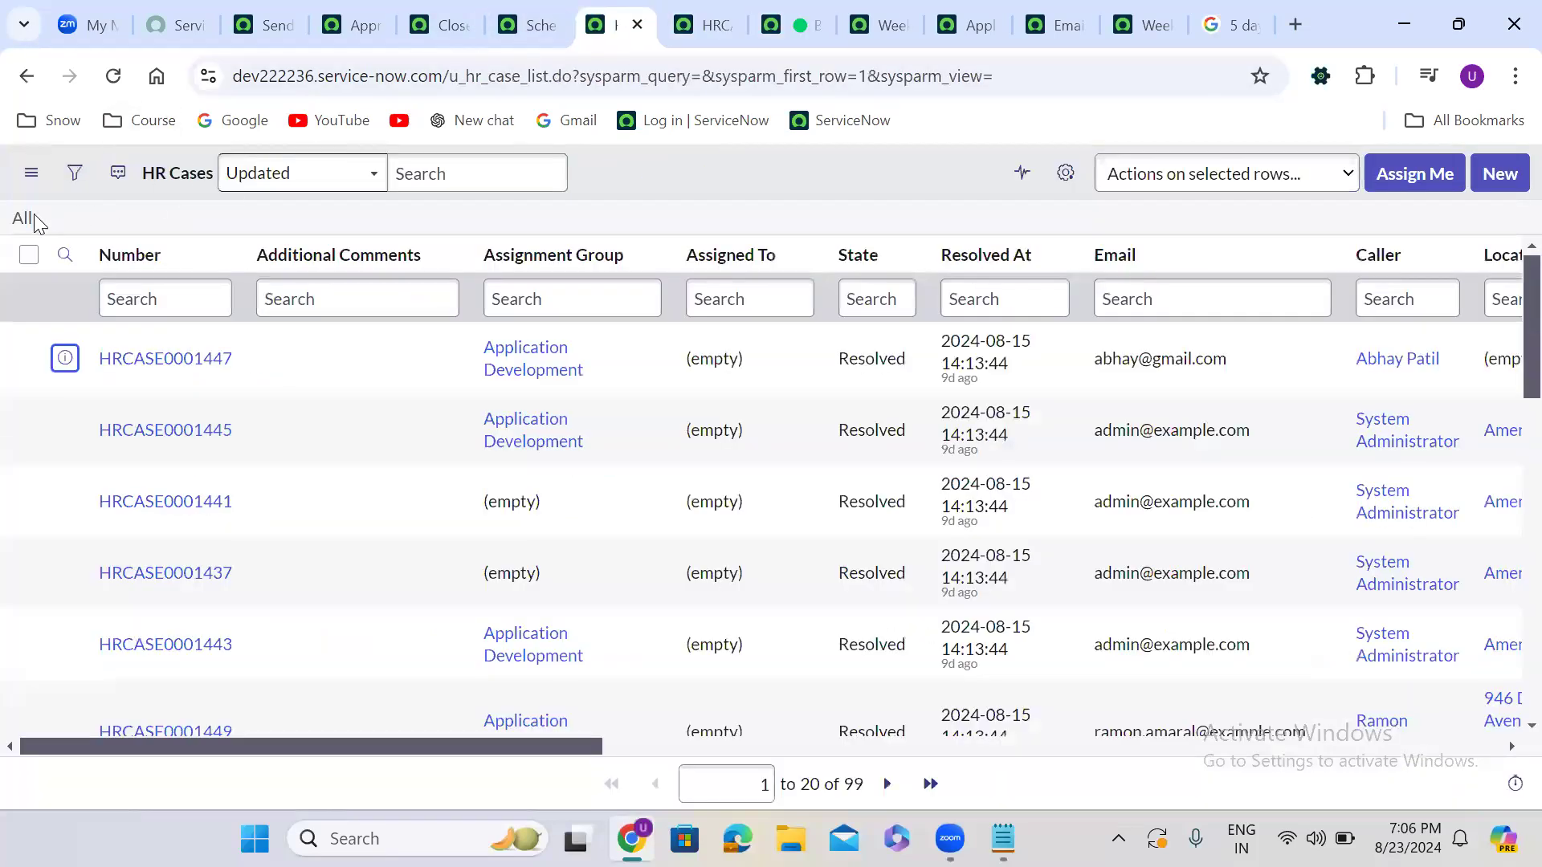
left_click(20, 222)
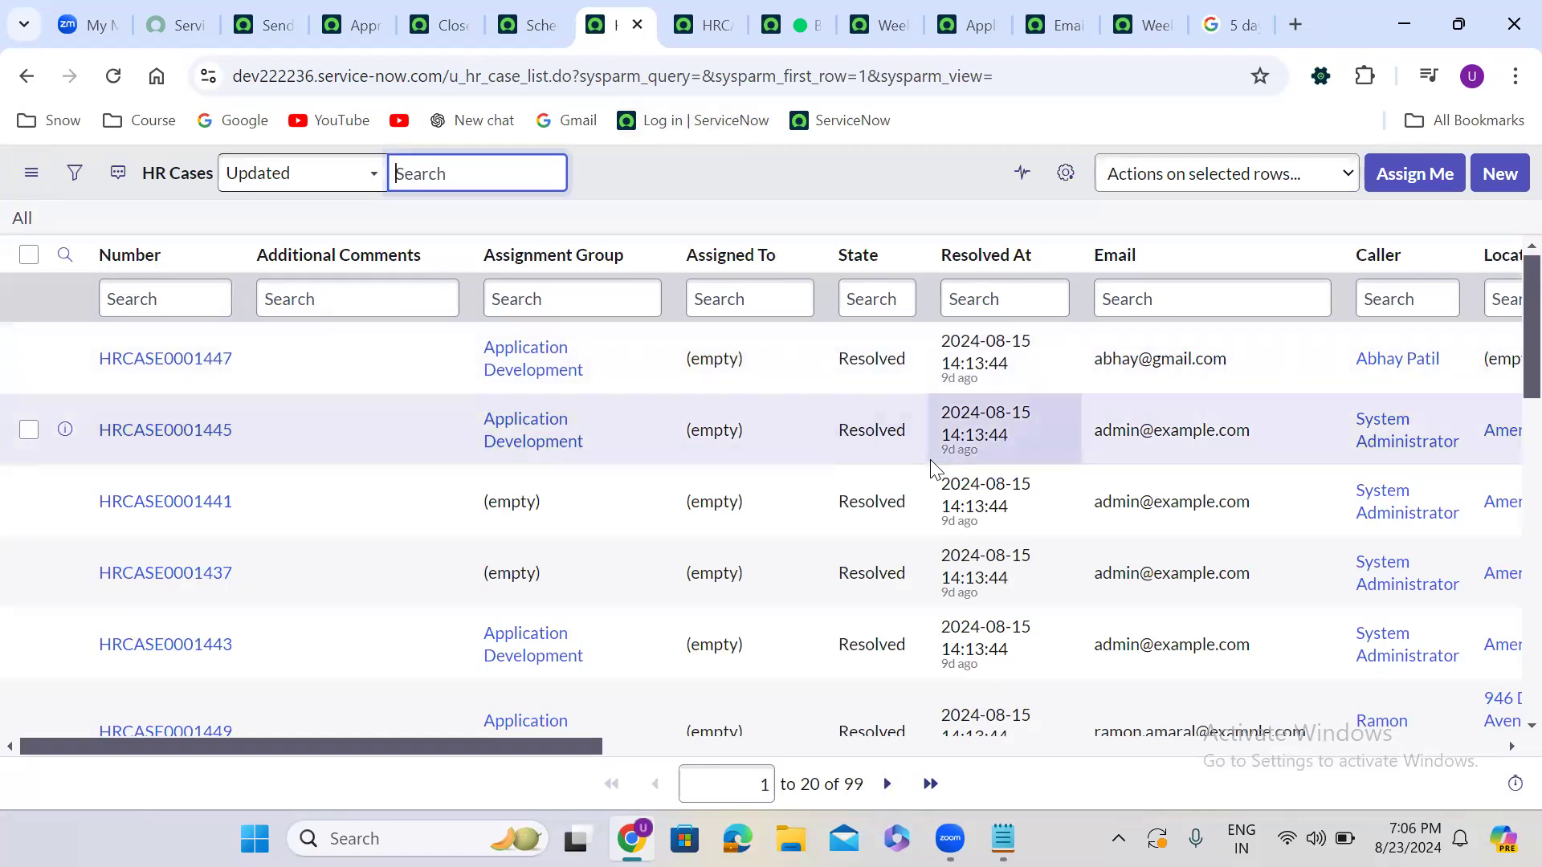
left_click(787, 2)
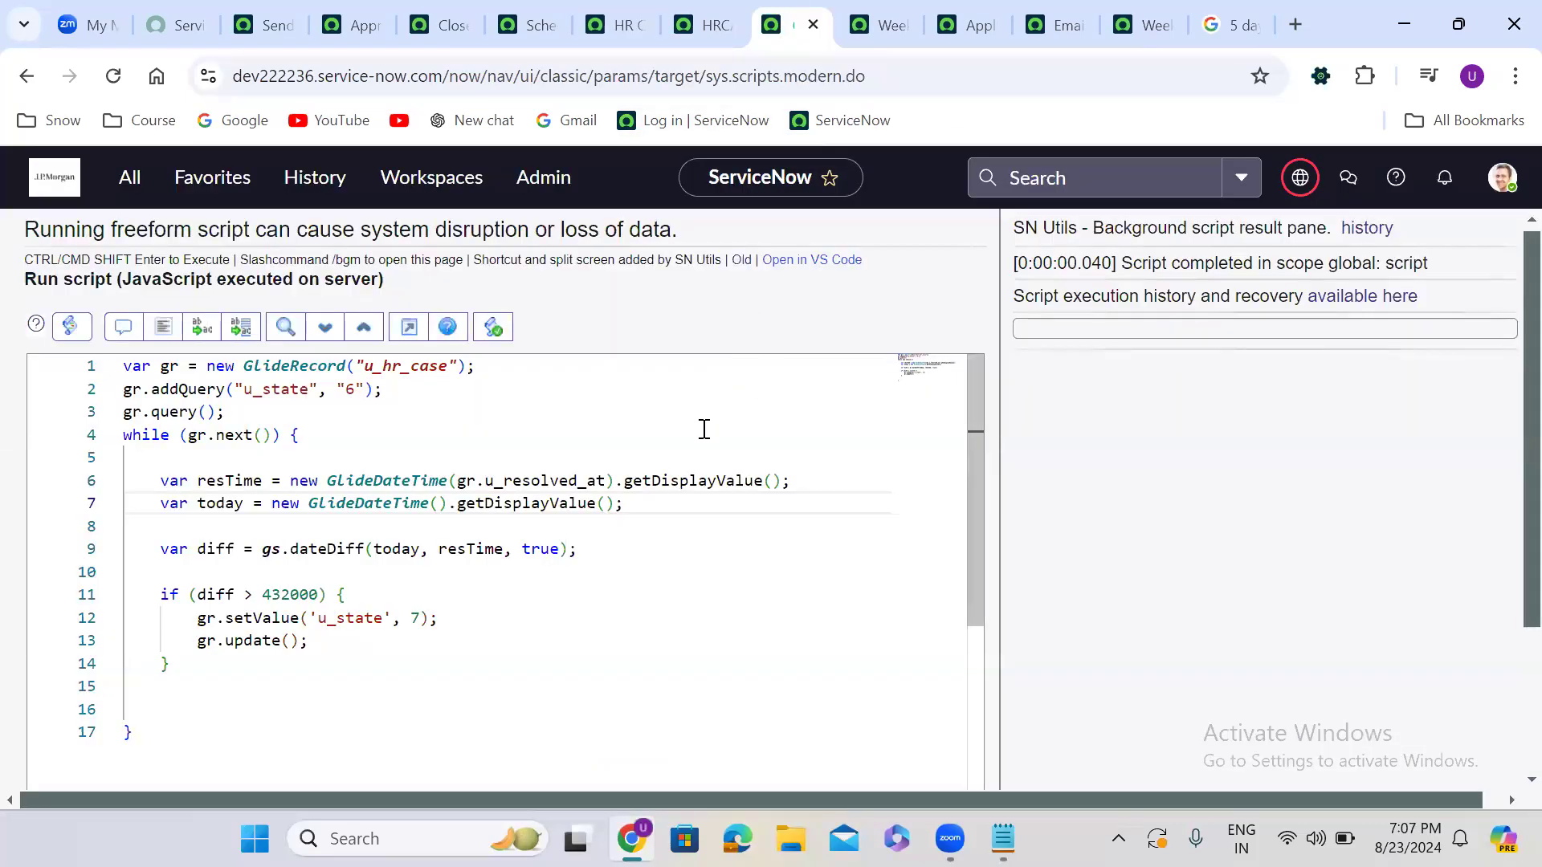
Strip the getDisplayValue calls from lines 6 and 7 and run the background script
double_click(668, 480)
key("BackSpace")
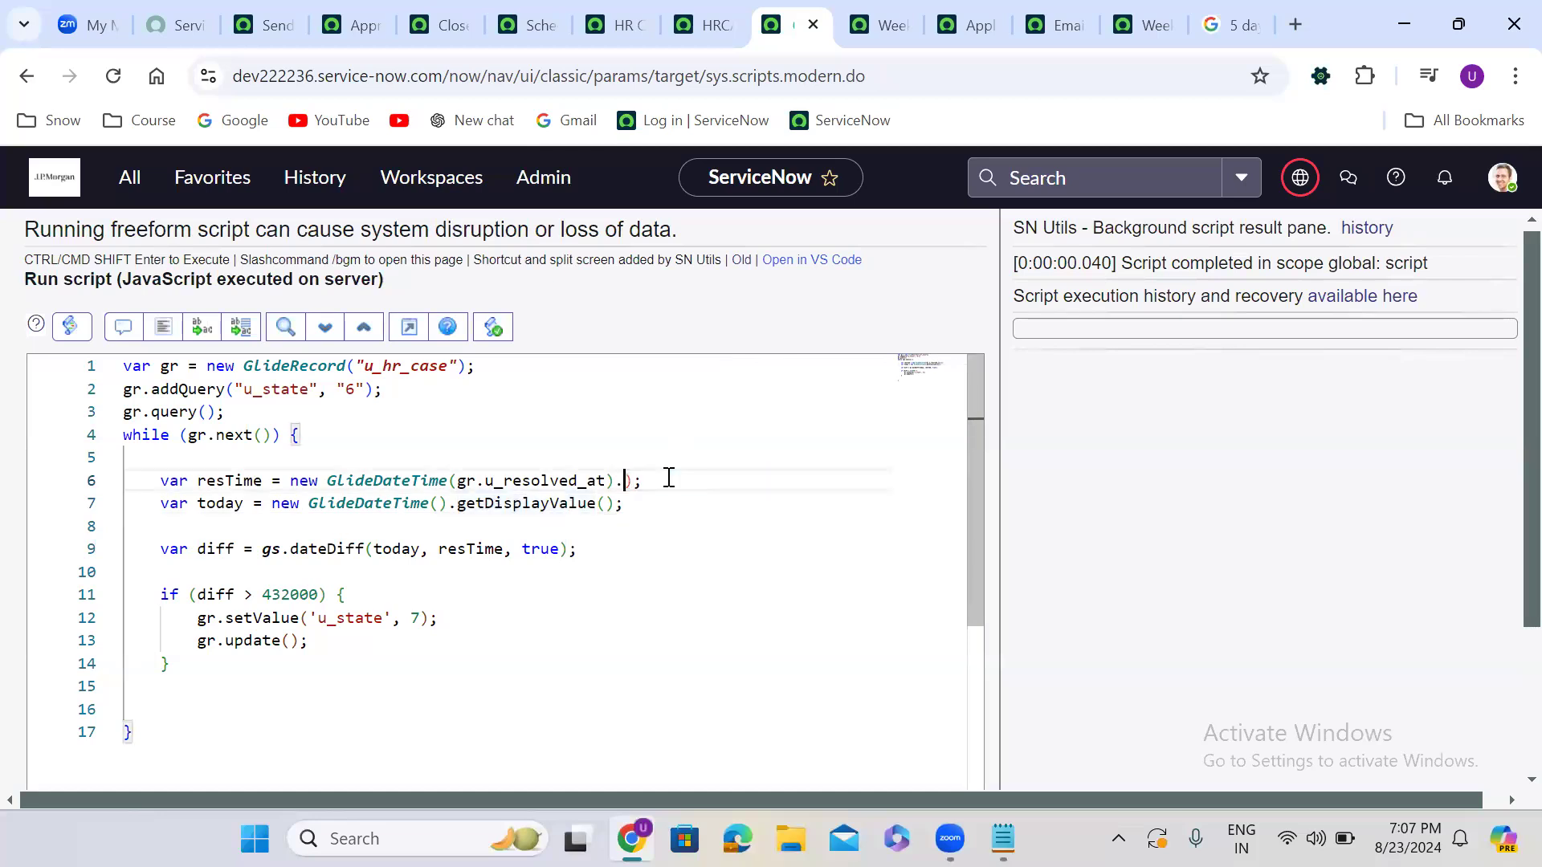
key("BackSpace")
double_click(572, 503)
key("BackSpace")
key("Delete")
key("BackSpace")
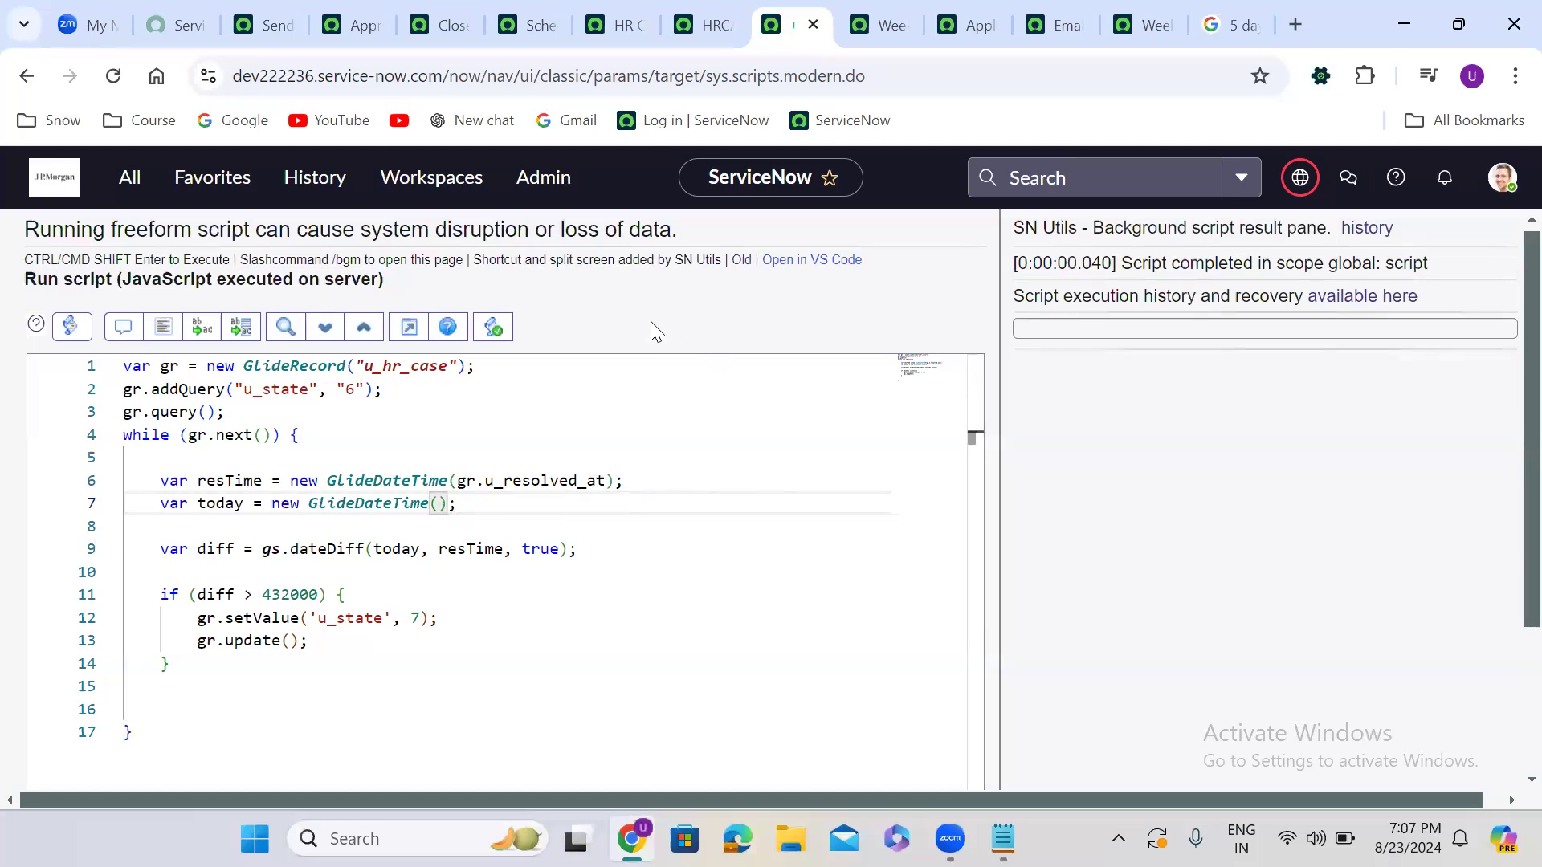
scroll(650, 326, "down", 2)
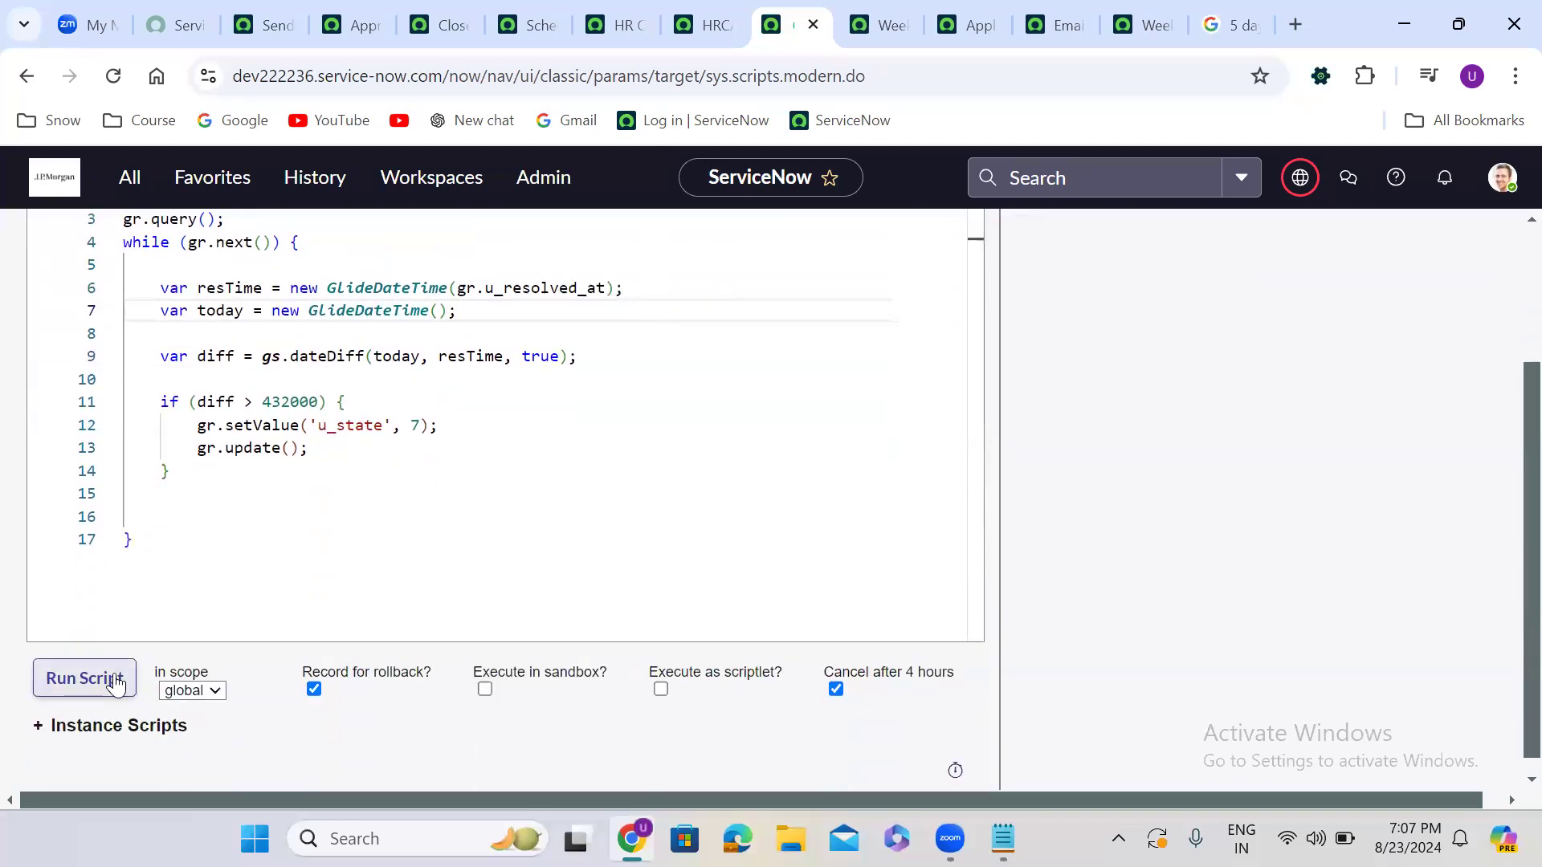
left_click(116, 684)
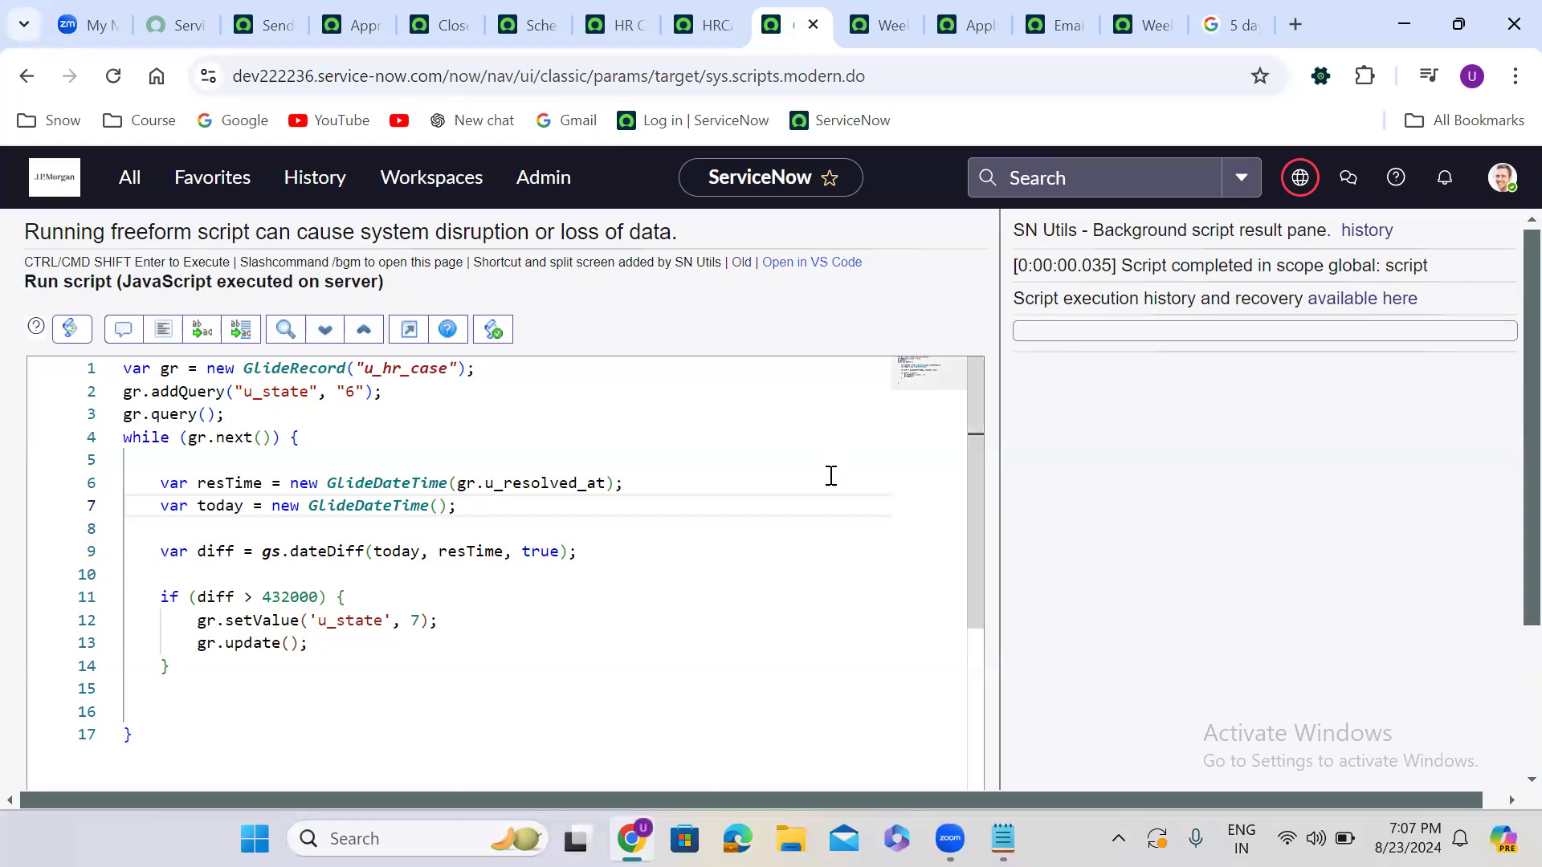
Add gr.setWorkflow(false); below the setValue line and rerun the script
double_click(262, 620)
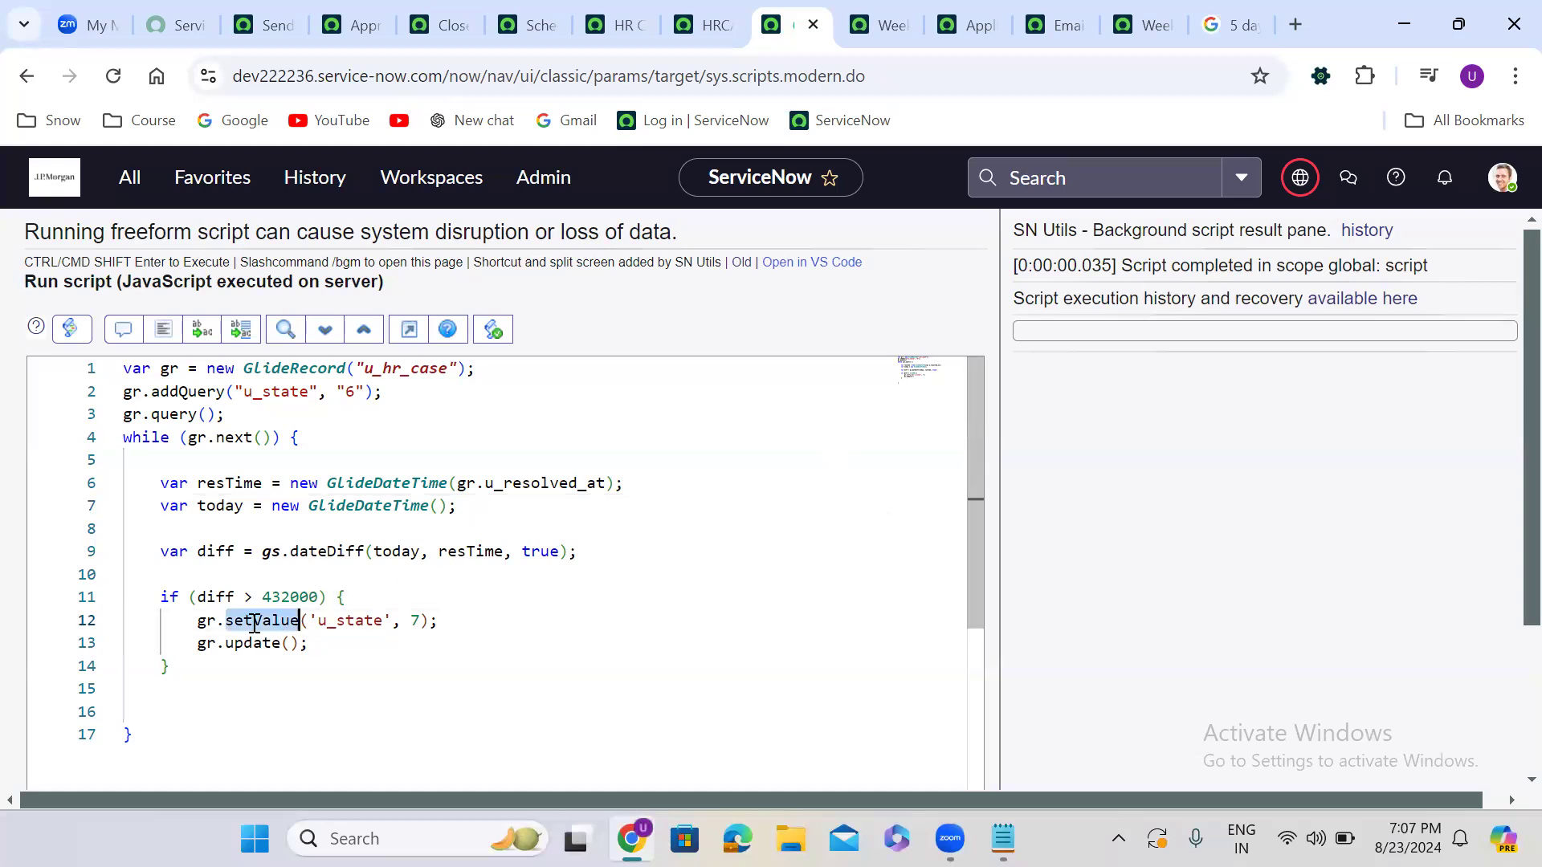
left_click(440, 621)
key("Return")
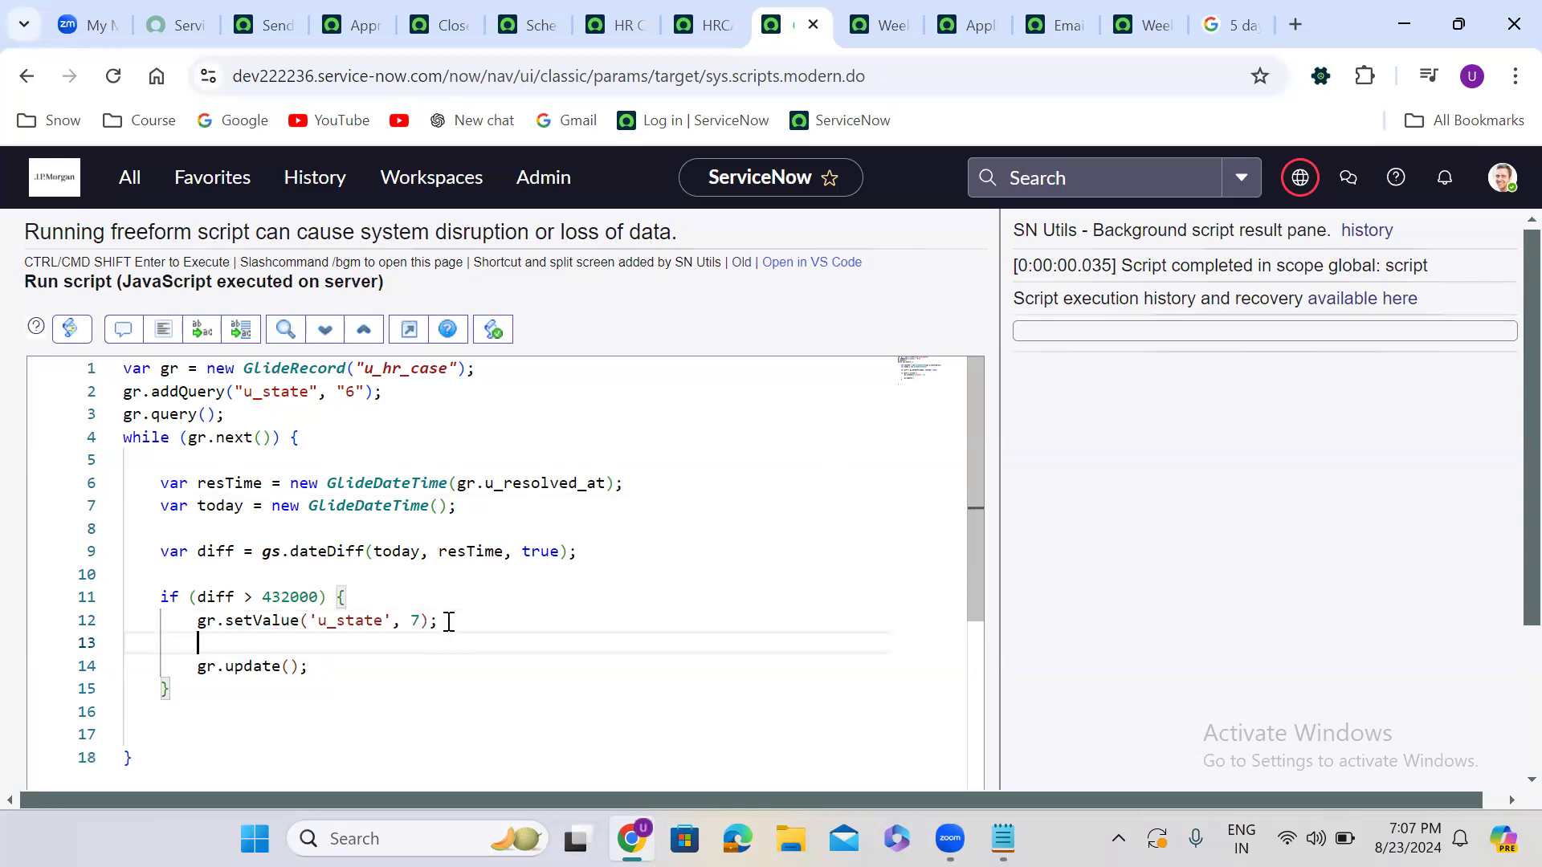
type("gr.s")
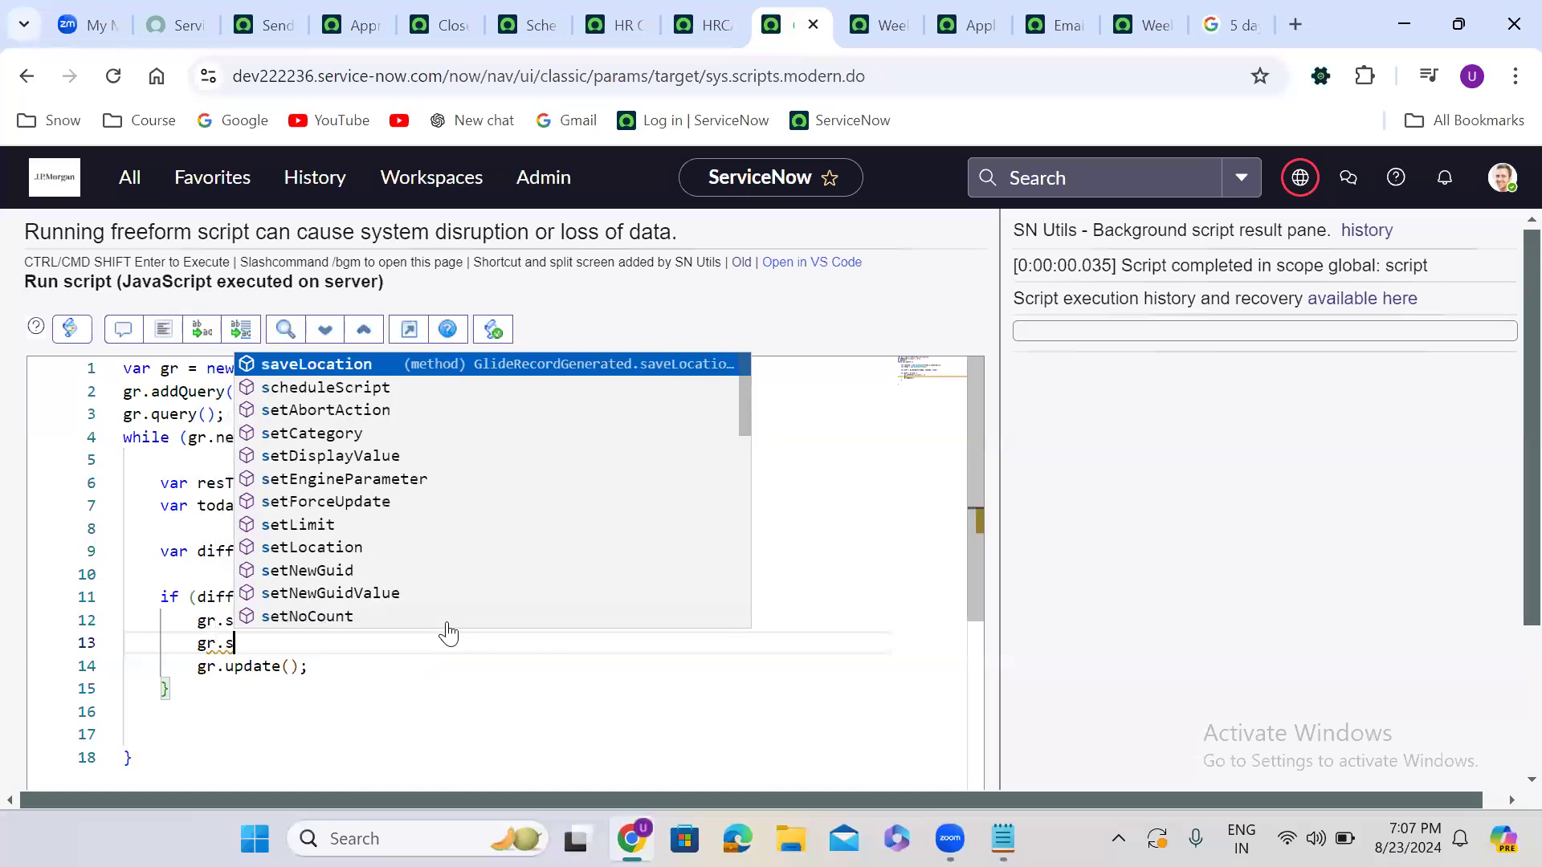
type("etWorkflow();")
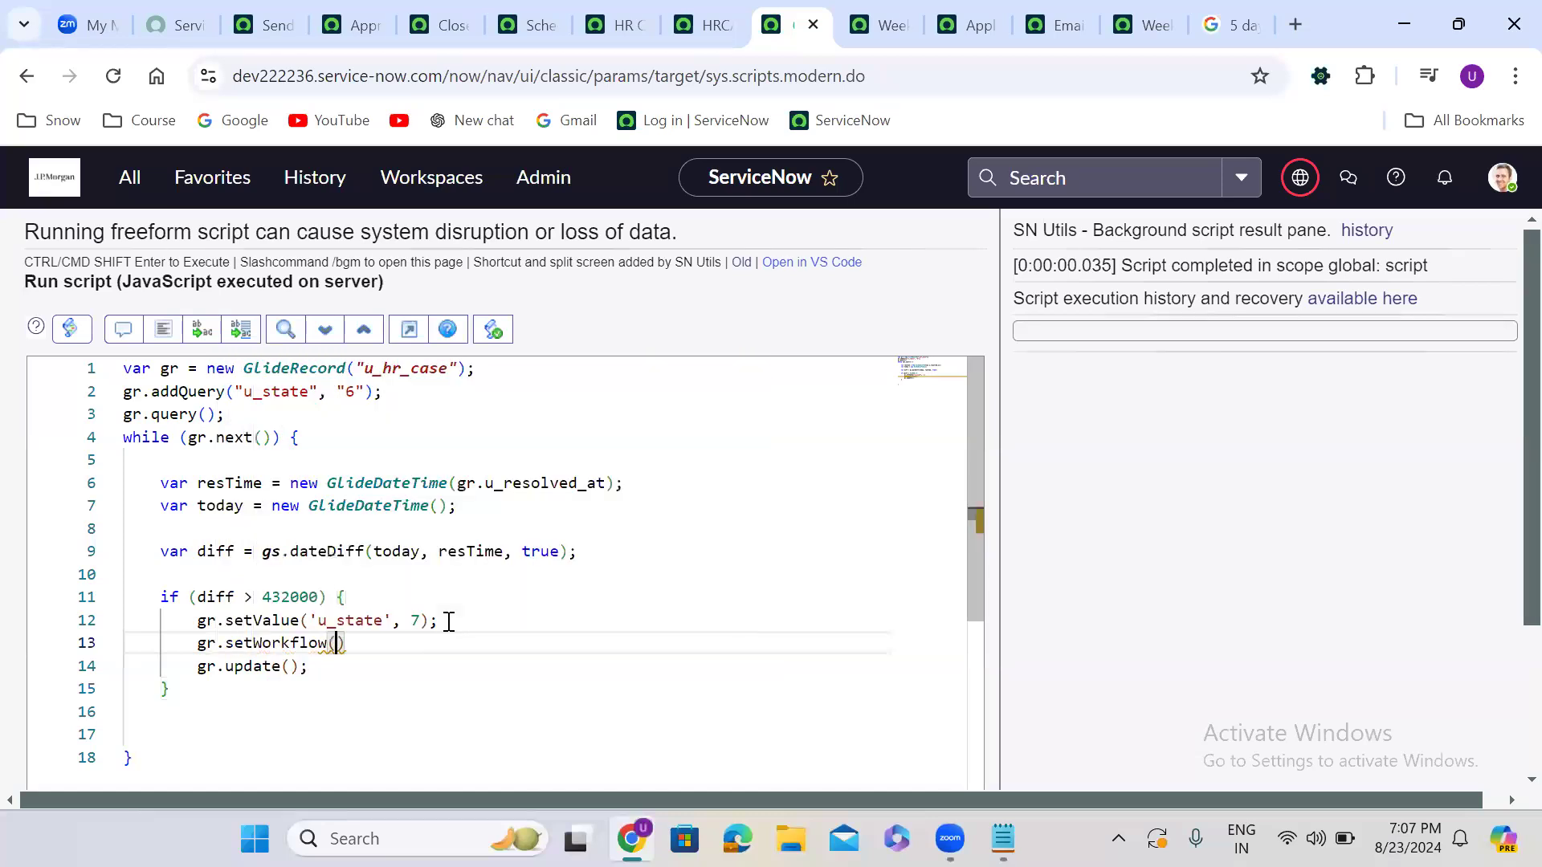
key("Left")
key("Left")
type("fal")
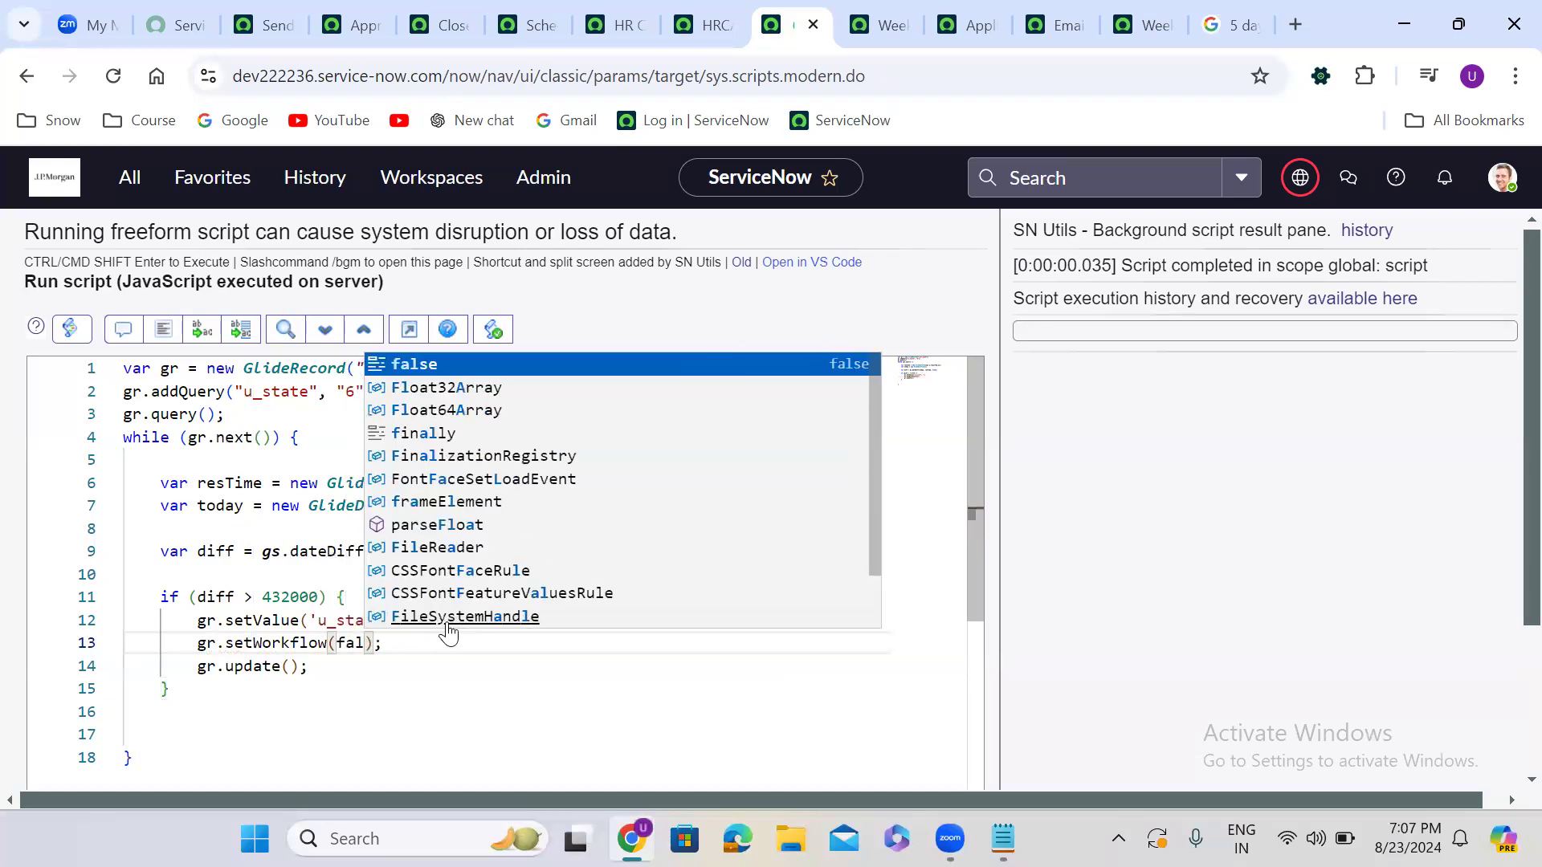
type("se")
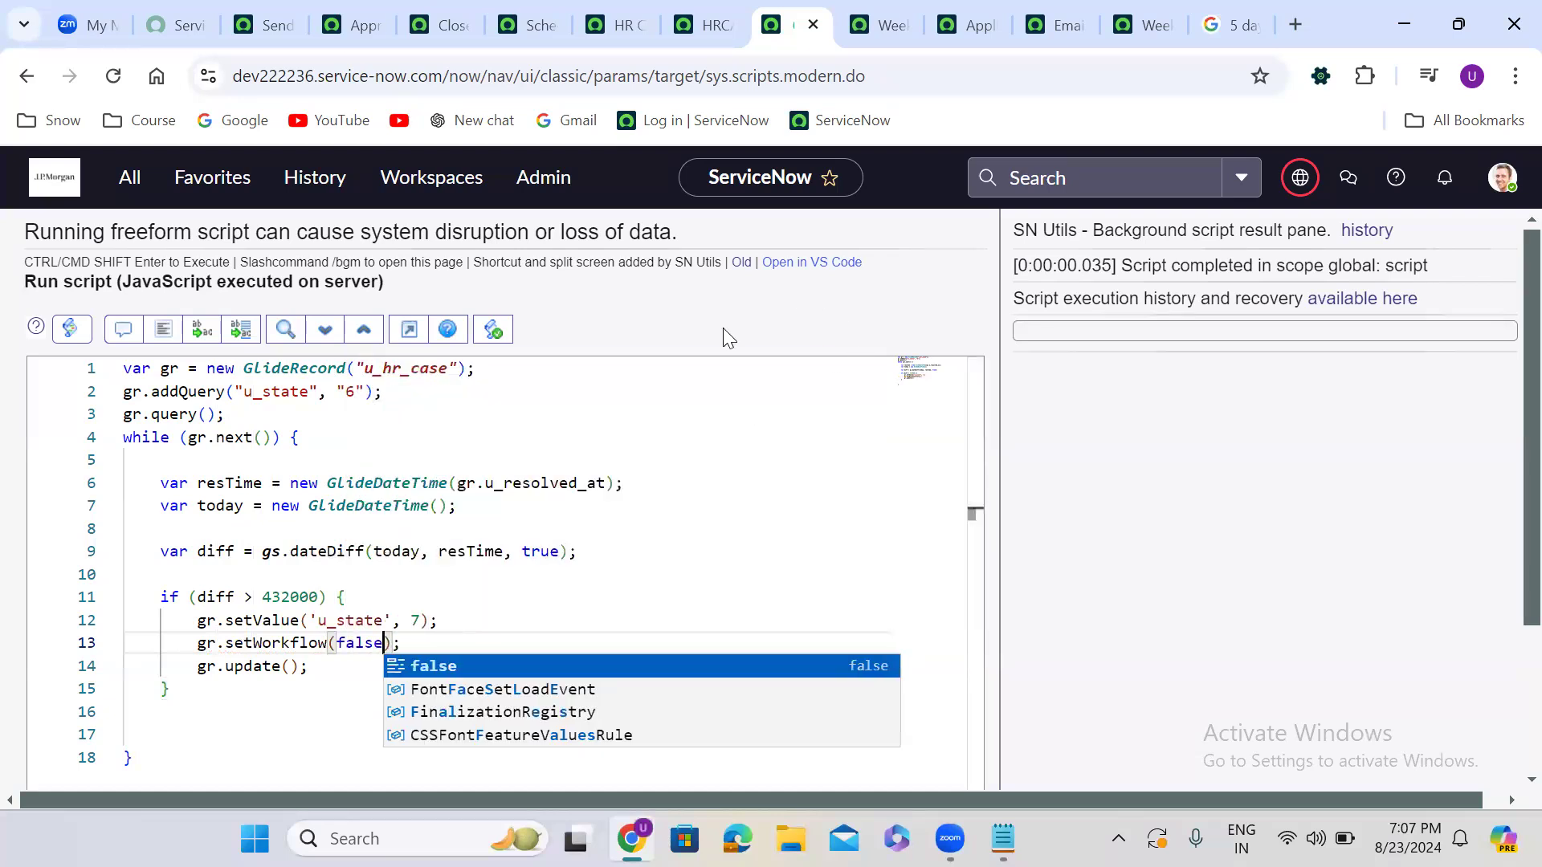
key("Escape")
scroll(724, 333, "down", 2)
left_click(78, 744)
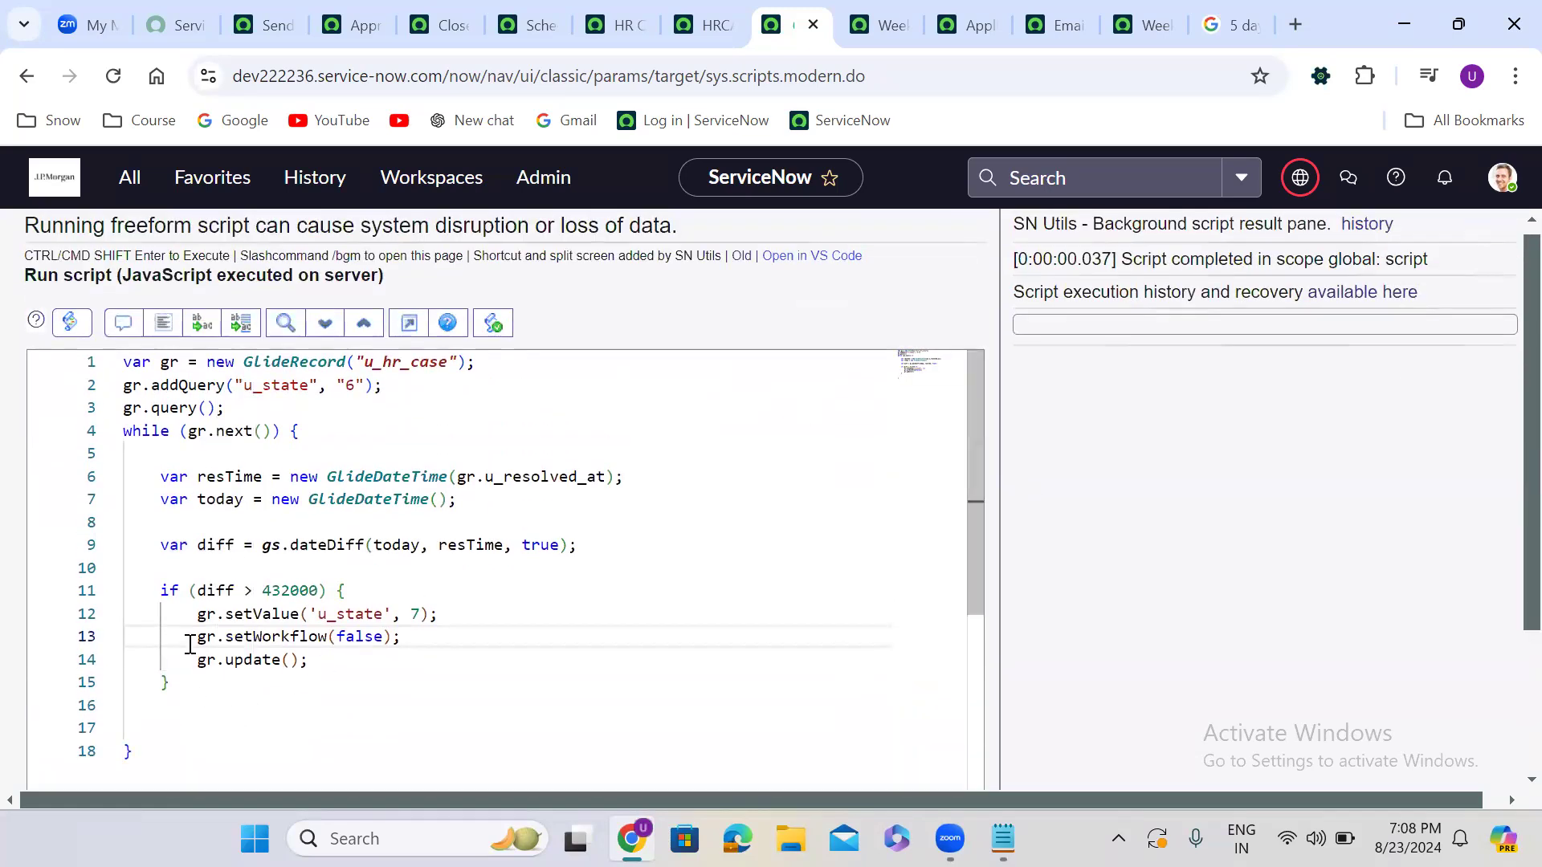
Comment out the setWorkflow line and add a gs.print(); statement on line 8
left_click(193, 637)
type("//")
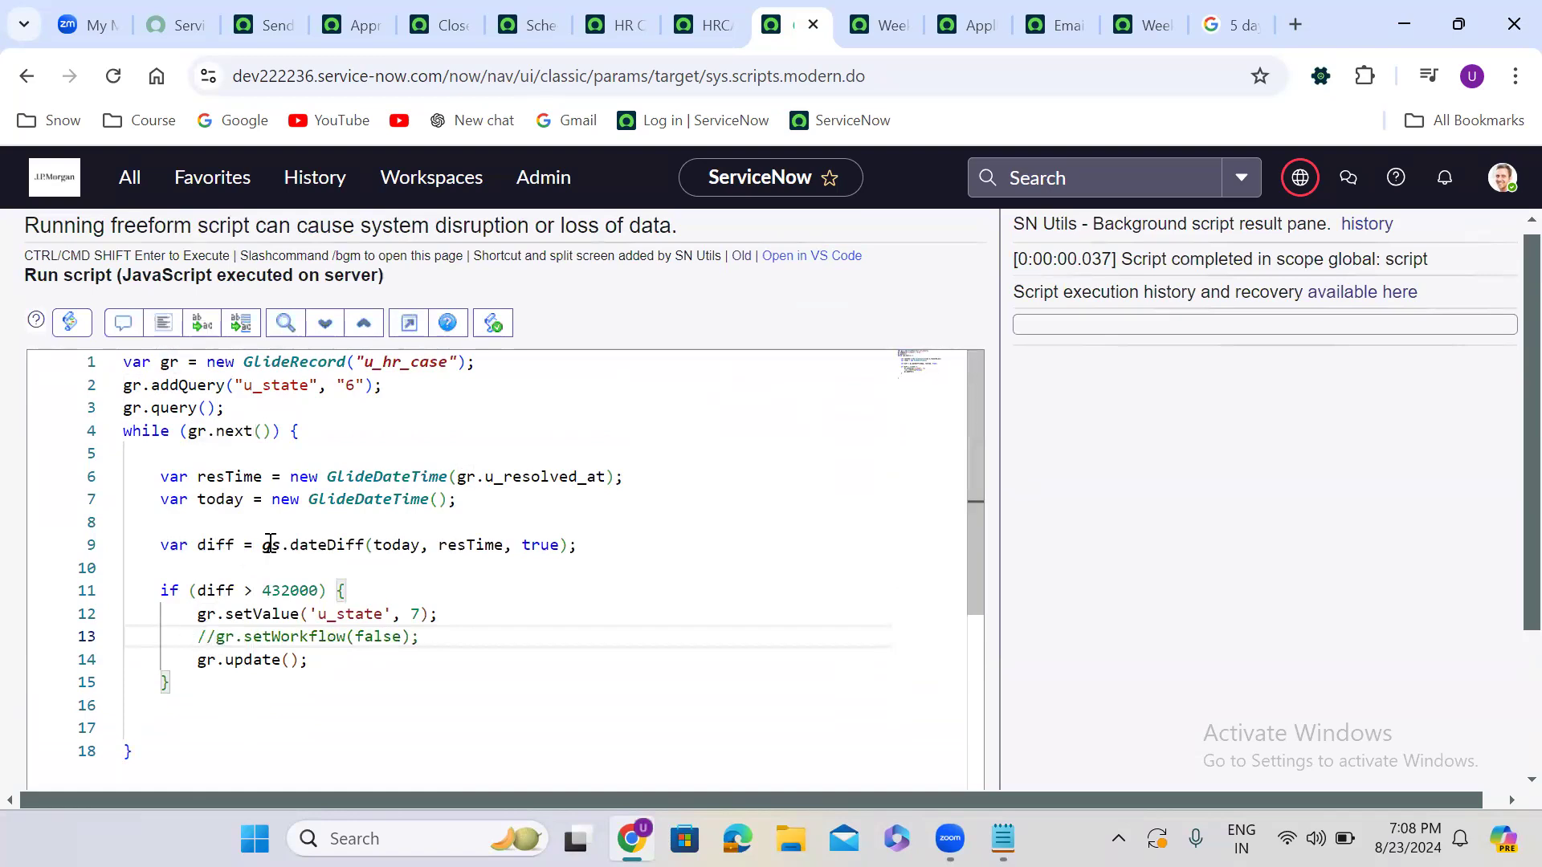
left_click(247, 526)
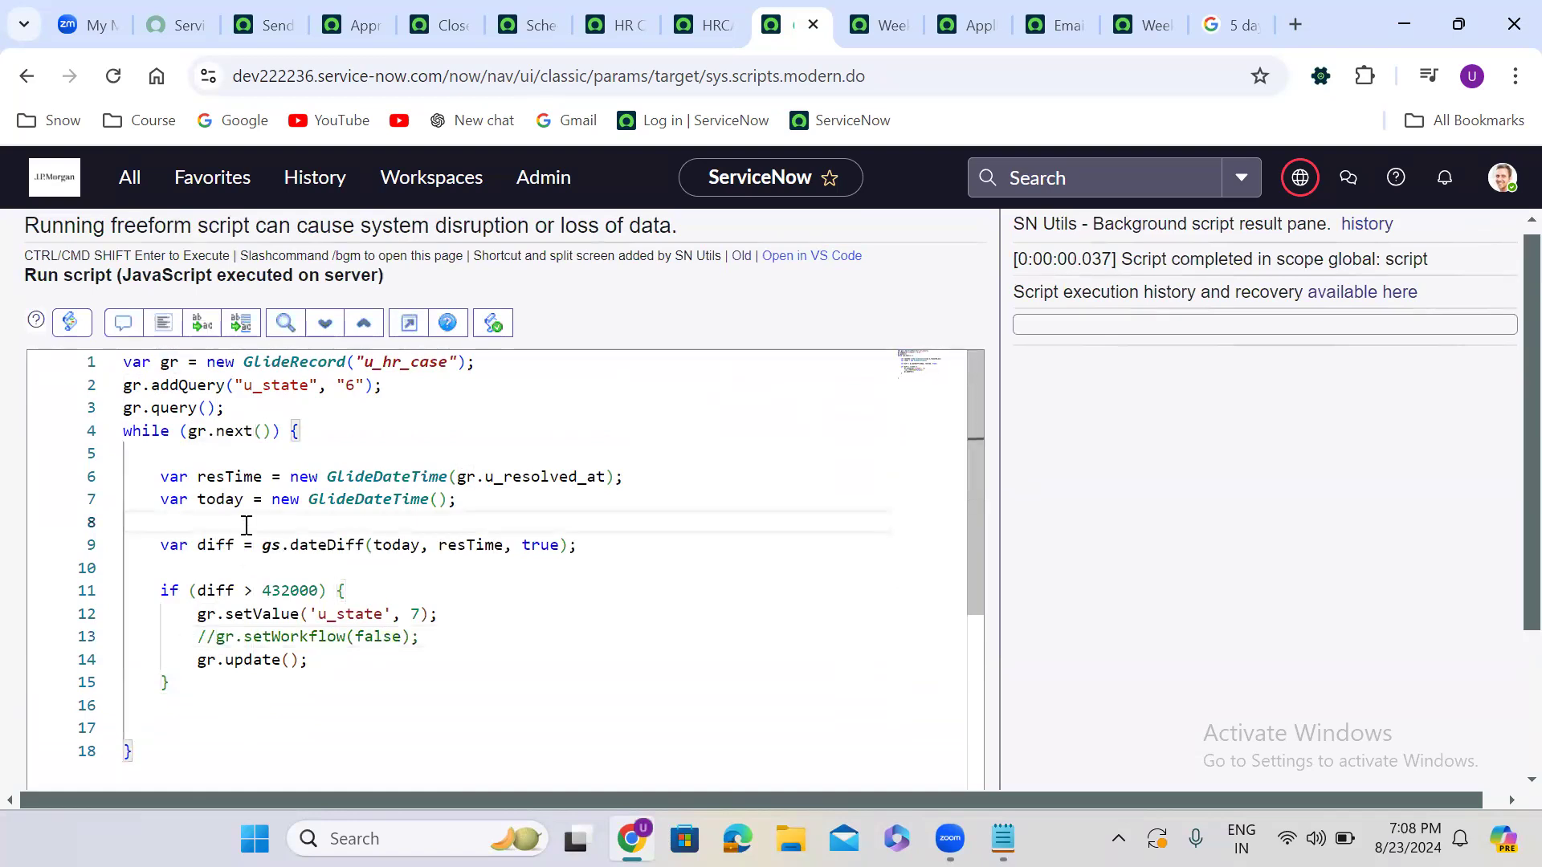
key("ctrl+v")
key("ctrl+z")
type("gs.prin")
type("t()l")
key("BackSpace")
type(";")
key("Return")
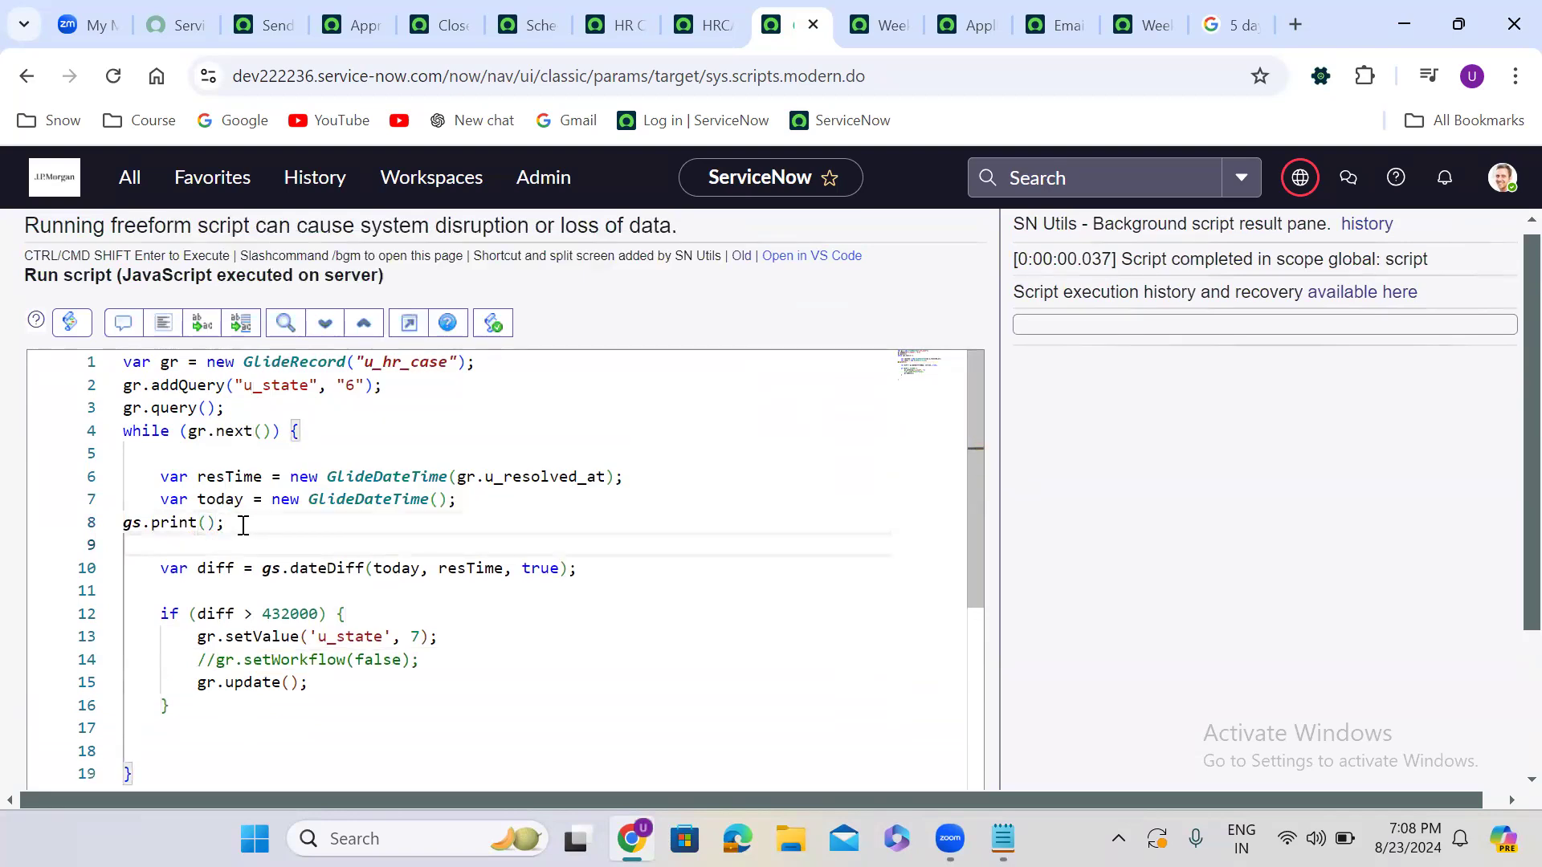
Duplicate the gs.print(); line to get three print statements
left_click_drag(225, 523, 124, 521)
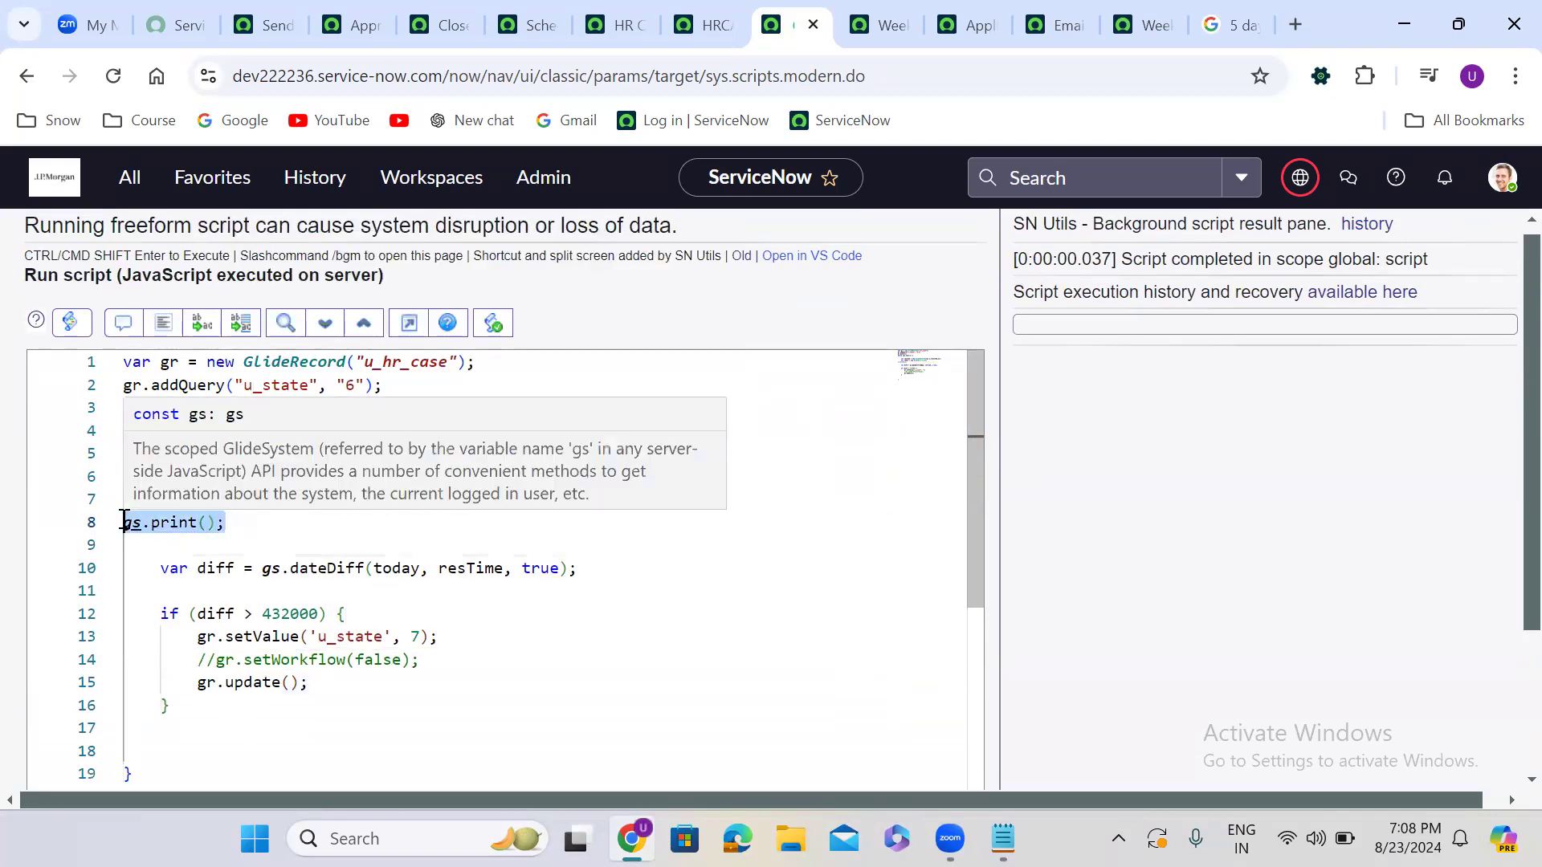
key("ctrl+c")
left_click(238, 529)
key("Return")
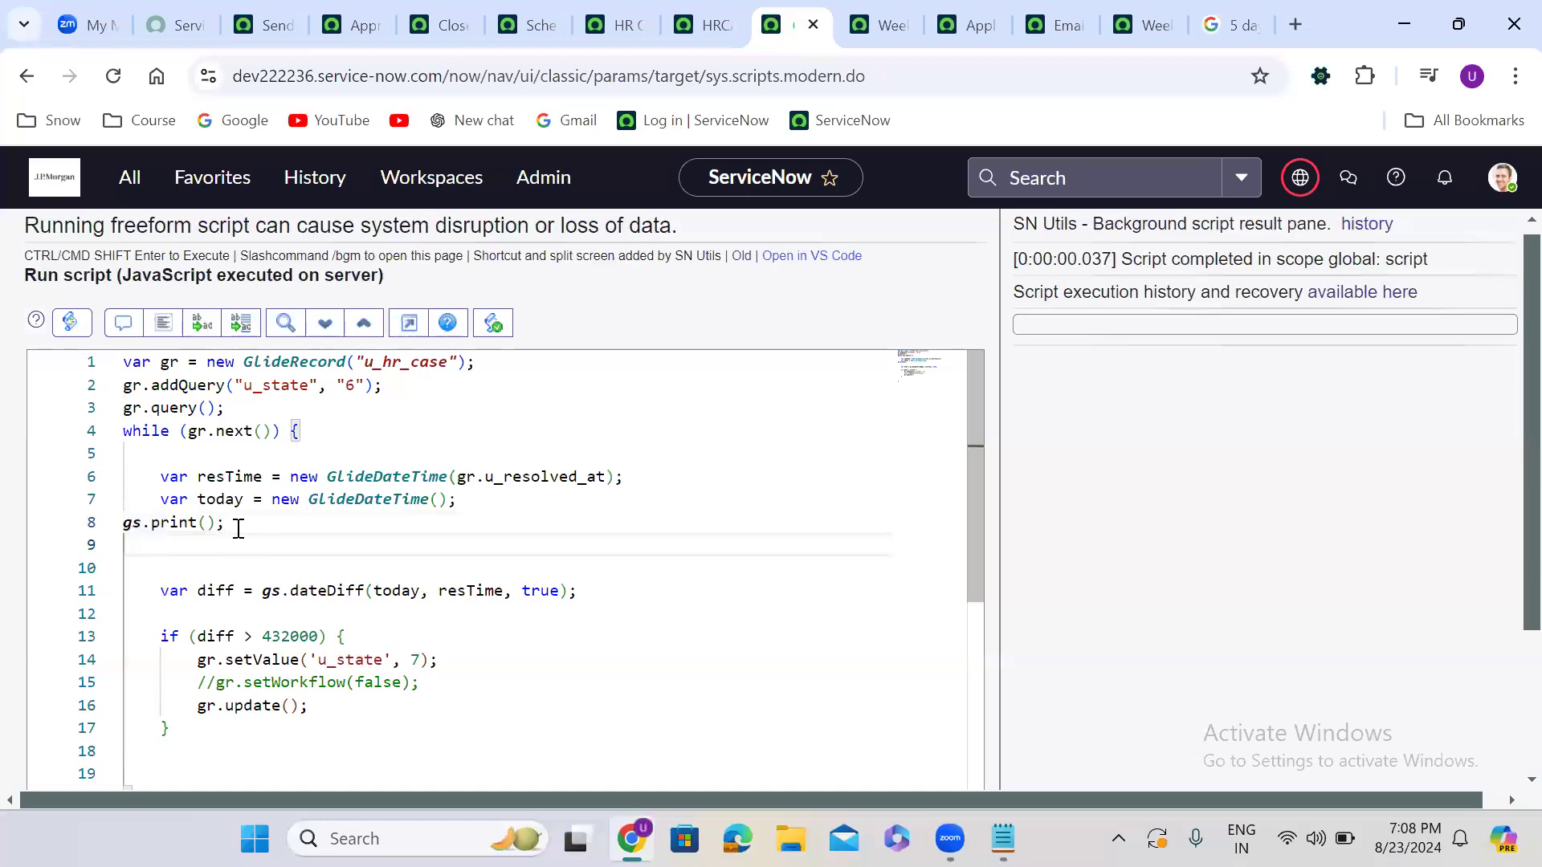
key("ctrl+v")
key("Return")
key("ctrl+v")
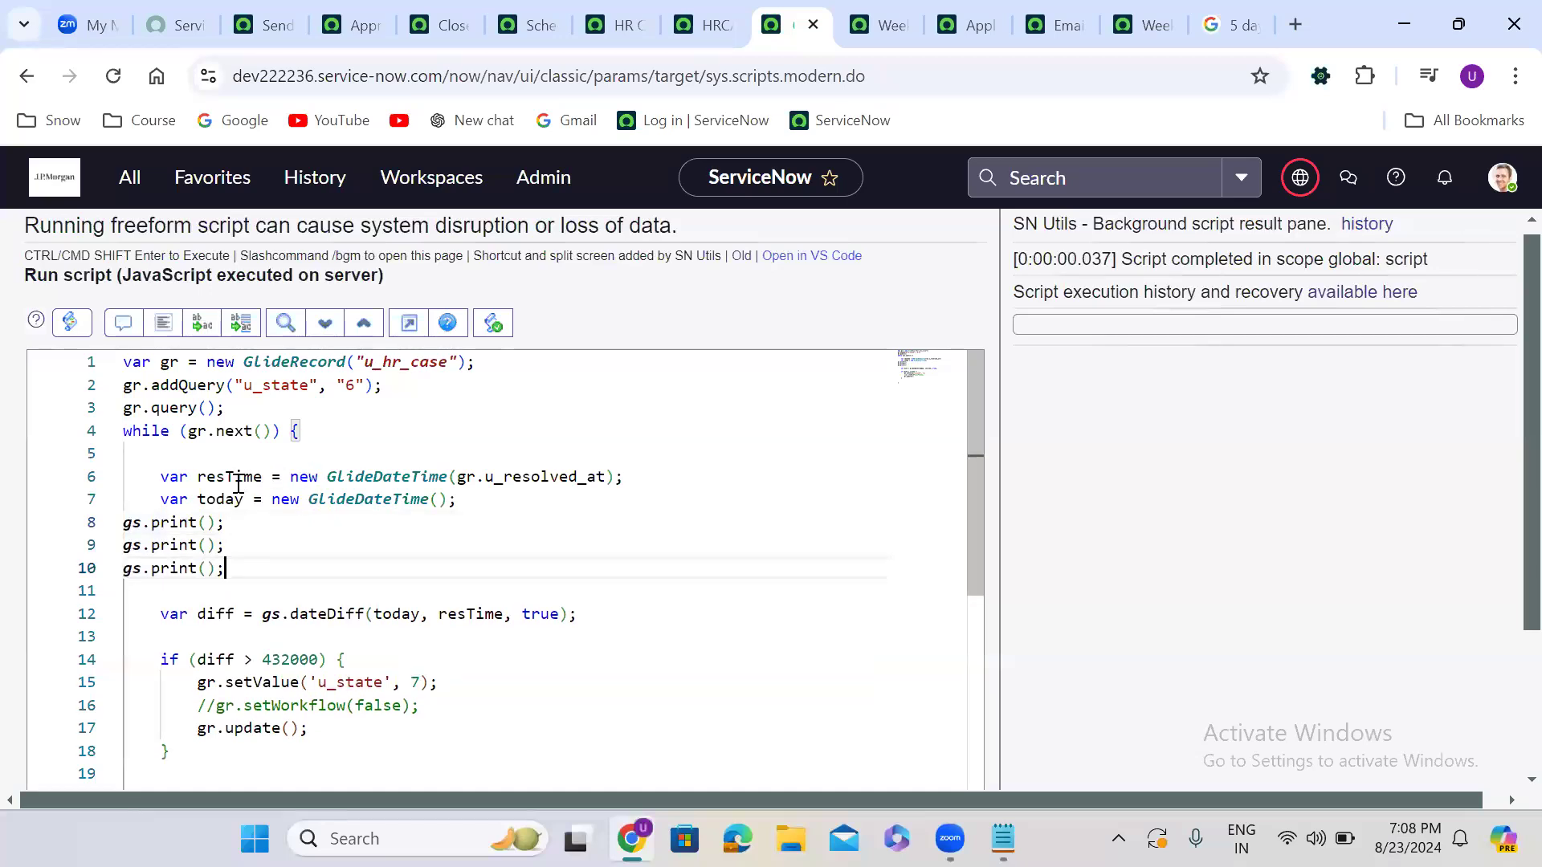
Print resTime and today in the first two calls and comment out the third
double_click(238, 485)
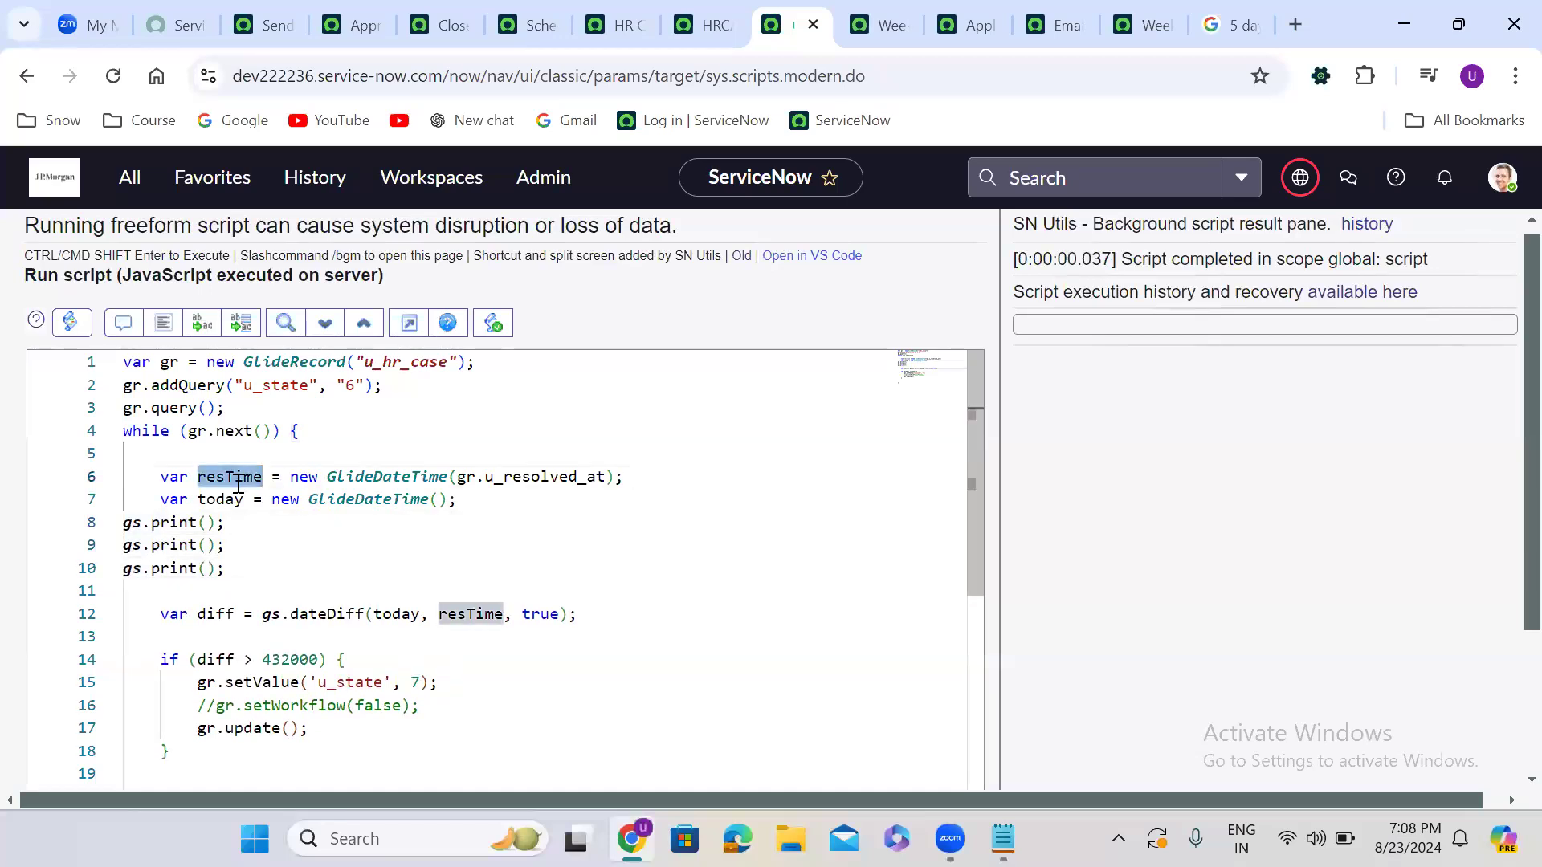
left_click(207, 523)
key("ctrl+v")
double_click(220, 501)
key("ctrl+c")
left_click(207, 545)
key("ctrl+v")
left_click(126, 569)
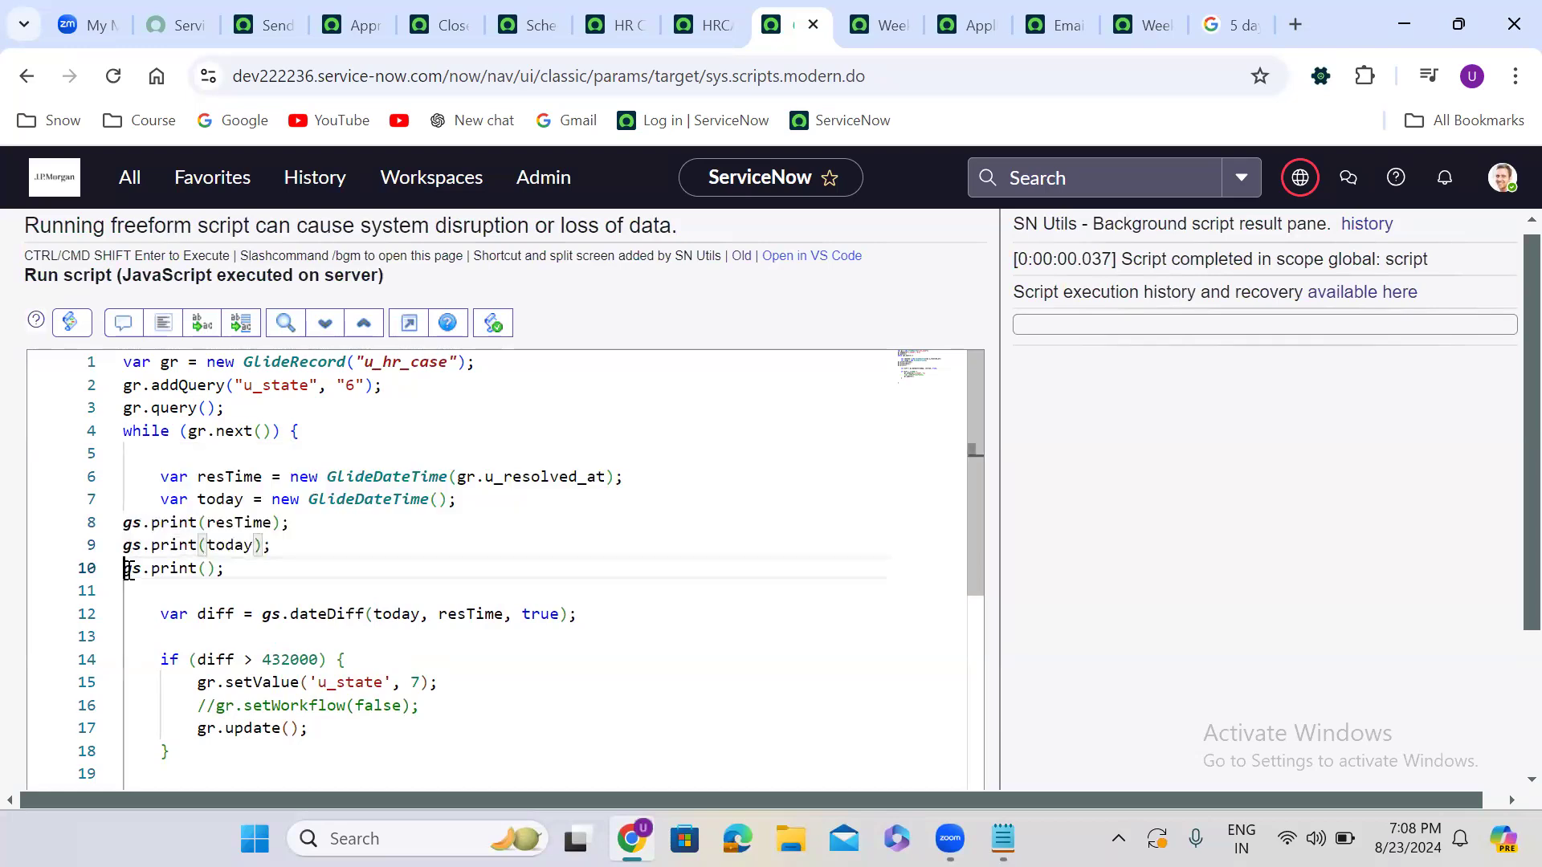
type("//")
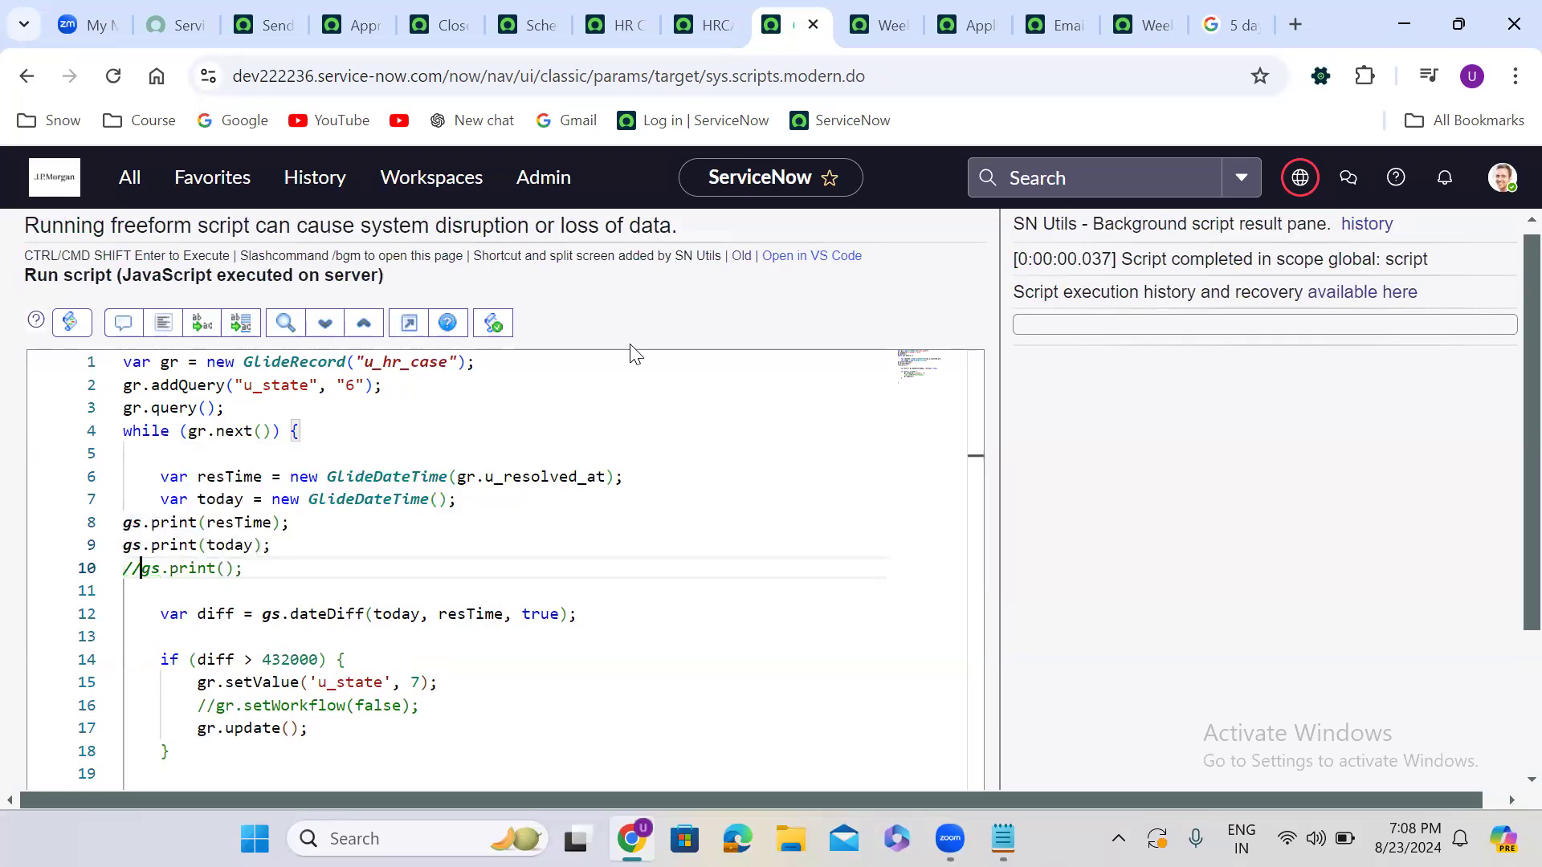
Run the script and review the printed 2024-08-15 and 2024-08-23 dates
scroll(598, 321, "down", 3)
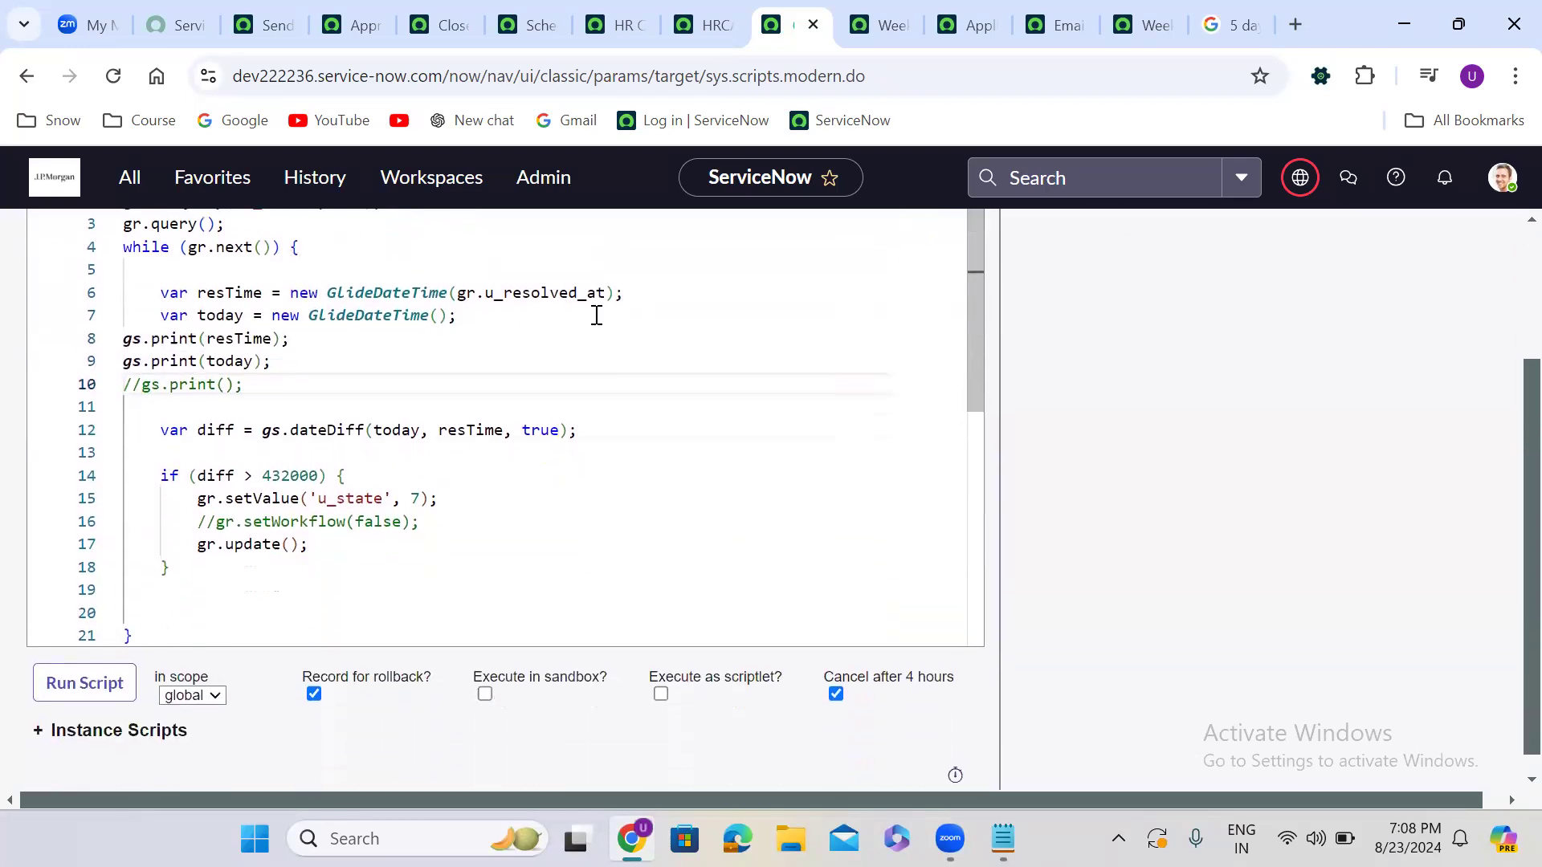
left_click(103, 659)
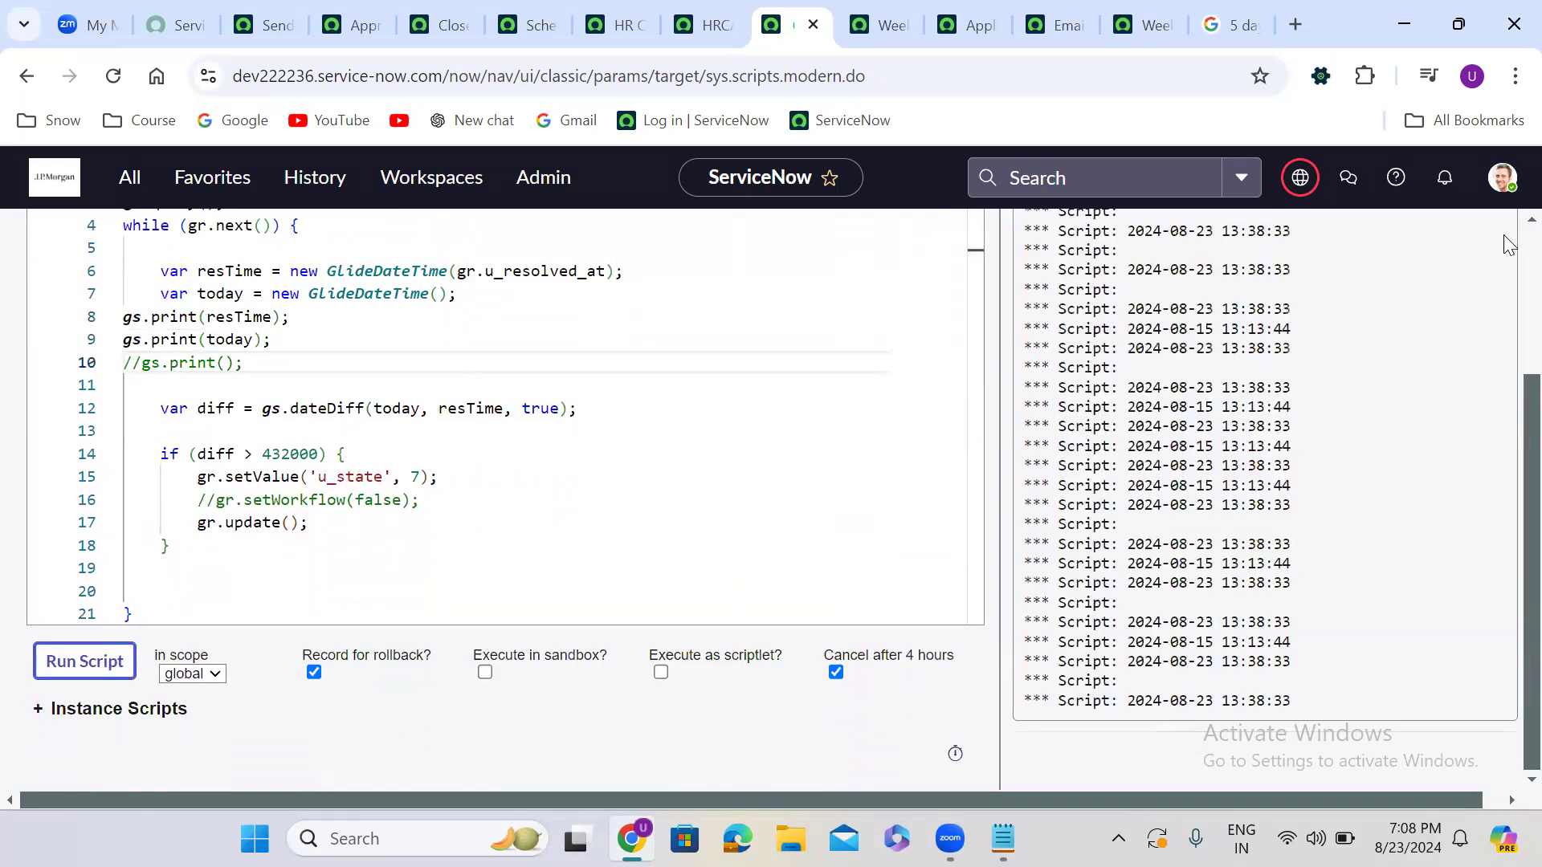
scroll(1509, 253, "up", 3)
scroll(1506, 253, "up", 1)
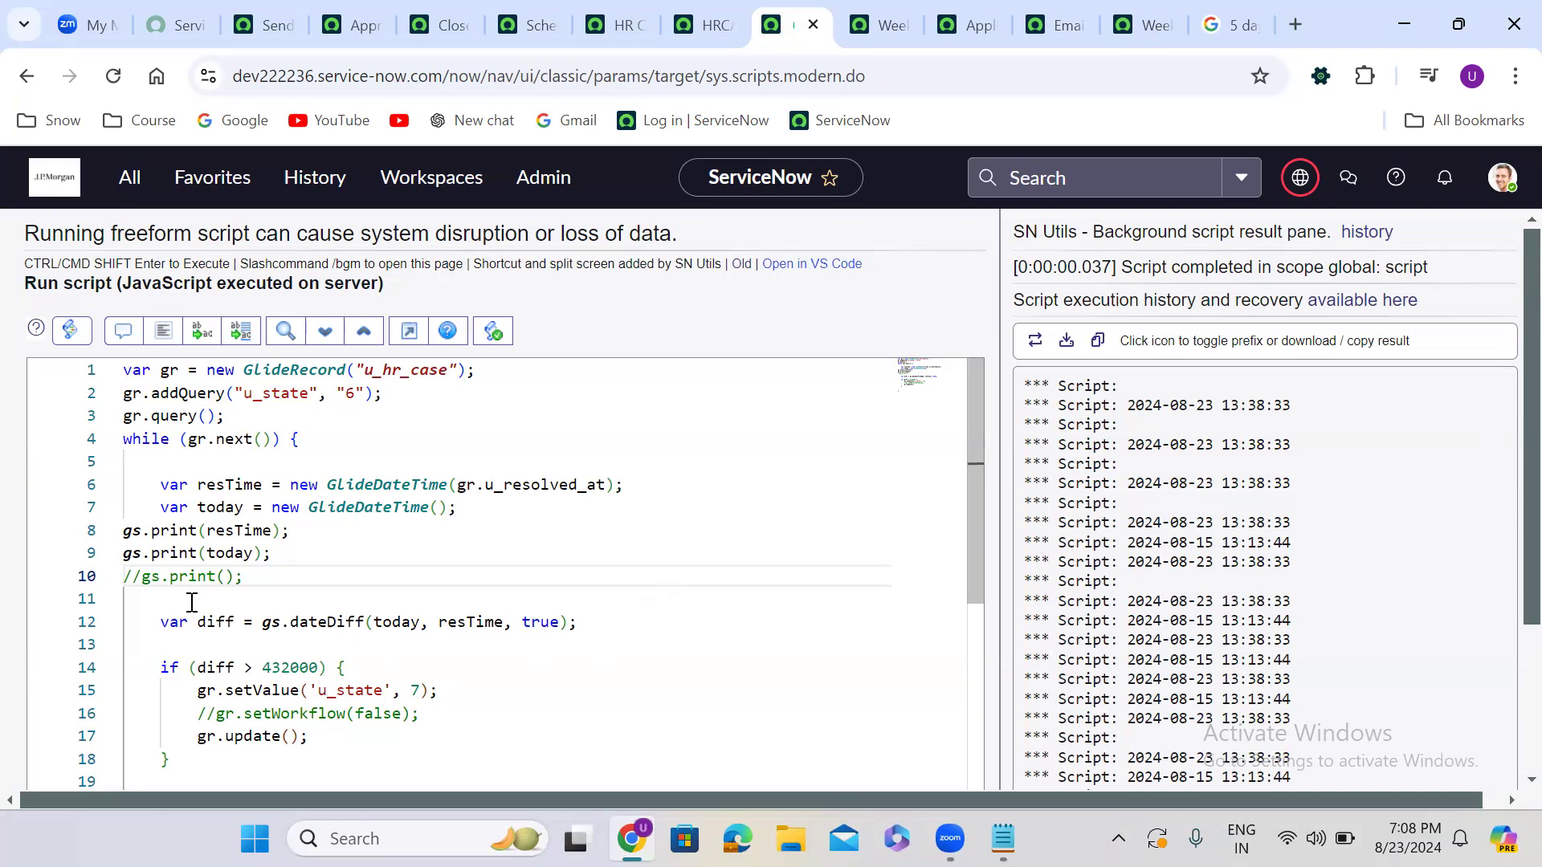
left_click_drag(127, 582, 251, 575)
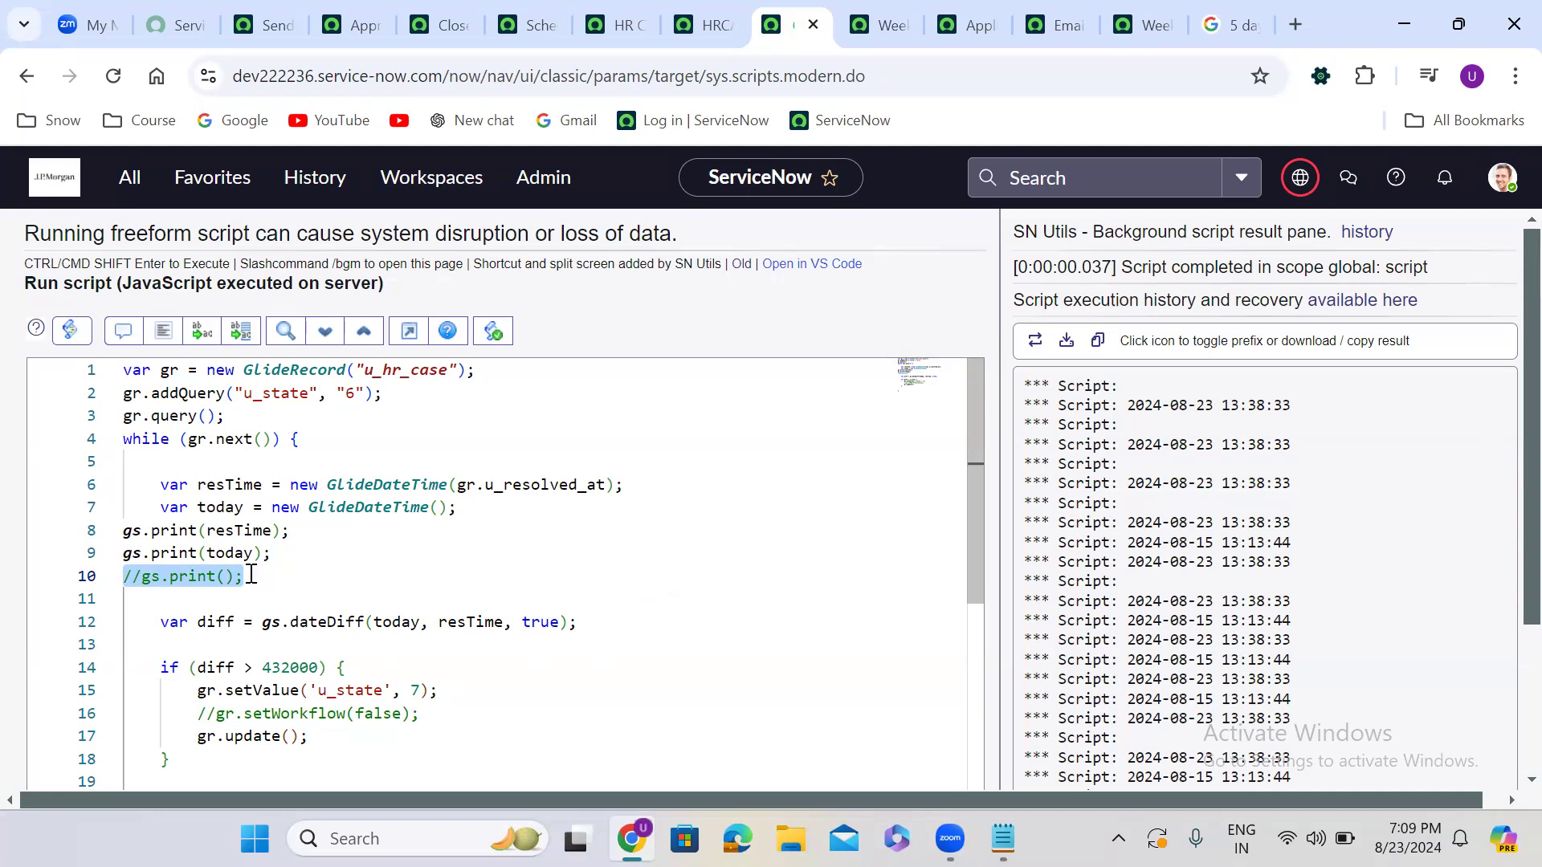
double_click(410, 616)
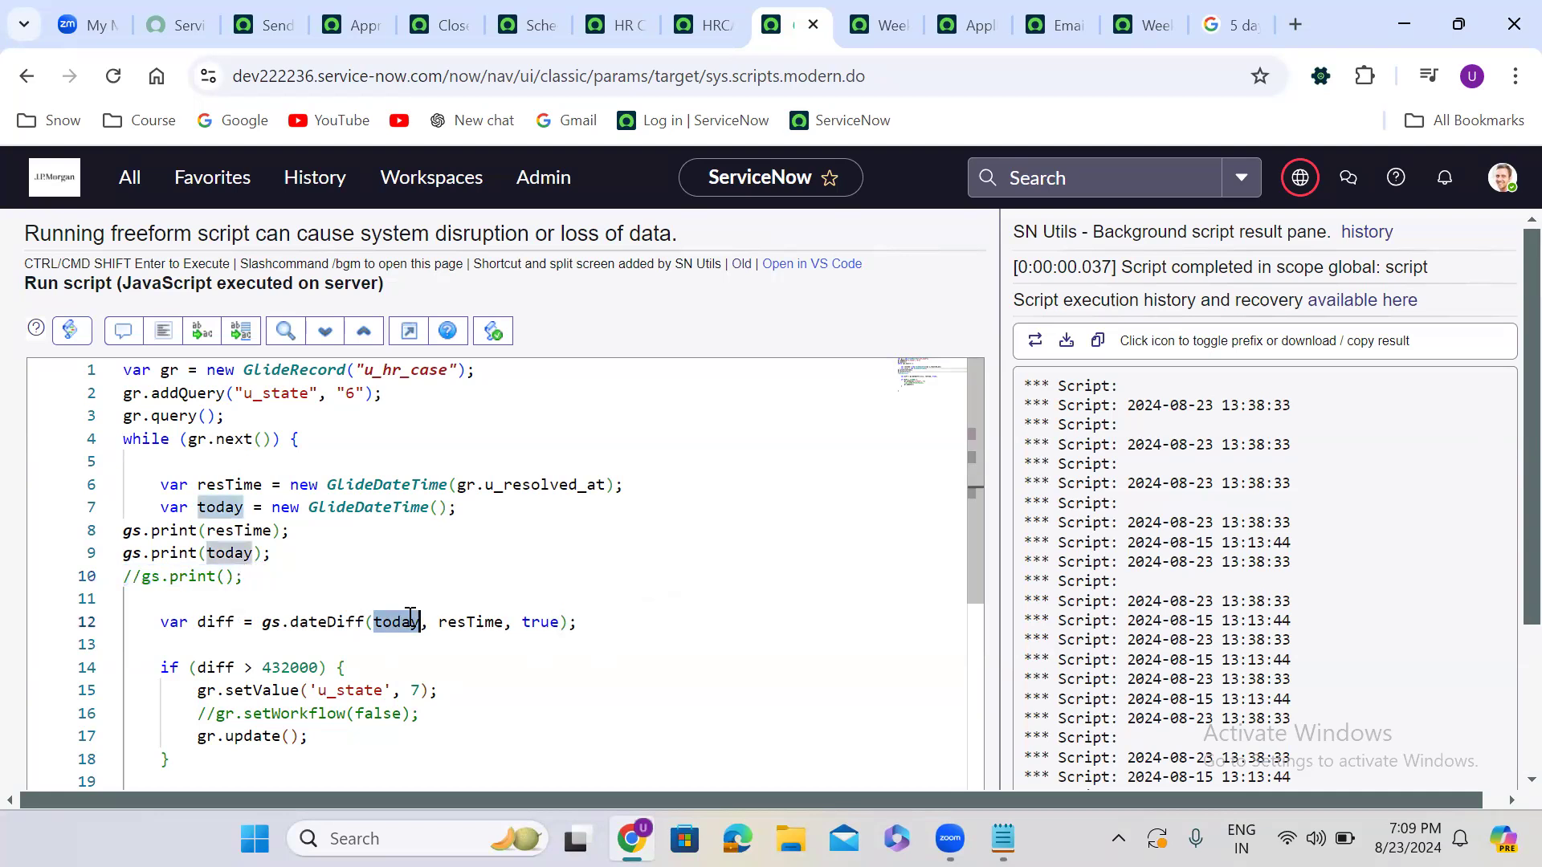
key("ctrl+x")
double_click(434, 624)
key("ctrl+v")
left_click(374, 624)
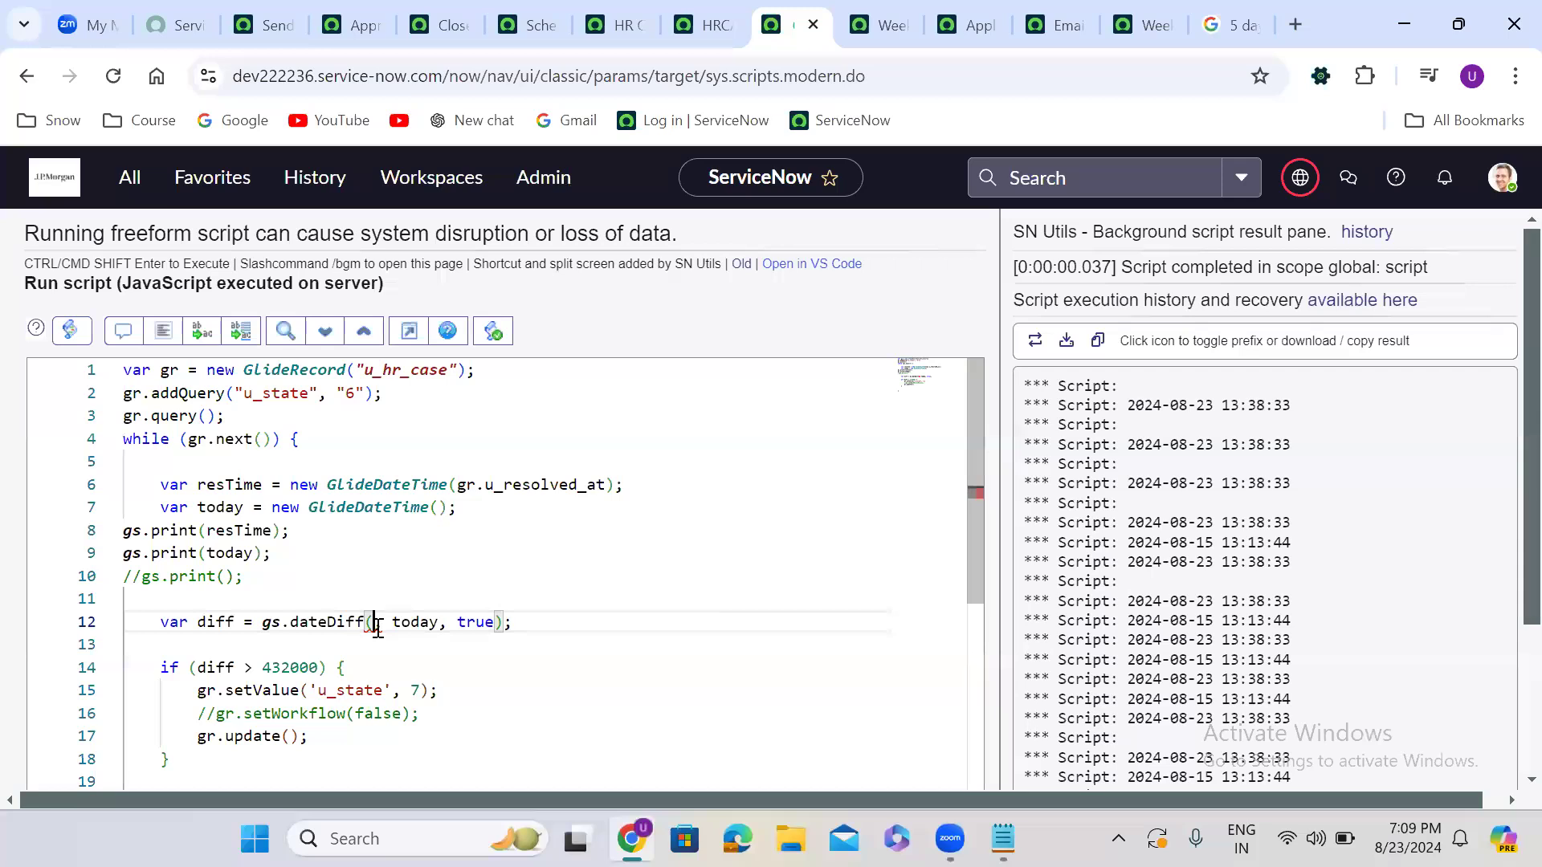
type("resTime")
key("Return")
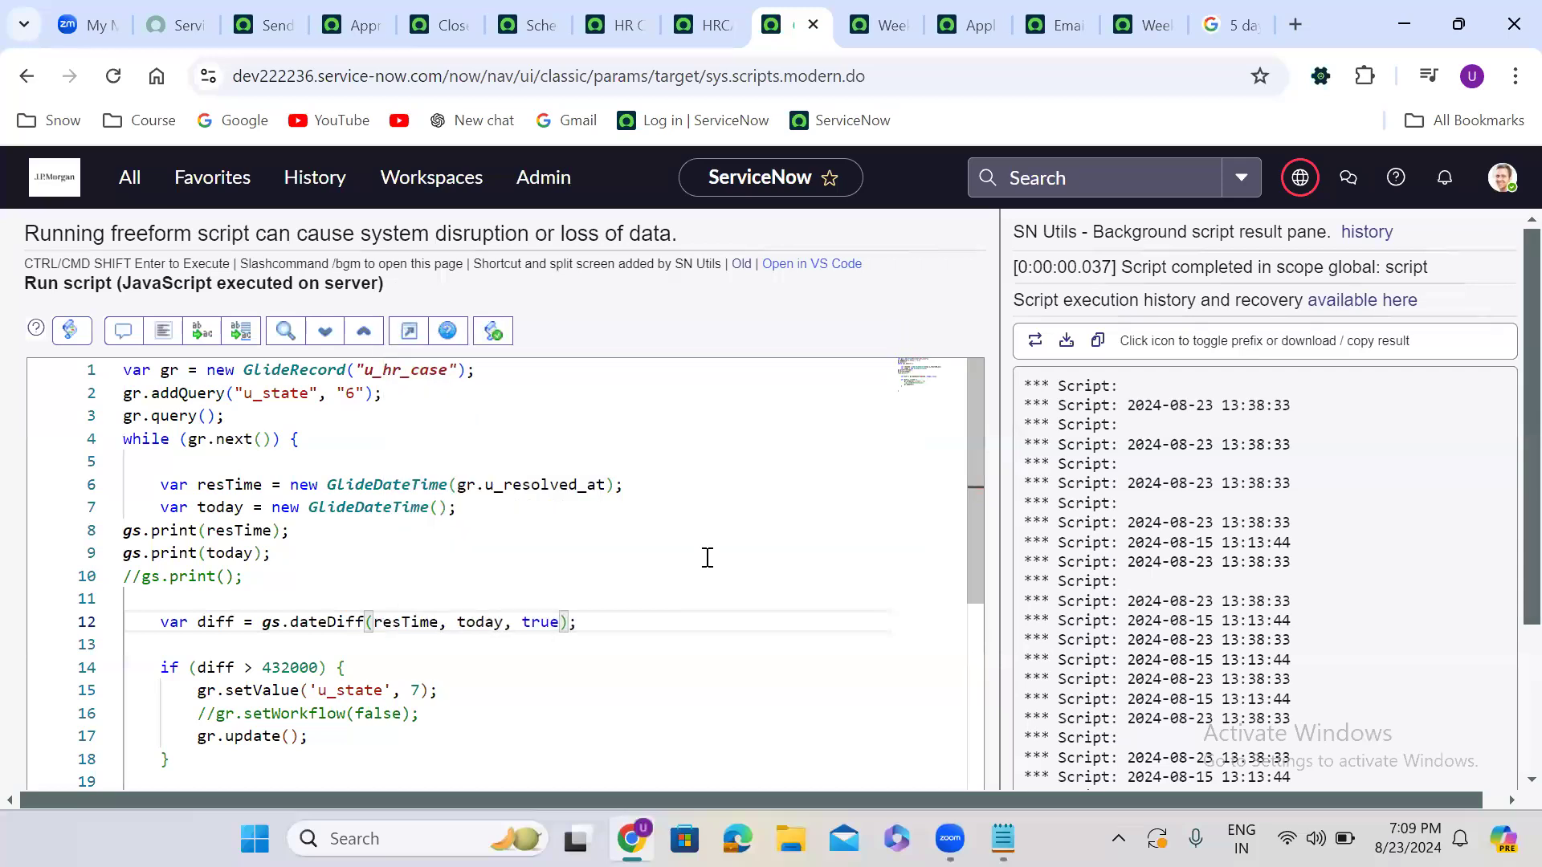
left_click(703, 365)
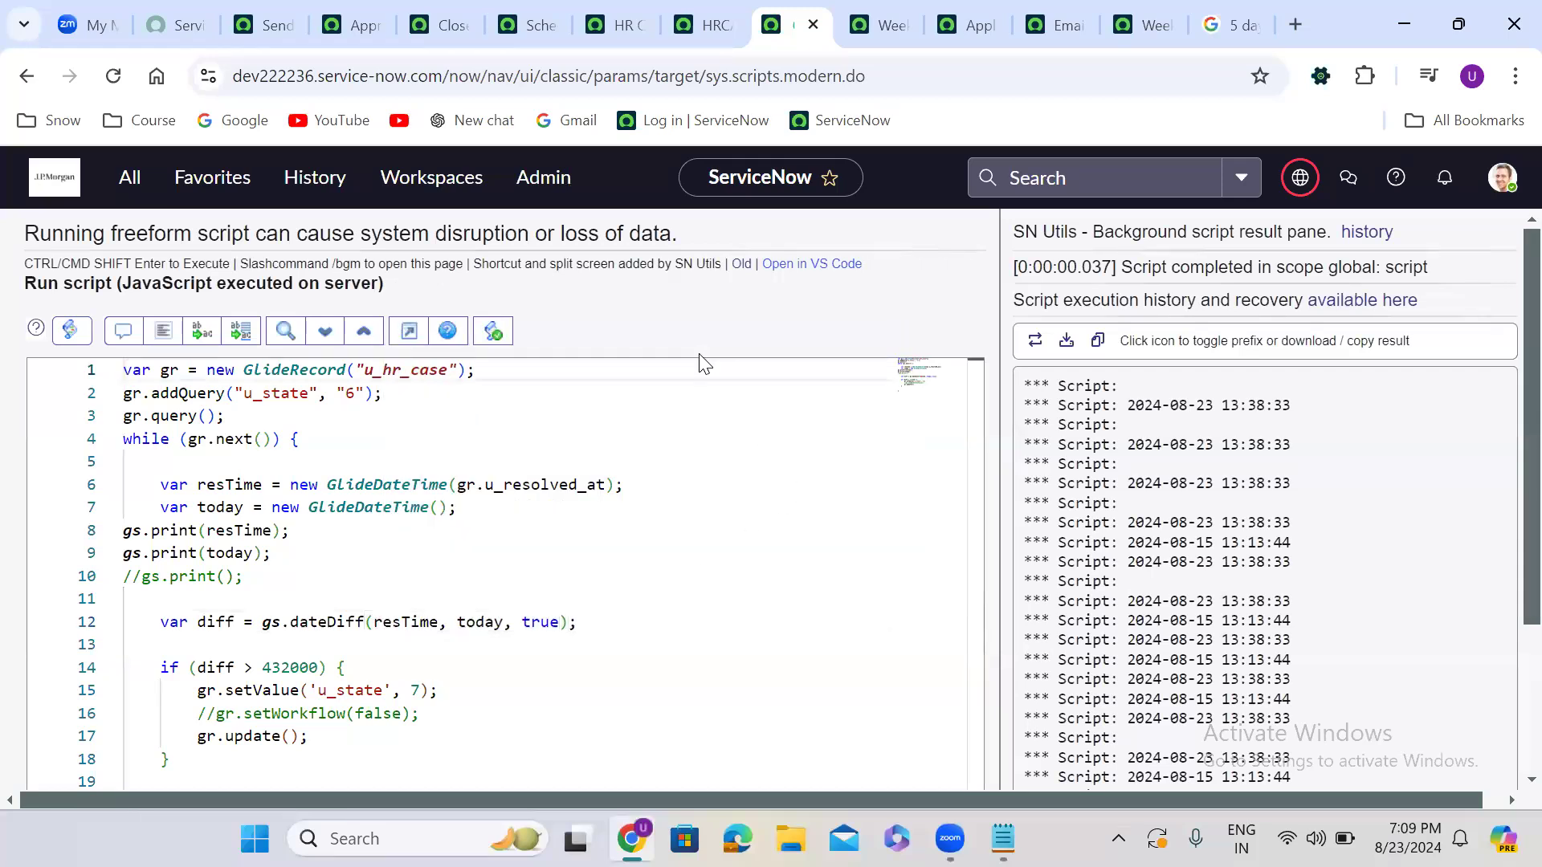
scroll(699, 354, "down", 3)
left_click(83, 679)
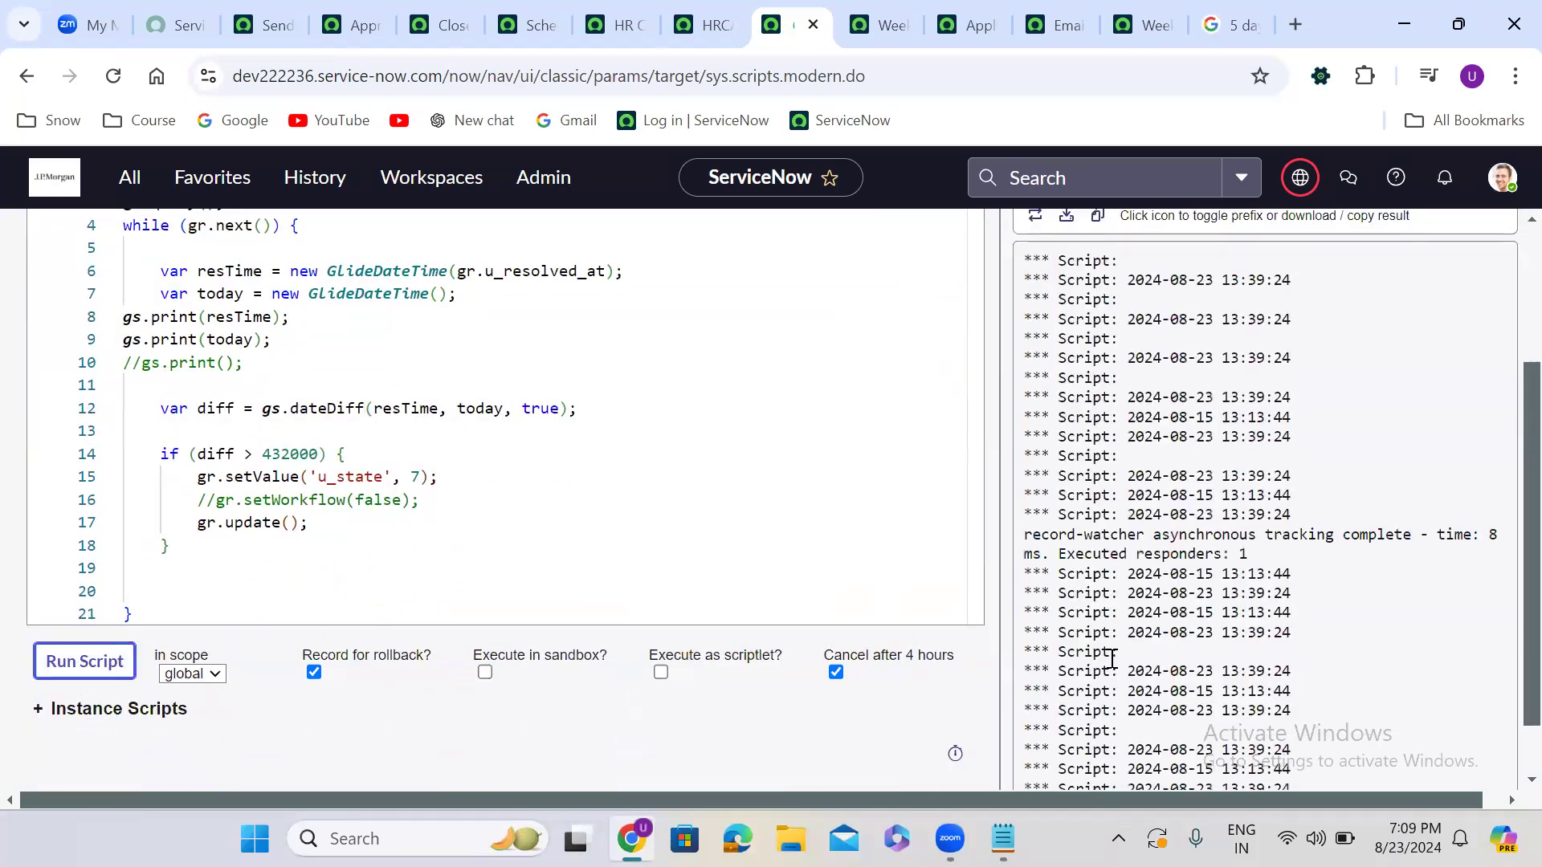
left_click(1504, 480)
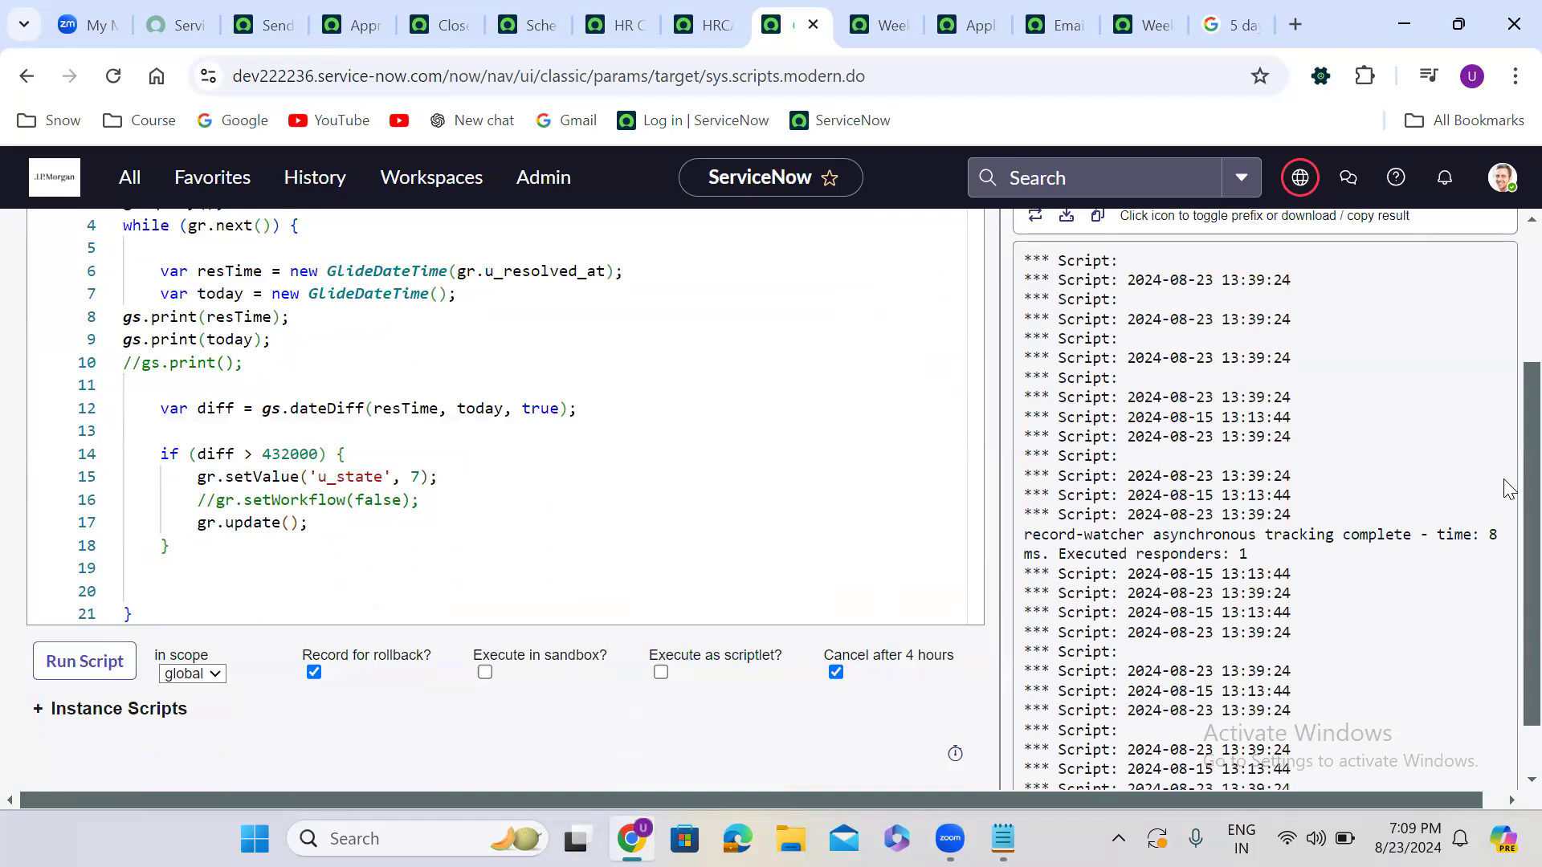
scroll(1508, 643, "down", 1)
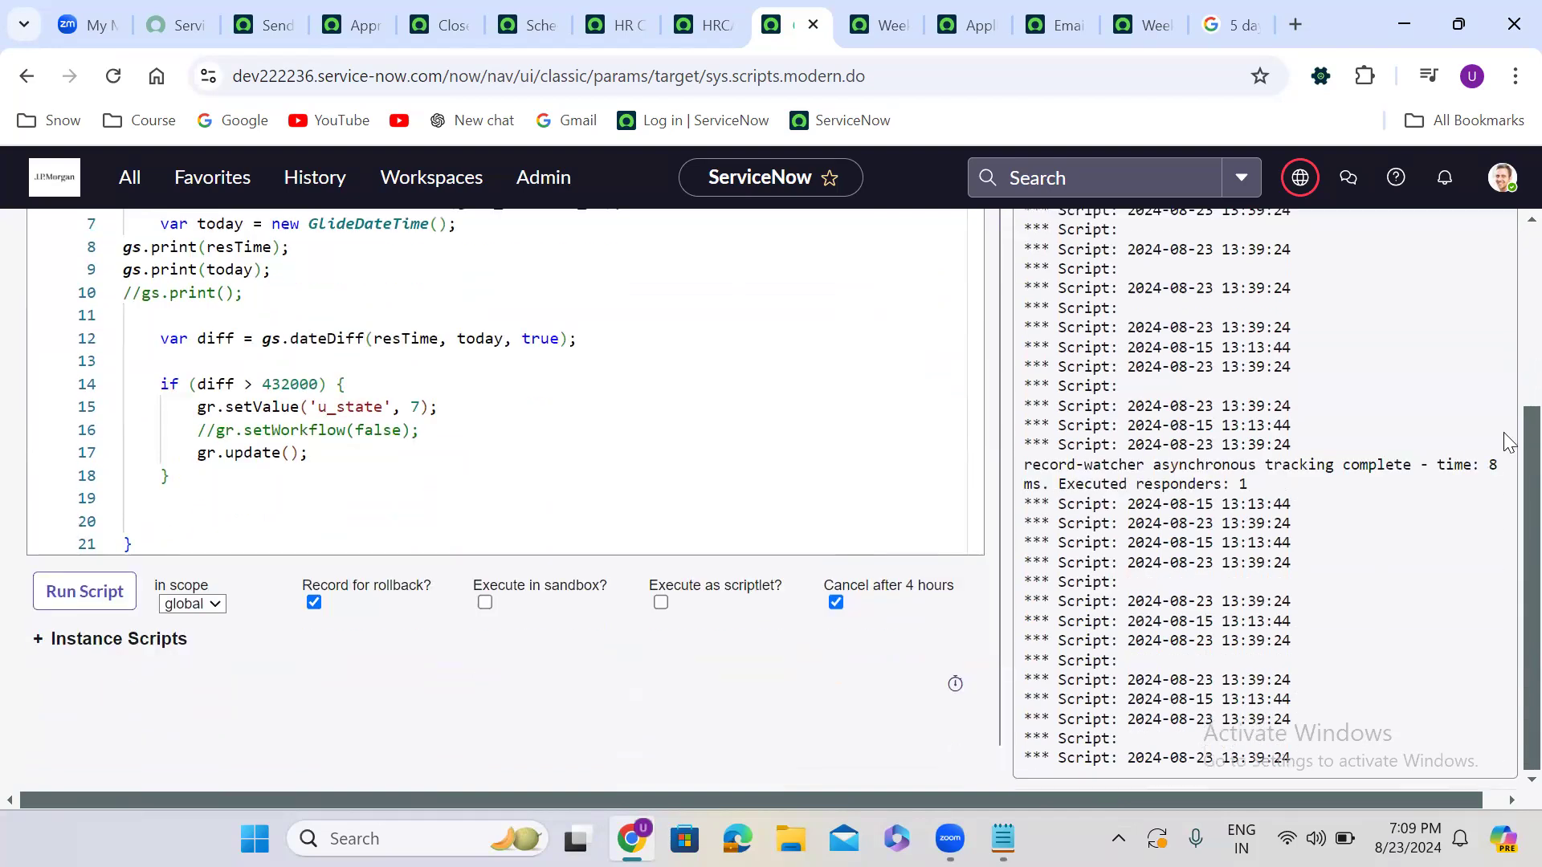
scroll(1507, 418, "up", 4)
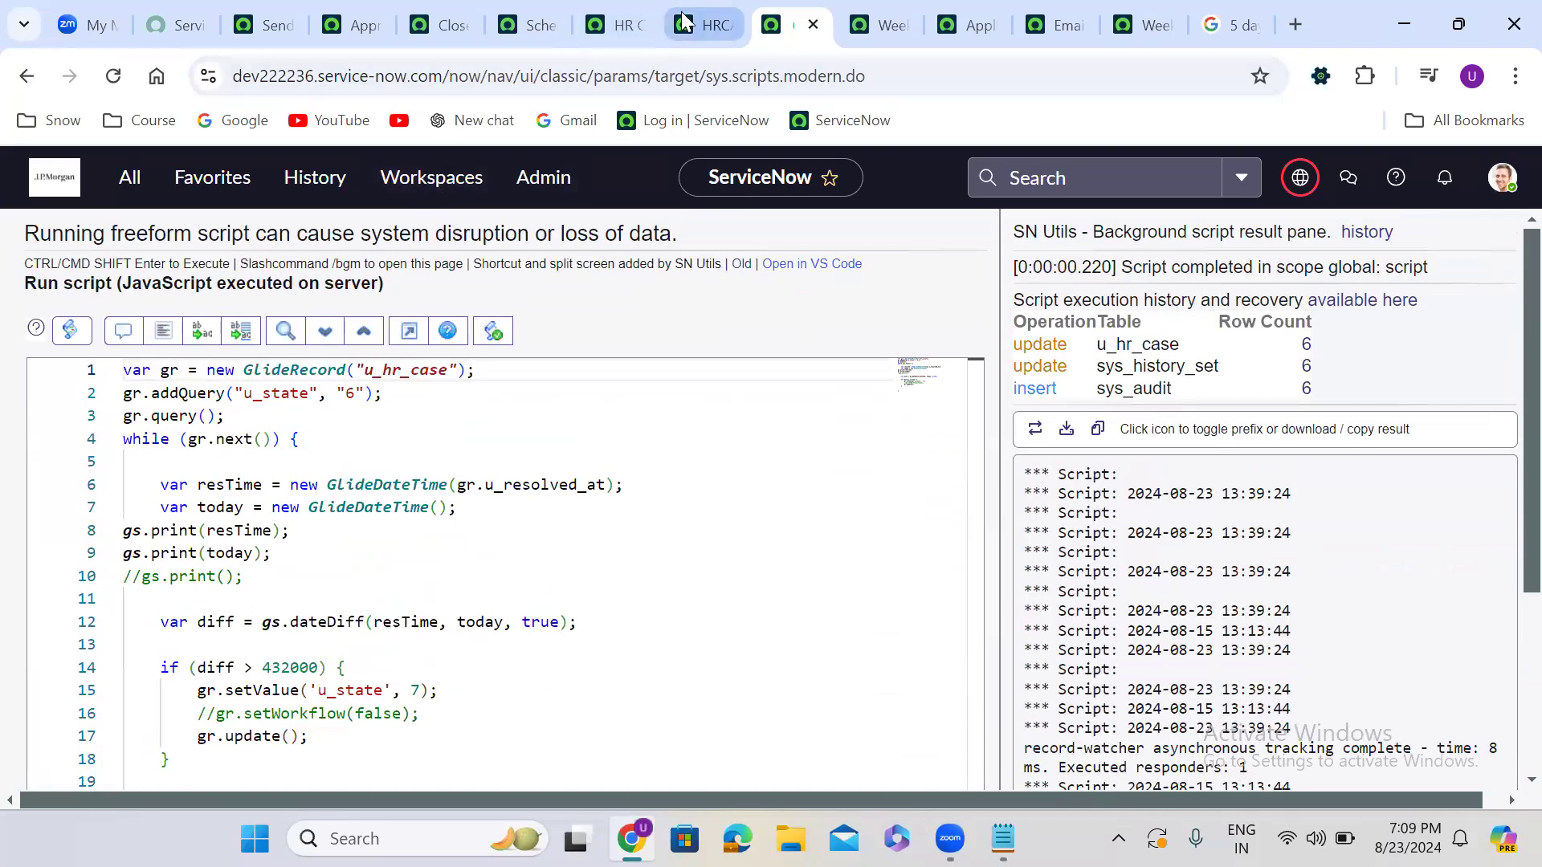
Reload the HR Cases list to confirm the resolved cases show Closed
left_click(616, 25)
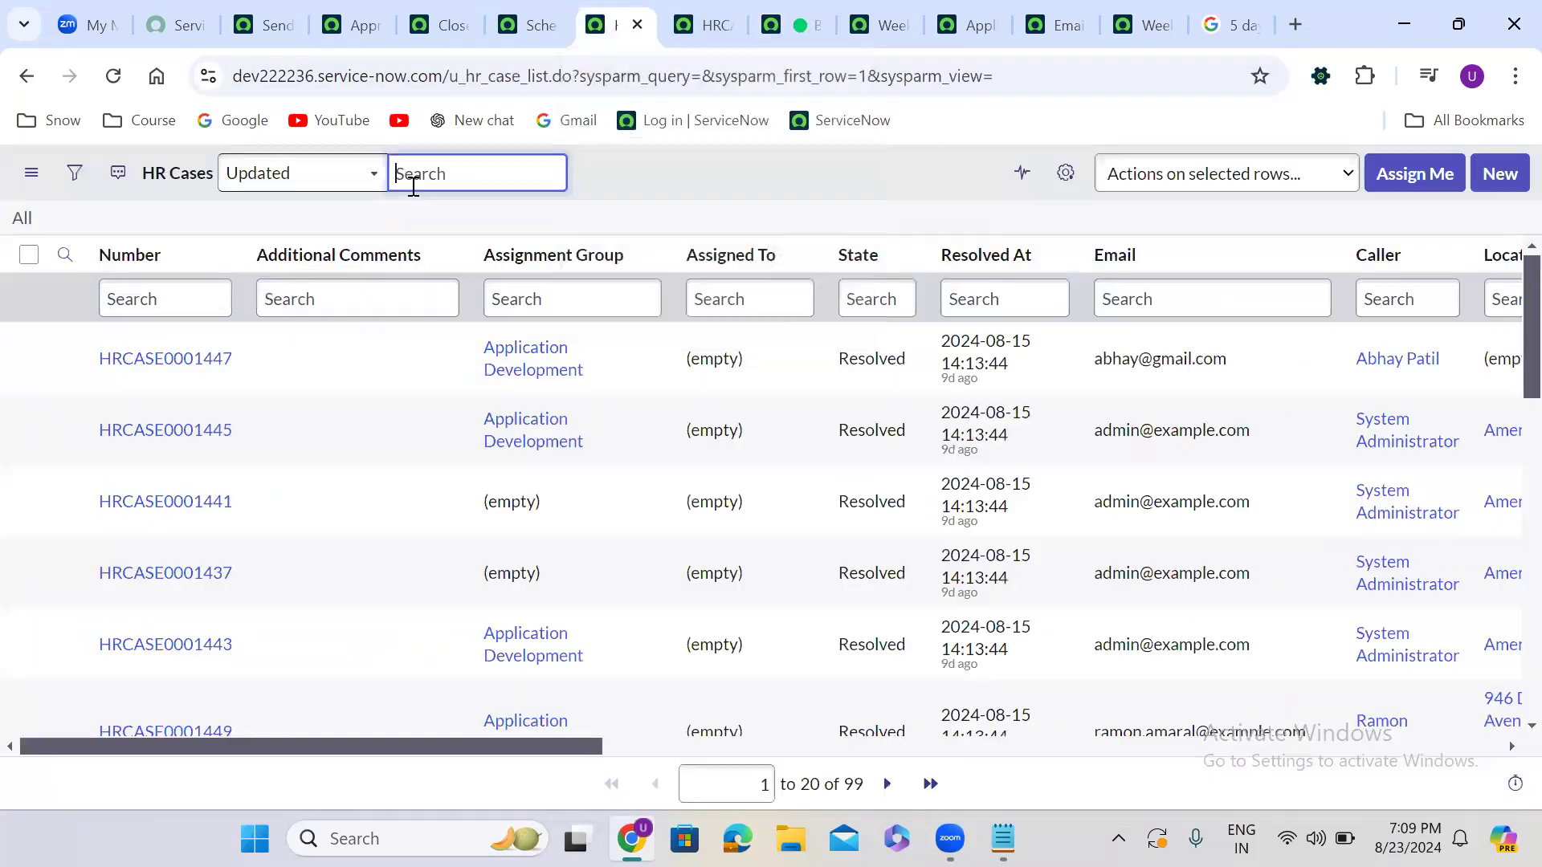
left_click(24, 220)
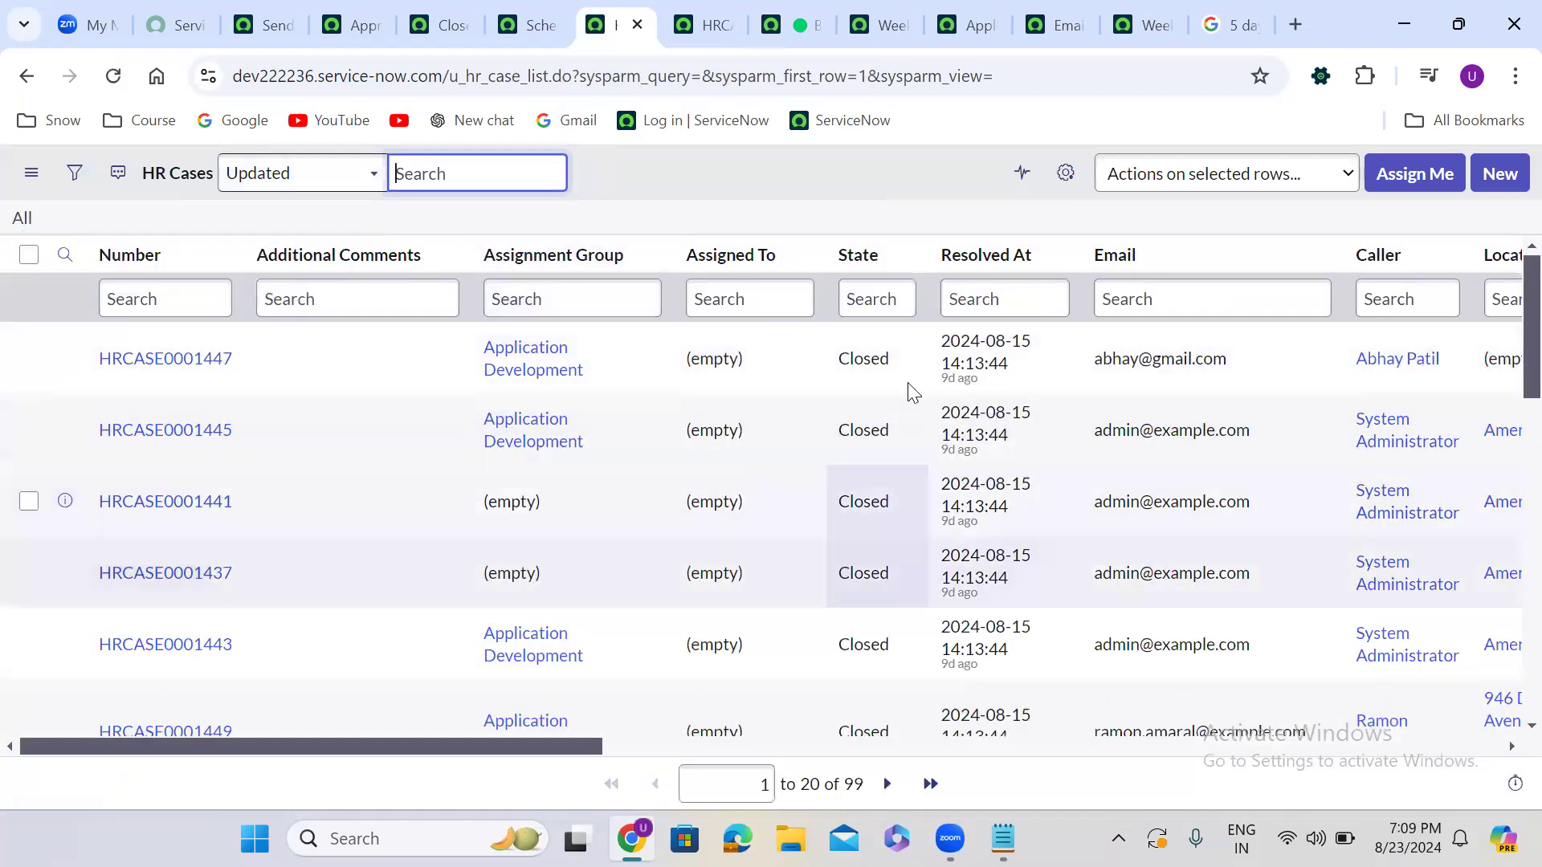
left_click(799, 25)
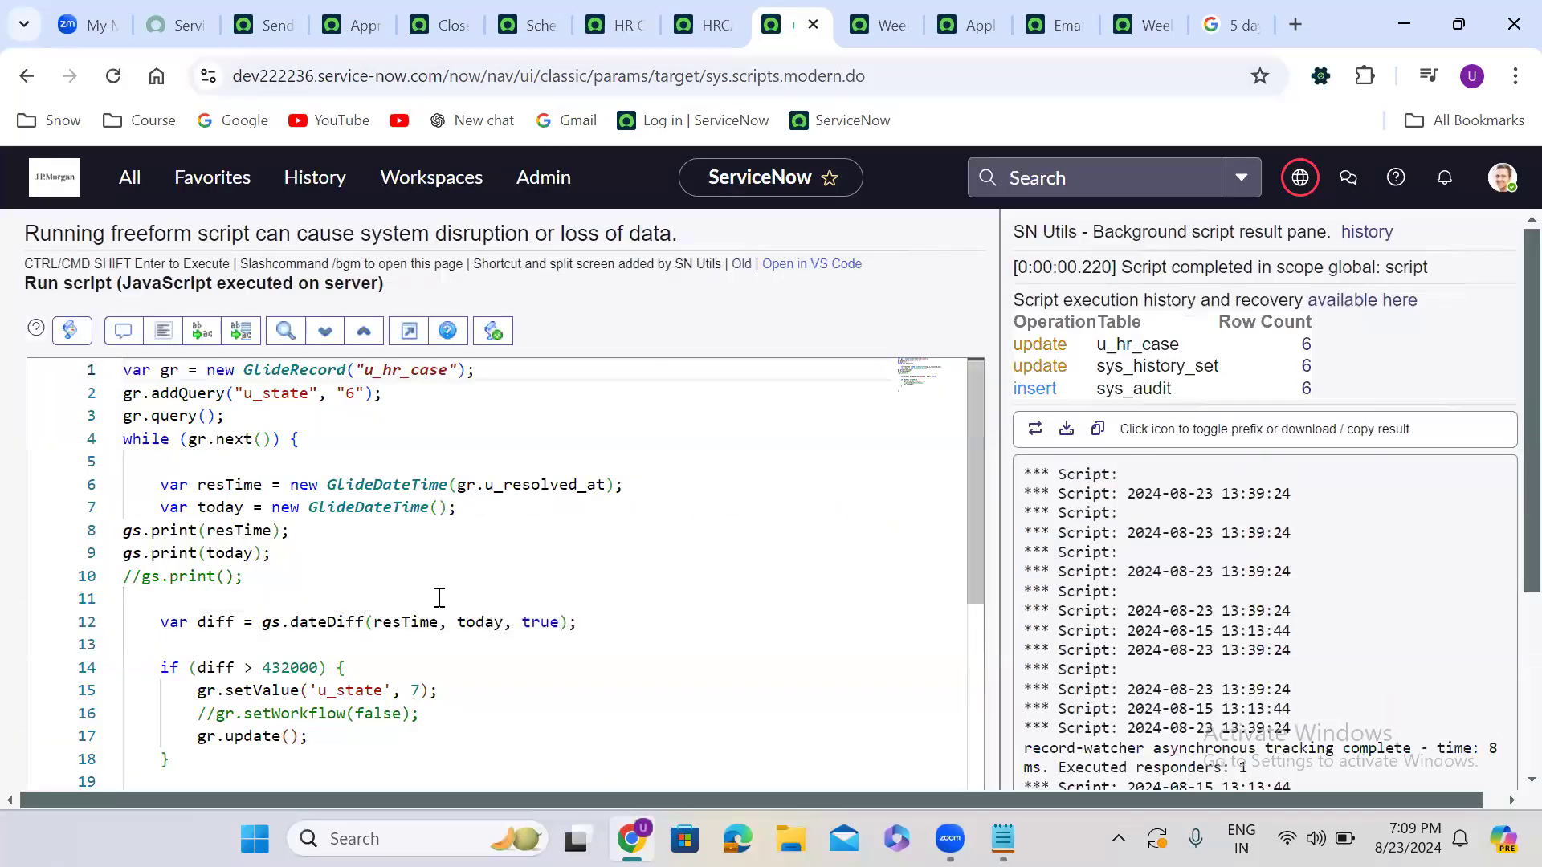
Check the gs.dateDiff(resTime, today, true) arguments and select the entire tested script
double_click(395, 624)
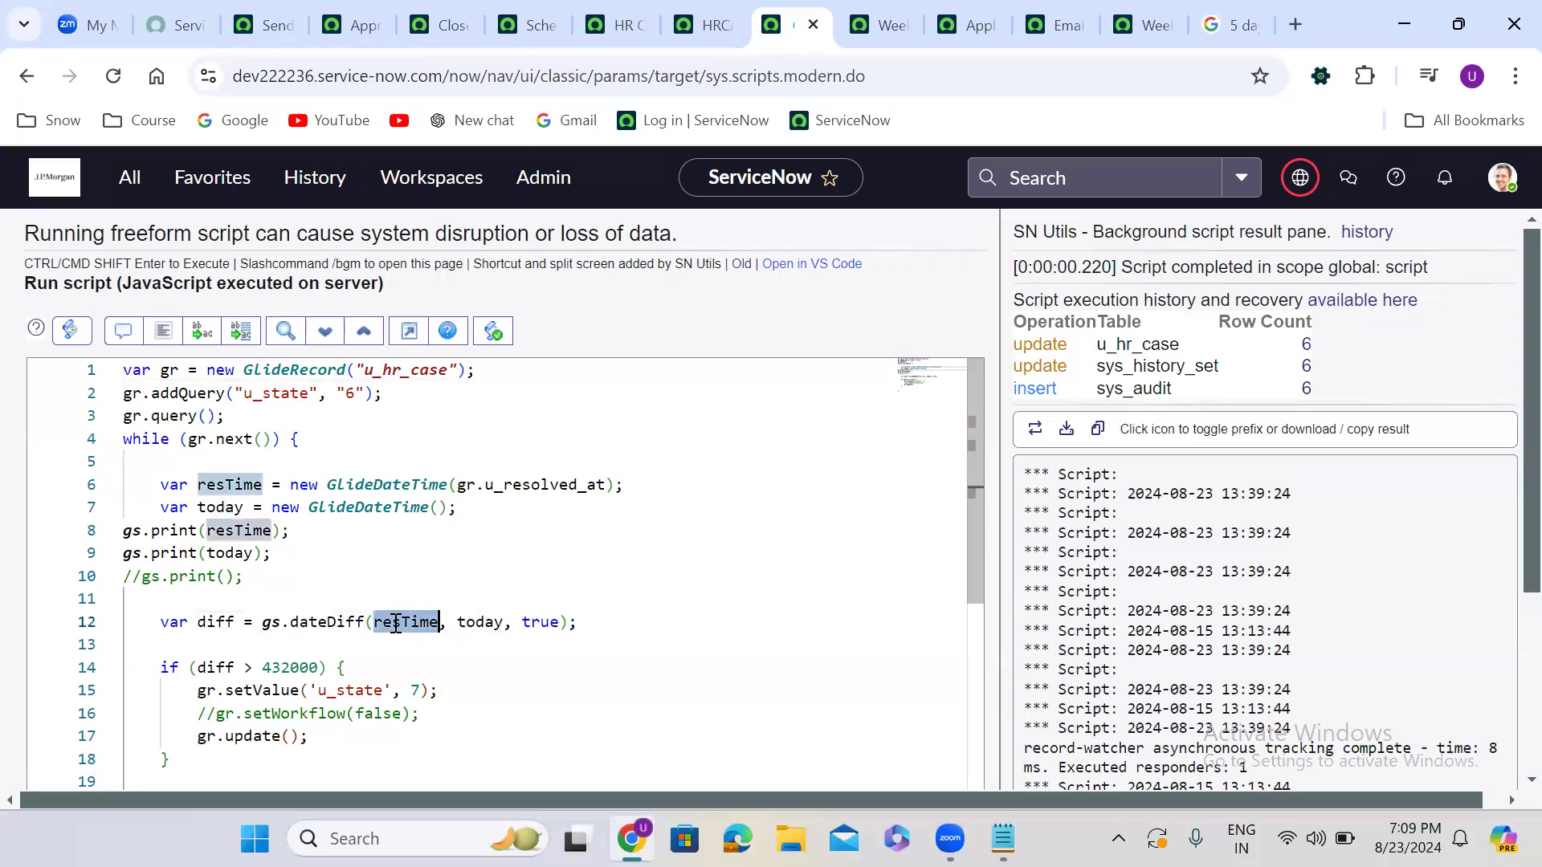
double_click(482, 622)
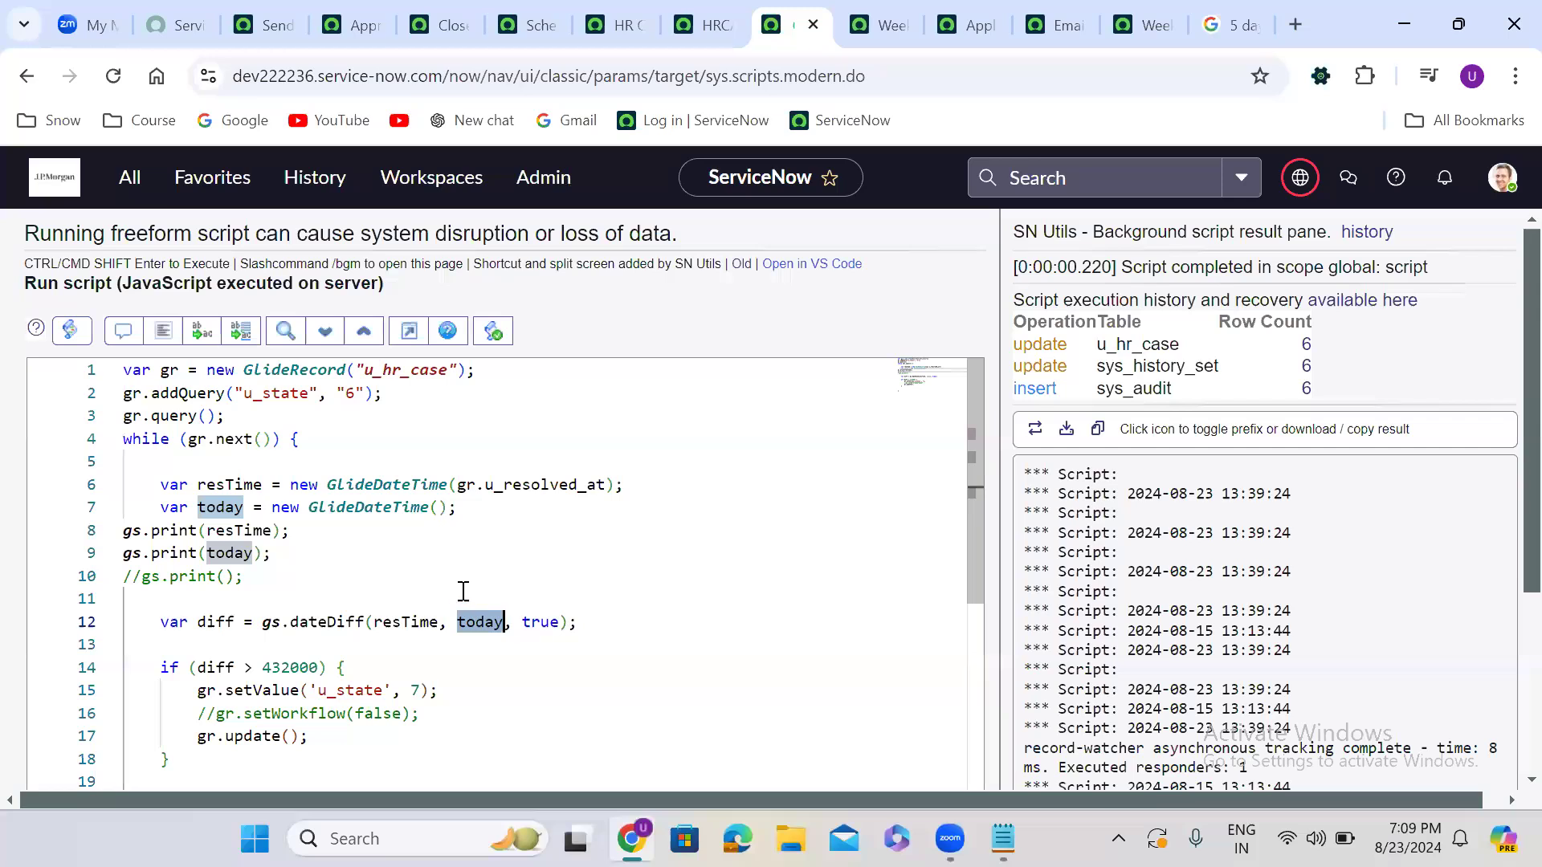
double_click(388, 623)
double_click(482, 624)
left_click(607, 313)
scroll(607, 313, "down", 1)
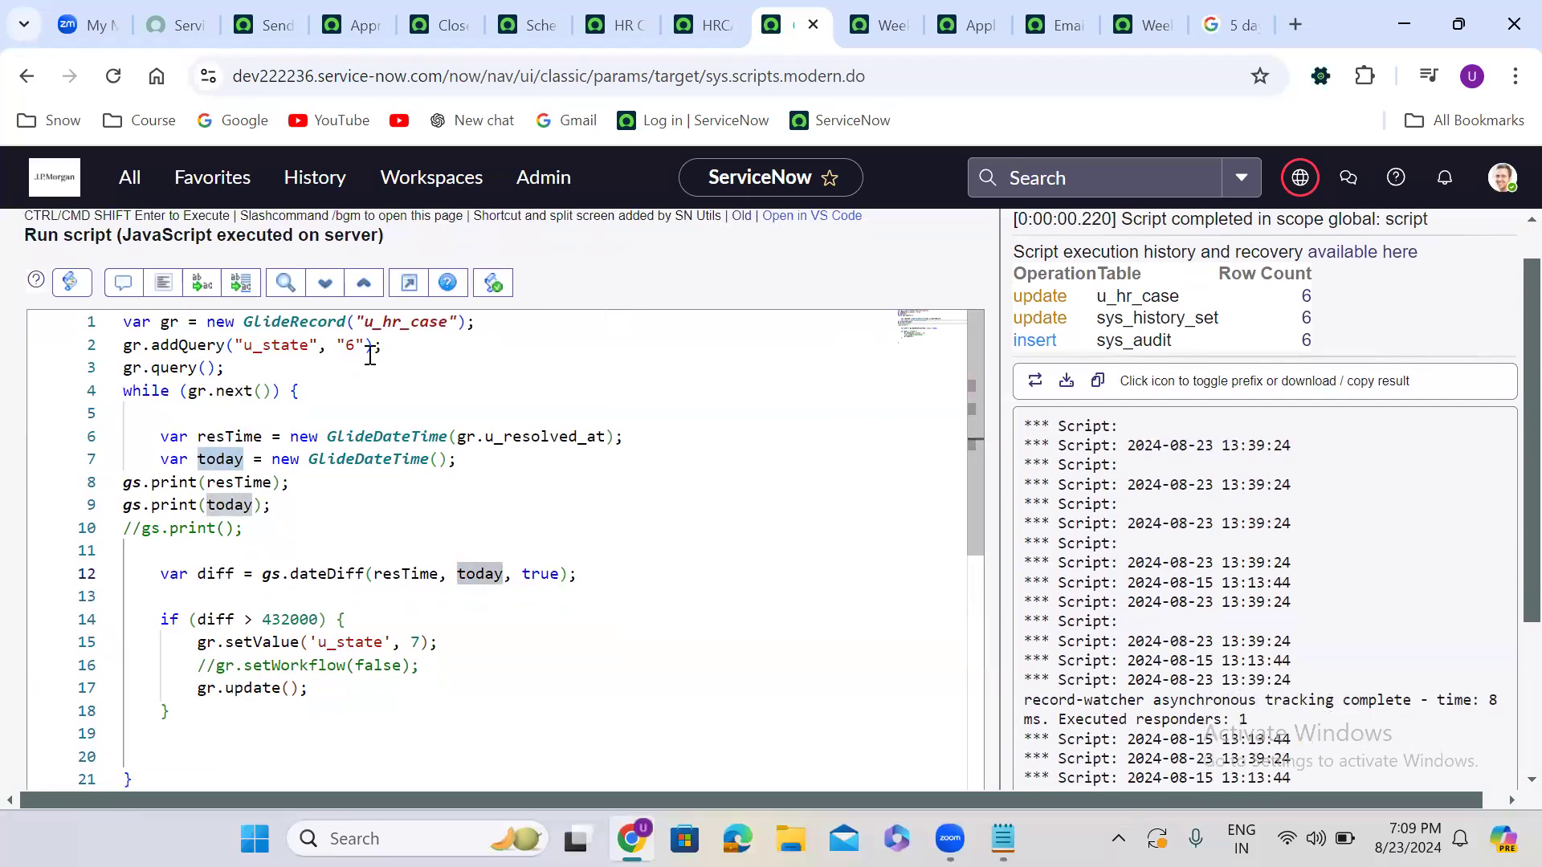
left_click(124, 323)
key("ctrl+shift+End")
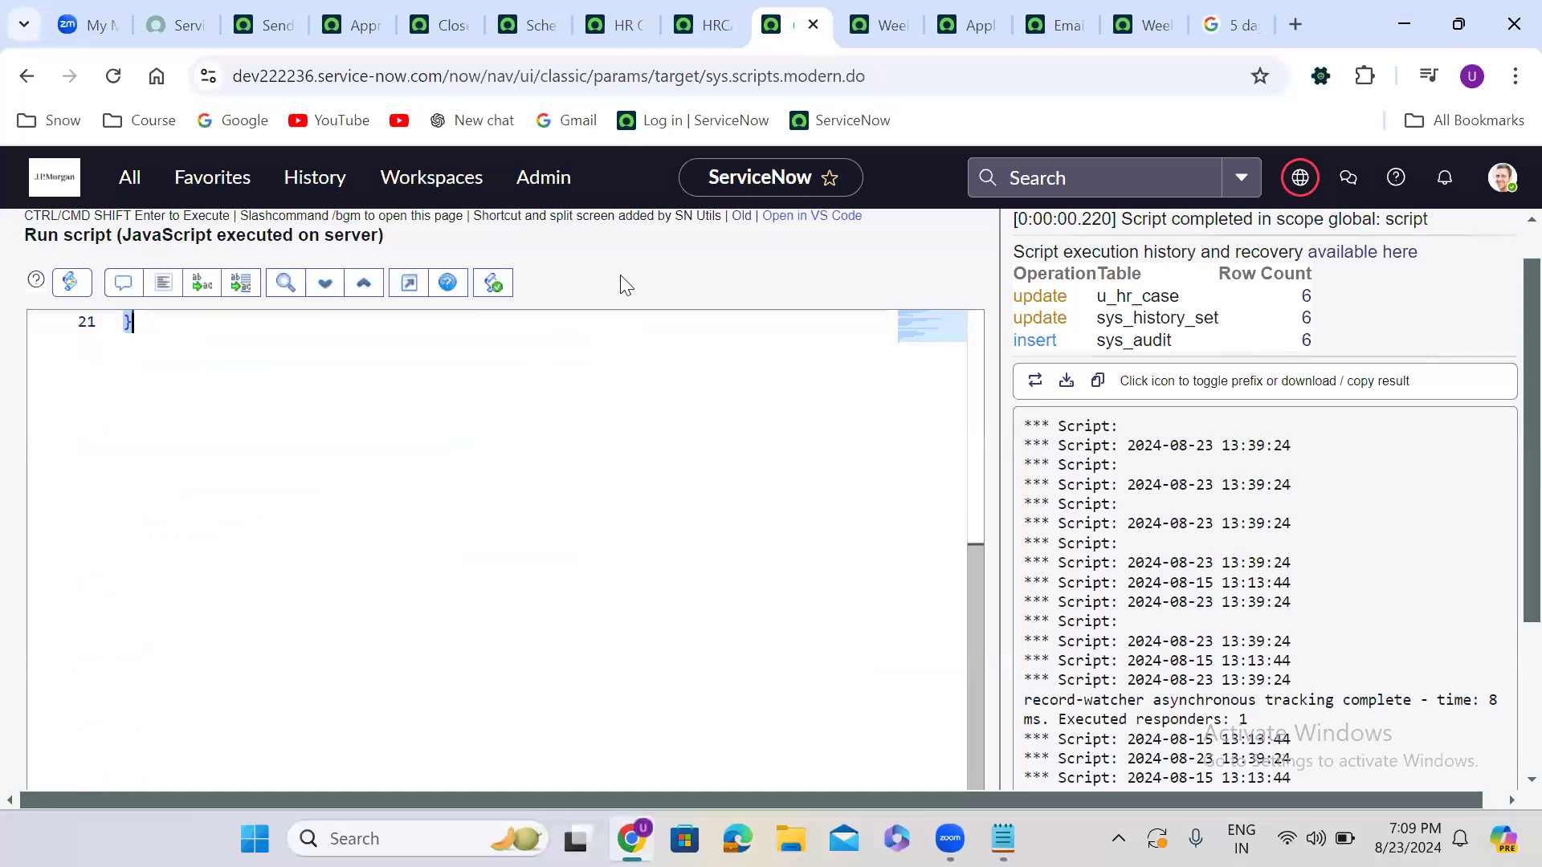
Replace the scheduled job's script with the tested dateDiff script
left_click(472, 18)
left_click(377, 497)
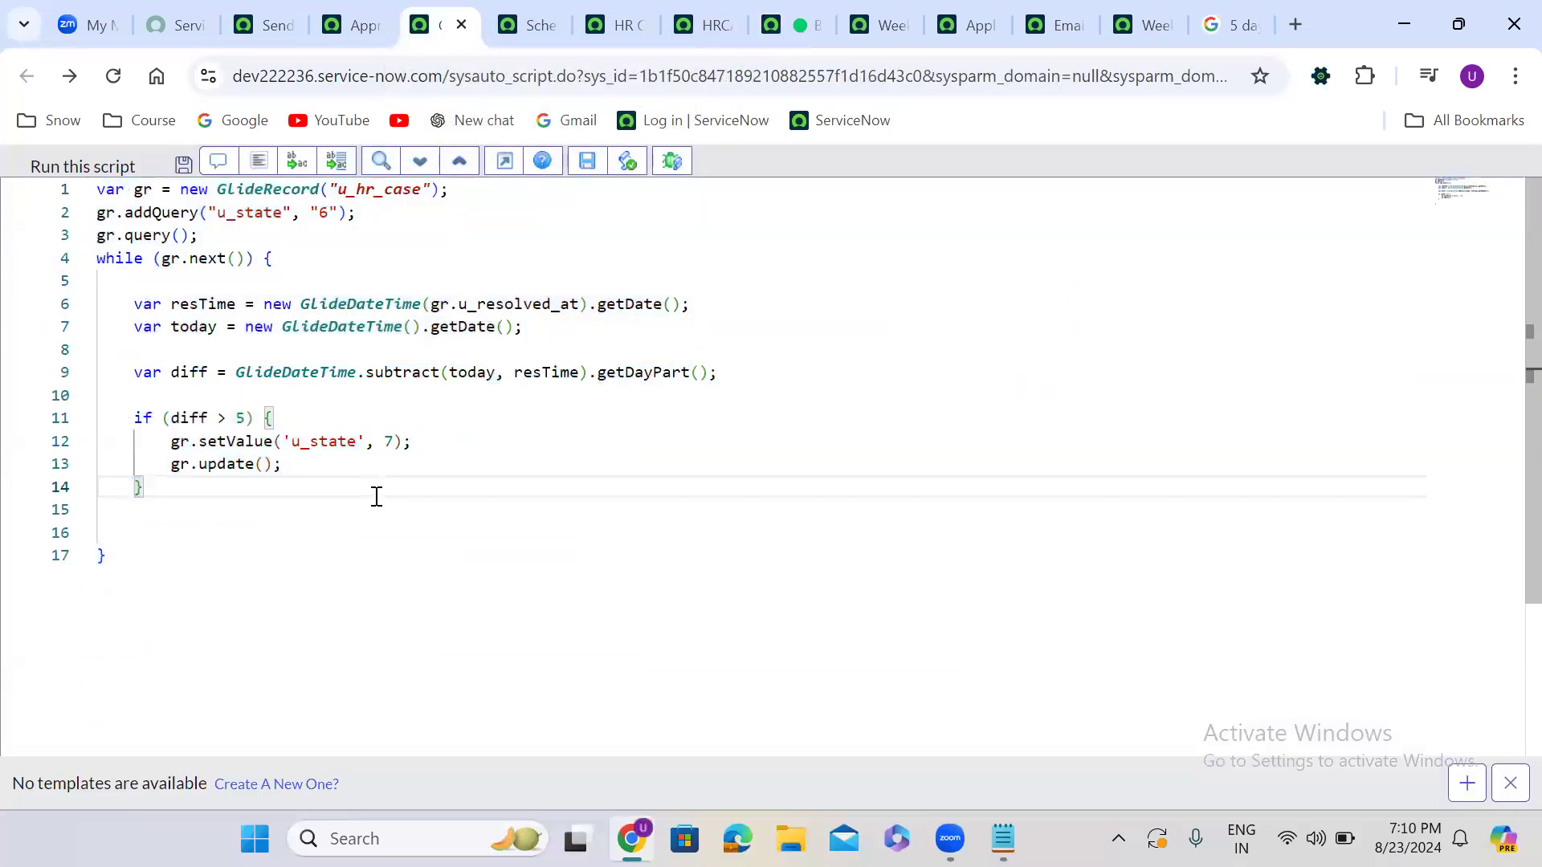
key("ctrl+a")
key("ctrl+v")
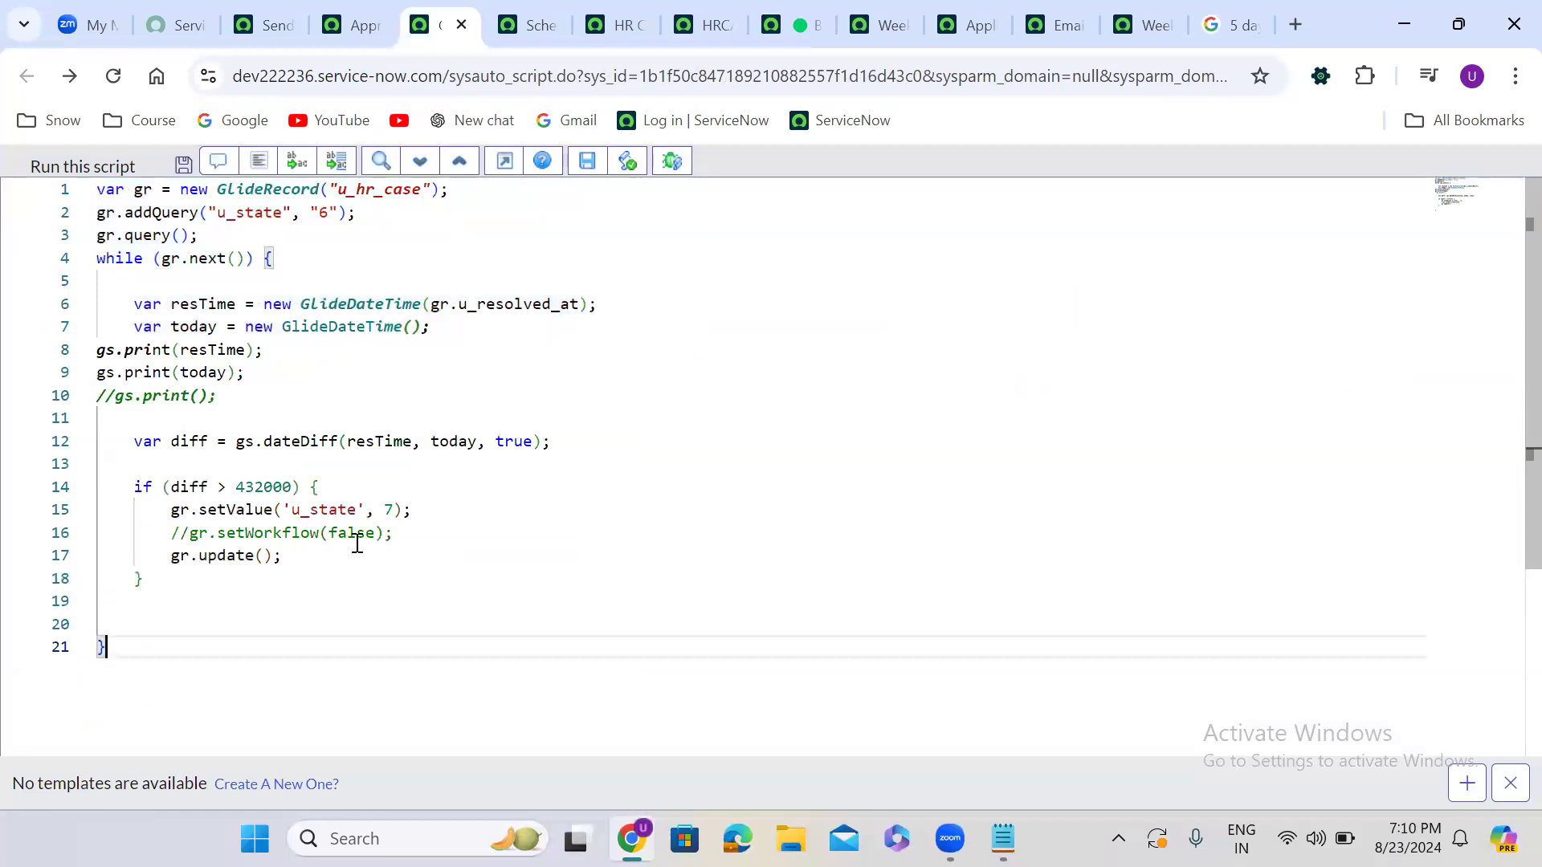
Delete the commented setWorkflow line, the gs.print debug lines and the blank lines
left_click_drag(171, 532, 406, 526)
key("BackSpace")
key("BackSpace")
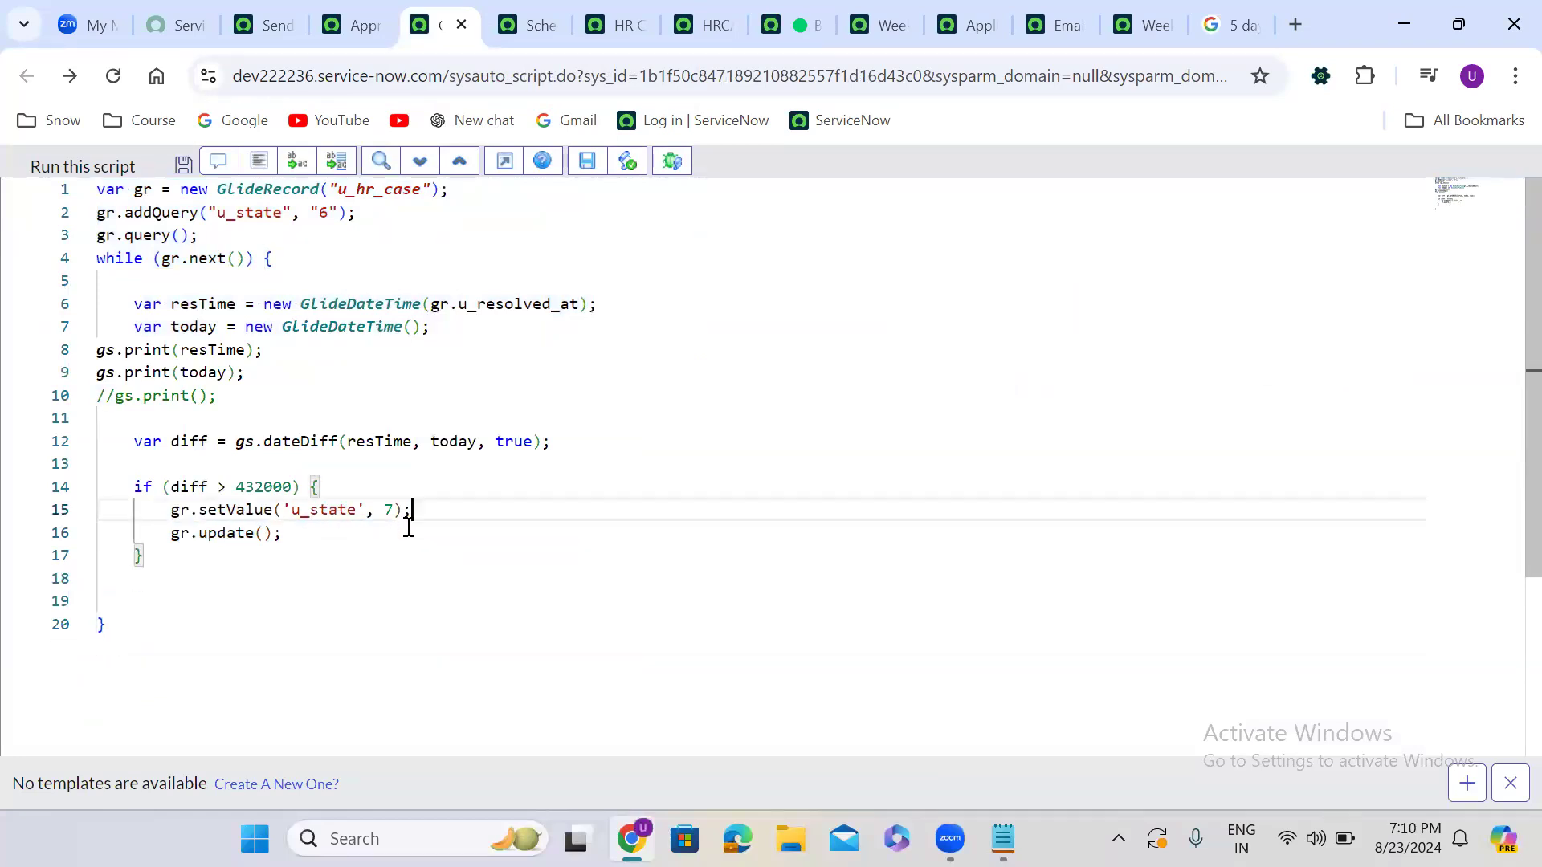
left_click(209, 396)
left_click_drag(219, 396, 70, 349)
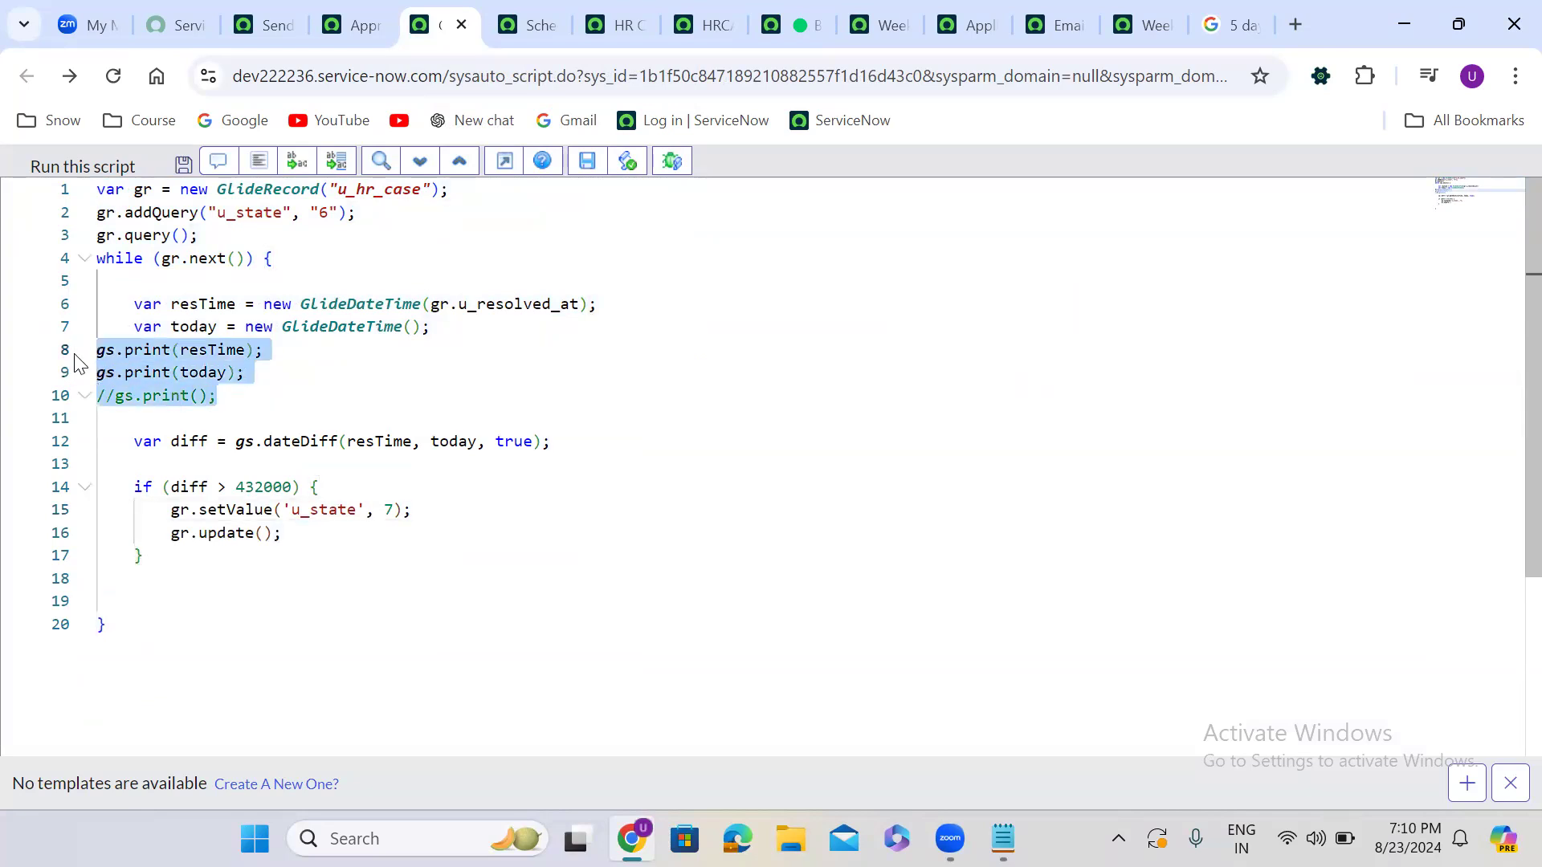
key("BackSpace")
key("BackSpace")
key("BackSpace")
type(";")
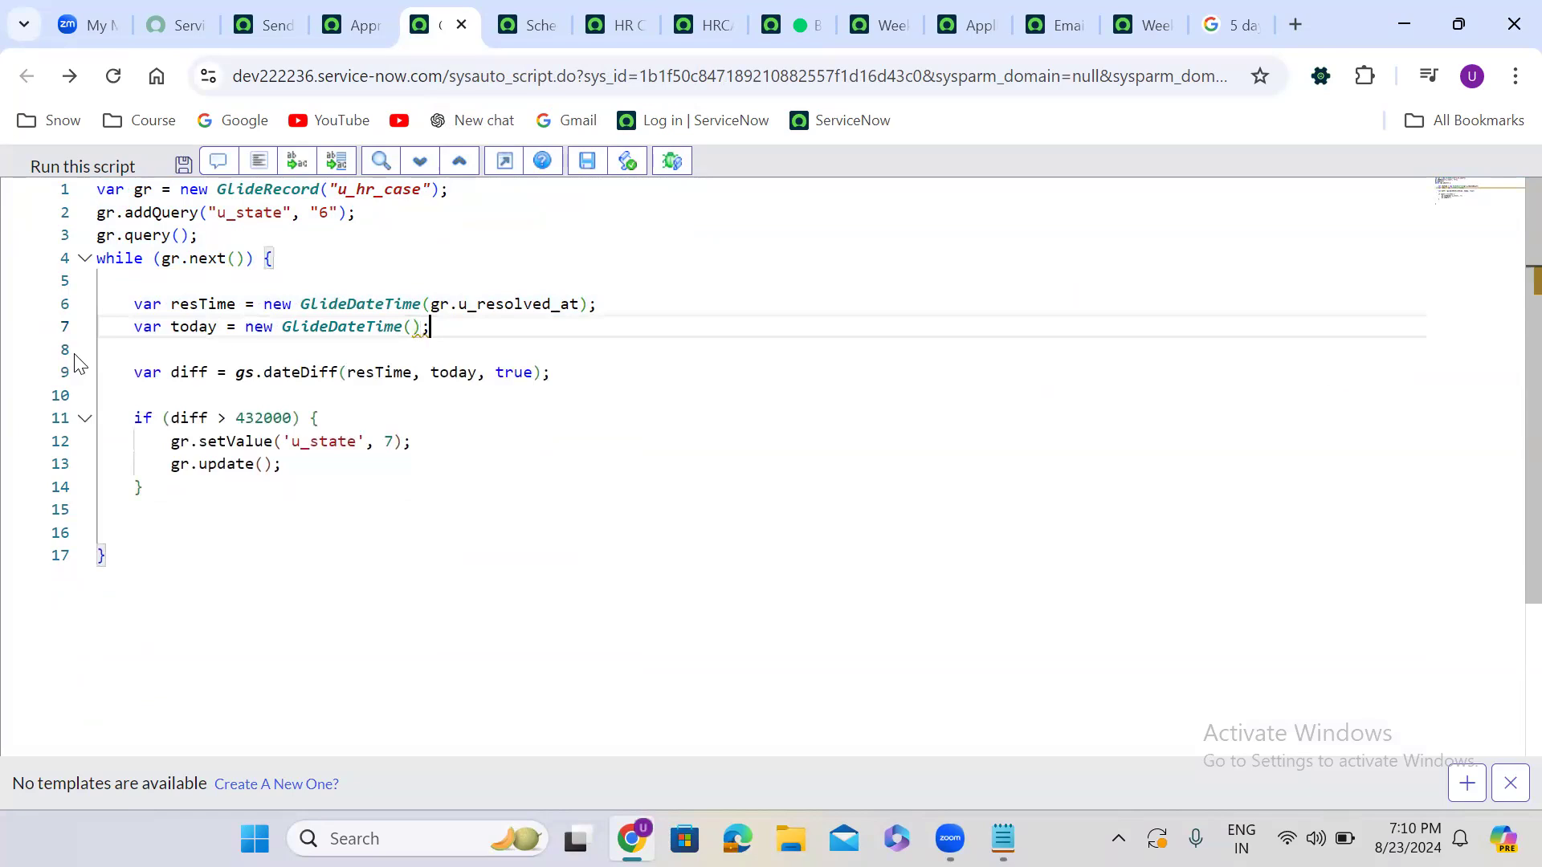
left_click(122, 358)
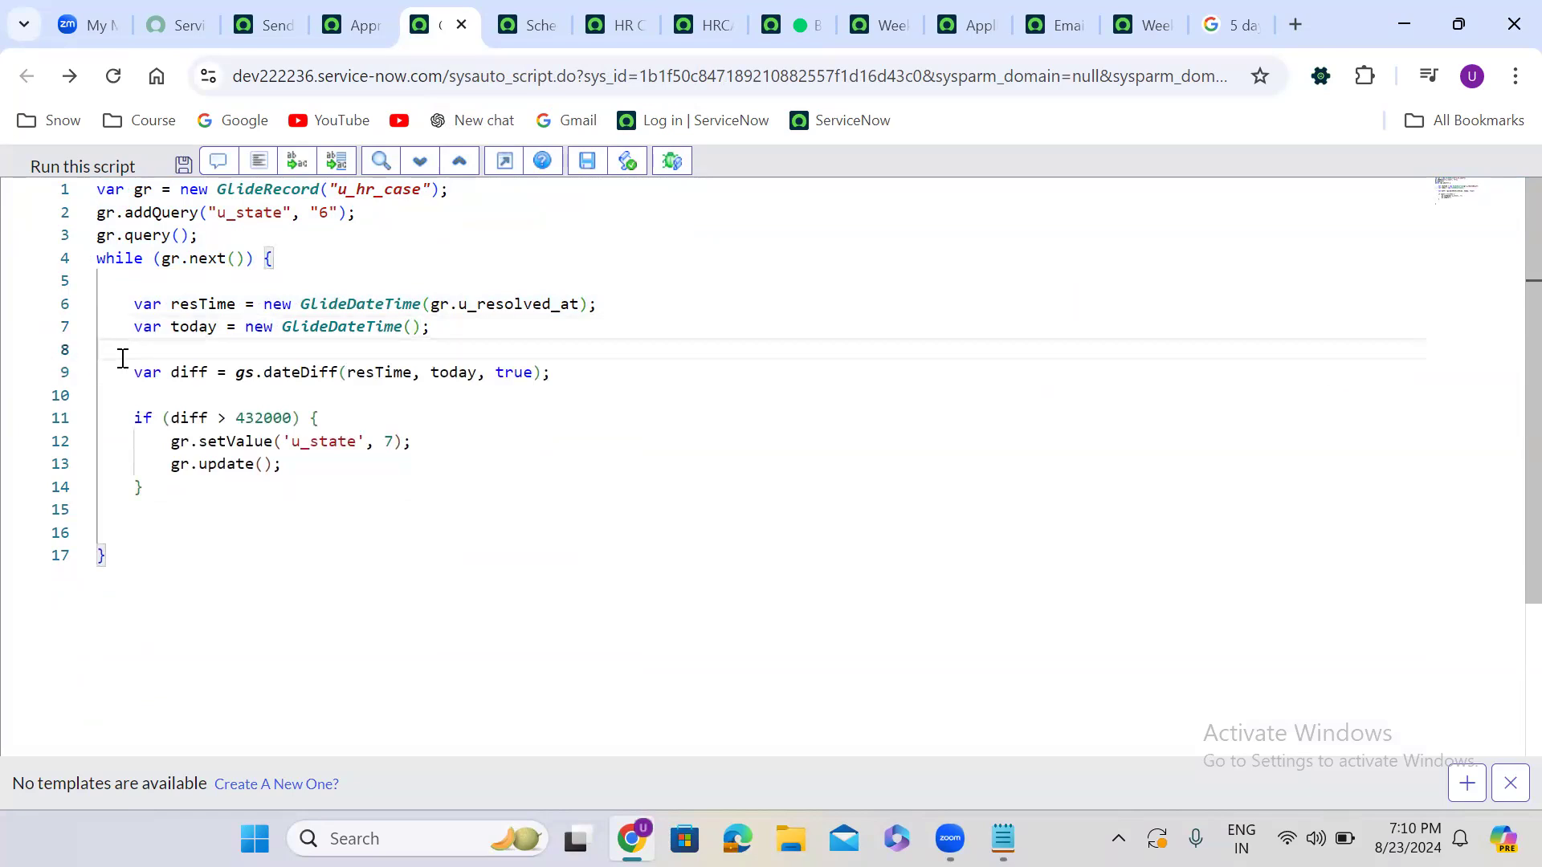
key("Delete")
left_click(131, 371)
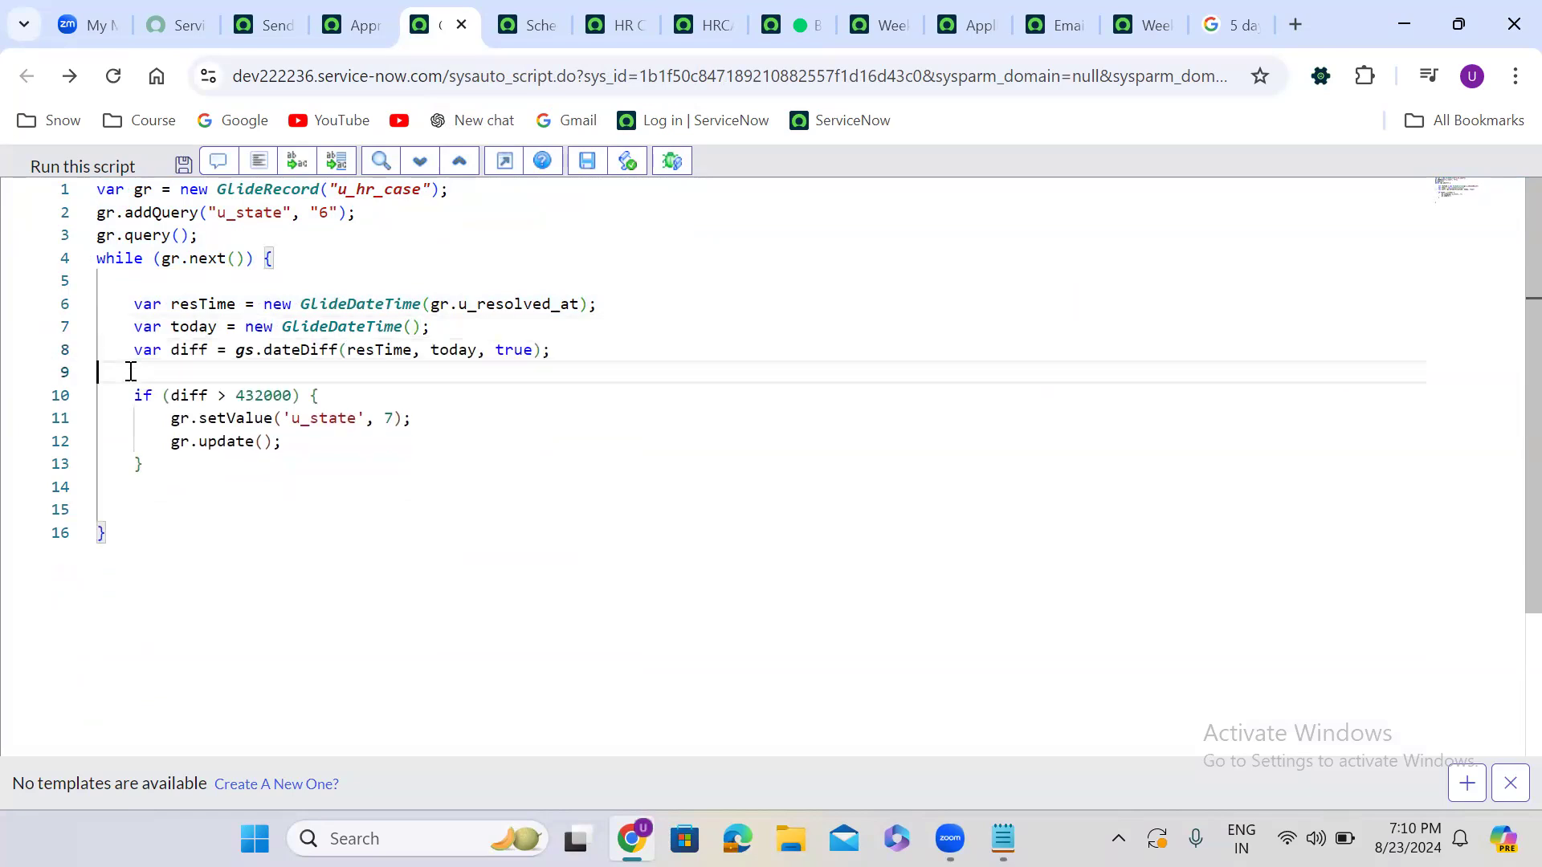
key("Delete")
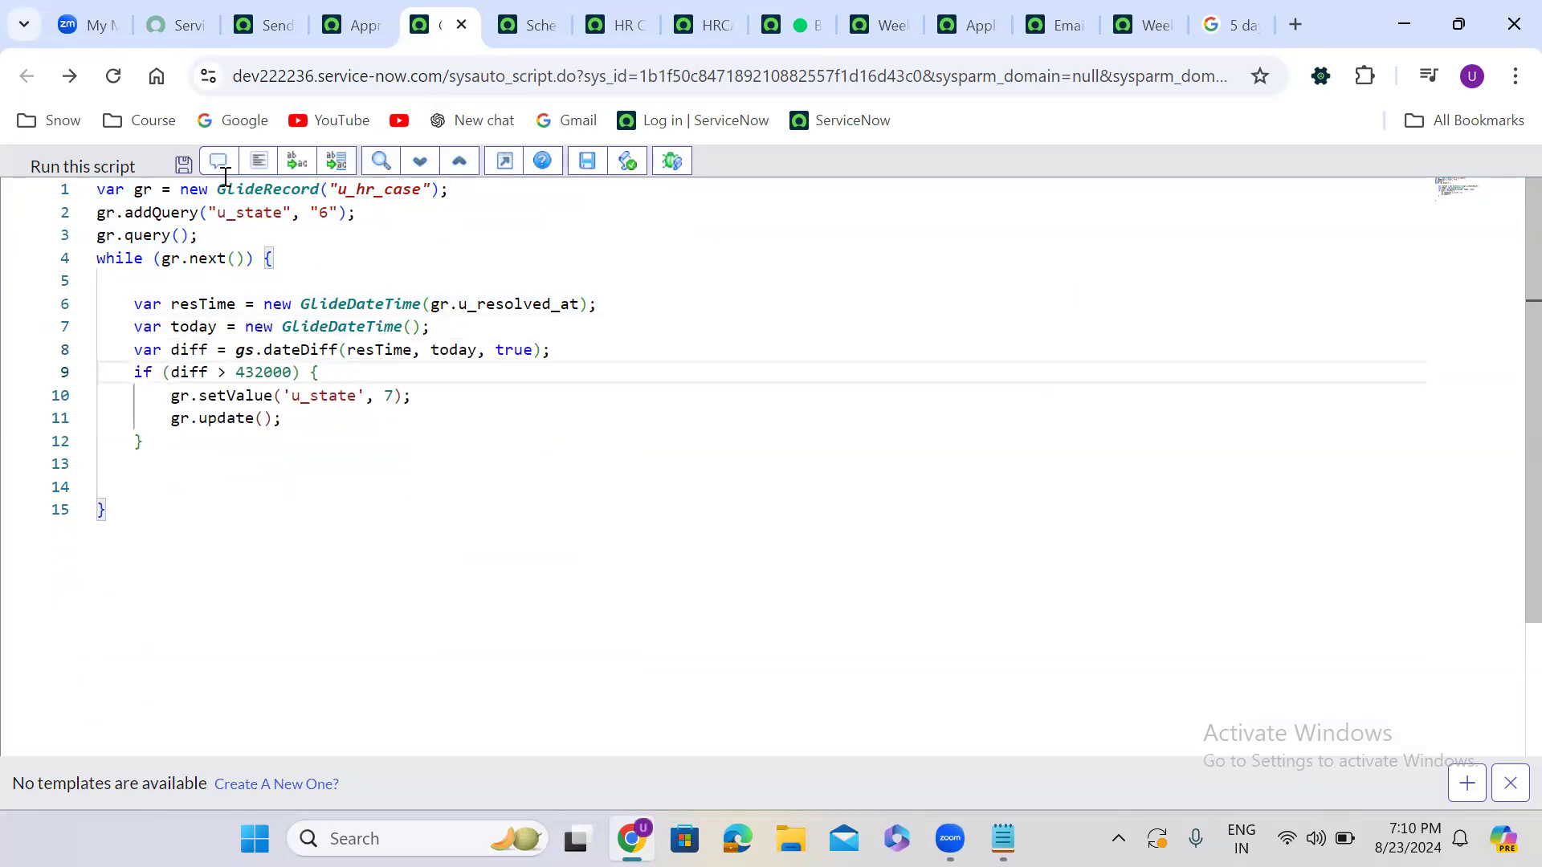
left_click(259, 161)
double_click(491, 304)
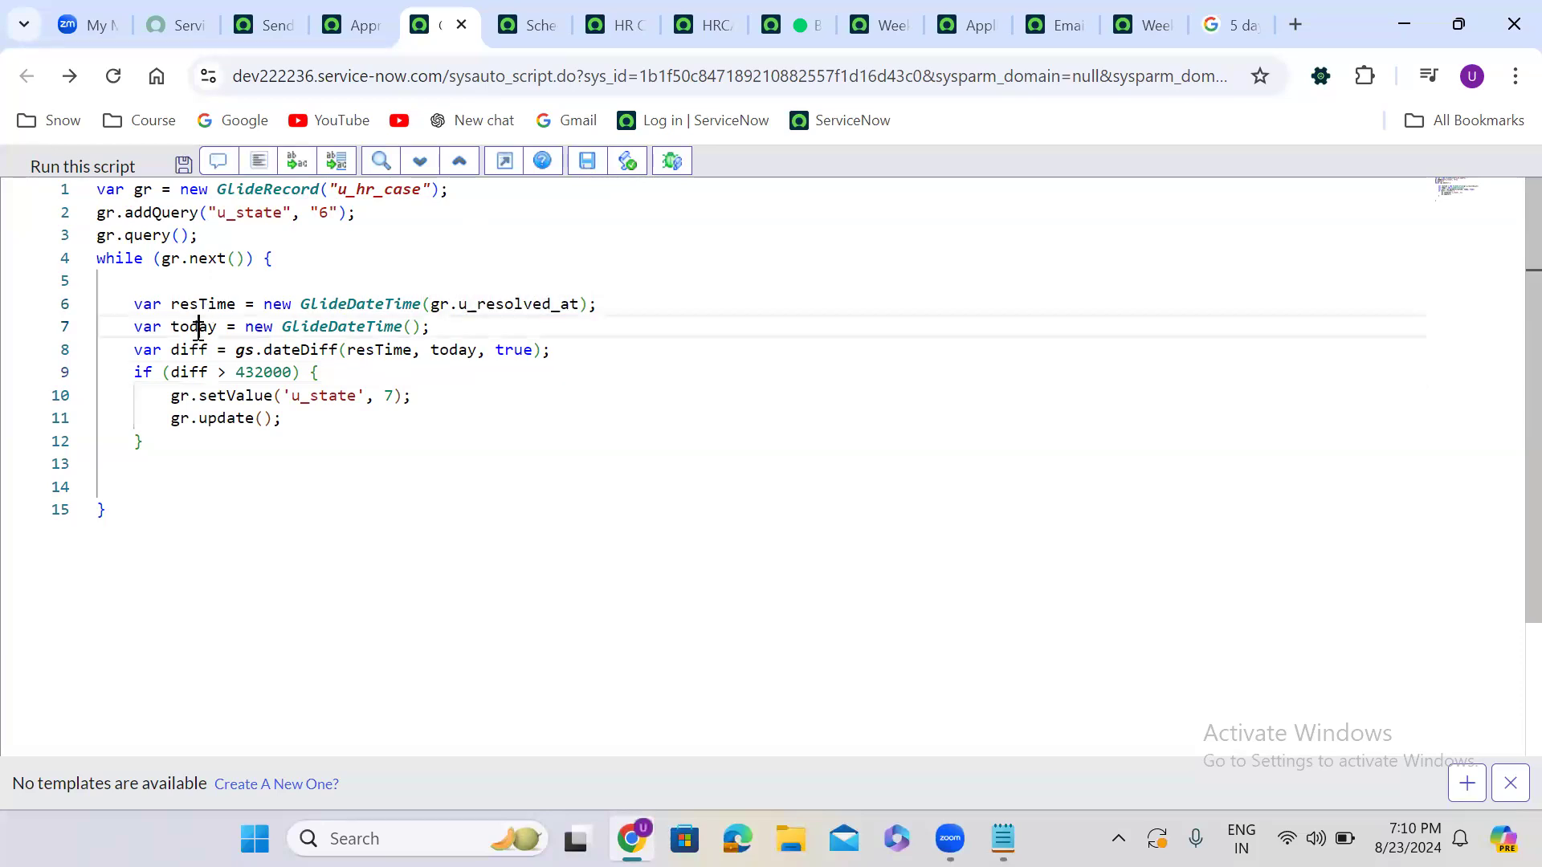
double_click(197, 327)
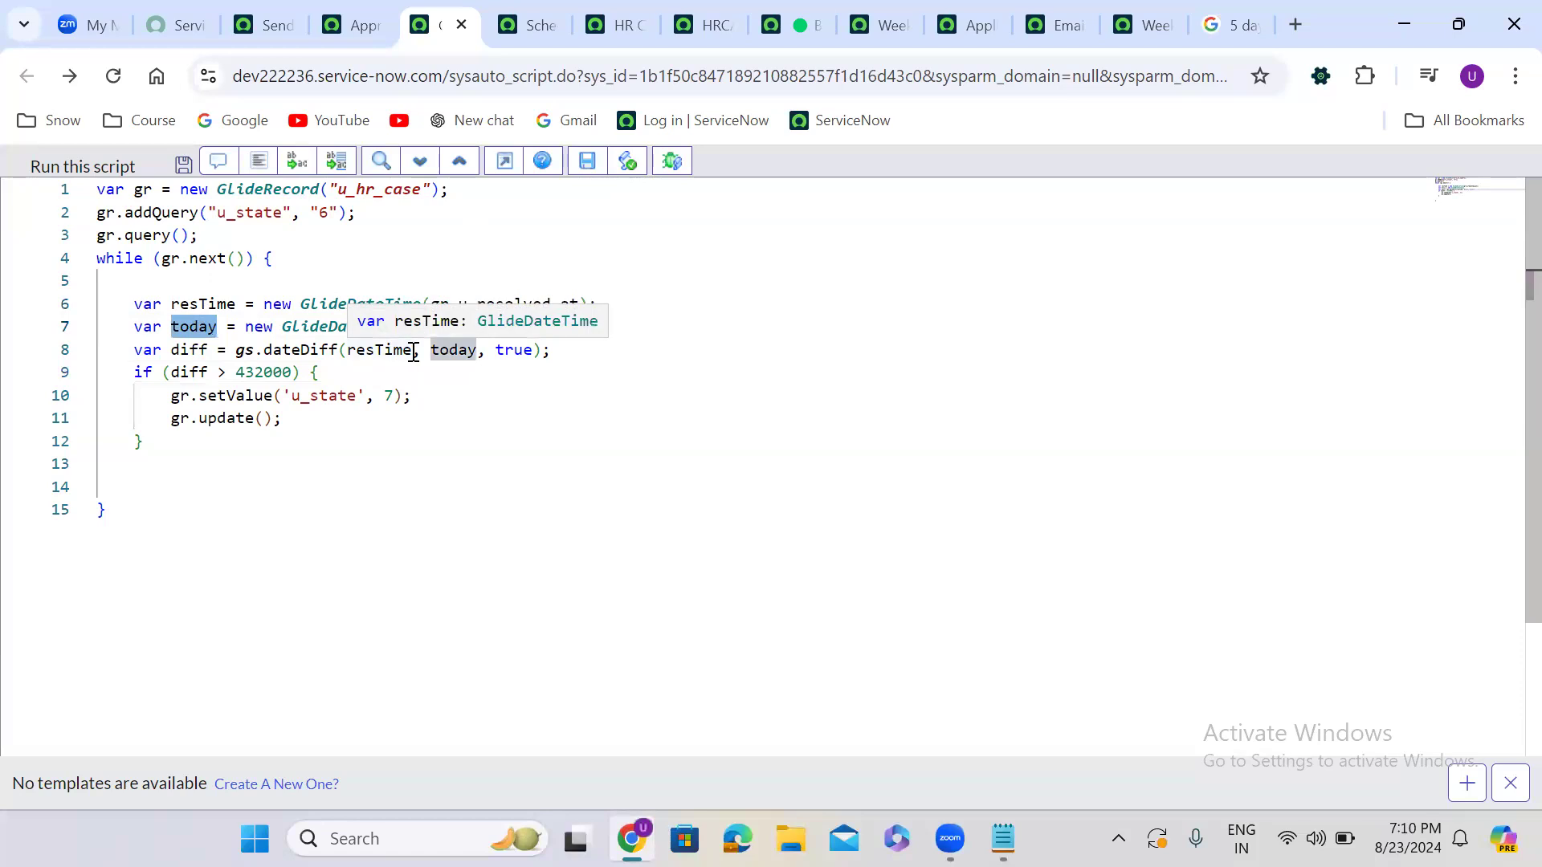
double_click(460, 351)
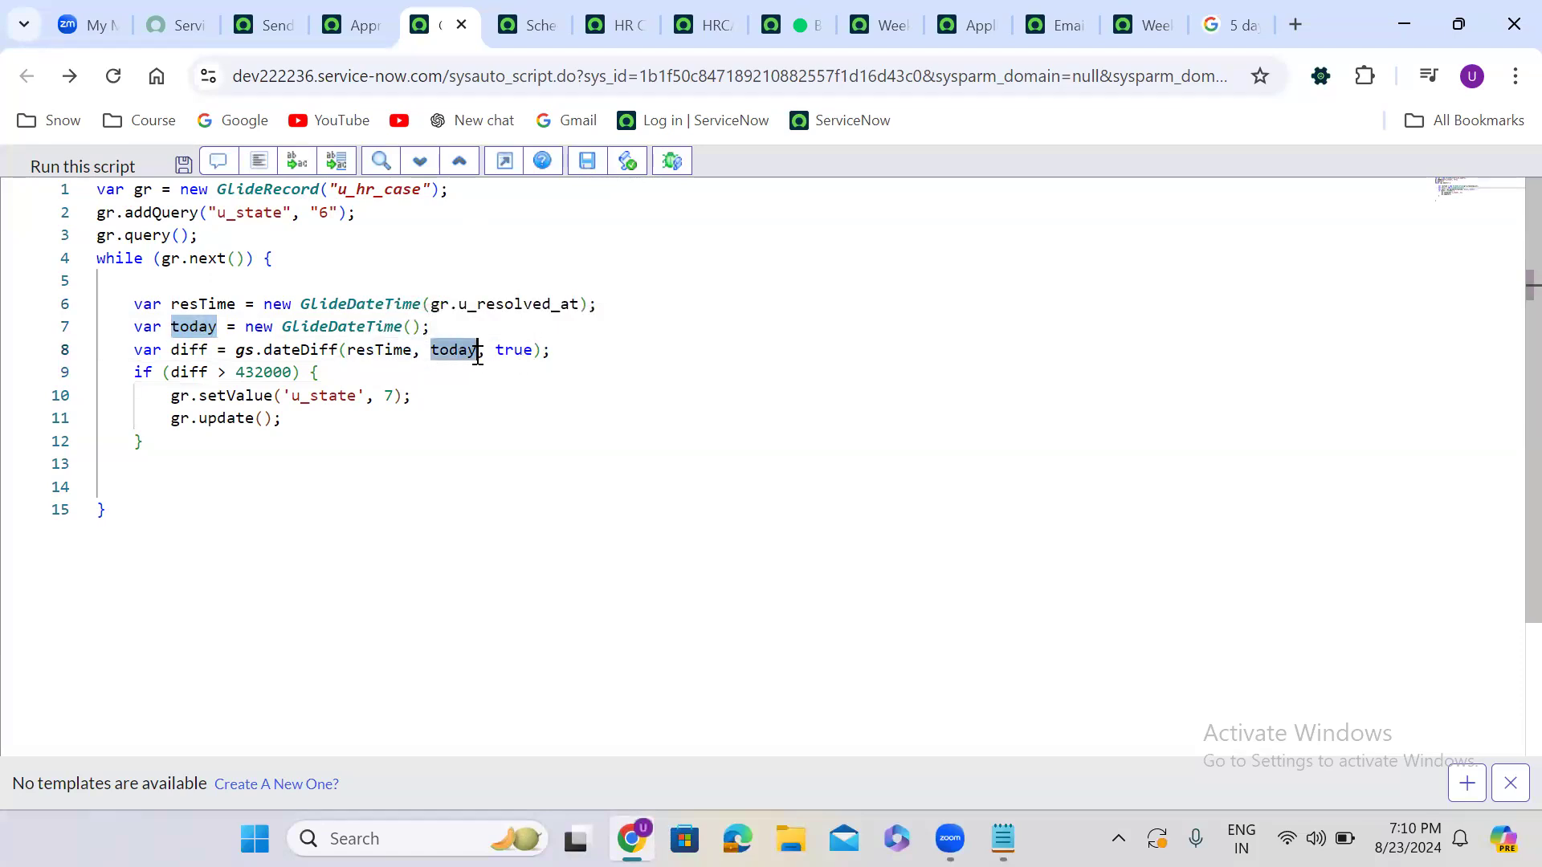
double_click(263, 372)
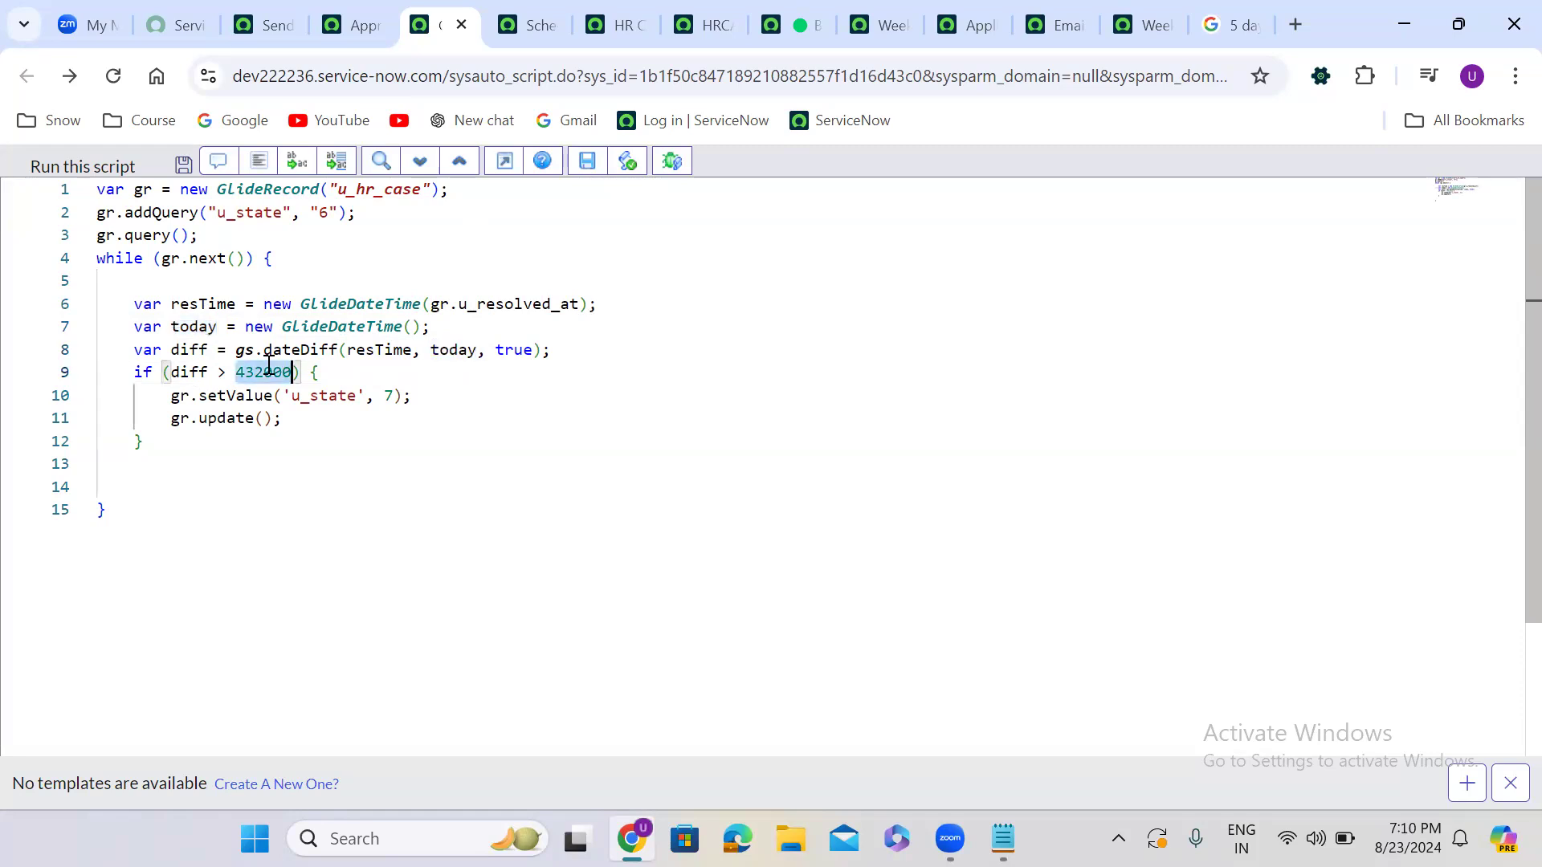
left_click_drag(167, 396, 411, 397)
left_click_drag(163, 419, 388, 418)
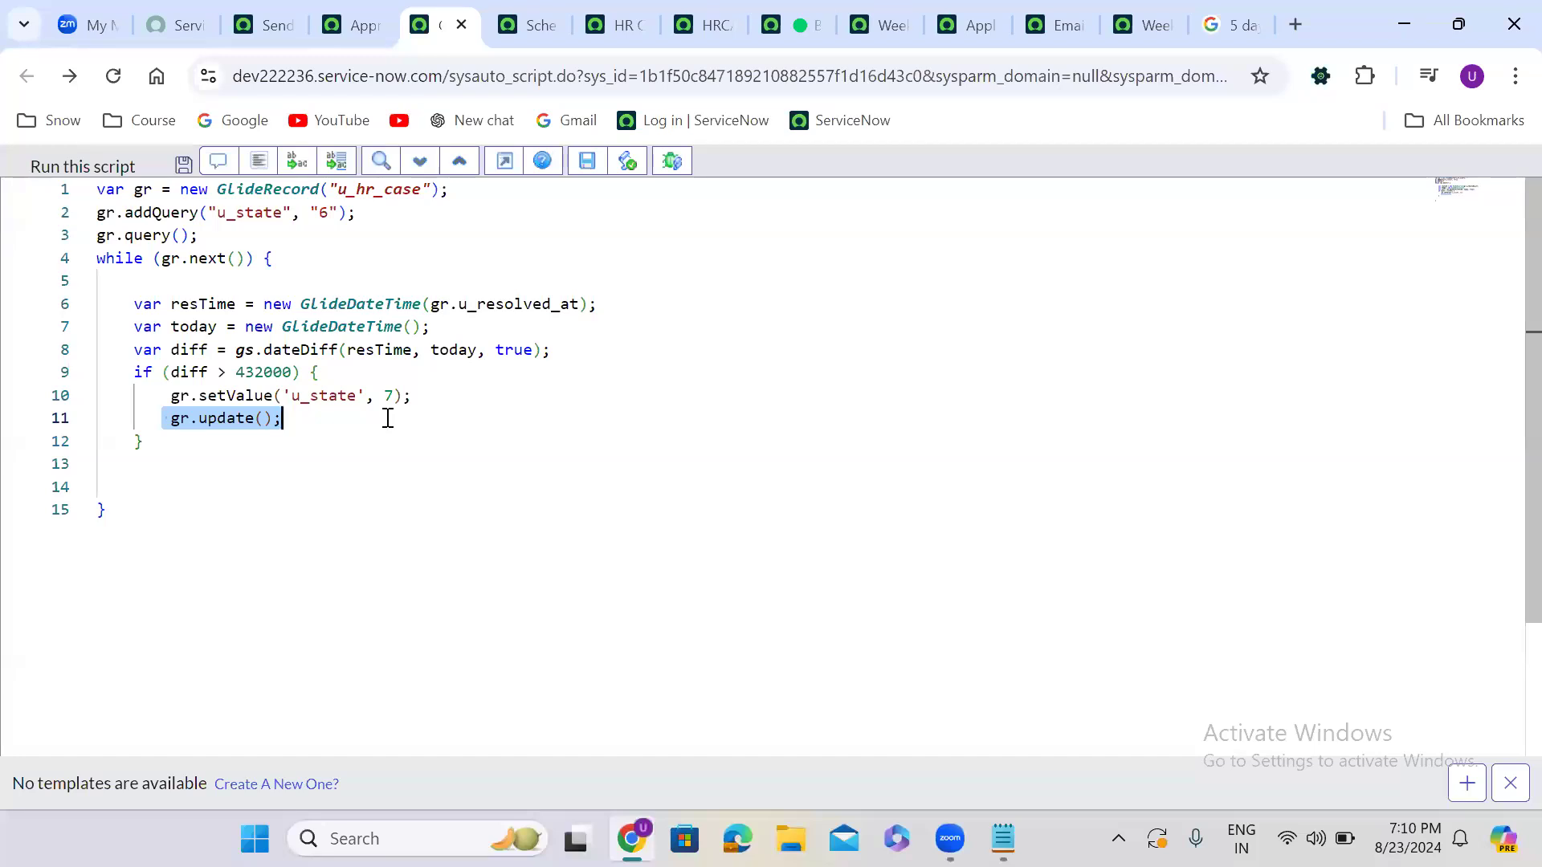
Leave full-screen editing and save the 'Close the resolved HR Cases after 5 day automatically' job
left_click(504, 165)
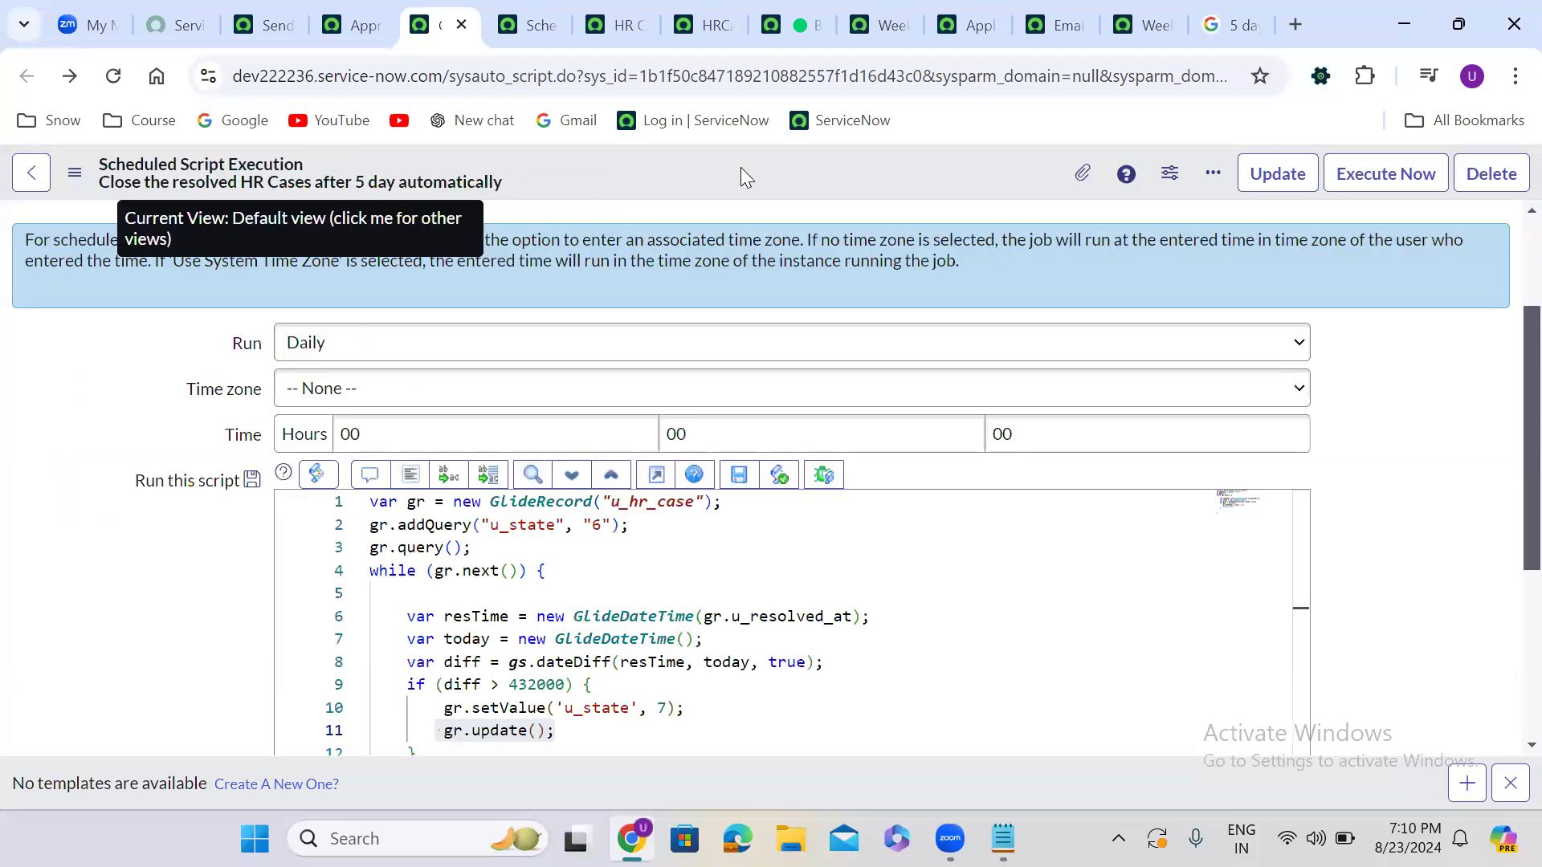
right_click(732, 160)
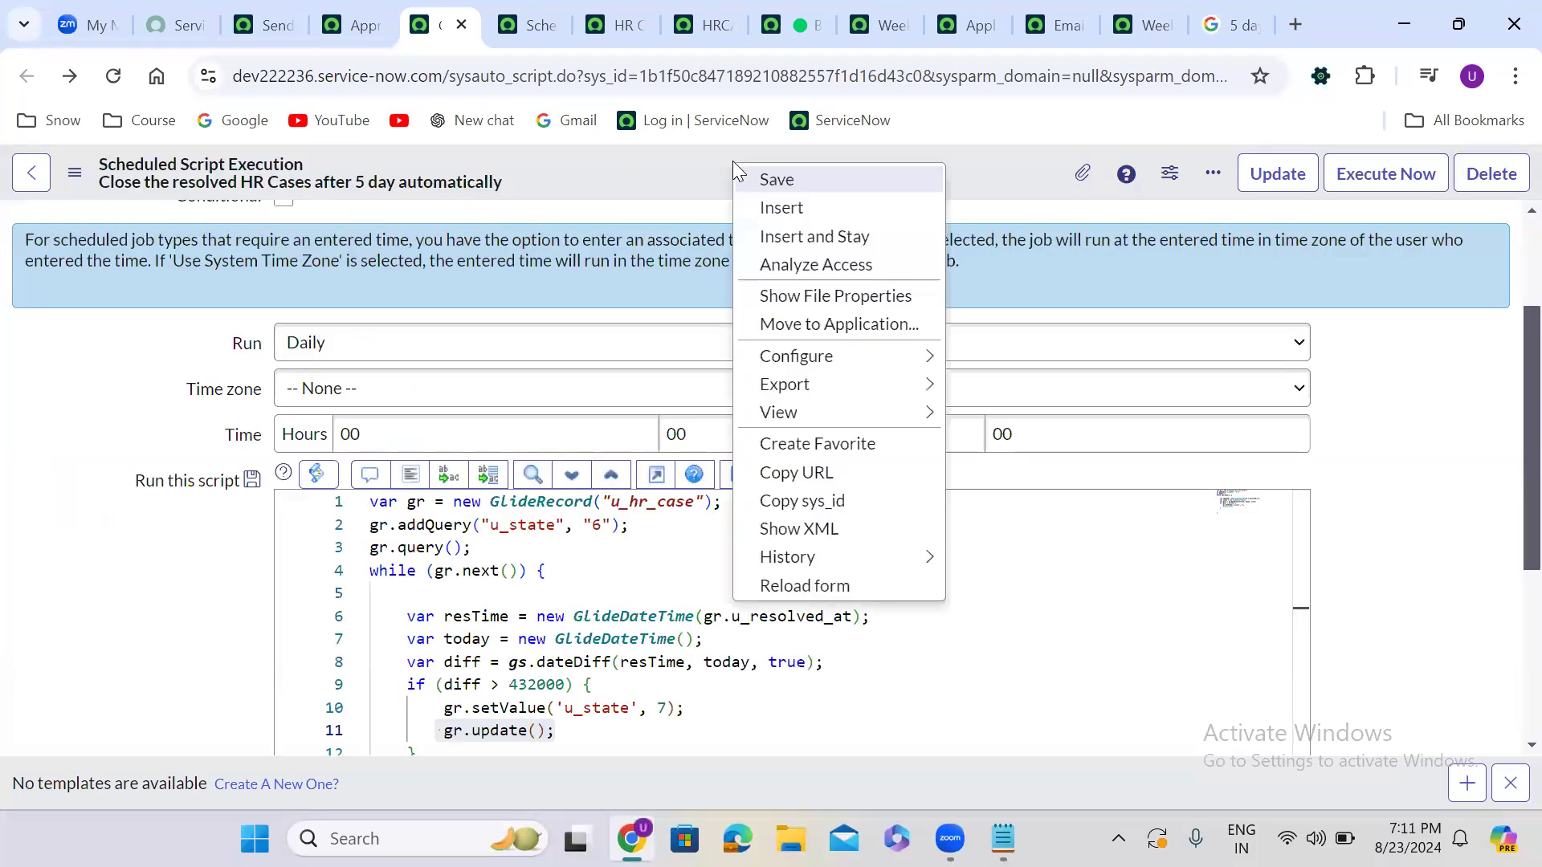
left_click(785, 173)
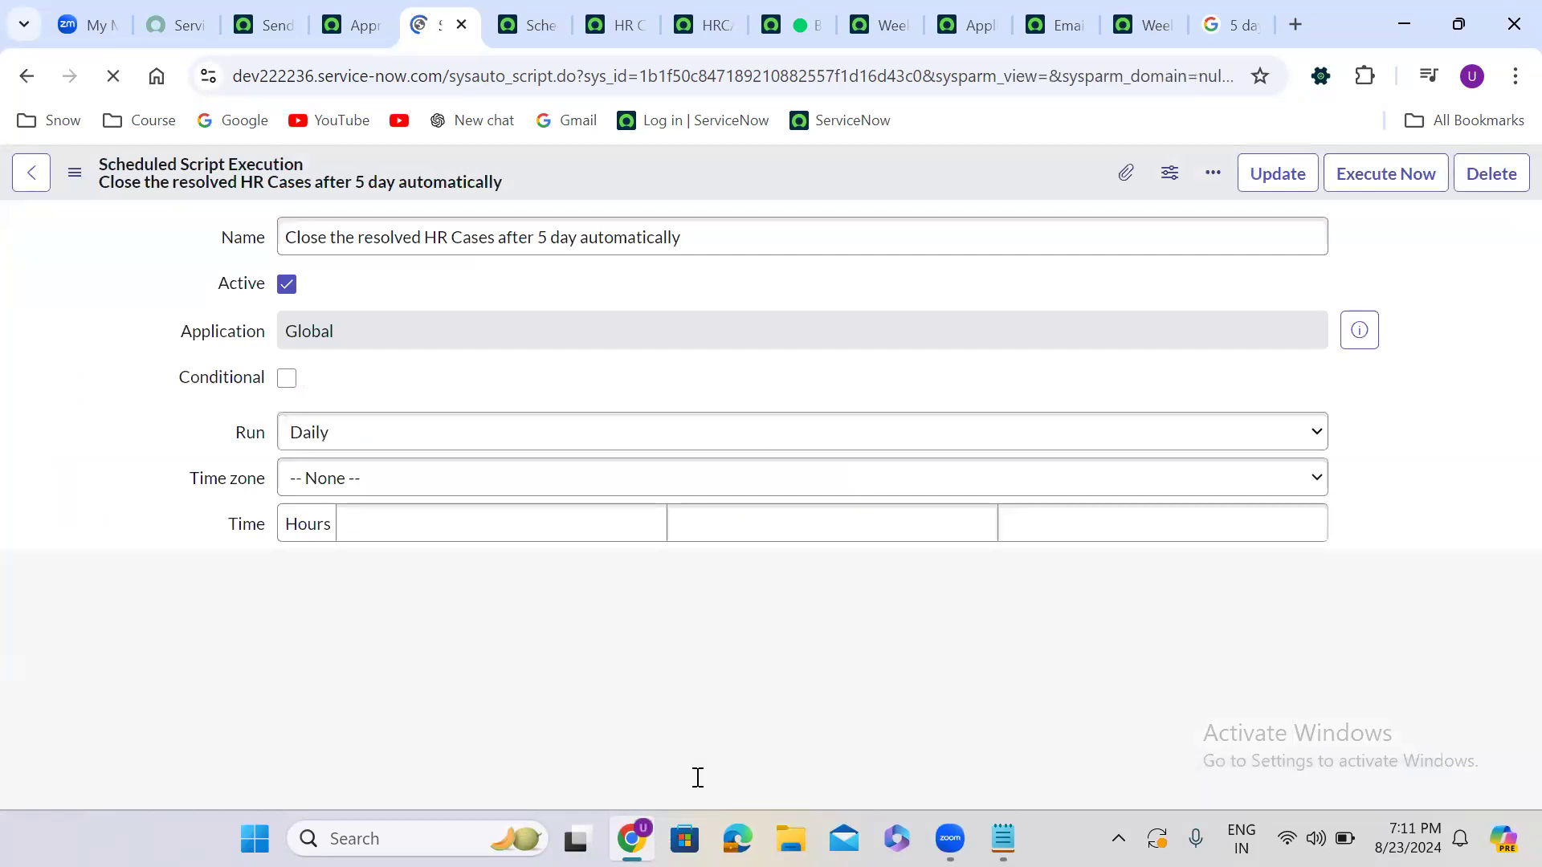